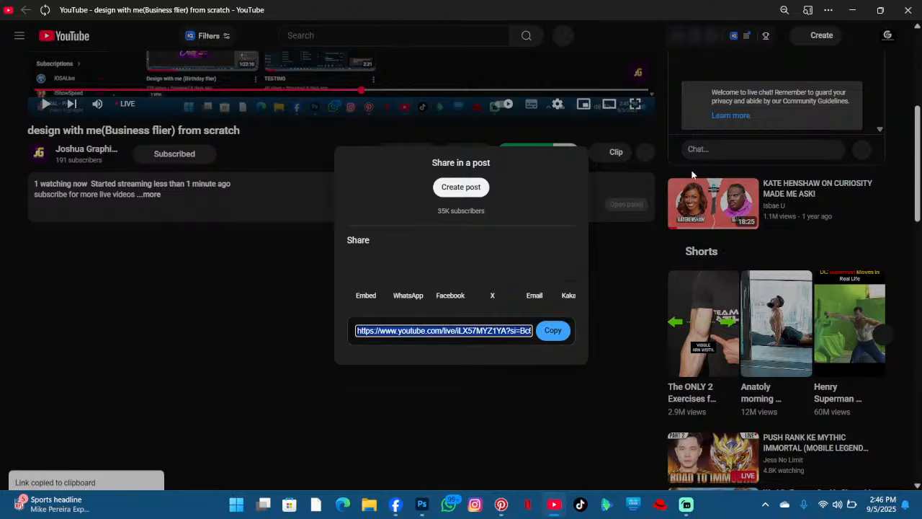
- Close the YouTube windows and publish the prepared live-stream announcement post on Facebook
{"action": "left_click", "coordinate": [908, 10]}
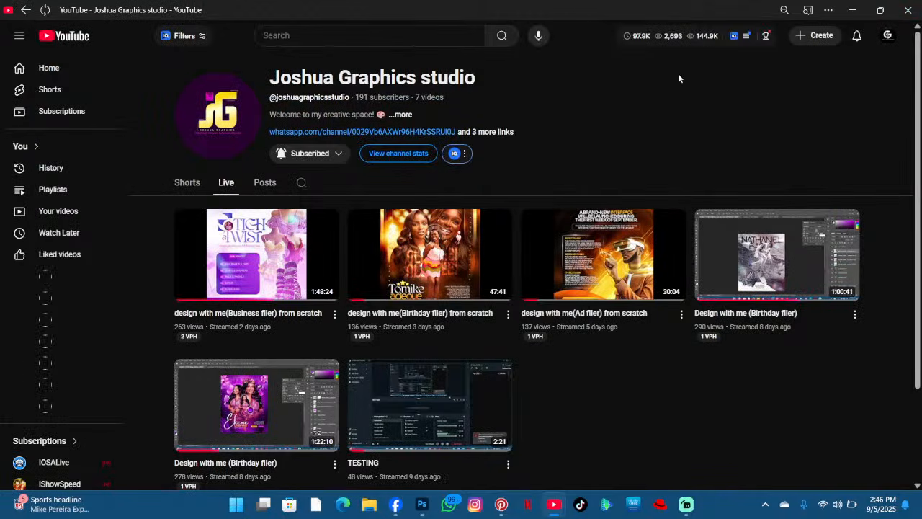
{"action": "left_click", "coordinate": [909, 13]}
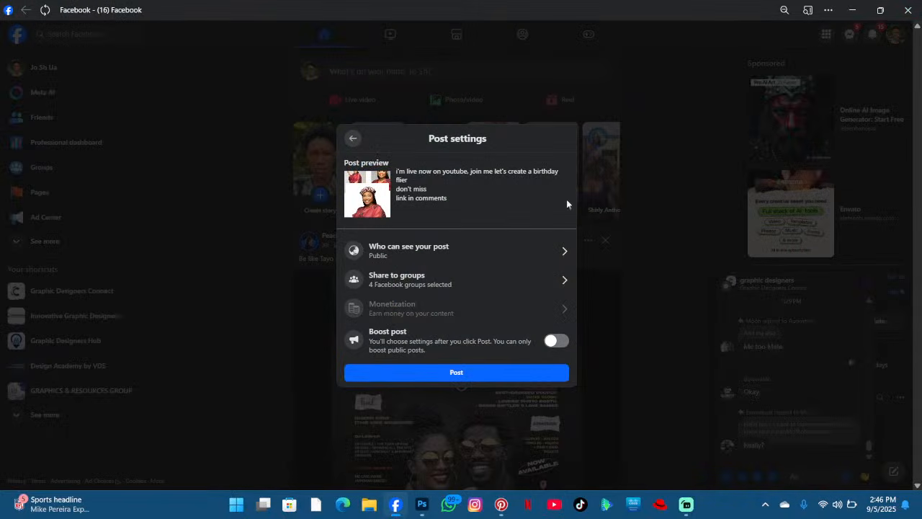
{"action": "left_click", "coordinate": [481, 374]}
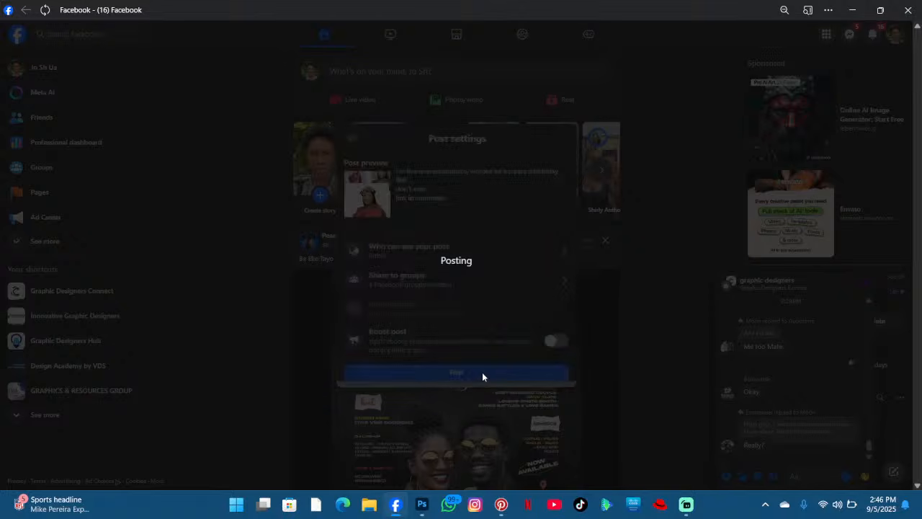
- Open the comments on the new post and comment the copied YouTube live link
{"action": "scroll", "coordinate": [449, 310], "scroll_direction": "down", "scroll_amount": 3}
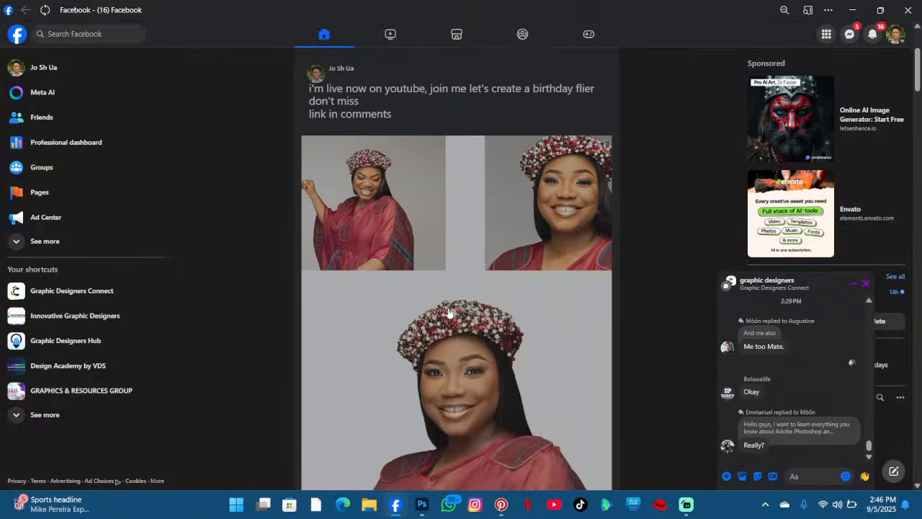
{"action": "scroll", "coordinate": [449, 312], "scroll_direction": "down", "scroll_amount": 2}
{"action": "scroll", "coordinate": [449, 313], "scroll_direction": "up", "scroll_amount": 2}
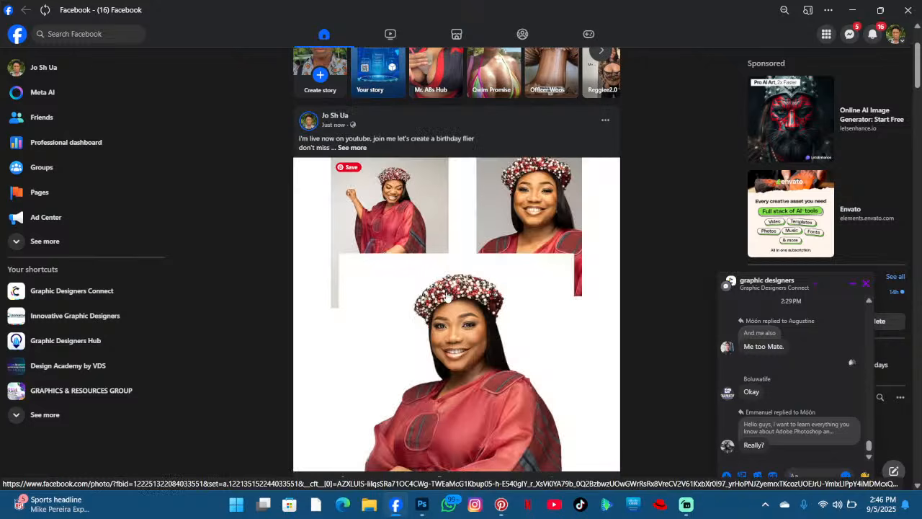
{"action": "scroll", "coordinate": [379, 324], "scroll_direction": "down", "scroll_amount": 2}
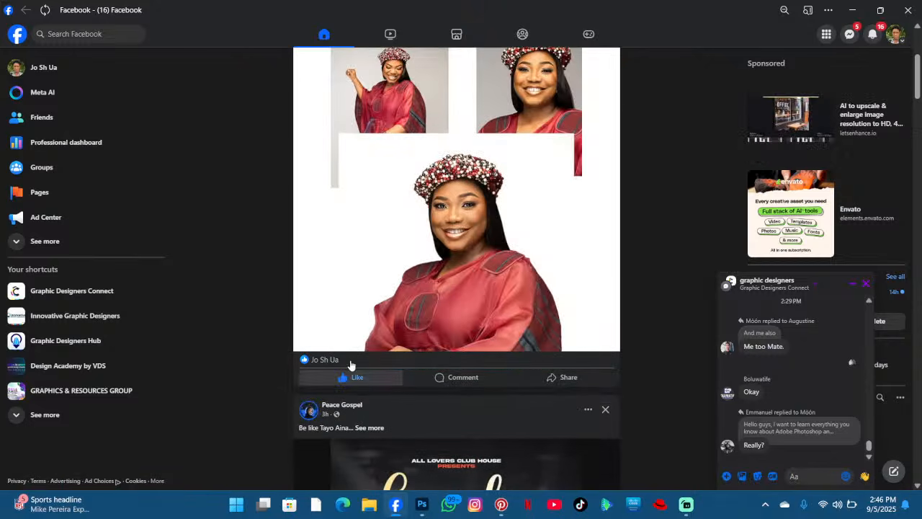
{"action": "left_click", "coordinate": [437, 378]}
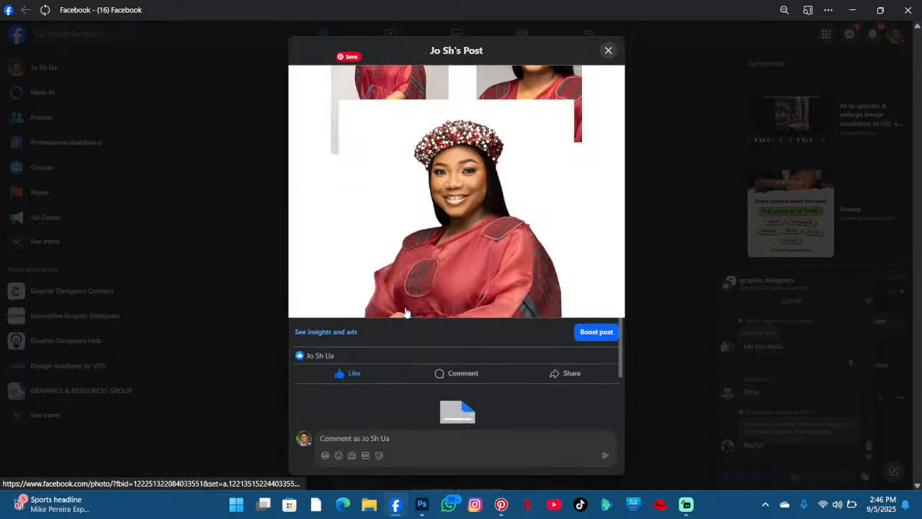
{"action": "type", "text": "https://www.youtube.com/live/iLX57MYZ1YA?si=Bc6pcx-f9pRDWPZK"}
{"action": "key", "text": "Return"}
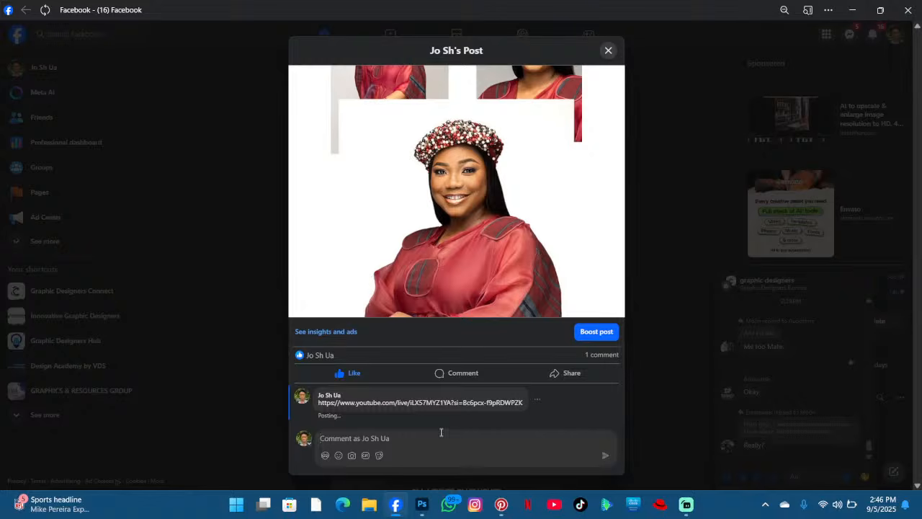
- Comment the YouTube live link a second time and close the post
{"action": "type", "text": "https://www.youtube.com/live/iLX57MYZ1YA?si=Bc6pcx-f9pRDWPZK"}
{"action": "key", "text": "Return"}
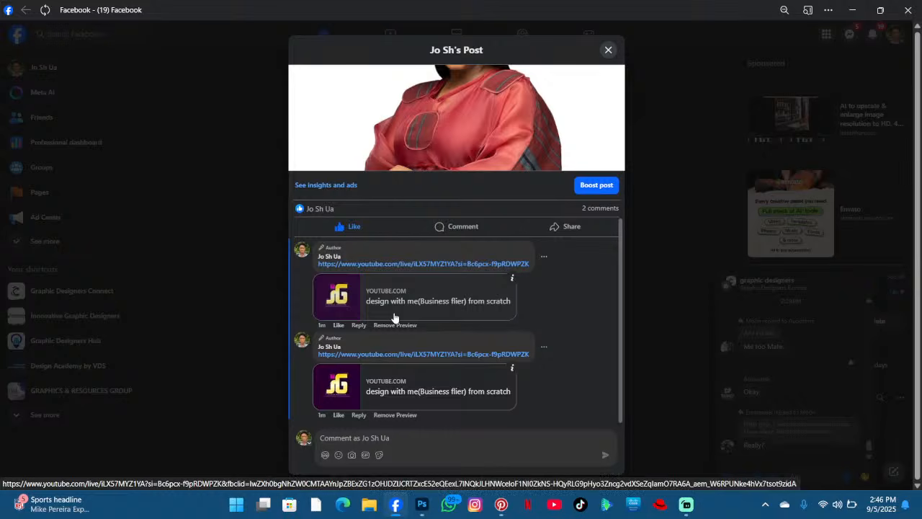
{"action": "scroll", "coordinate": [396, 317], "scroll_direction": "up", "scroll_amount": 2}
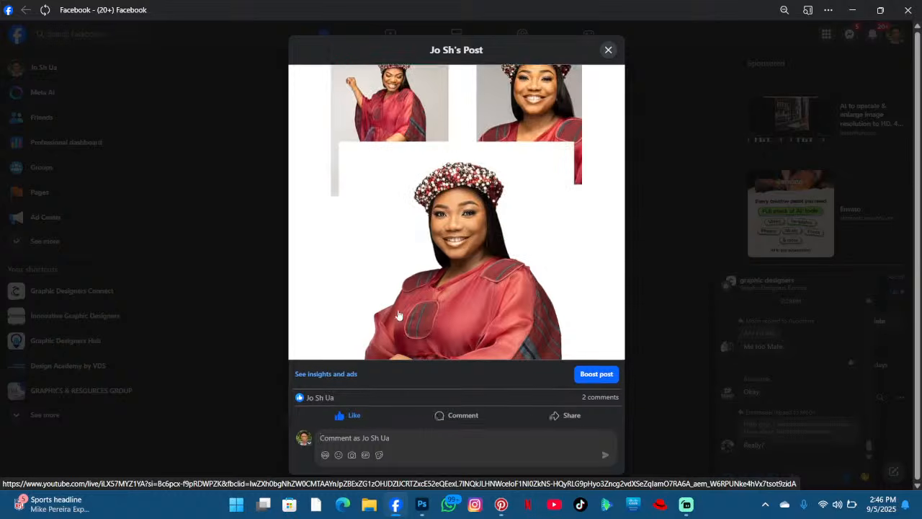
{"action": "scroll", "coordinate": [508, 313], "scroll_direction": "down", "scroll_amount": 2}
{"action": "scroll", "coordinate": [589, 304], "scroll_direction": "up", "scroll_amount": 4}
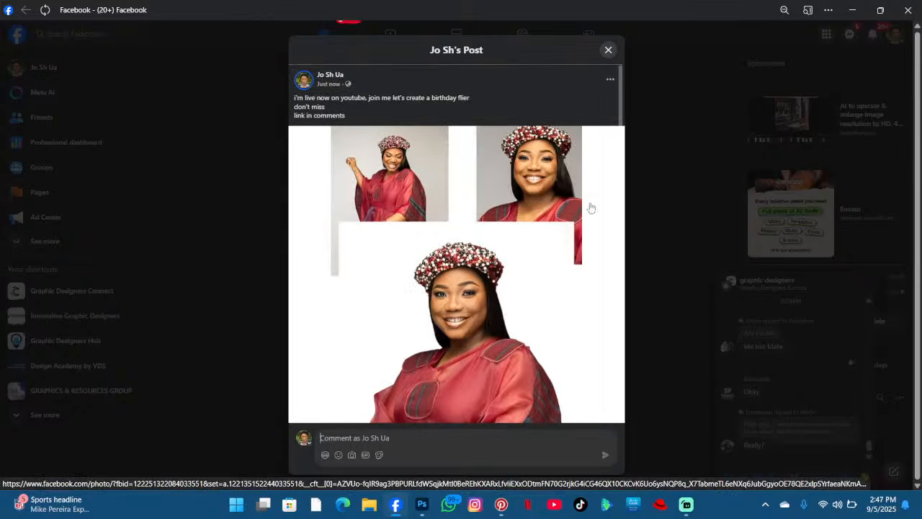
{"action": "left_click", "coordinate": [609, 49]}
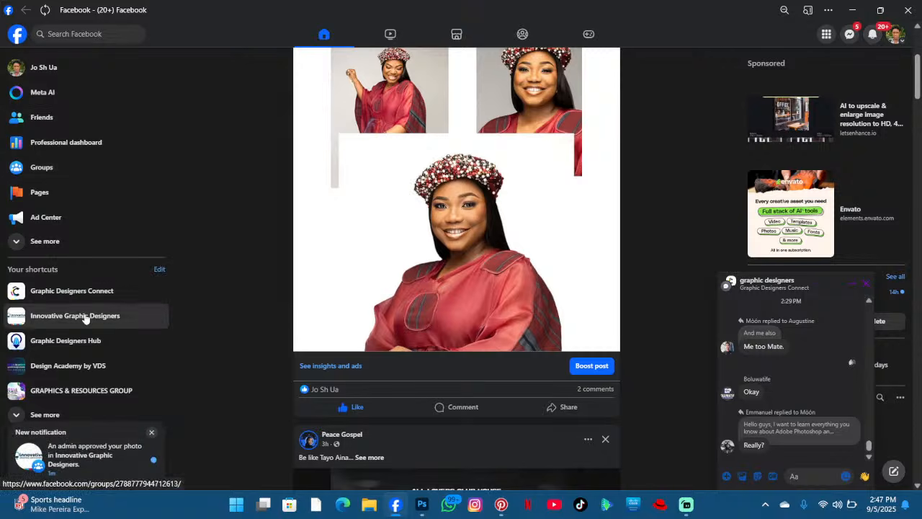
- Open the approved post in the Innovative Graphic Designers group and like it
{"action": "left_click", "coordinate": [76, 452]}
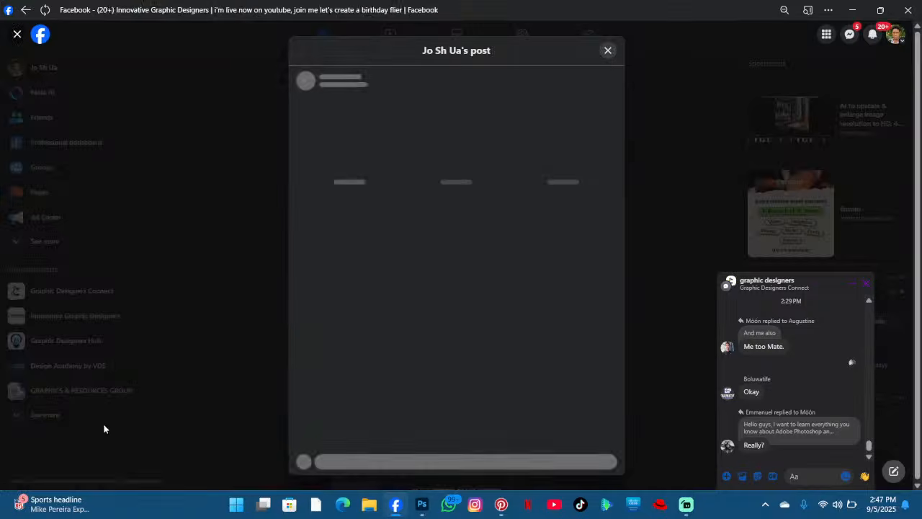
{"action": "scroll", "coordinate": [389, 342], "scroll_direction": "down", "scroll_amount": 2}
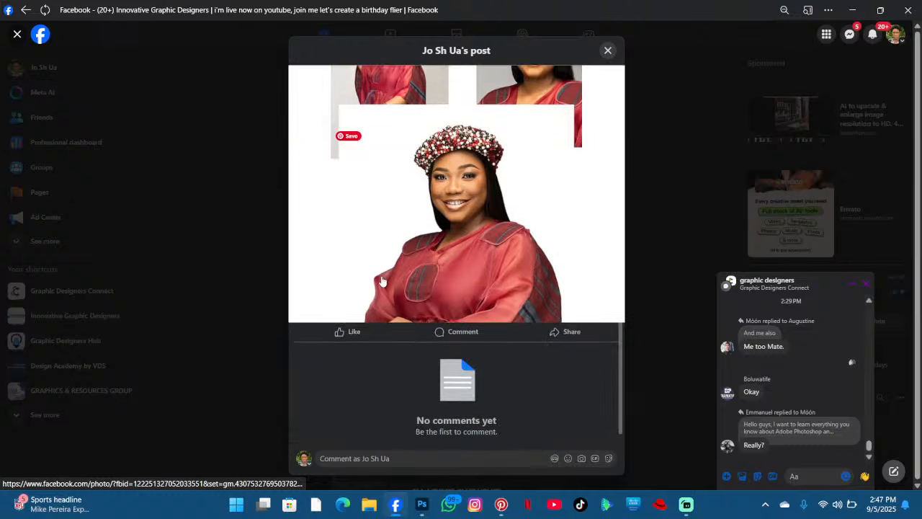
{"action": "left_click", "coordinate": [356, 323]}
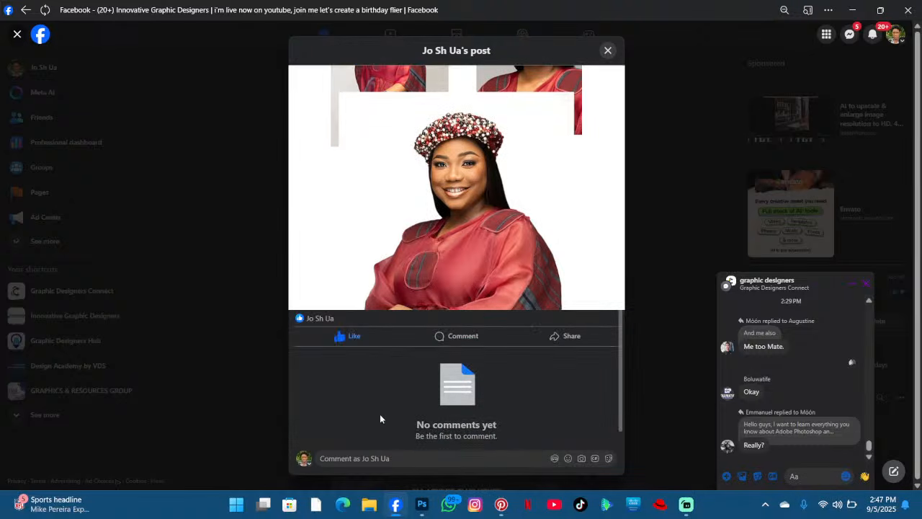
- Comment the YouTube live link twice on the group post and close it
{"action": "left_click", "coordinate": [375, 457]}
{"action": "type", "text": "https://www.youtube.com/live/iLX57MYZ1YA?si=8c6pcx-f9pRDWPZK"}
{"action": "key", "text": "Return"}
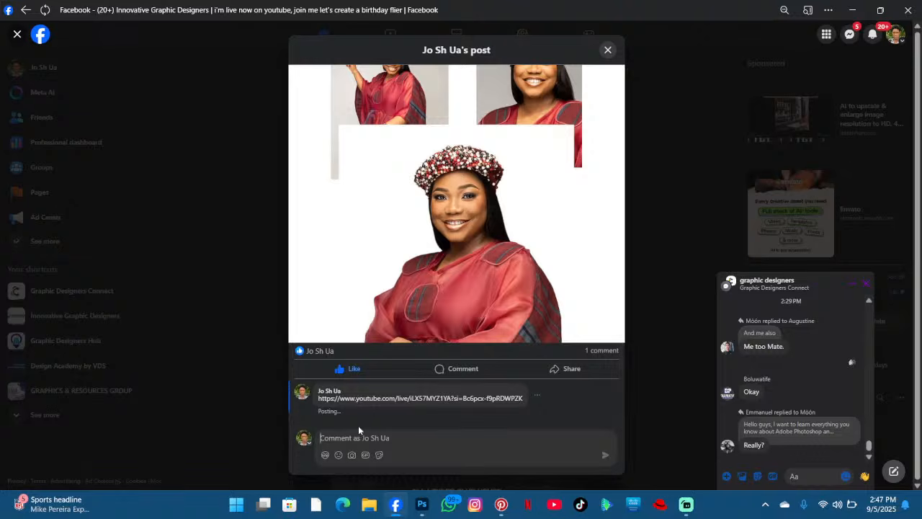
{"action": "type", "text": "https://www.youtube.com/live/iLX57MYZ1YA?si=Bc6pcx-f9pRDWPZK"}
{"action": "key", "text": "Return"}
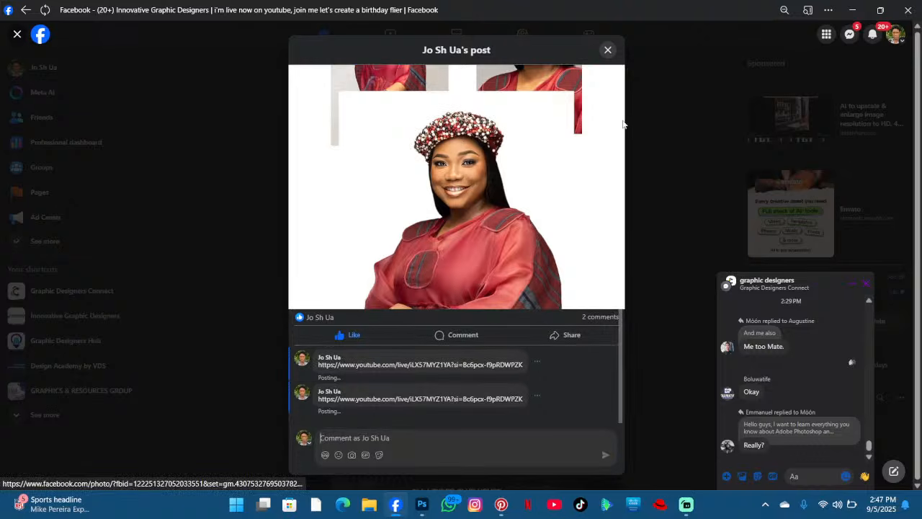
{"action": "left_click", "coordinate": [609, 49]}
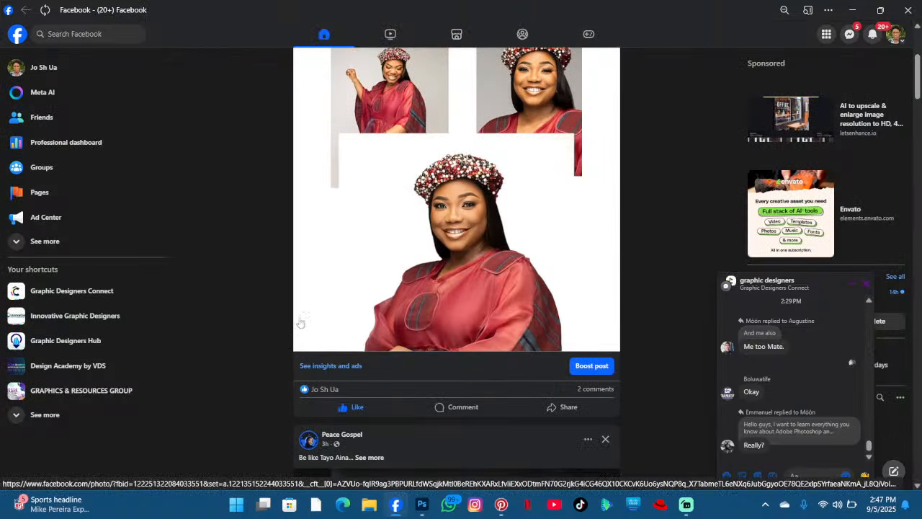
- Open the Graphic Designers Hub group and like the live-stream announcement post
{"action": "left_click", "coordinate": [85, 334]}
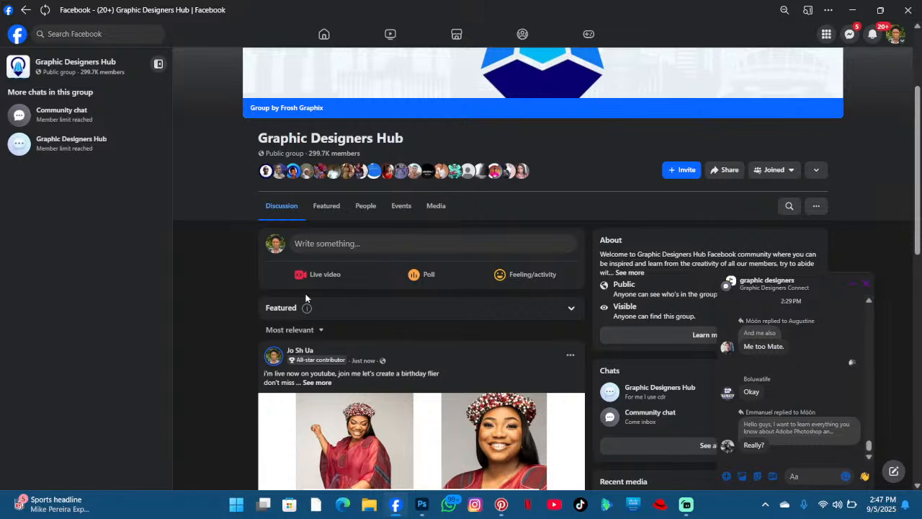
{"action": "scroll", "coordinate": [399, 284], "scroll_direction": "down", "scroll_amount": 4}
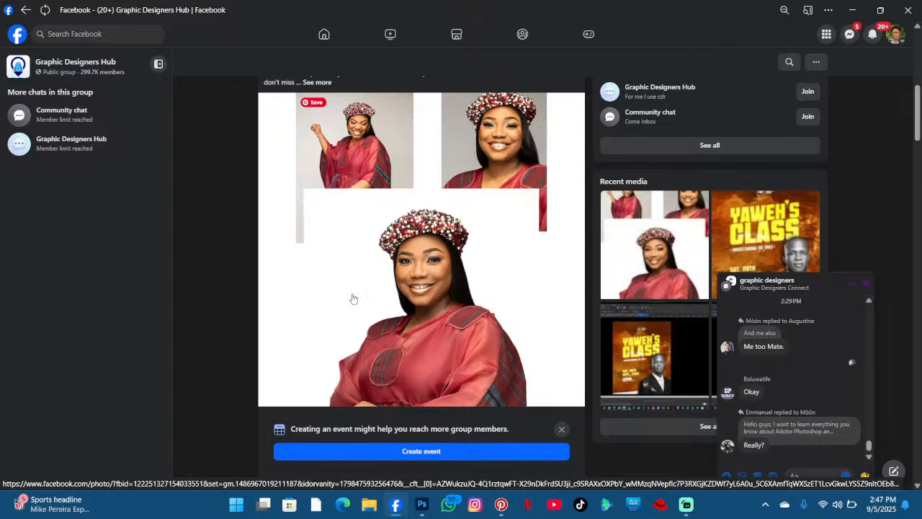
{"action": "scroll", "coordinate": [353, 299], "scroll_direction": "down", "scroll_amount": 2}
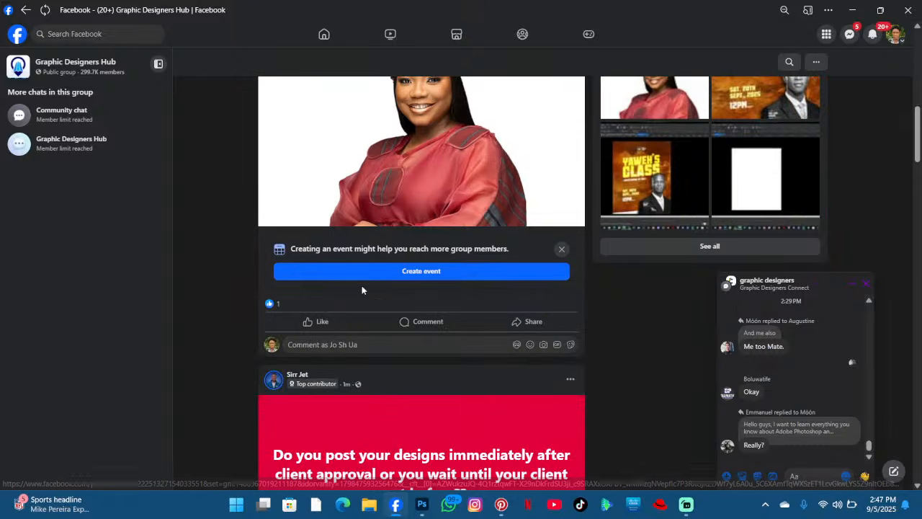
{"action": "left_click", "coordinate": [324, 321]}
- Comment the YouTube live link on the Graphic Designers Hub post and close it
{"action": "left_click", "coordinate": [415, 322]}
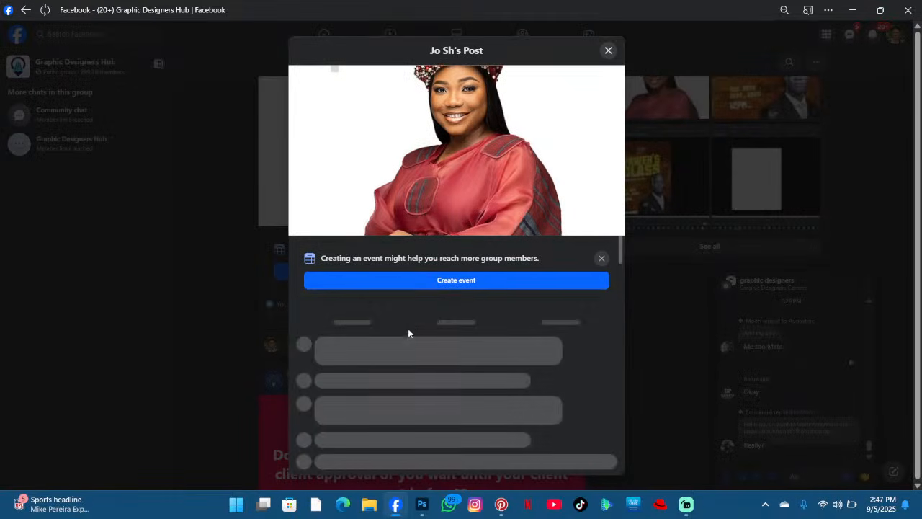
{"action": "type", "text": "https://www.youtube.com/live/iLX57MYZ1YA?si=8c6pcx-f9pRDWPZK"}
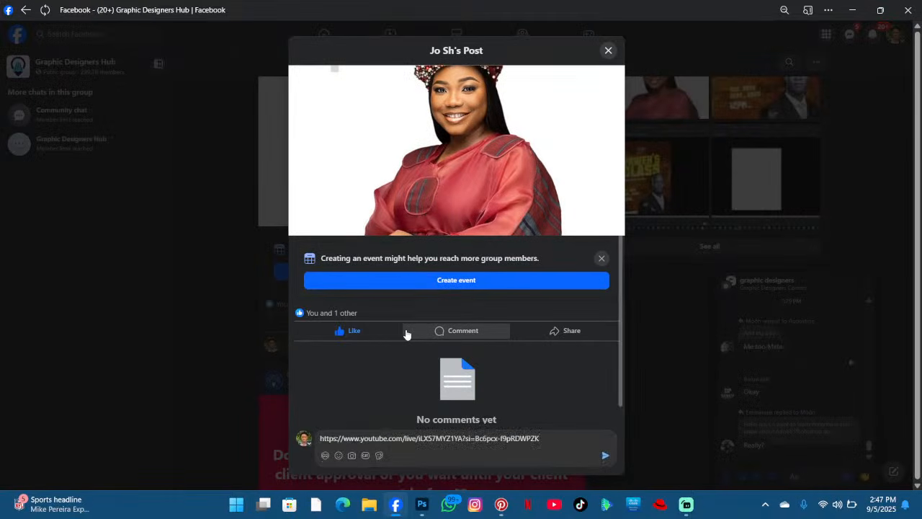
{"action": "key", "text": "Return"}
{"action": "key", "text": "Return"}
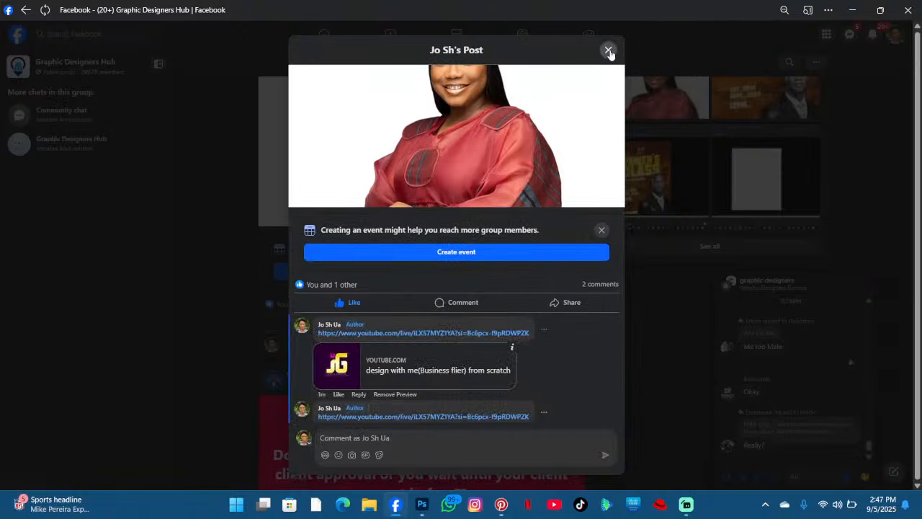
{"action": "left_click", "coordinate": [608, 52]}
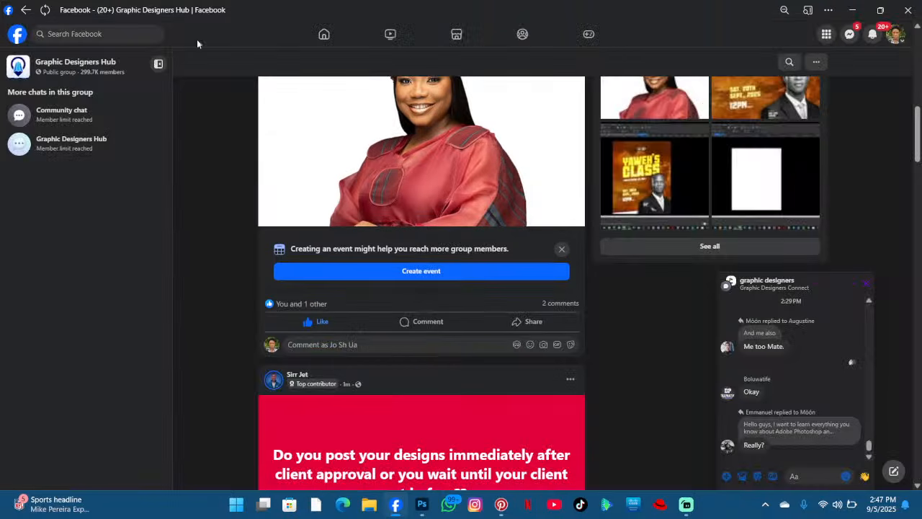
- Go to the live-stream announcement post in the Graphic Designers Connect group and like it
{"action": "left_click", "coordinate": [298, 40]}
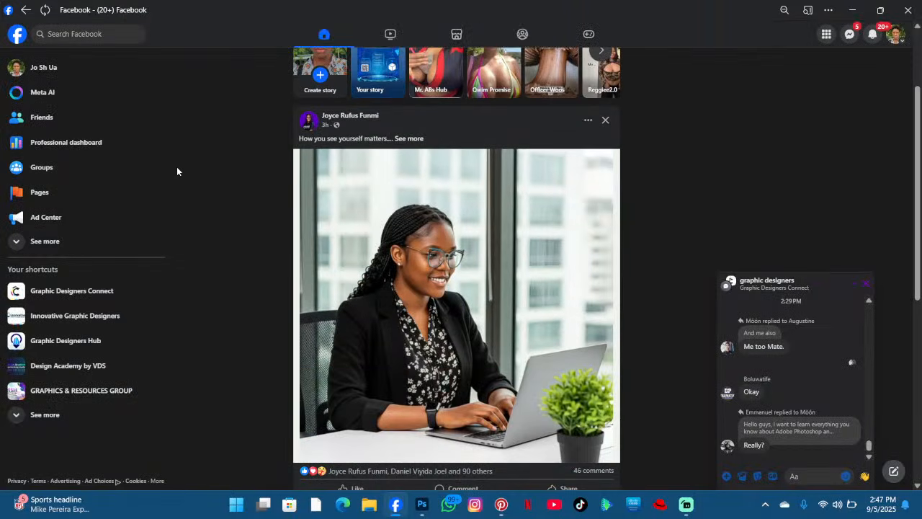
{"action": "scroll", "coordinate": [176, 171], "scroll_direction": "down", "scroll_amount": 2}
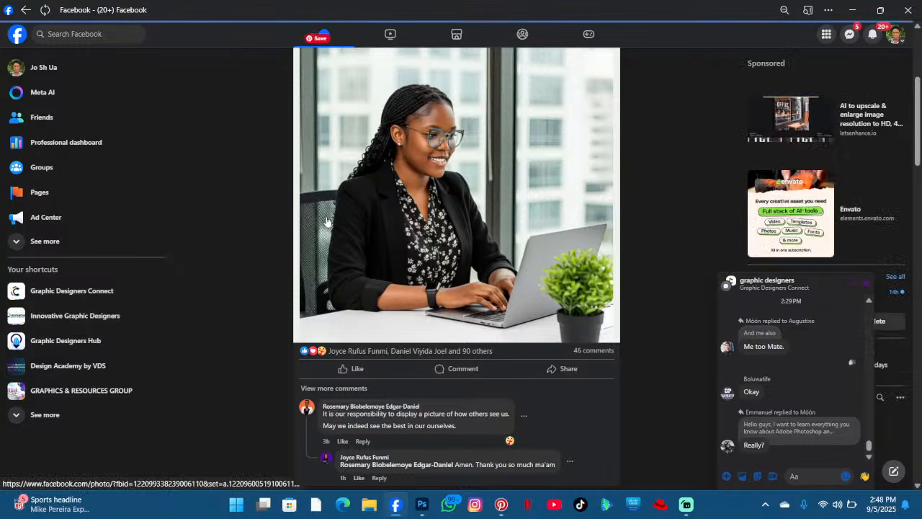
{"action": "key", "text": "alt+Left"}
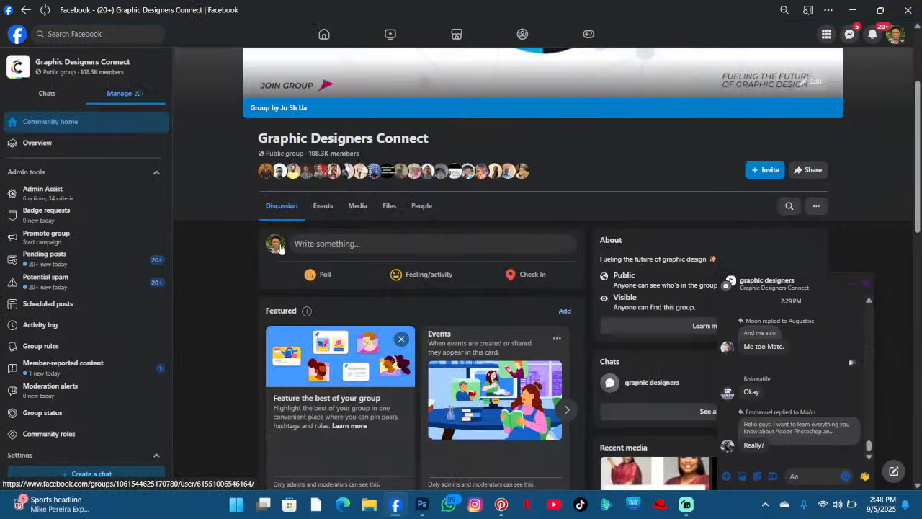
{"action": "key", "text": "alt+Left"}
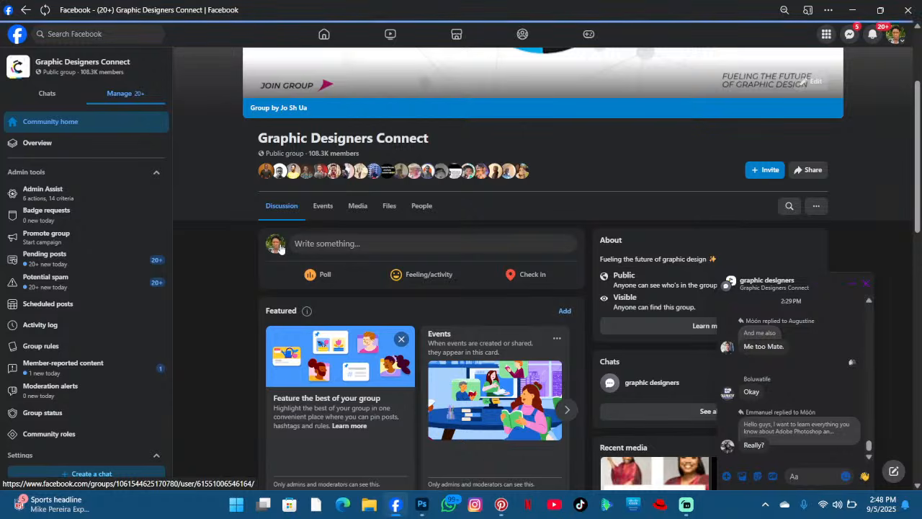
{"action": "scroll", "coordinate": [383, 244], "scroll_direction": "down", "scroll_amount": 5}
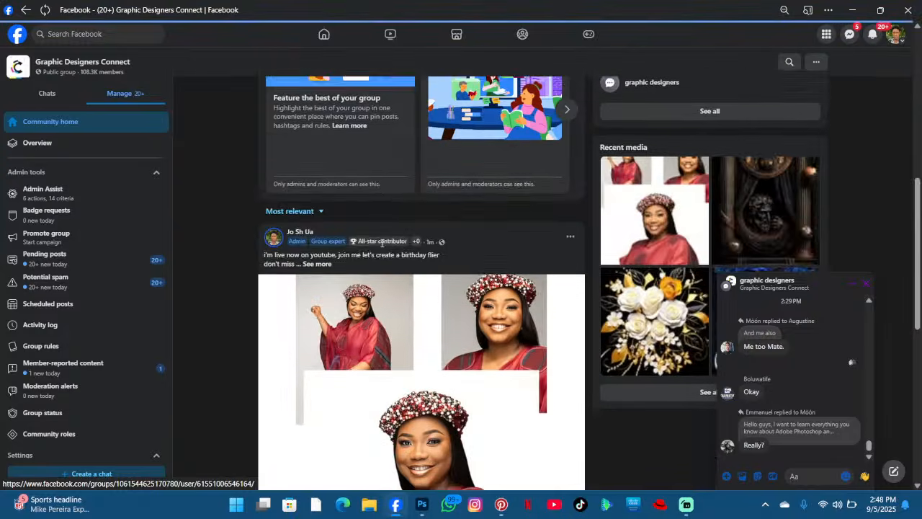
{"action": "scroll", "coordinate": [382, 244], "scroll_direction": "down", "scroll_amount": 3}
{"action": "scroll", "coordinate": [463, 350], "scroll_direction": "down", "scroll_amount": 4}
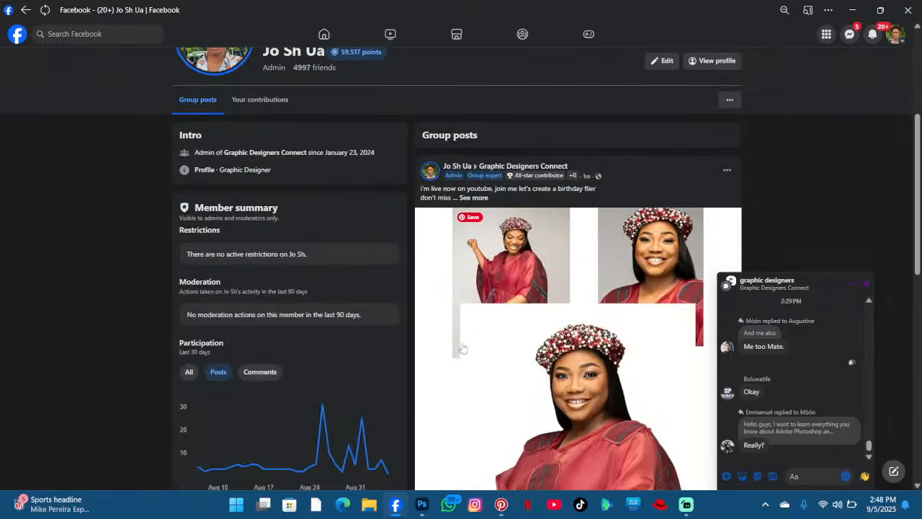
{"action": "scroll", "coordinate": [464, 349], "scroll_direction": "down", "scroll_amount": 4}
{"action": "left_click", "coordinate": [472, 271]}
{"action": "left_click", "coordinate": [551, 271]}
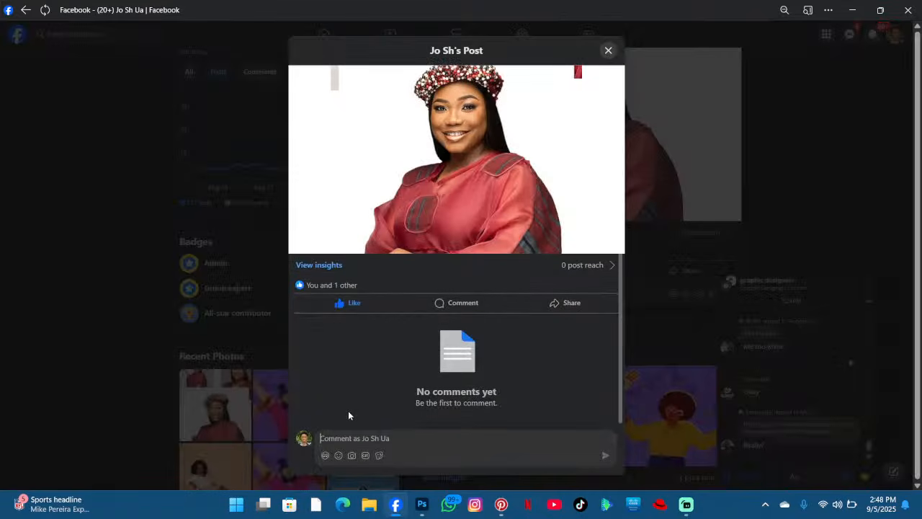
{"action": "type", "text": "https://www.youtube.com/live/iLX57MYZ1YA?si=Bc6pcx-f9pRDWPZK"}
{"action": "key", "text": "shift+Return"}
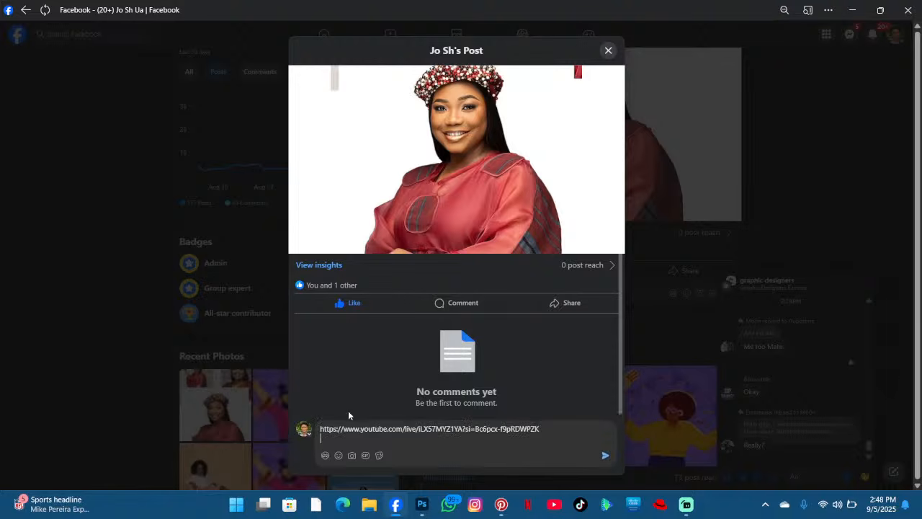
{"action": "type", "text": "@"}
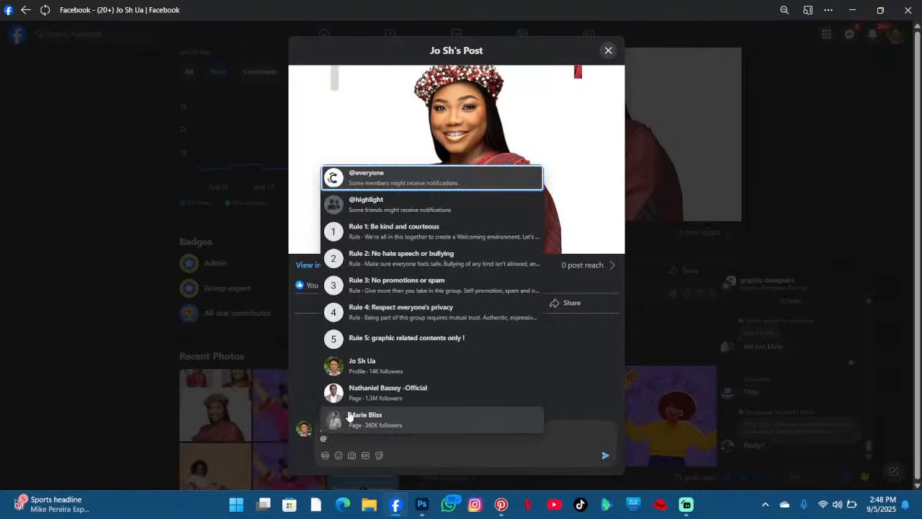
{"action": "key", "text": "Return"}
{"action": "key", "text": "Return"}
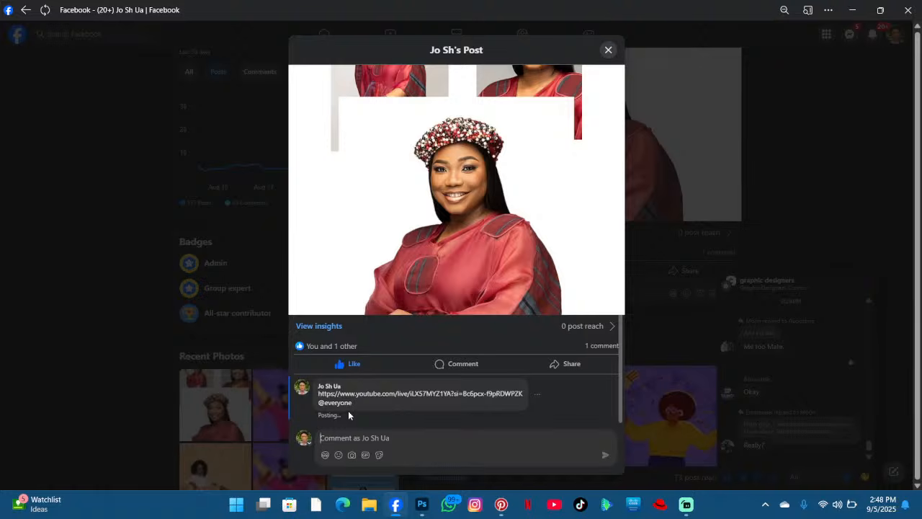
- Submit the pasted live-link comment on the Graphic Designers Connect post, then close the post and the Facebook window
{"action": "type", "text": "https://www.youtube.com/live/iLX57MYZ1YA?si=Bc6pcx-f9pRDWPZK"}
{"action": "key", "text": "Return"}
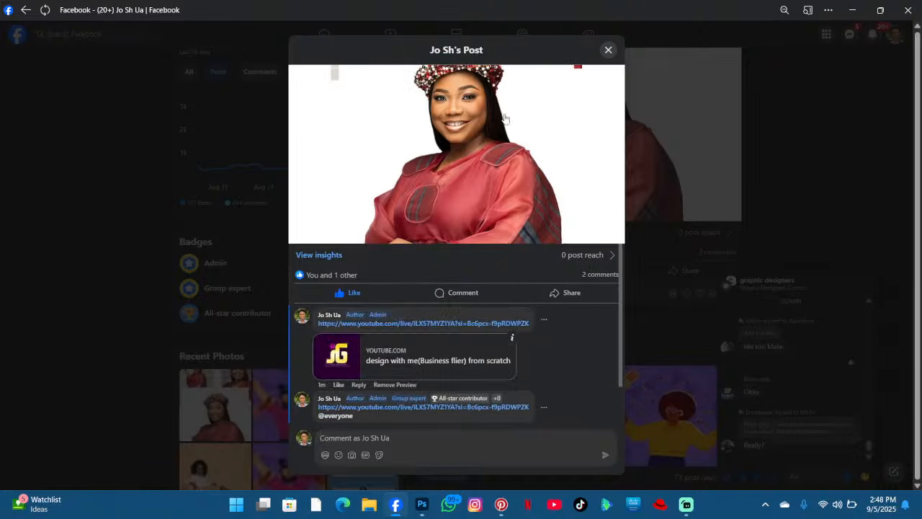
{"action": "scroll", "coordinate": [530, 94], "scroll_direction": "down", "scroll_amount": 1}
{"action": "scroll", "coordinate": [530, 94], "scroll_direction": "up", "scroll_amount": 1}
{"action": "left_click", "coordinate": [608, 50]}
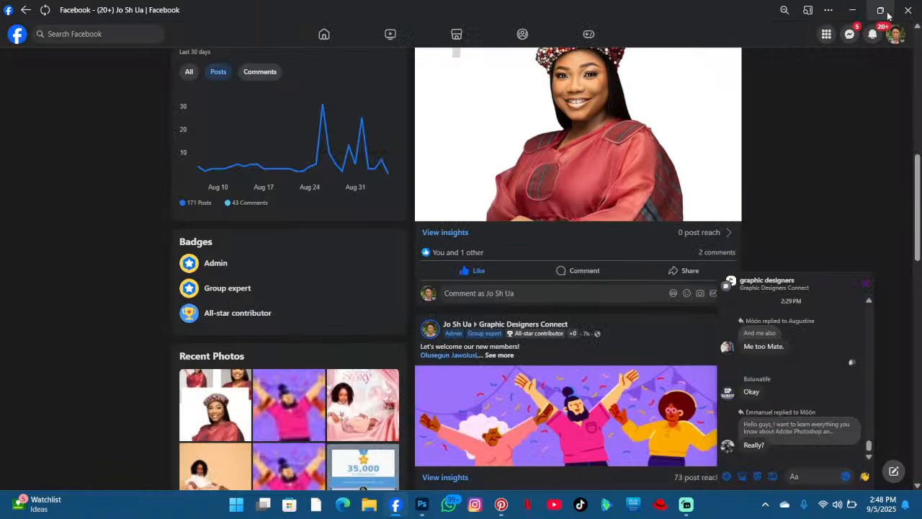
{"action": "left_click", "coordinate": [907, 9]}
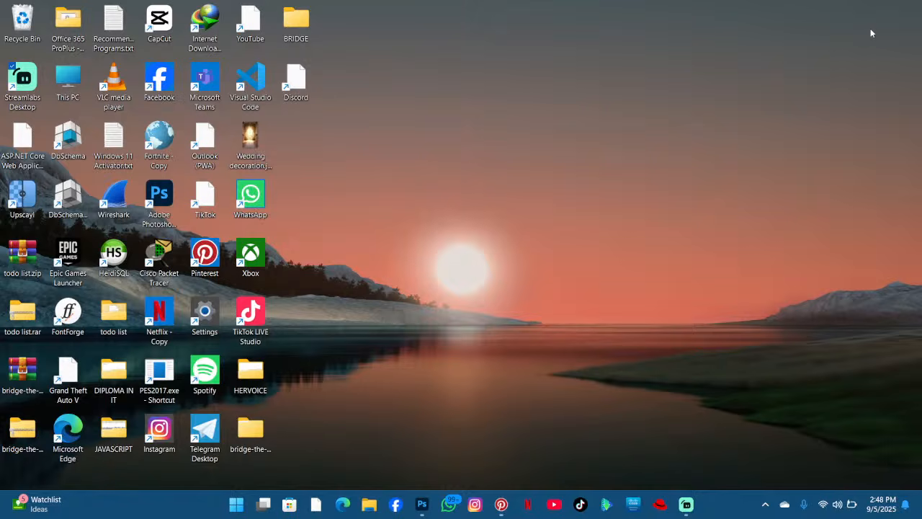
- Create a new 1080 × 1350 px document at 300 ppi in Photoshop and unlock its background layer
{"action": "left_click", "coordinate": [423, 505]}
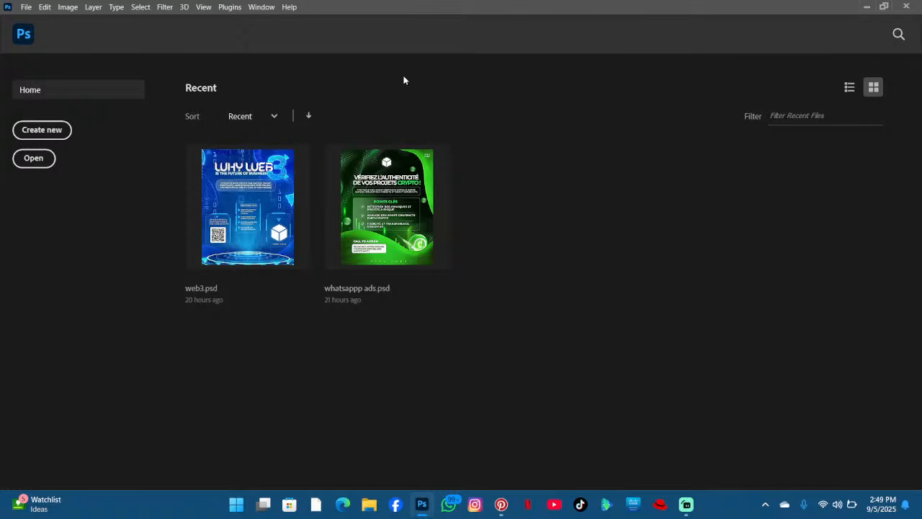
{"action": "left_click", "coordinate": [61, 128]}
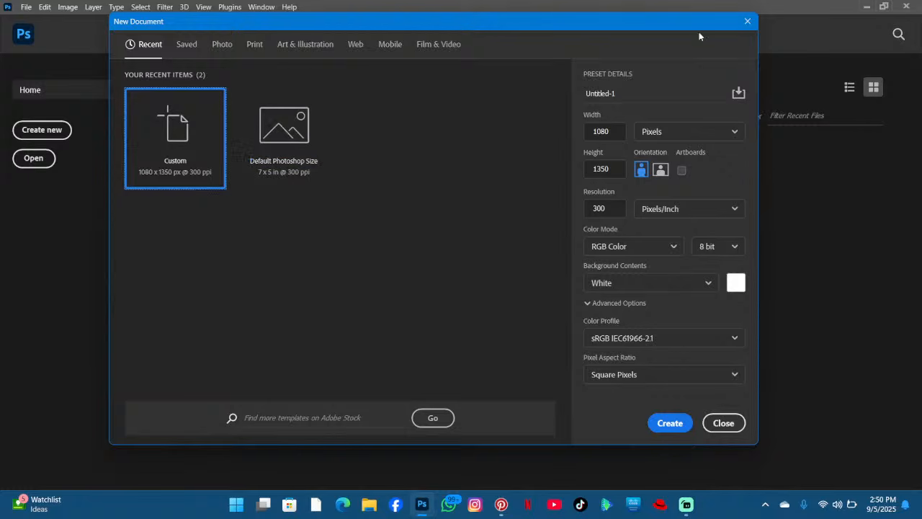
{"action": "left_click", "coordinate": [746, 21]}
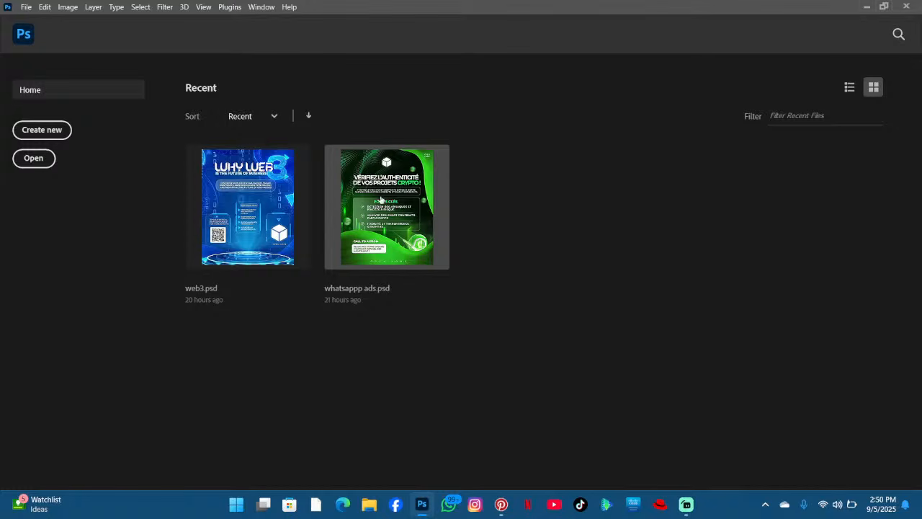
{"action": "left_click", "coordinate": [53, 135]}
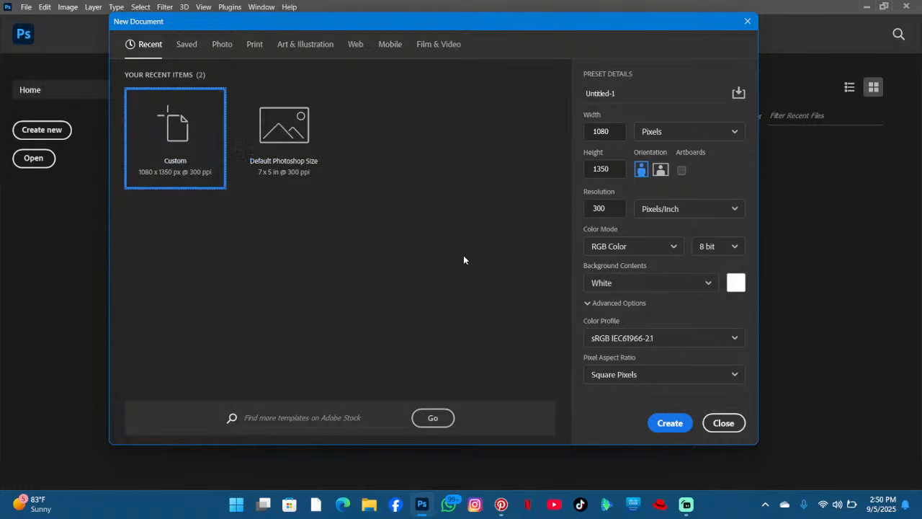
{"action": "left_click", "coordinate": [593, 130]}
{"action": "left_click", "coordinate": [601, 168]}
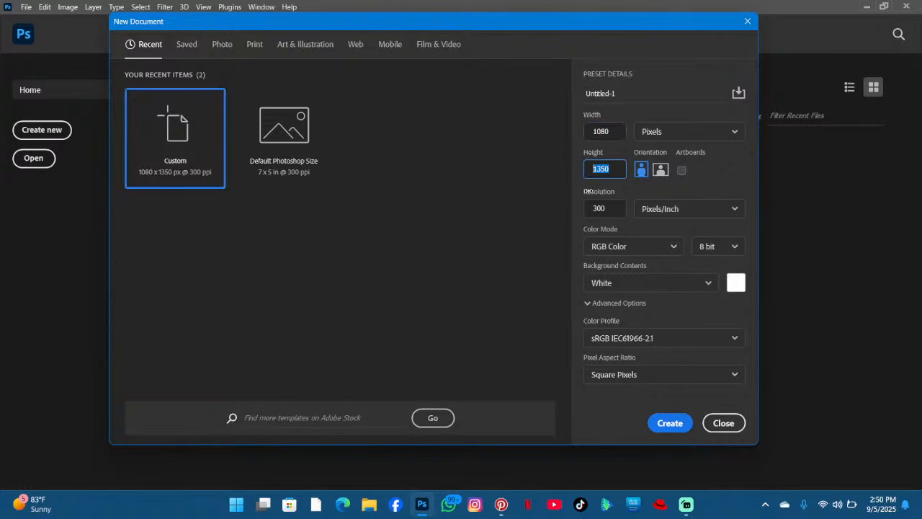
{"action": "left_click", "coordinate": [589, 205]}
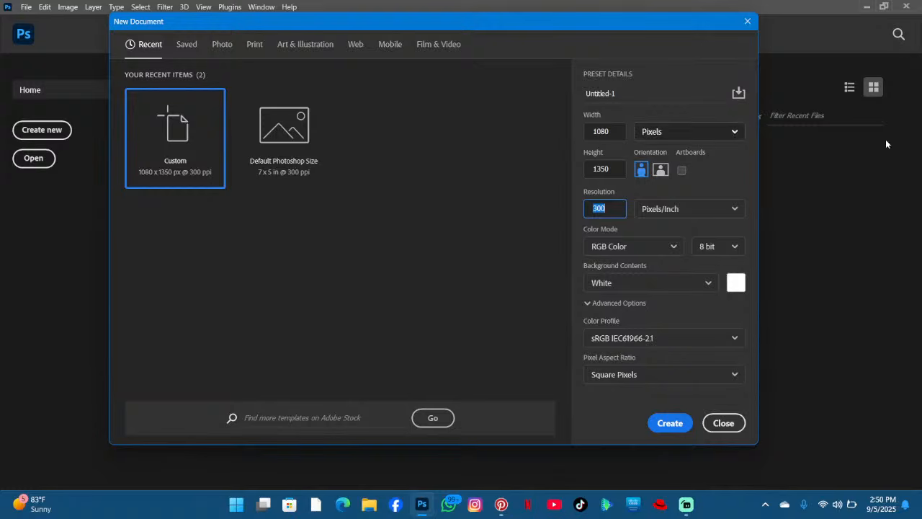
{"action": "left_click", "coordinate": [679, 422]}
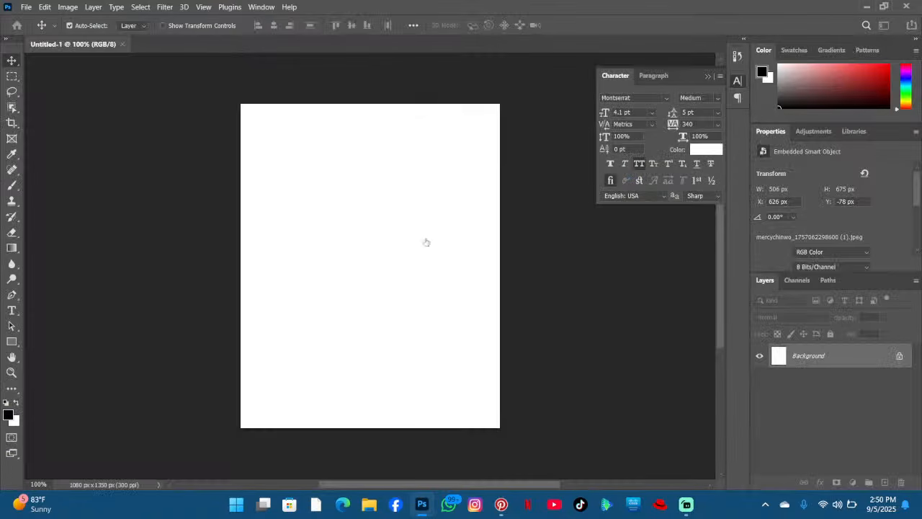
{"action": "left_click", "coordinate": [899, 357]}
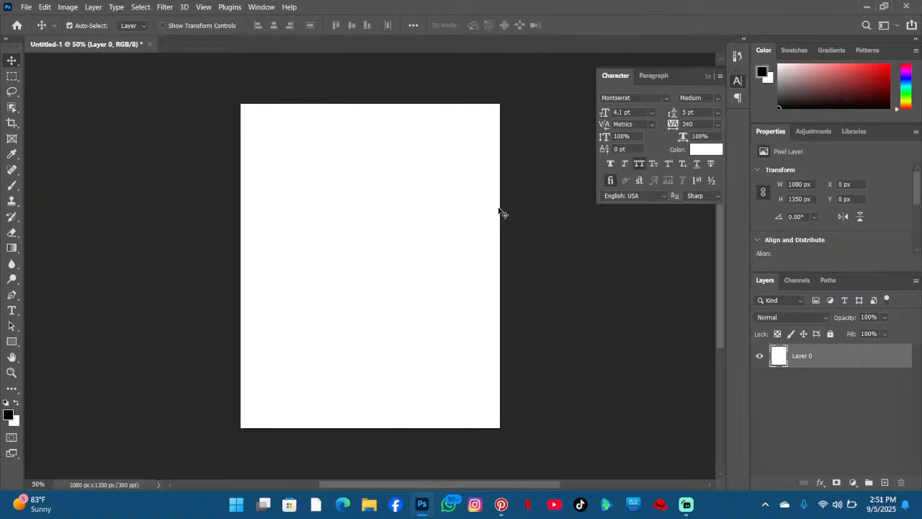
- Find the mercychinwo profile on Instagram and open her latest birthday photo post
{"action": "left_click", "coordinate": [470, 501]}
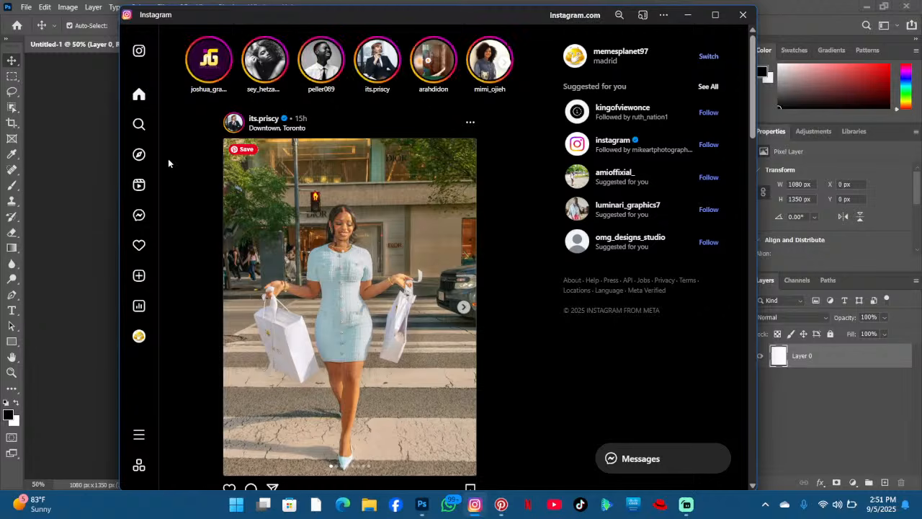
{"action": "left_click", "coordinate": [139, 123]}
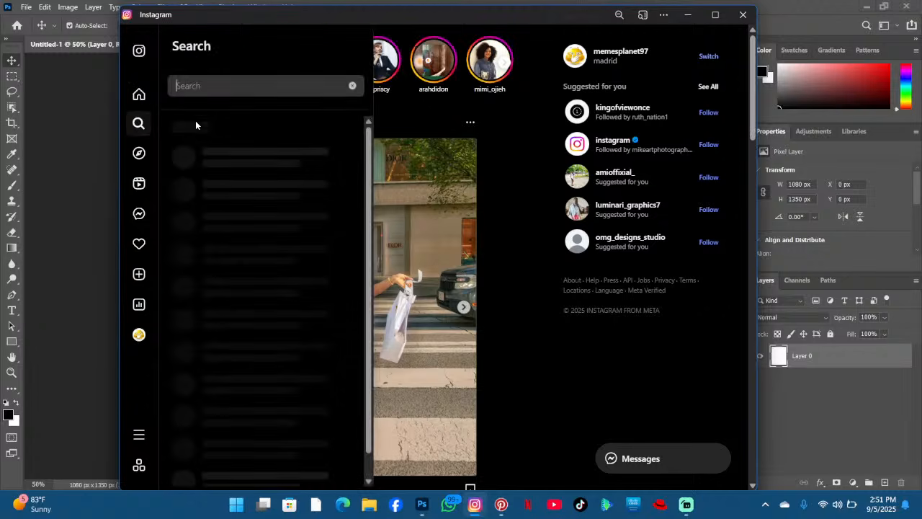
{"action": "left_click", "coordinate": [242, 154]}
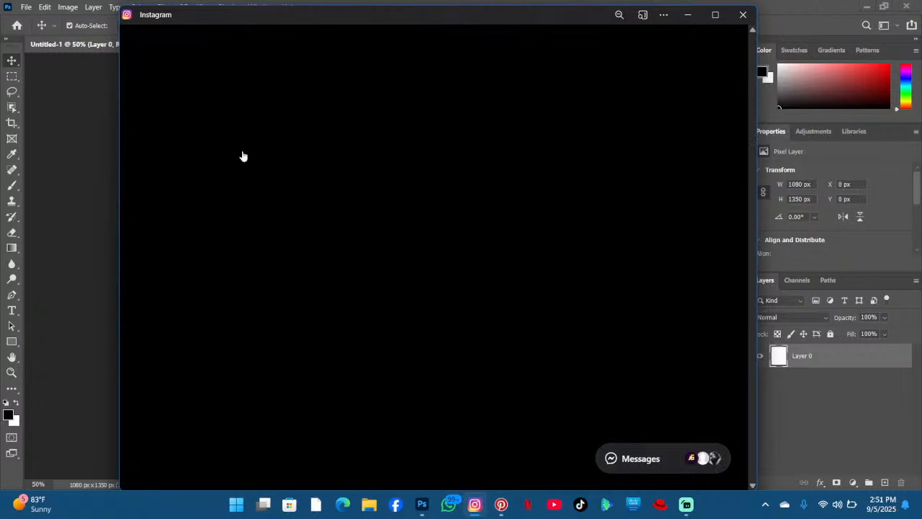
{"action": "scroll", "coordinate": [380, 180], "scroll_direction": "down", "scroll_amount": 5}
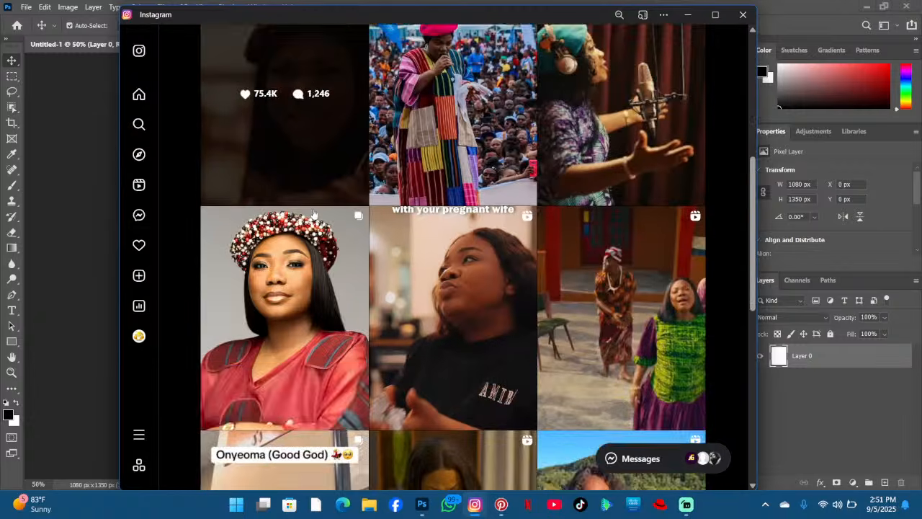
{"action": "scroll", "coordinate": [299, 238], "scroll_direction": "down", "scroll_amount": 1}
{"action": "left_click", "coordinate": [287, 258]}
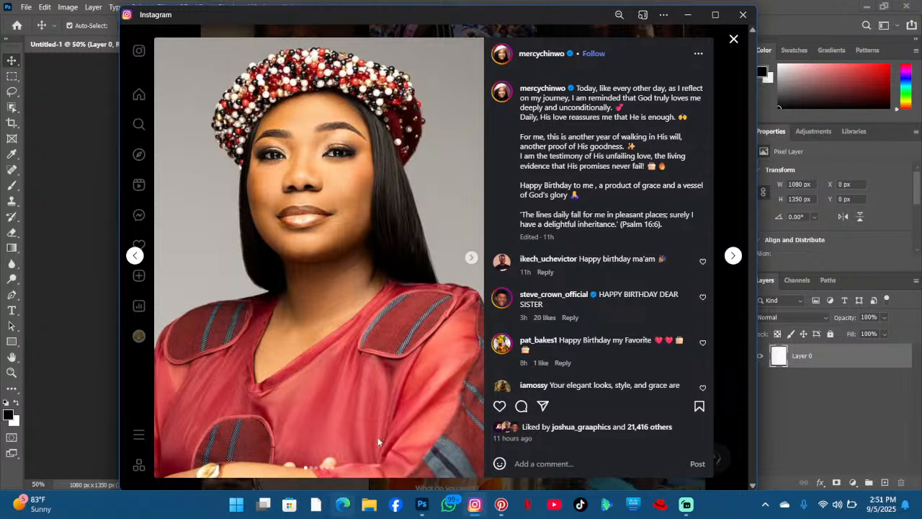
- Open savefrom.net in a browser
{"action": "left_click", "coordinate": [345, 505]}
{"action": "left_click", "coordinate": [223, 37]}
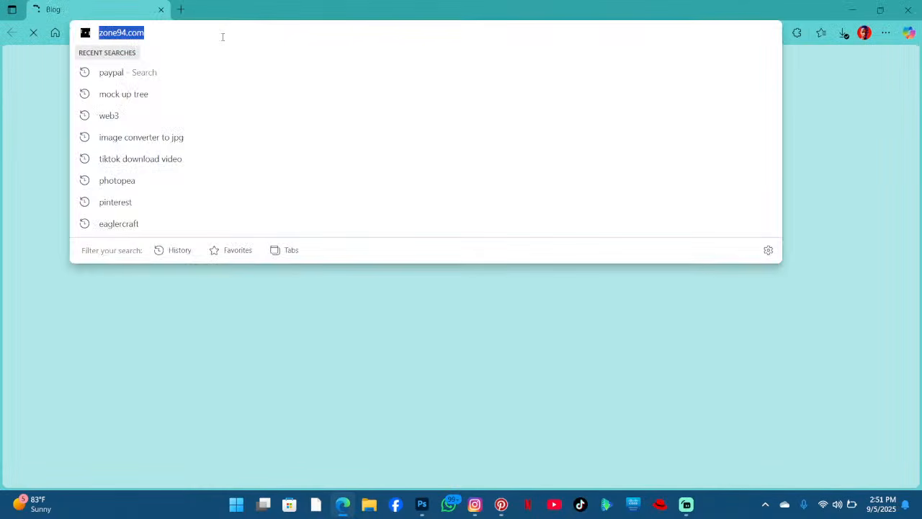
{"action": "type", "text": "sa"}
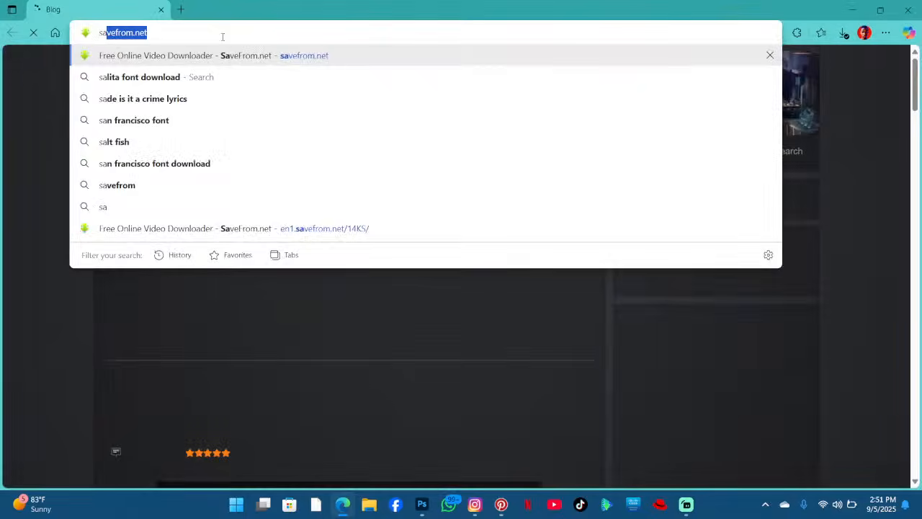
{"action": "key", "text": "Return"}
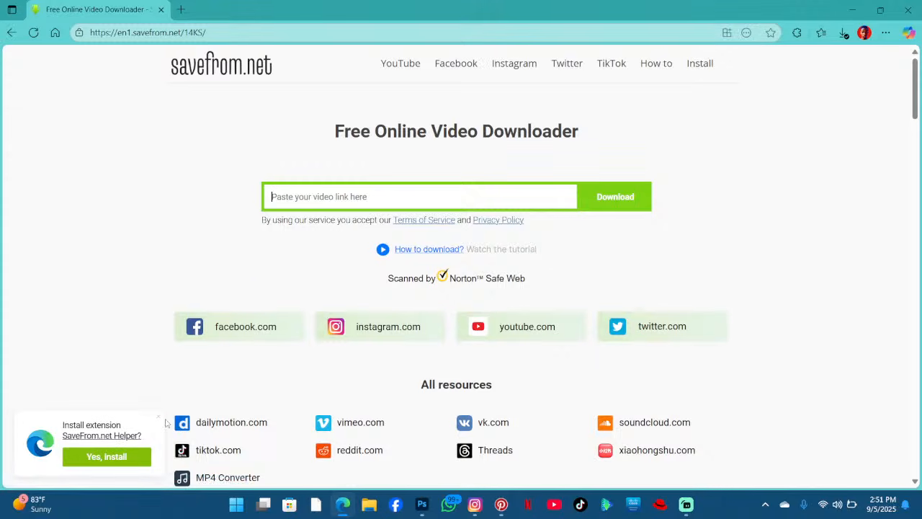
- Copy the link of the Instagram photo post
{"action": "left_click", "coordinate": [474, 504]}
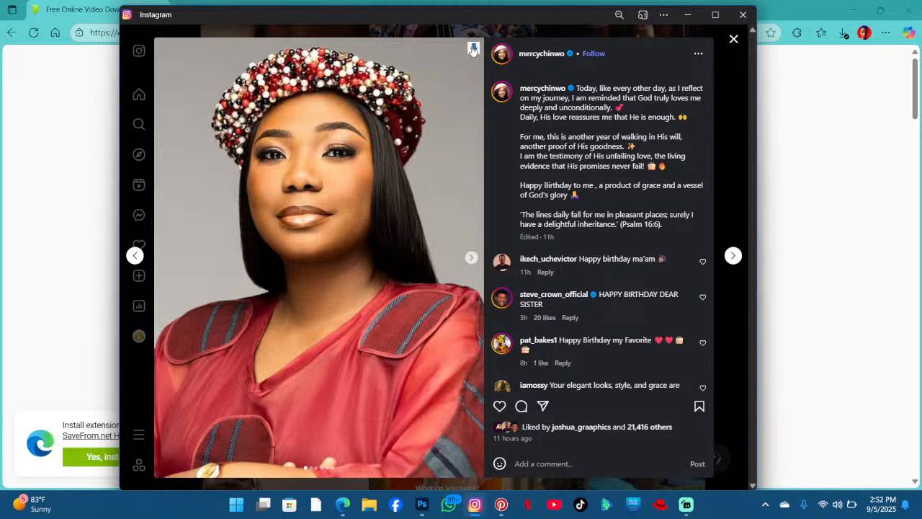
{"action": "left_click", "coordinate": [473, 49]}
{"action": "left_click", "coordinate": [469, 259]}
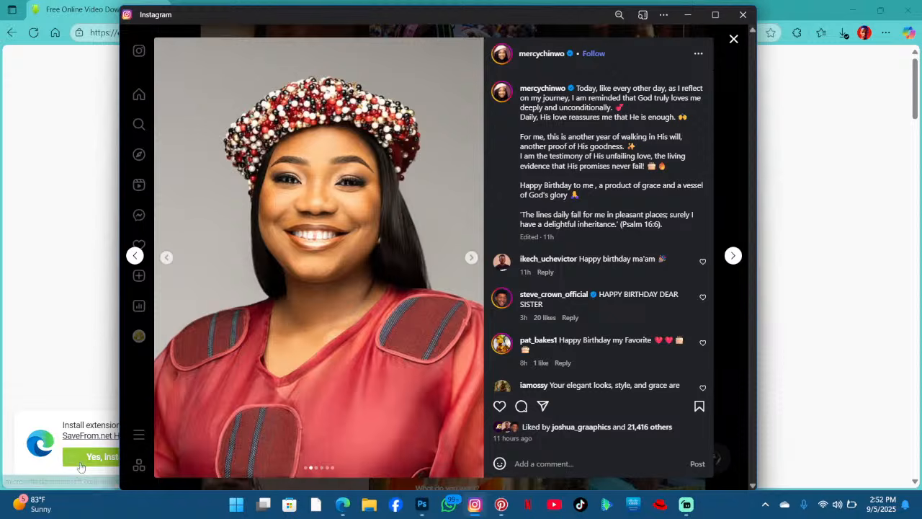
{"action": "left_click", "coordinate": [696, 58]}
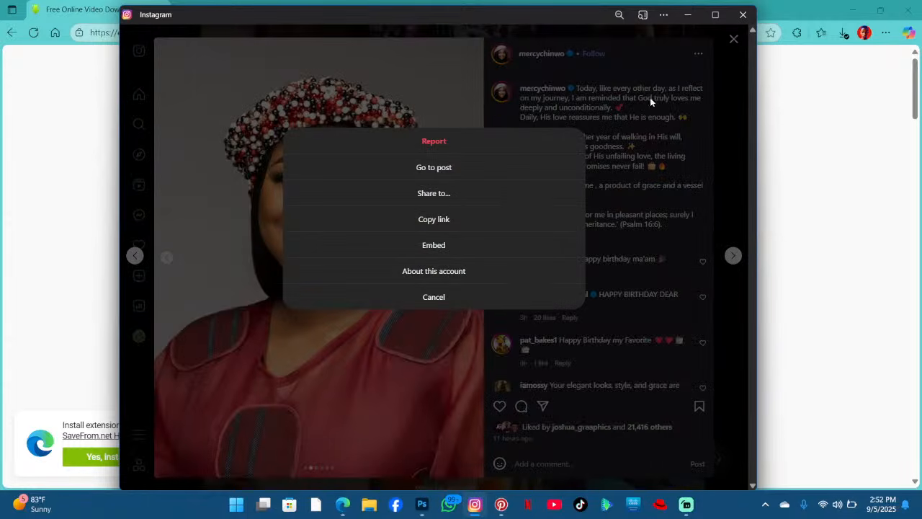
{"action": "left_click", "coordinate": [456, 219]}
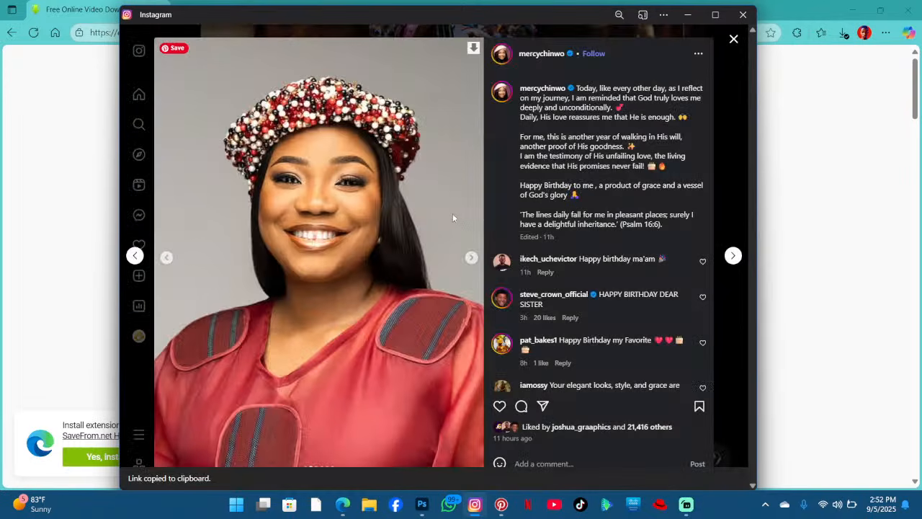
- Paste the post link into the savefrom.net downloader field
{"action": "left_click", "coordinate": [687, 14]}
{"action": "left_click", "coordinate": [317, 203]}
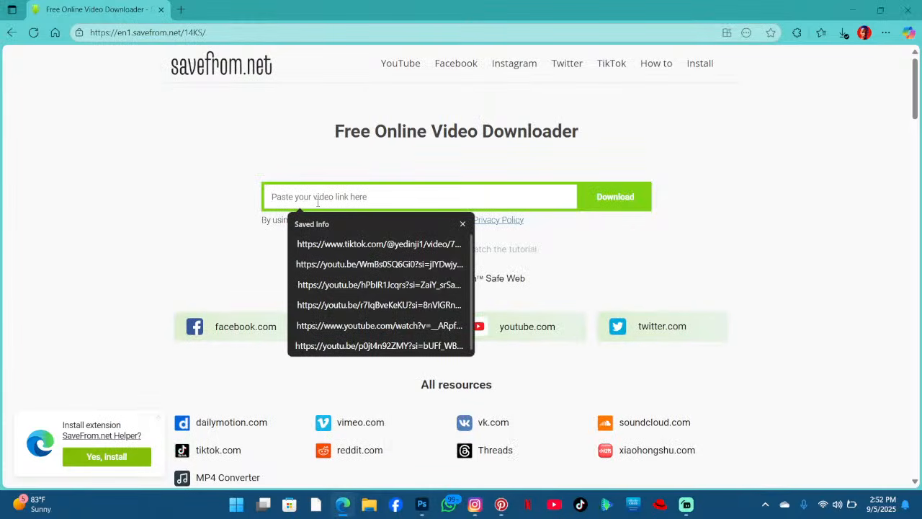
{"action": "key", "text": "ctrl+v"}
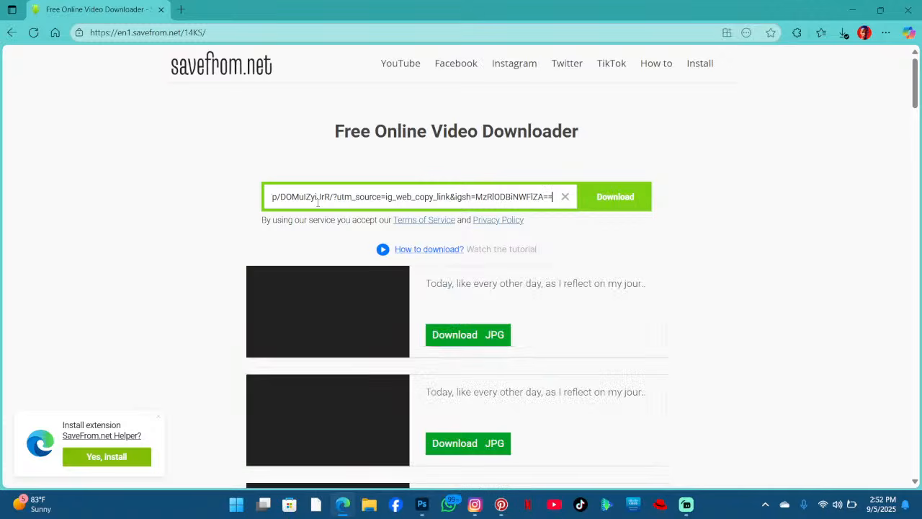
- Scroll through the downloadable photos listed for the post
{"action": "scroll", "coordinate": [32, 335], "scroll_direction": "down", "scroll_amount": 5}
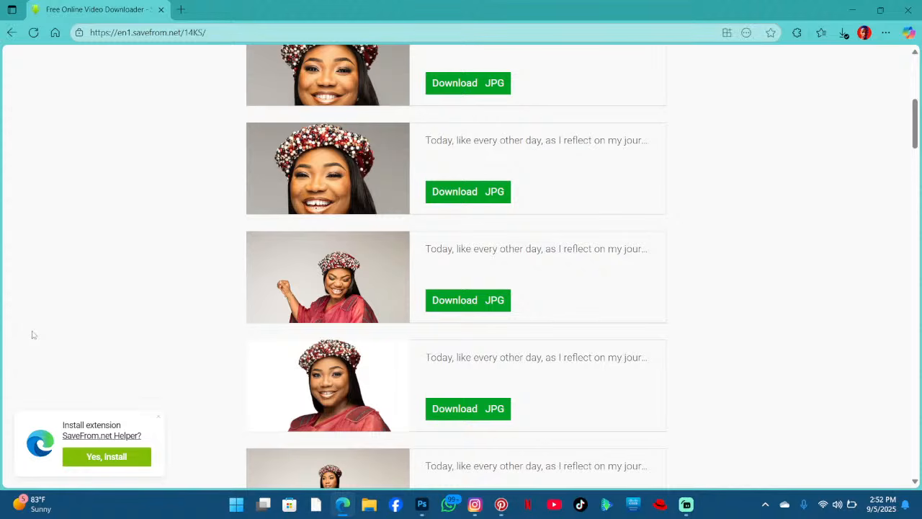
{"action": "scroll", "coordinate": [362, 323], "scroll_direction": "down", "scroll_amount": 10}
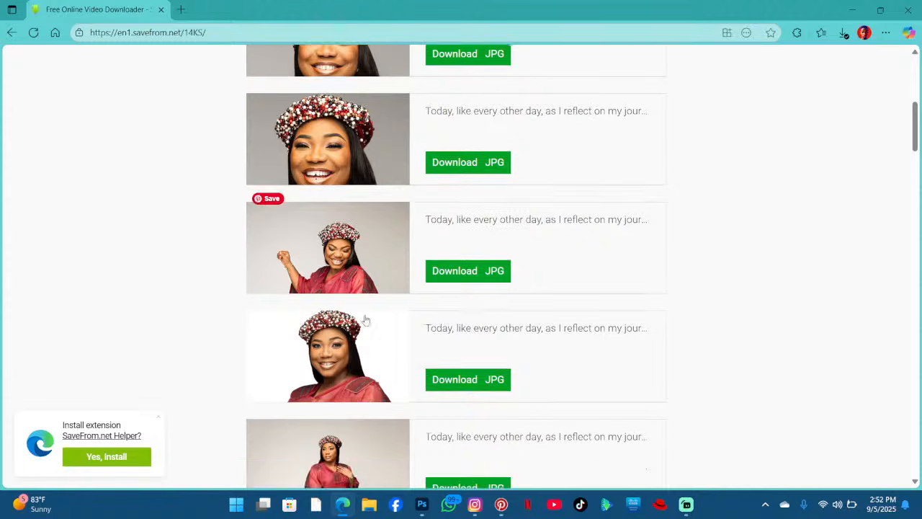
{"action": "scroll", "coordinate": [384, 309], "scroll_direction": "up", "scroll_amount": 12}
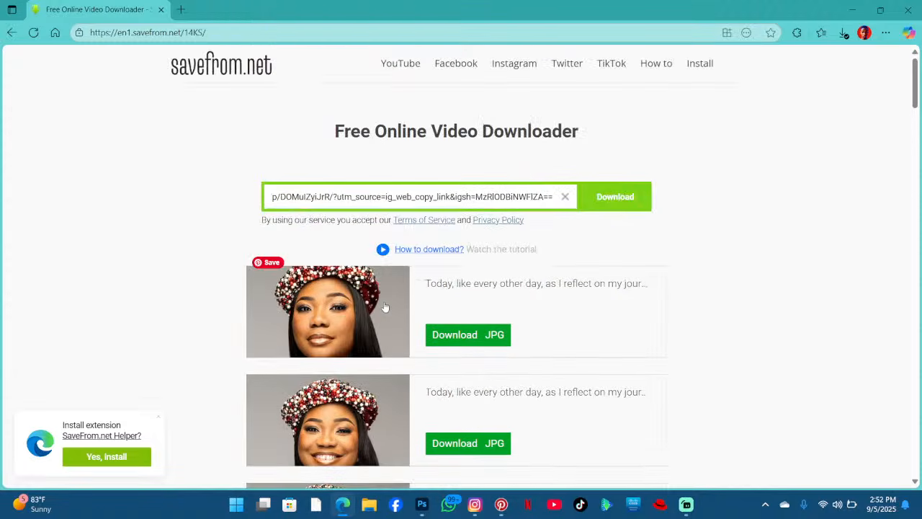
{"action": "scroll", "coordinate": [386, 307], "scroll_direction": "down", "scroll_amount": 5}
{"action": "scroll", "coordinate": [386, 307], "scroll_direction": "down", "scroll_amount": 4}
{"action": "scroll", "coordinate": [386, 305], "scroll_direction": "up", "scroll_amount": 8}
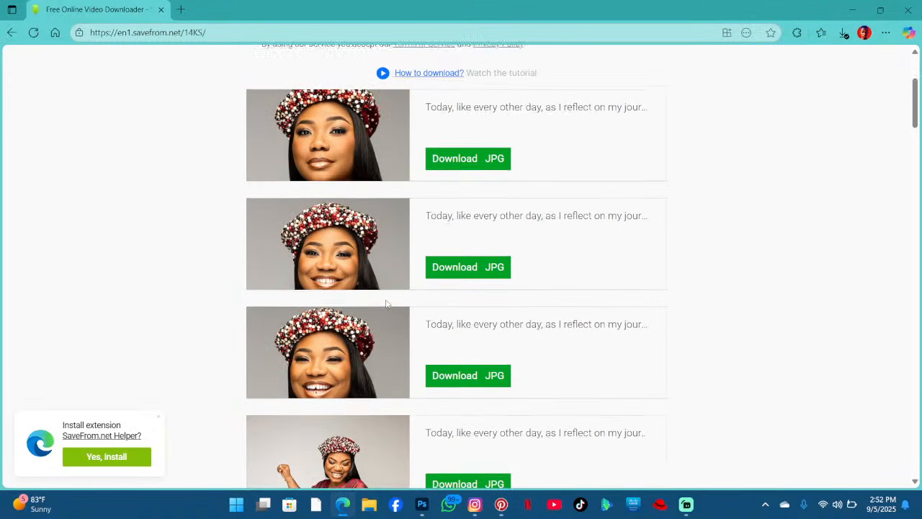
{"action": "scroll", "coordinate": [386, 303], "scroll_direction": "up", "scroll_amount": 3}
{"action": "scroll", "coordinate": [386, 302], "scroll_direction": "down", "scroll_amount": 10}
{"action": "scroll", "coordinate": [387, 304], "scroll_direction": "down", "scroll_amount": 3}
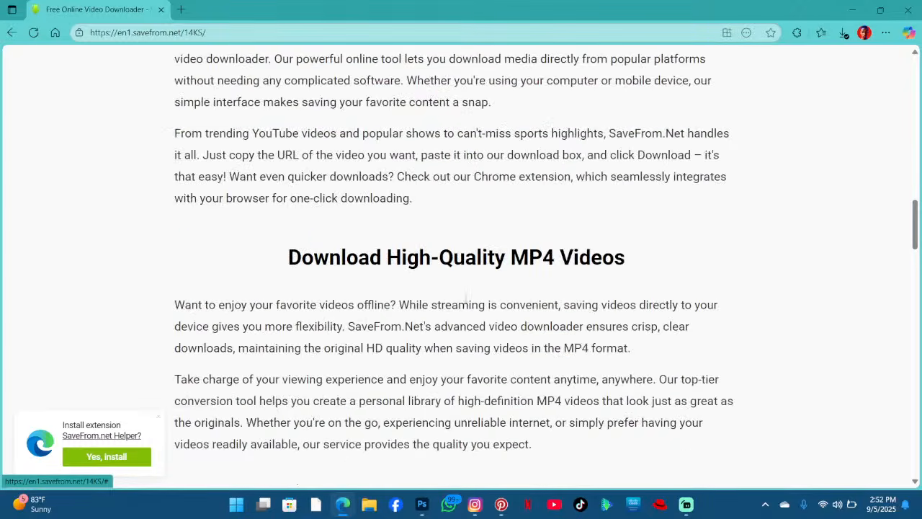
{"action": "scroll", "coordinate": [382, 299], "scroll_direction": "up", "scroll_amount": 7}
{"action": "scroll", "coordinate": [376, 288], "scroll_direction": "up", "scroll_amount": 5}
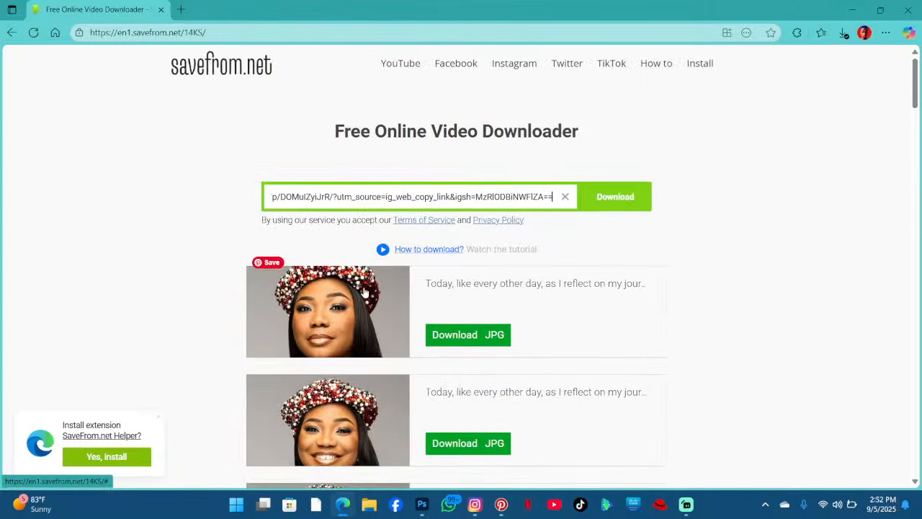
{"action": "scroll", "coordinate": [422, 177], "scroll_direction": "down", "scroll_amount": 6}
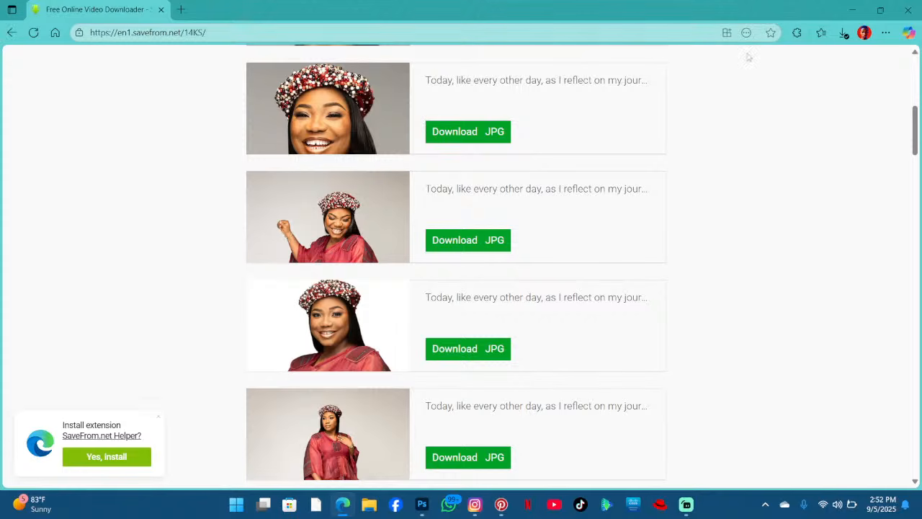
- Open the Downloads folder in File Explorer
{"action": "left_click", "coordinate": [862, 10]}
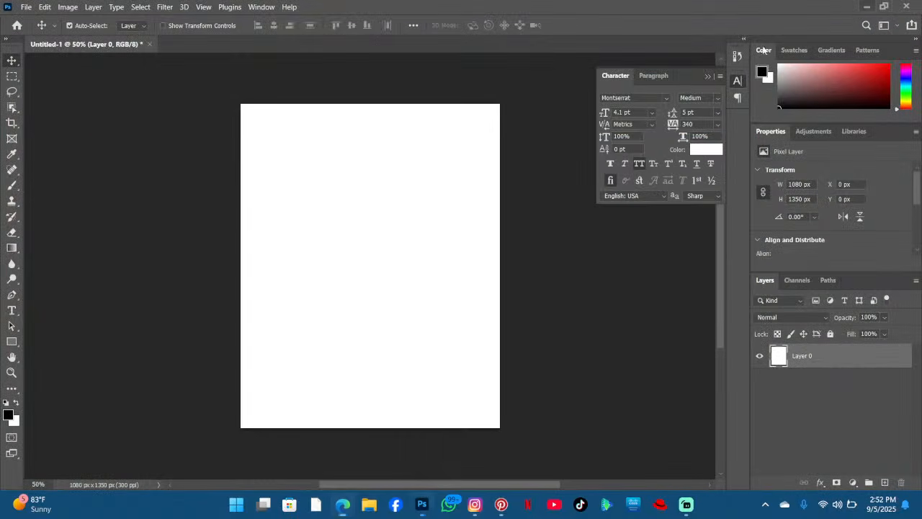
{"action": "left_click", "coordinate": [369, 503]}
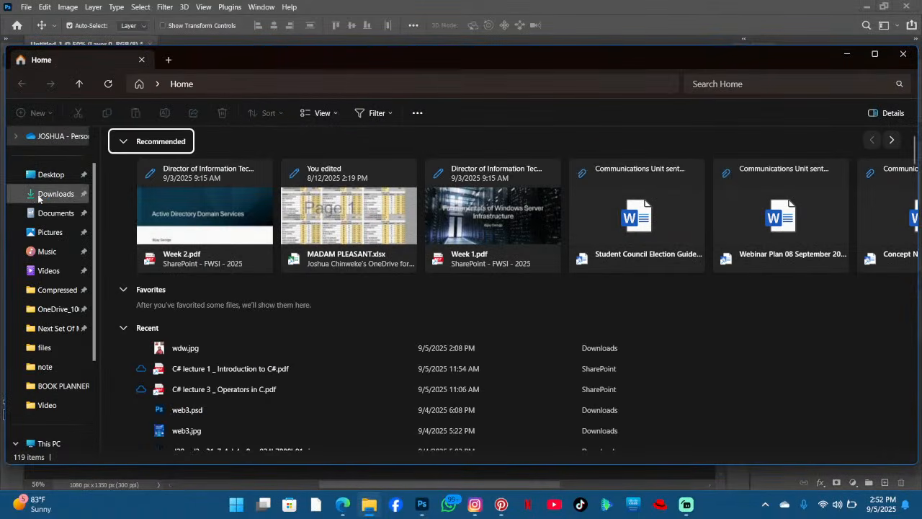
{"action": "left_click", "coordinate": [43, 193]}
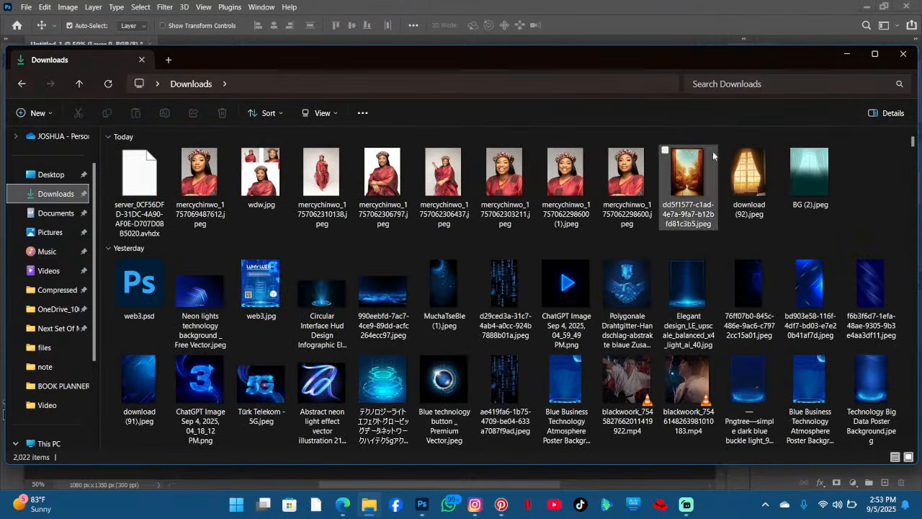
- Snap the Downloads folder window beside the Photoshop document
{"action": "left_click", "coordinate": [845, 54]}
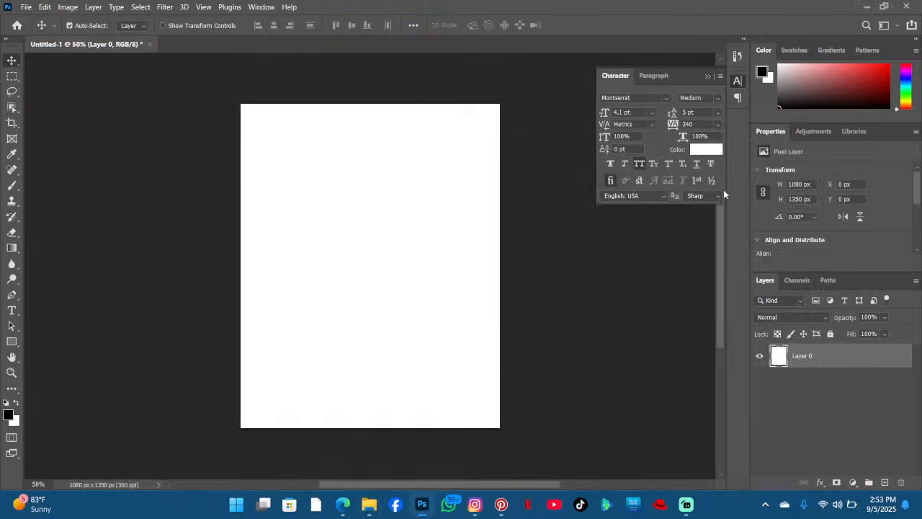
{"action": "left_click", "coordinate": [501, 504]}
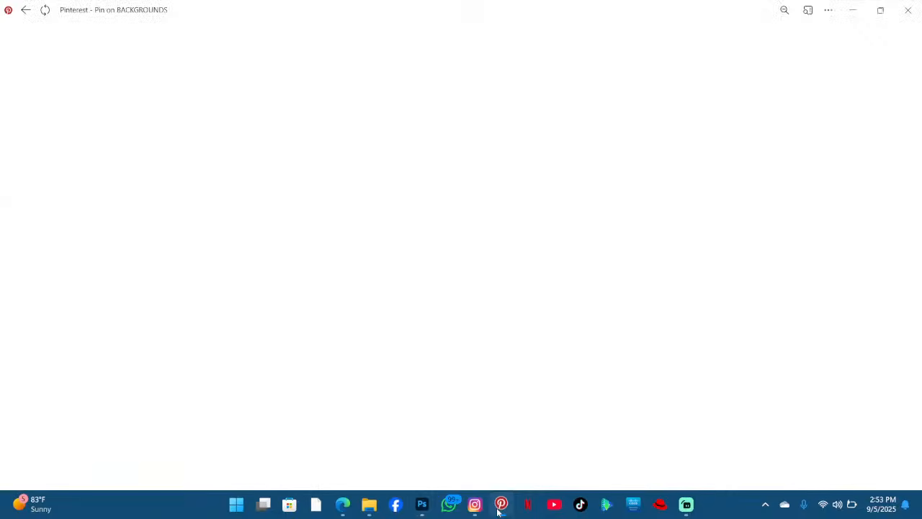
{"action": "scroll", "coordinate": [478, 278], "scroll_direction": "up", "scroll_amount": 5}
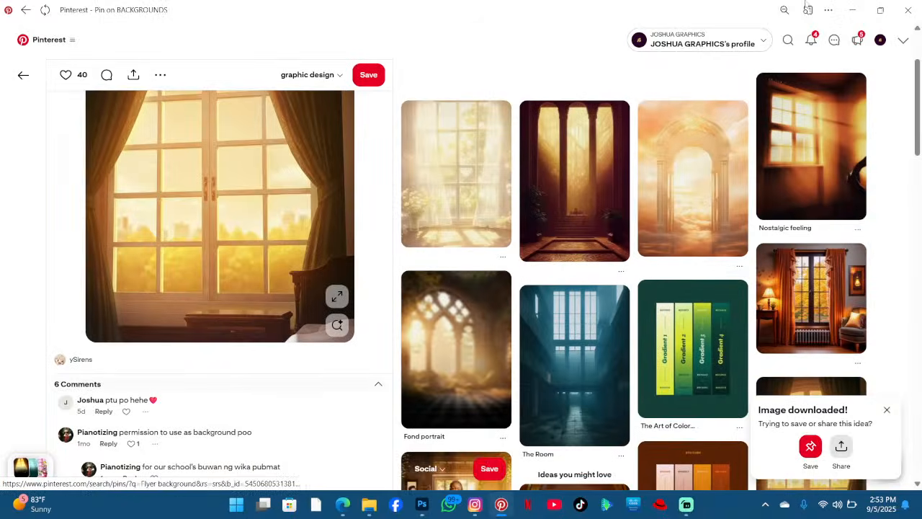
{"action": "left_click", "coordinate": [860, 6]}
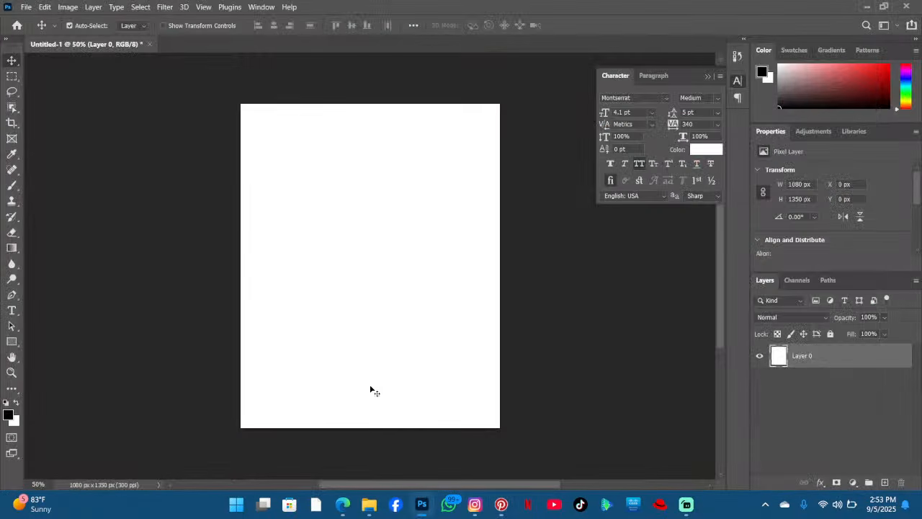
{"action": "left_click", "coordinate": [367, 505]}
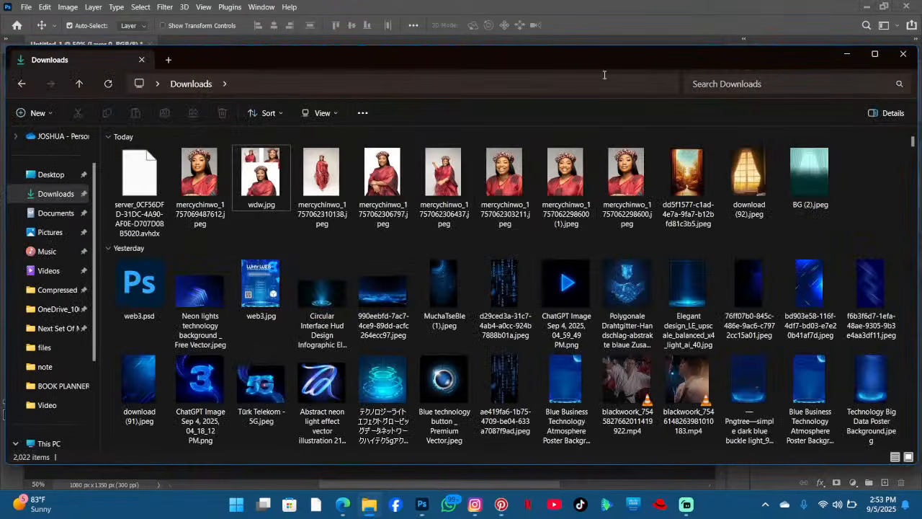
{"action": "left_click_drag", "start_coordinate": [576, 60], "coordinate": [921, 116]}
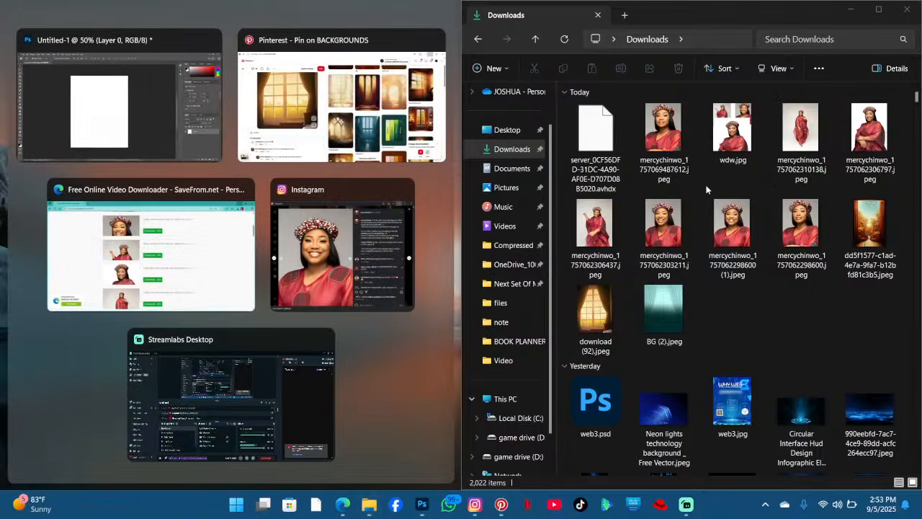
{"action": "left_click", "coordinate": [706, 189]}
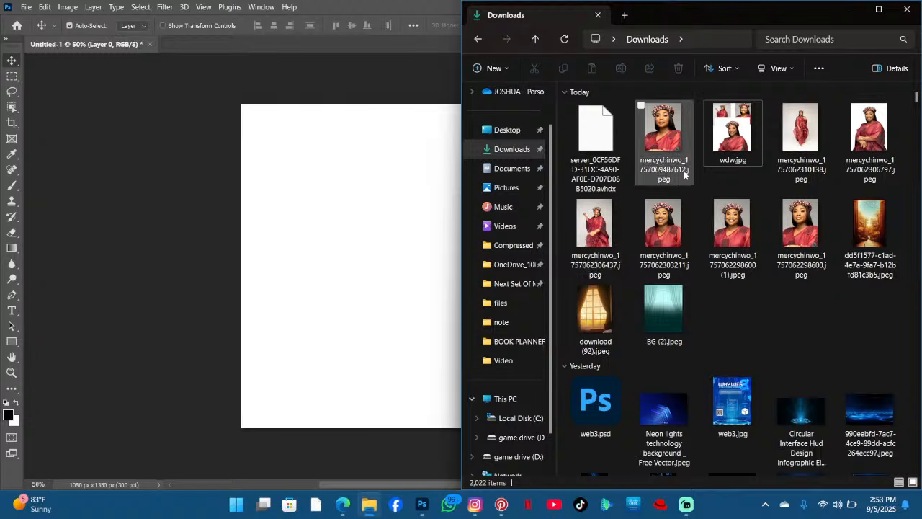
- Place three downloaded photos of the woman onto the canvas as separate layers
{"action": "left_click_drag", "start_coordinate": [598, 220], "coordinate": [318, 247]}
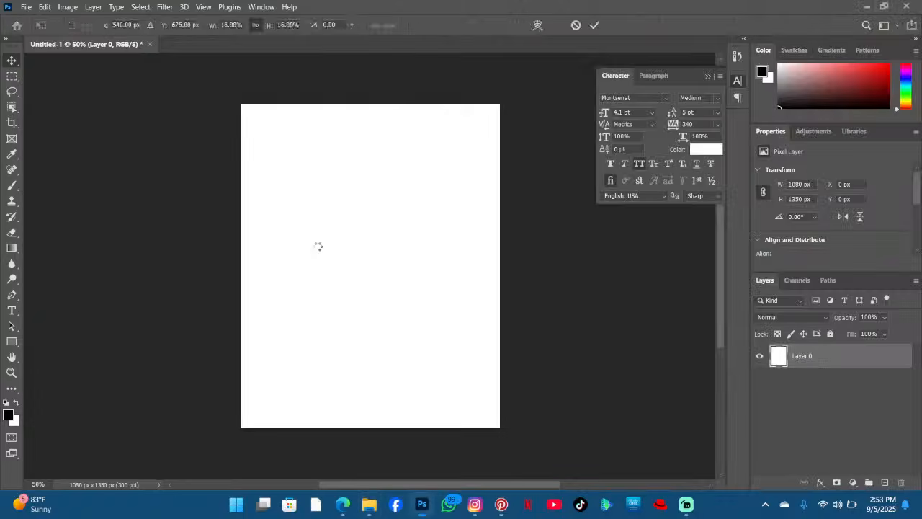
{"action": "key", "text": "Return"}
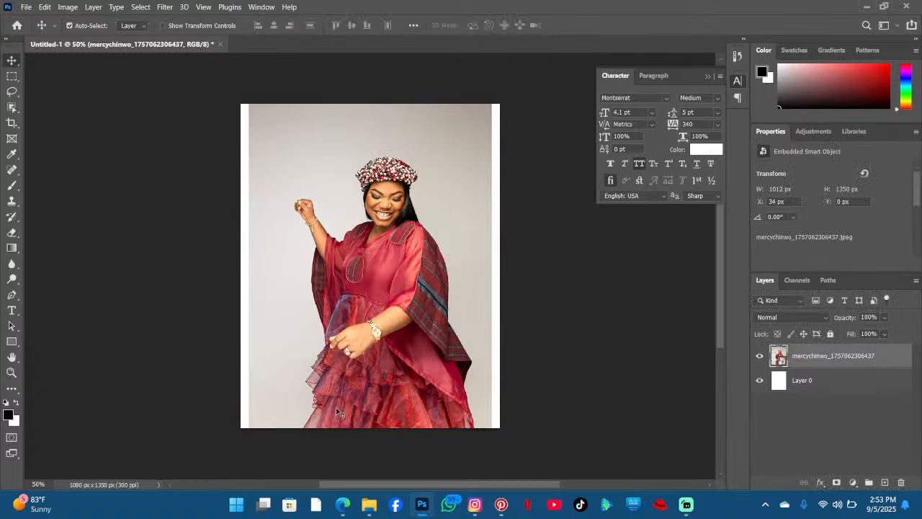
{"action": "left_click", "coordinate": [369, 504]}
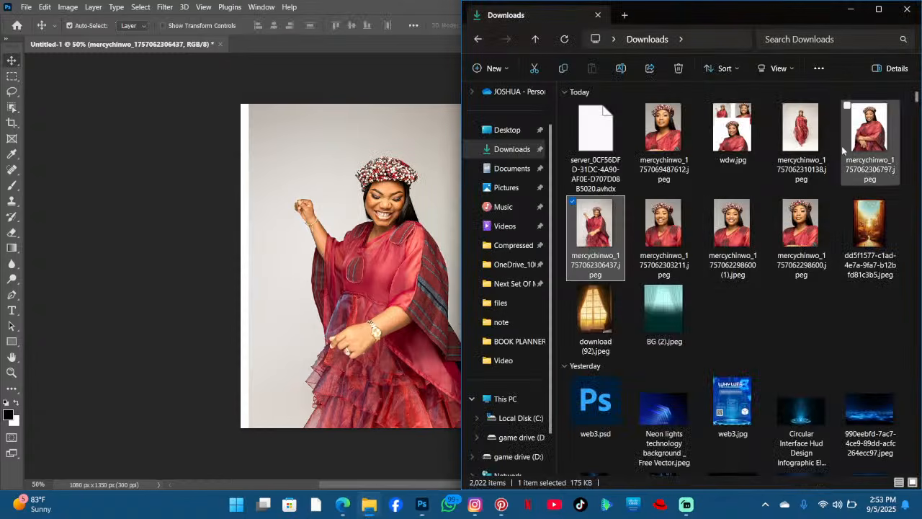
{"action": "left_click_drag", "start_coordinate": [868, 137], "coordinate": [318, 305]}
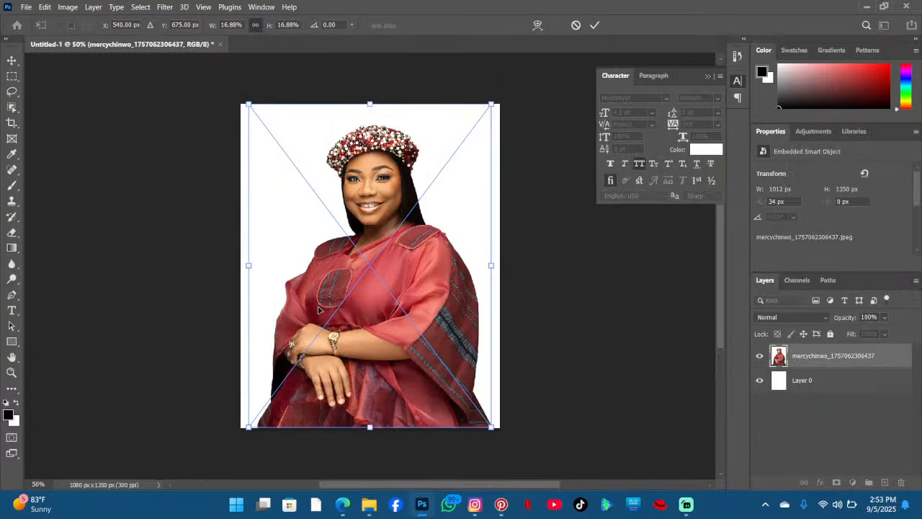
{"action": "key", "text": "Return"}
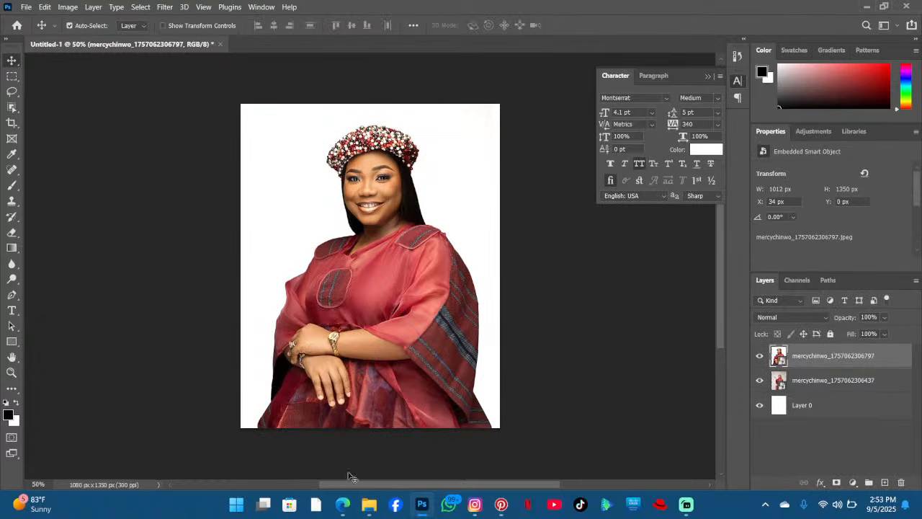
{"action": "left_click", "coordinate": [369, 504]}
{"action": "left_click", "coordinate": [731, 229]}
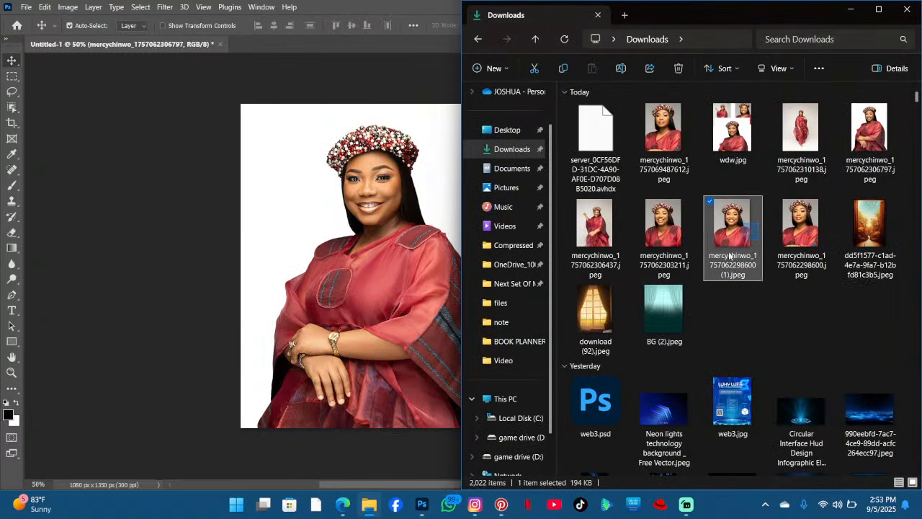
{"action": "left_click_drag", "start_coordinate": [671, 230], "coordinate": [420, 273]}
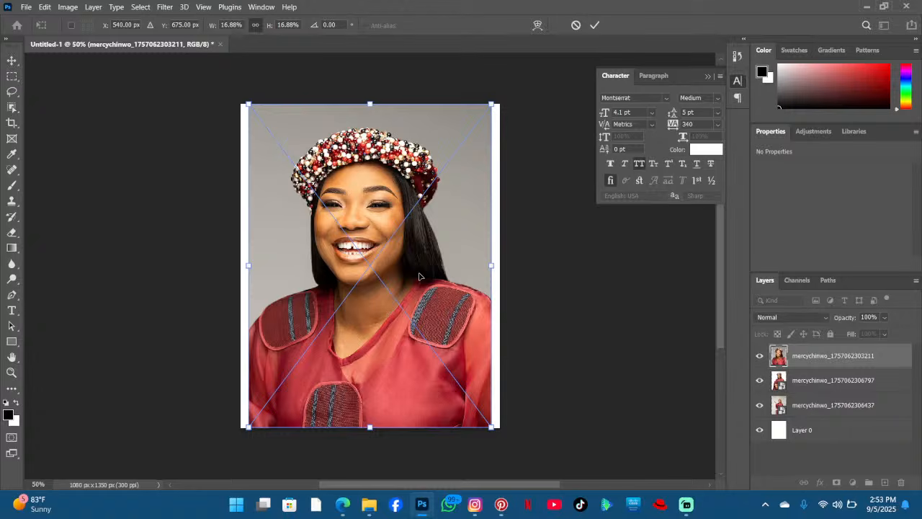
{"action": "key", "text": "Return"}
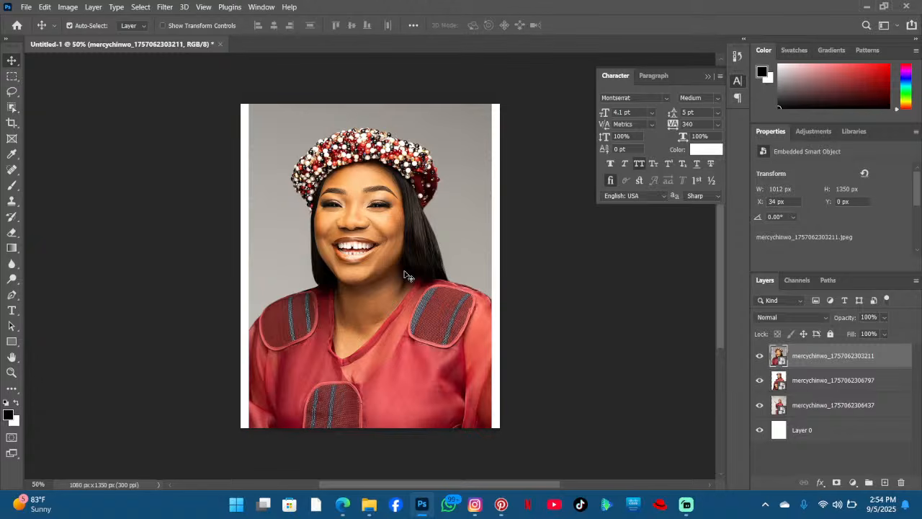
- Delete the three placed photo layers
{"action": "key", "text": "Delete"}
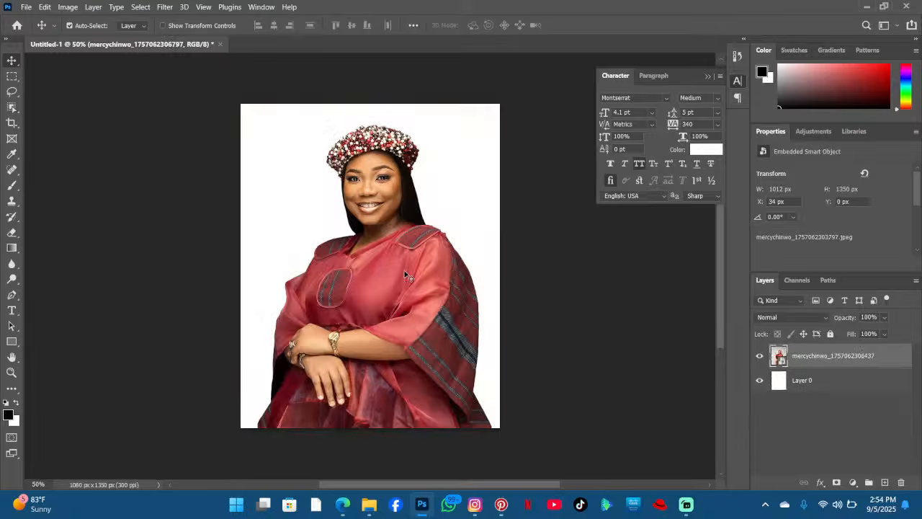
{"action": "key", "text": "Delete"}
{"action": "key", "text": "Delete"}
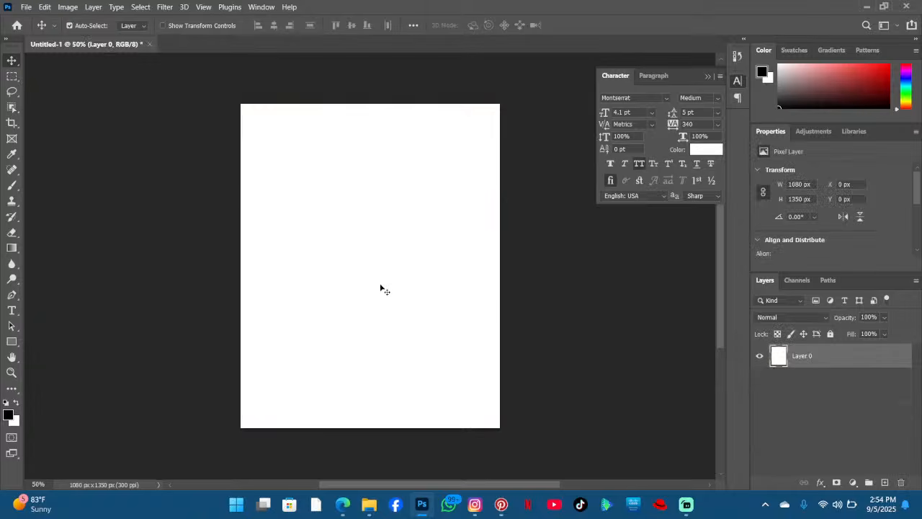
- Open letsenhance.io in a new browser tab and go to its Enhancer page
{"action": "left_click", "coordinate": [344, 504]}
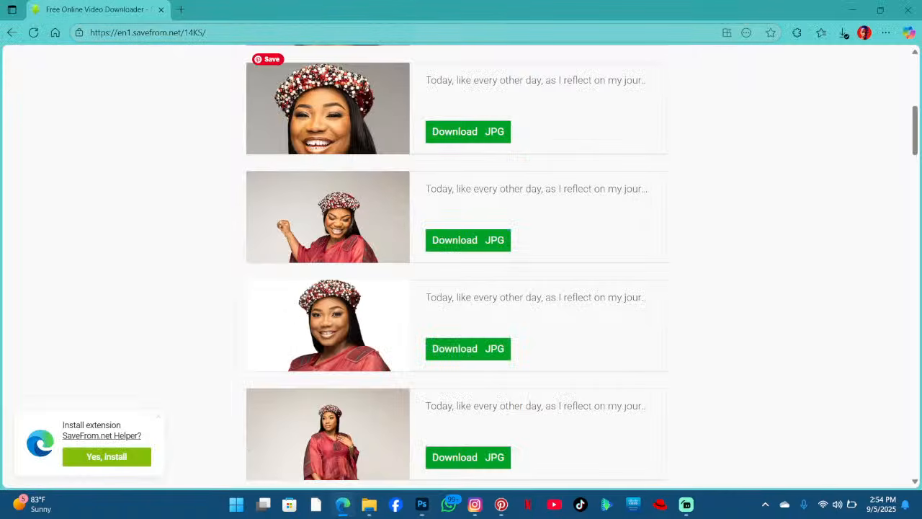
{"action": "left_click", "coordinate": [180, 9]}
{"action": "type", "text": "letsenhance.io"}
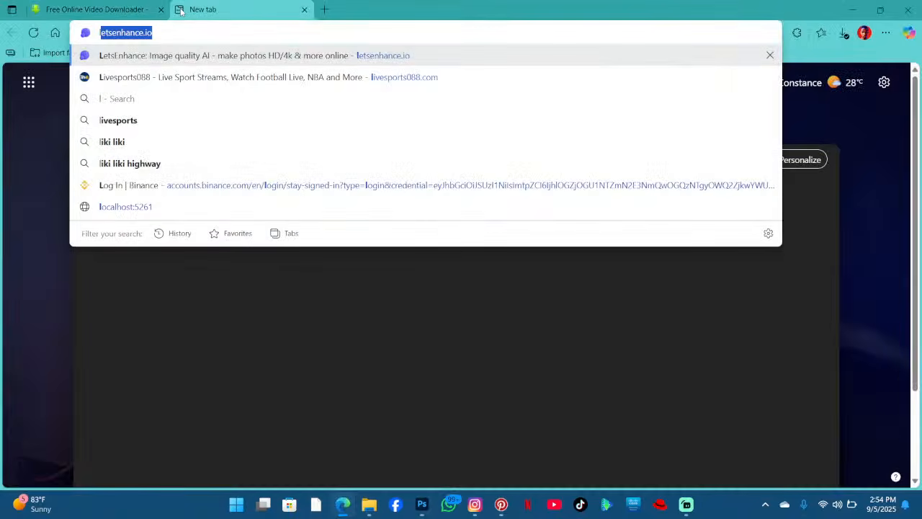
{"action": "key", "text": "Return"}
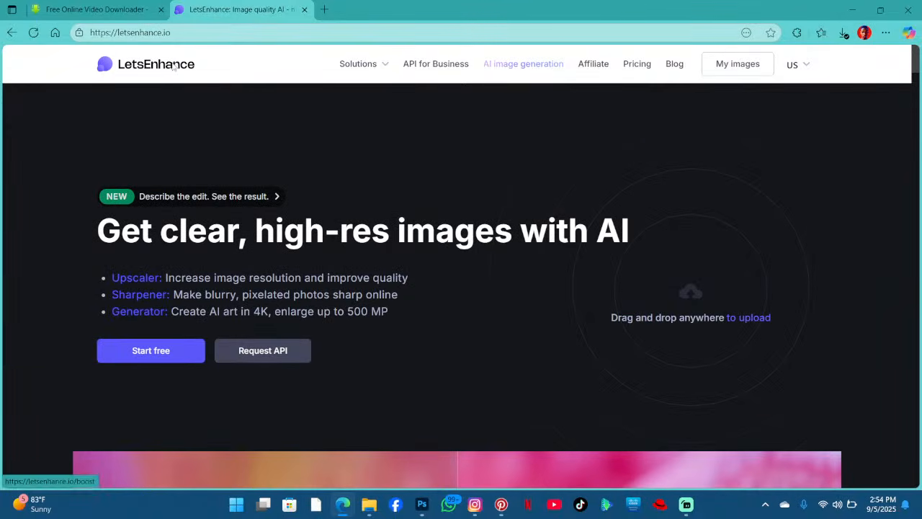
{"action": "left_click", "coordinate": [174, 67]}
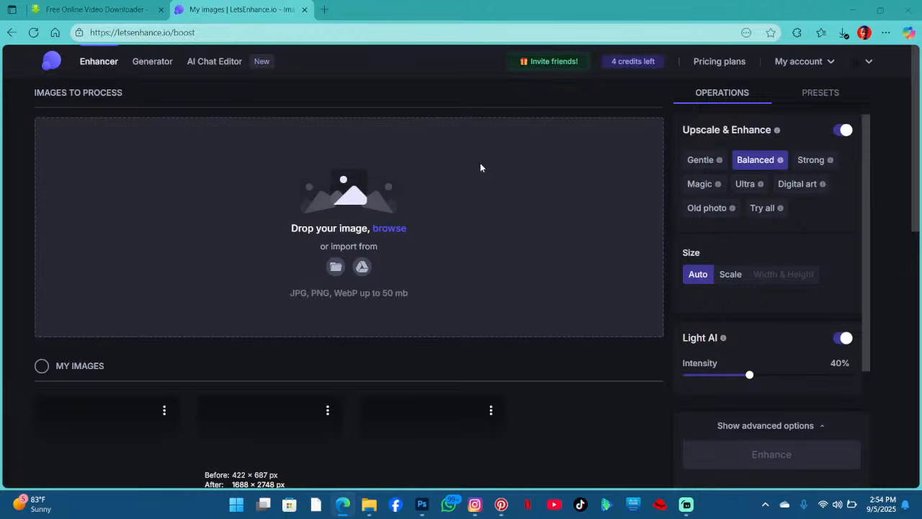
- Upload three of the downloaded mercychinwo photos to the Enhancer
{"action": "left_click", "coordinate": [479, 166]}
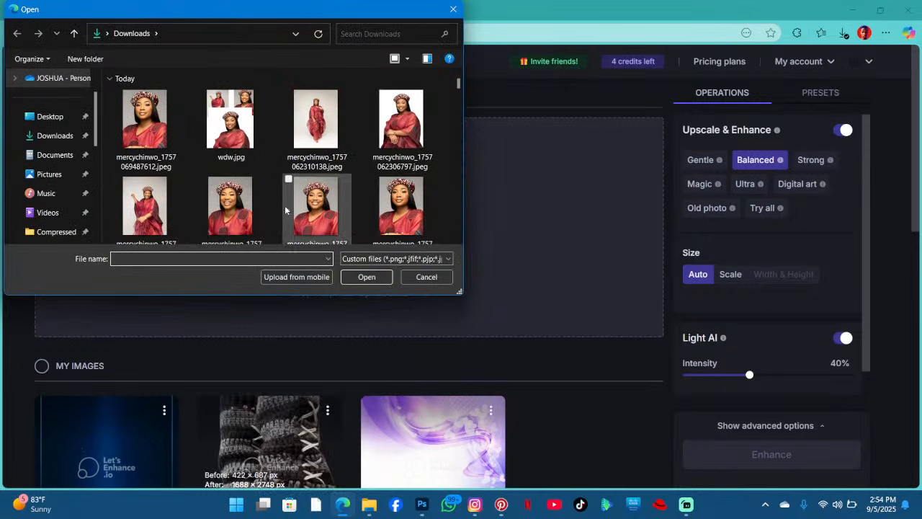
{"action": "left_click", "coordinate": [165, 205]}
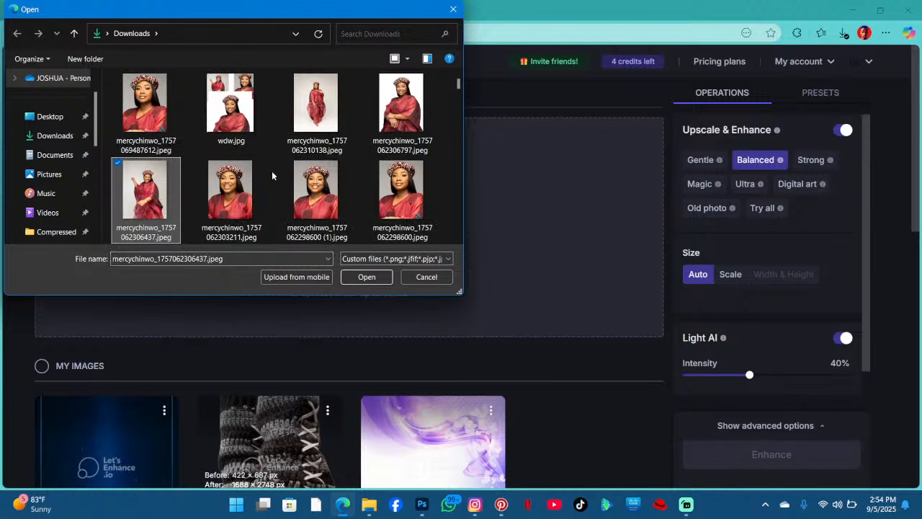
{"action": "left_click", "coordinate": [228, 196], "text": "ctrl"}
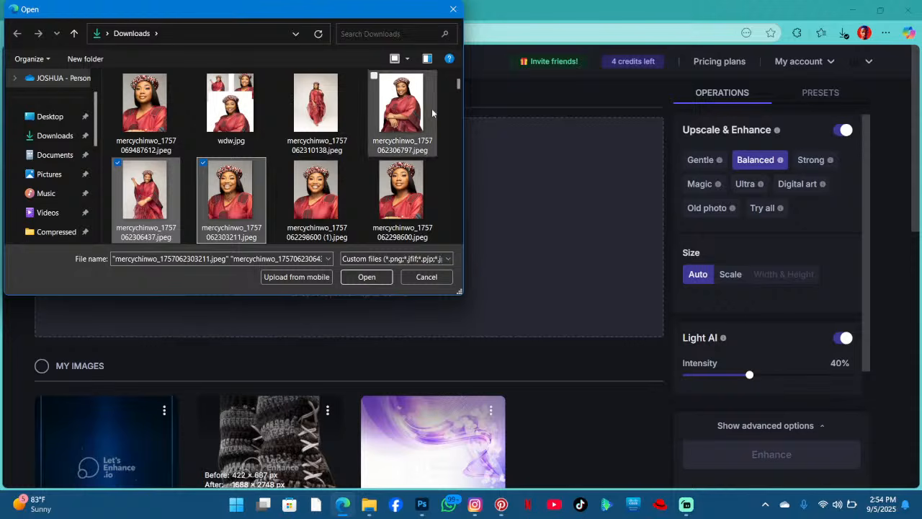
{"action": "left_click", "coordinate": [430, 109], "text": "ctrl"}
{"action": "left_click", "coordinate": [371, 279]}
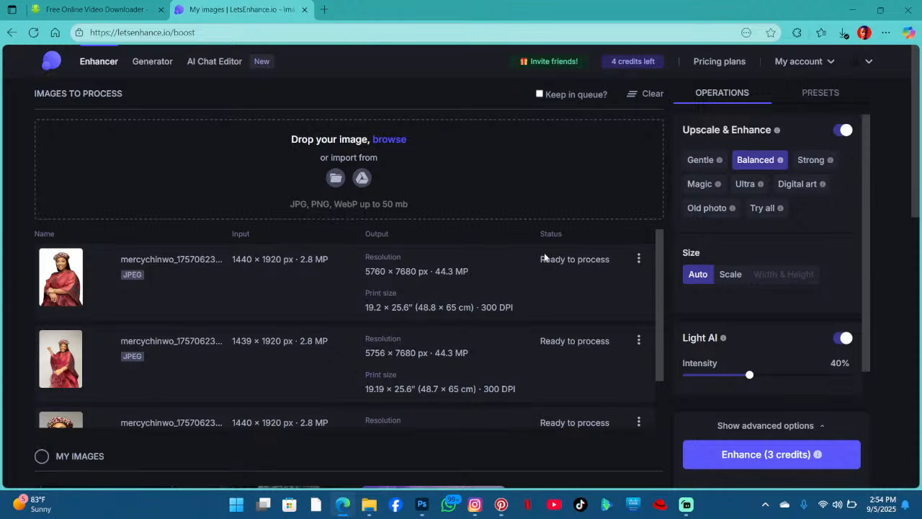
- Turn on the Remove background option for the queued images
{"action": "scroll", "coordinate": [544, 252], "scroll_direction": "down", "scroll_amount": 1}
{"action": "scroll", "coordinate": [802, 303], "scroll_direction": "down", "scroll_amount": 1}
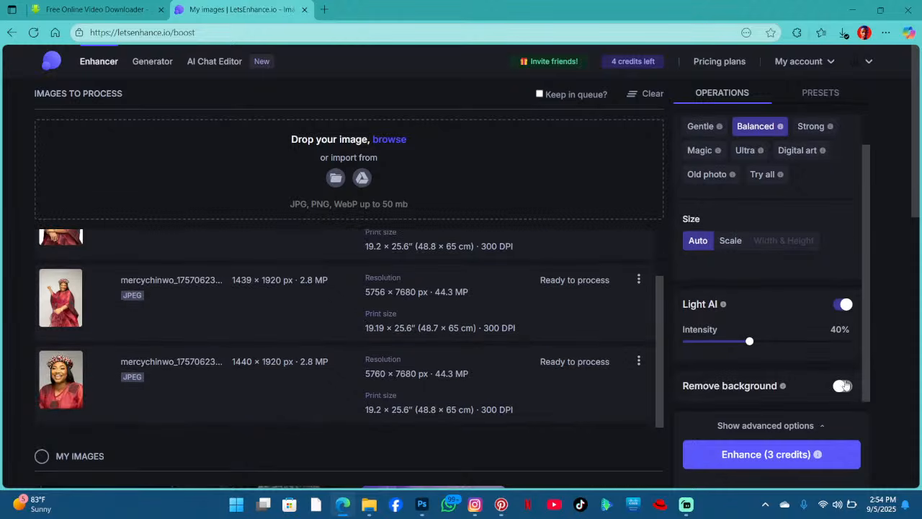
{"action": "left_click", "coordinate": [840, 386]}
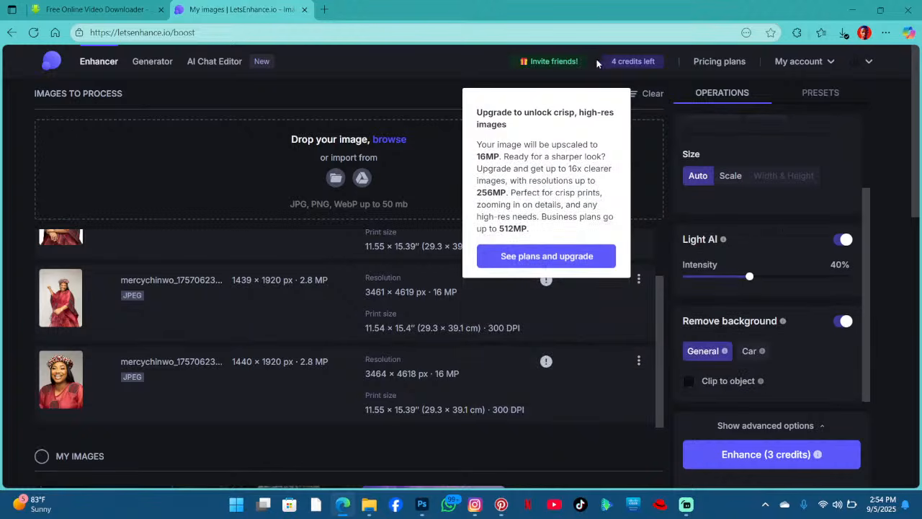
- Run Enhance on the three queued photos
{"action": "scroll", "coordinate": [192, 159], "scroll_direction": "down", "scroll_amount": 5}
{"action": "scroll", "coordinate": [226, 158], "scroll_direction": "up", "scroll_amount": 4}
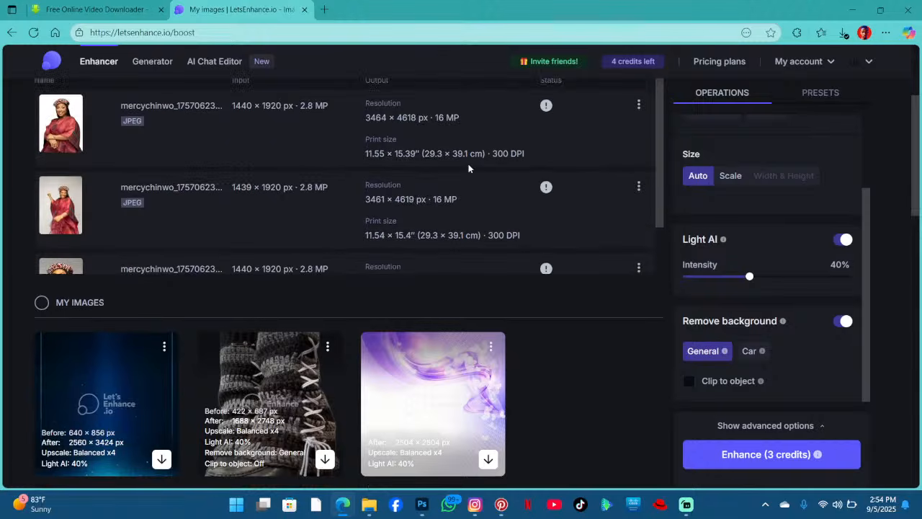
{"action": "scroll", "coordinate": [468, 168], "scroll_direction": "up", "scroll_amount": 3}
{"action": "scroll", "coordinate": [797, 238], "scroll_direction": "up", "scroll_amount": 5}
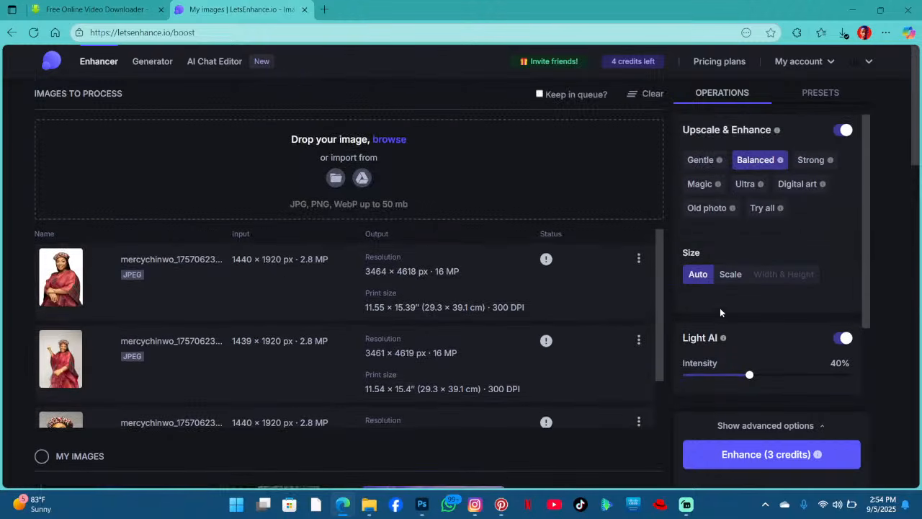
{"action": "scroll", "coordinate": [806, 367], "scroll_direction": "down", "scroll_amount": 5}
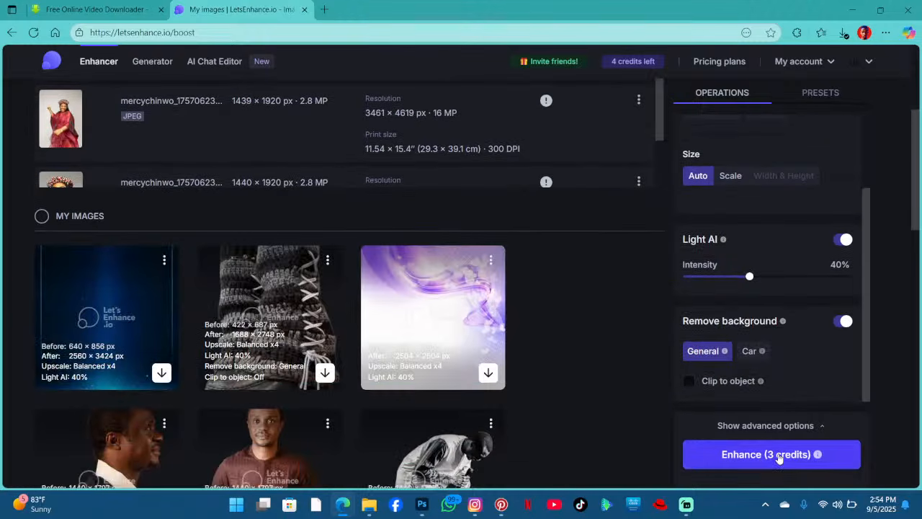
{"action": "left_click", "coordinate": [780, 455]}
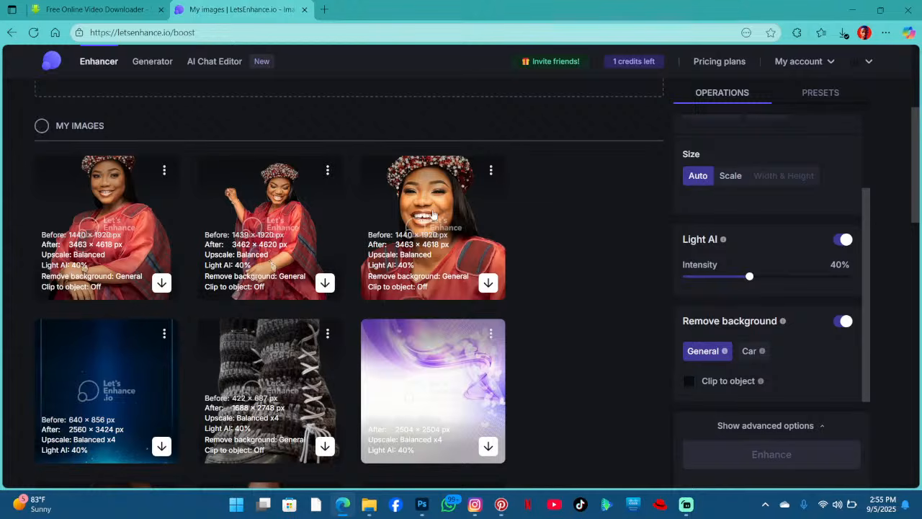
- Download the three enhanced background-removed images
{"action": "mouse_move", "coordinate": [161, 281]}
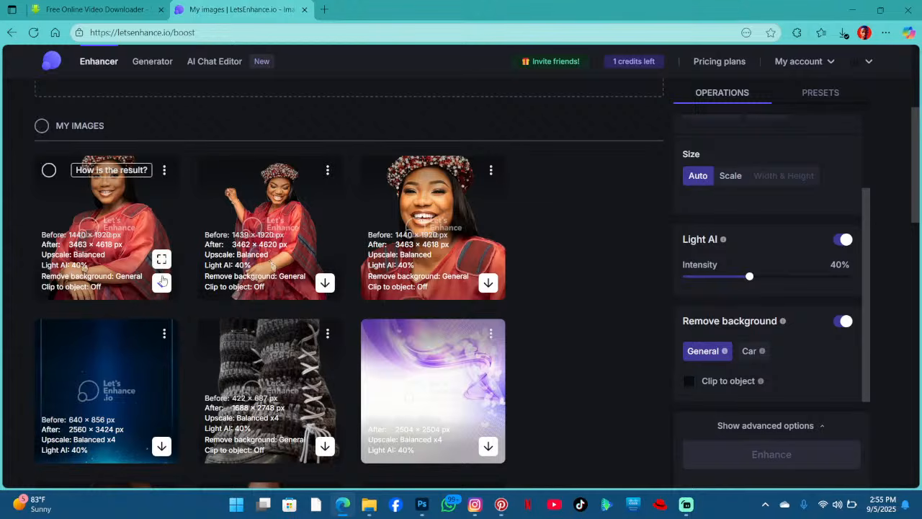
{"action": "left_click", "coordinate": [107, 227]}
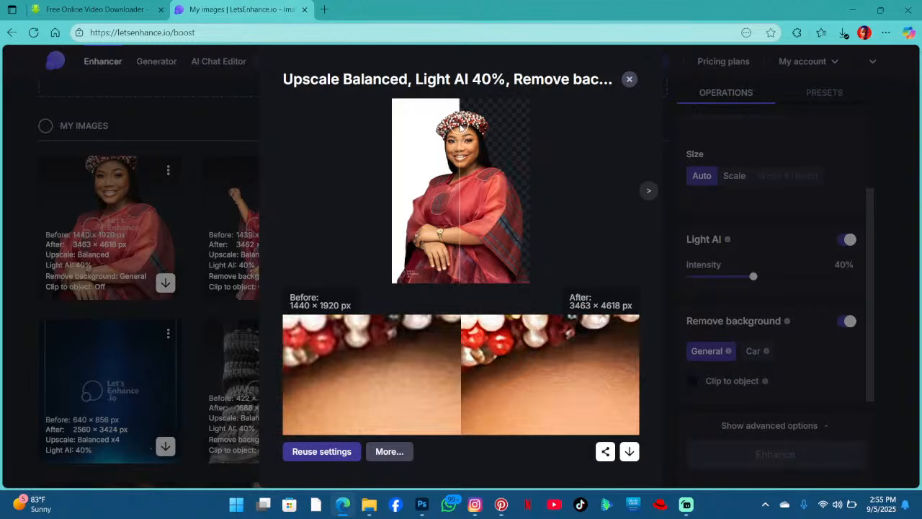
{"action": "left_click", "coordinate": [629, 451]}
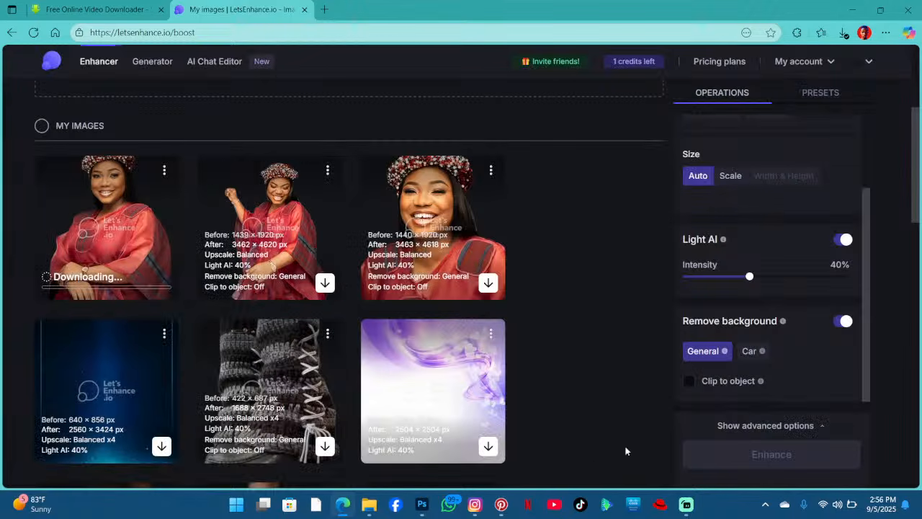
{"action": "left_click", "coordinate": [324, 283]}
{"action": "left_click", "coordinate": [488, 283]}
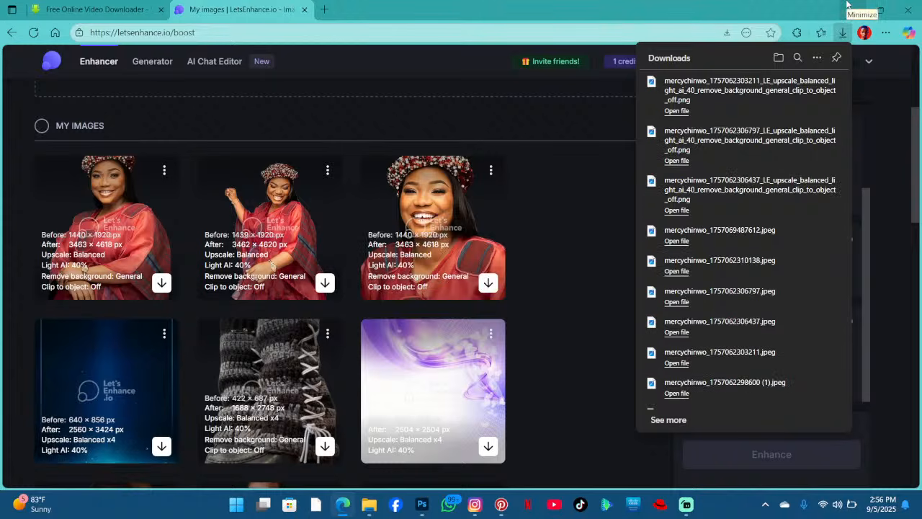
{"action": "left_click", "coordinate": [848, 5]}
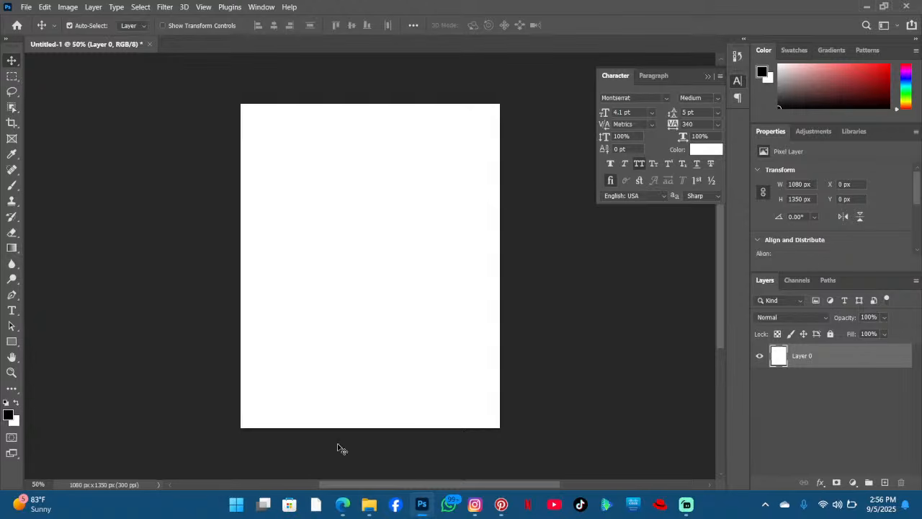
{"action": "left_click", "coordinate": [343, 505]}
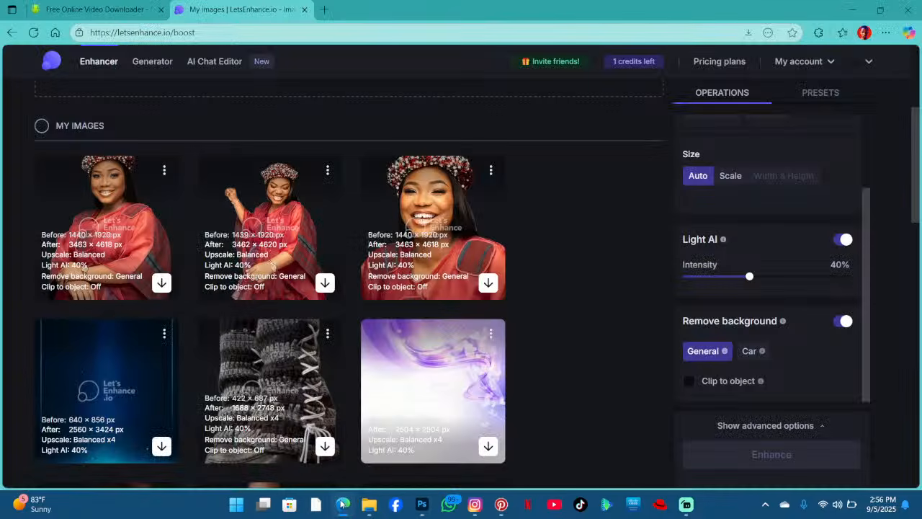
{"action": "left_click", "coordinate": [342, 504]}
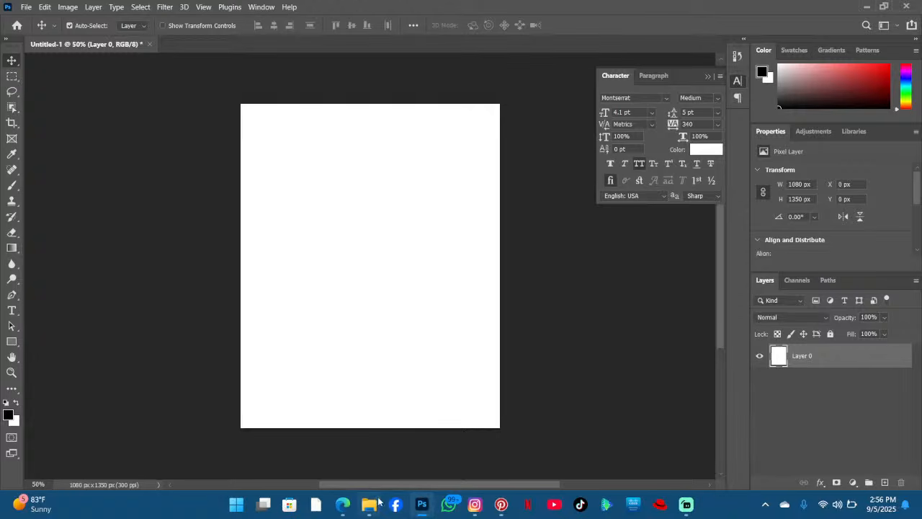
{"action": "left_click", "coordinate": [343, 504]}
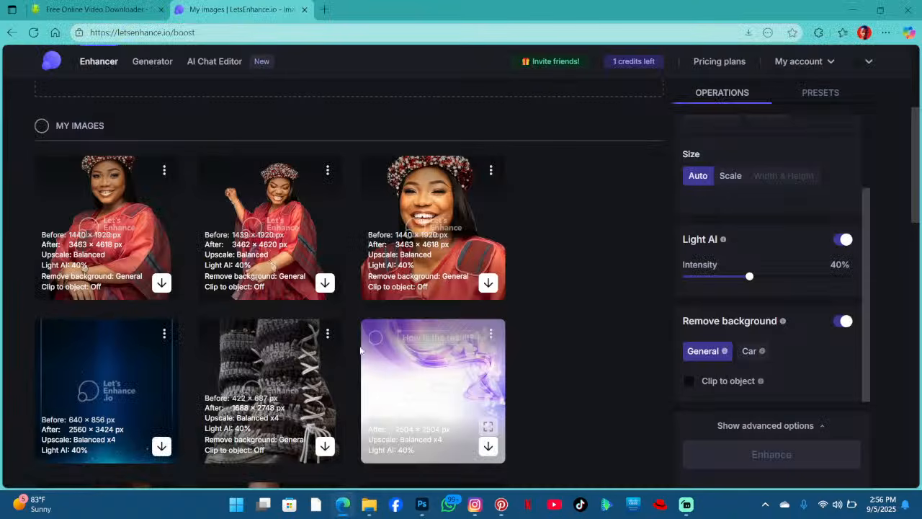
{"action": "left_click", "coordinate": [547, 63]}
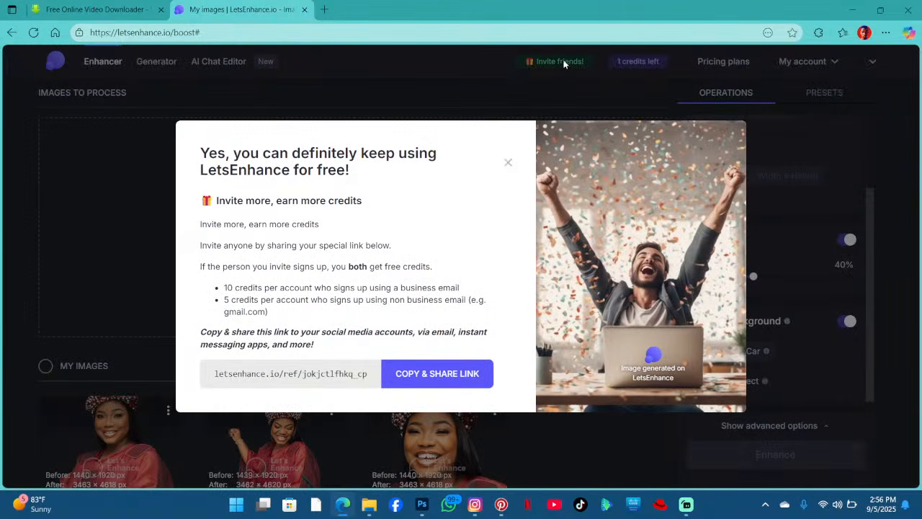
{"action": "left_click", "coordinate": [435, 375]}
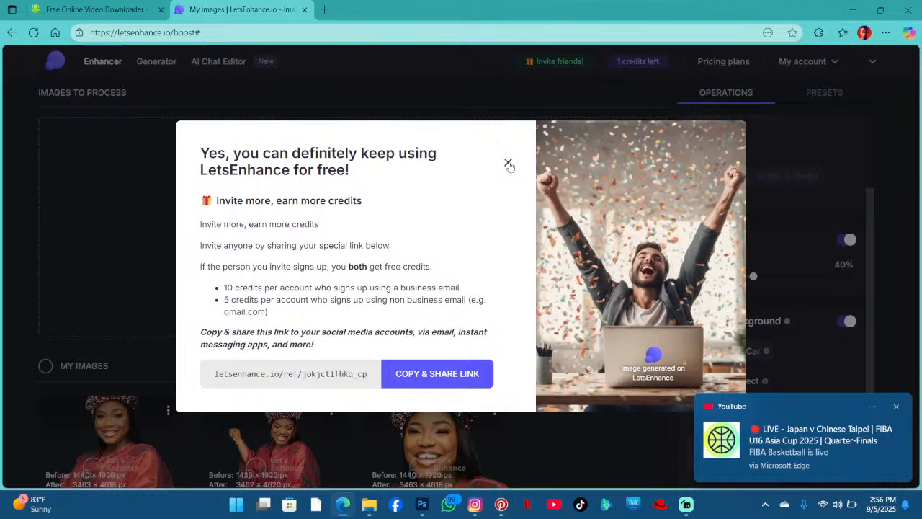
{"action": "left_click", "coordinate": [508, 162]}
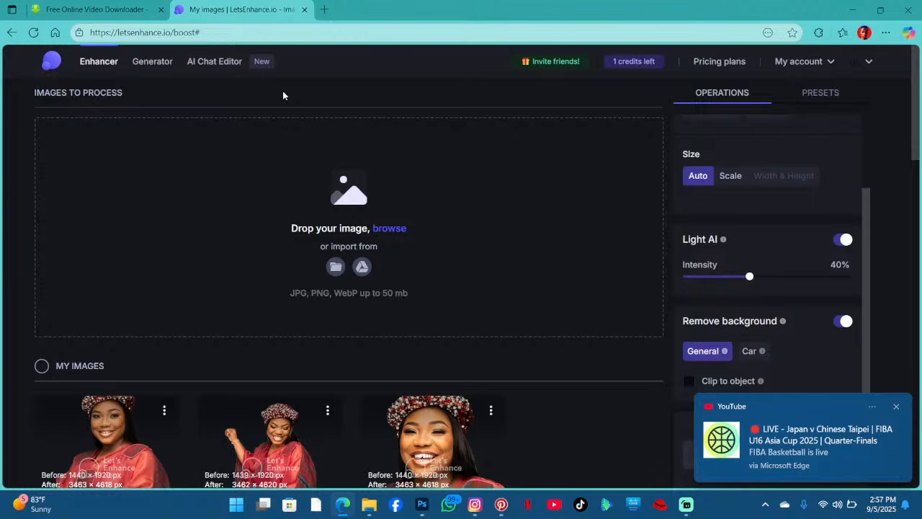
- Place the first enhanced mercychinwo image into the flyer and scale it down to about 808 × 1002 px on the right
{"action": "left_click", "coordinate": [852, 10]}
{"action": "left_click", "coordinate": [368, 505]}
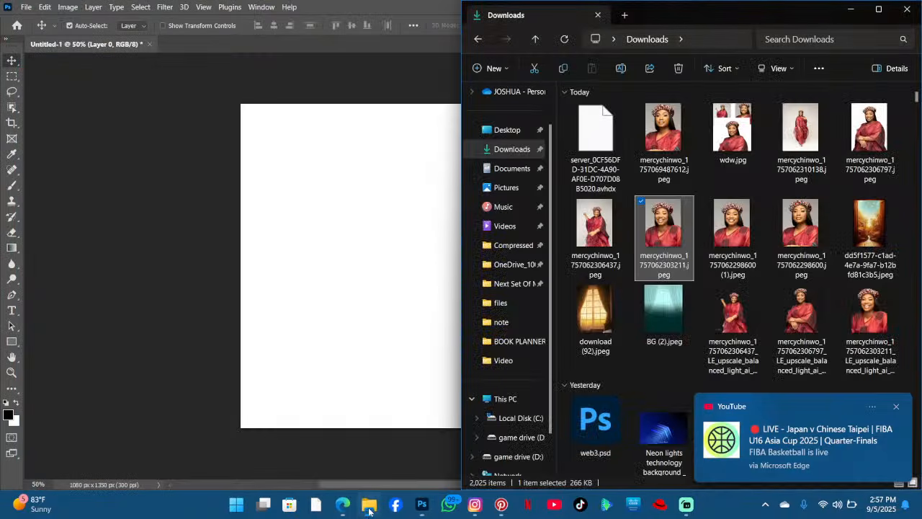
{"action": "left_click", "coordinate": [502, 150]}
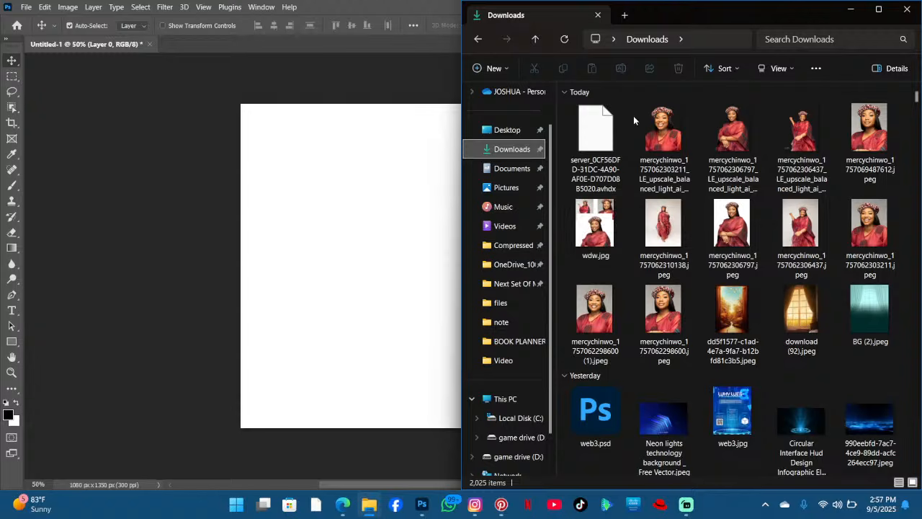
{"action": "left_click", "coordinate": [661, 133]}
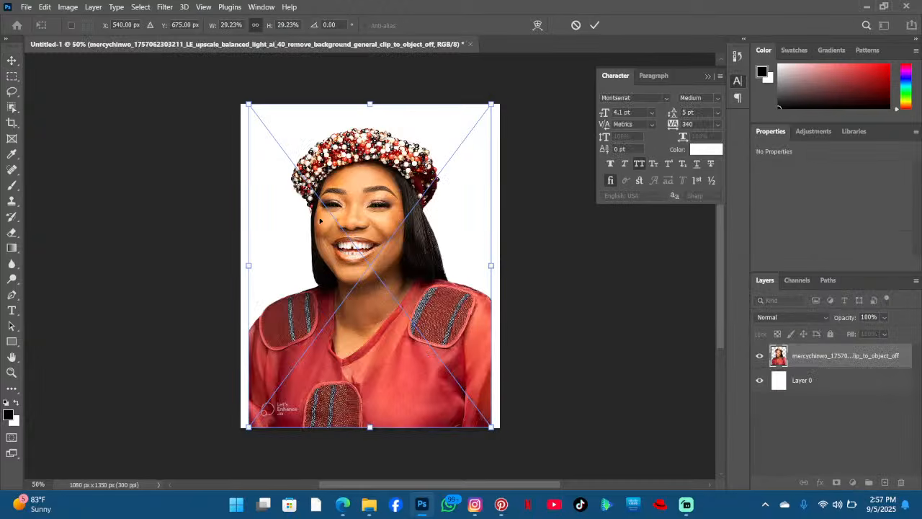
{"action": "left_click_drag", "start_coordinate": [282, 259], "coordinate": [330, 255]}
{"action": "left_click_drag", "start_coordinate": [440, 248], "coordinate": [415, 246]}
{"action": "left_click", "coordinate": [597, 25]}
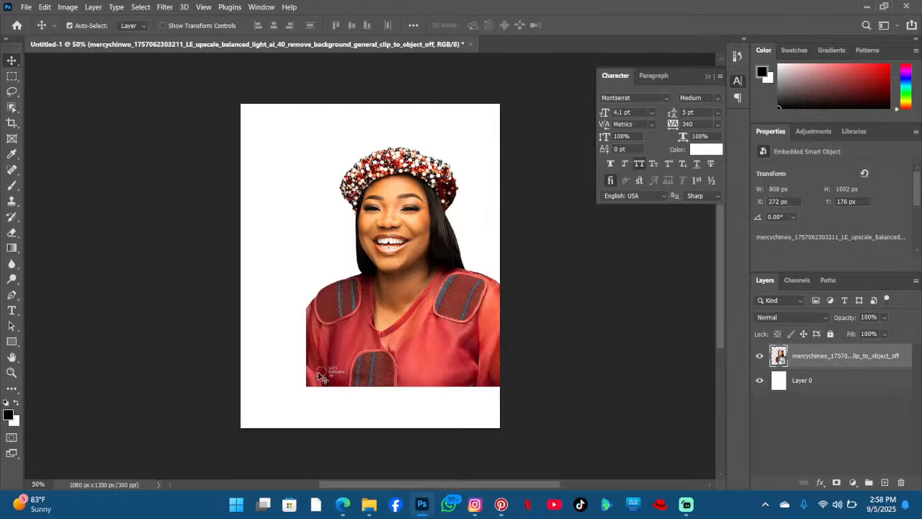
- Place the second enhanced image, flip it horizontally, and scale it to about 680 × 880 px in the lower-left corner
{"action": "left_click", "coordinate": [369, 504]}
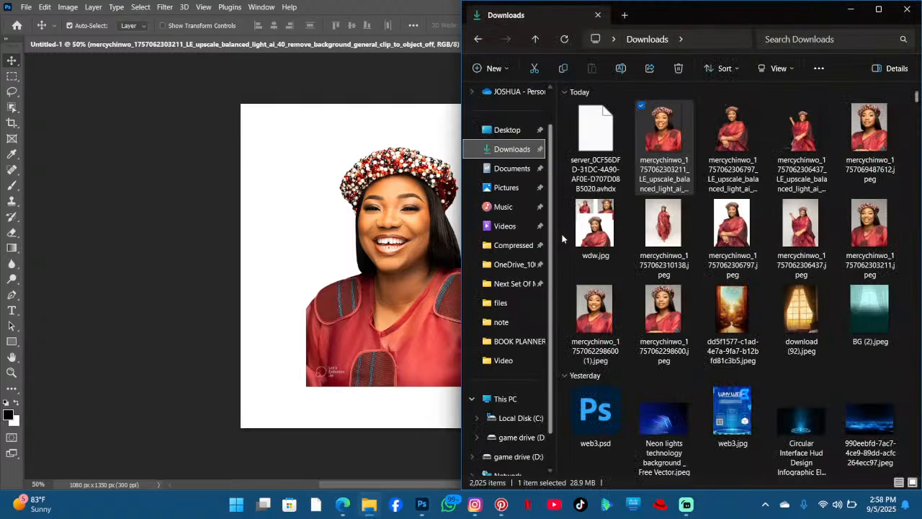
{"action": "left_click_drag", "start_coordinate": [747, 136], "coordinate": [357, 267]}
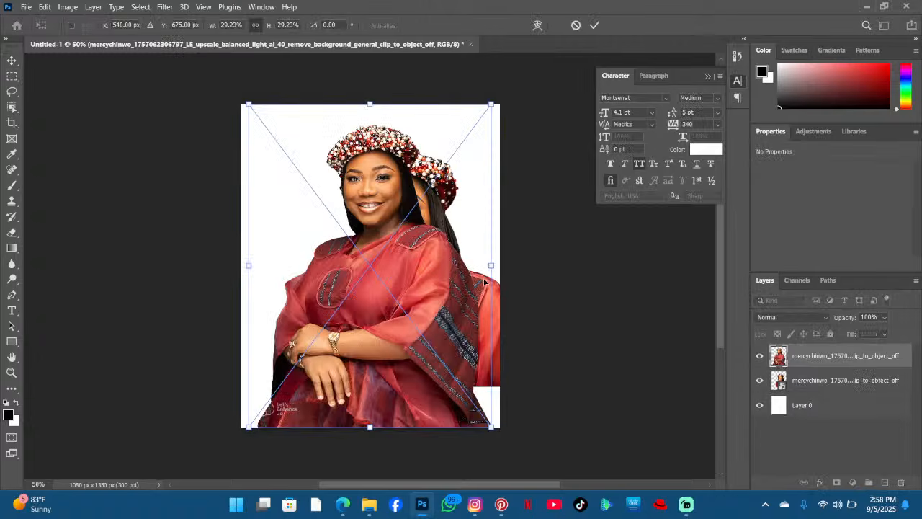
{"action": "left_click_drag", "start_coordinate": [492, 267], "coordinate": [402, 266]}
{"action": "left_click_drag", "start_coordinate": [335, 264], "coordinate": [327, 286]}
{"action": "right_click", "coordinate": [328, 284]}
{"action": "left_click", "coordinate": [356, 303]}
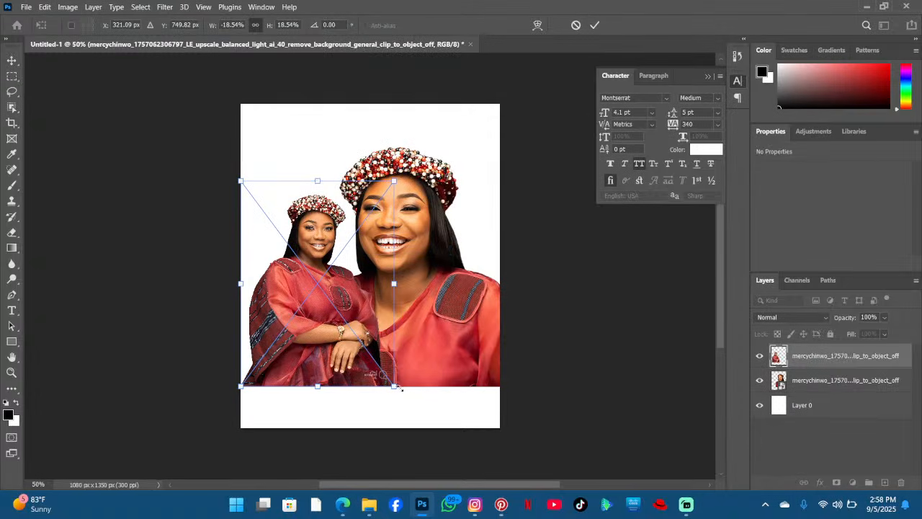
{"action": "left_click_drag", "start_coordinate": [396, 393], "coordinate": [420, 411]}
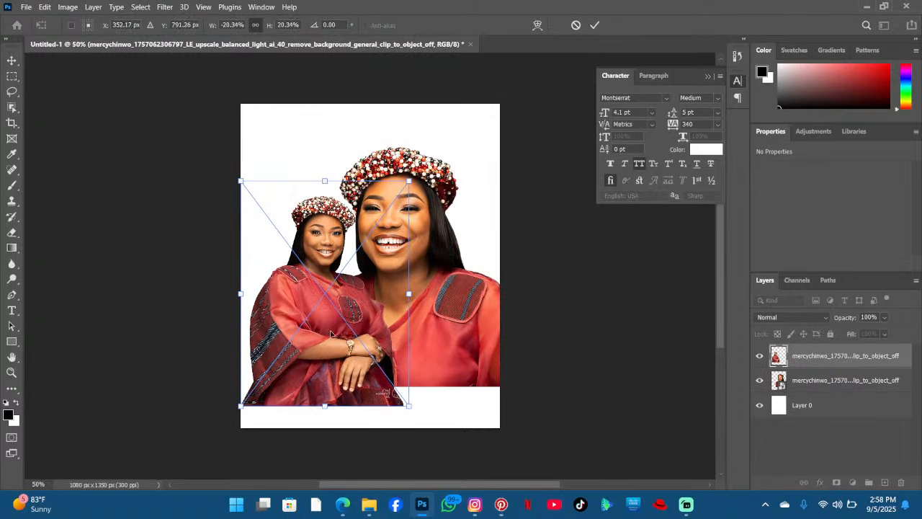
{"action": "left_click", "coordinate": [597, 26]}
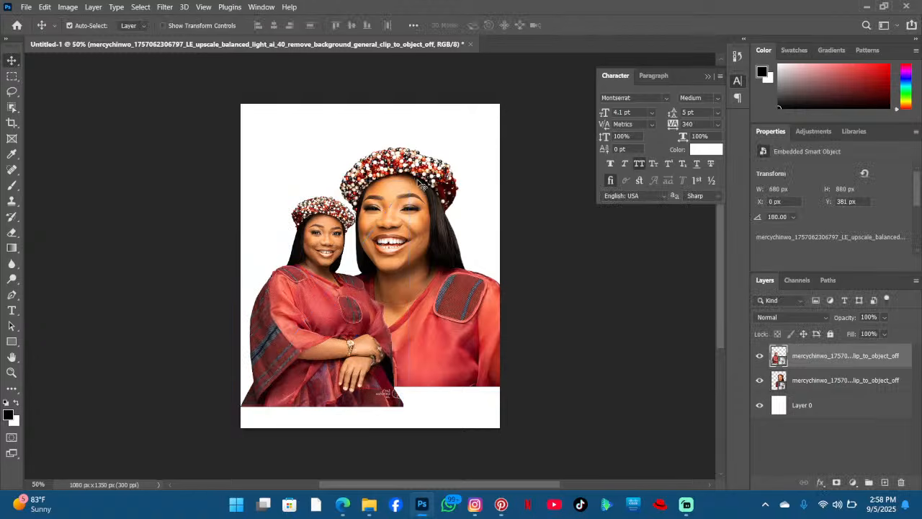
- Raise the large portrait near the top edge and place the third enhanced image, scaled down at the lower right
{"action": "mouse_move", "coordinate": [422, 173]}
{"action": "left_mouse_down"}
{"action": "mouse_move", "coordinate": [421, 144]}
{"action": "mouse_move", "coordinate": [419, 164]}
{"action": "left_mouse_up"}
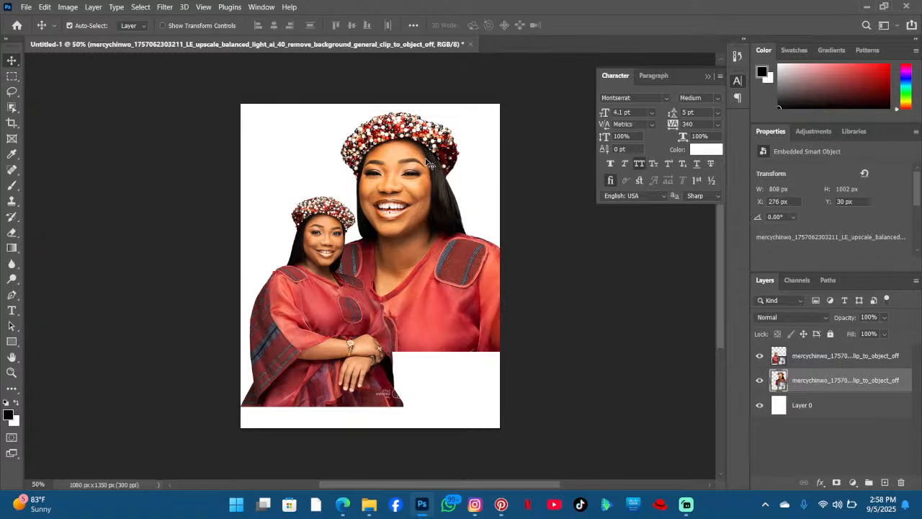
{"action": "left_click", "coordinate": [367, 505]}
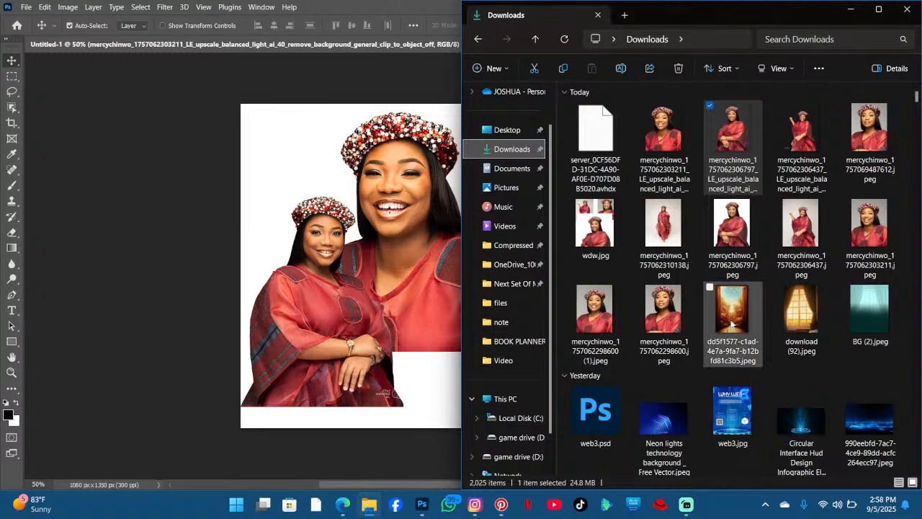
{"action": "left_click_drag", "start_coordinate": [785, 140], "coordinate": [370, 257]}
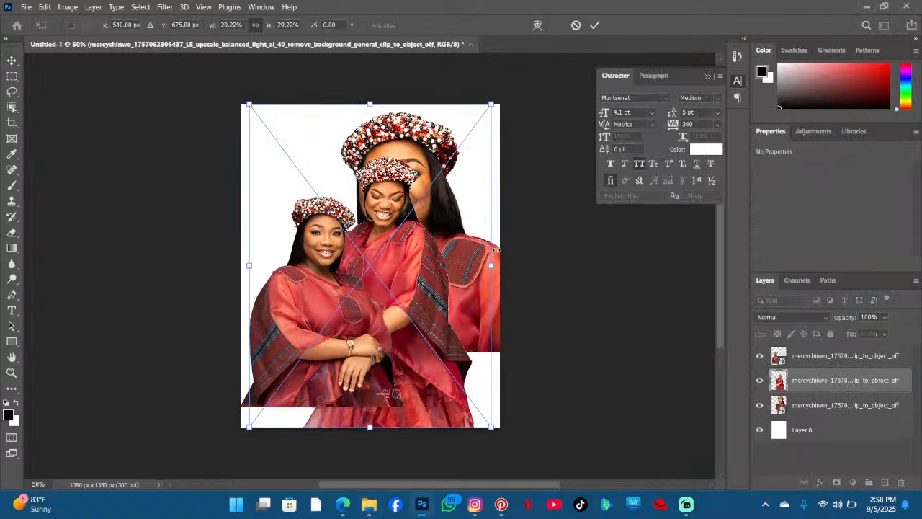
{"action": "left_click_drag", "start_coordinate": [496, 263], "coordinate": [451, 310]}
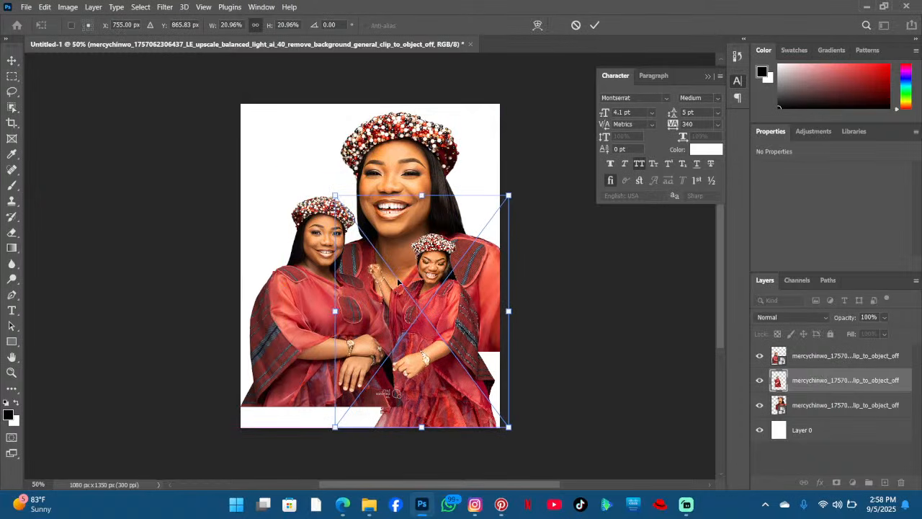
{"action": "left_click", "coordinate": [594, 26]}
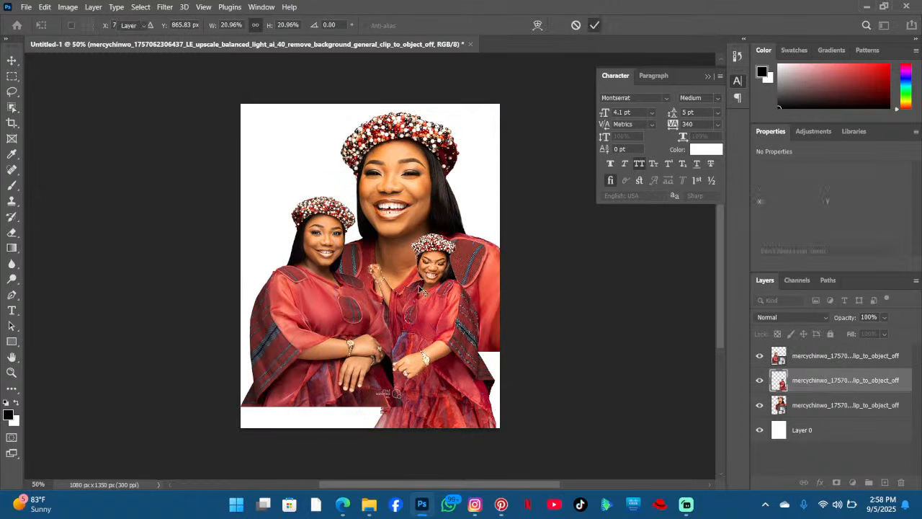
- Move the third image's layer to the top of the stack and reposition it lower on the right
{"action": "left_click_drag", "start_coordinate": [858, 382], "coordinate": [854, 349]}
{"action": "left_click_drag", "start_coordinate": [334, 316], "coordinate": [333, 310]}
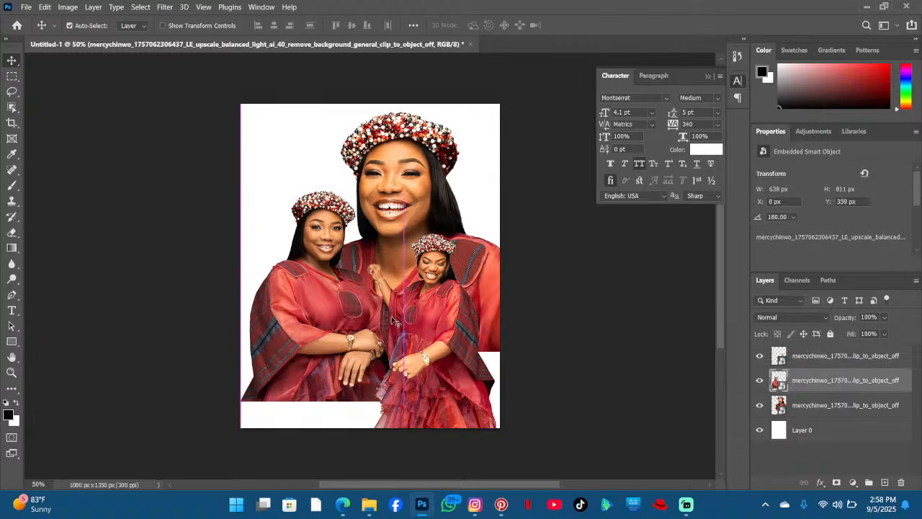
{"action": "left_click", "coordinate": [439, 313]}
{"action": "left_click_drag", "start_coordinate": [439, 317], "coordinate": [436, 320]}
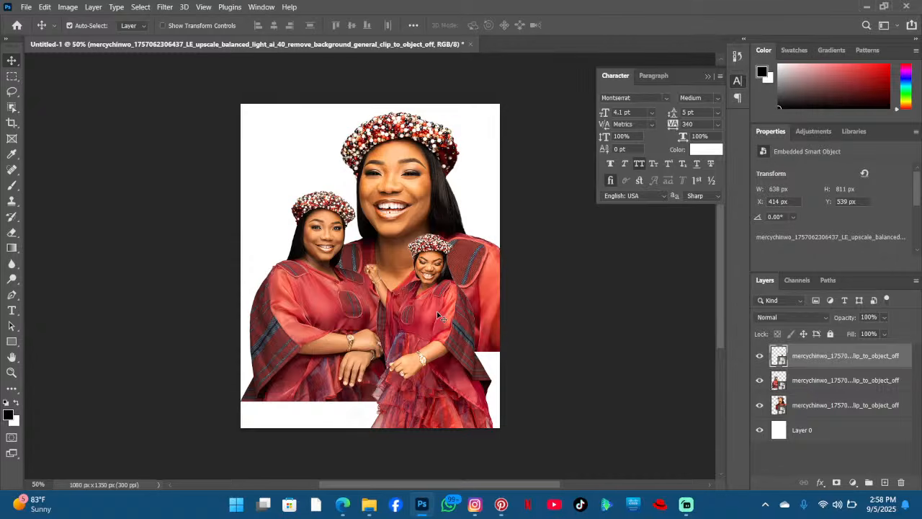
- Add a layer mask to the lower-left image and fade its bottom with a 619 px soft brush at 0% hardness
{"action": "left_click", "coordinate": [330, 302]}
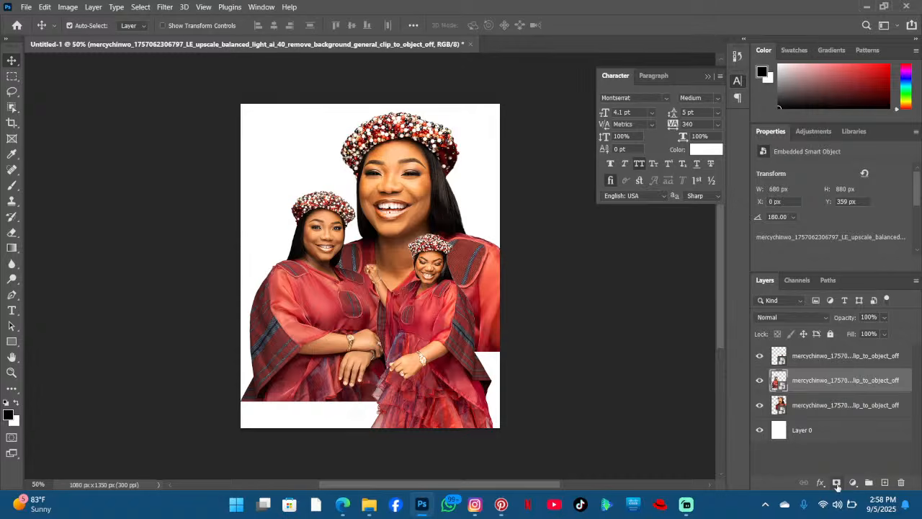
{"action": "left_click", "coordinate": [836, 482]}
{"action": "left_click", "coordinate": [10, 186]}
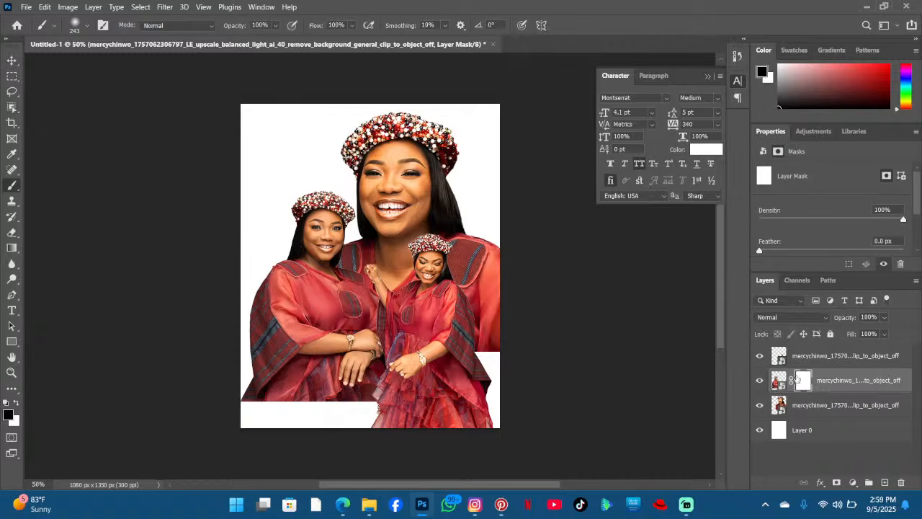
{"action": "left_click", "coordinate": [85, 27]}
{"action": "left_click_drag", "start_coordinate": [73, 48], "coordinate": [157, 55]}
{"action": "left_click", "coordinate": [138, 51]}
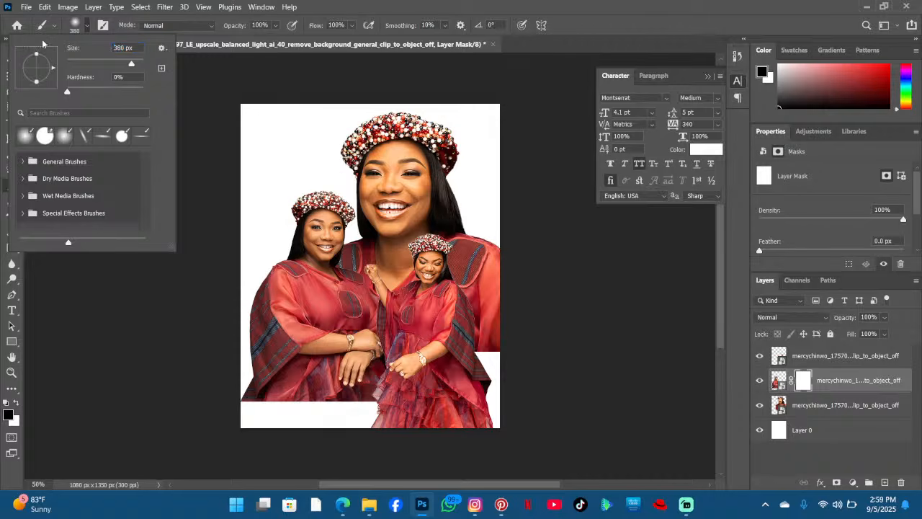
{"action": "left_click_drag", "start_coordinate": [74, 48], "coordinate": [198, 64]}
{"action": "scroll", "coordinate": [216, 195], "scroll_direction": "down", "scroll_amount": 3}
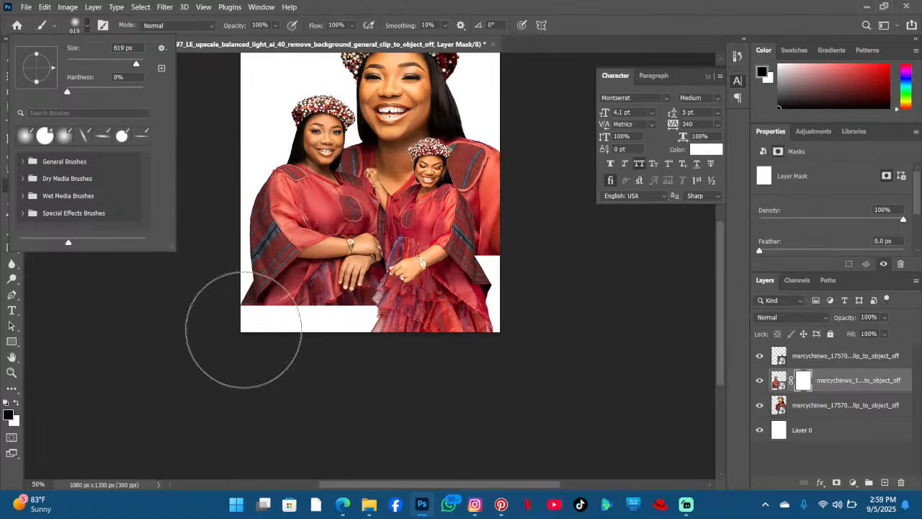
{"action": "left_click", "coordinate": [244, 329]}
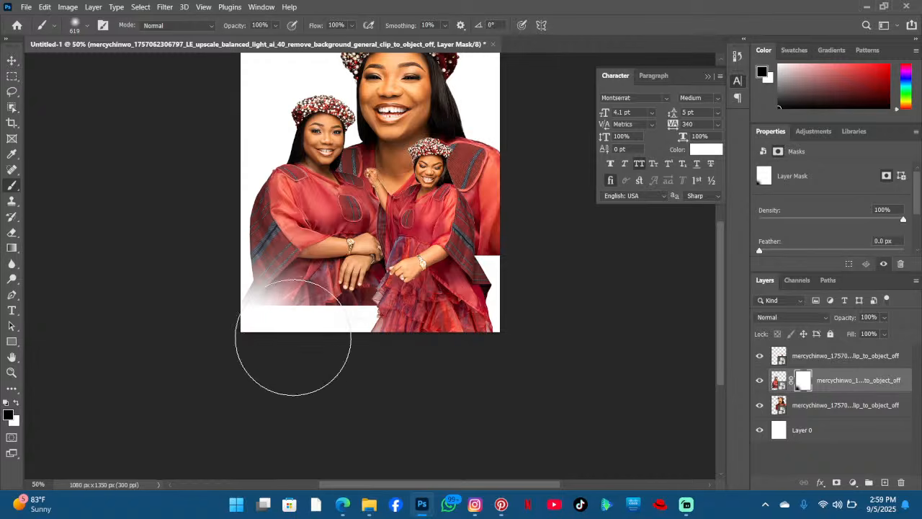
{"action": "key", "text": "ctrl+z"}
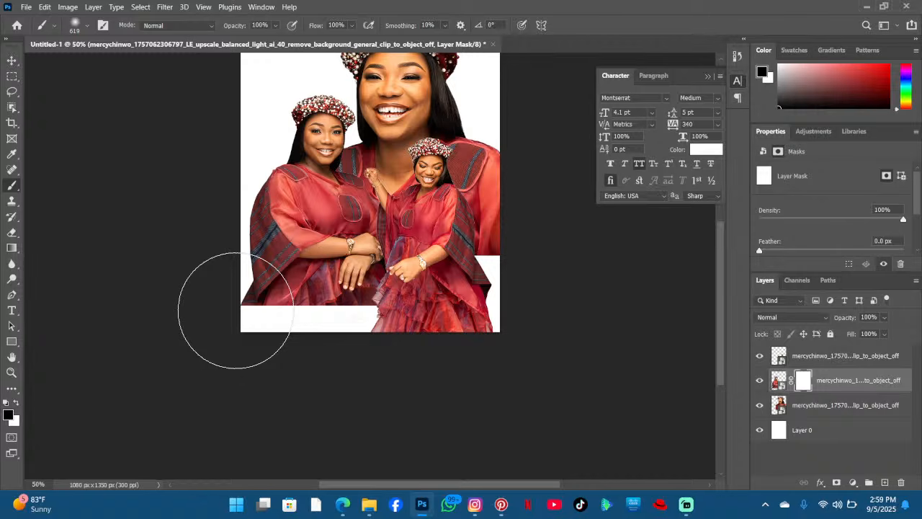
{"action": "left_click", "coordinate": [236, 311]}
{"action": "mouse_move", "coordinate": [224, 302]}
{"action": "left_mouse_down"}
{"action": "mouse_move", "coordinate": [308, 344]}
{"action": "mouse_move", "coordinate": [276, 339]}
{"action": "mouse_move", "coordinate": [382, 335]}
{"action": "mouse_move", "coordinate": [327, 354]}
{"action": "mouse_move", "coordinate": [201, 343]}
{"action": "mouse_move", "coordinate": [186, 304]}
{"action": "mouse_move", "coordinate": [189, 284]}
{"action": "mouse_move", "coordinate": [203, 314]}
{"action": "mouse_move", "coordinate": [250, 363]}
{"action": "left_mouse_up"}
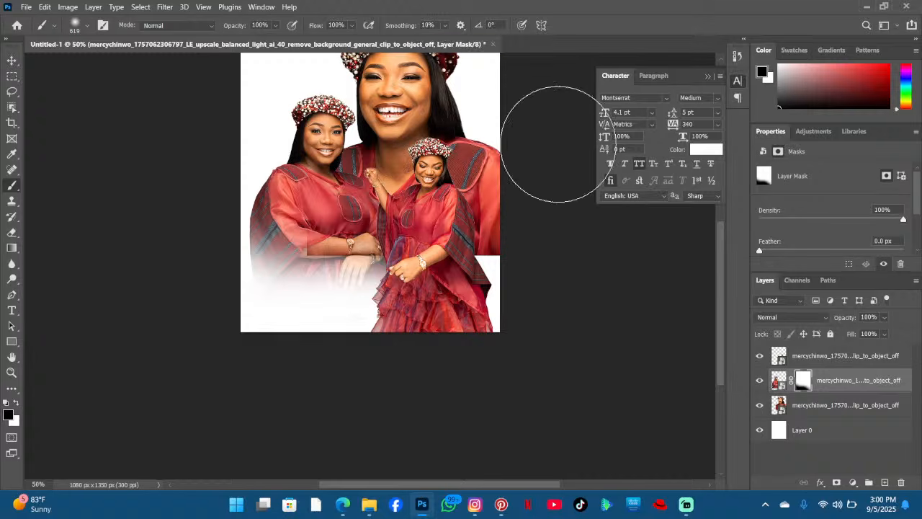
- Add a layer mask to the large portrait and paint out its lower section with the soft brush
{"action": "left_click", "coordinate": [819, 403]}
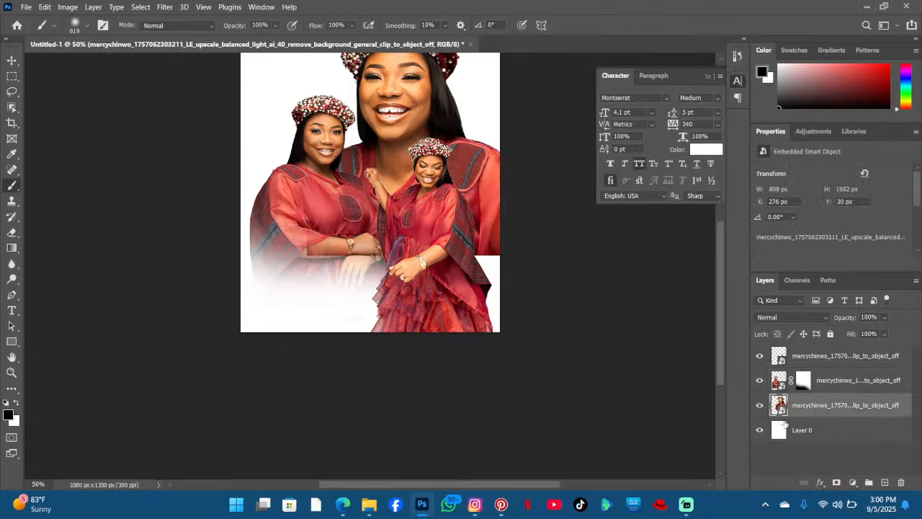
{"action": "left_click", "coordinate": [836, 483]}
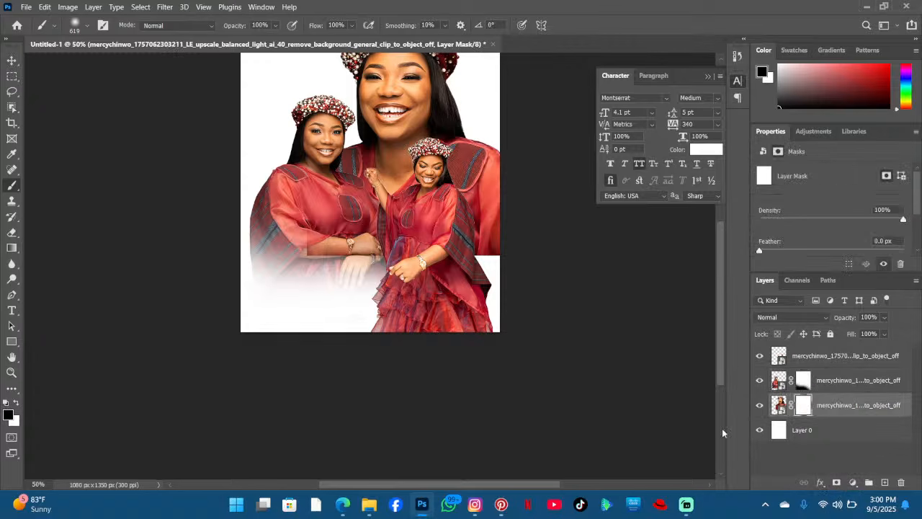
{"action": "mouse_move", "coordinate": [391, 329]}
{"action": "left_mouse_down"}
{"action": "mouse_move", "coordinate": [309, 274]}
{"action": "mouse_move", "coordinate": [308, 257]}
{"action": "mouse_move", "coordinate": [441, 294]}
{"action": "mouse_move", "coordinate": [485, 286]}
{"action": "mouse_move", "coordinate": [499, 294]}
{"action": "mouse_move", "coordinate": [470, 299]}
{"action": "mouse_move", "coordinate": [505, 271]}
{"action": "left_mouse_up"}
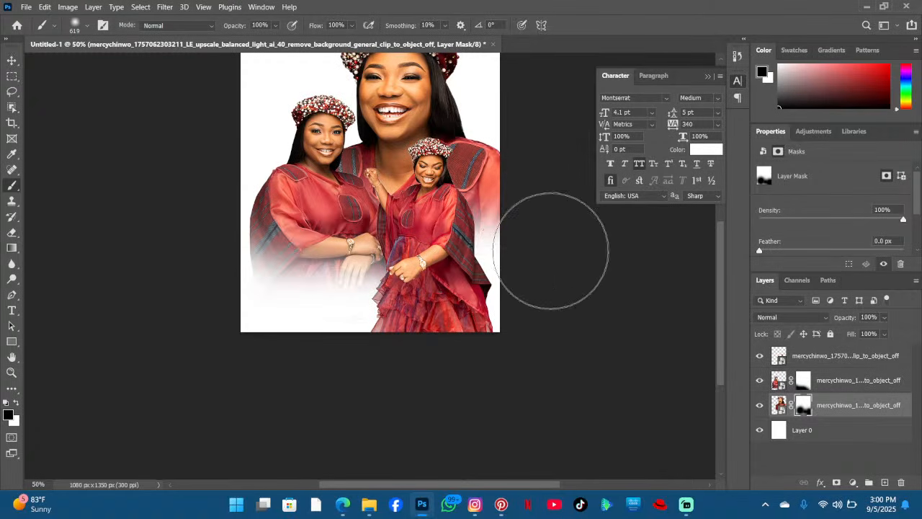
{"action": "scroll", "coordinate": [21, 217], "scroll_direction": "up", "scroll_amount": 2}
{"action": "scroll", "coordinate": [20, 217], "scroll_direction": "up", "scroll_amount": 2}
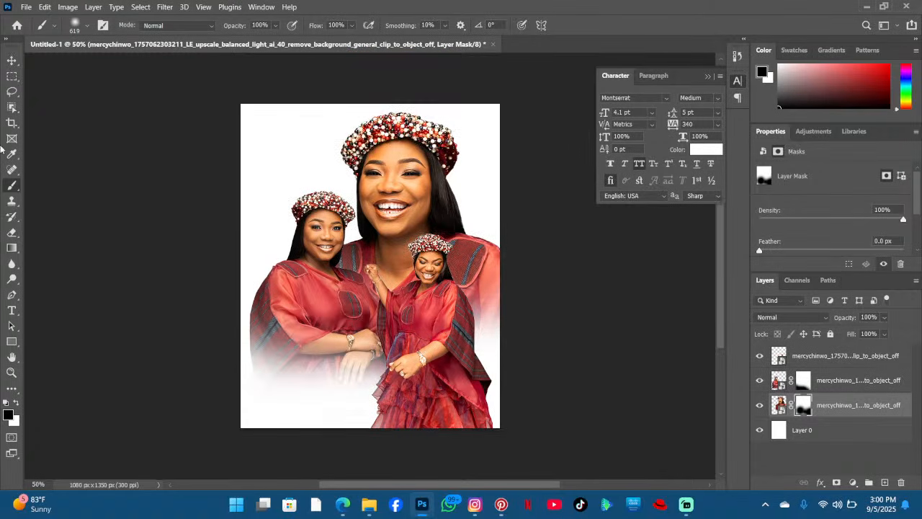
{"action": "left_click", "coordinate": [13, 61]}
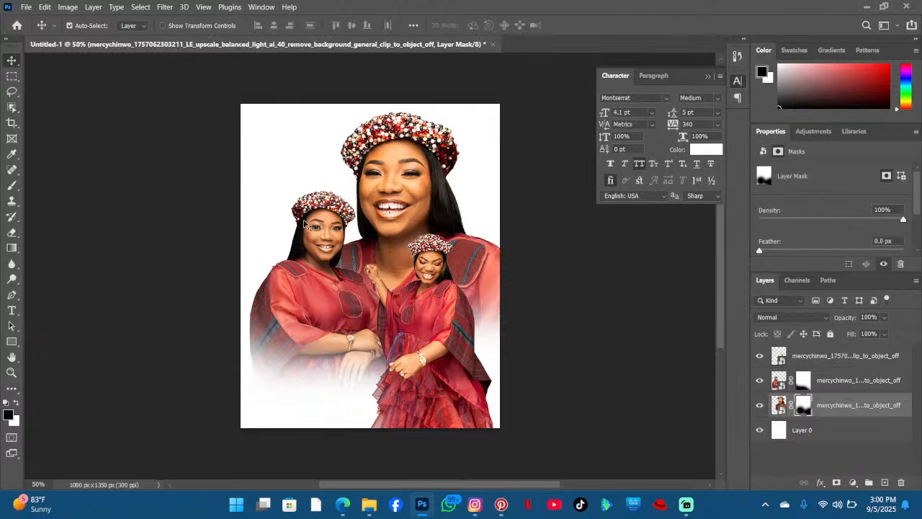
- Fine-tune the positions of the three portrait images on the canvas, then select the background Layer 0
{"action": "left_click_drag", "start_coordinate": [305, 224], "coordinate": [308, 196]}
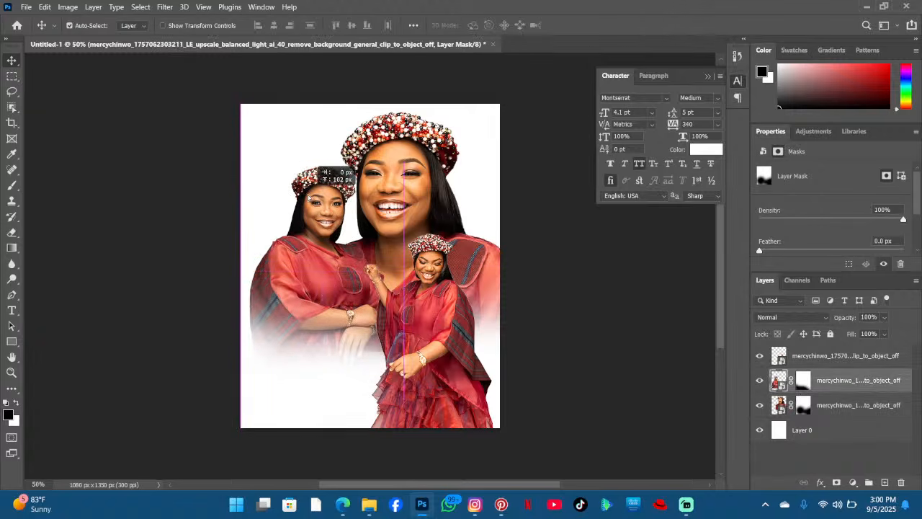
{"action": "left_click_drag", "start_coordinate": [410, 163], "coordinate": [432, 152]}
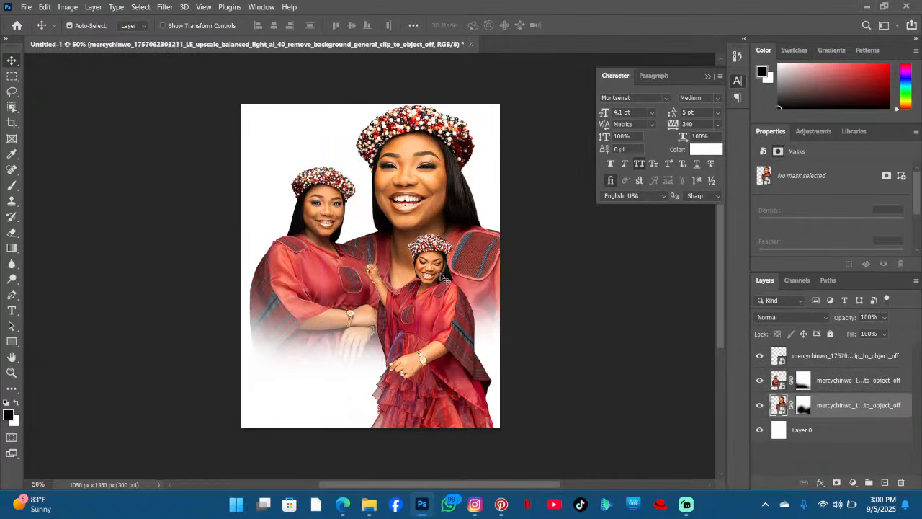
{"action": "left_click_drag", "start_coordinate": [442, 278], "coordinate": [445, 265]}
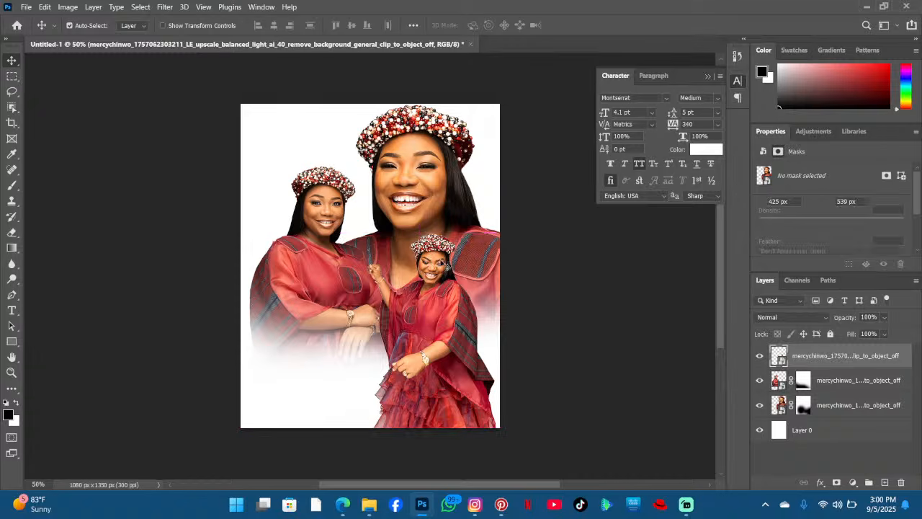
{"action": "scroll", "coordinate": [433, 231], "scroll_direction": "up", "scroll_amount": 1}
{"action": "scroll", "coordinate": [424, 206], "scroll_direction": "down", "scroll_amount": 2}
{"action": "left_click", "coordinate": [267, 118]}
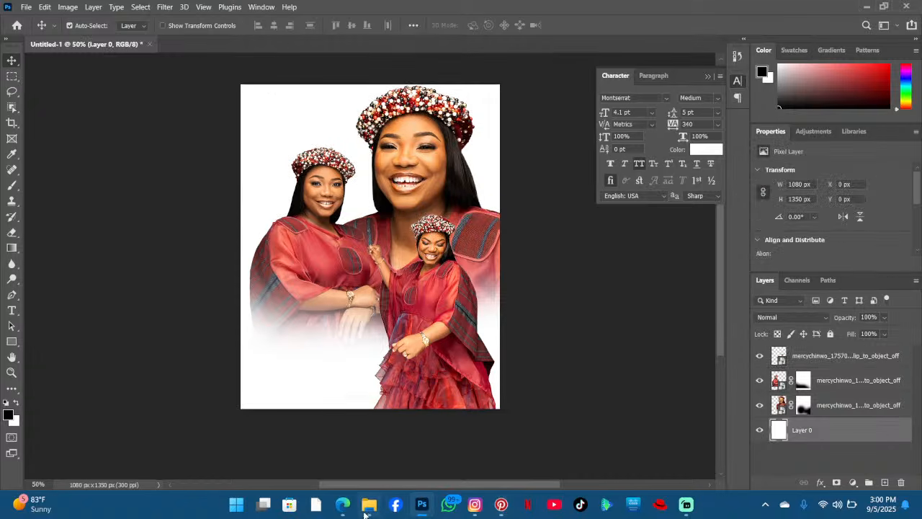
- Browse Pinterest background pins for a warm window or doorway backdrop for the flyer
{"action": "left_click", "coordinate": [503, 504]}
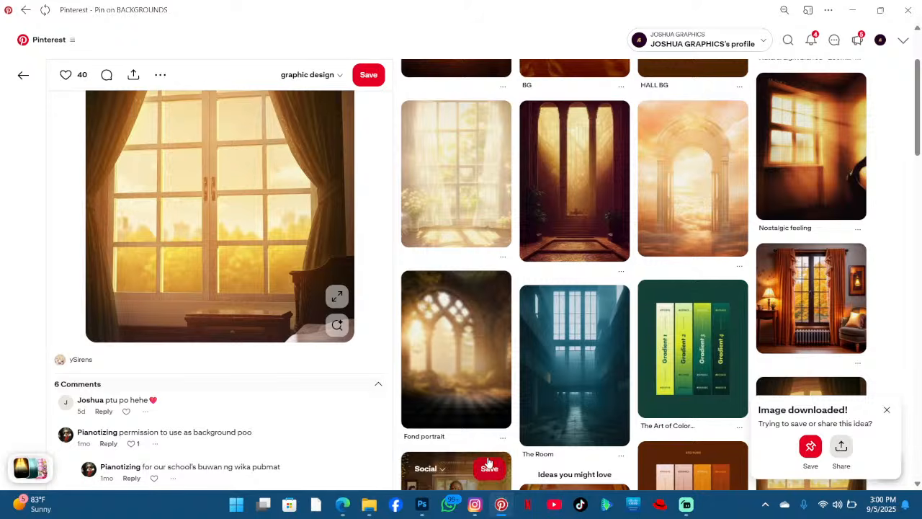
{"action": "scroll", "coordinate": [461, 447], "scroll_direction": "up", "scroll_amount": 2}
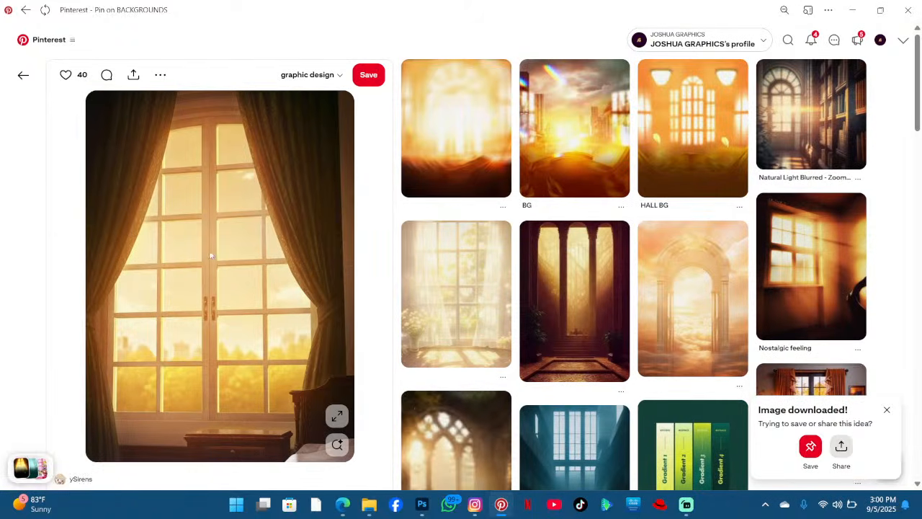
{"action": "scroll", "coordinate": [694, 160], "scroll_direction": "down", "scroll_amount": 2}
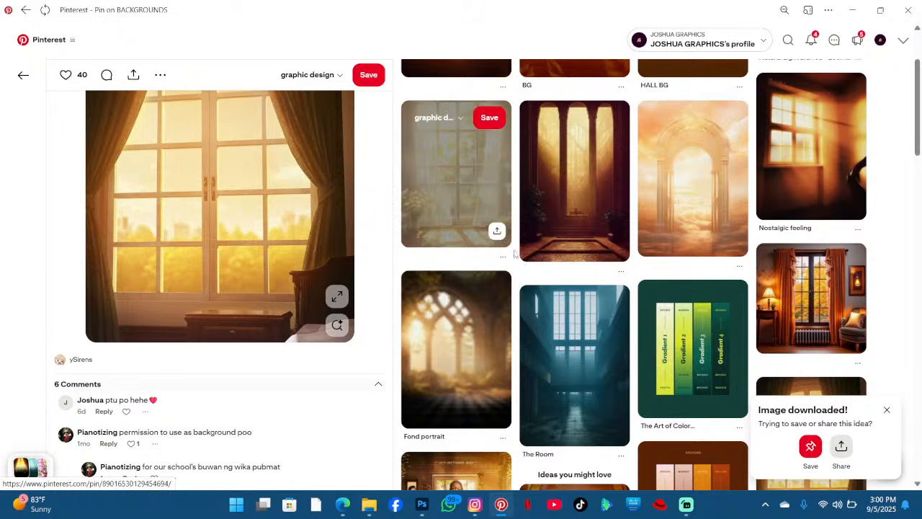
{"action": "left_click", "coordinate": [503, 255]}
{"action": "scroll", "coordinate": [502, 303], "scroll_direction": "down", "scroll_amount": 1}
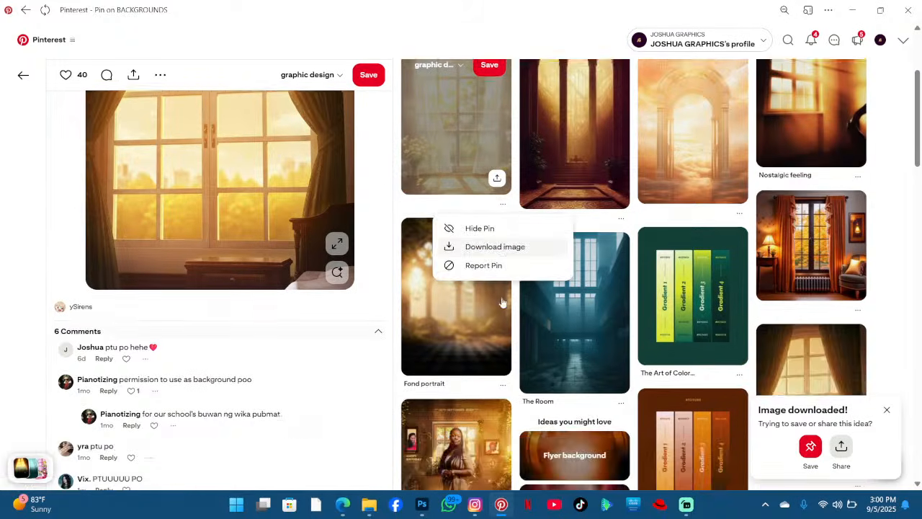
{"action": "scroll", "coordinate": [503, 303], "scroll_direction": "down", "scroll_amount": 8}
{"action": "left_click", "coordinate": [462, 216]}
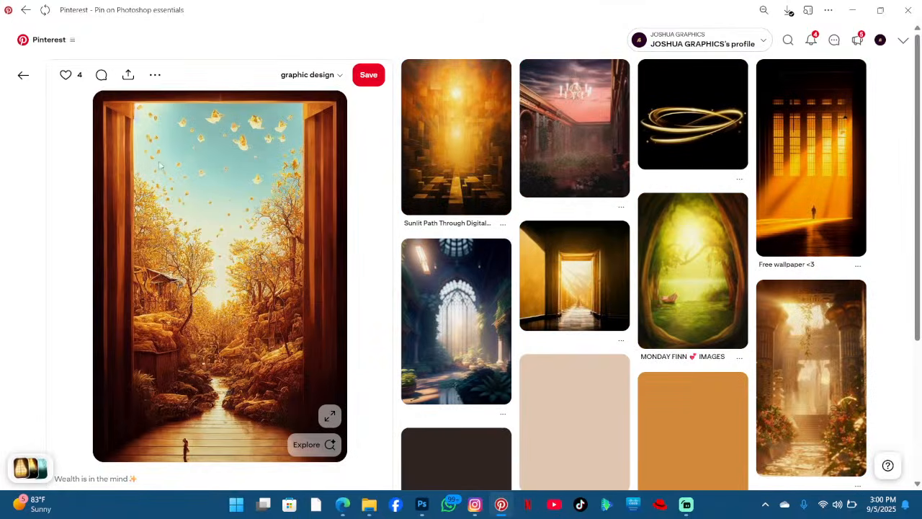
{"action": "left_click", "coordinate": [19, 83]}
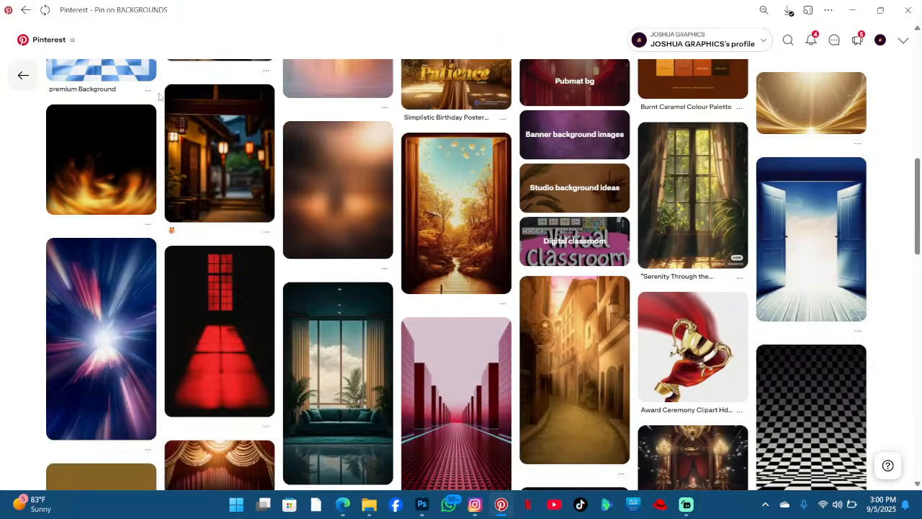
{"action": "scroll", "coordinate": [160, 96], "scroll_direction": "up", "scroll_amount": 3}
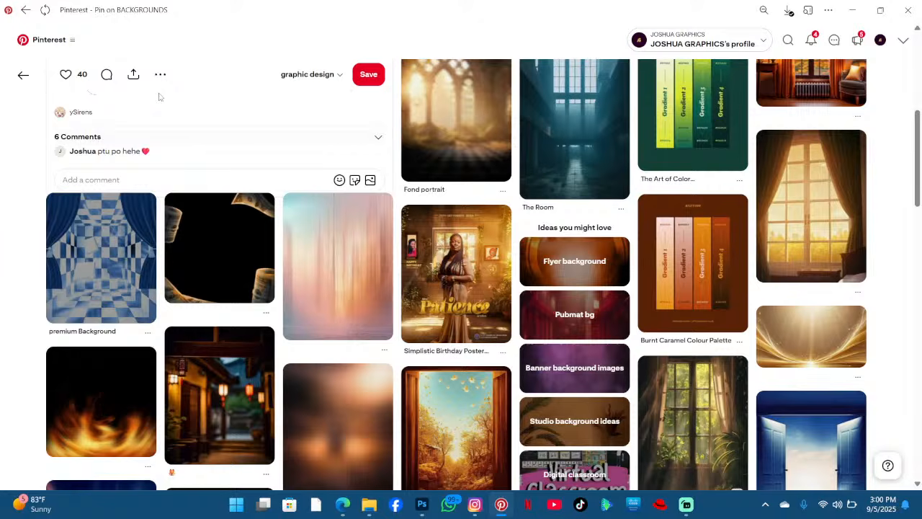
{"action": "left_click", "coordinate": [23, 75]}
{"action": "left_click", "coordinate": [23, 74]}
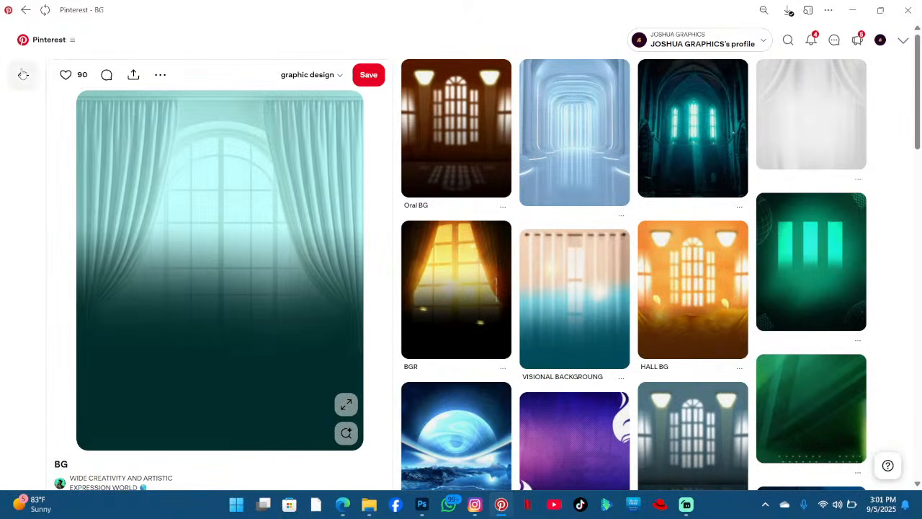
{"action": "left_click", "coordinate": [23, 75]}
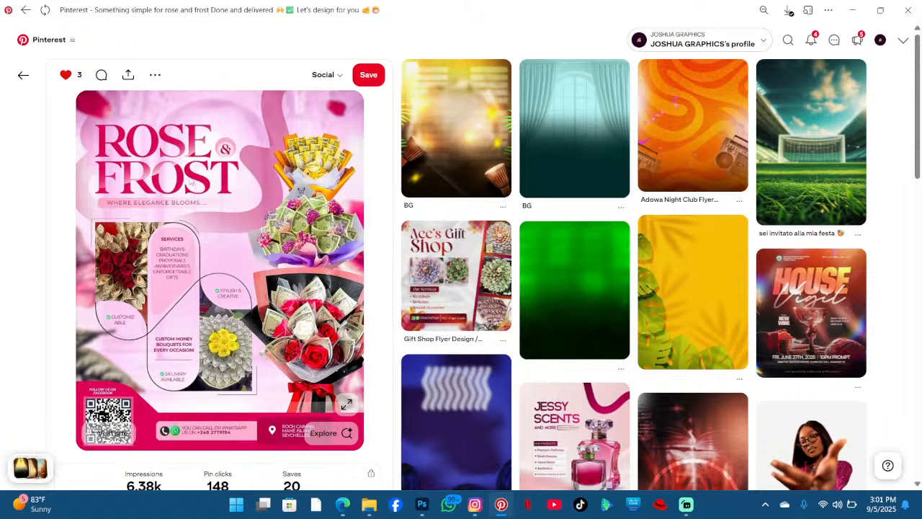
{"action": "scroll", "coordinate": [191, 183], "scroll_direction": "down", "scroll_amount": 5}
{"action": "scroll", "coordinate": [191, 183], "scroll_direction": "up", "scroll_amount": 5}
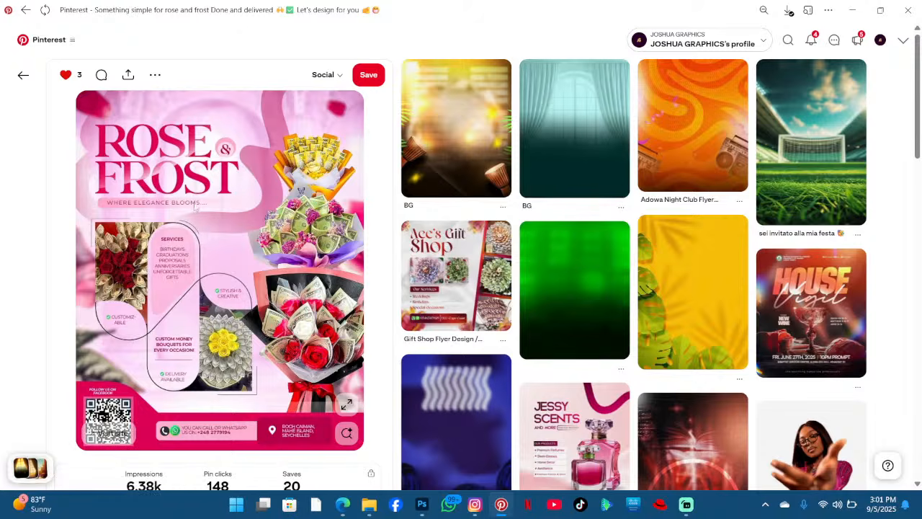
{"action": "left_click", "coordinate": [560, 137]}
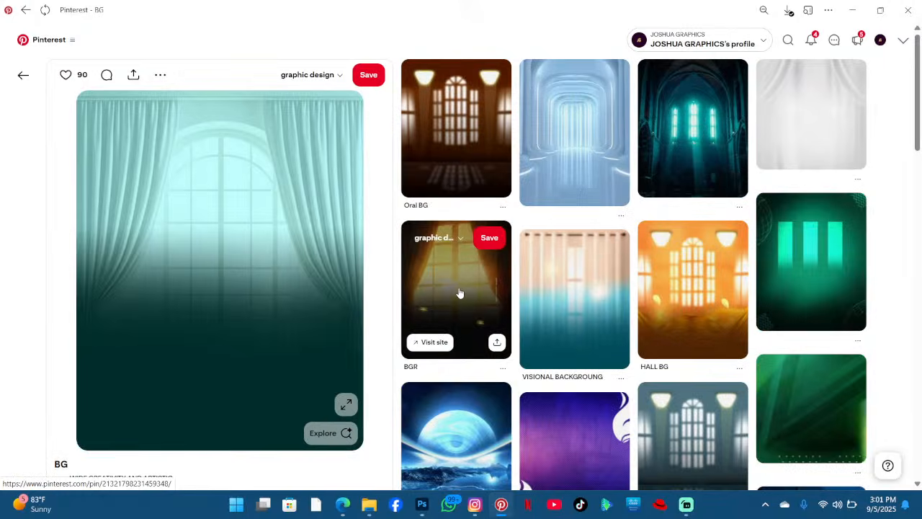
{"action": "left_click", "coordinate": [460, 291]}
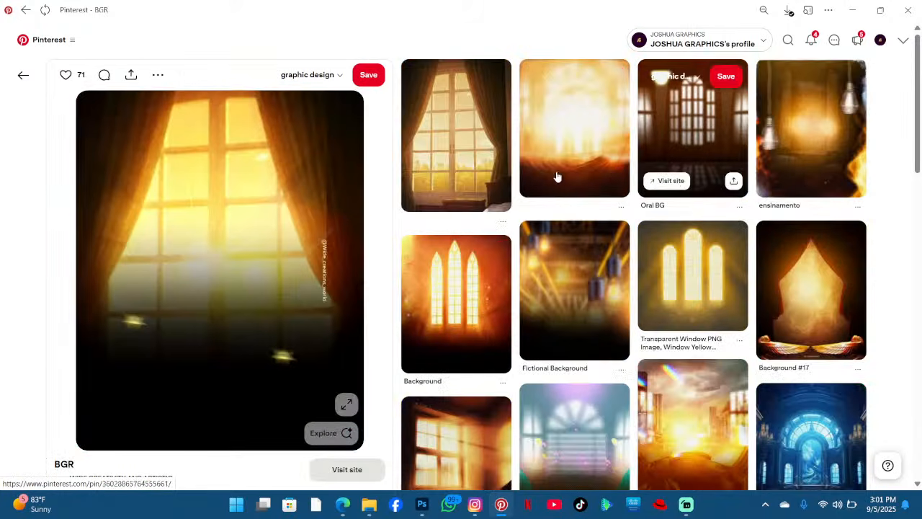
{"action": "scroll", "coordinate": [680, 211], "scroll_direction": "down", "scroll_amount": 2}
{"action": "scroll", "coordinate": [561, 231], "scroll_direction": "down", "scroll_amount": 6}
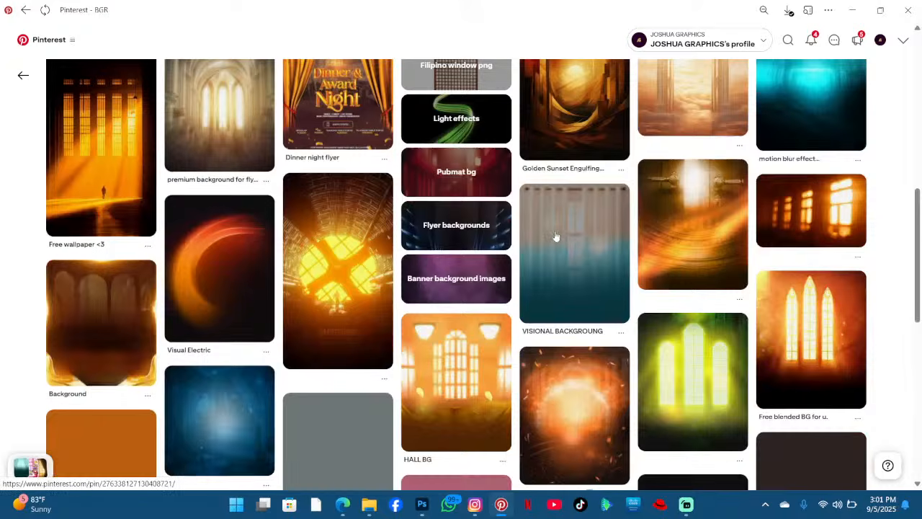
{"action": "left_click", "coordinate": [852, 10]}
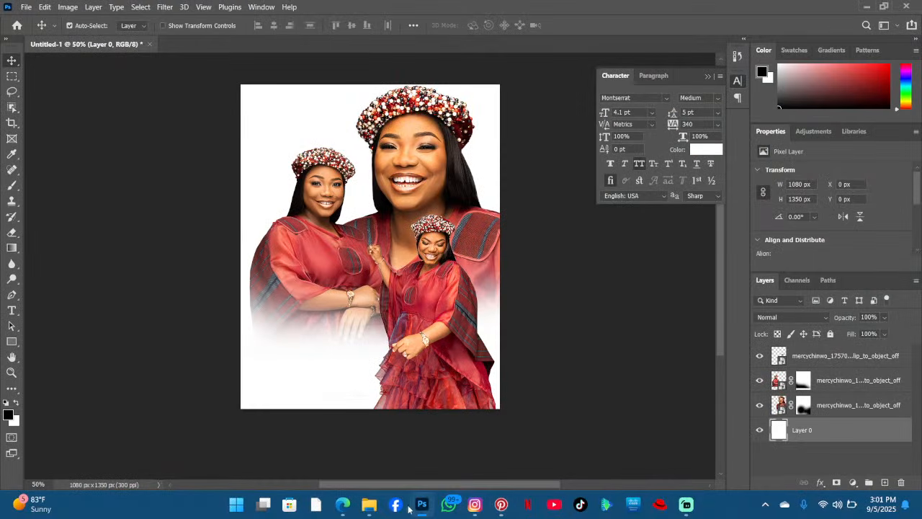
- Place the curtained window image download (92).jpeg above Layer 0 and stretch it to the canvas width
{"action": "left_click", "coordinate": [376, 510]}
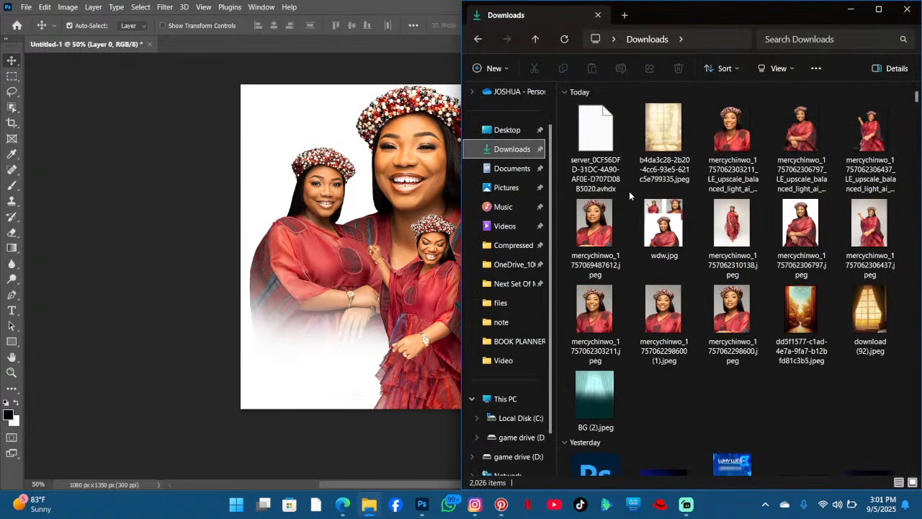
{"action": "left_click_drag", "start_coordinate": [845, 329], "coordinate": [265, 252]}
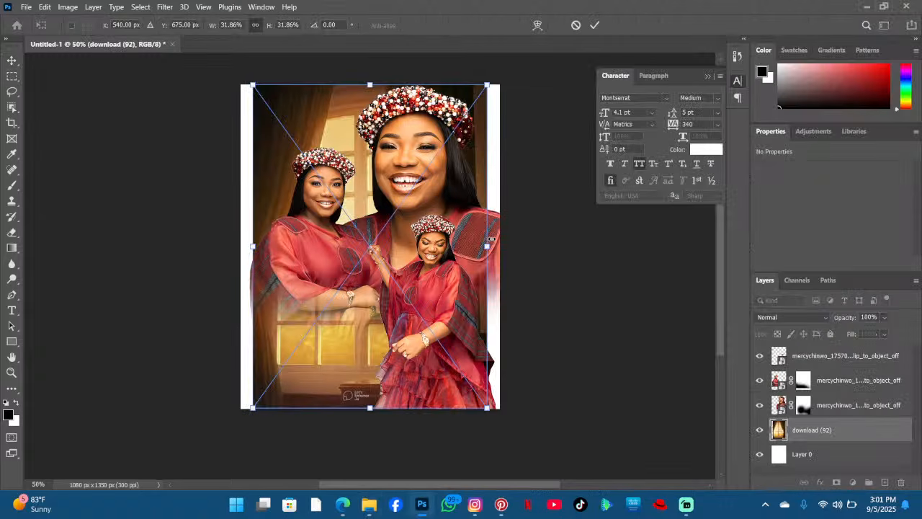
{"action": "left_click_drag", "start_coordinate": [489, 247], "coordinate": [508, 246]}
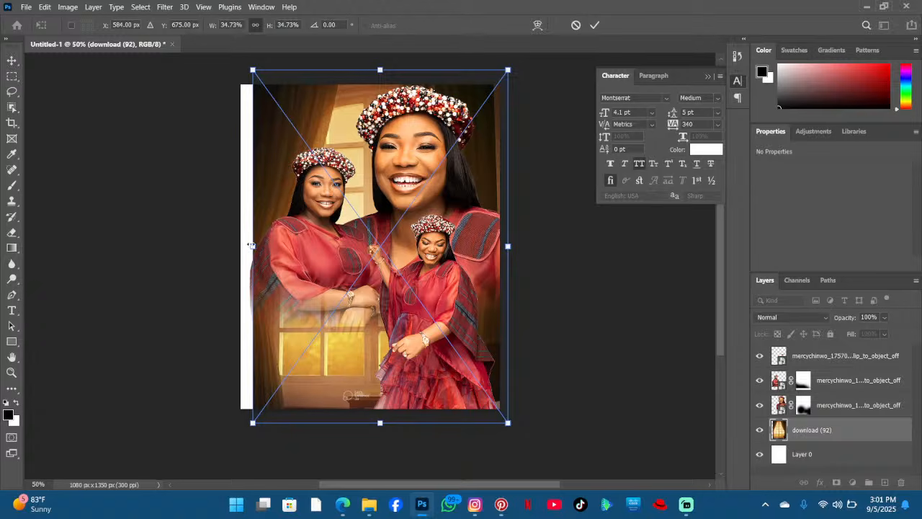
{"action": "left_click_drag", "start_coordinate": [251, 246], "coordinate": [241, 246]}
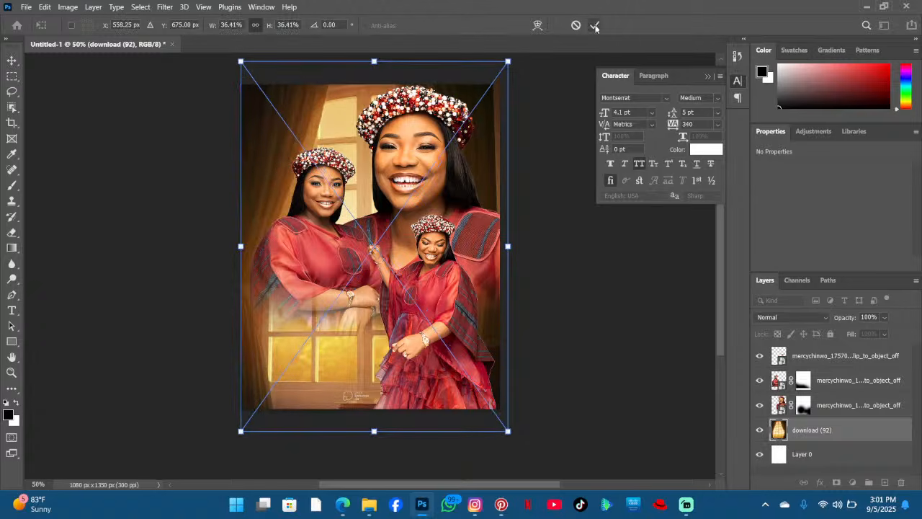
{"action": "left_click", "coordinate": [594, 26]}
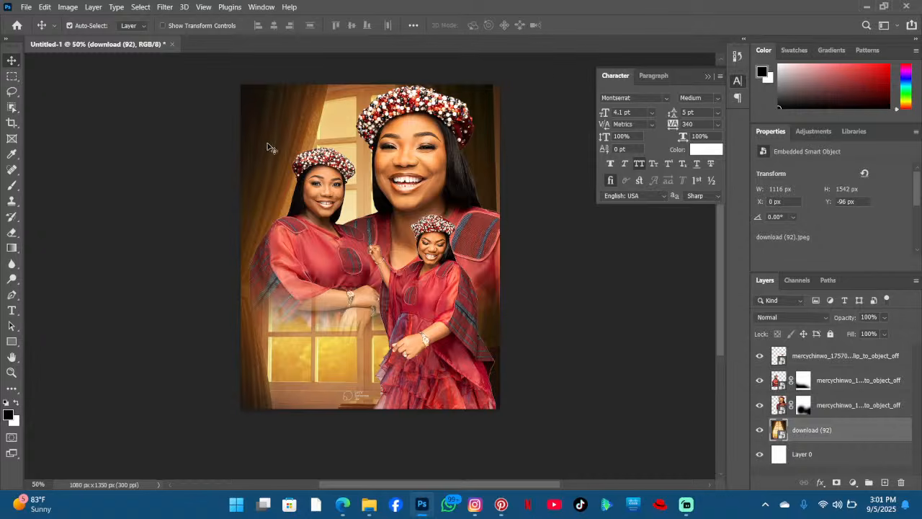
- Move the window background upward and widen it slightly with Free Transform
{"action": "left_click_drag", "start_coordinate": [267, 146], "coordinate": [316, 121]}
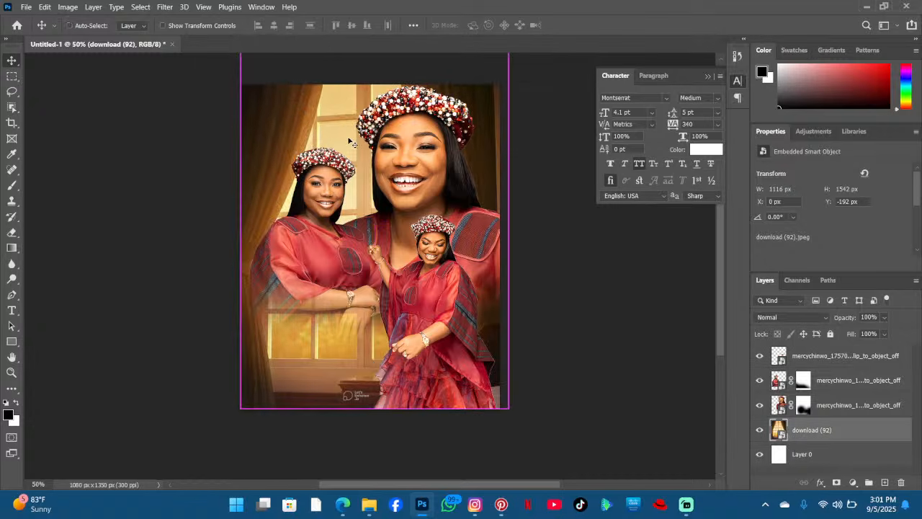
{"action": "key", "text": "ctrl+t"}
{"action": "left_click_drag", "start_coordinate": [508, 223], "coordinate": [516, 223]}
{"action": "left_click", "coordinate": [596, 25]}
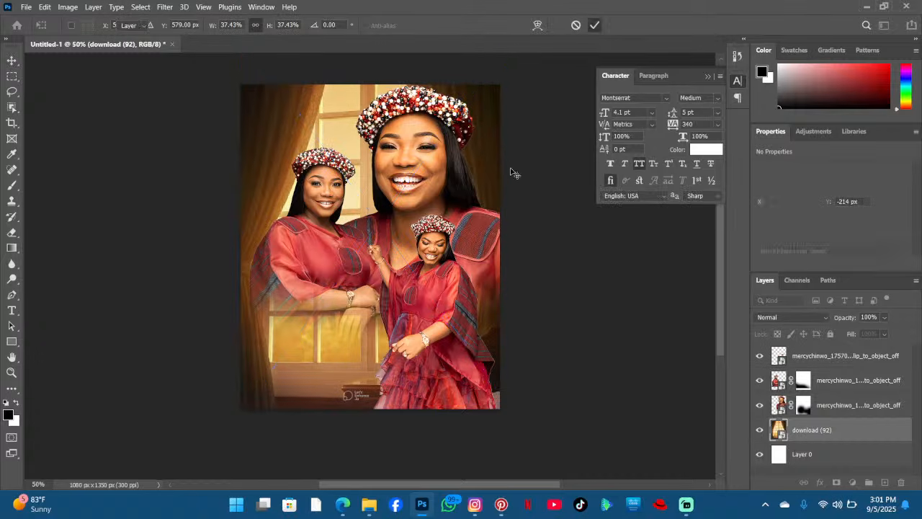
- Place the door-path image dd5f1577-c1ad-4e7a-9fa7-b12bfd81c3b5.jpeg above the window background and stretch it across the canvas
{"action": "left_click", "coordinate": [368, 510]}
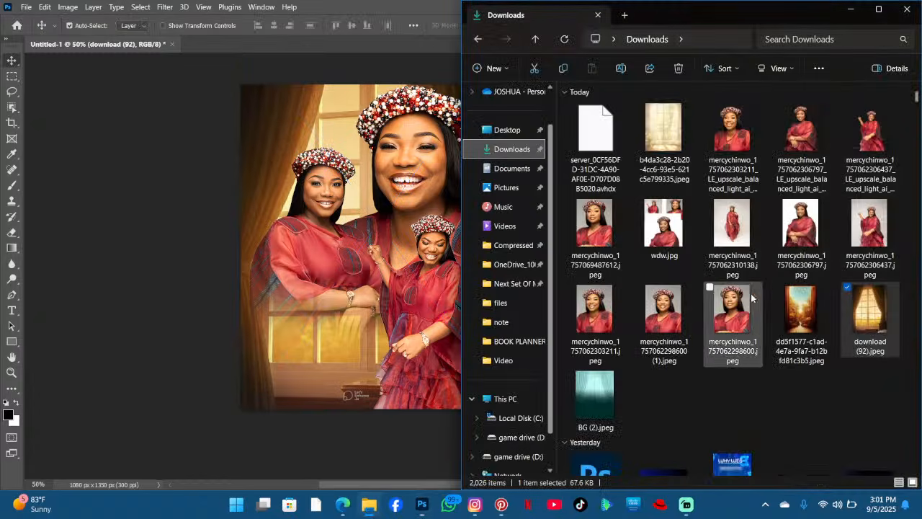
{"action": "left_click_drag", "start_coordinate": [803, 317], "coordinate": [386, 273]}
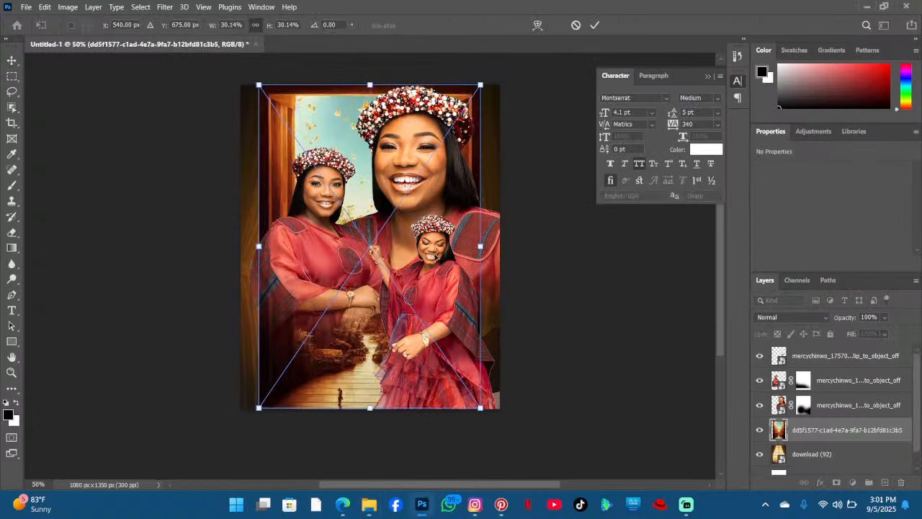
{"action": "left_click_drag", "start_coordinate": [484, 245], "coordinate": [507, 244]}
{"action": "left_click_drag", "start_coordinate": [258, 245], "coordinate": [238, 248]}
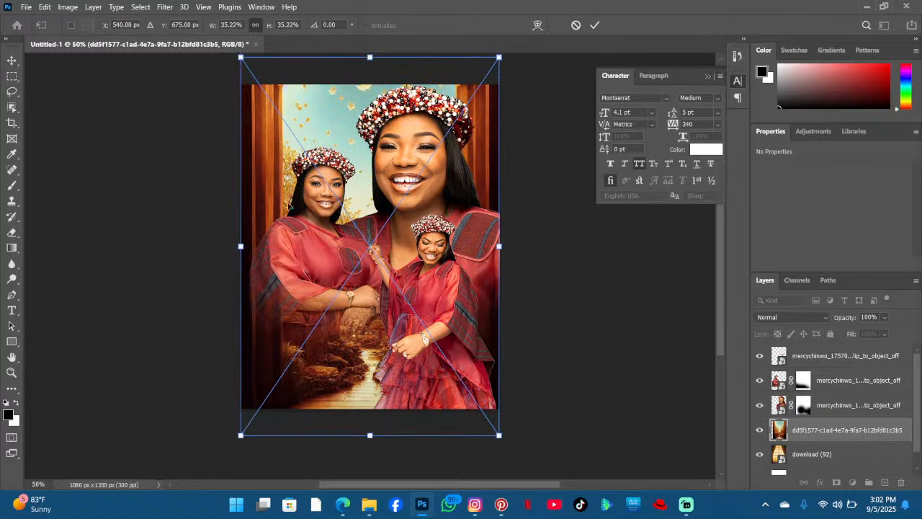
{"action": "left_click", "coordinate": [595, 25]}
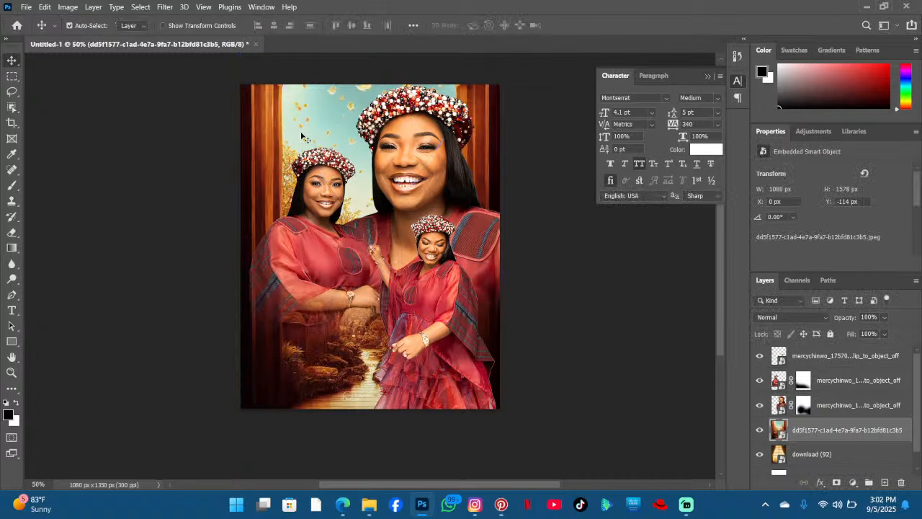
{"action": "left_click", "coordinate": [371, 503]}
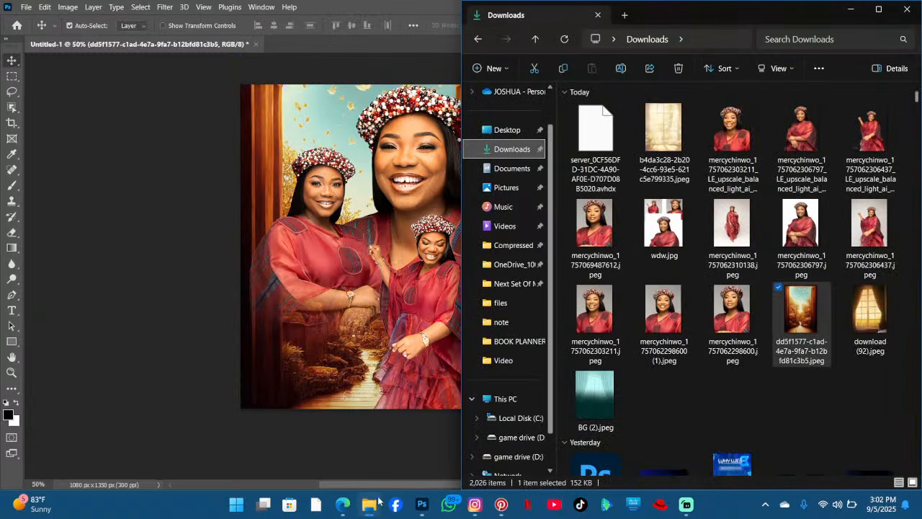
{"action": "left_click_drag", "start_coordinate": [842, 320], "coordinate": [263, 270]}
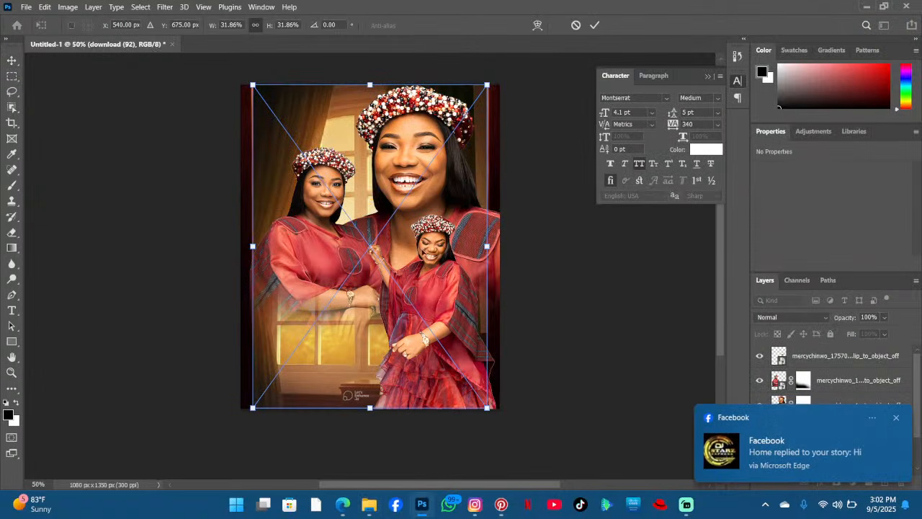
{"action": "left_click_drag", "start_coordinate": [489, 240], "coordinate": [509, 218]}
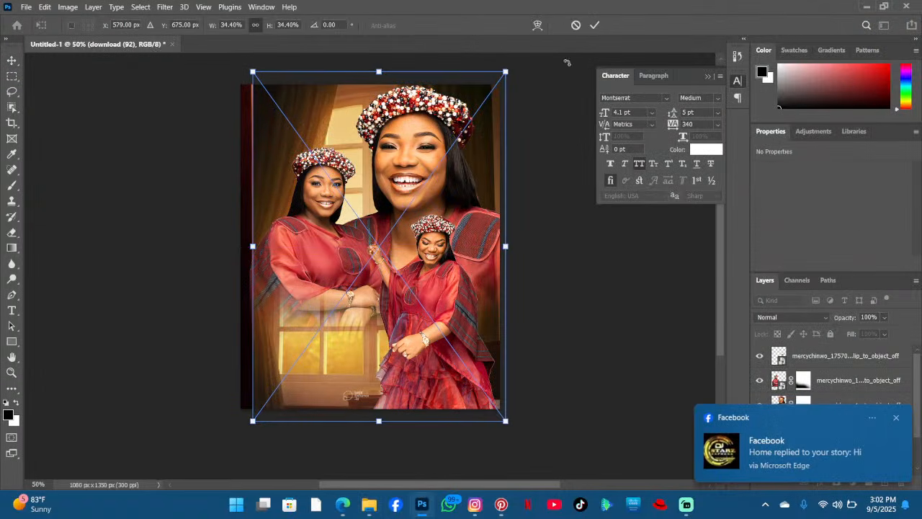
{"action": "left_click", "coordinate": [574, 26]}
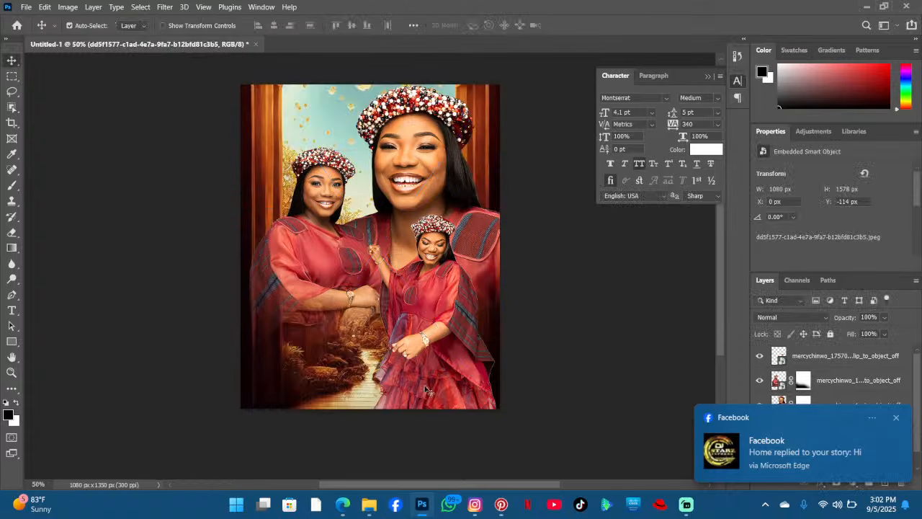
- Place the sunlit window image b4da3c28-2b20-4cc6-93e5-621c5e799335.jpeg above the door-path layer and stretch it across the canvas
{"action": "left_click", "coordinate": [372, 505]}
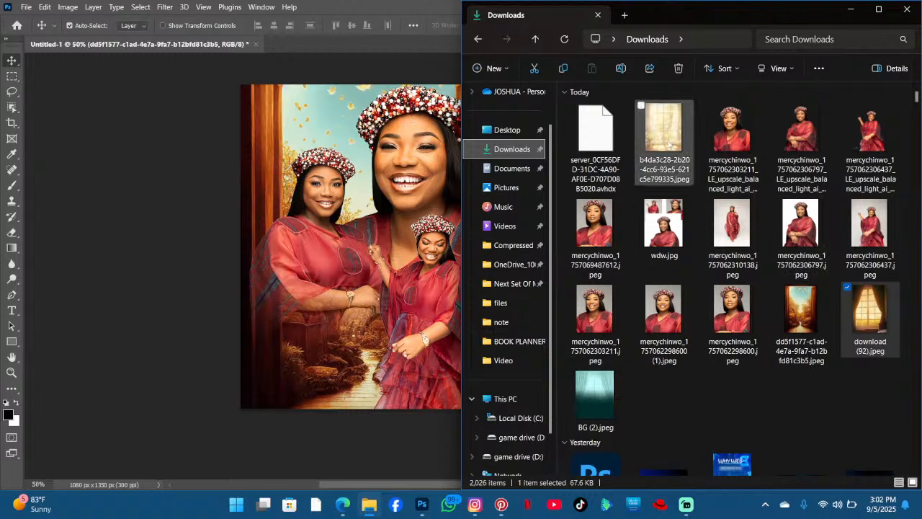
{"action": "left_click_drag", "start_coordinate": [668, 144], "coordinate": [320, 248]}
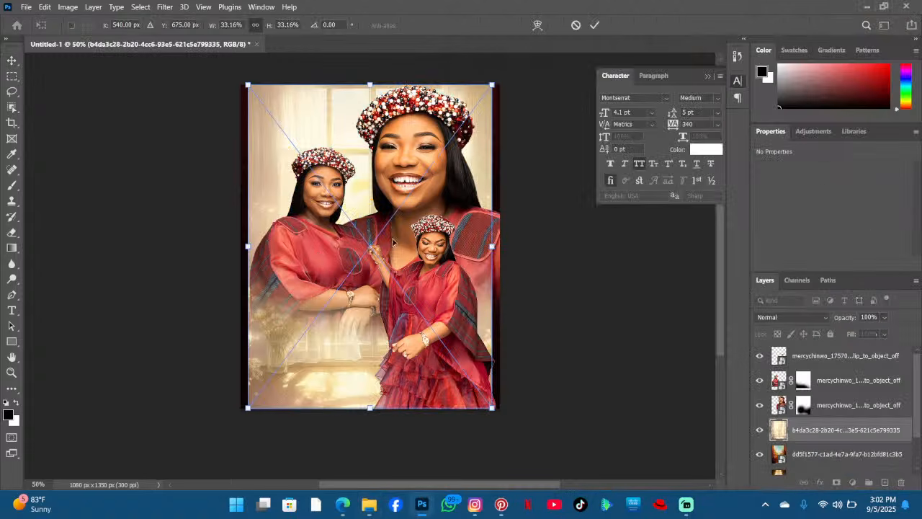
{"action": "left_click_drag", "start_coordinate": [492, 249], "coordinate": [499, 248]}
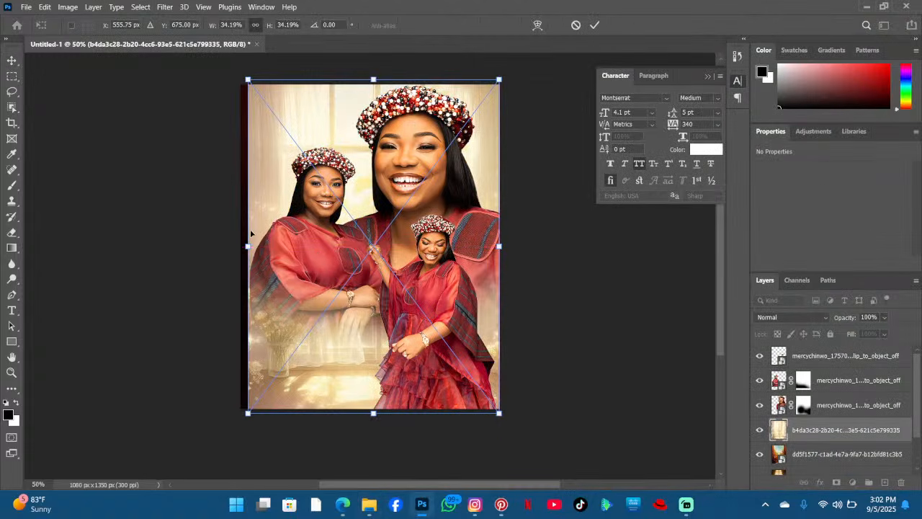
{"action": "left_click_drag", "start_coordinate": [248, 249], "coordinate": [230, 254]}
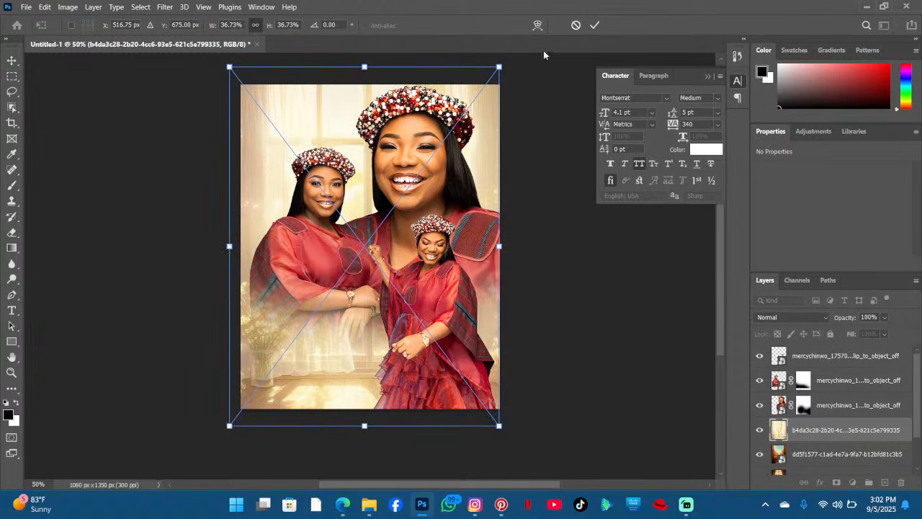
{"action": "left_click", "coordinate": [595, 26]}
{"action": "mouse_move", "coordinate": [334, 134]}
{"action": "left_mouse_down"}
{"action": "mouse_move", "coordinate": [281, 103]}
{"action": "mouse_move", "coordinate": [360, 120]}
{"action": "mouse_move", "coordinate": [330, 124]}
{"action": "left_mouse_up"}
{"action": "scroll", "coordinate": [332, 135], "scroll_direction": "up", "scroll_amount": 5}
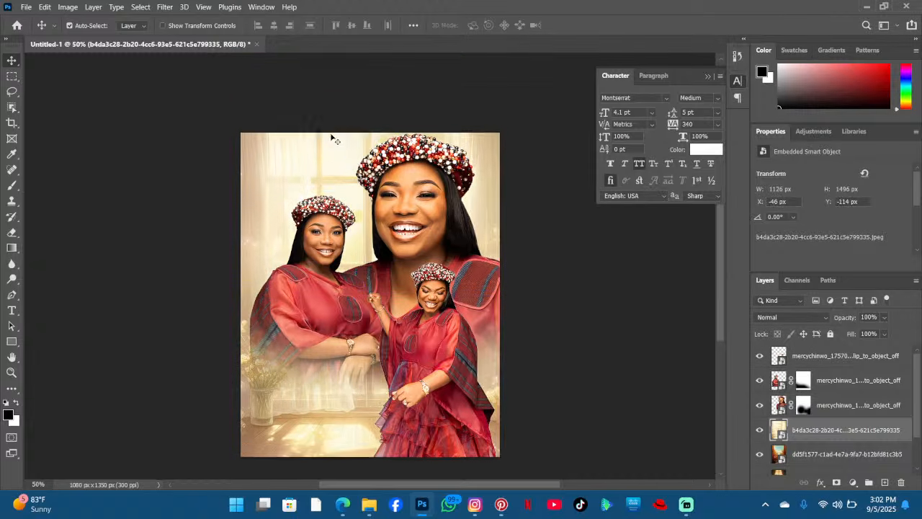
{"action": "scroll", "coordinate": [360, 160], "scroll_direction": "down", "scroll_amount": 4}
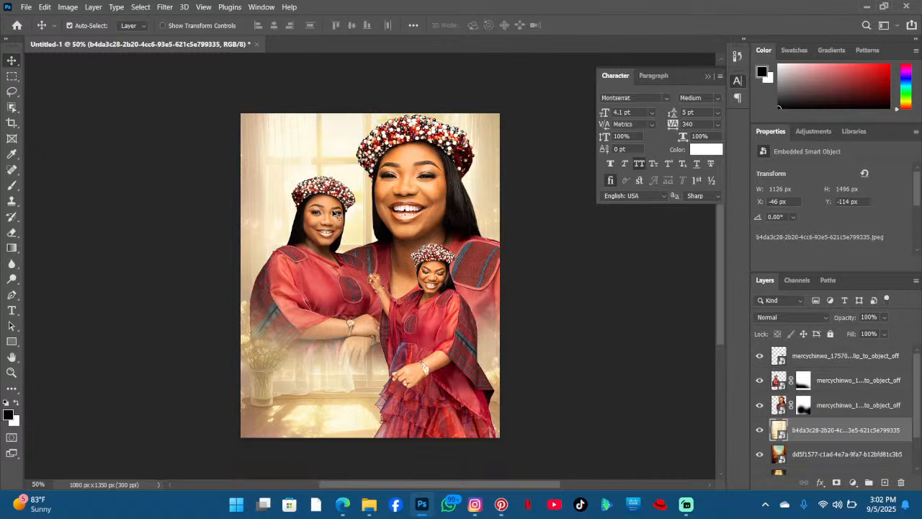
{"action": "scroll", "coordinate": [492, 213], "scroll_direction": "down", "scroll_amount": 2}
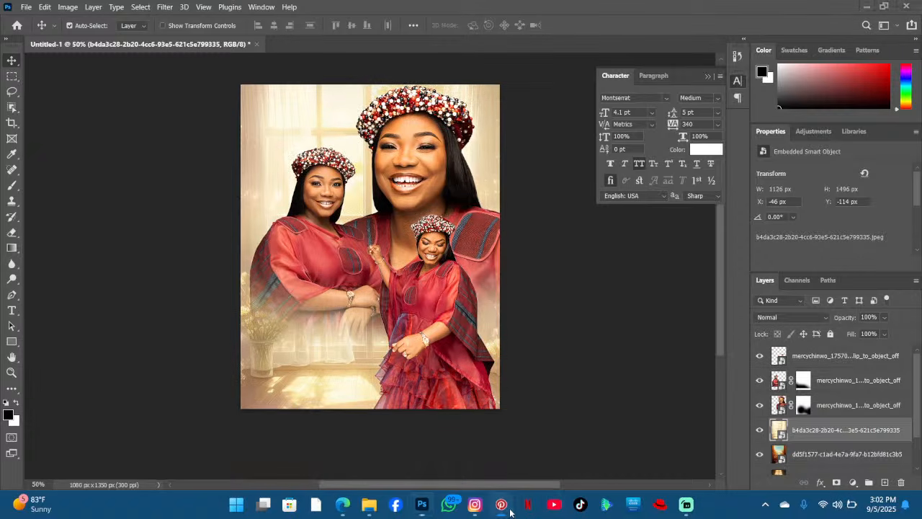
- Browse the Pinterest background pins again for another window or light backdrop
{"action": "left_click", "coordinate": [501, 504]}
{"action": "scroll", "coordinate": [577, 378], "scroll_direction": "down", "scroll_amount": 2}
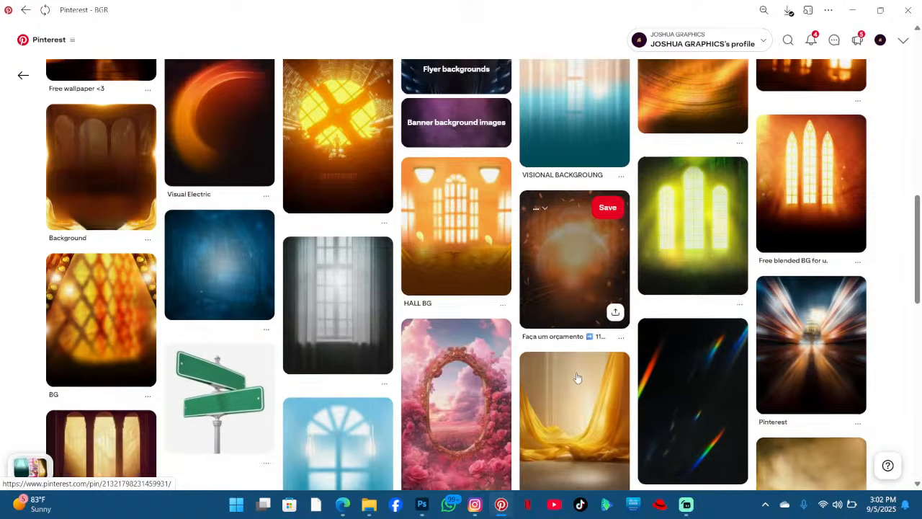
{"action": "scroll", "coordinate": [577, 377], "scroll_direction": "up", "scroll_amount": 3}
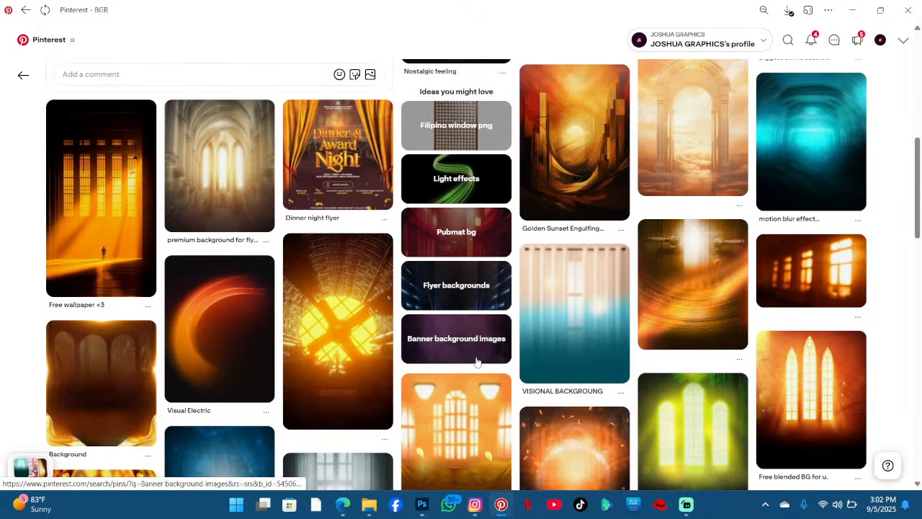
{"action": "scroll", "coordinate": [476, 362], "scroll_direction": "up", "scroll_amount": 5}
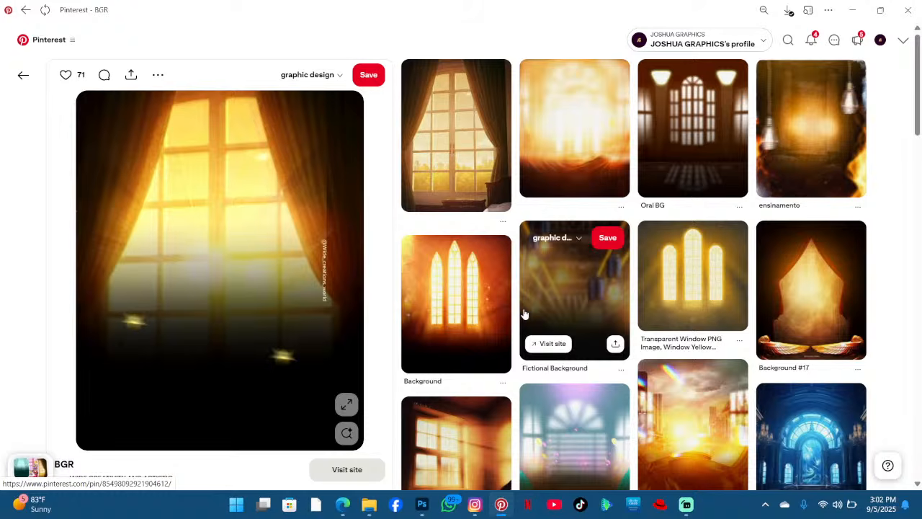
{"action": "scroll", "coordinate": [524, 314], "scroll_direction": "down", "scroll_amount": 8}
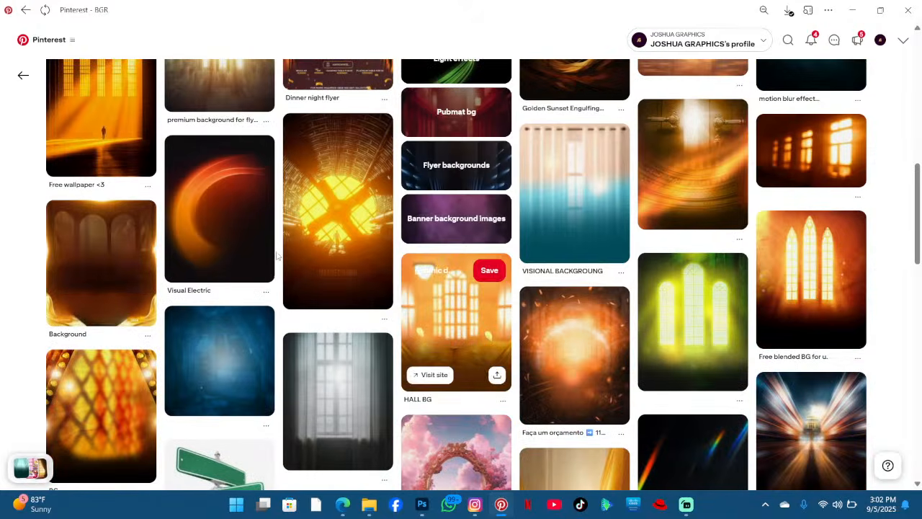
{"action": "scroll", "coordinate": [468, 237], "scroll_direction": "down", "scroll_amount": 5}
{"action": "scroll", "coordinate": [479, 238], "scroll_direction": "down", "scroll_amount": 4}
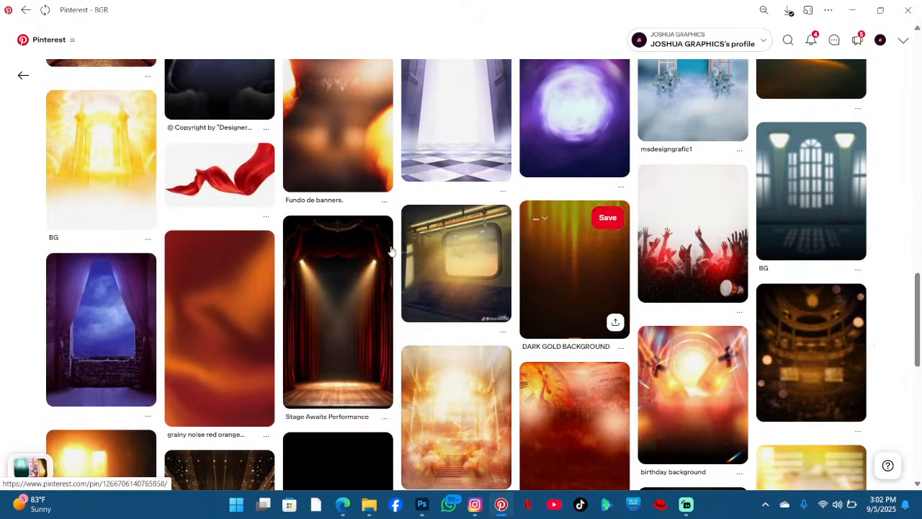
{"action": "scroll", "coordinate": [389, 251], "scroll_direction": "down", "scroll_amount": 4}
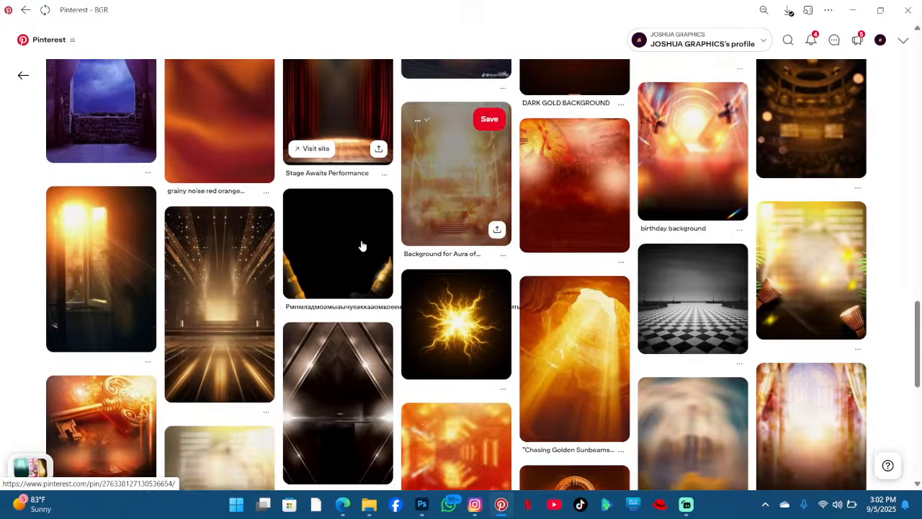
{"action": "scroll", "coordinate": [363, 245], "scroll_direction": "down", "scroll_amount": 3}
{"action": "scroll", "coordinate": [488, 247], "scroll_direction": "down", "scroll_amount": 5}
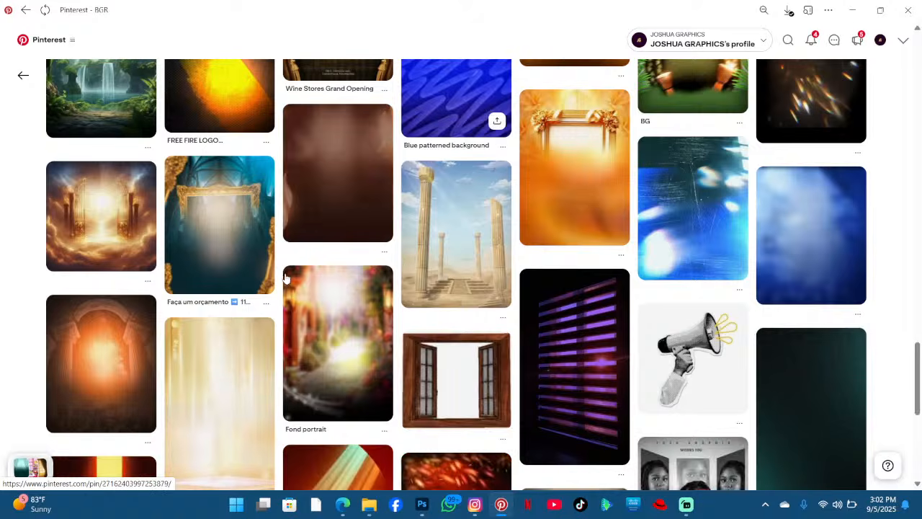
{"action": "scroll", "coordinate": [363, 276], "scroll_direction": "up", "scroll_amount": 3}
{"action": "scroll", "coordinate": [565, 259], "scroll_direction": "up", "scroll_amount": 10}
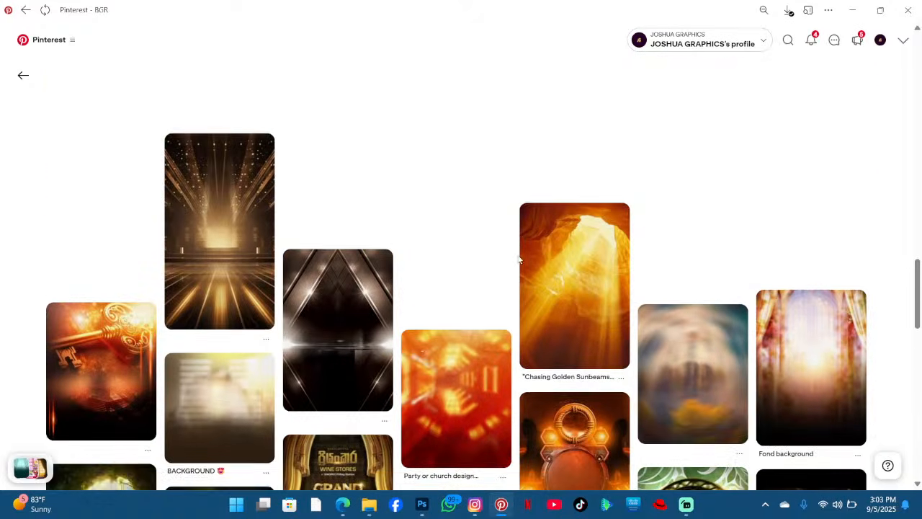
{"action": "scroll", "coordinate": [469, 265], "scroll_direction": "up", "scroll_amount": 6}
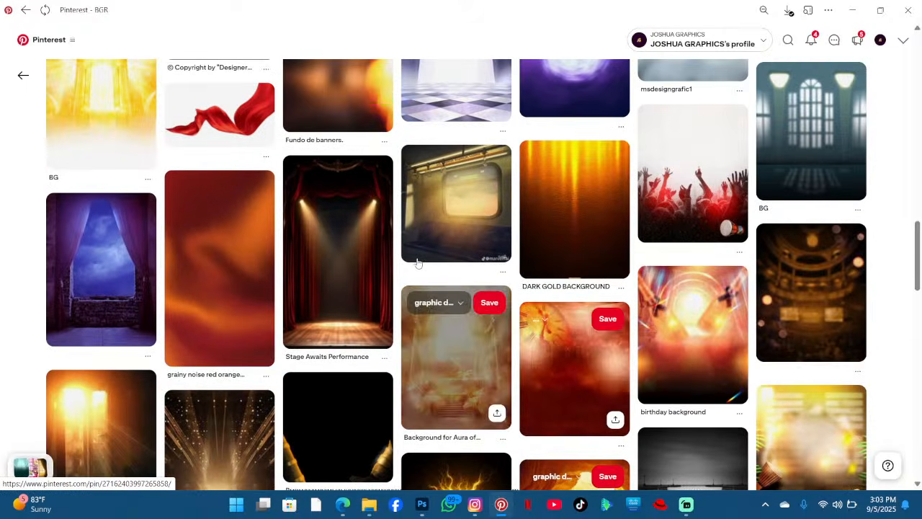
{"action": "scroll", "coordinate": [468, 259], "scroll_direction": "up", "scroll_amount": 8}
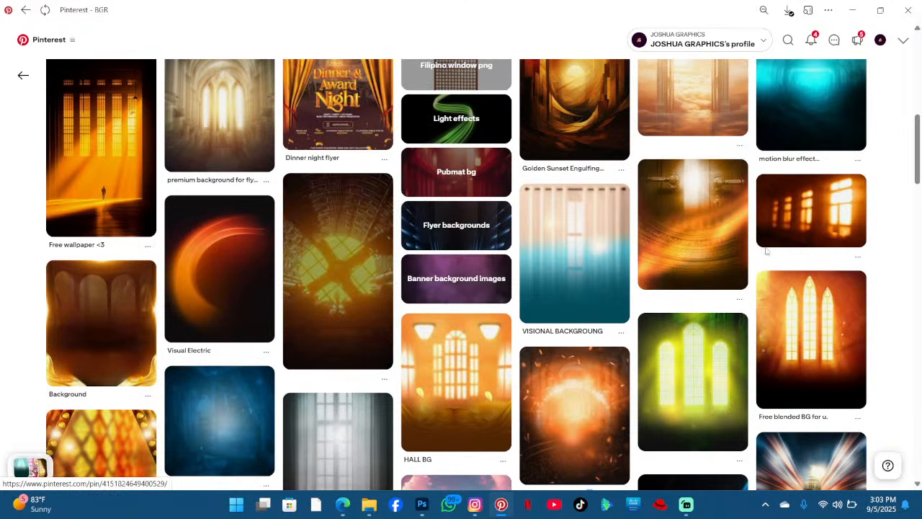
{"action": "scroll", "coordinate": [720, 259], "scroll_direction": "up", "scroll_amount": 4}
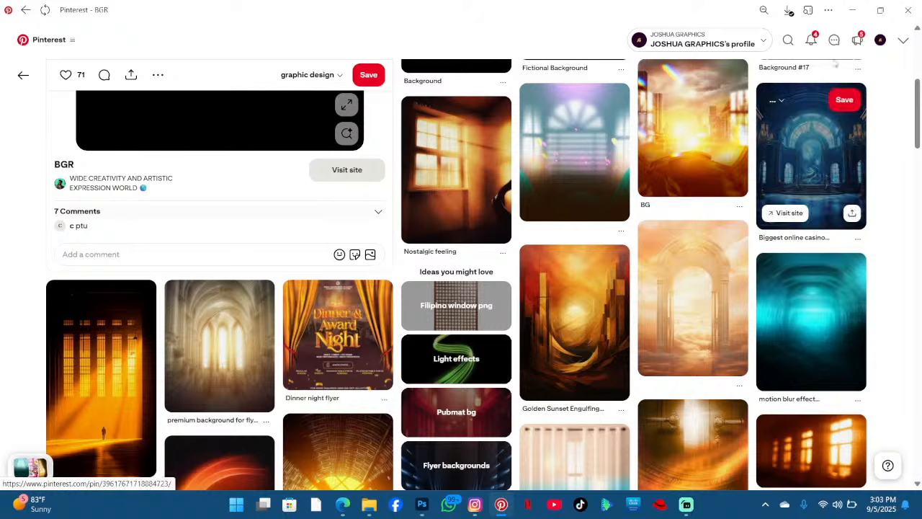
{"action": "left_click", "coordinate": [852, 10]}
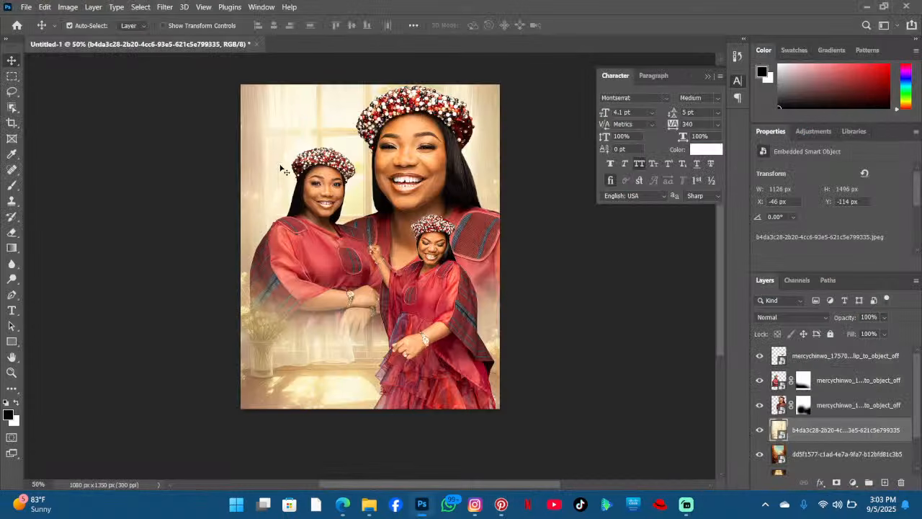
- Hide the sunlit window layer and move the curtained window background slightly upward
{"action": "left_click", "coordinate": [759, 429]}
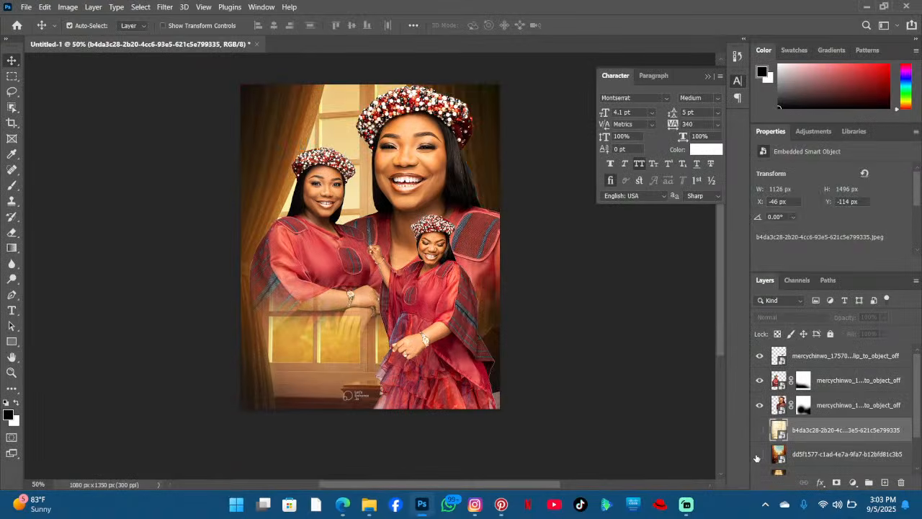
{"action": "left_click_drag", "start_coordinate": [336, 160], "coordinate": [328, 139]}
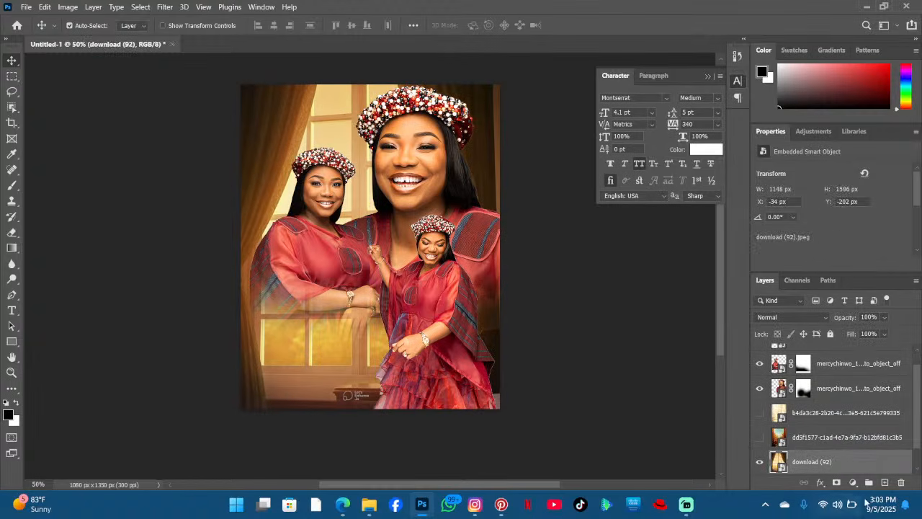
- Add a new empty layer above the window background and undo a trial gradient fill on it
{"action": "left_click", "coordinate": [884, 481]}
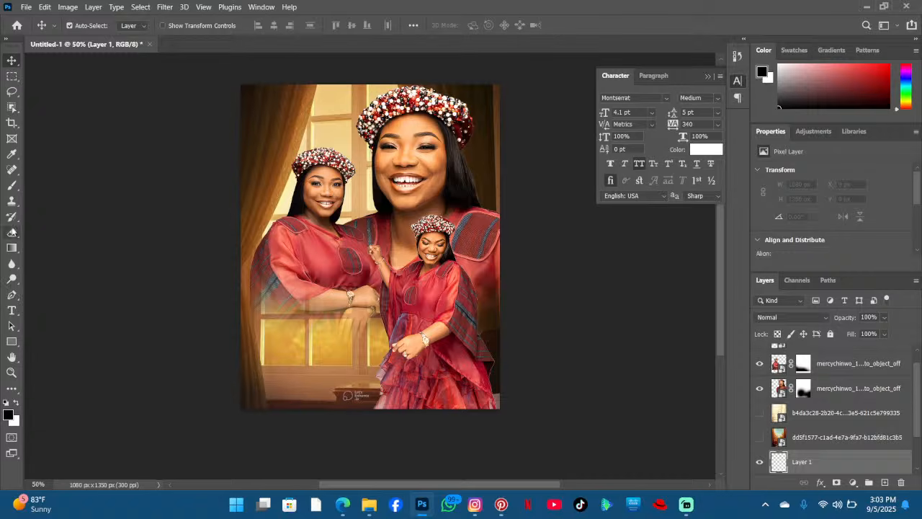
{"action": "left_click", "coordinate": [12, 247]}
{"action": "scroll", "coordinate": [382, 389], "scroll_direction": "down", "scroll_amount": 2}
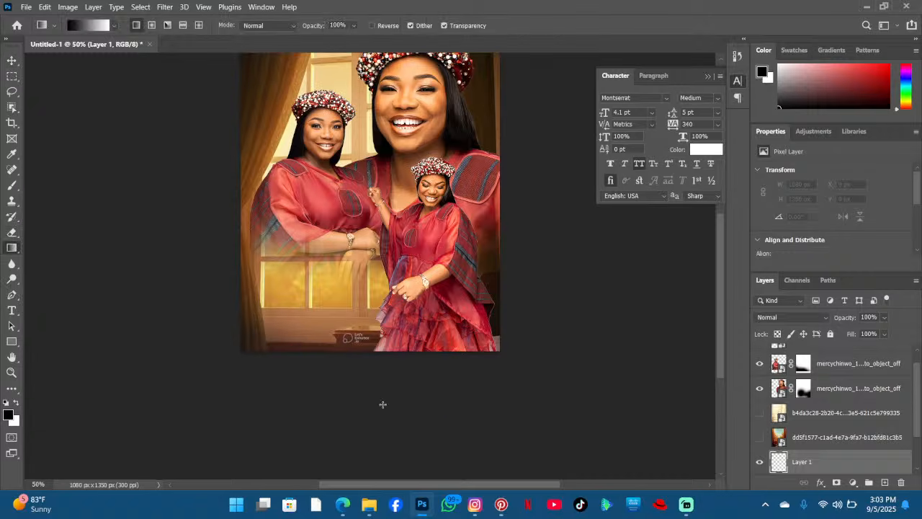
{"action": "left_click_drag", "start_coordinate": [360, 419], "coordinate": [360, 420]}
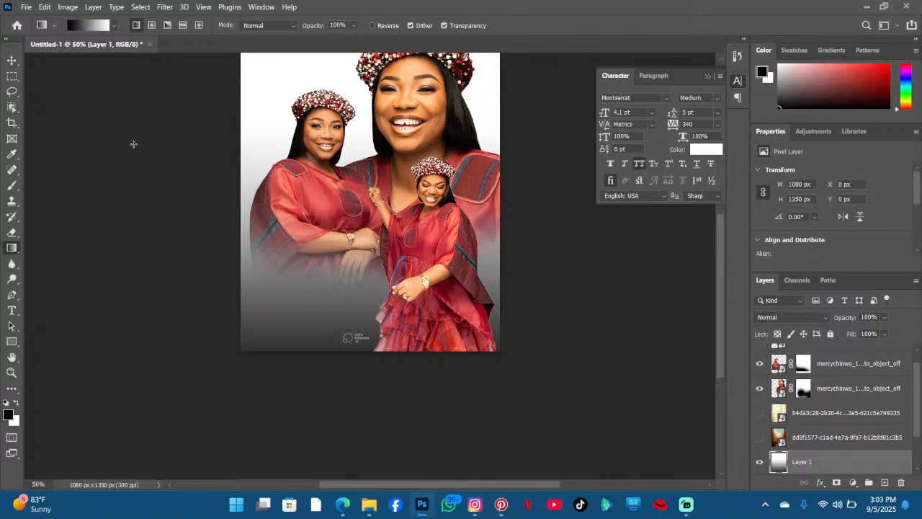
{"action": "key", "text": "ctrl+z"}
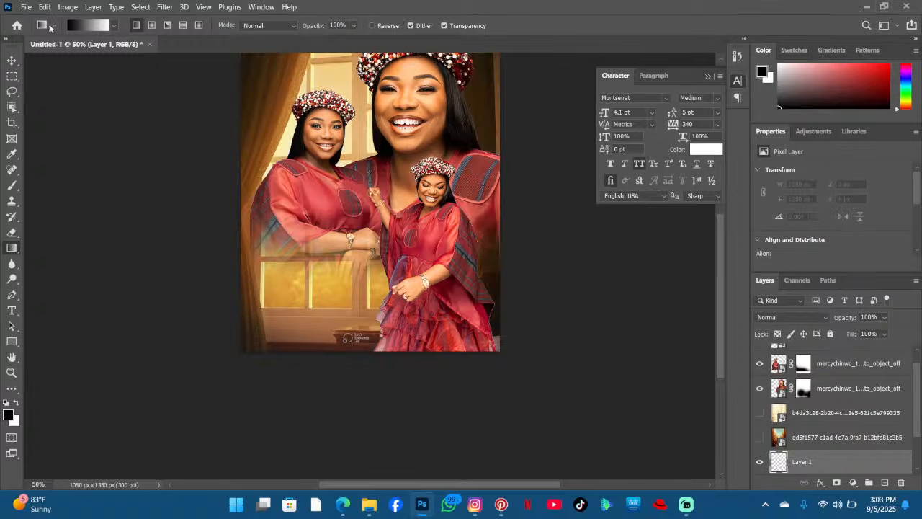
- Choose the foreground-to-transparent gradient preset and drag black gradients upward from the bottom of the new layer to darken the lower canvas
{"action": "left_click", "coordinate": [79, 25]}
{"action": "left_click", "coordinate": [338, 87]}
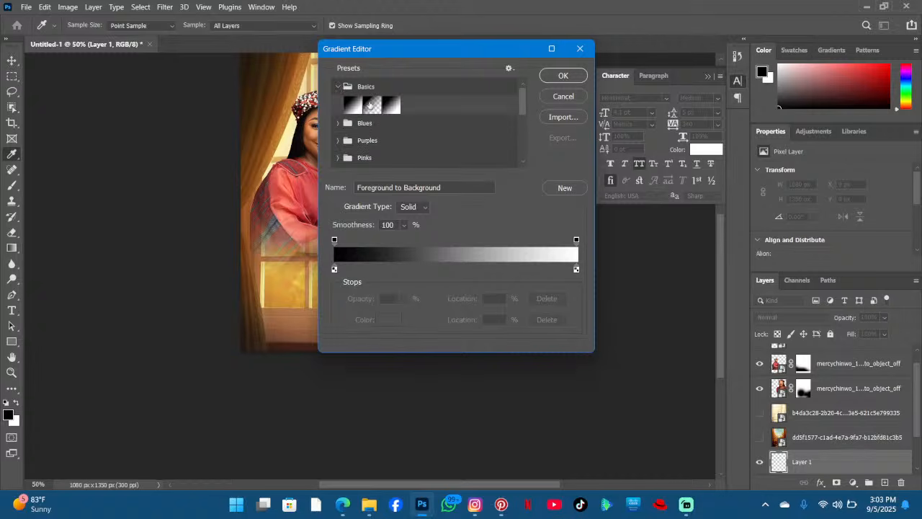
{"action": "left_click", "coordinate": [371, 105]}
{"action": "left_click", "coordinate": [551, 76]}
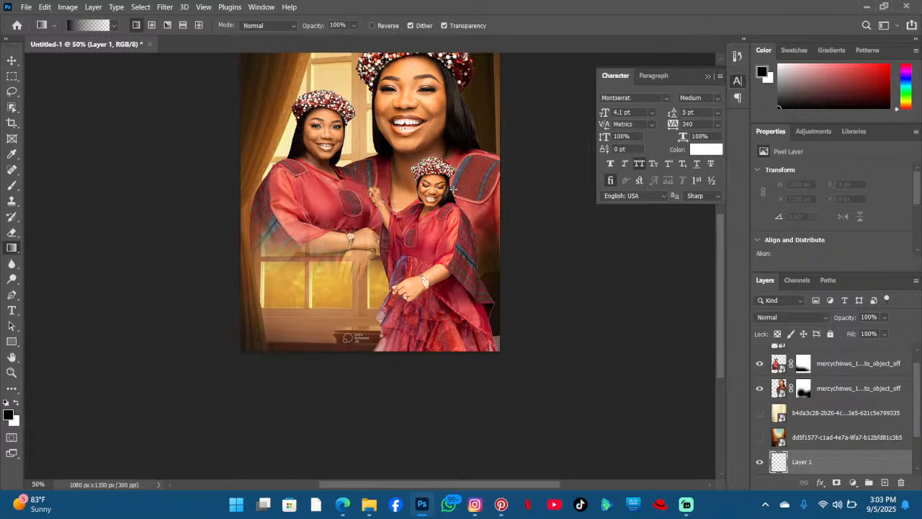
{"action": "scroll", "coordinate": [341, 317], "scroll_direction": "up", "scroll_amount": 2}
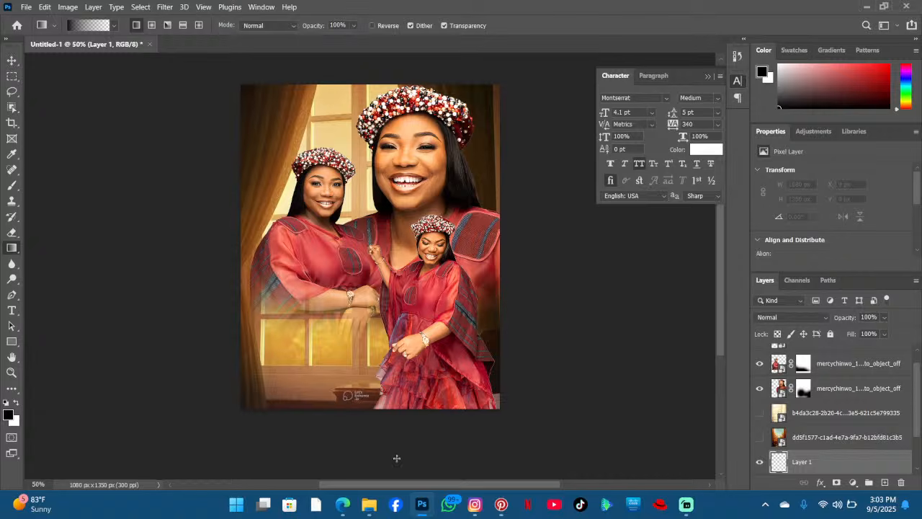
{"action": "left_click_drag", "start_coordinate": [383, 468], "coordinate": [395, 83]}
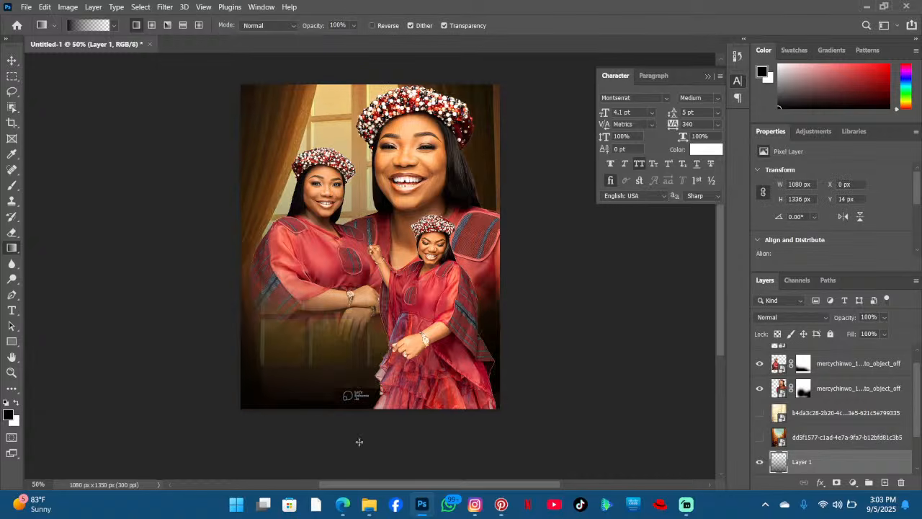
{"action": "left_click_drag", "start_coordinate": [358, 441], "coordinate": [361, 218]}
{"action": "left_click_drag", "start_coordinate": [361, 461], "coordinate": [360, 273]}
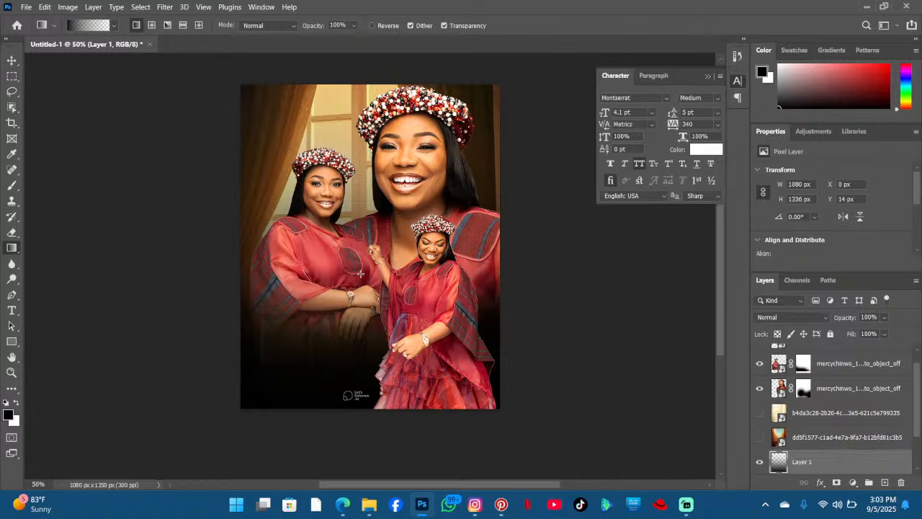
- Nudge the left woman's portrait slightly downward with the Move tool
{"action": "left_click", "coordinate": [12, 61]}
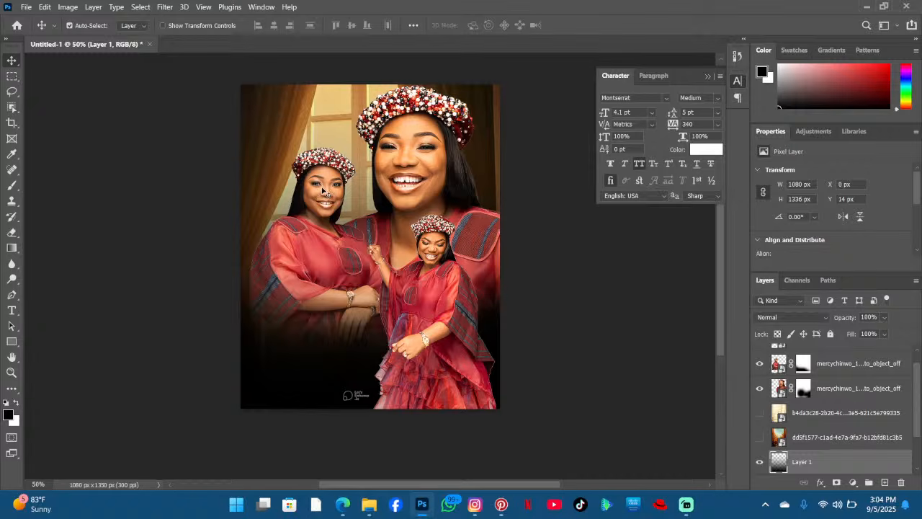
{"action": "left_click_drag", "start_coordinate": [331, 188], "coordinate": [325, 198]}
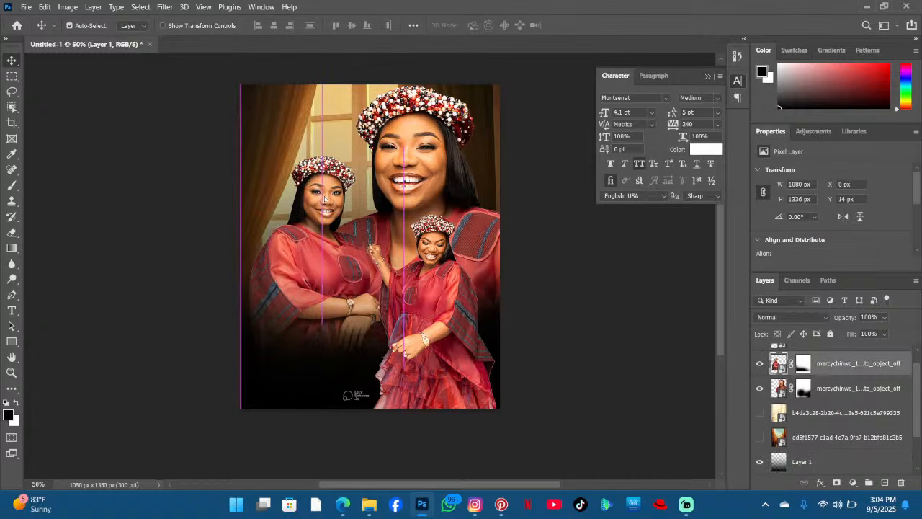
- Show the door-path background, stack the gradient layer above it, and nudge the main portrait slightly left
{"action": "left_click", "coordinate": [759, 437]}
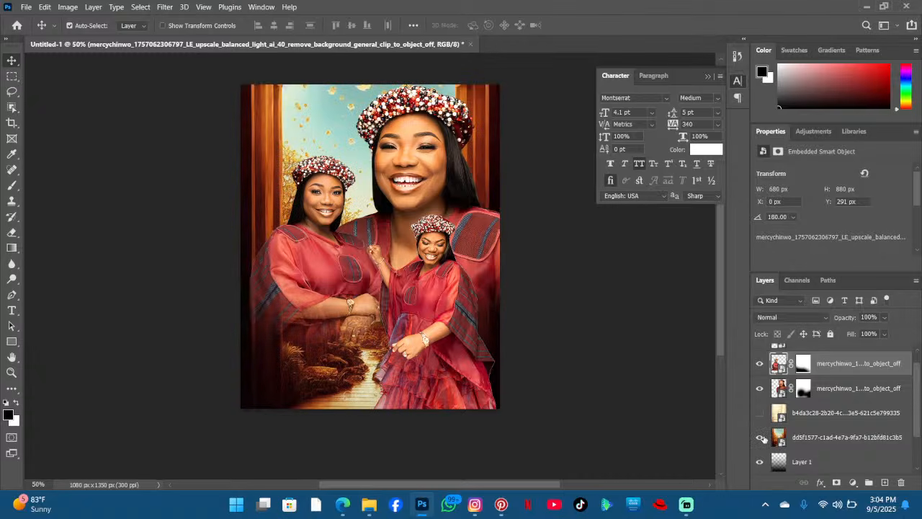
{"action": "left_click", "coordinate": [817, 463]}
{"action": "left_click_drag", "start_coordinate": [819, 430], "coordinate": [820, 435]}
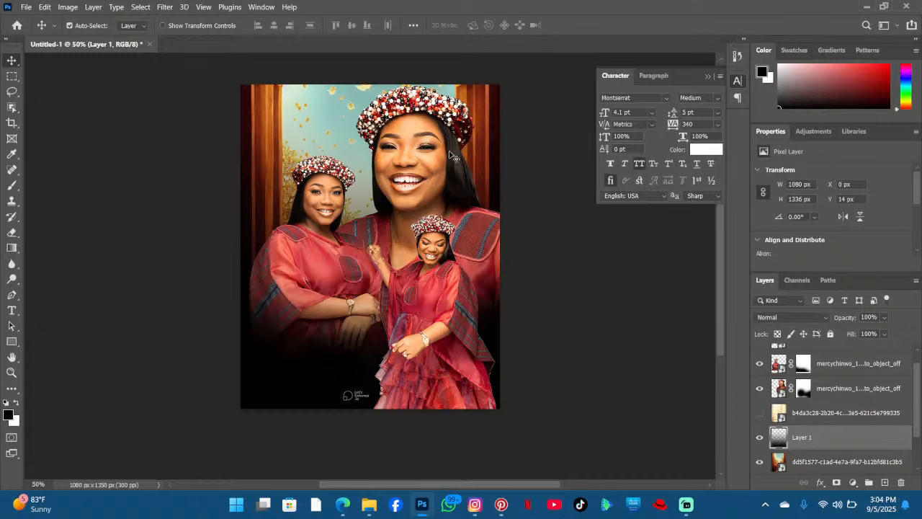
{"action": "mouse_move", "coordinate": [426, 145]}
{"action": "left_mouse_down"}
{"action": "mouse_move", "coordinate": [435, 133]}
{"action": "mouse_move", "coordinate": [429, 152]}
{"action": "mouse_move", "coordinate": [420, 144]}
{"action": "left_mouse_up"}
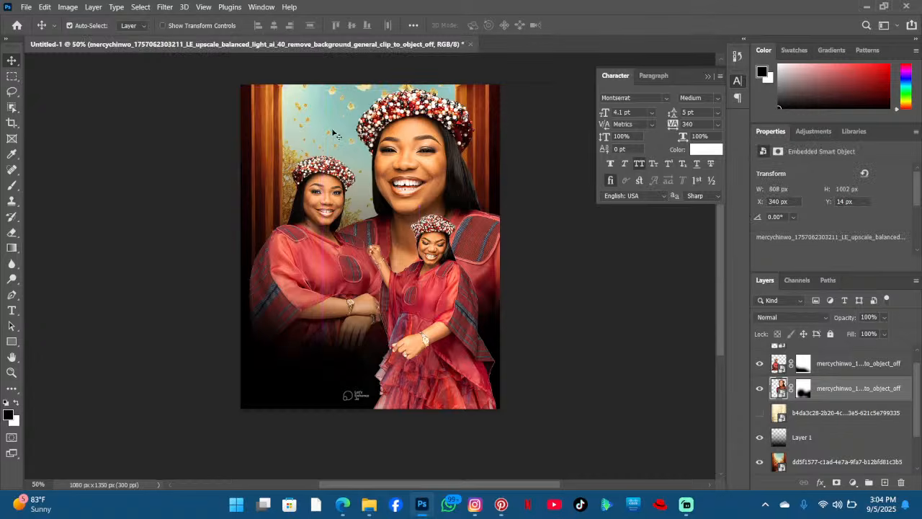
- Select the child's portrait layer, switch to the Eraser, and rasterize the smart object
{"action": "left_click_drag", "start_coordinate": [334, 134], "coordinate": [331, 155]}
{"action": "scroll", "coordinate": [426, 204], "scroll_direction": "down", "scroll_amount": 2}
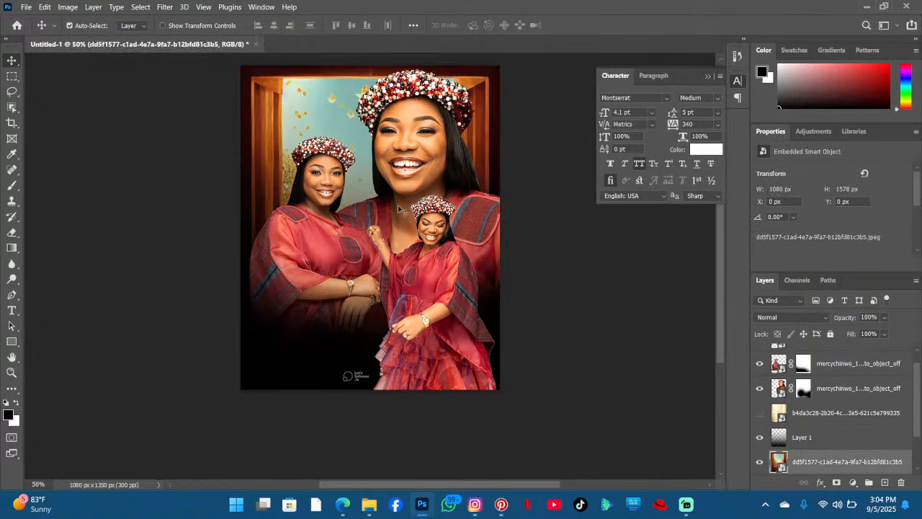
{"action": "left_click", "coordinate": [425, 278]}
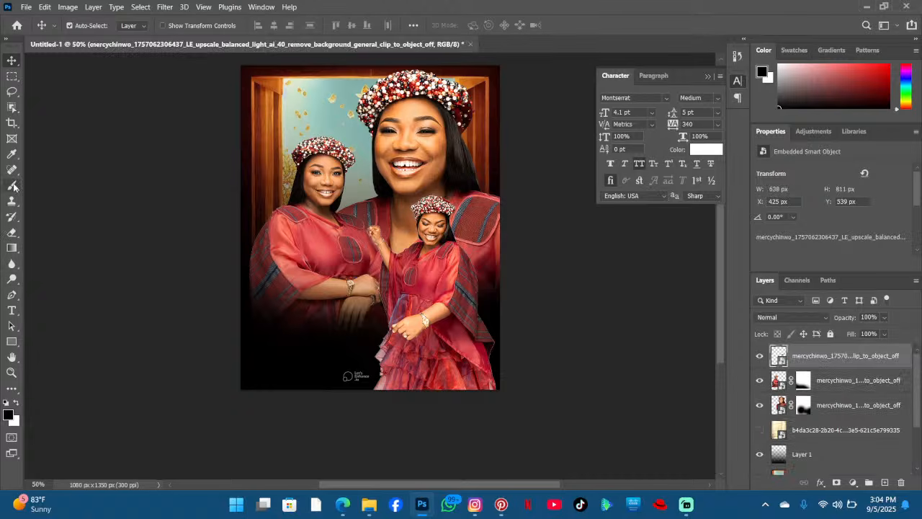
{"action": "left_click", "coordinate": [12, 186]}
{"action": "left_click", "coordinate": [11, 232]}
{"action": "left_click", "coordinate": [338, 364]}
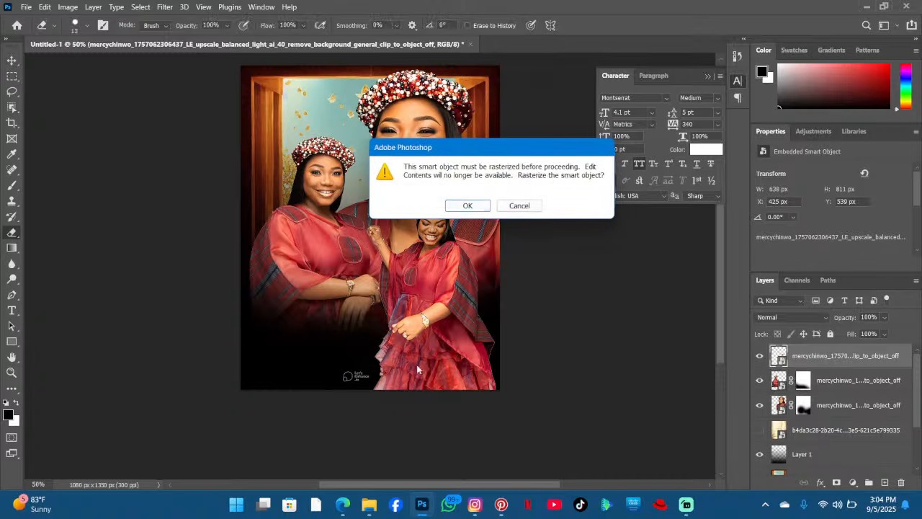
{"action": "left_click", "coordinate": [468, 206]}
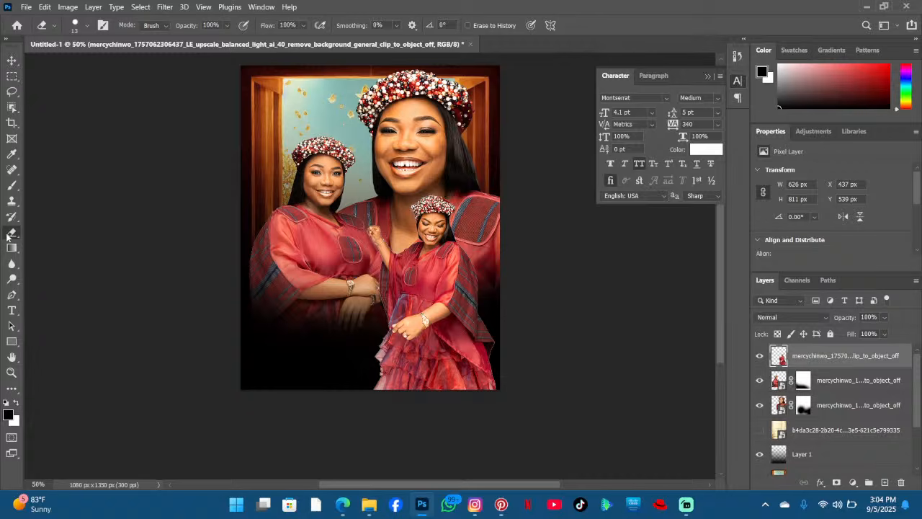
- Set the eraser size to 70 px and erase stray pixels along the child's lower left edge
{"action": "left_click", "coordinate": [87, 25]}
{"action": "left_click_drag", "start_coordinate": [86, 63], "coordinate": [92, 63]}
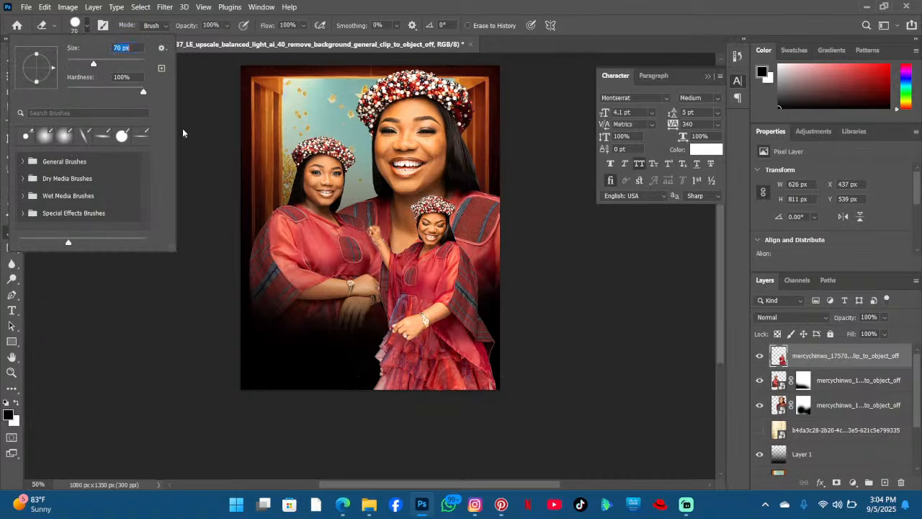
{"action": "mouse_move", "coordinate": [349, 369]}
{"action": "left_mouse_down"}
{"action": "mouse_move", "coordinate": [350, 377]}
{"action": "mouse_move", "coordinate": [362, 366]}
{"action": "left_mouse_up"}
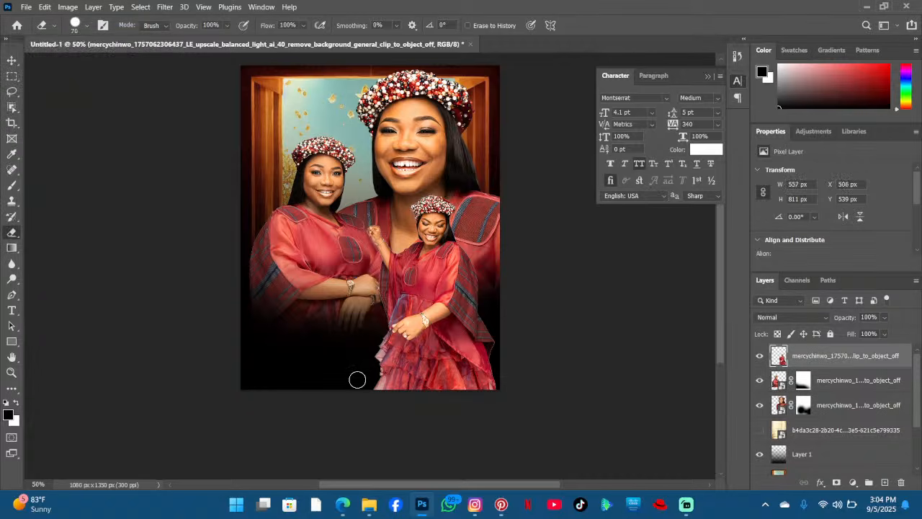
{"action": "scroll", "coordinate": [36, 65], "scroll_direction": "up", "scroll_amount": 1}
- Nudge the left woman, the child and the main portrait slightly with the Move tool
{"action": "left_click", "coordinate": [12, 59]}
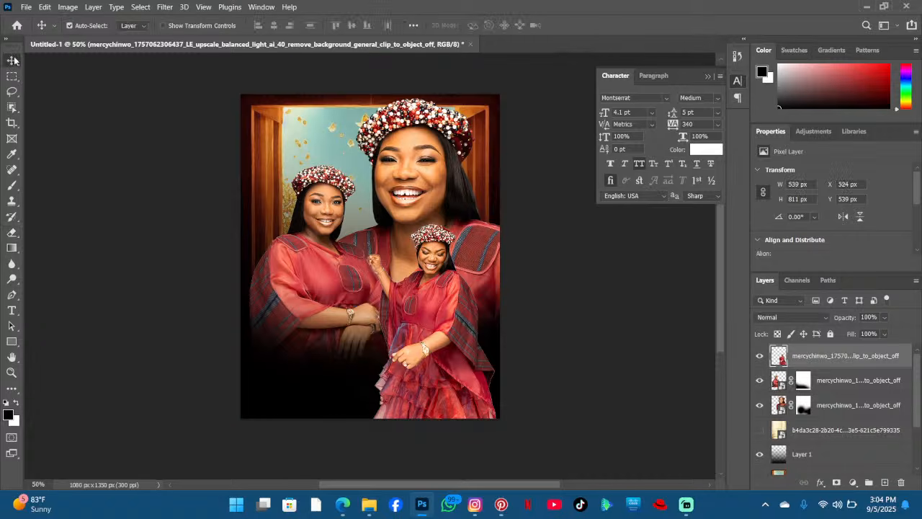
{"action": "left_click_drag", "start_coordinate": [334, 229], "coordinate": [340, 234]}
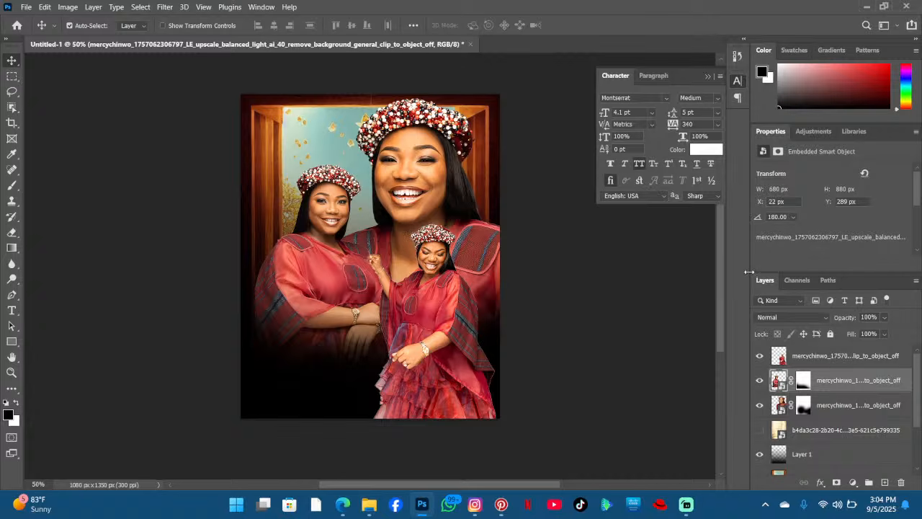
{"action": "left_click_drag", "start_coordinate": [461, 303], "coordinate": [450, 305]}
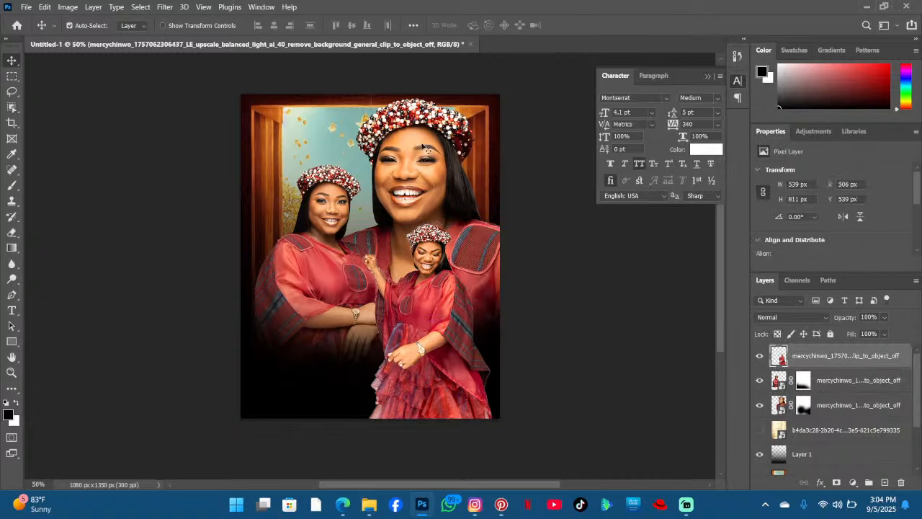
{"action": "left_click_drag", "start_coordinate": [418, 155], "coordinate": [415, 164]}
{"action": "scroll", "coordinate": [585, 191], "scroll_direction": "down", "scroll_amount": 1}
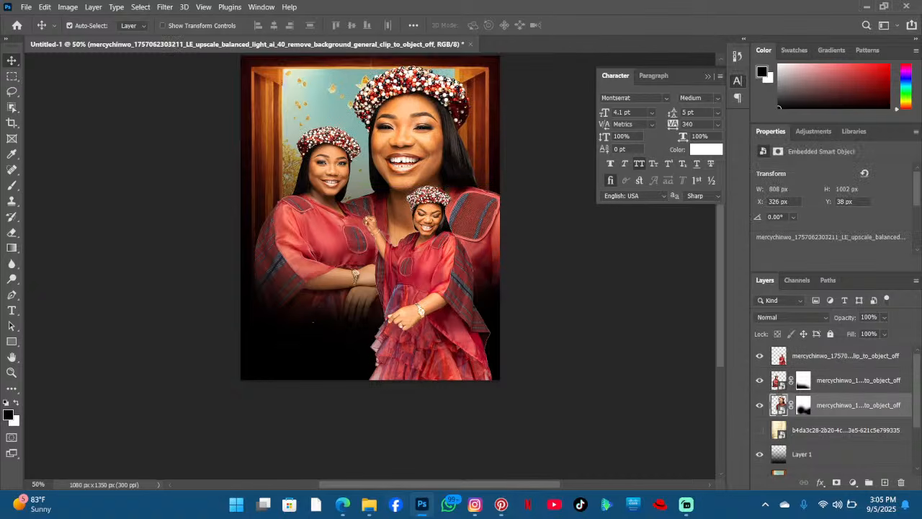
- Open the Downloads folder and place 'Church Flyer Background (1).jpeg' into the flyer document
{"action": "left_click", "coordinate": [395, 504]}
{"action": "left_click", "coordinate": [395, 504]}
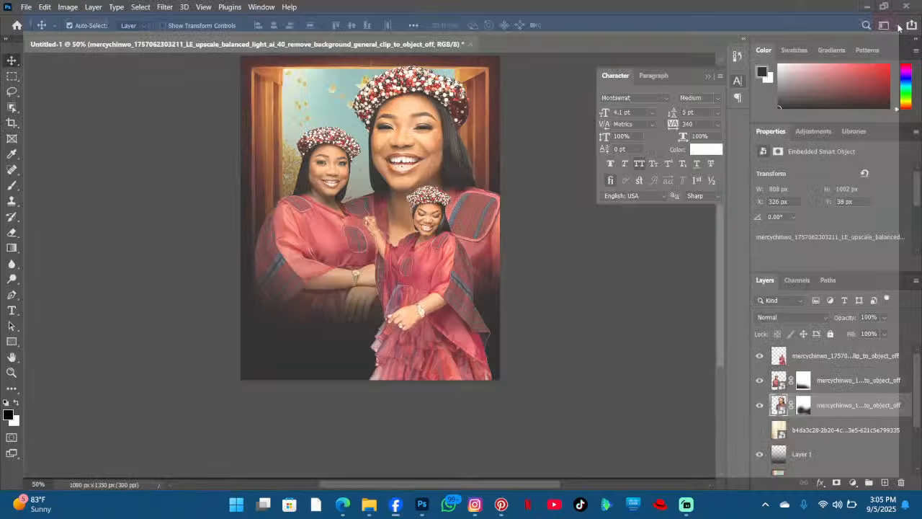
{"action": "left_click", "coordinate": [369, 504]}
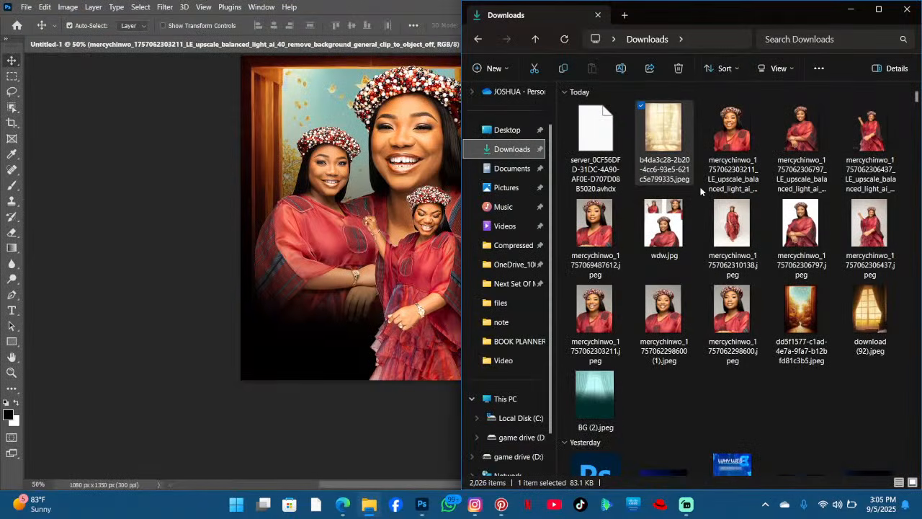
{"action": "scroll", "coordinate": [700, 191], "scroll_direction": "down", "scroll_amount": 5}
{"action": "scroll", "coordinate": [708, 189], "scroll_direction": "down", "scroll_amount": 5}
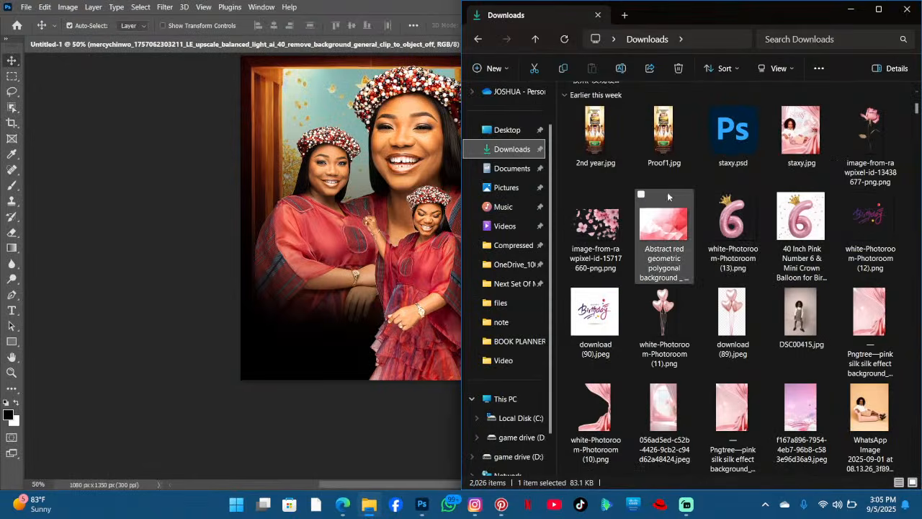
{"action": "scroll", "coordinate": [649, 198], "scroll_direction": "down", "scroll_amount": 5}
{"action": "scroll", "coordinate": [684, 201], "scroll_direction": "down", "scroll_amount": 3}
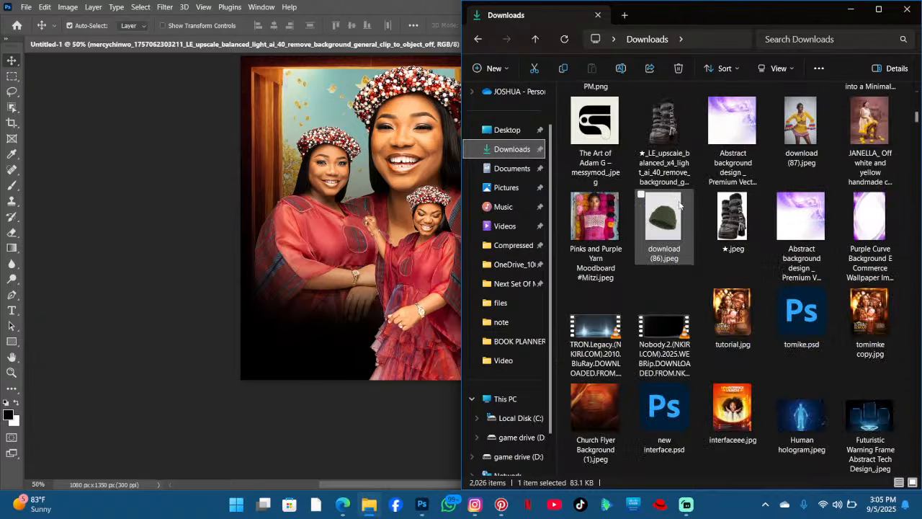
{"action": "scroll", "coordinate": [678, 207], "scroll_direction": "down", "scroll_amount": 3}
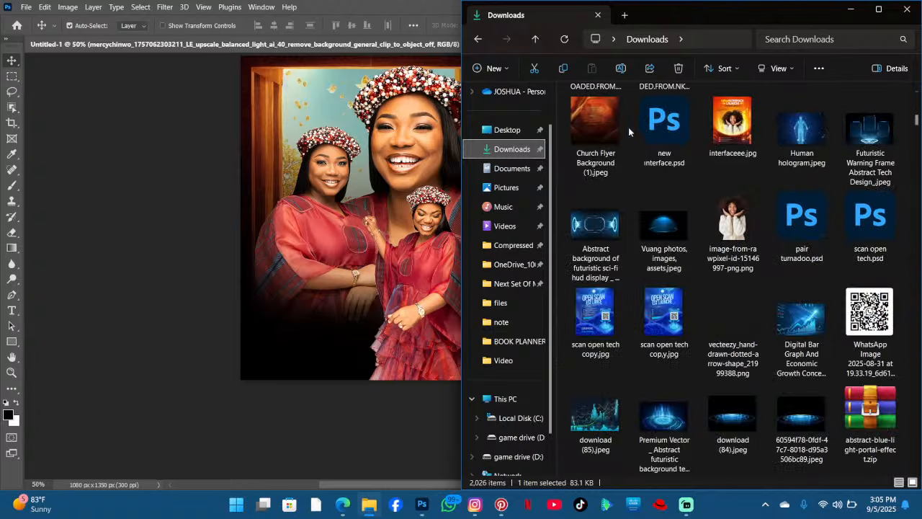
{"action": "left_click_drag", "start_coordinate": [613, 128], "coordinate": [411, 315]}
{"action": "left_click", "coordinate": [595, 26]}
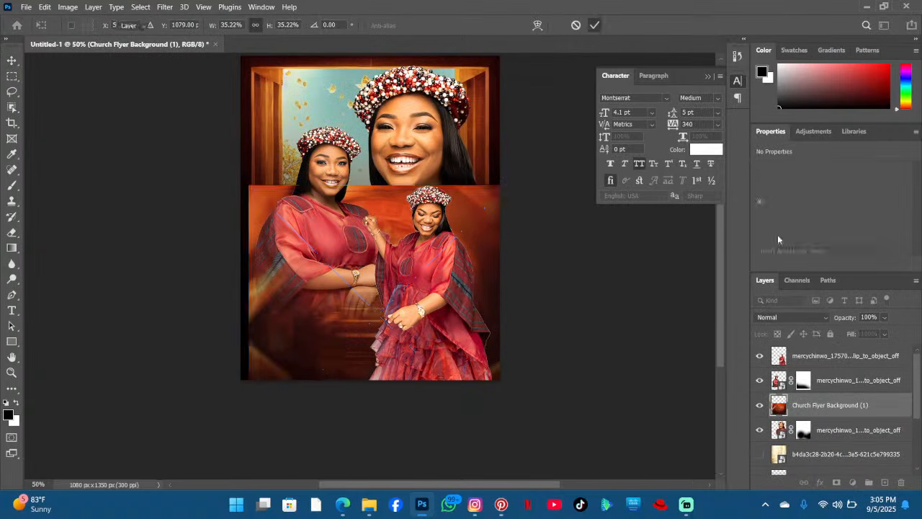
- Add a layer mask to the church background and paint out its upper part with a large black brush
{"action": "left_click", "coordinate": [838, 483]}
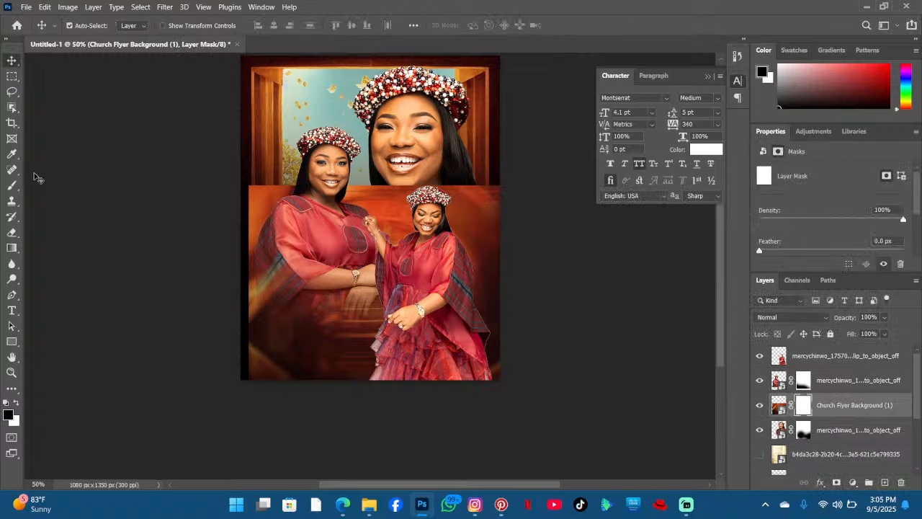
{"action": "left_click", "coordinate": [11, 184]}
{"action": "mouse_move", "coordinate": [358, 207]}
{"action": "left_mouse_down"}
{"action": "mouse_move", "coordinate": [475, 224]}
{"action": "mouse_move", "coordinate": [464, 227]}
{"action": "mouse_move", "coordinate": [494, 254]}
{"action": "mouse_move", "coordinate": [503, 285]}
{"action": "mouse_move", "coordinate": [291, 284]}
{"action": "mouse_move", "coordinate": [236, 293]}
{"action": "left_mouse_up"}
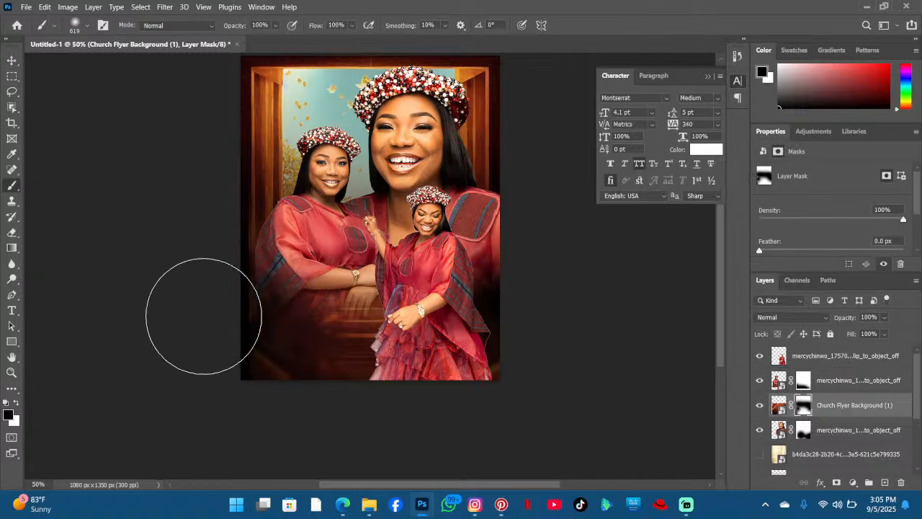
- Reposition the church background image within the lower part of the canvas
{"action": "left_click", "coordinate": [11, 60]}
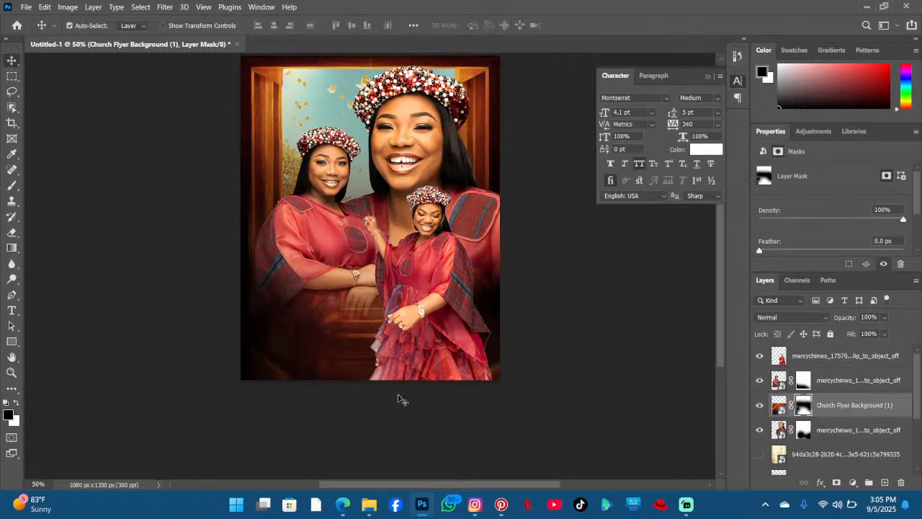
{"action": "left_click_drag", "start_coordinate": [340, 360], "coordinate": [362, 398]}
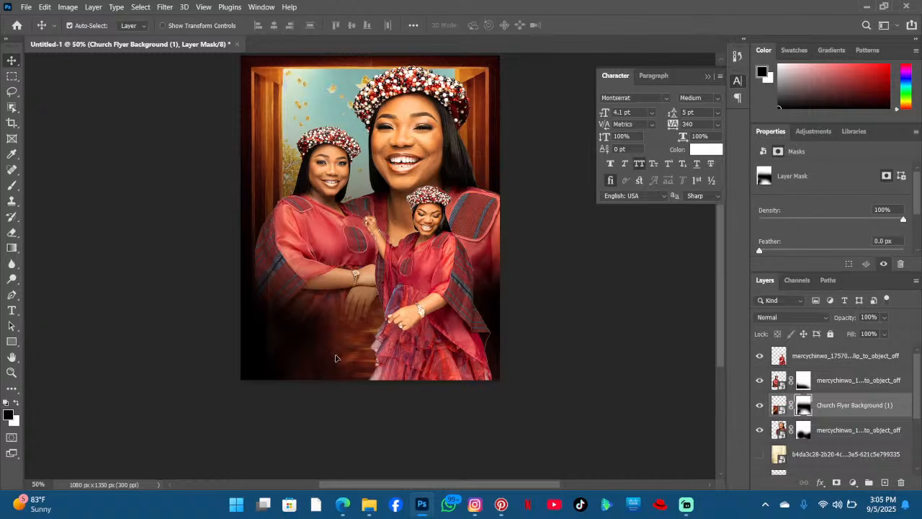
{"action": "left_click_drag", "start_coordinate": [335, 358], "coordinate": [302, 292]}
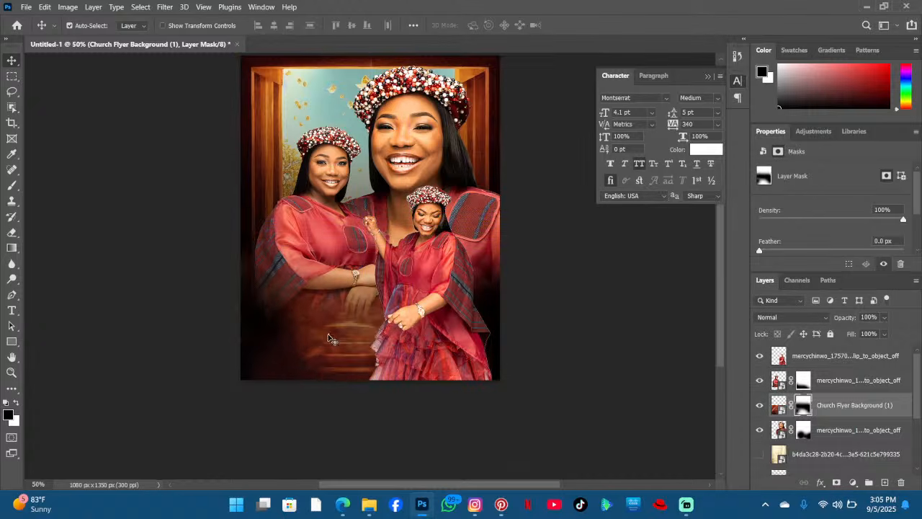
{"action": "left_click_drag", "start_coordinate": [328, 339], "coordinate": [344, 317]}
{"action": "left_click", "coordinate": [172, 9]}
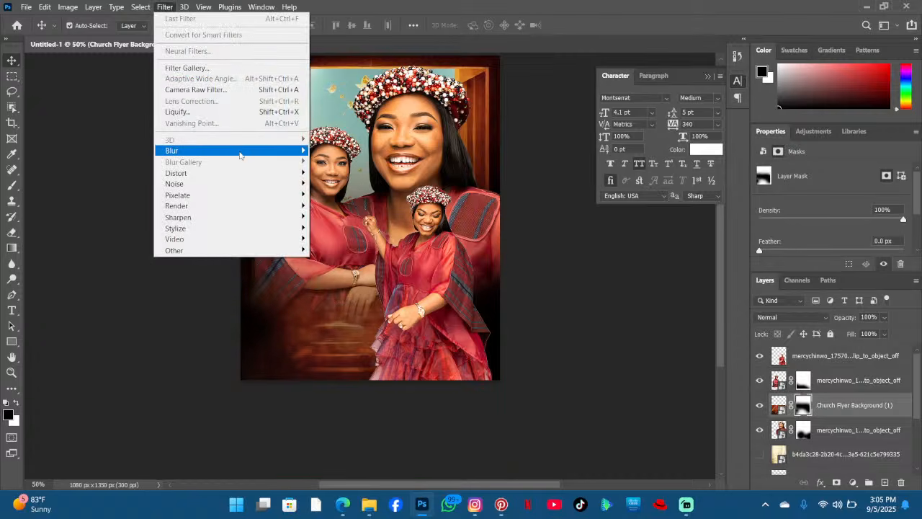
{"action": "mouse_move", "coordinate": [239, 154]}
{"action": "left_click", "coordinate": [479, 360]}
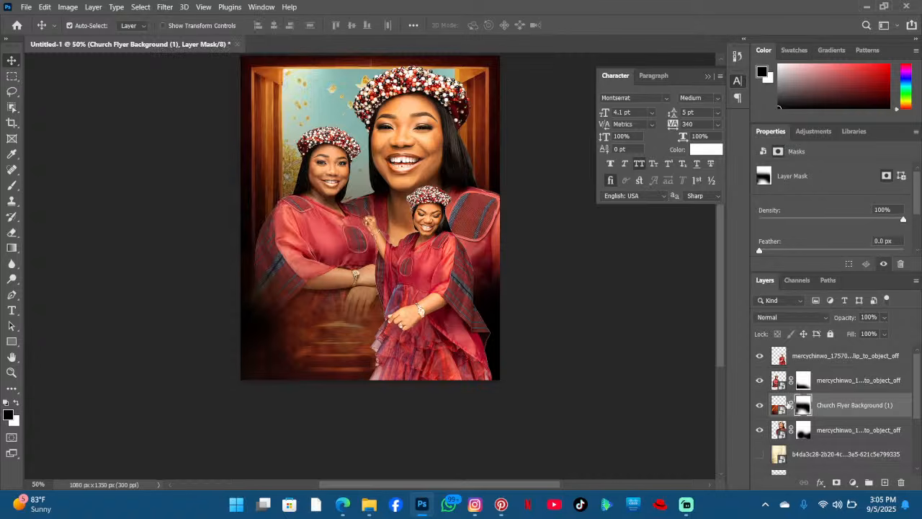
- Apply a Gaussian Blur with a 10.0 pixel radius to the church background image
{"action": "left_click", "coordinate": [778, 406]}
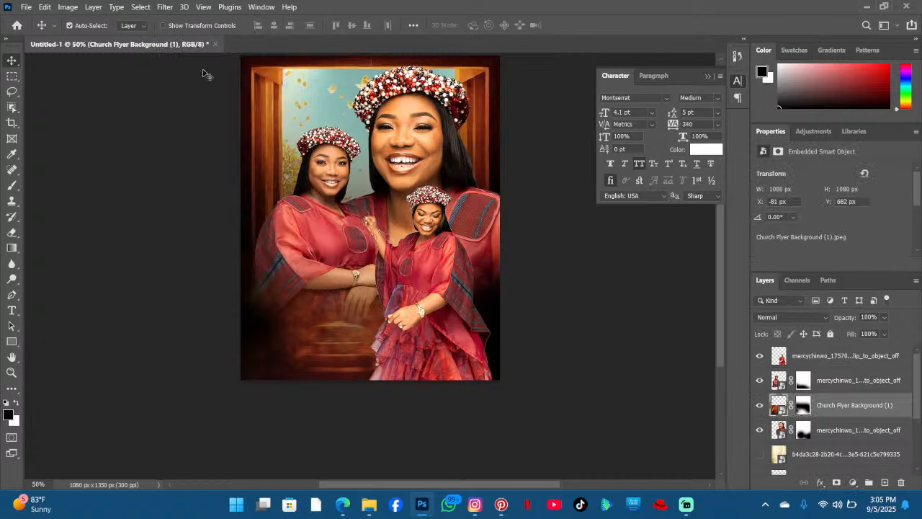
{"action": "left_click", "coordinate": [165, 6]}
{"action": "mouse_move", "coordinate": [229, 155]}
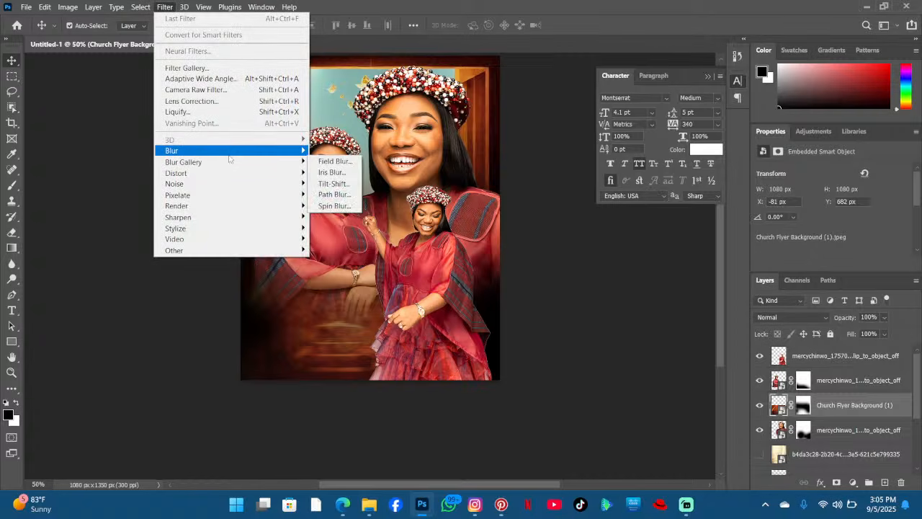
{"action": "left_click", "coordinate": [331, 194]}
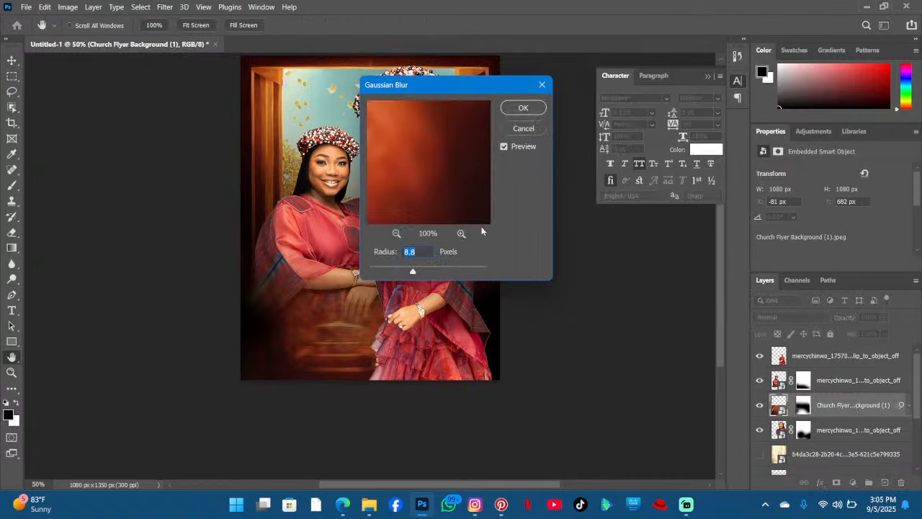
{"action": "left_click_drag", "start_coordinate": [431, 269], "coordinate": [416, 274]}
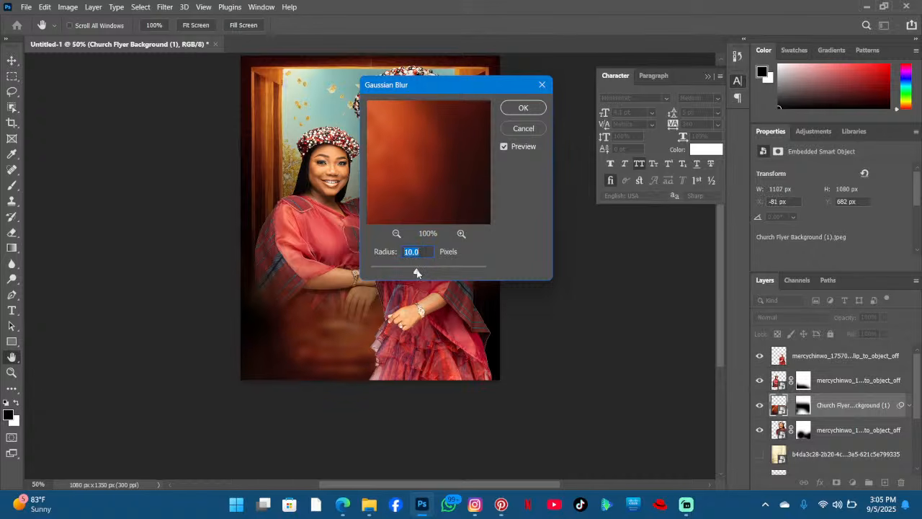
{"action": "left_click", "coordinate": [510, 106]}
{"action": "scroll", "coordinate": [352, 160], "scroll_direction": "up", "scroll_amount": 1}
{"action": "scroll", "coordinate": [345, 162], "scroll_direction": "down", "scroll_amount": 1}
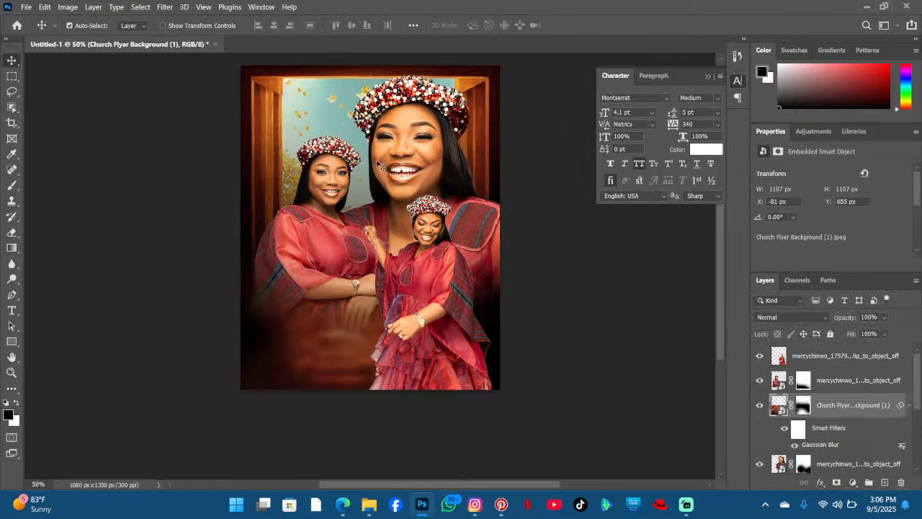
- Reposition the left woman and the main portrait slightly downward
{"action": "mouse_move", "coordinate": [345, 181]}
{"action": "left_mouse_down"}
{"action": "mouse_move", "coordinate": [354, 180]}
{"action": "mouse_move", "coordinate": [351, 172]}
{"action": "left_mouse_up"}
{"action": "left_click", "coordinate": [435, 236]}
{"action": "left_click_drag", "start_coordinate": [417, 144], "coordinate": [418, 162]}
{"action": "scroll", "coordinate": [421, 141], "scroll_direction": "down", "scroll_amount": 2}
{"action": "key", "text": "Up"}
{"action": "key", "text": "Up"}
{"action": "key", "text": "Up"}
{"action": "key", "text": "Up"}
{"action": "key", "text": "Up"}
{"action": "key", "text": "Up"}
{"action": "key", "text": "Up"}
{"action": "key", "text": "Up"}
{"action": "scroll", "coordinate": [416, 132], "scroll_direction": "up", "scroll_amount": 1}
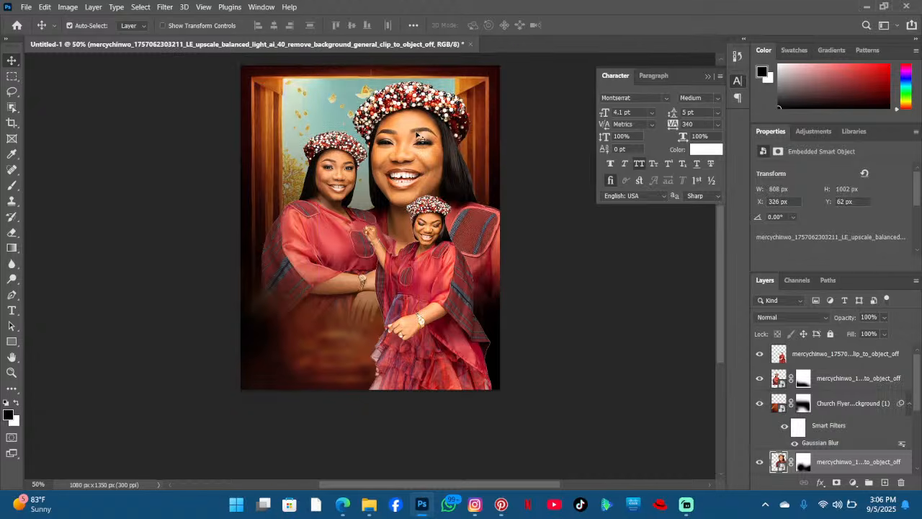
- Nudge the main portrait, the left woman and the child slightly leftward
{"action": "left_click_drag", "start_coordinate": [418, 149], "coordinate": [413, 148]}
{"action": "scroll", "coordinate": [405, 154], "scroll_direction": "up", "scroll_amount": 1}
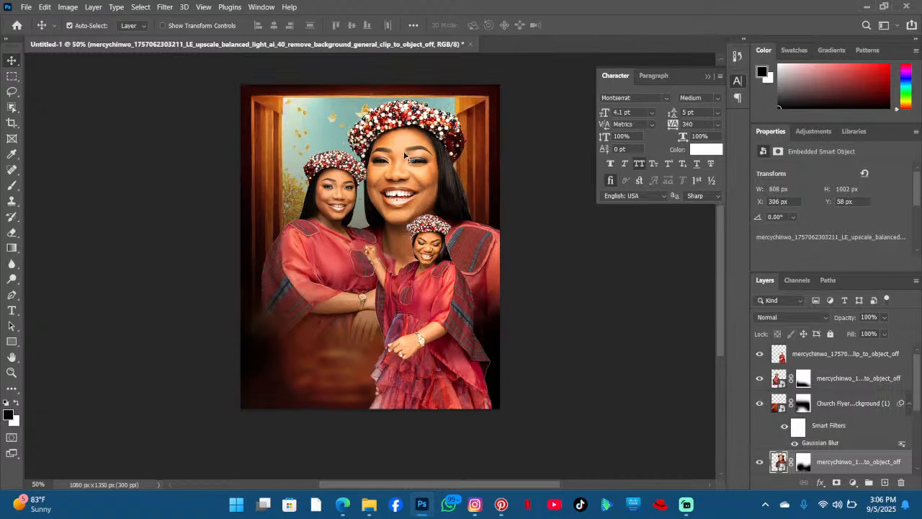
{"action": "left_click_drag", "start_coordinate": [336, 191], "coordinate": [330, 189]}
{"action": "left_click_drag", "start_coordinate": [419, 184], "coordinate": [411, 184]}
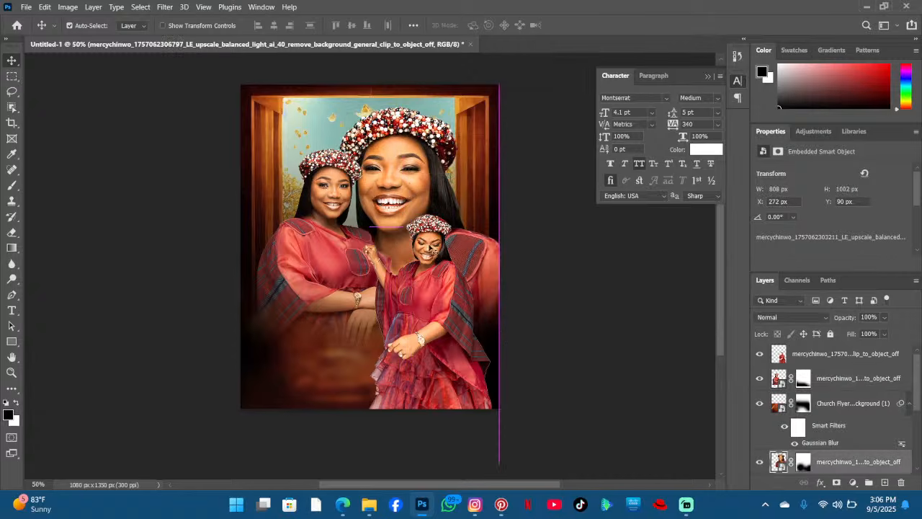
{"action": "left_click_drag", "start_coordinate": [429, 252], "coordinate": [430, 251]}
{"action": "scroll", "coordinate": [428, 252], "scroll_direction": "down", "scroll_amount": 1}
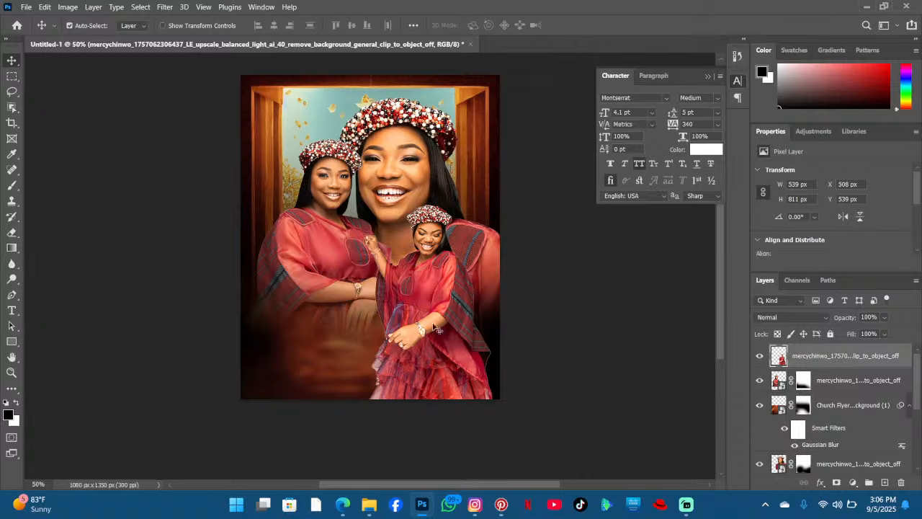
- Select the door-path background layer and duplicate it
{"action": "scroll", "coordinate": [223, 234], "scroll_direction": "up", "scroll_amount": 2}
{"action": "left_click", "coordinate": [285, 180]}
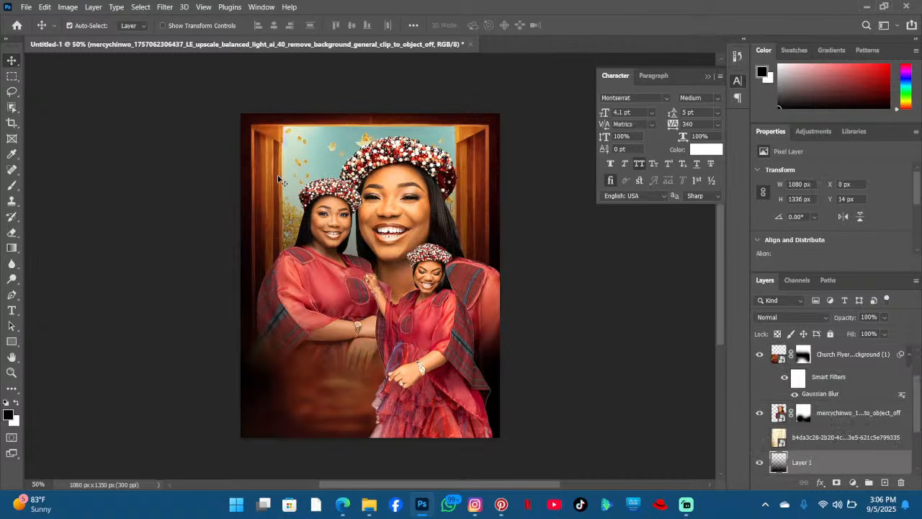
{"action": "left_click", "coordinate": [347, 137]}
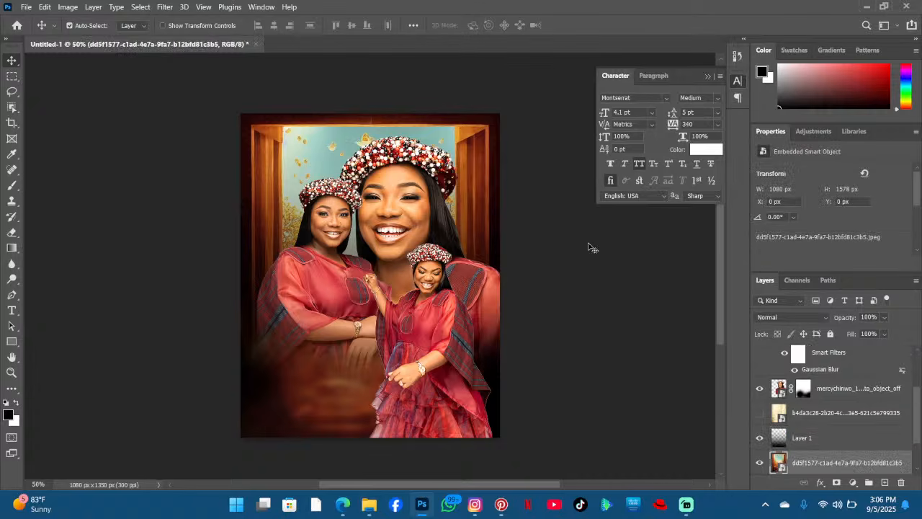
{"action": "key", "text": "ctrl+j"}
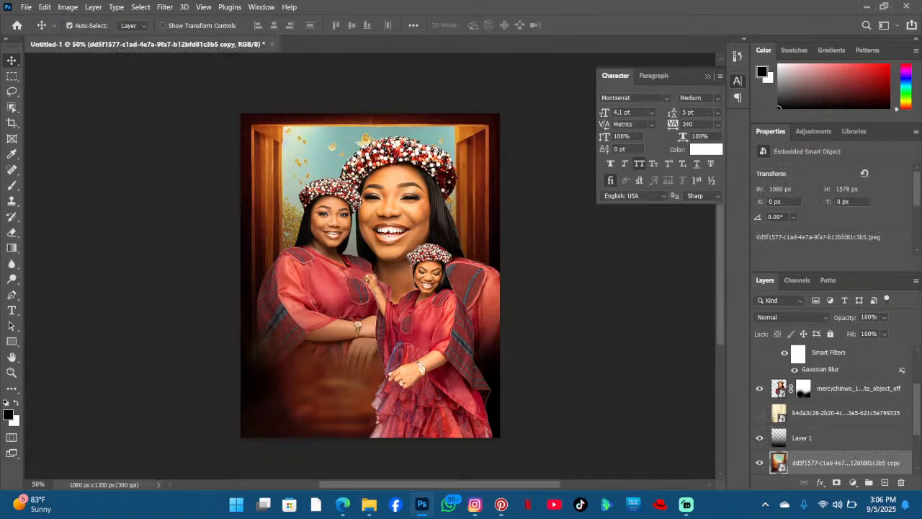
- Move the duplicated door-path background layer to the top of the layer stack
{"action": "scroll", "coordinate": [370, 274], "scroll_direction": "down", "scroll_amount": 2}
{"action": "scroll", "coordinate": [543, 295], "scroll_direction": "up", "scroll_amount": 3}
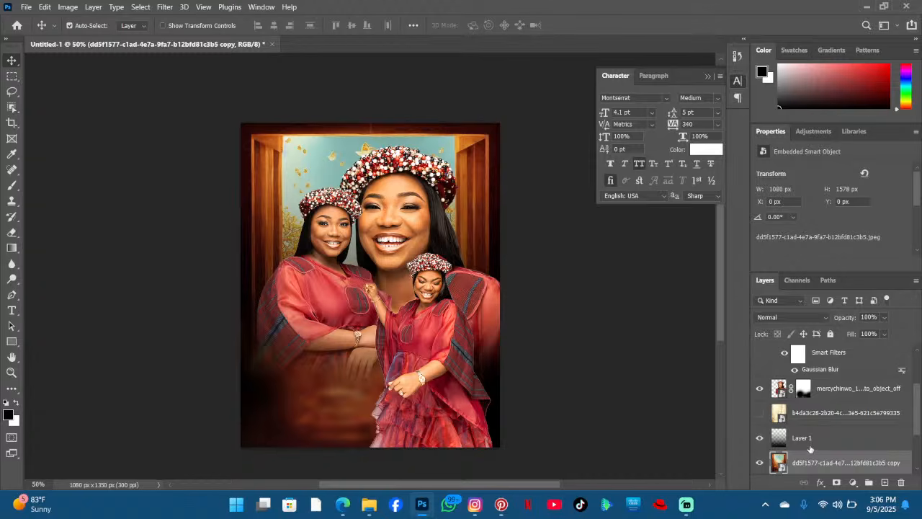
{"action": "scroll", "coordinate": [818, 459], "scroll_direction": "down", "scroll_amount": 3}
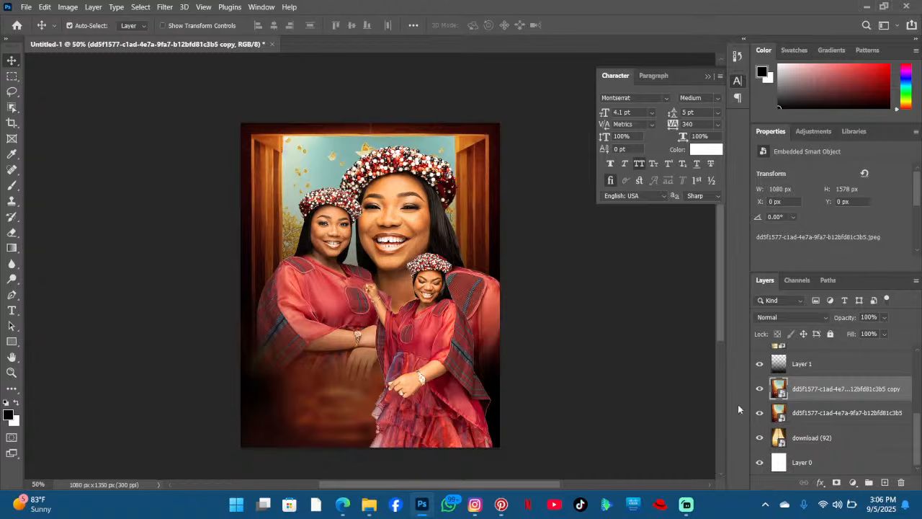
{"action": "left_click_drag", "start_coordinate": [777, 389], "coordinate": [813, 346]}
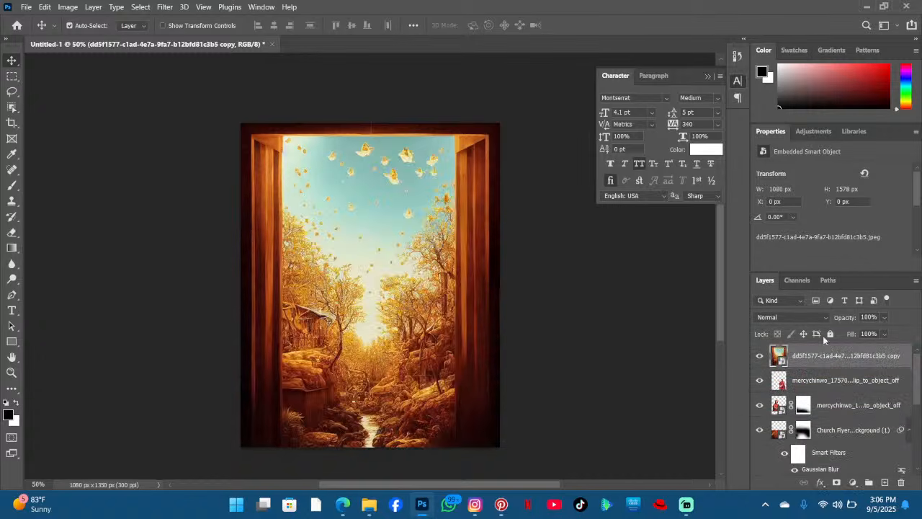
- Apply a Gaussian Blur with a 47.0 pixel radius to the duplicated door-path layer
{"action": "left_click", "coordinate": [165, 6]}
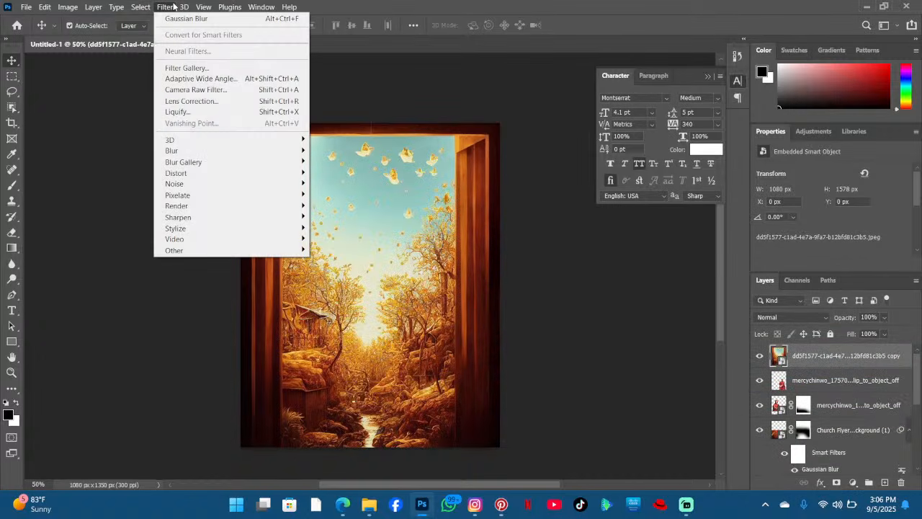
{"action": "left_click", "coordinate": [173, 7]}
{"action": "left_click", "coordinate": [204, 7]}
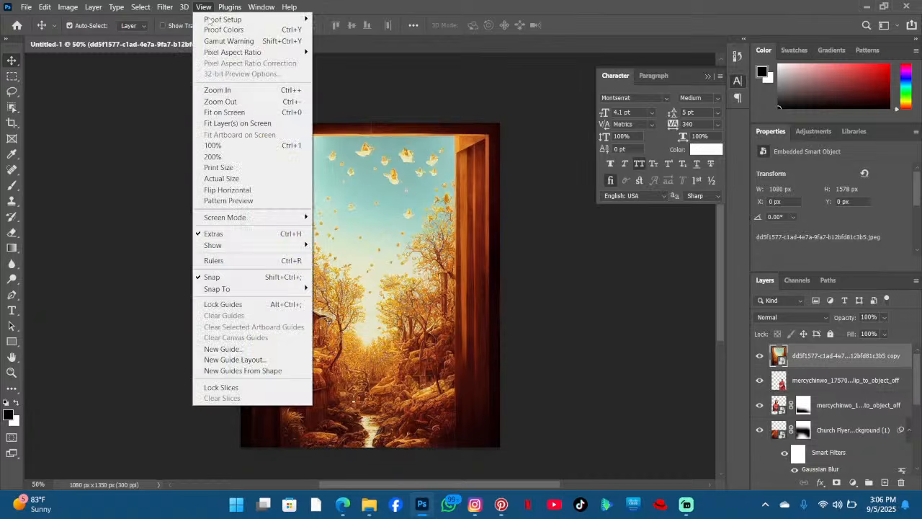
{"action": "mouse_move", "coordinate": [168, 9]}
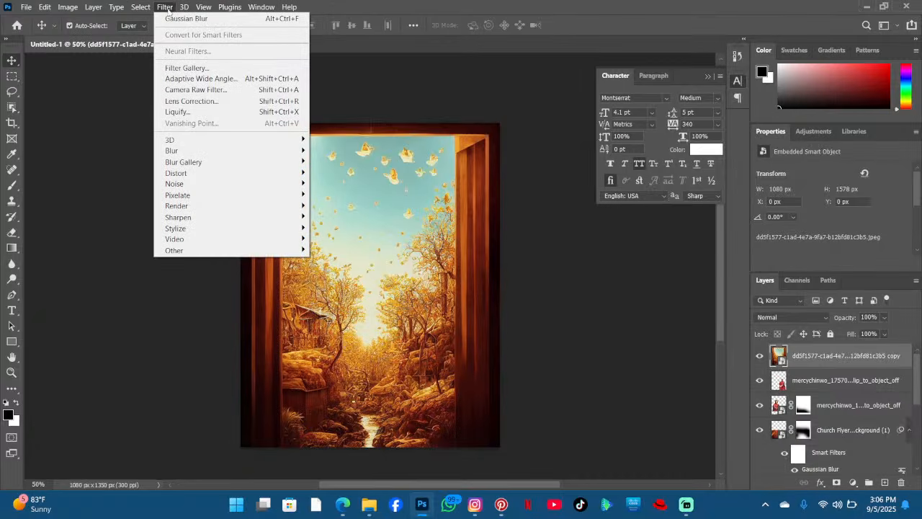
{"action": "left_click", "coordinate": [209, 18]}
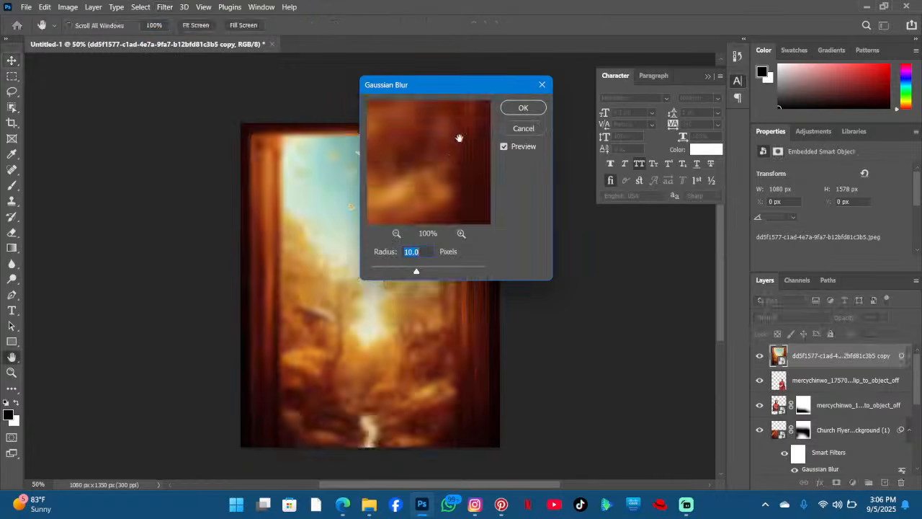
{"action": "left_click_drag", "start_coordinate": [450, 81], "coordinate": [489, 85]}
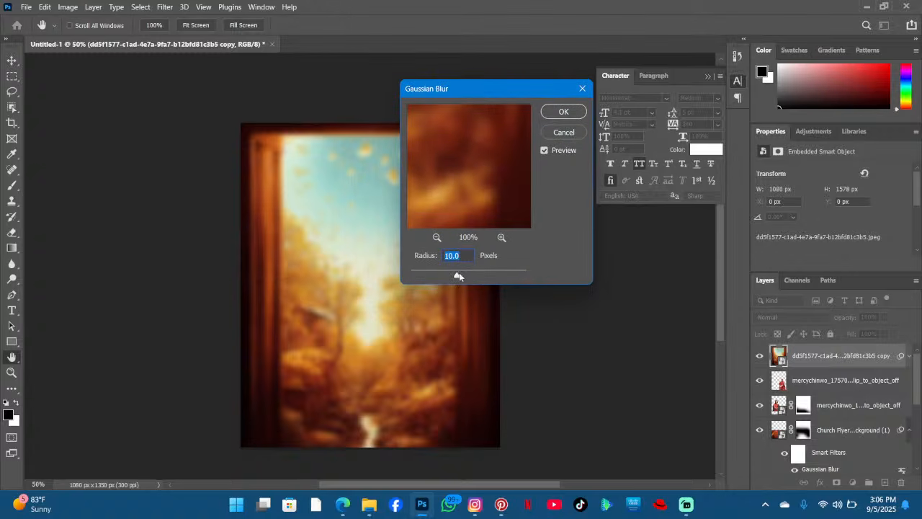
{"action": "left_click_drag", "start_coordinate": [458, 272], "coordinate": [476, 271]}
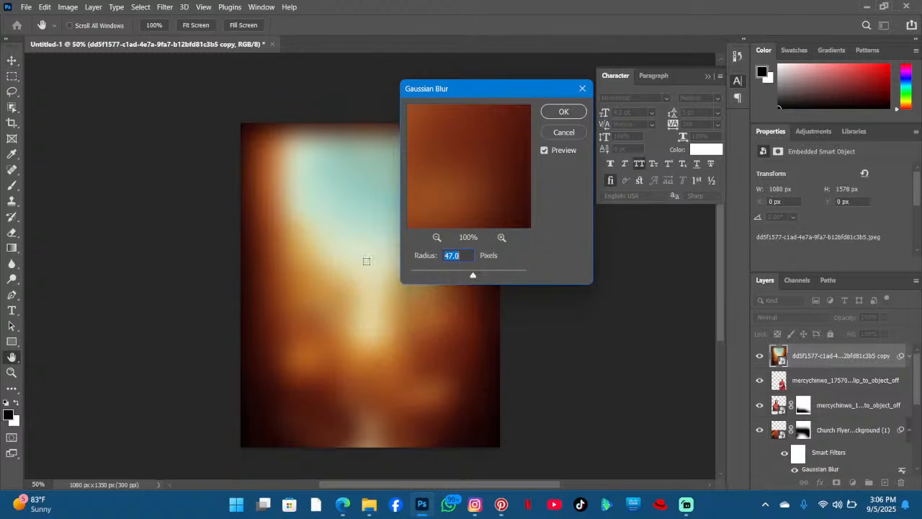
{"action": "left_click_drag", "start_coordinate": [409, 89], "coordinate": [502, 132]}
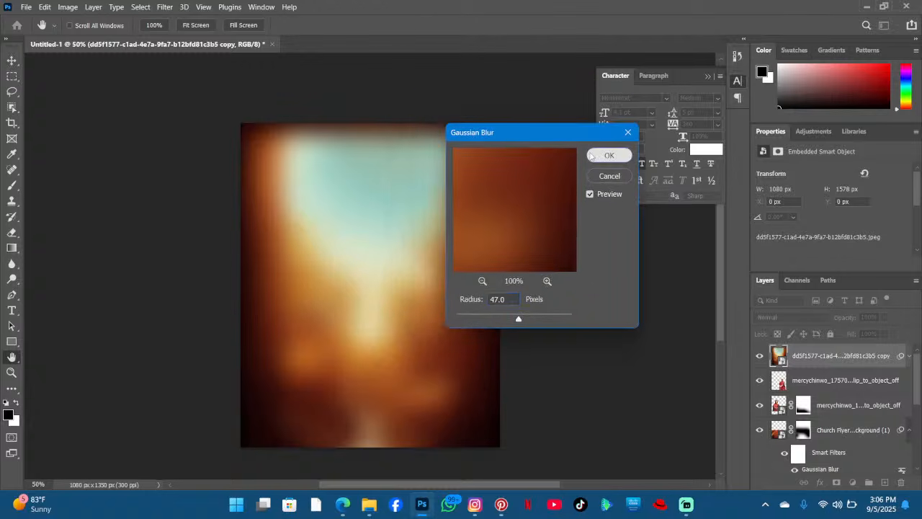
{"action": "left_click", "coordinate": [591, 155]}
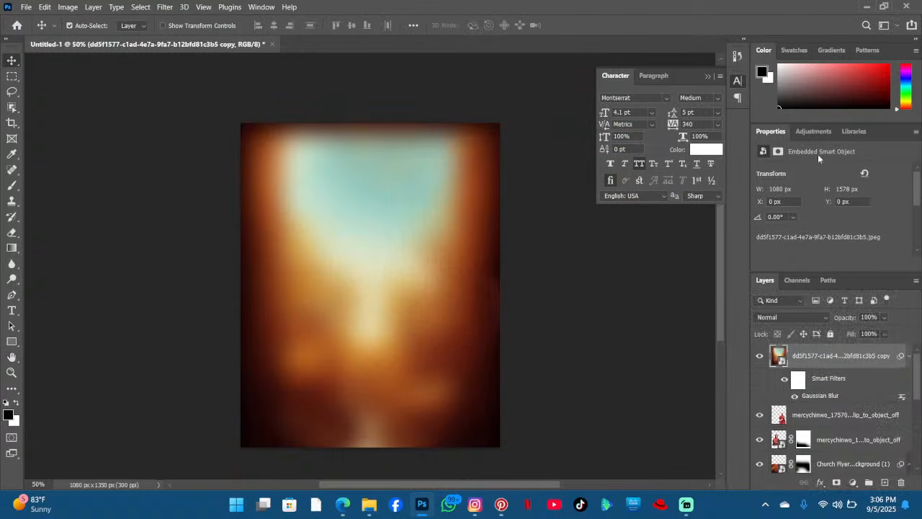
- Set the blurred door-path copy's blend mode to Color Dodge and its fill to 45%
{"action": "left_click", "coordinate": [783, 317]}
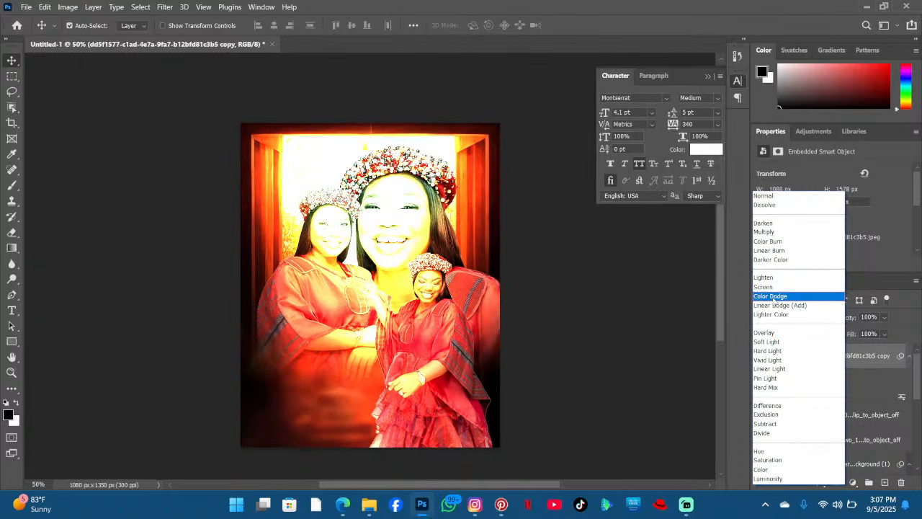
{"action": "left_click", "coordinate": [773, 296]}
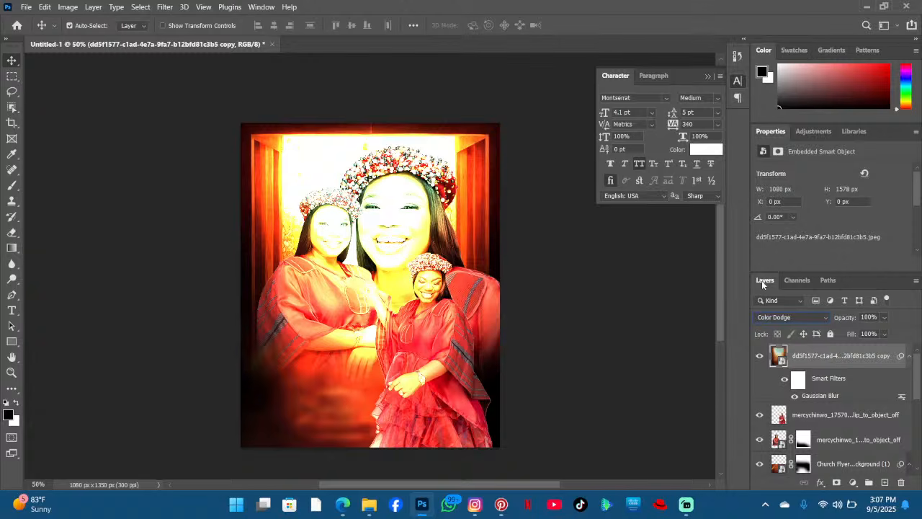
{"action": "left_click", "coordinate": [885, 334]}
{"action": "left_click_drag", "start_coordinate": [880, 350], "coordinate": [866, 351]}
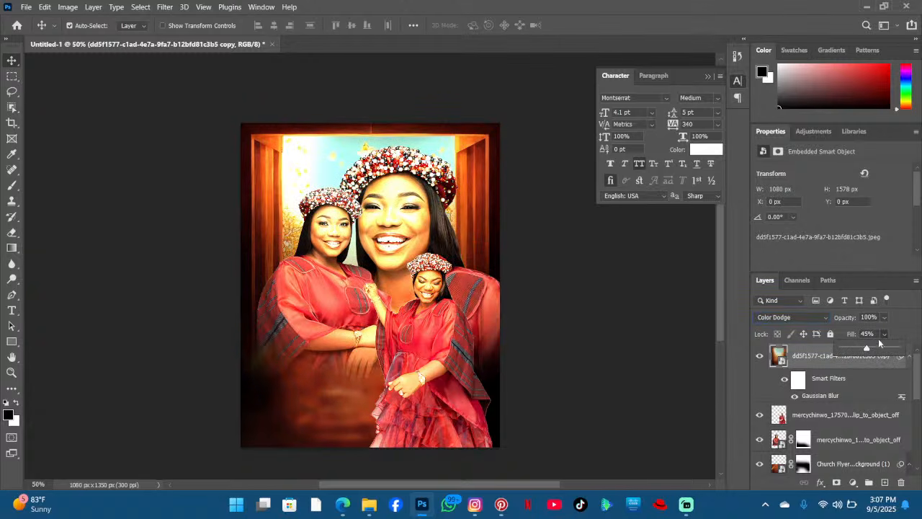
- Lower the blurred door-path copy's opacity to 27%
{"action": "left_click", "coordinate": [885, 316]}
{"action": "left_click_drag", "start_coordinate": [882, 330], "coordinate": [858, 332]}
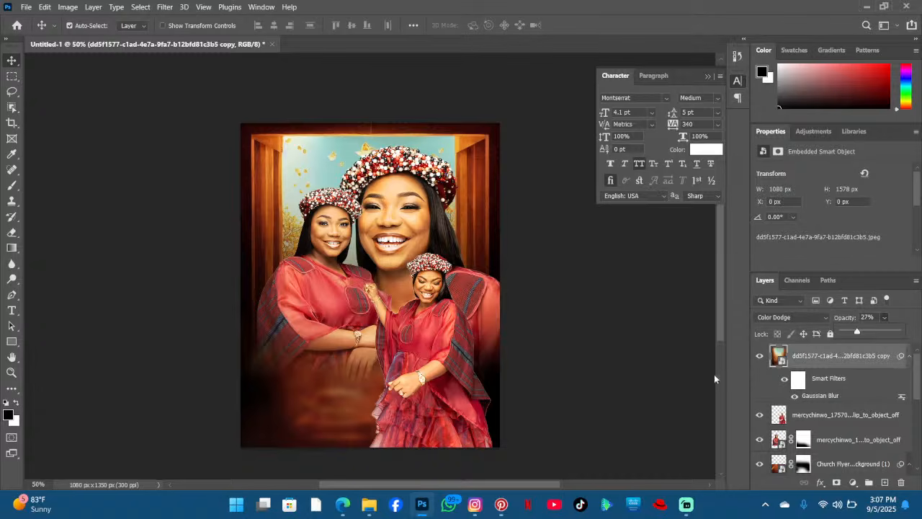
{"action": "scroll", "coordinate": [721, 321], "scroll_direction": "down", "scroll_amount": 1}
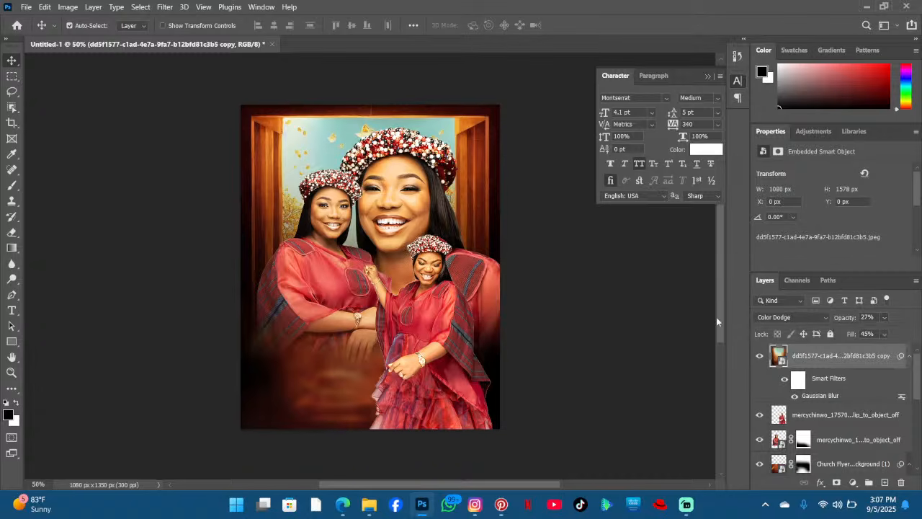
{"action": "scroll", "coordinate": [677, 314], "scroll_direction": "up", "scroll_amount": 4}
{"action": "scroll", "coordinate": [318, 314], "scroll_direction": "down", "scroll_amount": 3}
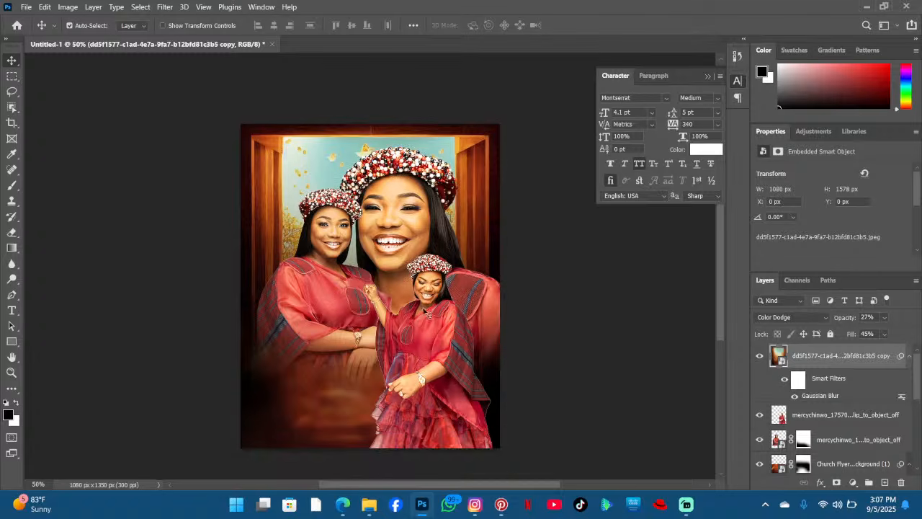
- Add a text layer beside the left woman's arm, with size 31 pt and tracking -80
{"action": "left_click", "coordinate": [11, 311]}
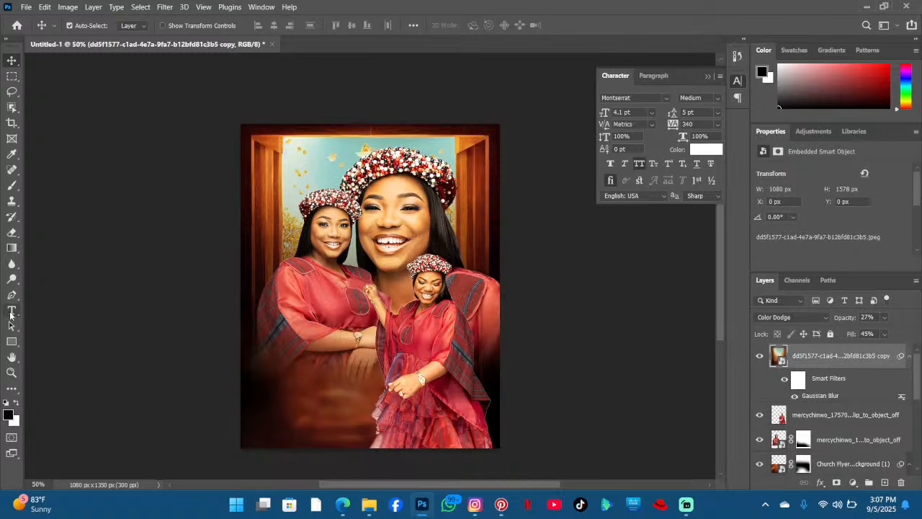
{"action": "left_click", "coordinate": [259, 342]}
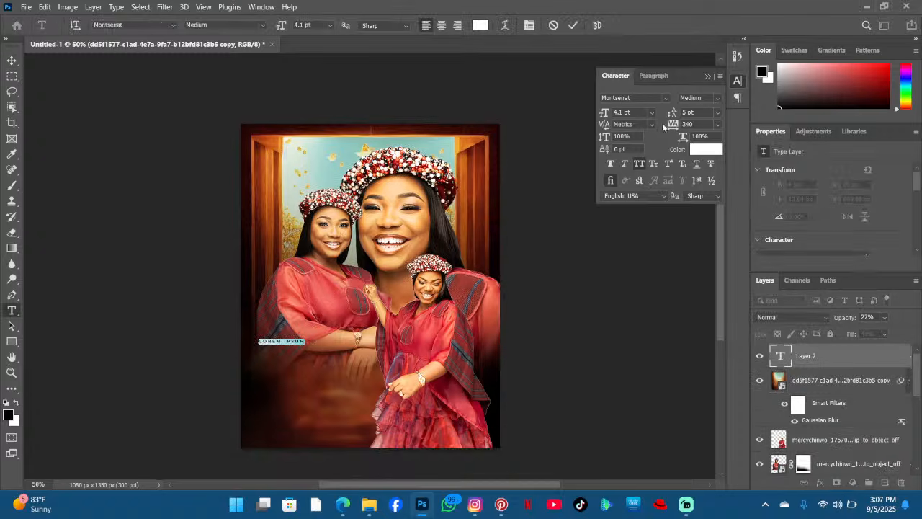
{"action": "left_click_drag", "start_coordinate": [675, 125], "coordinate": [665, 125]}
{"action": "left_click_drag", "start_coordinate": [281, 26], "coordinate": [297, 25]}
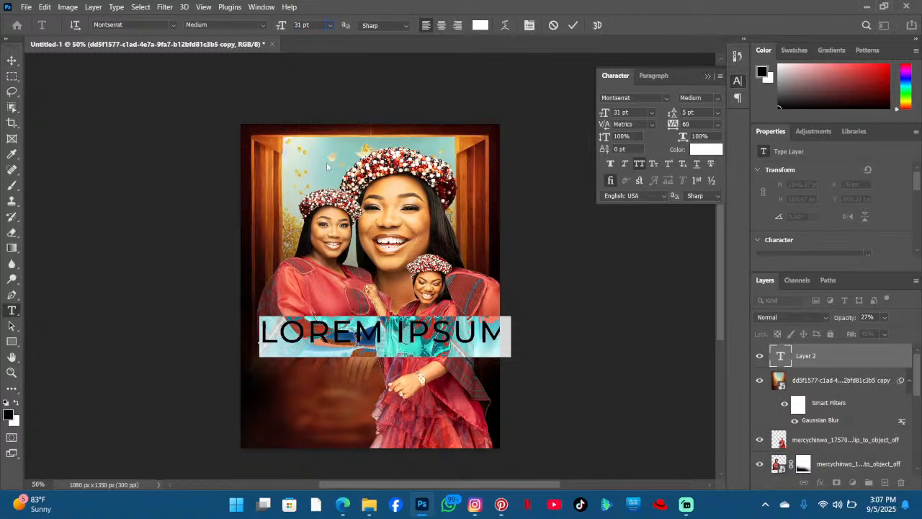
{"action": "left_click_drag", "start_coordinate": [671, 126], "coordinate": [666, 127]}
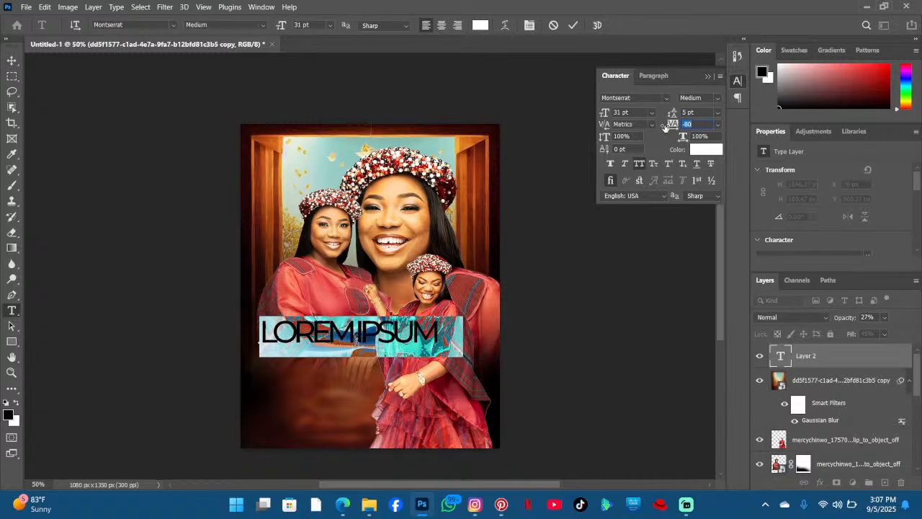
- Change the text's font to Amsterdam and its size to 16 pt
{"action": "left_click", "coordinate": [173, 26]}
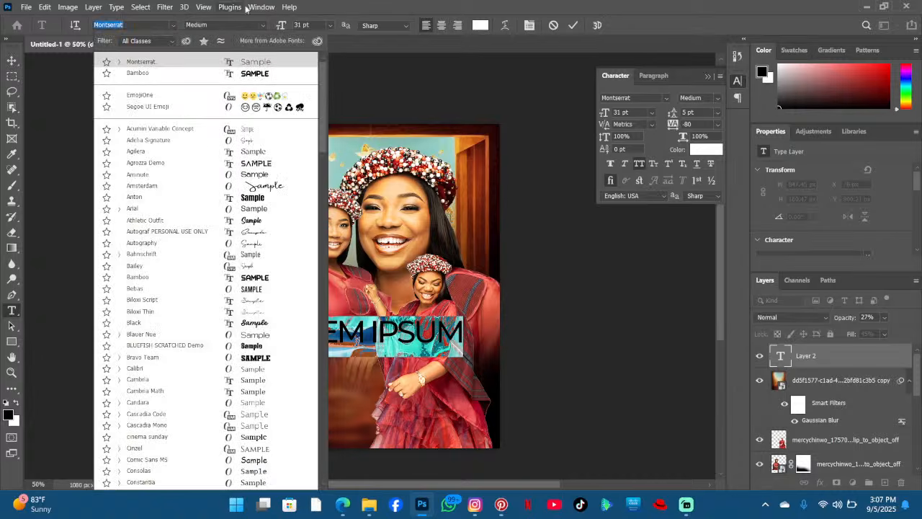
{"action": "left_click", "coordinate": [289, 186]}
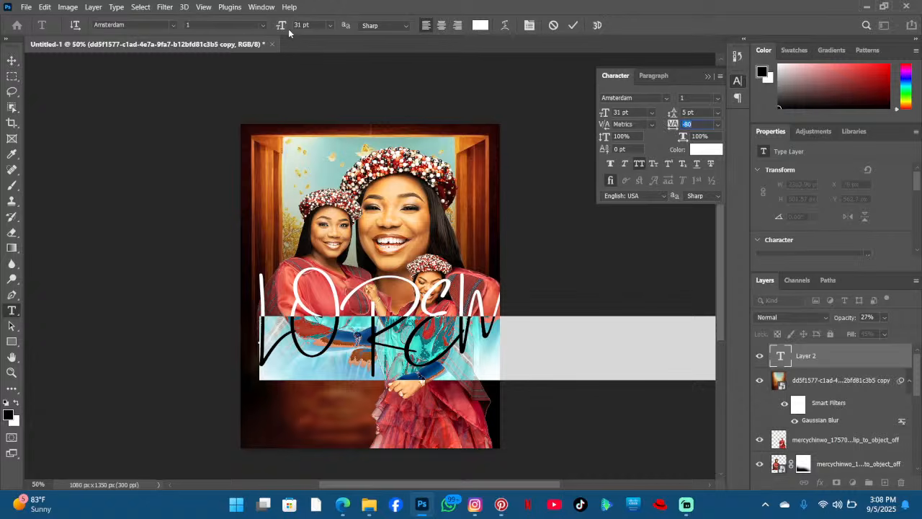
{"action": "left_click_drag", "start_coordinate": [281, 26], "coordinate": [278, 26]}
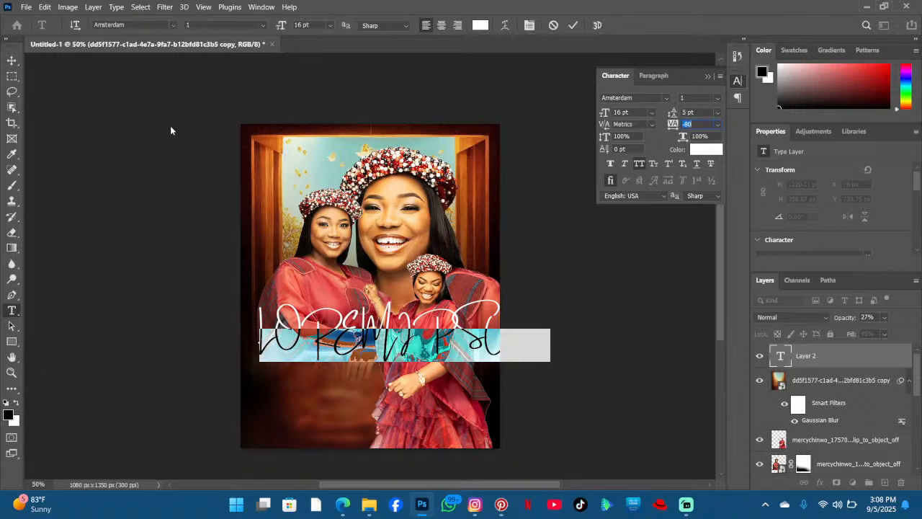
{"action": "left_click", "coordinate": [639, 165]}
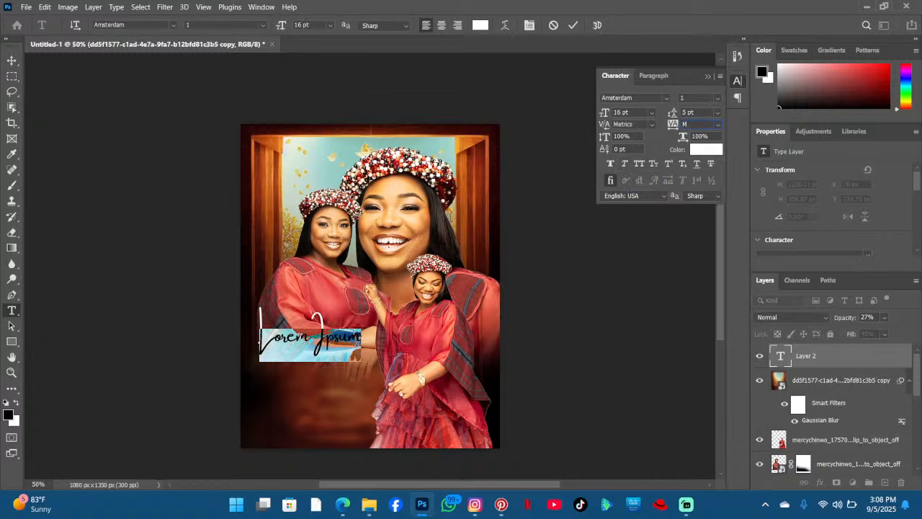
- Replace the placeholder text with the word Mercy
{"action": "key", "text": "Return"}
{"action": "key", "text": "Return"}
{"action": "left_click", "coordinate": [312, 349]}
{"action": "key", "text": "ctrl+a"}
{"action": "type", "text": "Mer"}
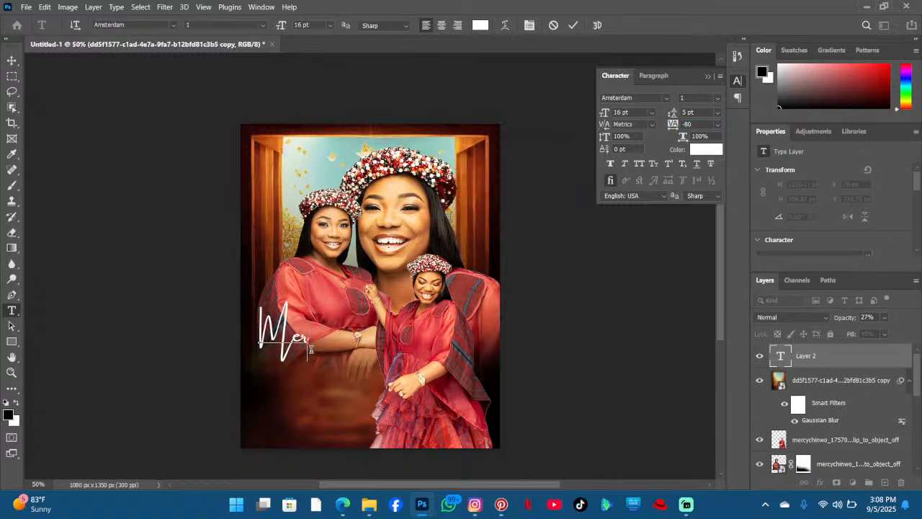
{"action": "type", "text": "cy"}
{"action": "key", "text": "ctrl"}
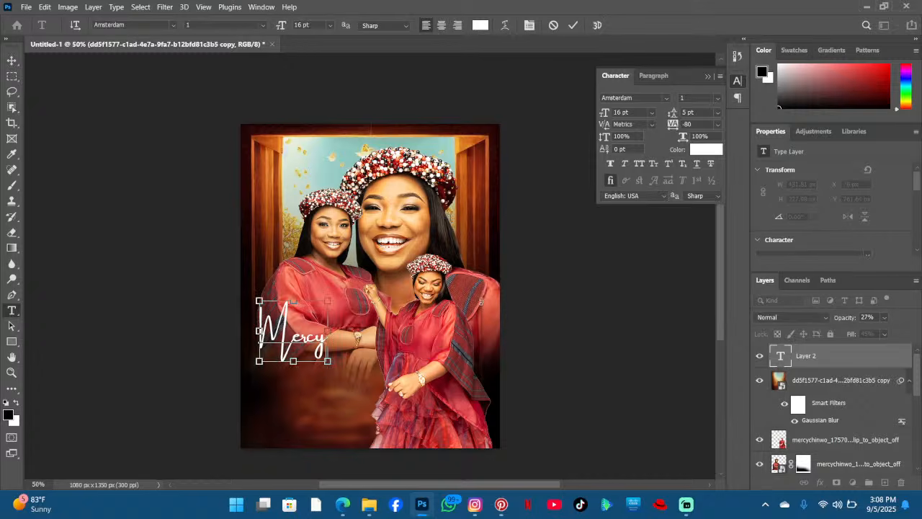
- Resize the Mercy text to 27 pt and move it lower over the women's dresses
{"action": "key", "text": "ctrl+a"}
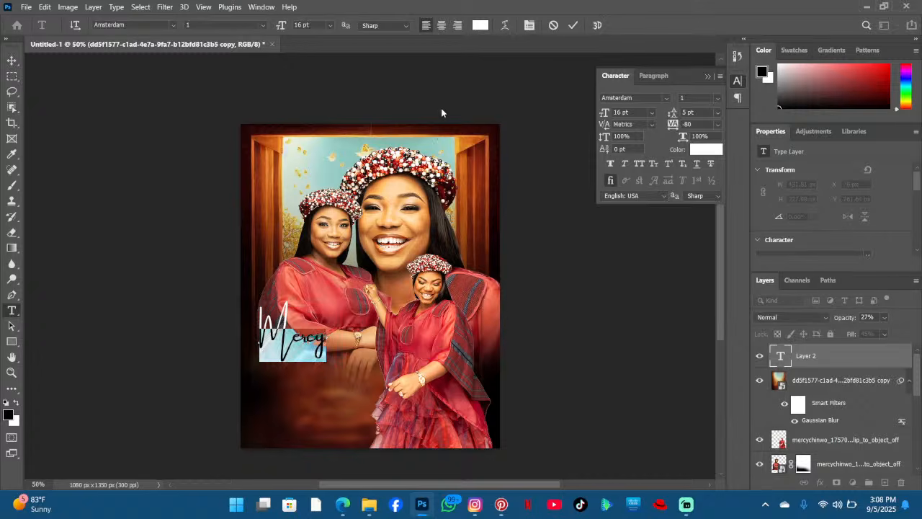
{"action": "left_click_drag", "start_coordinate": [286, 31], "coordinate": [299, 27]}
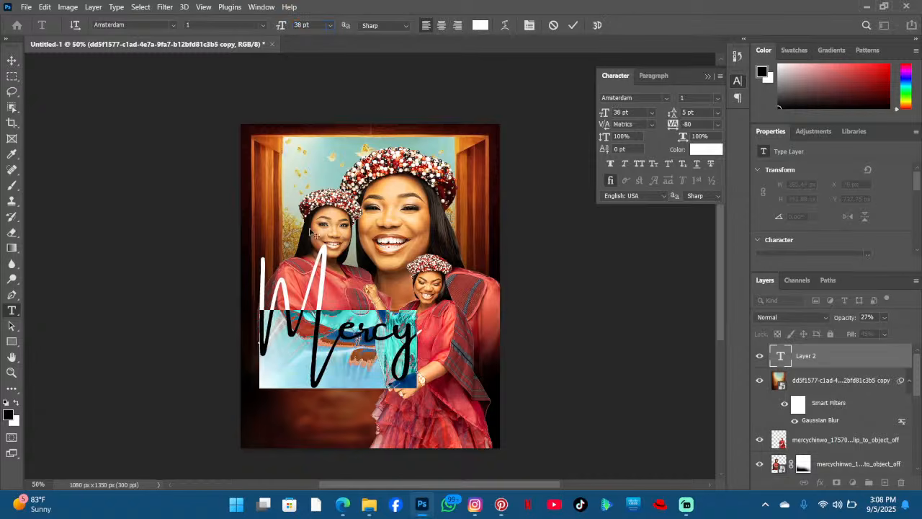
{"action": "left_click", "coordinate": [309, 317]}
{"action": "left_click_drag", "start_coordinate": [416, 333], "coordinate": [250, 315]}
{"action": "left_click_drag", "start_coordinate": [282, 31], "coordinate": [276, 27]}
{"action": "left_click", "coordinate": [304, 302]}
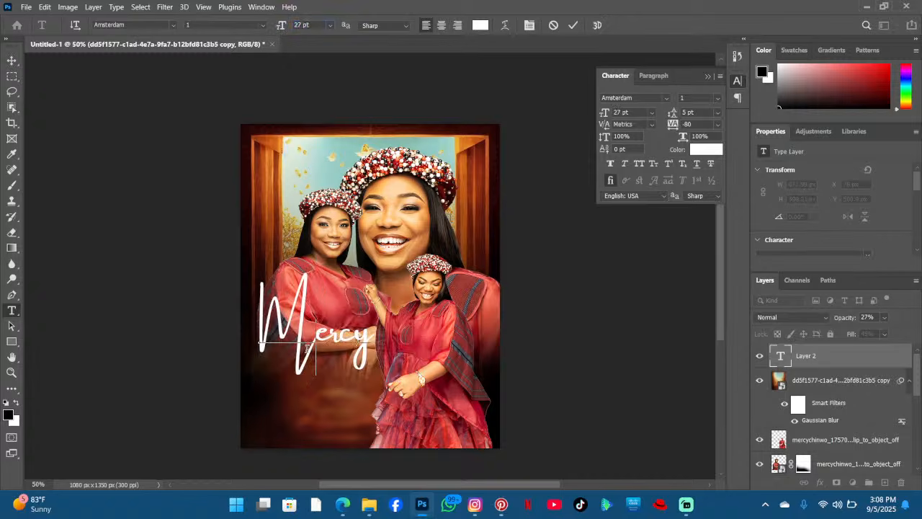
{"action": "left_click_drag", "start_coordinate": [406, 408], "coordinate": [410, 422]}
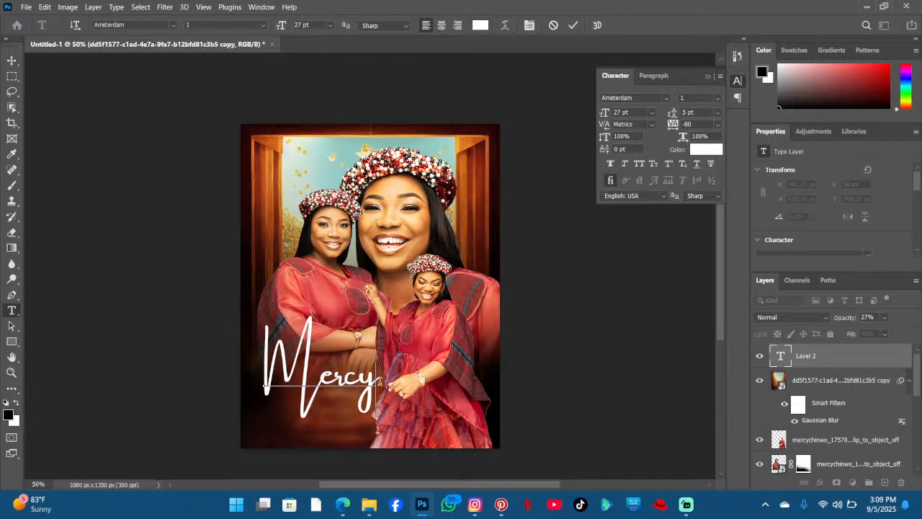
- Select the Mercy text and change its font to Athletic Outfit with a size of 79 pt
{"action": "left_click_drag", "start_coordinate": [411, 427], "coordinate": [411, 418]}
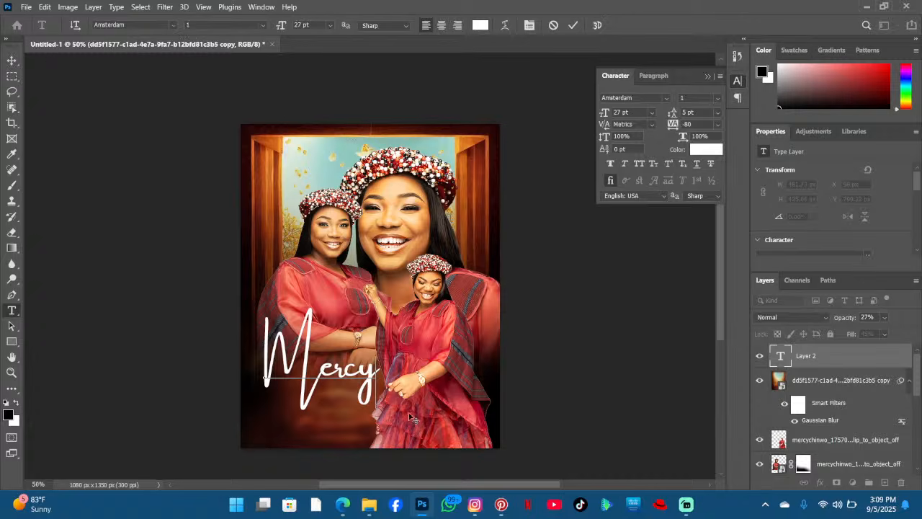
{"action": "left_click_drag", "start_coordinate": [439, 428], "coordinate": [545, 314]}
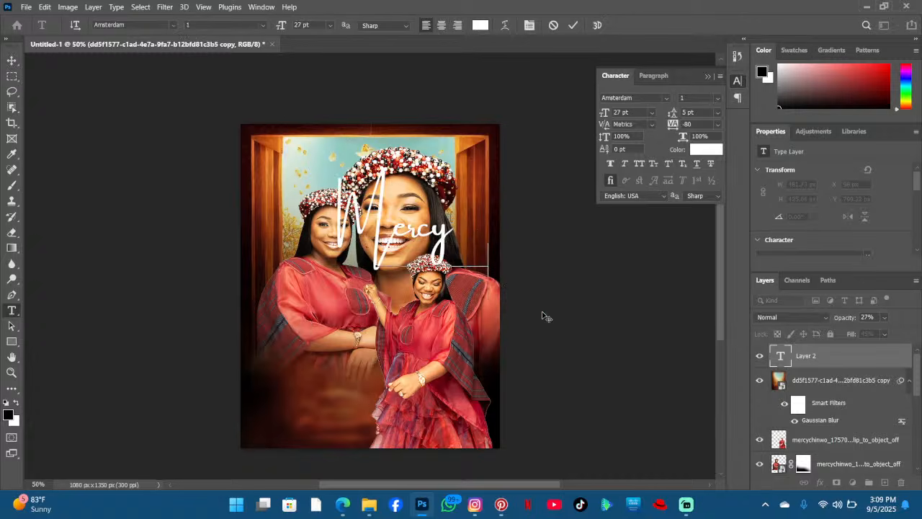
{"action": "left_click_drag", "start_coordinate": [490, 259], "coordinate": [263, 210]}
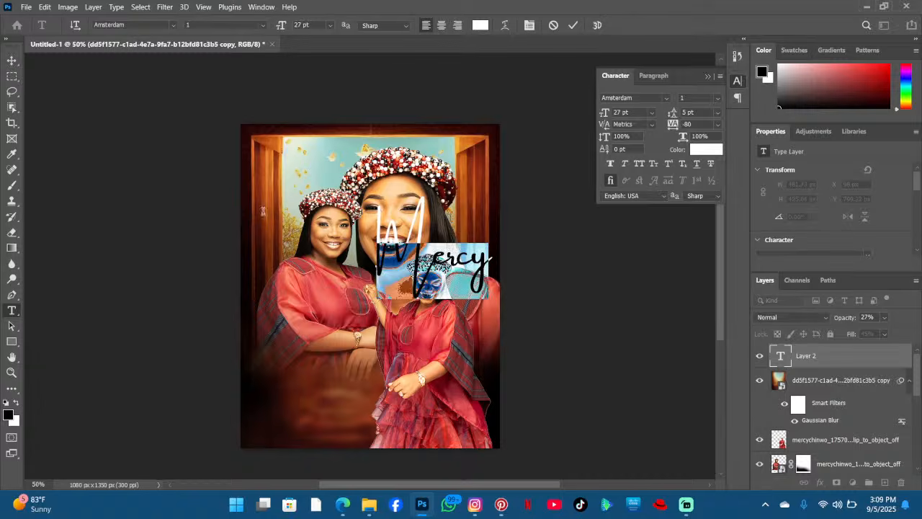
{"action": "left_click", "coordinate": [172, 25]}
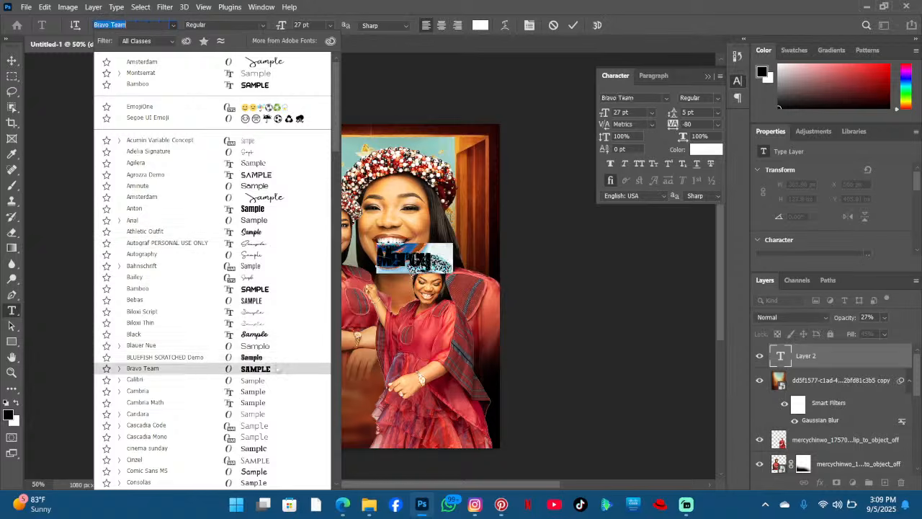
{"action": "left_click", "coordinate": [270, 233]}
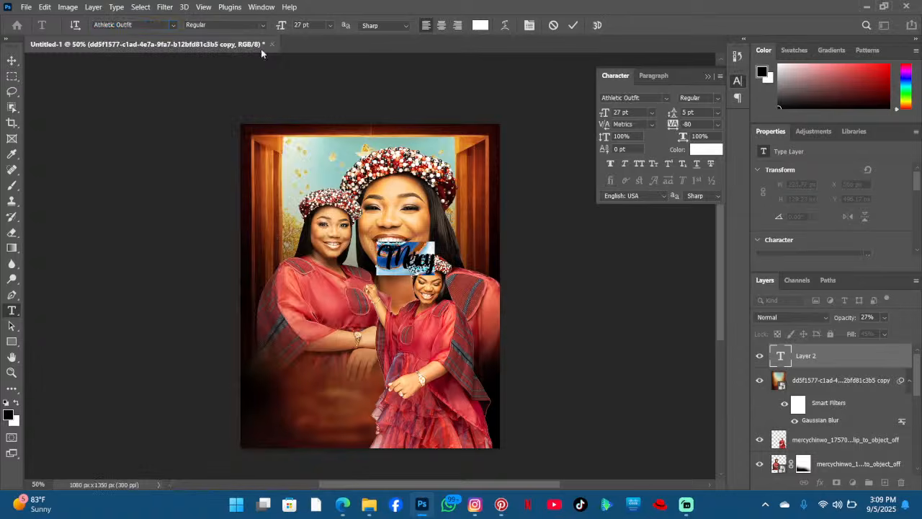
{"action": "left_click_drag", "start_coordinate": [282, 26], "coordinate": [295, 28]}
{"action": "left_click_drag", "start_coordinate": [310, 30], "coordinate": [272, 31]}
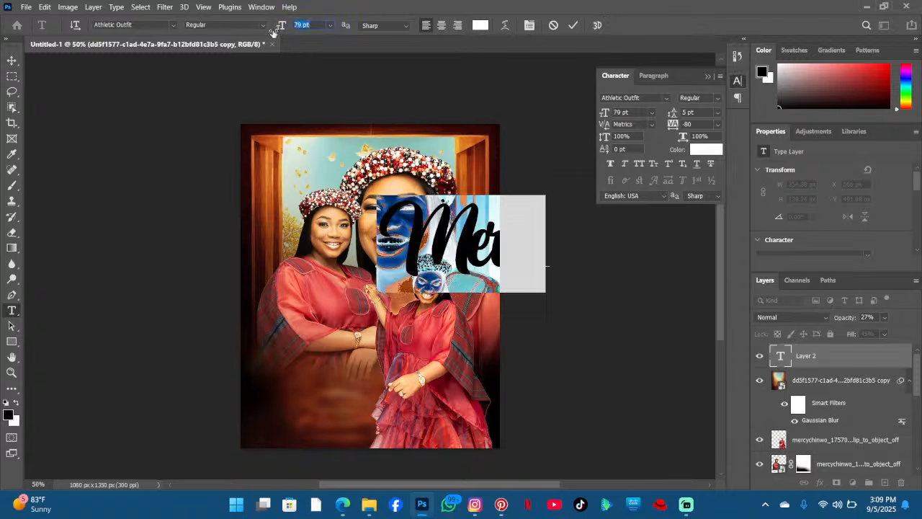
- Move the Mercy text back over the women's dresses, set its tracking to 0 and its size to 53 pt
{"action": "left_click_drag", "start_coordinate": [378, 371], "coordinate": [285, 465]}
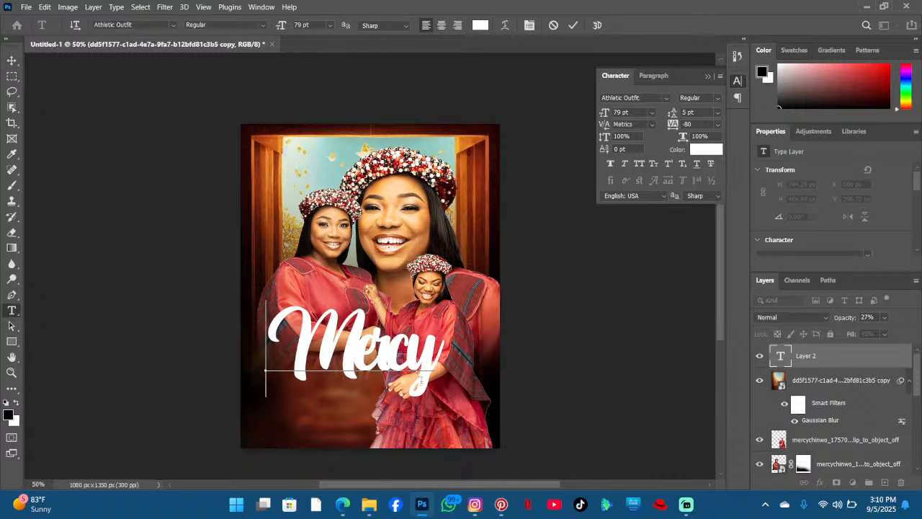
{"action": "left_click_drag", "start_coordinate": [435, 360], "coordinate": [292, 77]}
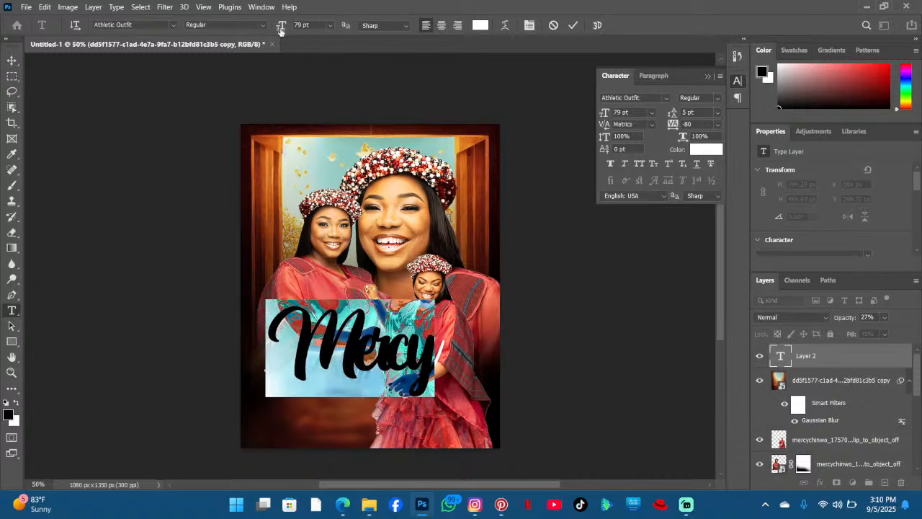
{"action": "left_click_drag", "start_coordinate": [281, 30], "coordinate": [269, 31]}
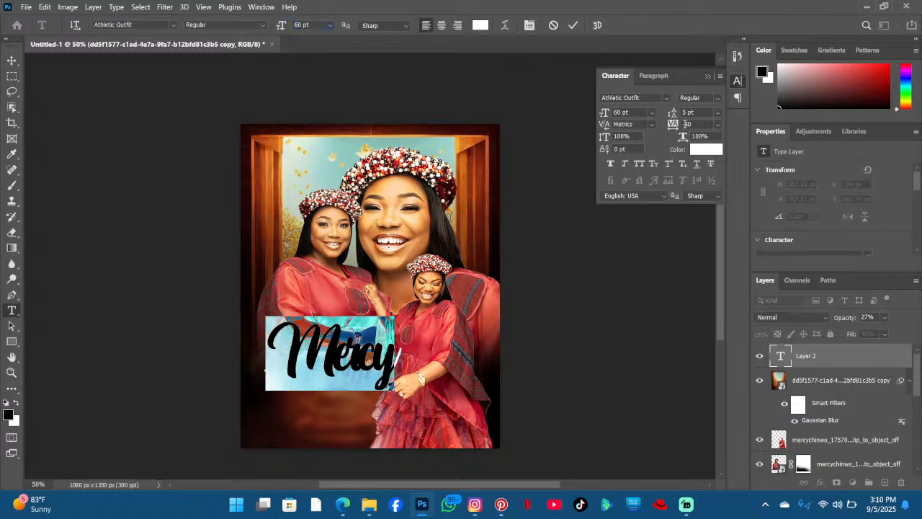
{"action": "left_click_drag", "start_coordinate": [677, 124], "coordinate": [675, 125]}
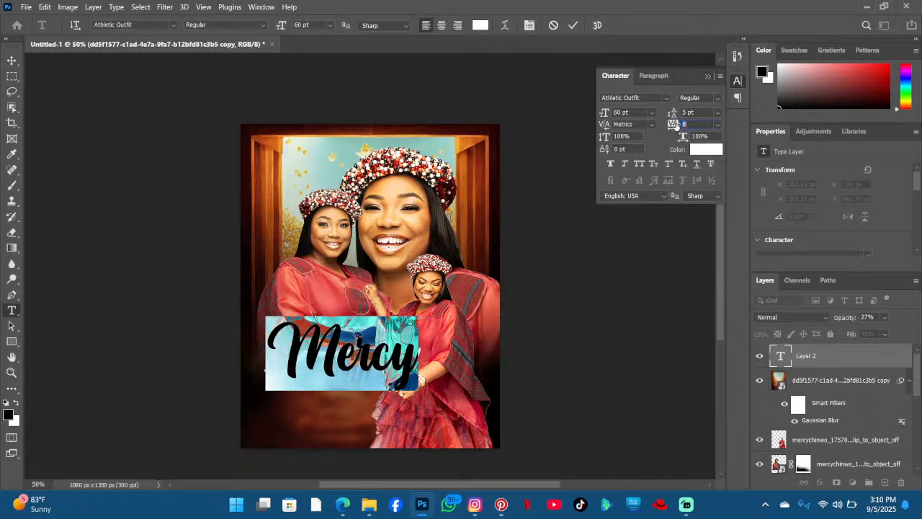
{"action": "left_click_drag", "start_coordinate": [289, 27], "coordinate": [280, 28]}
- Reduce the Mercy text to 40 pt, reposition it in the lower left of the flyer and commit it
{"action": "left_click", "coordinate": [352, 368]}
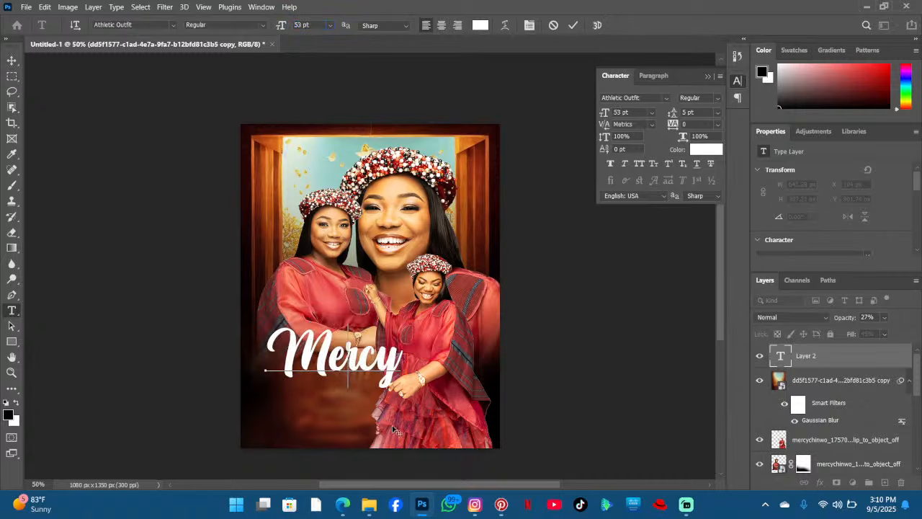
{"action": "mouse_move", "coordinate": [392, 430]}
{"action": "left_mouse_down"}
{"action": "mouse_move", "coordinate": [382, 456]}
{"action": "mouse_move", "coordinate": [384, 428]}
{"action": "left_mouse_up"}
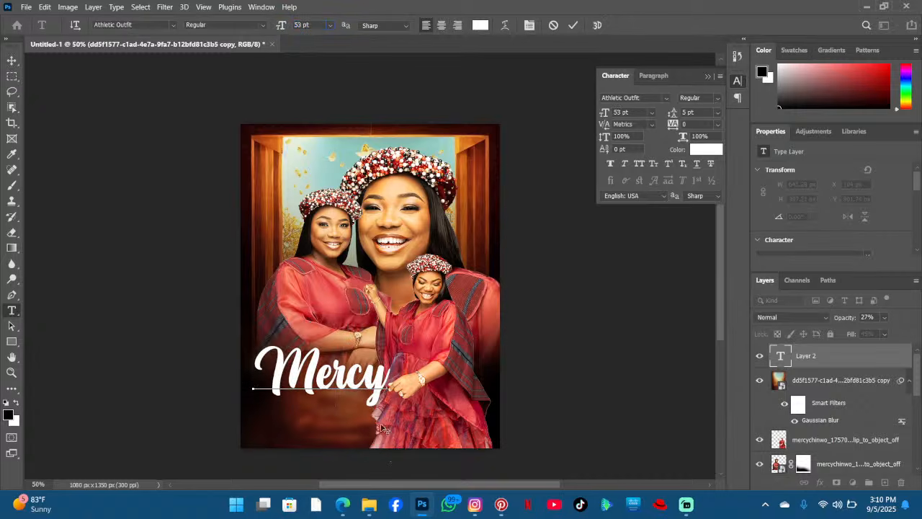
{"action": "left_click_drag", "start_coordinate": [392, 376], "coordinate": [154, 350]}
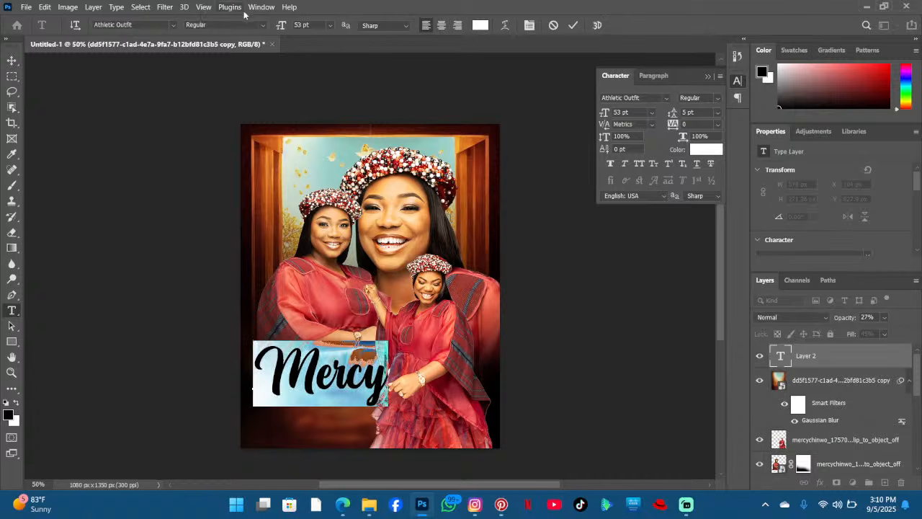
{"action": "left_click_drag", "start_coordinate": [282, 26], "coordinate": [277, 27]}
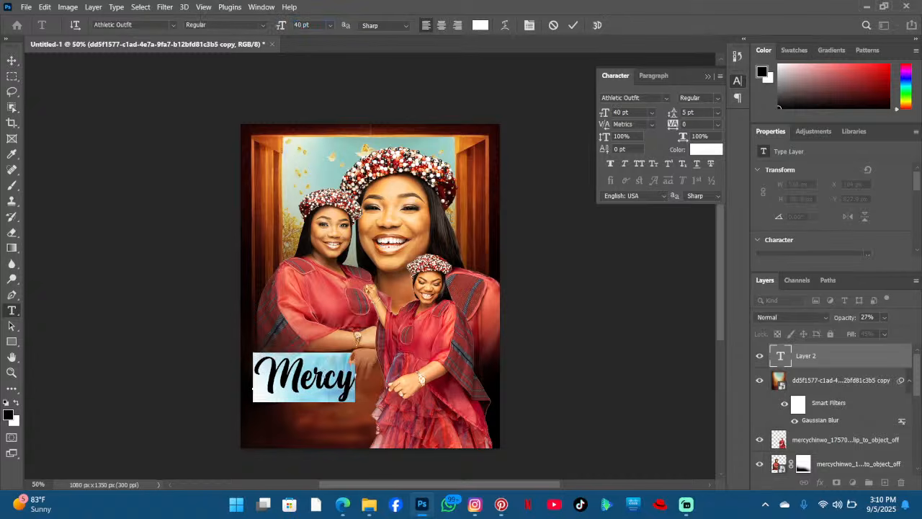
{"action": "left_click", "coordinate": [325, 376]}
{"action": "key", "text": "Right"}
{"action": "key", "text": "Right"}
{"action": "mouse_move", "coordinate": [394, 425]}
{"action": "left_mouse_down"}
{"action": "mouse_move", "coordinate": [379, 426]}
{"action": "mouse_move", "coordinate": [396, 411]}
{"action": "left_mouse_up"}
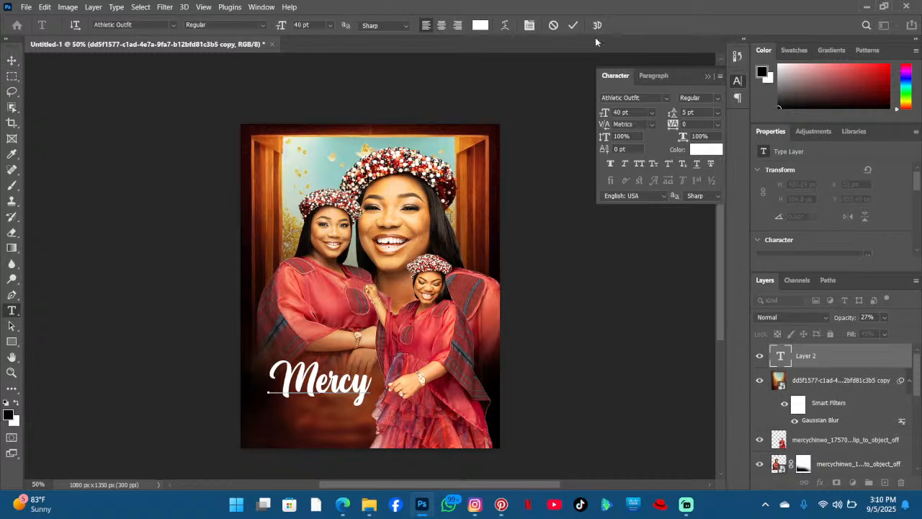
{"action": "left_click", "coordinate": [573, 26]}
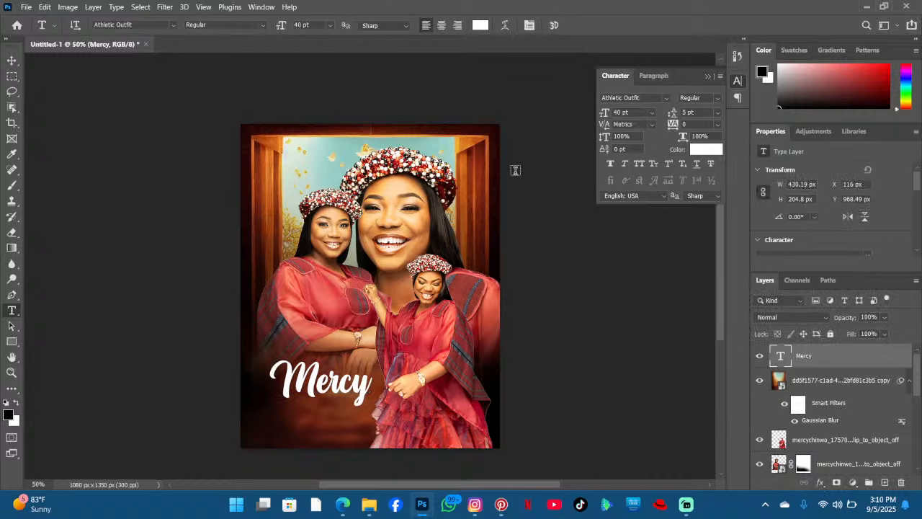
- Move the blurred glow overlay layer above the Mercy text layer in the layer stack
{"action": "scroll", "coordinate": [432, 193], "scroll_direction": "down", "scroll_amount": 3}
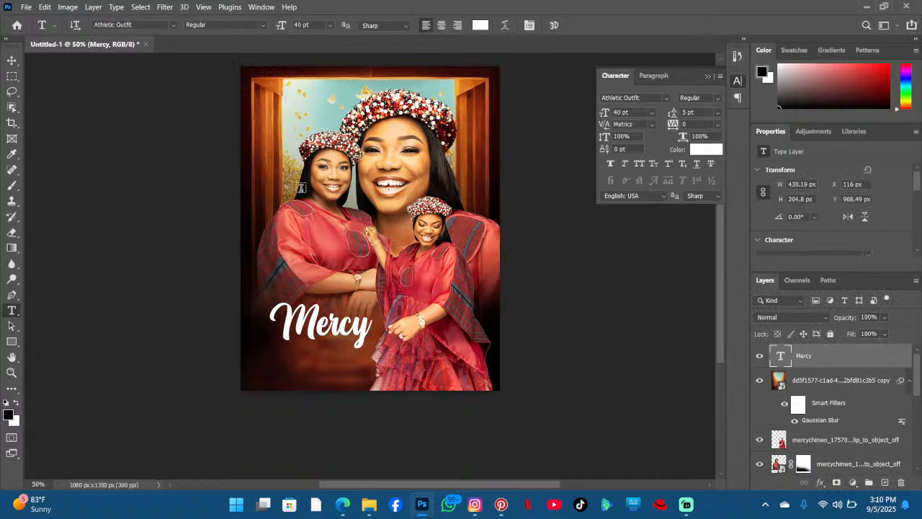
{"action": "left_click", "coordinate": [11, 60]}
{"action": "scroll", "coordinate": [355, 160], "scroll_direction": "down", "scroll_amount": 1}
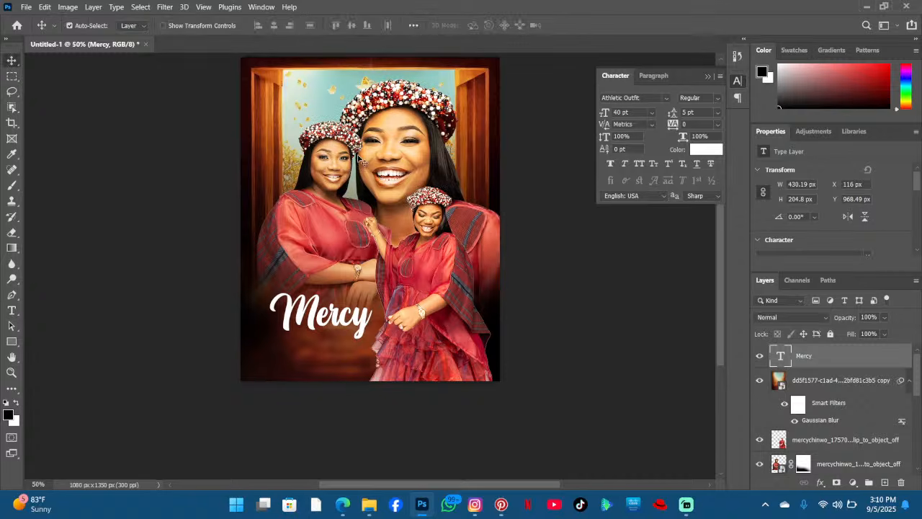
{"action": "scroll", "coordinate": [355, 160], "scroll_direction": "up", "scroll_amount": 2}
{"action": "scroll", "coordinate": [385, 182], "scroll_direction": "down", "scroll_amount": 2}
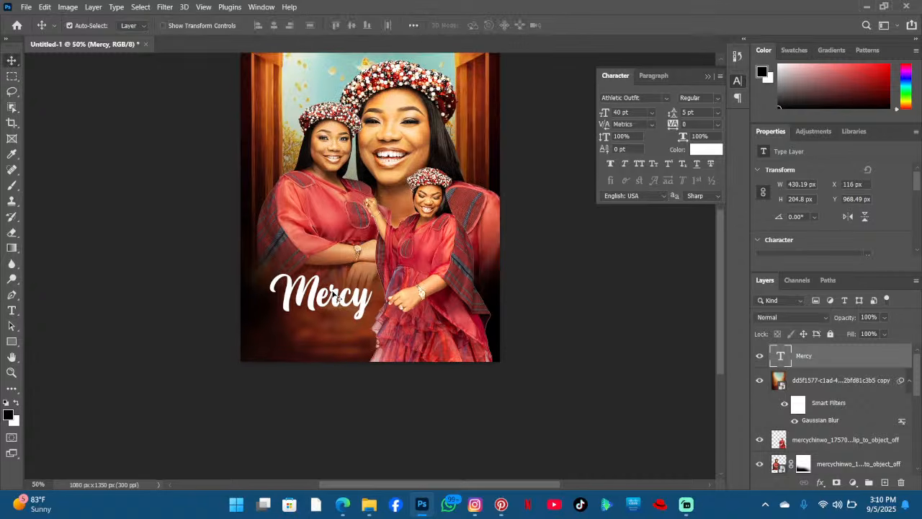
{"action": "left_click", "coordinate": [815, 390]}
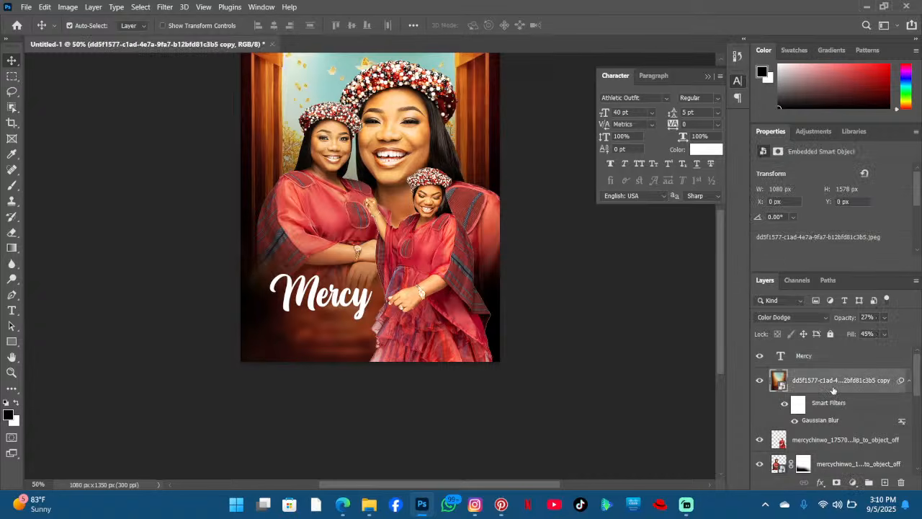
{"action": "left_click_drag", "start_coordinate": [834, 390], "coordinate": [813, 351]}
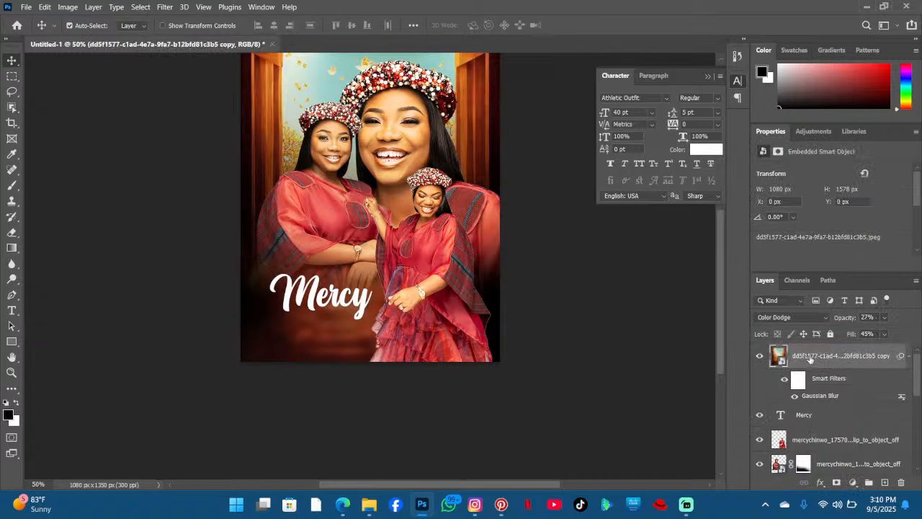
- Toggle the glow overlay layer's visibility to compare, leaving it hidden
{"action": "left_click", "coordinate": [759, 356]}
{"action": "left_click", "coordinate": [760, 357]}
{"action": "left_click", "coordinate": [760, 359]}
{"action": "left_click", "coordinate": [759, 358]}
{"action": "left_click", "coordinate": [759, 359]}
{"action": "scroll", "coordinate": [432, 252], "scroll_direction": "up", "scroll_amount": 3}
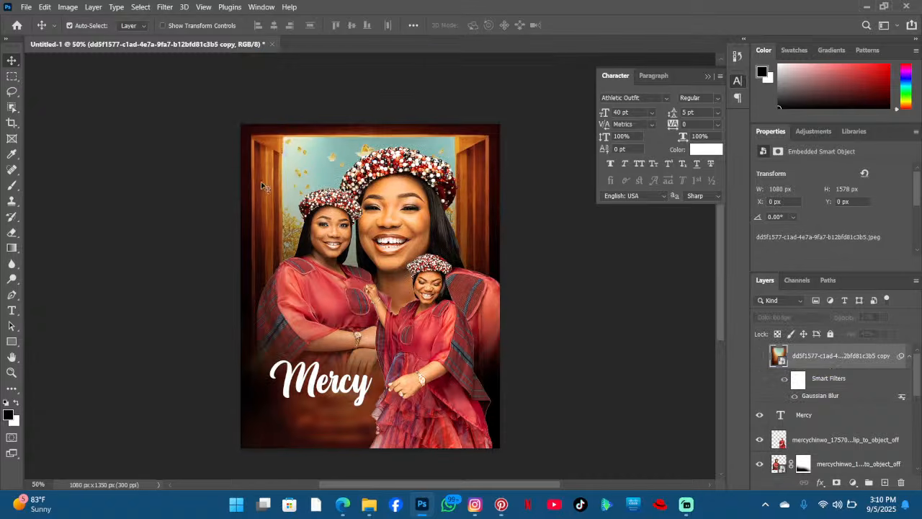
{"action": "left_click", "coordinate": [760, 357]}
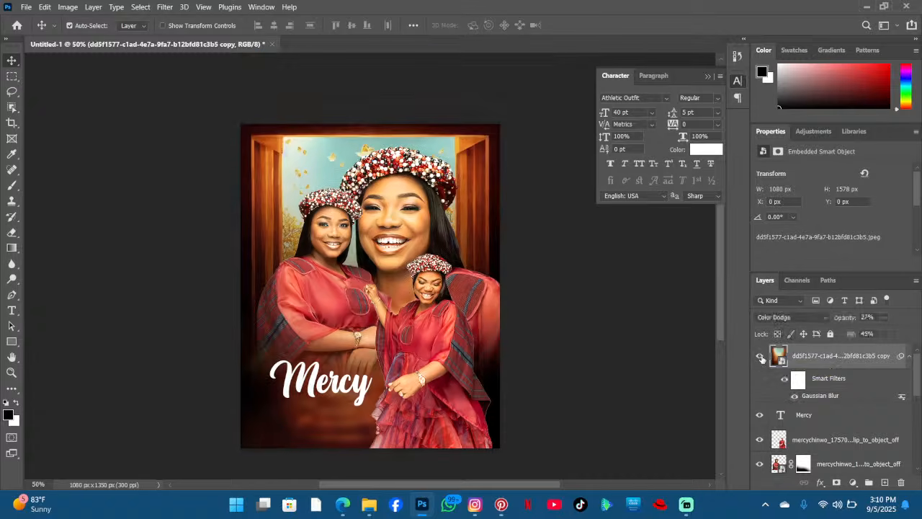
{"action": "left_click", "coordinate": [759, 356]}
{"action": "left_click", "coordinate": [758, 357]}
{"action": "scroll", "coordinate": [432, 357], "scroll_direction": "down", "scroll_amount": 2}
{"action": "left_click", "coordinate": [756, 353]}
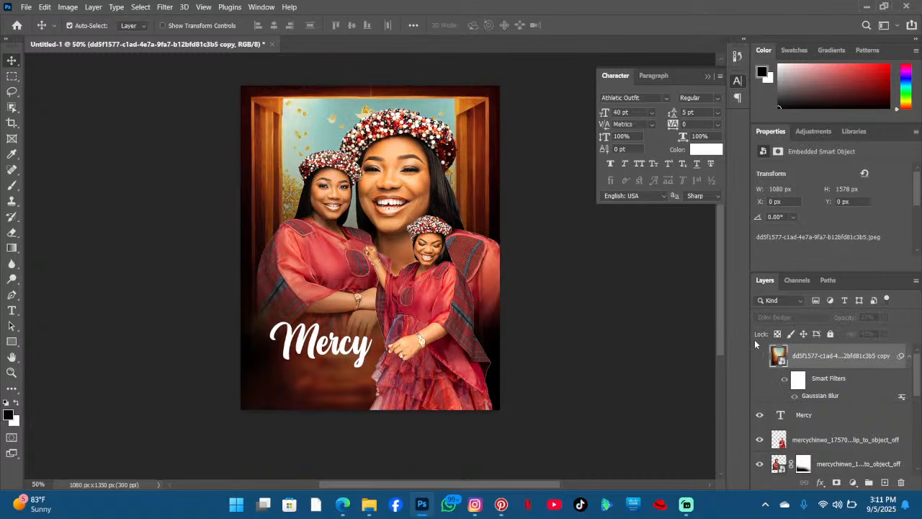
- Nudge the Mercy text slightly upward and commit it
{"action": "left_click", "coordinate": [12, 311]}
{"action": "left_click", "coordinate": [350, 353]}
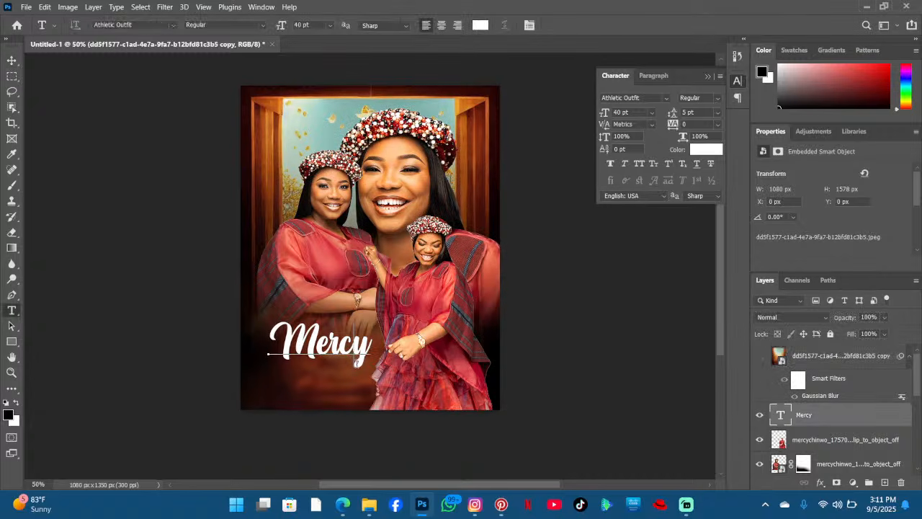
{"action": "left_click_drag", "start_coordinate": [408, 392], "coordinate": [402, 384]}
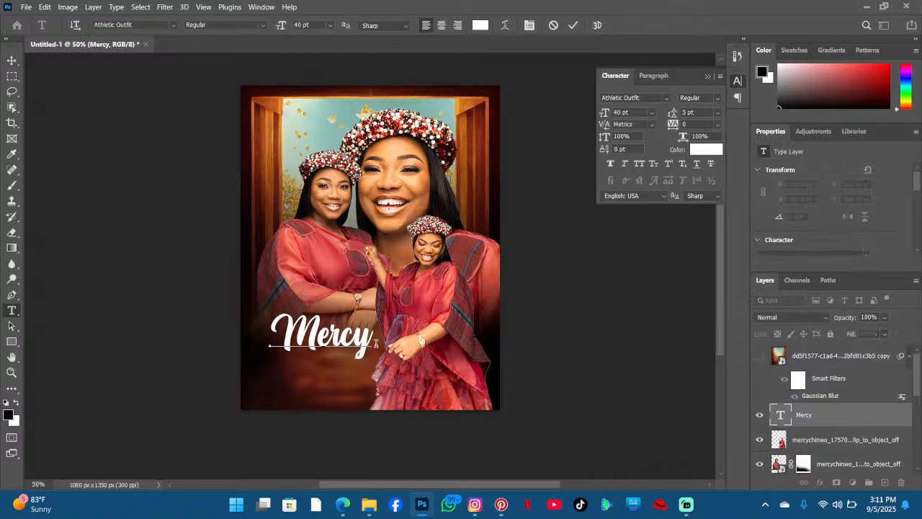
{"action": "left_click", "coordinate": [575, 26]}
- Browse the font list for a different font for the Mercy text
{"action": "left_click", "coordinate": [171, 24]}
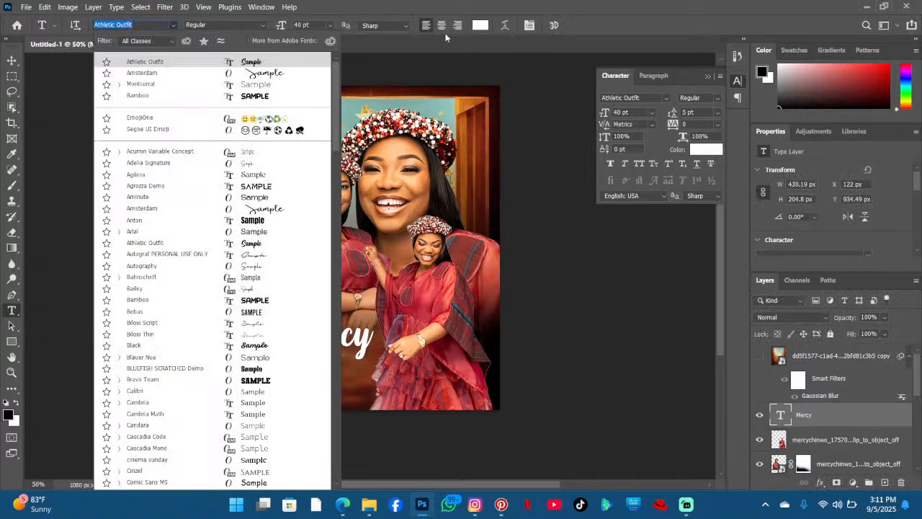
{"action": "scroll", "coordinate": [325, 80], "scroll_direction": "down", "scroll_amount": 10}
{"action": "scroll", "coordinate": [342, 202], "scroll_direction": "down", "scroll_amount": 5}
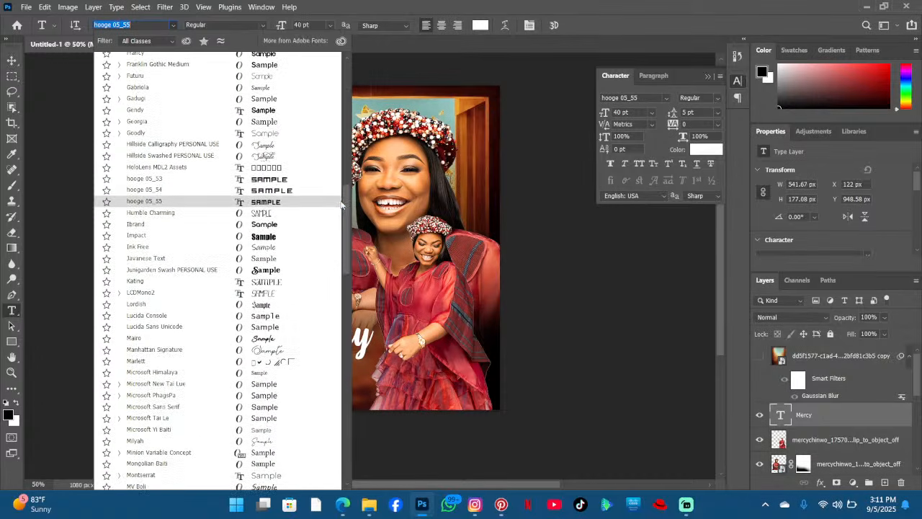
{"action": "left_click_drag", "start_coordinate": [342, 202], "coordinate": [340, 328]}
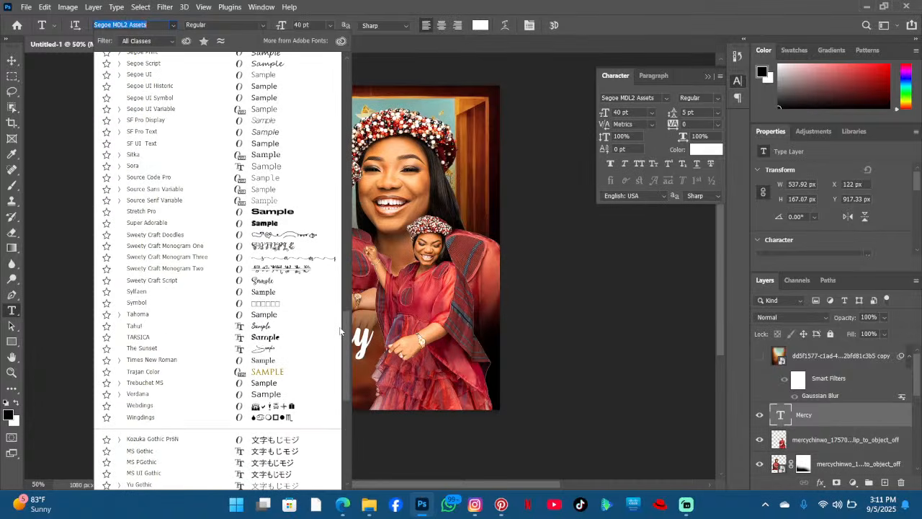
{"action": "scroll", "coordinate": [341, 330], "scroll_direction": "down", "scroll_amount": 3}
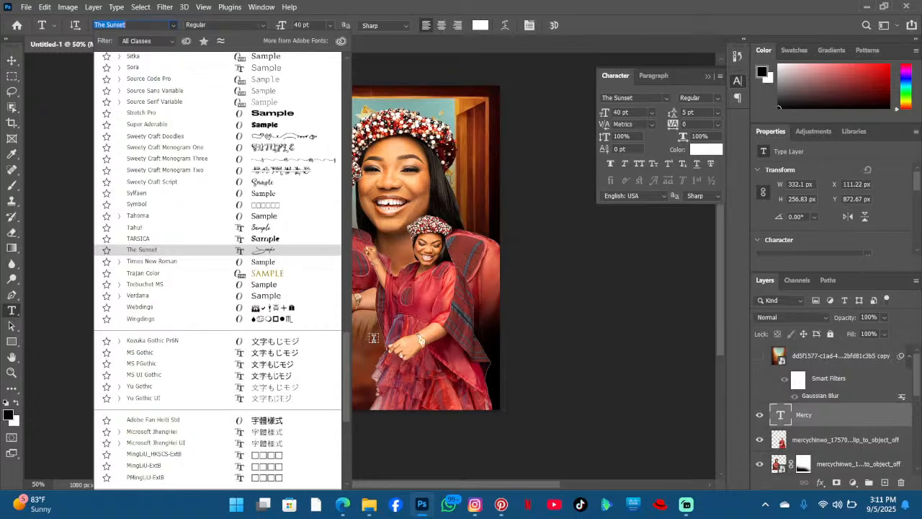
{"action": "left_click", "coordinate": [373, 337]}
{"action": "left_click", "coordinate": [373, 338]}
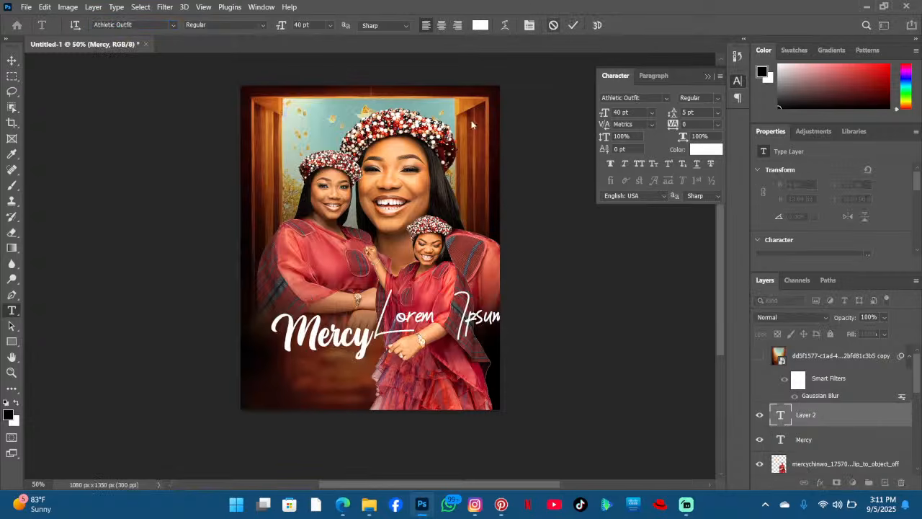
{"action": "key", "text": "Escape"}
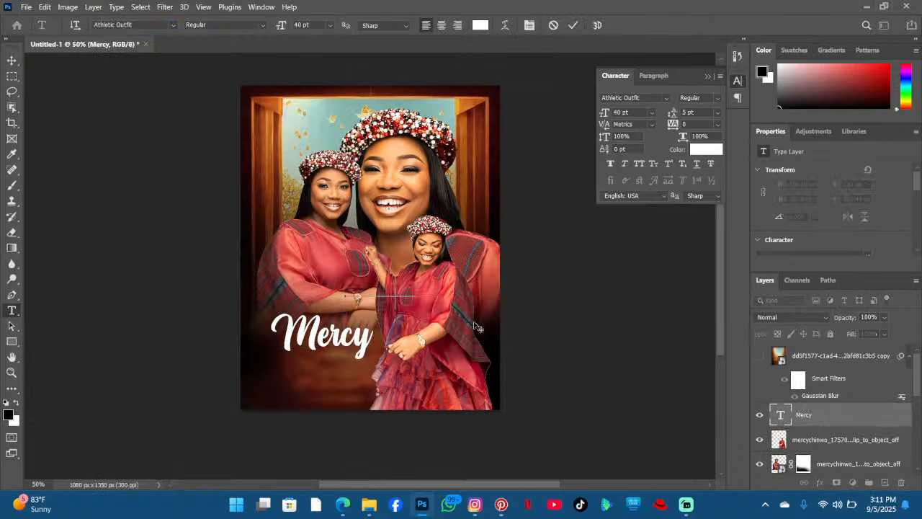
- Browse fonts for the Mercy text and set it in Delight Signature at 69 pt
{"action": "left_click_drag", "start_coordinate": [474, 322], "coordinate": [494, 328]}
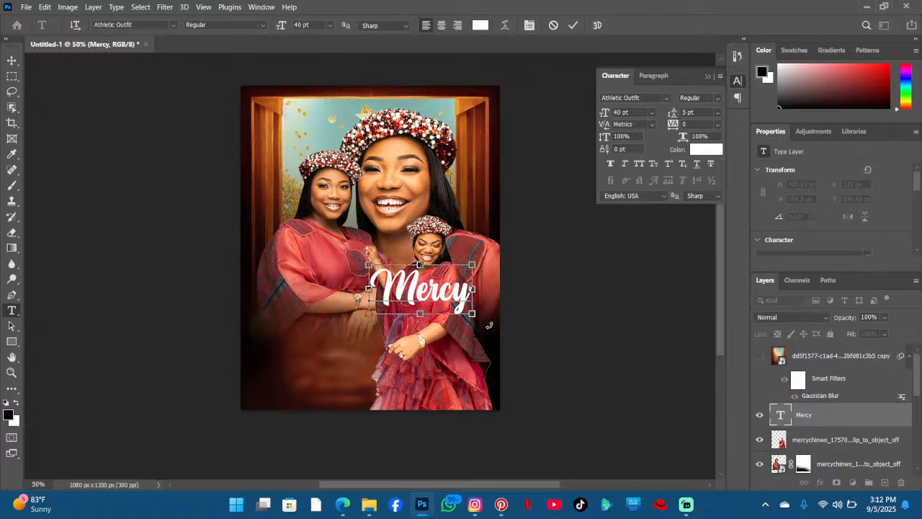
{"action": "key", "text": "ctrl+a"}
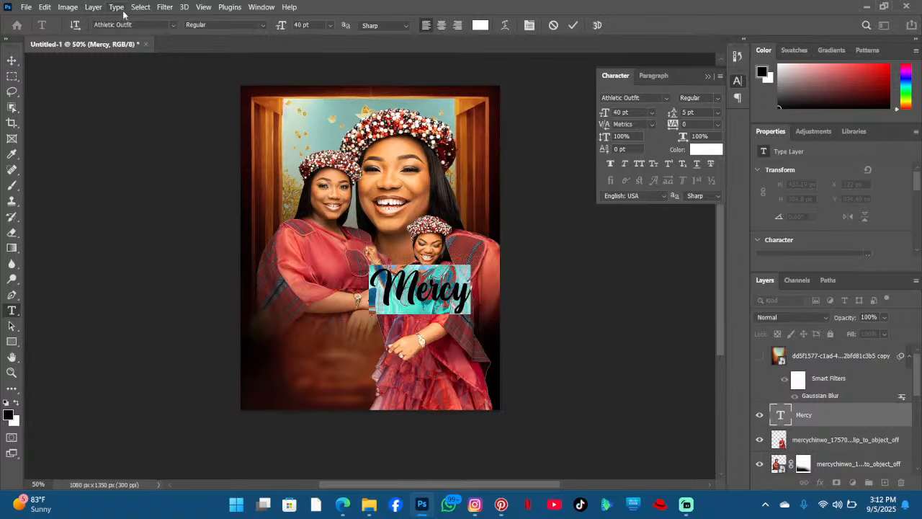
{"action": "left_click", "coordinate": [170, 25]}
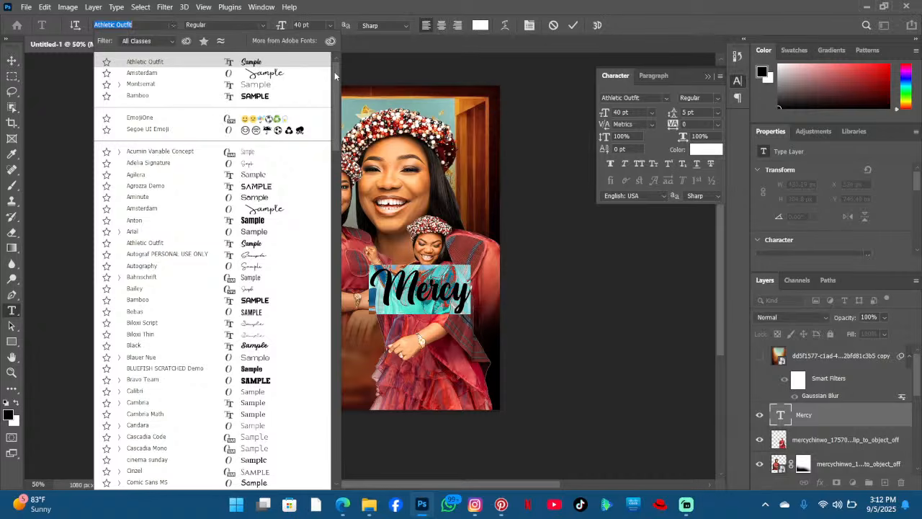
{"action": "scroll", "coordinate": [335, 74], "scroll_direction": "down", "scroll_amount": 3}
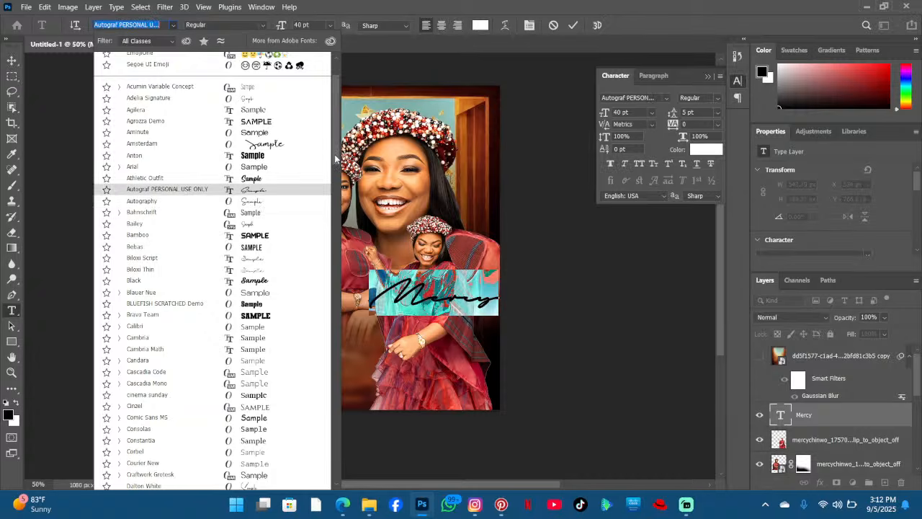
{"action": "left_click_drag", "start_coordinate": [335, 159], "coordinate": [331, 222]}
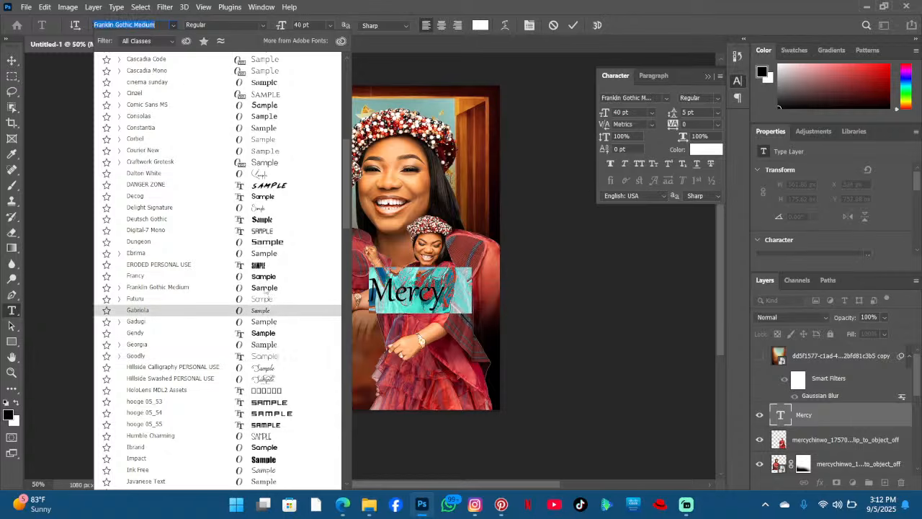
{"action": "key", "text": "Escape"}
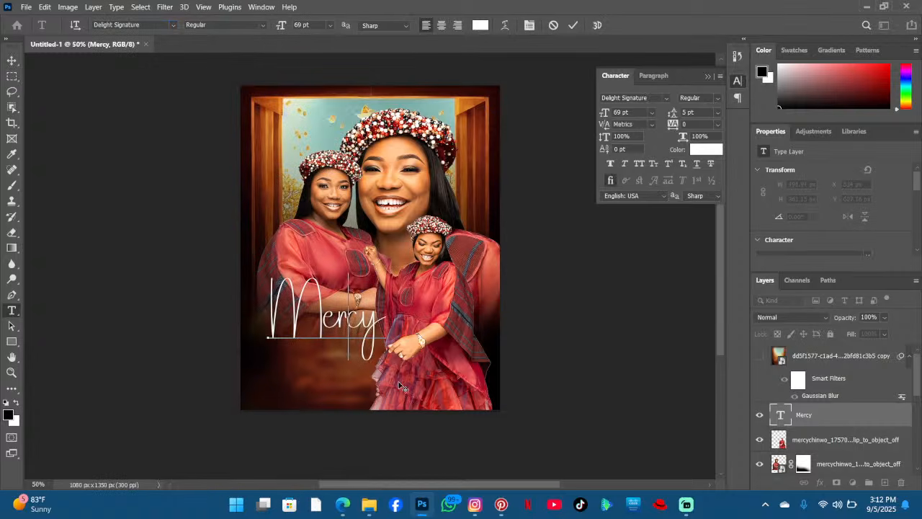
- Apply faux bold to the Mercy text and nudge it slightly downward
{"action": "key", "text": "ctrl+a"}
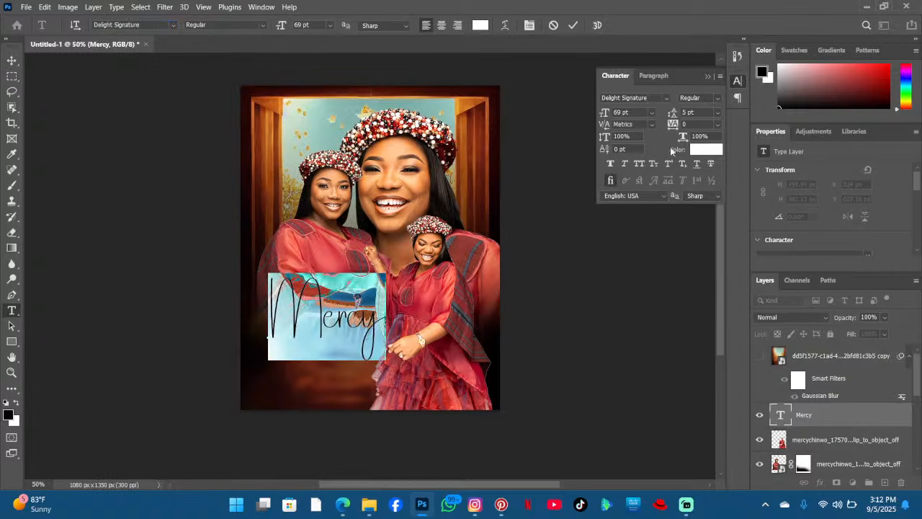
{"action": "left_click", "coordinate": [610, 163]}
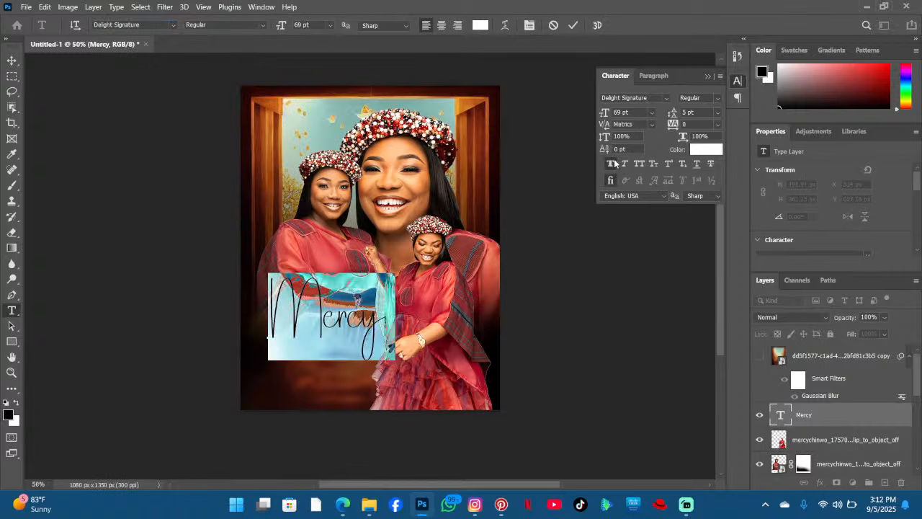
{"action": "left_click", "coordinate": [380, 294]}
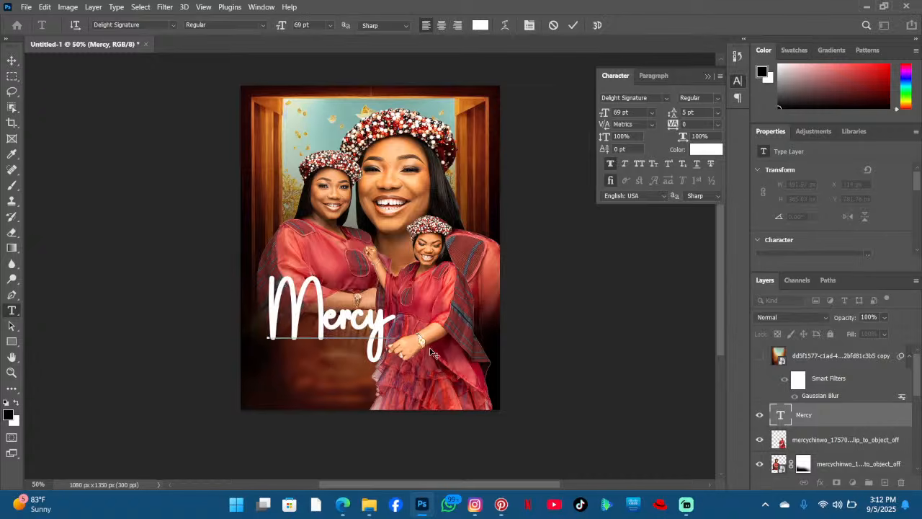
{"action": "left_click_drag", "start_coordinate": [430, 349], "coordinate": [429, 358]}
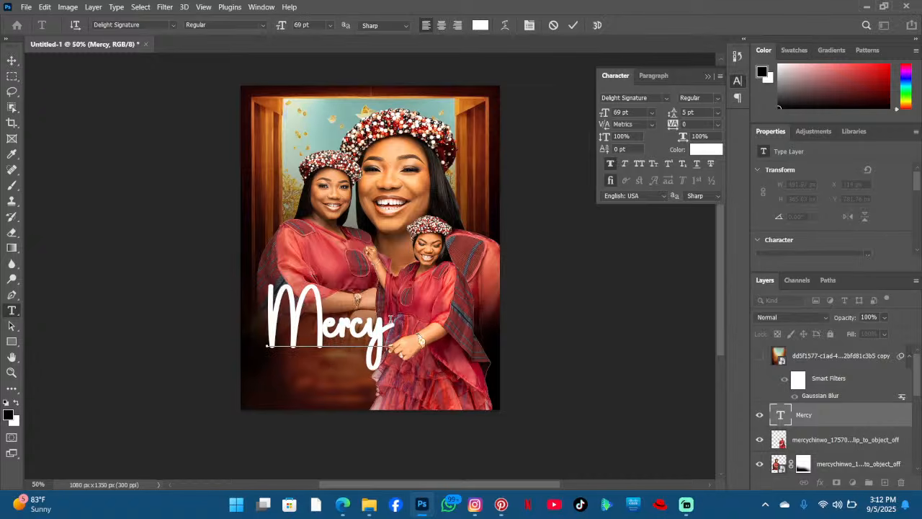
{"action": "left_click_drag", "start_coordinate": [390, 319], "coordinate": [239, 294]}
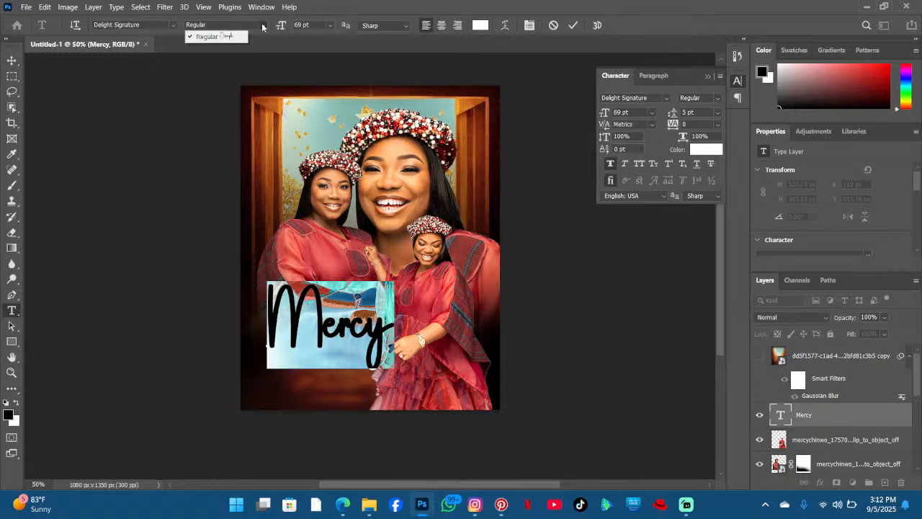
- Remove the faux bold from the Mercy text, keep the Regular style and commit the edit
{"action": "left_click", "coordinate": [611, 165]}
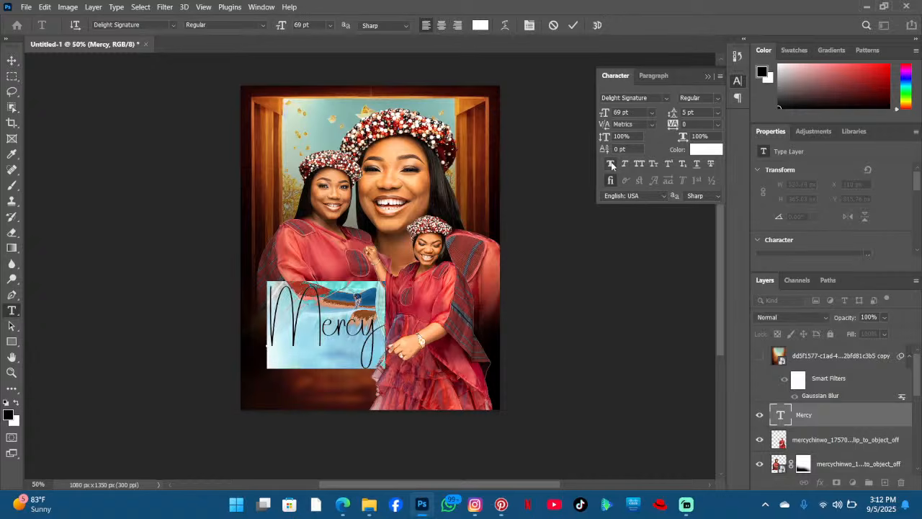
{"action": "left_click", "coordinate": [264, 25]}
{"action": "left_click", "coordinate": [264, 25]}
{"action": "left_click", "coordinate": [264, 26]}
{"action": "left_click", "coordinate": [225, 36]}
{"action": "left_click", "coordinate": [355, 311]}
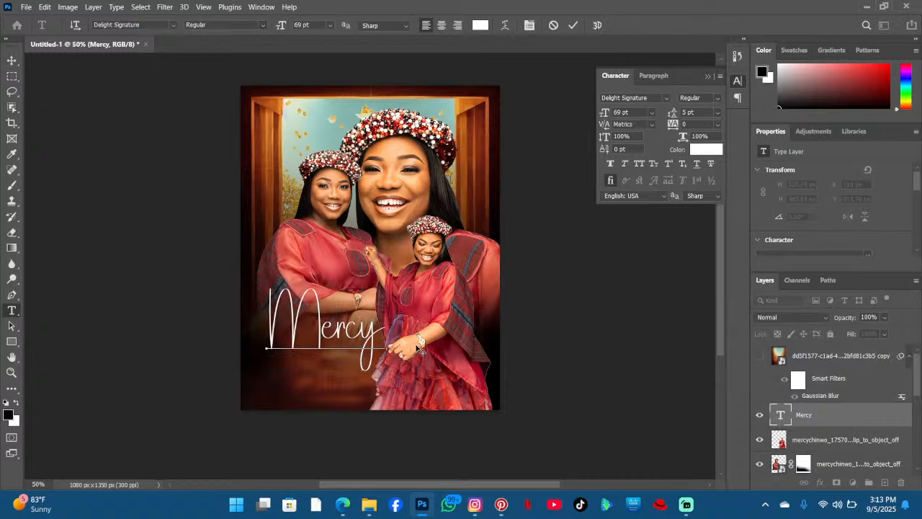
{"action": "left_click", "coordinate": [572, 25]}
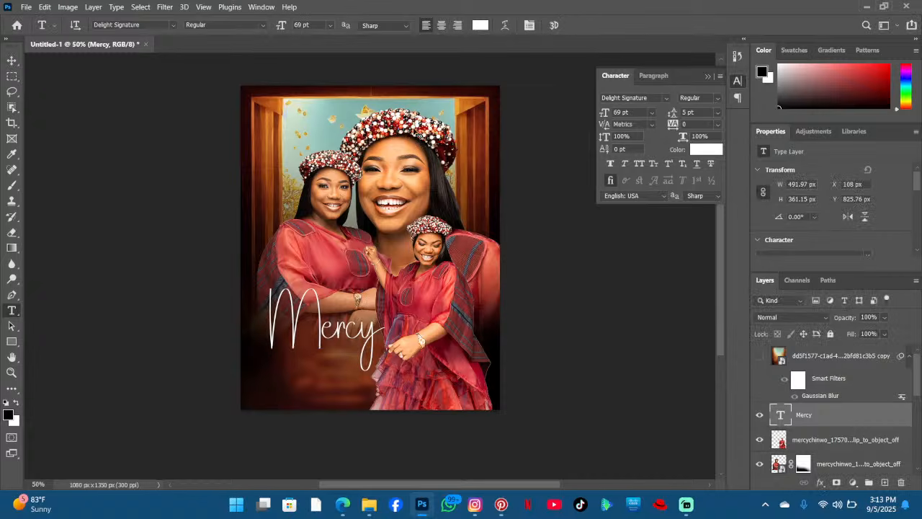
- Duplicate the Mercy text layer twice
{"action": "key", "text": "ctrl+j"}
{"action": "key", "text": "ctrl+j"}
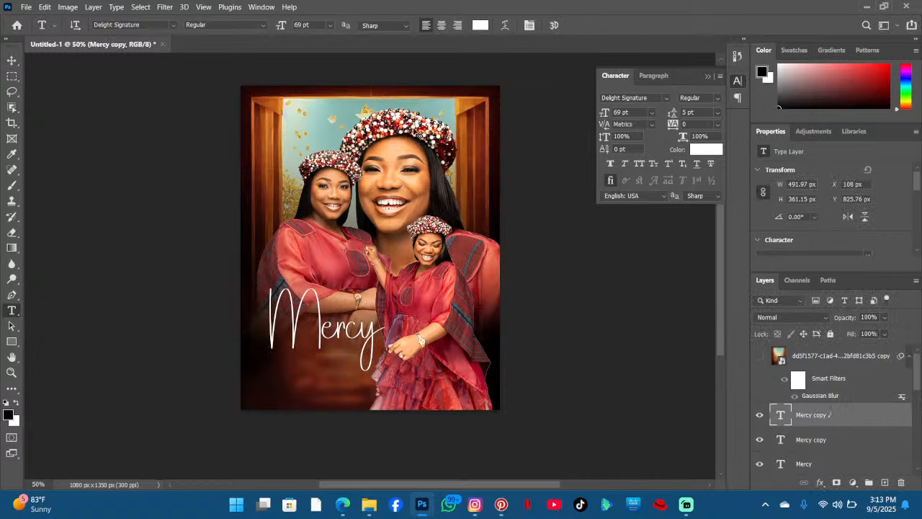
{"action": "scroll", "coordinate": [484, 173], "scroll_direction": "down", "scroll_amount": 1}
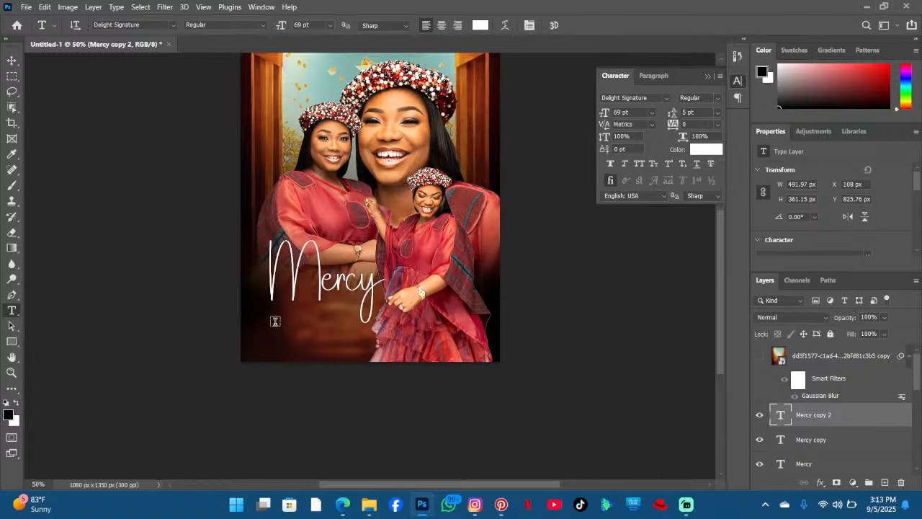
- Add a new text layer below the Mercy title and set its font to Goodly
{"action": "left_click", "coordinate": [275, 322]}
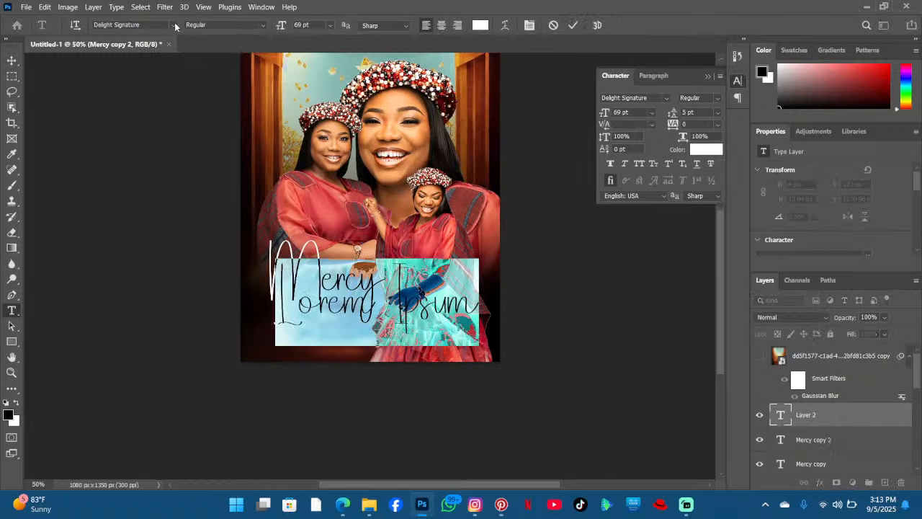
{"action": "left_click", "coordinate": [174, 25]}
{"action": "key", "text": "Down"}
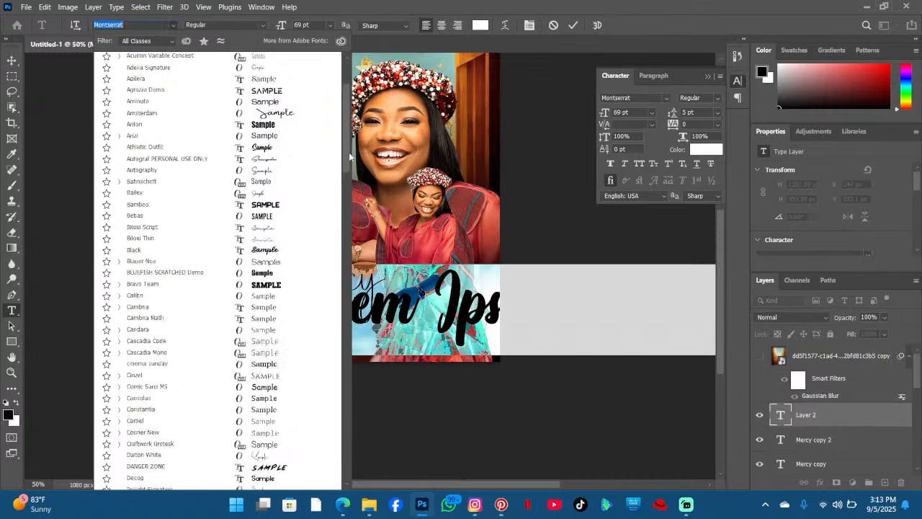
{"action": "left_click_drag", "start_coordinate": [350, 156], "coordinate": [347, 231]}
{"action": "scroll", "coordinate": [347, 209], "scroll_direction": "up", "scroll_amount": 2}
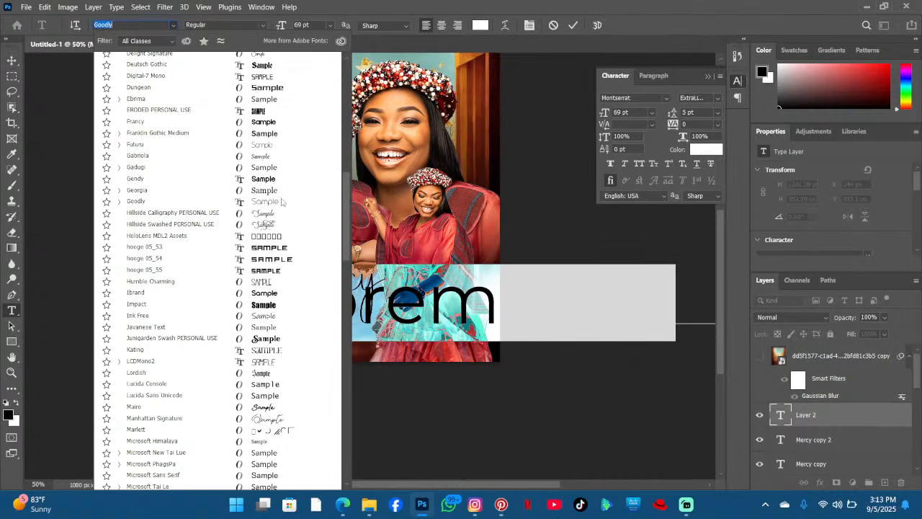
{"action": "left_click", "coordinate": [280, 199]}
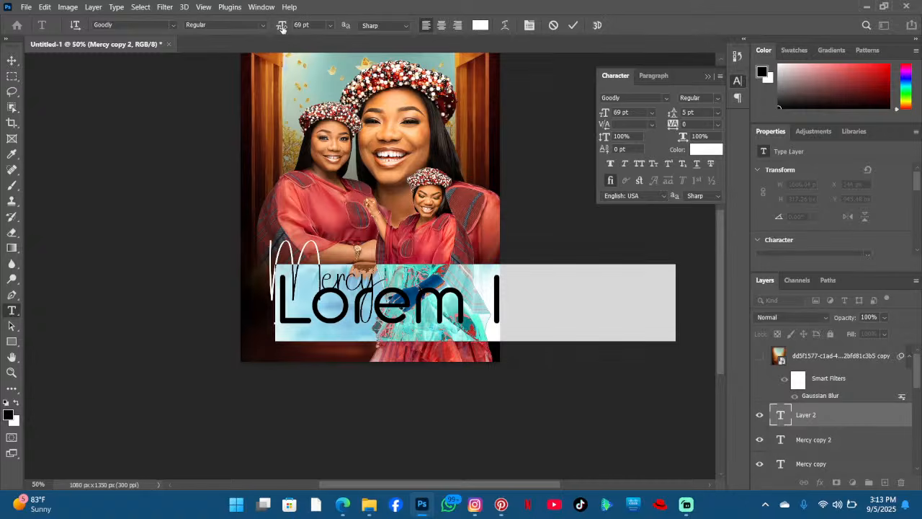
- Set the new text to 18 pt and enter CHINWO as its content
{"action": "left_click_drag", "start_coordinate": [282, 25], "coordinate": [251, 31]}
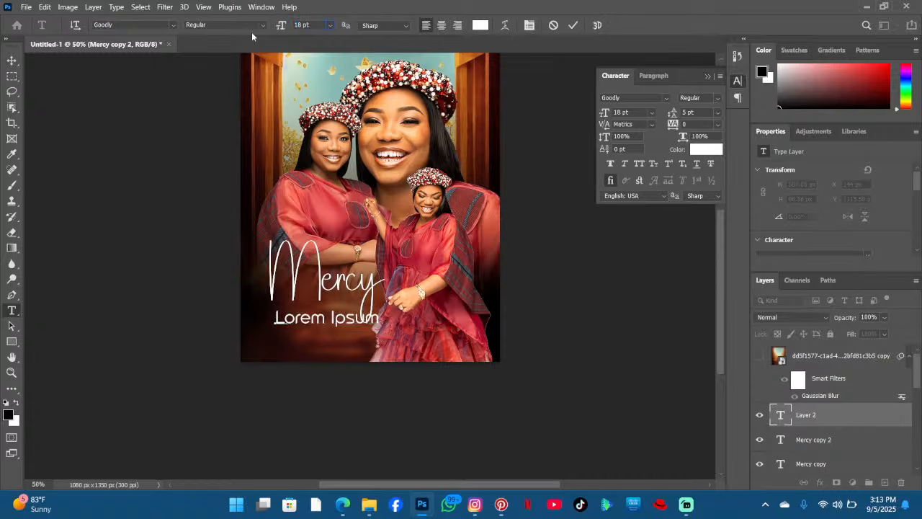
{"action": "type", "text": "CHIN"}
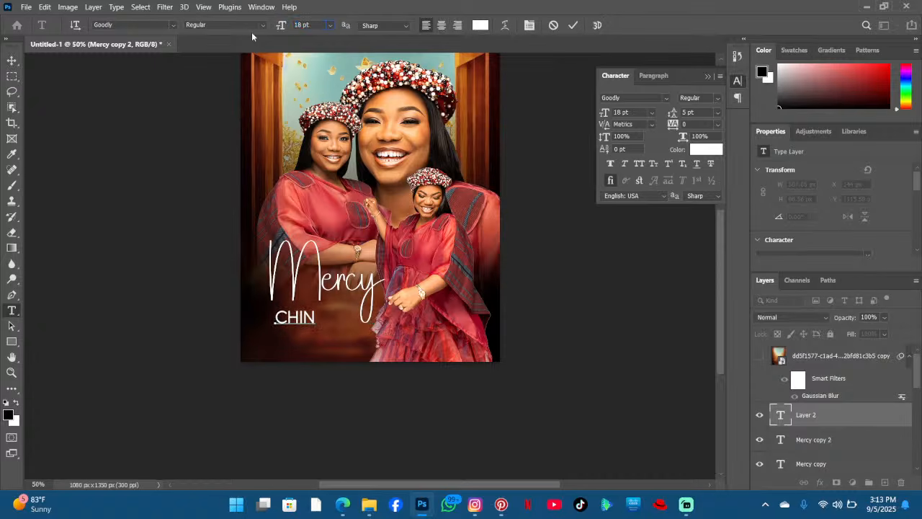
{"action": "type", "text": "W"}
{"action": "key", "text": "BackSpace"}
{"action": "type", "text": "WO"}
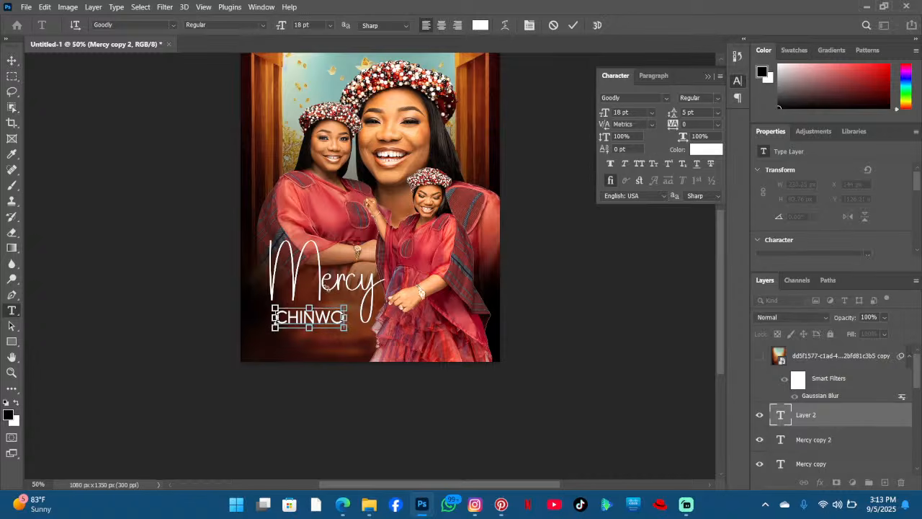
- Enlarge CHINWO to 22 pt and align it just beneath the Mercy title
{"action": "key", "text": "ctrl+a"}
{"action": "left_click_drag", "start_coordinate": [280, 25], "coordinate": [285, 26]}
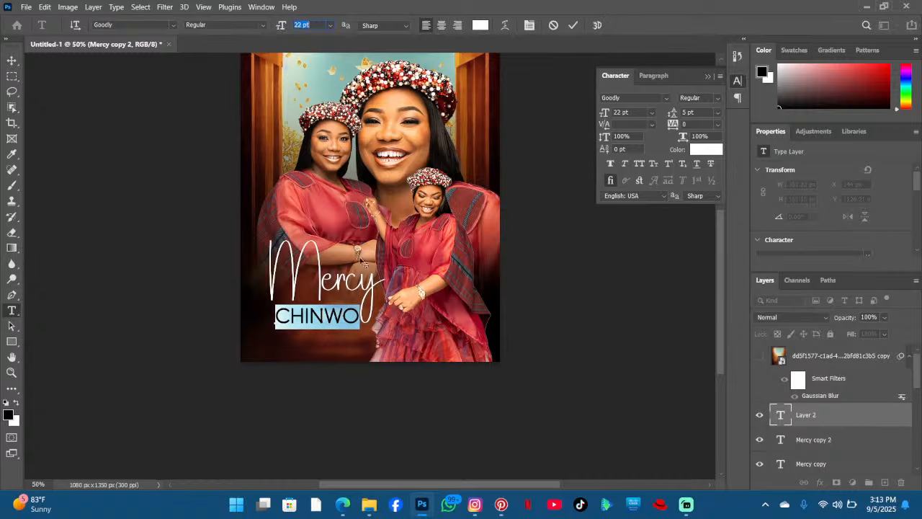
{"action": "left_click", "coordinate": [375, 314]}
{"action": "left_click_drag", "start_coordinate": [375, 349], "coordinate": [375, 345]}
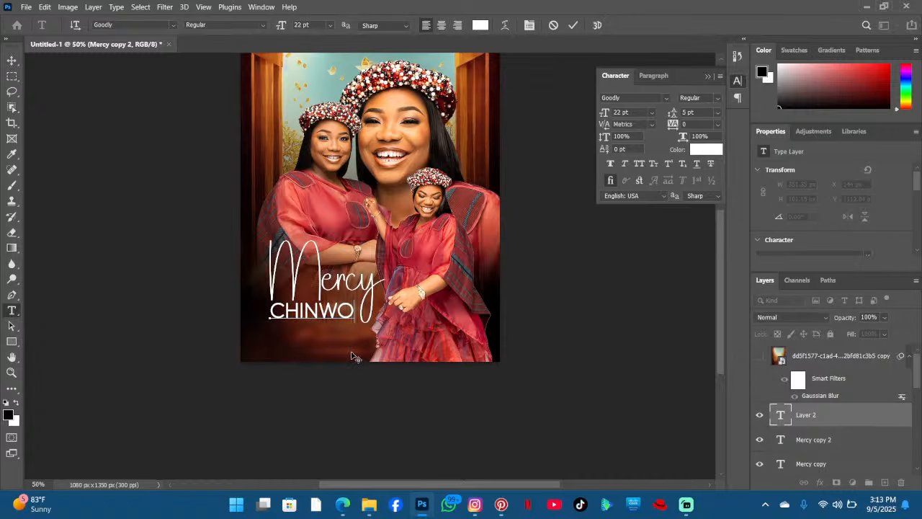
{"action": "left_click_drag", "start_coordinate": [351, 353], "coordinate": [352, 352]}
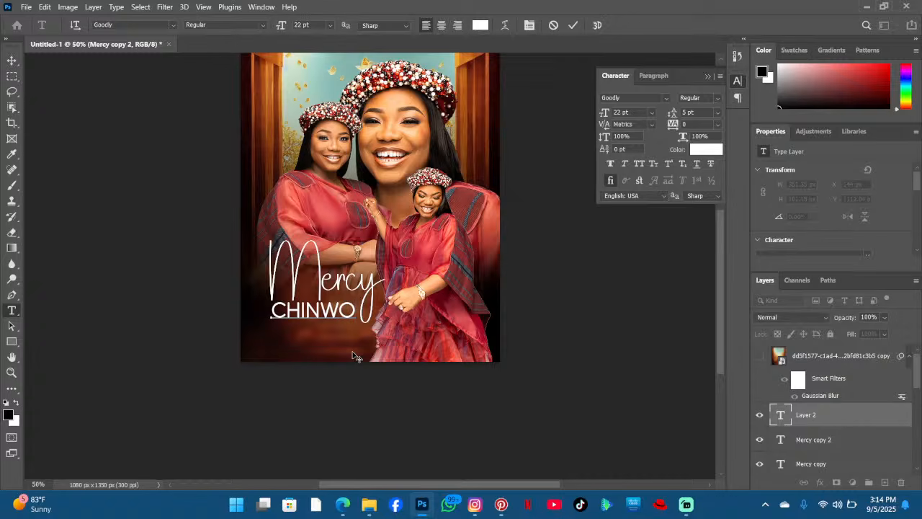
{"action": "left_click_drag", "start_coordinate": [372, 342], "coordinate": [370, 342]}
- Open the Glyphs panel
{"action": "scroll", "coordinate": [456, 324], "scroll_direction": "up", "scroll_amount": 2}
{"action": "scroll", "coordinate": [482, 306], "scroll_direction": "down", "scroll_amount": 2}
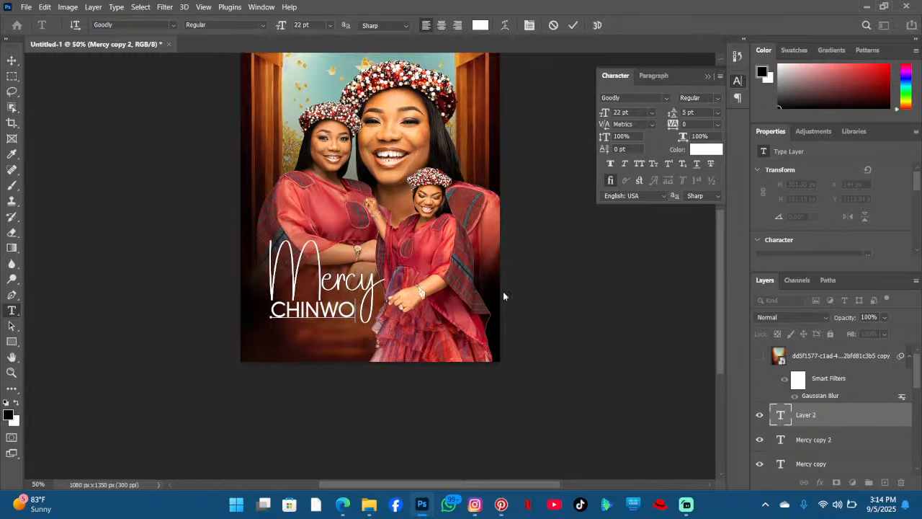
{"action": "scroll", "coordinate": [383, 338], "scroll_direction": "up", "scroll_amount": 1}
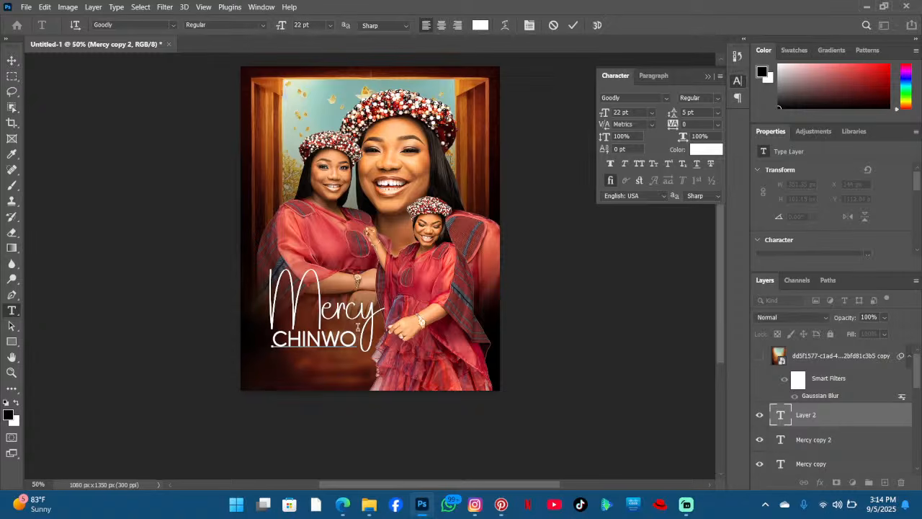
{"action": "left_click", "coordinate": [261, 6]}
{"action": "left_click", "coordinate": [312, 184]}
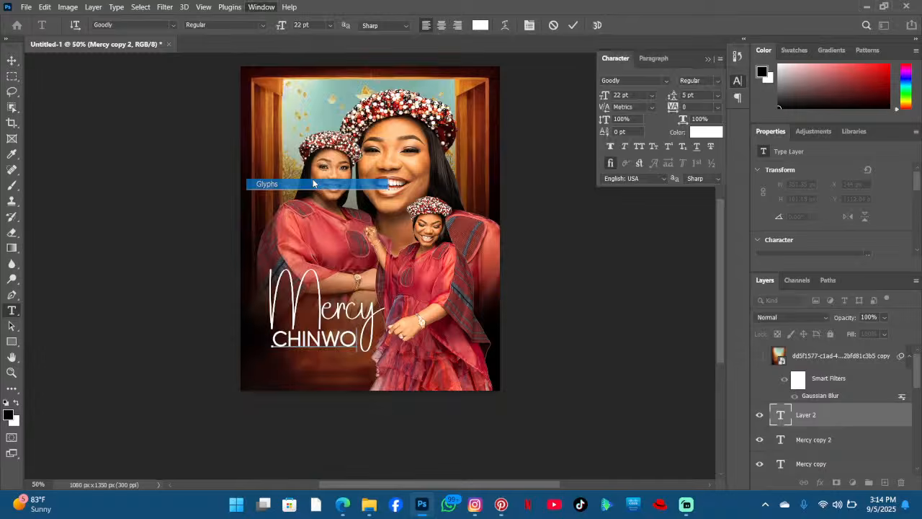
- Browse the Goodly font's glyphs in the Glyphs panel
{"action": "scroll", "coordinate": [611, 201], "scroll_direction": "down", "scroll_amount": 5}
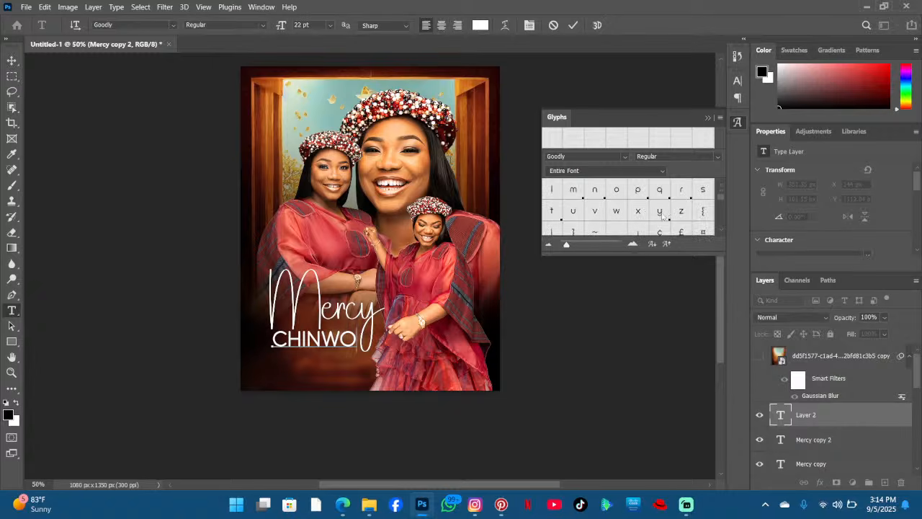
{"action": "scroll", "coordinate": [662, 216], "scroll_direction": "down", "scroll_amount": 3}
{"action": "scroll", "coordinate": [660, 211], "scroll_direction": "up", "scroll_amount": 3}
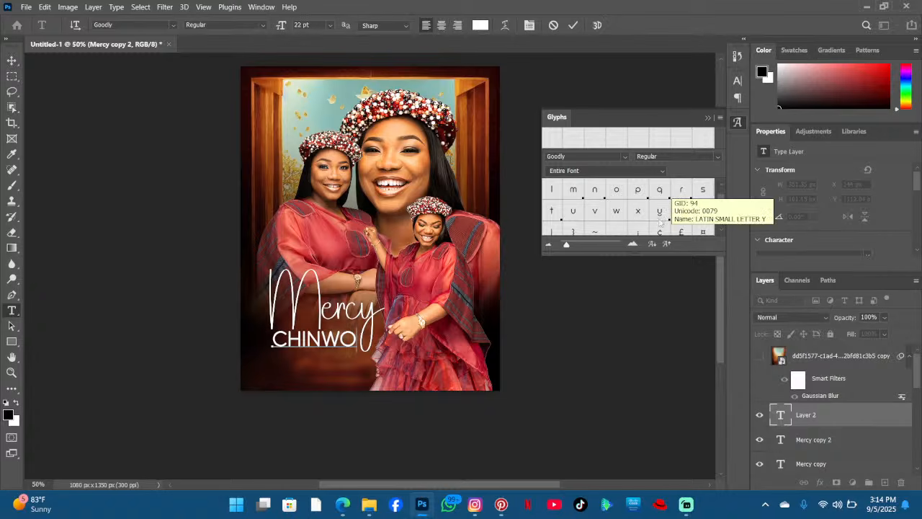
{"action": "scroll", "coordinate": [660, 218], "scroll_direction": "down", "scroll_amount": 3}
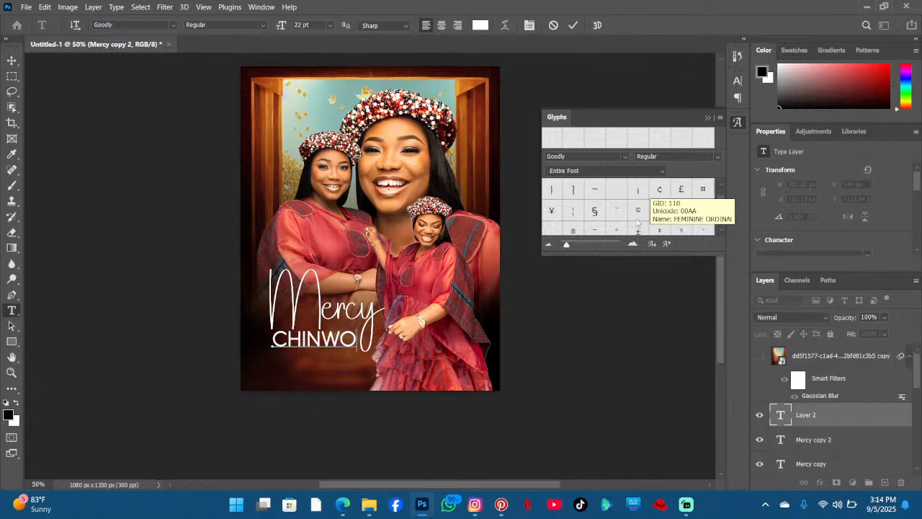
{"action": "scroll", "coordinate": [636, 223], "scroll_direction": "down", "scroll_amount": 6}
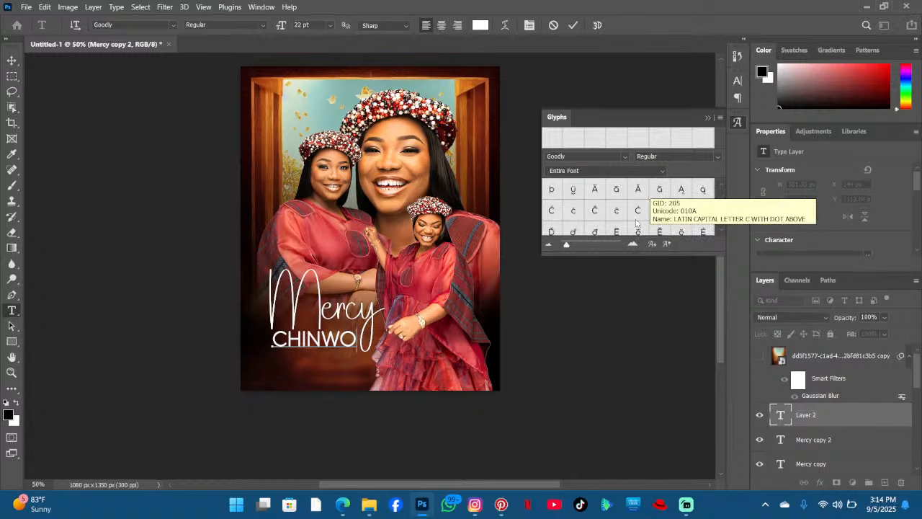
{"action": "scroll", "coordinate": [636, 223], "scroll_direction": "down", "scroll_amount": 3}
{"action": "scroll", "coordinate": [634, 221], "scroll_direction": "down", "scroll_amount": 5}
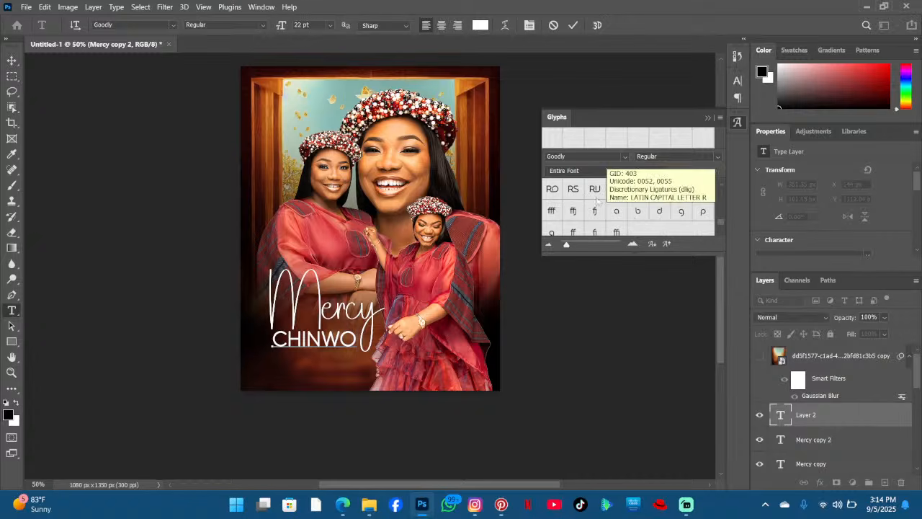
{"action": "scroll", "coordinate": [591, 205], "scroll_direction": "up", "scroll_amount": 2}
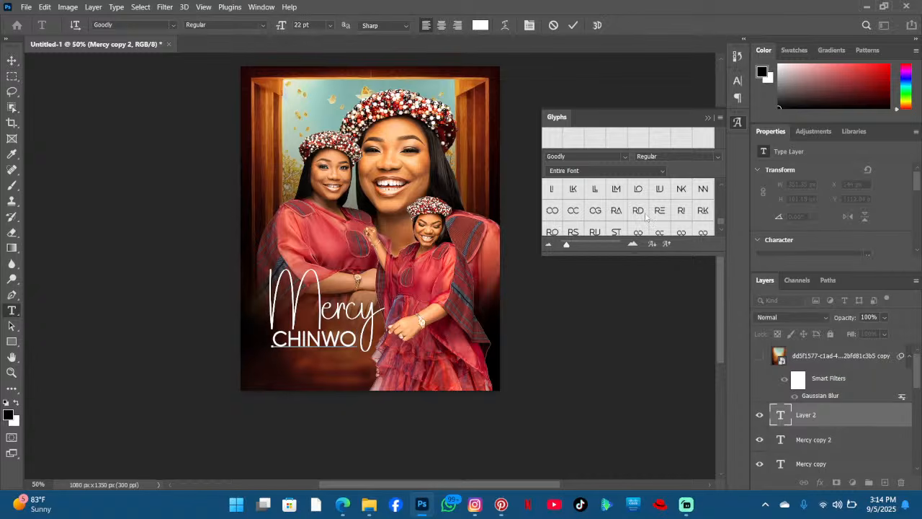
{"action": "scroll", "coordinate": [645, 215], "scroll_direction": "down", "scroll_amount": 1}
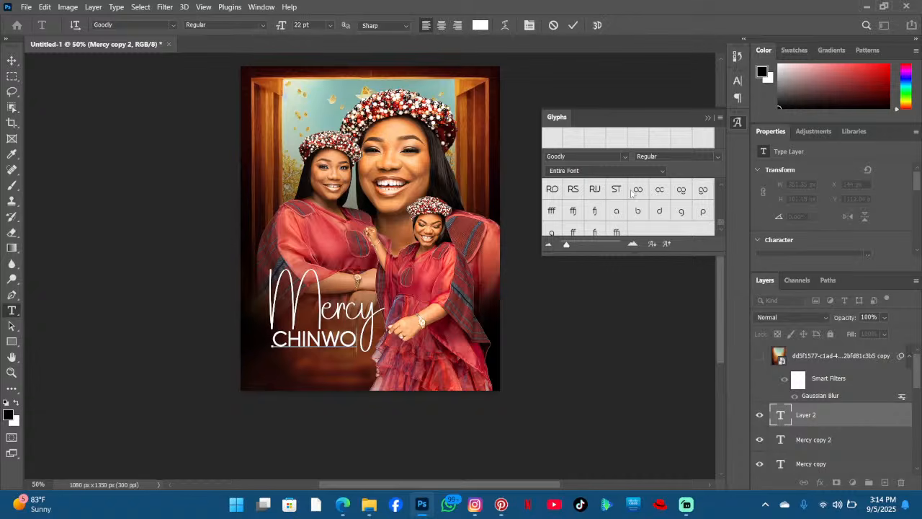
{"action": "scroll", "coordinate": [634, 194], "scroll_direction": "up", "scroll_amount": 1}
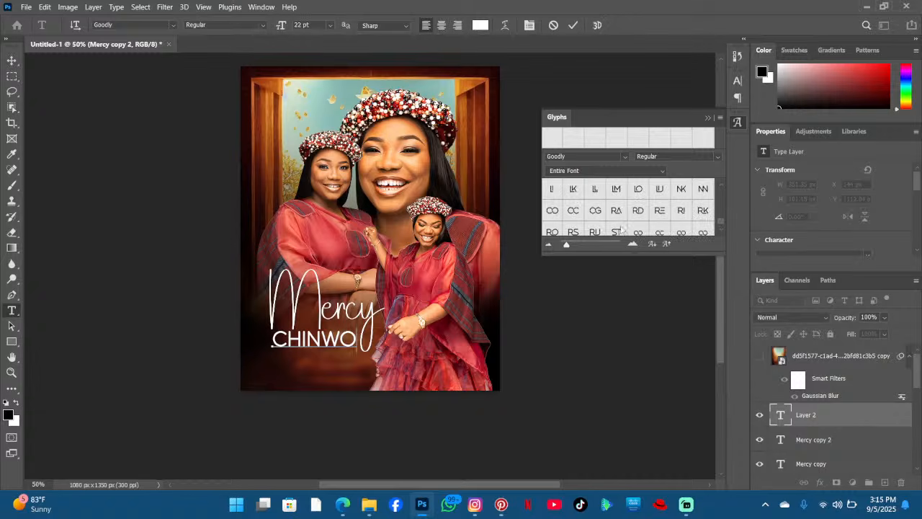
{"action": "scroll", "coordinate": [596, 231], "scroll_direction": "down", "scroll_amount": 1}
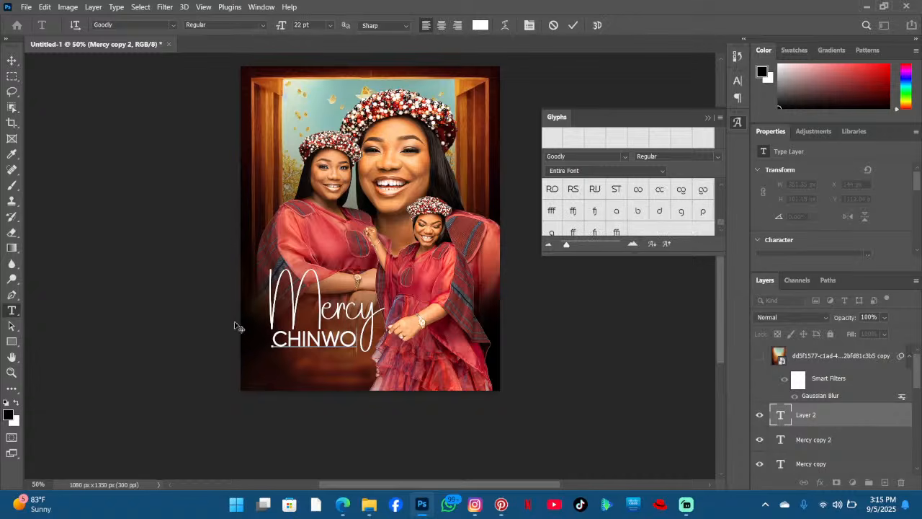
- Select the CHINWO text and change its font to Agilera
{"action": "left_click_drag", "start_coordinate": [274, 344], "coordinate": [357, 340]}
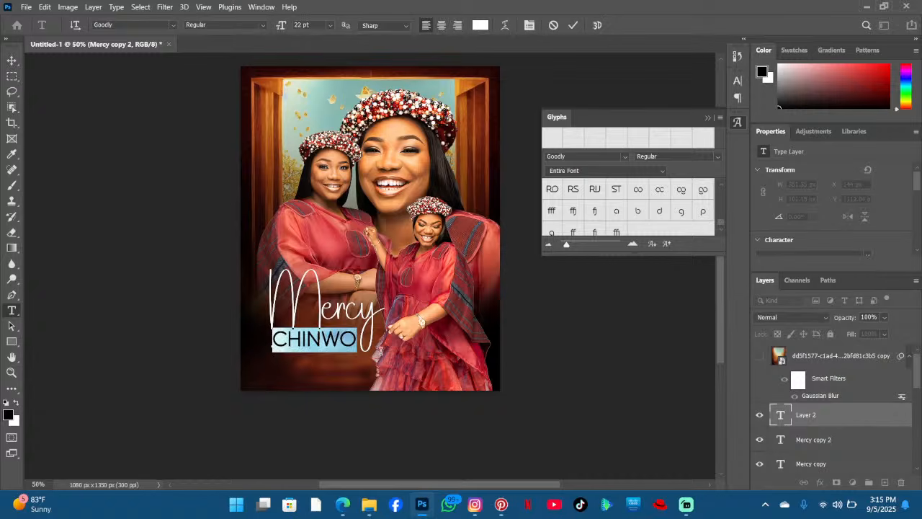
{"action": "left_click", "coordinate": [172, 26]}
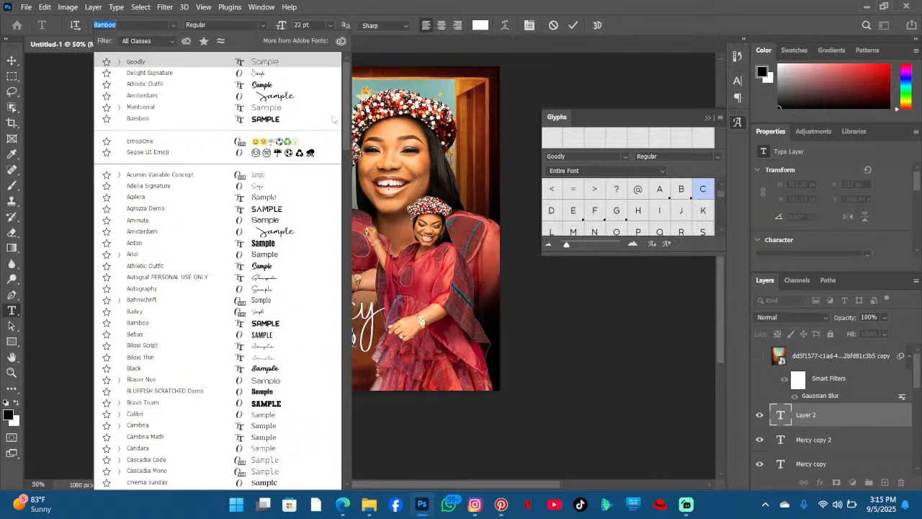
{"action": "left_click", "coordinate": [276, 198]}
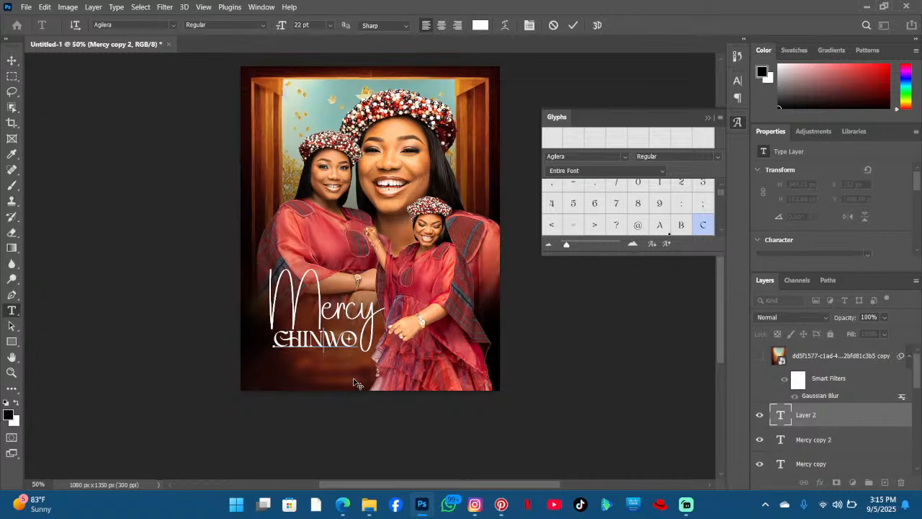
- Enlarge CHINWO to 23 pt, nudge it into place beneath Mercy, and commit the text edit
{"action": "key", "text": "ctrl"}
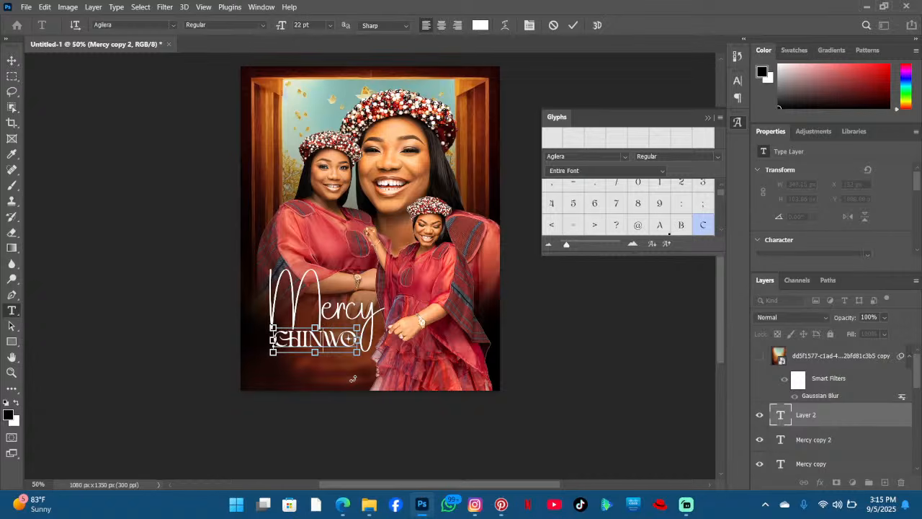
{"action": "key", "text": "ctrl+a"}
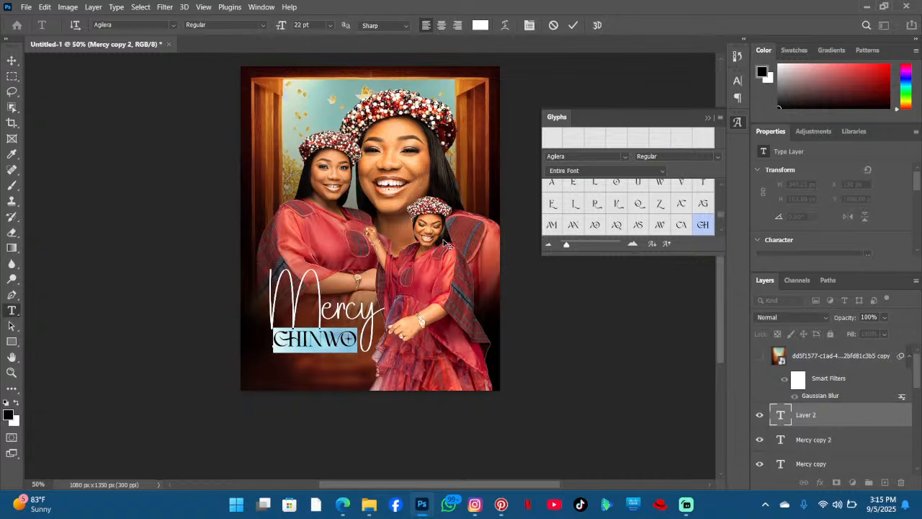
{"action": "left_click_drag", "start_coordinate": [281, 26], "coordinate": [285, 26]}
{"action": "left_click", "coordinate": [323, 337]}
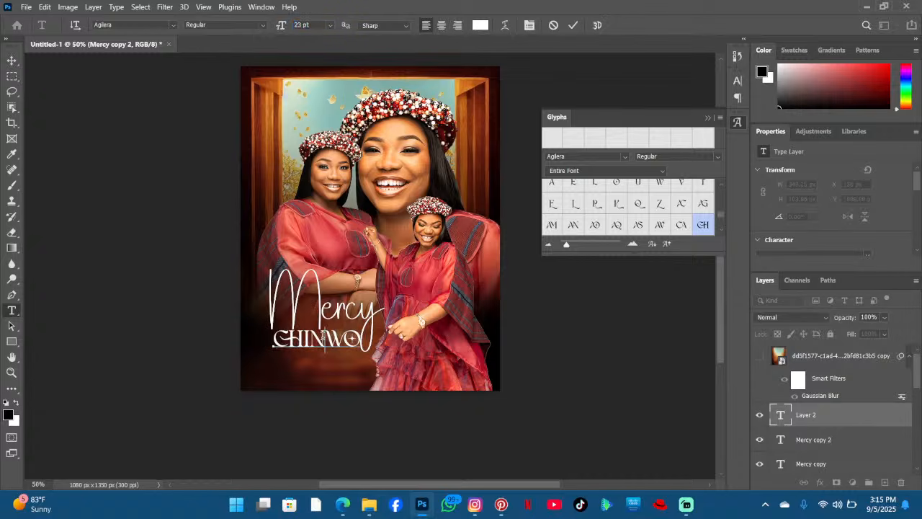
{"action": "left_click_drag", "start_coordinate": [416, 359], "coordinate": [413, 365]}
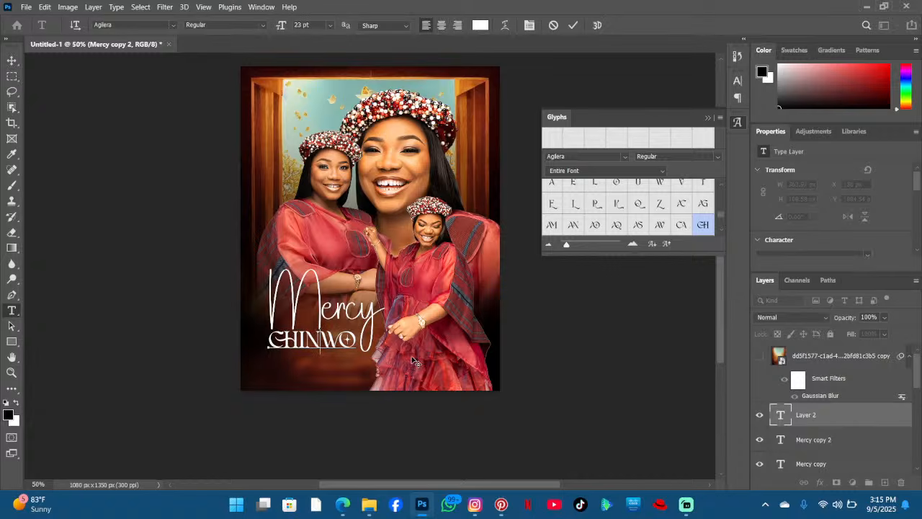
{"action": "left_click", "coordinate": [573, 25]}
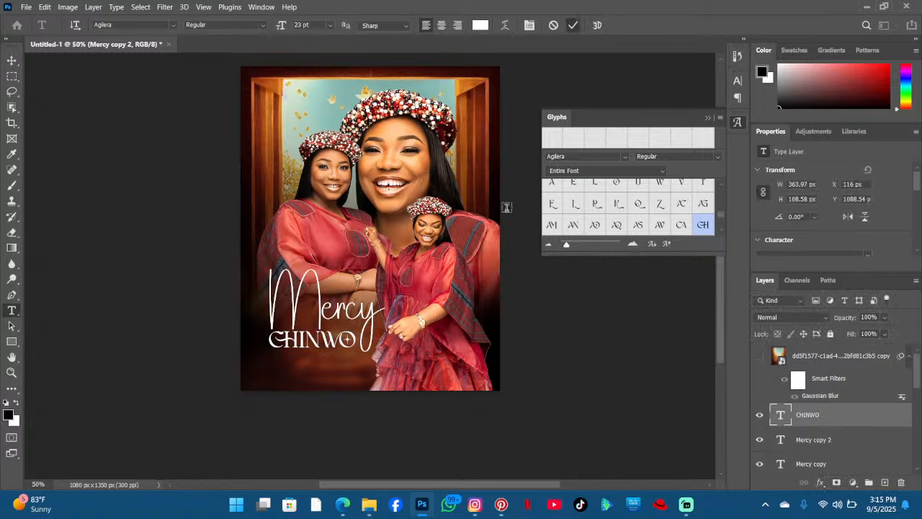
{"action": "key", "text": "ctrl+t"}
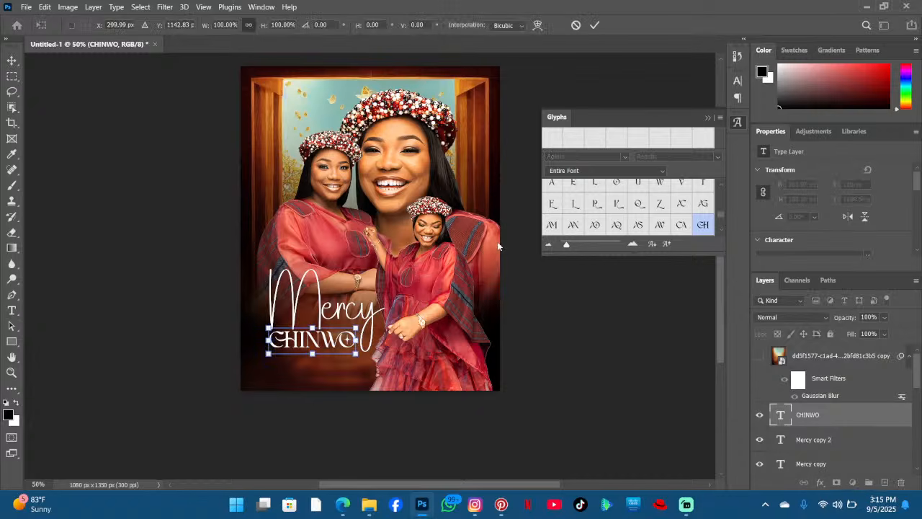
{"action": "key", "text": "Return"}
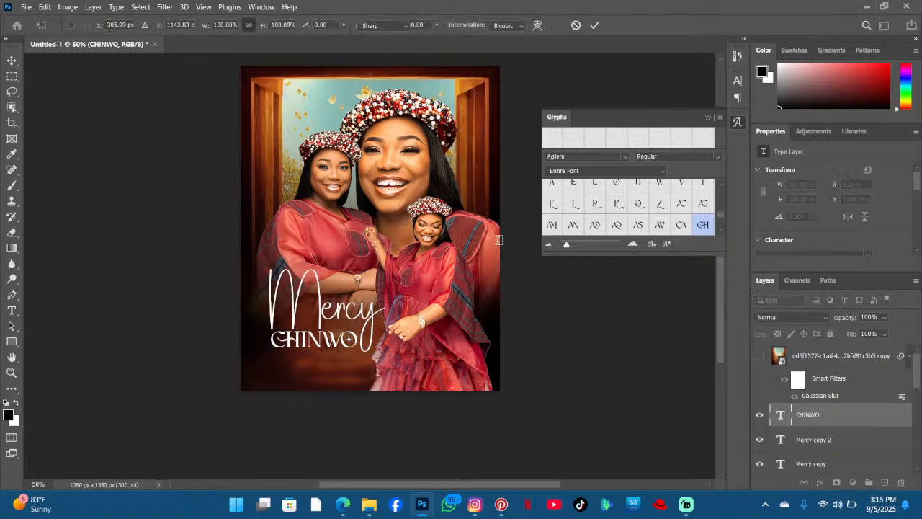
{"action": "scroll", "coordinate": [425, 209], "scroll_direction": "up", "scroll_amount": 2}
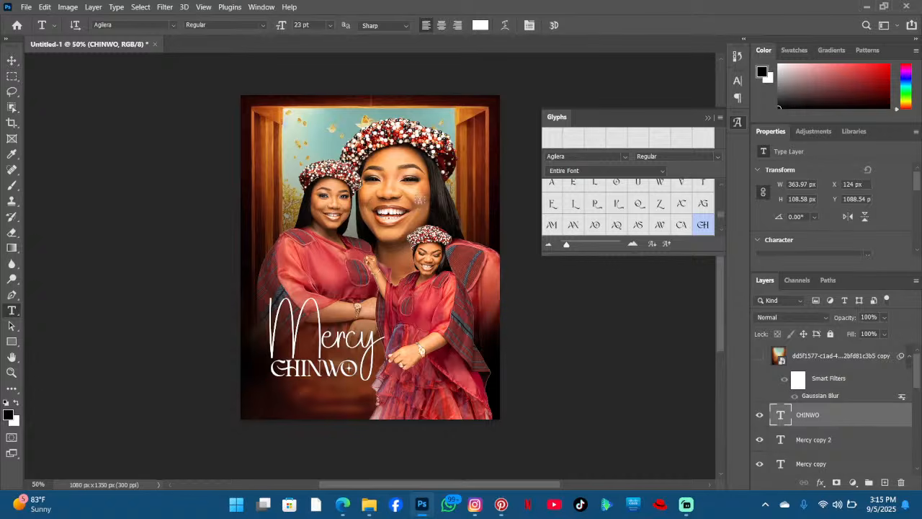
{"action": "scroll", "coordinate": [382, 273], "scroll_direction": "down", "scroll_amount": 3}
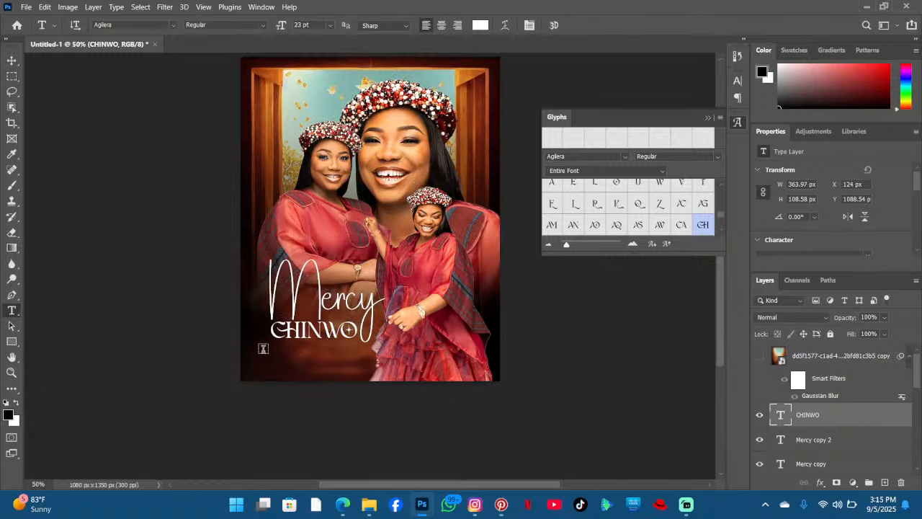
- Create a paragraph text box of placeholder text beneath CHINWO and set its font to Montserrat
{"action": "left_click_drag", "start_coordinate": [271, 345], "coordinate": [364, 381]}
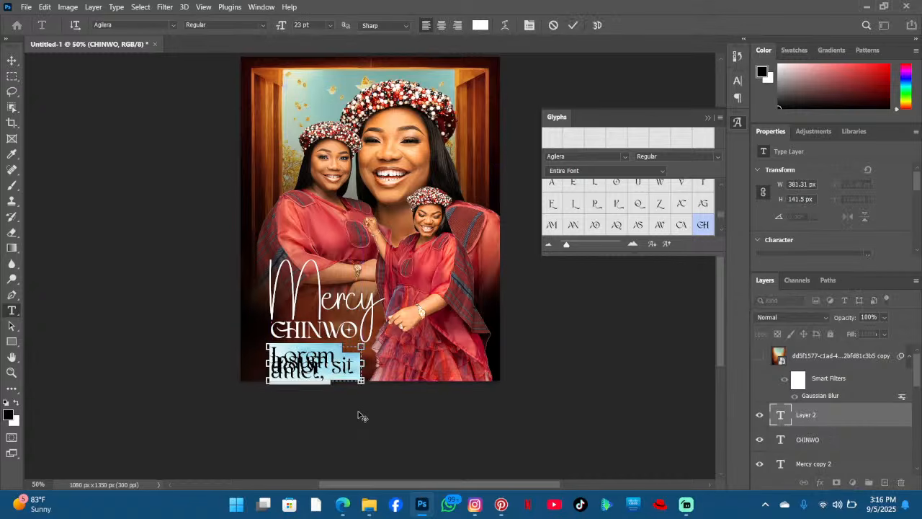
{"action": "left_click", "coordinate": [174, 24]}
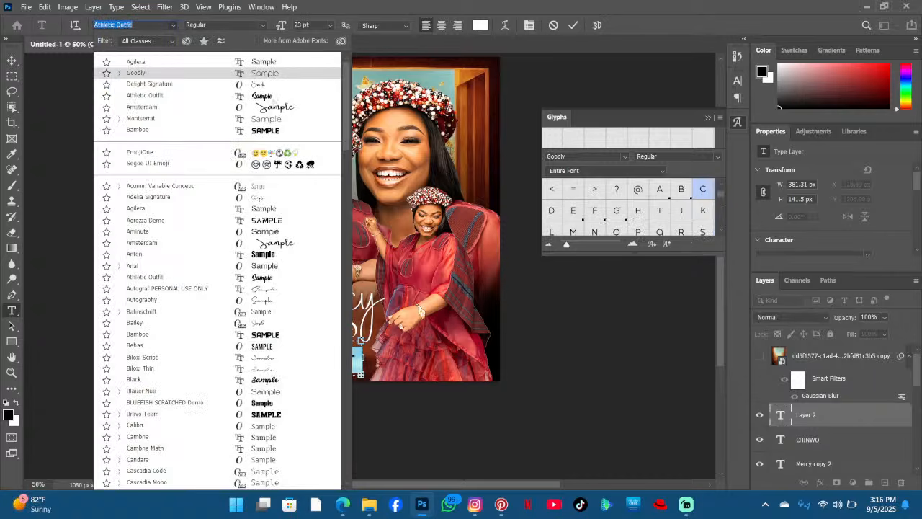
{"action": "left_click", "coordinate": [272, 118]}
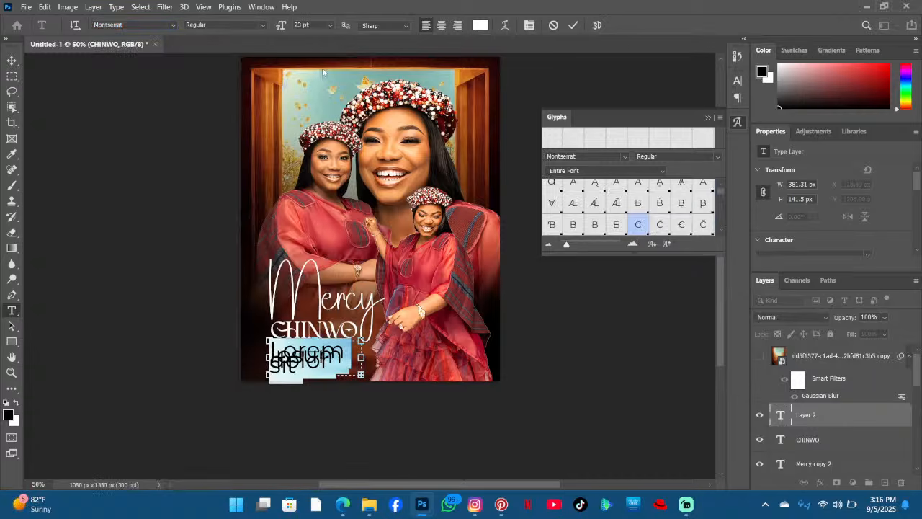
- Make the paragraph text all caps at 3 pt and commit it
{"action": "left_click", "coordinate": [735, 84]}
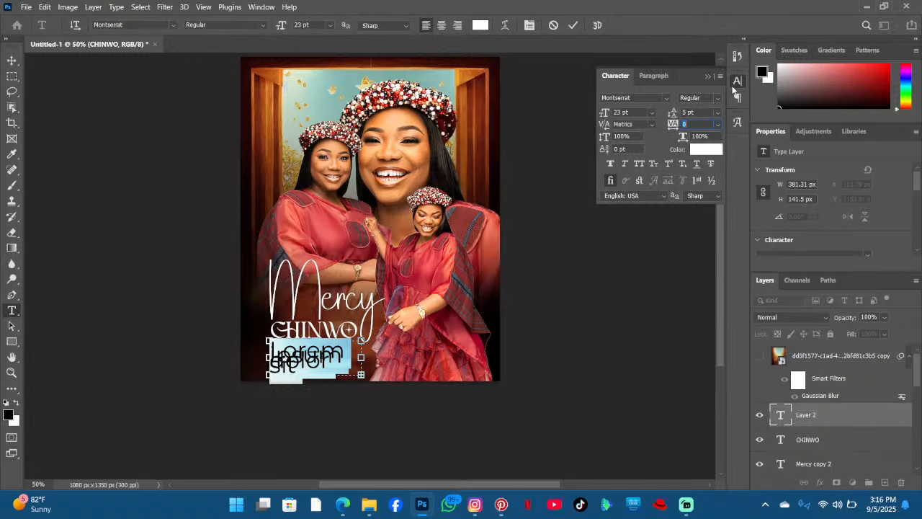
{"action": "left_click", "coordinate": [638, 164]}
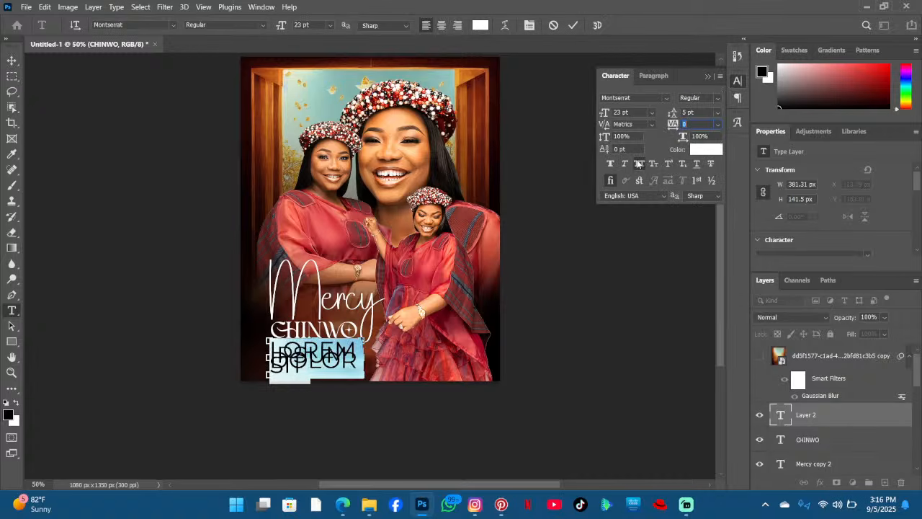
{"action": "left_click_drag", "start_coordinate": [280, 29], "coordinate": [264, 27]}
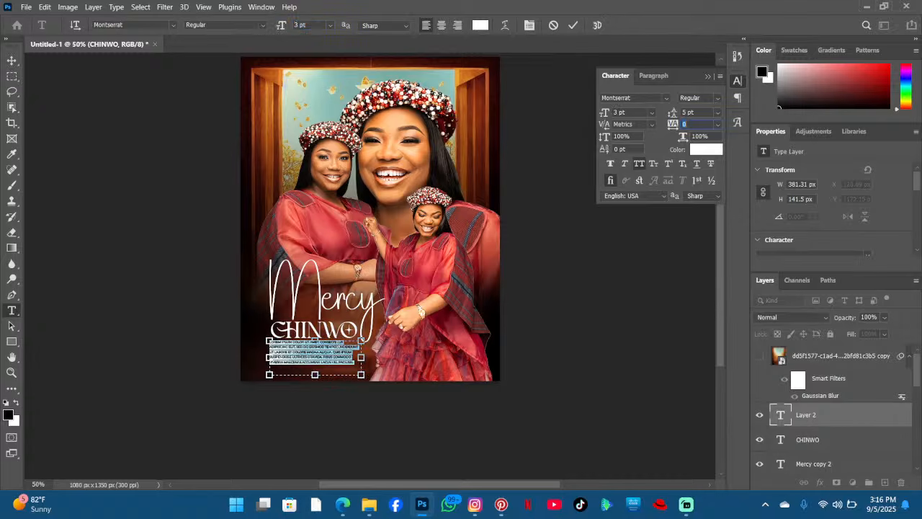
{"action": "left_click", "coordinate": [339, 349]}
{"action": "left_click_drag", "start_coordinate": [343, 402], "coordinate": [345, 403]}
{"action": "left_click", "coordinate": [574, 26]}
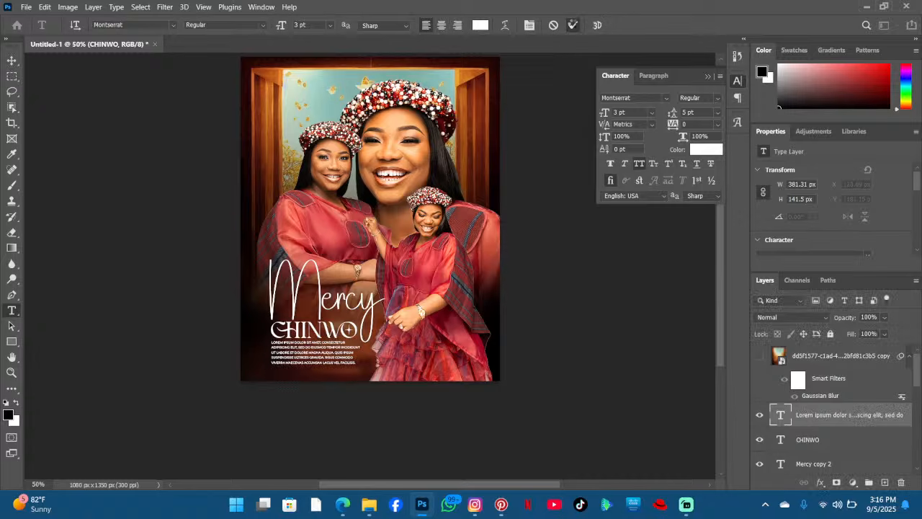
- Show the rulers and add vertical guides at the text's left edge and canvas right edge plus a bottom horizontal guide
{"action": "key", "text": "ctrl+r"}
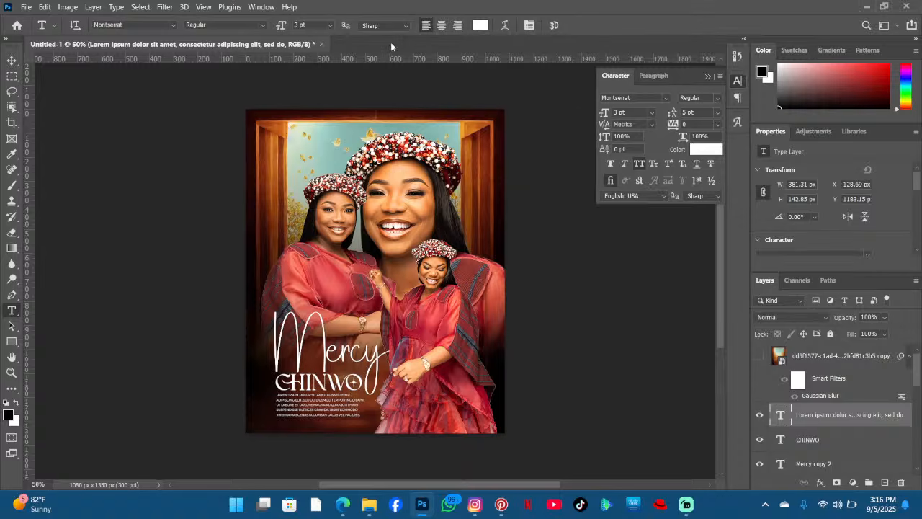
{"action": "left_click_drag", "start_coordinate": [27, 192], "coordinate": [272, 191]}
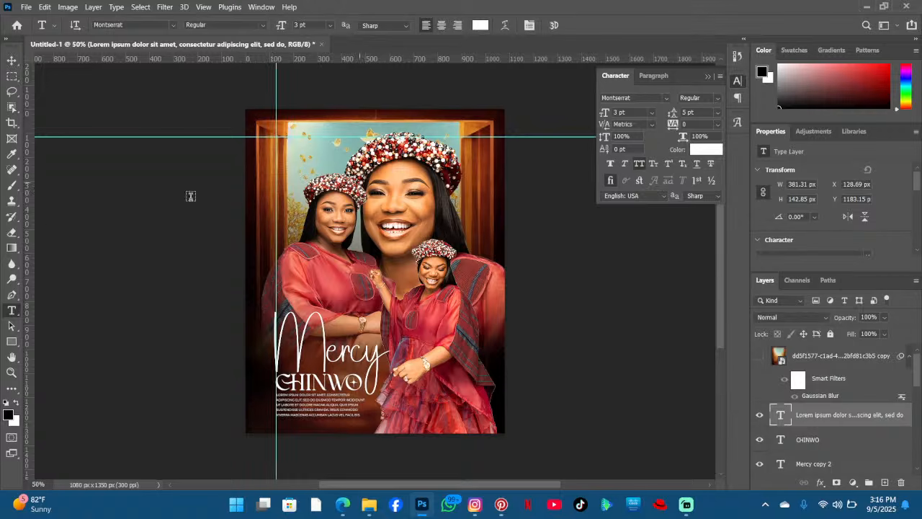
{"action": "left_click_drag", "start_coordinate": [32, 236], "coordinate": [486, 252]}
{"action": "left_click_drag", "start_coordinate": [362, 57], "coordinate": [396, 422]}
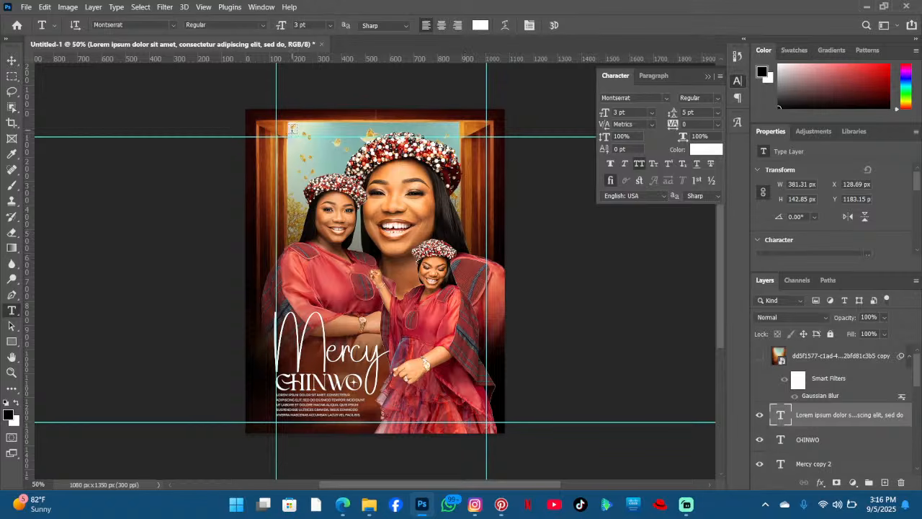
- Rearrange the guides, moving the left vertical guide outward and removing the top and right guides
{"action": "scroll", "coordinate": [292, 128], "scroll_direction": "down", "scroll_amount": 2}
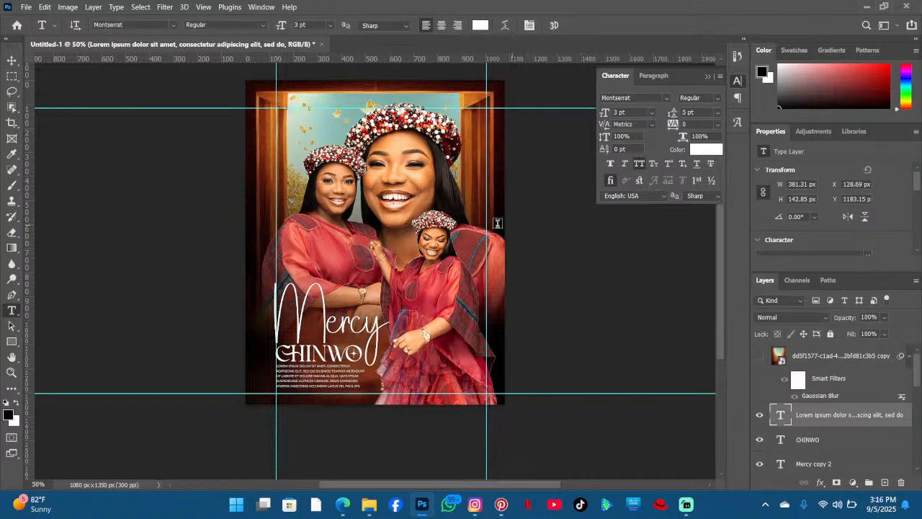
{"action": "left_click", "coordinate": [12, 61]}
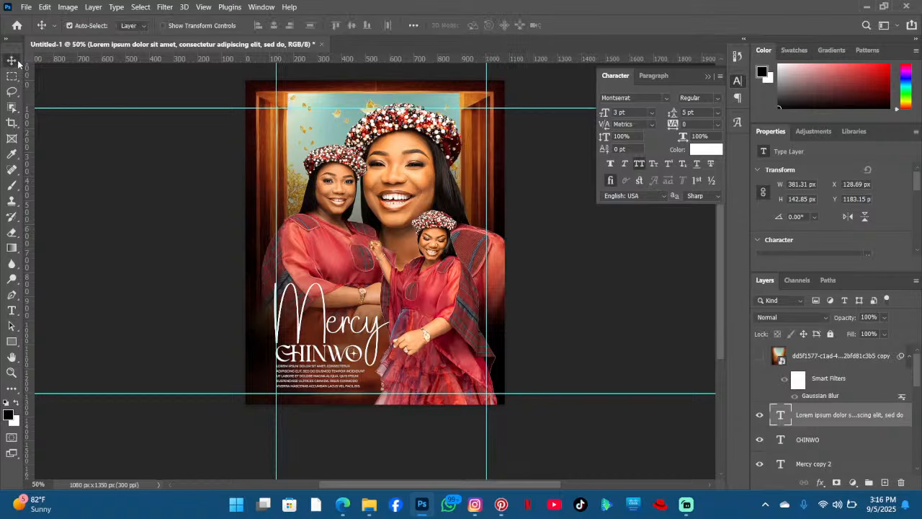
{"action": "left_click_drag", "start_coordinate": [277, 181], "coordinate": [173, 190]}
{"action": "left_click_drag", "start_coordinate": [487, 141], "coordinate": [564, 141]}
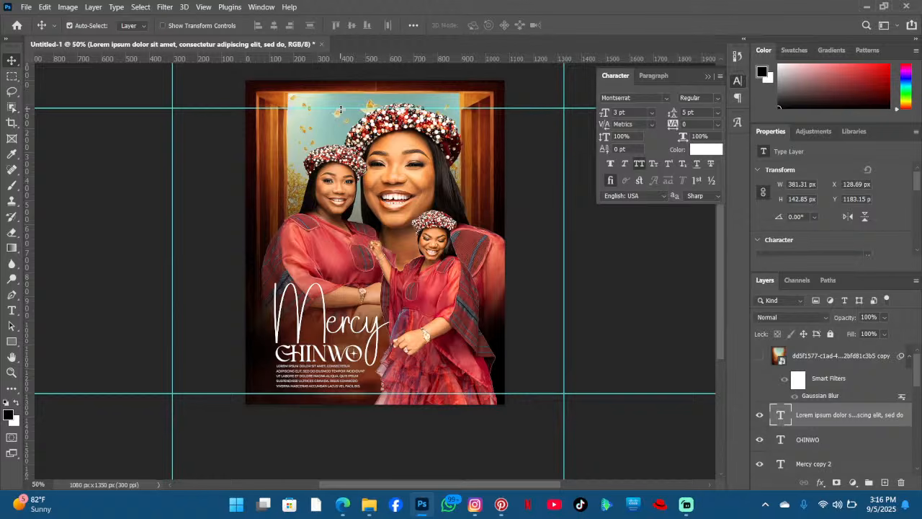
{"action": "left_click_drag", "start_coordinate": [340, 109], "coordinate": [349, 54]}
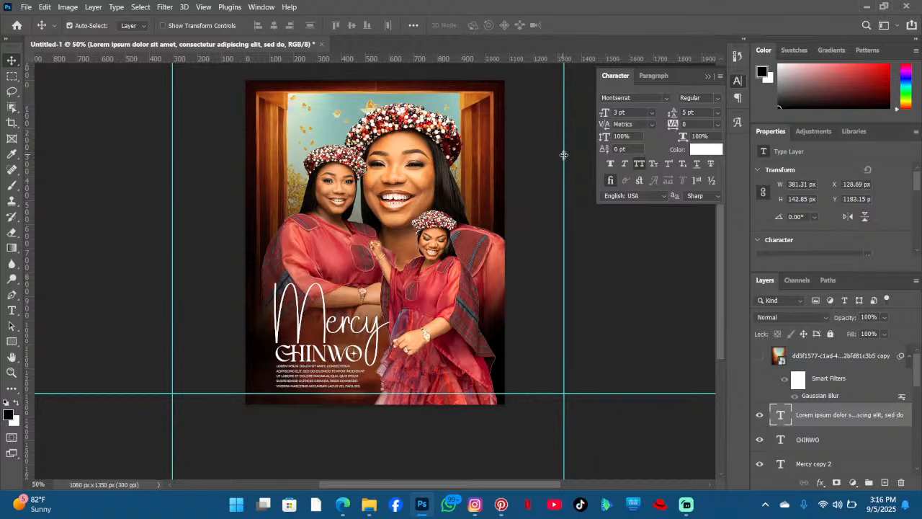
{"action": "left_click_drag", "start_coordinate": [563, 155], "coordinate": [27, 198]}
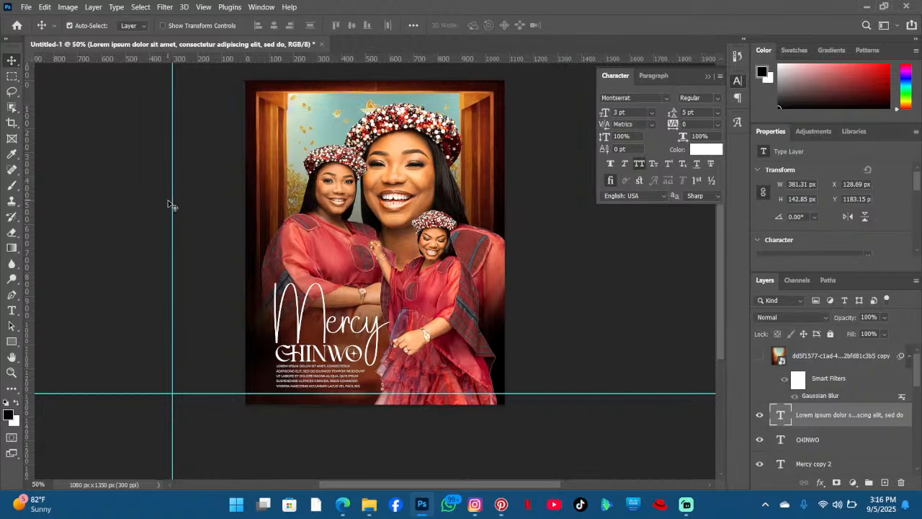
- Remove the remaining vertical and horizontal guides by dragging them off the canvas
{"action": "left_click_drag", "start_coordinate": [172, 203], "coordinate": [28, 199]}
{"action": "left_click", "coordinate": [150, 400]}
{"action": "left_click_drag", "start_coordinate": [147, 394], "coordinate": [240, 64]}
- Show the grid and examine the flyer's layout against it
{"action": "left_click", "coordinate": [204, 7]}
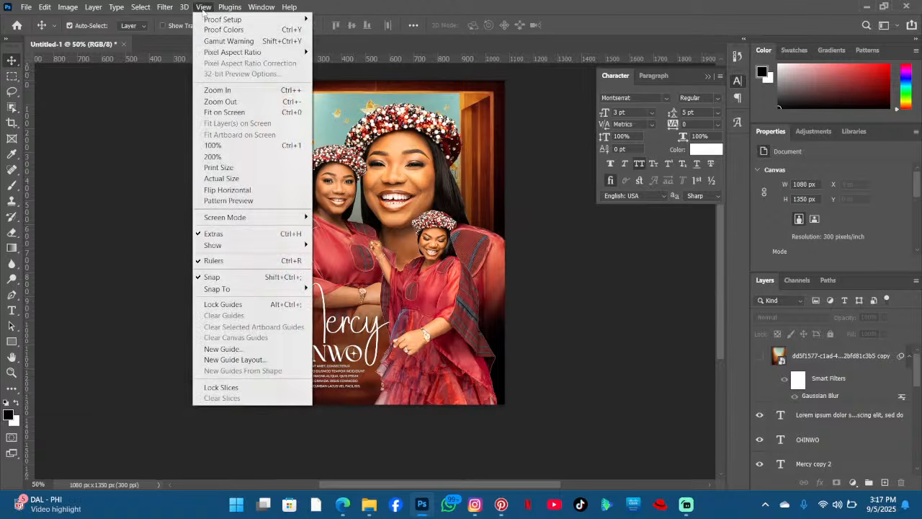
{"action": "mouse_move", "coordinate": [230, 245]}
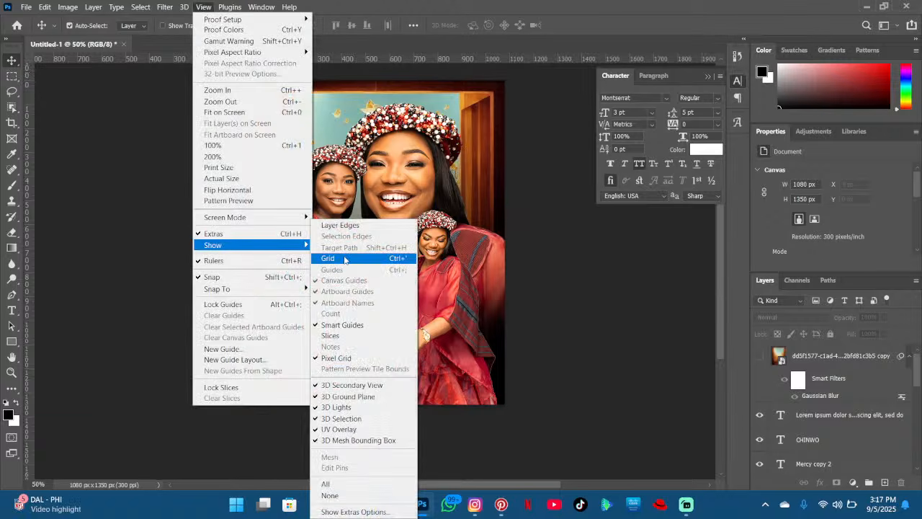
{"action": "left_click", "coordinate": [344, 258]}
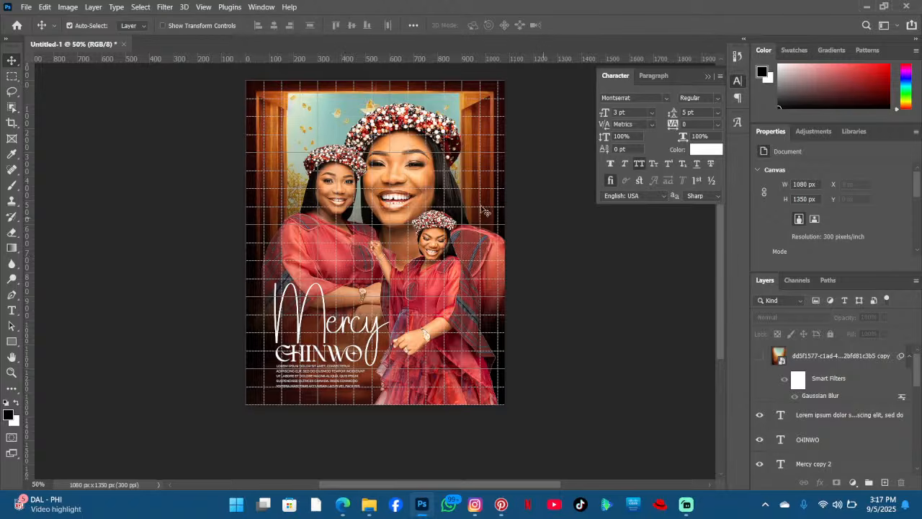
{"action": "scroll", "coordinate": [435, 209], "scroll_direction": "up", "scroll_amount": 2}
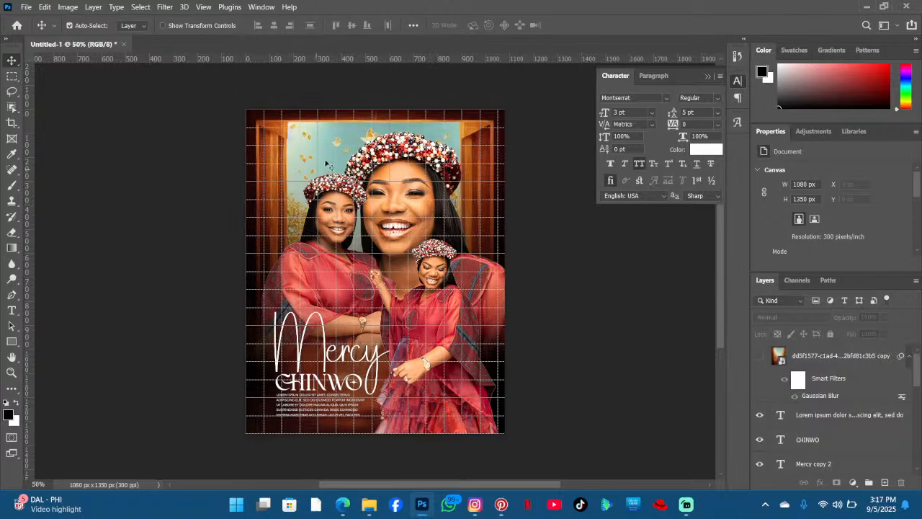
{"action": "scroll", "coordinate": [475, 185], "scroll_direction": "down", "scroll_amount": 1}
{"action": "scroll", "coordinate": [475, 184], "scroll_direction": "down", "scroll_amount": 4}
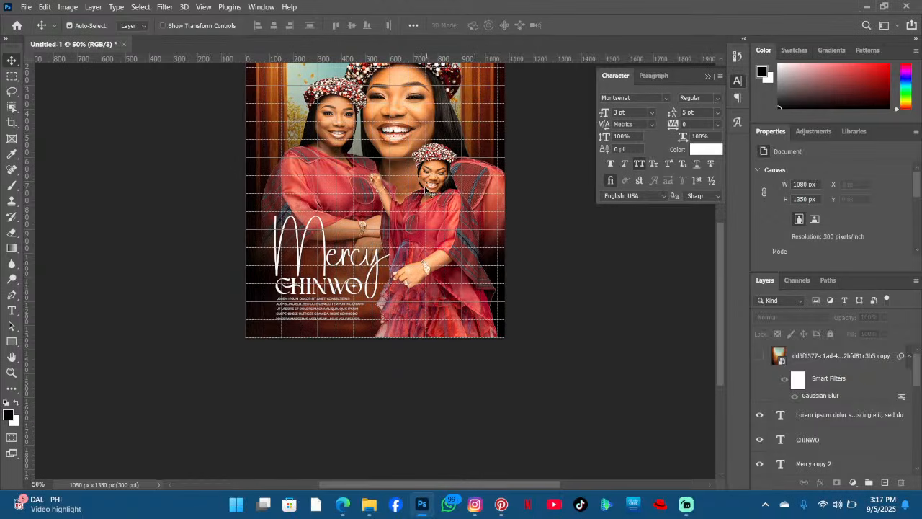
{"action": "scroll", "coordinate": [430, 192], "scroll_direction": "up", "scroll_amount": 3}
{"action": "scroll", "coordinate": [436, 184], "scroll_direction": "up", "scroll_amount": 2}
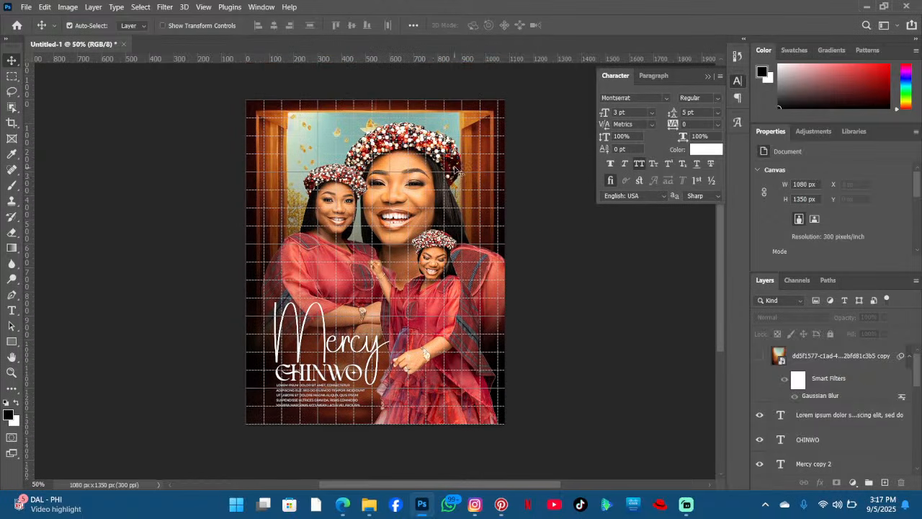
{"action": "scroll", "coordinate": [371, 191], "scroll_direction": "up", "scroll_amount": 2}
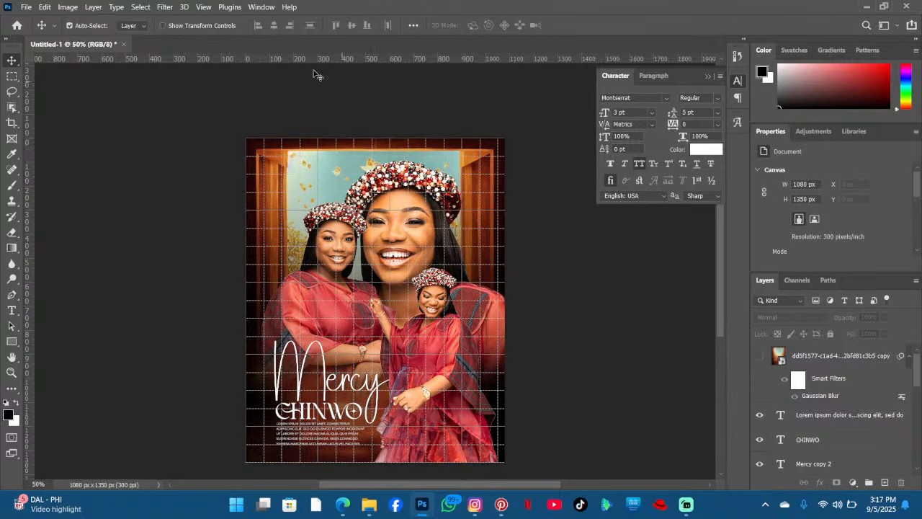
{"action": "left_click", "coordinate": [164, 6]}
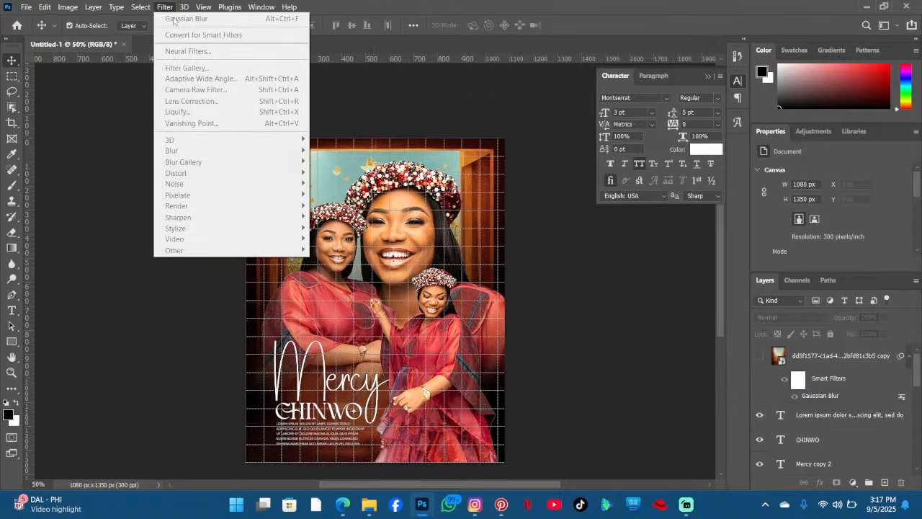
{"action": "mouse_move", "coordinate": [184, 10]}
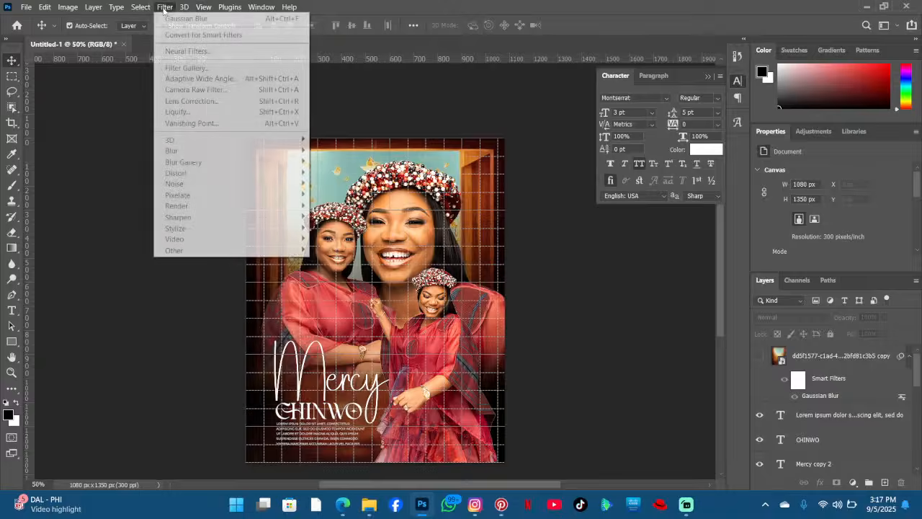
{"action": "mouse_move", "coordinate": [220, 241]}
{"action": "left_click", "coordinate": [360, 257]}
{"action": "scroll", "coordinate": [430, 223], "scroll_direction": "down", "scroll_amount": 2}
{"action": "scroll", "coordinate": [428, 223], "scroll_direction": "up", "scroll_amount": 2}
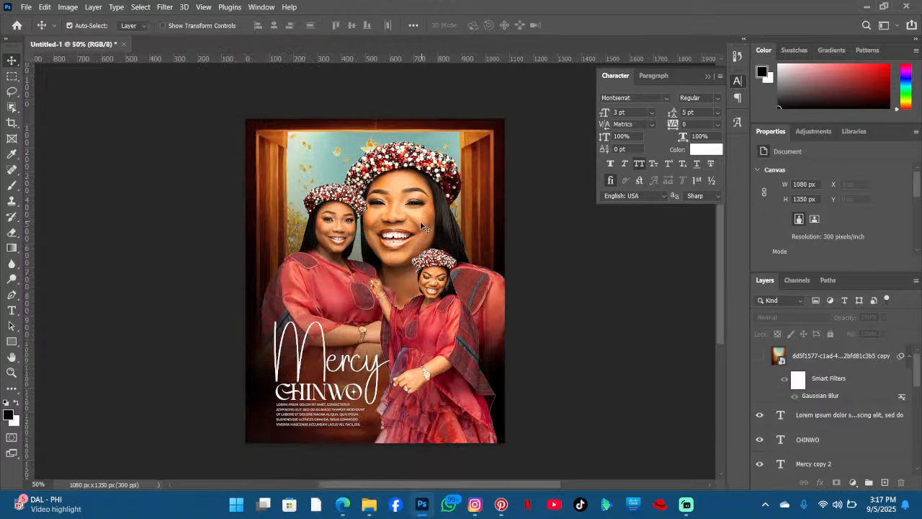
{"action": "scroll", "coordinate": [428, 223], "scroll_direction": "down", "scroll_amount": 4}
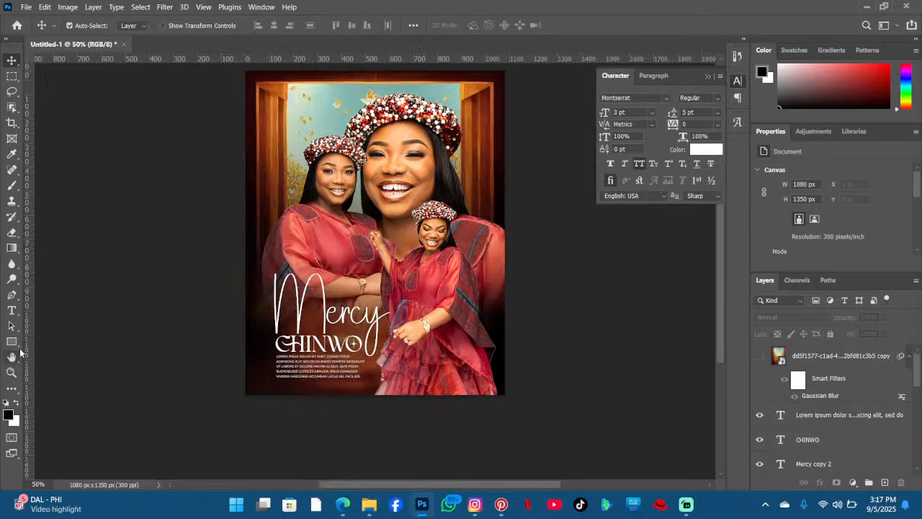
- Select all the paragraph text, increase its size to 4 pt, and commit it
{"action": "left_click", "coordinate": [12, 310]}
{"action": "left_click", "coordinate": [301, 358]}
{"action": "key", "text": "ctrl+a"}
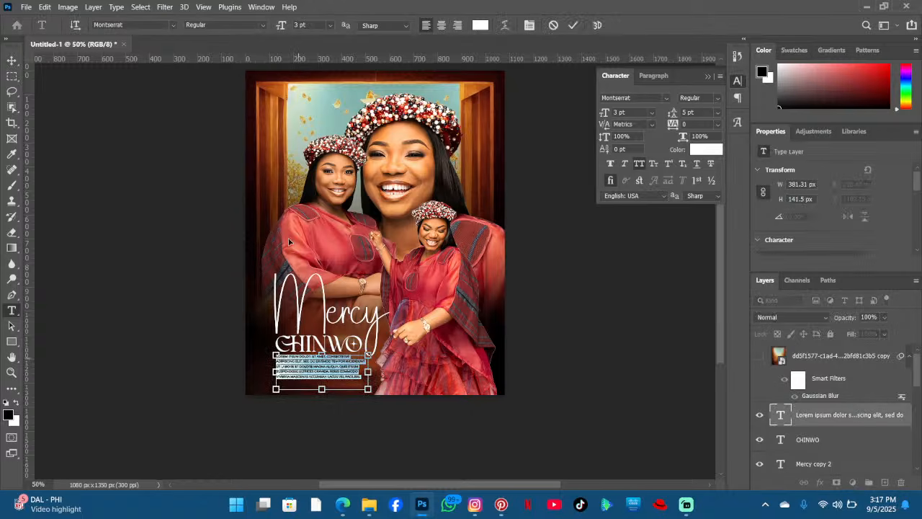
{"action": "key", "text": "ctrl+shift+period"}
{"action": "key", "text": "ctrl+Return"}
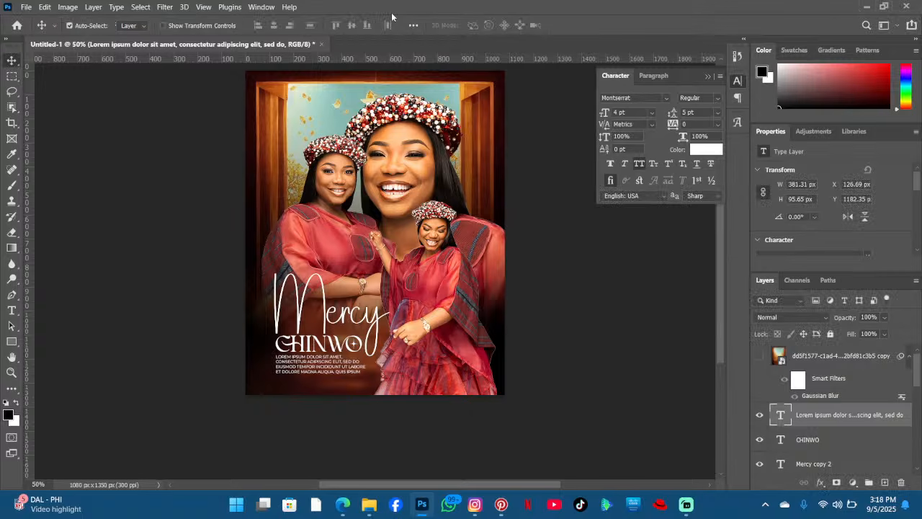
- Select the small portrait's layer and draw a circle about 268 × 258 px around the small girl's head
{"action": "scroll", "coordinate": [391, 13], "scroll_direction": "down", "scroll_amount": 3}
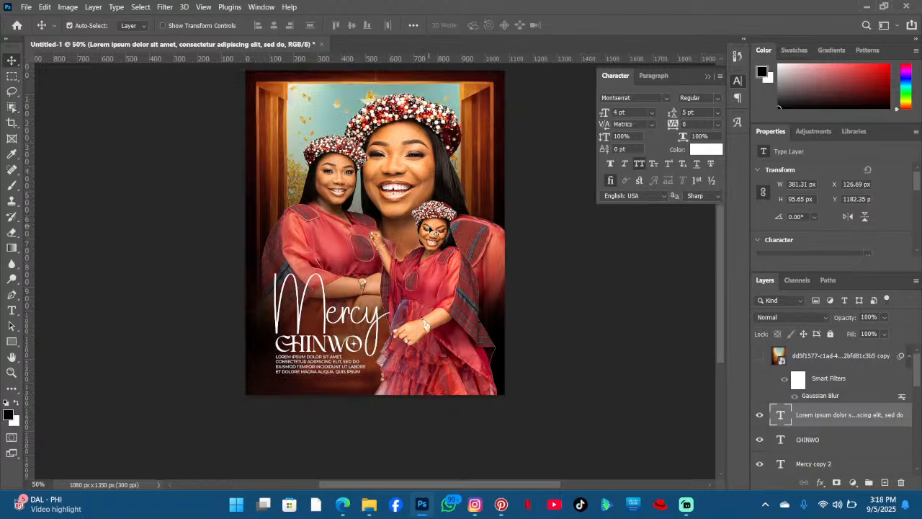
{"action": "left_click", "coordinate": [408, 223]}
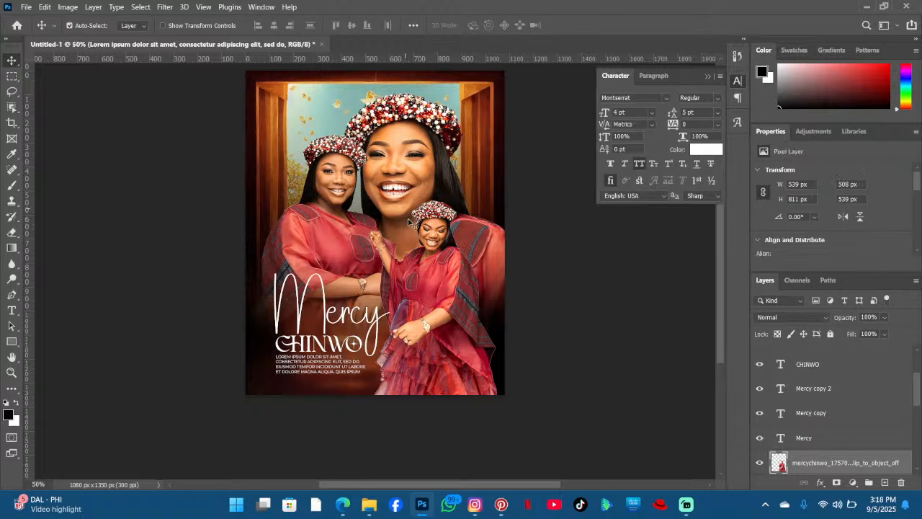
{"action": "left_click", "coordinate": [408, 224]}
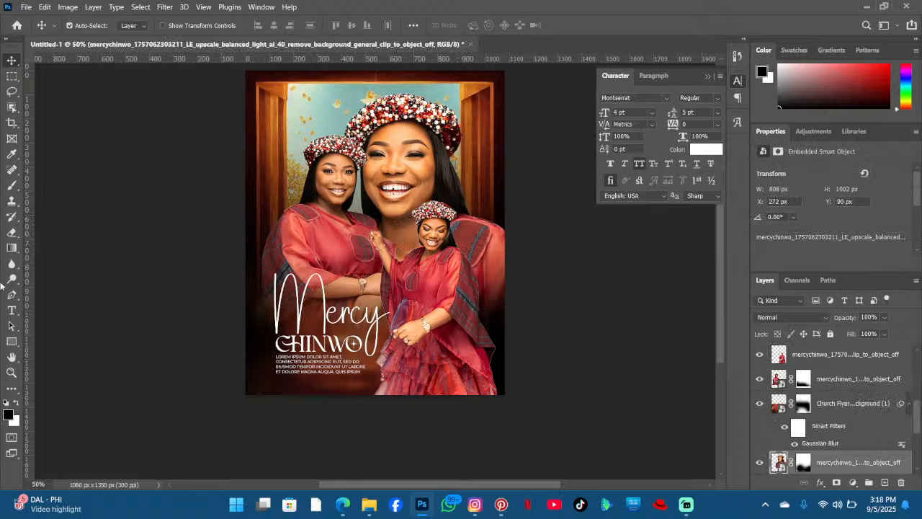
{"action": "left_click", "coordinate": [12, 342]}
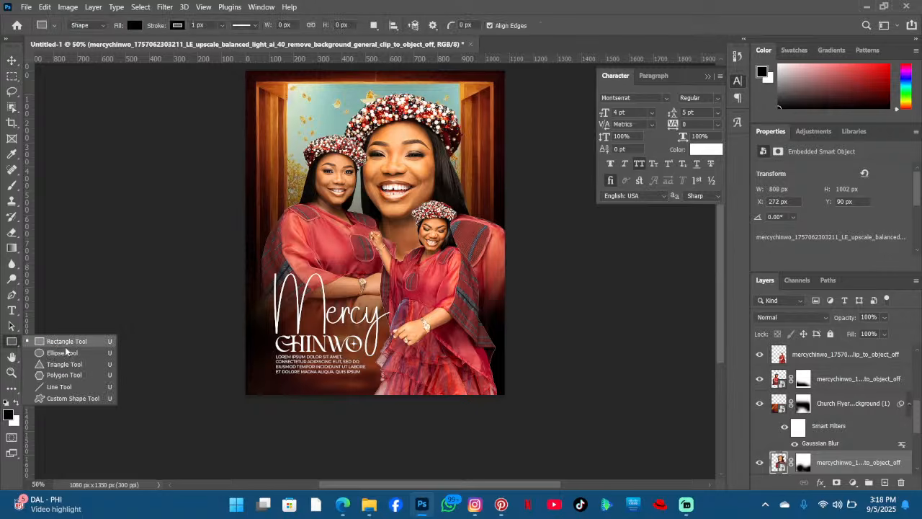
{"action": "left_click", "coordinate": [54, 338]}
{"action": "key", "text": "shift+u"}
{"action": "left_click_drag", "start_coordinate": [398, 193], "coordinate": [466, 256]}
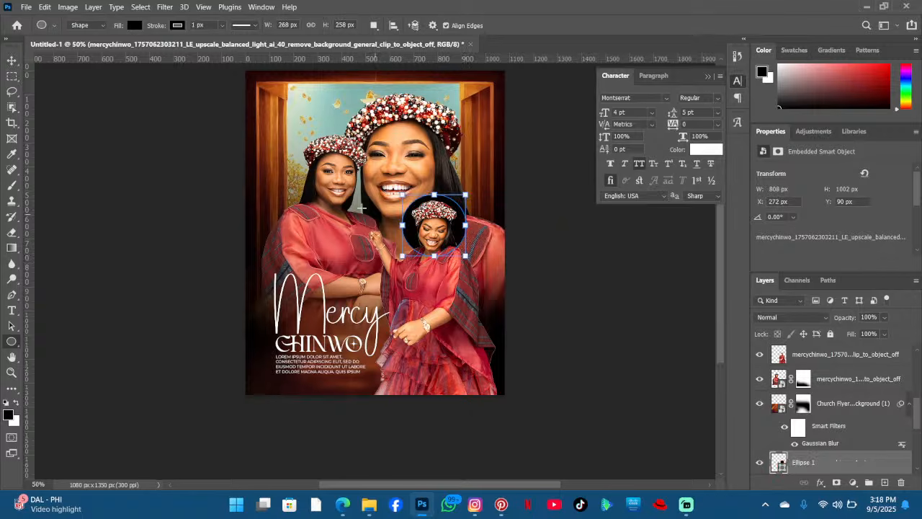
- Set the circle's fill colour to white
{"action": "left_click", "coordinate": [134, 27]}
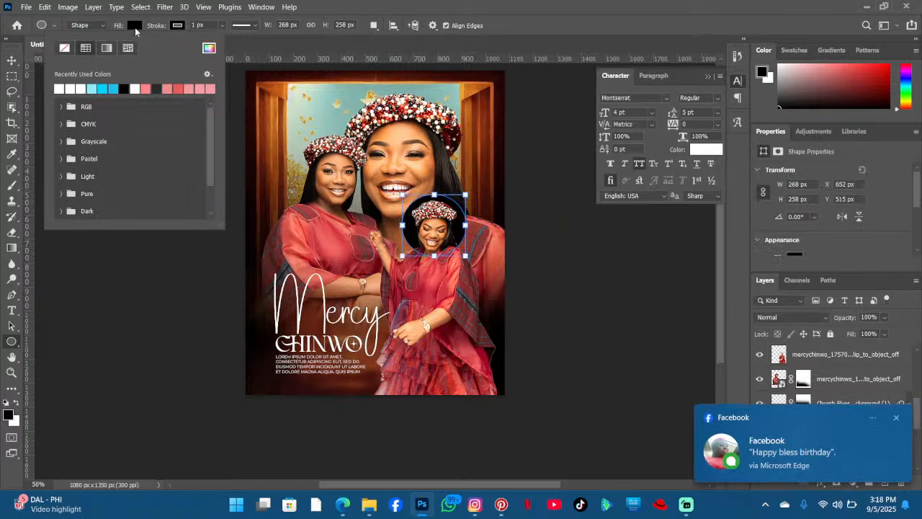
{"action": "left_click", "coordinate": [896, 418]}
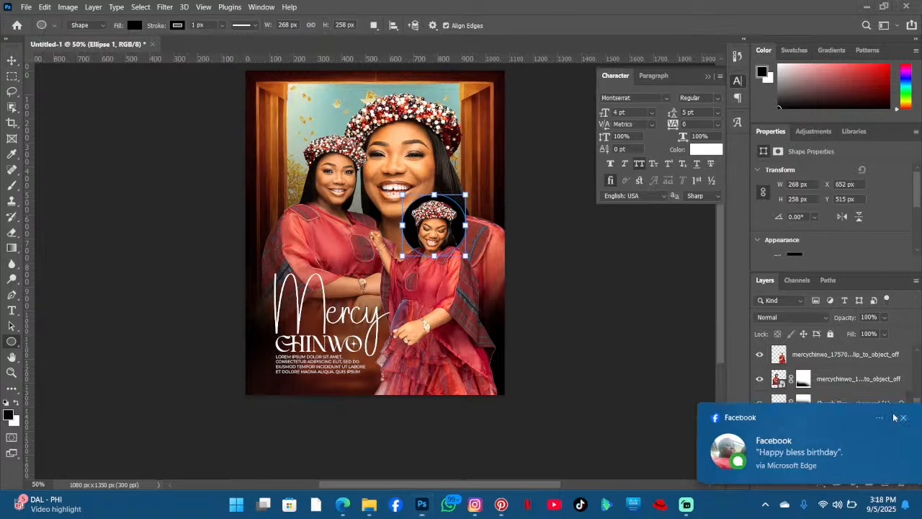
{"action": "left_click", "coordinate": [135, 27]}
{"action": "left_click", "coordinate": [72, 88]}
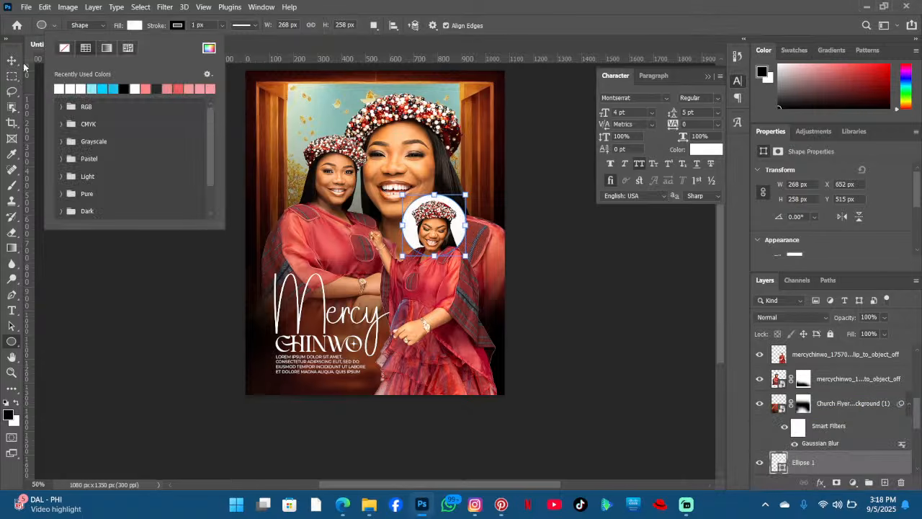
{"action": "key", "text": "Return"}
- Move the circle up slightly, then scale it to about 88% and nudge it up three steps
{"action": "key", "text": "v"}
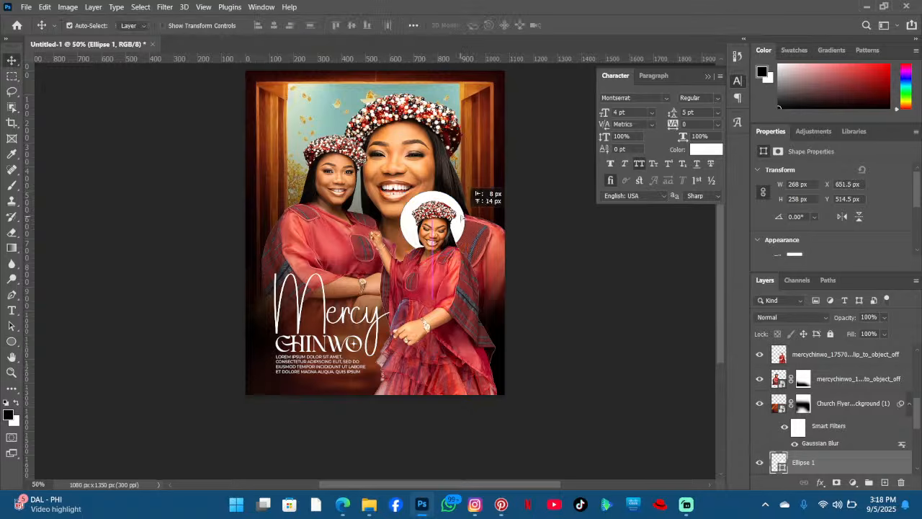
{"action": "left_click_drag", "start_coordinate": [461, 220], "coordinate": [461, 212]}
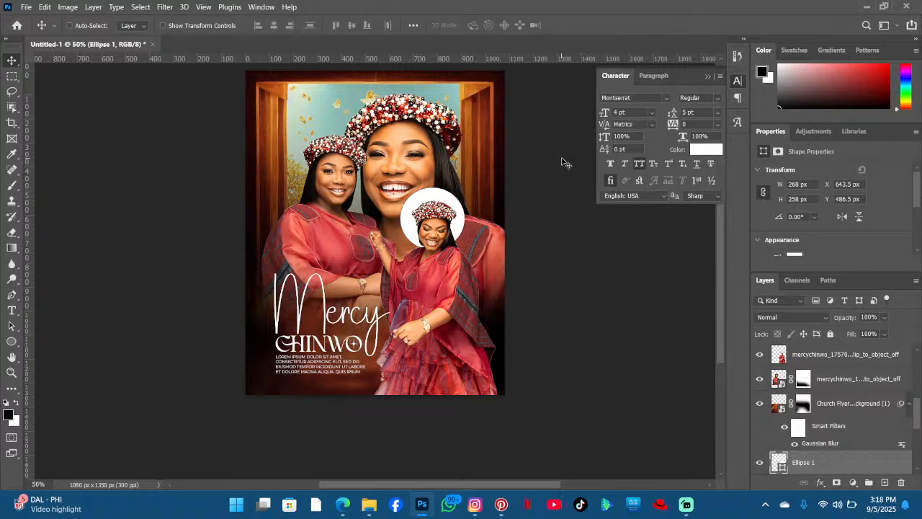
{"action": "key", "text": "ctrl+t"}
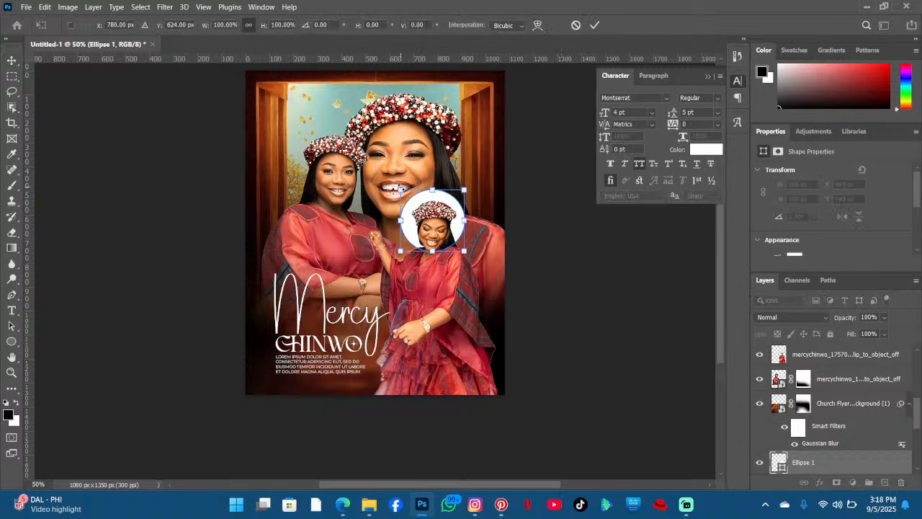
{"action": "left_click_drag", "start_coordinate": [401, 189], "coordinate": [408, 197]}
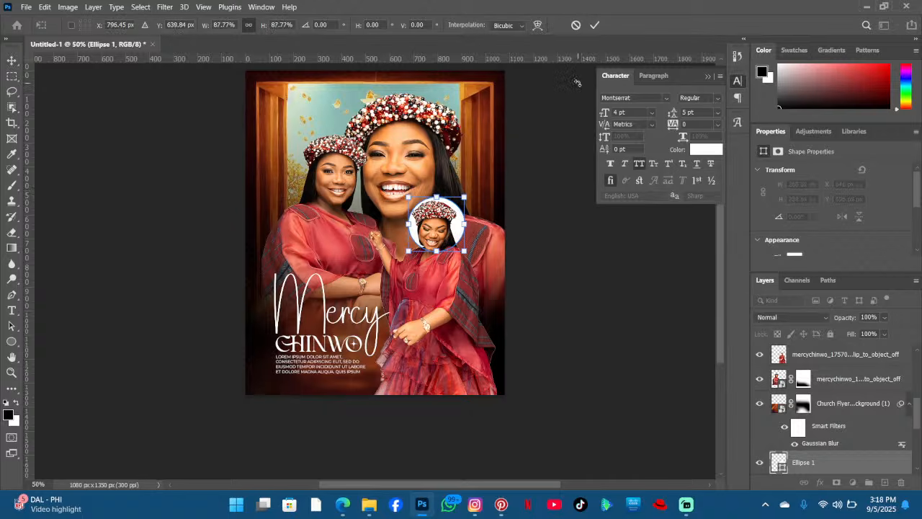
{"action": "key", "text": "Up"}
{"action": "key", "text": "Up"}
{"action": "key", "text": "Up"}
{"action": "key", "text": "Up"}
{"action": "key", "text": "Up"}
{"action": "key", "text": "Up"}
{"action": "key", "text": "Up"}
{"action": "key", "text": "Up"}
{"action": "key", "text": "Up"}
{"action": "key", "text": "Up"}
{"action": "key", "text": "Up"}
{"action": "key", "text": "Up"}
{"action": "key", "text": "Up"}
{"action": "key", "text": "Up"}
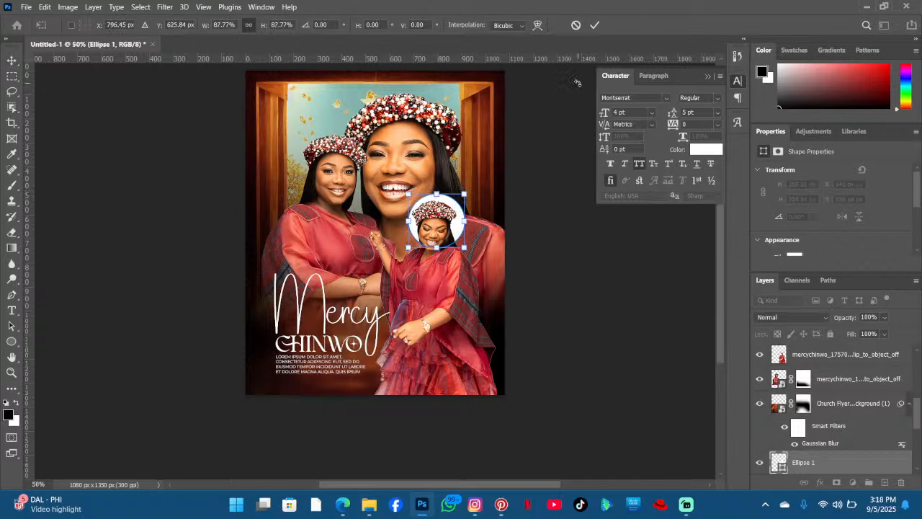
{"action": "key", "text": "Return"}
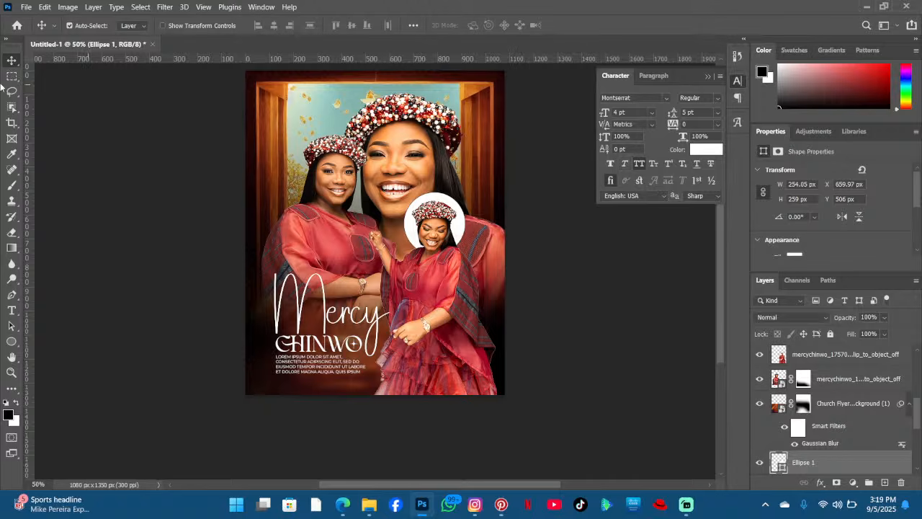
- Set the circle's stroke width to 0 px
{"action": "left_click", "coordinate": [13, 343]}
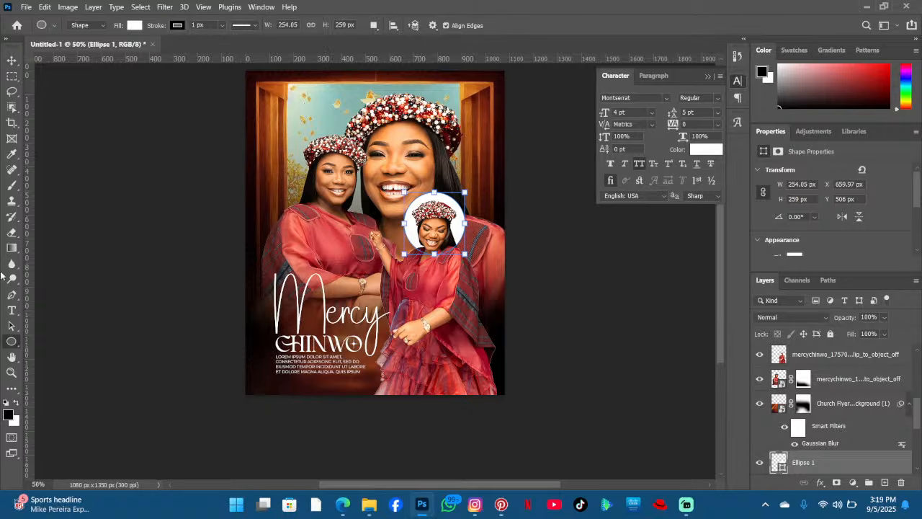
{"action": "left_click", "coordinate": [11, 60]}
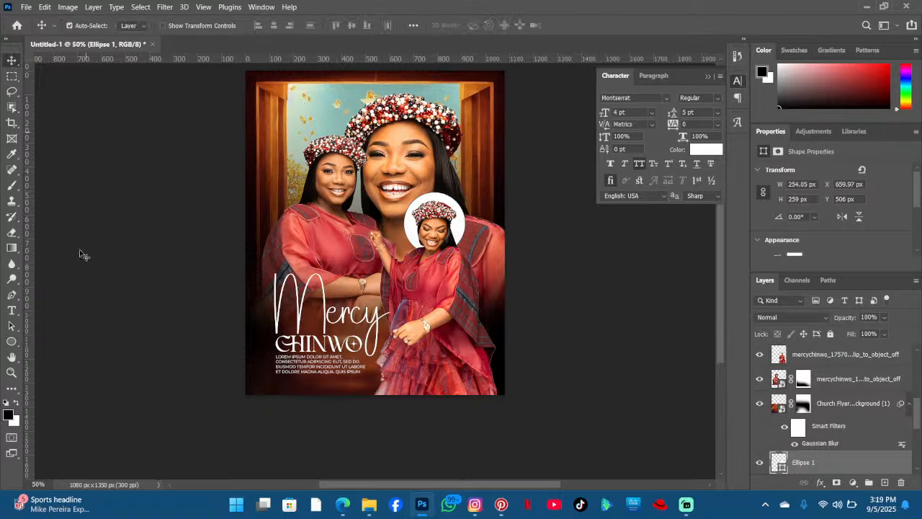
{"action": "left_click", "coordinate": [13, 342]}
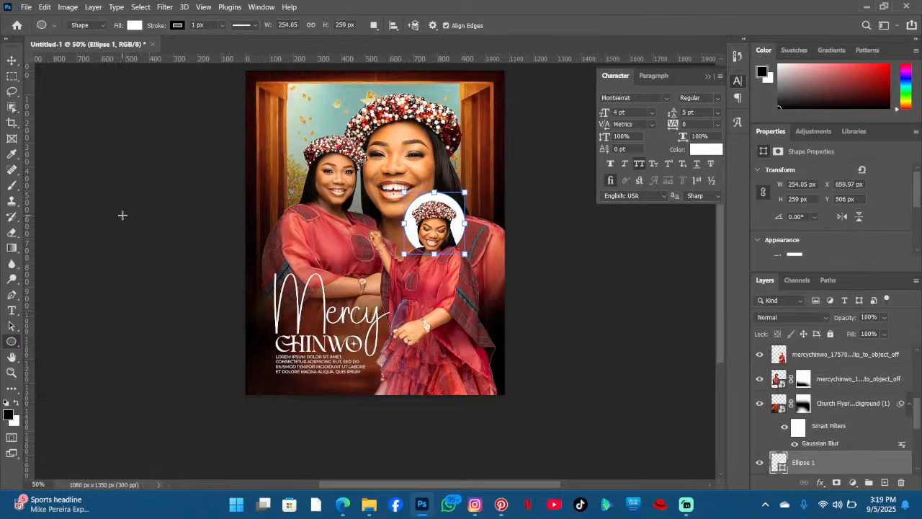
{"action": "scroll", "coordinate": [101, 197], "scroll_direction": "down", "scroll_amount": 1}
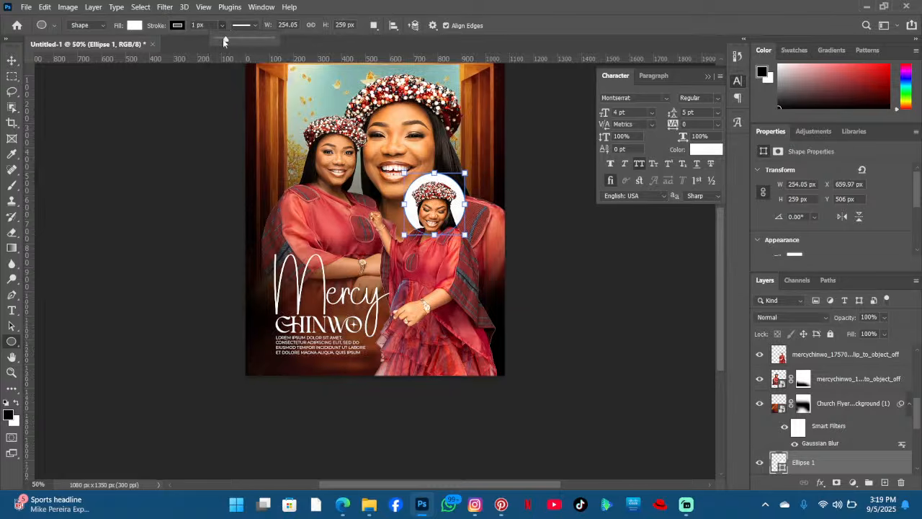
{"action": "left_click_drag", "start_coordinate": [223, 39], "coordinate": [183, 30]}
{"action": "scroll", "coordinate": [169, 75], "scroll_direction": "down", "scroll_amount": 1}
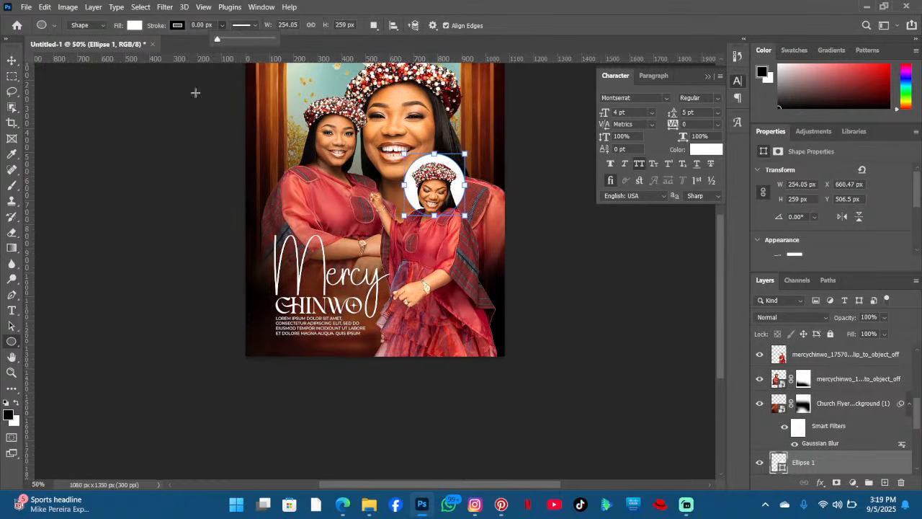
{"action": "left_click", "coordinate": [12, 59]}
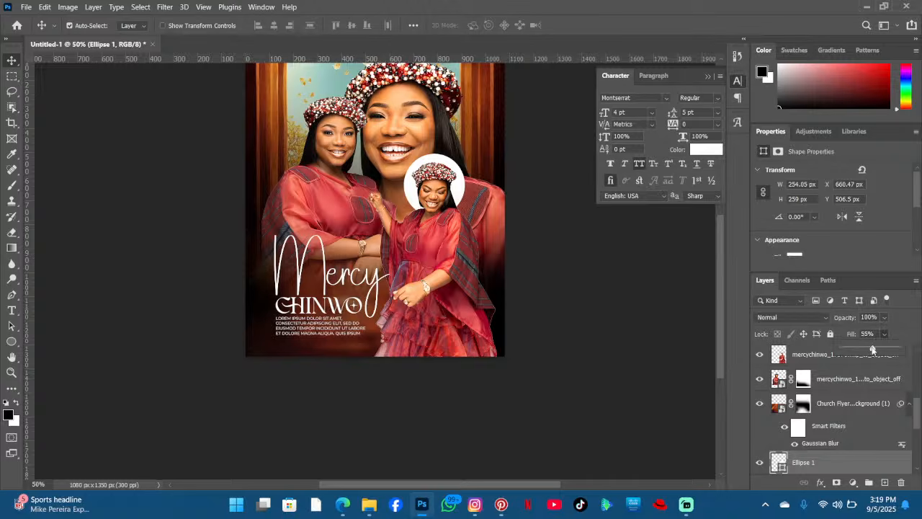
- Lower the circle layer's fill to 36% and its opacity to 57%
{"action": "left_click_drag", "start_coordinate": [872, 349], "coordinate": [862, 349]}
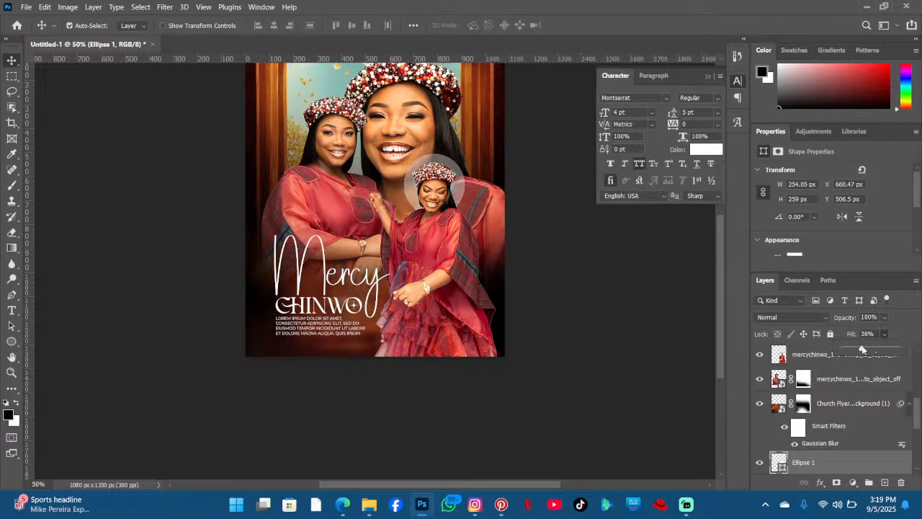
{"action": "left_click", "coordinate": [885, 317]}
{"action": "left_click_drag", "start_coordinate": [876, 330], "coordinate": [874, 333]}
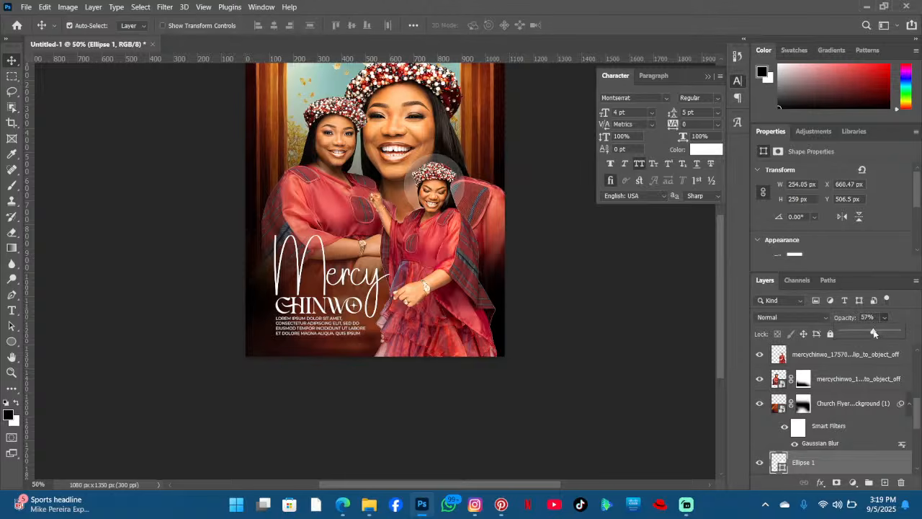
- Set the circle's opacity to 68% and type "happy birthday" four times along the circle's path
{"action": "left_click_drag", "start_coordinate": [878, 333], "coordinate": [881, 333]}
{"action": "left_click", "coordinate": [13, 310]}
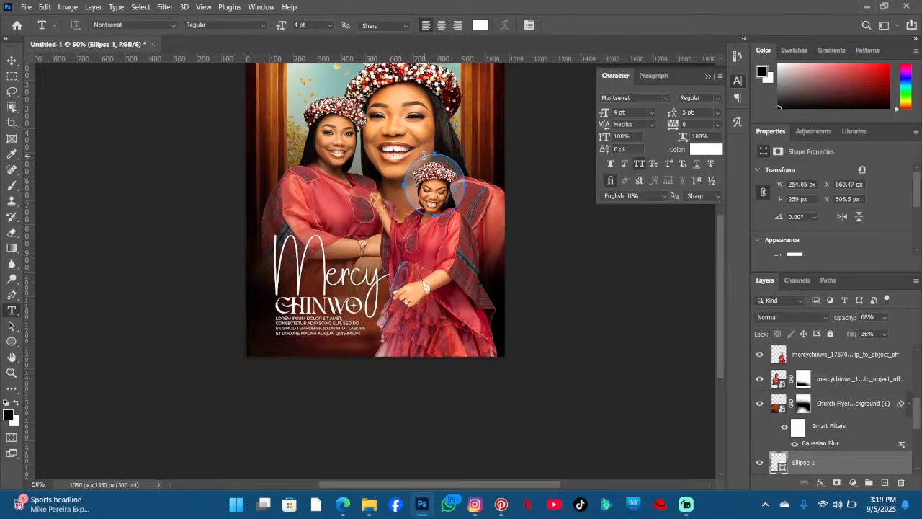
{"action": "left_click", "coordinate": [425, 154]}
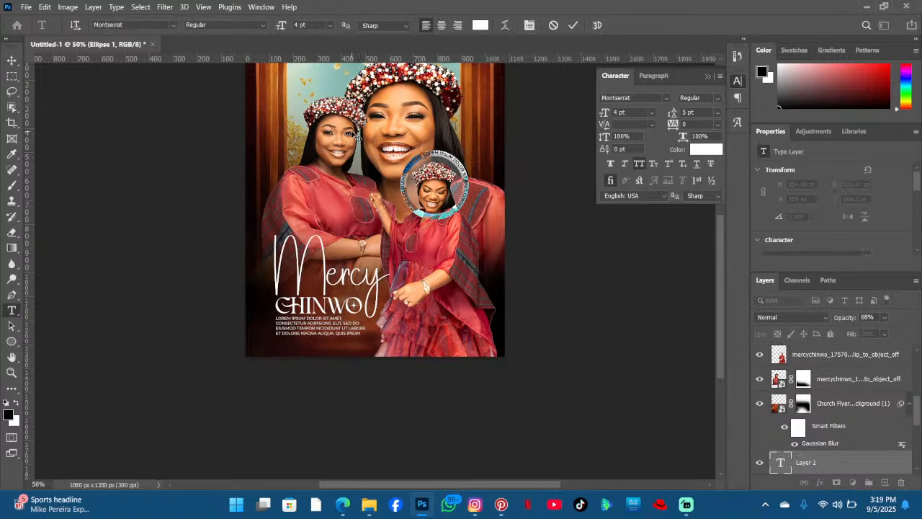
{"action": "left_click", "coordinate": [446, 69]}
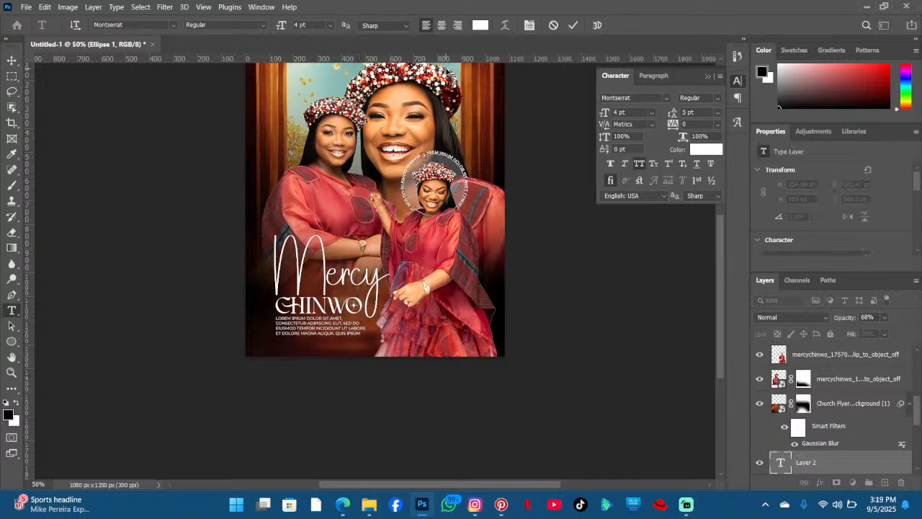
{"action": "type", "text": "HAPP"}
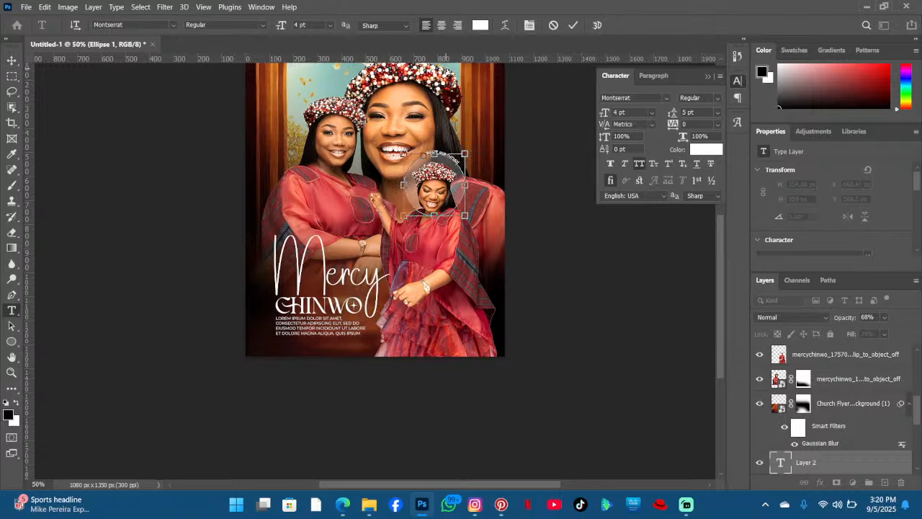
{"action": "key", "text": "ctrl+a"}
{"action": "key", "text": "ctrl+c"}
{"action": "key", "text": "Right"}
{"action": "key", "text": "ctrl+v"}
{"action": "key", "text": "ctrl+v"}
{"action": "key", "text": "ctrl+v"}
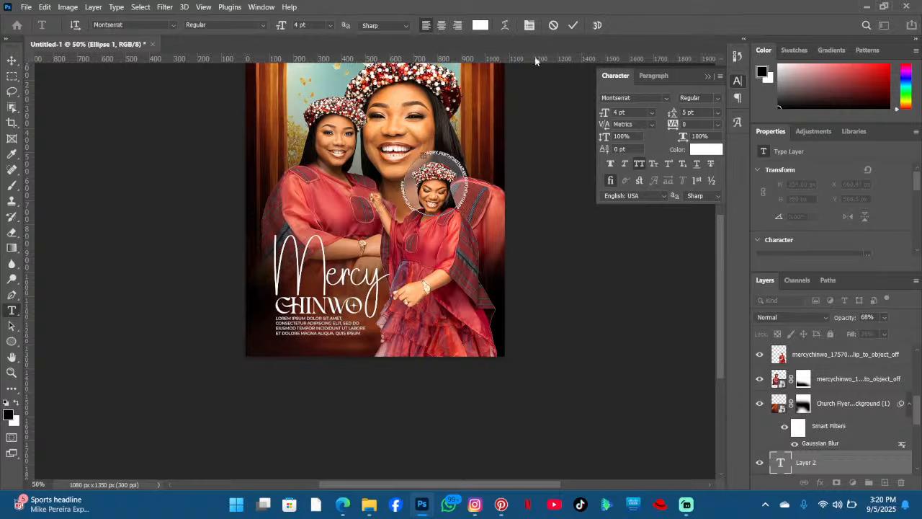
{"action": "left_click", "coordinate": [573, 25]}
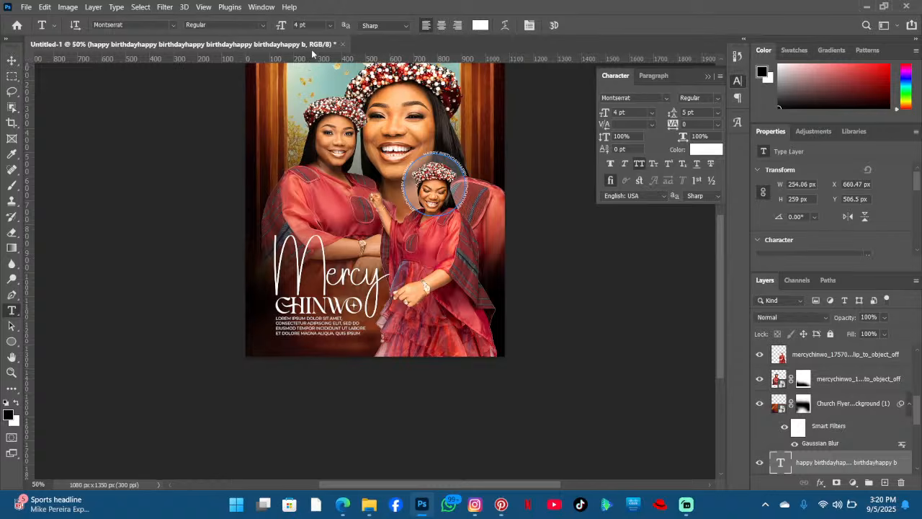
- Rotate the circular text about -157° and scale it to about 114% around the circle
{"action": "left_click", "coordinate": [11, 60]}
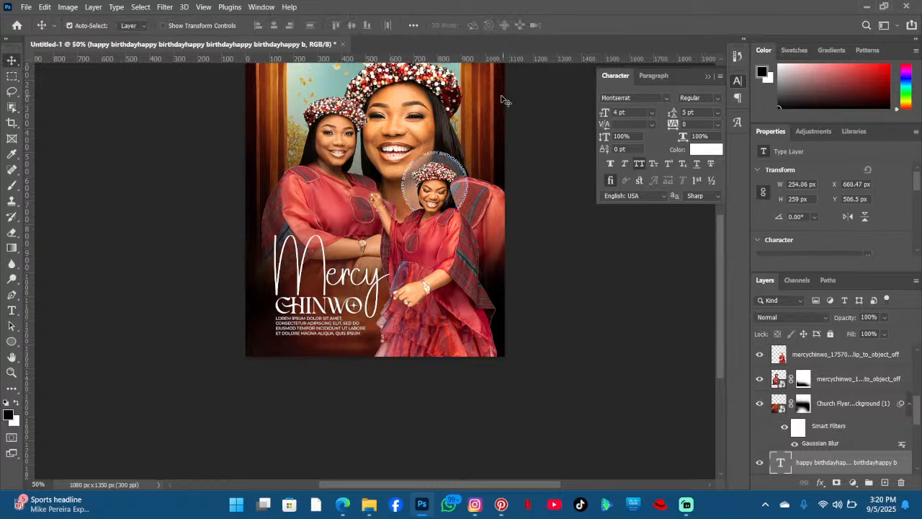
{"action": "key", "text": "ctrl"}
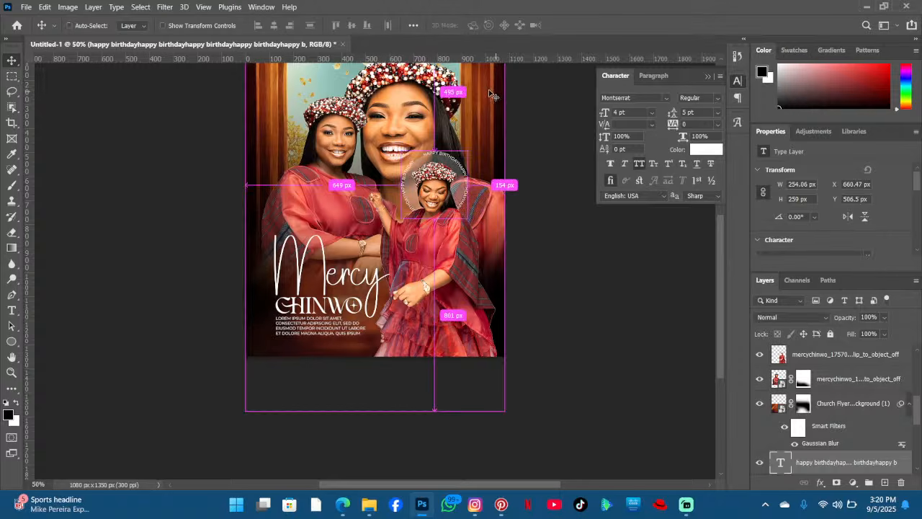
{"action": "key", "text": "ctrl+t"}
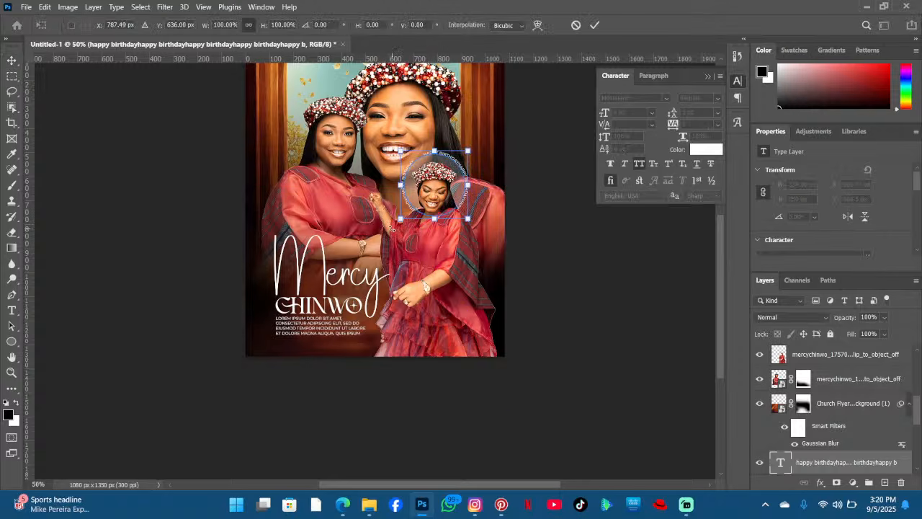
{"action": "left_click_drag", "start_coordinate": [398, 222], "coordinate": [494, 160]}
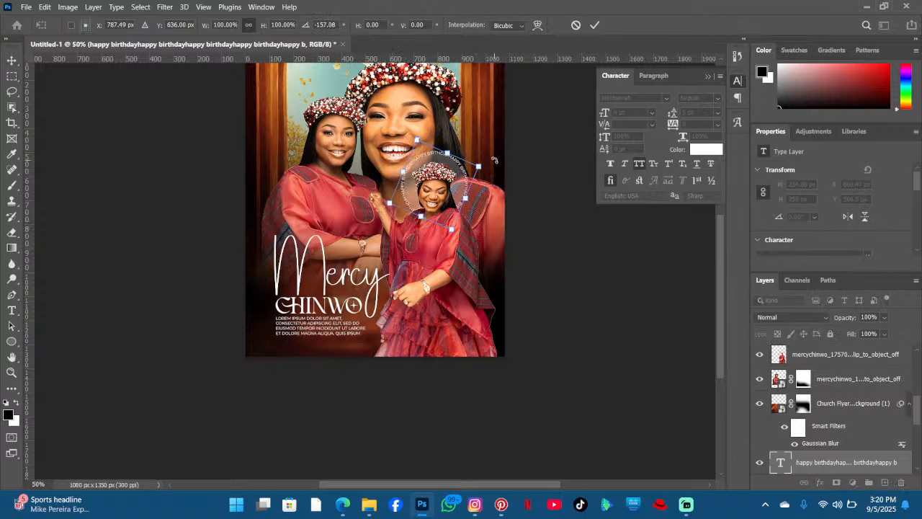
{"action": "left_click_drag", "start_coordinate": [416, 139], "coordinate": [416, 136]}
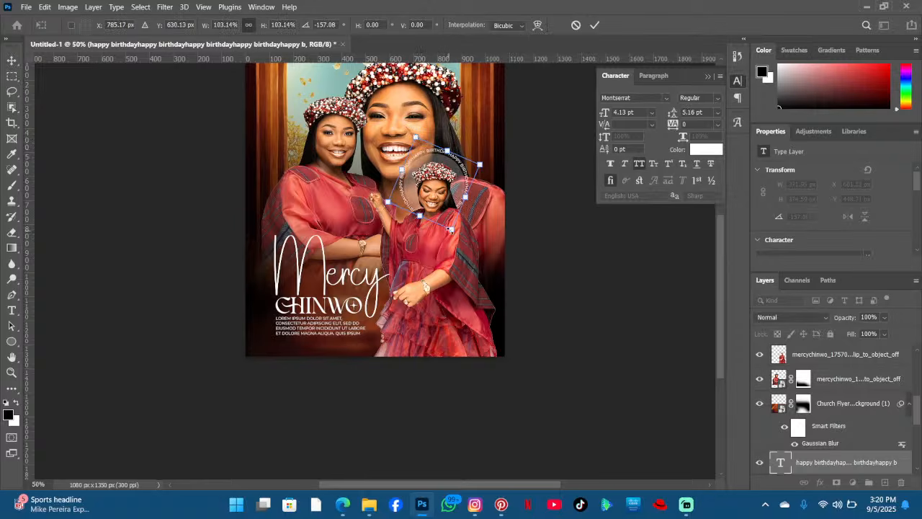
{"action": "left_click_drag", "start_coordinate": [450, 229], "coordinate": [455, 235]}
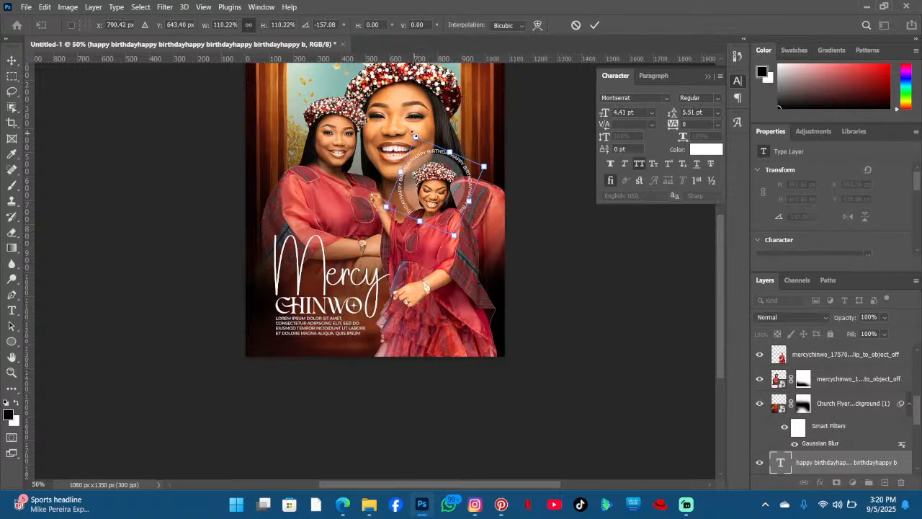
{"action": "left_click_drag", "start_coordinate": [414, 134], "coordinate": [413, 132]}
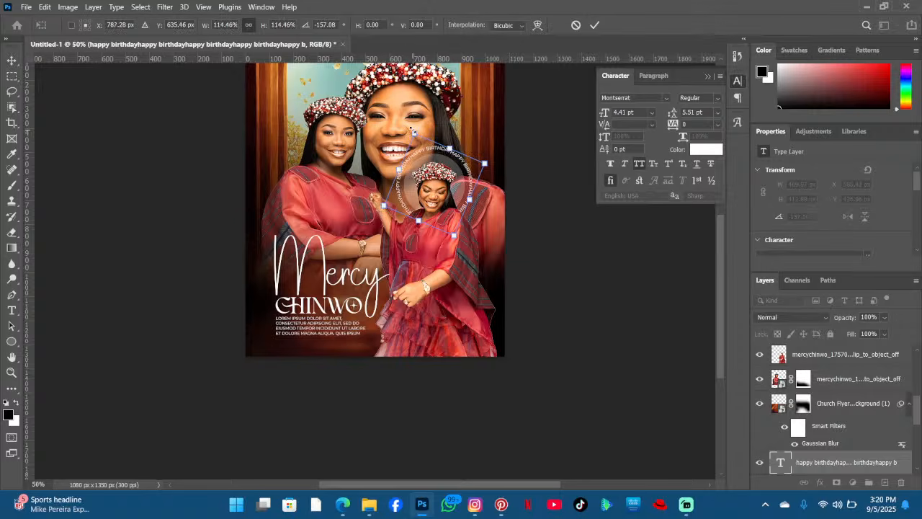
{"action": "key", "text": "Return"}
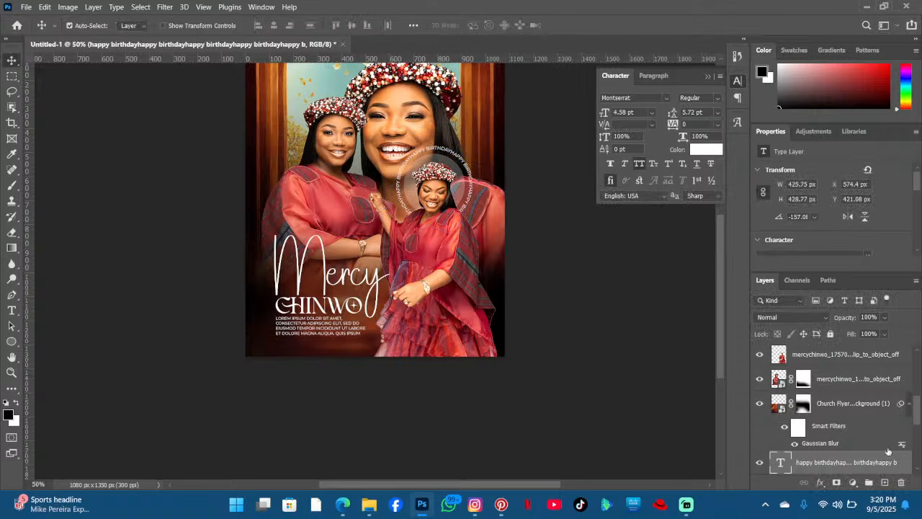
- Scale the circle to about 91% and nudge it up and left to sit inside the circular text
{"action": "scroll", "coordinate": [829, 439], "scroll_direction": "down", "scroll_amount": 2}
{"action": "scroll", "coordinate": [829, 439], "scroll_direction": "down", "scroll_amount": 3}
{"action": "scroll", "coordinate": [827, 391], "scroll_direction": "up", "scroll_amount": 3}
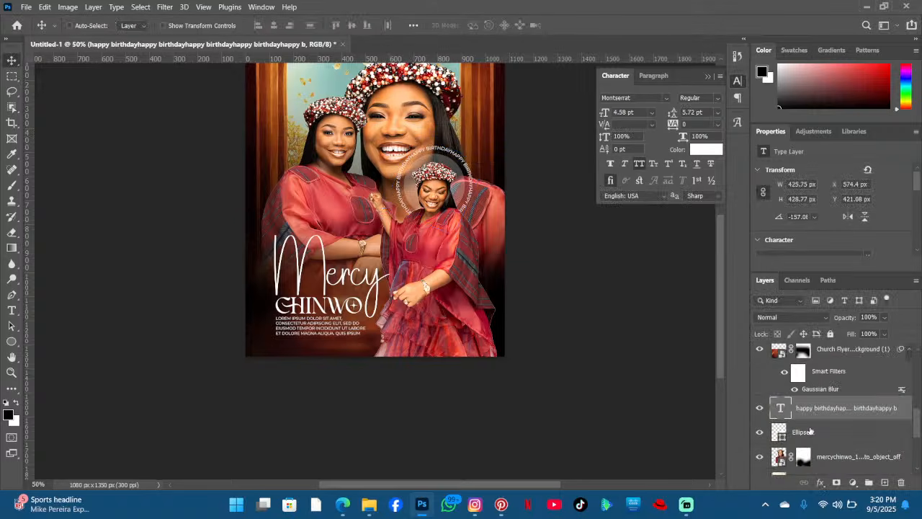
{"action": "left_click", "coordinate": [811, 432]}
{"action": "key", "text": "ctrl+t"}
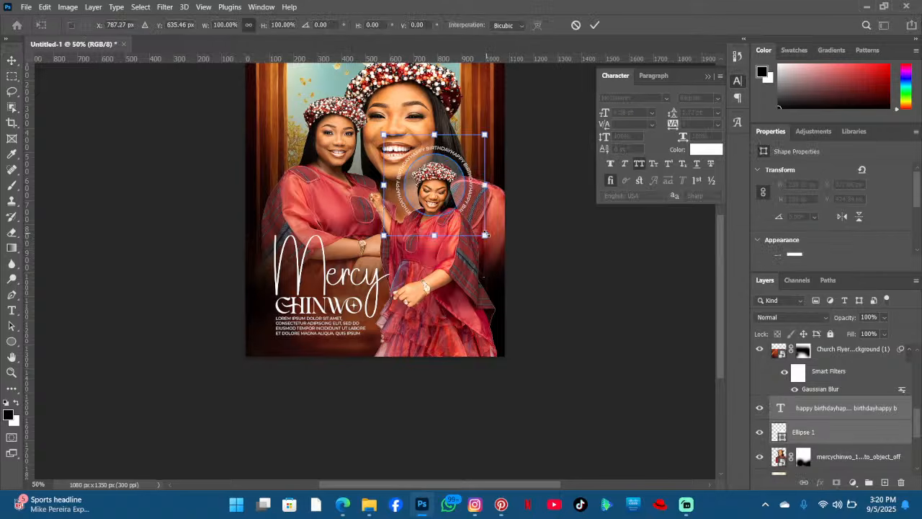
{"action": "left_click_drag", "start_coordinate": [486, 234], "coordinate": [476, 227]}
{"action": "left_click_drag", "start_coordinate": [422, 178], "coordinate": [427, 185]}
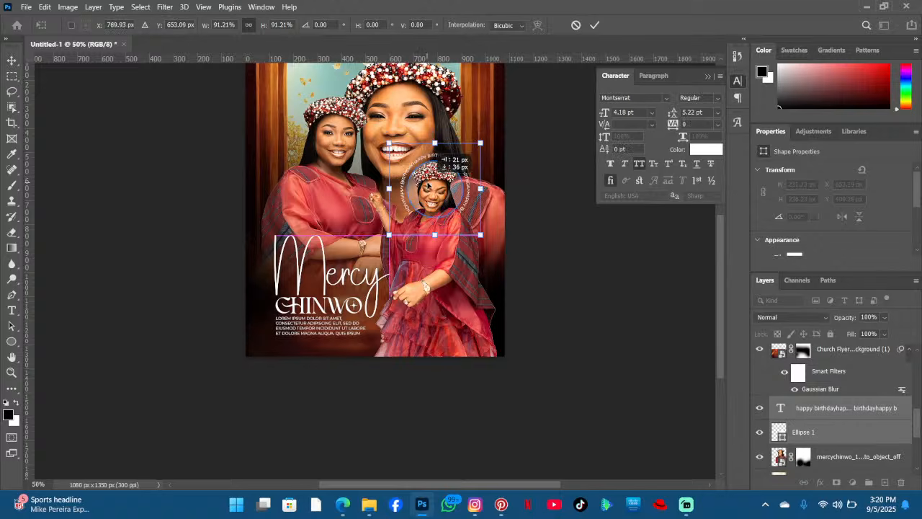
{"action": "key", "text": "Up"}
{"action": "key", "text": "Up"}
{"action": "key", "text": "Up"}
{"action": "key", "text": "Up"}
{"action": "key", "text": "Up"}
{"action": "key", "text": "Up"}
{"action": "key", "text": "Up"}
{"action": "key", "text": "Up"}
{"action": "key", "text": "Up"}
{"action": "key", "text": "Up"}
{"action": "key", "text": "Up"}
{"action": "key", "text": "Up"}
{"action": "key", "text": "Up"}
{"action": "key", "text": "Up"}
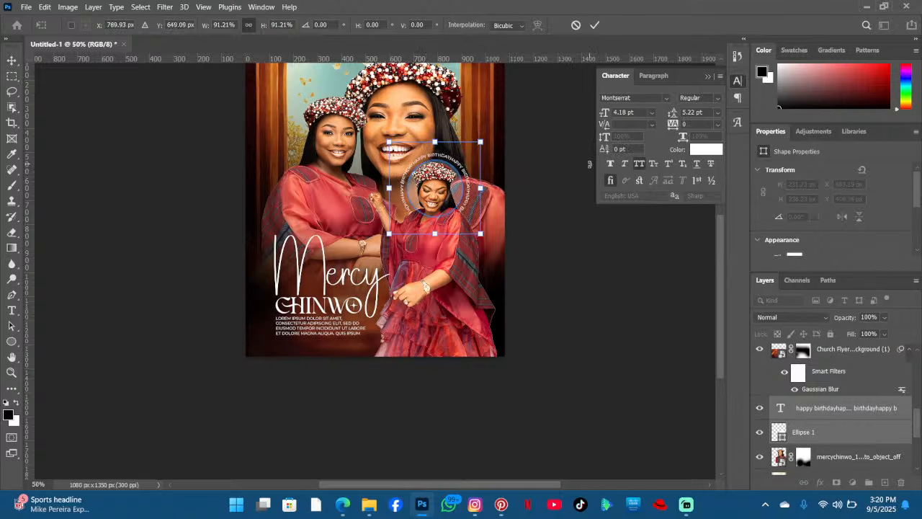
{"action": "key", "text": "Up"}
{"action": "key", "text": "Up"}
{"action": "key", "text": "Up"}
{"action": "key", "text": "Up"}
{"action": "key", "text": "Up"}
{"action": "key", "text": "Up"}
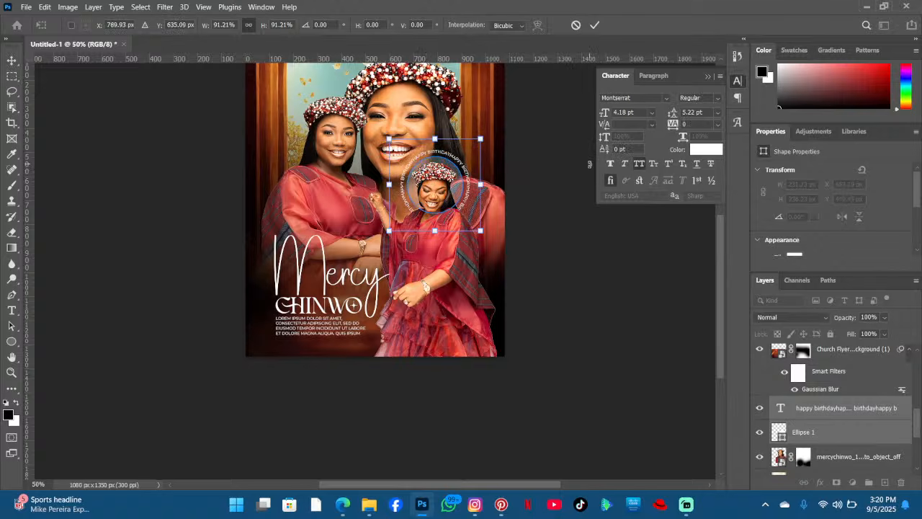
{"action": "key", "text": "Left"}
{"action": "key", "text": "Left"}
{"action": "key", "text": "Left"}
{"action": "key", "text": "Left"}
{"action": "key", "text": "Left"}
{"action": "key", "text": "Left"}
{"action": "key", "text": "Left"}
{"action": "key", "text": "Left"}
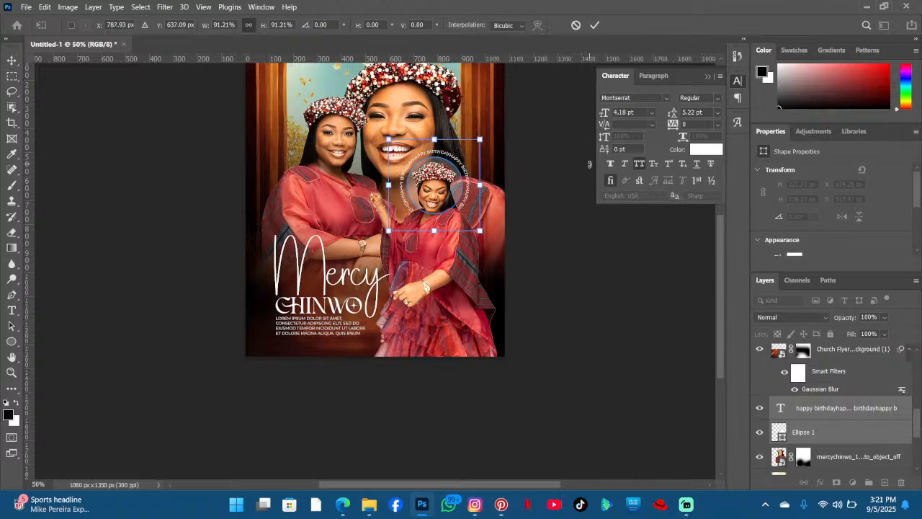
{"action": "key", "text": "Return"}
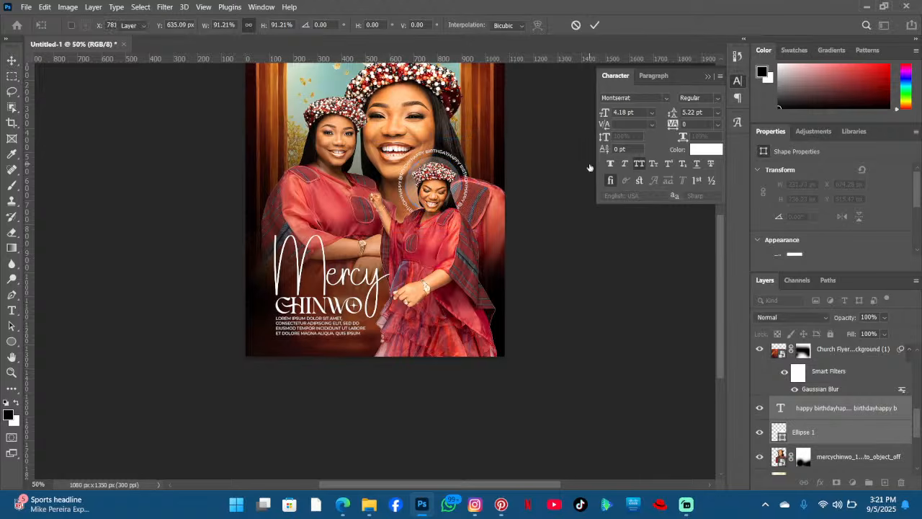
{"action": "scroll", "coordinate": [497, 155], "scroll_direction": "up", "scroll_amount": 1}
{"action": "scroll", "coordinate": [499, 155], "scroll_direction": "up", "scroll_amount": 4}
{"action": "scroll", "coordinate": [504, 151], "scroll_direction": "down", "scroll_amount": 4}
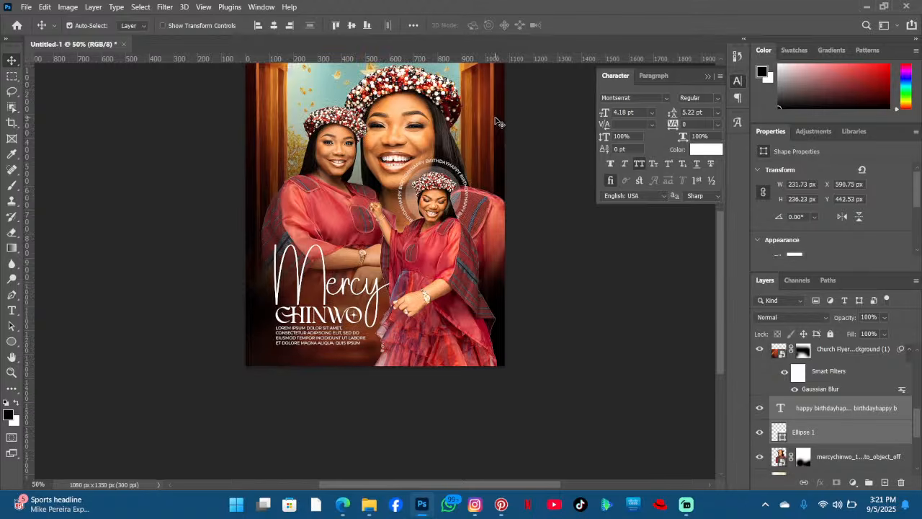
{"action": "scroll", "coordinate": [265, 160], "scroll_direction": "up", "scroll_amount": 3}
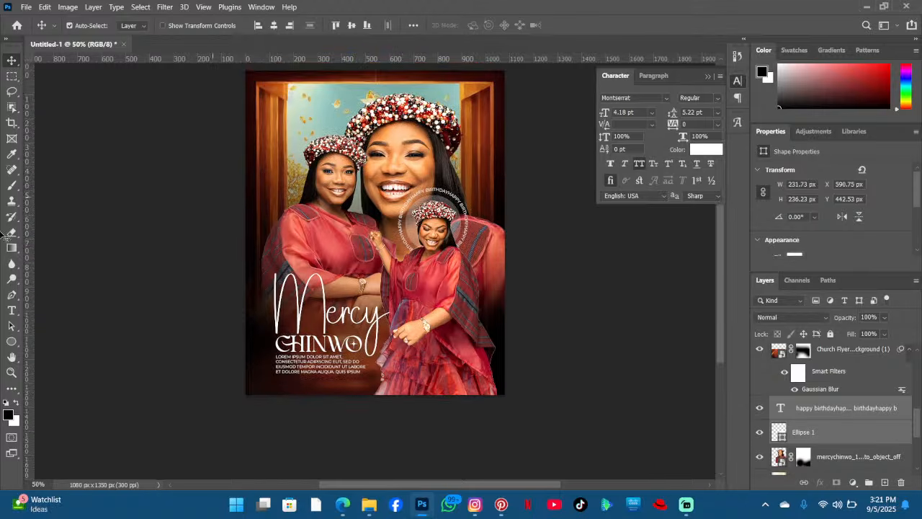
{"action": "left_click", "coordinate": [11, 310]}
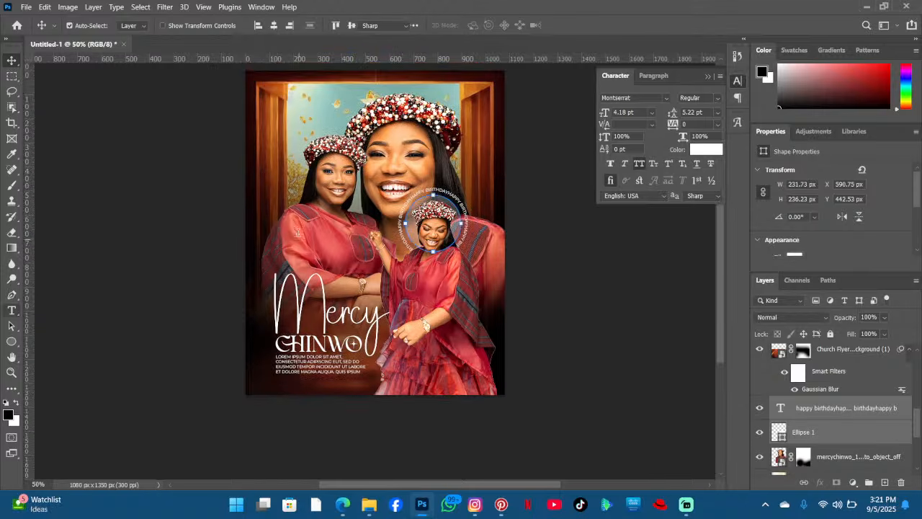
{"action": "key", "text": "t"}
{"action": "left_click", "coordinate": [308, 87]}
{"action": "left_click_drag", "start_coordinate": [352, 159], "coordinate": [336, 242]}
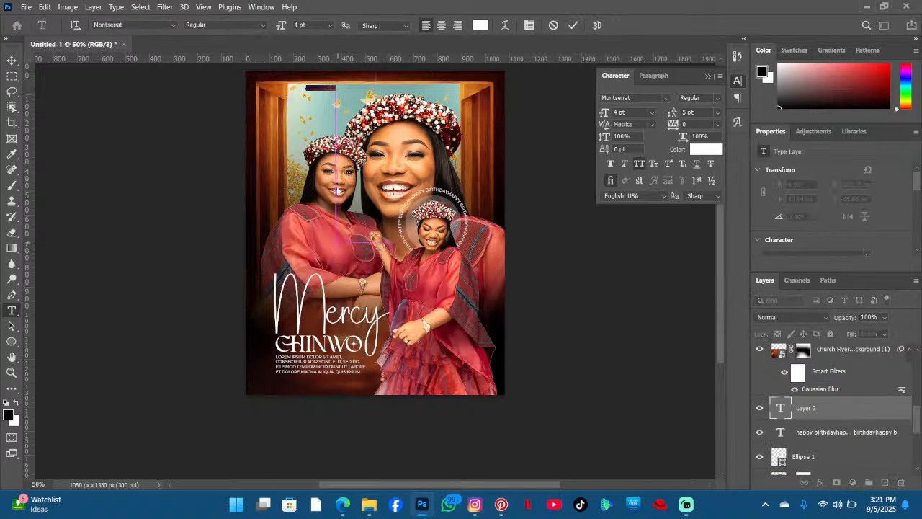
{"action": "left_click", "coordinate": [553, 24]}
- Add a new "happy birthday" text layer near the poster's upper left corner
{"action": "left_click", "coordinate": [317, 88]}
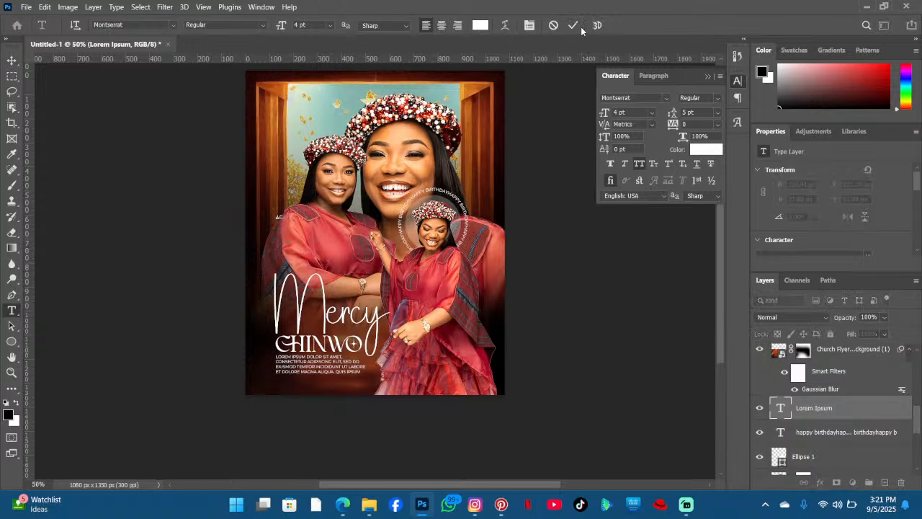
{"action": "left_click_drag", "start_coordinate": [814, 408], "coordinate": [848, 380]}
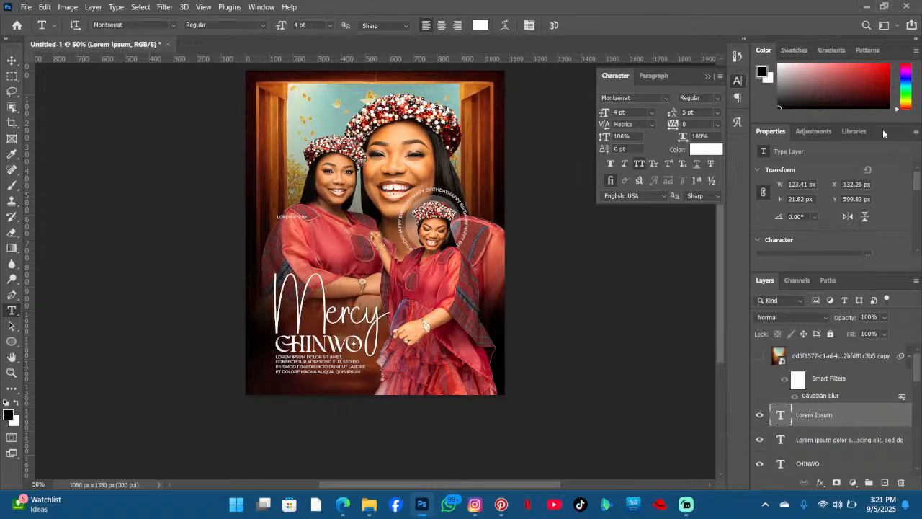
{"action": "left_click_drag", "start_coordinate": [882, 129], "coordinate": [714, 184]}
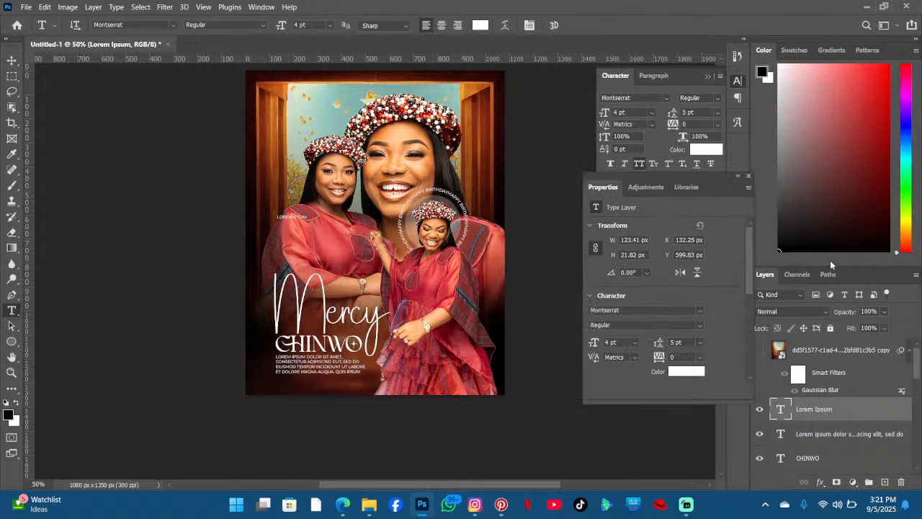
{"action": "left_click_drag", "start_coordinate": [837, 268], "coordinate": [844, 66]}
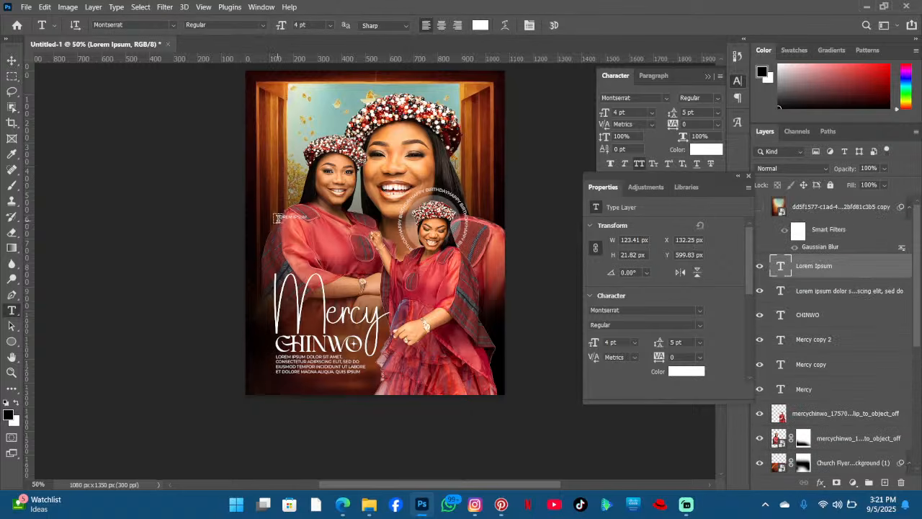
- Select all of the new text and set its tracking to 2880
{"action": "left_click", "coordinate": [278, 218]}
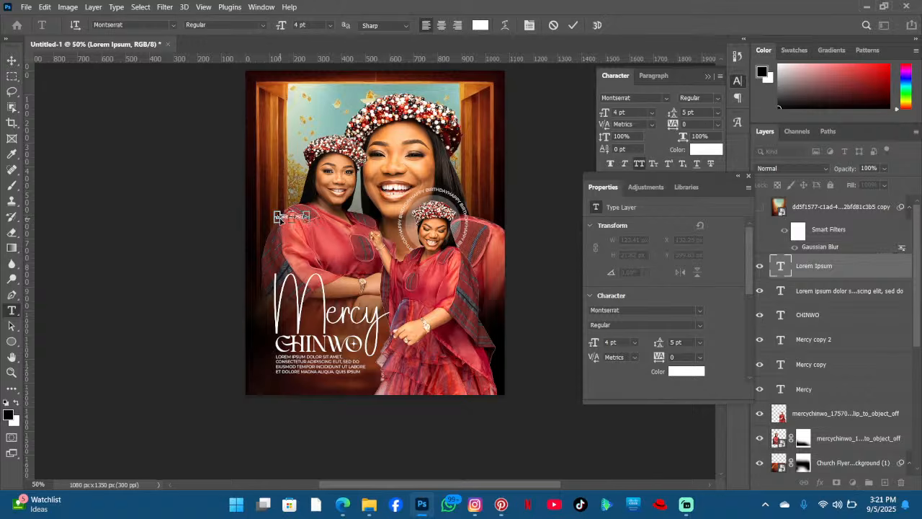
{"action": "key", "text": "ctrl+a"}
{"action": "key", "text": "Left"}
{"action": "key", "text": "ctrl+a"}
{"action": "left_click_drag", "start_coordinate": [672, 124], "coordinate": [759, 136]}
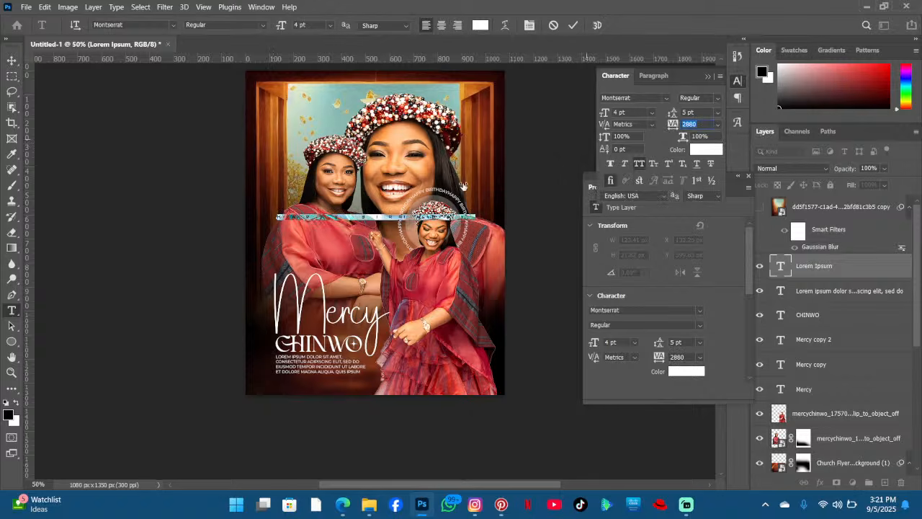
- Rotate the text about 90° so it runs vertically along the poster's left edge
{"action": "left_click", "coordinate": [378, 220]}
{"action": "left_click_drag", "start_coordinate": [387, 268], "coordinate": [259, 353]}
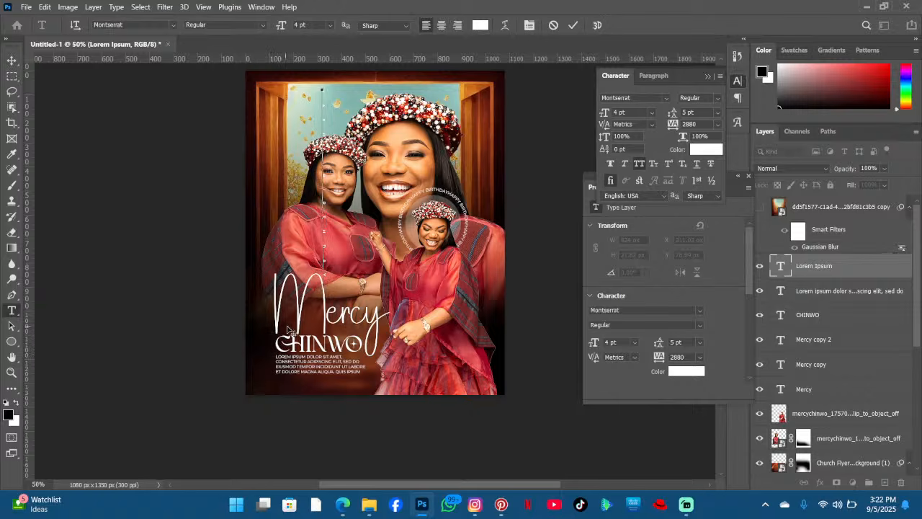
{"action": "left_click_drag", "start_coordinate": [302, 330], "coordinate": [338, 341]}
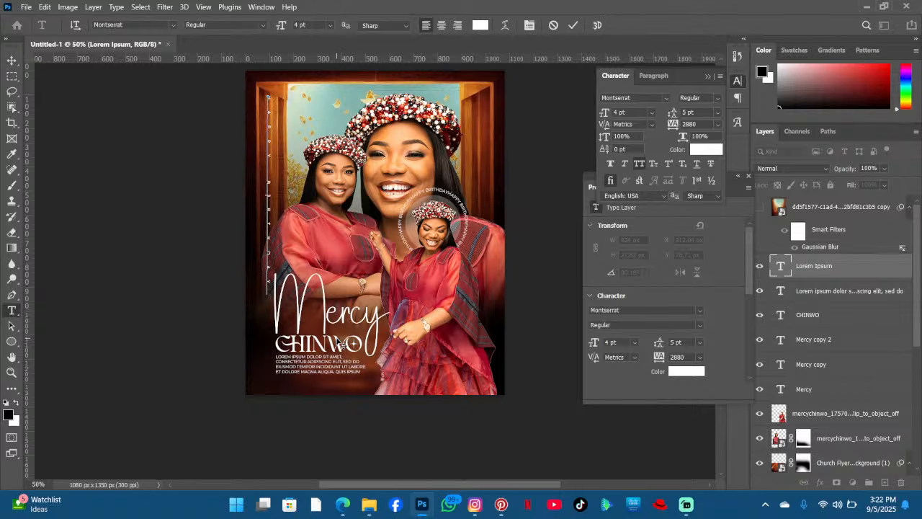
{"action": "left_click", "coordinate": [573, 25]}
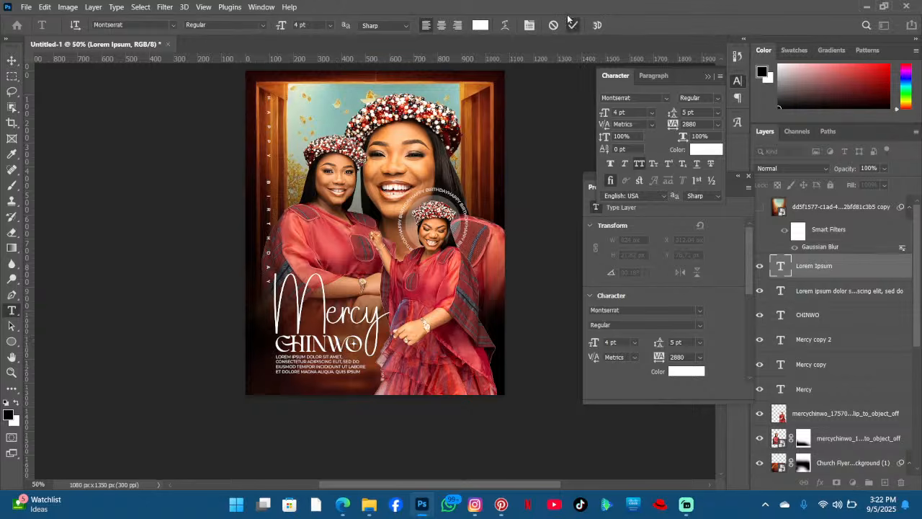
- Duplicate the vertical happy birthday text and move the copy to the poster's right edge
{"action": "left_click", "coordinate": [13, 59]}
{"action": "left_click_drag", "start_coordinate": [291, 150], "coordinate": [290, 149], "text": "alt"}
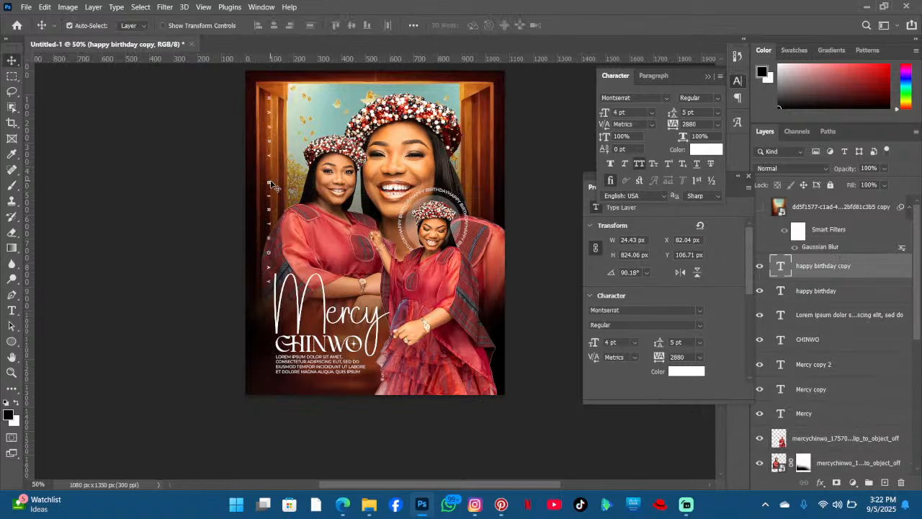
{"action": "left_click_drag", "start_coordinate": [270, 186], "coordinate": [481, 199]}
- Delete the original vertical happy birthday text from the poster's left edge
{"action": "mouse_move", "coordinate": [269, 186]}
{"action": "left_mouse_down"}
{"action": "mouse_move", "coordinate": [274, 209]}
{"action": "mouse_move", "coordinate": [285, 202]}
{"action": "mouse_move", "coordinate": [271, 202]}
{"action": "left_mouse_up"}
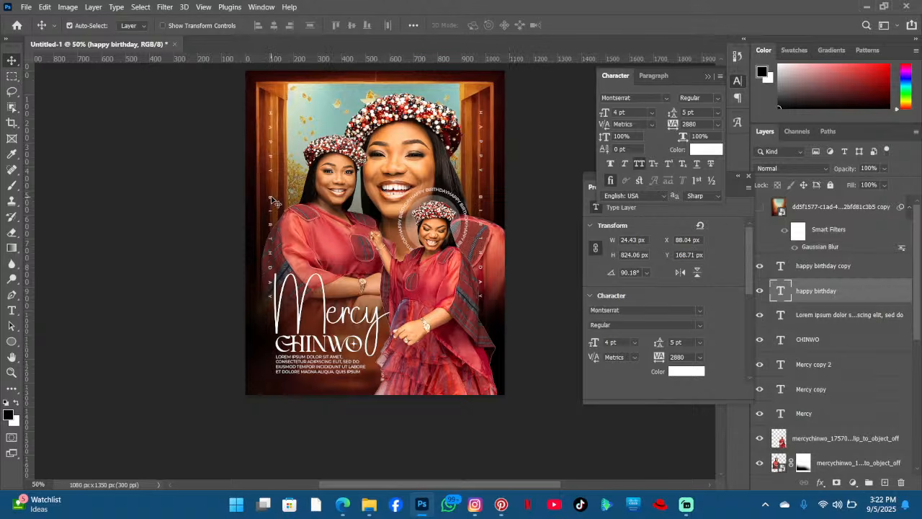
{"action": "left_click_drag", "start_coordinate": [272, 200], "coordinate": [267, 219]}
{"action": "key", "text": "Delete"}
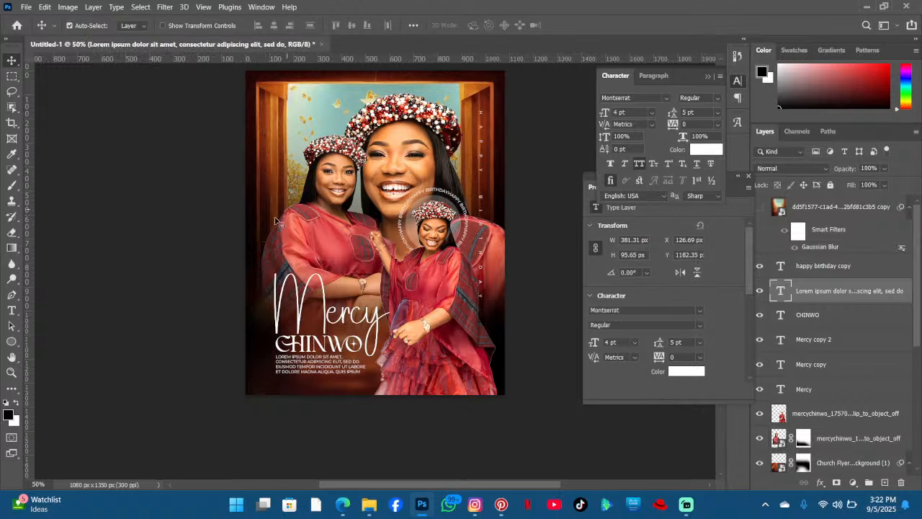
- Recolour the CHINWO title text to yellow ffc600 and commit the text edit
{"action": "scroll", "coordinate": [468, 160], "scroll_direction": "up", "scroll_amount": 1}
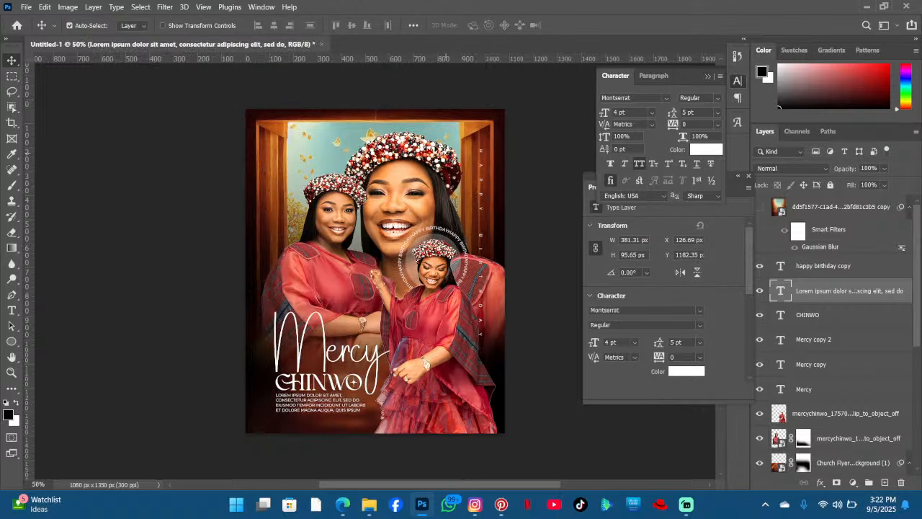
{"action": "scroll", "coordinate": [386, 216], "scroll_direction": "down", "scroll_amount": 3}
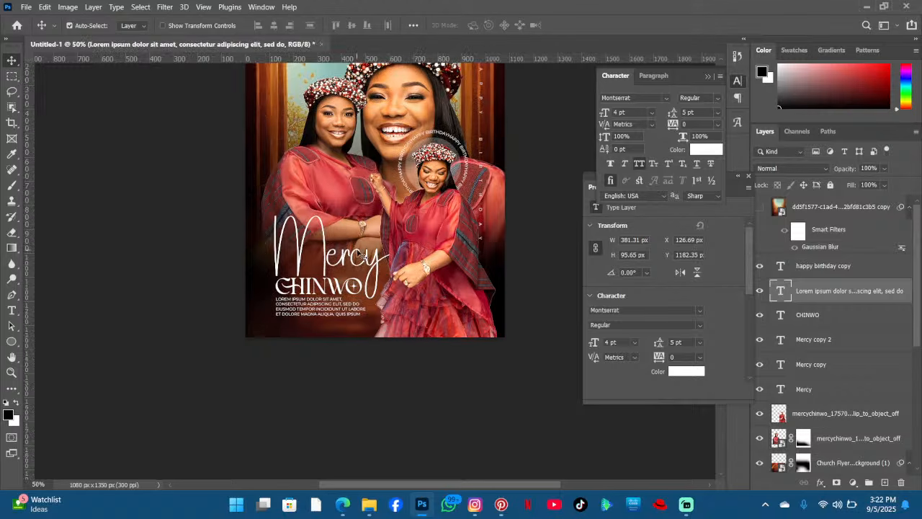
{"action": "scroll", "coordinate": [374, 295], "scroll_direction": "down", "scroll_amount": 1}
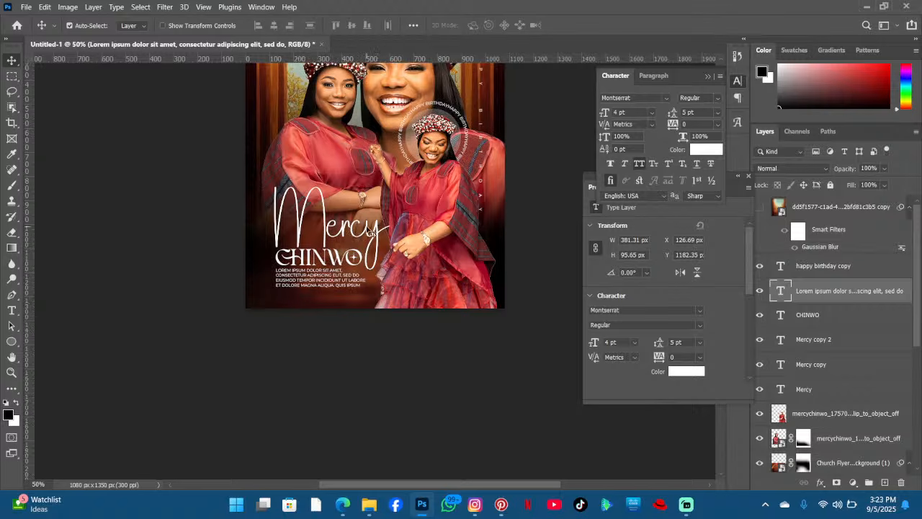
{"action": "left_click", "coordinate": [331, 261]}
{"action": "double_click", "coordinate": [330, 259]}
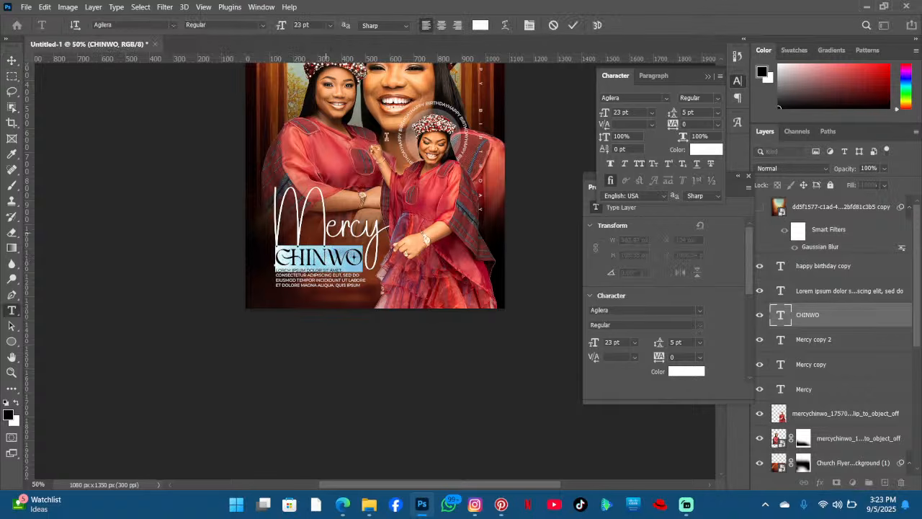
{"action": "left_click", "coordinate": [480, 25]}
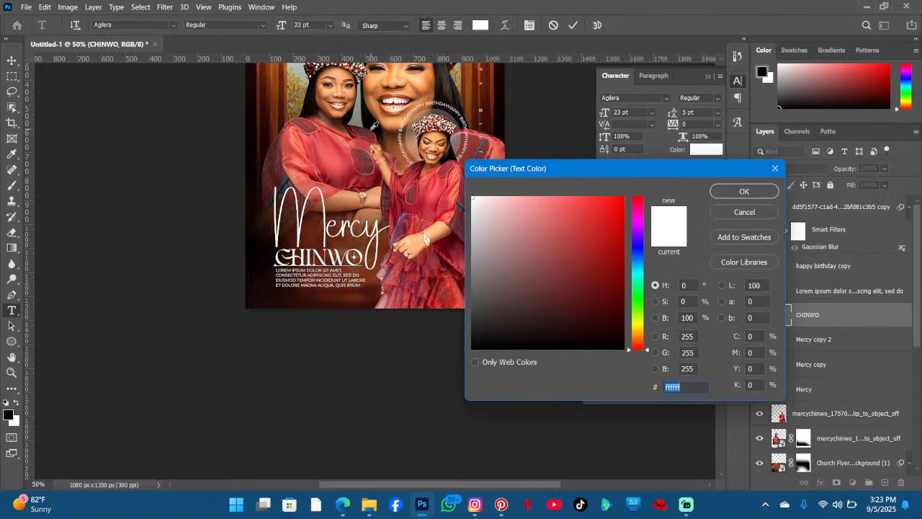
{"action": "left_click", "coordinate": [295, 146]}
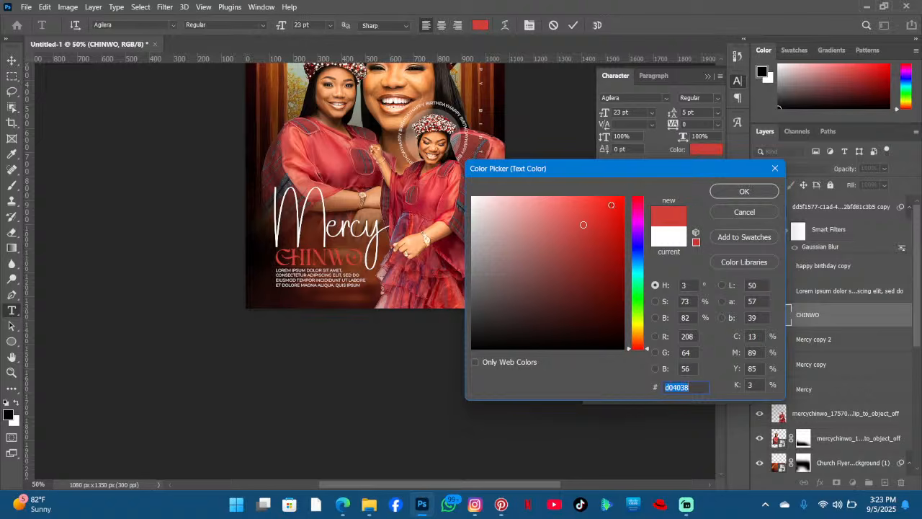
{"action": "left_click_drag", "start_coordinate": [611, 205], "coordinate": [638, 185]}
{"action": "left_click", "coordinate": [547, 197]}
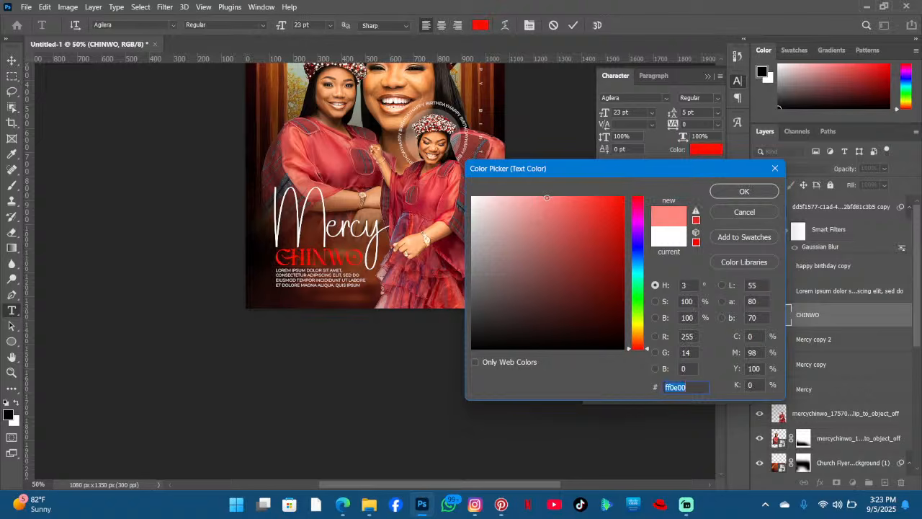
{"action": "left_click", "coordinate": [582, 197]}
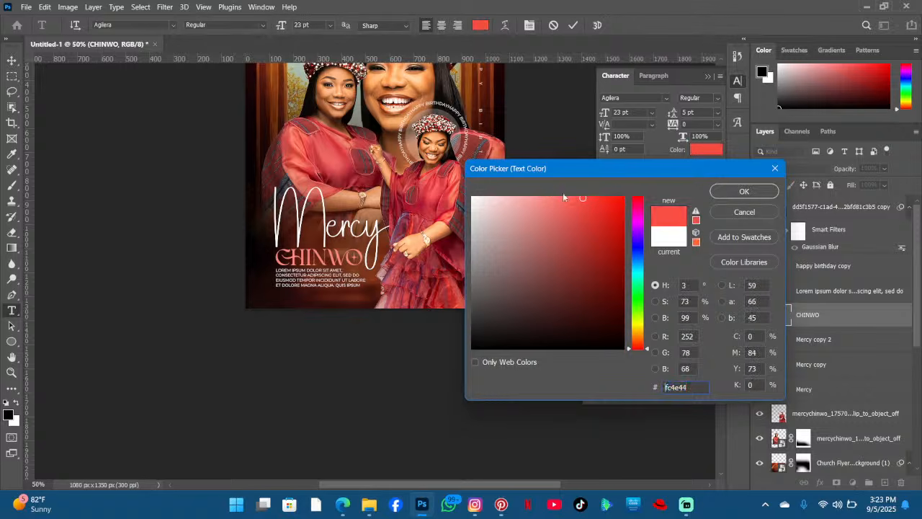
{"action": "scroll", "coordinate": [606, 223], "scroll_direction": "down", "scroll_amount": 4}
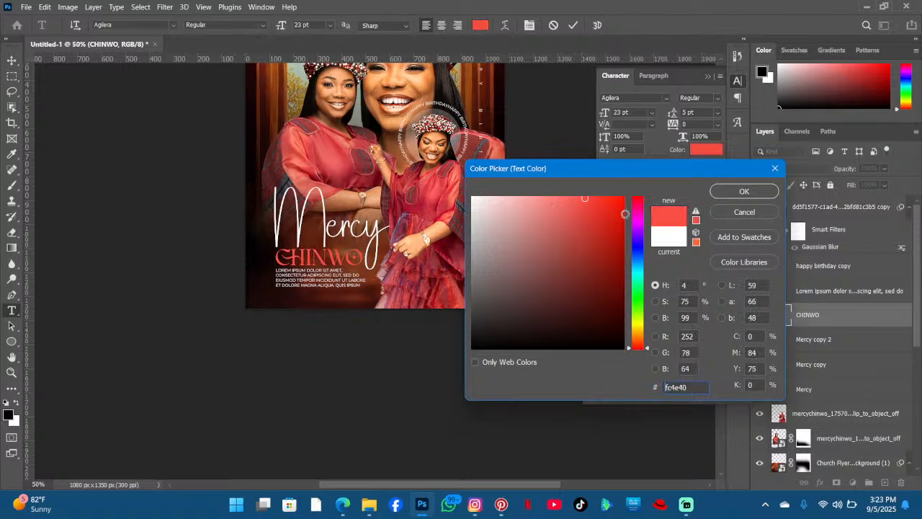
{"action": "scroll", "coordinate": [620, 216], "scroll_direction": "down", "scroll_amount": 7}
{"action": "scroll", "coordinate": [558, 212], "scroll_direction": "down", "scroll_amount": 6}
{"action": "left_click_drag", "start_coordinate": [729, 171], "coordinate": [797, 109]}
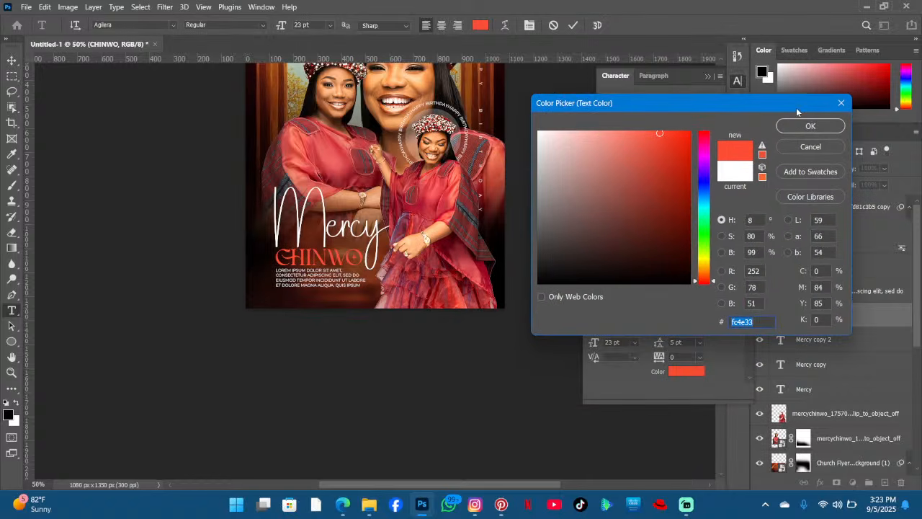
{"action": "left_click", "coordinate": [706, 266]}
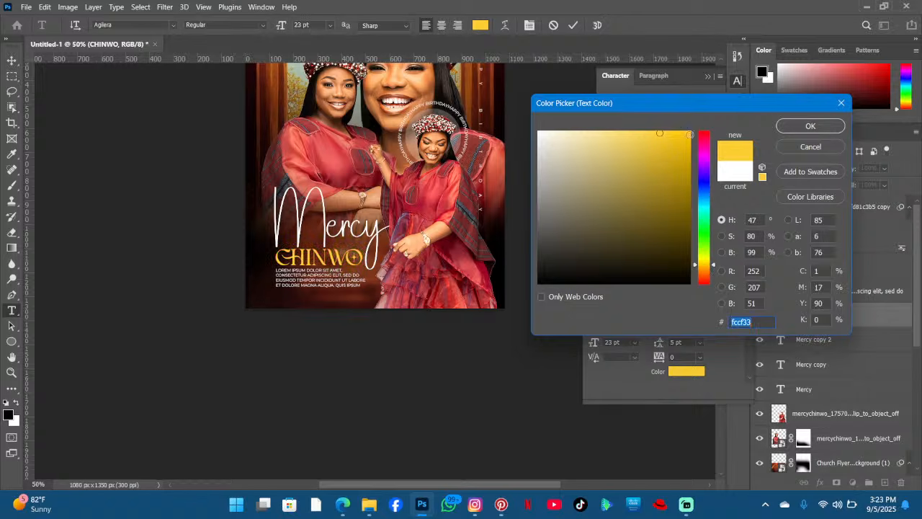
{"action": "left_click", "coordinate": [690, 134]}
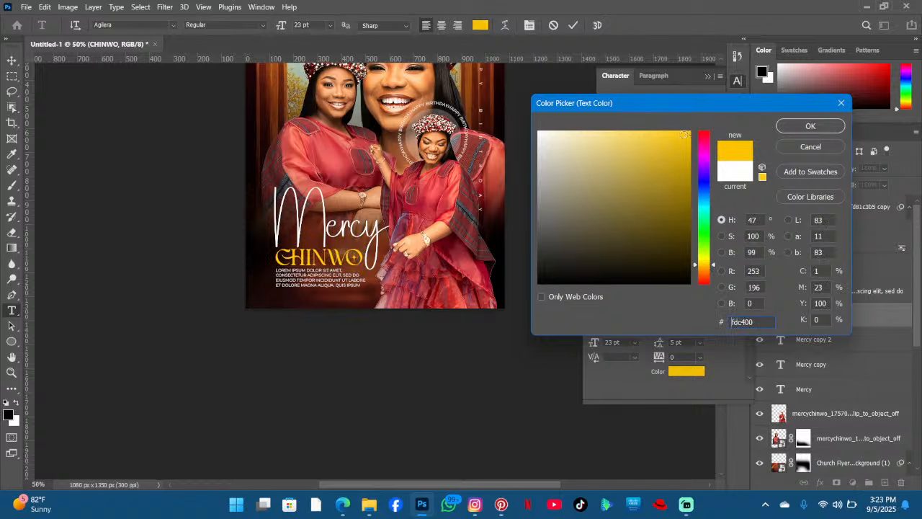
{"action": "left_click_drag", "start_coordinate": [684, 134], "coordinate": [698, 124]}
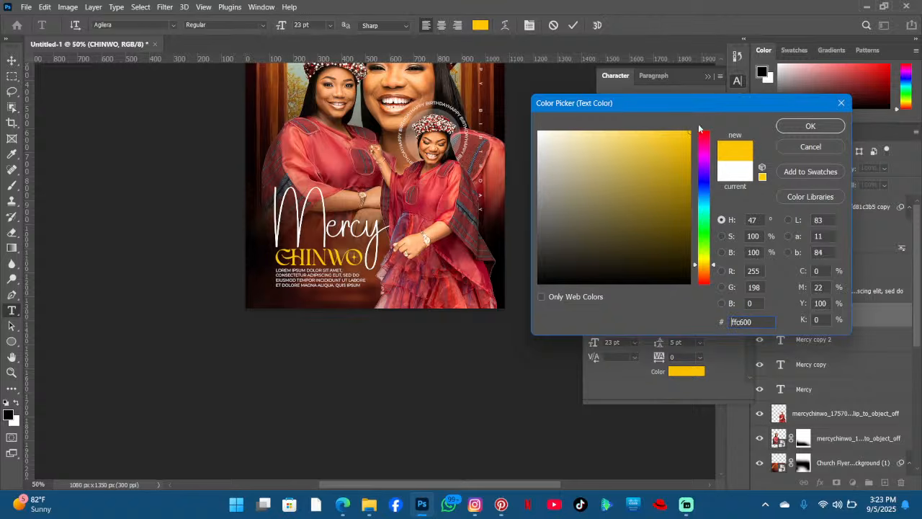
{"action": "left_click", "coordinate": [792, 125]}
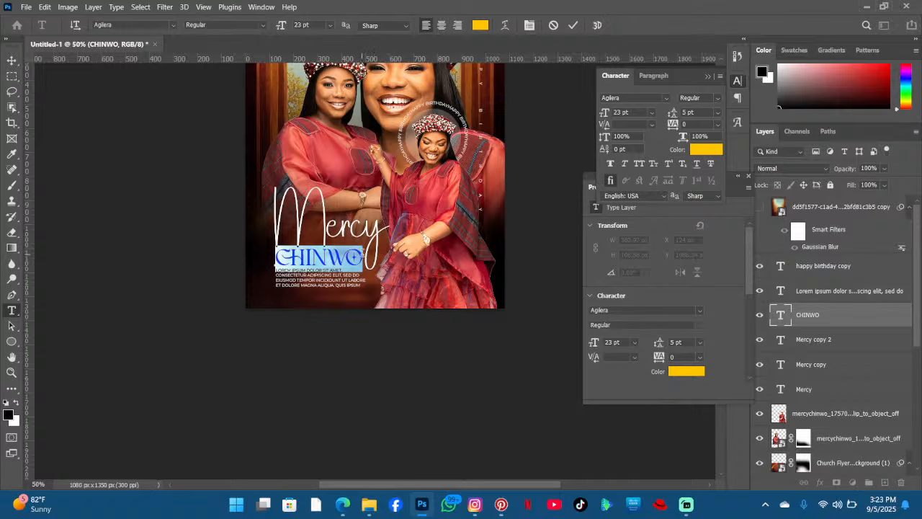
{"action": "left_click", "coordinate": [355, 256]}
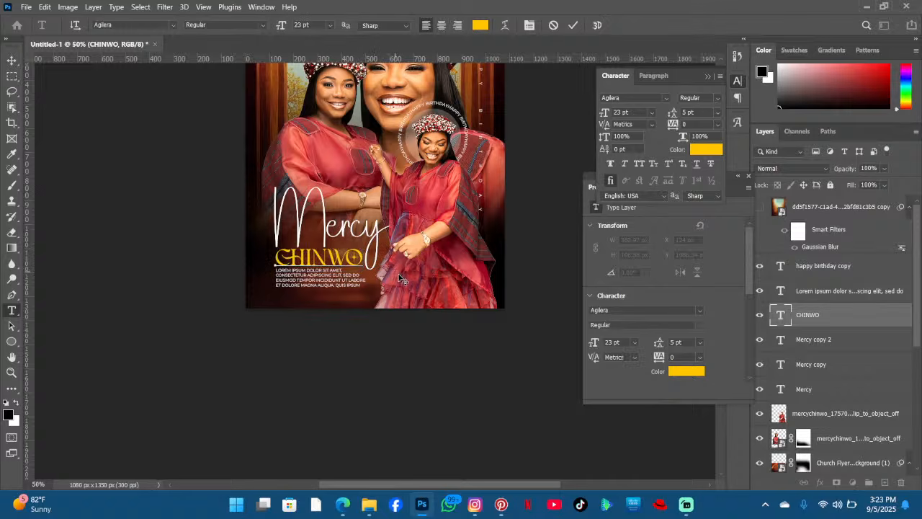
{"action": "left_click_drag", "start_coordinate": [400, 275], "coordinate": [395, 277]}
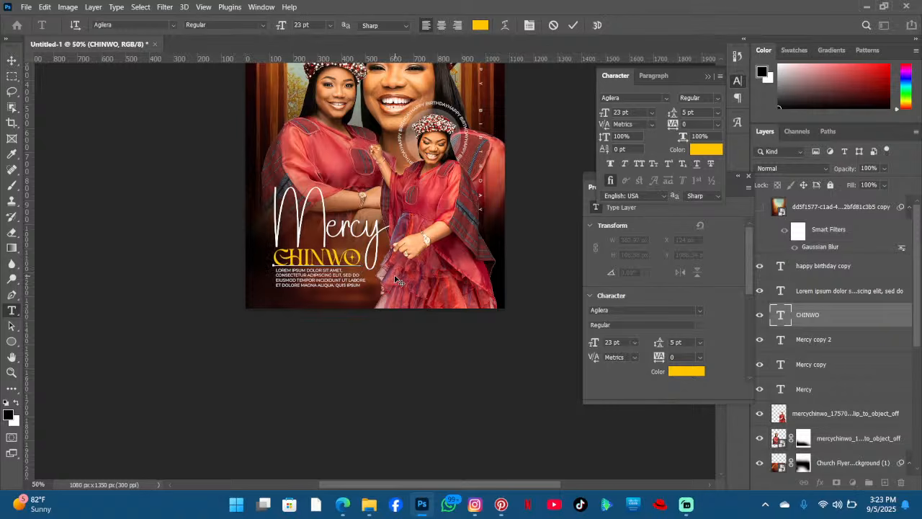
{"action": "left_click", "coordinate": [570, 27]}
{"action": "key", "text": "v"}
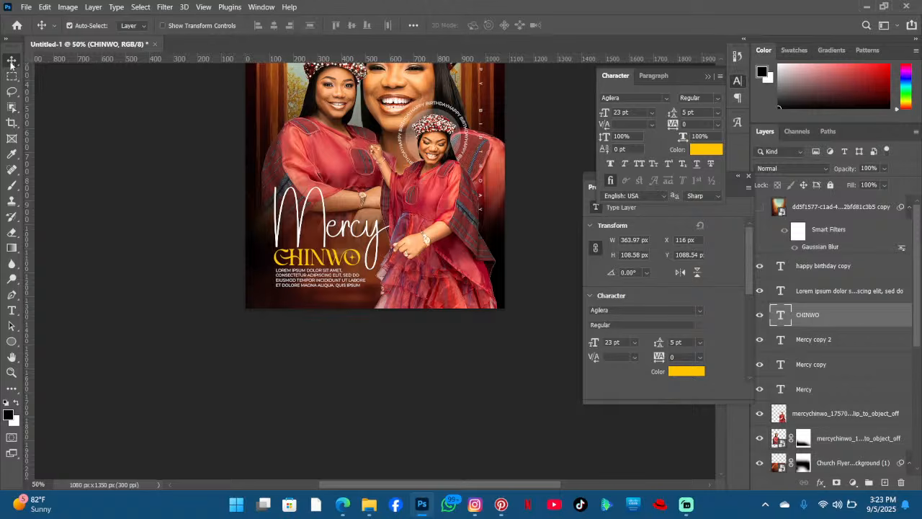
{"action": "scroll", "coordinate": [435, 195], "scroll_direction": "up", "scroll_amount": 3}
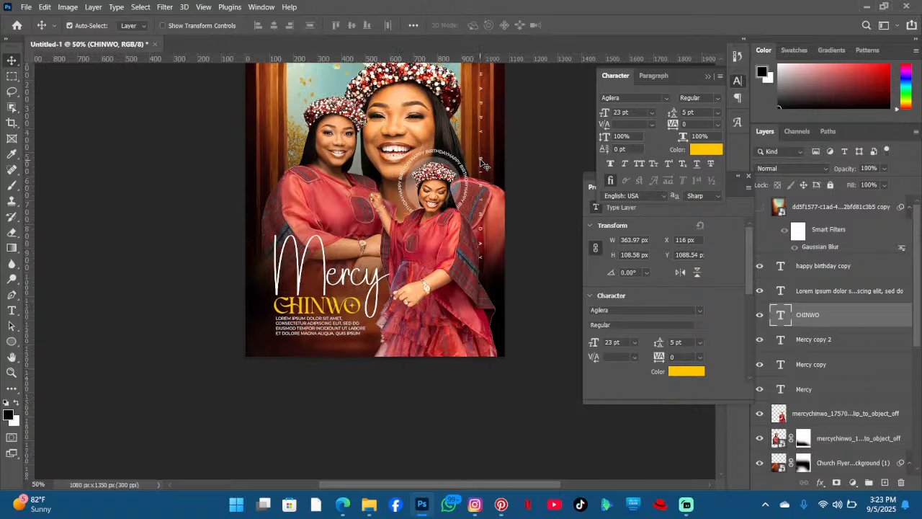
{"action": "left_click_drag", "start_coordinate": [490, 139], "coordinate": [468, 183]}
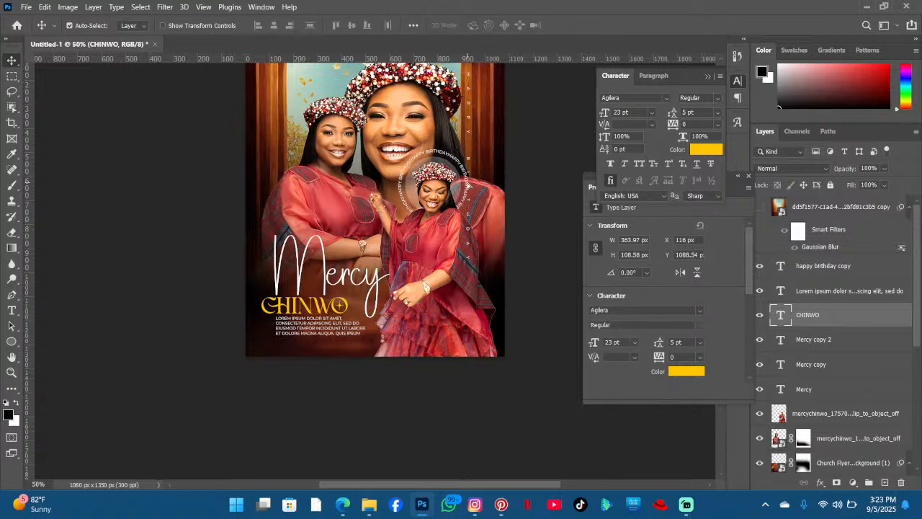
{"action": "key", "text": "ctrl+z"}
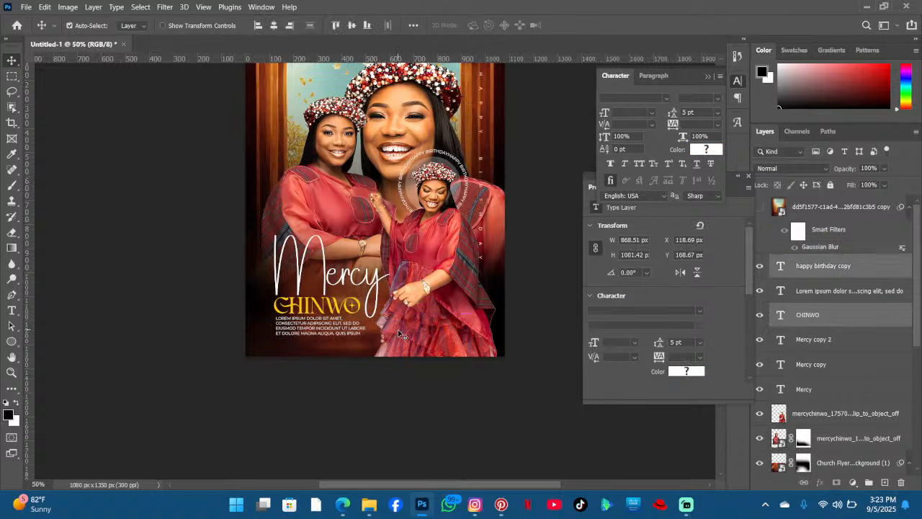
{"action": "left_click", "coordinate": [397, 329]}
{"action": "scroll", "coordinate": [484, 221], "scroll_direction": "up", "scroll_amount": 3}
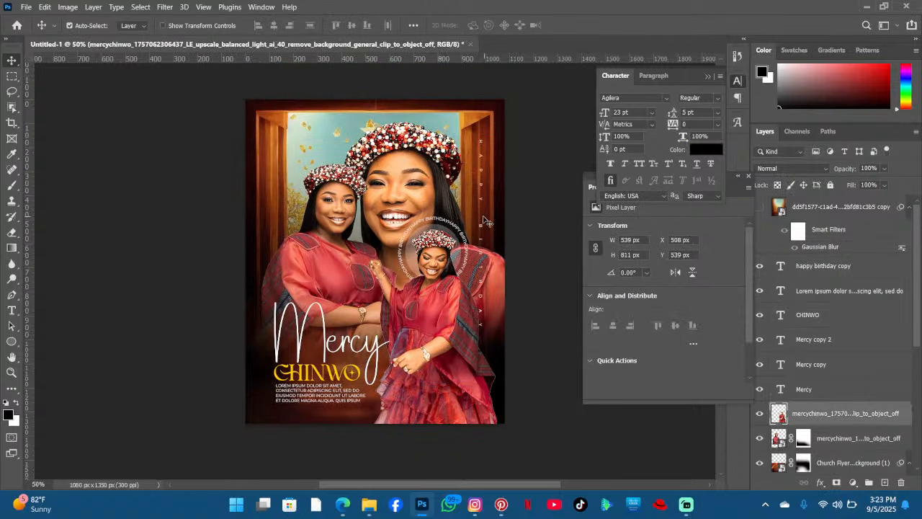
{"action": "scroll", "coordinate": [382, 227], "scroll_direction": "up", "scroll_amount": 2}
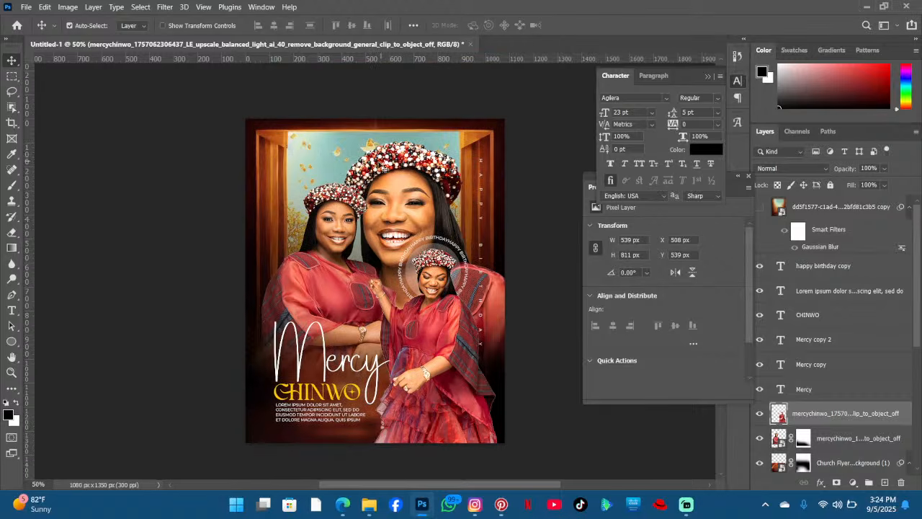
{"action": "scroll", "coordinate": [369, 168], "scroll_direction": "down", "scroll_amount": 2}
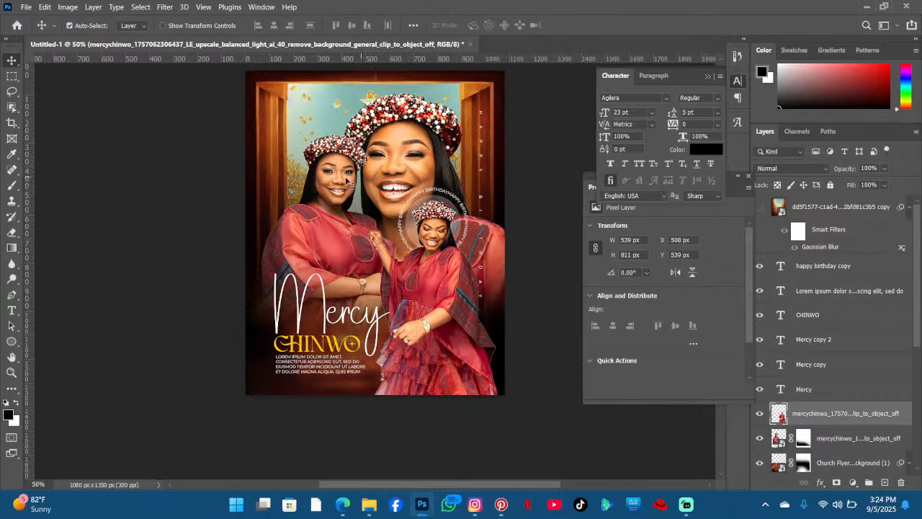
{"action": "scroll", "coordinate": [346, 178], "scroll_direction": "down", "scroll_amount": 3}
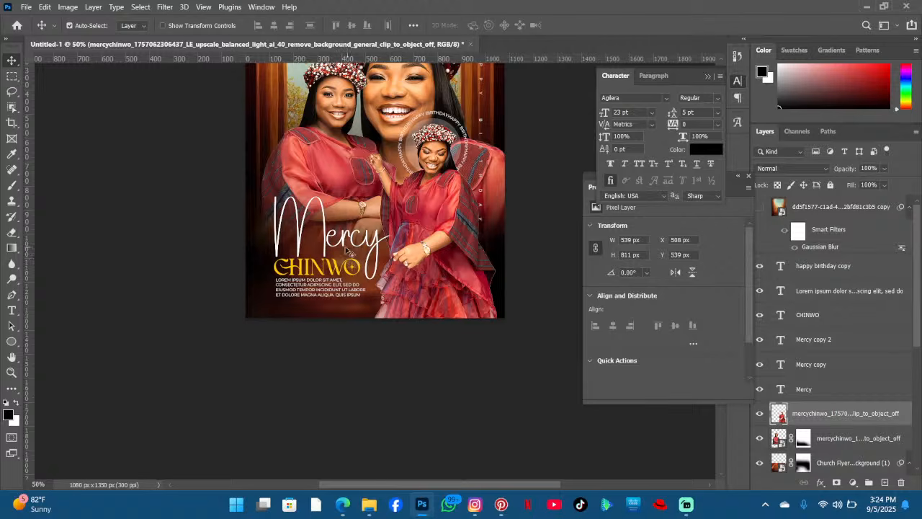
{"action": "scroll", "coordinate": [346, 250], "scroll_direction": "down", "scroll_amount": 1}
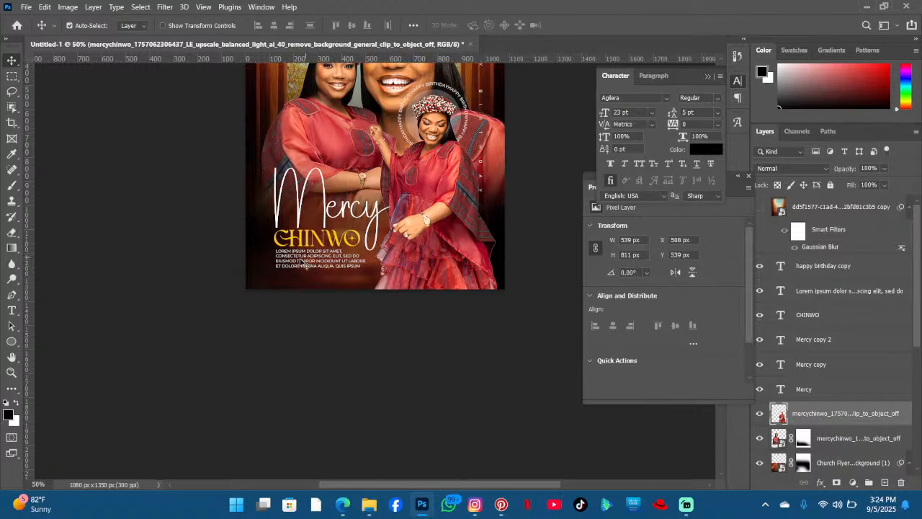
{"action": "left_click", "coordinate": [12, 310]}
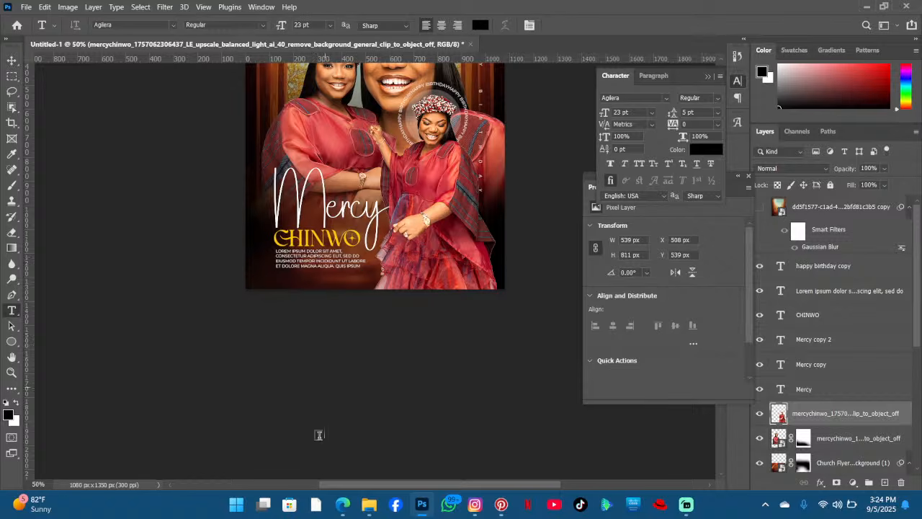
- Switch to the web browser and open ChatGPT in a new tab
{"action": "left_click", "coordinate": [340, 504]}
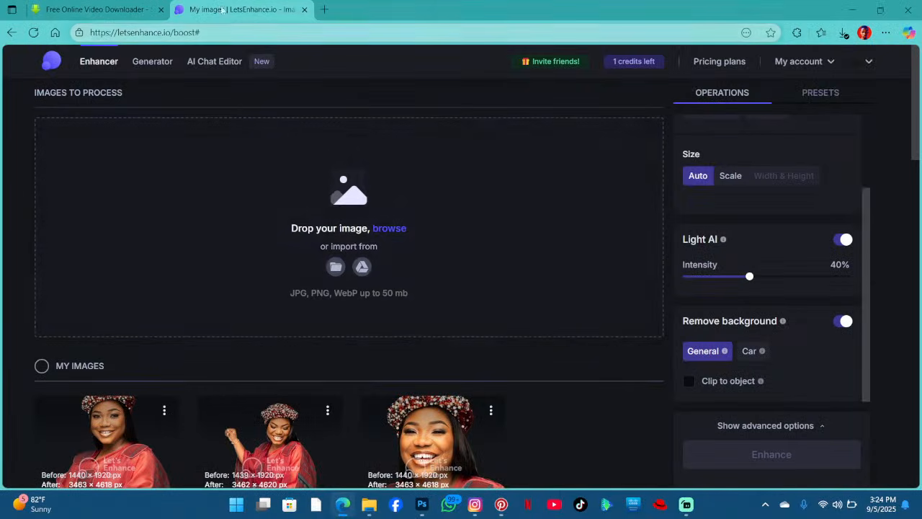
{"action": "left_click", "coordinate": [324, 10]}
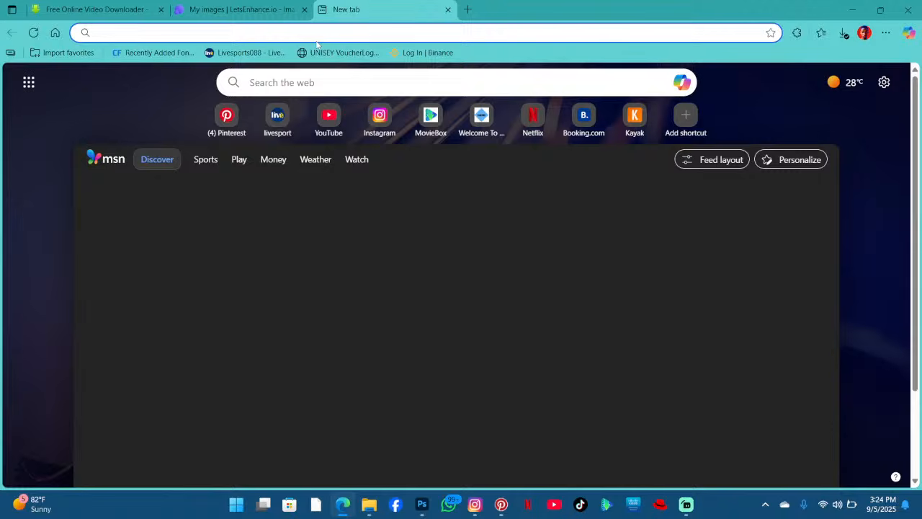
{"action": "type", "text": "chatgpt.com"}
{"action": "key", "text": "Return"}
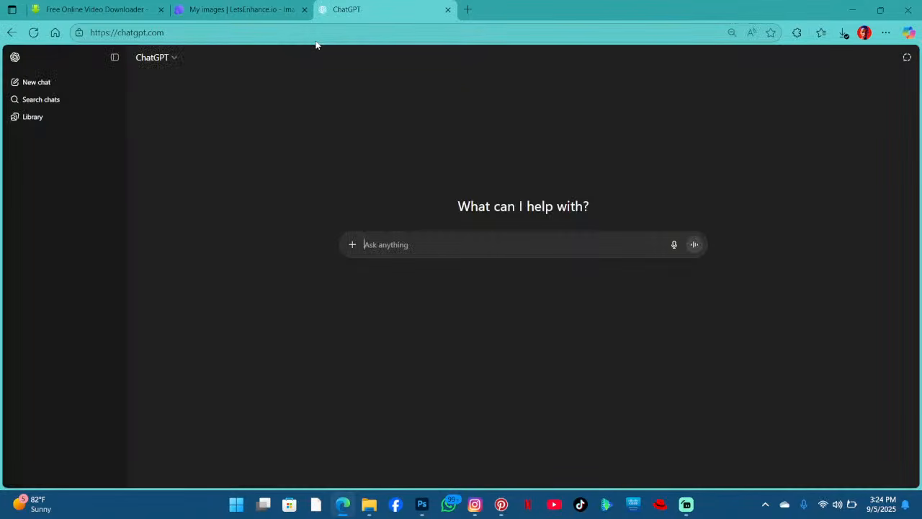
- Ask ChatGPT for 5th september 2025 in roman numerals, then ask for it in full
{"action": "type", "text": "5th september 2025 in roman"}
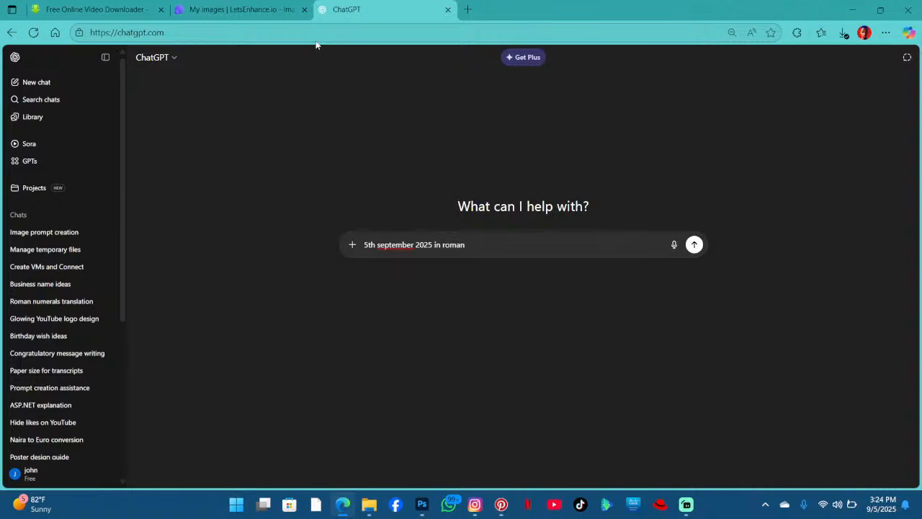
{"action": "key", "text": "Return"}
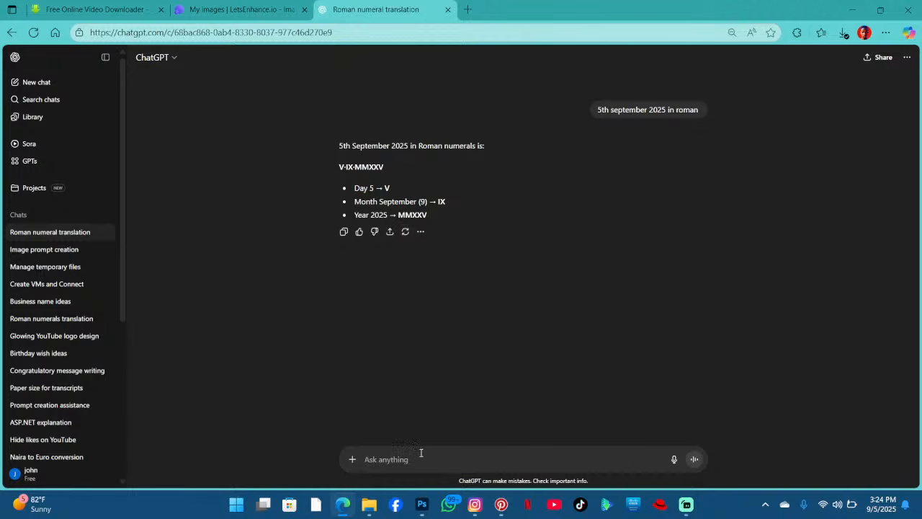
{"action": "type", "text": "in full"}
{"action": "key", "text": "Return"}
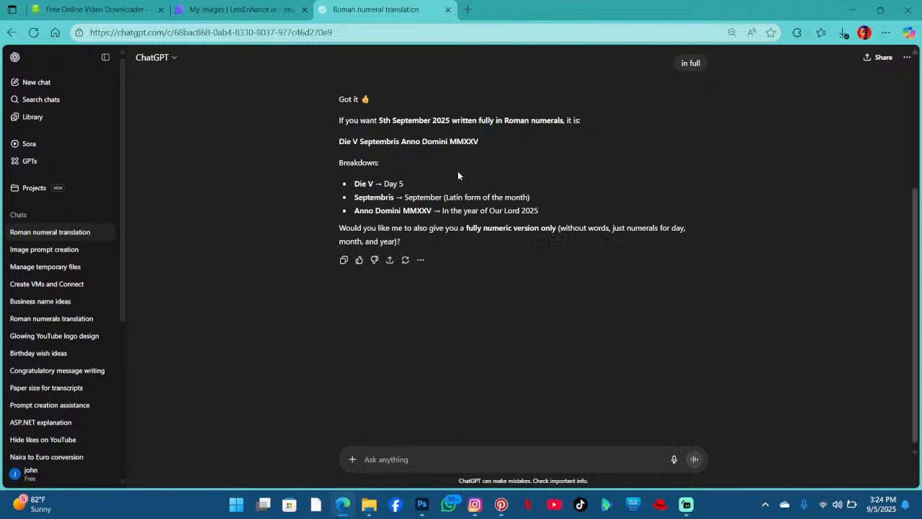
- Ask ChatGPT to give the date in the format 1233.2333.2333
{"action": "scroll", "coordinate": [457, 173], "scroll_direction": "up", "scroll_amount": 2}
{"action": "scroll", "coordinate": [403, 164], "scroll_direction": "up", "scroll_amount": 1}
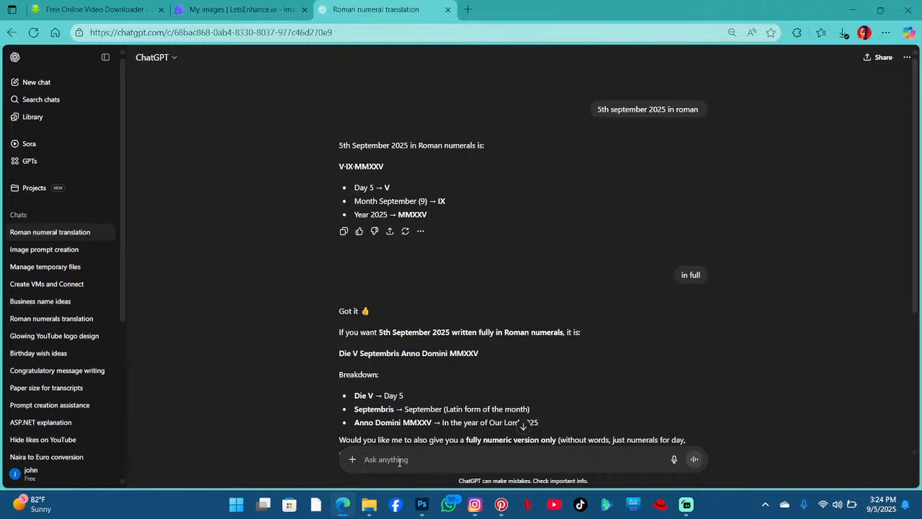
{"action": "type", "text": "1233.2333.2333"}
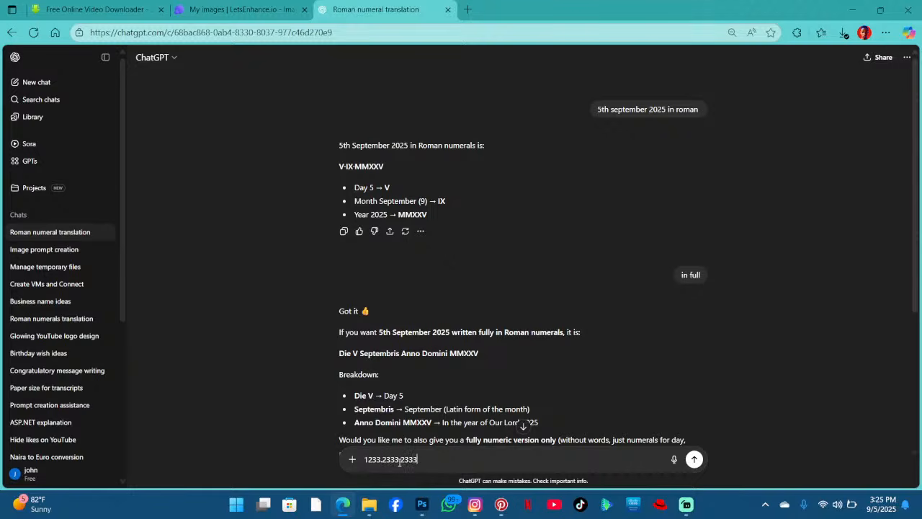
{"action": "key", "text": "shift+Return"}
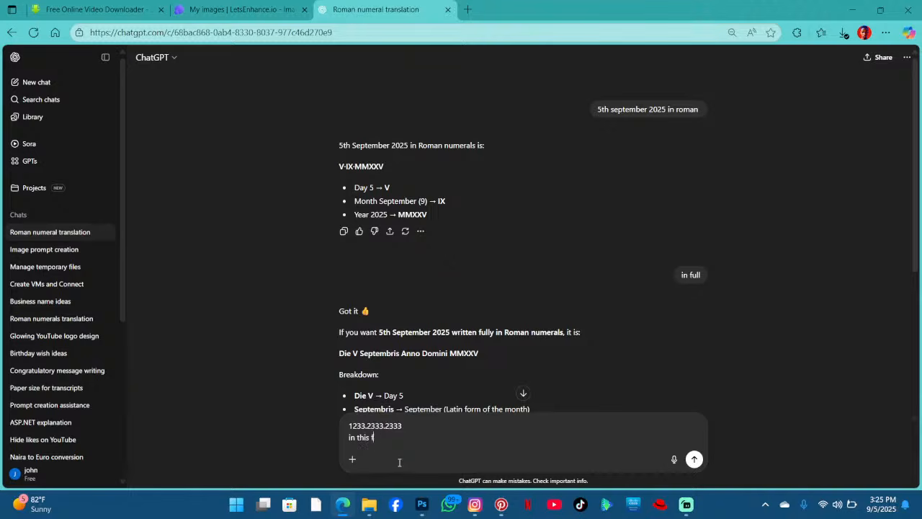
{"action": "key", "text": "Return"}
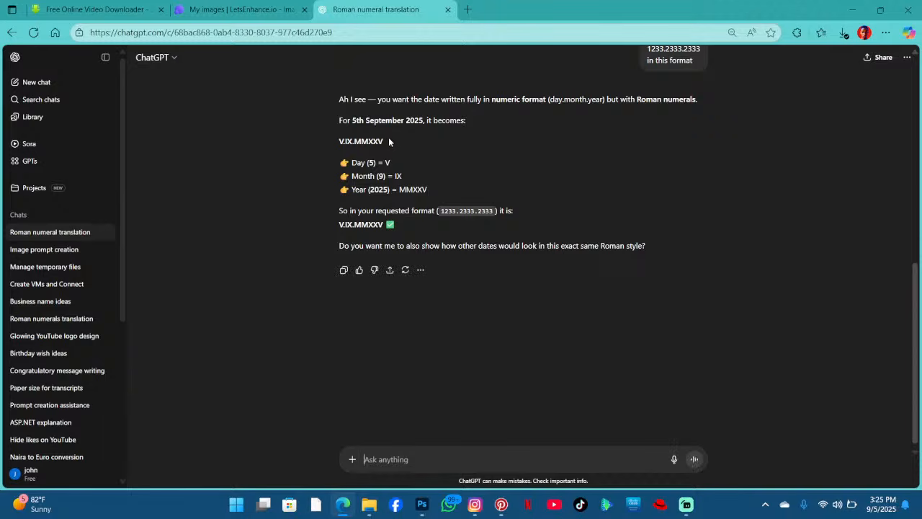
- Copy the Roman numeral date V.IX.MMXXV and return to Photoshop
{"action": "left_click_drag", "start_coordinate": [384, 141], "coordinate": [306, 140]}
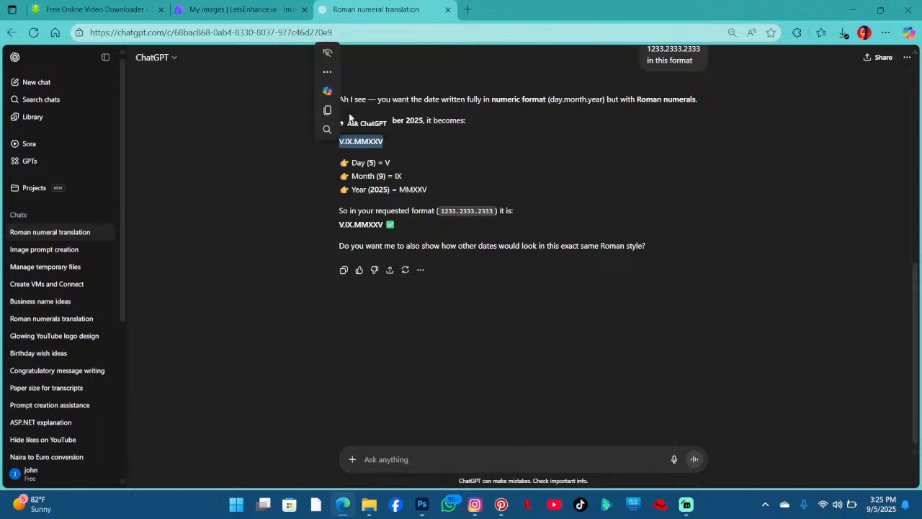
{"action": "left_click", "coordinate": [853, 9]}
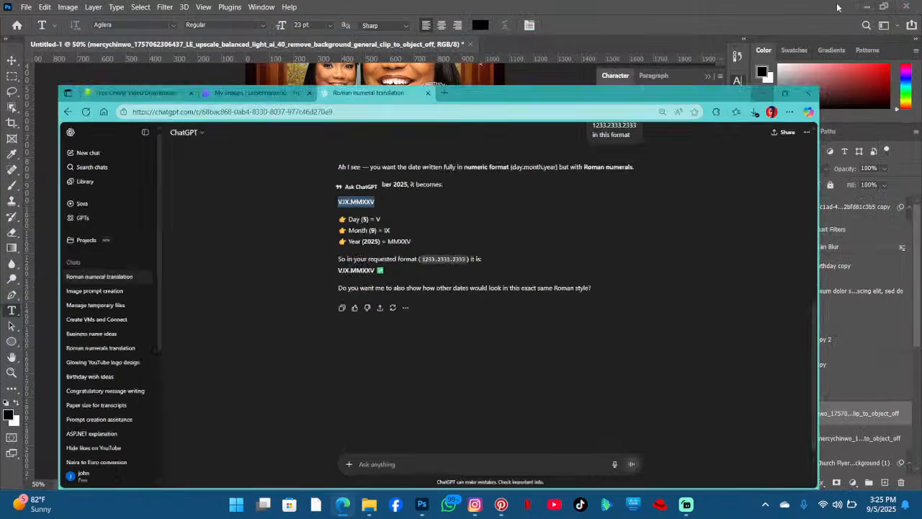
- Start a new text layer below the body text, setting its colour to white and its font to Montserrat
{"action": "left_click", "coordinate": [281, 283]}
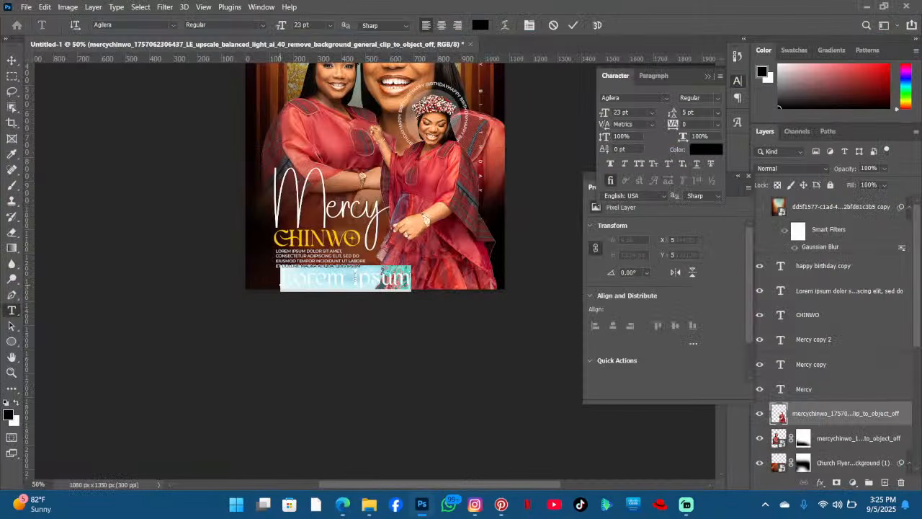
{"action": "left_click", "coordinate": [481, 26]}
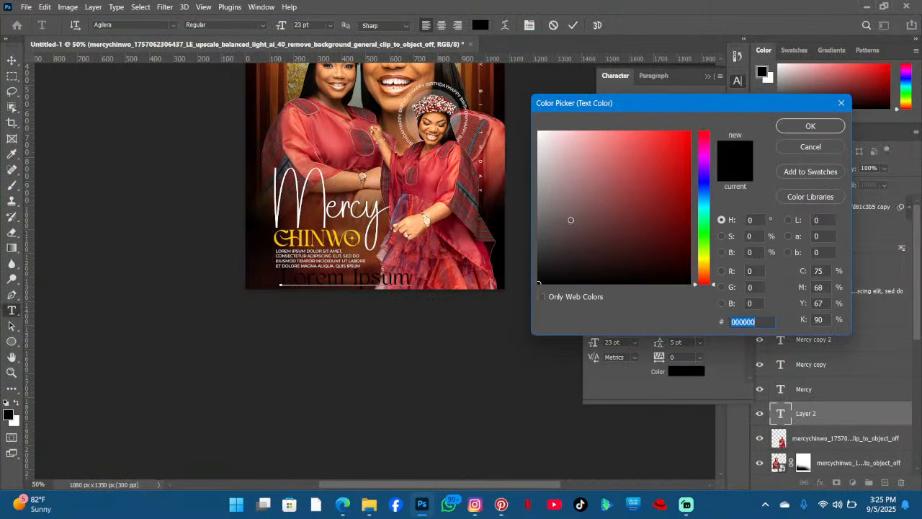
{"action": "left_click_drag", "start_coordinate": [570, 218], "coordinate": [130, 25]}
{"action": "key", "text": "Return"}
{"action": "left_click", "coordinate": [174, 26]}
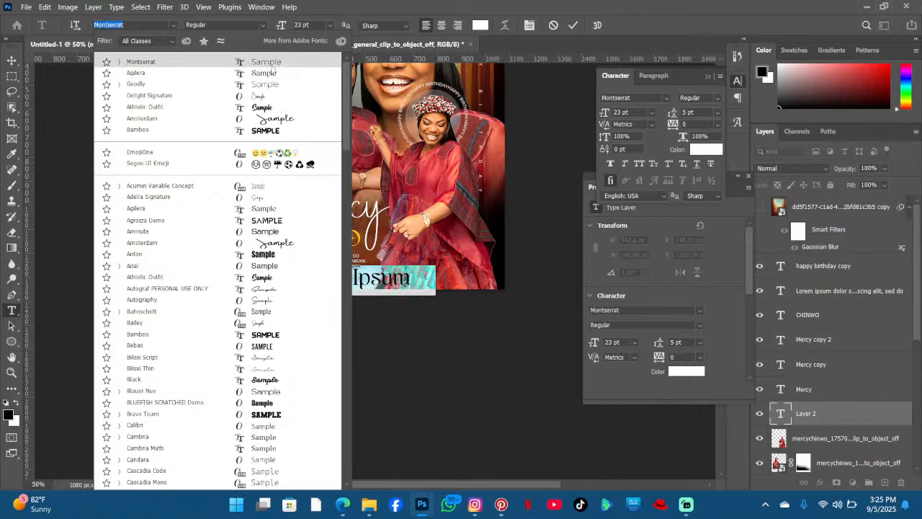
{"action": "left_click", "coordinate": [275, 63]}
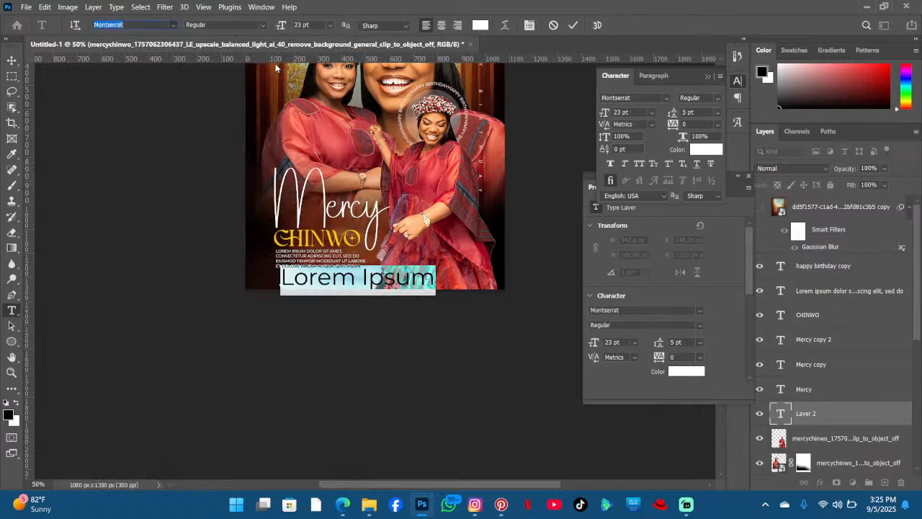
- Set the text size to 4 pt with tracking 1240, enter V.IX.MMXXV, and commit the text
{"action": "left_click", "coordinate": [639, 163]}
{"action": "left_click_drag", "start_coordinate": [281, 25], "coordinate": [270, 25]}
{"action": "key", "text": "Return"}
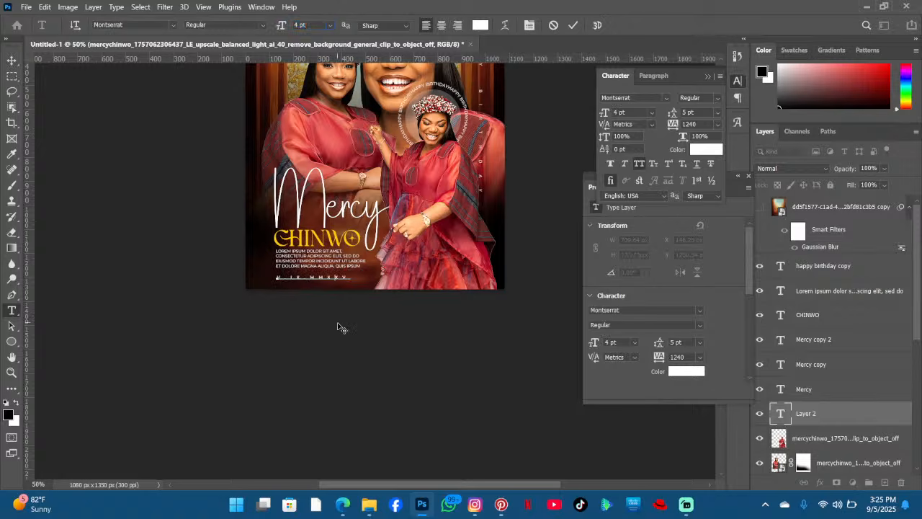
{"action": "left_click_drag", "start_coordinate": [338, 323], "coordinate": [337, 322]}
{"action": "left_click", "coordinate": [572, 26]}
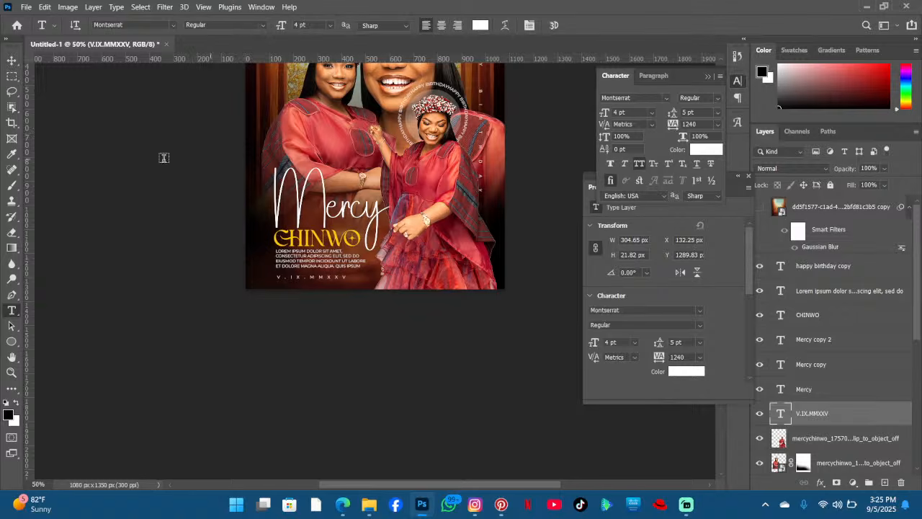
{"action": "scroll", "coordinate": [534, 169], "scroll_direction": "up", "scroll_amount": 5}
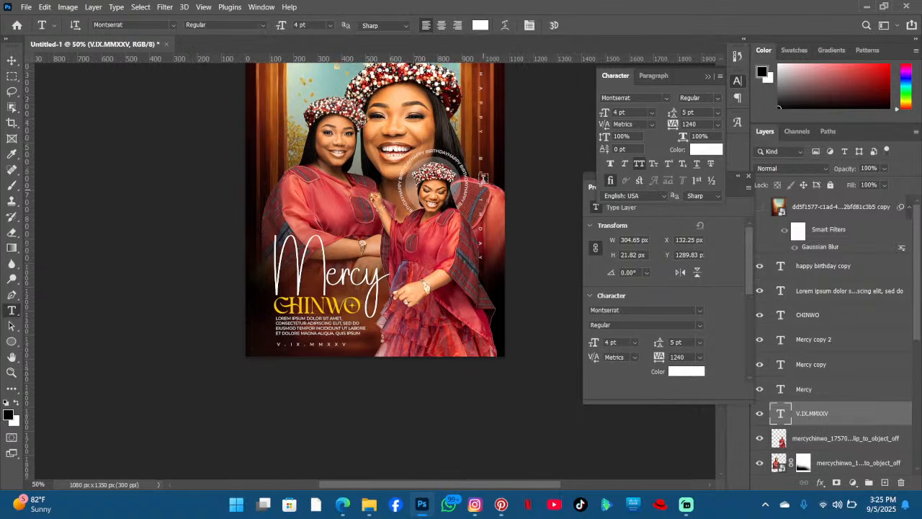
{"action": "key", "text": "ctrl+t"}
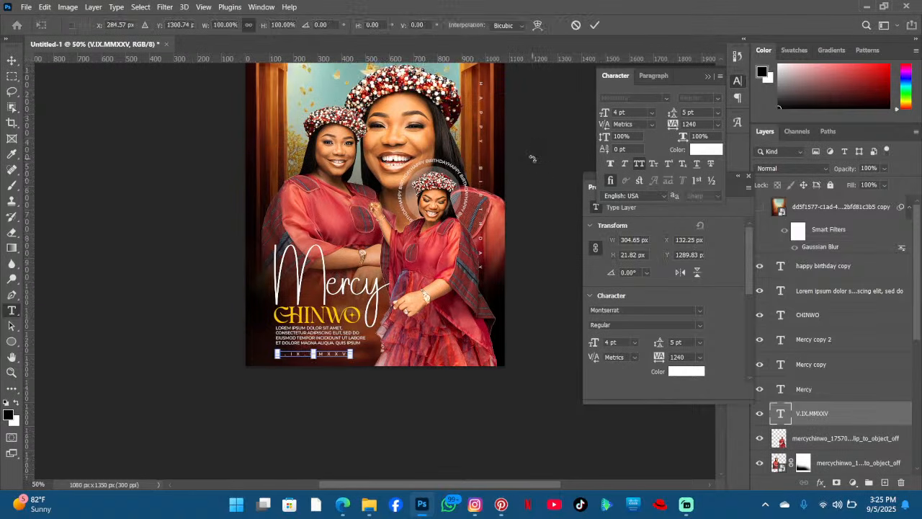
{"action": "key", "text": "Return"}
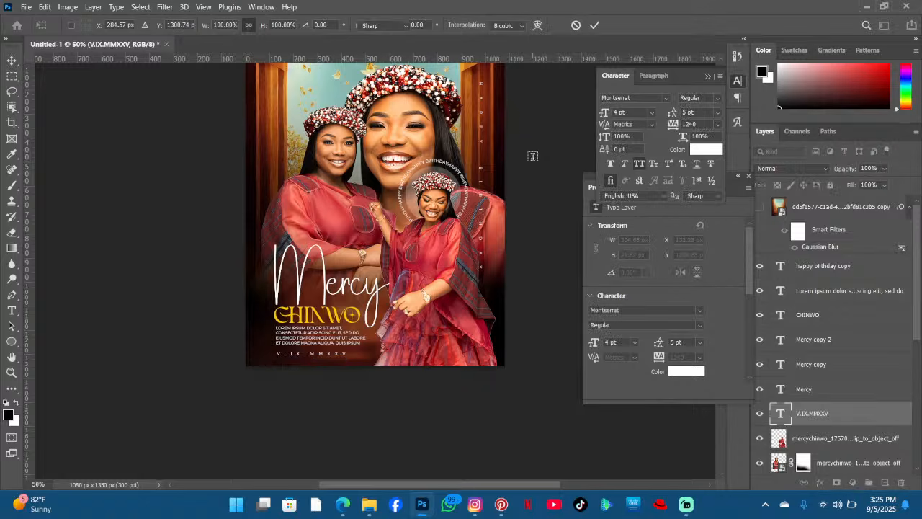
{"action": "key", "text": "t"}
{"action": "scroll", "coordinate": [532, 158], "scroll_direction": "up", "scroll_amount": 2}
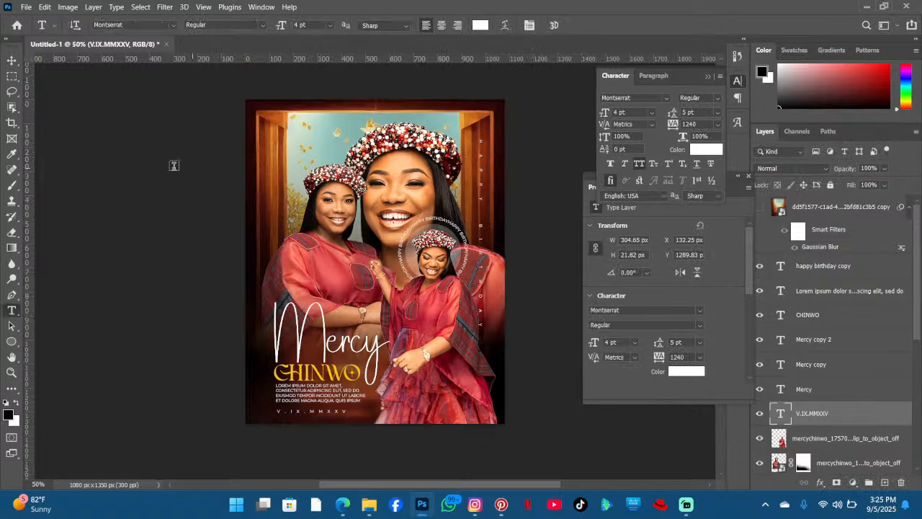
{"action": "left_click", "coordinate": [11, 61]}
{"action": "scroll", "coordinate": [154, 154], "scroll_direction": "down", "scroll_amount": 4}
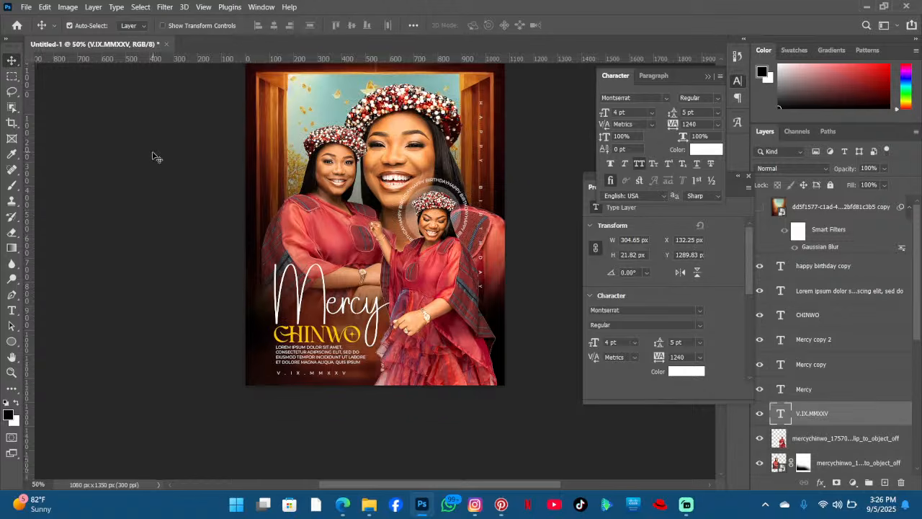
{"action": "scroll", "coordinate": [315, 150], "scroll_direction": "up", "scroll_amount": 2}
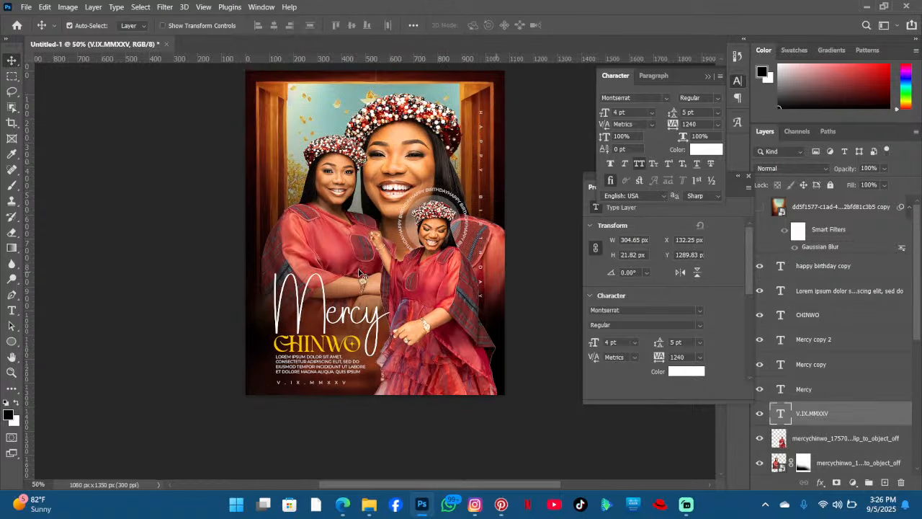
{"action": "scroll", "coordinate": [360, 273], "scroll_direction": "up", "scroll_amount": 2}
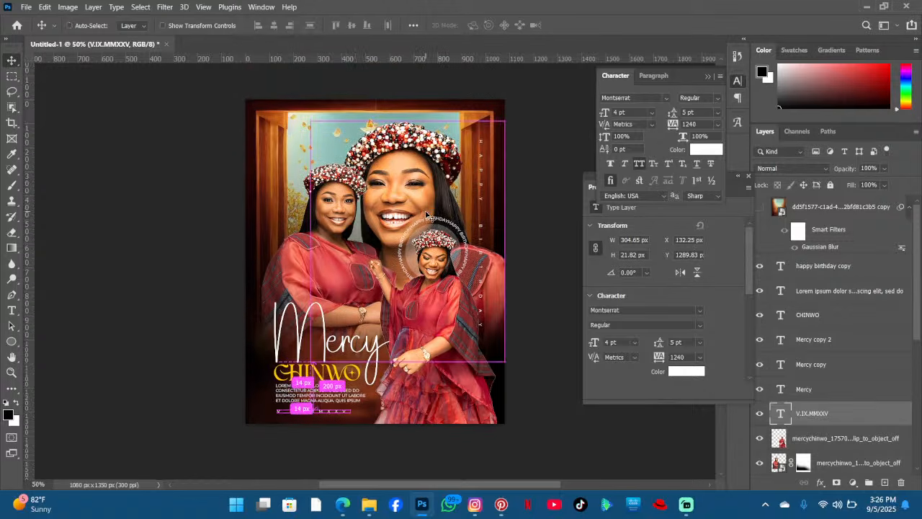
{"action": "scroll", "coordinate": [426, 214], "scroll_direction": "down", "scroll_amount": 1}
{"action": "scroll", "coordinate": [426, 214], "scroll_direction": "up", "scroll_amount": 2}
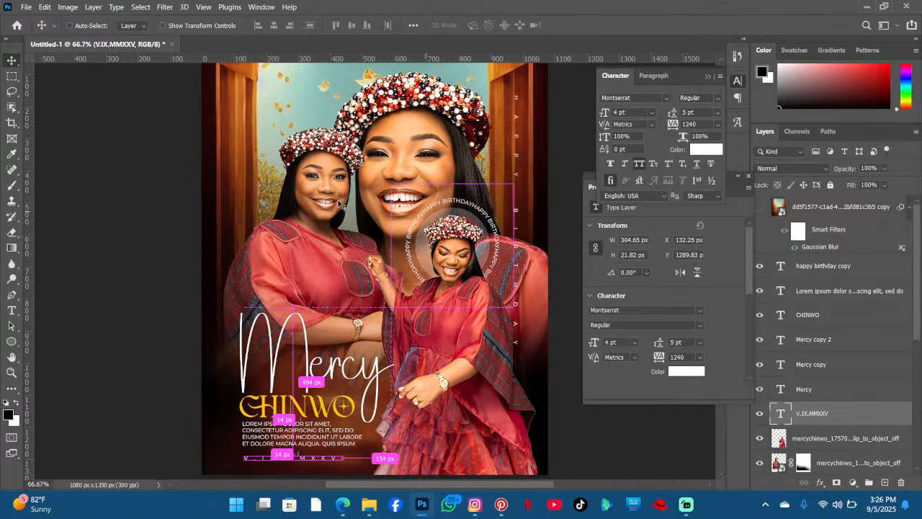
{"action": "scroll", "coordinate": [503, 216], "scroll_direction": "up", "scroll_amount": 2}
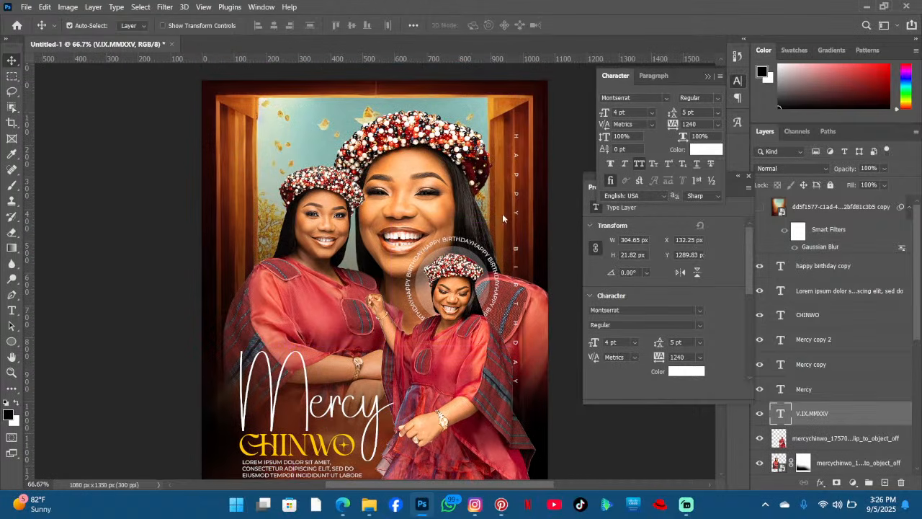
- Collapse the Character panel and close the Properties panel
{"action": "left_click", "coordinate": [709, 77]}
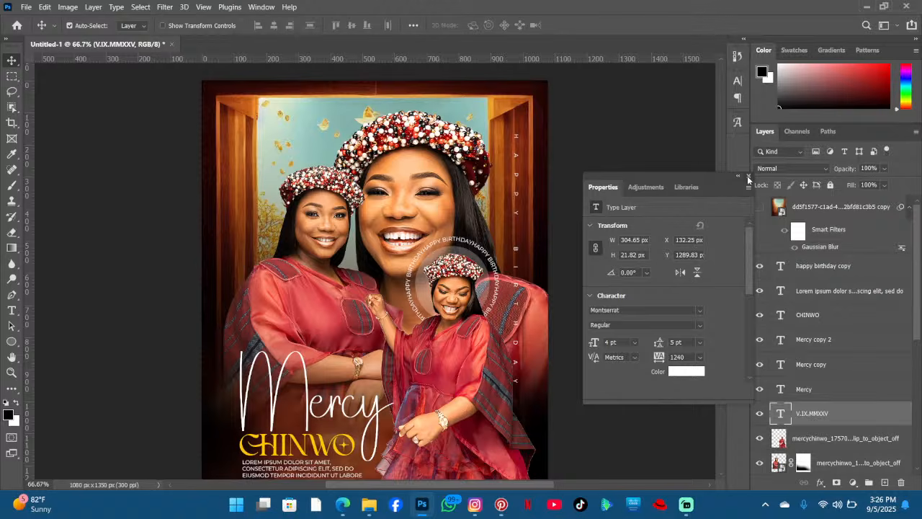
{"action": "left_click", "coordinate": [747, 176]}
{"action": "scroll", "coordinate": [434, 357], "scroll_direction": "down", "scroll_amount": 3}
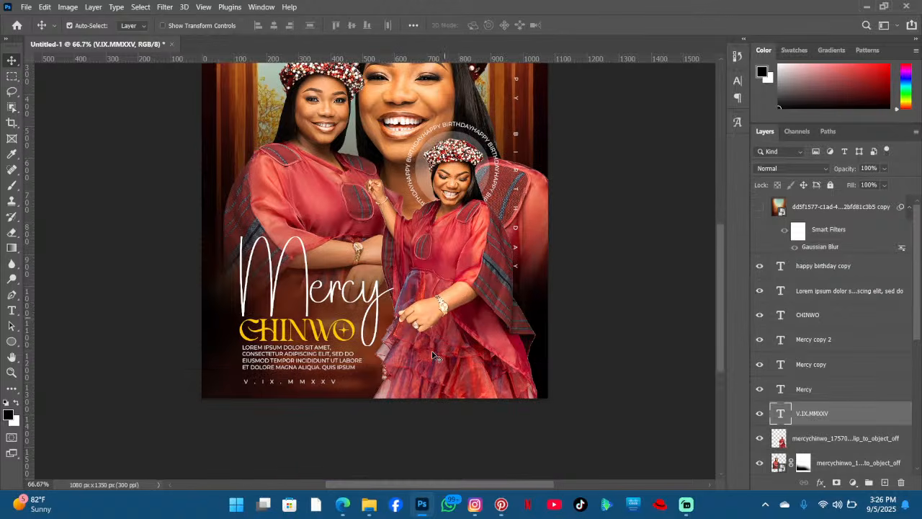
- Switch to Pinterest and download the yellow drapery backdrop image
{"action": "left_click", "coordinate": [502, 504]}
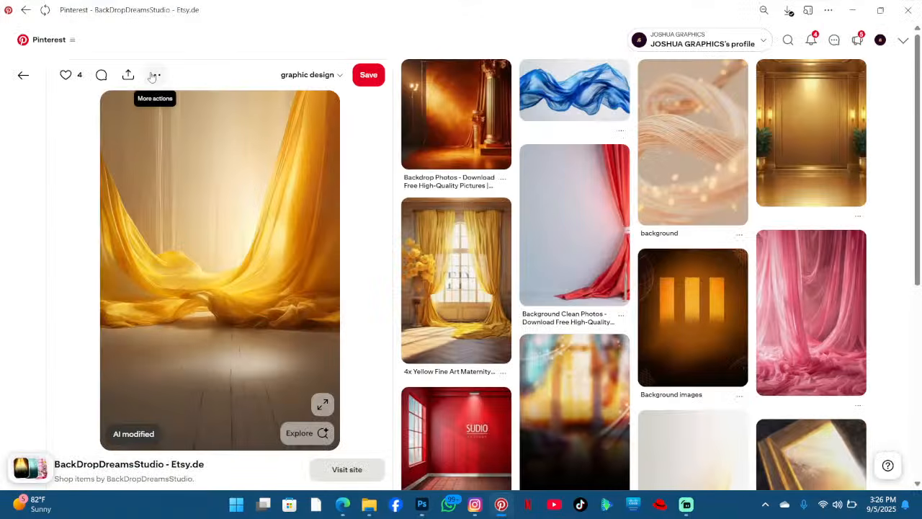
{"action": "left_click", "coordinate": [154, 76]}
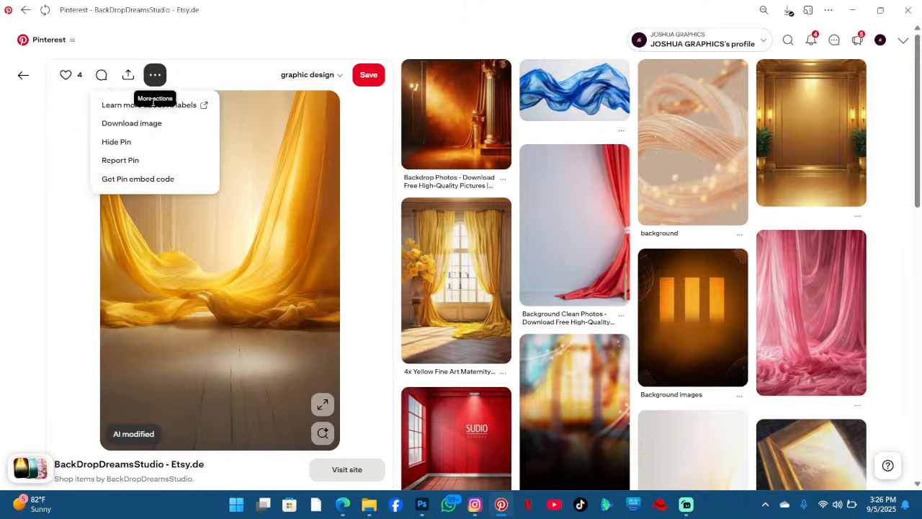
{"action": "left_click", "coordinate": [155, 124]}
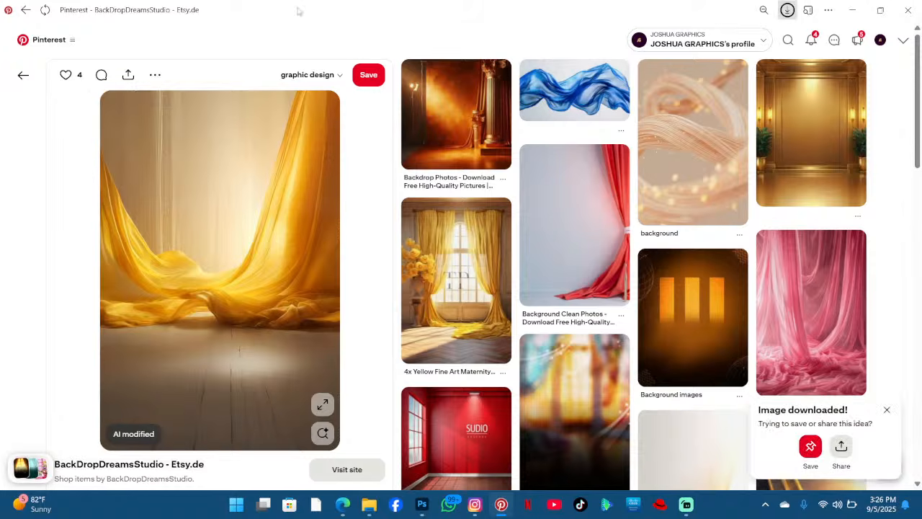
- Browse the Pinterest background pins for other backdrop options
{"action": "scroll", "coordinate": [303, 101], "scroll_direction": "down", "scroll_amount": 4}
{"action": "scroll", "coordinate": [278, 264], "scroll_direction": "up", "scroll_amount": 4}
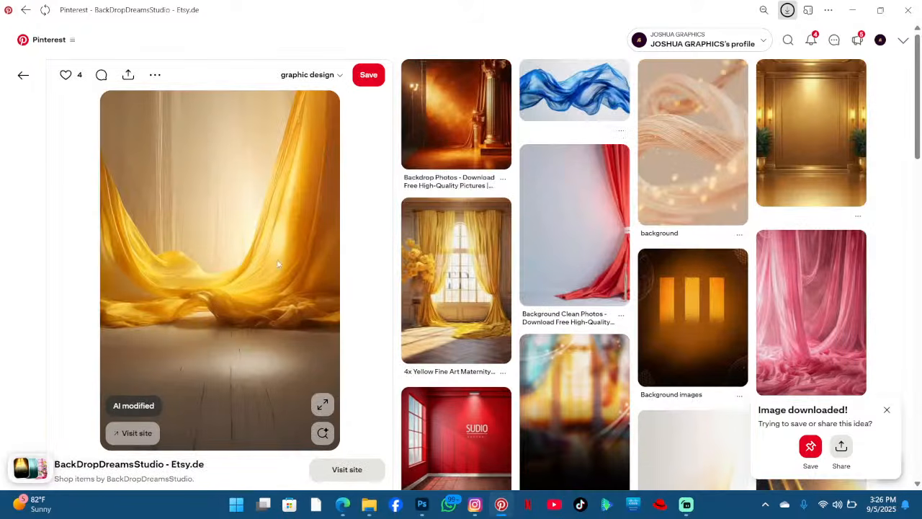
{"action": "left_click", "coordinate": [31, 77]}
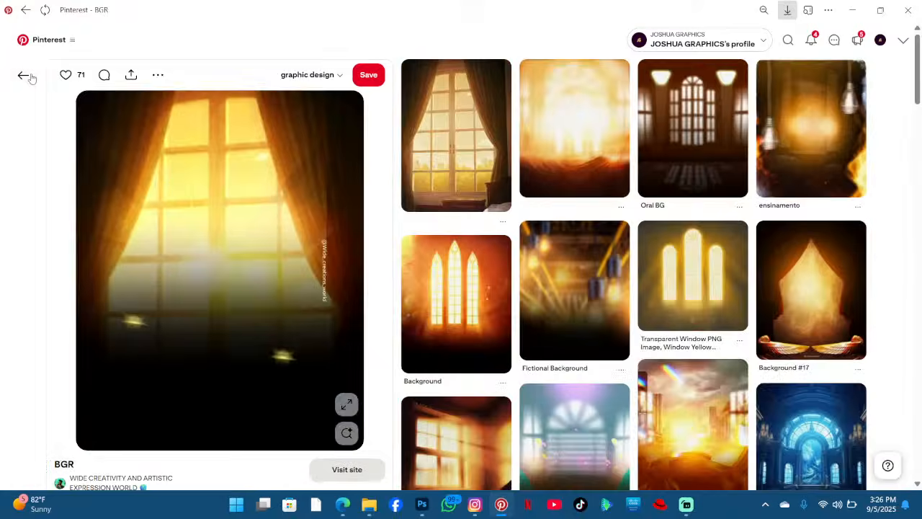
{"action": "left_click", "coordinate": [31, 77]}
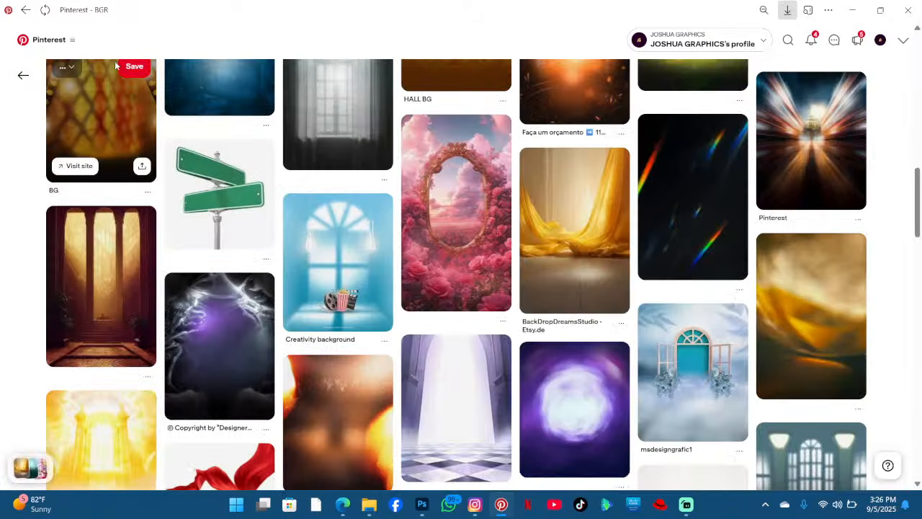
{"action": "scroll", "coordinate": [371, 162], "scroll_direction": "up", "scroll_amount": 10}
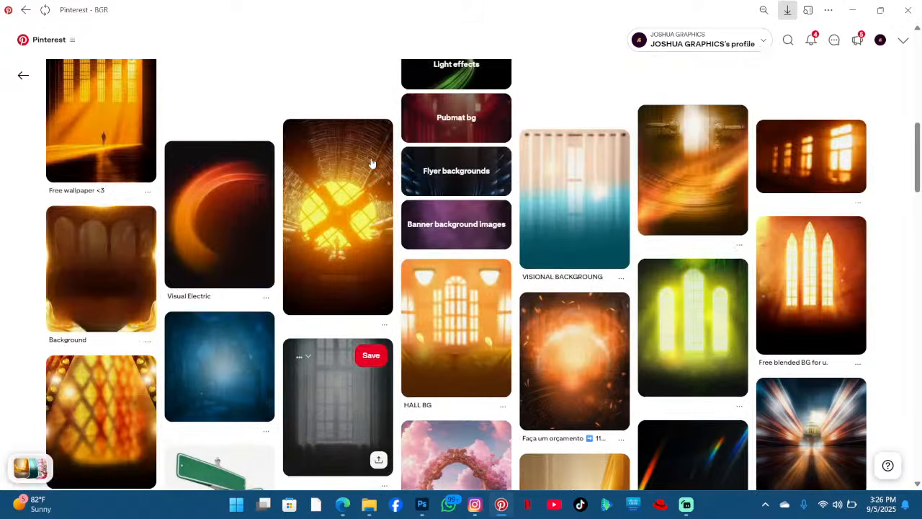
{"action": "scroll", "coordinate": [370, 164], "scroll_direction": "down", "scroll_amount": 5}
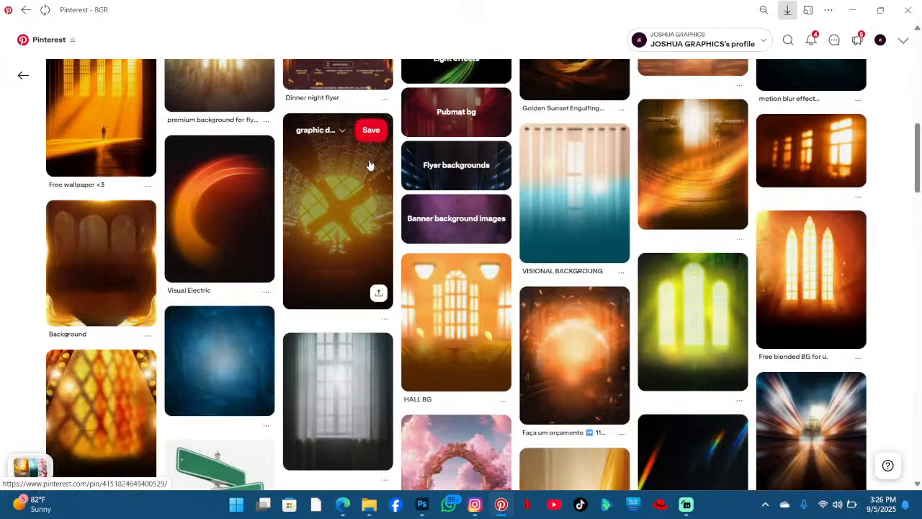
{"action": "scroll", "coordinate": [368, 165], "scroll_direction": "down", "scroll_amount": 3}
{"action": "scroll", "coordinate": [367, 164], "scroll_direction": "up", "scroll_amount": 4}
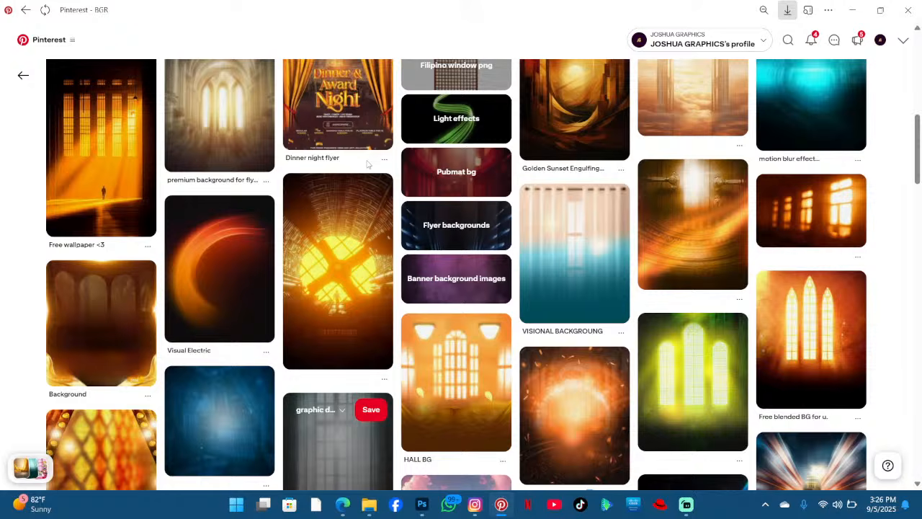
{"action": "left_click", "coordinate": [103, 329]}
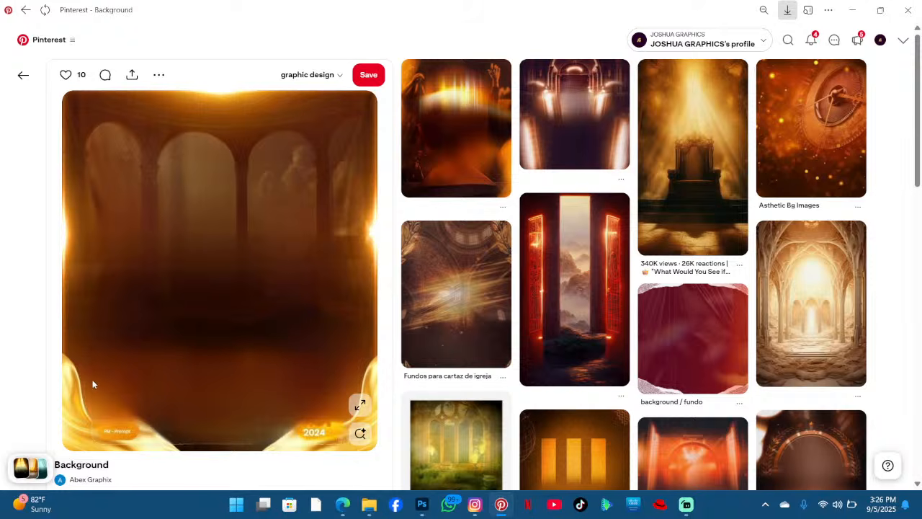
{"action": "left_click", "coordinate": [23, 75]}
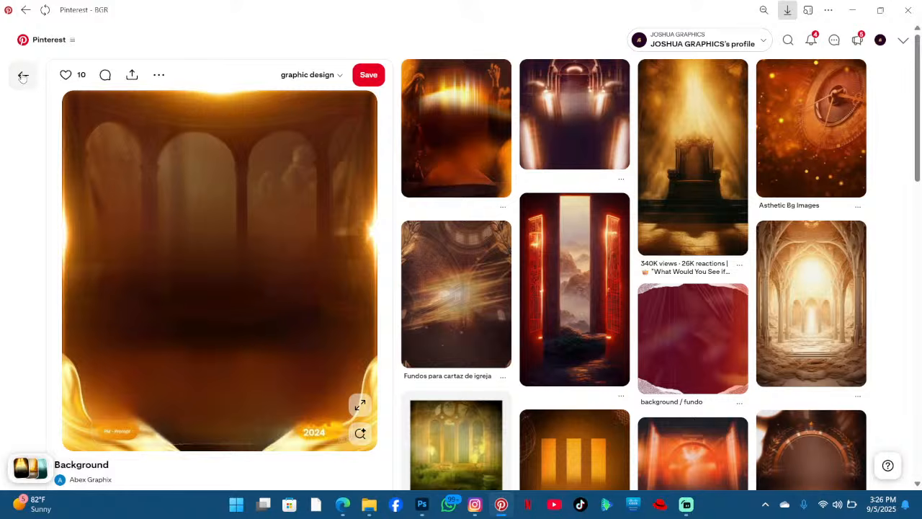
{"action": "scroll", "coordinate": [365, 160], "scroll_direction": "up", "scroll_amount": 10}
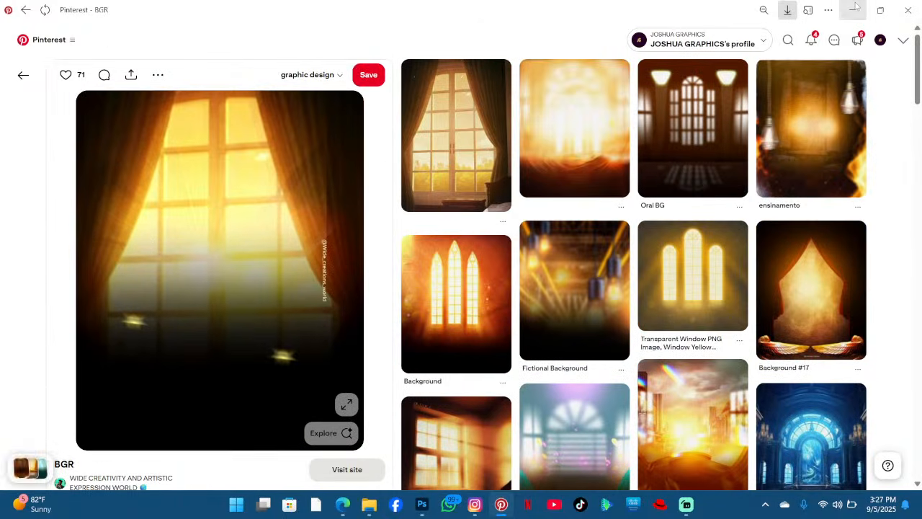
- Switch to the flyer to review it, then return to the Pinterest backdrop pins
{"action": "left_click", "coordinate": [853, 10]}
{"action": "scroll", "coordinate": [387, 153], "scroll_direction": "up", "scroll_amount": 3}
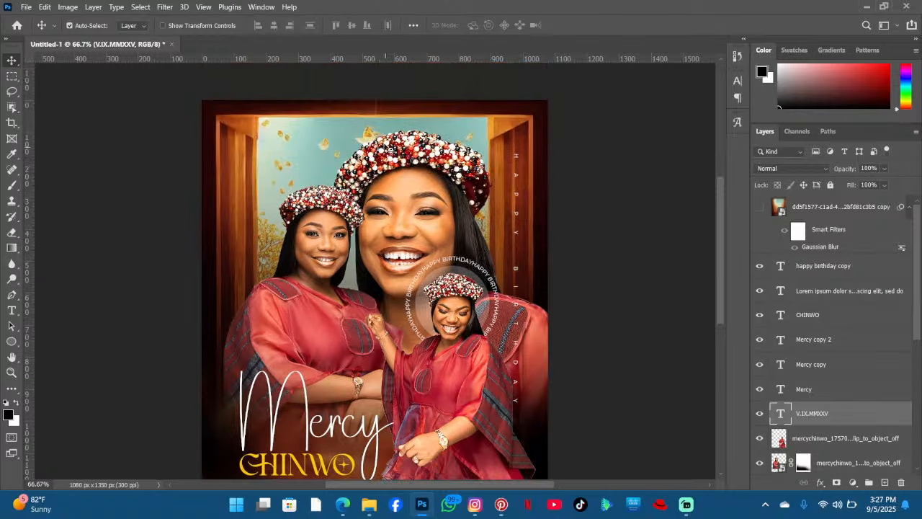
{"action": "scroll", "coordinate": [399, 162], "scroll_direction": "down", "scroll_amount": 1}
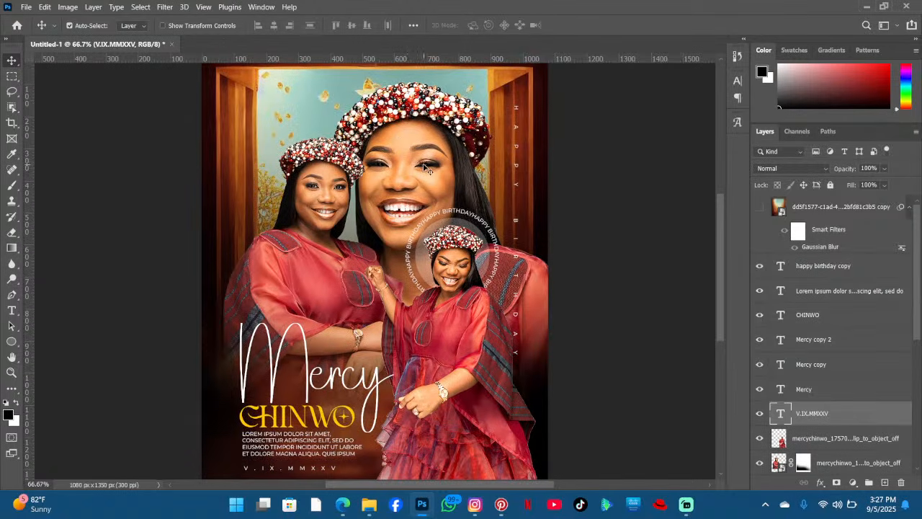
{"action": "left_click", "coordinate": [501, 504]}
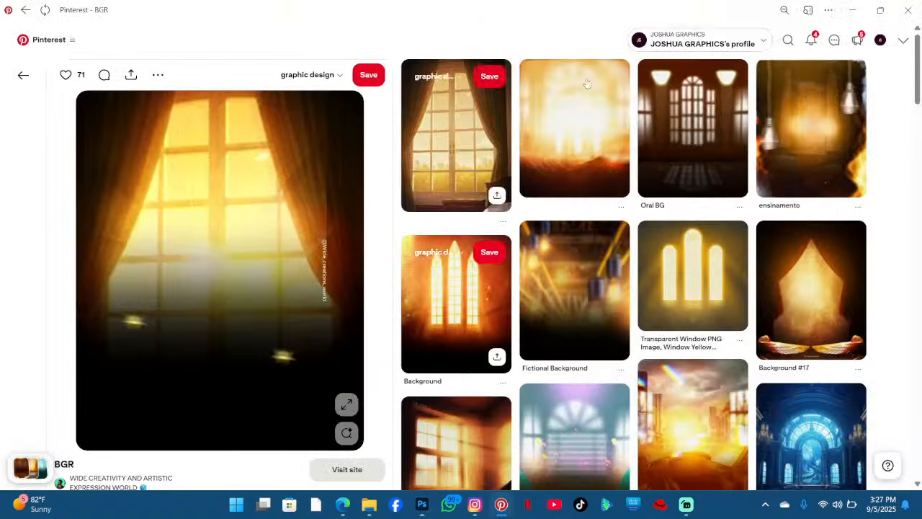
- Search Pinterest for "flowers png" and browse the flower results
{"action": "left_click", "coordinate": [788, 40]}
{"action": "type", "text": "fl"}
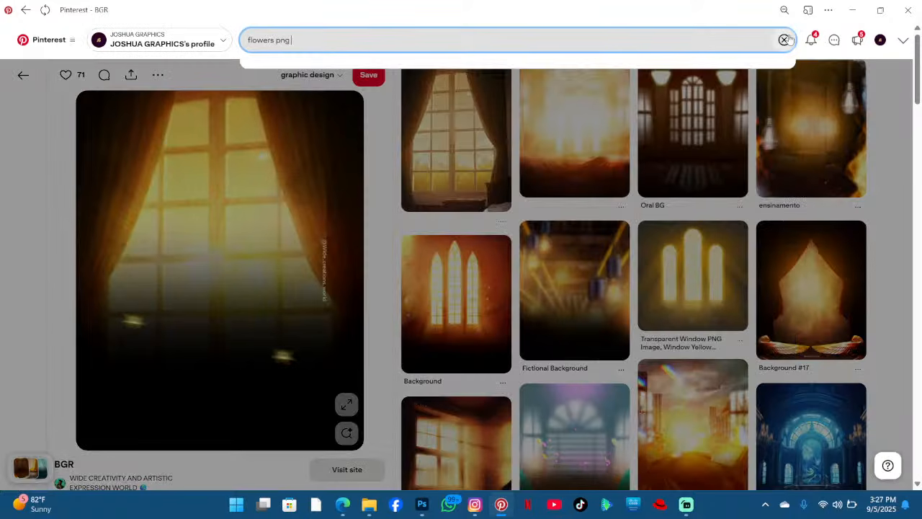
{"action": "type", "text": "owers png"}
{"action": "key", "text": "Return"}
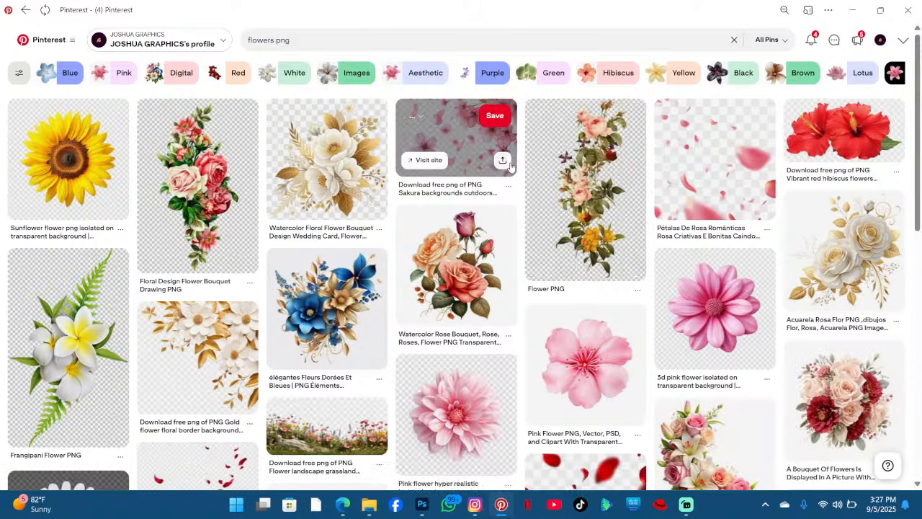
{"action": "scroll", "coordinate": [789, 327], "scroll_direction": "down", "scroll_amount": 4}
{"action": "scroll", "coordinate": [799, 346], "scroll_direction": "up", "scroll_amount": 3}
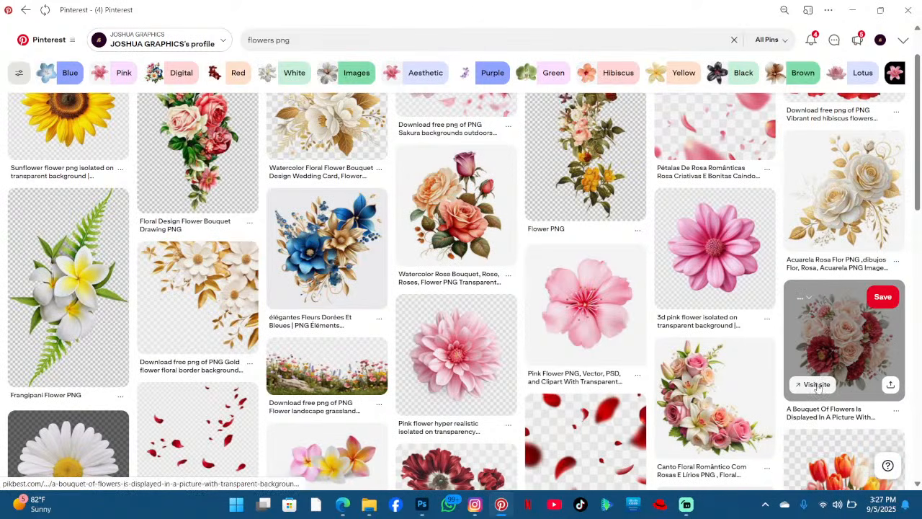
- Open the bouquet pin's source site, enter the robot verification code, then close that tab
{"action": "left_click", "coordinate": [817, 385]}
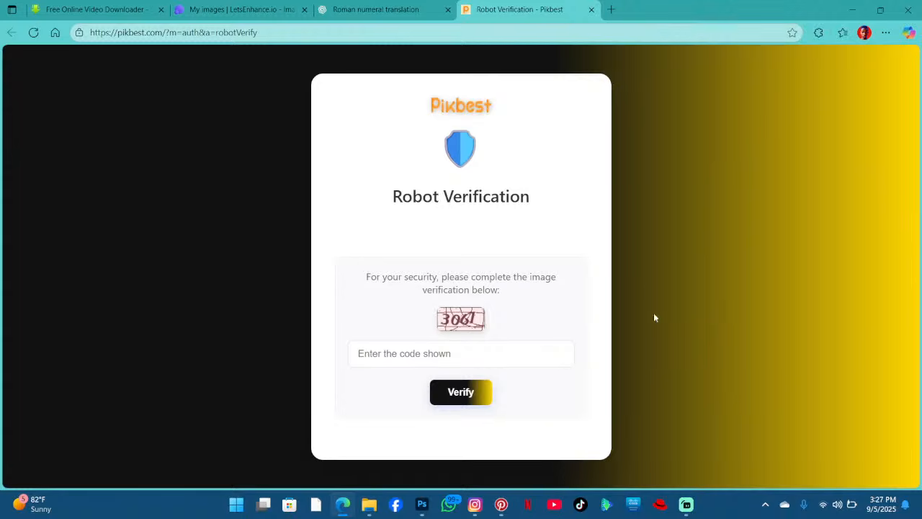
{"action": "left_click", "coordinate": [450, 353]}
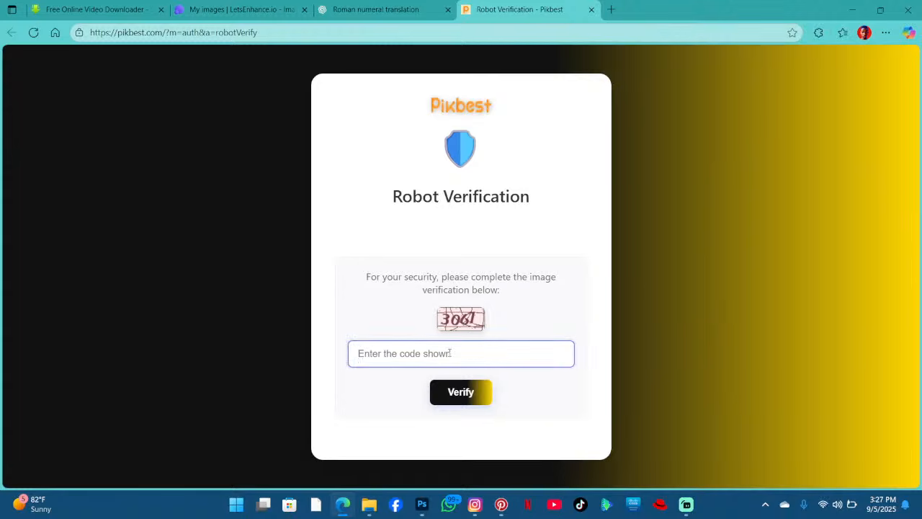
{"action": "type", "text": "3067"}
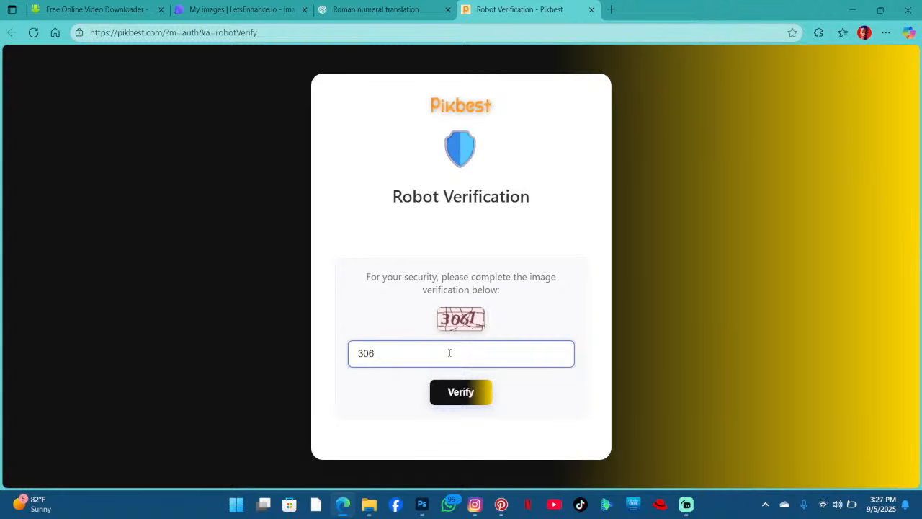
{"action": "left_click", "coordinate": [472, 393]}
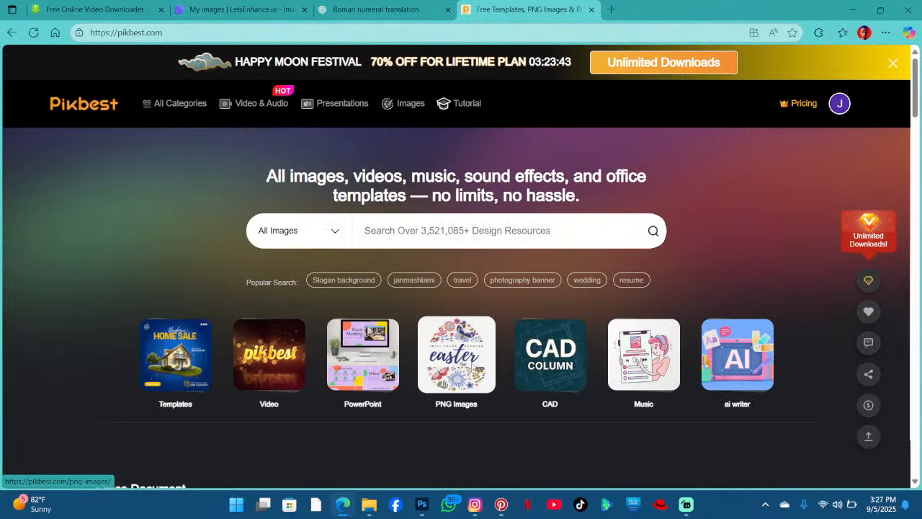
{"action": "scroll", "coordinate": [471, 361], "scroll_direction": "down", "scroll_amount": 7}
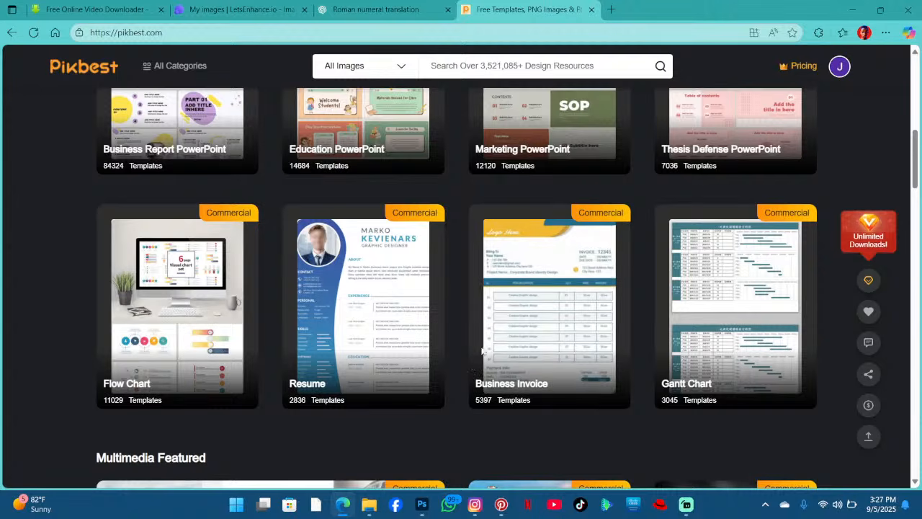
{"action": "left_click", "coordinate": [593, 10]}
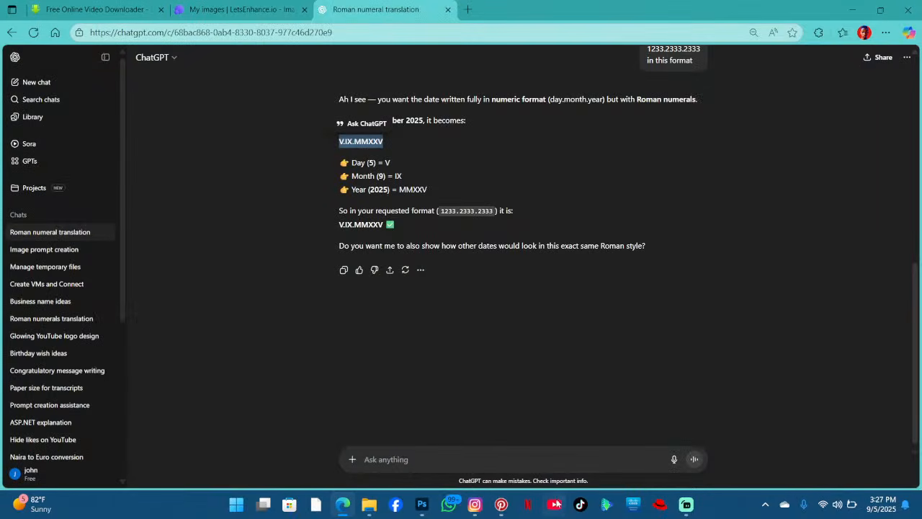
- Open the red and pink flower bouquet pin and download its image
{"action": "left_click", "coordinate": [501, 504]}
{"action": "mouse_move", "coordinate": [828, 346]}
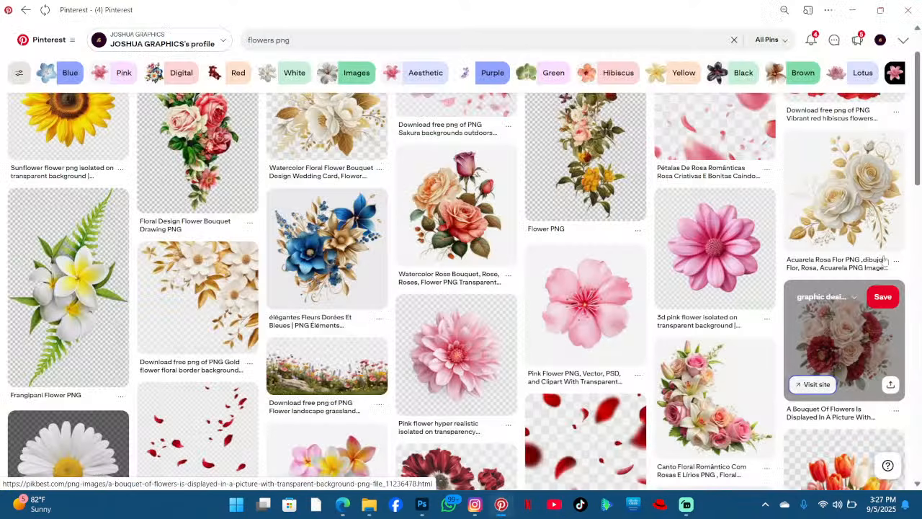
{"action": "left_click", "coordinate": [828, 344]}
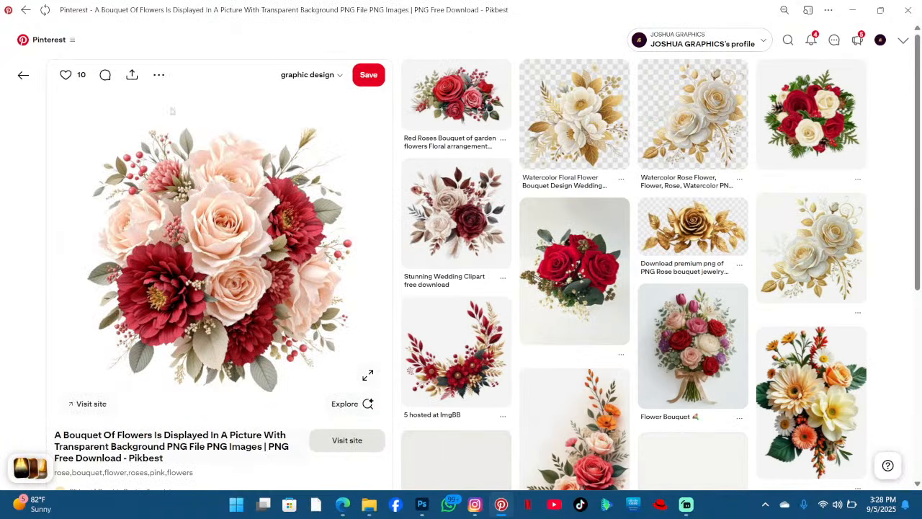
{"action": "left_click", "coordinate": [159, 74]}
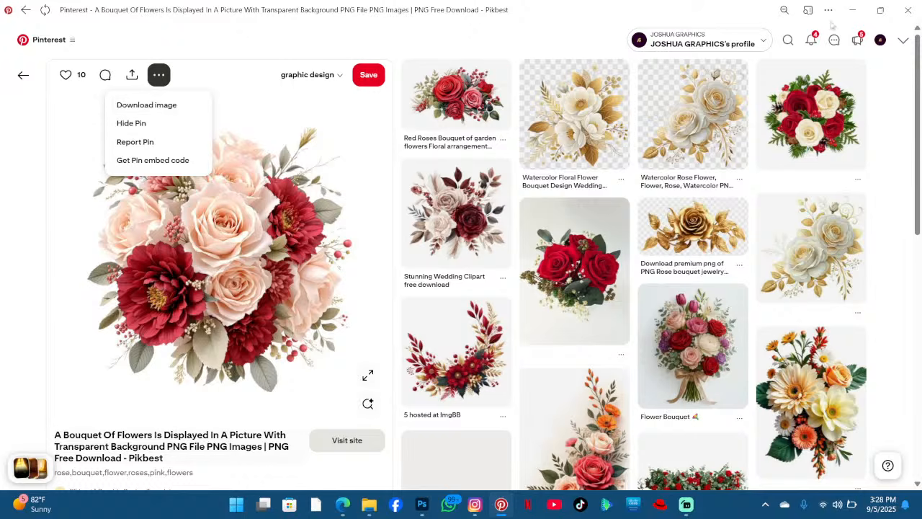
{"action": "left_click", "coordinate": [853, 10]}
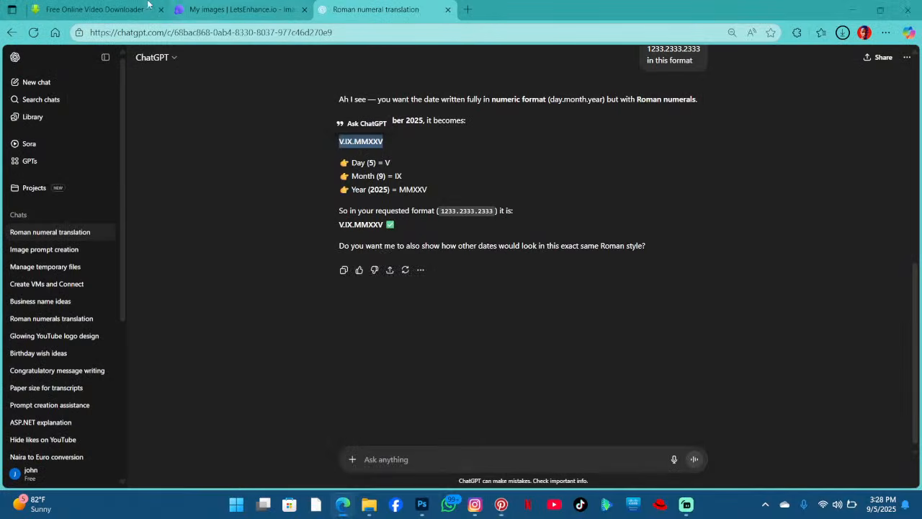
- Upload the downloaded bouquet image to LetsEnhance for processing
{"action": "left_click", "coordinate": [144, 7]}
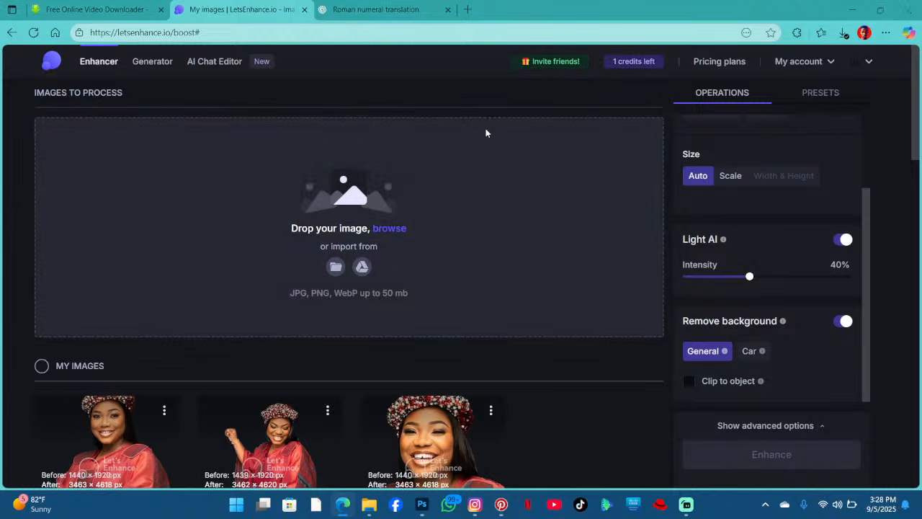
{"action": "left_click", "coordinate": [486, 132]}
{"action": "left_click", "coordinate": [142, 125]}
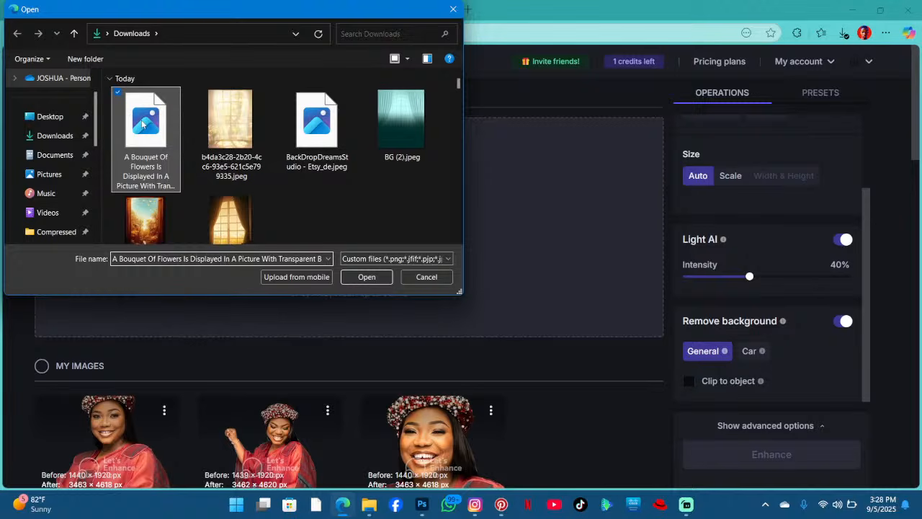
{"action": "double_click", "coordinate": [143, 125]}
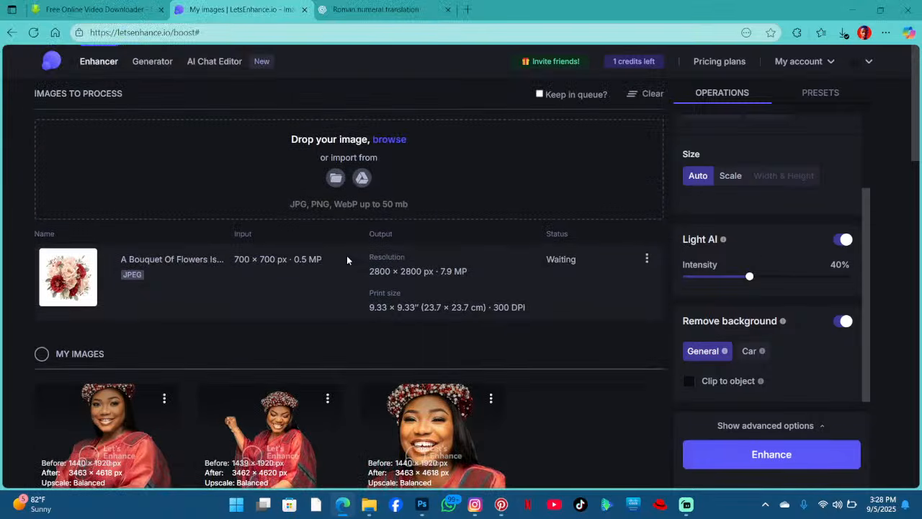
- Enhance the bouquet image with the background removal settings
{"action": "scroll", "coordinate": [353, 243], "scroll_direction": "down", "scroll_amount": 3}
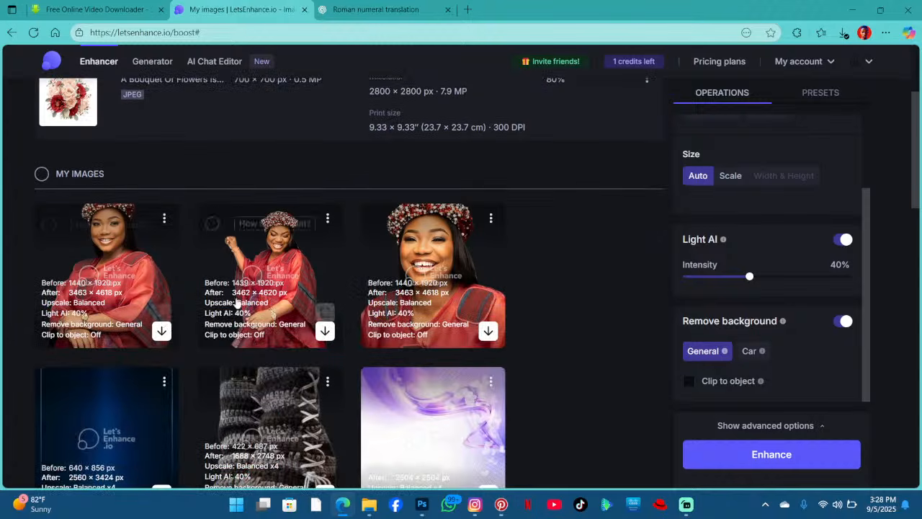
{"action": "scroll", "coordinate": [729, 285], "scroll_direction": "up", "scroll_amount": 2}
{"action": "scroll", "coordinate": [405, 219], "scroll_direction": "up", "scroll_amount": 3}
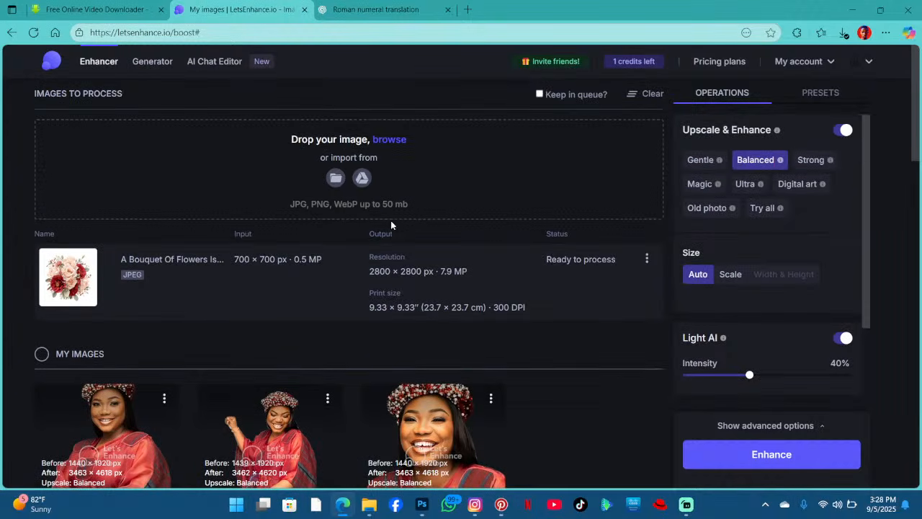
{"action": "scroll", "coordinate": [391, 220], "scroll_direction": "down", "scroll_amount": 7}
{"action": "scroll", "coordinate": [791, 238], "scroll_direction": "down", "scroll_amount": 2}
{"action": "scroll", "coordinate": [846, 255], "scroll_direction": "down", "scroll_amount": 1}
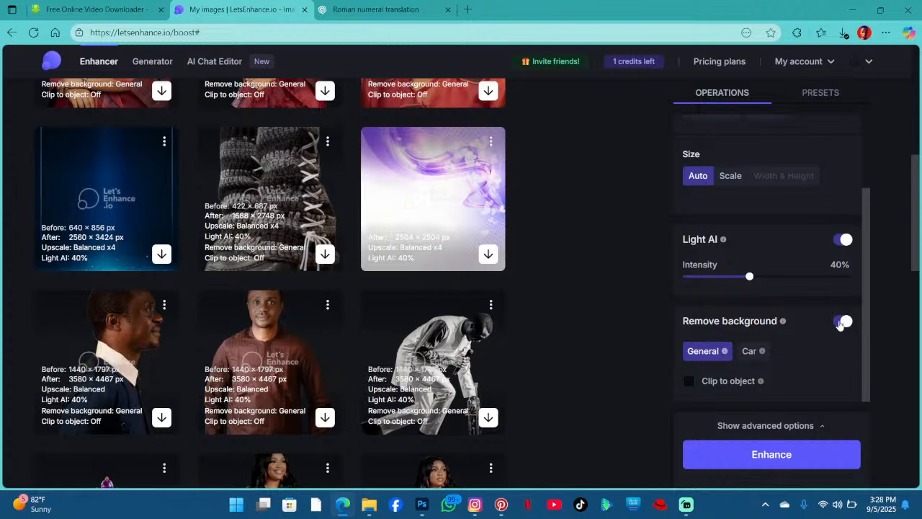
{"action": "left_click", "coordinate": [784, 451]}
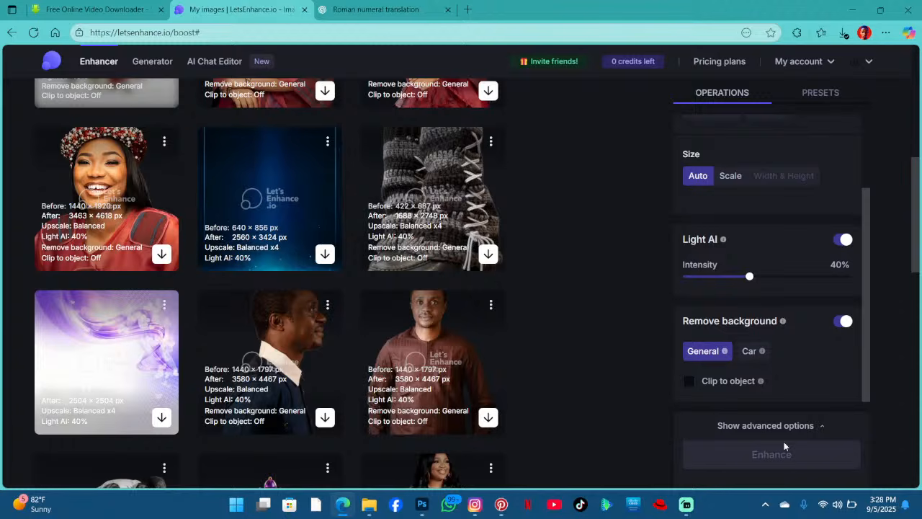
- Download the enhanced transparent bouquet image
{"action": "scroll", "coordinate": [421, 320], "scroll_direction": "up", "scroll_amount": 6}
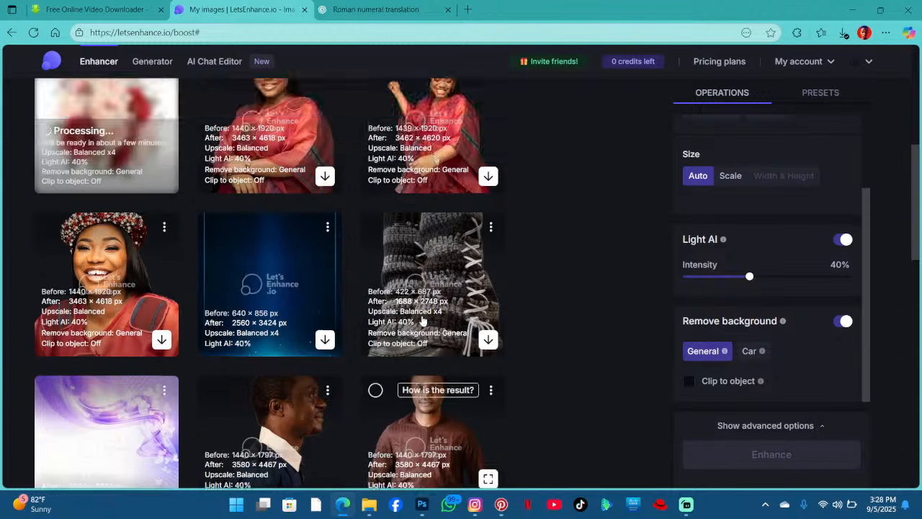
{"action": "scroll", "coordinate": [421, 320], "scroll_direction": "down", "scroll_amount": 2}
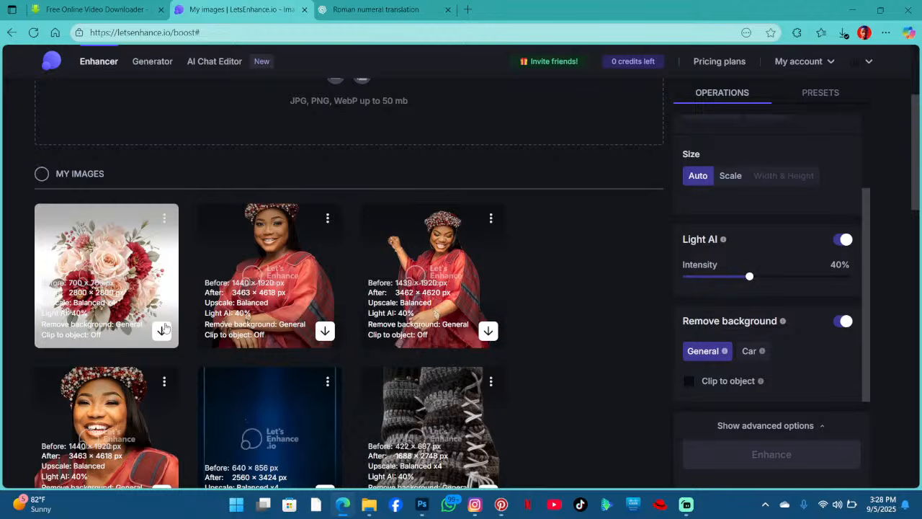
{"action": "left_click", "coordinate": [164, 329]}
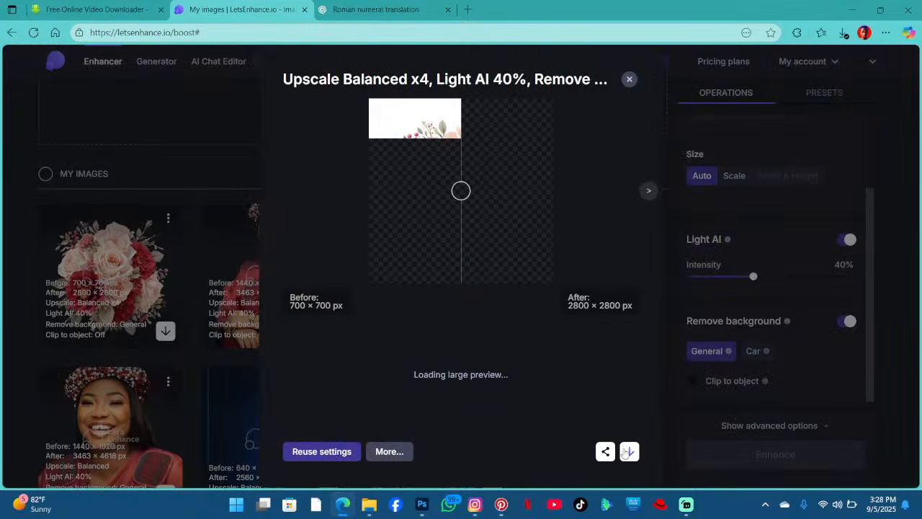
{"action": "left_click", "coordinate": [626, 451]}
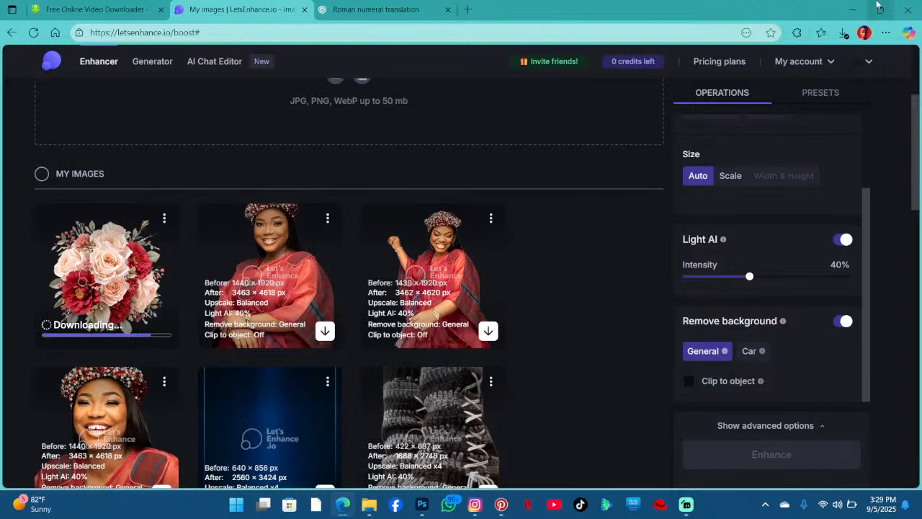
- Return to the flyer and open the Downloads folder in File Explorer
{"action": "left_click", "coordinate": [850, 7]}
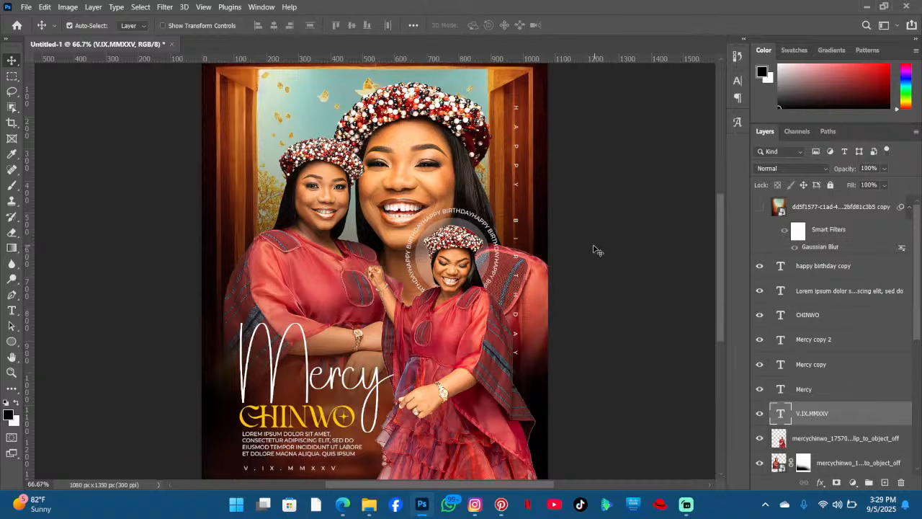
{"action": "left_click", "coordinate": [370, 507]}
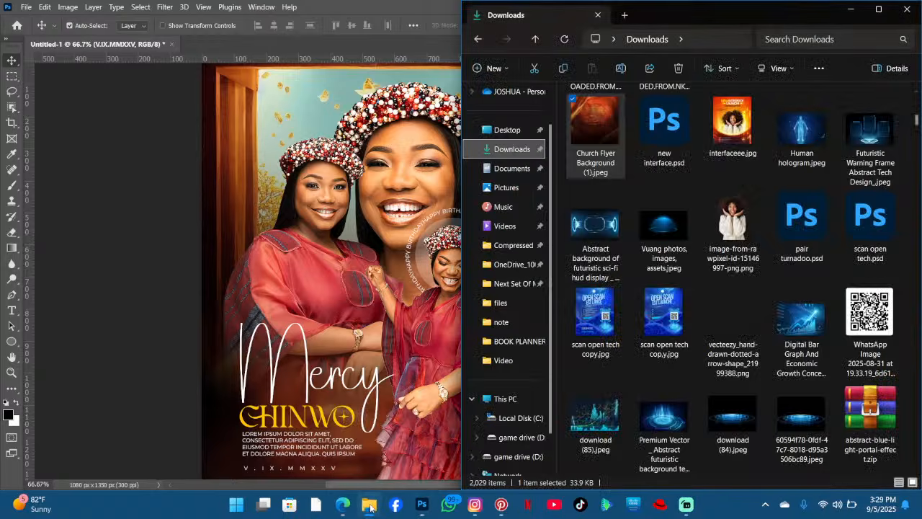
{"action": "left_click", "coordinate": [517, 149]}
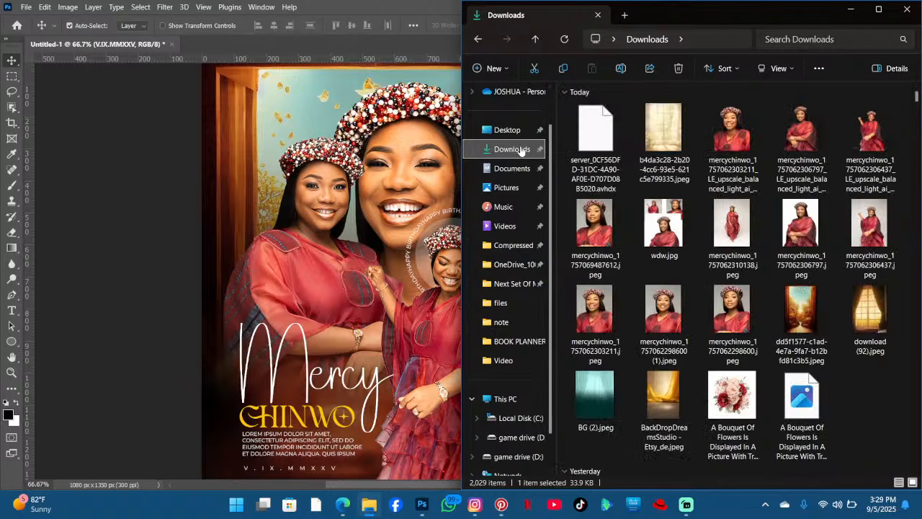
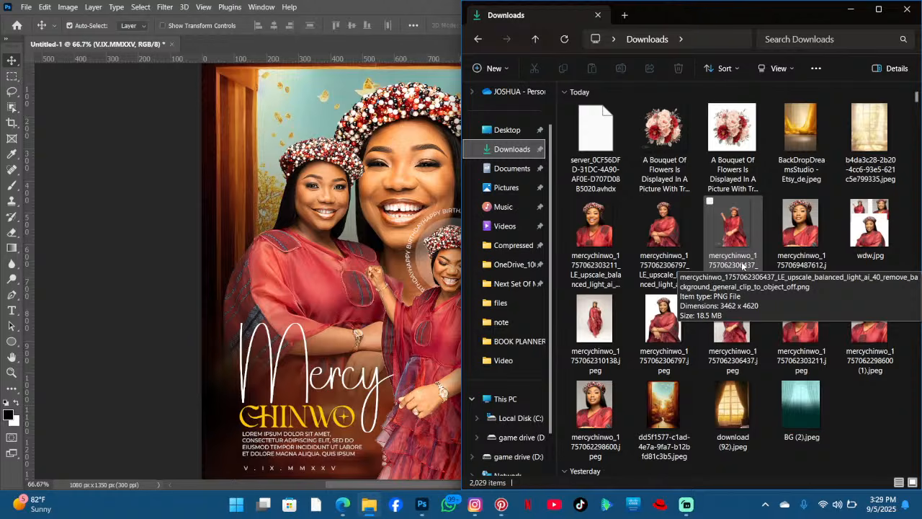
{"action": "left_click", "coordinate": [337, 236]}
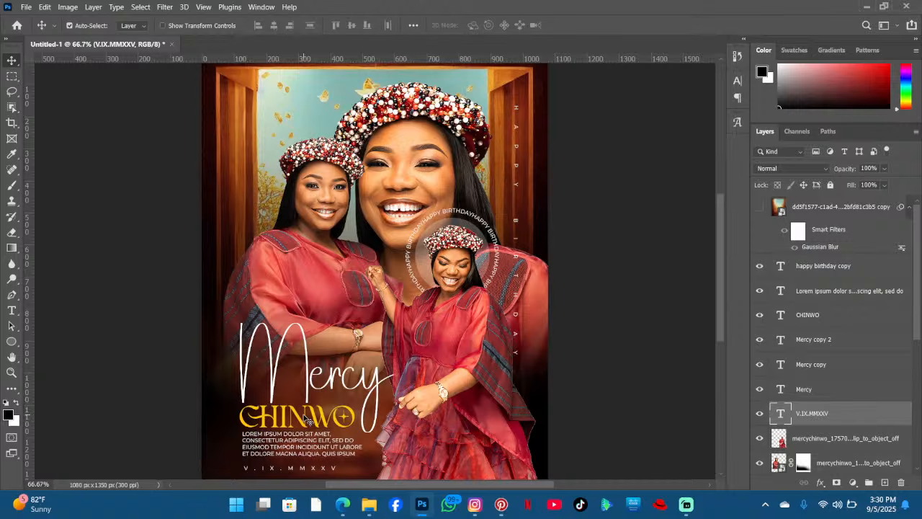
{"action": "mouse_move", "coordinate": [379, 509]}
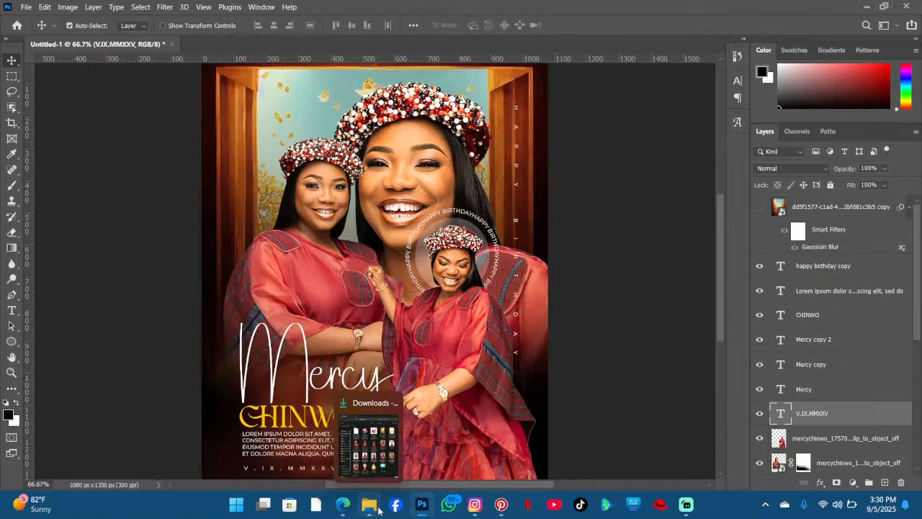
{"action": "scroll", "coordinate": [438, 357], "scroll_direction": "down", "scroll_amount": 2}
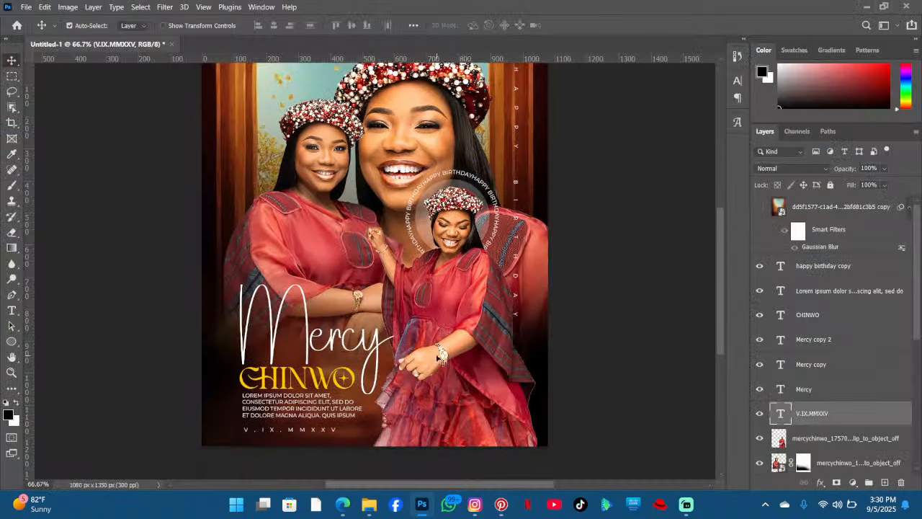
{"action": "scroll", "coordinate": [392, 361], "scroll_direction": "up", "scroll_amount": 1}
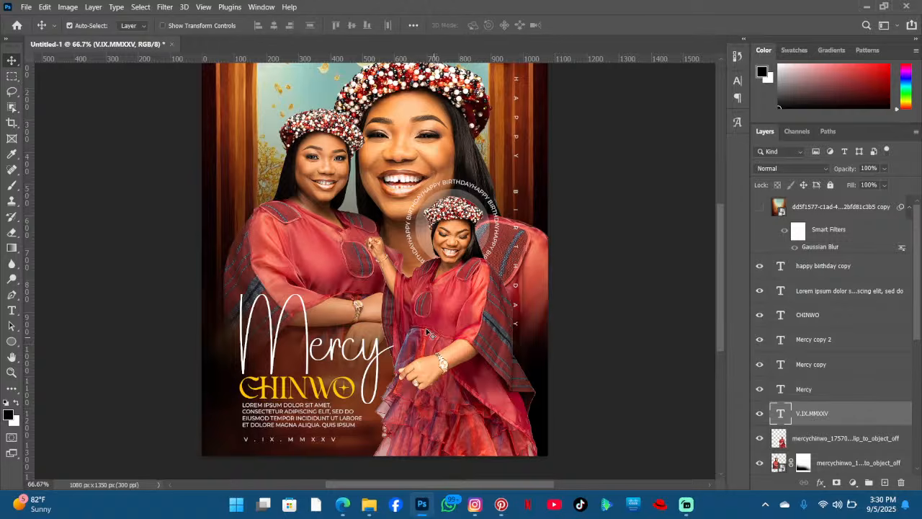
{"action": "scroll", "coordinate": [427, 331], "scroll_direction": "up", "scroll_amount": 2}
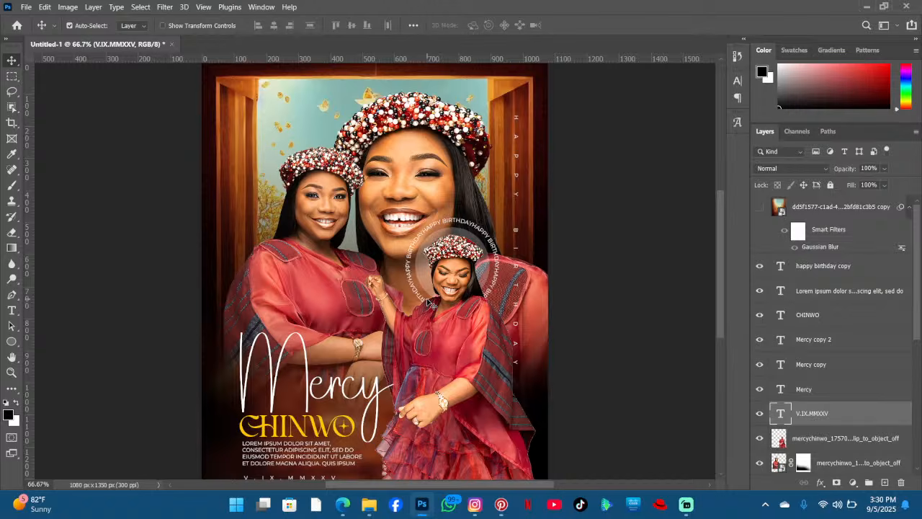
{"action": "scroll", "coordinate": [430, 303], "scroll_direction": "down", "scroll_amount": 2}
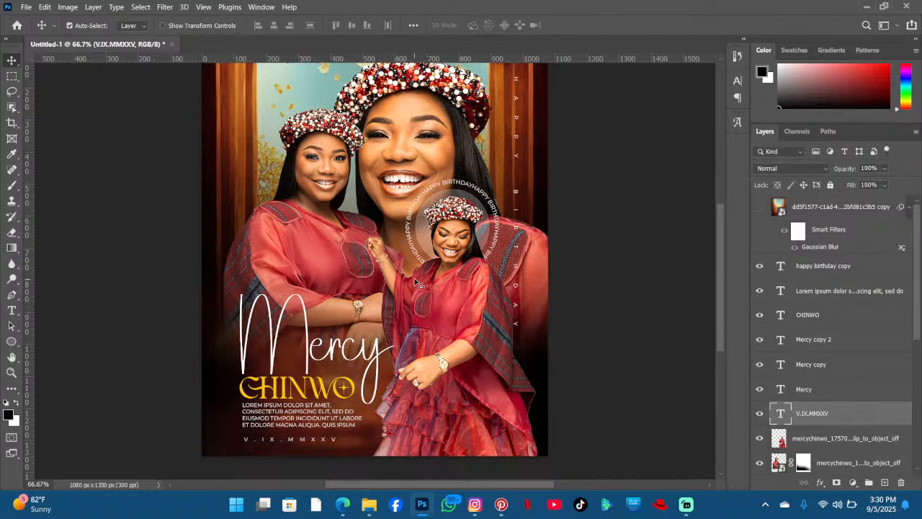
{"action": "scroll", "coordinate": [400, 276], "scroll_direction": "up", "scroll_amount": 2}
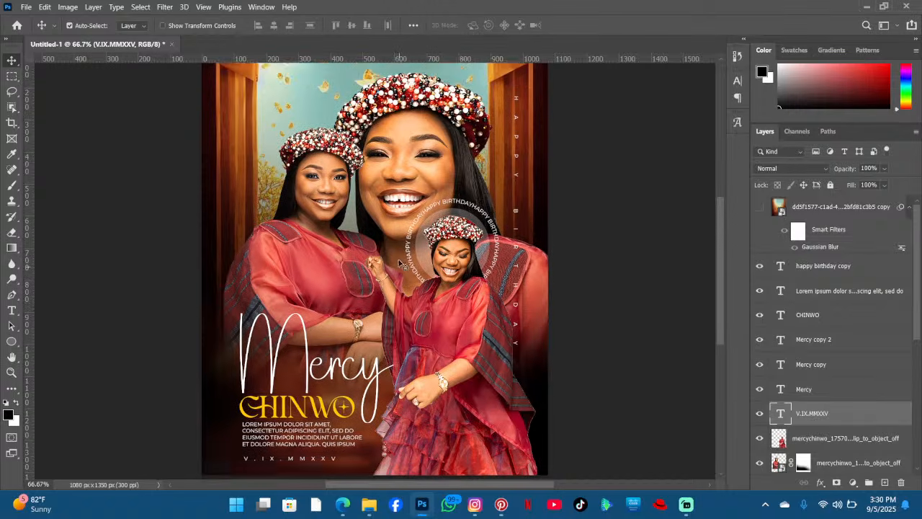
{"action": "scroll", "coordinate": [403, 237], "scroll_direction": "down", "scroll_amount": 1}
{"action": "scroll", "coordinate": [403, 237], "scroll_direction": "down", "scroll_amount": 2}
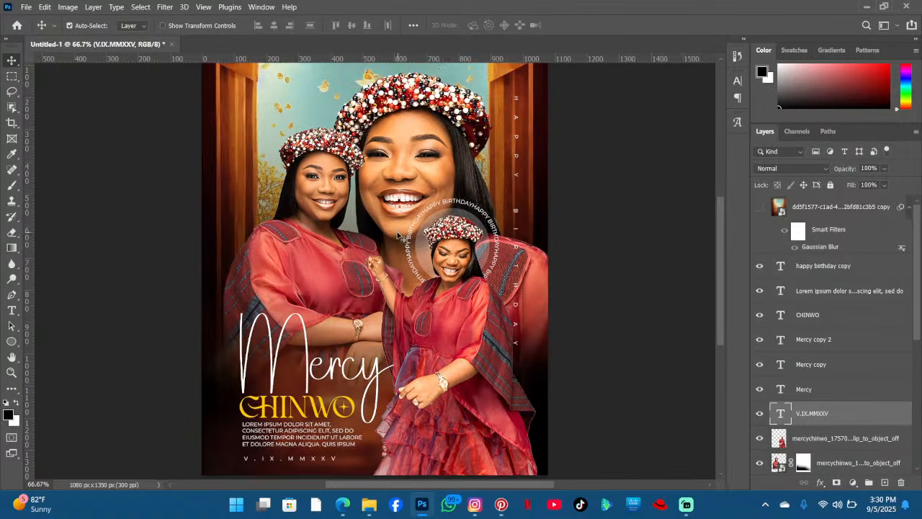
{"action": "scroll", "coordinate": [400, 235], "scroll_direction": "up", "scroll_amount": 4}
{"action": "scroll", "coordinate": [303, 166], "scroll_direction": "down", "scroll_amount": 2}
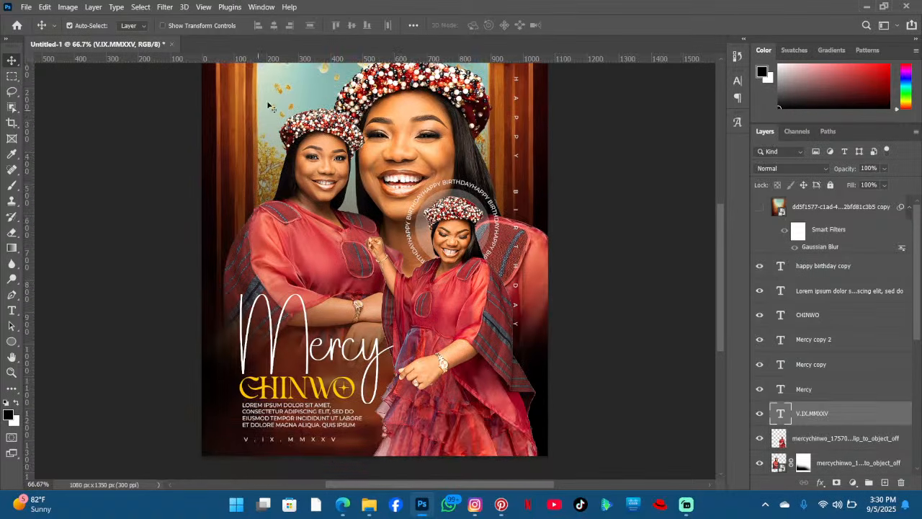
- Place the transparent bouquet image above the bottom layer, scale it down to about 25%, and flip it horizontally
{"action": "left_click", "coordinate": [272, 109]}
{"action": "left_click", "coordinate": [376, 505]}
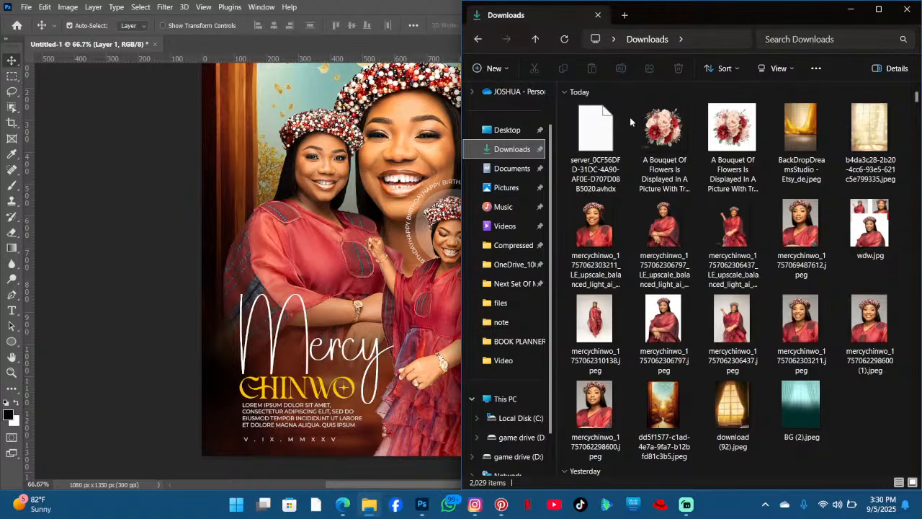
{"action": "left_click_drag", "start_coordinate": [662, 121], "coordinate": [338, 207]}
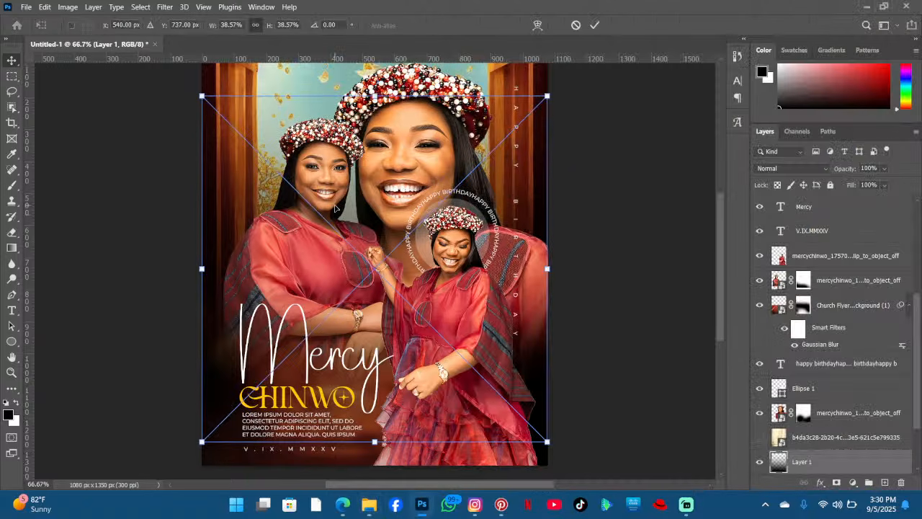
{"action": "left_click_drag", "start_coordinate": [548, 346], "coordinate": [454, 317]}
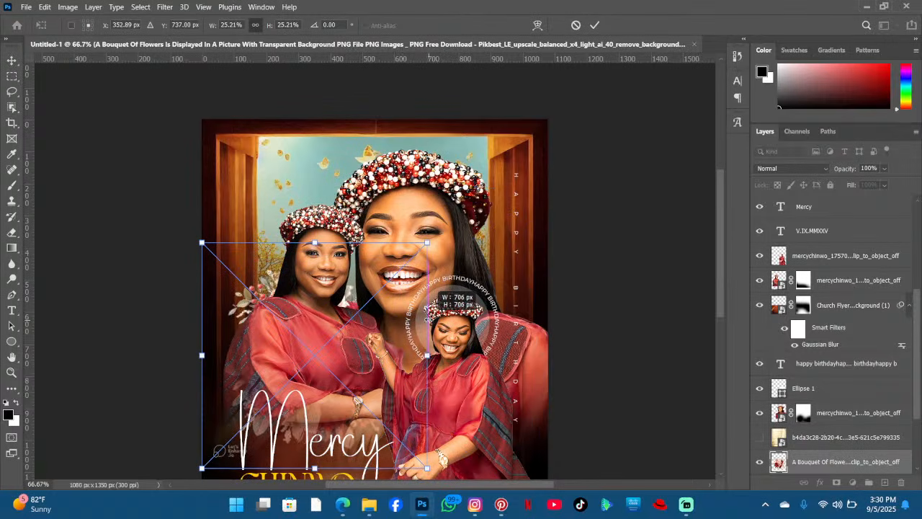
{"action": "left_click_drag", "start_coordinate": [351, 293], "coordinate": [312, 247]}
{"action": "right_click", "coordinate": [312, 246]}
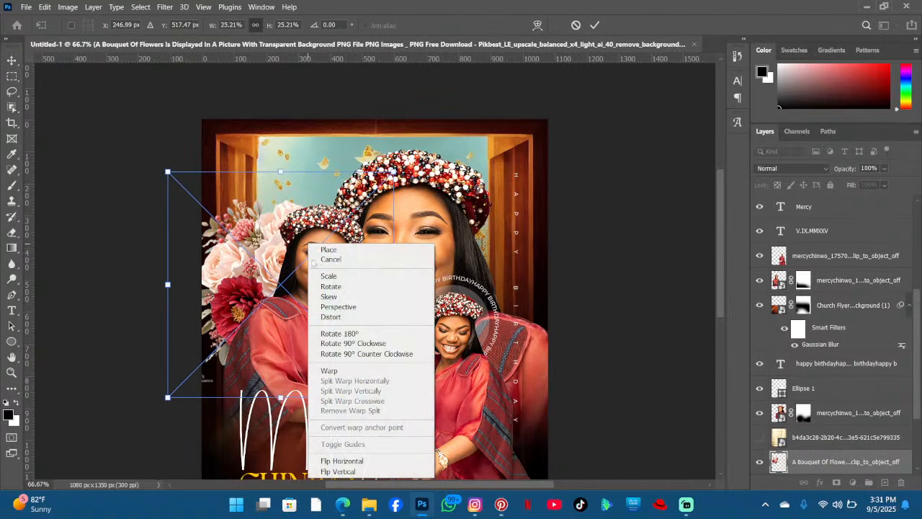
{"action": "left_click", "coordinate": [341, 460]}
- Position the bouquet behind the left woman's head and commit the transform
{"action": "left_click_drag", "start_coordinate": [332, 290], "coordinate": [395, 301]}
{"action": "left_click_drag", "start_coordinate": [353, 278], "coordinate": [661, 357]}
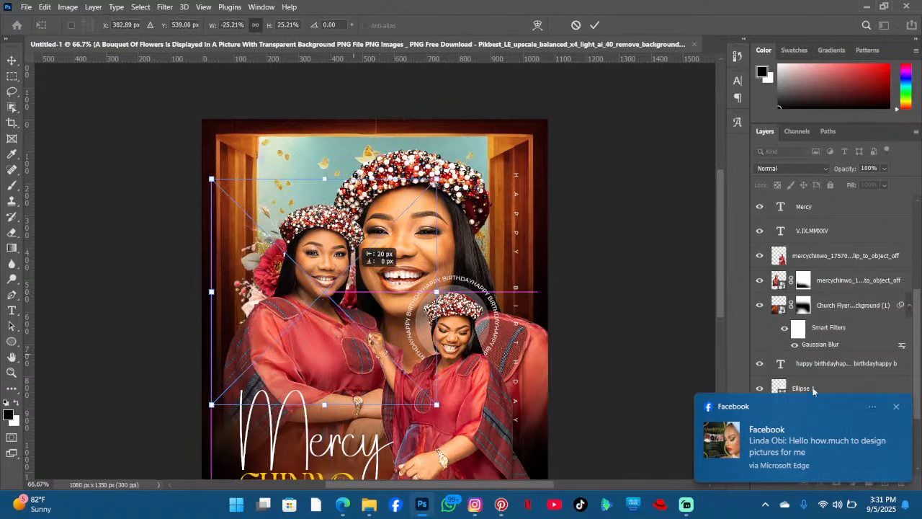
{"action": "left_click", "coordinate": [897, 407]}
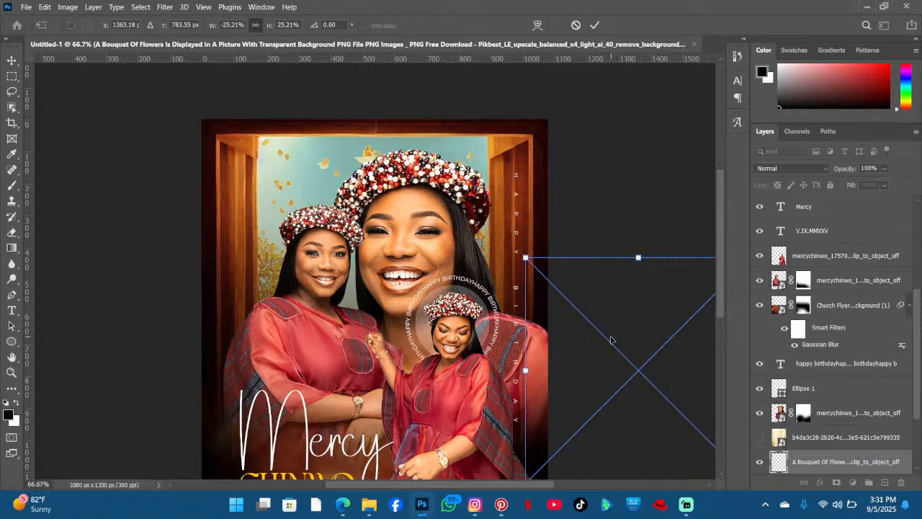
{"action": "left_click_drag", "start_coordinate": [613, 340], "coordinate": [292, 237]}
{"action": "left_click_drag", "start_coordinate": [354, 249], "coordinate": [348, 255]}
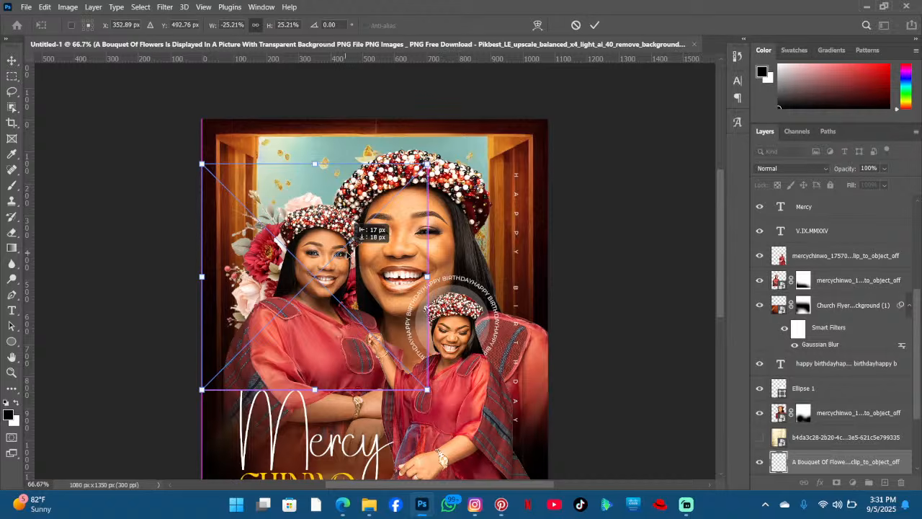
{"action": "left_click", "coordinate": [595, 27]}
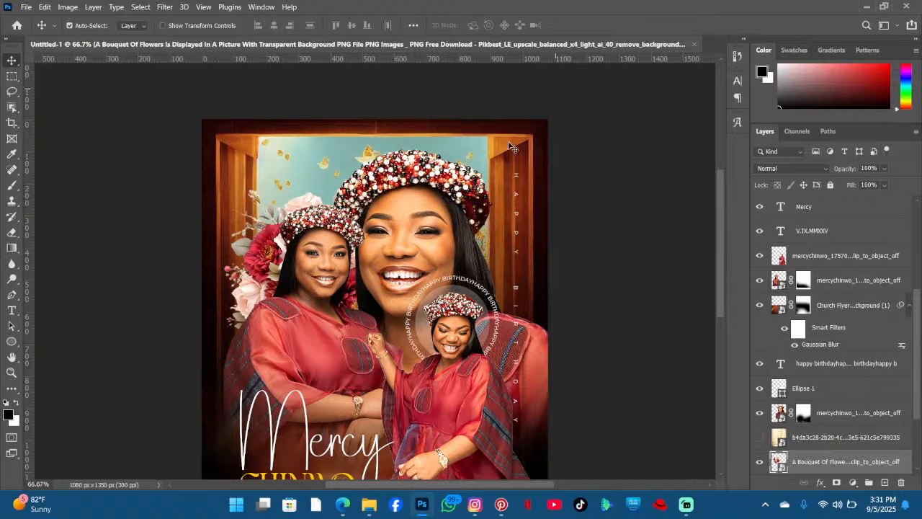
- Nudge the bouquet, duplicate it, and move the copy behind the right side of the larger portrait's head
{"action": "scroll", "coordinate": [266, 268], "scroll_direction": "down", "scroll_amount": 2}
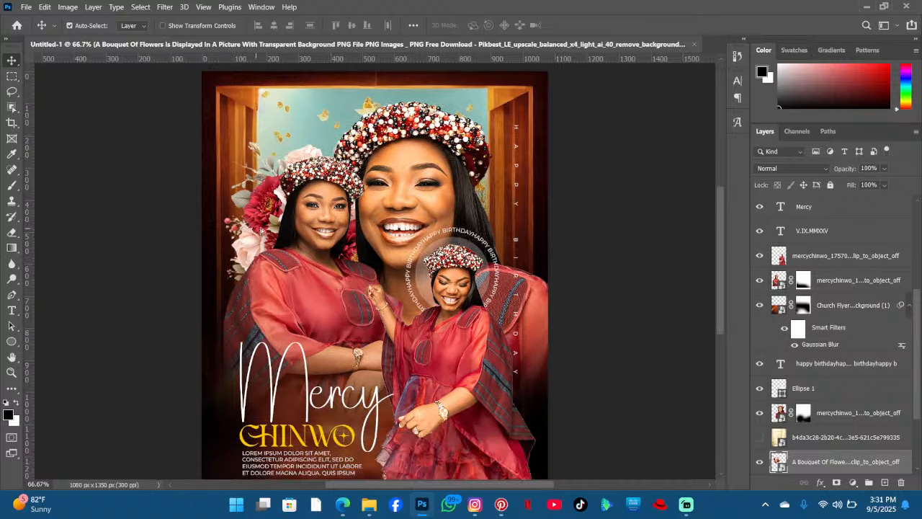
{"action": "left_click_drag", "start_coordinate": [261, 236], "coordinate": [265, 219]}
{"action": "left_click_drag", "start_coordinate": [257, 237], "coordinate": [268, 238]}
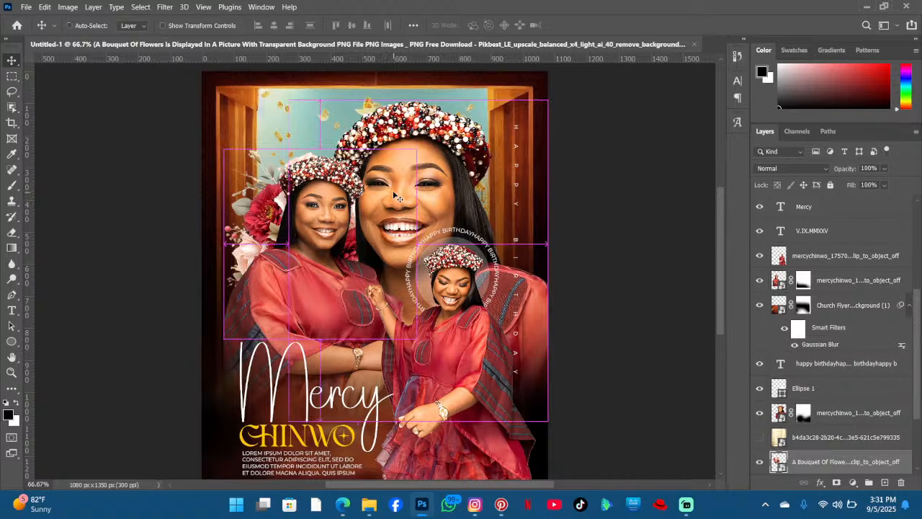
{"action": "key", "text": "ctrl+j"}
{"action": "left_click_drag", "start_coordinate": [276, 229], "coordinate": [394, 219]}
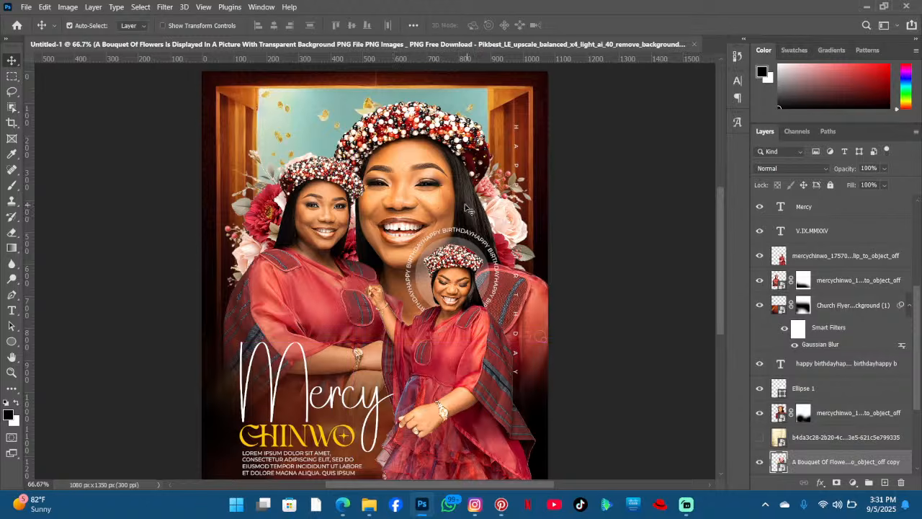
{"action": "scroll", "coordinate": [394, 219], "scroll_direction": "down", "scroll_amount": 3}
{"action": "scroll", "coordinate": [439, 216], "scroll_direction": "down", "scroll_amount": 1}
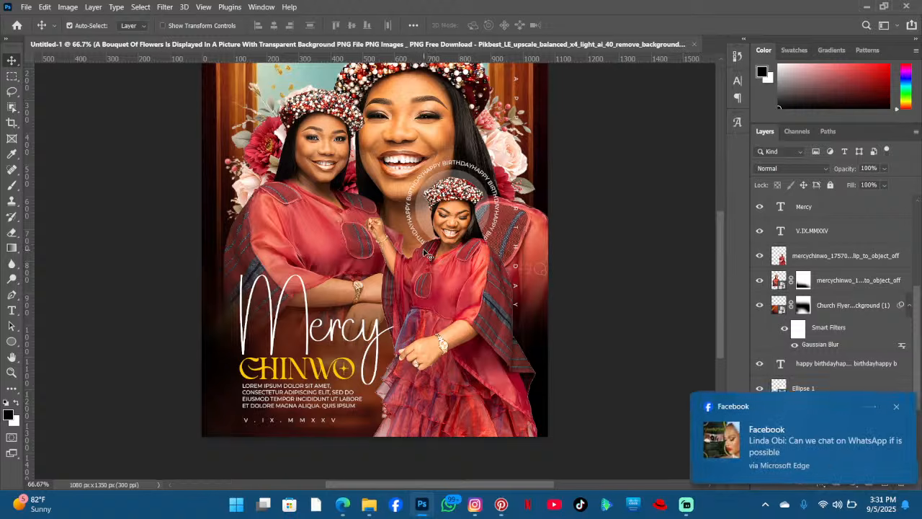
{"action": "scroll", "coordinate": [429, 255], "scroll_direction": "up", "scroll_amount": 2}
{"action": "left_click", "coordinate": [896, 407]}
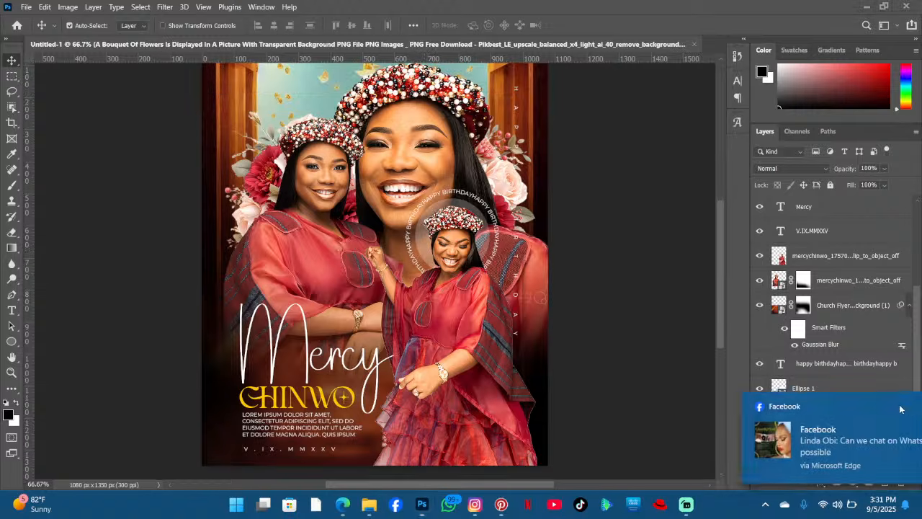
{"action": "scroll", "coordinate": [230, 296], "scroll_direction": "down", "scroll_amount": 1}
{"action": "scroll", "coordinate": [421, 303], "scroll_direction": "up", "scroll_amount": 3}
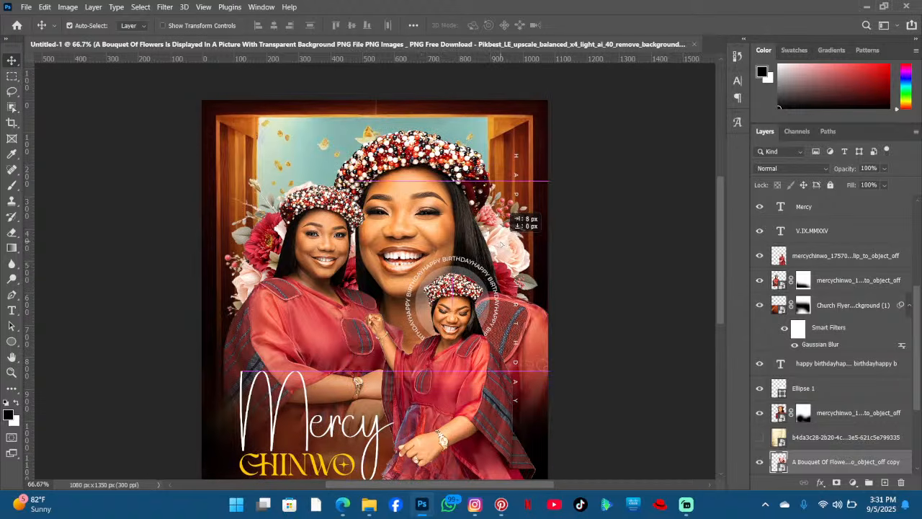
- Move the left bouquet outward and rotate it about 117° with Free Transform, repositioning it beside the left woman's head
{"action": "left_click_drag", "start_coordinate": [271, 247], "coordinate": [246, 240]}
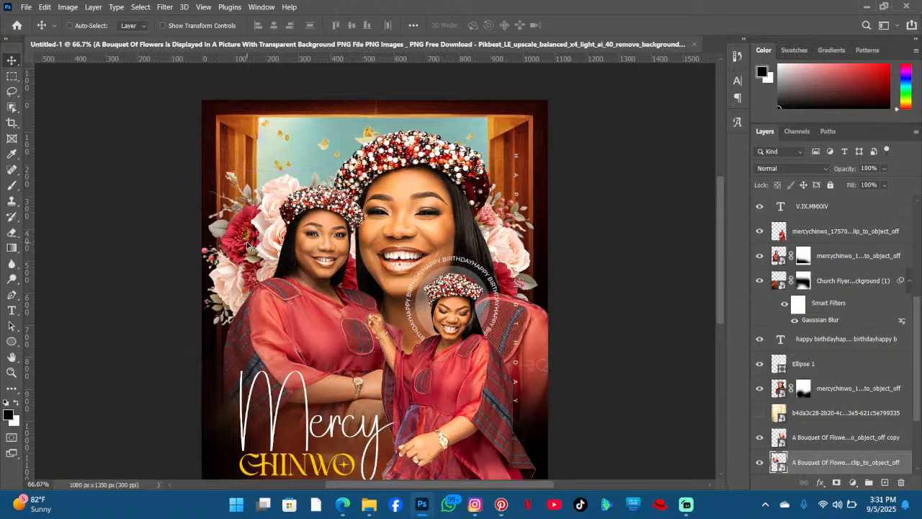
{"action": "key", "text": "ctrl+t"}
{"action": "left_click_drag", "start_coordinate": [382, 408], "coordinate": [445, 238]}
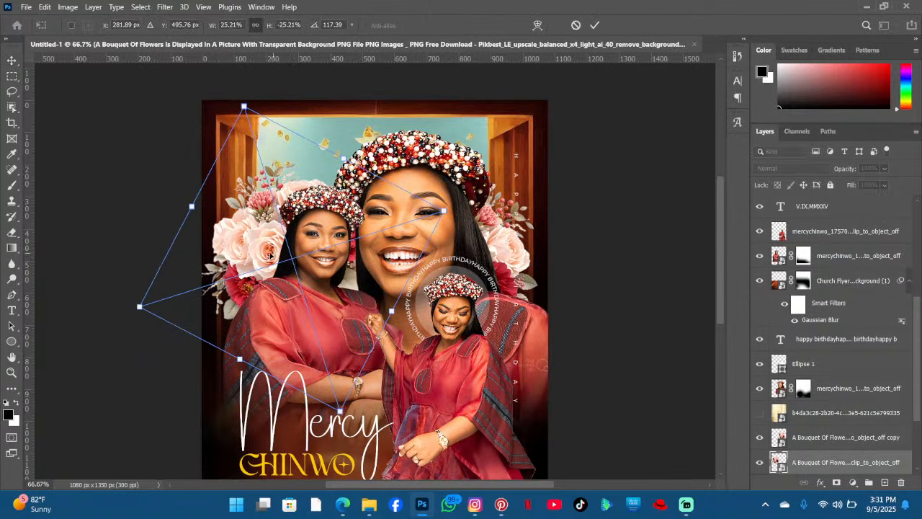
{"action": "left_click_drag", "start_coordinate": [276, 265], "coordinate": [289, 249]}
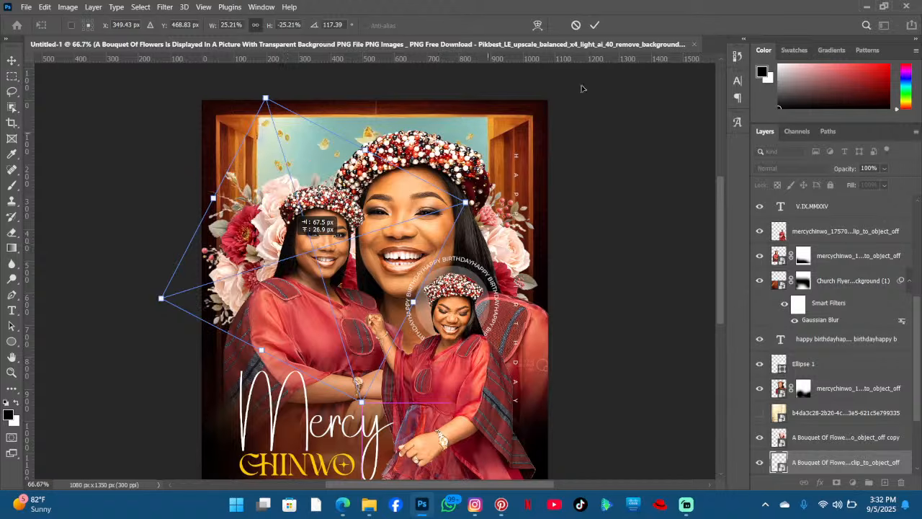
{"action": "left_click", "coordinate": [594, 24]}
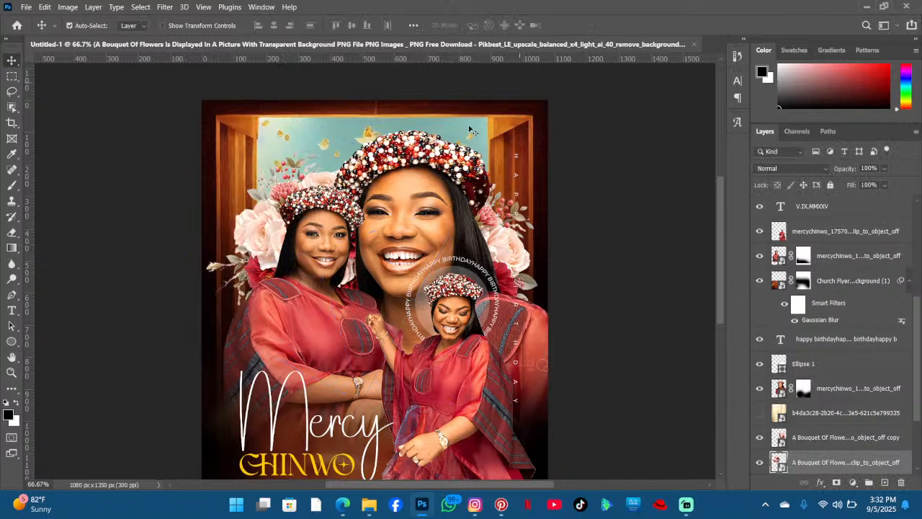
{"action": "mouse_move", "coordinate": [260, 222]}
{"action": "left_mouse_down"}
{"action": "mouse_move", "coordinate": [265, 208]}
{"action": "mouse_move", "coordinate": [260, 219]}
{"action": "left_mouse_up"}
{"action": "scroll", "coordinate": [496, 209], "scroll_direction": "down", "scroll_amount": 5}
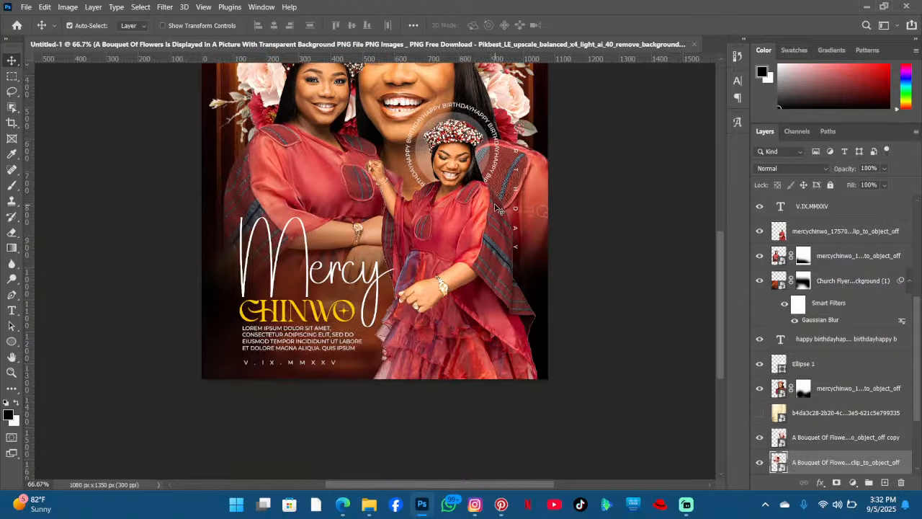
{"action": "scroll", "coordinate": [461, 237], "scroll_direction": "up", "scroll_amount": 1}
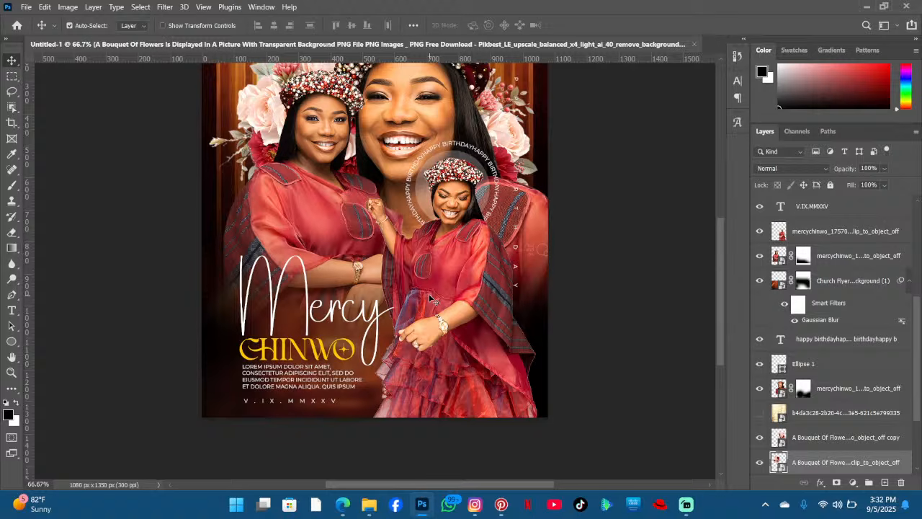
{"action": "scroll", "coordinate": [383, 281], "scroll_direction": "up", "scroll_amount": 1}
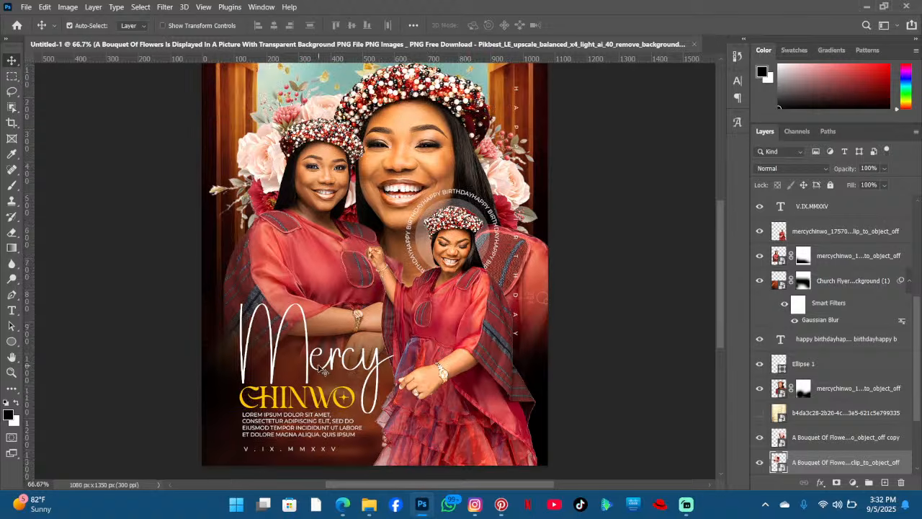
{"action": "scroll", "coordinate": [355, 364], "scroll_direction": "down", "scroll_amount": 1}
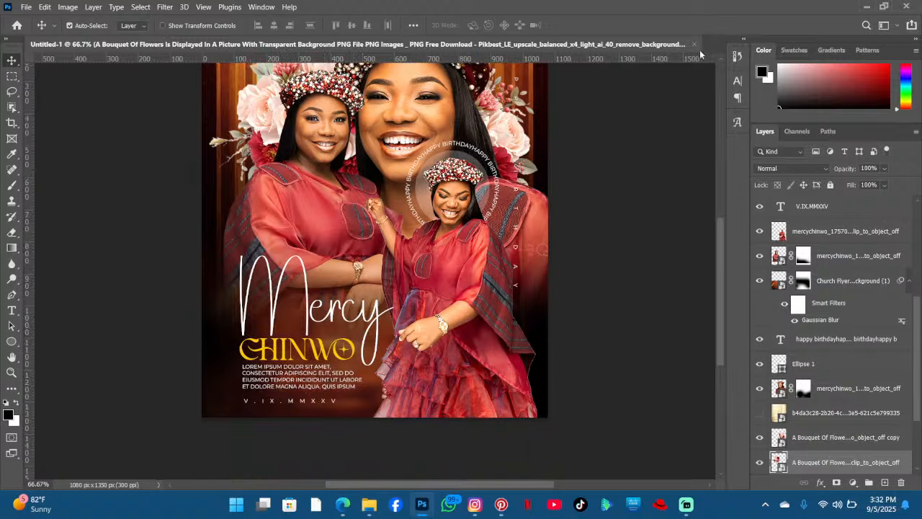
- Switch to the browser's ChatGPT tab and ask it for birthday wishes
{"action": "left_click", "coordinate": [350, 507]}
{"action": "scroll", "coordinate": [378, 144], "scroll_direction": "up", "scroll_amount": 3}
{"action": "left_click", "coordinate": [378, 33]}
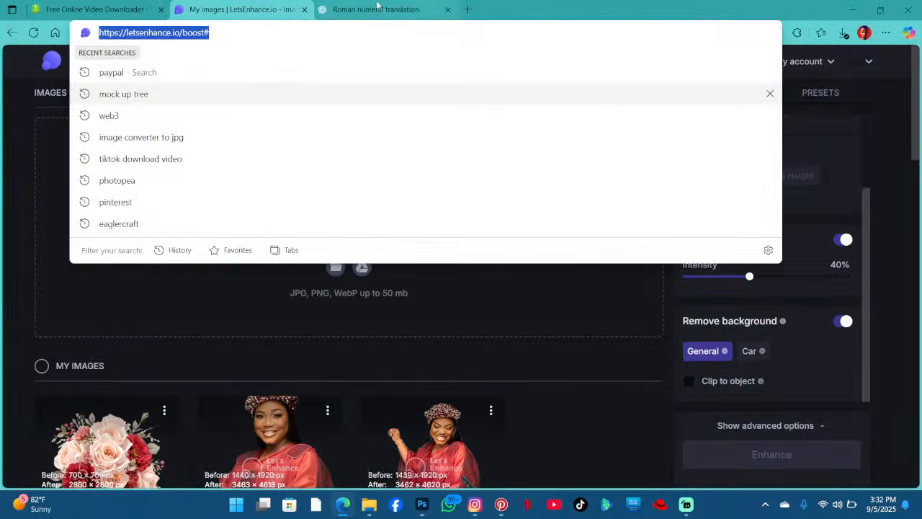
{"action": "left_click", "coordinate": [378, 9]}
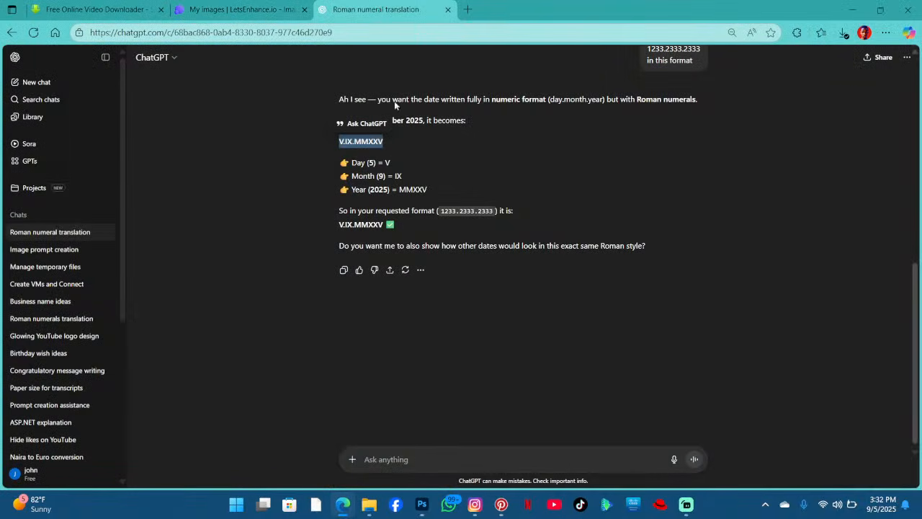
{"action": "left_click", "coordinate": [412, 461]}
{"action": "type", "text": "birthday wishe"}
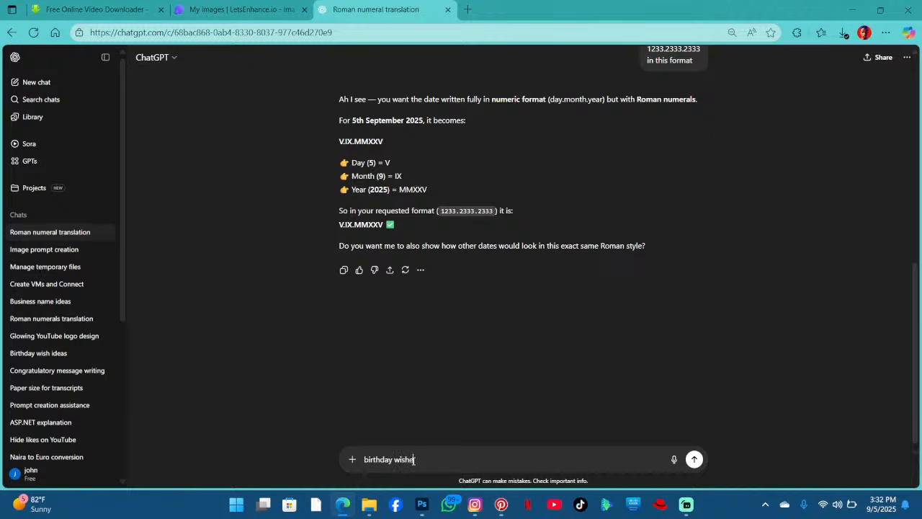
{"action": "type", "text": "s"}
{"action": "key", "text": "Return"}
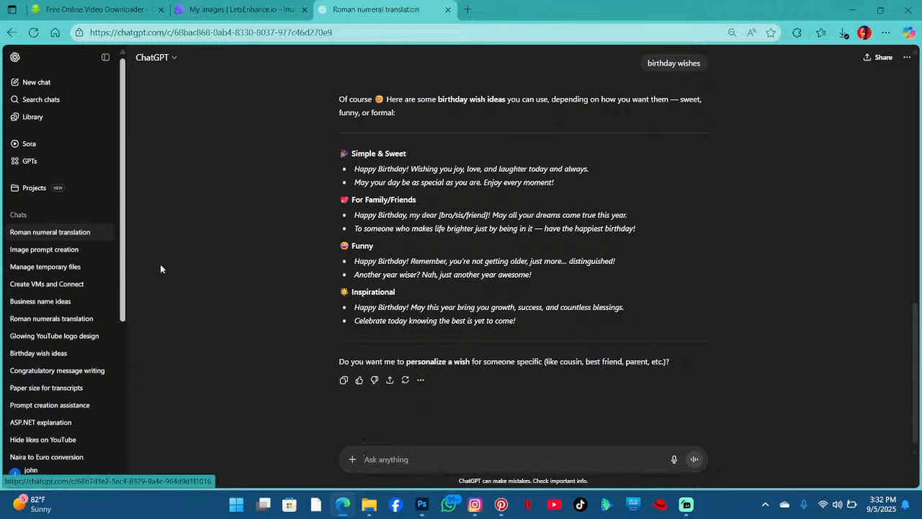
- Ask ChatGPT for a bit longer birthday wishes
{"action": "left_click", "coordinate": [427, 459]}
{"action": "type", "text": "a bit longer"}
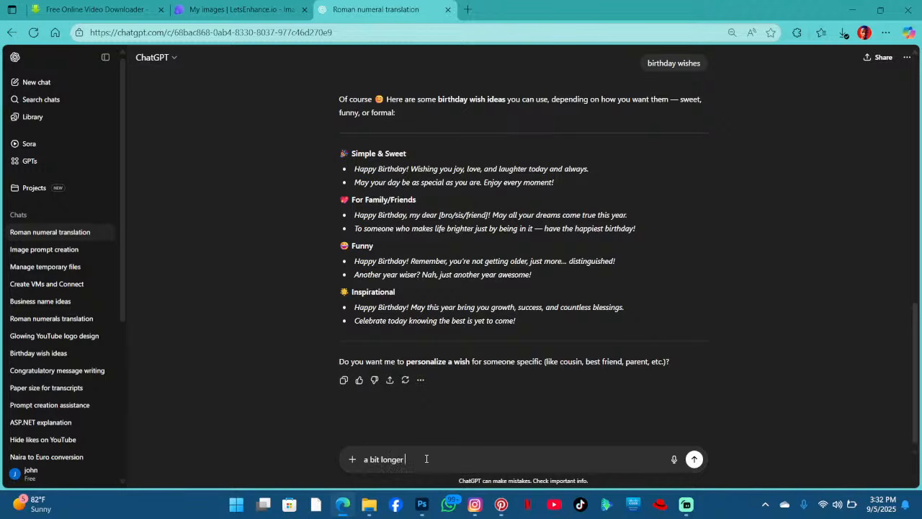
{"action": "key", "text": "Return"}
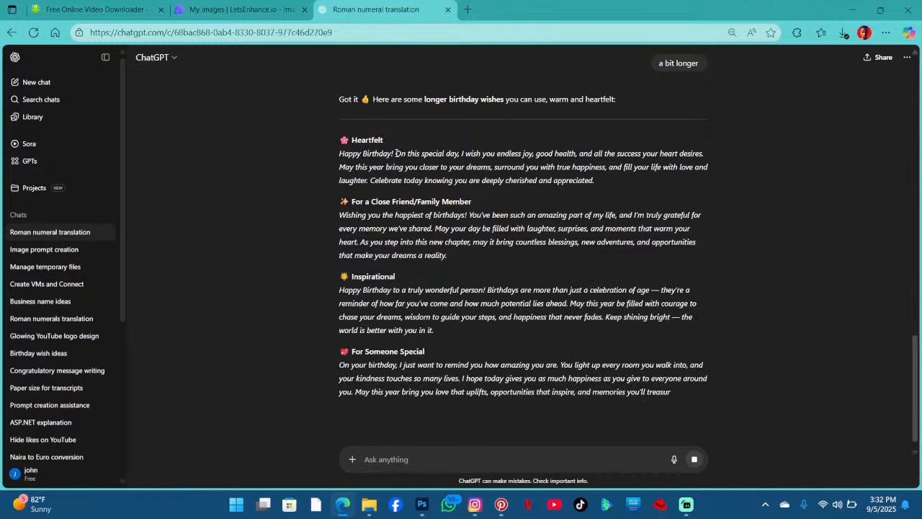
- Copy the heartfelt wish text and paste it over the lorem ipsum body text, enlarging the text box and committing
{"action": "left_click_drag", "start_coordinate": [395, 153], "coordinate": [607, 167]}
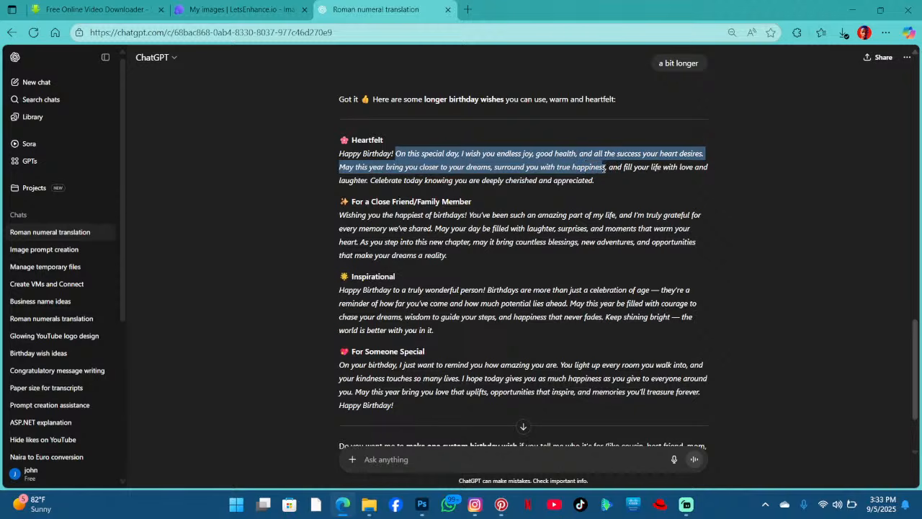
{"action": "left_click_drag", "start_coordinate": [605, 167], "coordinate": [606, 167]}
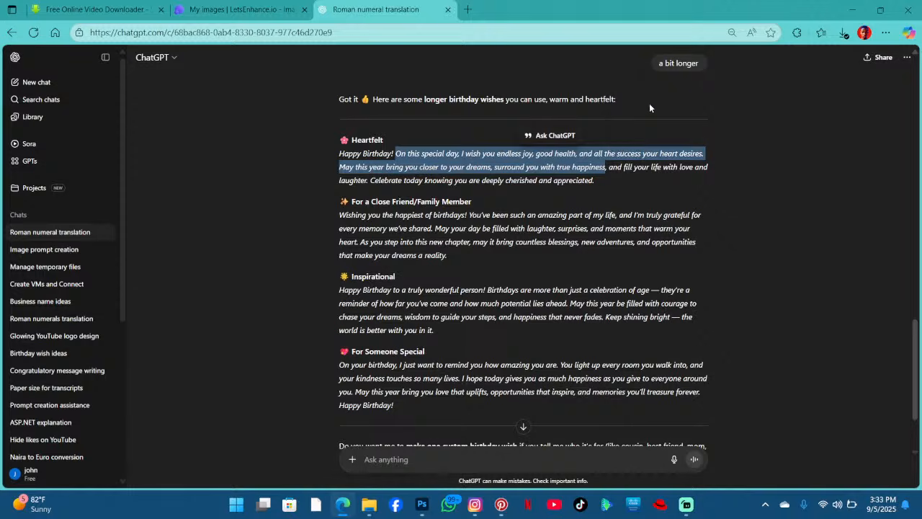
{"action": "left_click", "coordinate": [846, 9]}
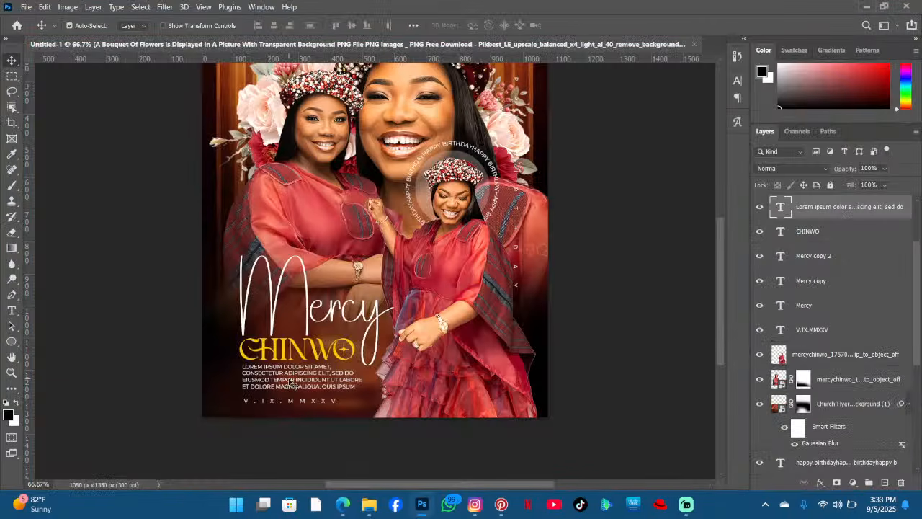
{"action": "type", "text": "ON THIS SPECIAL DAY, I WISH YOU ENDLESS JOY, GOOD HEALTH, AND ALL THE SUCCESS YOUR HEART DESIRES. MAY THIS YEAR BRING YOU CLOSER TO YOUR DREAMS."}
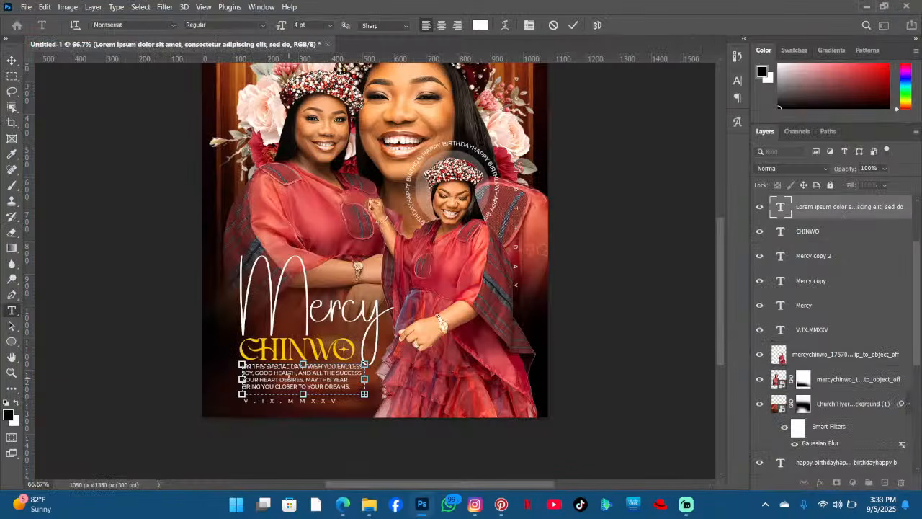
{"action": "left_click_drag", "start_coordinate": [303, 394], "coordinate": [309, 408]}
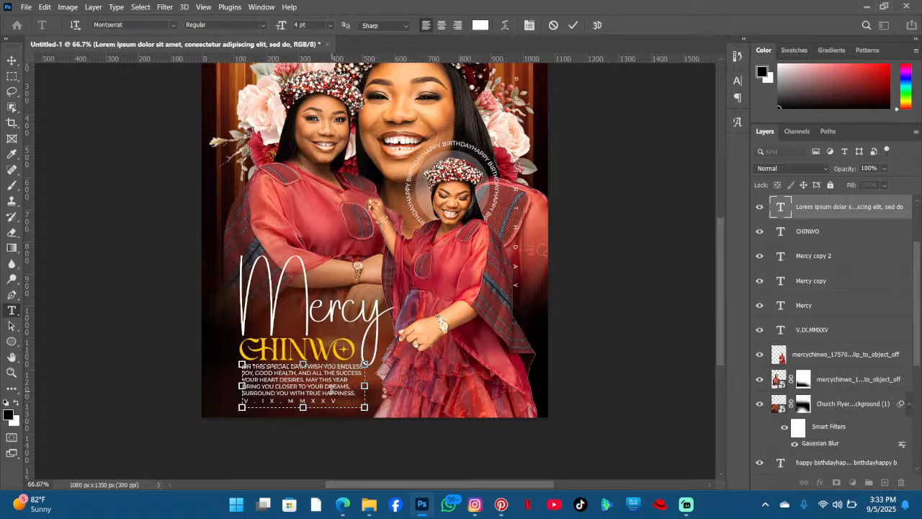
{"action": "left_click", "coordinate": [573, 25]}
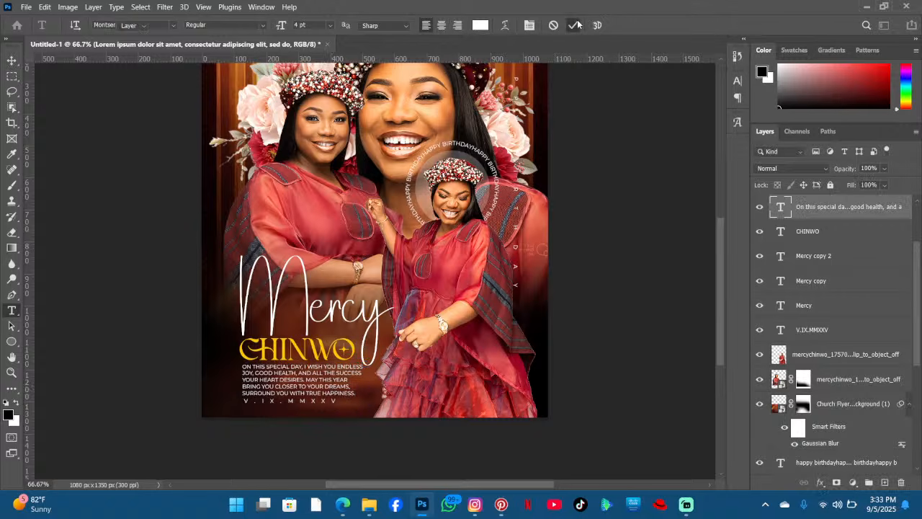
- Move the Roman-numeral date line slightly down below the body text
{"action": "key", "text": "v"}
{"action": "scroll", "coordinate": [299, 342], "scroll_direction": "down", "scroll_amount": 3}
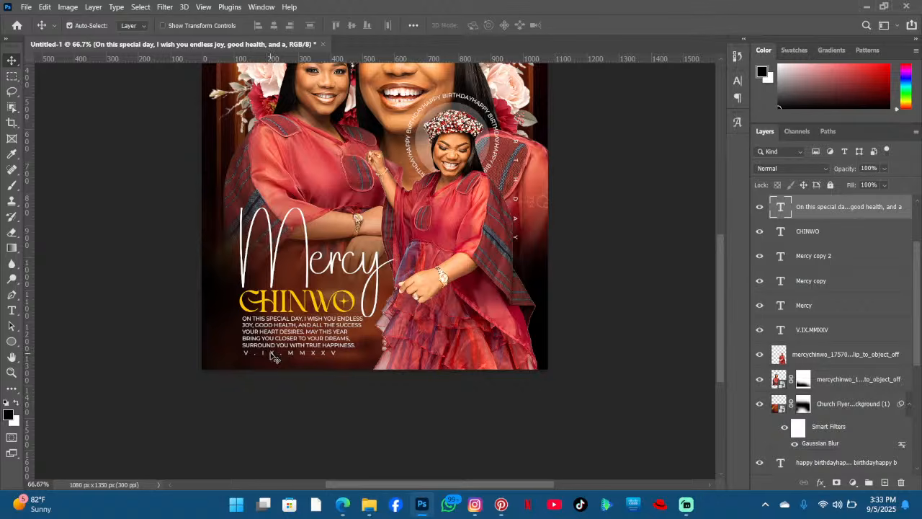
{"action": "left_click_drag", "start_coordinate": [274, 355], "coordinate": [272, 360]}
{"action": "key", "text": "ctrl"}
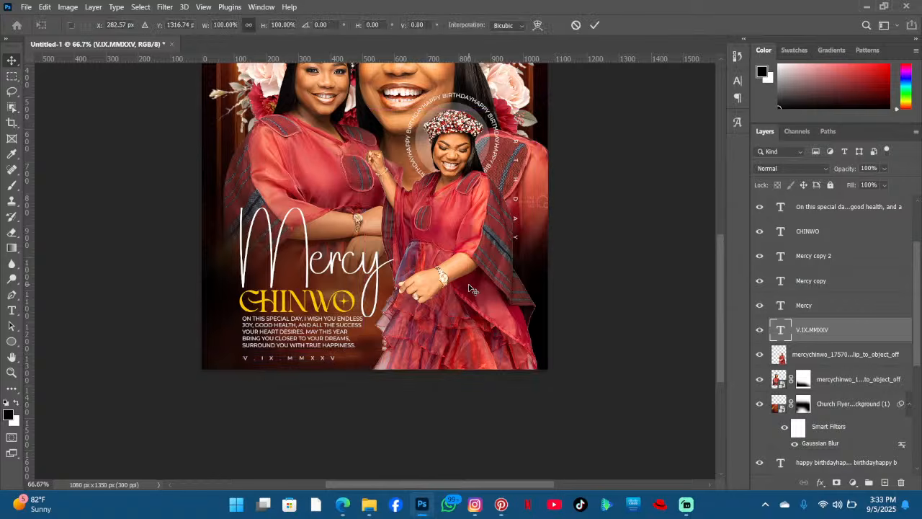
{"action": "key", "text": "ctrl+t"}
{"action": "key", "text": "Return"}
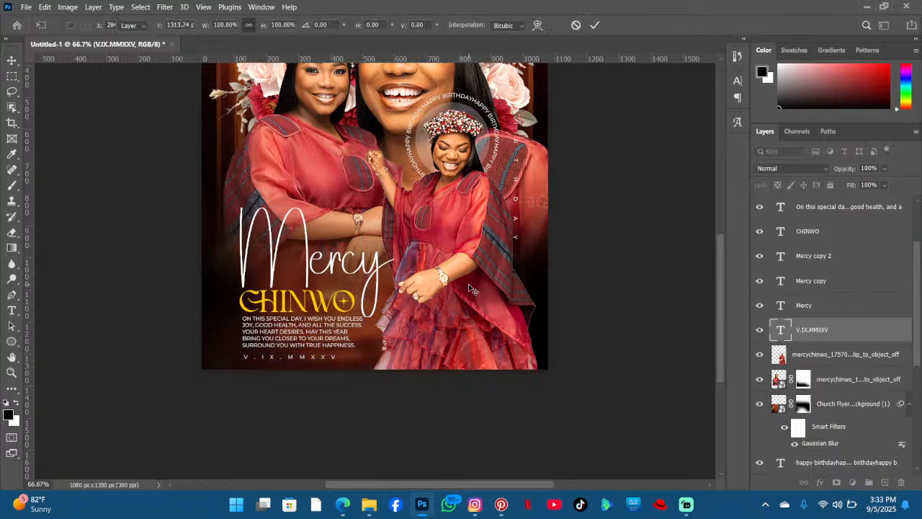
- Adjust the positions of both flower bouquets beside the women's heads
{"action": "scroll", "coordinate": [444, 180], "scroll_direction": "up", "scroll_amount": 3}
{"action": "scroll", "coordinate": [442, 160], "scroll_direction": "up", "scroll_amount": 4}
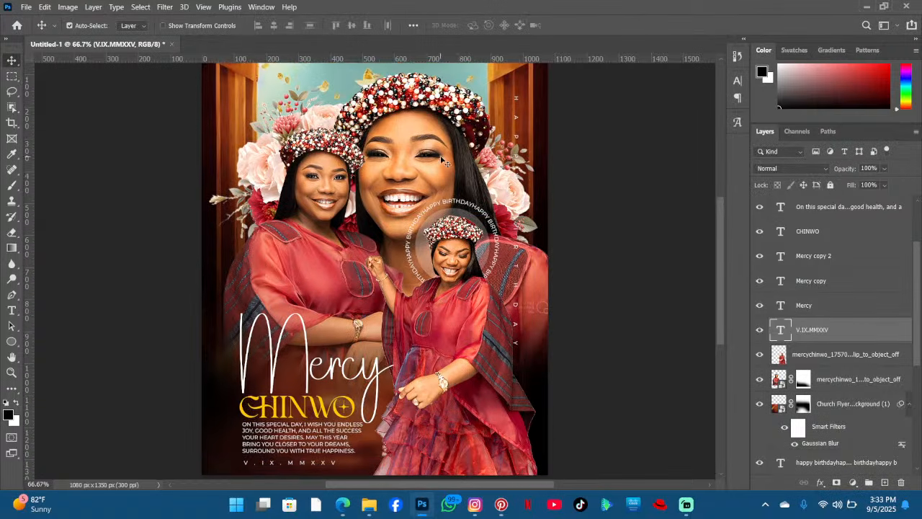
{"action": "left_click_drag", "start_coordinate": [504, 216], "coordinate": [506, 207]}
{"action": "left_click_drag", "start_coordinate": [264, 188], "coordinate": [294, 214]}
- Switch to Pinterest and search for birthday flier designs
{"action": "scroll", "coordinate": [544, 191], "scroll_direction": "down", "scroll_amount": 1}
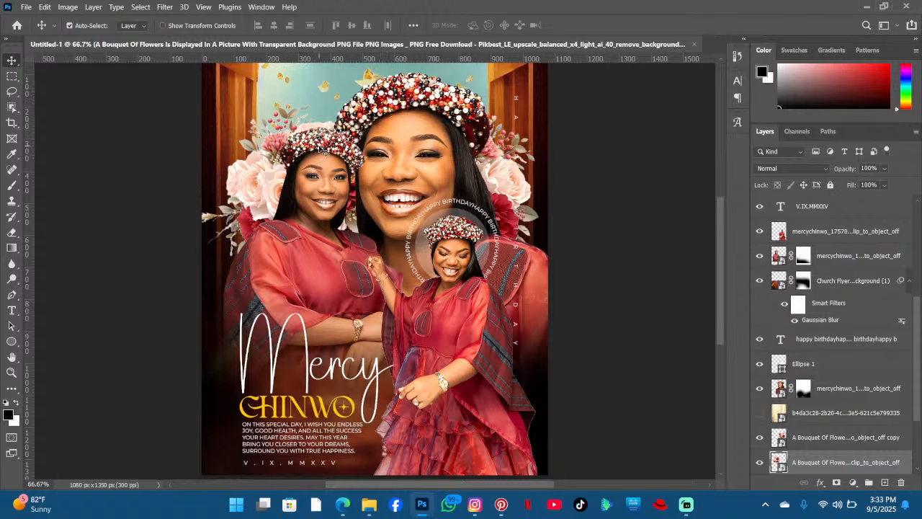
{"action": "scroll", "coordinate": [324, 158], "scroll_direction": "down", "scroll_amount": 3}
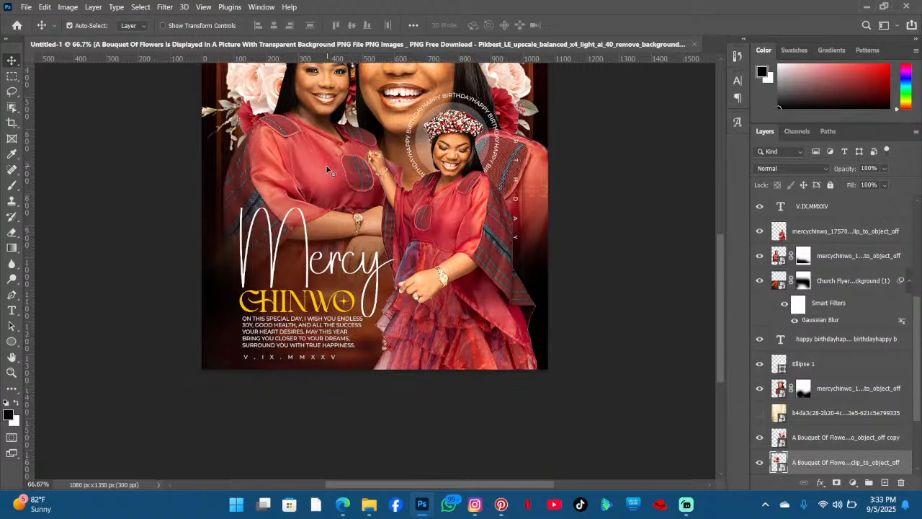
{"action": "scroll", "coordinate": [335, 168], "scroll_direction": "down", "scroll_amount": 1}
{"action": "scroll", "coordinate": [459, 191], "scroll_direction": "up", "scroll_amount": 4}
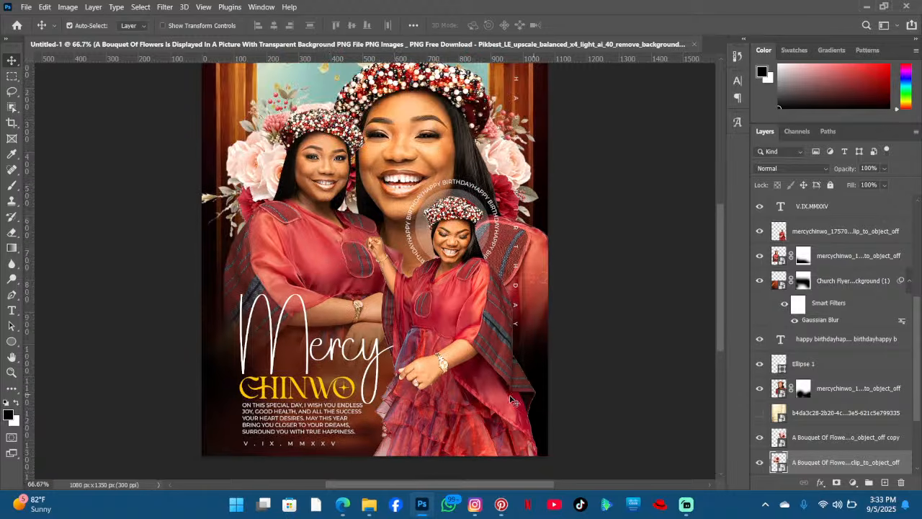
{"action": "left_click", "coordinate": [501, 504]}
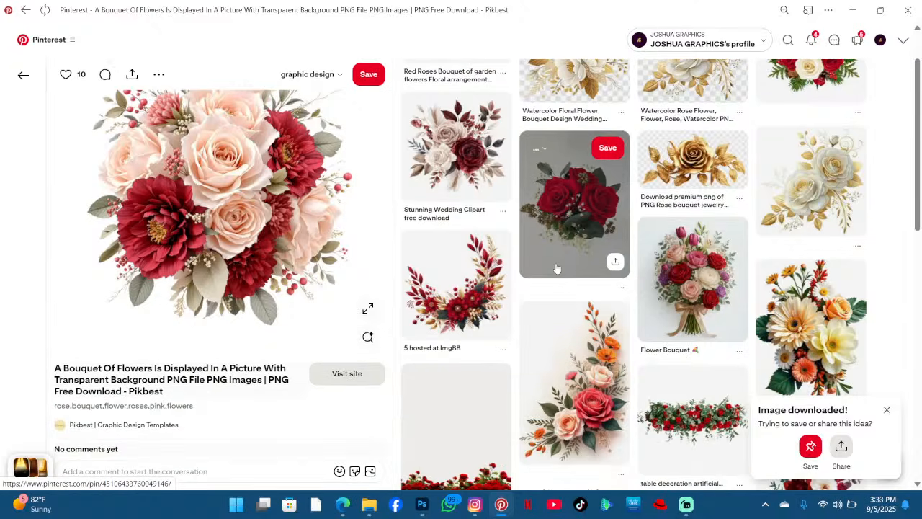
{"action": "scroll", "coordinate": [556, 268], "scroll_direction": "down", "scroll_amount": 4}
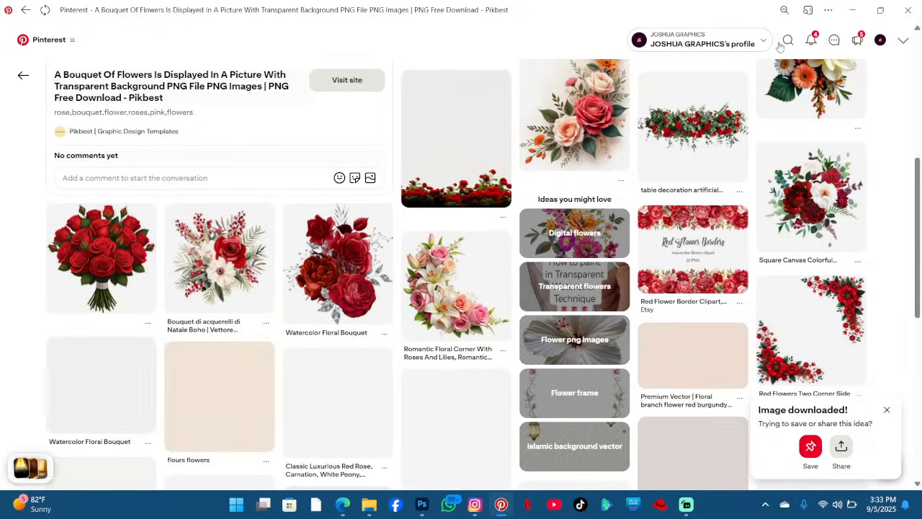
{"action": "left_click", "coordinate": [780, 42]}
{"action": "type", "text": "bi"}
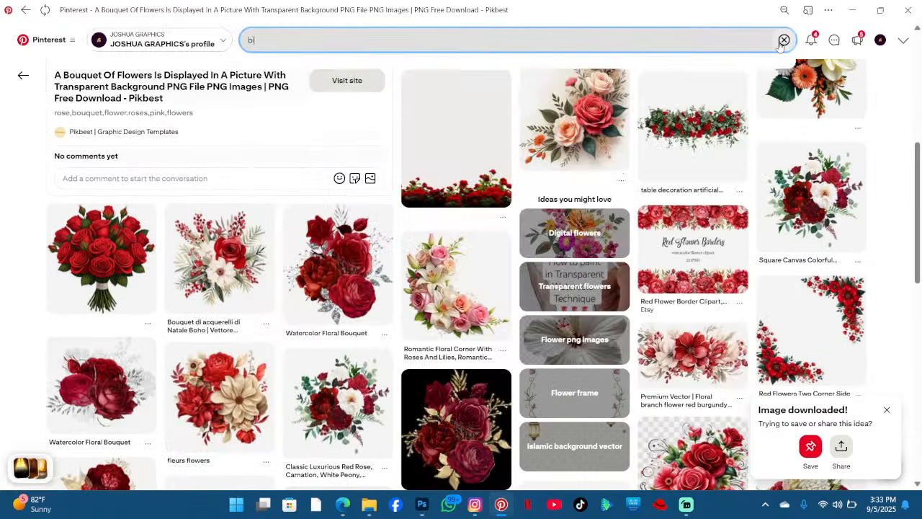
{"action": "type", "text": "rthday fl"}
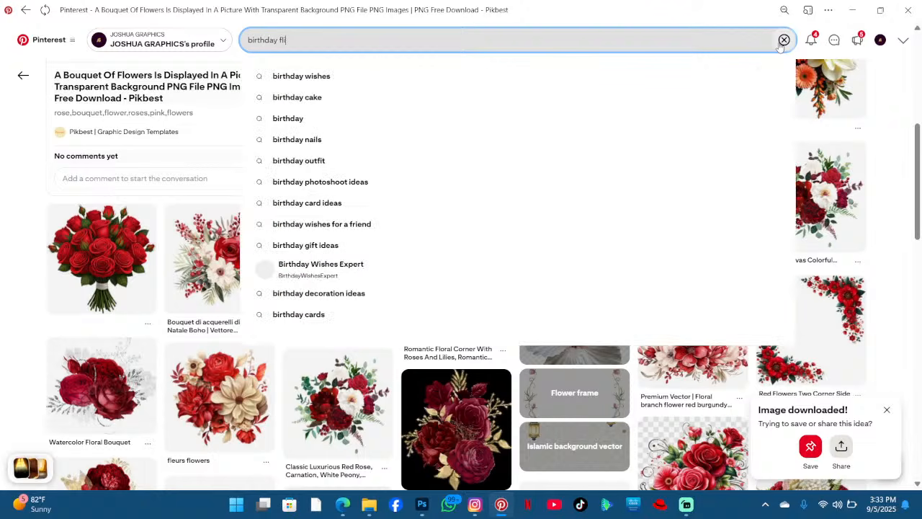
{"action": "type", "text": "ier designs"}
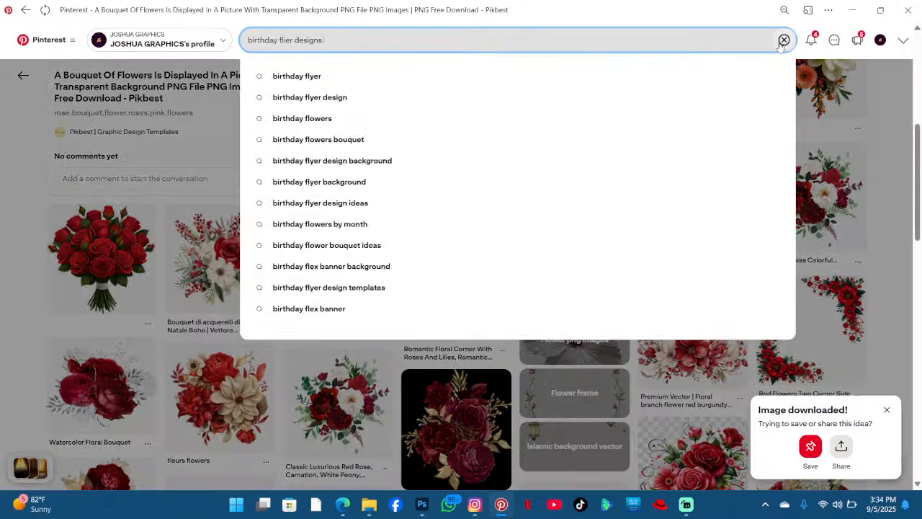
{"action": "key", "text": "Return"}
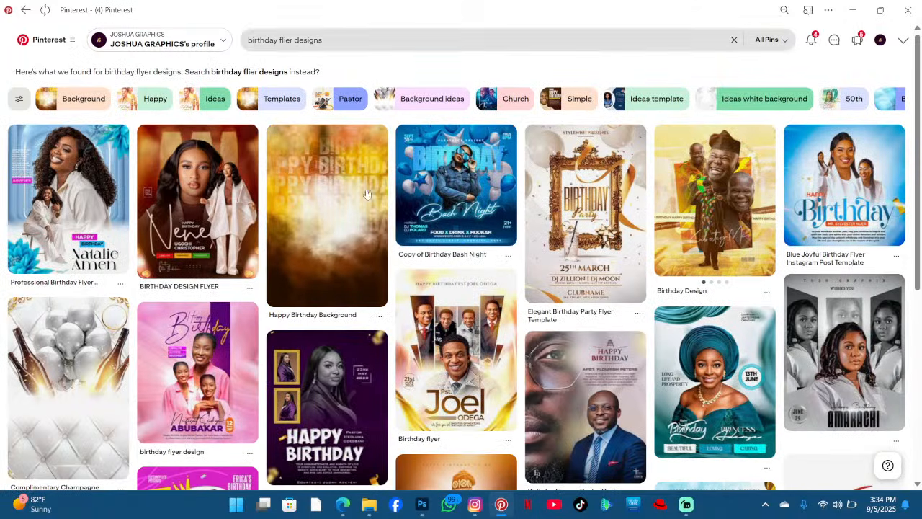
- Browse birthday flyer design pins for inspiration
{"action": "left_click", "coordinate": [232, 220]}
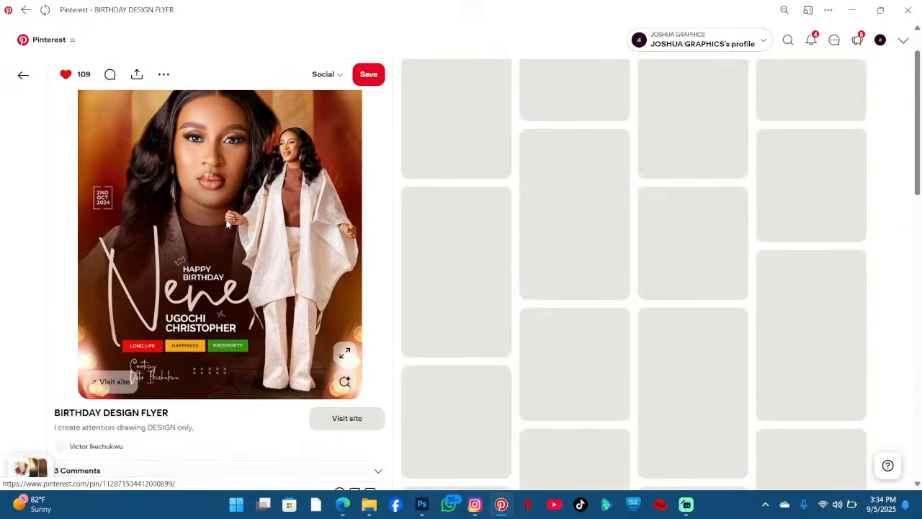
{"action": "scroll", "coordinate": [226, 219], "scroll_direction": "down", "scroll_amount": 3}
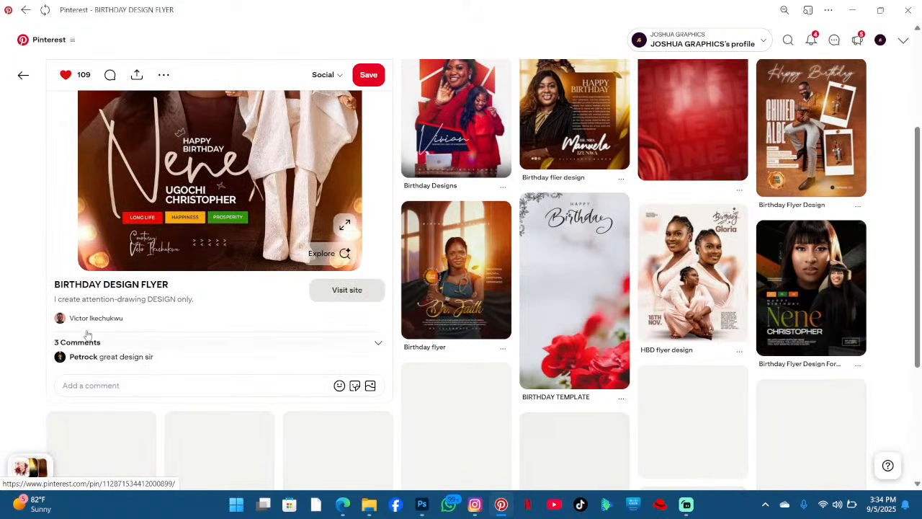
{"action": "scroll", "coordinate": [289, 247], "scroll_direction": "up", "scroll_amount": 2}
{"action": "scroll", "coordinate": [301, 186], "scroll_direction": "up", "scroll_amount": 1}
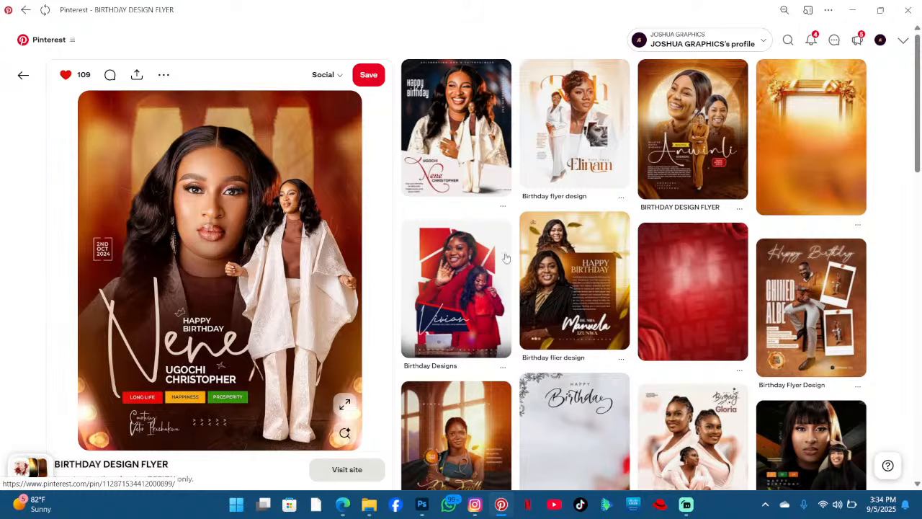
{"action": "scroll", "coordinate": [735, 226], "scroll_direction": "down", "scroll_amount": 8}
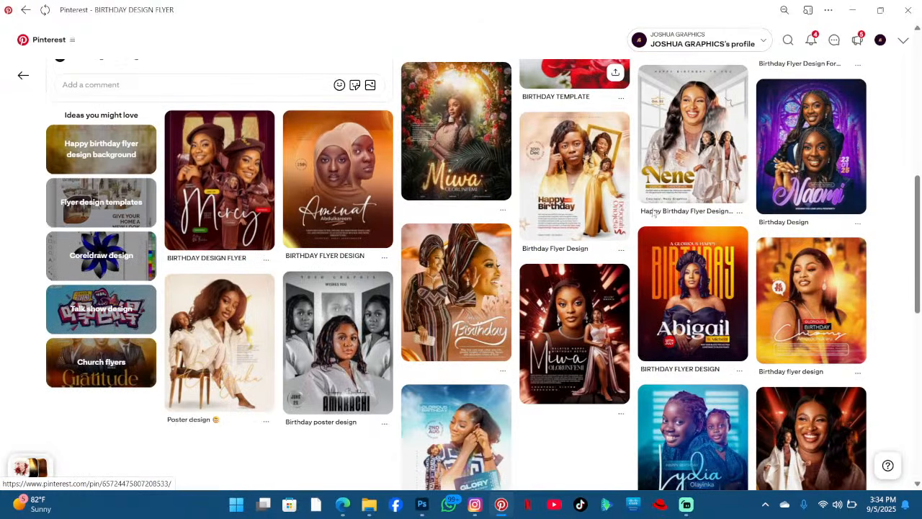
{"action": "scroll", "coordinate": [654, 212], "scroll_direction": "down", "scroll_amount": 10}
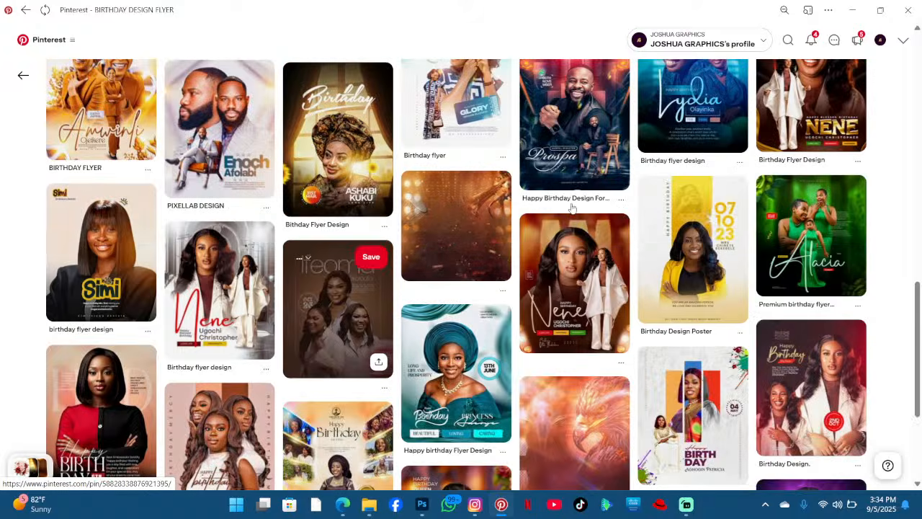
{"action": "scroll", "coordinate": [566, 207], "scroll_direction": "up", "scroll_amount": 2}
{"action": "scroll", "coordinate": [504, 195], "scroll_direction": "down", "scroll_amount": 2}
{"action": "scroll", "coordinate": [277, 189], "scroll_direction": "up", "scroll_amount": 2}
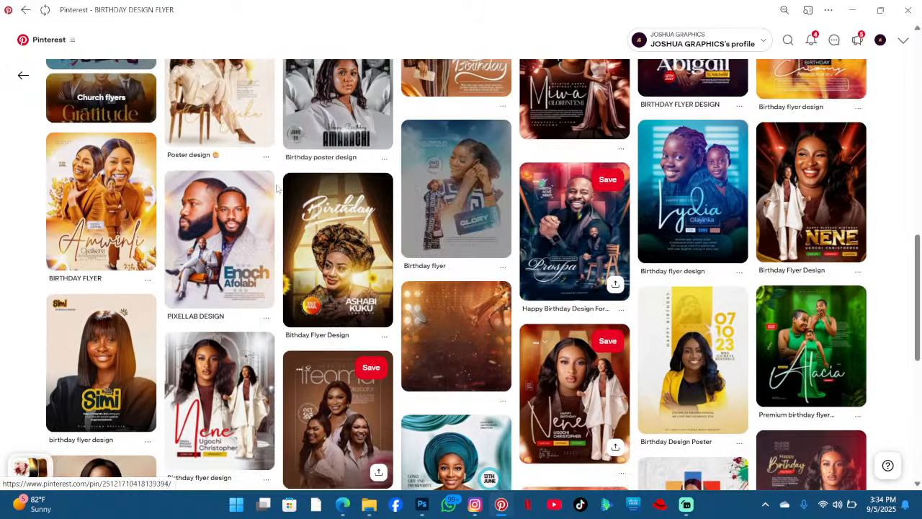
{"action": "scroll", "coordinate": [715, 221], "scroll_direction": "down", "scroll_amount": 5}
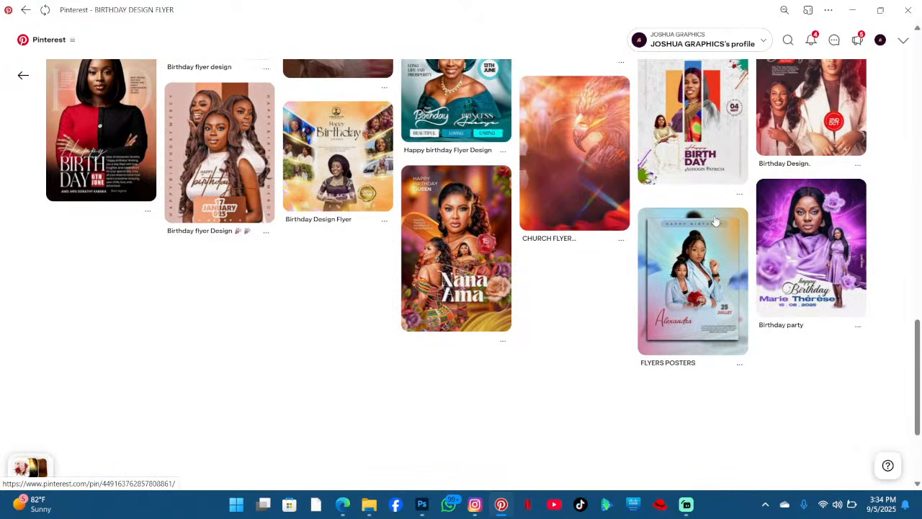
{"action": "scroll", "coordinate": [715, 221], "scroll_direction": "down", "scroll_amount": 2}
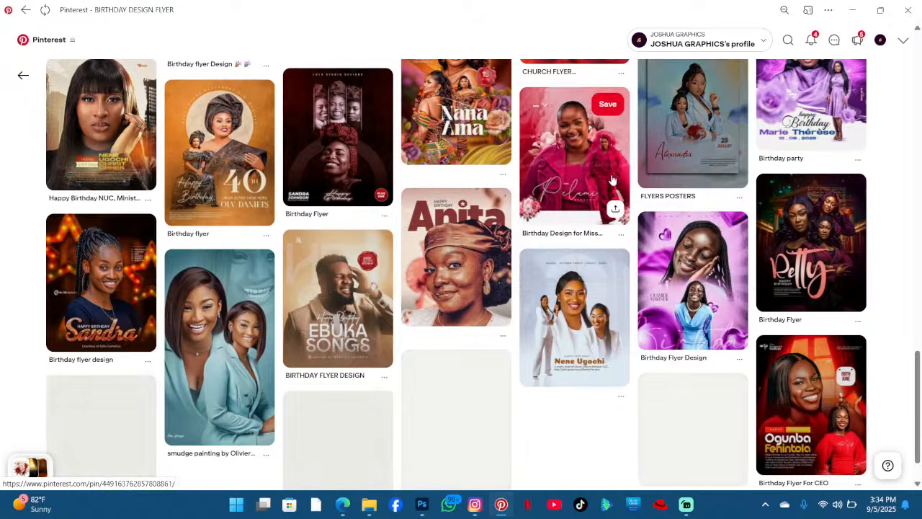
{"action": "scroll", "coordinate": [620, 180], "scroll_direction": "up", "scroll_amount": 4}
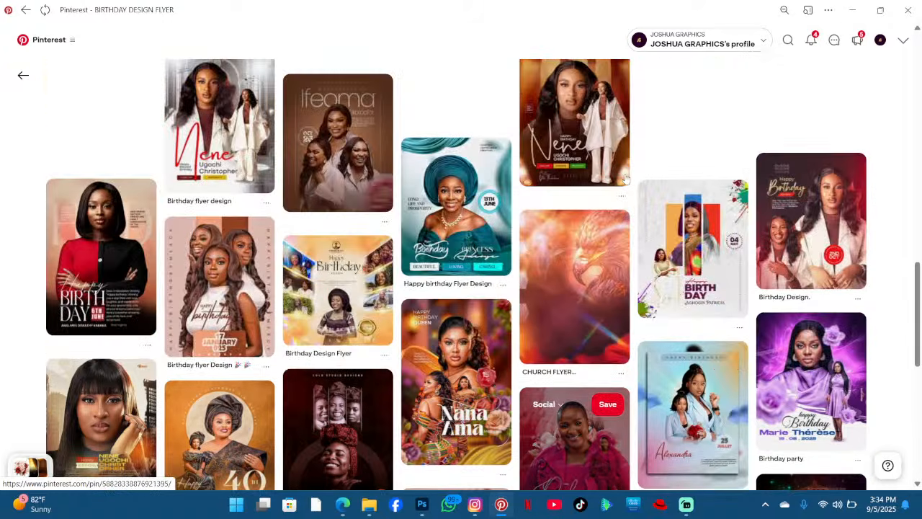
{"action": "scroll", "coordinate": [625, 180], "scroll_direction": "up", "scroll_amount": 7}
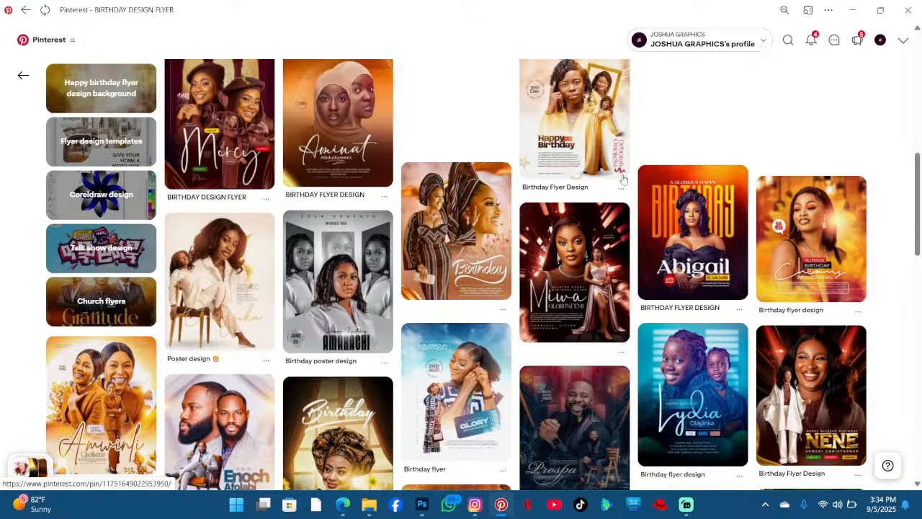
{"action": "scroll", "coordinate": [624, 178], "scroll_direction": "down", "scroll_amount": 4}
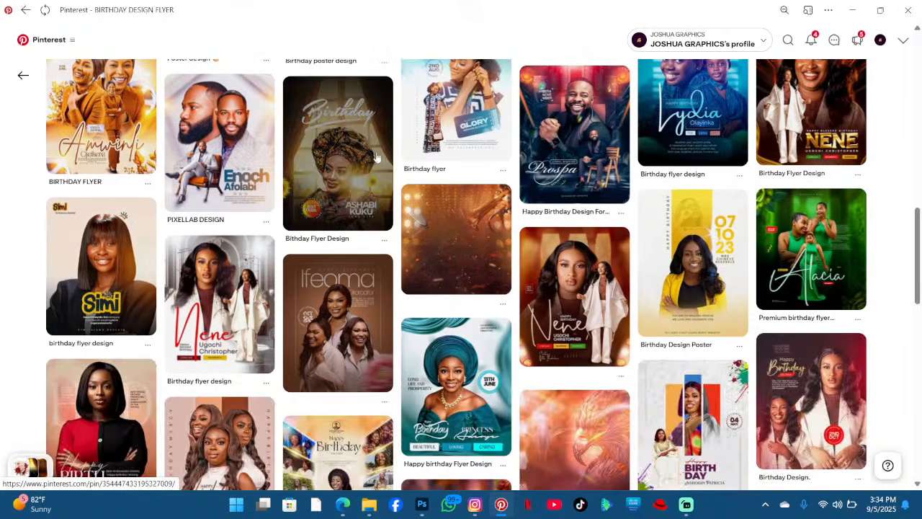
- Open a golden glowing bridge background pin and download the image
{"action": "left_click", "coordinate": [376, 157]}
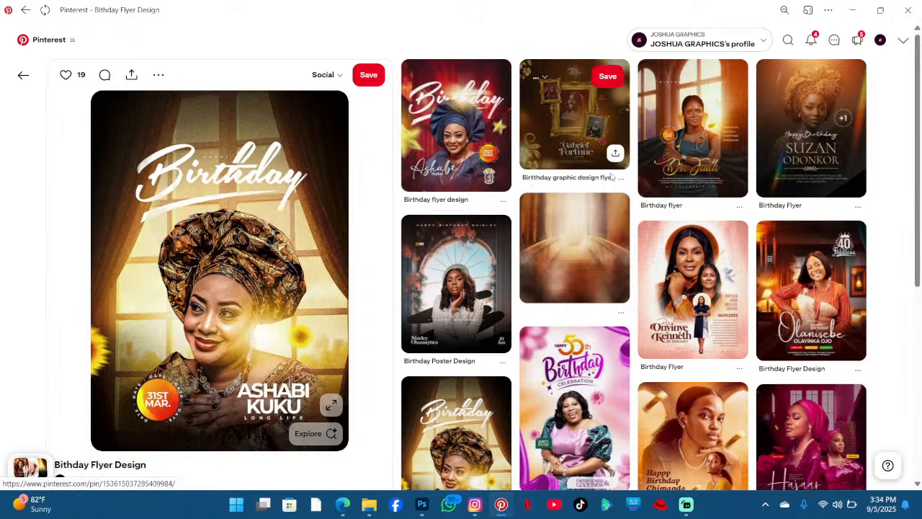
{"action": "left_click", "coordinate": [569, 248]}
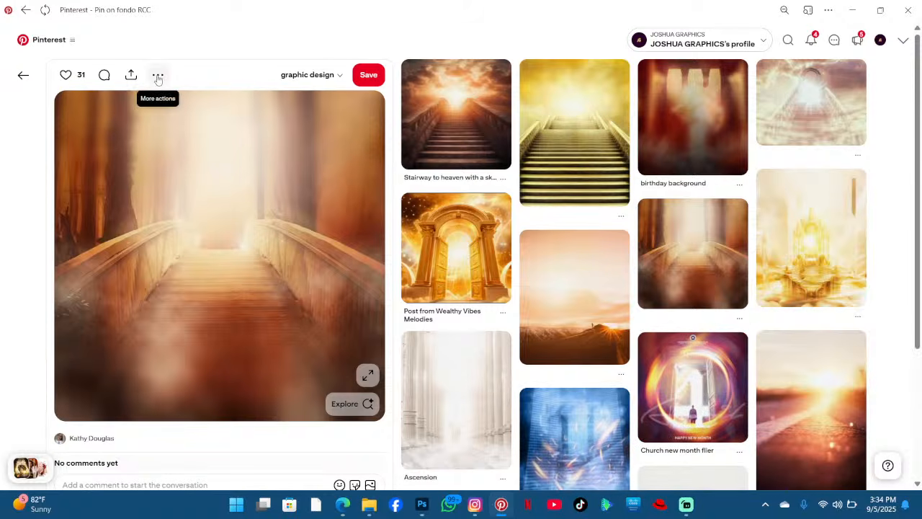
{"action": "left_click", "coordinate": [158, 76]}
{"action": "left_click", "coordinate": [177, 106]}
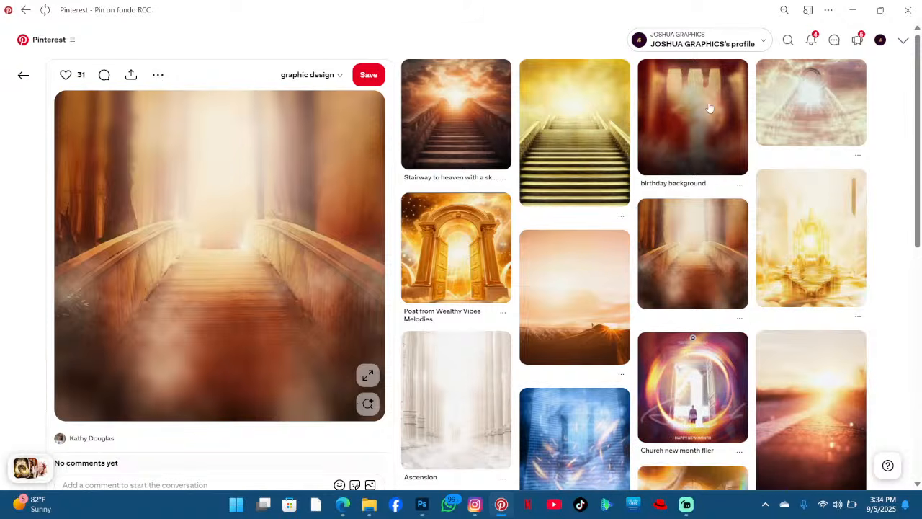
- Return to the flyer and reposition the left flower bouquet higher, closer to the smaller portrait's head
{"action": "left_click", "coordinate": [855, 5]}
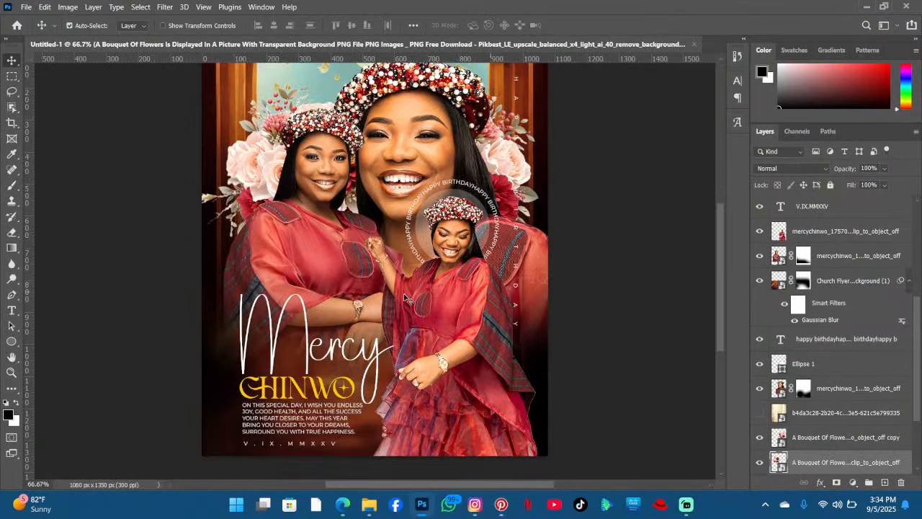
{"action": "scroll", "coordinate": [356, 249], "scroll_direction": "up", "scroll_amount": 4}
{"action": "scroll", "coordinate": [356, 248], "scroll_direction": "down", "scroll_amount": 3}
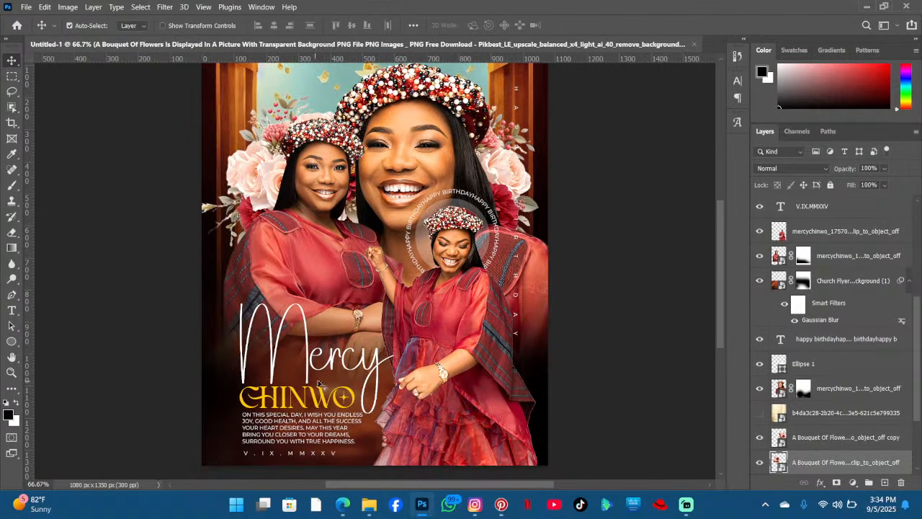
{"action": "scroll", "coordinate": [356, 322], "scroll_direction": "up", "scroll_amount": 2}
{"action": "scroll", "coordinate": [355, 322], "scroll_direction": "down", "scroll_amount": 2}
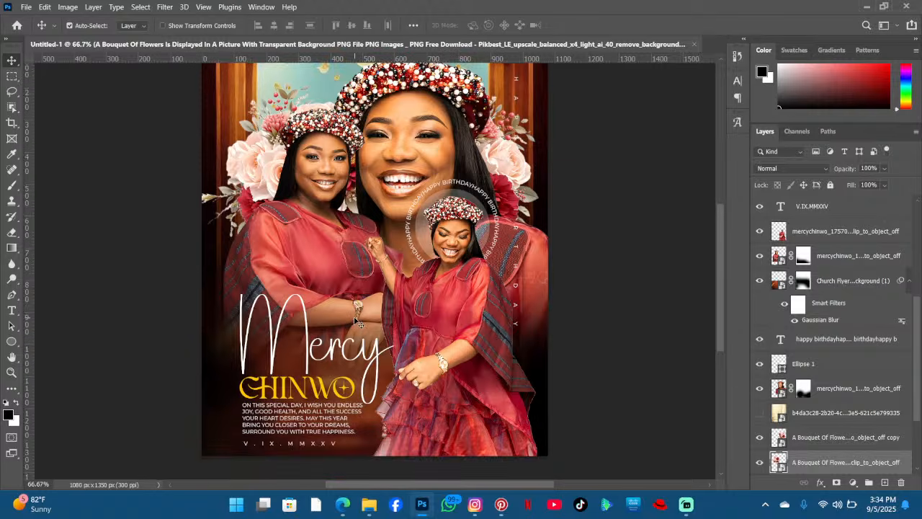
{"action": "scroll", "coordinate": [355, 322], "scroll_direction": "up", "scroll_amount": 3}
{"action": "scroll", "coordinate": [356, 322], "scroll_direction": "down", "scroll_amount": 2}
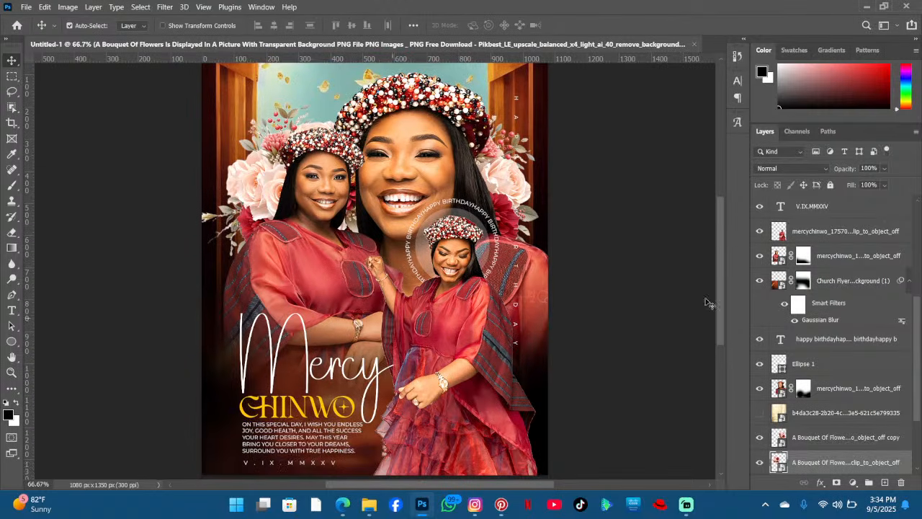
{"action": "scroll", "coordinate": [820, 272], "scroll_direction": "up", "scroll_amount": 3}
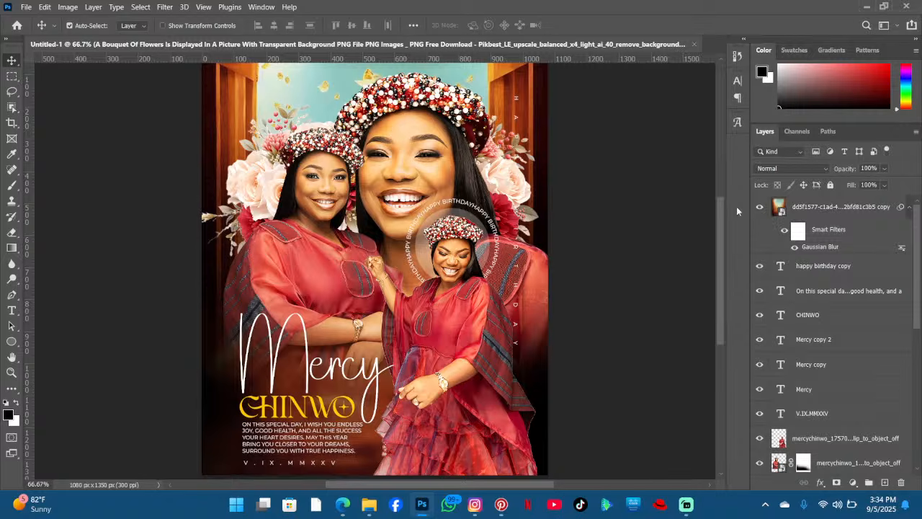
{"action": "key", "text": "ctrl+minus"}
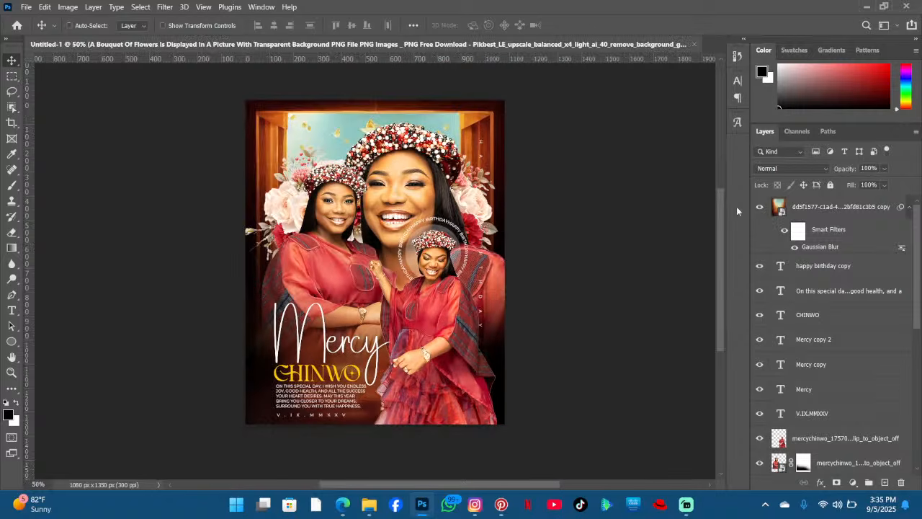
{"action": "key", "text": "ctrl+plus"}
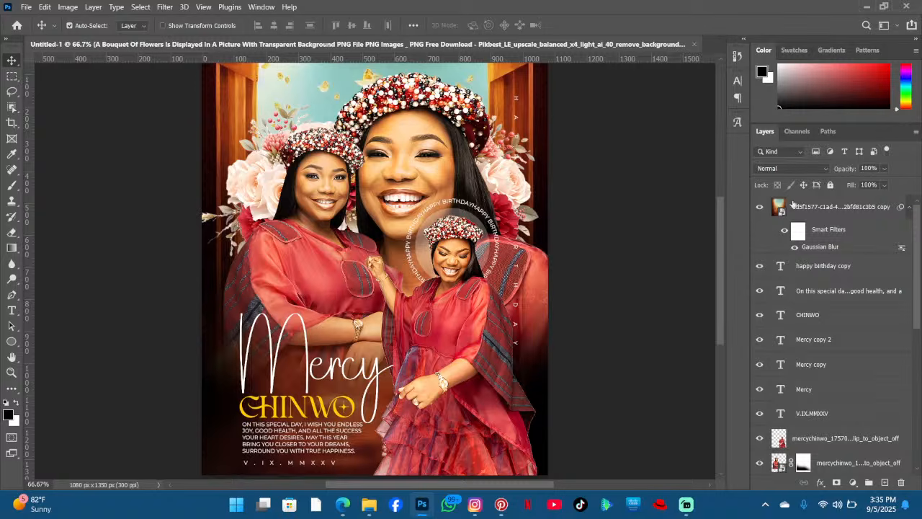
{"action": "left_click_drag", "start_coordinate": [250, 185], "coordinate": [257, 167]}
{"action": "left_click_drag", "start_coordinate": [274, 132], "coordinate": [258, 171]}
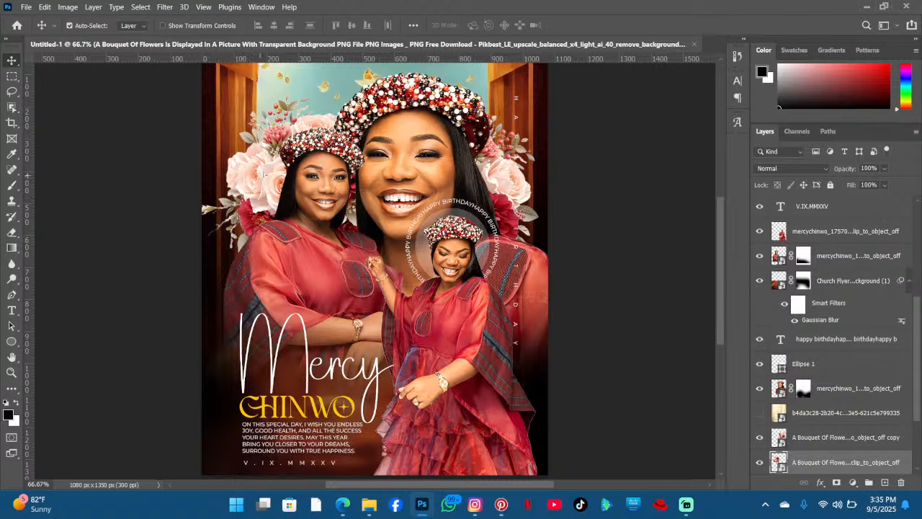
{"action": "left_click_drag", "start_coordinate": [253, 186], "coordinate": [278, 175]}
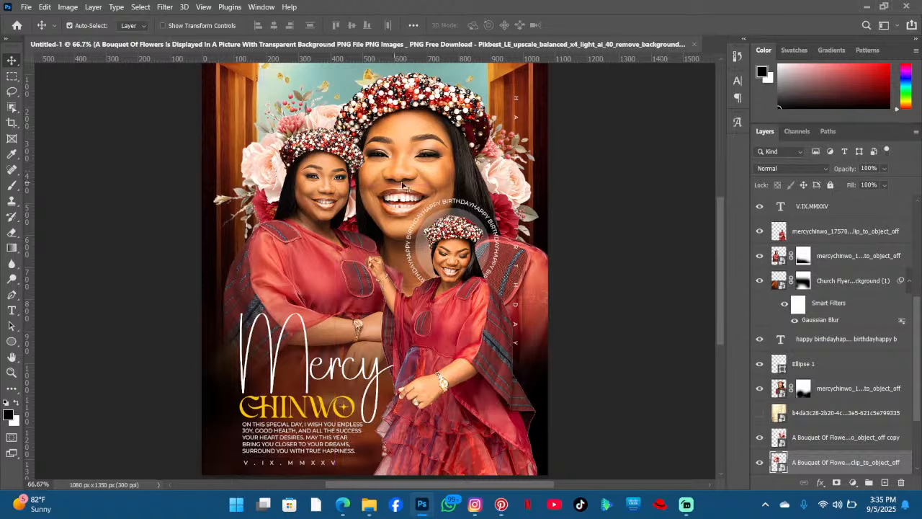
- Add a 3 pt spaced credit line reading 'courtesy: joshua graphics' centred along the flyer's top edge
{"action": "scroll", "coordinate": [494, 178], "scroll_direction": "down", "scroll_amount": 1}
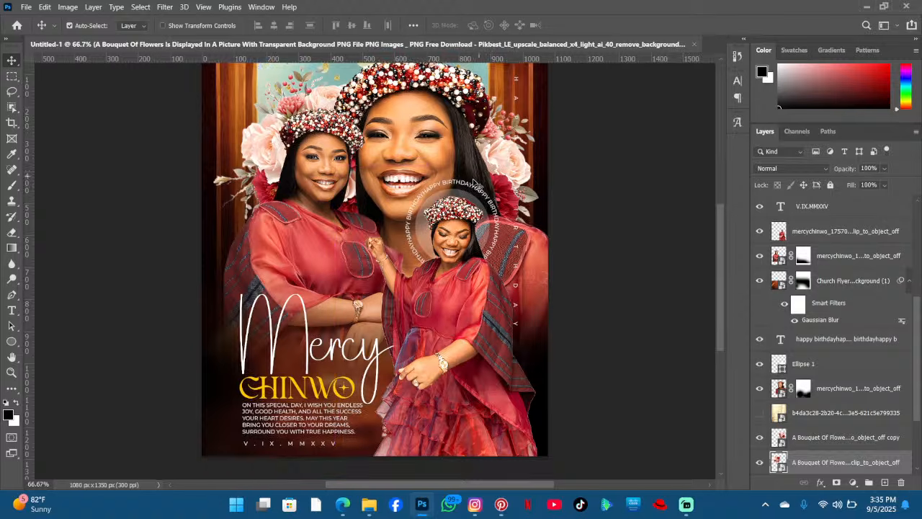
{"action": "scroll", "coordinate": [469, 186], "scroll_direction": "up", "scroll_amount": 4}
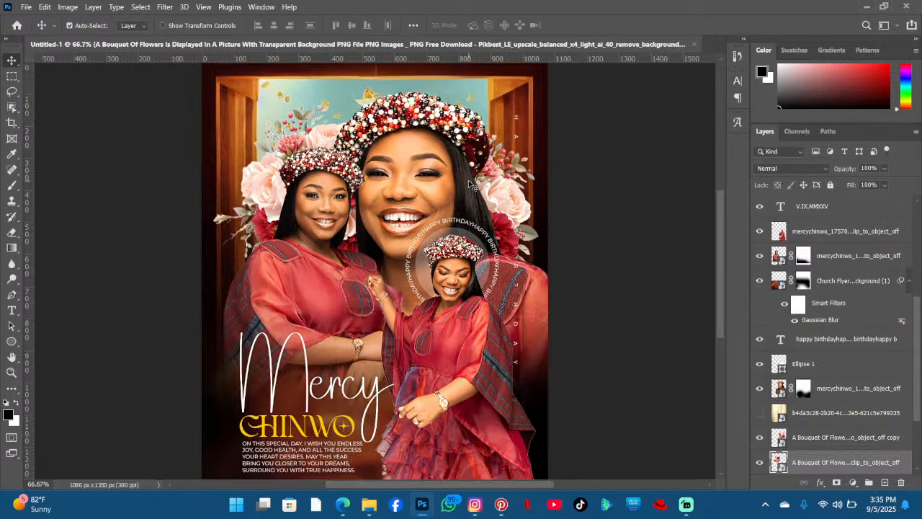
{"action": "left_click", "coordinate": [12, 310]}
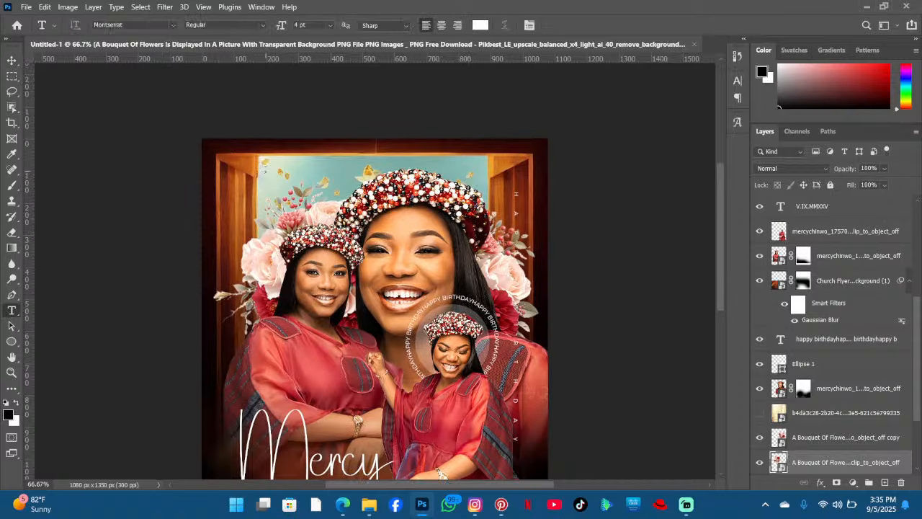
{"action": "left_click", "coordinate": [265, 171]}
{"action": "left_click_drag", "start_coordinate": [391, 232], "coordinate": [444, 199]}
{"action": "left_click", "coordinate": [554, 25]}
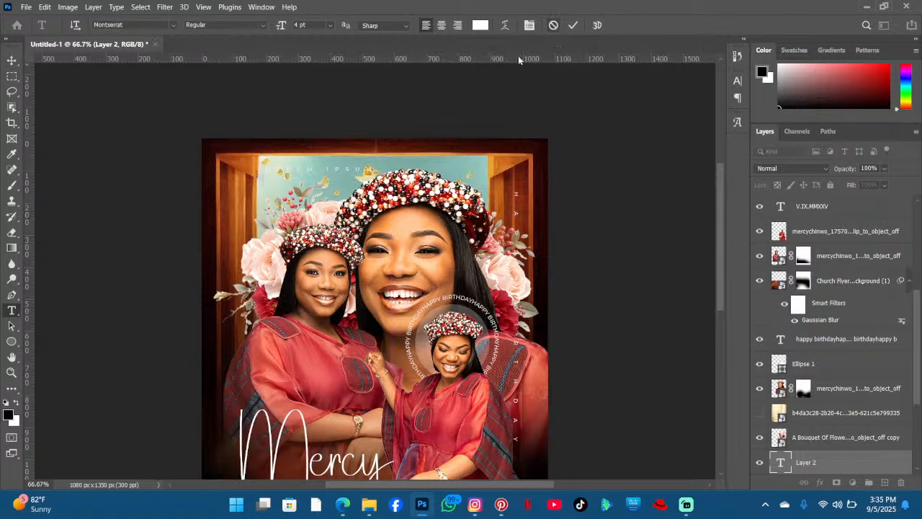
{"action": "left_click", "coordinate": [338, 167]}
{"action": "left_click_drag", "start_coordinate": [360, 210], "coordinate": [391, 188]}
{"action": "key", "text": "ctrl+a"}
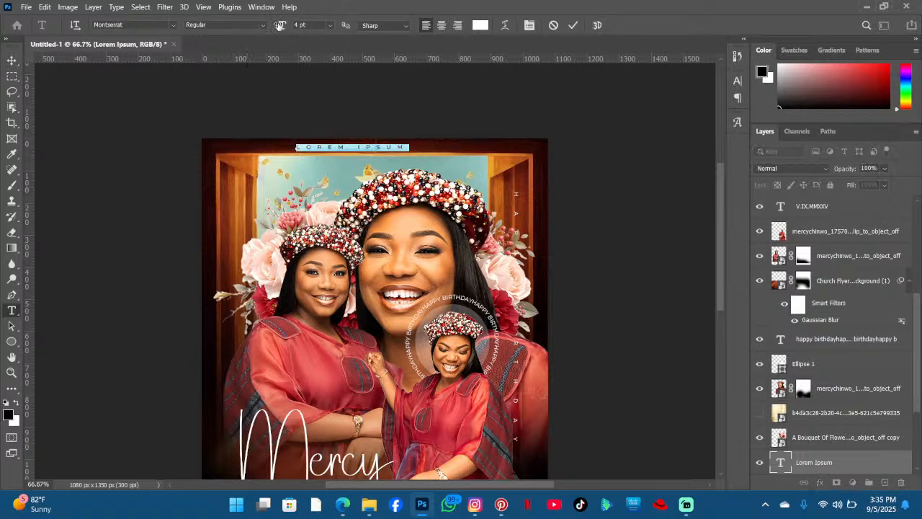
{"action": "left_click_drag", "start_coordinate": [280, 26], "coordinate": [279, 29]}
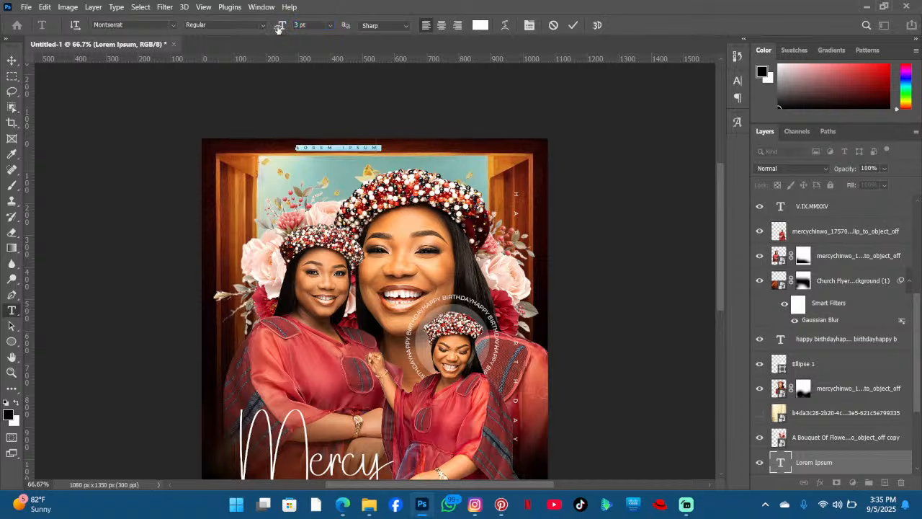
{"action": "key", "text": "Left"}
{"action": "type", "text": "minist"}
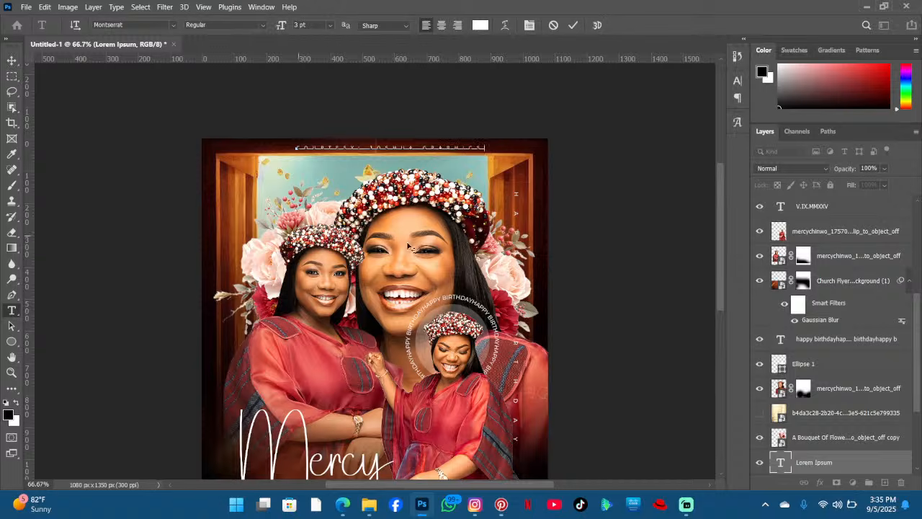
{"action": "left_click_drag", "start_coordinate": [422, 247], "coordinate": [412, 250]}
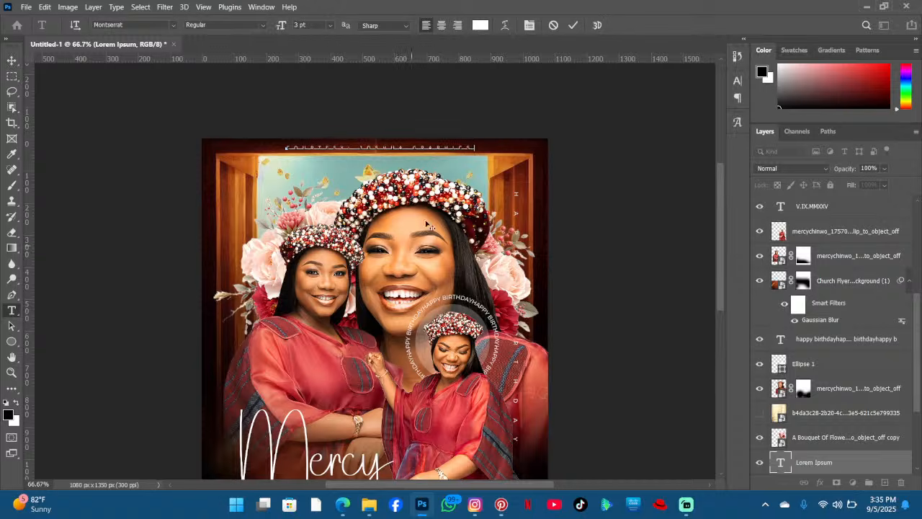
{"action": "left_click", "coordinate": [574, 26]}
{"action": "scroll", "coordinate": [433, 147], "scroll_direction": "down", "scroll_amount": 2}
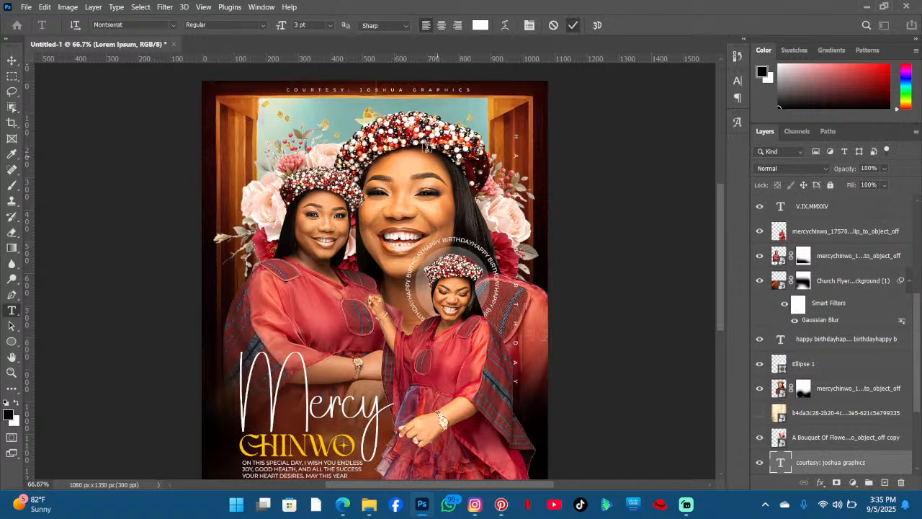
{"action": "scroll", "coordinate": [393, 128], "scroll_direction": "down", "scroll_amount": 2}
{"action": "scroll", "coordinate": [441, 202], "scroll_direction": "down", "scroll_amount": 1}
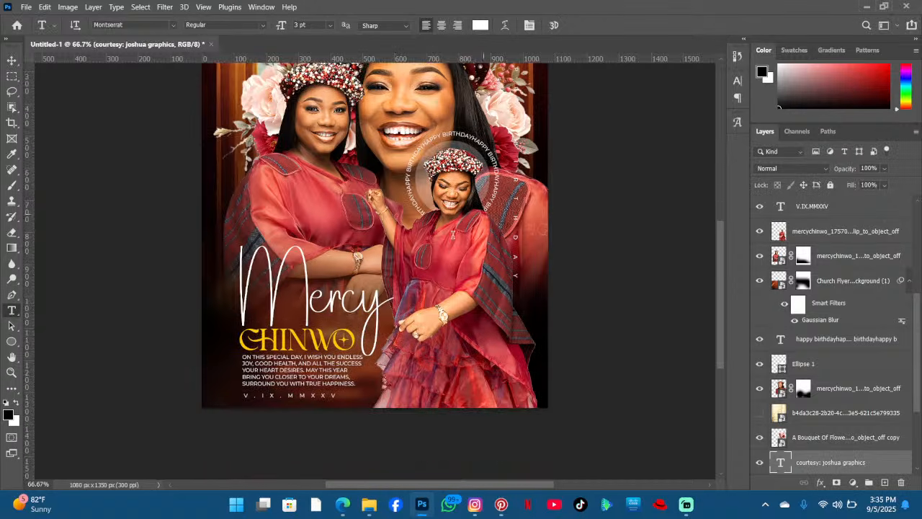
{"action": "left_click", "coordinate": [301, 340]}
{"action": "scroll", "coordinate": [411, 333], "scroll_direction": "down", "scroll_amount": 2}
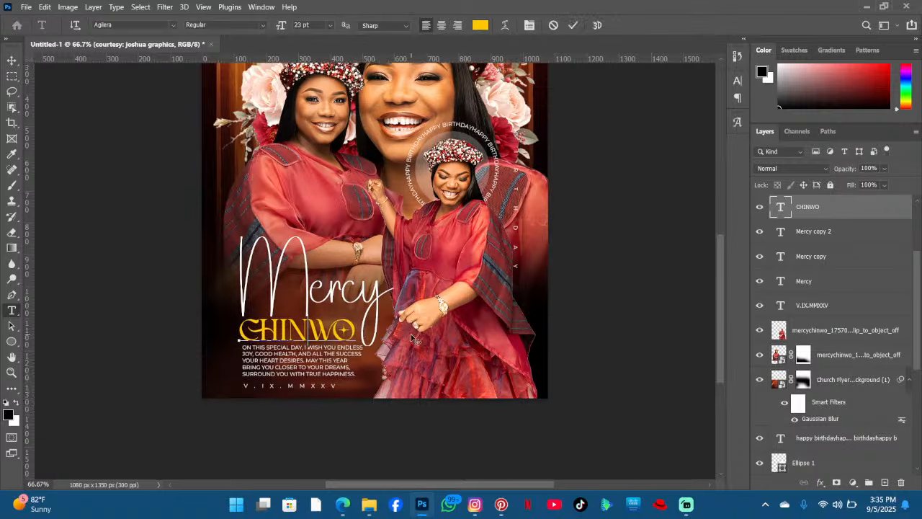
{"action": "left_click", "coordinate": [573, 25]}
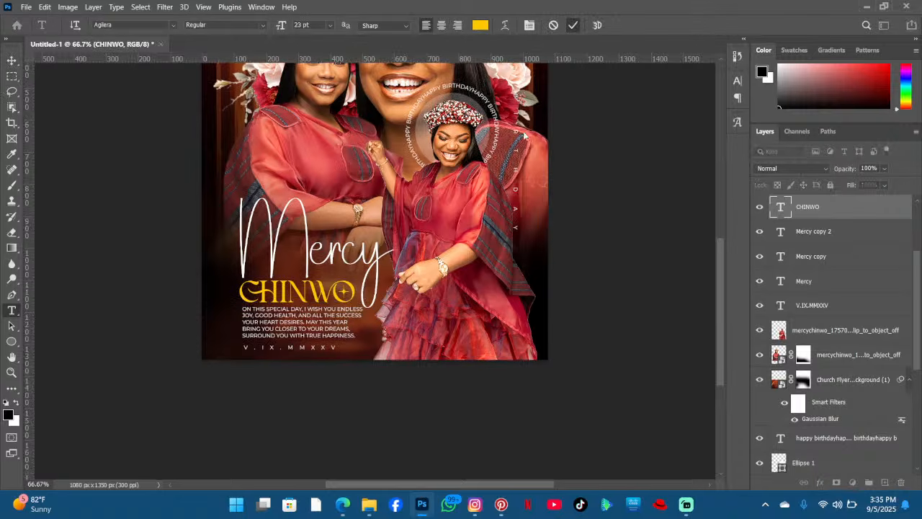
{"action": "left_click", "coordinate": [11, 60]}
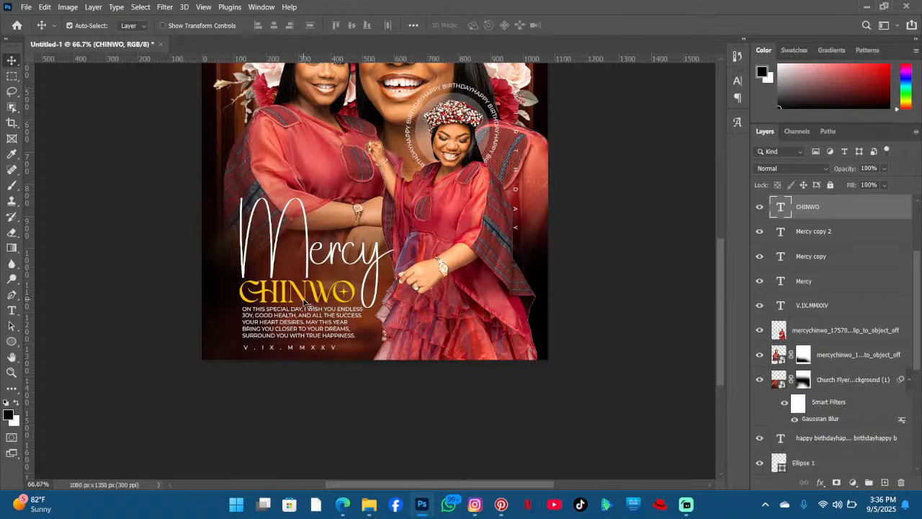
- Browse the Downloads folder in File Explorer for the saved images
{"action": "left_click", "coordinate": [369, 504]}
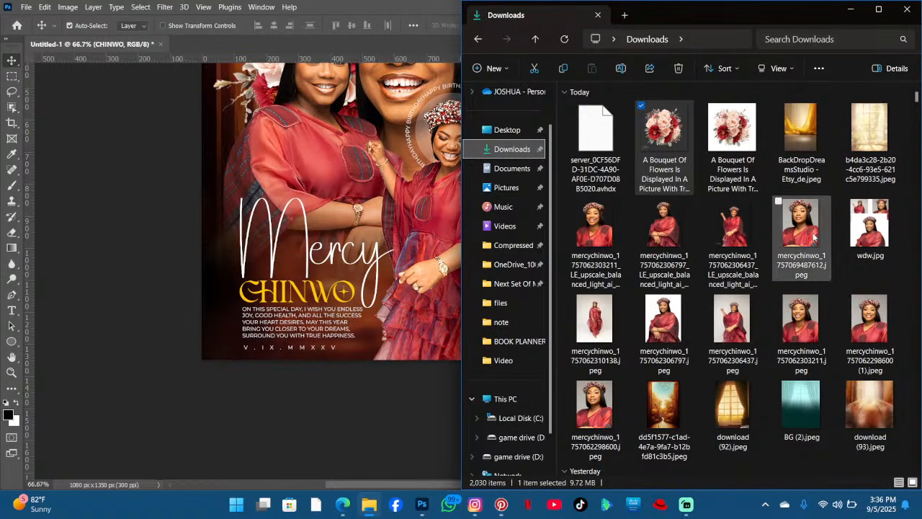
{"action": "scroll", "coordinate": [827, 275], "scroll_direction": "down", "scroll_amount": 3}
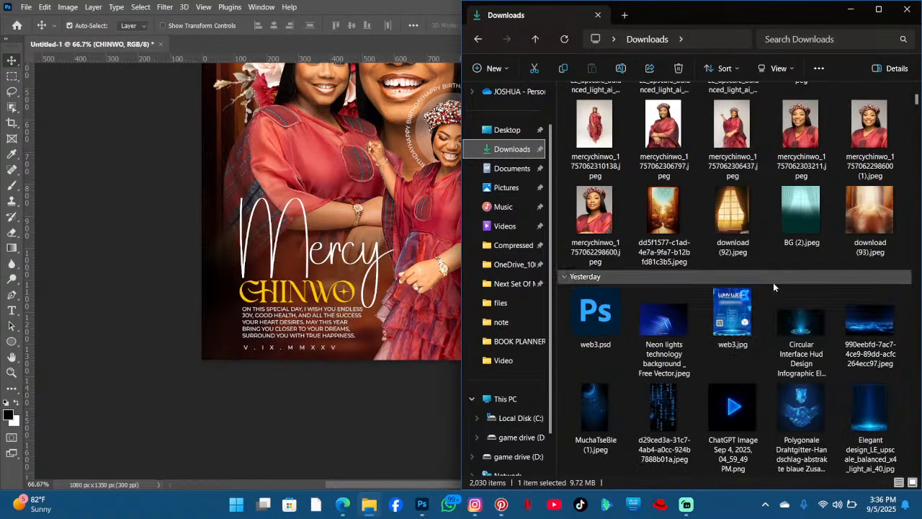
{"action": "scroll", "coordinate": [855, 274], "scroll_direction": "up", "scroll_amount": 3}
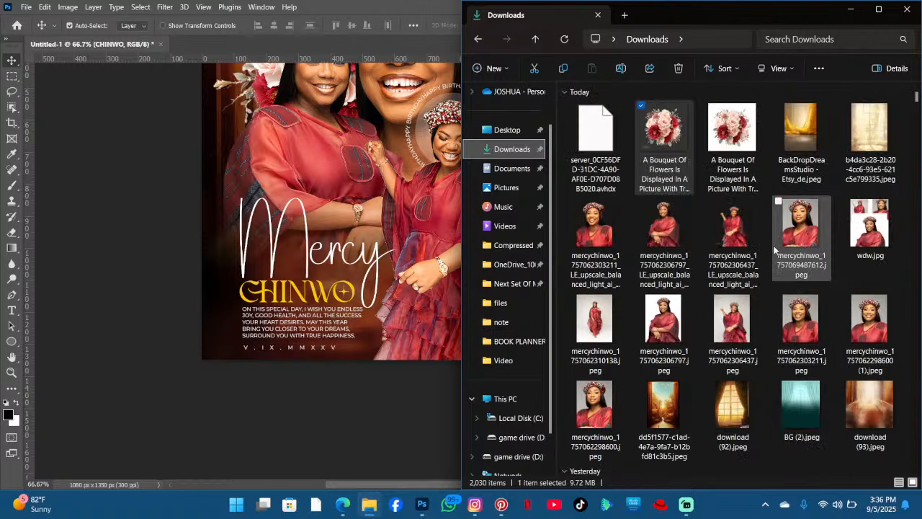
{"action": "left_click", "coordinate": [275, 271]}
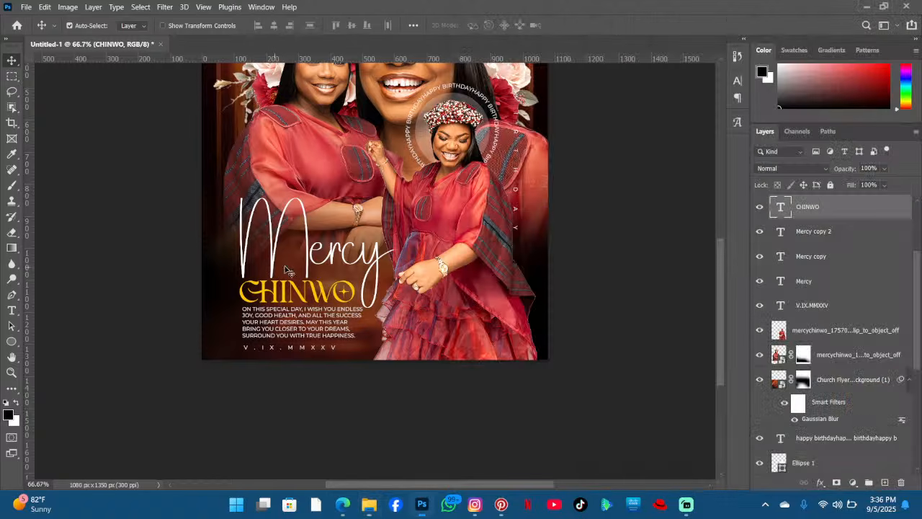
{"action": "scroll", "coordinate": [326, 264], "scroll_direction": "up", "scroll_amount": 2}
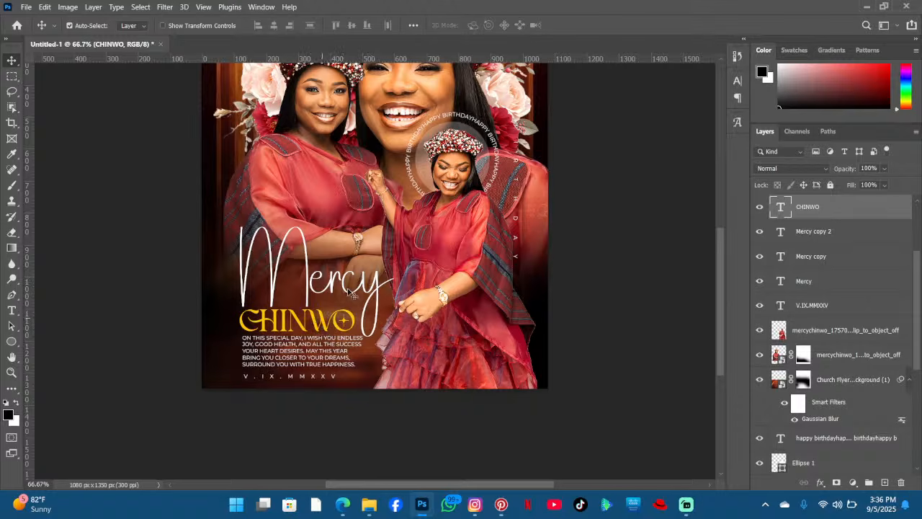
- Open Shining_Gold_Text_Effect.psd from the LOST AND FOUND folder in Documents in Photoshop
{"action": "left_click", "coordinate": [369, 504]}
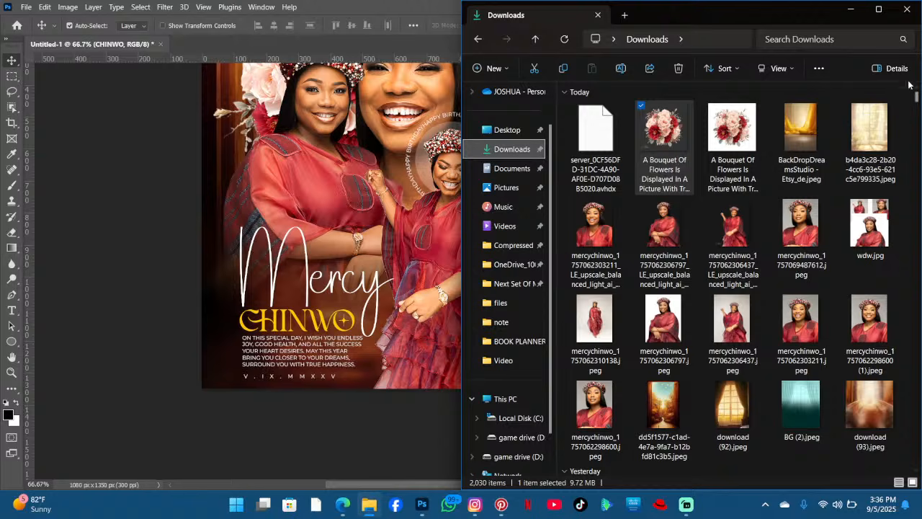
{"action": "left_click", "coordinate": [512, 168]}
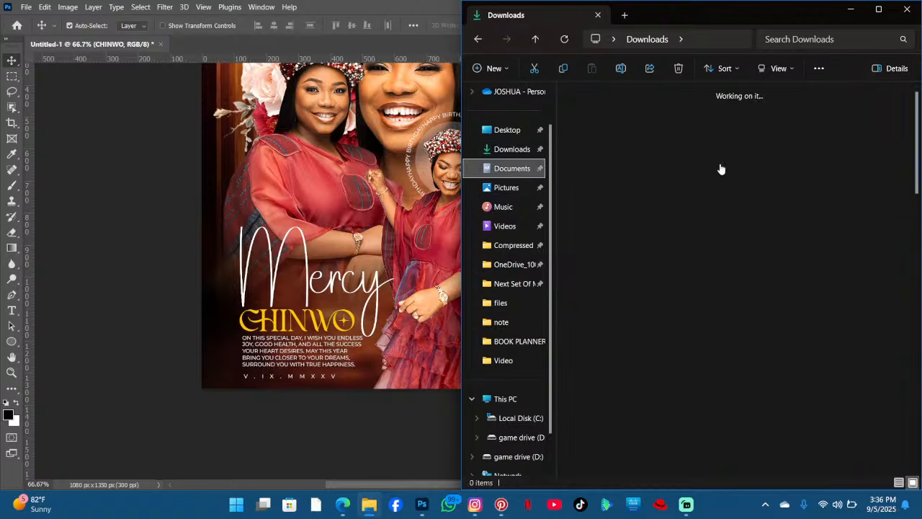
{"action": "scroll", "coordinate": [720, 168], "scroll_direction": "down", "scroll_amount": 10}
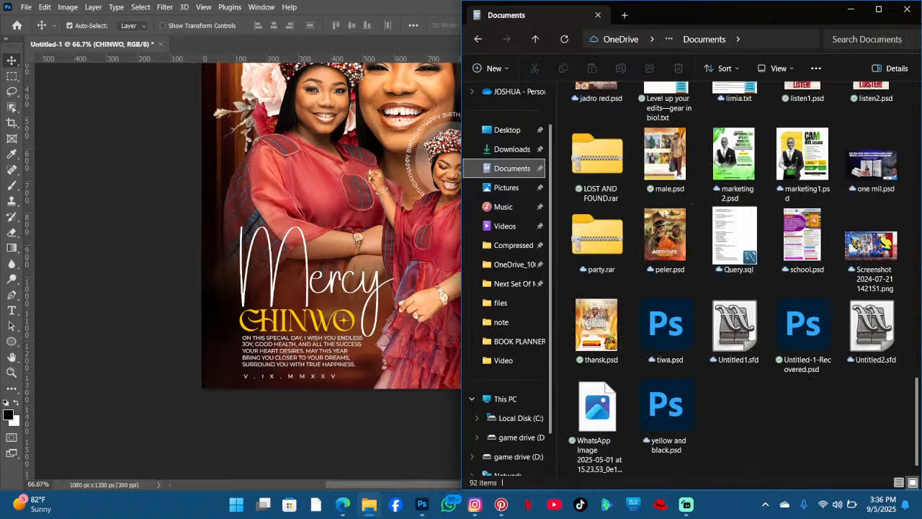
{"action": "left_click", "coordinate": [603, 170]}
{"action": "double_click", "coordinate": [604, 169]}
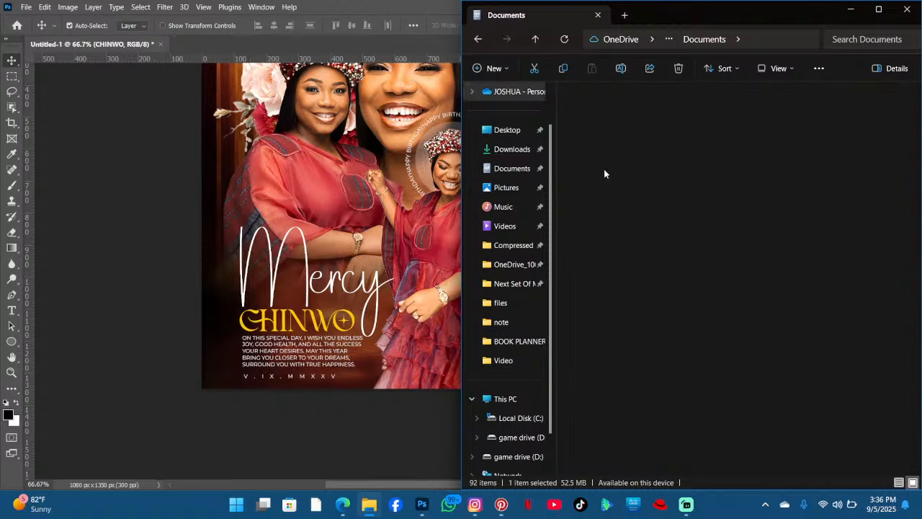
{"action": "double_click", "coordinate": [608, 114]}
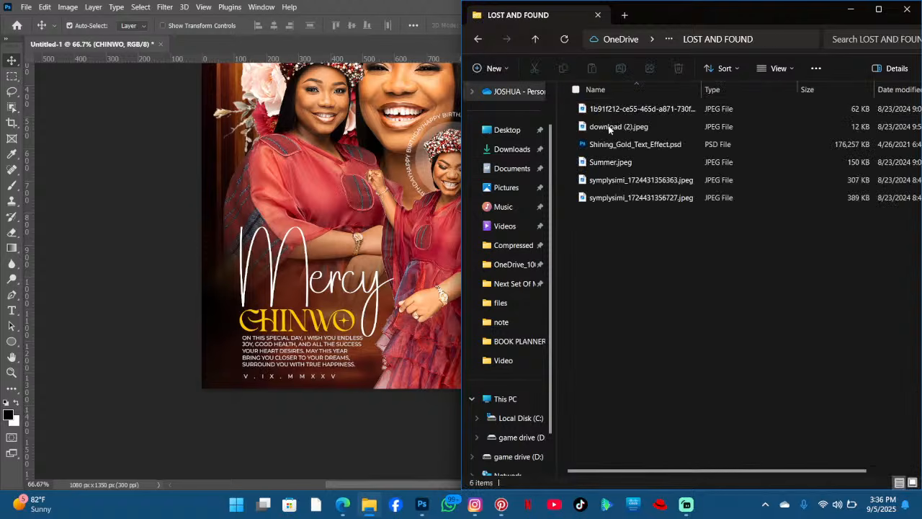
{"action": "left_click", "coordinate": [911, 483]}
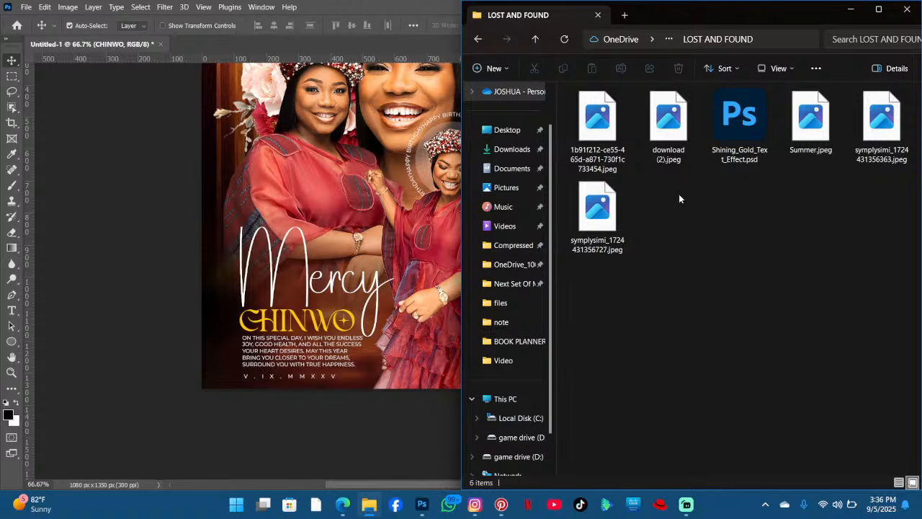
{"action": "left_click", "coordinate": [730, 147]}
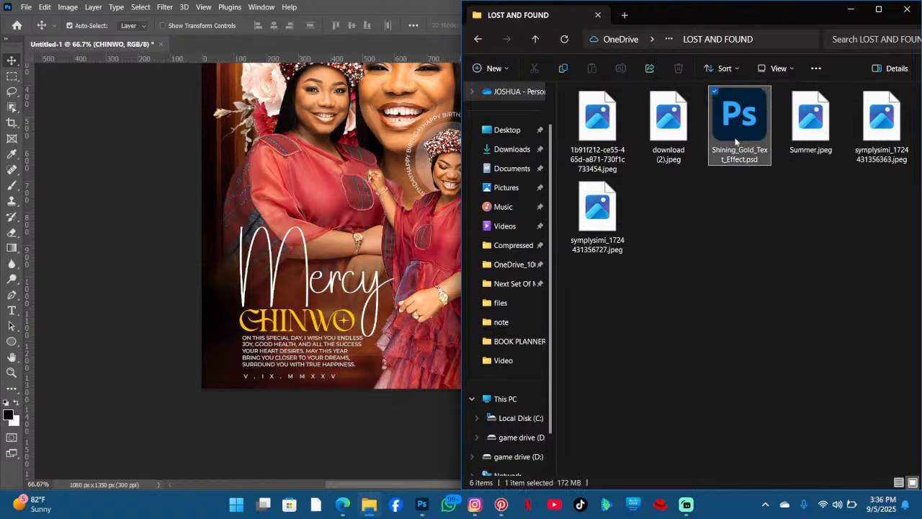
{"action": "double_click", "coordinate": [738, 141]}
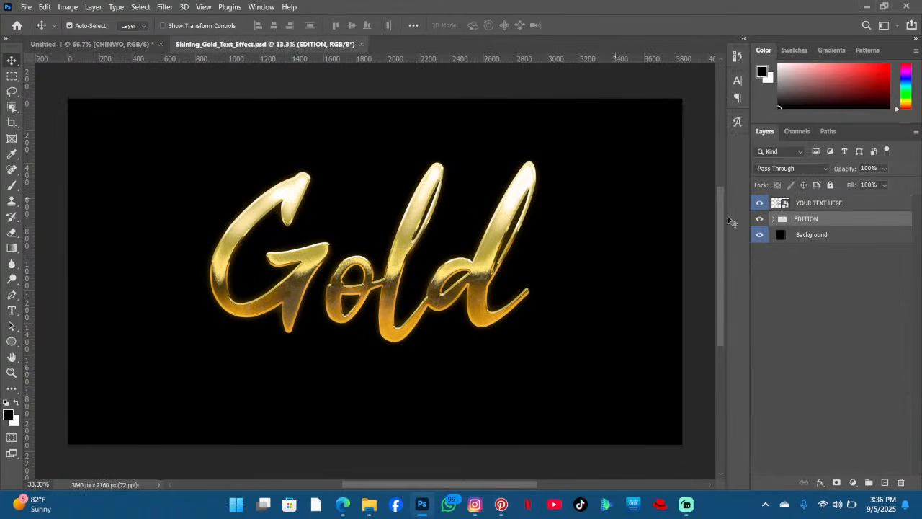
- Open the contents of the YOUR TEXT HERE smart object in the gold text template
{"action": "left_click", "coordinate": [777, 204]}
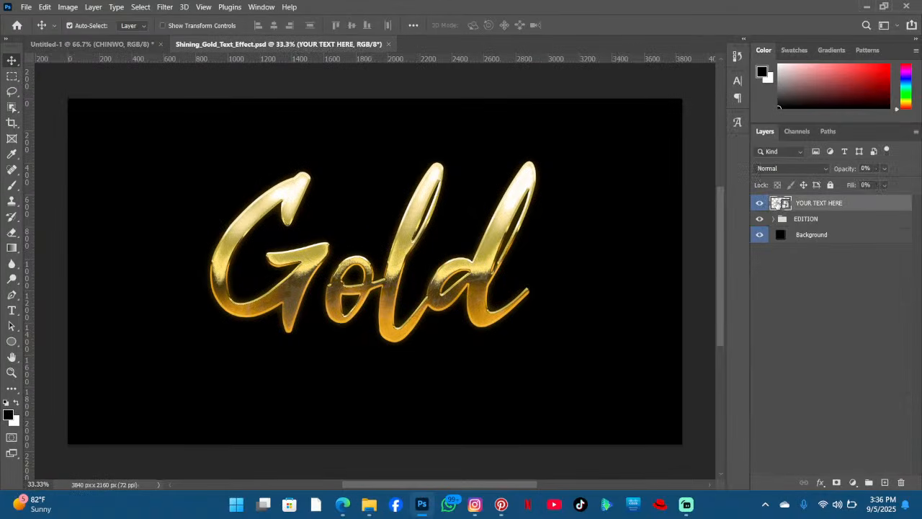
{"action": "double_click", "coordinate": [777, 204]}
{"action": "left_click", "coordinate": [477, 208]}
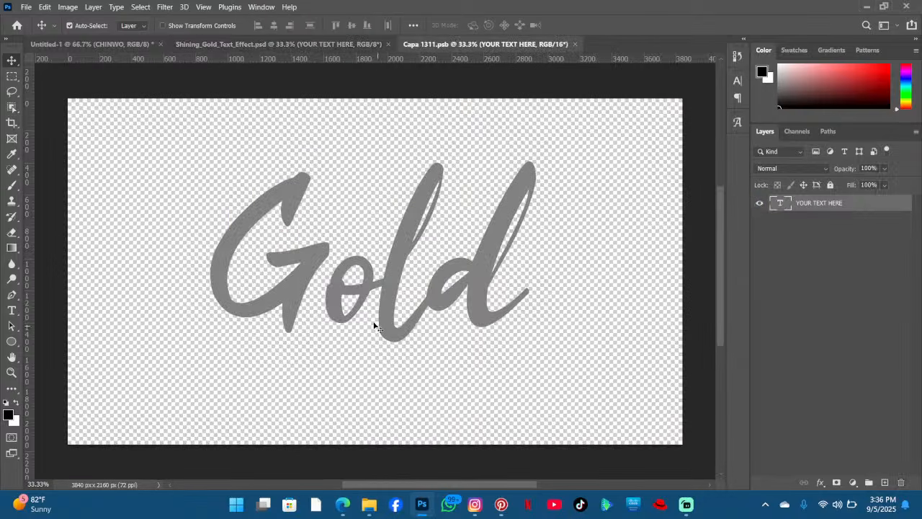
{"action": "double_click", "coordinate": [374, 326]}
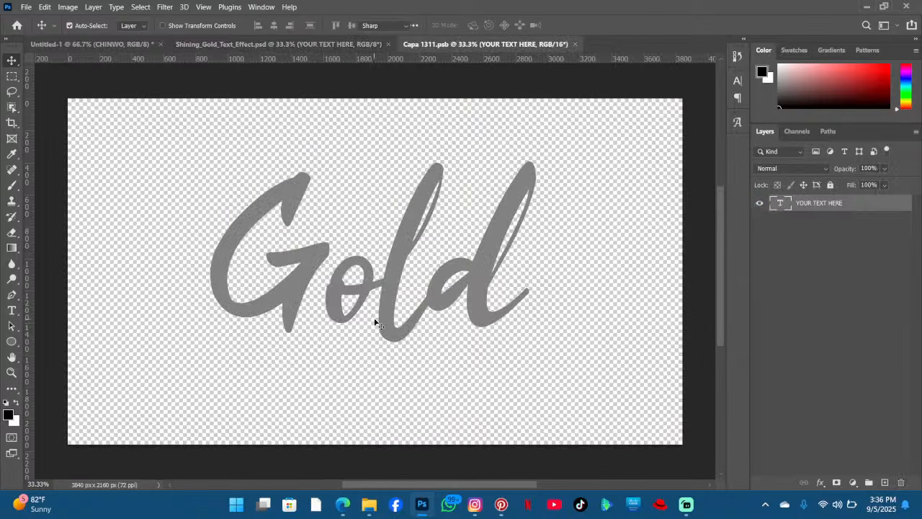
- Replace the placeholder word with 'Mercy' in the smart object's text layer
{"action": "left_click_drag", "start_coordinate": [586, 223], "coordinate": [597, 230]}
{"action": "left_click", "coordinate": [414, 219]}
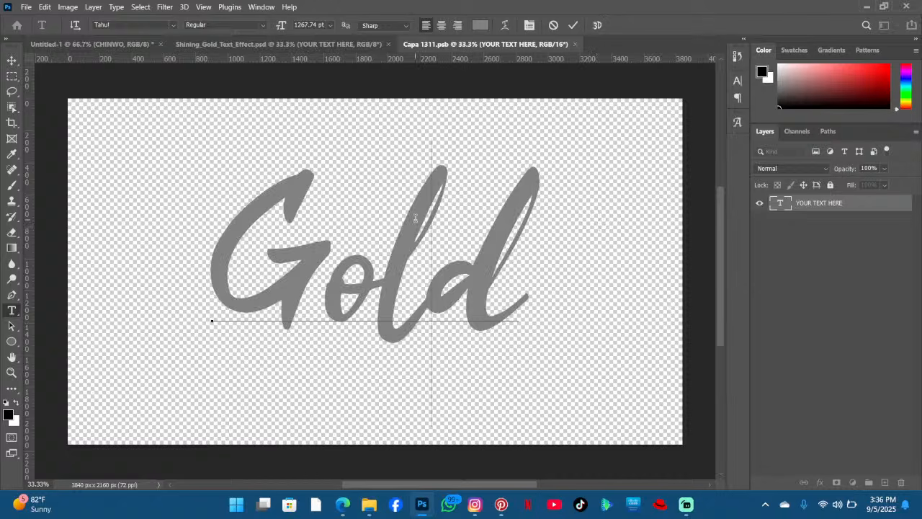
{"action": "key", "text": "ctrl+a"}
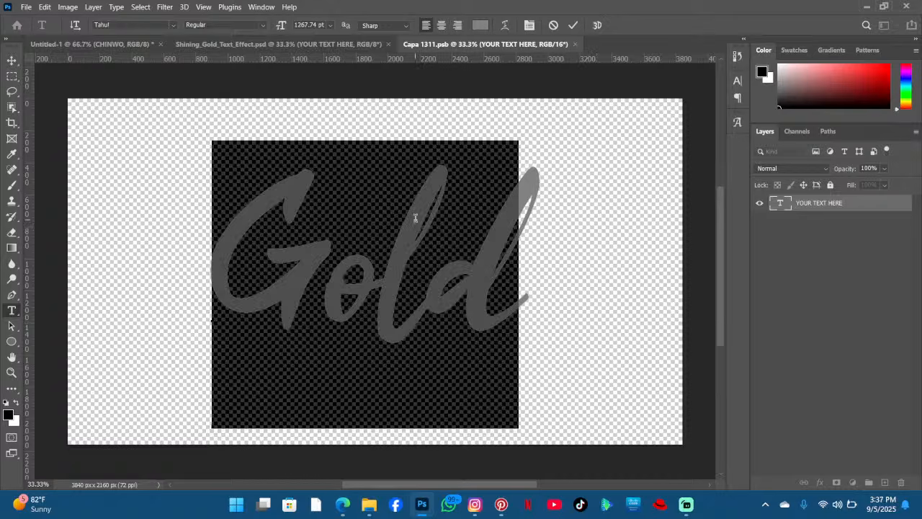
{"action": "type", "text": "M"}
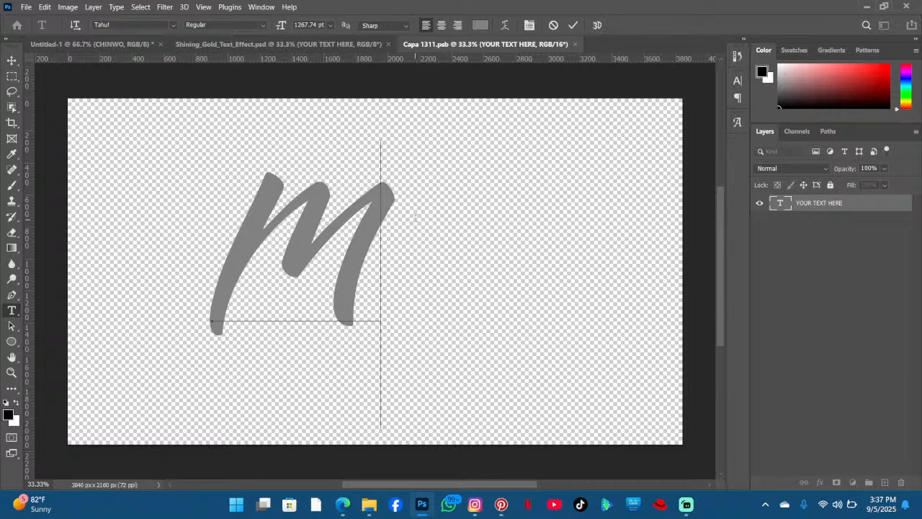
{"action": "type", "text": "ency"}
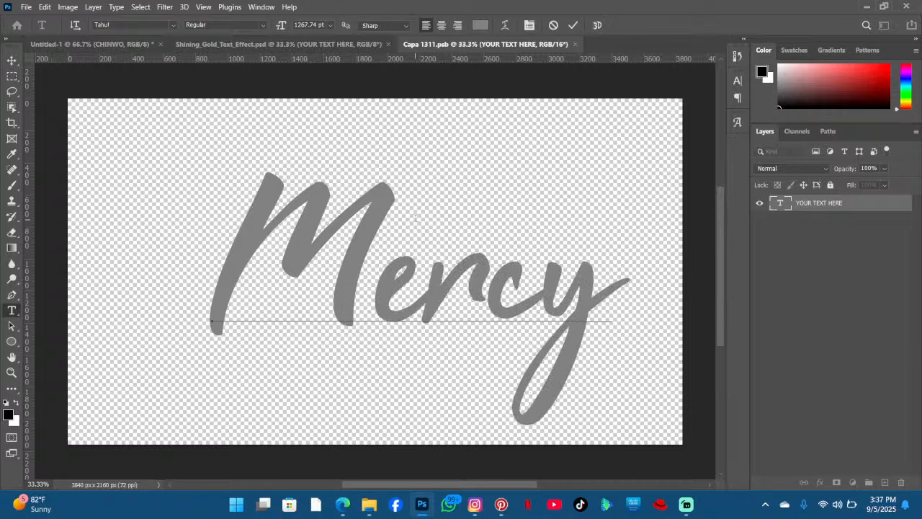
- Change the font of 'Mercy' to Delight Signature
{"action": "key", "text": "ctrl+a"}
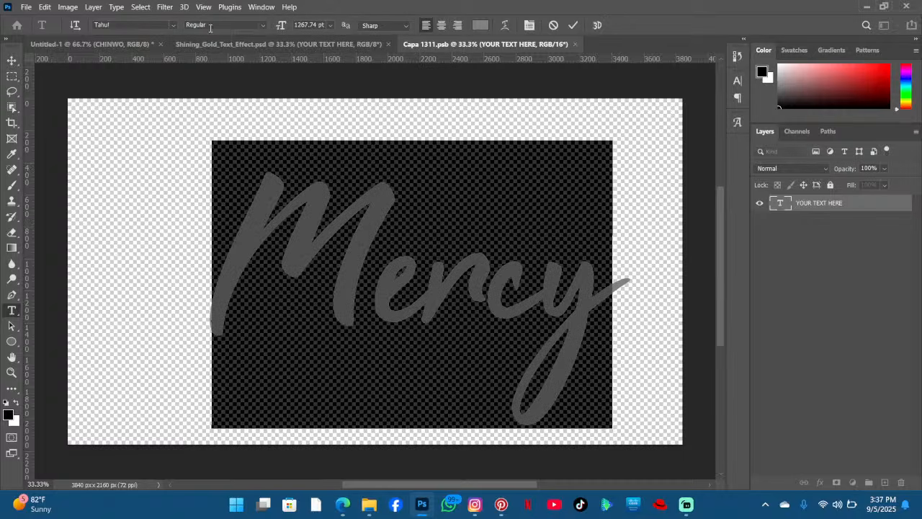
{"action": "left_click", "coordinate": [173, 27]}
{"action": "left_click", "coordinate": [345, 74]}
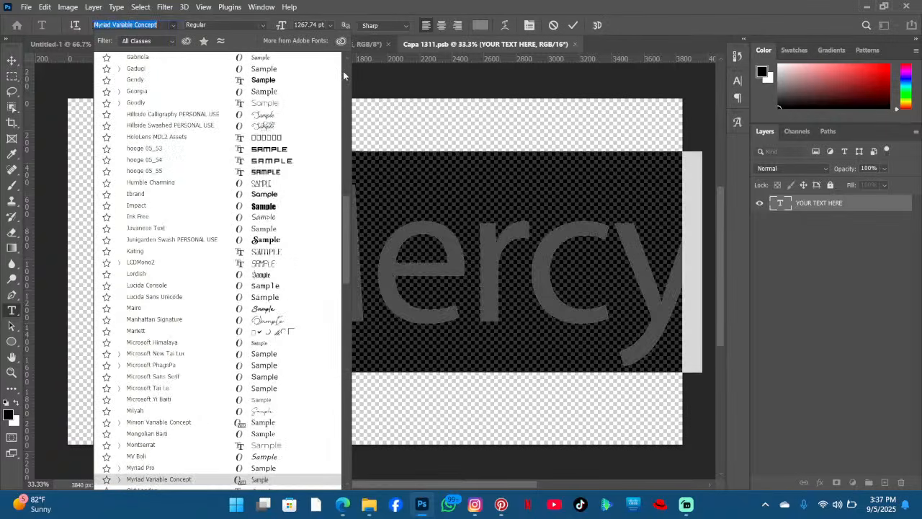
{"action": "left_click", "coordinate": [344, 73]}
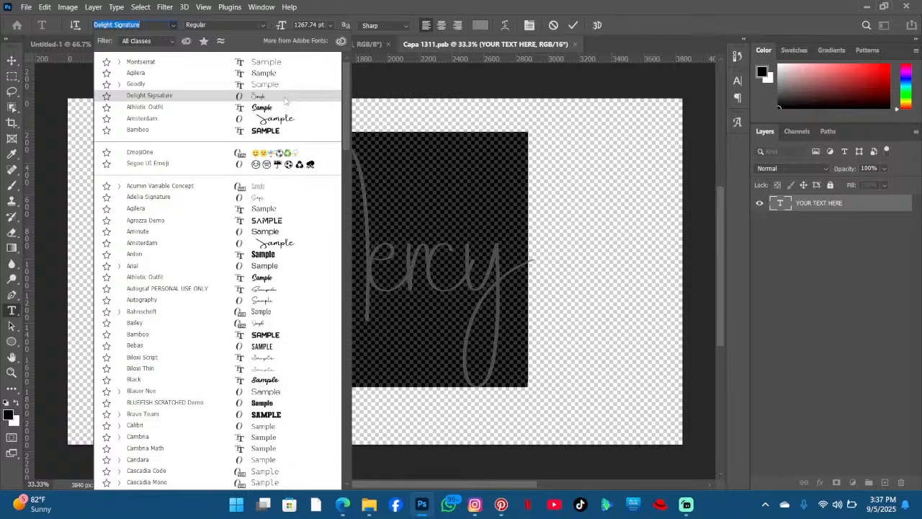
{"action": "left_click", "coordinate": [284, 99]}
{"action": "left_click", "coordinate": [429, 288]}
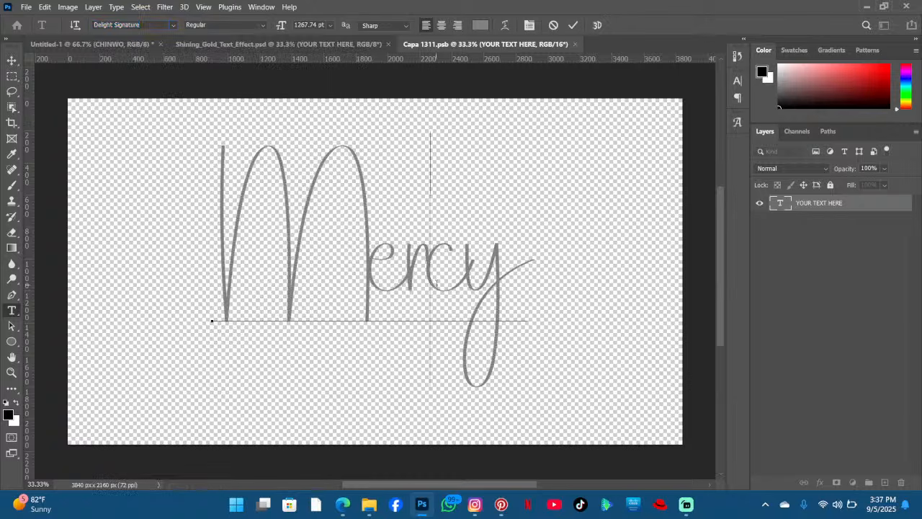
{"action": "left_click_drag", "start_coordinate": [597, 326], "coordinate": [601, 335]}
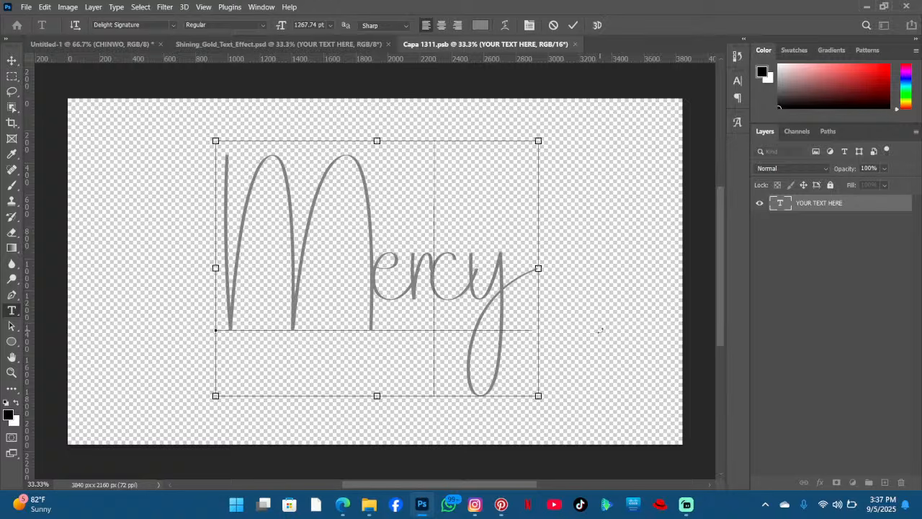
- Set the tracking of 'Mercy' to 10
{"action": "key", "text": "ctrl+a"}
{"action": "left_click", "coordinate": [738, 81]}
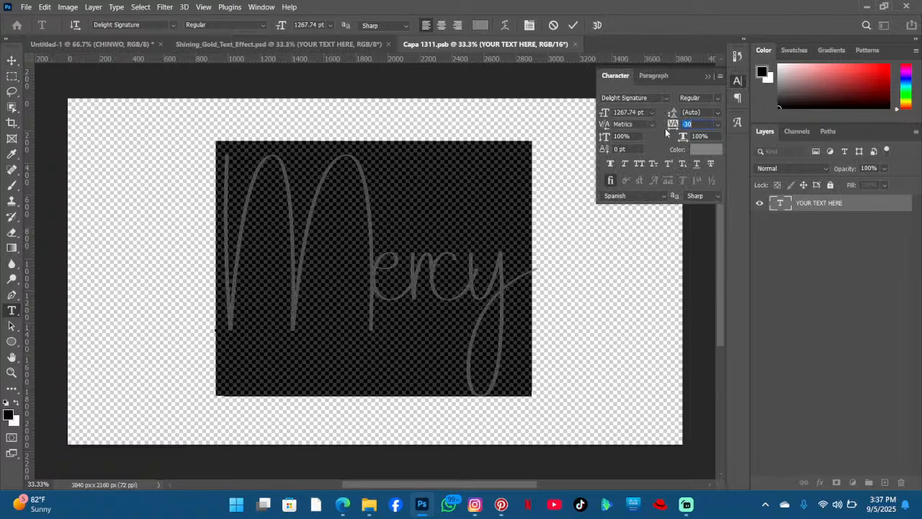
{"action": "left_click_drag", "start_coordinate": [669, 124], "coordinate": [672, 124]}
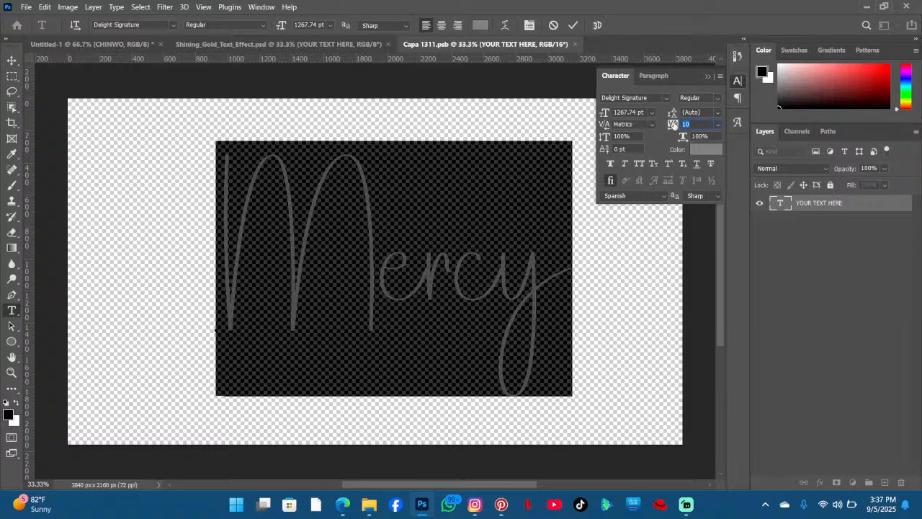
{"action": "left_click", "coordinate": [524, 284]}
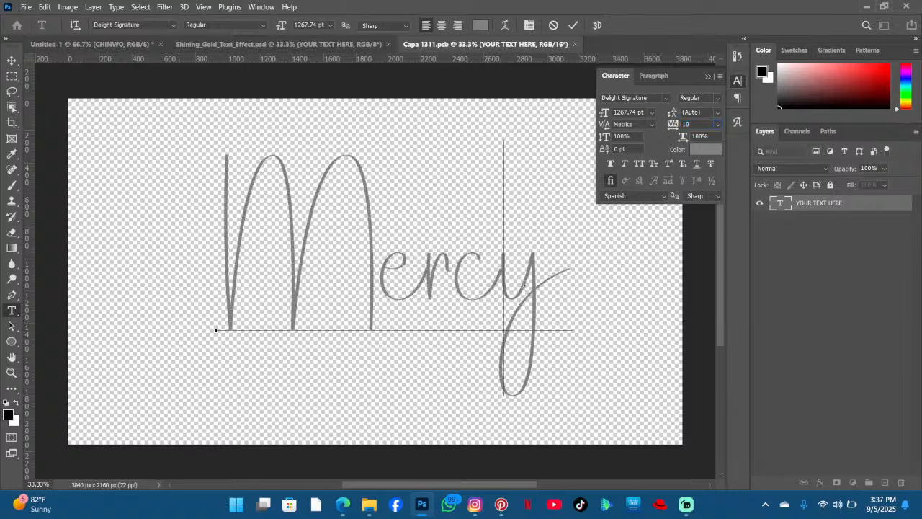
- Commit the text, save the smart object contents and close its document
{"action": "left_click", "coordinate": [574, 26]}
{"action": "key", "text": "v"}
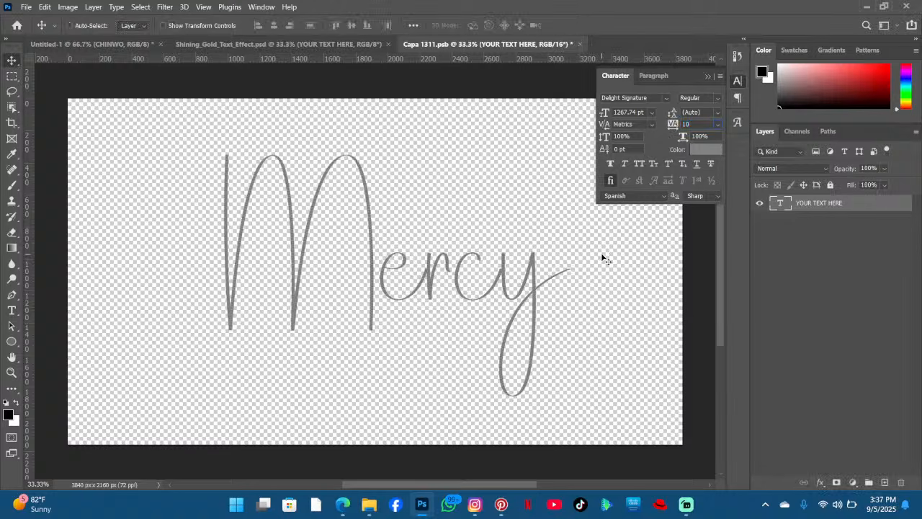
{"action": "key", "text": "ctrl+s"}
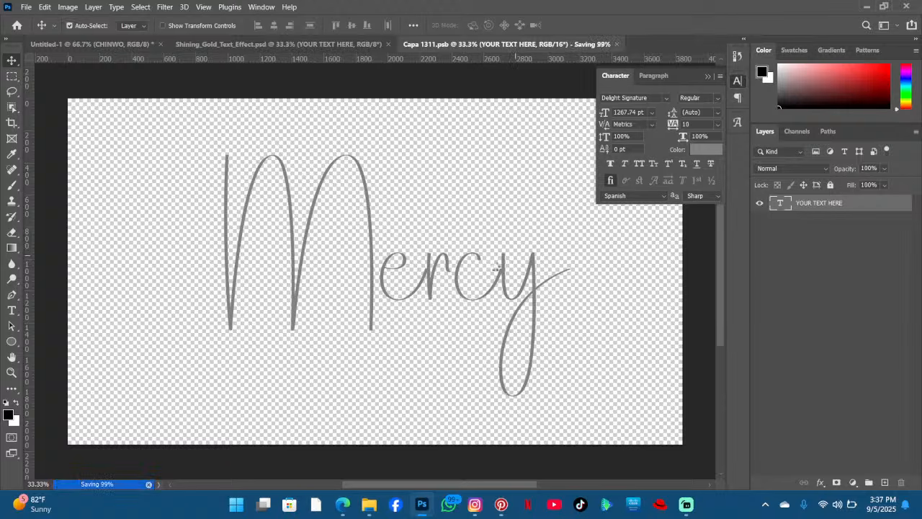
{"action": "left_click", "coordinate": [581, 44]}
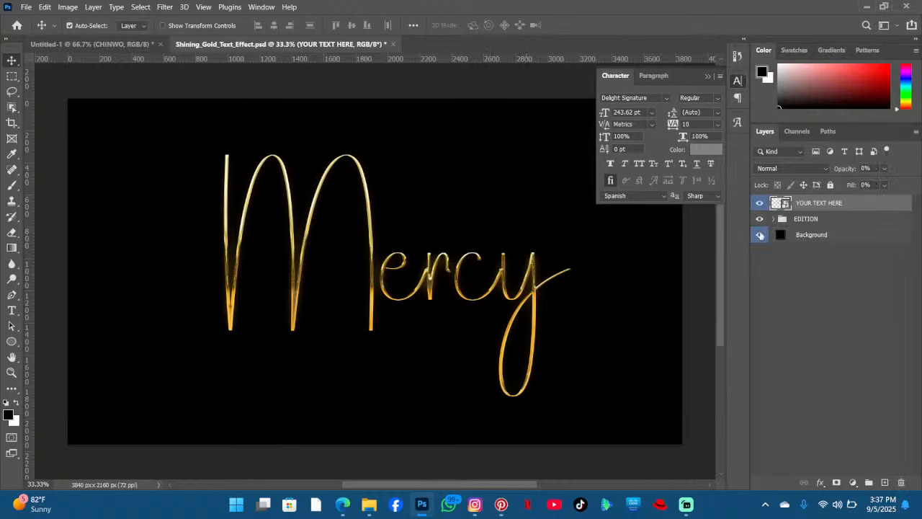
- Convert the EDITION group of the gold template into a smart object
{"action": "left_click", "coordinate": [758, 203]}
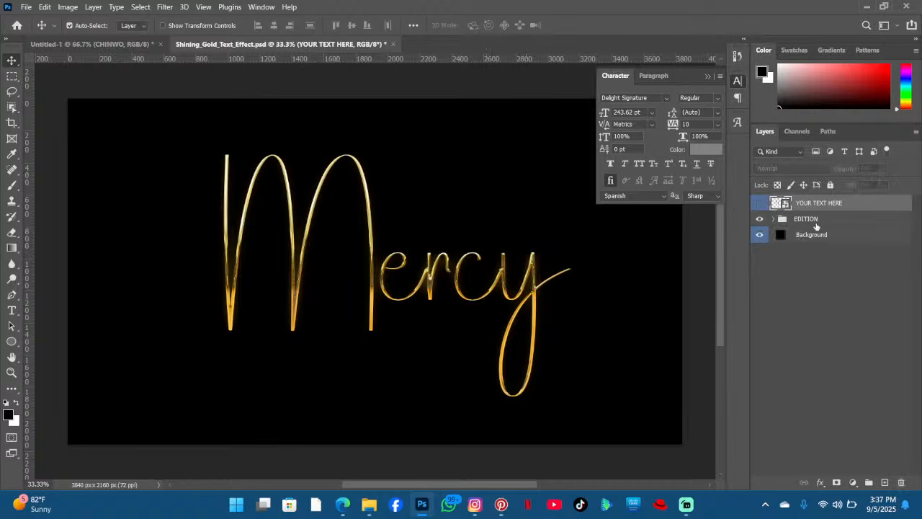
{"action": "left_click", "coordinate": [816, 220]}
{"action": "right_click", "coordinate": [817, 219]}
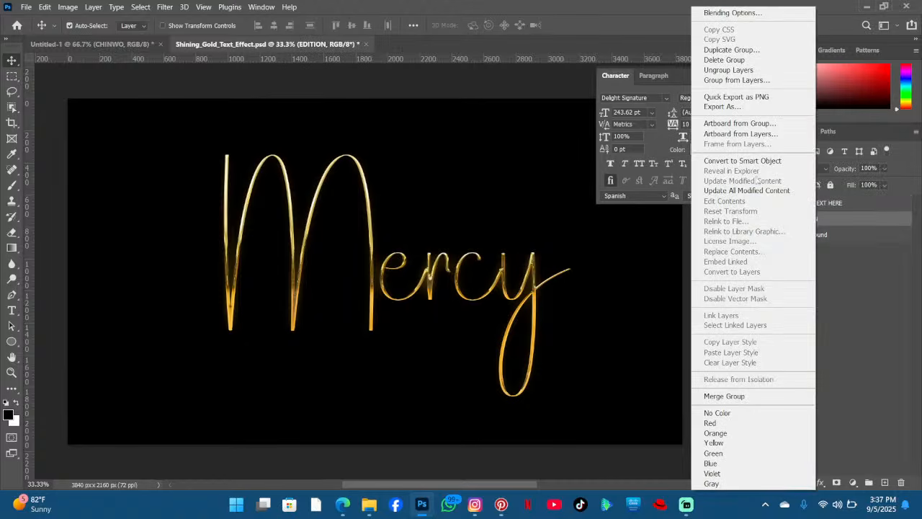
{"action": "left_click", "coordinate": [827, 216]}
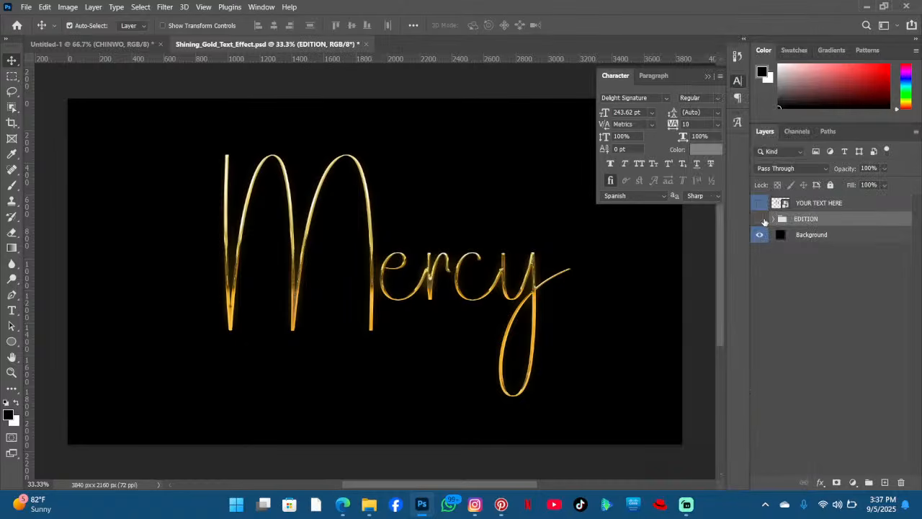
{"action": "left_click", "coordinate": [764, 221]}
{"action": "left_click", "coordinate": [764, 221]}
{"action": "right_click", "coordinate": [792, 219]}
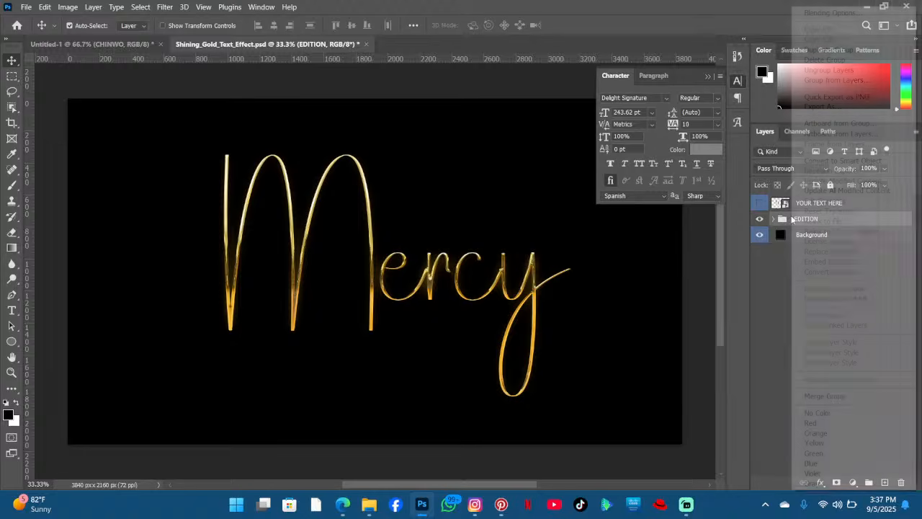
{"action": "left_click", "coordinate": [819, 161]}
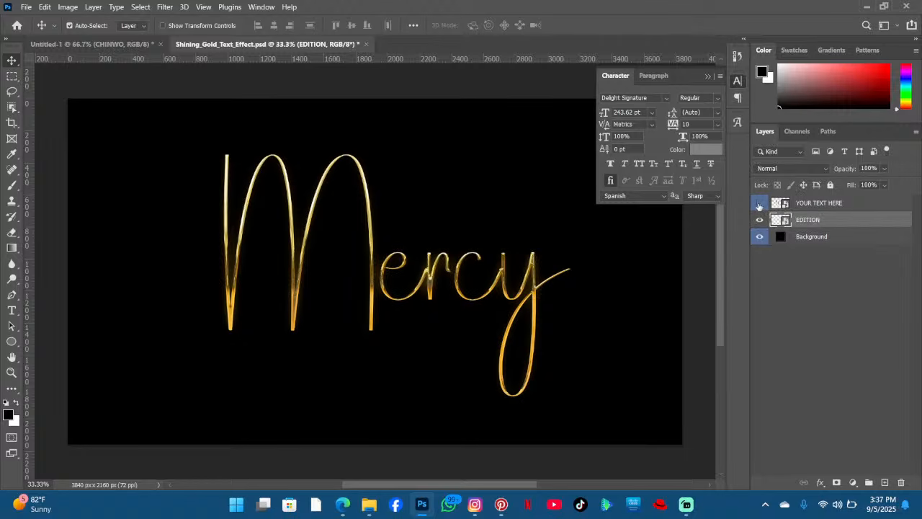
{"action": "left_click", "coordinate": [759, 204]}
- Bring the gold 'Mercy' smart object into the flyer and hide the three original Mercy text layers
{"action": "left_click_drag", "start_coordinate": [413, 225], "coordinate": [320, 253]}
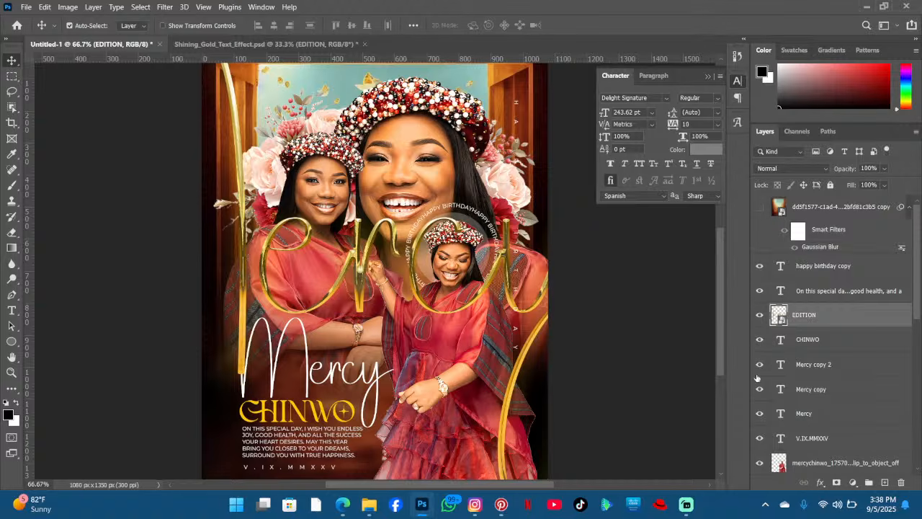
{"action": "left_click_drag", "start_coordinate": [759, 366], "coordinate": [760, 401]}
{"action": "left_click", "coordinate": [759, 412]}
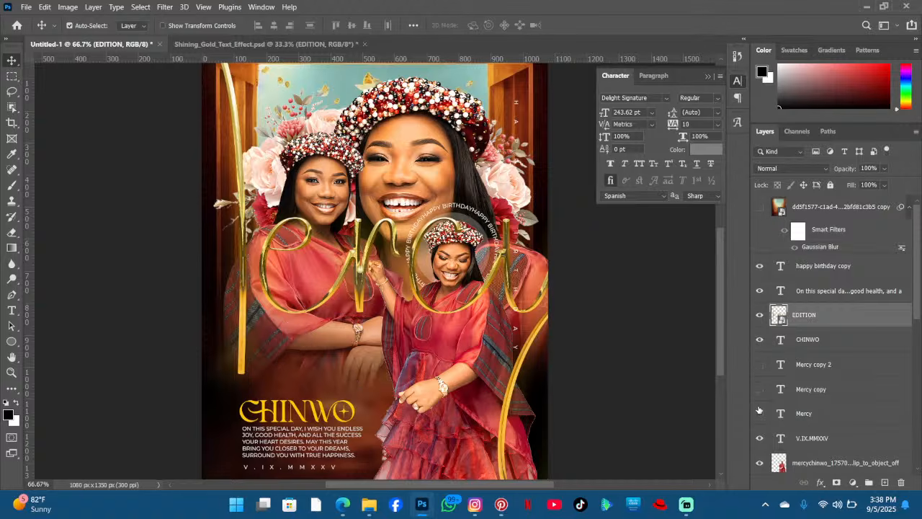
- Scale the gold 'Mercy' down to about 4.88% and place it just above CHINWO
{"action": "key", "text": "ctrl+t"}
{"action": "left_click_drag", "start_coordinate": [473, 277], "coordinate": [288, 223]}
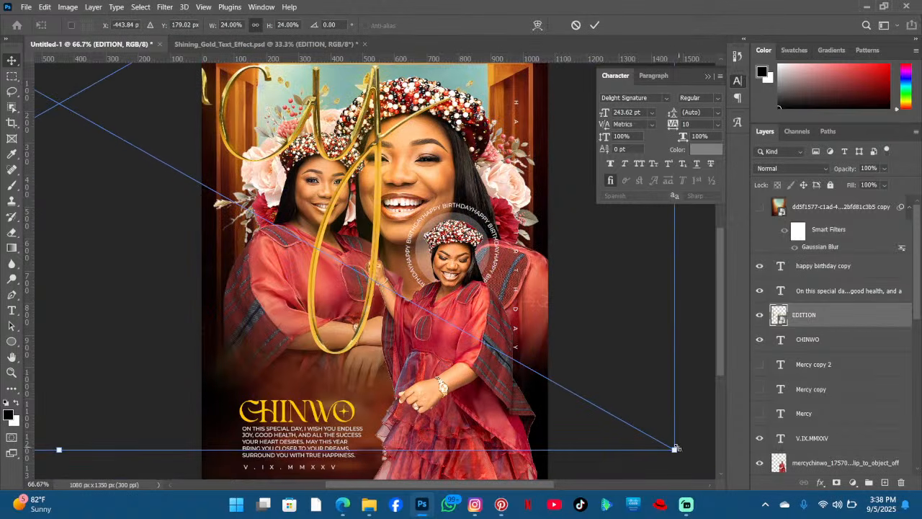
{"action": "left_click_drag", "start_coordinate": [676, 448], "coordinate": [259, 216]}
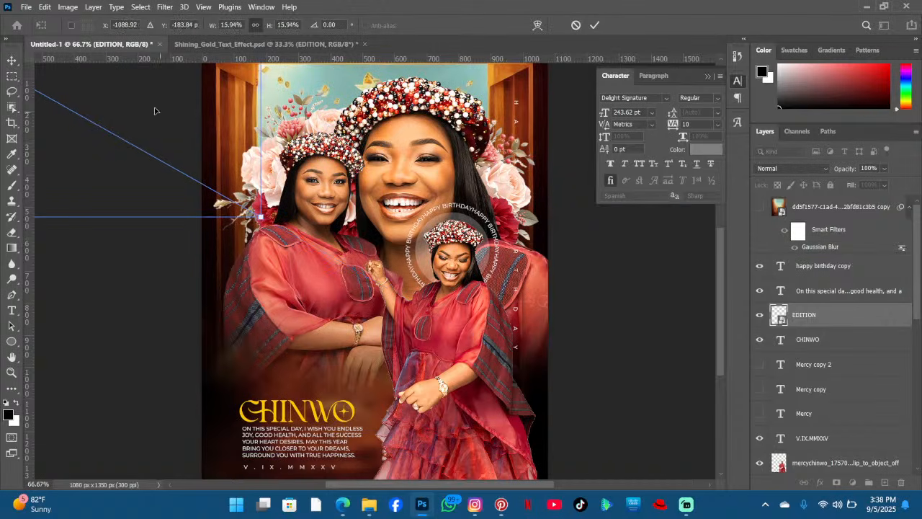
{"action": "left_click_drag", "start_coordinate": [140, 115], "coordinate": [396, 333]}
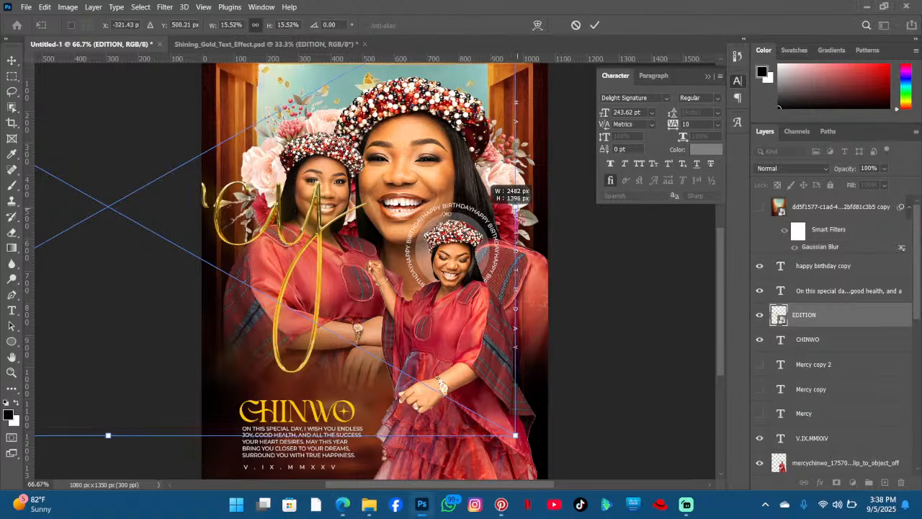
{"action": "left_click_drag", "start_coordinate": [518, 207], "coordinate": [409, 375]}
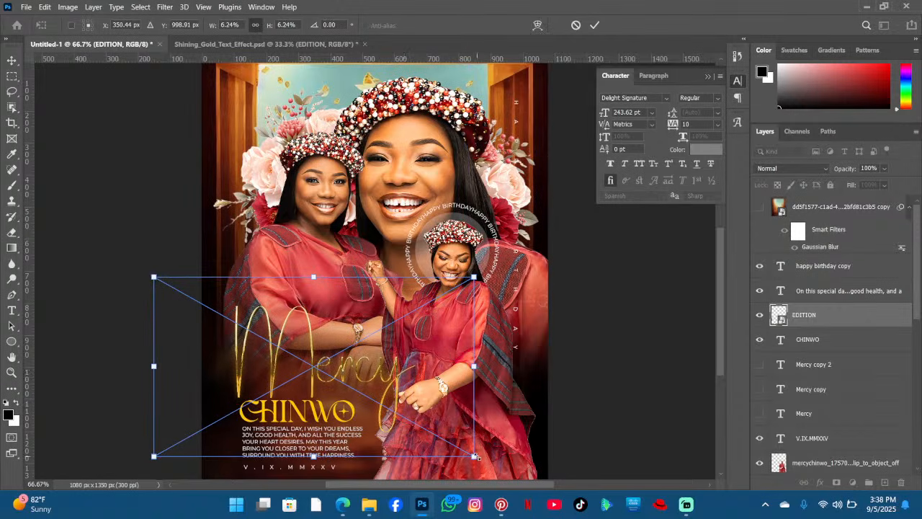
{"action": "left_click_drag", "start_coordinate": [475, 457], "coordinate": [403, 416]}
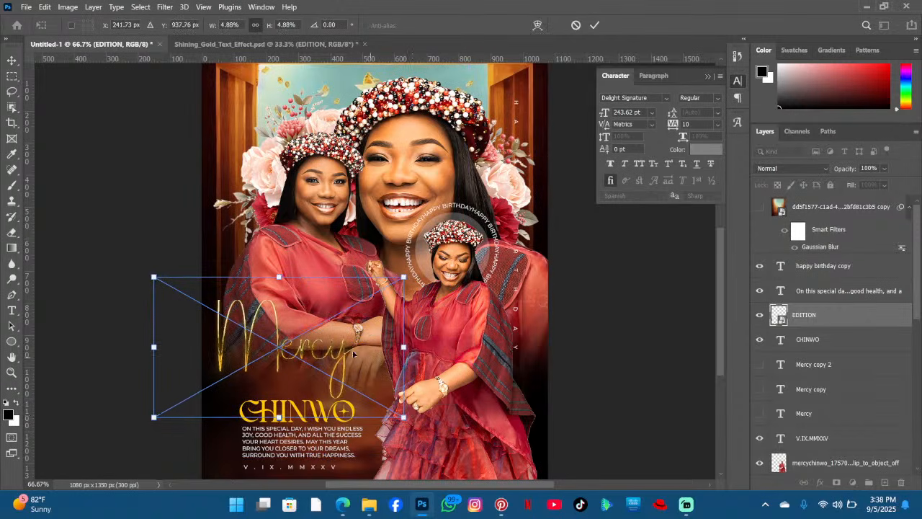
{"action": "left_click_drag", "start_coordinate": [353, 353], "coordinate": [380, 378]}
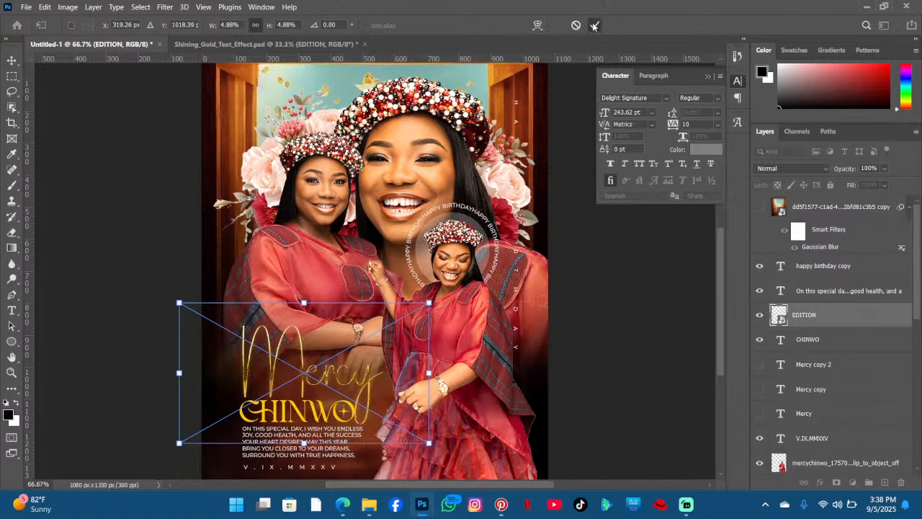
{"action": "left_click", "coordinate": [595, 25]}
- Add a drop shadow to the gold 'Mercy' smart object with about 79% opacity and 8 px distance
{"action": "scroll", "coordinate": [494, 252], "scroll_direction": "down", "scroll_amount": 3}
{"action": "scroll", "coordinate": [495, 189], "scroll_direction": "down", "scroll_amount": 1}
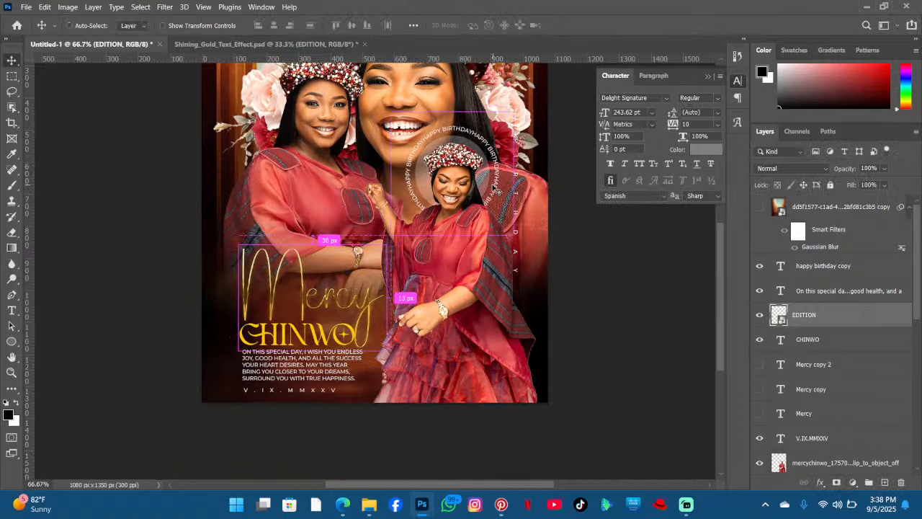
{"action": "key", "text": "ctrl+plus"}
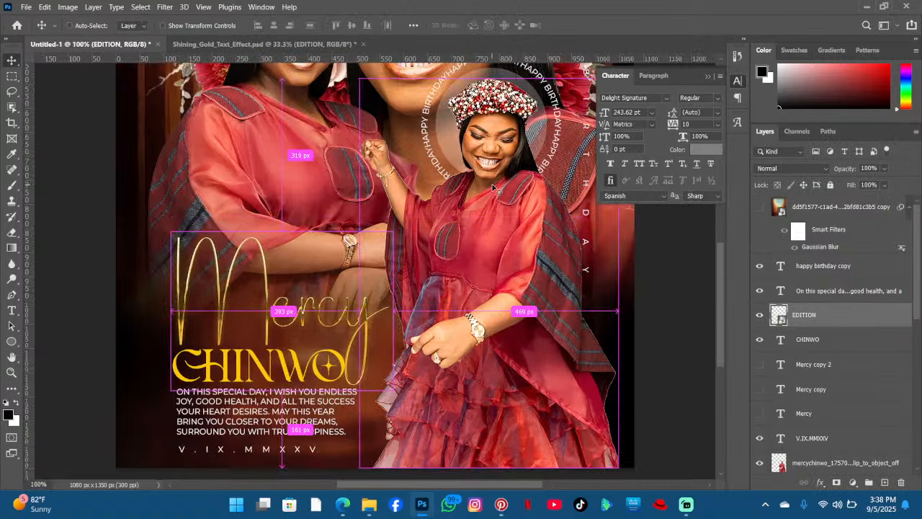
{"action": "key", "text": "ctrl+minus"}
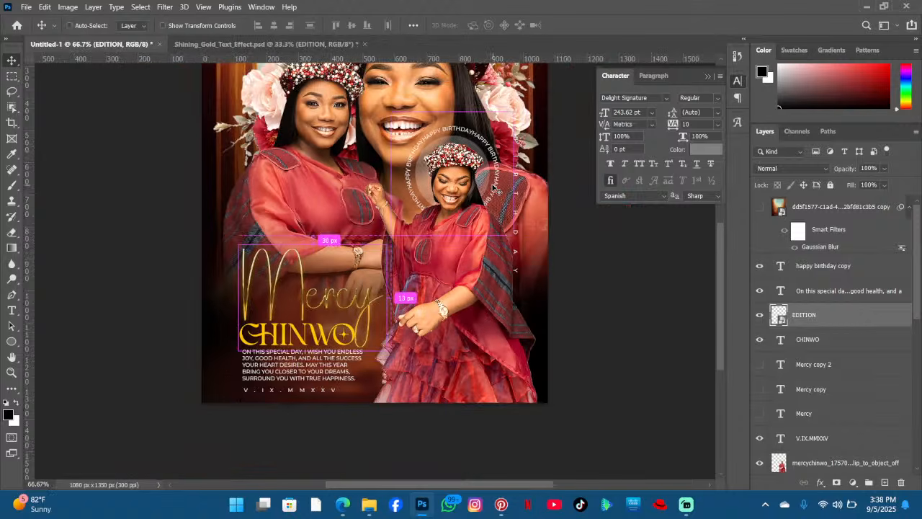
{"action": "left_click", "coordinate": [821, 482]}
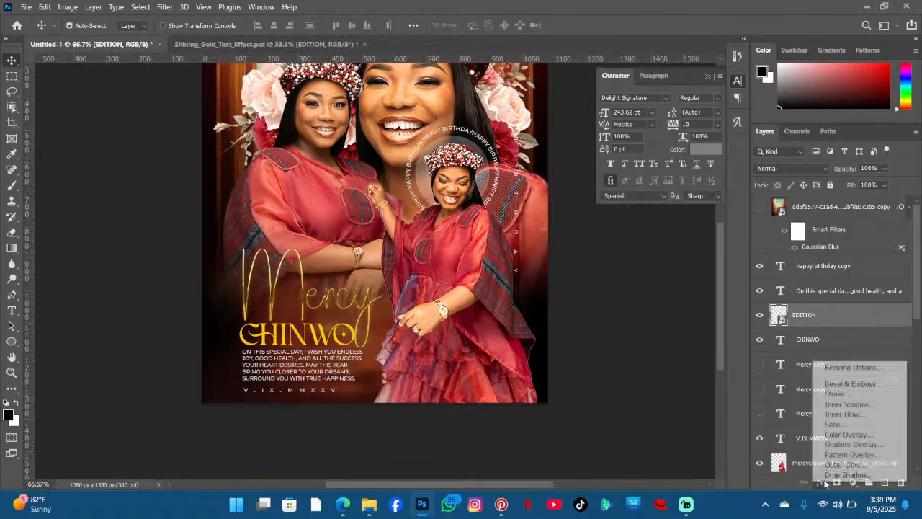
{"action": "left_click", "coordinate": [836, 476]}
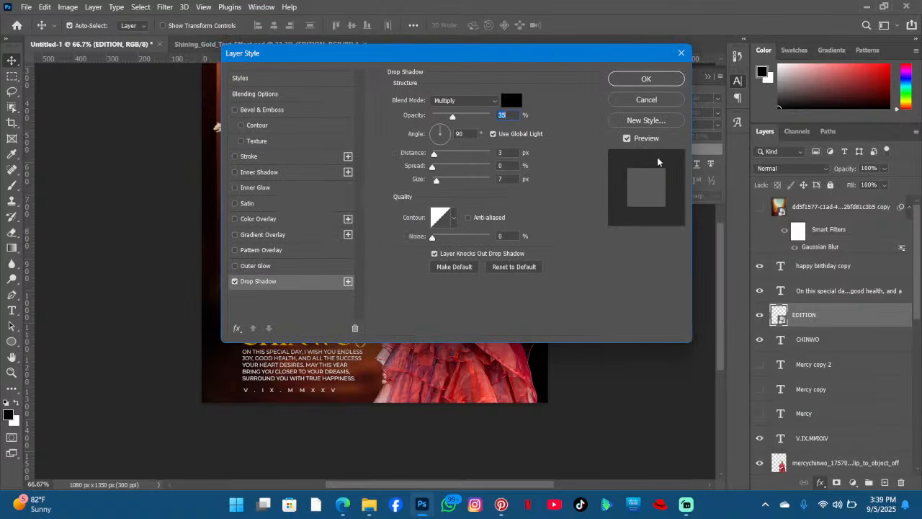
{"action": "left_click_drag", "start_coordinate": [553, 52], "coordinate": [812, 154]}
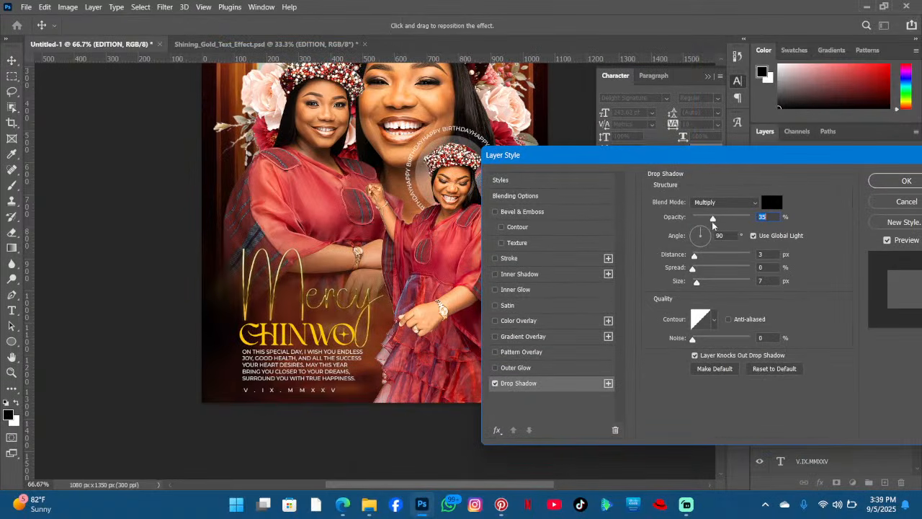
{"action": "left_click_drag", "start_coordinate": [713, 218], "coordinate": [739, 221]}
{"action": "left_click_drag", "start_coordinate": [695, 256], "coordinate": [697, 259]}
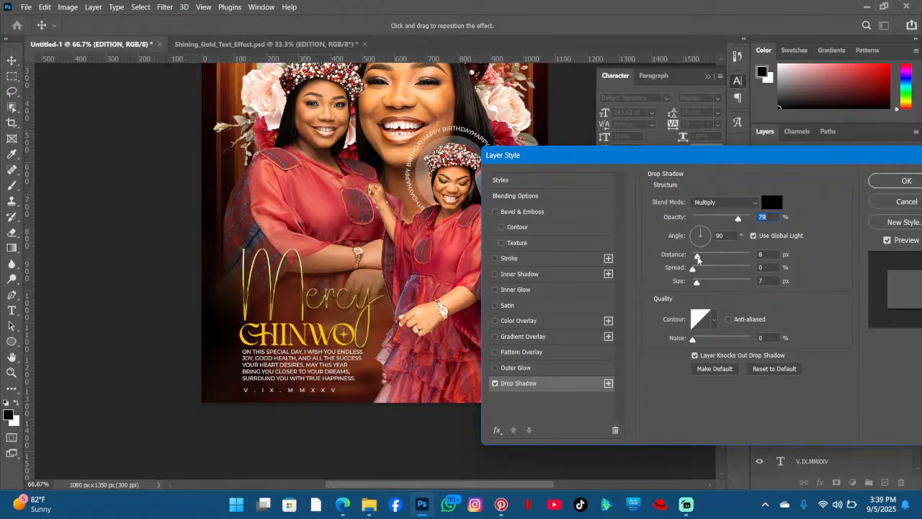
{"action": "left_click", "coordinate": [697, 259]}
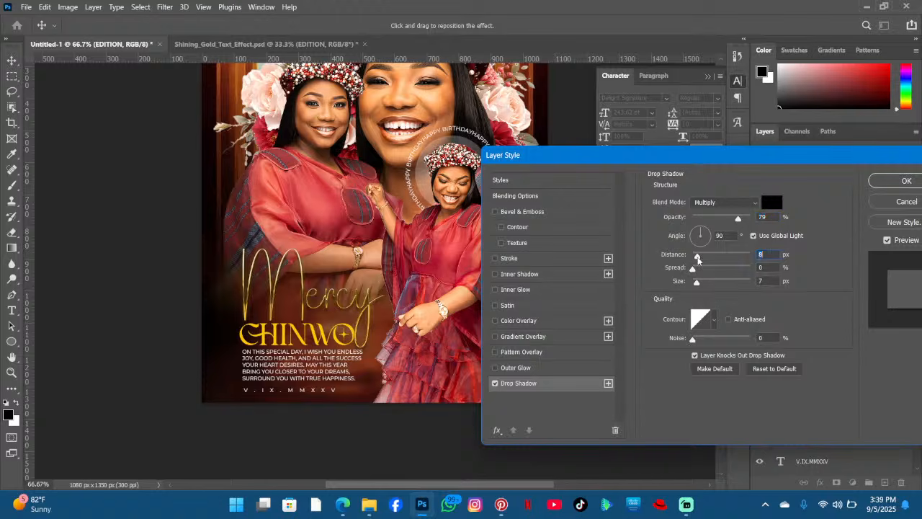
{"action": "left_click", "coordinate": [876, 182]}
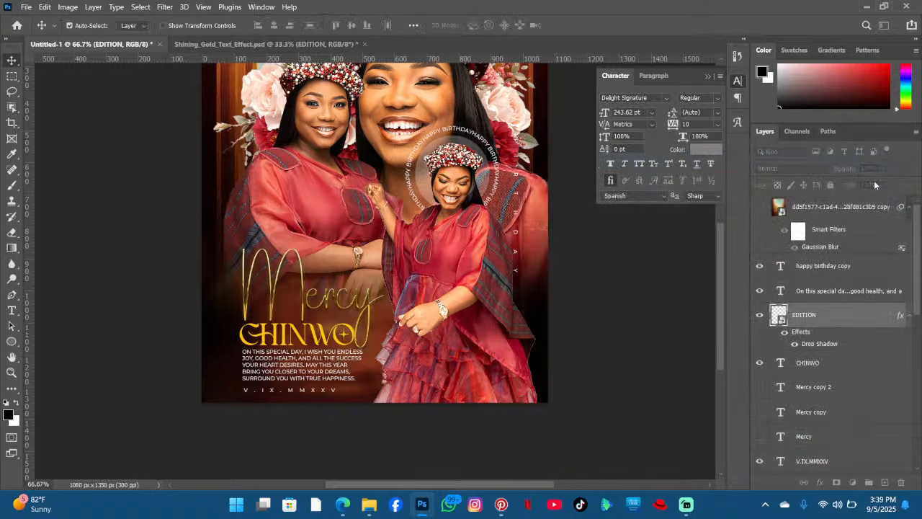
- Change the CHINWO text colour to white, ffffff, and commit the text edit
{"action": "scroll", "coordinate": [377, 265], "scroll_direction": "down", "scroll_amount": 2}
{"action": "double_click", "coordinate": [298, 277]}
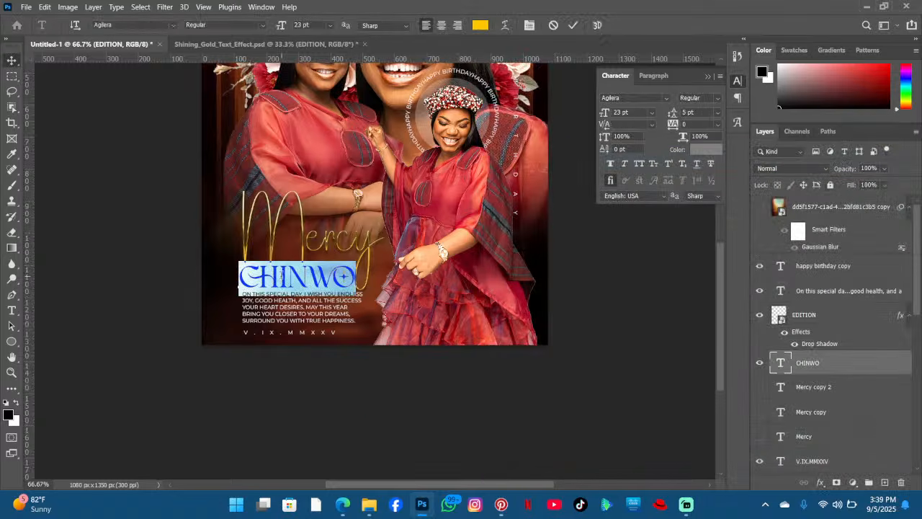
{"action": "left_click", "coordinate": [480, 25]}
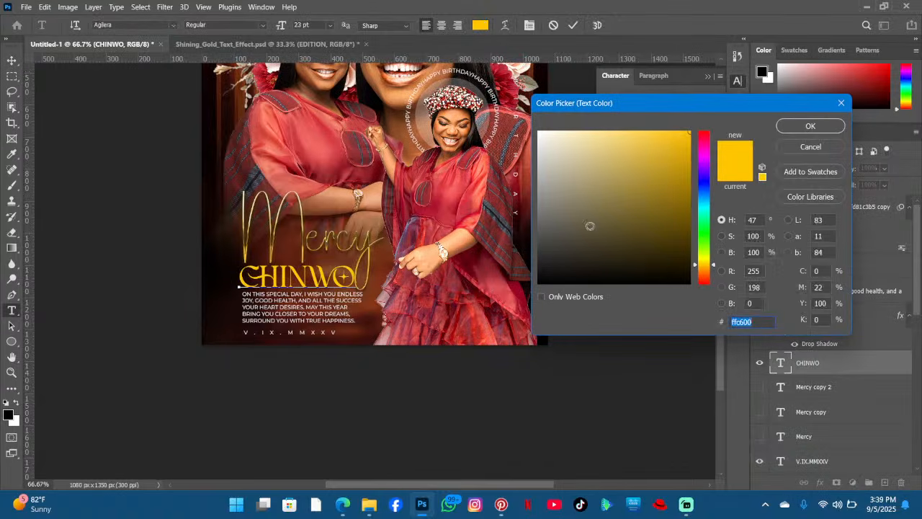
{"action": "type", "text": "ffffff"}
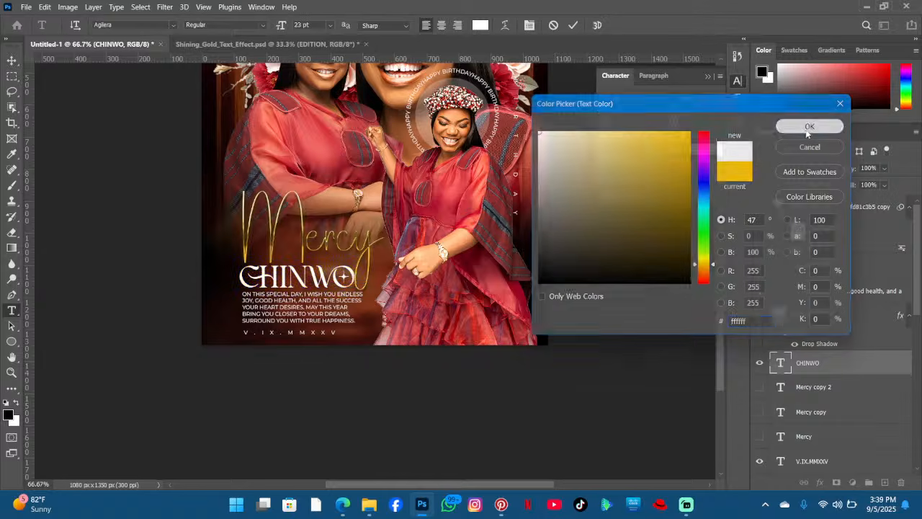
{"action": "left_click", "coordinate": [811, 125]}
{"action": "key", "text": "ctrl+h"}
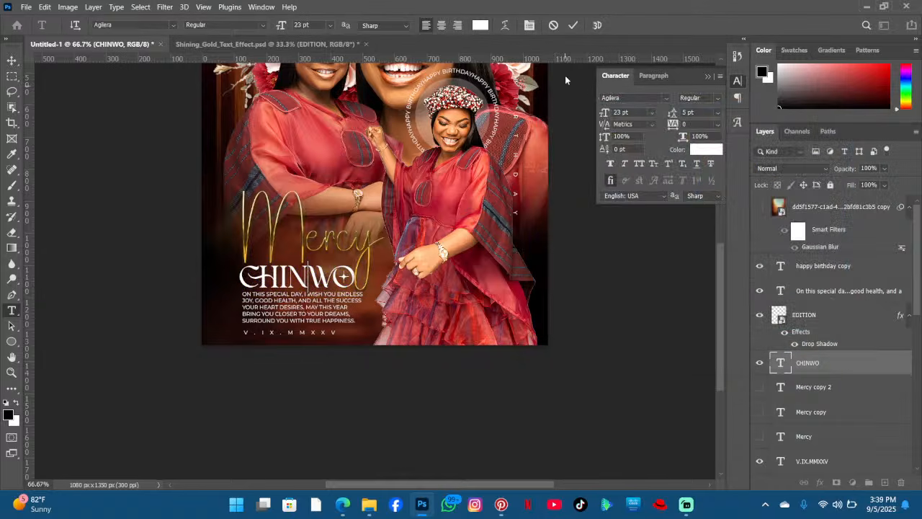
{"action": "left_click", "coordinate": [573, 25]}
{"action": "key", "text": "v"}
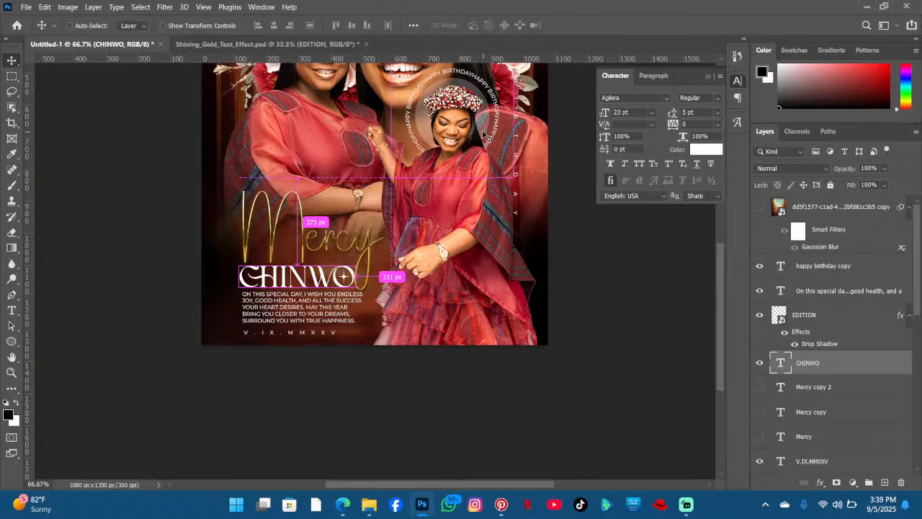
{"action": "key", "text": "ctrl+minus"}
{"action": "key", "text": "ctrl+minus"}
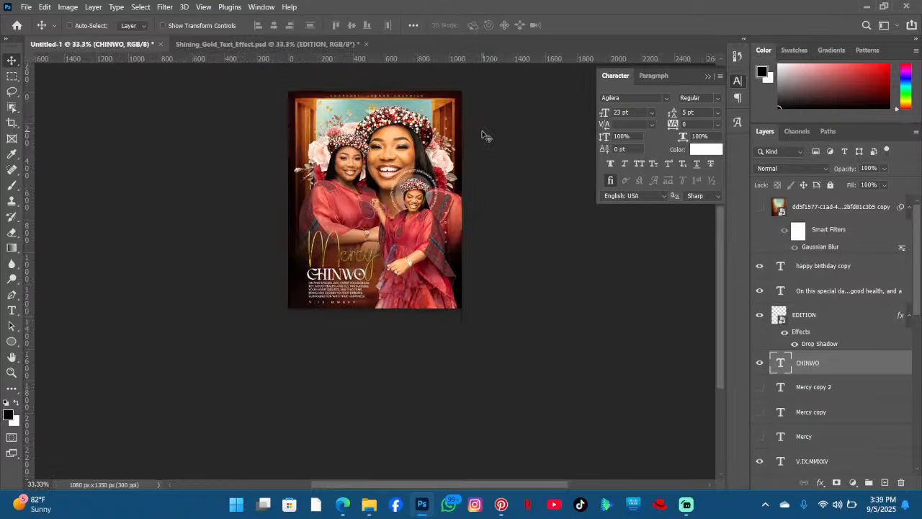
{"action": "key", "text": "ctrl+plus"}
{"action": "key", "text": "ctrl+plus"}
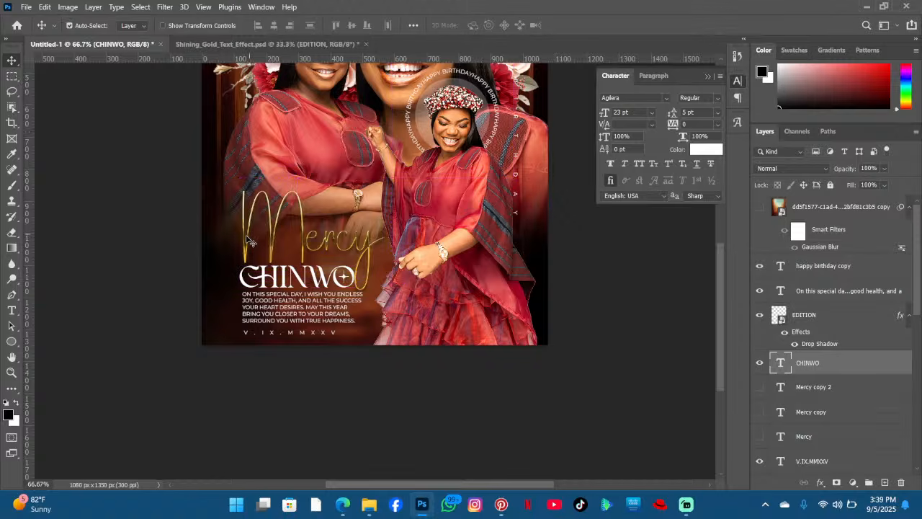
{"action": "scroll", "coordinate": [391, 252], "scroll_direction": "down", "scroll_amount": 6}
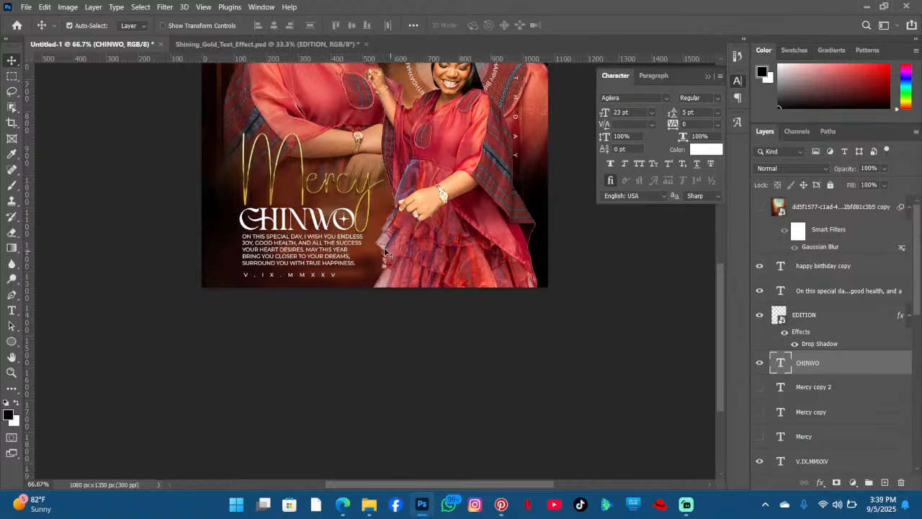
{"action": "scroll", "coordinate": [315, 243], "scroll_direction": "up", "scroll_amount": 5}
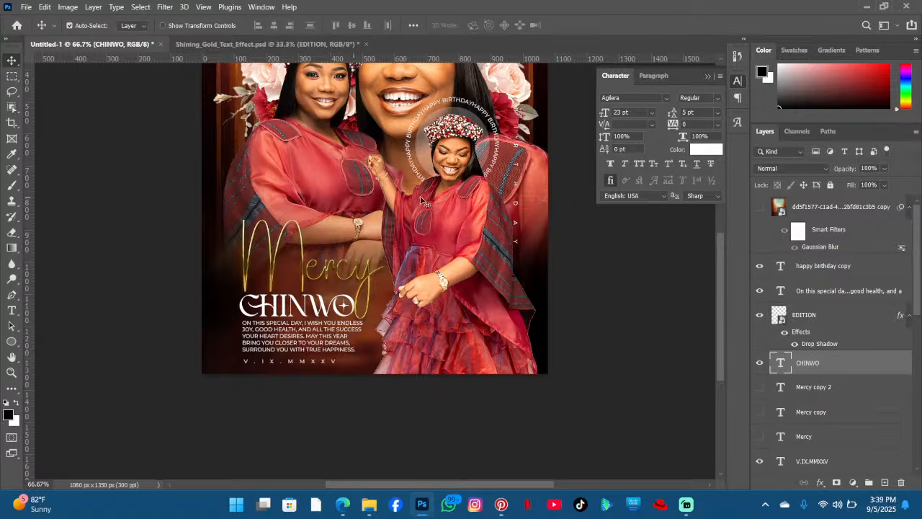
{"action": "scroll", "coordinate": [432, 206], "scroll_direction": "down", "scroll_amount": 2}
{"action": "scroll", "coordinate": [496, 226], "scroll_direction": "up", "scroll_amount": 5}
{"action": "scroll", "coordinate": [496, 225], "scroll_direction": "up", "scroll_amount": 15}
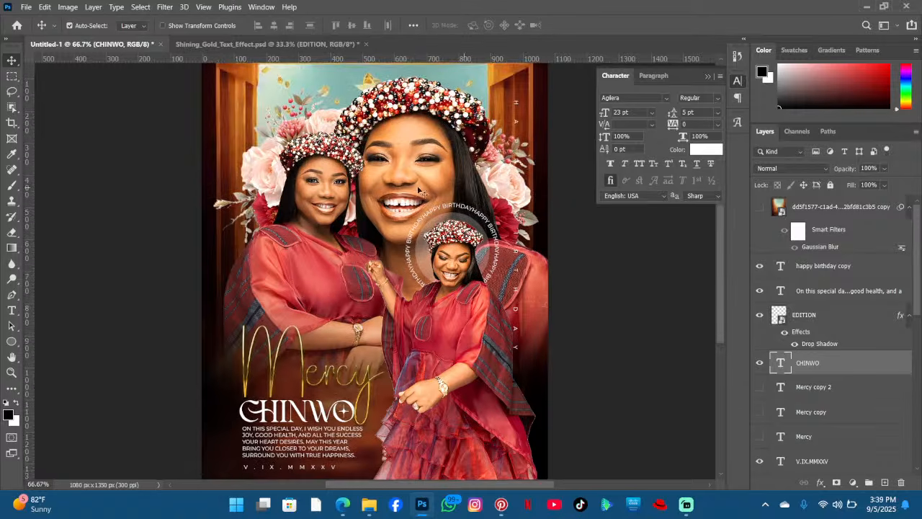
- Apply Camera Raw to the large portrait: exposure +0.05, contrast +6, highlights -5, blacks +15, clarity +20, vibrance +10
{"action": "left_click", "coordinate": [407, 189]}
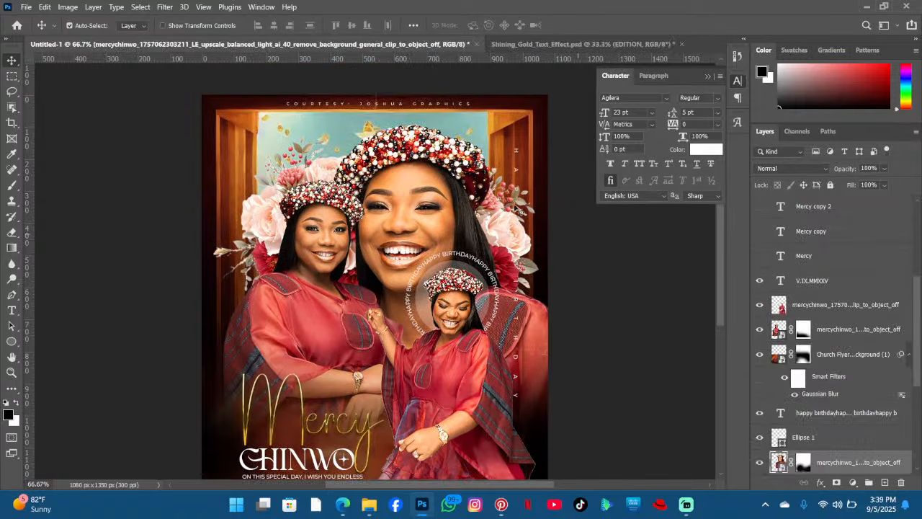
{"action": "left_click", "coordinate": [164, 7]}
{"action": "left_click", "coordinate": [209, 89]}
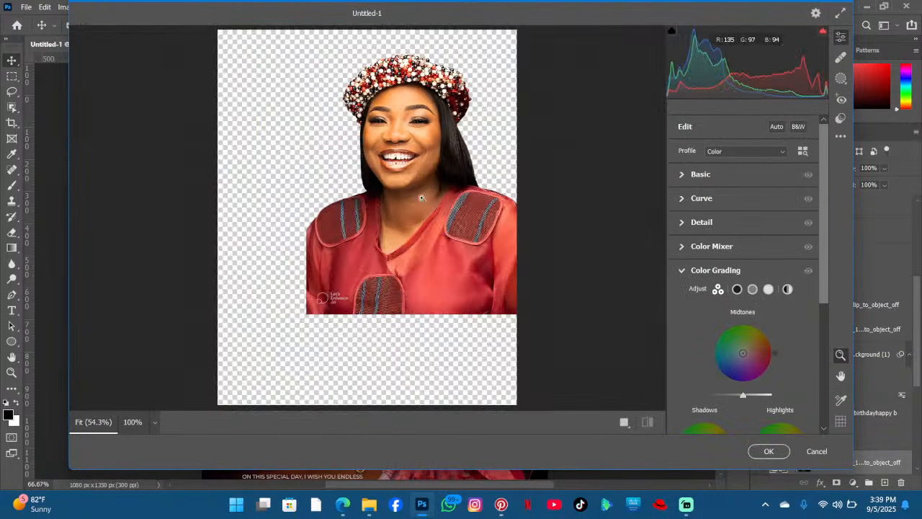
{"action": "scroll", "coordinate": [375, 166], "scroll_direction": "up", "scroll_amount": 3}
{"action": "scroll", "coordinate": [374, 167], "scroll_direction": "down", "scroll_amount": 5}
{"action": "left_click", "coordinate": [408, 127]}
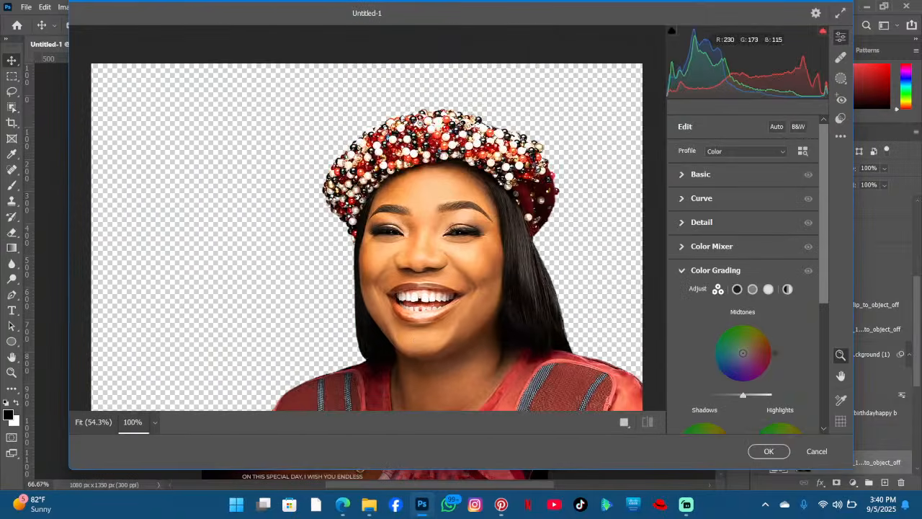
{"action": "scroll", "coordinate": [419, 122], "scroll_direction": "down", "scroll_amount": 5}
{"action": "left_click", "coordinate": [430, 134]}
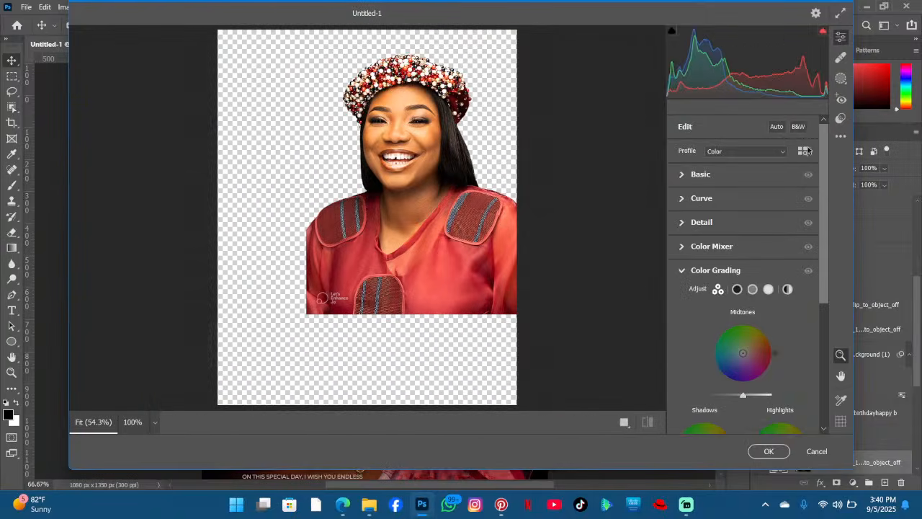
{"action": "left_click", "coordinate": [691, 174]}
{"action": "left_click_drag", "start_coordinate": [743, 225], "coordinate": [744, 229]}
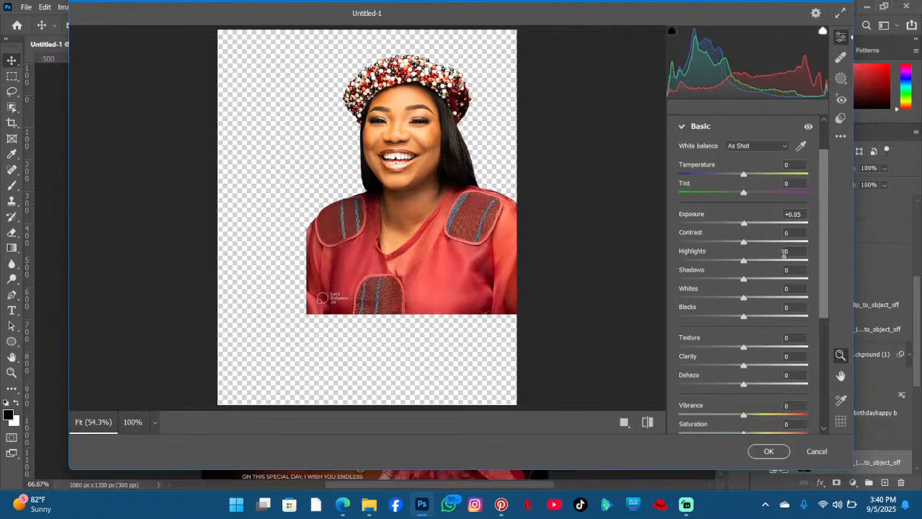
{"action": "left_click_drag", "start_coordinate": [750, 242], "coordinate": [746, 245]}
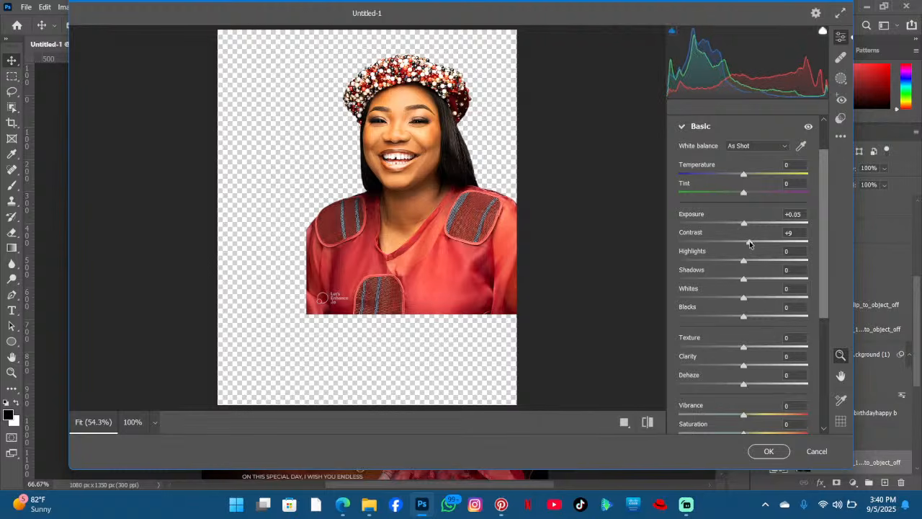
{"action": "scroll", "coordinate": [747, 245], "scroll_direction": "down", "scroll_amount": 2}
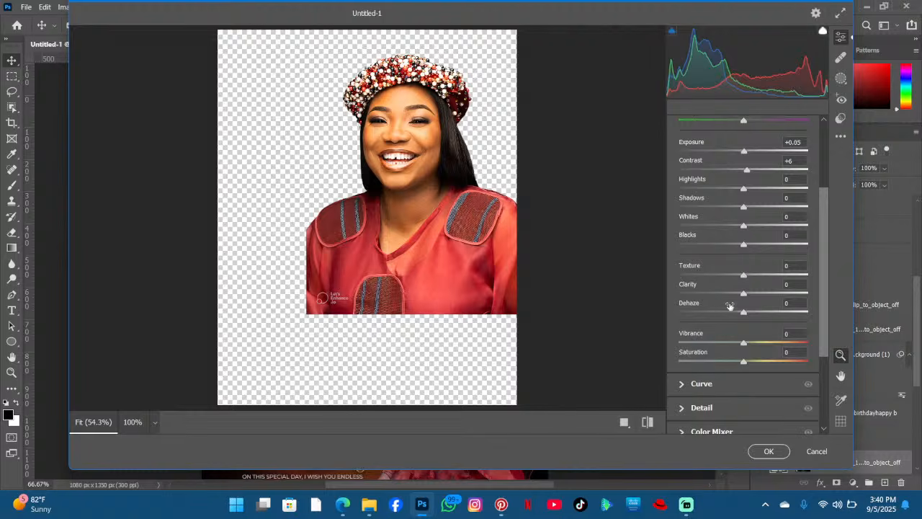
{"action": "left_click", "coordinate": [756, 294]}
{"action": "left_click_drag", "start_coordinate": [756, 293], "coordinate": [756, 294]}
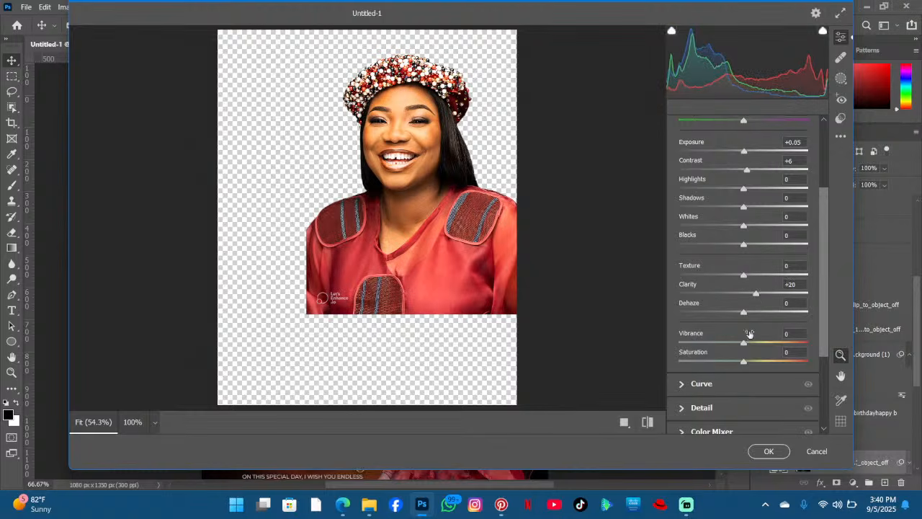
{"action": "left_click_drag", "start_coordinate": [749, 346], "coordinate": [750, 344]}
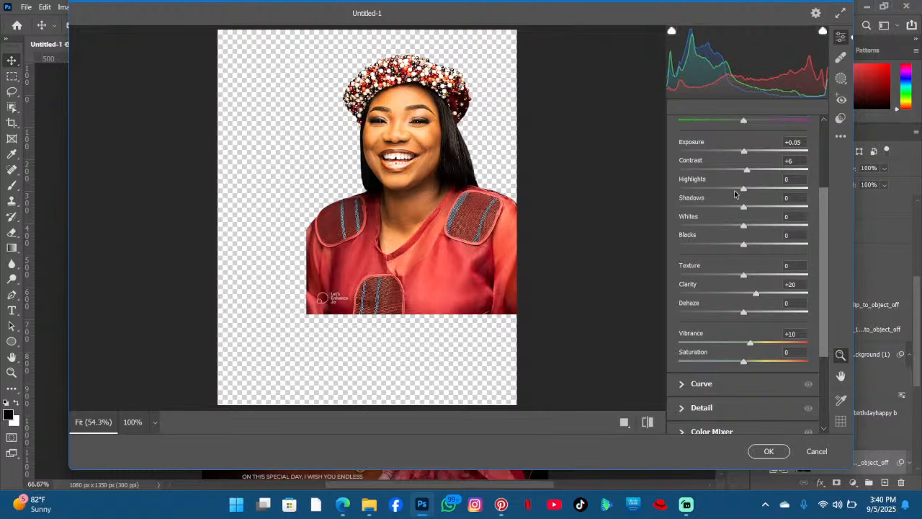
{"action": "left_click_drag", "start_coordinate": [735, 193], "coordinate": [740, 190]}
{"action": "left_click_drag", "start_coordinate": [744, 246], "coordinate": [756, 246]}
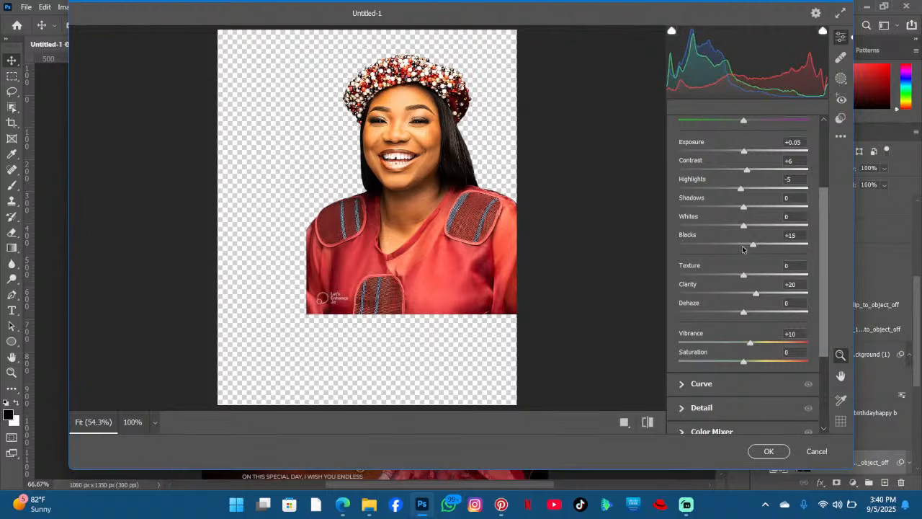
- Add sharpening and noise reduction in the Camera Raw Detail settings and apply the filter
{"action": "left_click", "coordinate": [691, 407]}
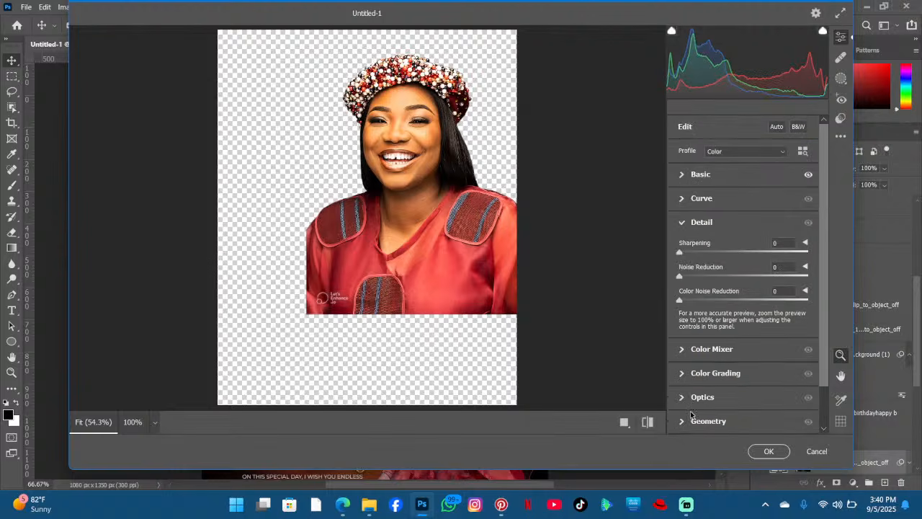
{"action": "left_click_drag", "start_coordinate": [679, 253], "coordinate": [694, 256]}
{"action": "left_click_drag", "start_coordinate": [688, 276], "coordinate": [735, 277]}
{"action": "left_click", "coordinate": [769, 451]}
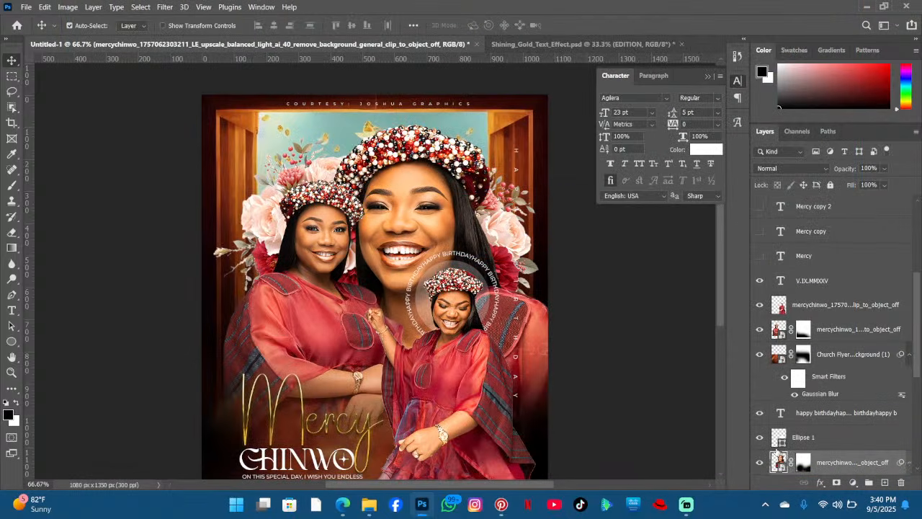
- Apply the previous Camera Raw filter settings to the left portrait of Mercy
{"action": "left_click", "coordinate": [339, 246]}
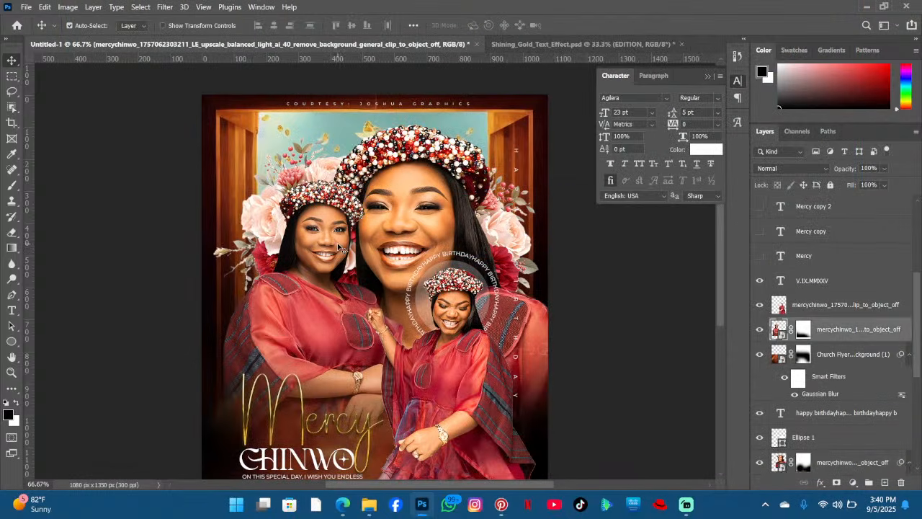
{"action": "right_click", "coordinate": [870, 331]}
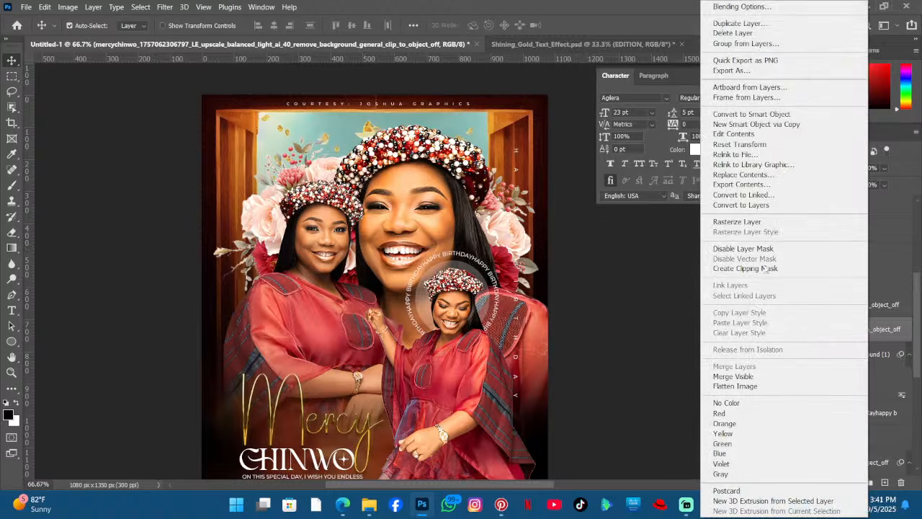
{"action": "left_click", "coordinate": [767, 216]}
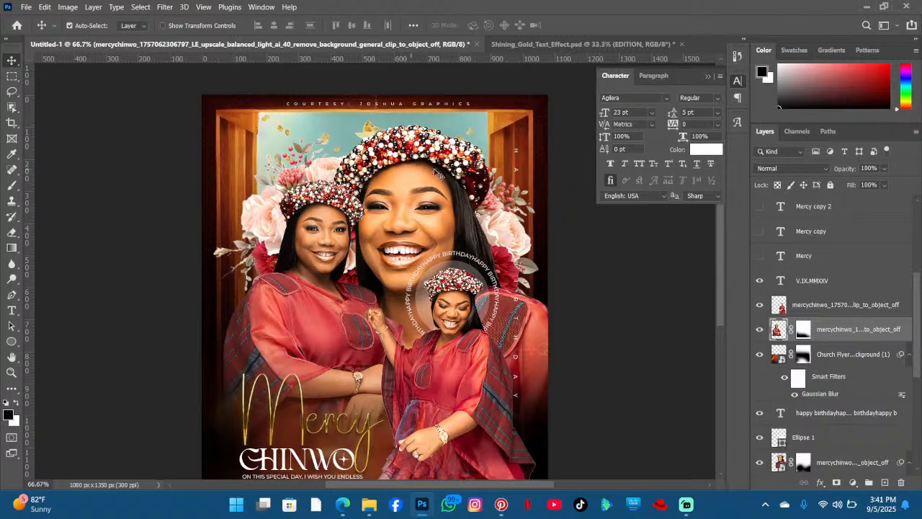
{"action": "left_click", "coordinate": [170, 7]}
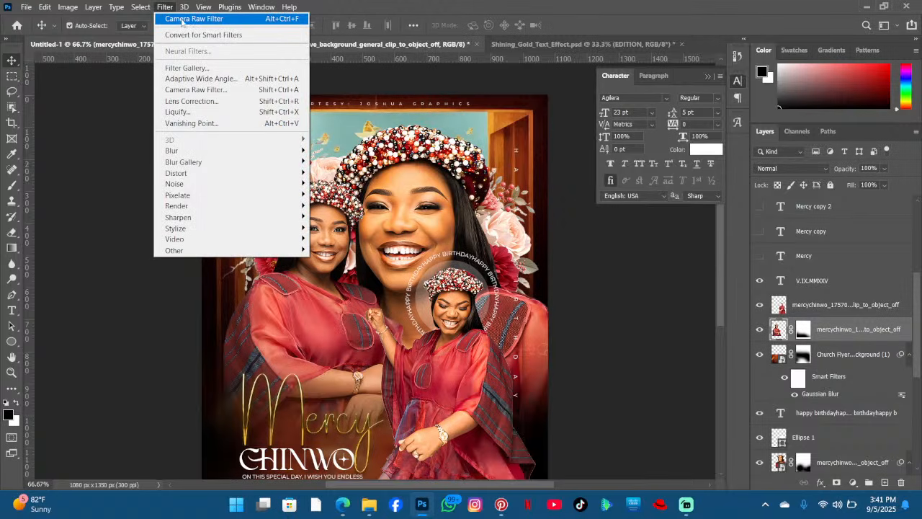
{"action": "left_click", "coordinate": [182, 21]}
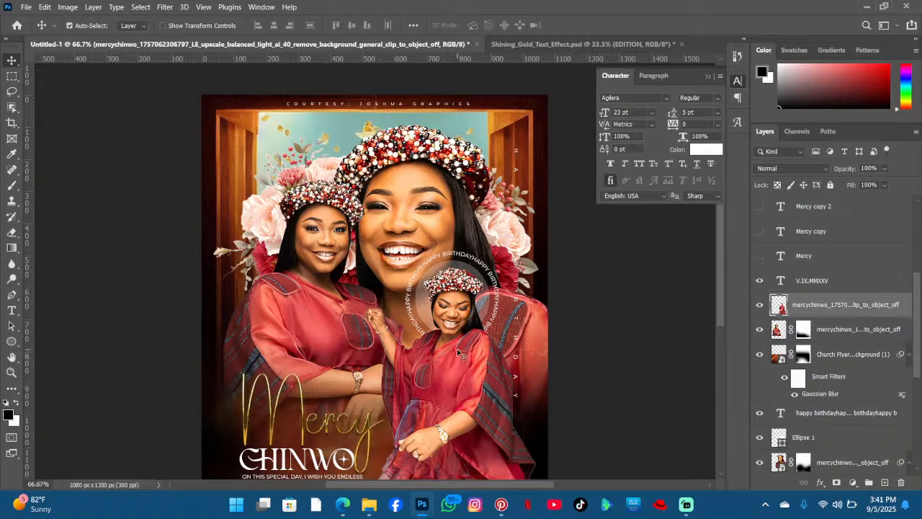
- Apply the same Camera Raw filter settings to the small cut-out portrait layer directly above
{"action": "key", "text": "alt+bracketright"}
{"action": "left_click", "coordinate": [165, 8]}
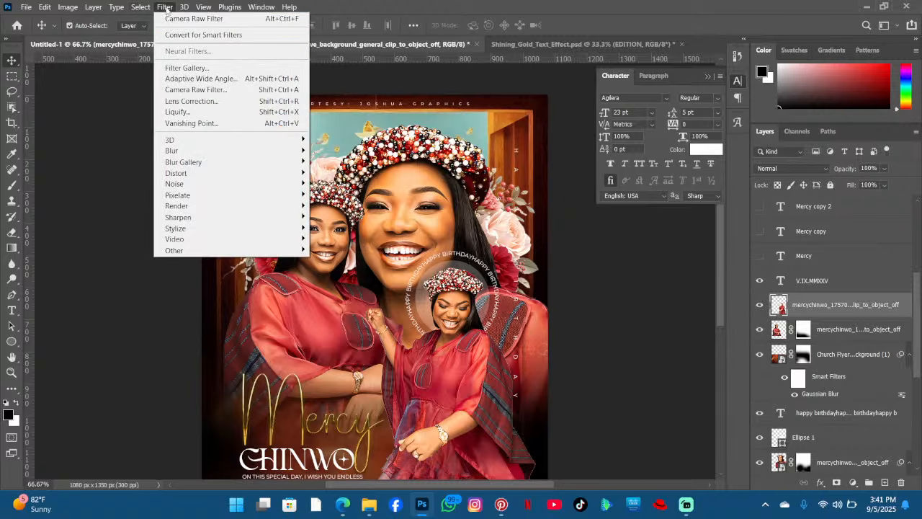
{"action": "left_click", "coordinate": [172, 20]}
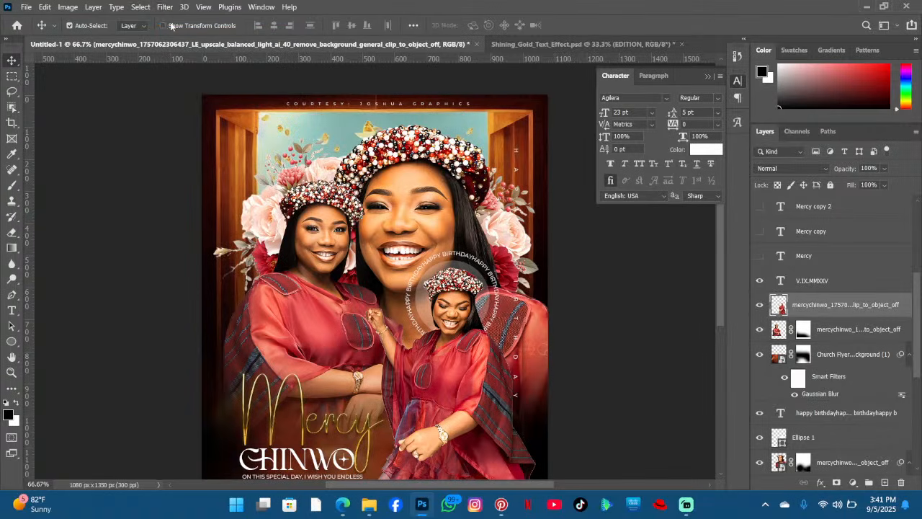
- Review the flyer and toggle the dark Layer 1 overlay on and off to compare its effect
{"action": "scroll", "coordinate": [403, 88], "scroll_direction": "down", "scroll_amount": 2}
{"action": "scroll", "coordinate": [576, 127], "scroll_direction": "down", "scroll_amount": 1}
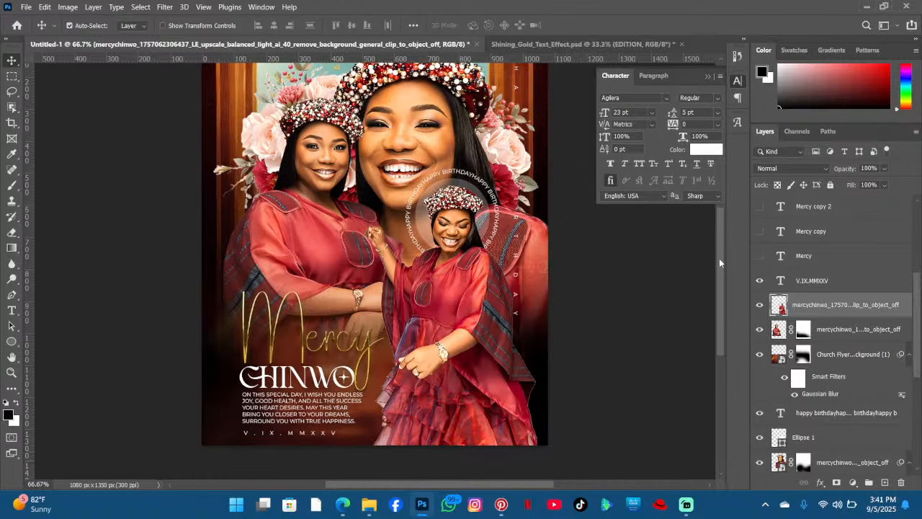
{"action": "scroll", "coordinate": [485, 296], "scroll_direction": "down", "scroll_amount": 3}
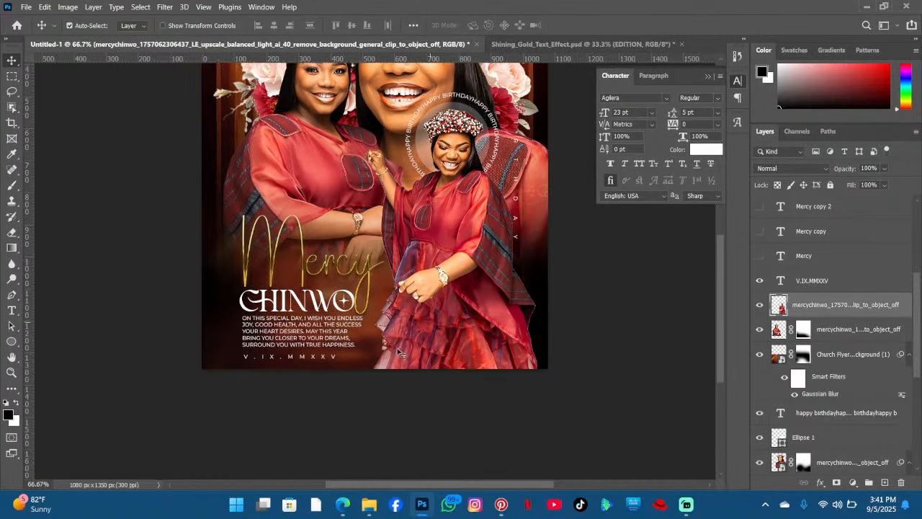
{"action": "scroll", "coordinate": [321, 303], "scroll_direction": "up", "scroll_amount": 2}
{"action": "scroll", "coordinate": [344, 318], "scroll_direction": "down", "scroll_amount": 1}
{"action": "scroll", "coordinate": [360, 324], "scroll_direction": "up", "scroll_amount": 3}
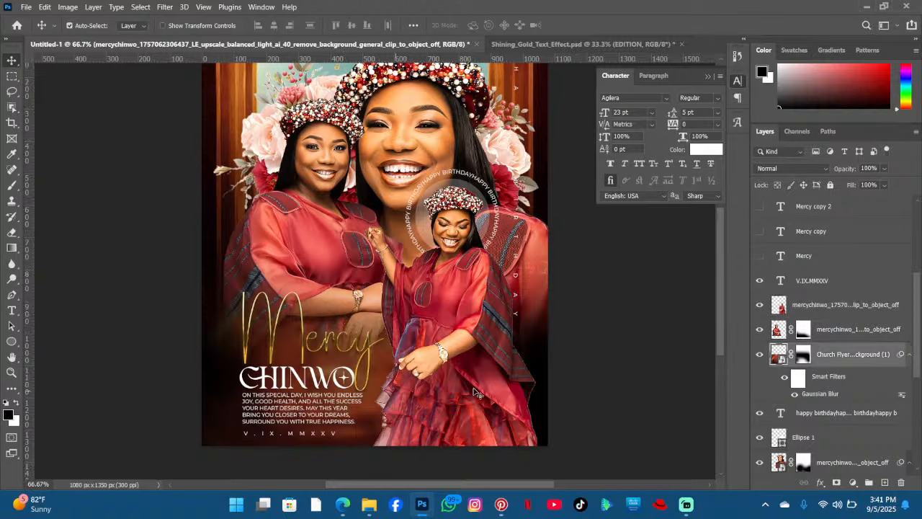
{"action": "scroll", "coordinate": [474, 390], "scroll_direction": "down", "scroll_amount": 2}
{"action": "left_click_drag", "start_coordinate": [468, 374], "coordinate": [469, 377]}
{"action": "scroll", "coordinate": [461, 353], "scroll_direction": "down", "scroll_amount": 2}
{"action": "scroll", "coordinate": [475, 360], "scroll_direction": "down", "scroll_amount": 2}
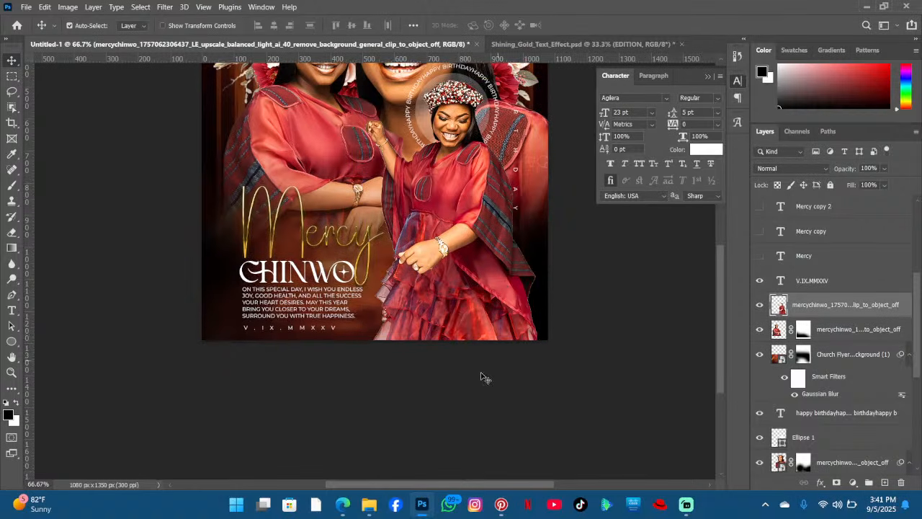
{"action": "scroll", "coordinate": [802, 388], "scroll_direction": "down", "scroll_amount": 5}
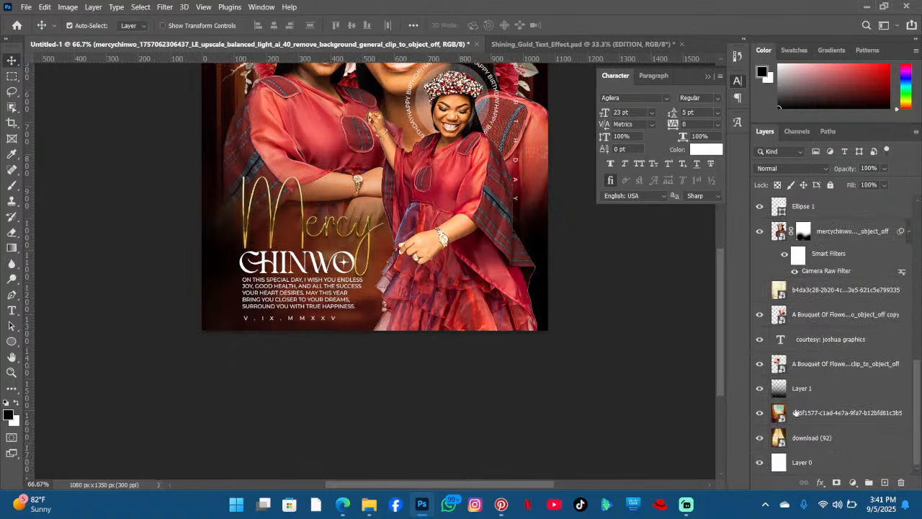
{"action": "left_click", "coordinate": [760, 389]}
{"action": "left_click", "coordinate": [760, 388]}
{"action": "left_click", "coordinate": [760, 389]}
{"action": "left_click", "coordinate": [760, 388]}
- Move the dark Layer 1 overlay up the layer stack, just below the V.IX.MMXXV date text
{"action": "scroll", "coordinate": [821, 392], "scroll_direction": "up", "scroll_amount": 2}
{"action": "left_click", "coordinate": [825, 432]}
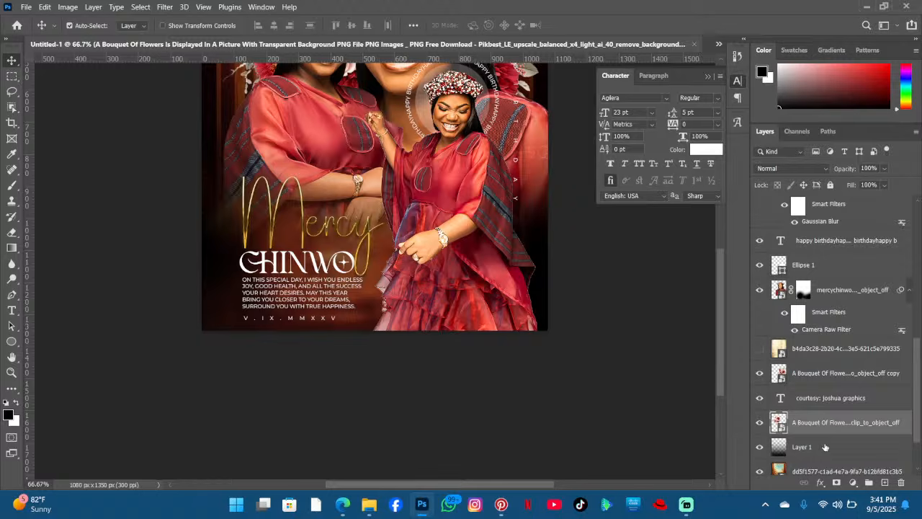
{"action": "left_click", "coordinate": [827, 448]}
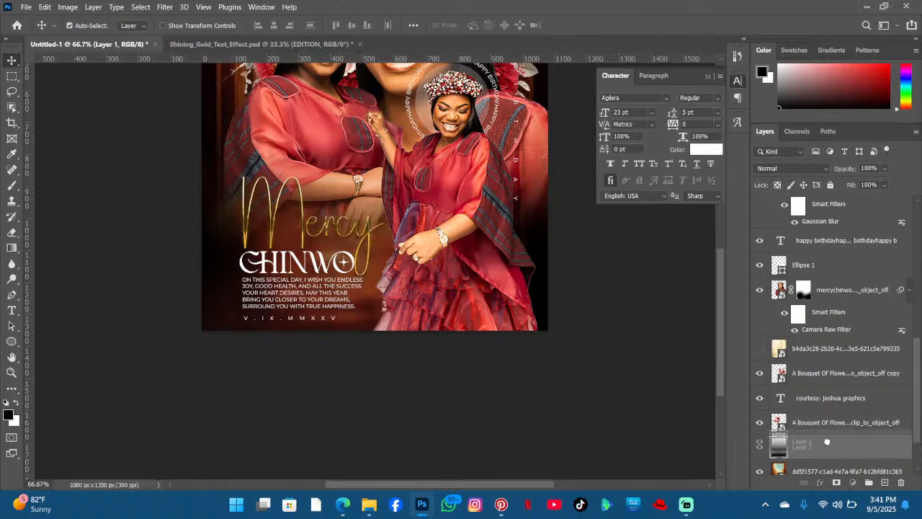
{"action": "left_click_drag", "start_coordinate": [828, 450], "coordinate": [848, 233]}
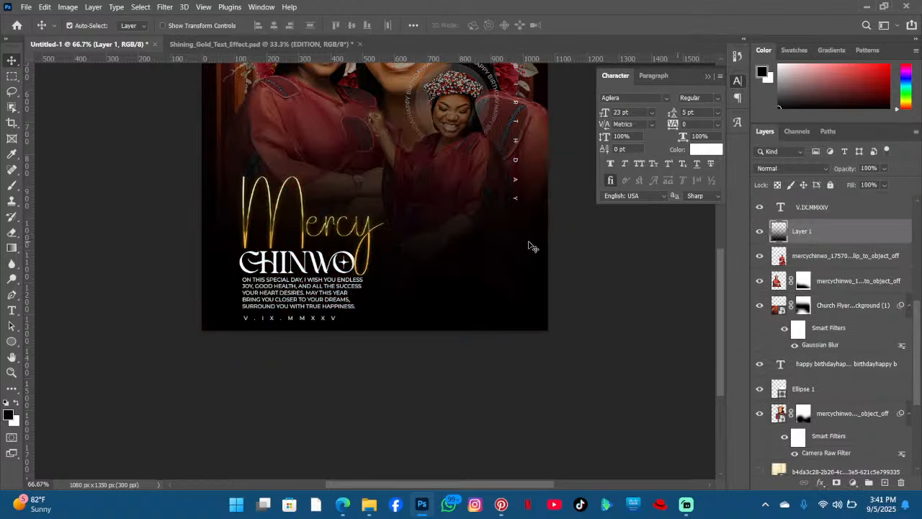
- Add a layer mask to Layer 1 and brush across its upper area to reveal the portraits
{"action": "left_click", "coordinate": [836, 483]}
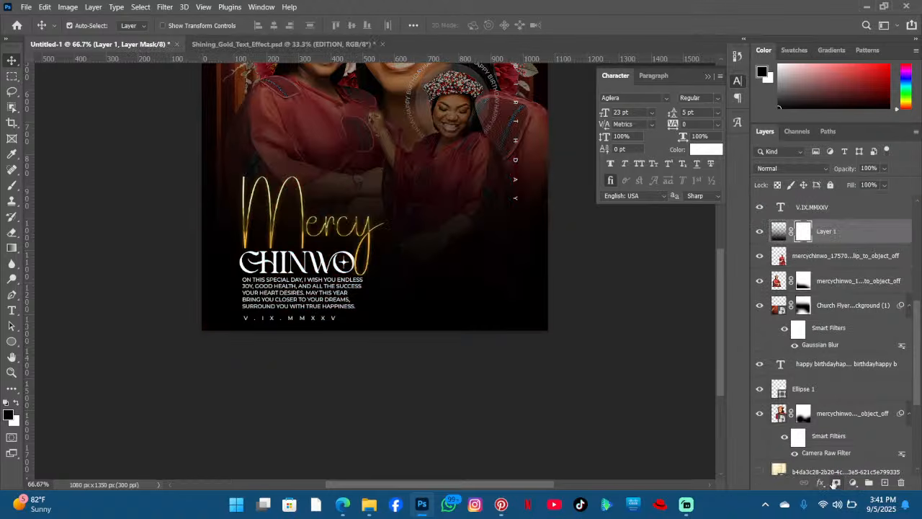
{"action": "left_click", "coordinate": [11, 184]}
{"action": "scroll", "coordinate": [289, 175], "scroll_direction": "up", "scroll_amount": 3}
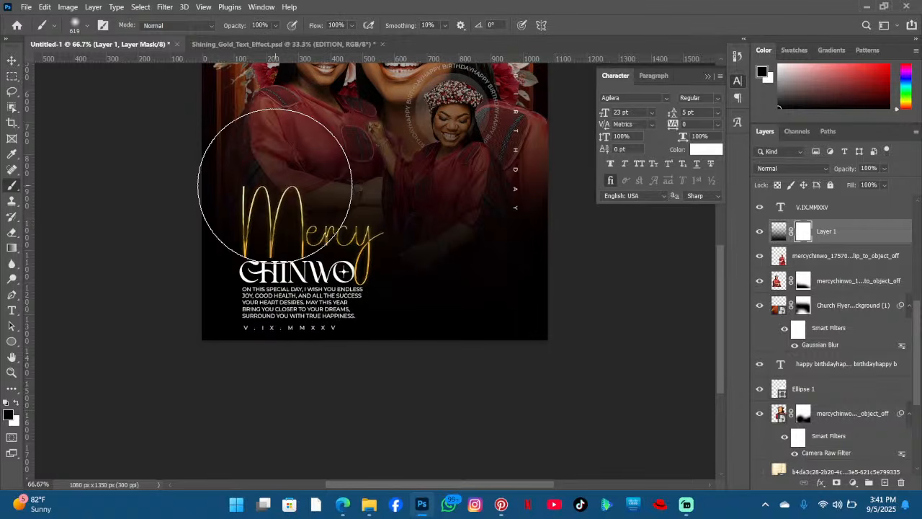
{"action": "mouse_move", "coordinate": [243, 193]}
{"action": "left_mouse_down"}
{"action": "mouse_move", "coordinate": [241, 148]}
{"action": "mouse_move", "coordinate": [318, 142]}
{"action": "mouse_move", "coordinate": [323, 191]}
{"action": "mouse_move", "coordinate": [239, 262]}
{"action": "mouse_move", "coordinate": [238, 317]}
{"action": "mouse_move", "coordinate": [257, 323]}
{"action": "mouse_move", "coordinate": [381, 221]}
{"action": "mouse_move", "coordinate": [494, 185]}
{"action": "mouse_move", "coordinate": [534, 203]}
{"action": "mouse_move", "coordinate": [554, 268]}
{"action": "mouse_move", "coordinate": [577, 263]}
{"action": "mouse_move", "coordinate": [416, 250]}
{"action": "mouse_move", "coordinate": [393, 195]}
{"action": "mouse_move", "coordinate": [443, 175]}
{"action": "mouse_move", "coordinate": [493, 180]}
{"action": "left_mouse_up"}
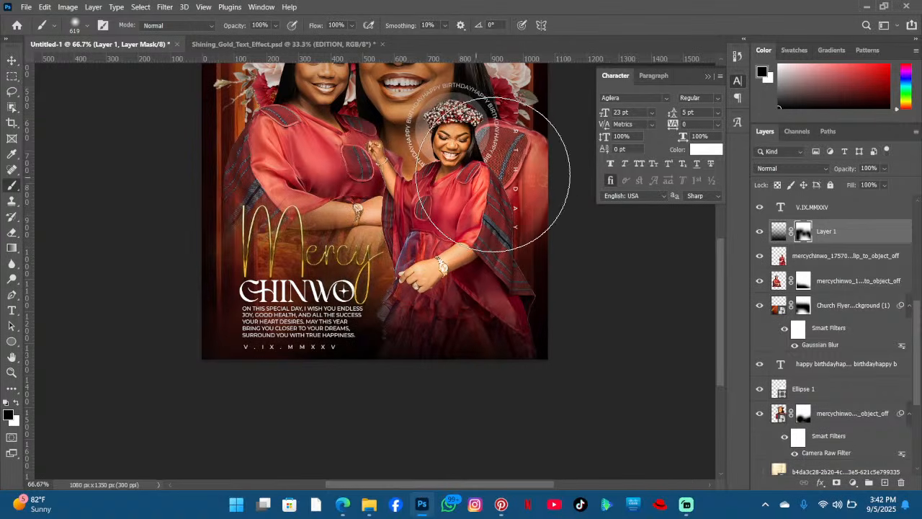
- Review the flyer after masking the dark overlay
{"action": "scroll", "coordinate": [486, 317], "scroll_direction": "up", "scroll_amount": 3}
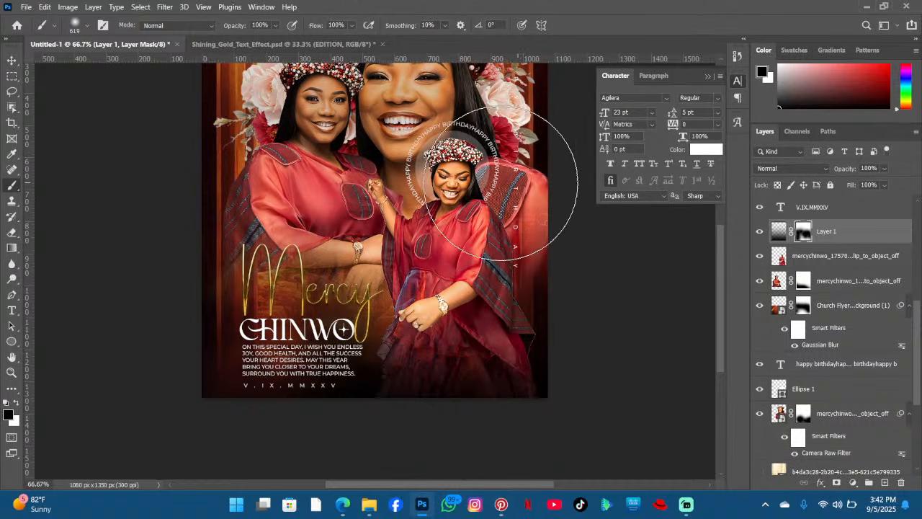
{"action": "scroll", "coordinate": [497, 187], "scroll_direction": "up", "scroll_amount": 5}
{"action": "scroll", "coordinate": [719, 277], "scroll_direction": "up", "scroll_amount": 5}
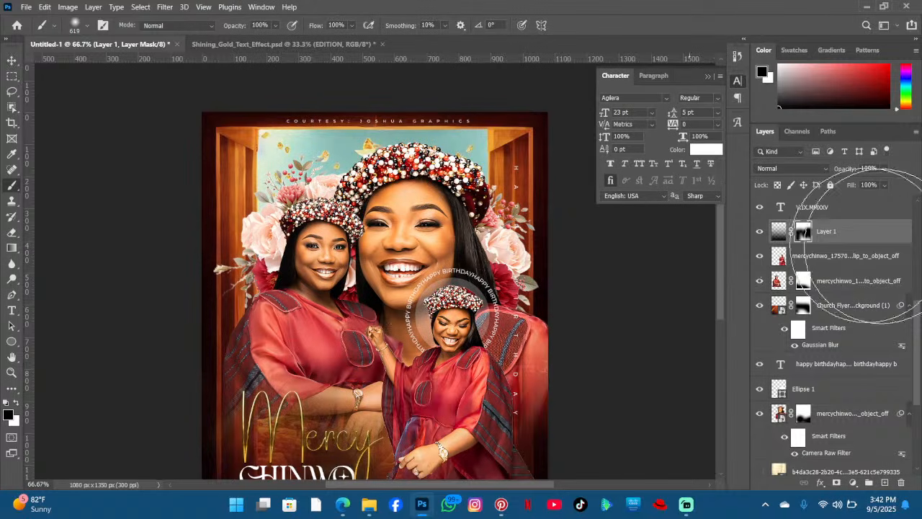
{"action": "scroll", "coordinate": [713, 274], "scroll_direction": "down", "scroll_amount": 3}
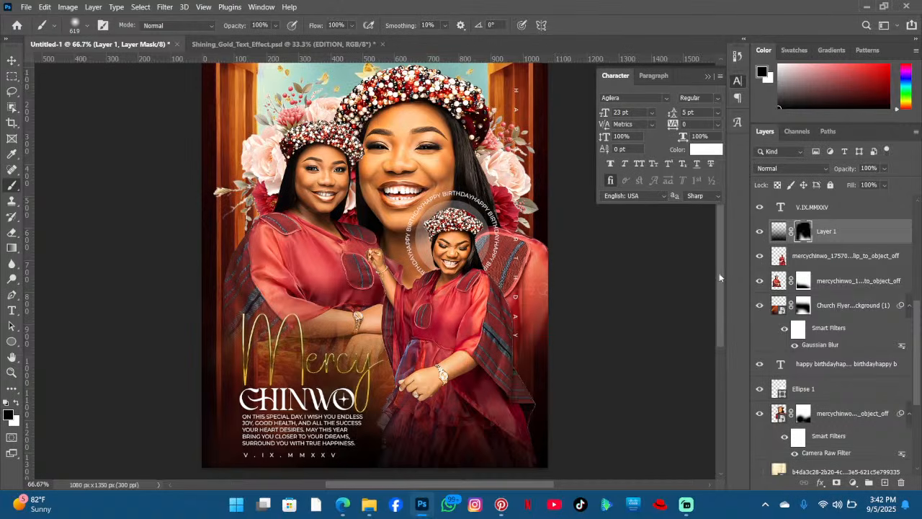
{"action": "scroll", "coordinate": [716, 271], "scroll_direction": "down", "scroll_amount": 5}
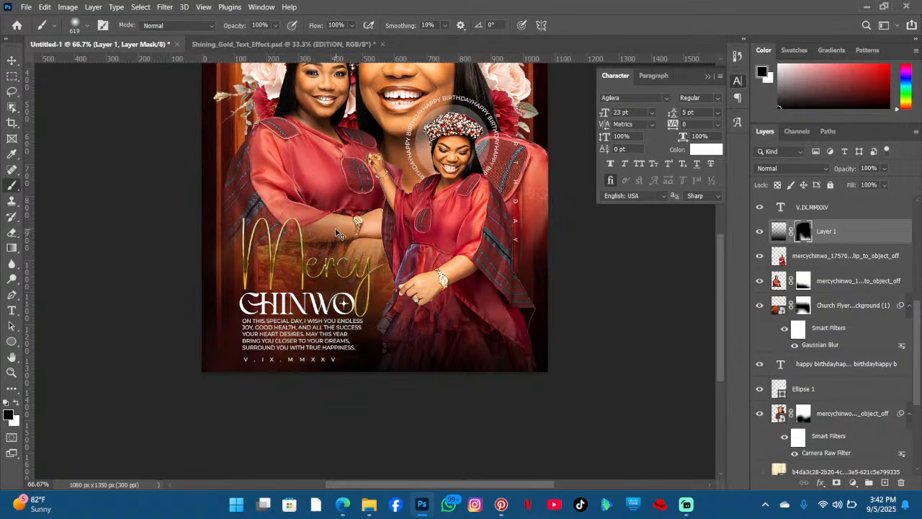
{"action": "scroll", "coordinate": [442, 206], "scroll_direction": "up", "scroll_amount": 3}
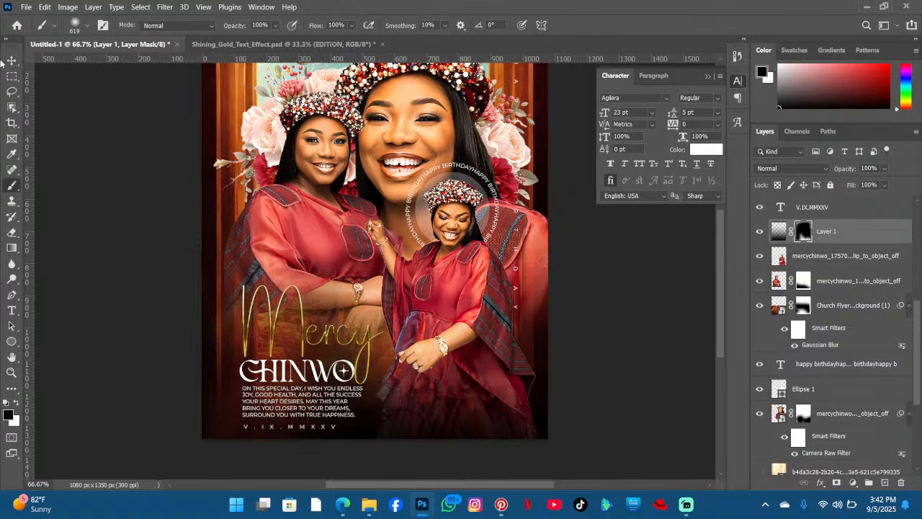
- Select the left portrait and move its layer above the Layer 1 overlay
{"action": "key", "text": "v"}
{"action": "left_click", "coordinate": [304, 154]}
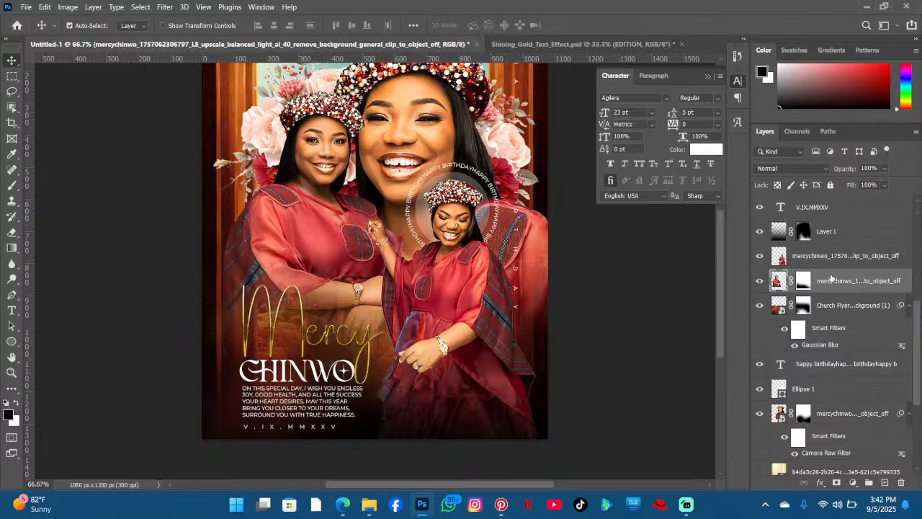
{"action": "left_click_drag", "start_coordinate": [833, 282], "coordinate": [834, 229]}
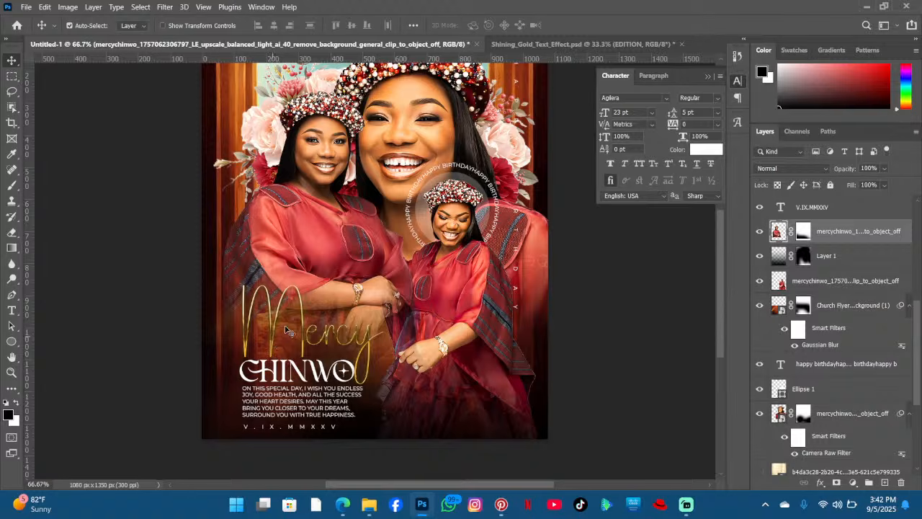
{"action": "scroll", "coordinate": [895, 431], "scroll_direction": "down", "scroll_amount": 3}
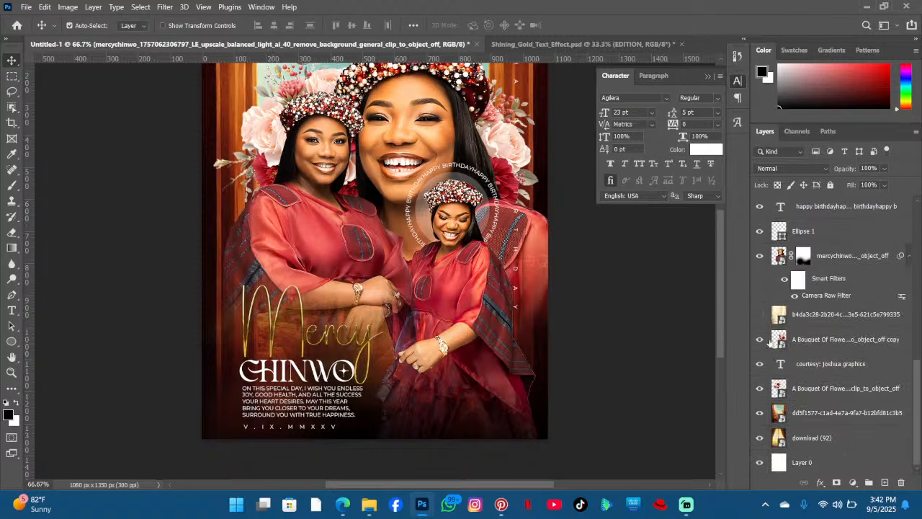
{"action": "scroll", "coordinate": [769, 343], "scroll_direction": "up", "scroll_amount": 5}
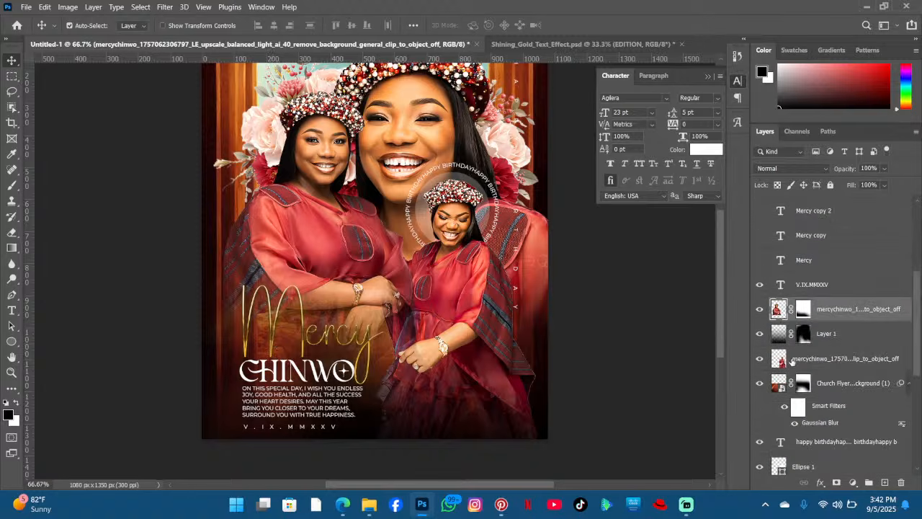
- Shift the left portrait slightly upward with Free Transform and commit
{"action": "left_click", "coordinate": [764, 385]}
{"action": "key", "text": "ctrl"}
{"action": "key", "text": "ctrl+t"}
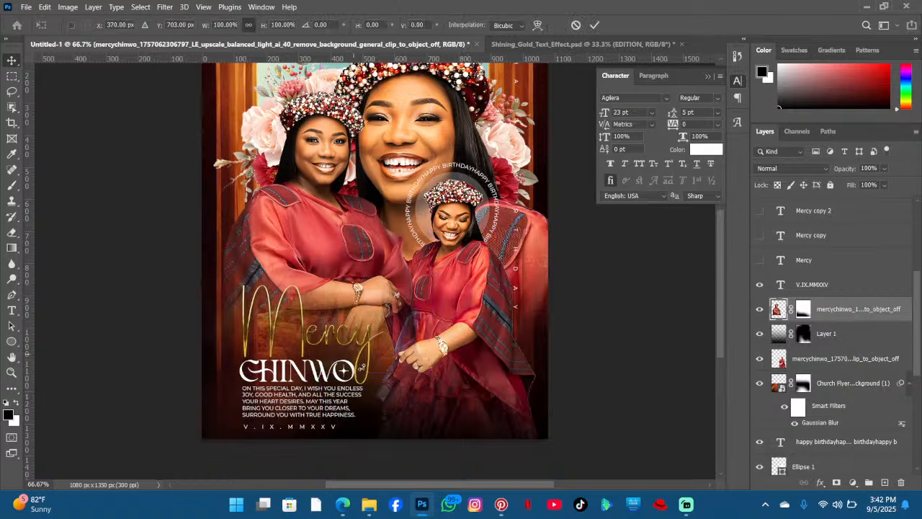
{"action": "left_click_drag", "start_coordinate": [329, 342], "coordinate": [330, 320]}
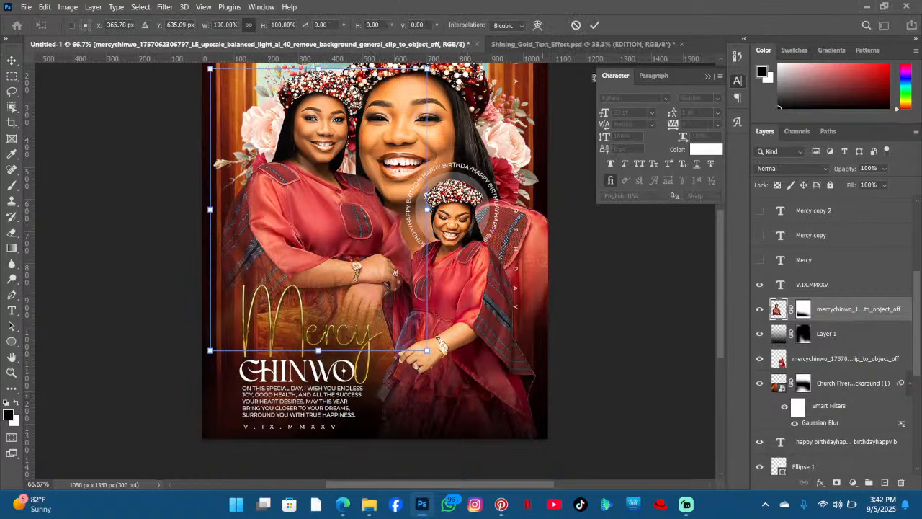
{"action": "key", "text": "Return"}
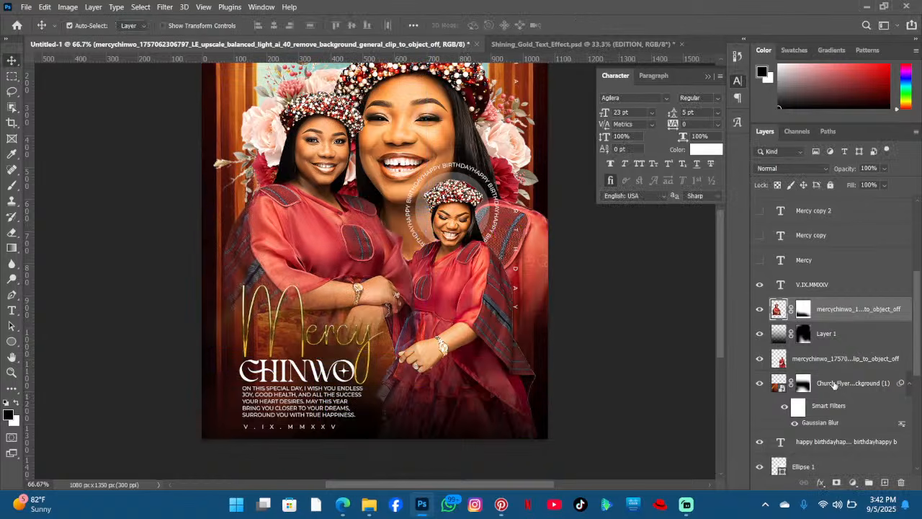
- Move the Church Flyer backdrop upward with Free Transform and commit
{"action": "left_click", "coordinate": [834, 385]}
{"action": "key", "text": "ctrl+t"}
{"action": "left_click", "coordinate": [496, 205]}
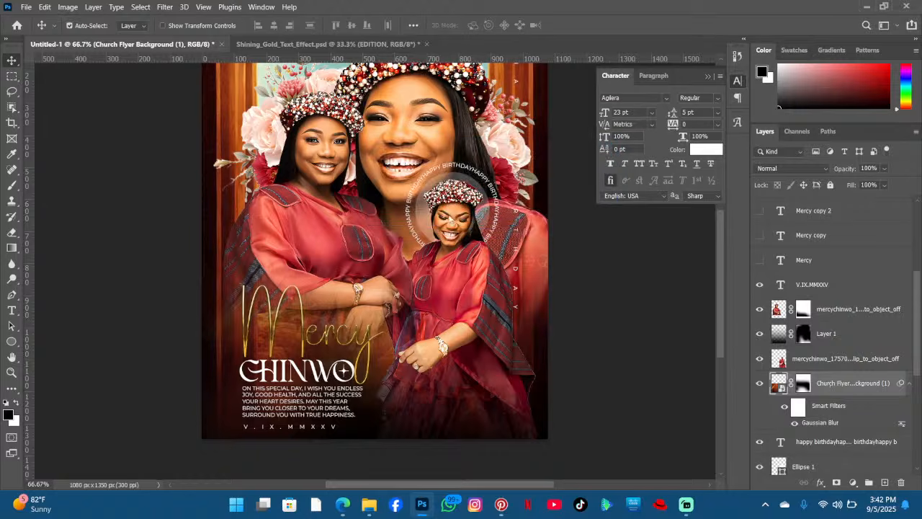
{"action": "left_click_drag", "start_coordinate": [319, 360], "coordinate": [306, 287]}
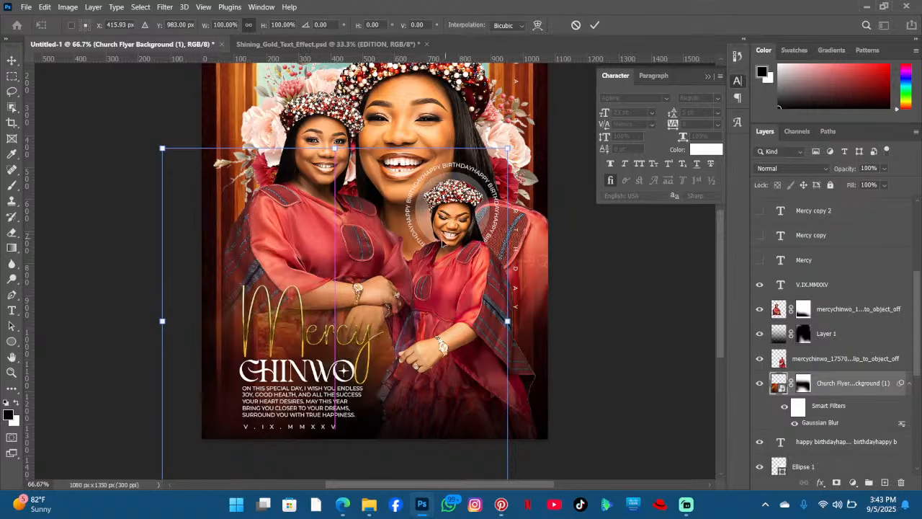
{"action": "left_click", "coordinate": [594, 25]}
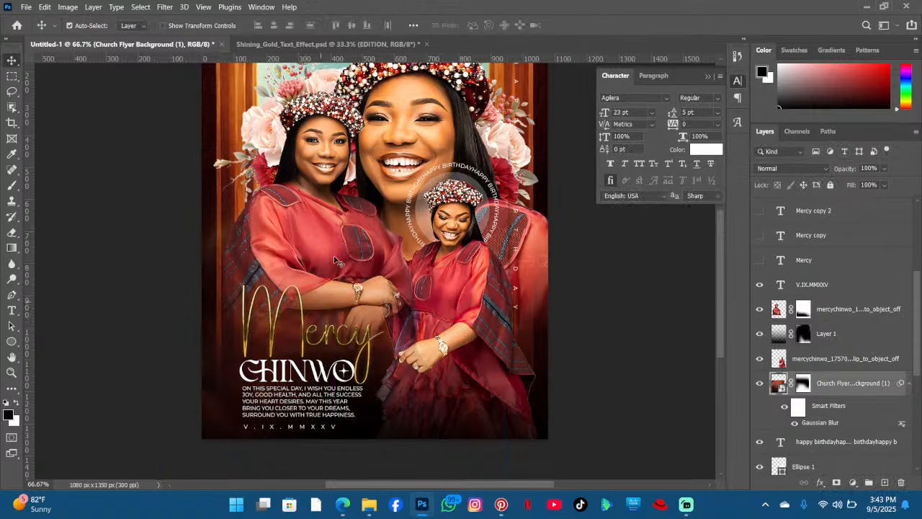
{"action": "scroll", "coordinate": [518, 261], "scroll_direction": "down", "scroll_amount": 1}
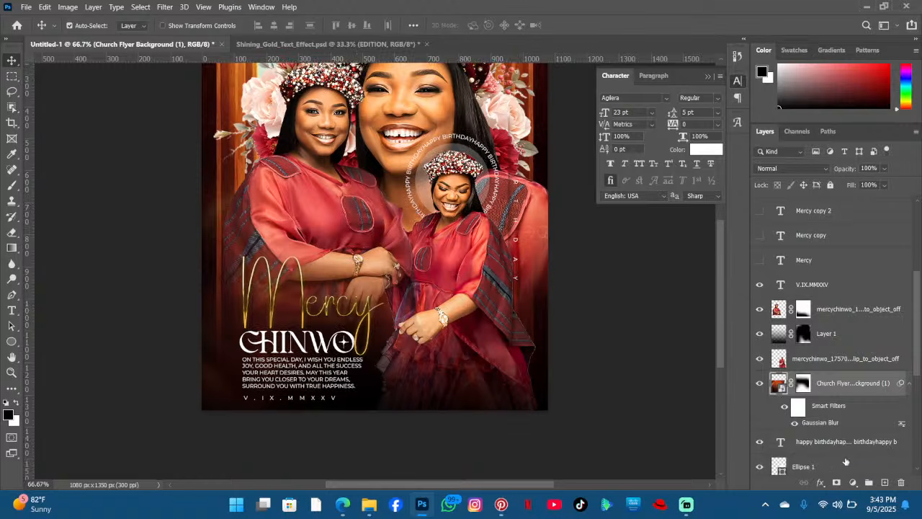
{"action": "scroll", "coordinate": [870, 441], "scroll_direction": "down", "scroll_amount": 5}
{"action": "left_click", "coordinate": [831, 416]}
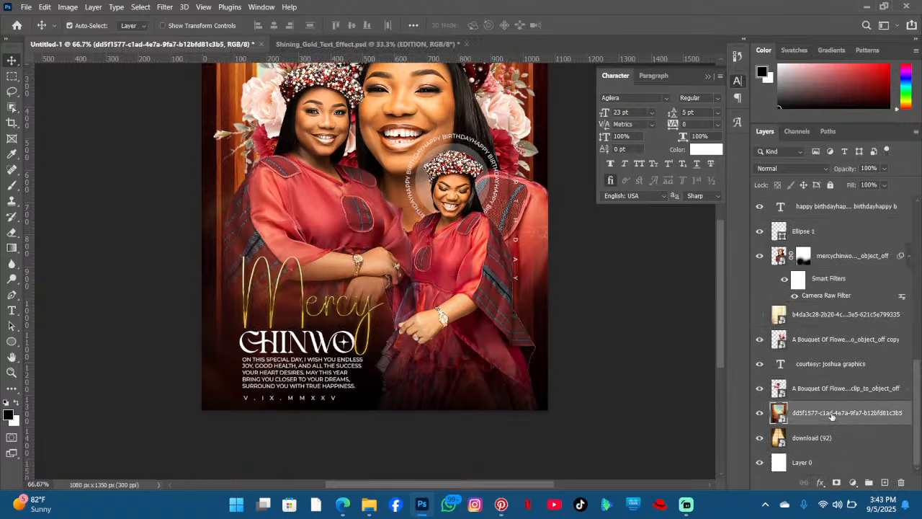
{"action": "key", "text": "ctrl+j"}
{"action": "left_click_drag", "start_coordinate": [831, 417], "coordinate": [829, 208]}
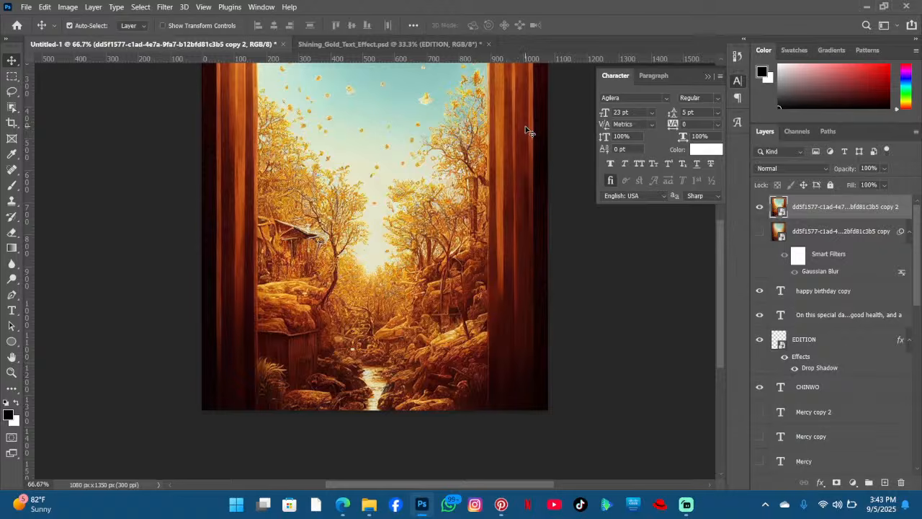
{"action": "key", "text": "Delete"}
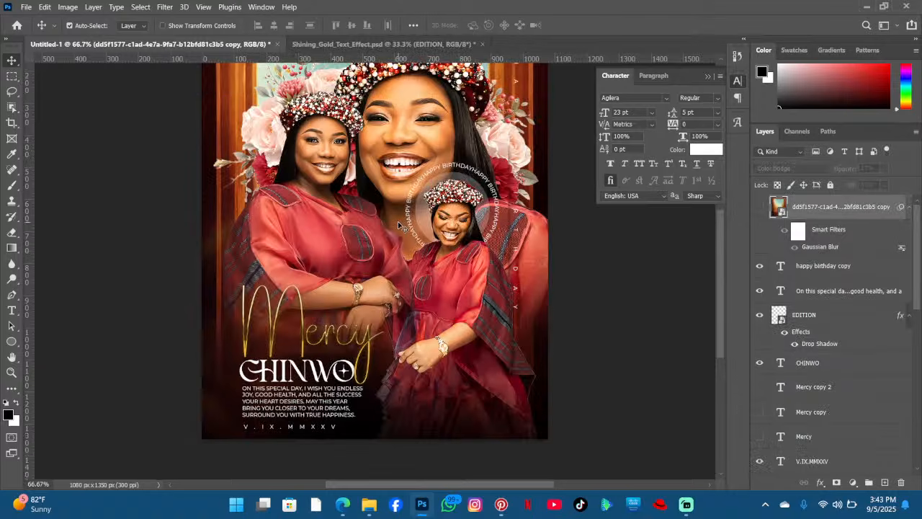
- Download the Kel fiery background image from Pinterest
{"action": "scroll", "coordinate": [398, 225], "scroll_direction": "up", "scroll_amount": 2}
{"action": "scroll", "coordinate": [398, 224], "scroll_direction": "up", "scroll_amount": 3}
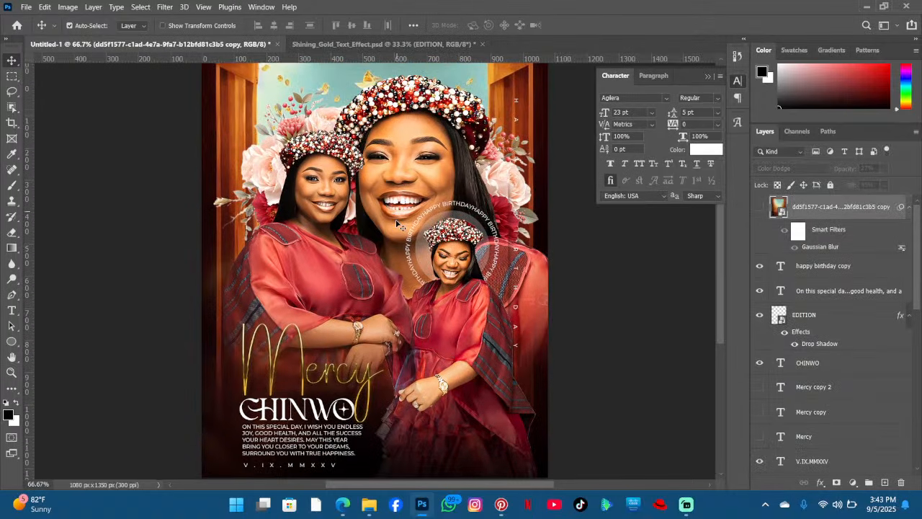
{"action": "scroll", "coordinate": [398, 218], "scroll_direction": "up", "scroll_amount": 2}
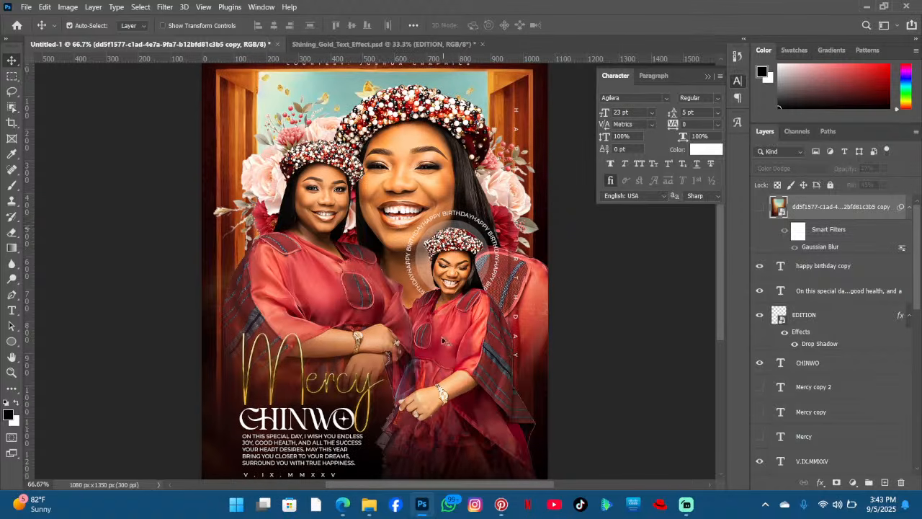
{"action": "left_click", "coordinate": [370, 502]}
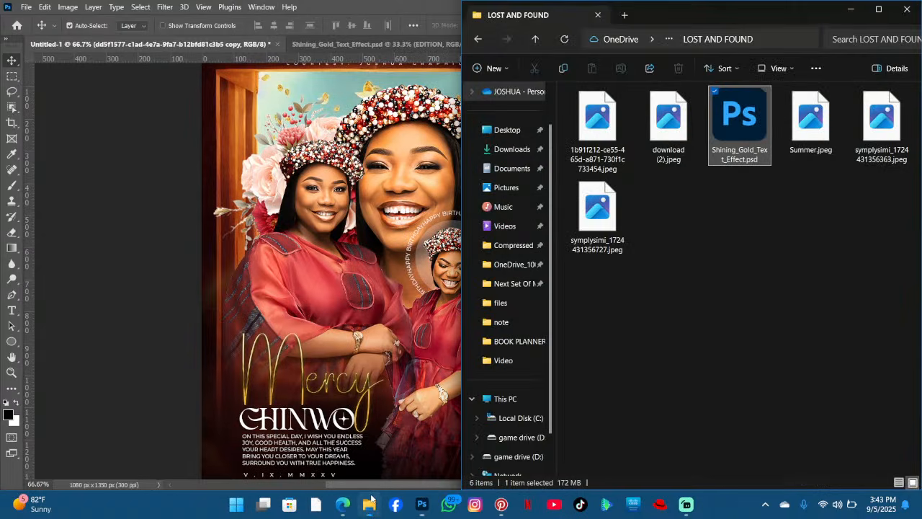
{"action": "left_click", "coordinate": [505, 150]}
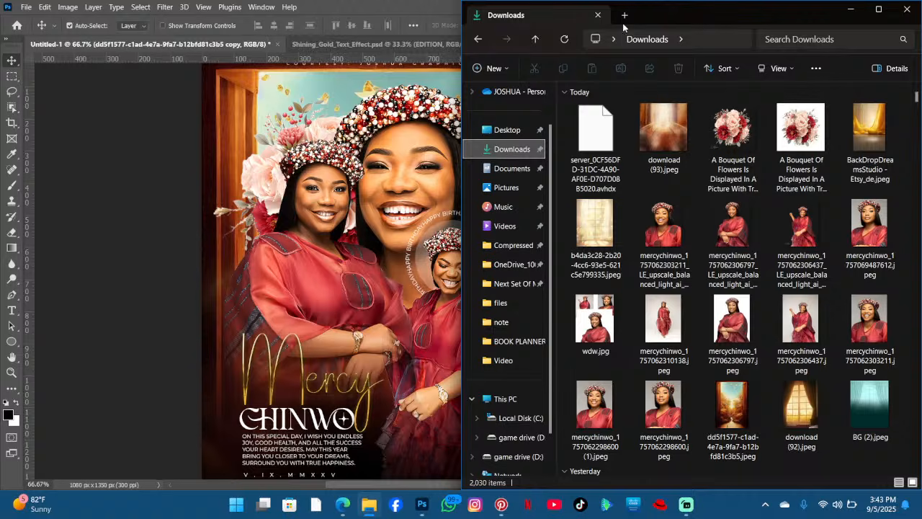
{"action": "left_click", "coordinate": [422, 504]}
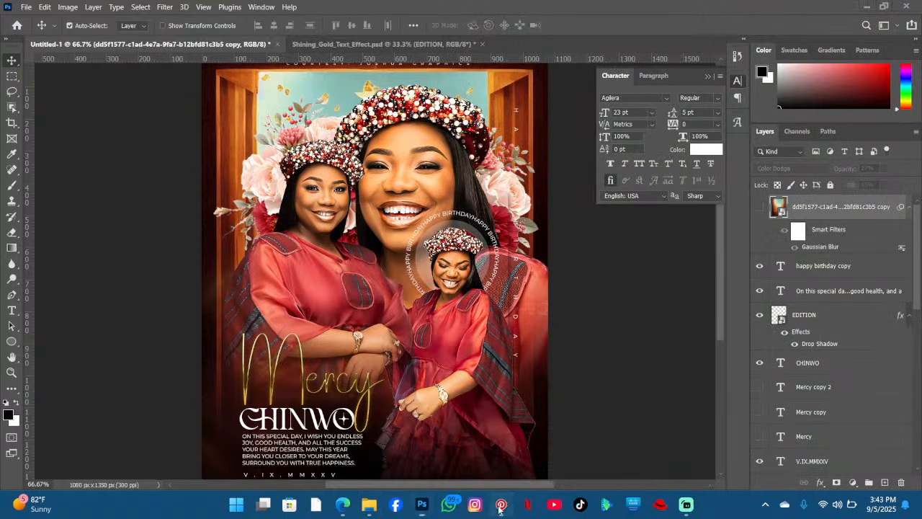
{"action": "left_click", "coordinate": [501, 504]}
{"action": "left_click", "coordinate": [711, 100]}
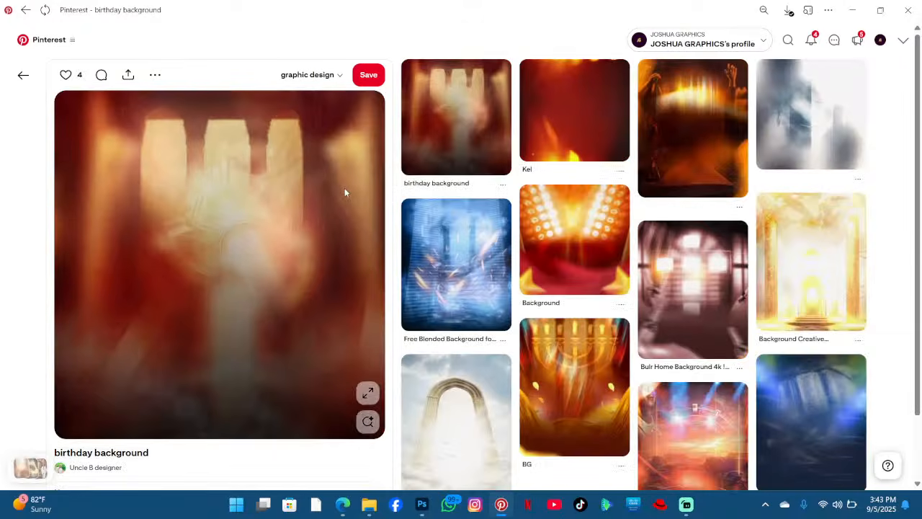
{"action": "left_click", "coordinate": [567, 134]}
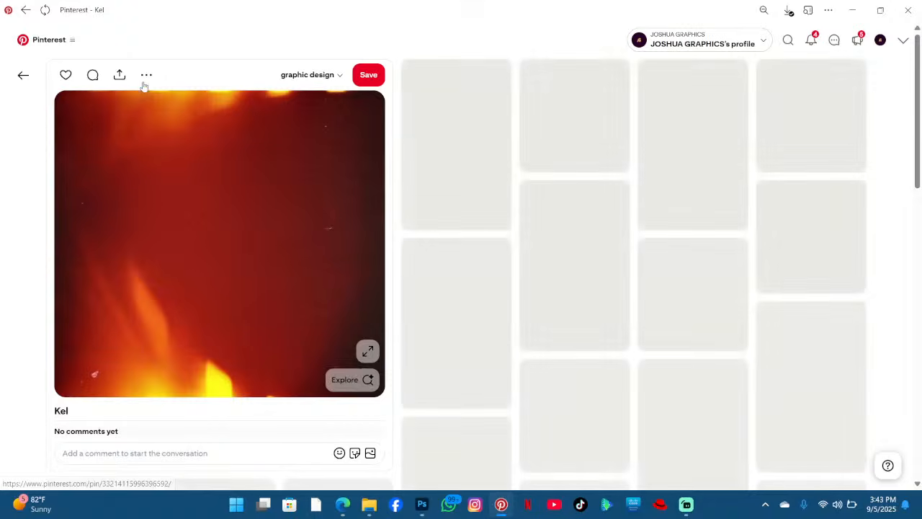
{"action": "left_click", "coordinate": [145, 75]}
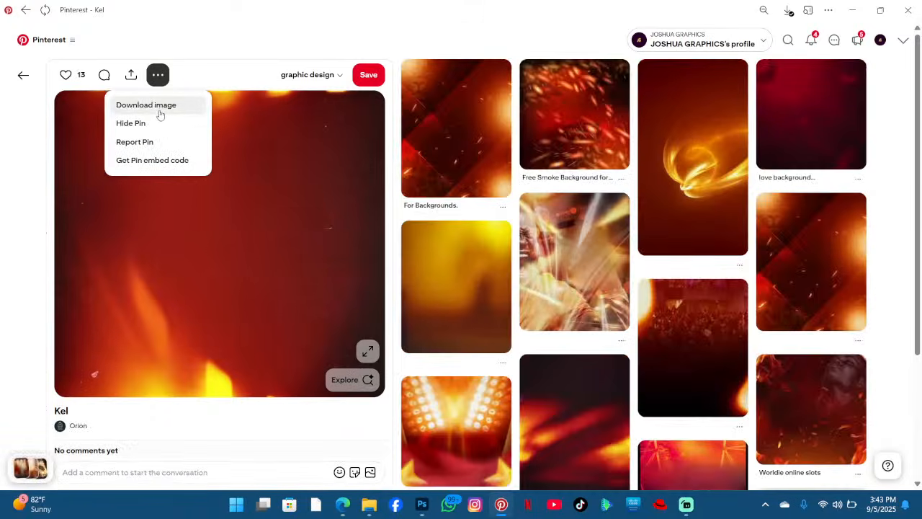
{"action": "left_click", "coordinate": [160, 116]}
{"action": "key", "text": "alt+Tab"}
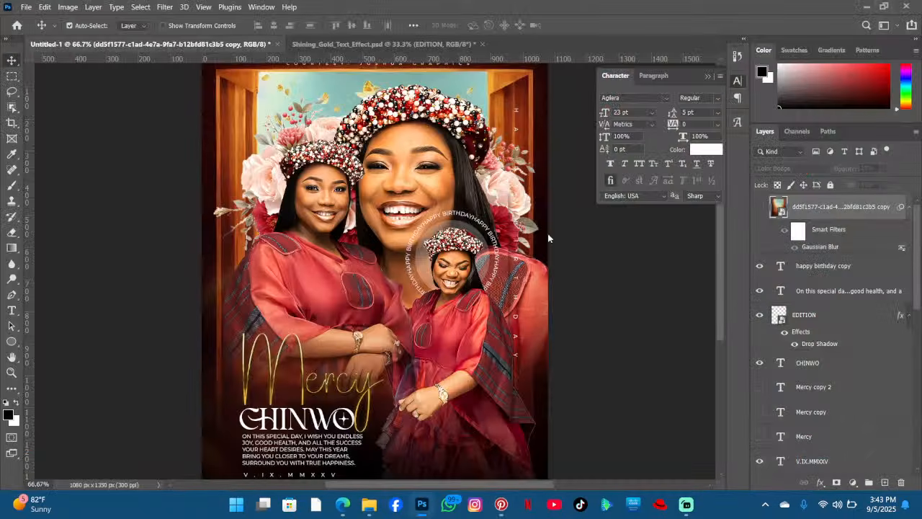
- Preview the blurred backdrop copy layer by toggling its visibility on and off
{"action": "scroll", "coordinate": [454, 301], "scroll_direction": "down", "scroll_amount": 2}
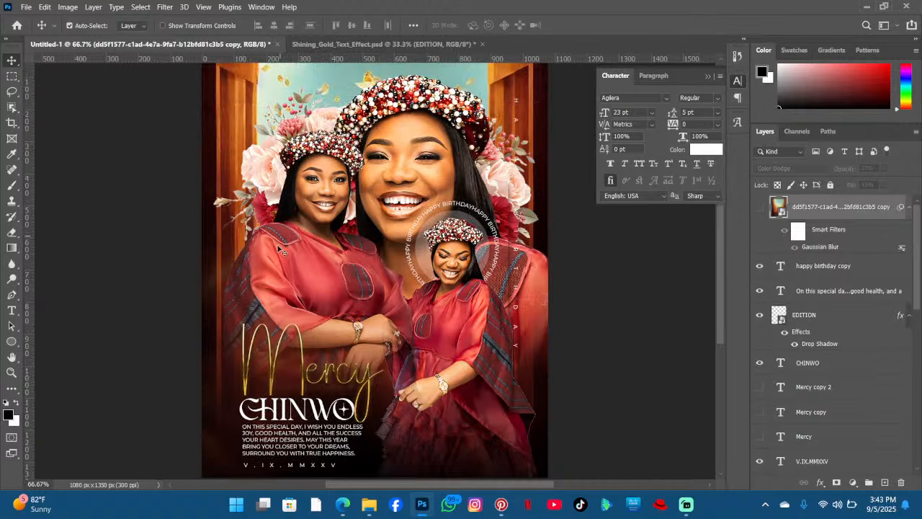
{"action": "scroll", "coordinate": [256, 209], "scroll_direction": "up", "scroll_amount": 4}
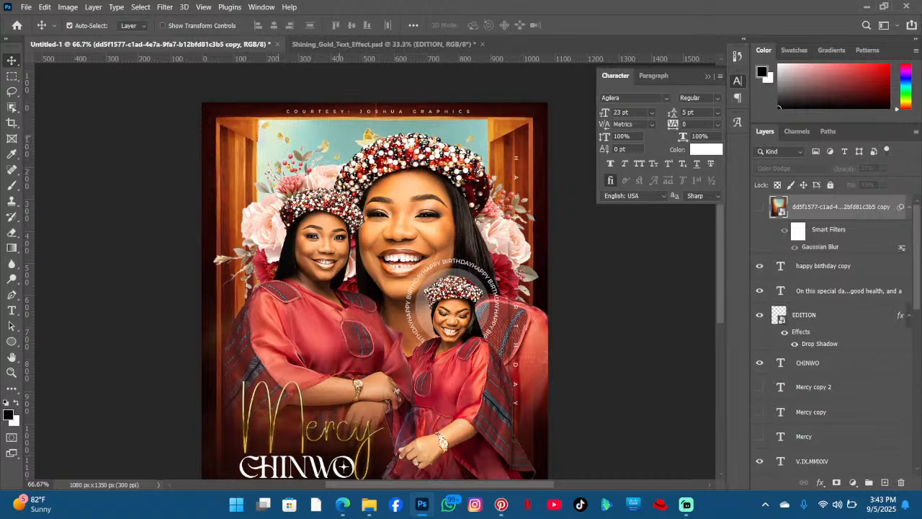
{"action": "scroll", "coordinate": [473, 207], "scroll_direction": "down", "scroll_amount": 1}
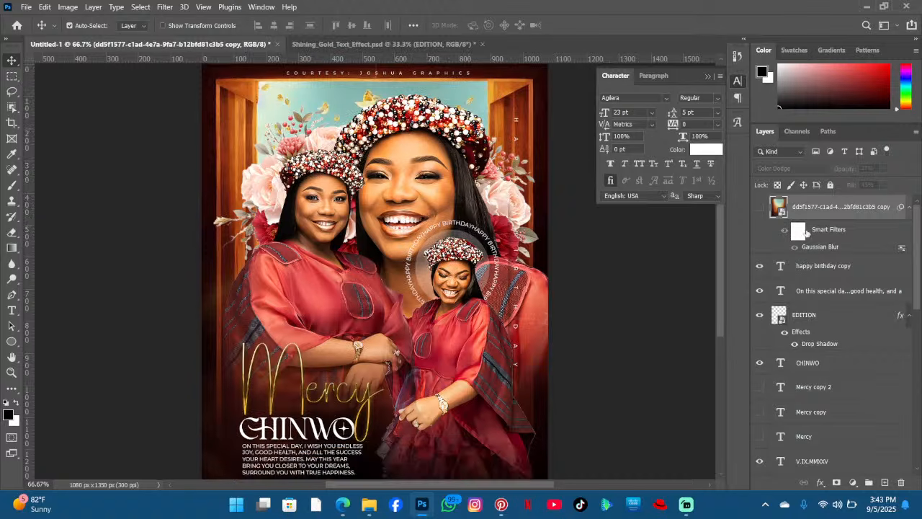
{"action": "left_click", "coordinate": [369, 504]}
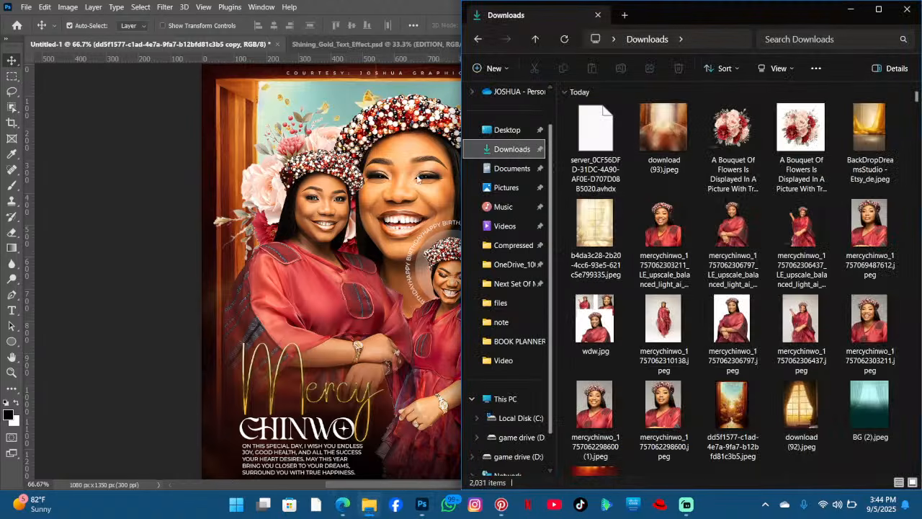
{"action": "left_click", "coordinate": [381, 187]}
{"action": "left_click", "coordinate": [760, 208]}
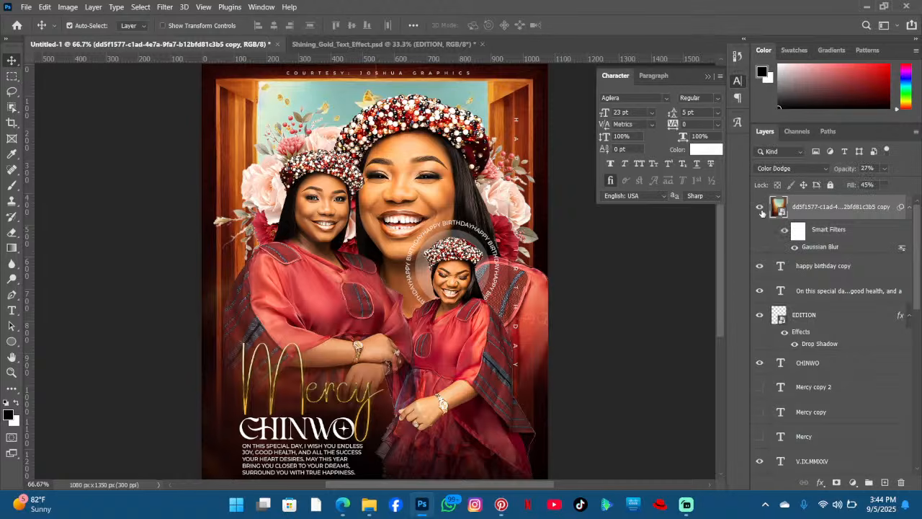
{"action": "left_click", "coordinate": [760, 208]}
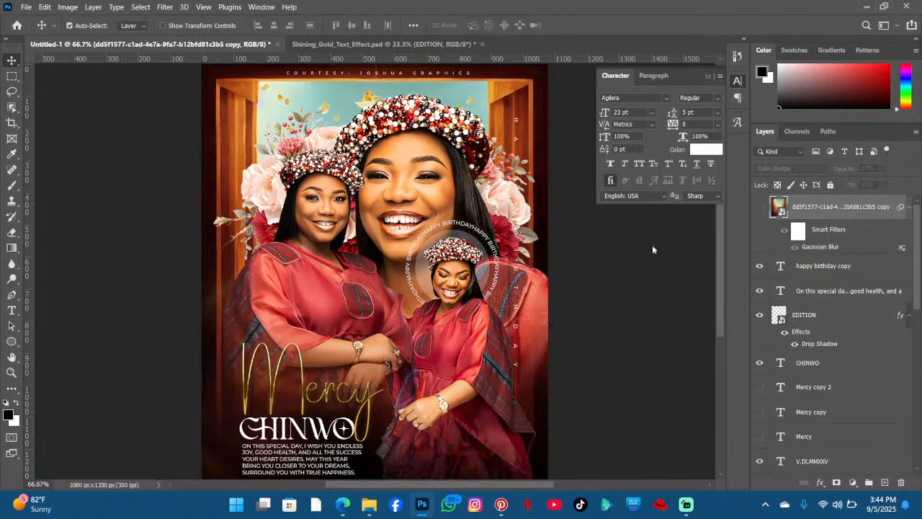
- Place the downloaded Kel image into the flyer at 35.22% scale, aligned to the top edge, and commit
{"action": "left_click", "coordinate": [368, 504]}
{"action": "left_click_drag", "start_coordinate": [681, 140], "coordinate": [410, 232]}
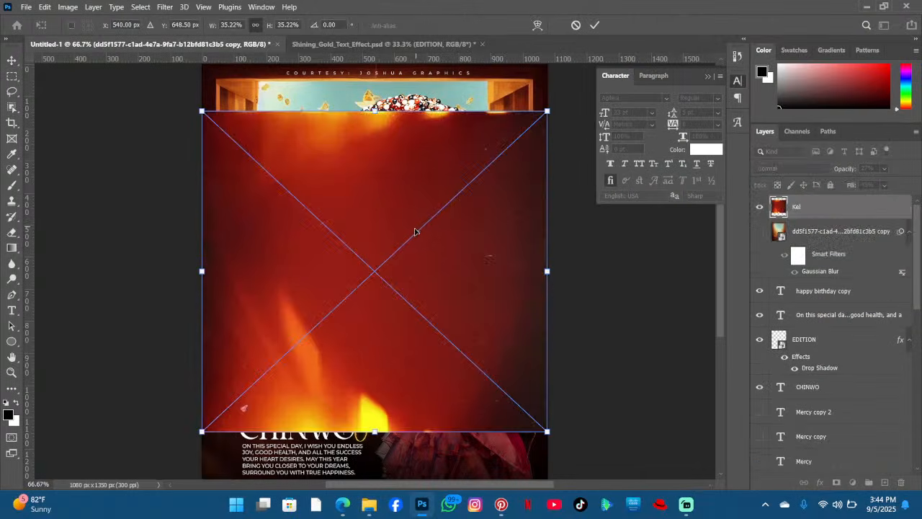
{"action": "left_click_drag", "start_coordinate": [337, 208], "coordinate": [353, 165]}
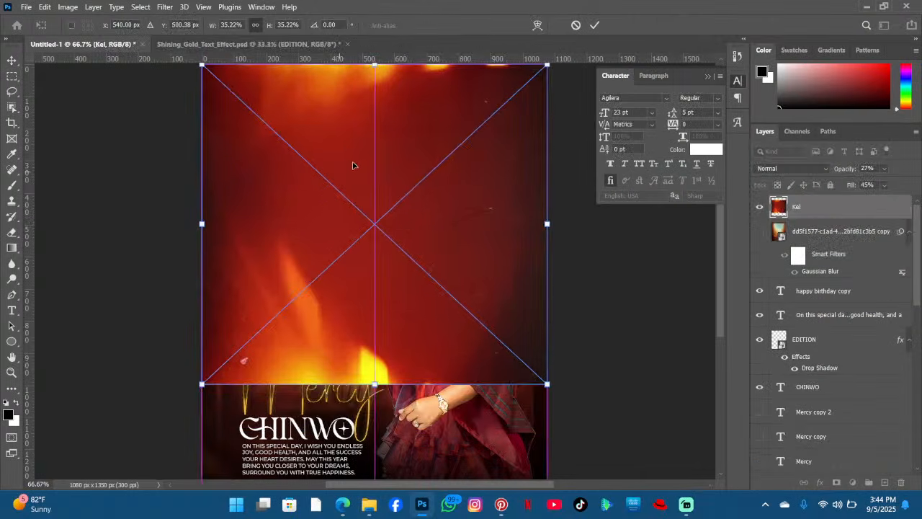
{"action": "left_click", "coordinate": [594, 25]}
- Apply a Gaussian Blur with a 47 pixel radius to the Kel layer
{"action": "left_click", "coordinate": [791, 168]}
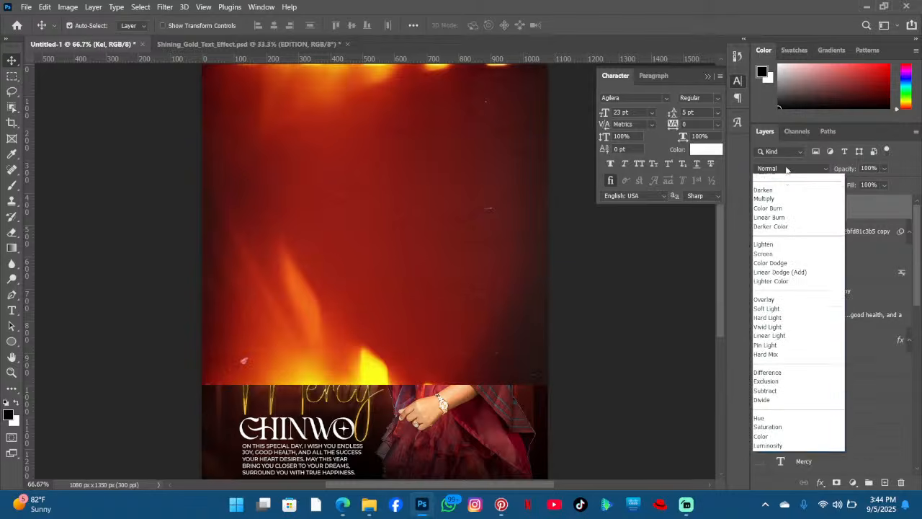
{"action": "left_click", "coordinate": [797, 177]}
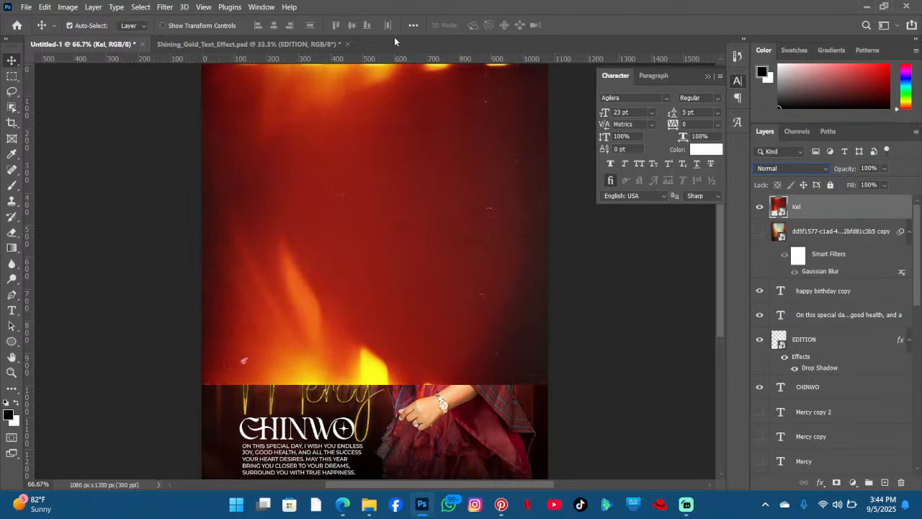
{"action": "left_click", "coordinate": [165, 7]}
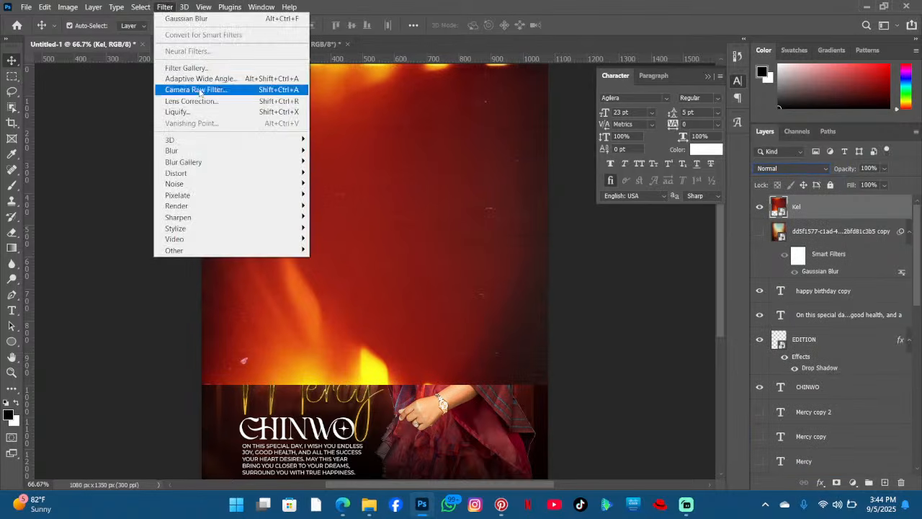
{"action": "left_click", "coordinate": [221, 22]}
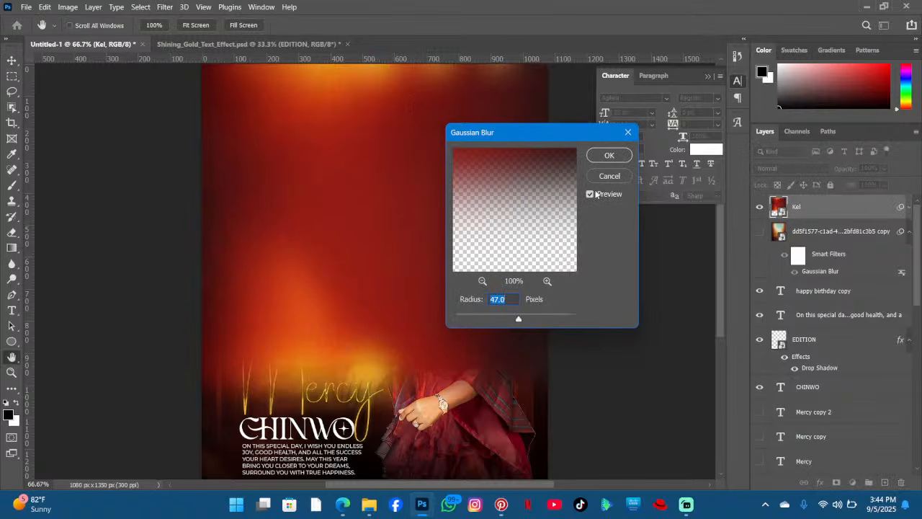
{"action": "left_click", "coordinate": [609, 155]}
- Set the Kel layer's blend mode to Linear Dodge (Add) with 47% opacity and 38% fill
{"action": "left_click", "coordinate": [792, 169]}
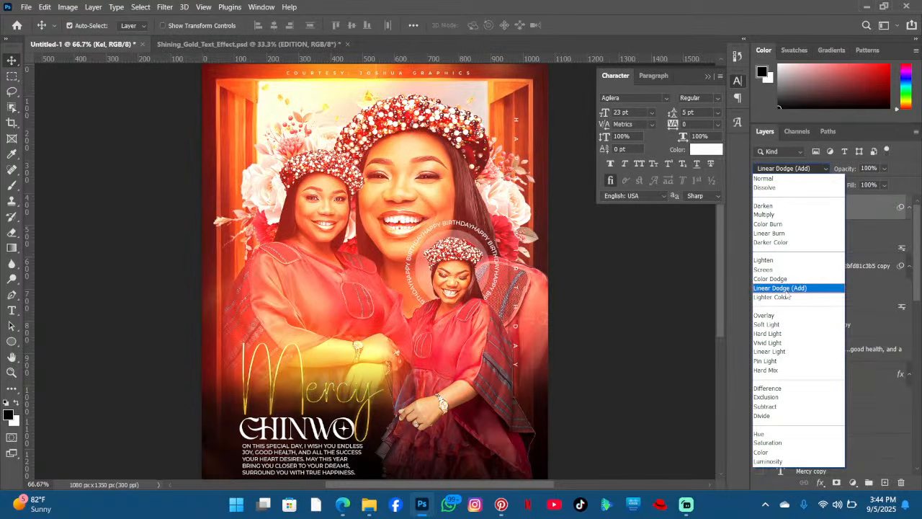
{"action": "left_click", "coordinate": [789, 288]}
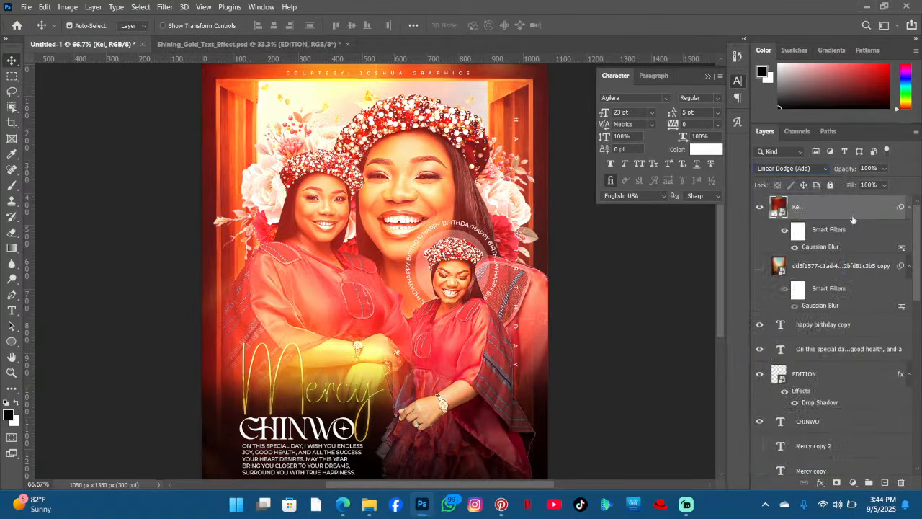
{"action": "left_click", "coordinate": [883, 185]}
{"action": "mouse_move", "coordinate": [880, 201]}
{"action": "left_mouse_down"}
{"action": "mouse_move", "coordinate": [868, 197]}
{"action": "mouse_move", "coordinate": [875, 184]}
{"action": "left_mouse_up"}
{"action": "left_click", "coordinate": [884, 169]}
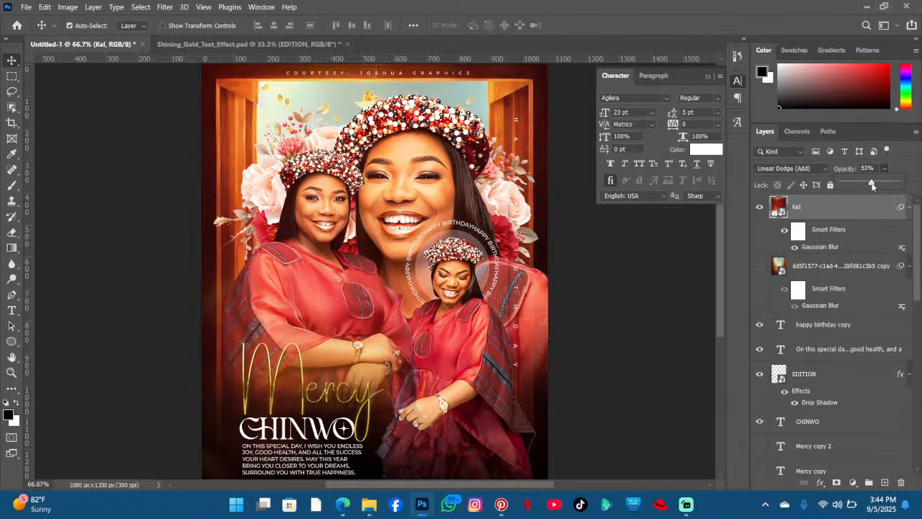
{"action": "left_click", "coordinate": [885, 170]}
{"action": "left_click", "coordinate": [884, 185]}
{"action": "left_click_drag", "start_coordinate": [886, 201], "coordinate": [880, 203]}
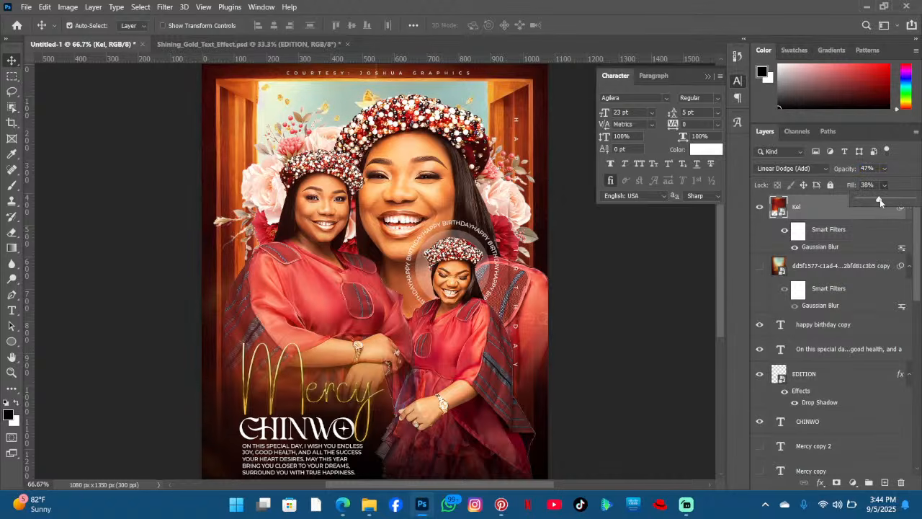
{"action": "left_click", "coordinate": [918, 170]}
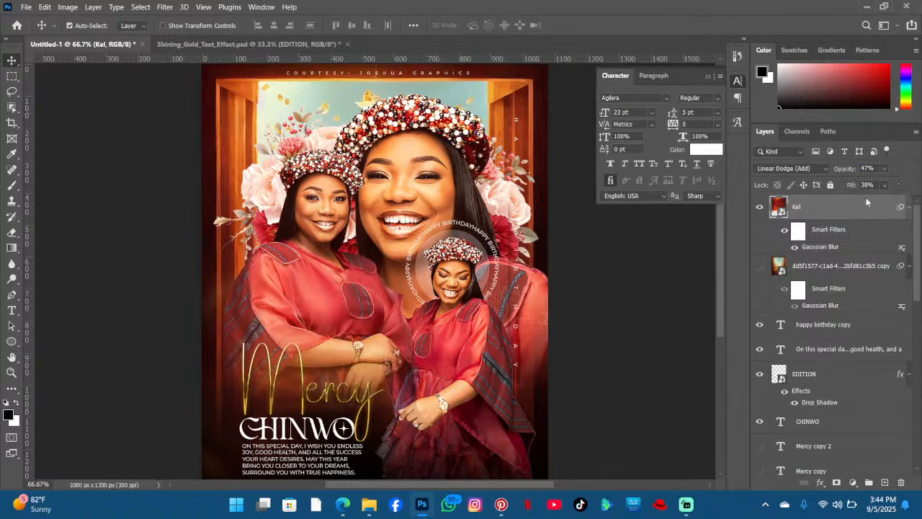
- Compare the flyer with the Kel layer hidden and shown, setting its fill to 51%
{"action": "left_click", "coordinate": [759, 208]}
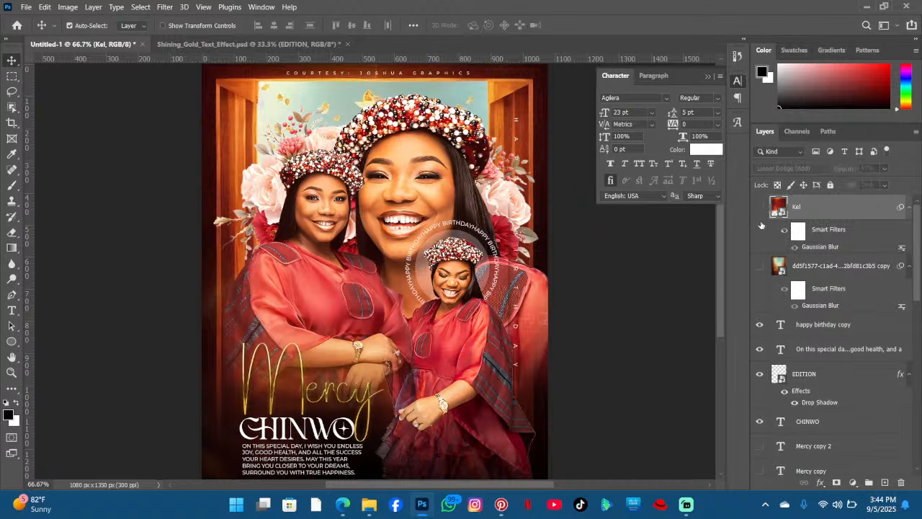
{"action": "left_click", "coordinate": [759, 267]}
{"action": "left_click", "coordinate": [759, 268]}
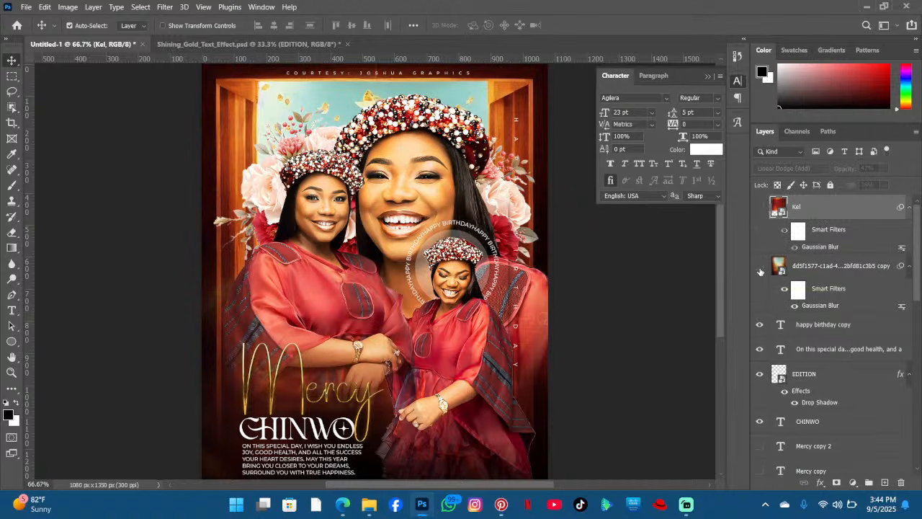
{"action": "left_click", "coordinate": [760, 208]}
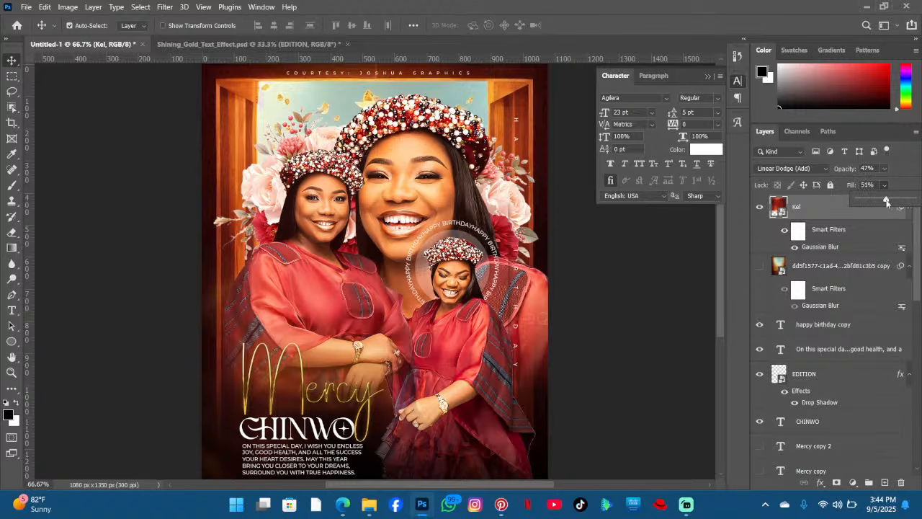
{"action": "left_click", "coordinate": [907, 176]}
- Show the blurred backdrop copy layer and hide the Kel layer
{"action": "scroll", "coordinate": [776, 219], "scroll_direction": "down", "scroll_amount": 4}
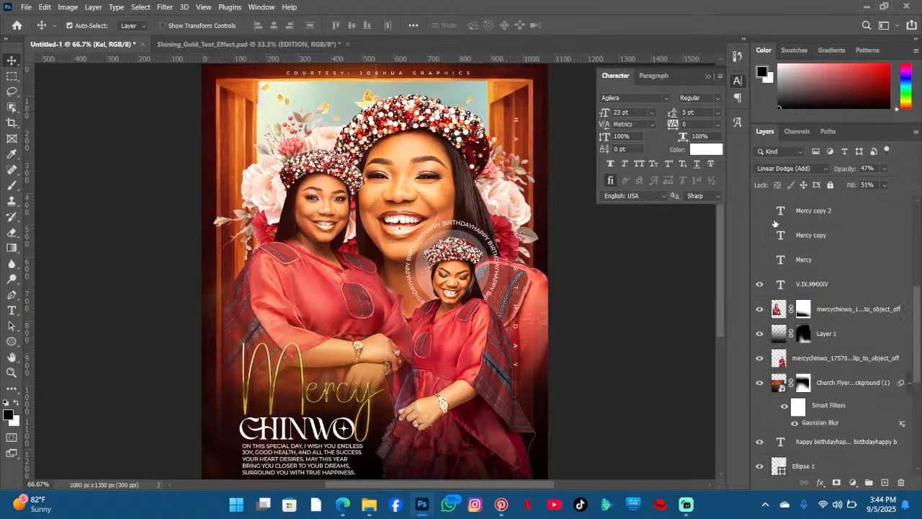
{"action": "scroll", "coordinate": [774, 225], "scroll_direction": "up", "scroll_amount": 4}
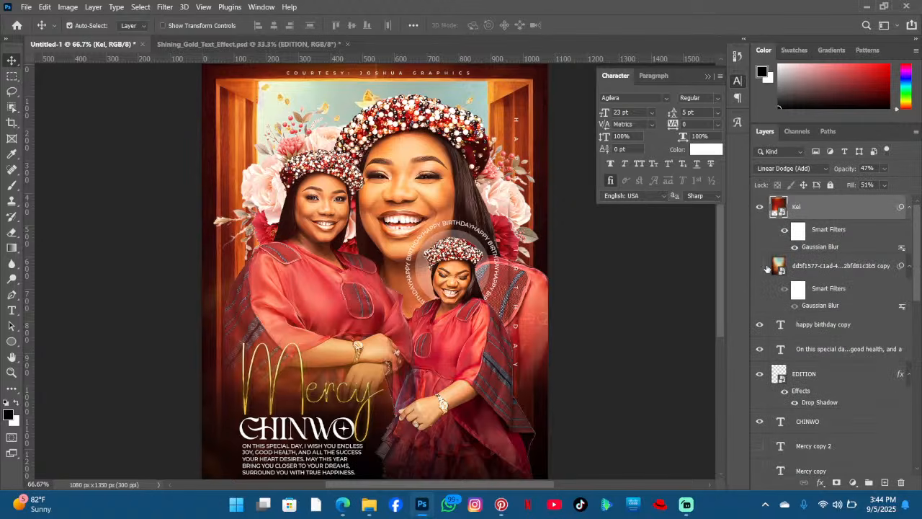
{"action": "left_click", "coordinate": [765, 267]}
{"action": "left_click", "coordinate": [755, 209]}
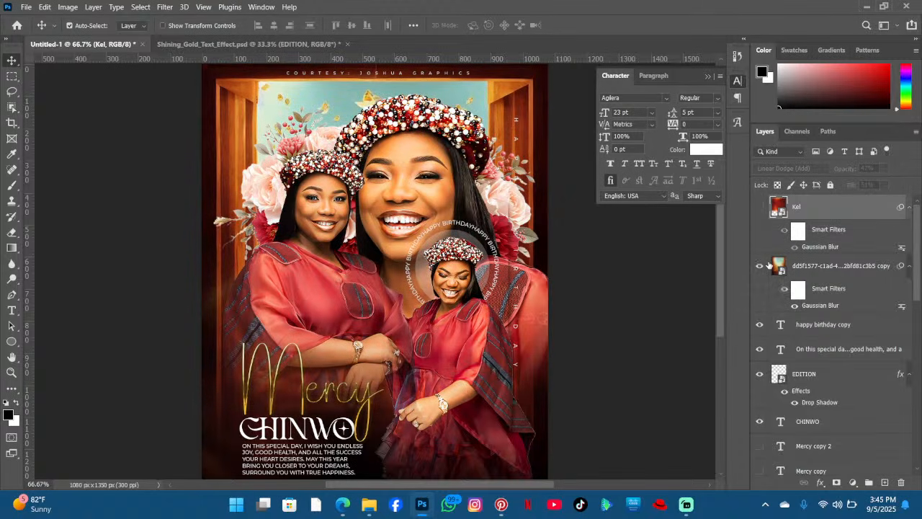
- Show the Kel light layer again in place of the blurred backdrop copy and review the whole flyer
{"action": "left_click", "coordinate": [761, 209]}
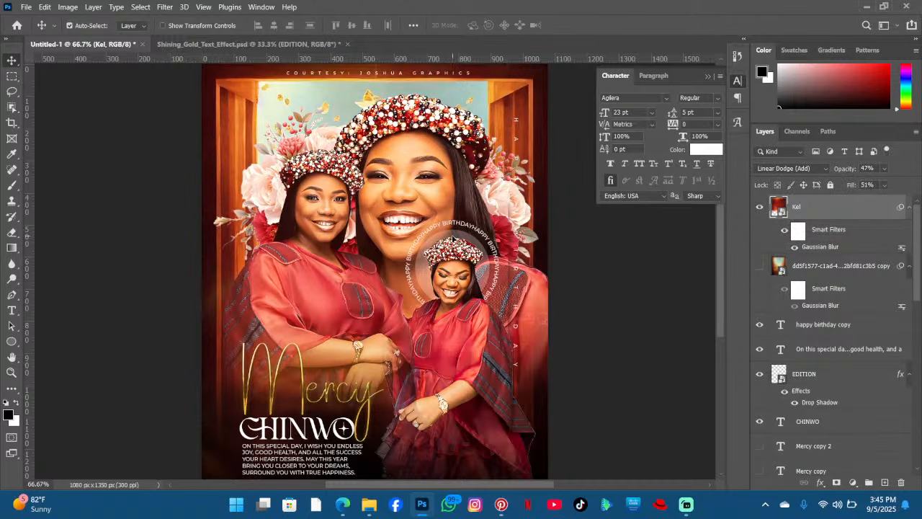
{"action": "scroll", "coordinate": [368, 261], "scroll_direction": "down", "scroll_amount": 4}
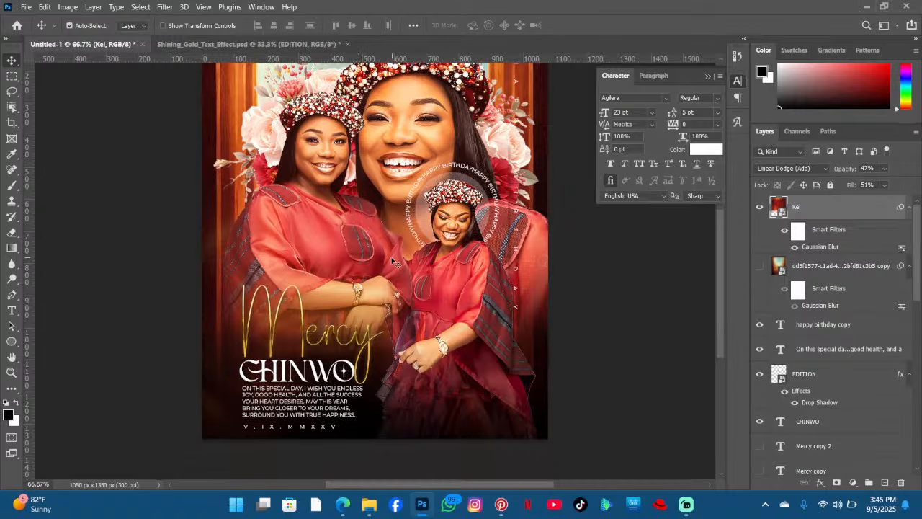
{"action": "scroll", "coordinate": [407, 248], "scroll_direction": "up", "scroll_amount": 3}
{"action": "scroll", "coordinate": [389, 249], "scroll_direction": "up", "scroll_amount": 1}
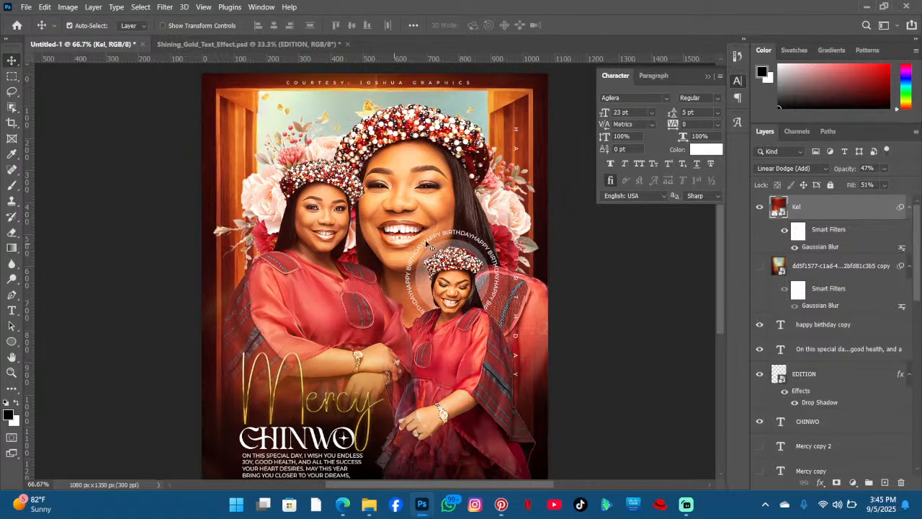
{"action": "scroll", "coordinate": [395, 245], "scroll_direction": "down", "scroll_amount": 5}
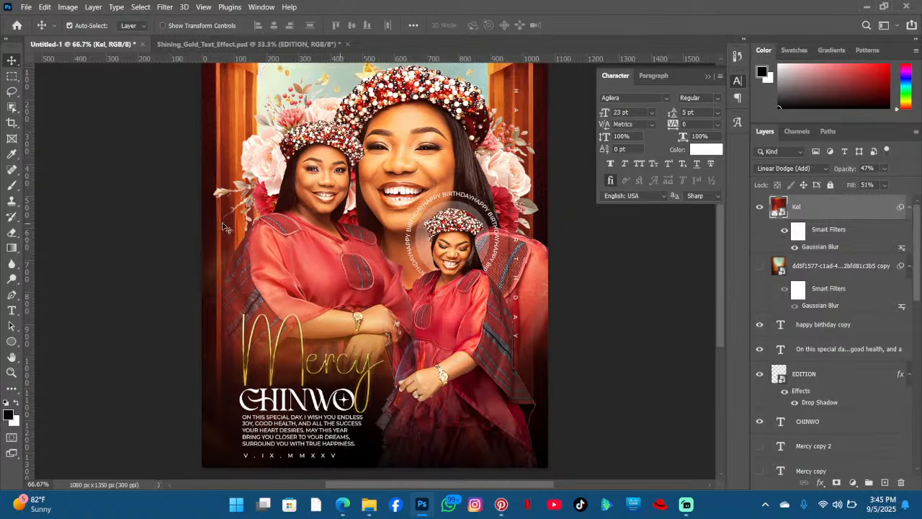
- Switch to Pinterest and search for "gold ribbon png"
{"action": "left_click", "coordinate": [502, 508]}
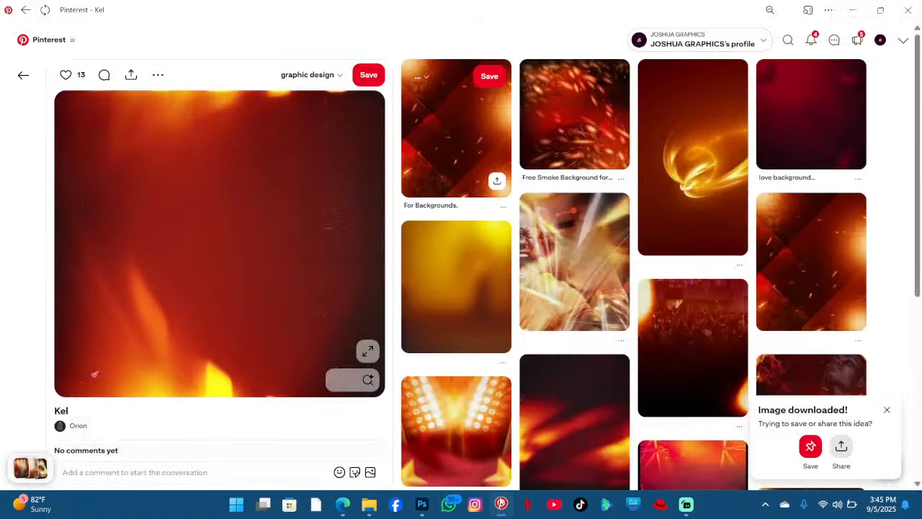
{"action": "left_click", "coordinate": [789, 42]}
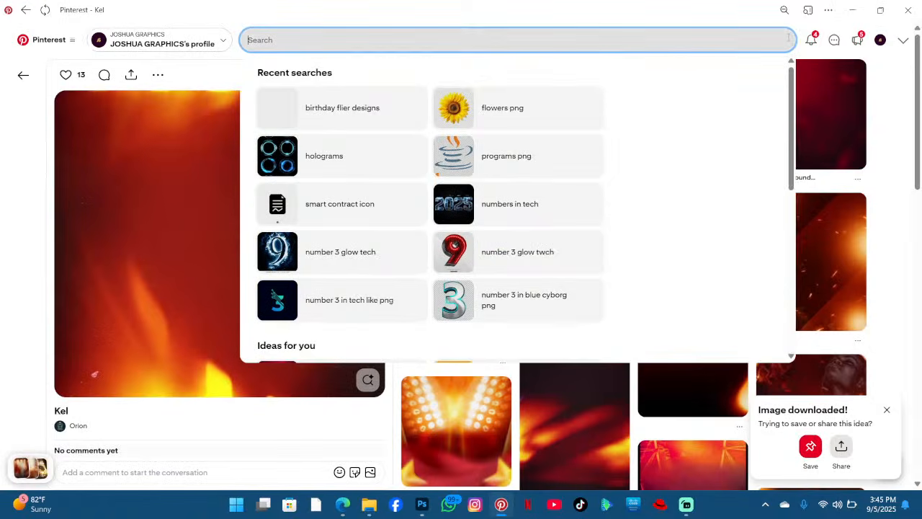
{"action": "type", "text": "gold r"}
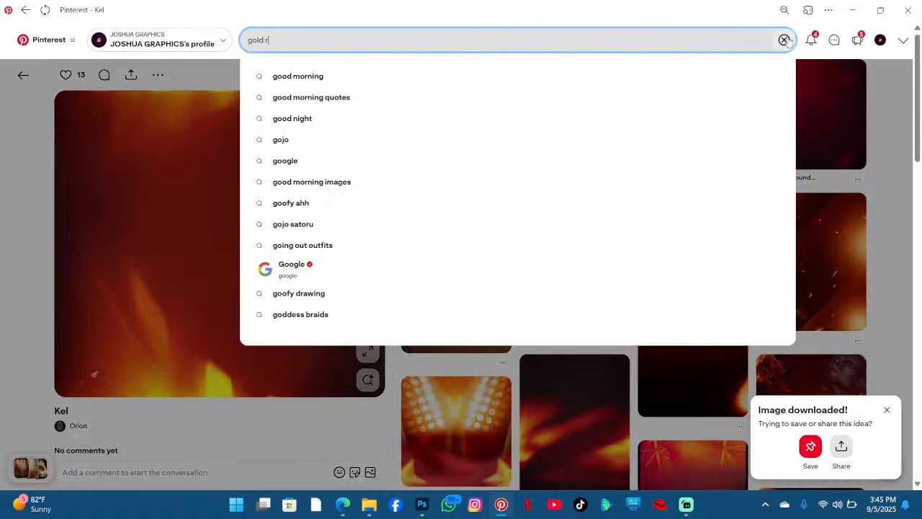
{"action": "type", "text": "ibbon png"}
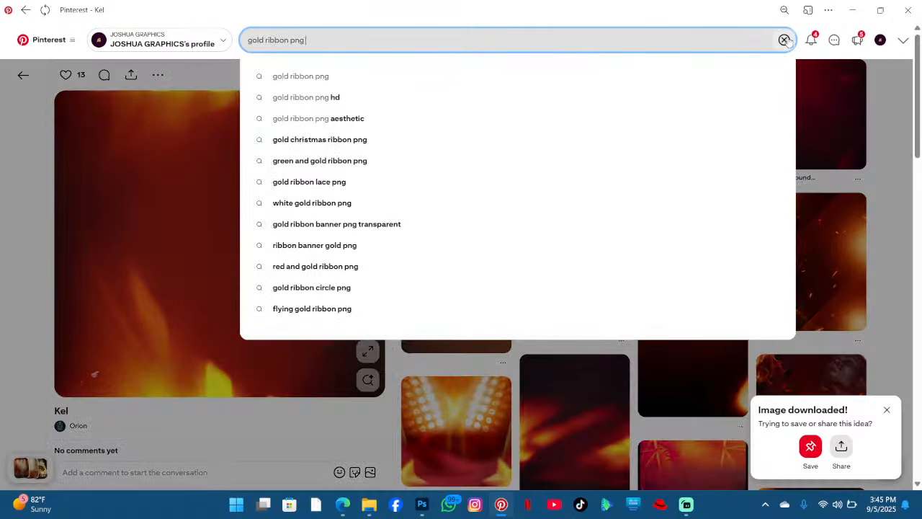
{"action": "key", "text": "Return"}
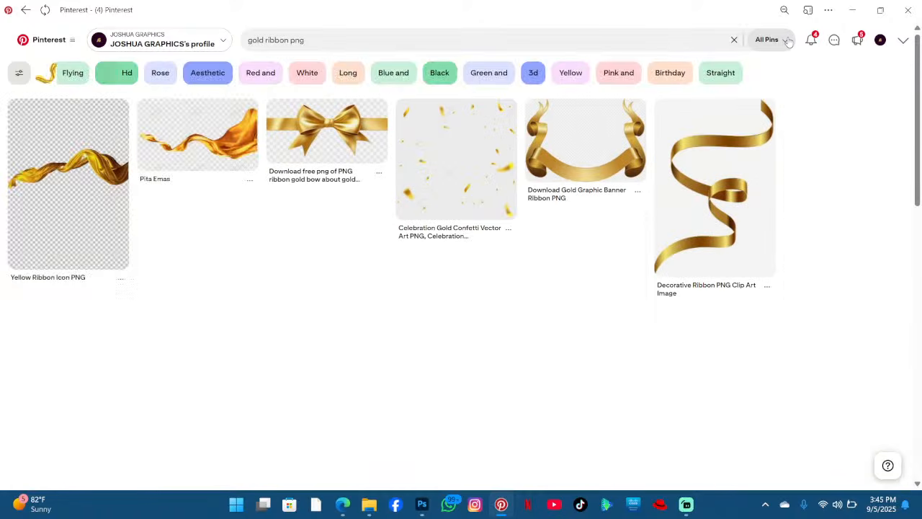
- Open the Pita Emas and Gold Line ribbon pins and visit their source download pages
{"action": "left_click", "coordinate": [171, 158]}
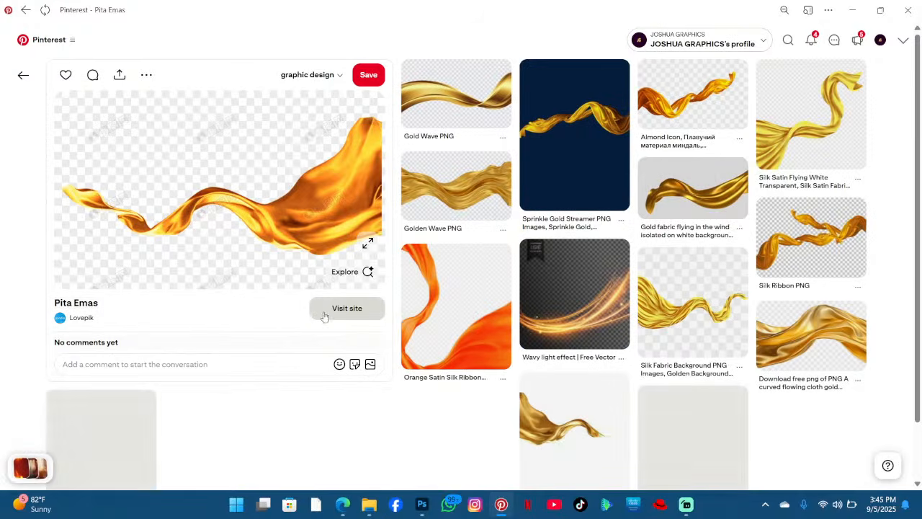
{"action": "left_click", "coordinate": [332, 311]}
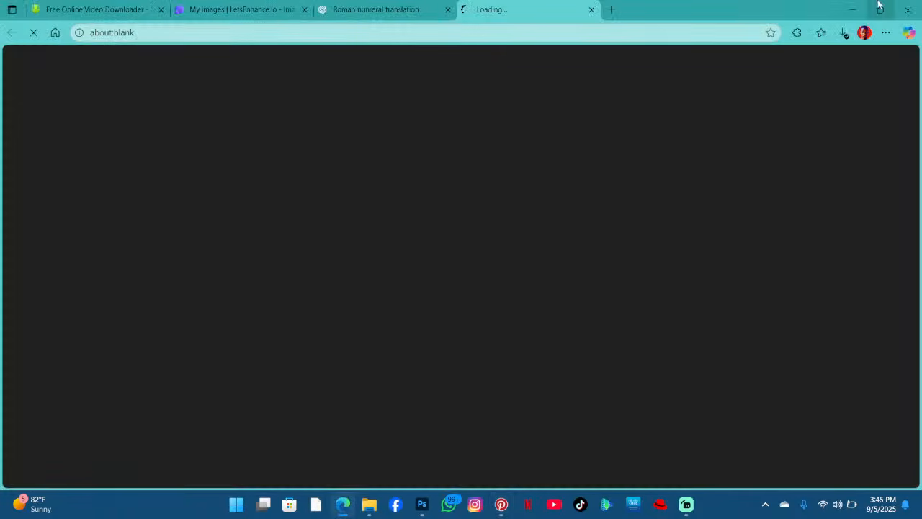
{"action": "left_click", "coordinate": [852, 9]}
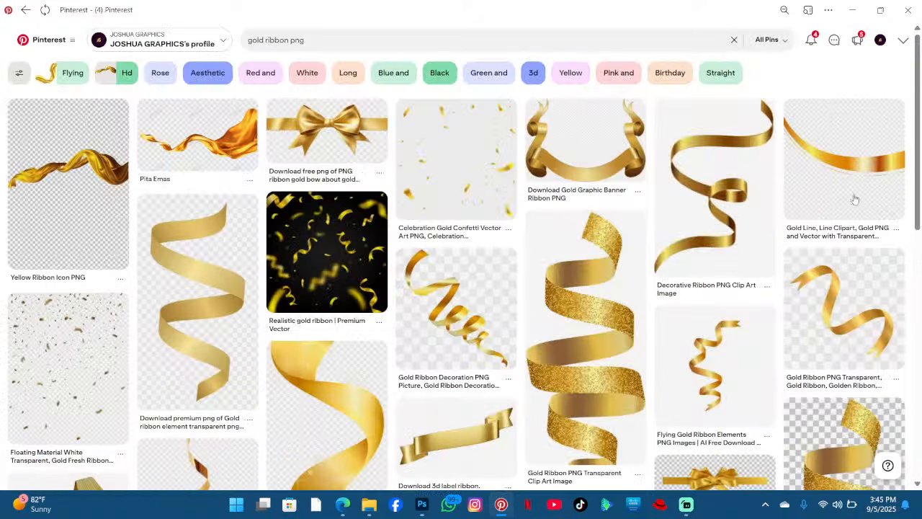
{"action": "left_click", "coordinate": [790, 171]}
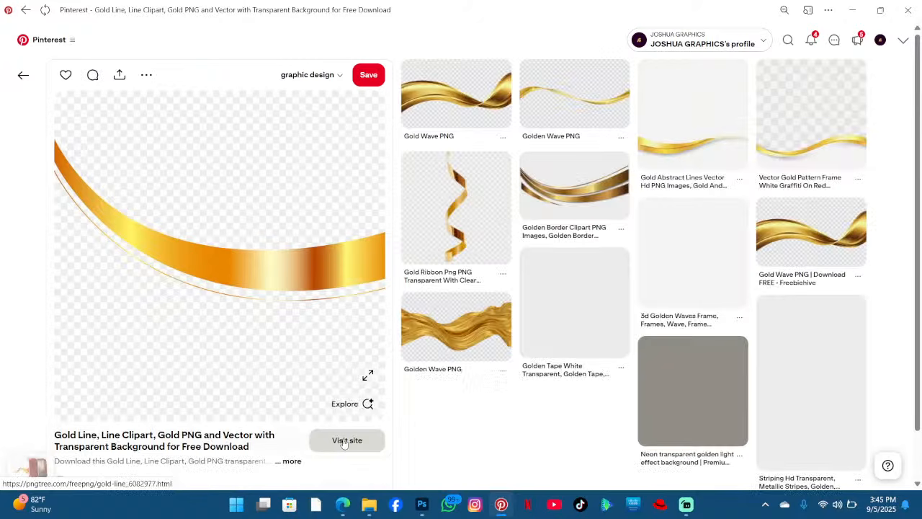
{"action": "left_click", "coordinate": [345, 440]}
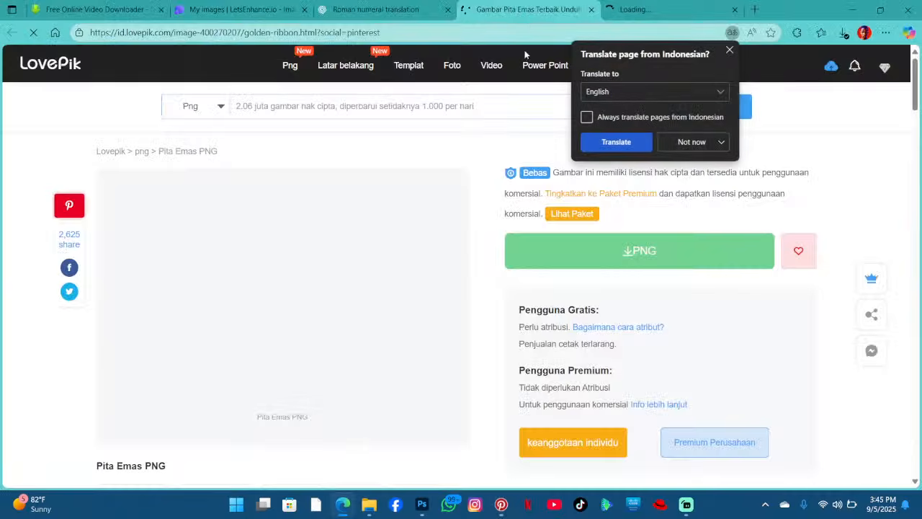
{"action": "scroll", "coordinate": [443, 239], "scroll_direction": "down", "scroll_amount": 1}
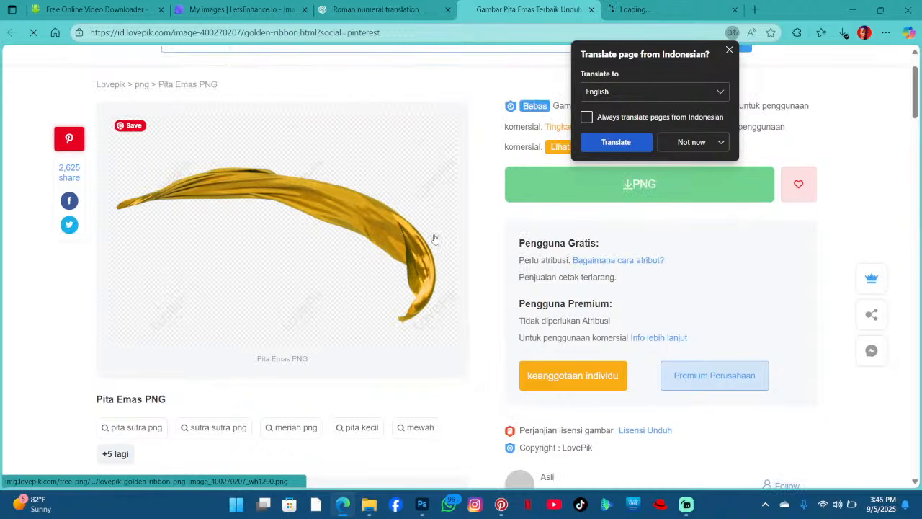
{"action": "scroll", "coordinate": [435, 238], "scroll_direction": "down", "scroll_amount": 5}
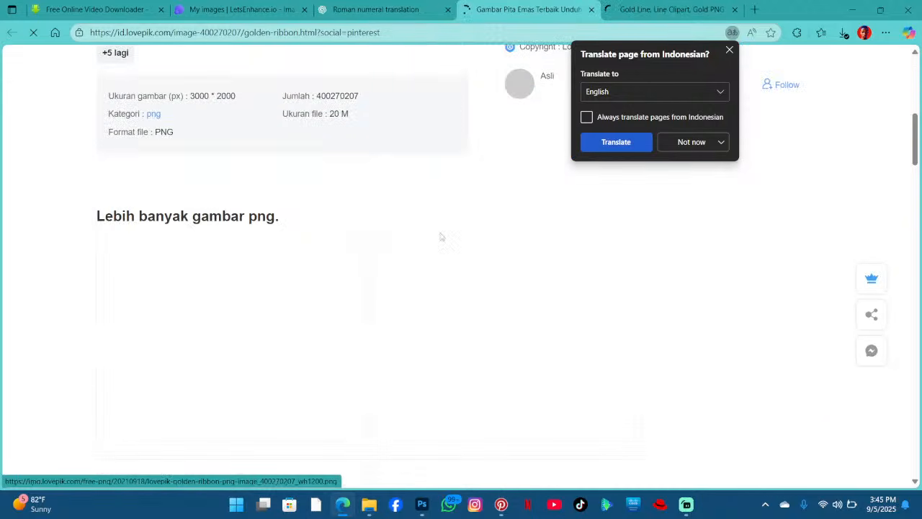
{"action": "scroll", "coordinate": [442, 237], "scroll_direction": "down", "scroll_amount": 2}
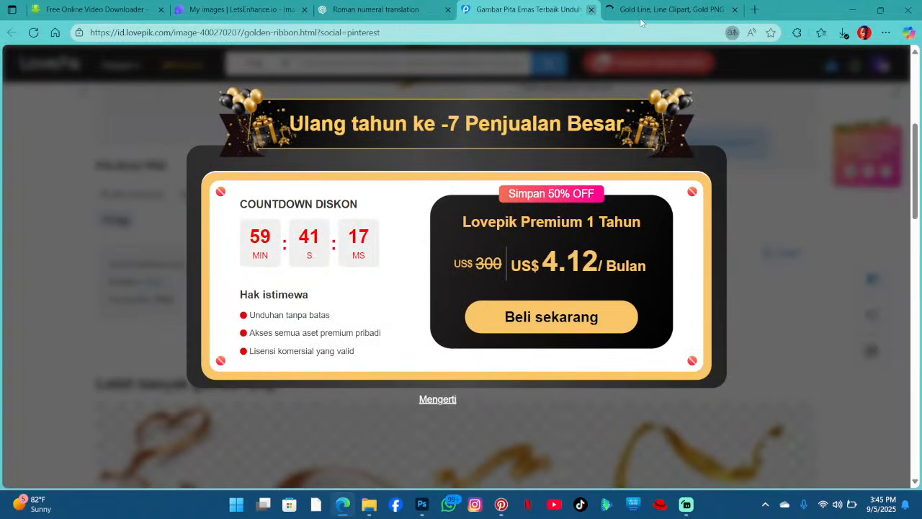
{"action": "key", "text": "ctrl+w"}
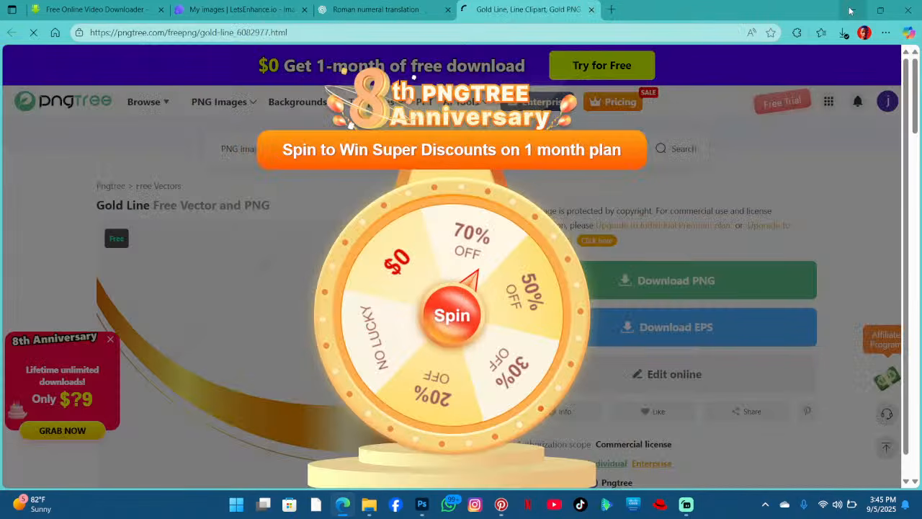
{"action": "left_click", "coordinate": [851, 10]}
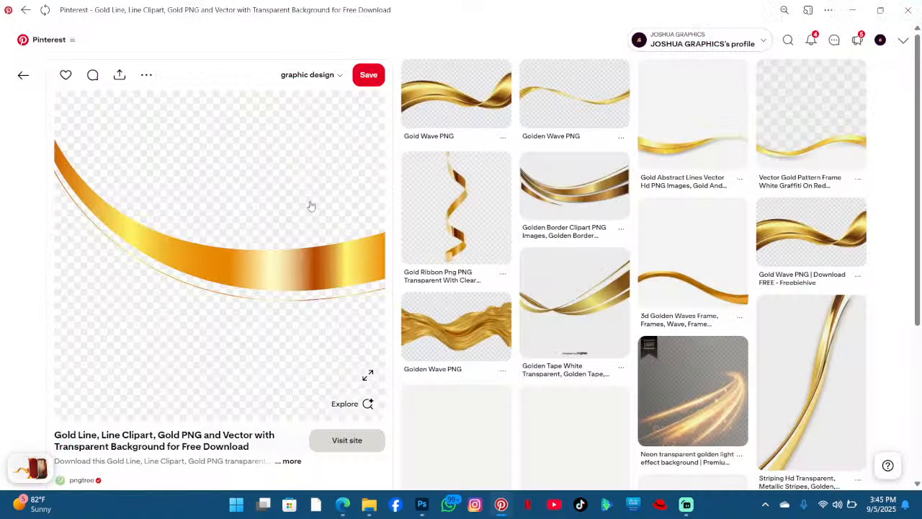
- Return to the ribbon results, reopen the Pita Emas pin and browse its related gold ribbon images
{"action": "left_click", "coordinate": [22, 76]}
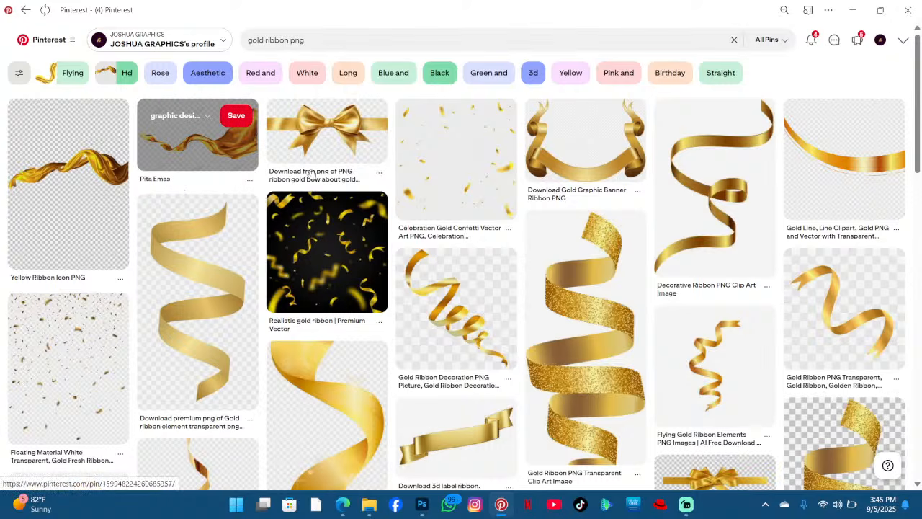
{"action": "left_click", "coordinate": [186, 147]}
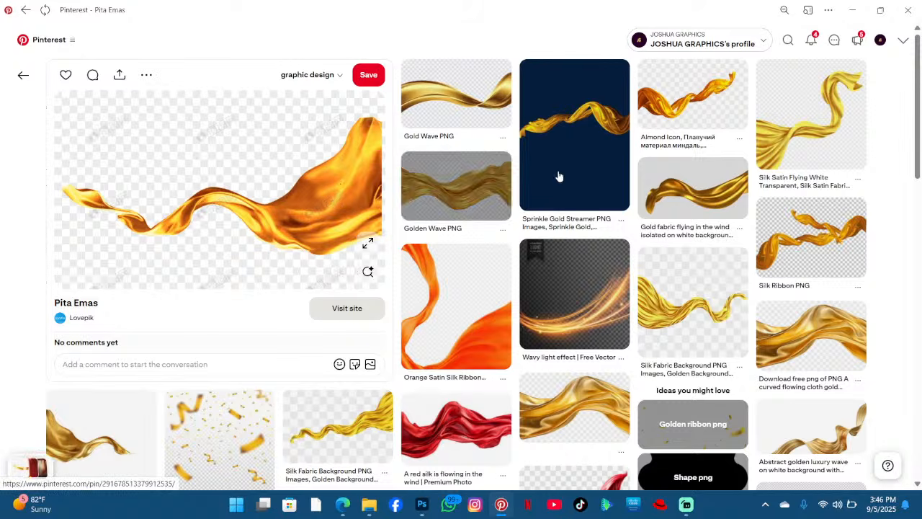
{"action": "scroll", "coordinate": [562, 180], "scroll_direction": "down", "scroll_amount": 3}
{"action": "scroll", "coordinate": [379, 216], "scroll_direction": "down", "scroll_amount": 3}
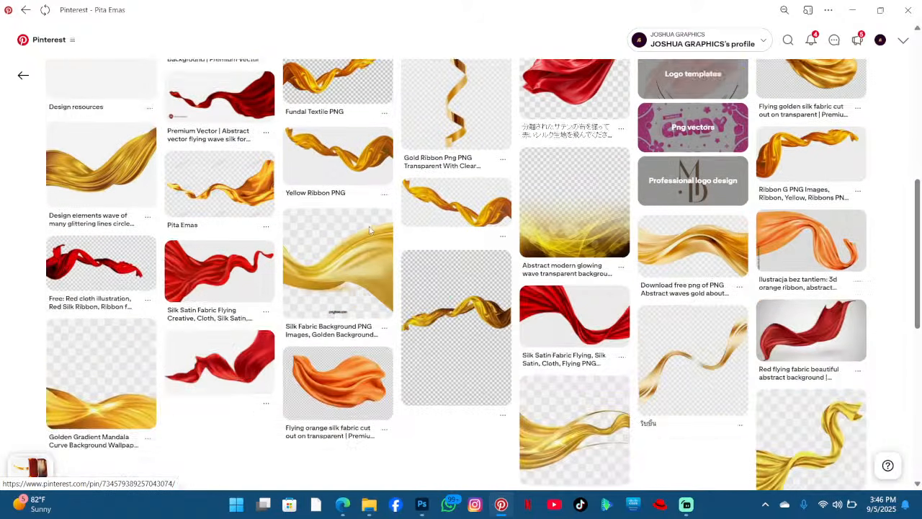
{"action": "scroll", "coordinate": [368, 232], "scroll_direction": "down", "scroll_amount": 4}
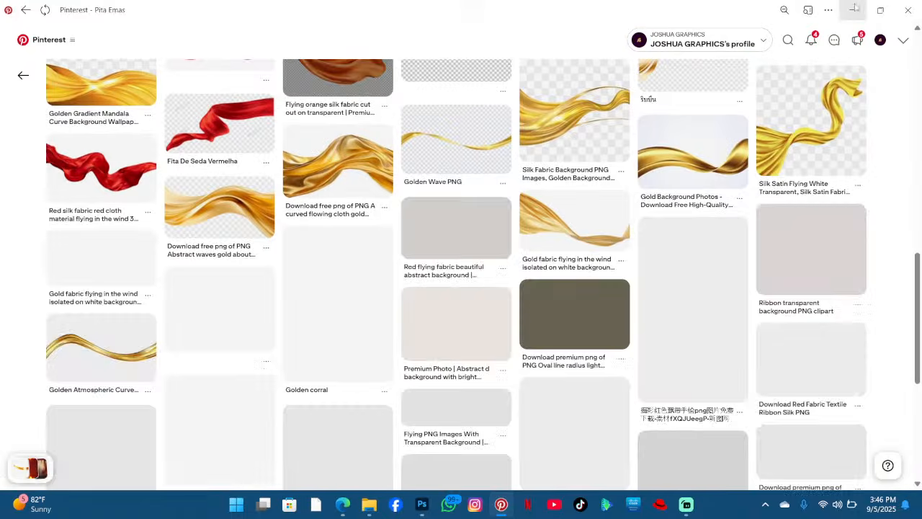
{"action": "left_click", "coordinate": [855, 9]}
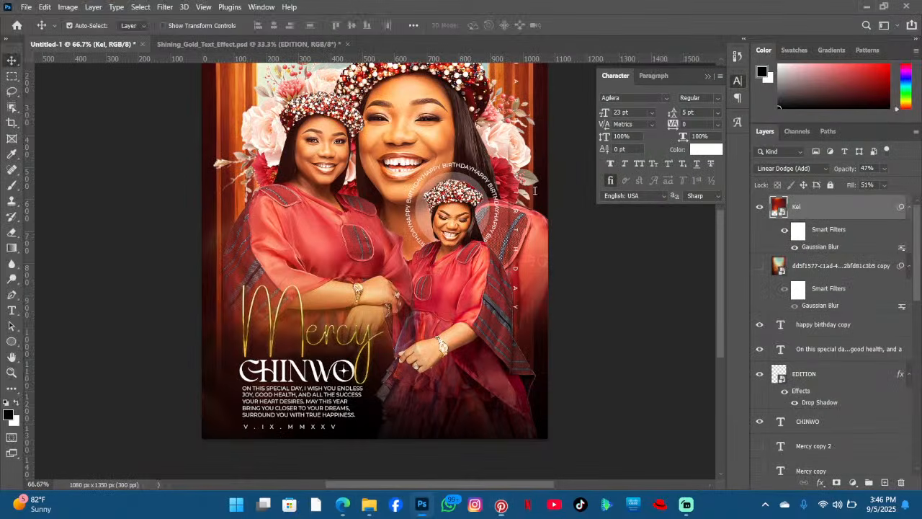
- Try to download the Gold Line ribbon as EPS from pngtree, then close the pngtree tabs
{"action": "left_click", "coordinate": [349, 509]}
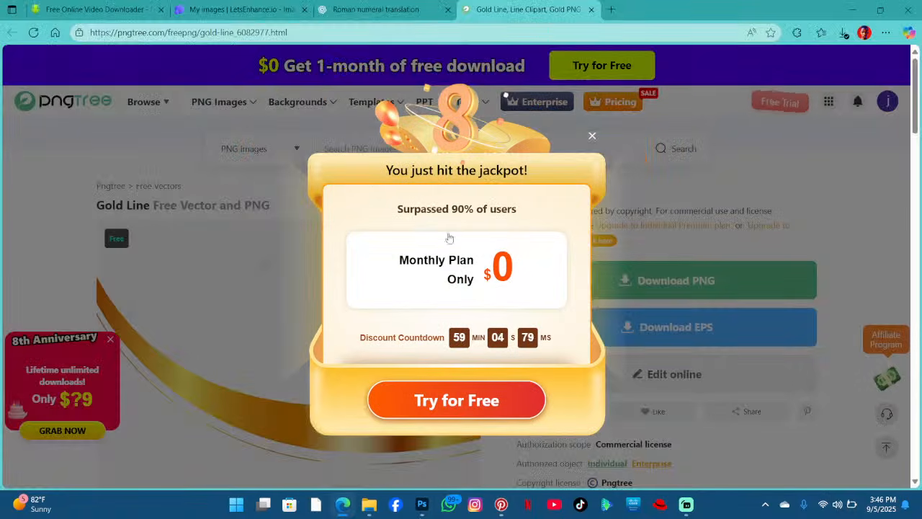
{"action": "left_click", "coordinate": [592, 136]}
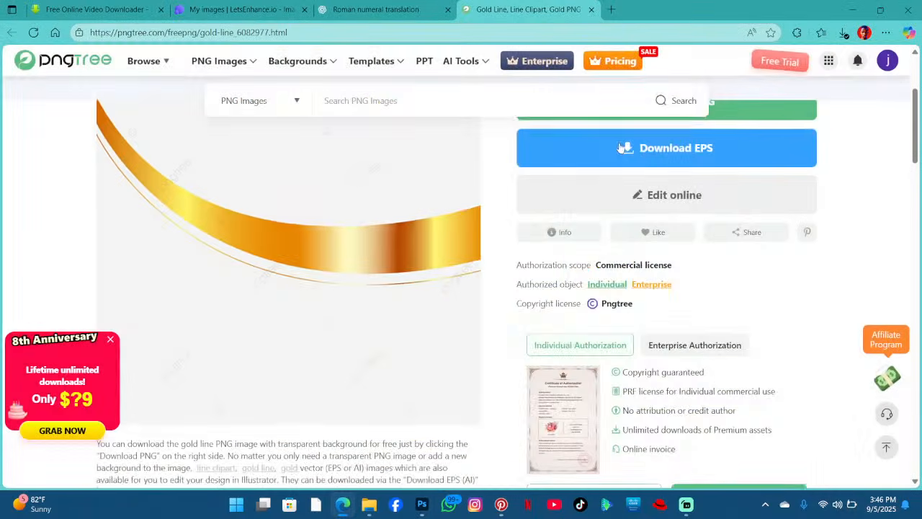
{"action": "scroll", "coordinate": [619, 188], "scroll_direction": "up", "scroll_amount": 2}
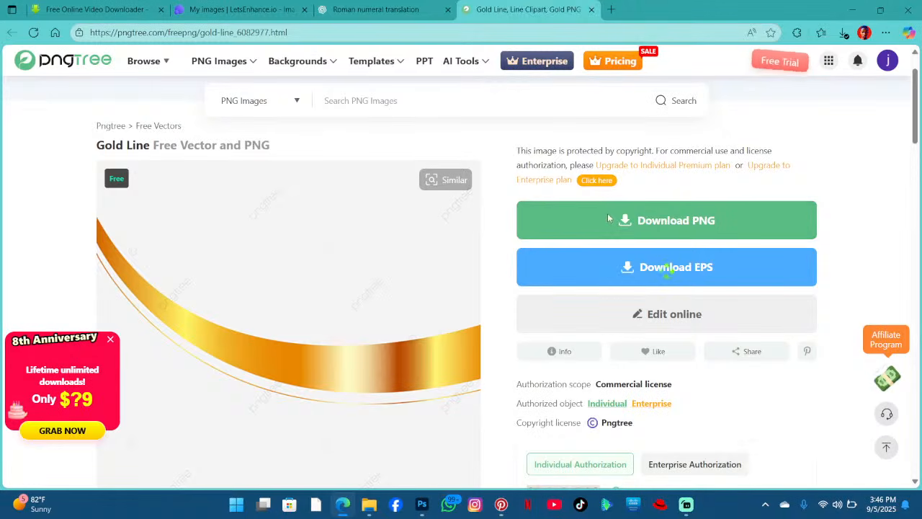
{"action": "left_click", "coordinate": [665, 266]}
{"action": "left_click", "coordinate": [377, 255]}
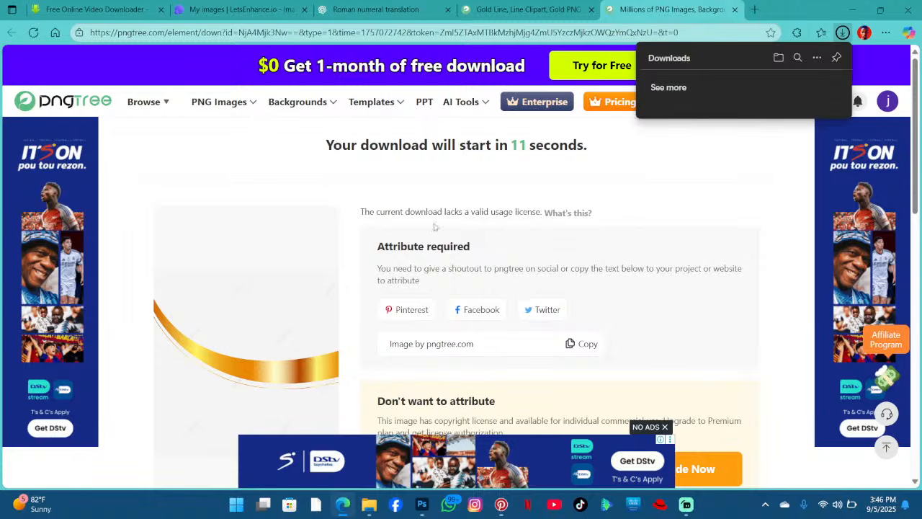
{"action": "left_click", "coordinate": [735, 10]}
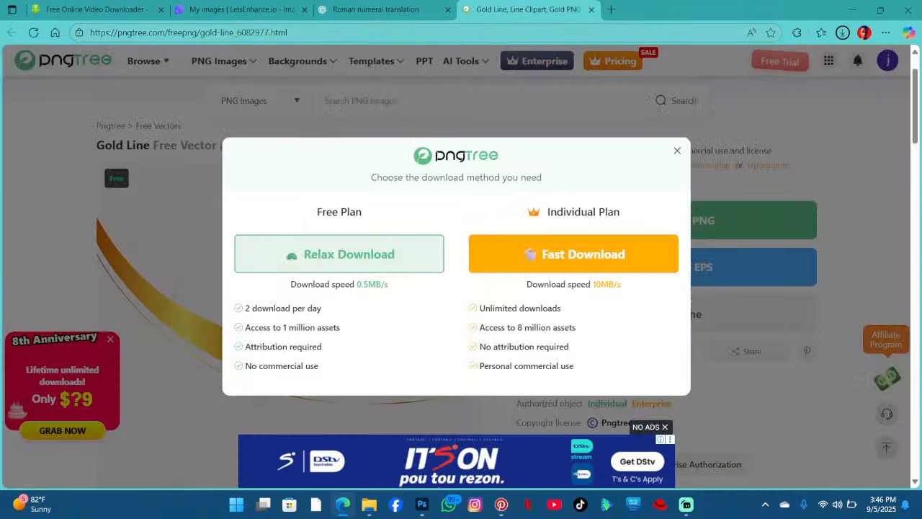
{"action": "left_click", "coordinate": [592, 10]}
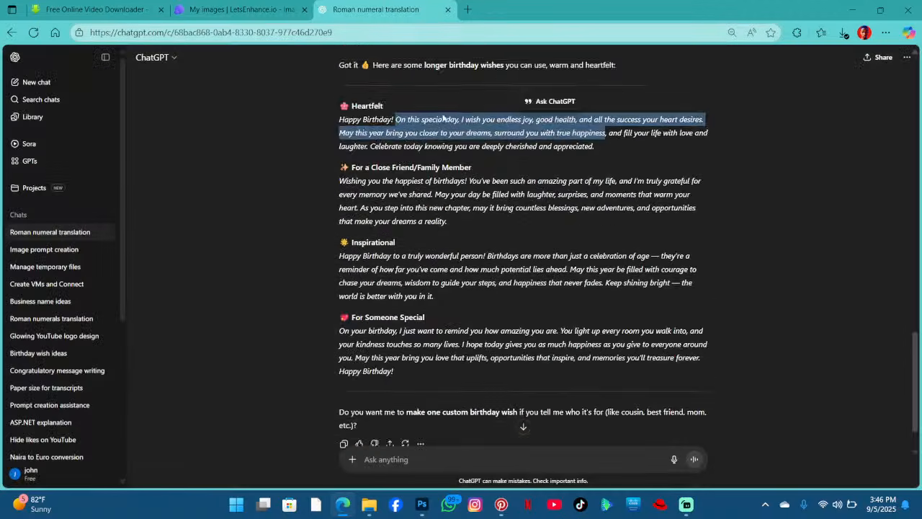
- Browse related gold and red silk ribbon pins, then visit the Pita Emas pin's source site
{"action": "scroll", "coordinate": [485, 69], "scroll_direction": "up", "scroll_amount": 4}
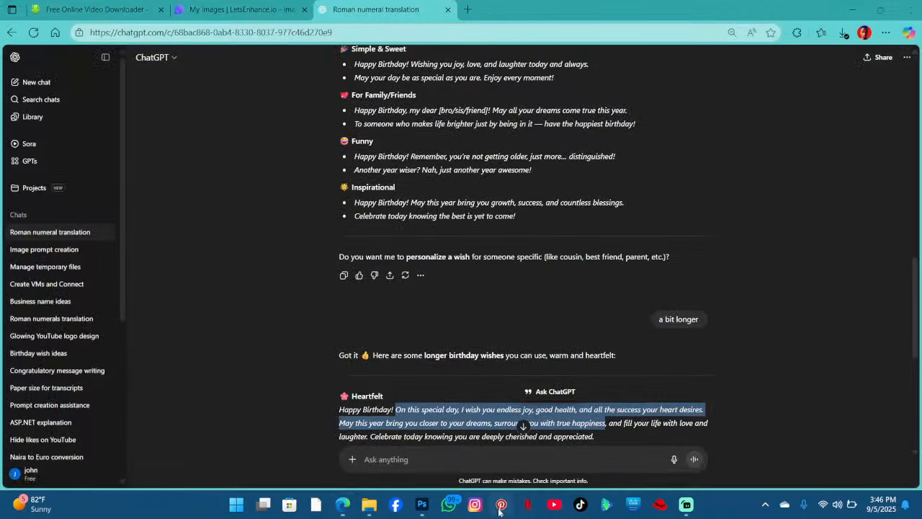
{"action": "left_click", "coordinate": [501, 504]}
{"action": "scroll", "coordinate": [254, 232], "scroll_direction": "up", "scroll_amount": 10}
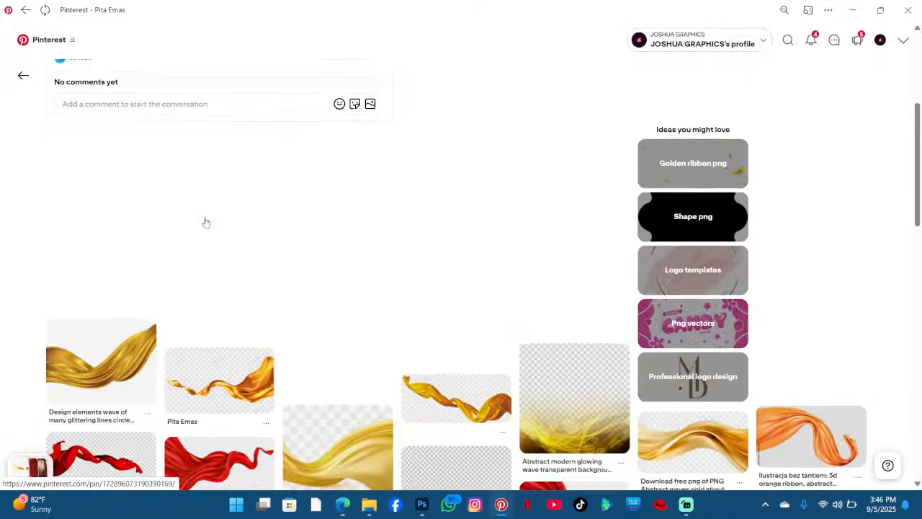
{"action": "scroll", "coordinate": [238, 410], "scroll_direction": "down", "scroll_amount": 2}
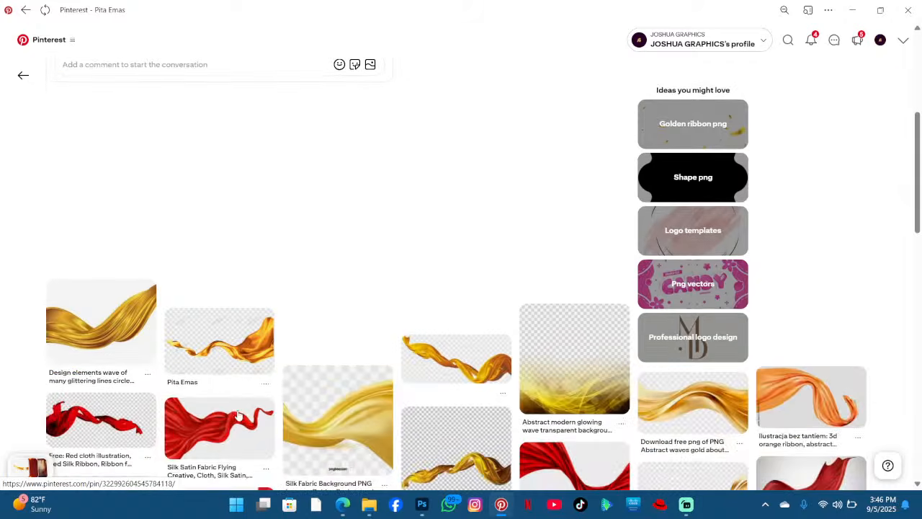
{"action": "left_click", "coordinate": [211, 356]}
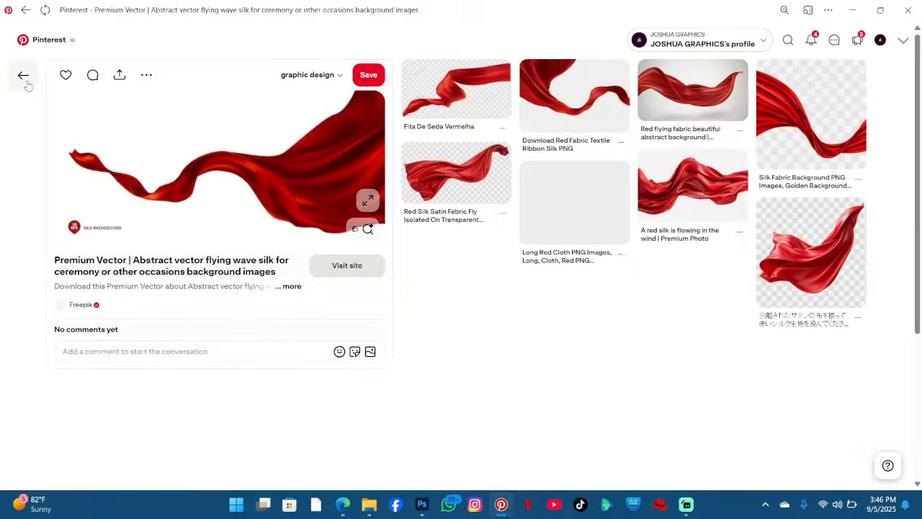
{"action": "left_click", "coordinate": [25, 81]}
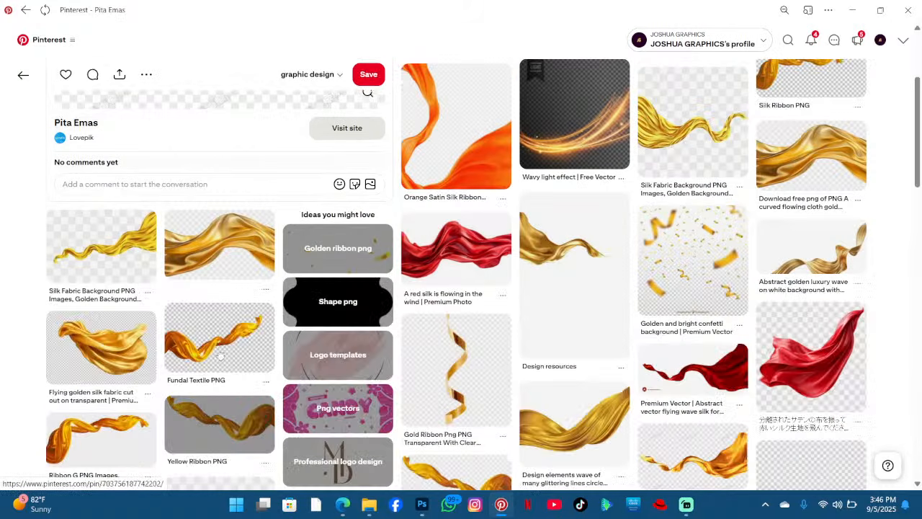
{"action": "scroll", "coordinate": [223, 346], "scroll_direction": "down", "scroll_amount": 4}
{"action": "scroll", "coordinate": [223, 346], "scroll_direction": "up", "scroll_amount": 3}
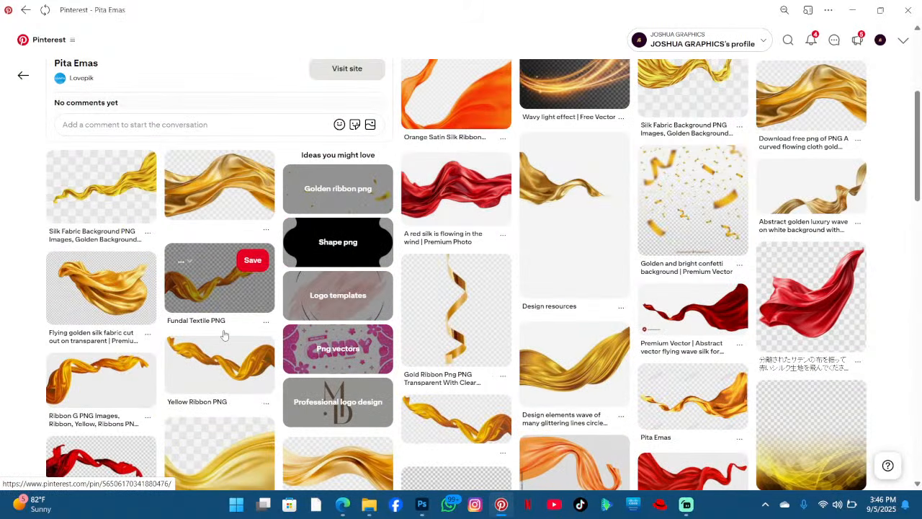
{"action": "scroll", "coordinate": [252, 311], "scroll_direction": "up", "scroll_amount": 3}
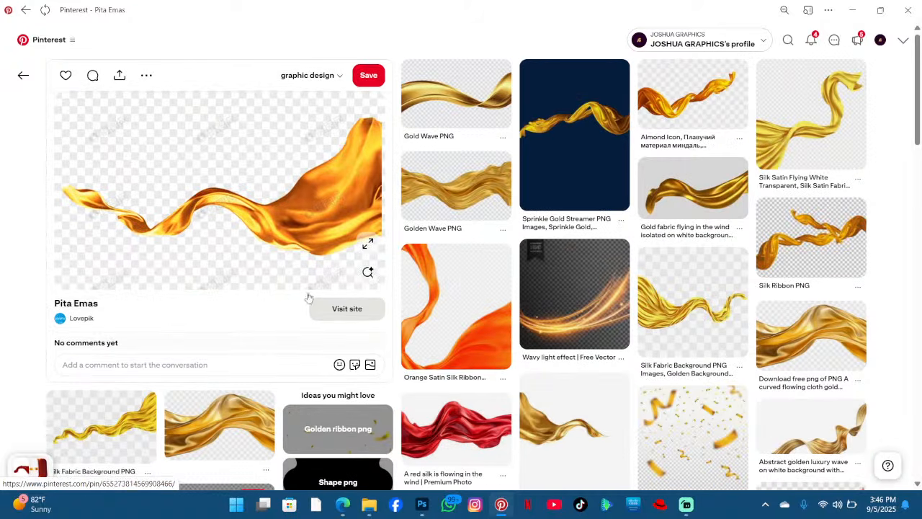
{"action": "left_click", "coordinate": [358, 313]}
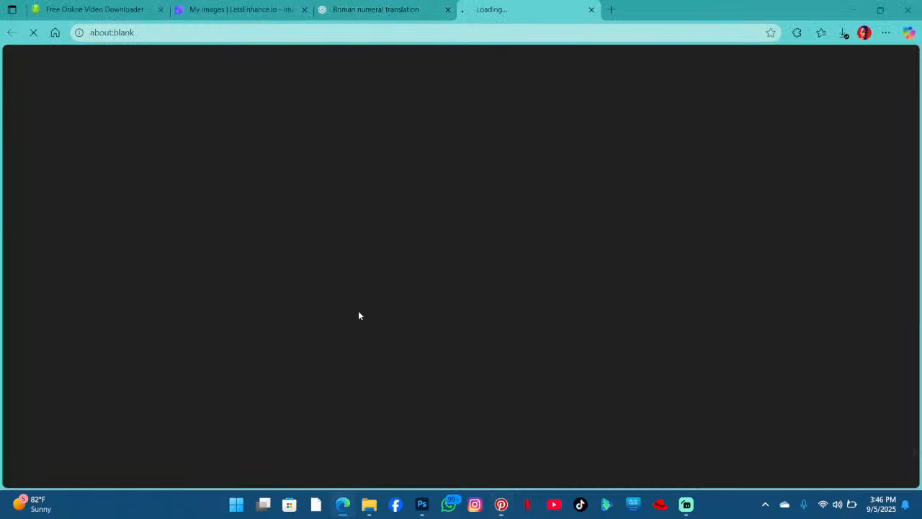
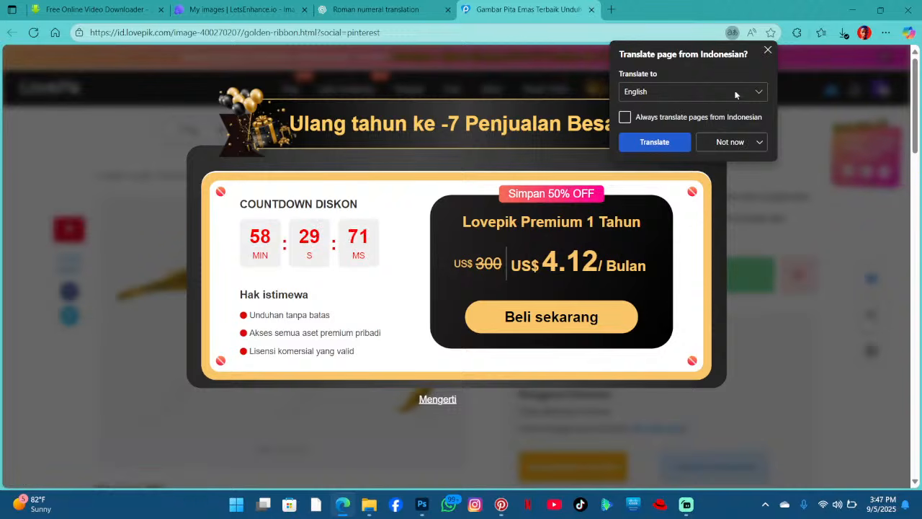
- Dismiss the translation prompt and promotional popup, then scroll through the golden ribbon image page
{"action": "left_click", "coordinate": [767, 52]}
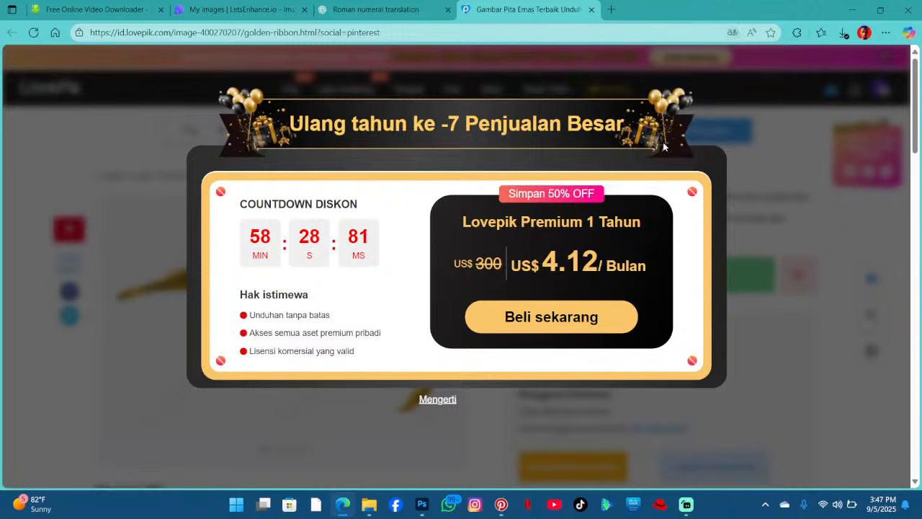
{"action": "left_click", "coordinate": [437, 400]}
{"action": "scroll", "coordinate": [460, 318], "scroll_direction": "down", "scroll_amount": 12}
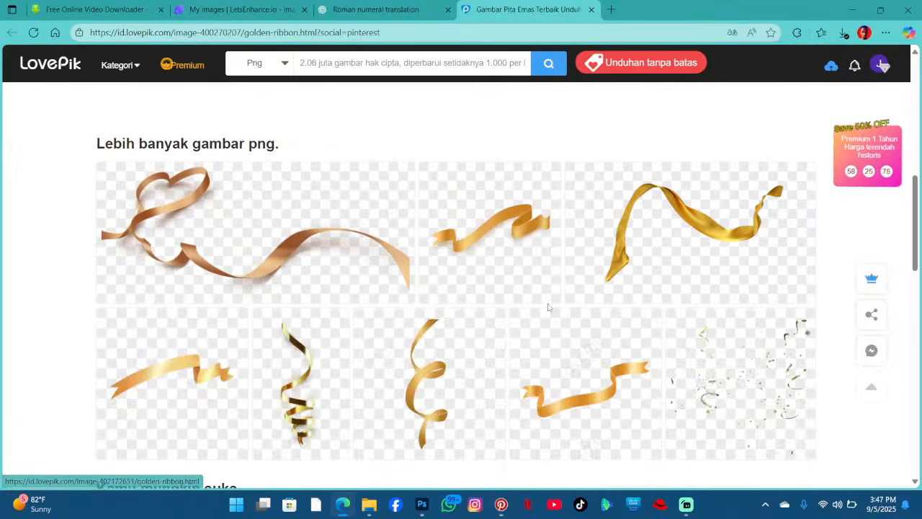
{"action": "scroll", "coordinate": [459, 317], "scroll_direction": "down", "scroll_amount": 10}
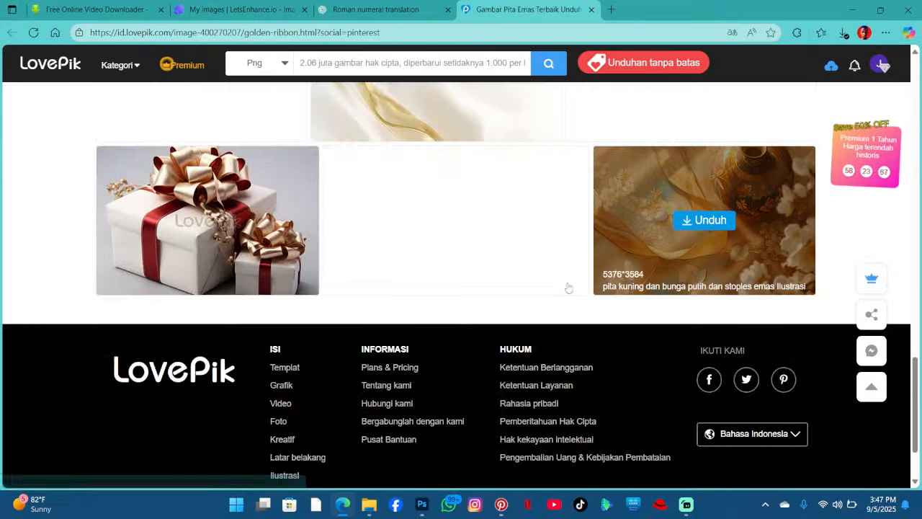
{"action": "scroll", "coordinate": [681, 277], "scroll_direction": "up", "scroll_amount": 20}
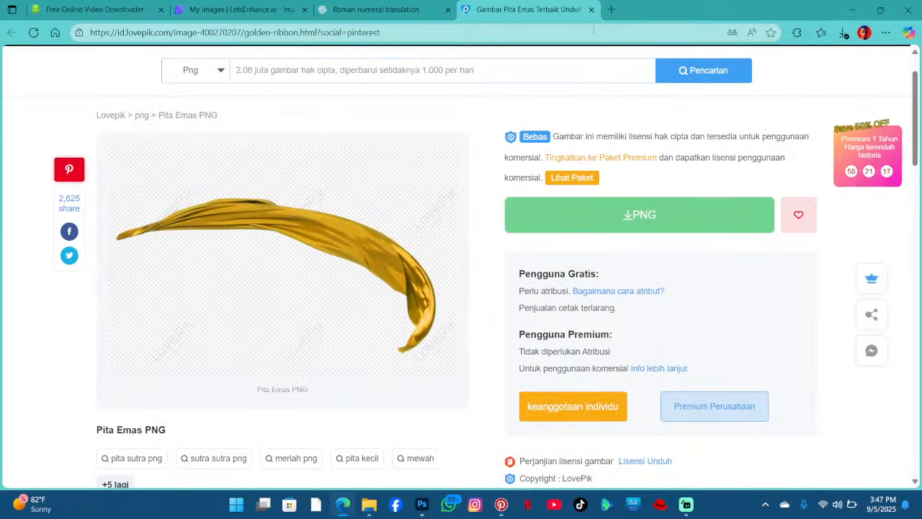
- Close the ribbon page tab and minimize the browser windows to return to the poster design
{"action": "left_click", "coordinate": [591, 10]}
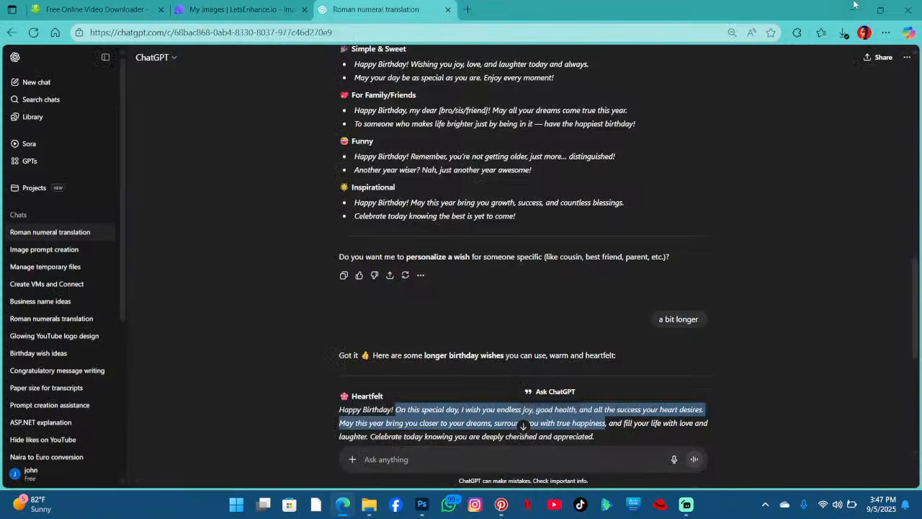
{"action": "left_click", "coordinate": [852, 9]}
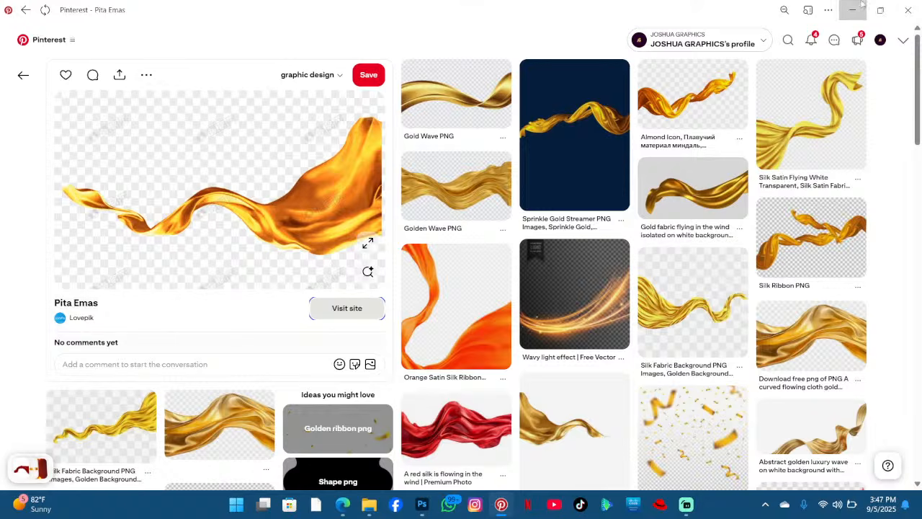
{"action": "left_click", "coordinate": [854, 8]}
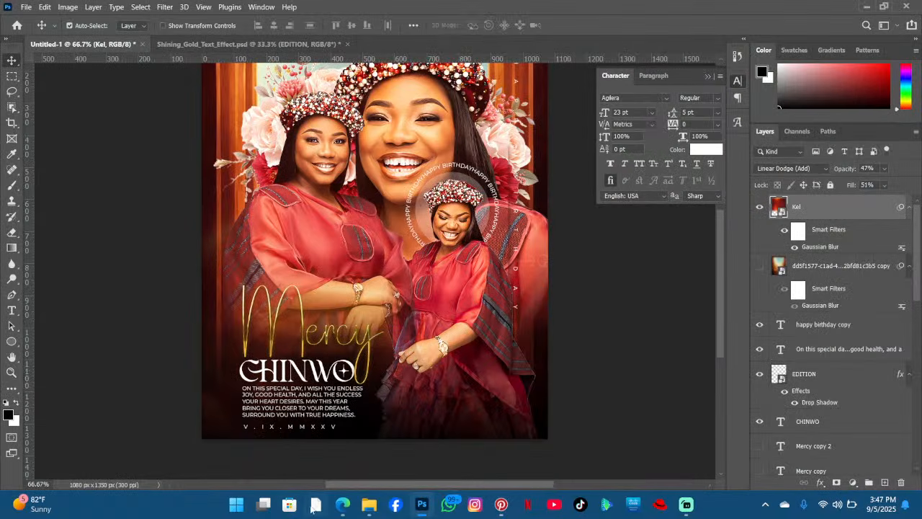
- Drag the gold line PNG from Downloads into the poster, rotate it about -86° and place it
{"action": "left_click", "coordinate": [361, 506]}
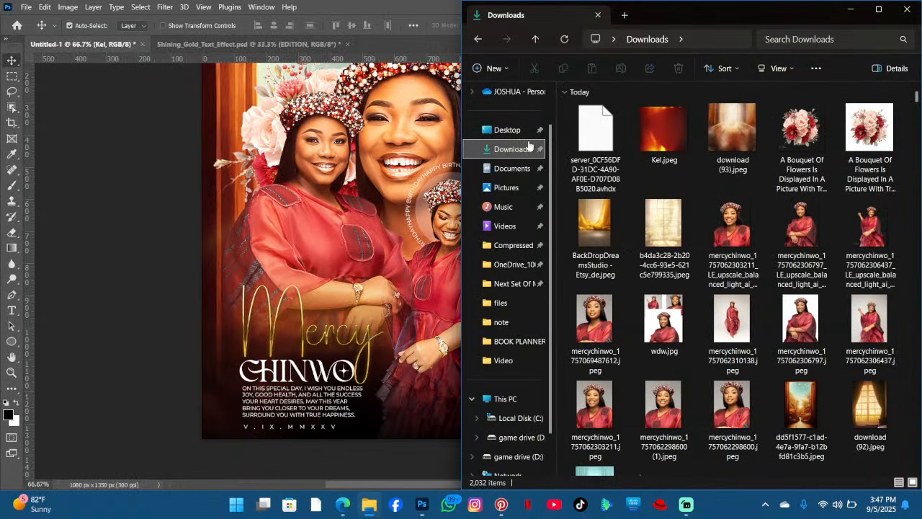
{"action": "left_click_drag", "start_coordinate": [662, 130], "coordinate": [250, 210]}
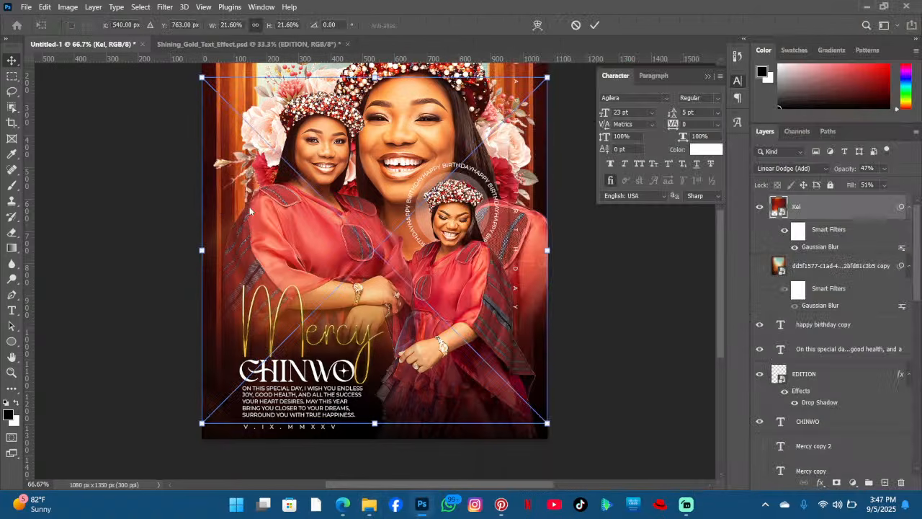
{"action": "left_click_drag", "start_coordinate": [643, 231], "coordinate": [371, 104]}
{"action": "left_click_drag", "start_coordinate": [464, 200], "coordinate": [280, 166]}
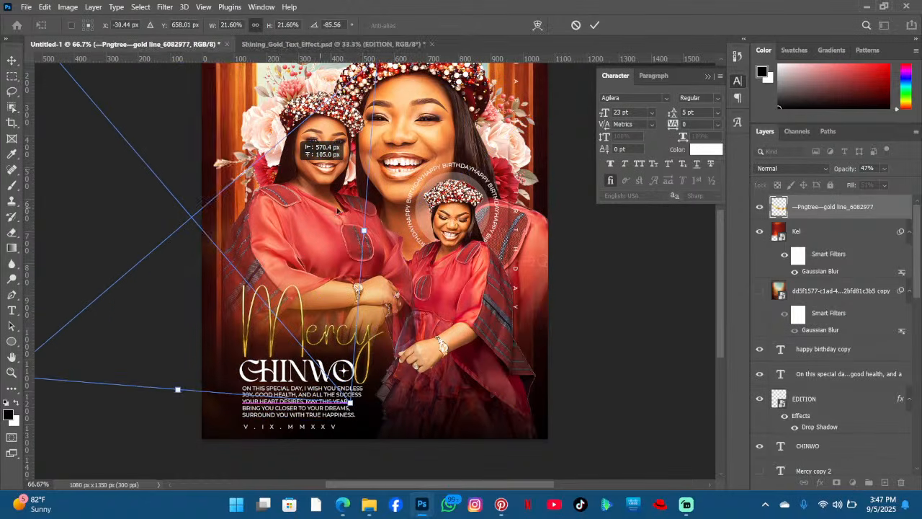
{"action": "scroll", "coordinate": [342, 211], "scroll_direction": "up", "scroll_amount": 5}
{"action": "left_click_drag", "start_coordinate": [300, 247], "coordinate": [325, 205]}
{"action": "key", "text": "Return"}
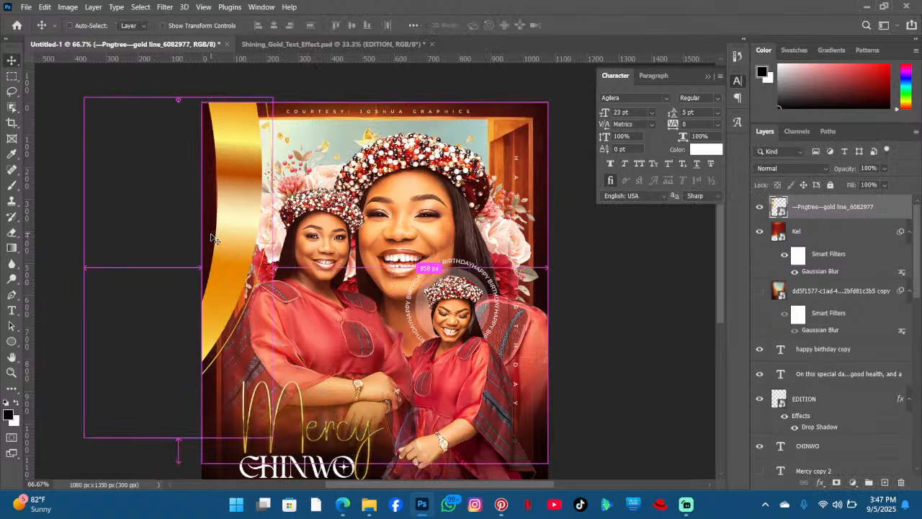
- Free-transform the gold line, rotating it about -127° and moving it to the upper right corner
{"action": "key", "text": "ctrl+t"}
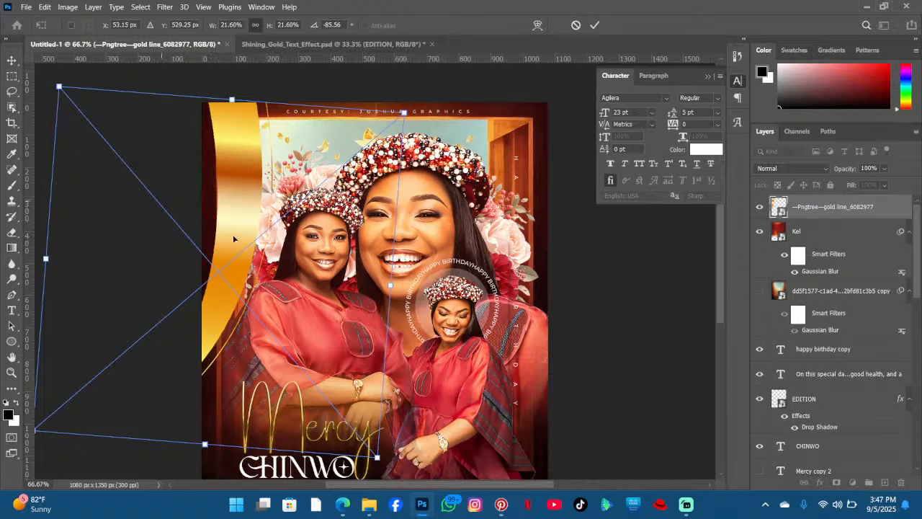
{"action": "left_click_drag", "start_coordinate": [456, 278], "coordinate": [397, 124]}
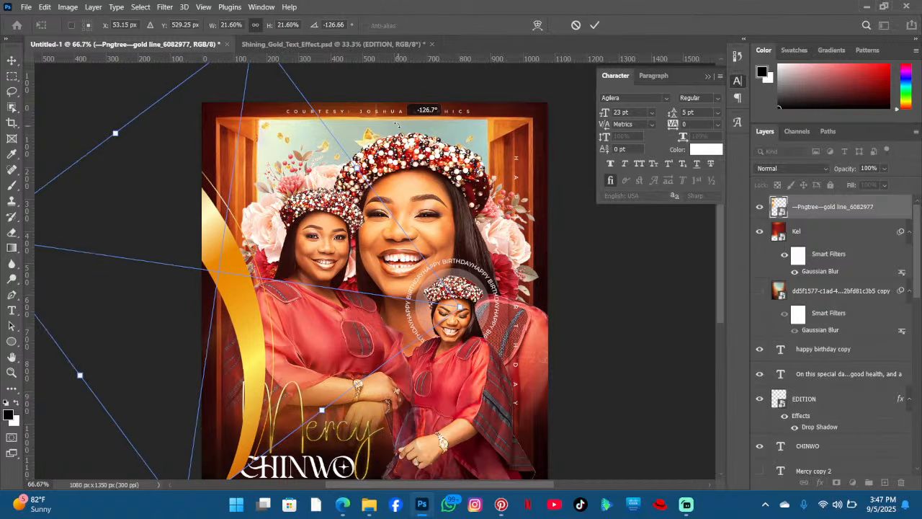
{"action": "left_click_drag", "start_coordinate": [300, 246], "coordinate": [587, 188]}
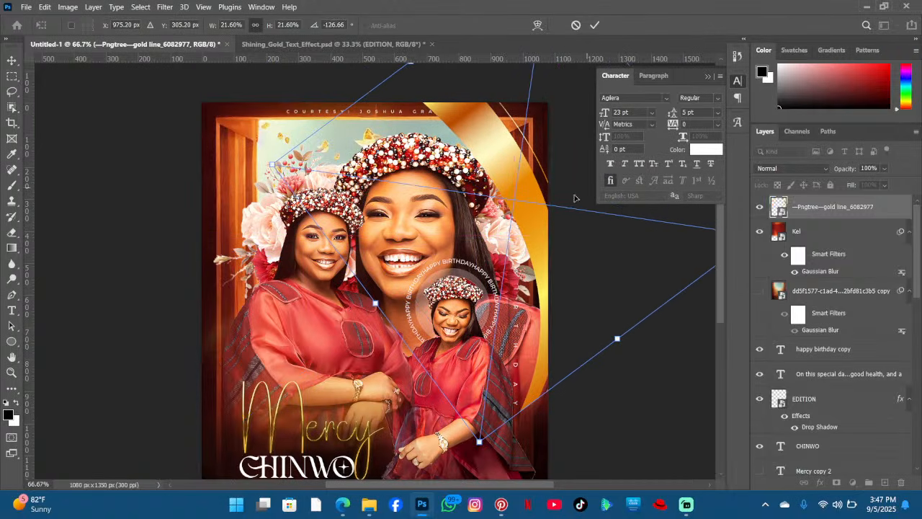
{"action": "left_click", "coordinate": [594, 26]}
- Add a layer mask to the gold line layer and brush away its lower right portion
{"action": "scroll", "coordinate": [590, 205], "scroll_direction": "down", "scroll_amount": 3}
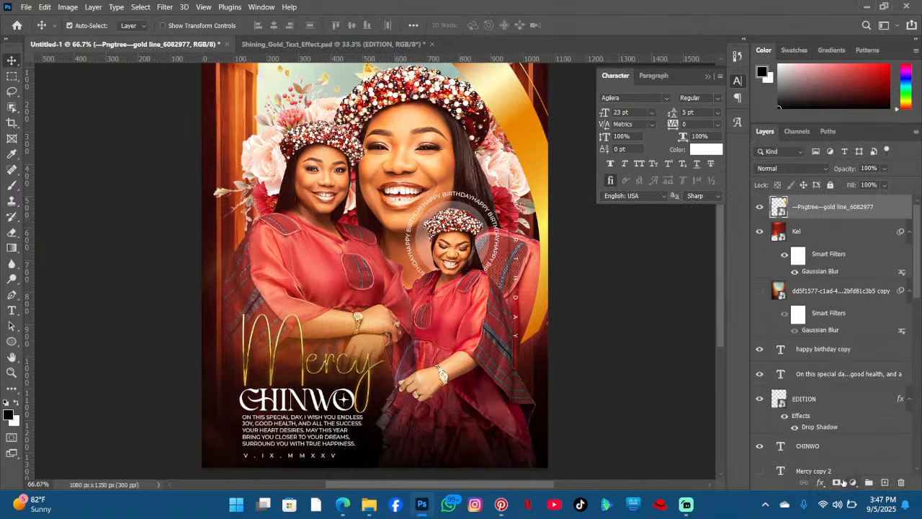
{"action": "left_click", "coordinate": [836, 481]}
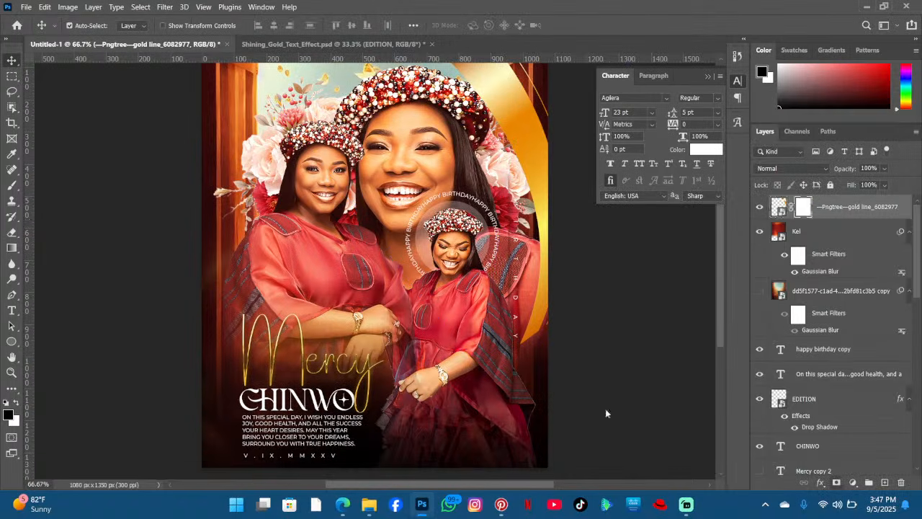
{"action": "left_click", "coordinate": [14, 187]}
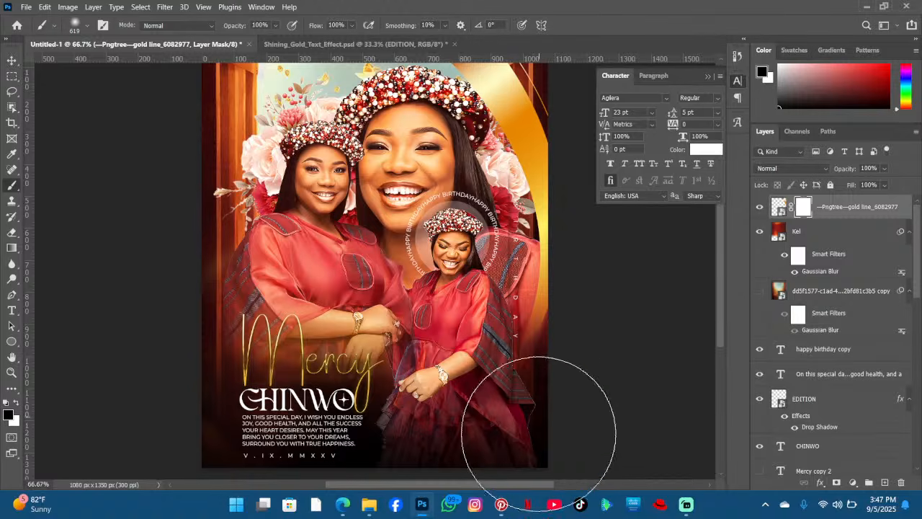
{"action": "left_click_drag", "start_coordinate": [539, 434], "coordinate": [518, 433]}
- Select the Kel glow layer and hide it
{"action": "scroll", "coordinate": [140, 204], "scroll_direction": "up", "scroll_amount": 3}
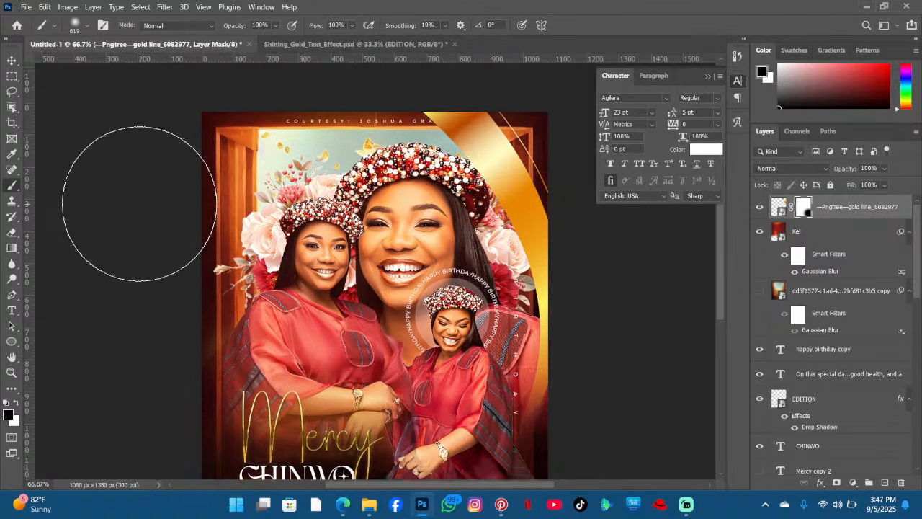
{"action": "scroll", "coordinate": [139, 204], "scroll_direction": "up", "scroll_amount": 1}
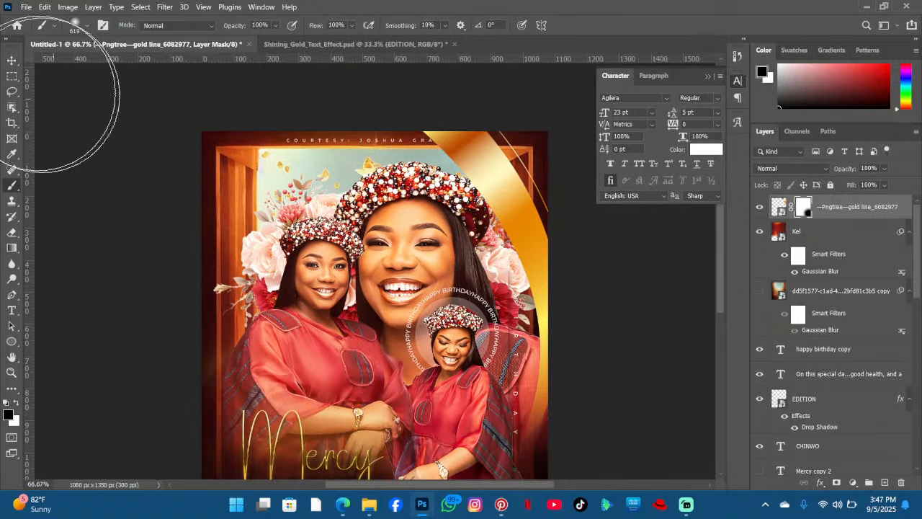
{"action": "left_click", "coordinate": [13, 62]}
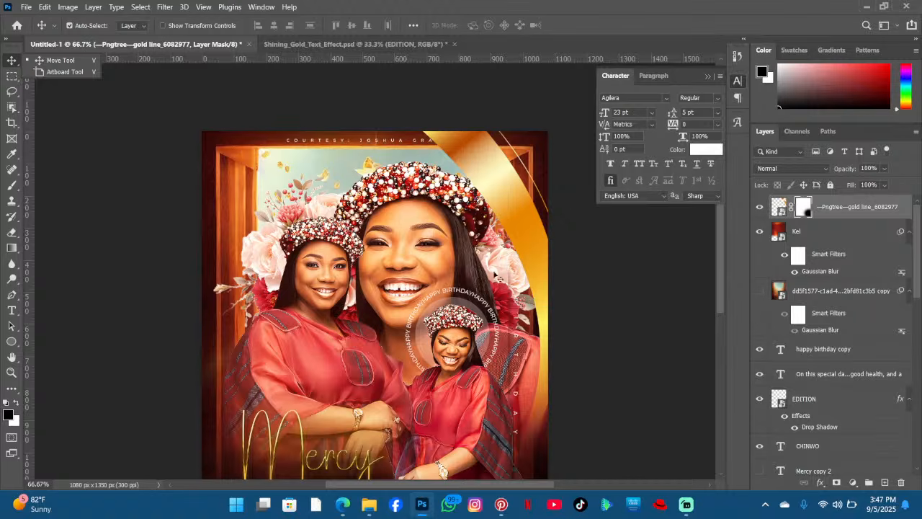
{"action": "left_click", "coordinate": [498, 275]}
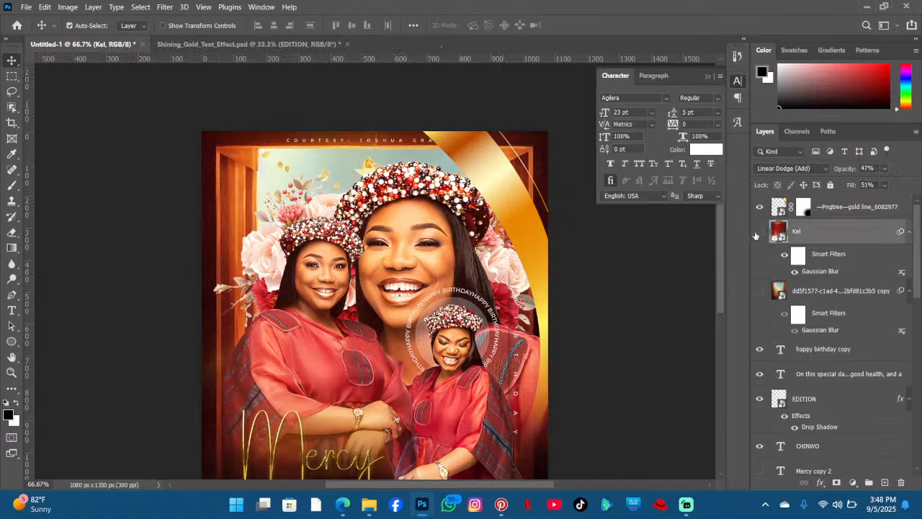
{"action": "left_click", "coordinate": [757, 232]}
- Toggle the Church Flyer background layer's visibility off and on to compare
{"action": "left_click", "coordinate": [514, 274]}
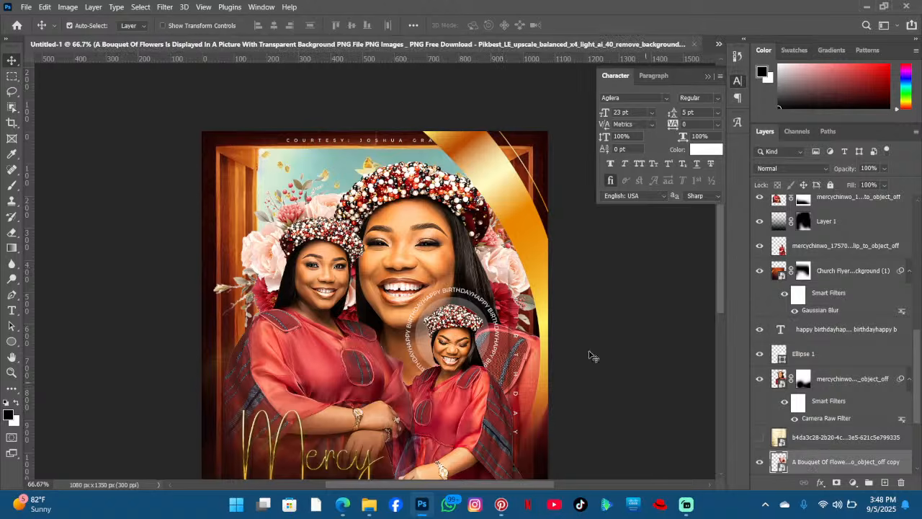
{"action": "left_click", "coordinate": [513, 280]}
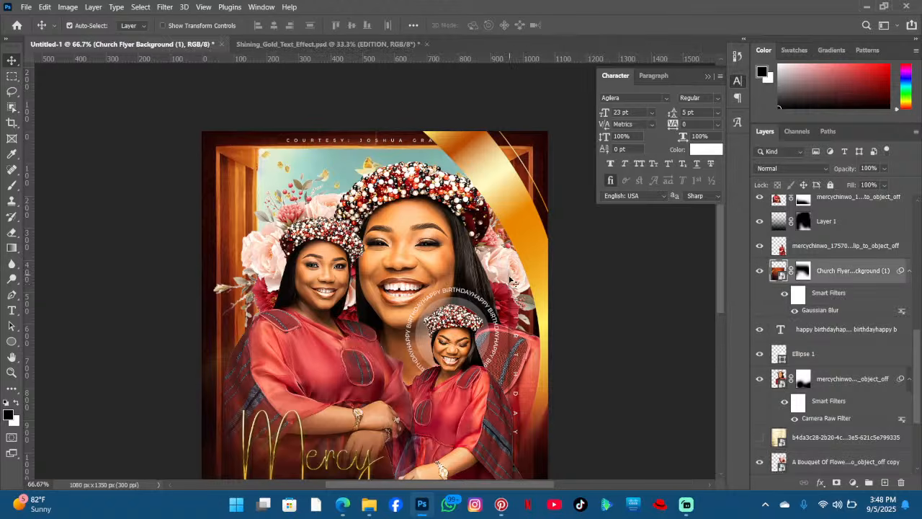
{"action": "scroll", "coordinate": [510, 288], "scroll_direction": "down", "scroll_amount": 2}
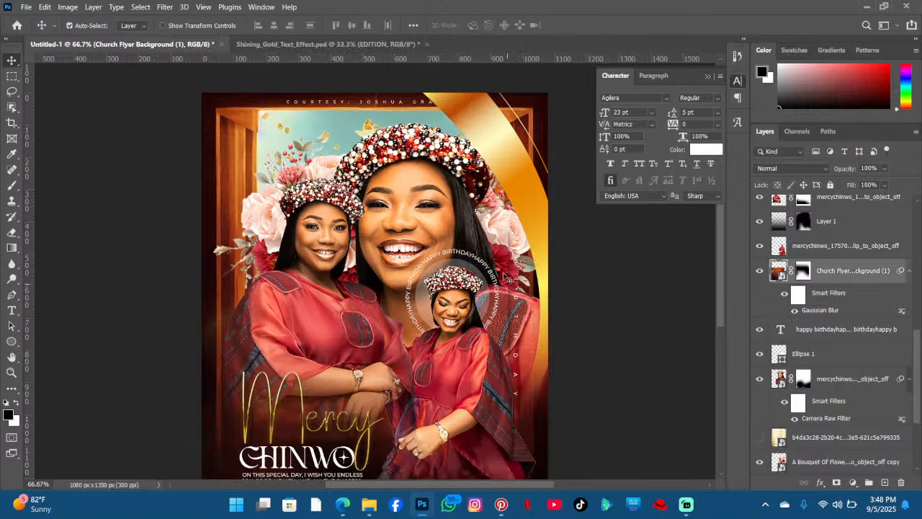
{"action": "left_click", "coordinate": [761, 273]}
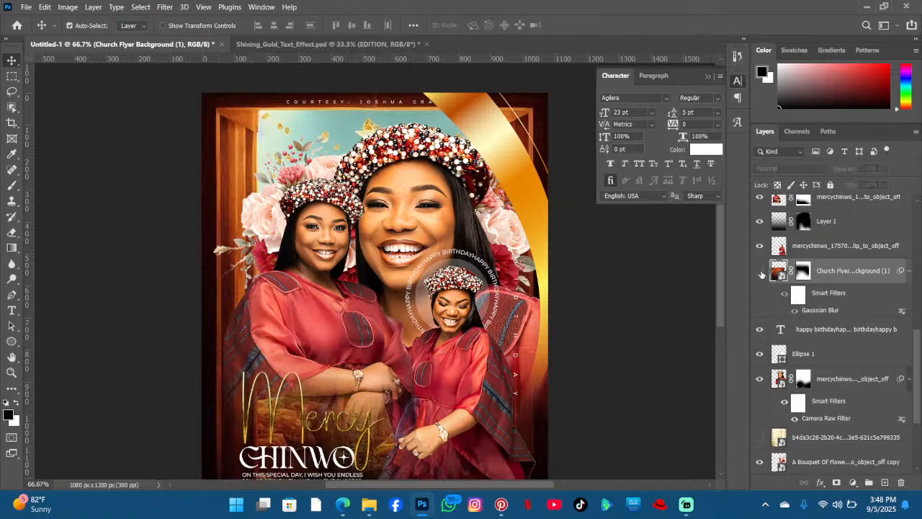
{"action": "left_click", "coordinate": [761, 274]}
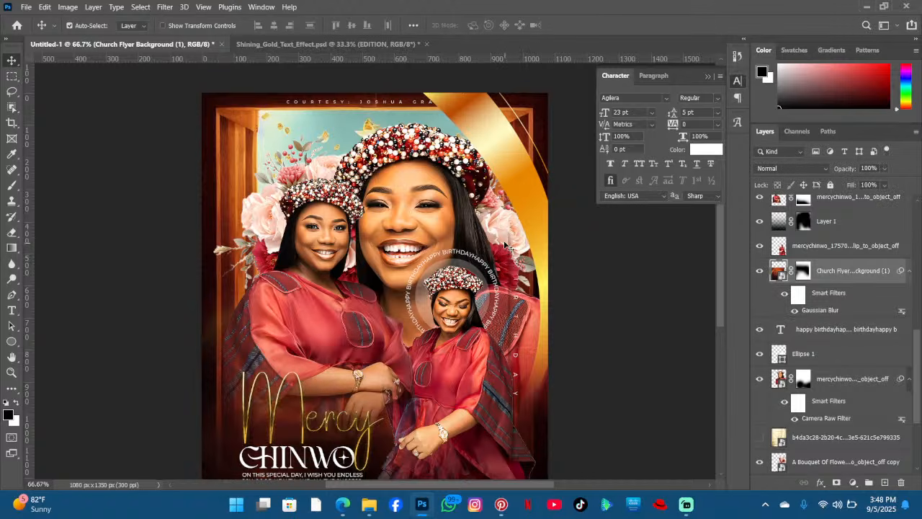
{"action": "scroll", "coordinate": [546, 407], "scroll_direction": "down", "scroll_amount": 2}
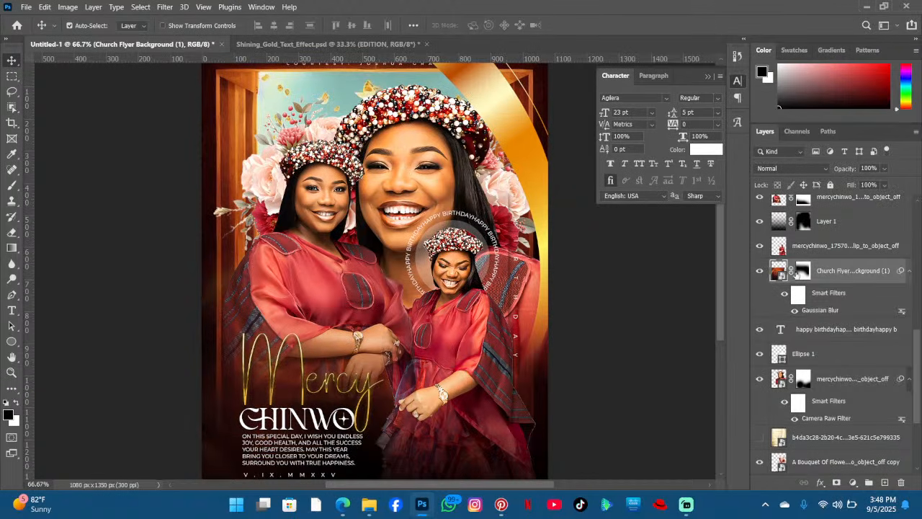
- Duplicate the flower bouquet layer and move the copy to the top of the layer stack
{"action": "left_click", "coordinate": [11, 185]}
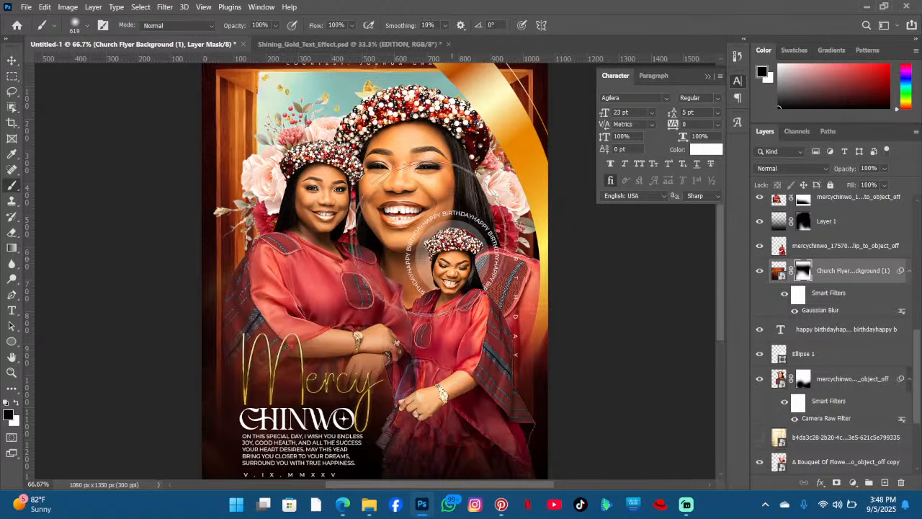
{"action": "left_click", "coordinate": [11, 59]}
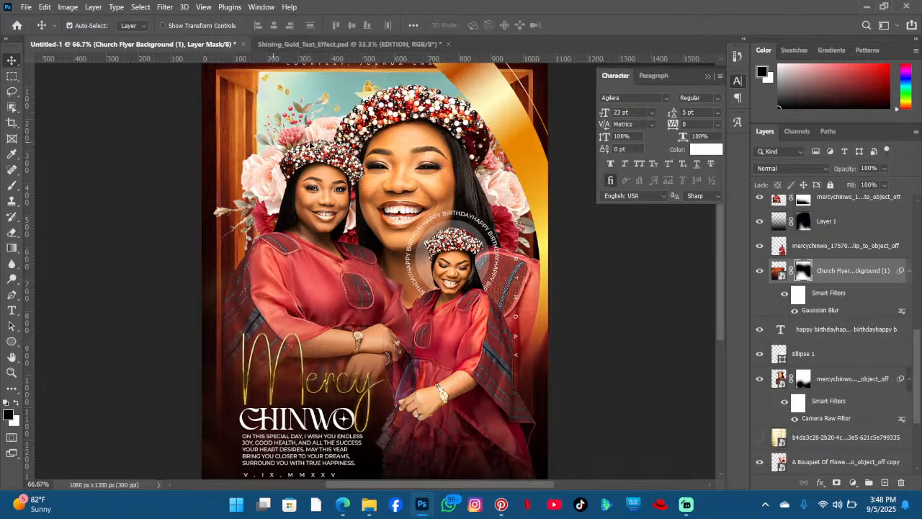
{"action": "left_click", "coordinate": [507, 195]}
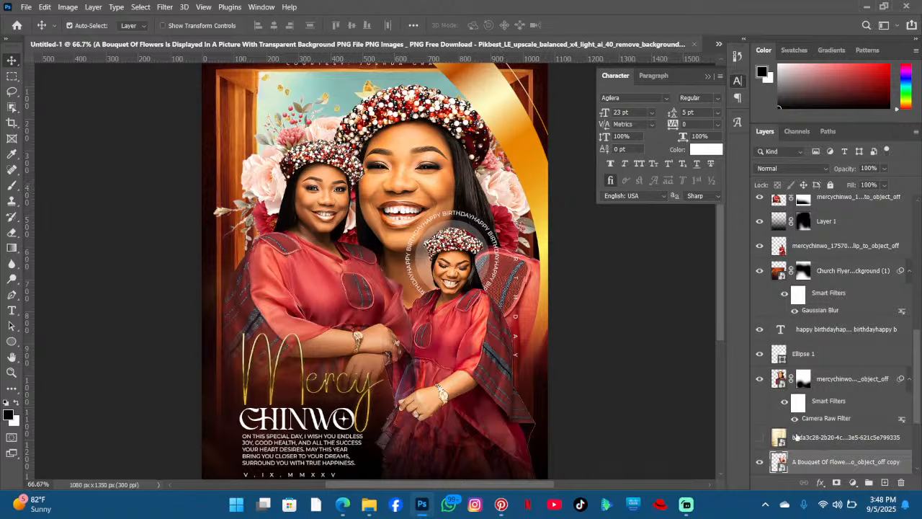
{"action": "key", "text": "ctrl+j"}
{"action": "left_click_drag", "start_coordinate": [806, 459], "coordinate": [809, 204]}
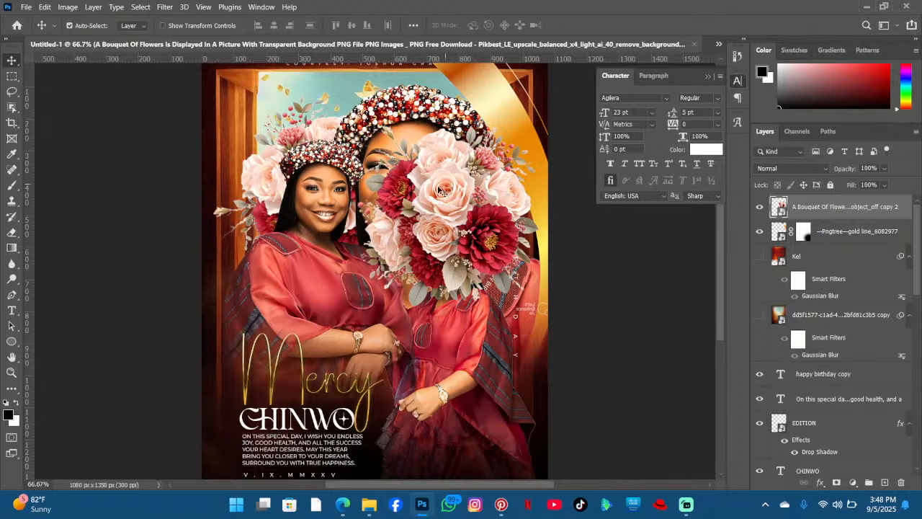
- Erase the bouquet copy over the woman's face with a 132 px eraser
{"action": "left_click", "coordinate": [11, 234]}
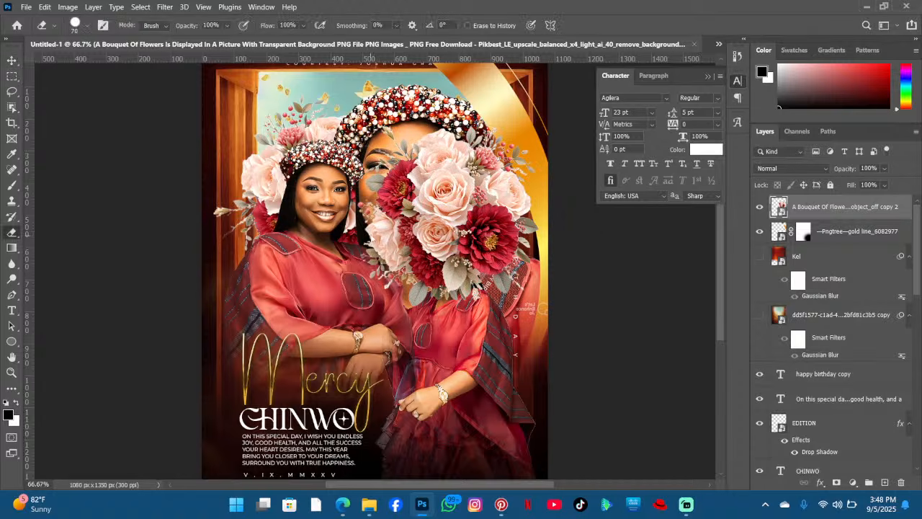
{"action": "left_click", "coordinate": [484, 233]}
{"action": "left_click", "coordinate": [474, 209]}
{"action": "left_click", "coordinate": [75, 29]}
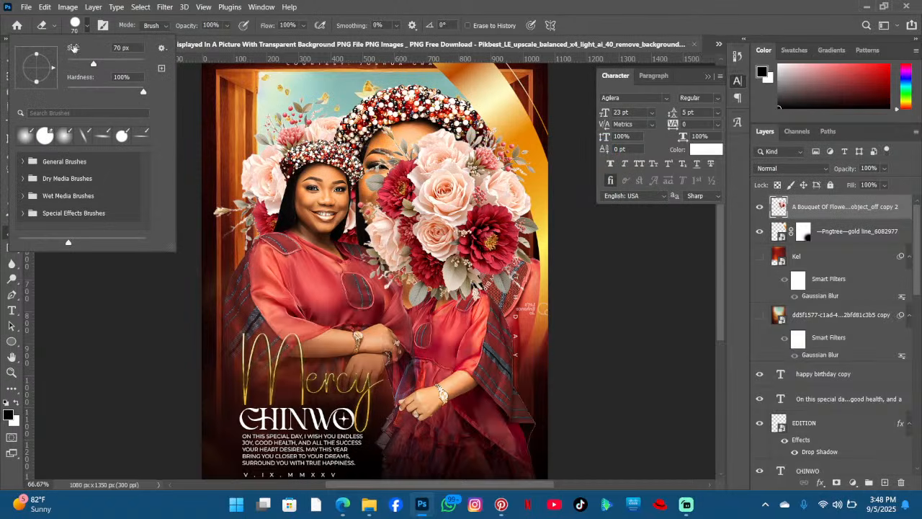
{"action": "left_click_drag", "start_coordinate": [73, 49], "coordinate": [113, 51]}
{"action": "left_click_drag", "start_coordinate": [387, 158], "coordinate": [386, 173]}
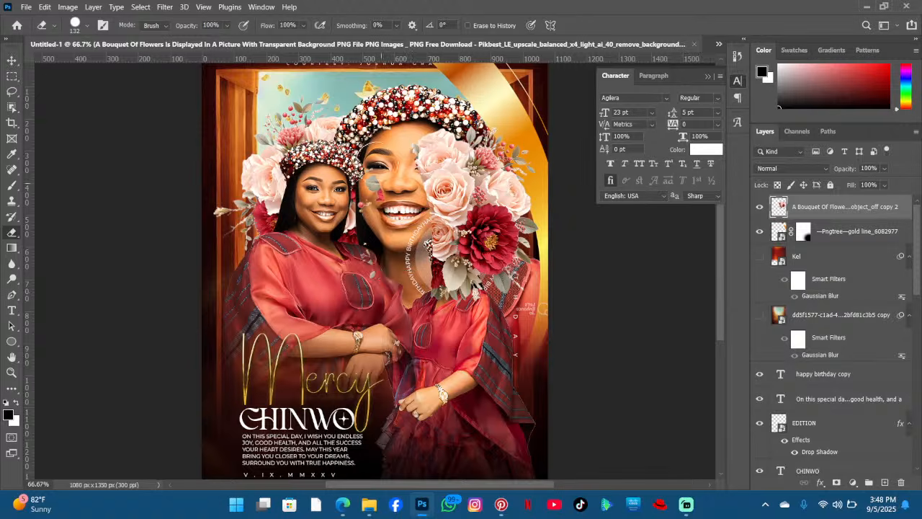
{"action": "mouse_move", "coordinate": [414, 124]}
{"action": "left_mouse_down"}
{"action": "mouse_move", "coordinate": [468, 314]}
{"action": "mouse_move", "coordinate": [446, 288]}
{"action": "mouse_move", "coordinate": [427, 232]}
{"action": "mouse_move", "coordinate": [468, 247]}
{"action": "mouse_move", "coordinate": [494, 274]}
{"action": "mouse_move", "coordinate": [479, 268]}
{"action": "mouse_move", "coordinate": [468, 229]}
{"action": "left_mouse_up"}
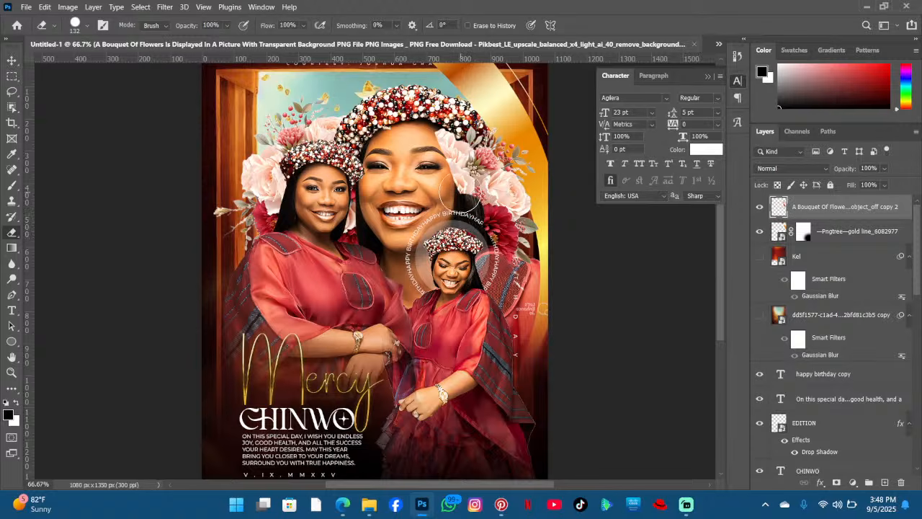
- Erase more of the bouquet copy around the large face, then toggle the copy's visibility off and on to compare
{"action": "left_click_drag", "start_coordinate": [461, 191], "coordinate": [458, 215]}
{"action": "left_click_drag", "start_coordinate": [442, 144], "coordinate": [463, 209]}
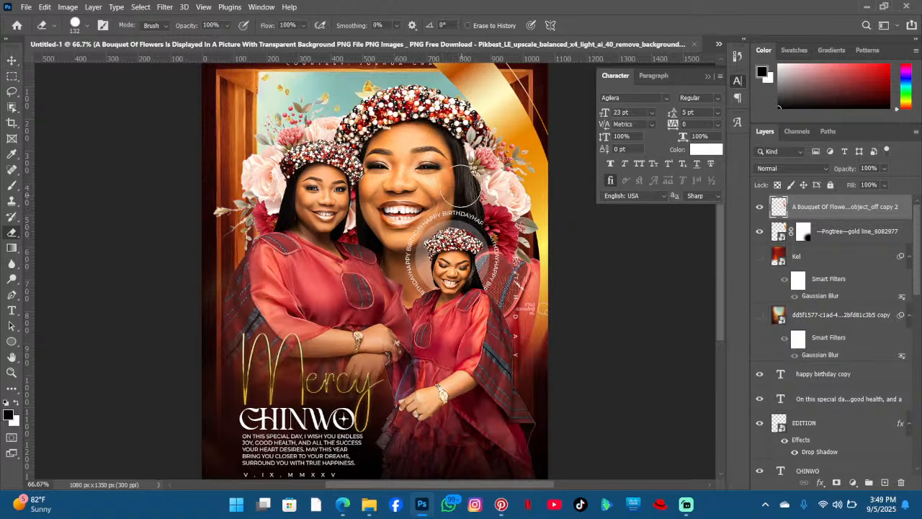
{"action": "left_click_drag", "start_coordinate": [454, 147], "coordinate": [474, 238]}
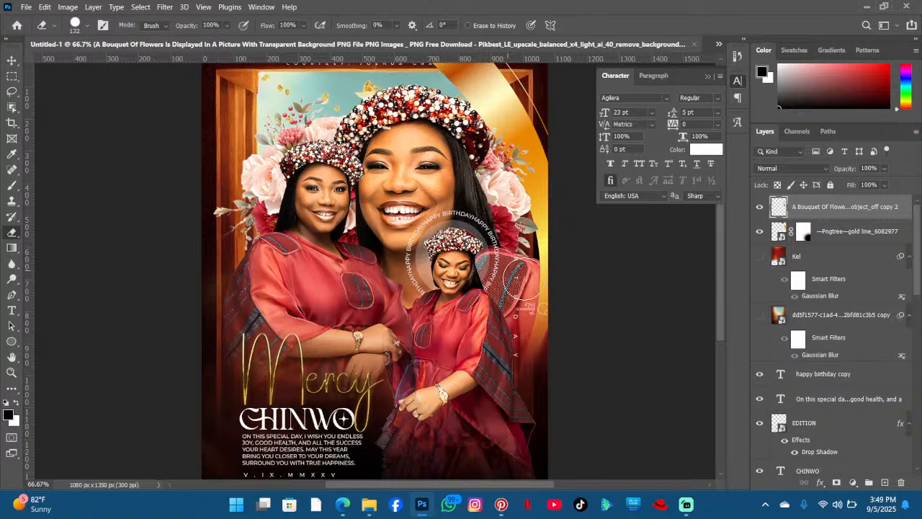
{"action": "left_click", "coordinate": [536, 294]}
{"action": "scroll", "coordinate": [407, 216], "scroll_direction": "up", "scroll_amount": 2}
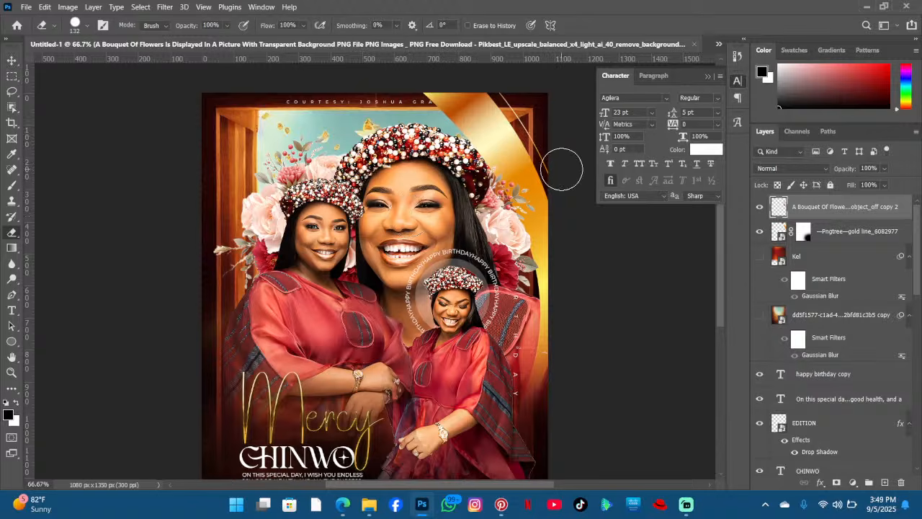
{"action": "left_click", "coordinate": [756, 208]}
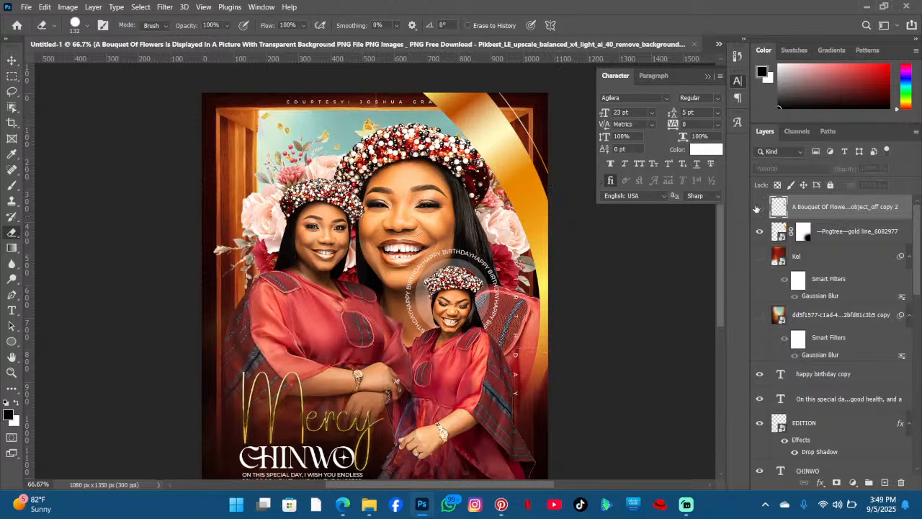
{"action": "left_click", "coordinate": [758, 208]}
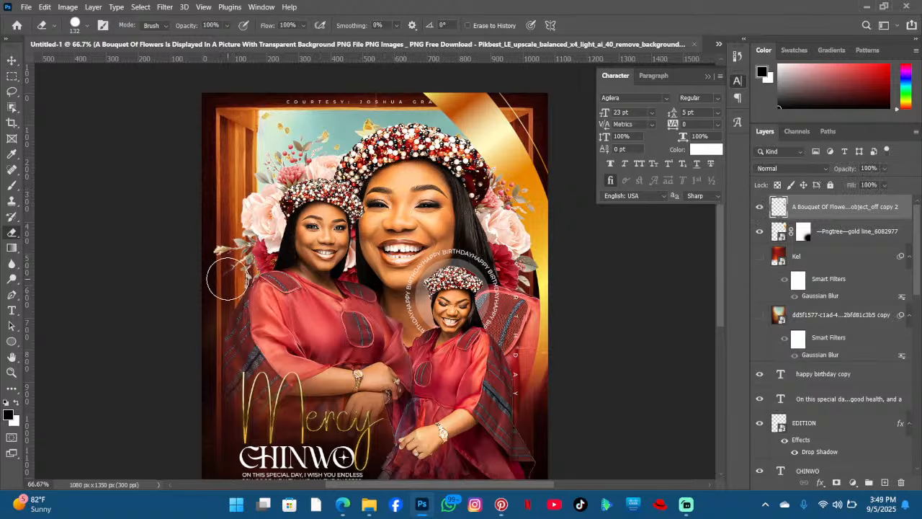
- Select the lower bouquet layer, rasterize it, and erase its protruding piece at the poster's left edge
{"action": "left_click", "coordinate": [10, 60]}
{"action": "left_click", "coordinate": [256, 213]}
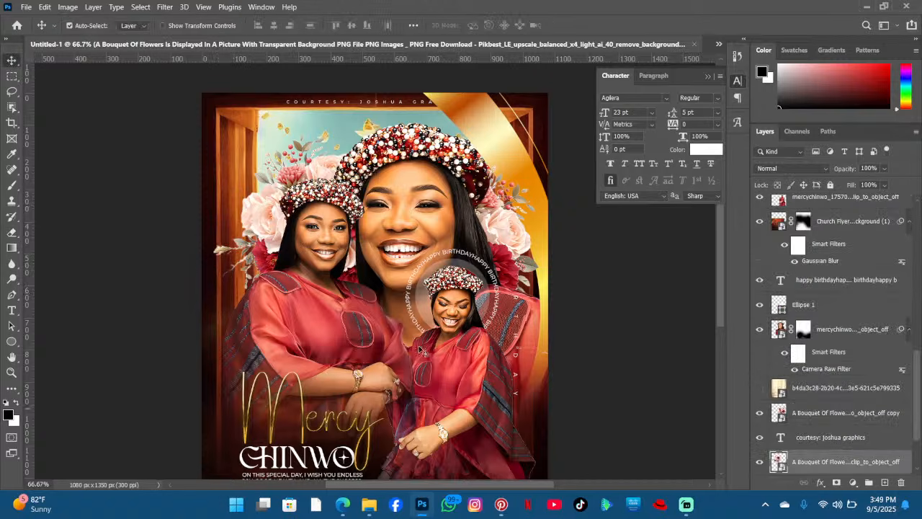
{"action": "left_click", "coordinate": [11, 232]}
{"action": "left_click", "coordinate": [213, 253]}
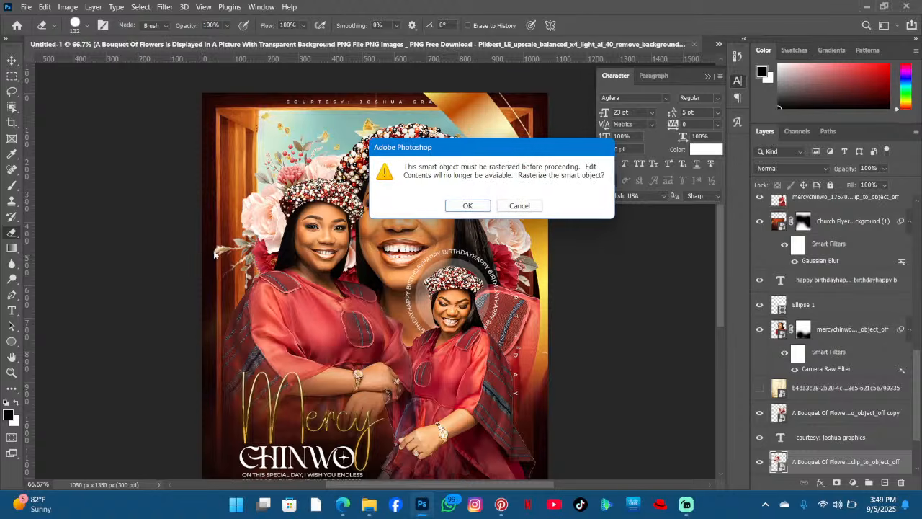
{"action": "left_click", "coordinate": [466, 207]}
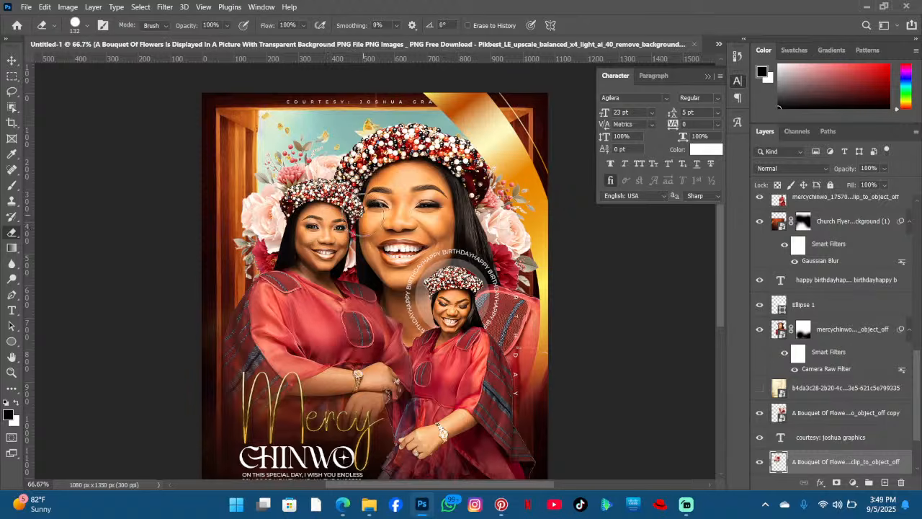
- Duplicate the gold ribbon layer and move the copy down toward the poster's lower right
{"action": "scroll", "coordinate": [108, 195], "scroll_direction": "up", "scroll_amount": 1}
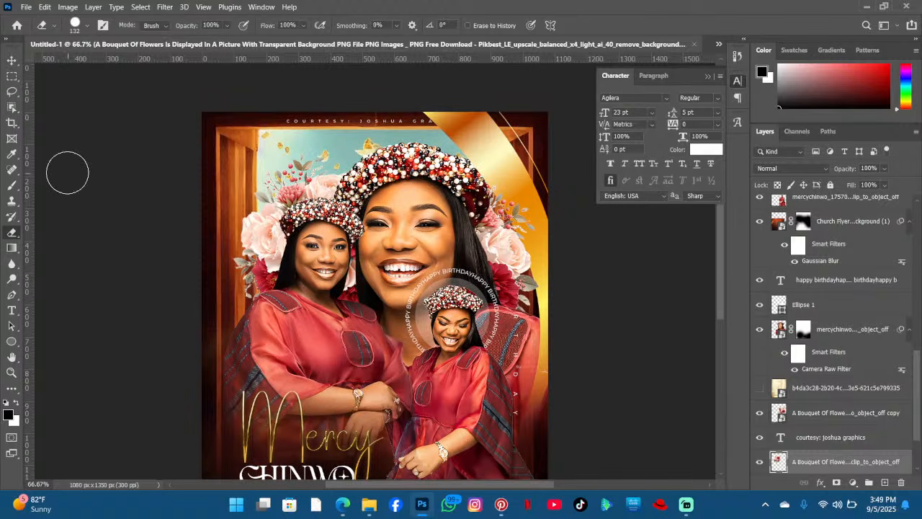
{"action": "scroll", "coordinate": [76, 168], "scroll_direction": "up", "scroll_amount": 1}
{"action": "left_click", "coordinate": [12, 62]}
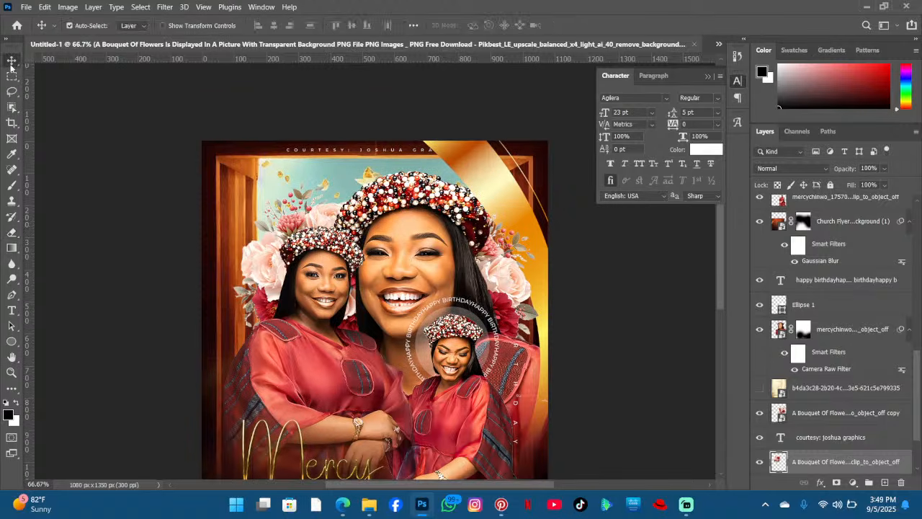
{"action": "scroll", "coordinate": [361, 115], "scroll_direction": "down", "scroll_amount": 1}
{"action": "scroll", "coordinate": [360, 115], "scroll_direction": "right", "scroll_amount": 1}
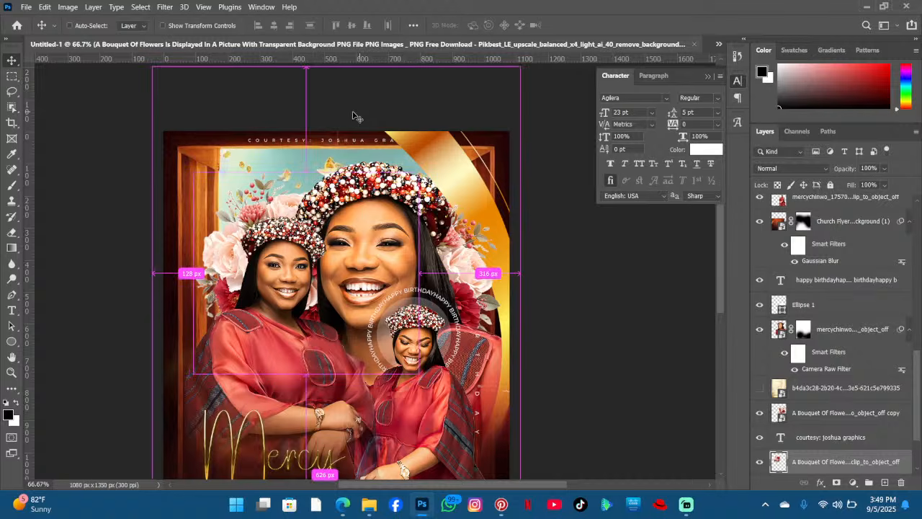
{"action": "key", "text": "ctrl+minus"}
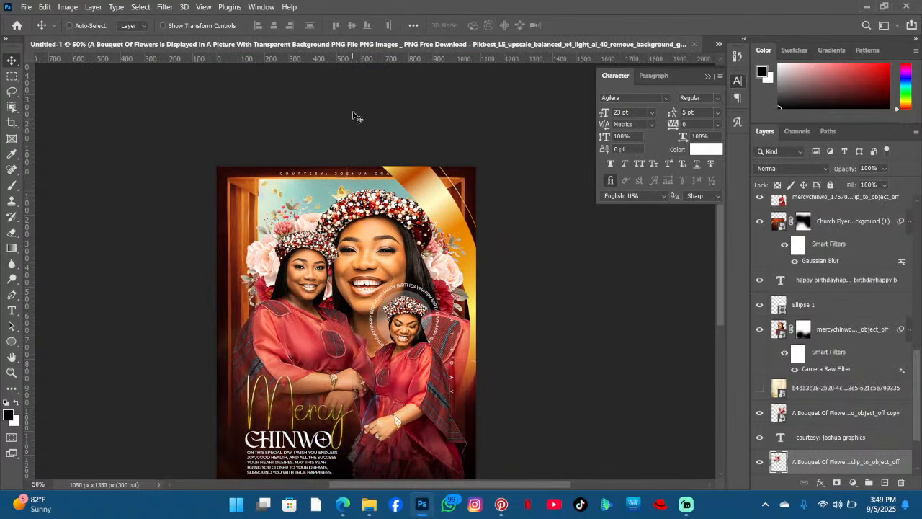
{"action": "scroll", "coordinate": [355, 117], "scroll_direction": "down", "scroll_amount": 2}
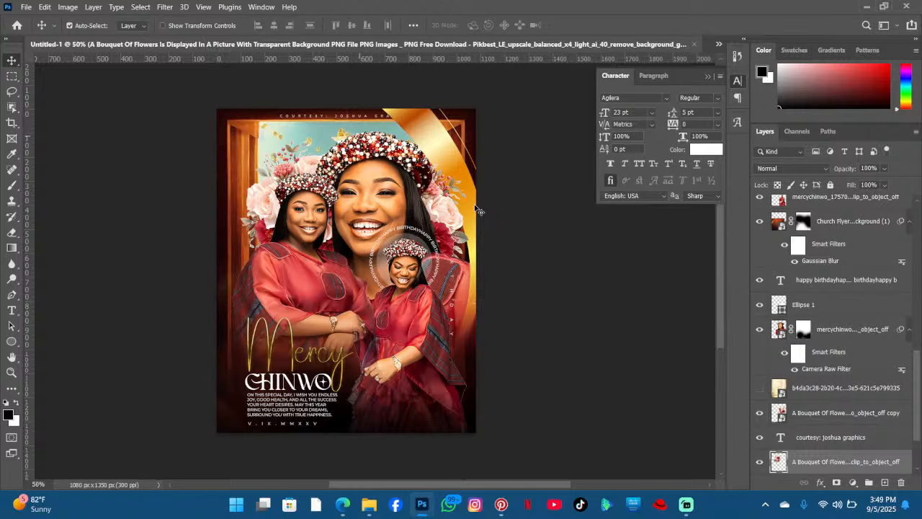
{"action": "scroll", "coordinate": [479, 211], "scroll_direction": "down", "scroll_amount": 1}
{"action": "left_click", "coordinate": [434, 120]}
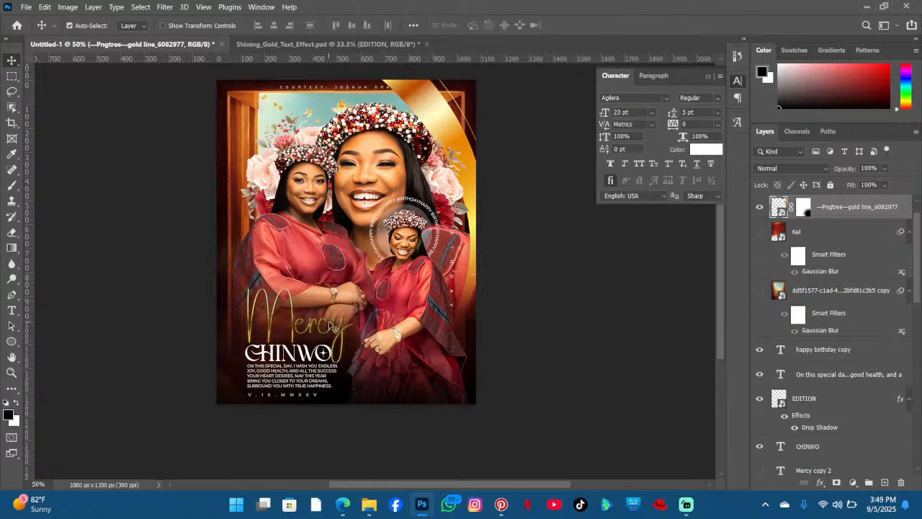
{"action": "scroll", "coordinate": [332, 328], "scroll_direction": "down", "scroll_amount": 1}
{"action": "scroll", "coordinate": [318, 332], "scroll_direction": "down", "scroll_amount": 2}
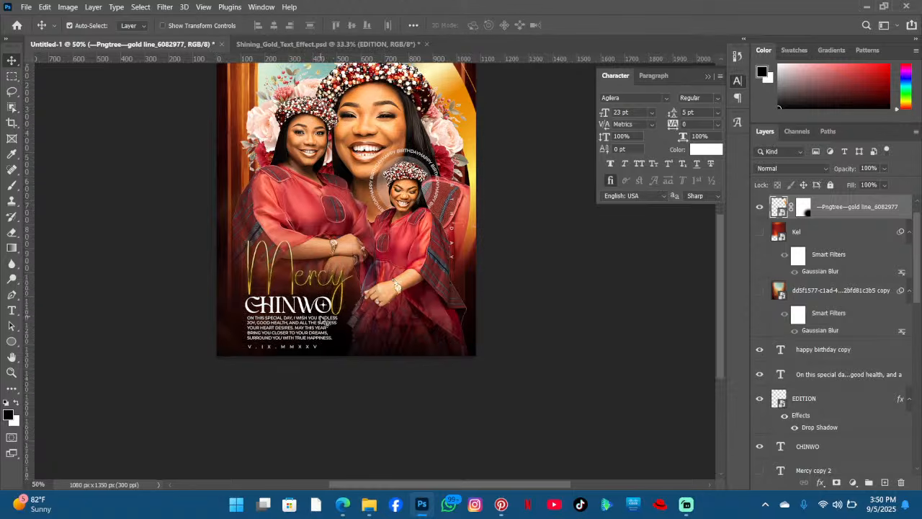
{"action": "scroll", "coordinate": [355, 288], "scroll_direction": "down", "scroll_amount": 1}
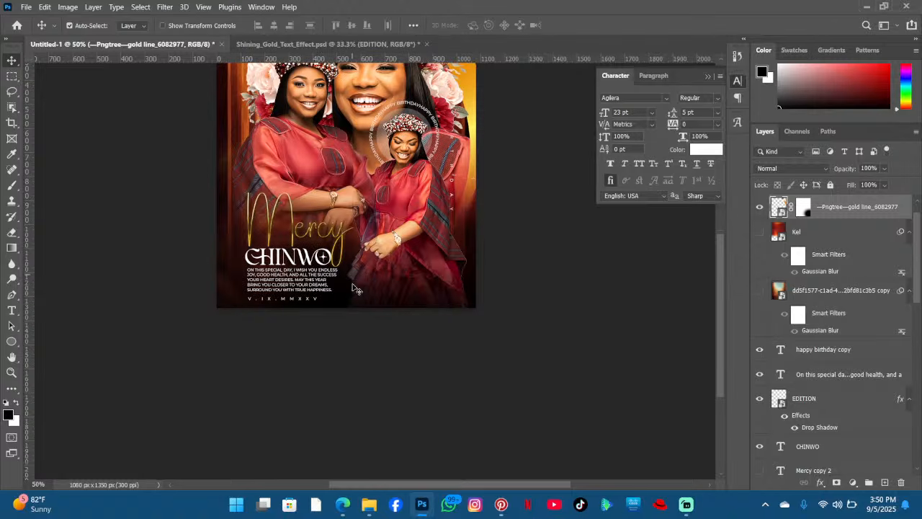
{"action": "scroll", "coordinate": [364, 274], "scroll_direction": "down", "scroll_amount": 1}
{"action": "scroll", "coordinate": [353, 266], "scroll_direction": "up", "scroll_amount": 4}
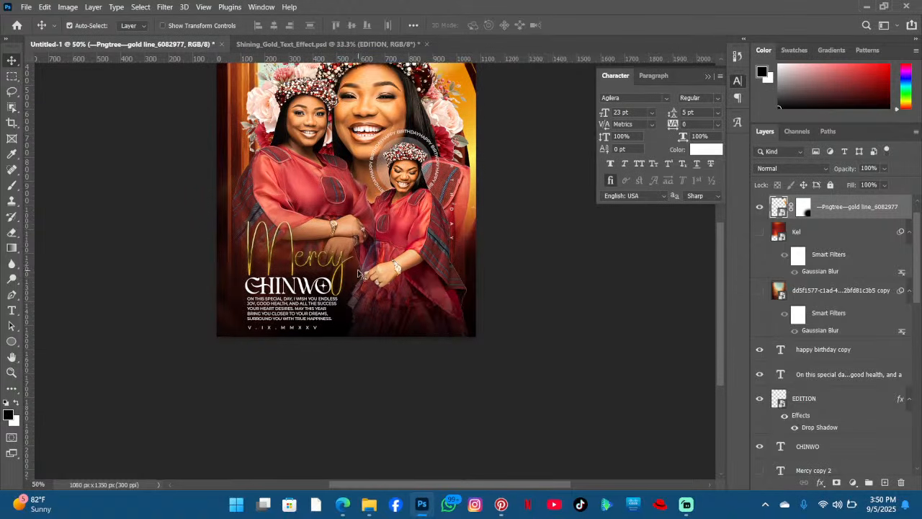
{"action": "key", "text": "ctrl"}
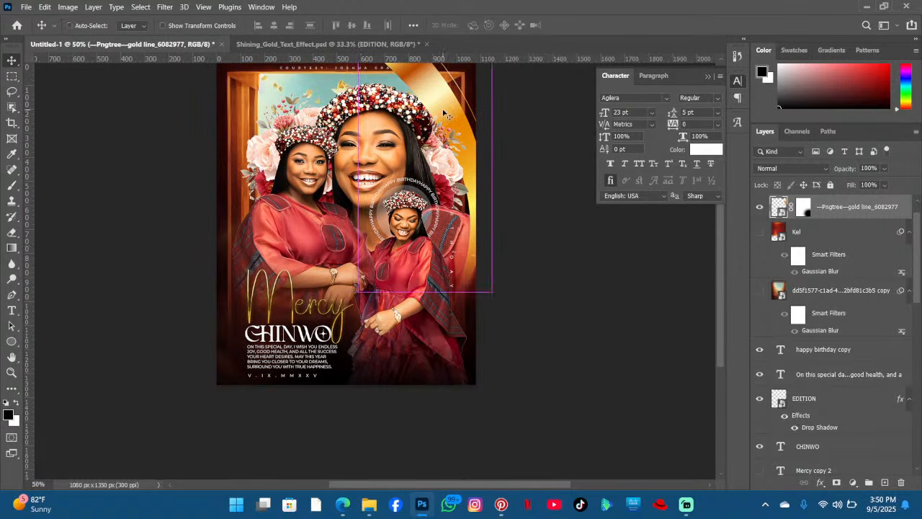
{"action": "key", "text": "ctrl+j"}
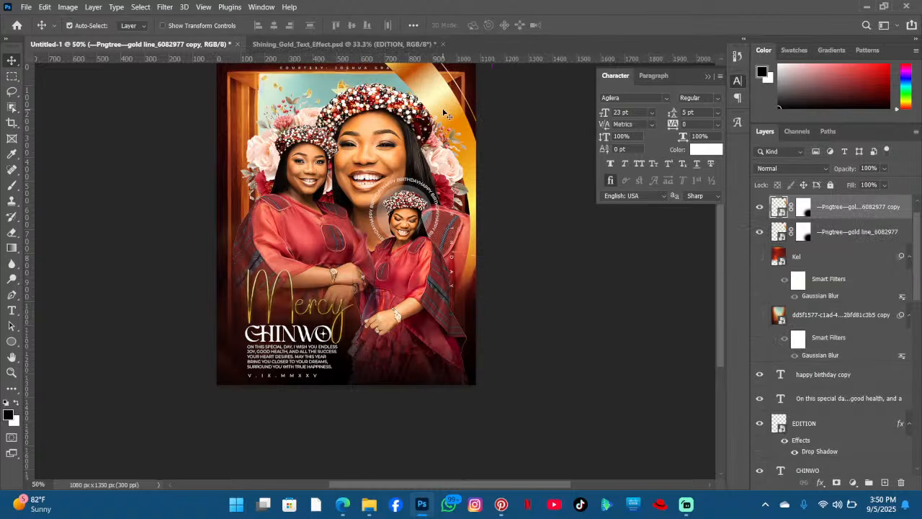
{"action": "left_click_drag", "start_coordinate": [405, 162], "coordinate": [414, 369]}
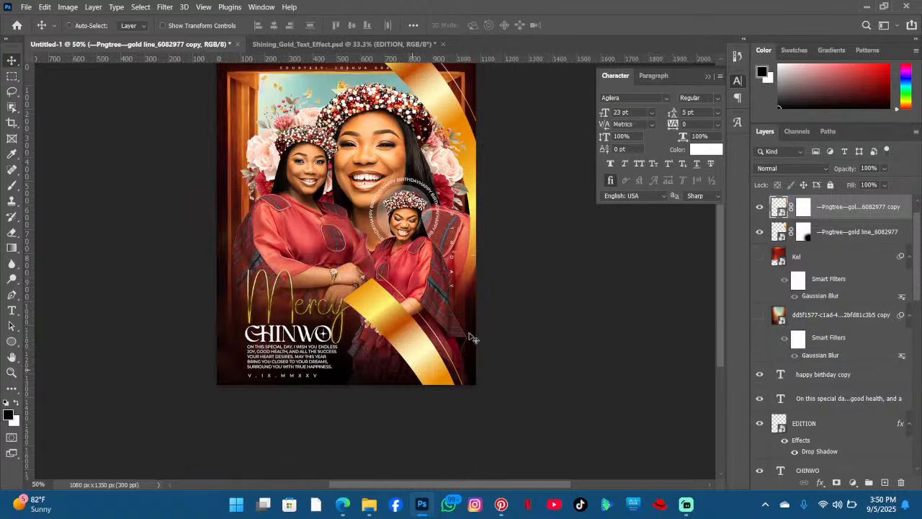
- Free-transform the ribbon copy, rotating it to about -124.5° so it curves along the lower right corner
{"action": "key", "text": "ctrl+t"}
{"action": "left_click_drag", "start_coordinate": [626, 282], "coordinate": [328, 143]}
{"action": "left_click_drag", "start_coordinate": [413, 354], "coordinate": [397, 338]}
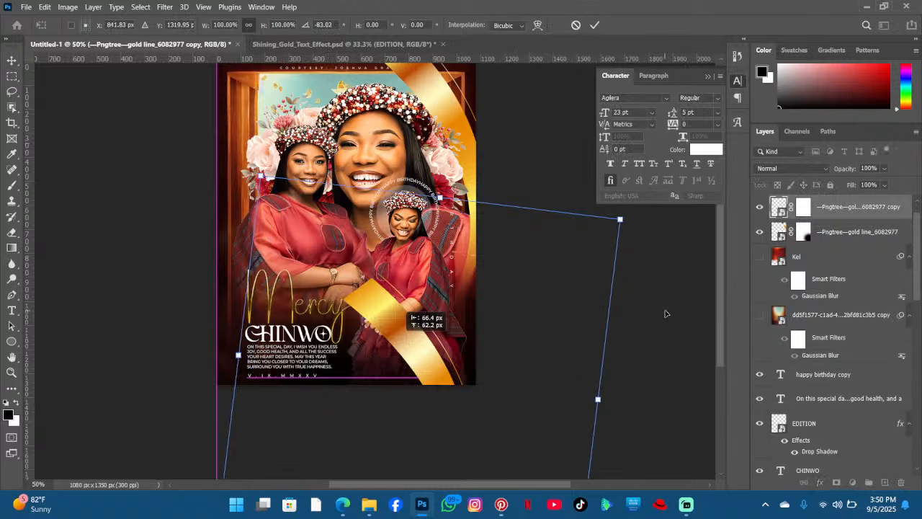
{"action": "left_click_drag", "start_coordinate": [666, 314], "coordinate": [654, 255]}
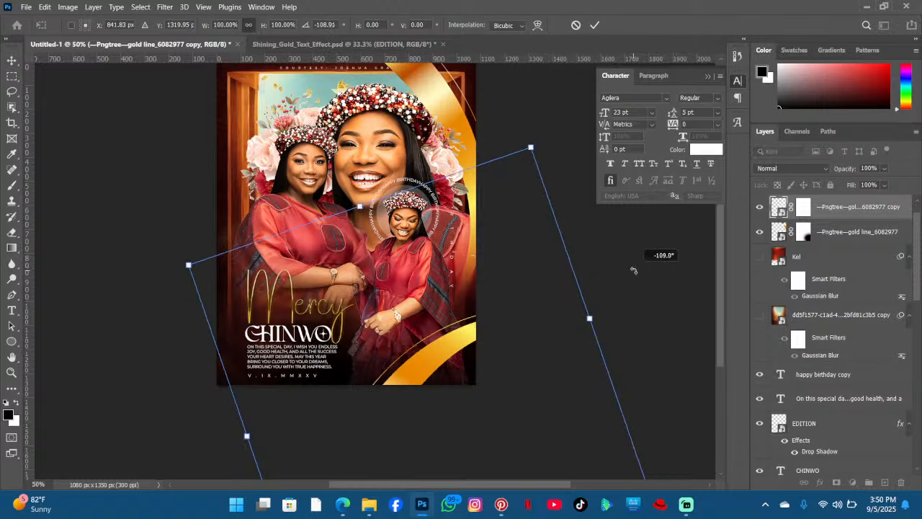
{"action": "left_click_drag", "start_coordinate": [448, 365], "coordinate": [446, 349]}
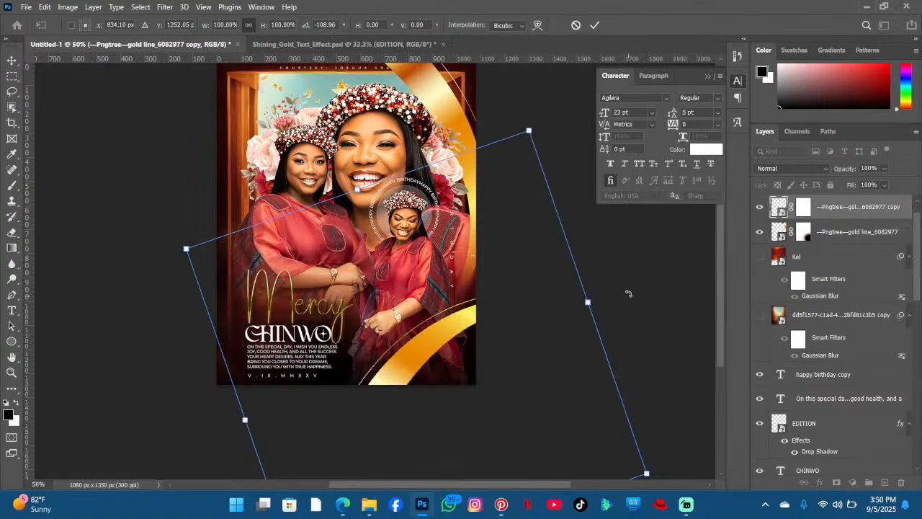
{"action": "left_click_drag", "start_coordinate": [631, 300], "coordinate": [603, 243]}
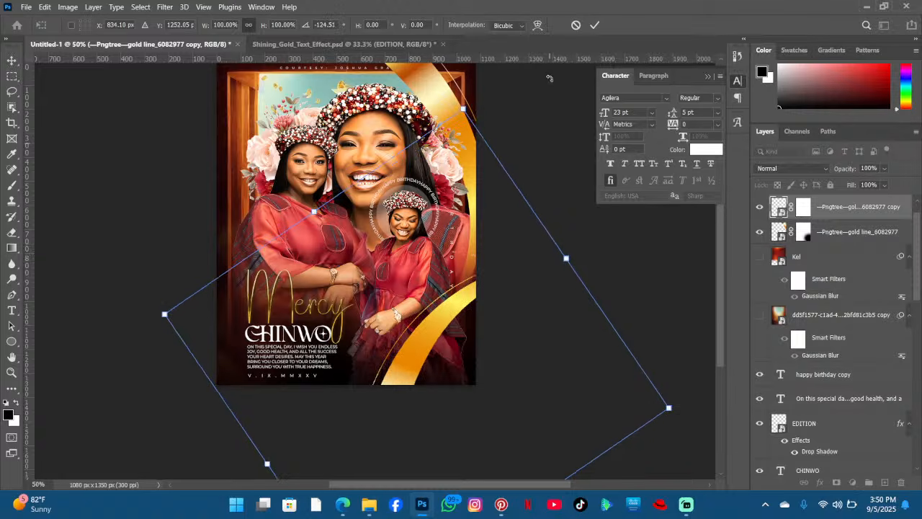
{"action": "left_click", "coordinate": [595, 26]}
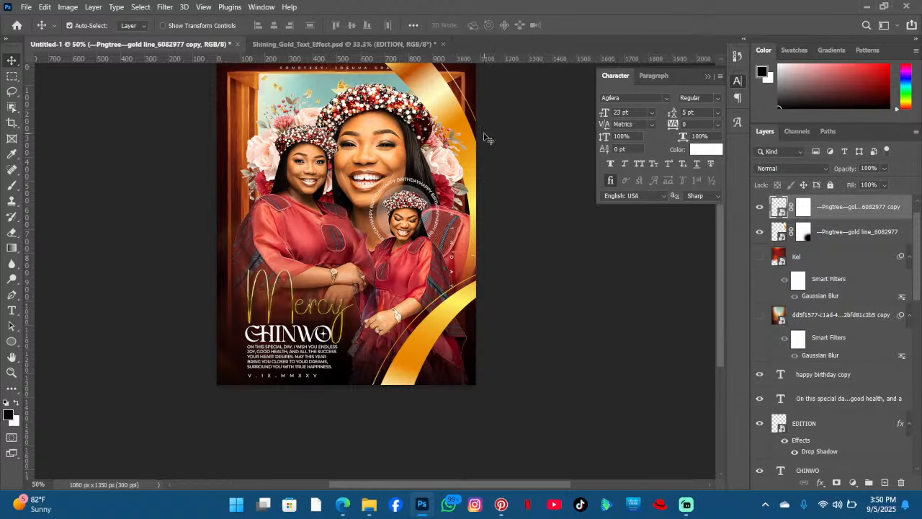
- Move the courtesy: joshua graphics text leftward along the poster's top edge
{"action": "scroll", "coordinate": [432, 317], "scroll_direction": "up", "scroll_amount": 2}
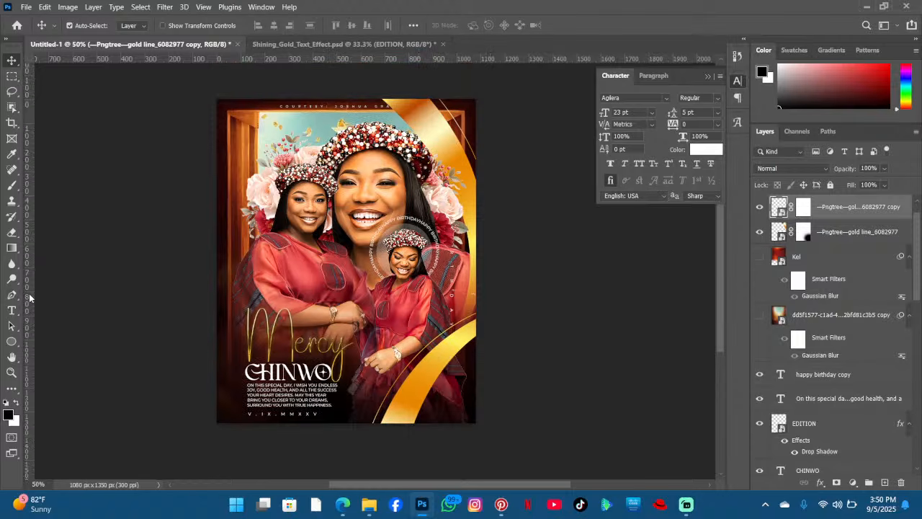
{"action": "left_click_drag", "start_coordinate": [312, 111], "coordinate": [262, 108]}
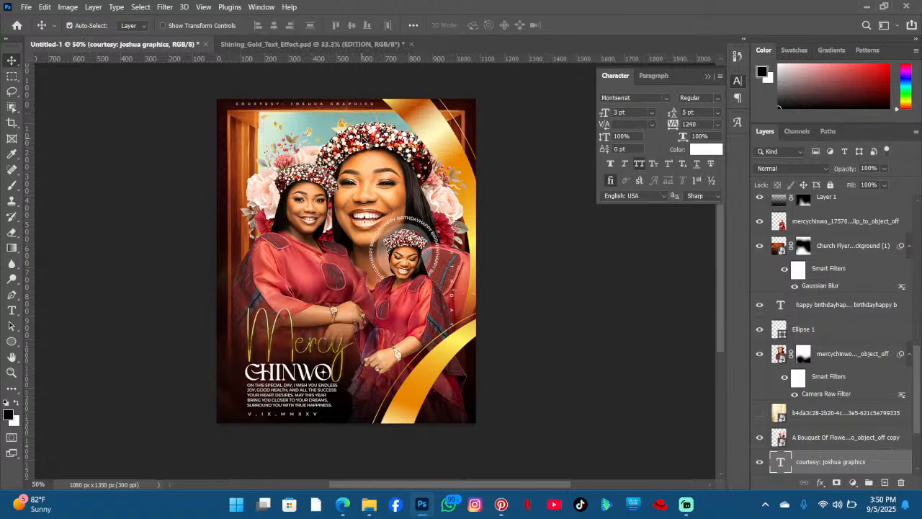
{"action": "key", "text": "ctrl"}
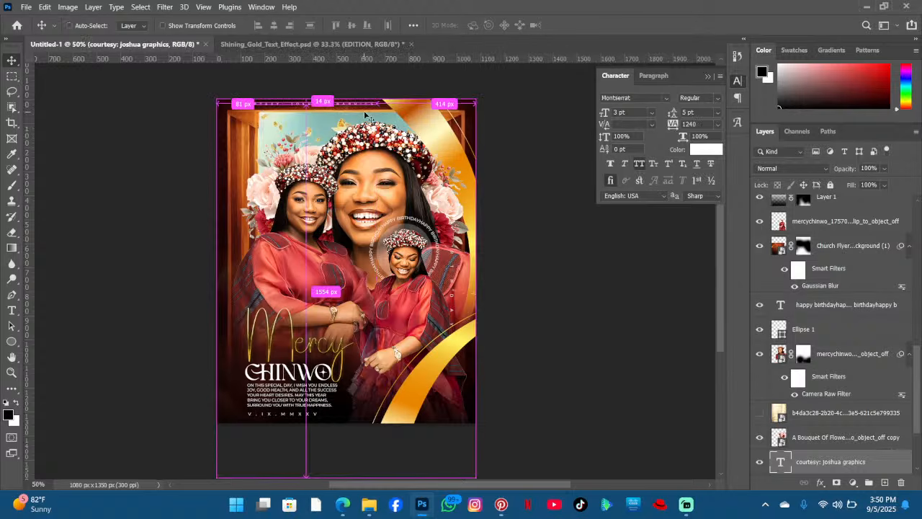
{"action": "key", "text": "ctrl+t"}
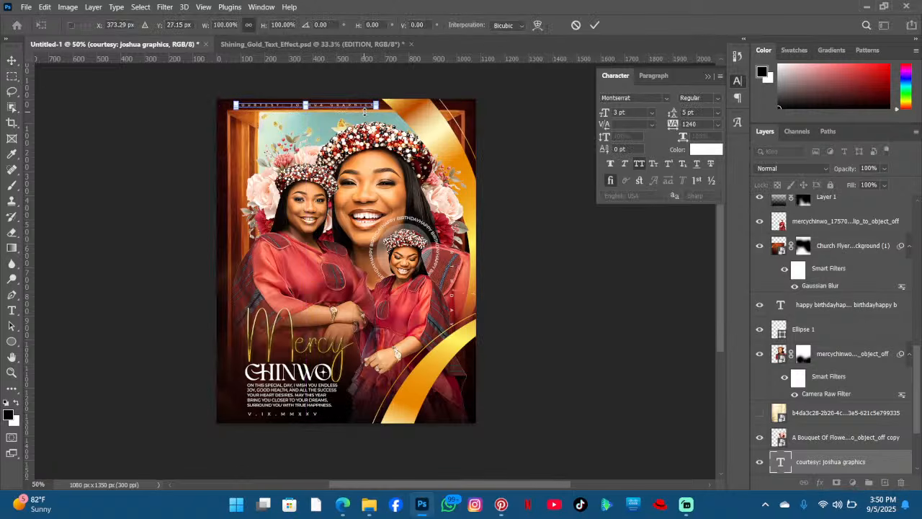
{"action": "key", "text": "Return"}
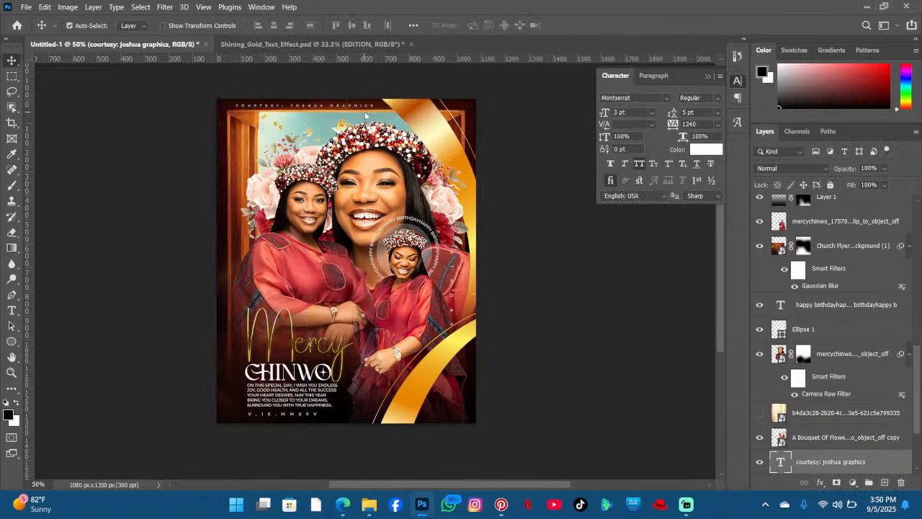
- Select the second bouquet copy layer and start a curved Pen path from the poster's bottom edge along the inner edge of the lower-right gold ribbon
{"action": "scroll", "coordinate": [290, 292], "scroll_direction": "down", "scroll_amount": 2}
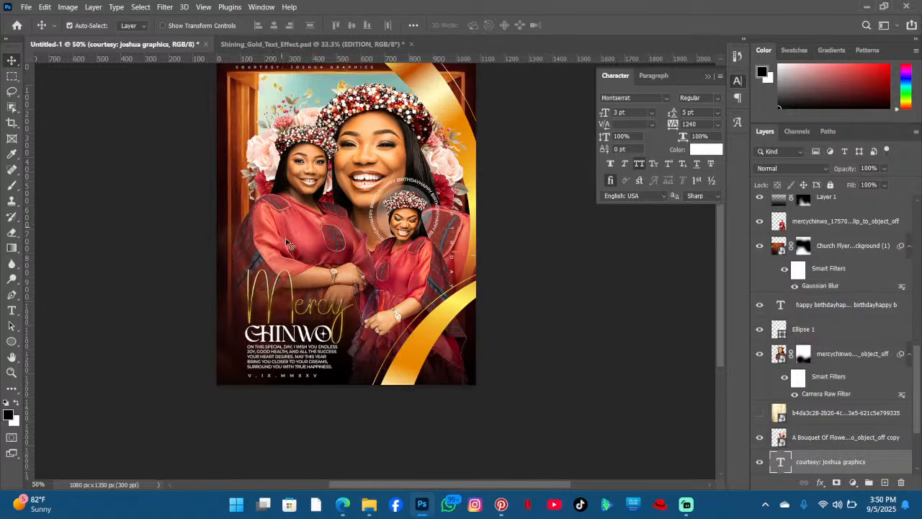
{"action": "scroll", "coordinate": [343, 137], "scroll_direction": "up", "scroll_amount": 3}
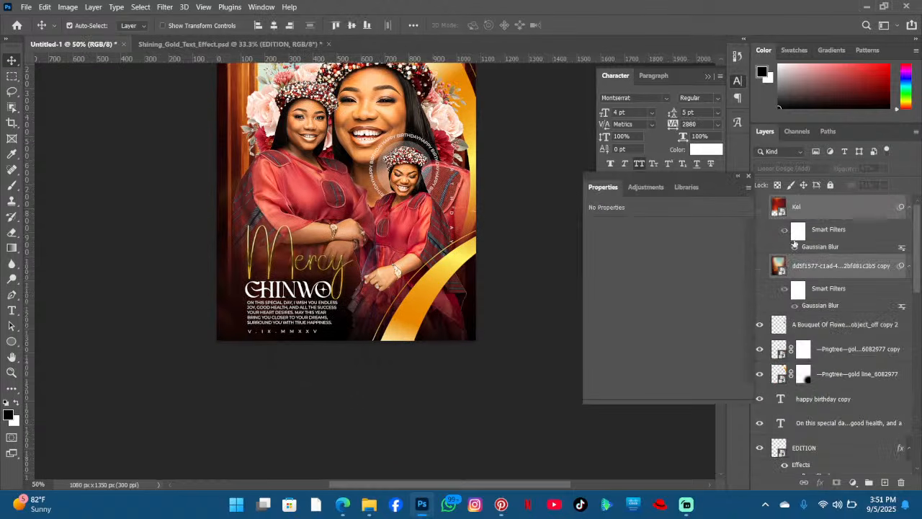
{"action": "left_click", "coordinate": [803, 268]}
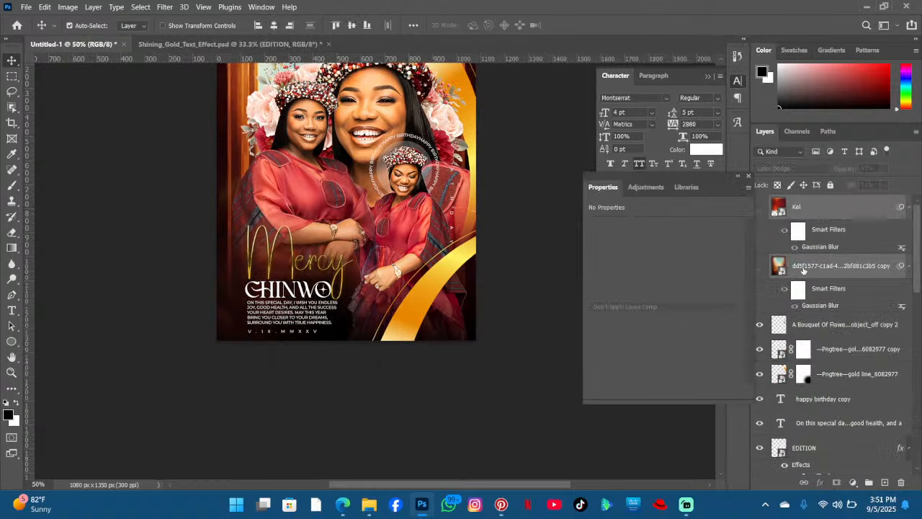
{"action": "left_click", "coordinate": [830, 323]}
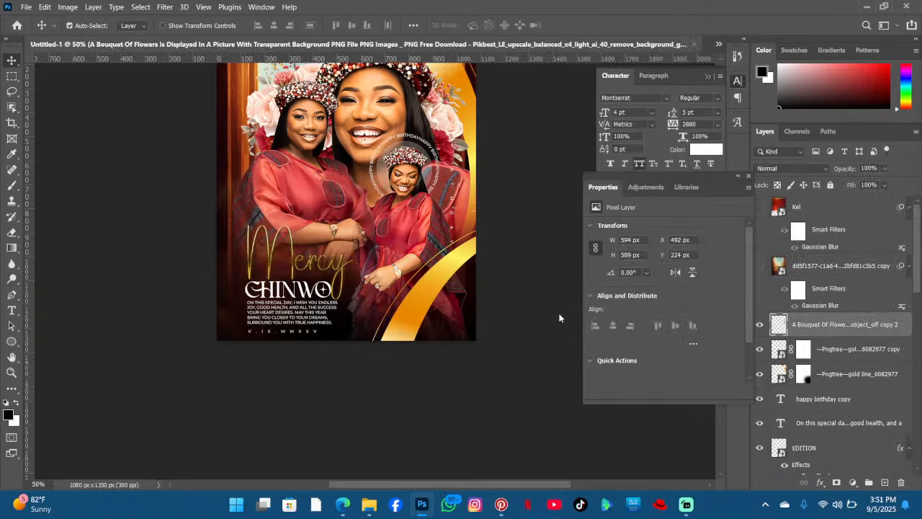
{"action": "right_click", "coordinate": [11, 296]}
{"action": "right_click", "coordinate": [11, 296]}
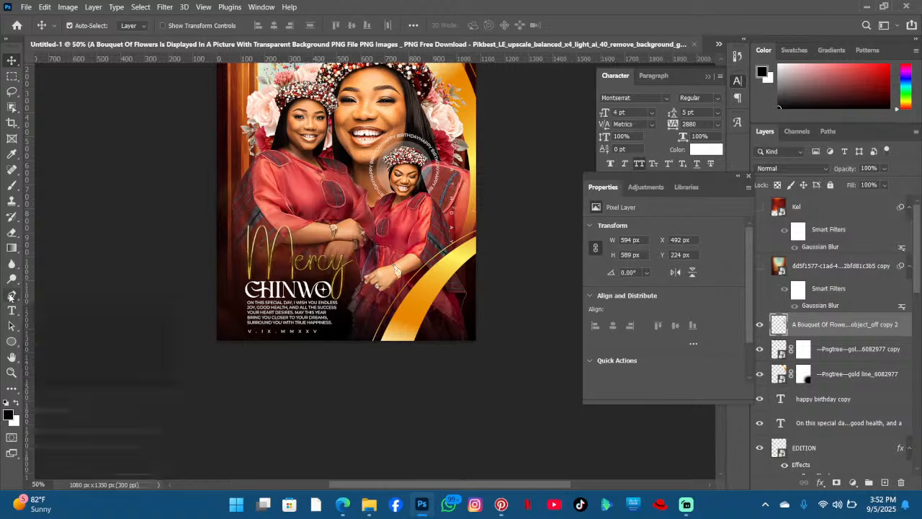
{"action": "left_click", "coordinate": [11, 296]}
{"action": "right_click", "coordinate": [11, 296]}
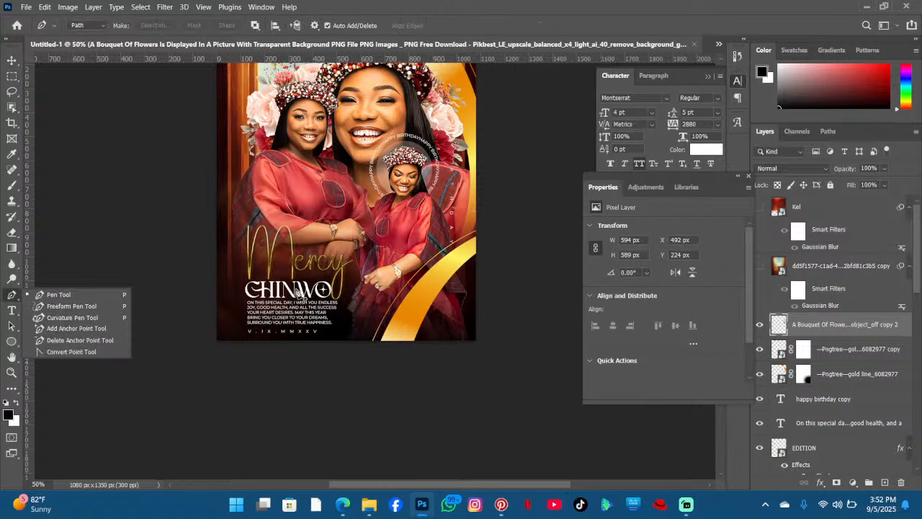
{"action": "left_click", "coordinate": [375, 342]}
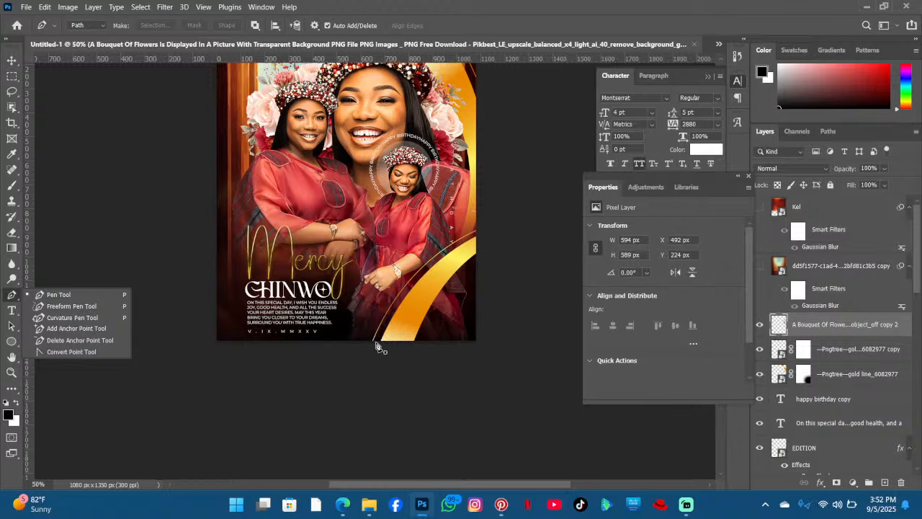
{"action": "left_click", "coordinate": [375, 342]}
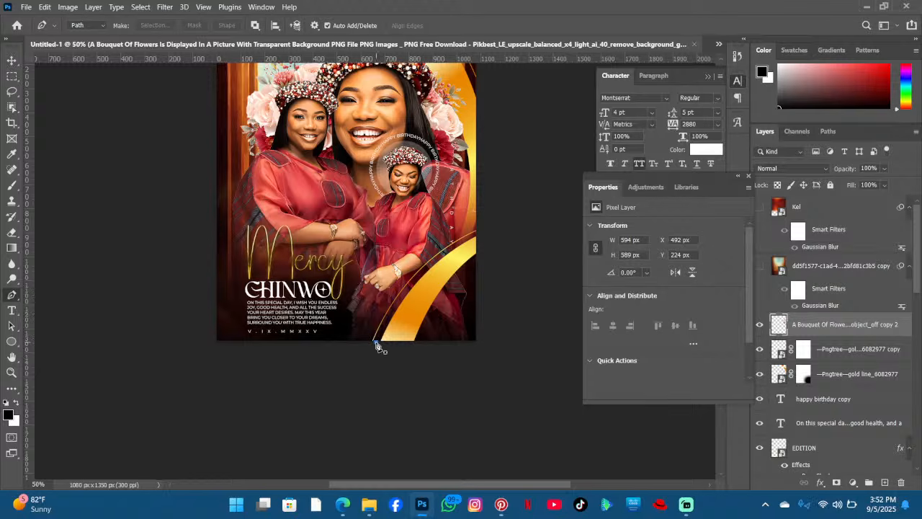
{"action": "left_click_drag", "start_coordinate": [479, 235], "coordinate": [555, 208]}
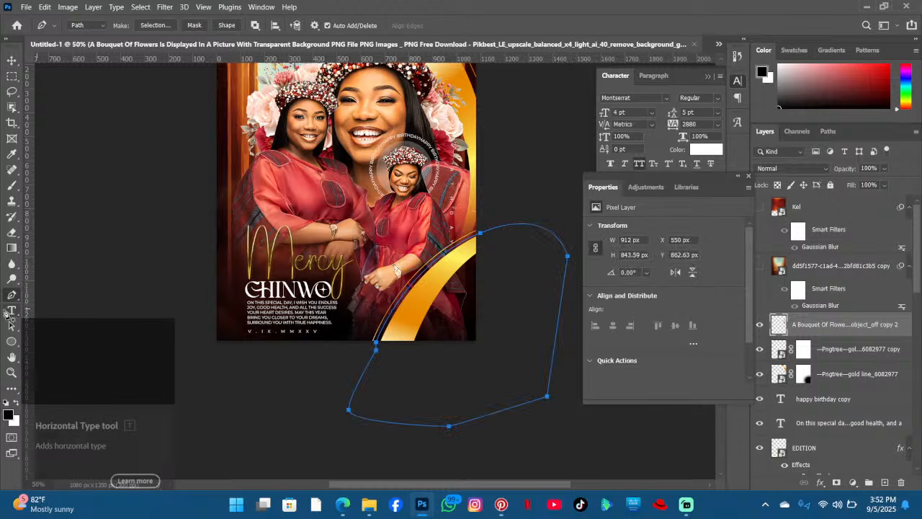
- Close the path around the lower right corner and set the courtesy: joshua graphics text along it with tracking 760
{"action": "left_click", "coordinate": [8, 313]}
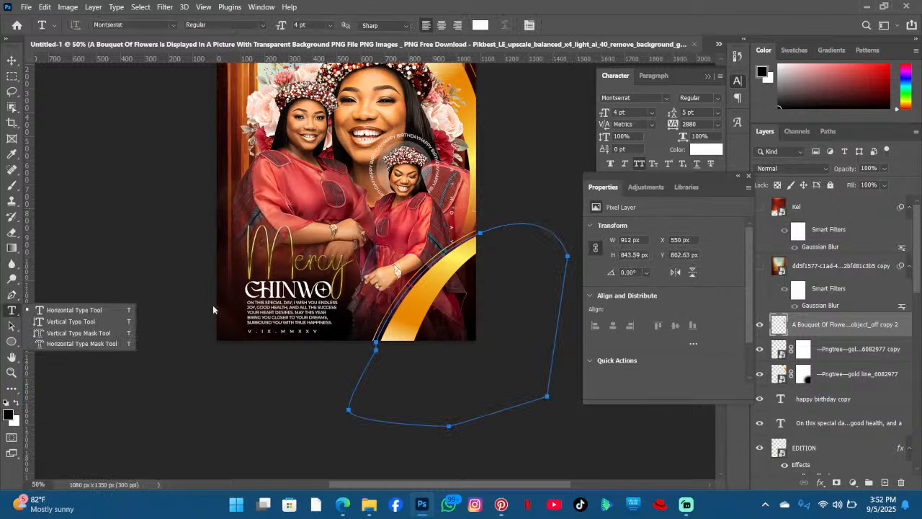
{"action": "left_click", "coordinate": [376, 339]}
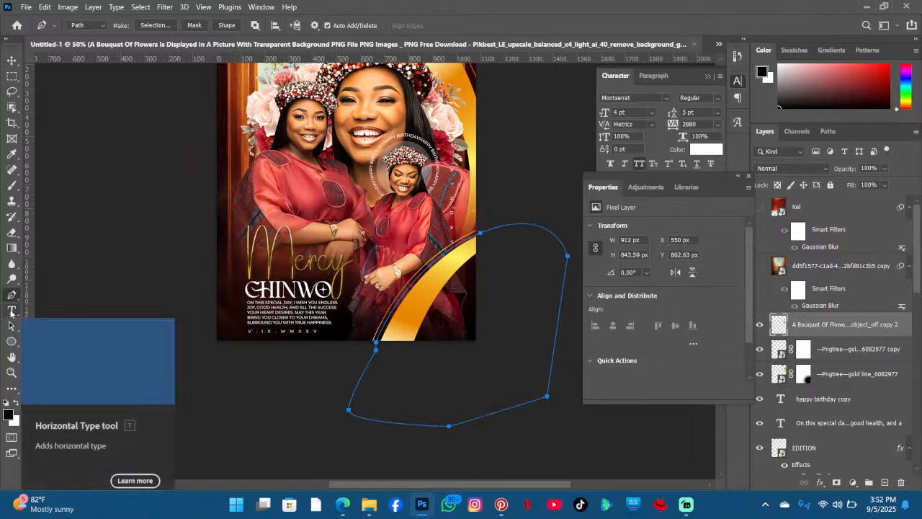
{"action": "left_click", "coordinate": [12, 311]}
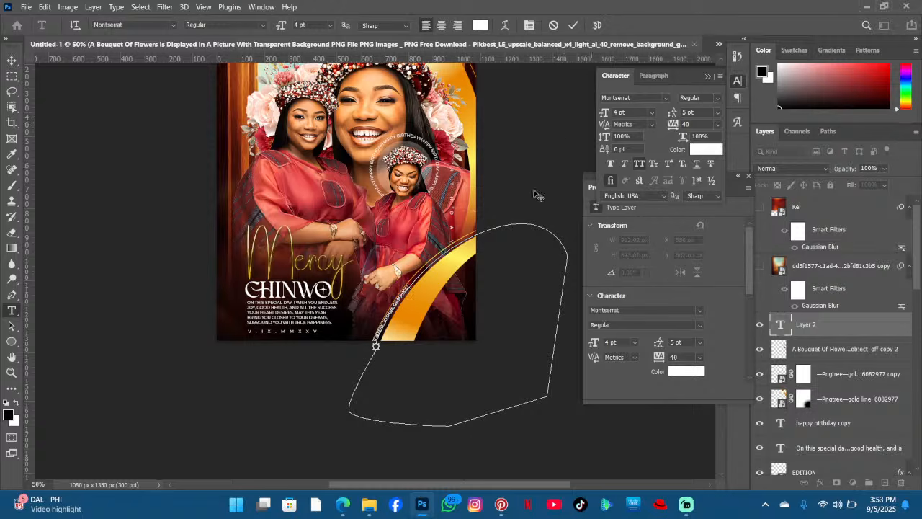
{"action": "key", "text": "ctrl"}
{"action": "key", "text": "ctrl+a"}
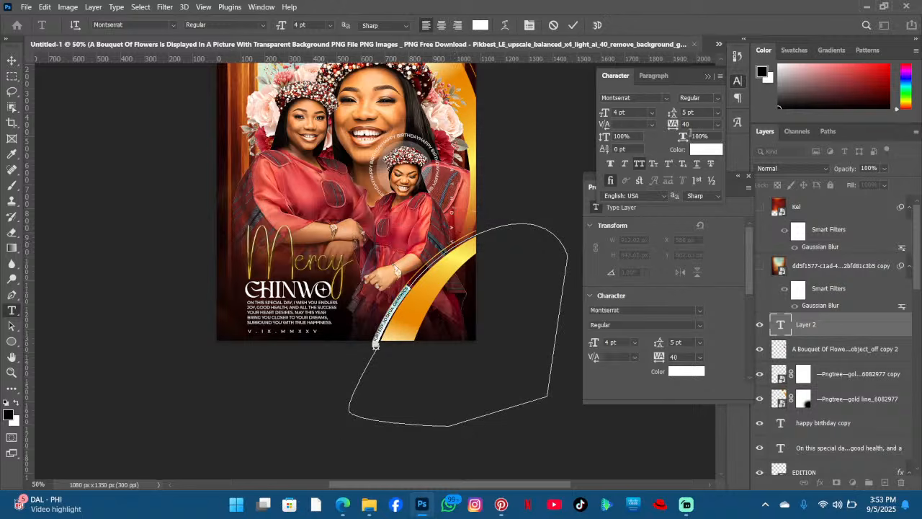
{"action": "left_click_drag", "start_coordinate": [672, 124], "coordinate": [694, 128]}
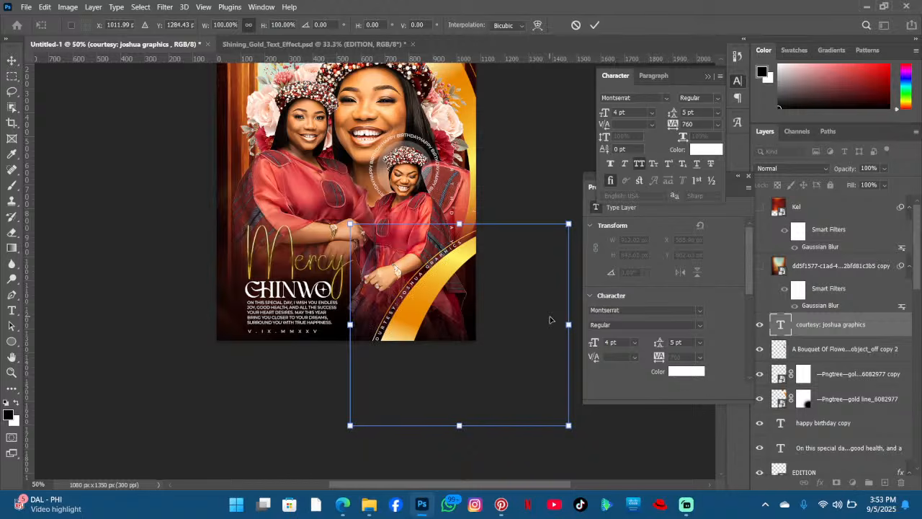
- Rotate the path text about 2.14° and nudge it slightly right and down along the ribbon
{"action": "left_click_drag", "start_coordinate": [569, 191], "coordinate": [574, 194]}
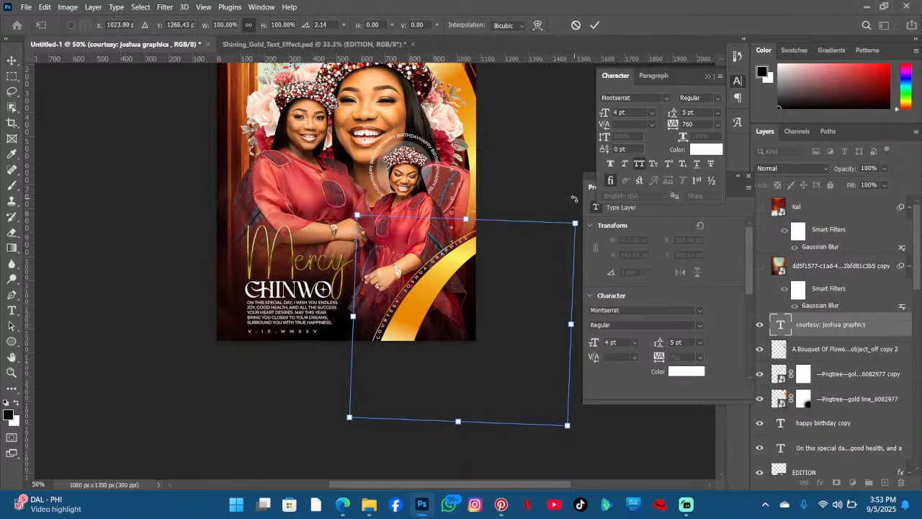
{"action": "key", "text": "Right"}
{"action": "key", "text": "Down"}
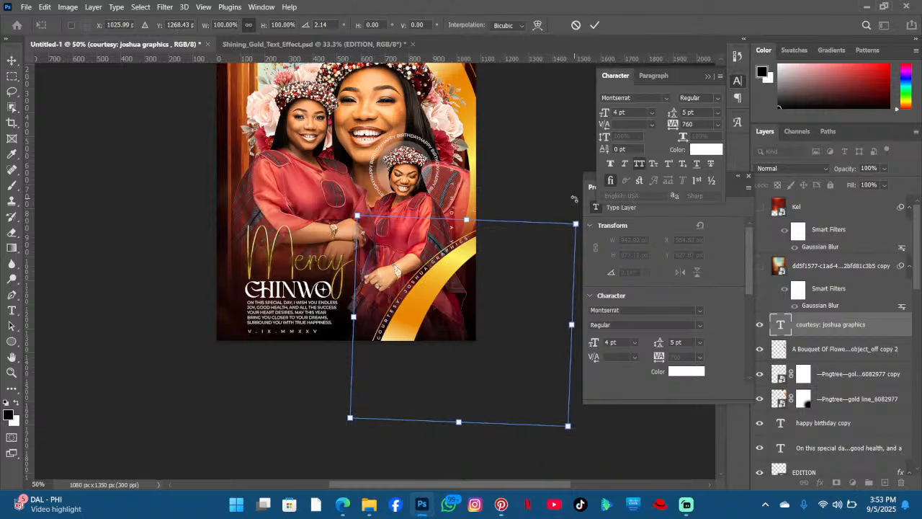
{"action": "key", "text": "Return"}
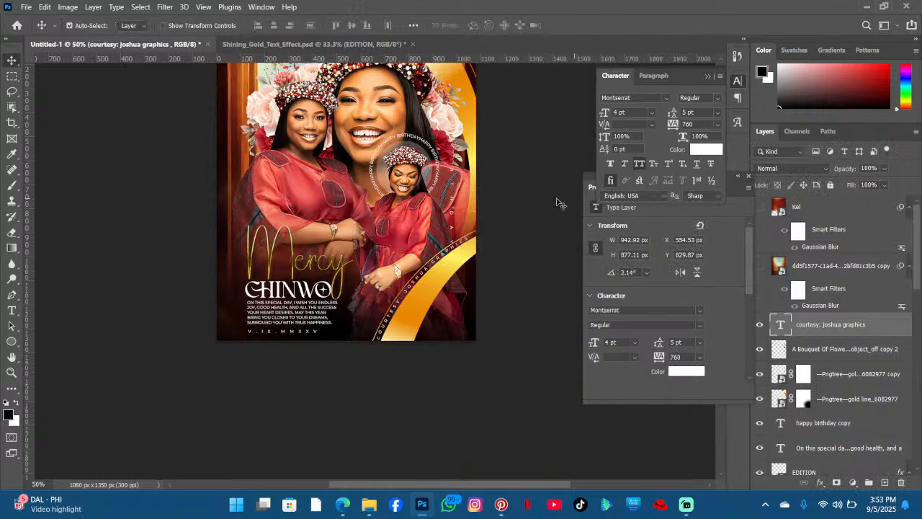
- Draw a black ellipse about 73 × 275 px and move it over the M of Mercy
{"action": "scroll", "coordinate": [484, 241], "scroll_direction": "up", "scroll_amount": 3}
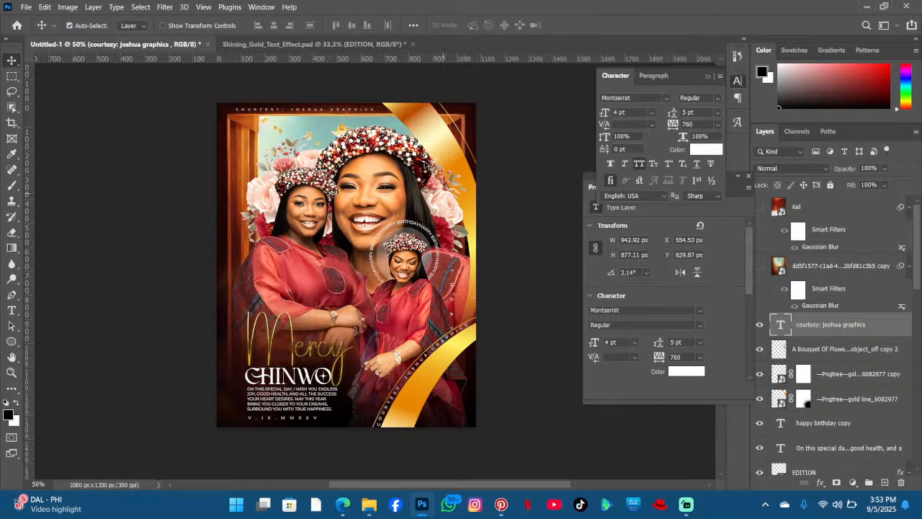
{"action": "scroll", "coordinate": [320, 290], "scroll_direction": "down", "scroll_amount": 5}
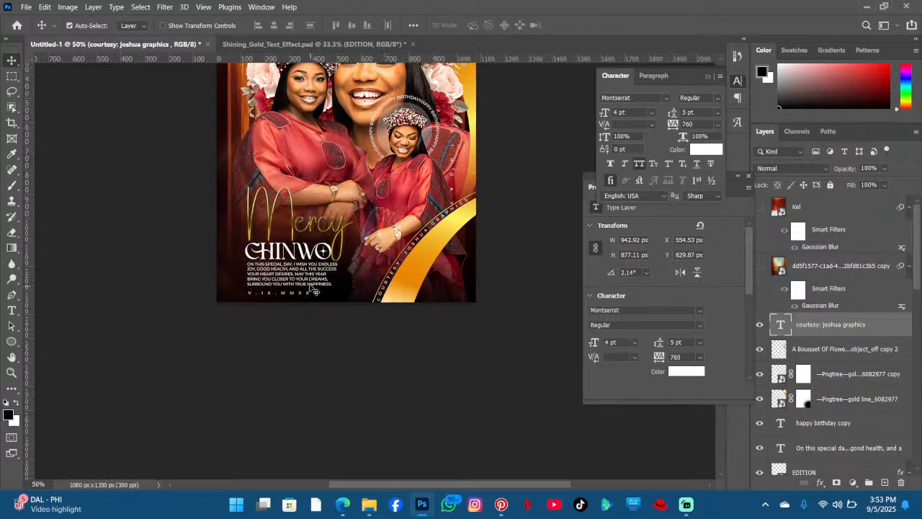
{"action": "left_click", "coordinate": [11, 343]}
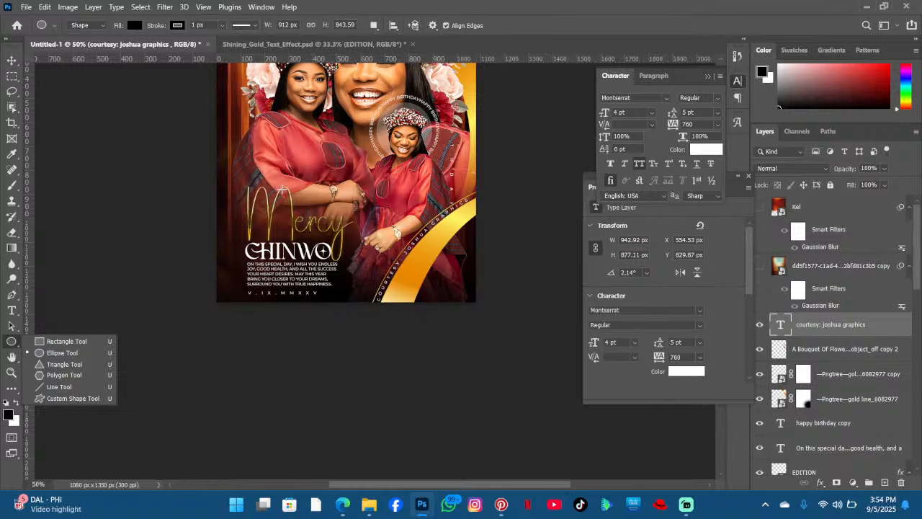
{"action": "left_click_drag", "start_coordinate": [282, 189], "coordinate": [300, 257]}
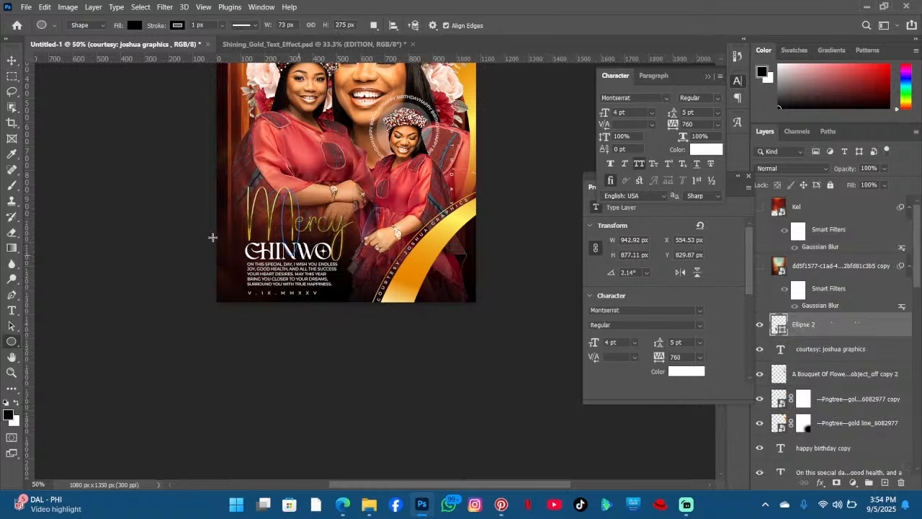
{"action": "key", "text": "v"}
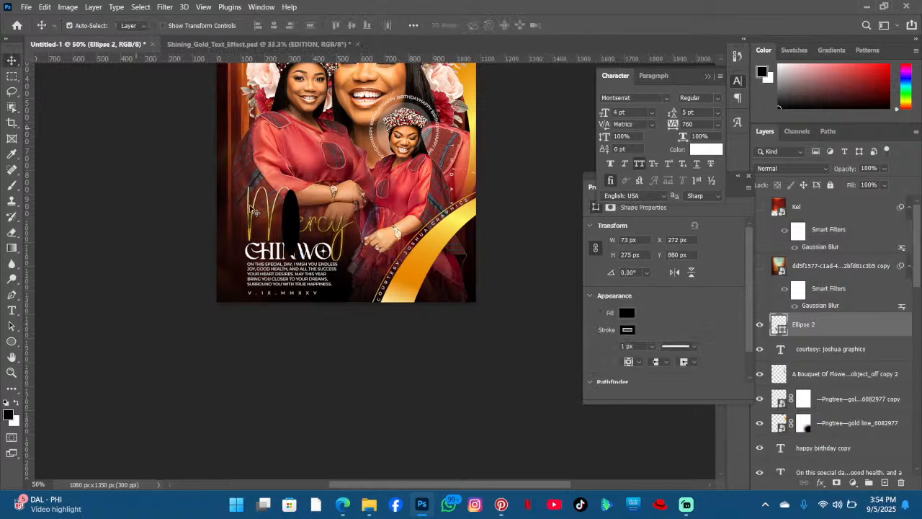
{"action": "left_click_drag", "start_coordinate": [291, 228], "coordinate": [276, 233]}
- Free-transform the ellipse, rotating it about 2.36° and narrowing it to fit over the M
{"action": "key", "text": "ctrl+t"}
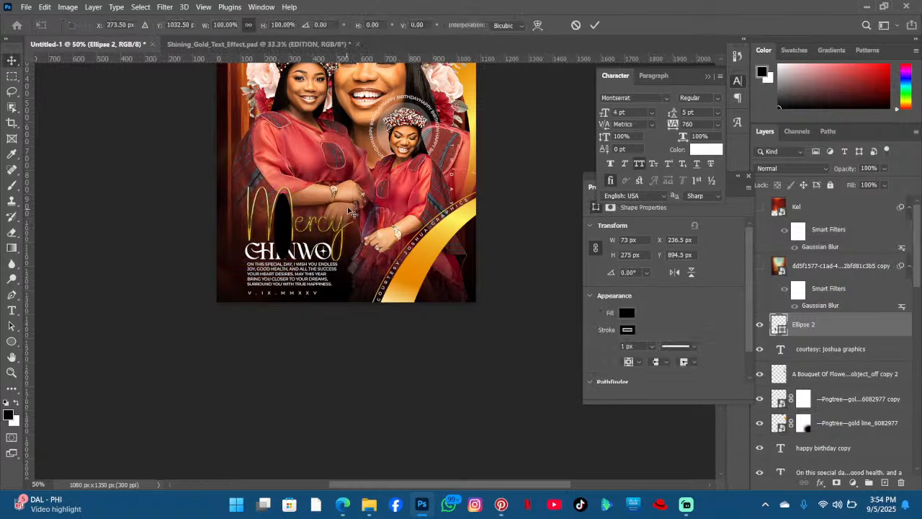
{"action": "left_click_drag", "start_coordinate": [346, 182], "coordinate": [335, 182]}
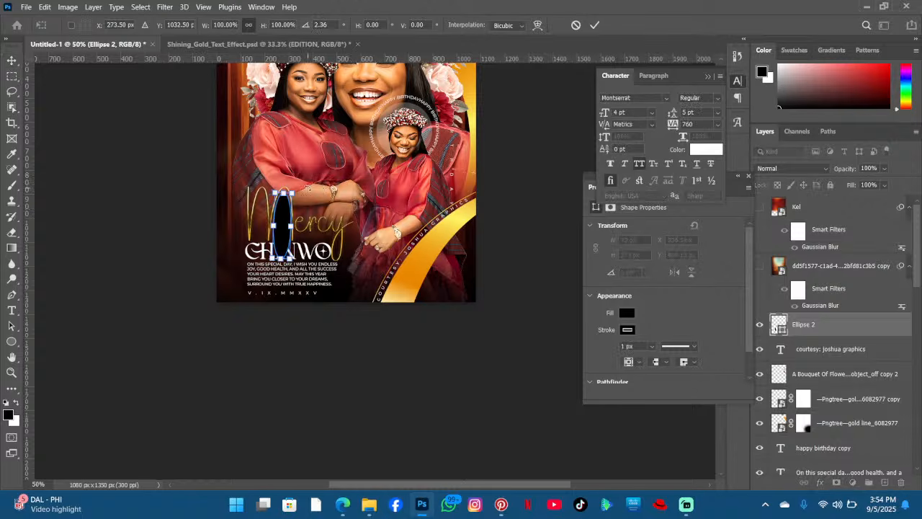
{"action": "key", "text": "Up"}
{"action": "key", "text": "Up"}
{"action": "left_click_drag", "start_coordinate": [293, 225], "coordinate": [289, 225]}
{"action": "key", "text": "Right"}
{"action": "key", "text": "Right"}
{"action": "key", "text": "Right"}
{"action": "key", "text": "Right"}
{"action": "key", "text": "Right"}
{"action": "key", "text": "Right"}
{"action": "key", "text": "Right"}
{"action": "key", "text": "Right"}
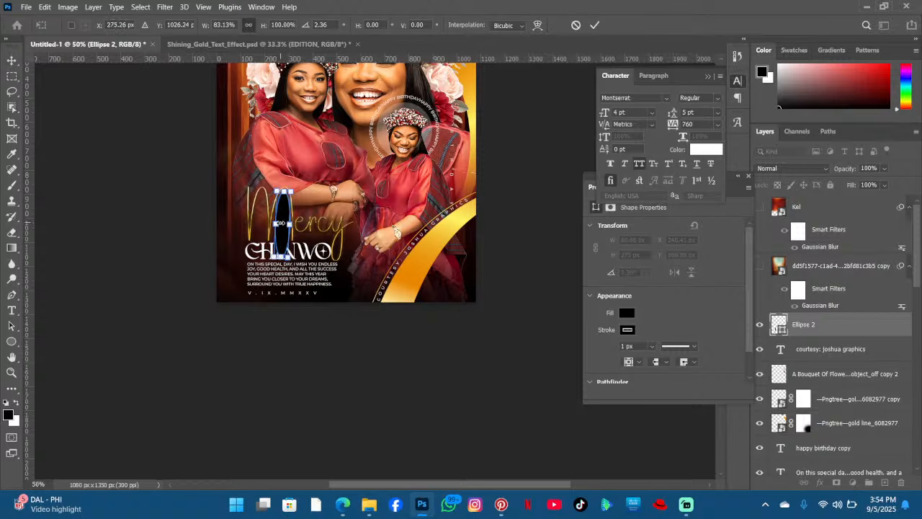
{"action": "left_click_drag", "start_coordinate": [277, 224], "coordinate": [283, 196]}
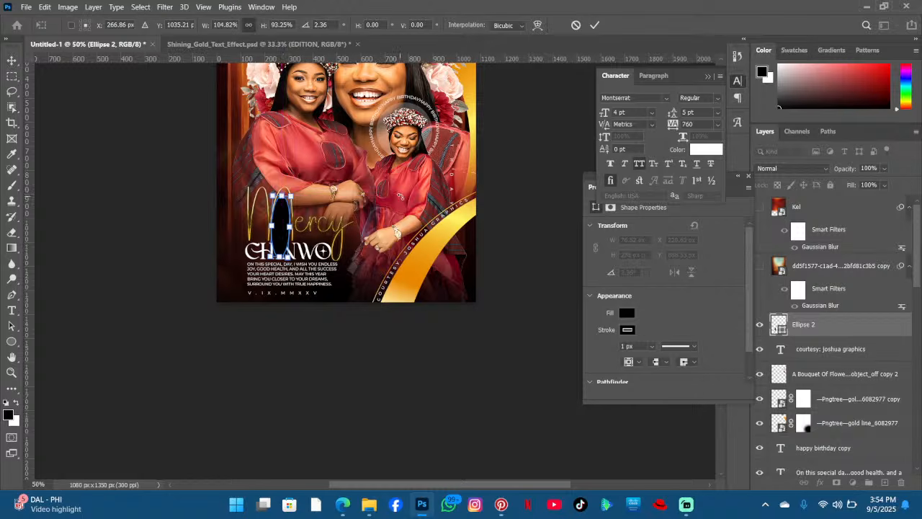
{"action": "key", "text": "Right"}
{"action": "key", "text": "Right"}
{"action": "key", "text": "Up"}
{"action": "key", "text": "Up"}
{"action": "key", "text": "Up"}
{"action": "key", "text": "Up"}
{"action": "key", "text": "Up"}
{"action": "key", "text": "Up"}
{"action": "key", "text": "Up"}
{"action": "key", "text": "Up"}
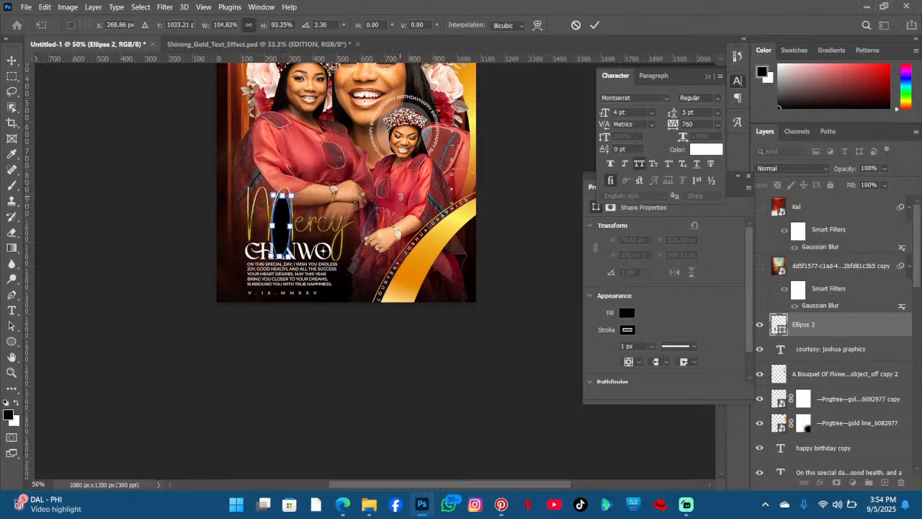
{"action": "key", "text": "Right"}
{"action": "key", "text": "Right"}
{"action": "key", "text": "Up"}
{"action": "key", "text": "Up"}
{"action": "key", "text": "Up"}
{"action": "key", "text": "Up"}
{"action": "key", "text": "Up"}
{"action": "key", "text": "Up"}
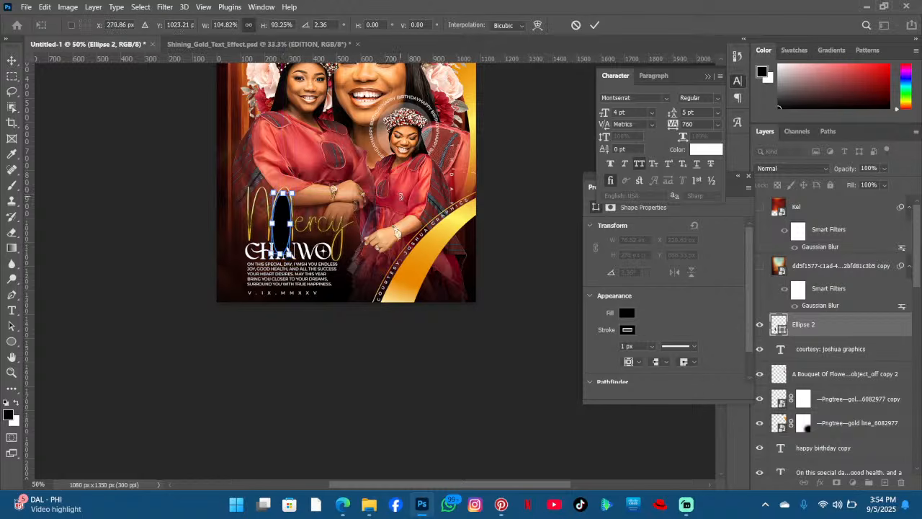
{"action": "key", "text": "Right"}
{"action": "key", "text": "Right"}
{"action": "key", "text": "Up"}
{"action": "key", "text": "Up"}
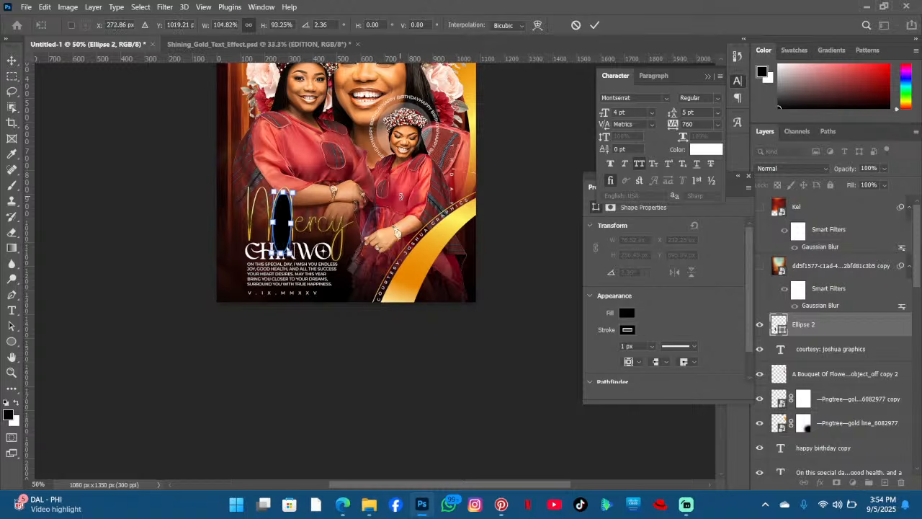
{"action": "key", "text": "Return"}
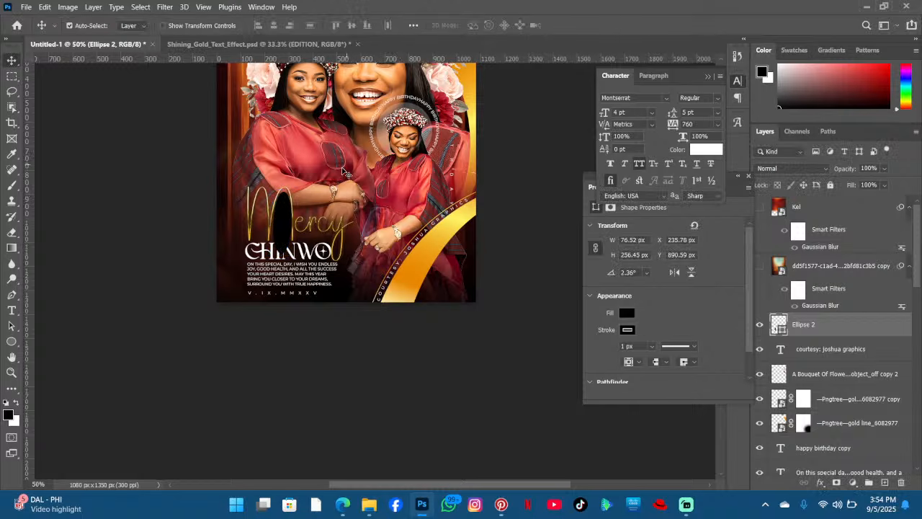
- Try transforming the ellipse again, cancel it, and delete the ellipse layer
{"action": "key", "text": "t"}
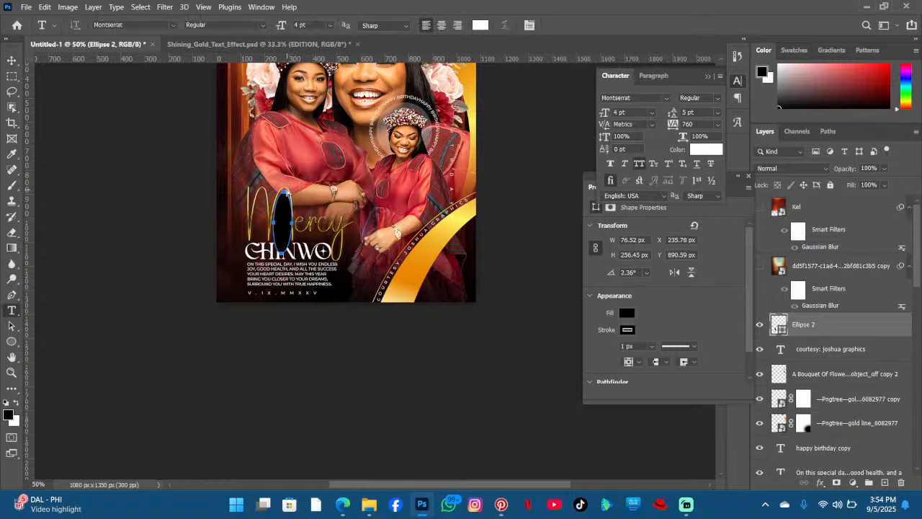
{"action": "key", "text": "ctrl+t"}
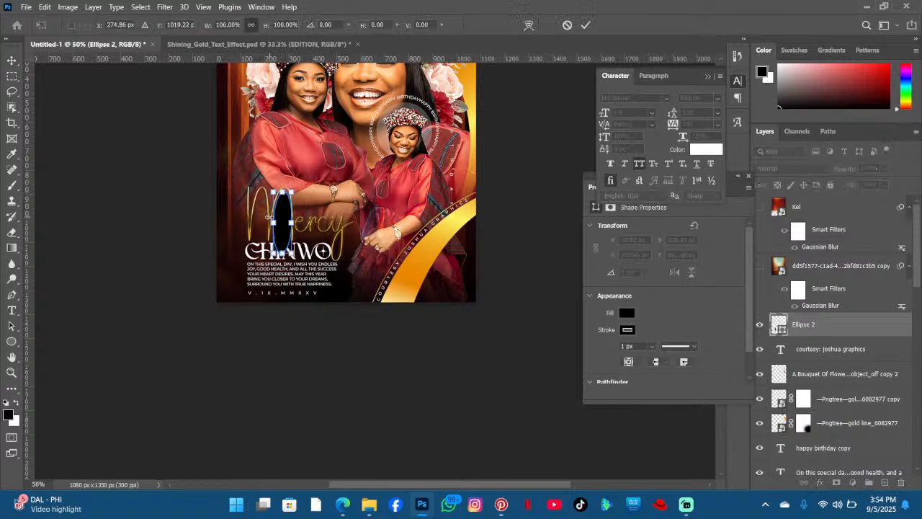
{"action": "left_click_drag", "start_coordinate": [272, 191], "coordinate": [278, 197]}
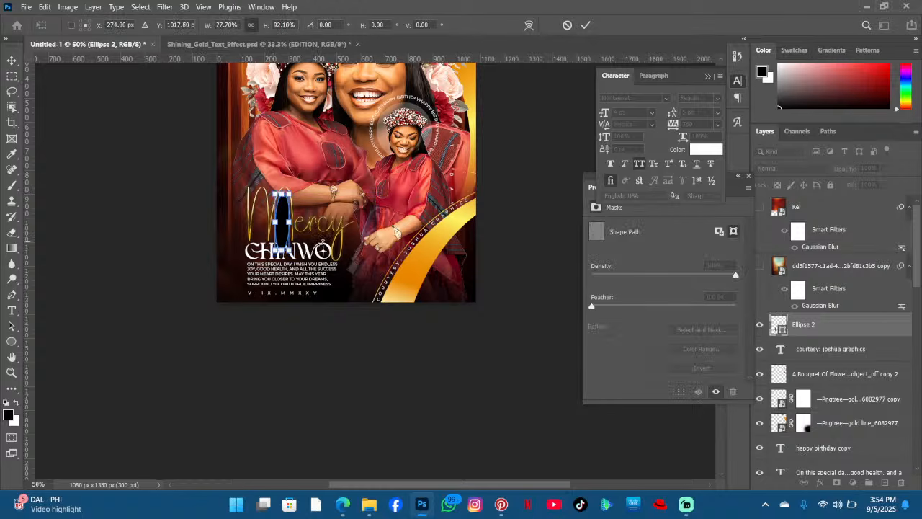
{"action": "left_click", "coordinate": [567, 25]}
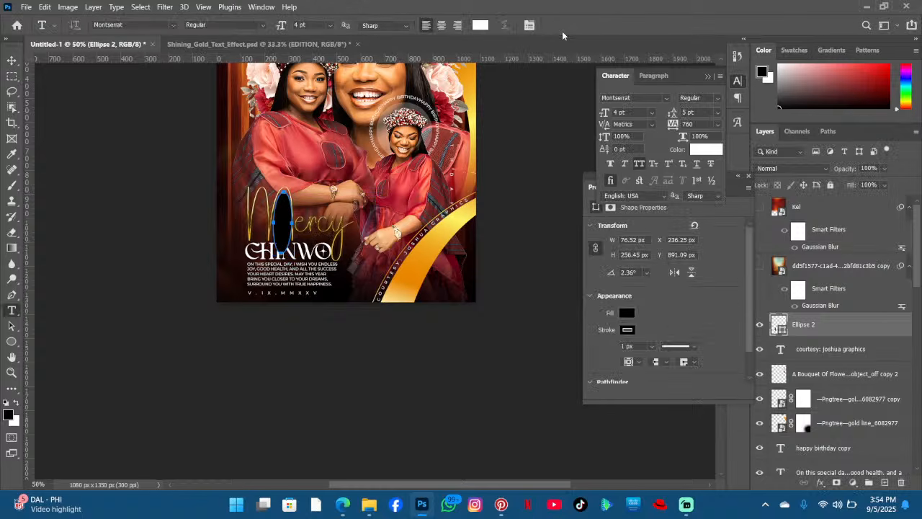
{"action": "key", "text": "Delete"}
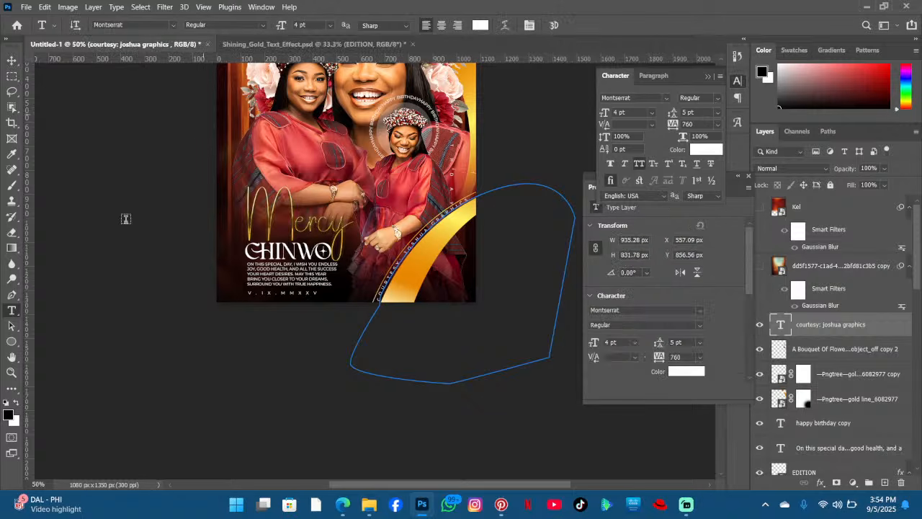
- Try outlining the M of Mercy with a Pen path and switch the Pen tool to Shape mode
{"action": "left_click", "coordinate": [13, 295]}
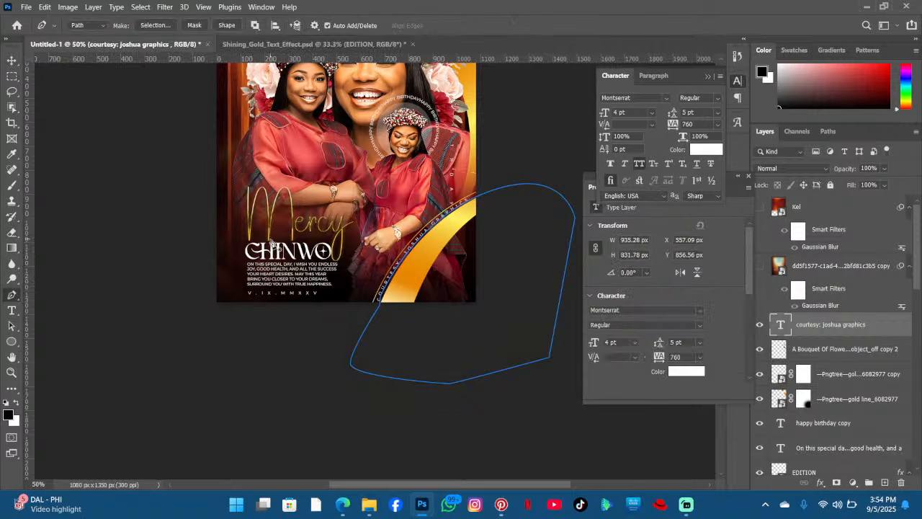
{"action": "left_click", "coordinate": [271, 238]}
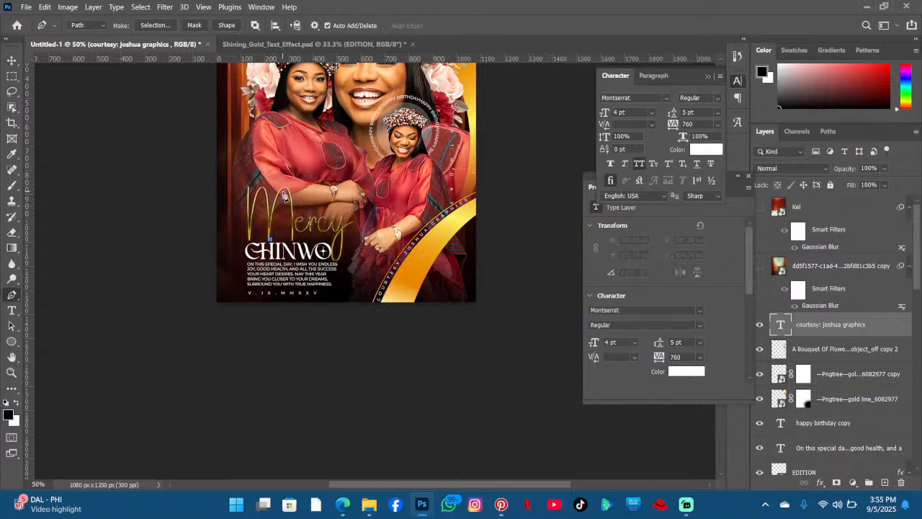
{"action": "left_click", "coordinate": [284, 191]}
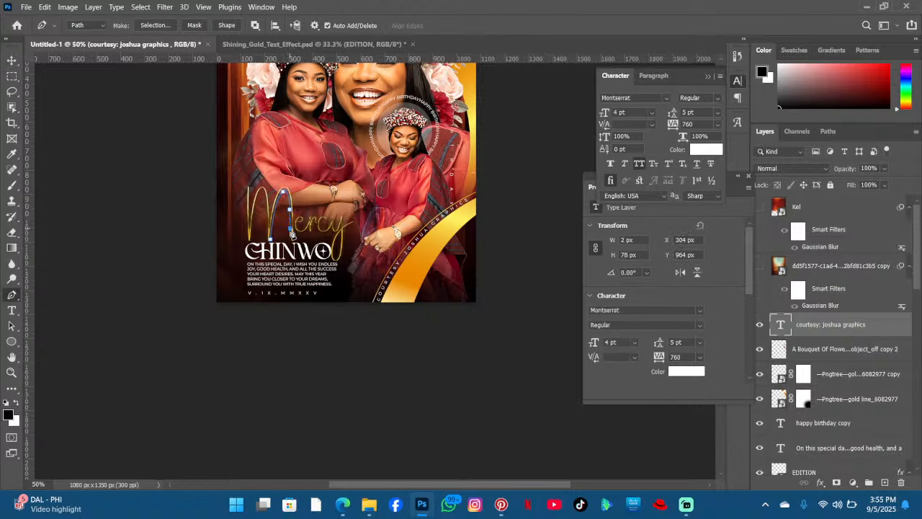
{"action": "left_click", "coordinate": [291, 244]}
{"action": "left_click", "coordinate": [270, 241]}
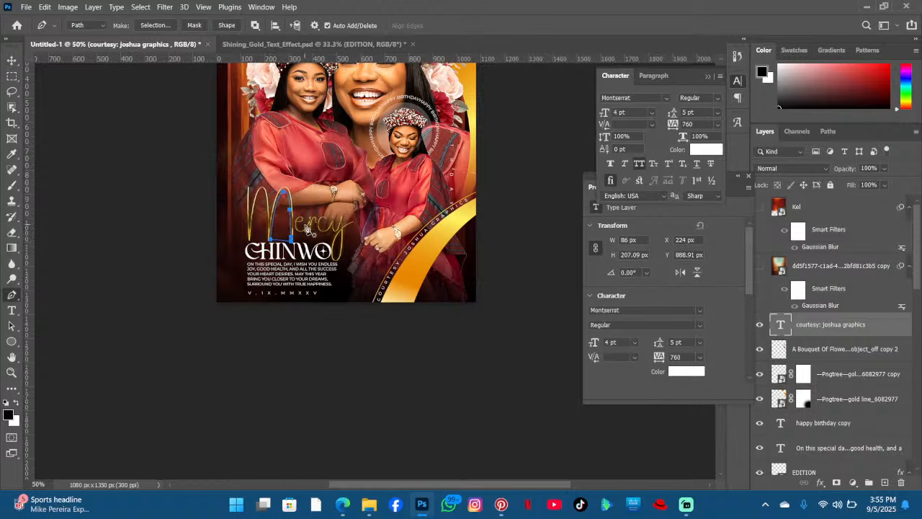
{"action": "left_click", "coordinate": [85, 27]}
{"action": "left_click", "coordinate": [85, 36]}
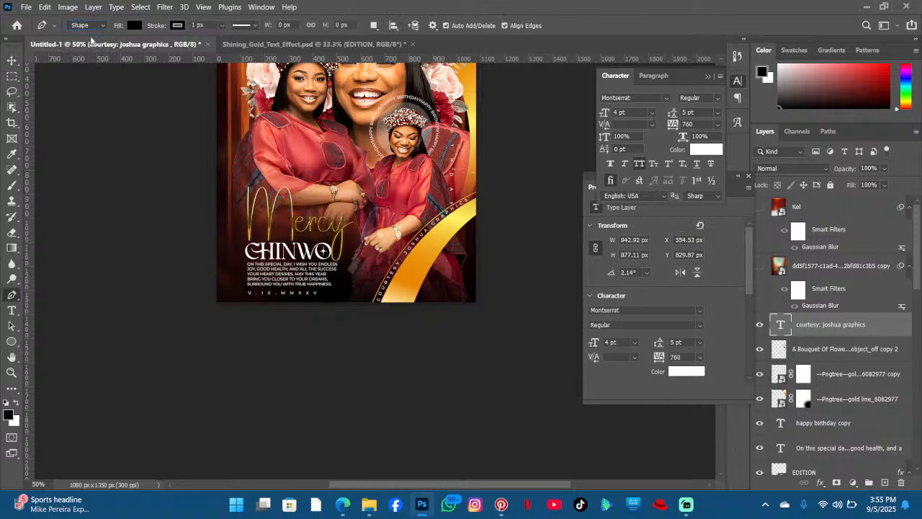
- Switch to the Shining_Gold_Text_Effect document
{"action": "left_click", "coordinate": [12, 60]}
{"action": "scroll", "coordinate": [346, 196], "scroll_direction": "up", "scroll_amount": 2}
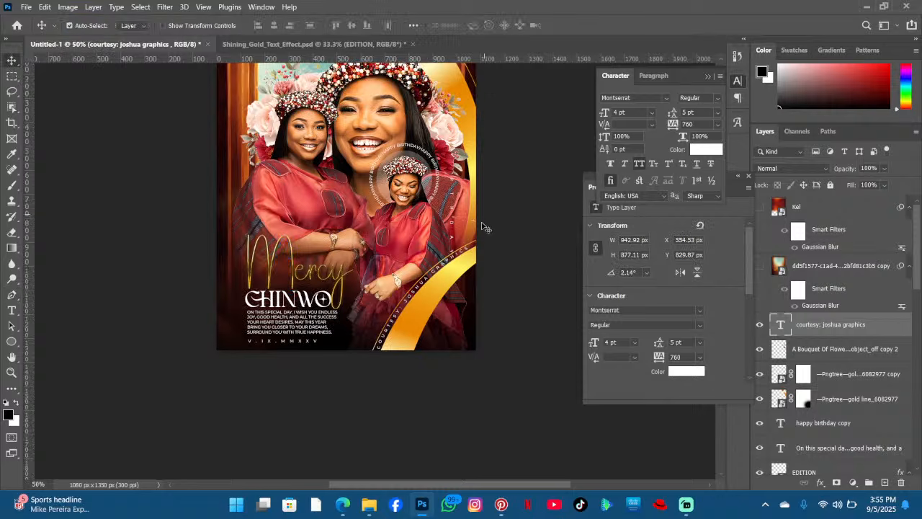
{"action": "scroll", "coordinate": [485, 224], "scroll_direction": "up", "scroll_amount": 6}
{"action": "scroll", "coordinate": [486, 217], "scroll_direction": "down", "scroll_amount": 7}
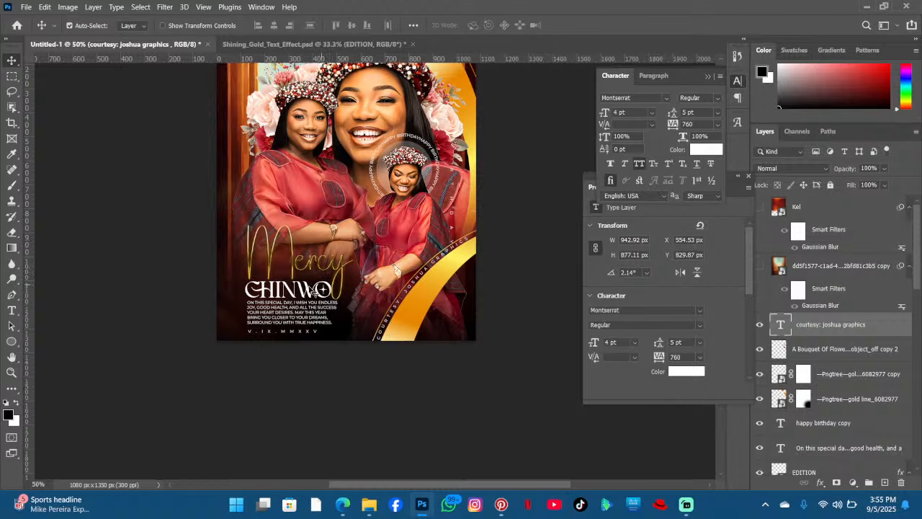
{"action": "scroll", "coordinate": [345, 286], "scroll_direction": "up", "scroll_amount": 2}
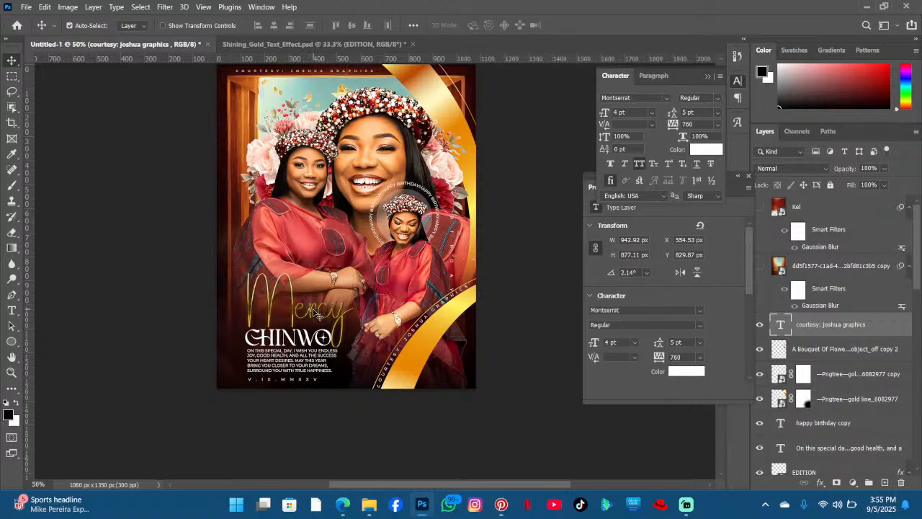
{"action": "left_click", "coordinate": [314, 44]}
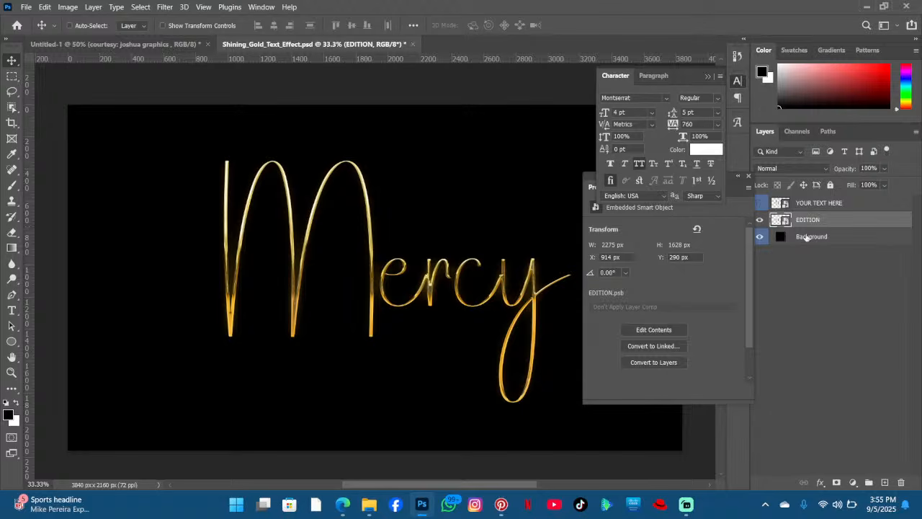
- Open the gold text's smart object and change the Mercy text's font to Athletic Outfit
{"action": "double_click", "coordinate": [779, 202]}
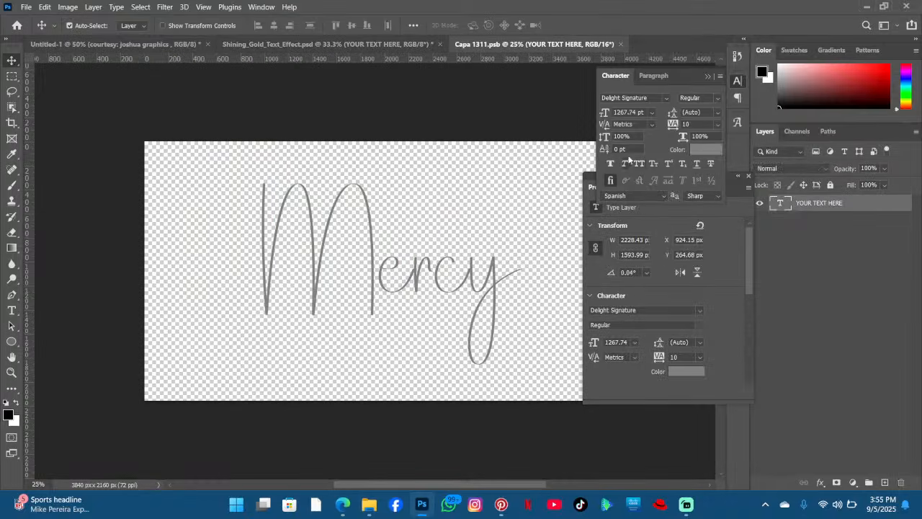
{"action": "double_click", "coordinate": [394, 278]}
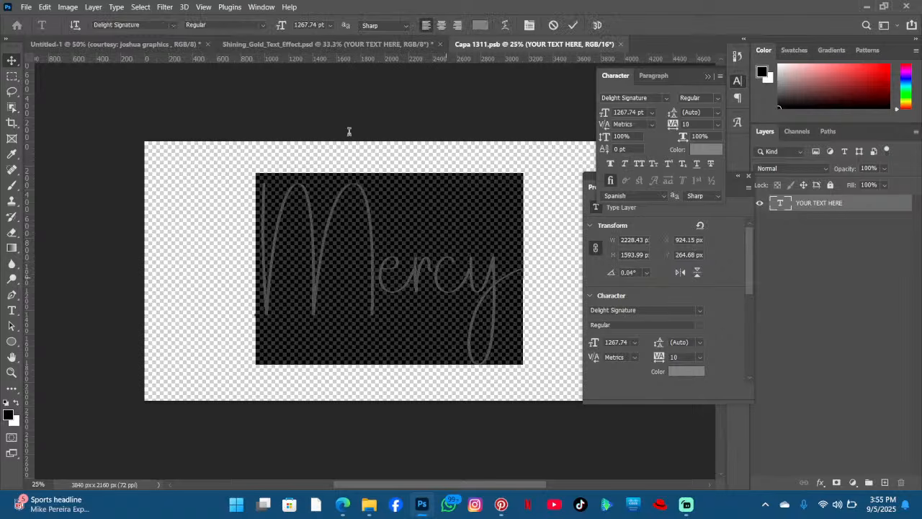
{"action": "left_click", "coordinate": [173, 24]}
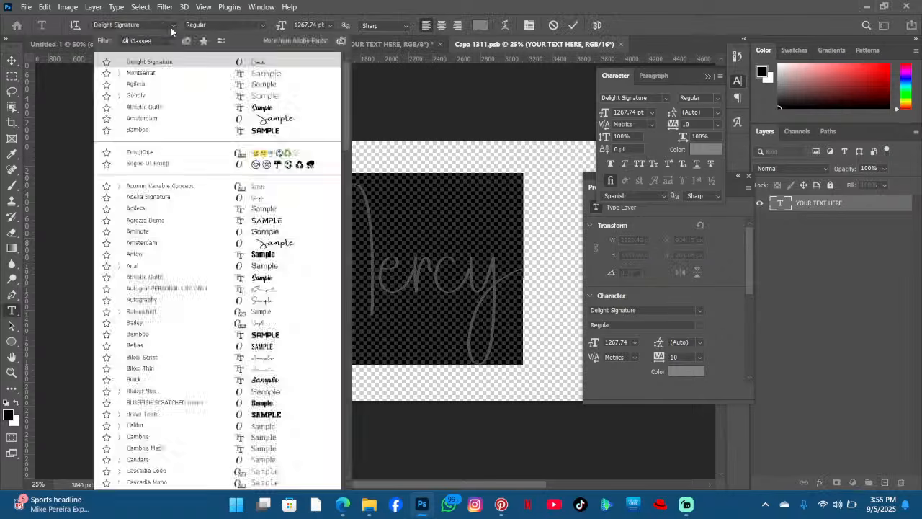
{"action": "left_click", "coordinate": [293, 107]}
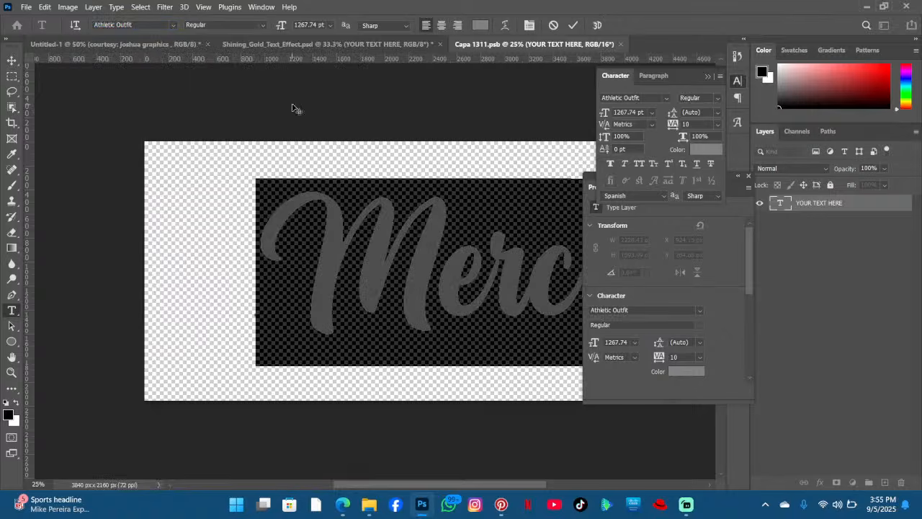
- Reposition the Mercy text inside the smart object, commit it, then save and close the smart object
{"action": "left_click", "coordinate": [444, 298]}
{"action": "left_click_drag", "start_coordinate": [462, 428], "coordinate": [391, 425]}
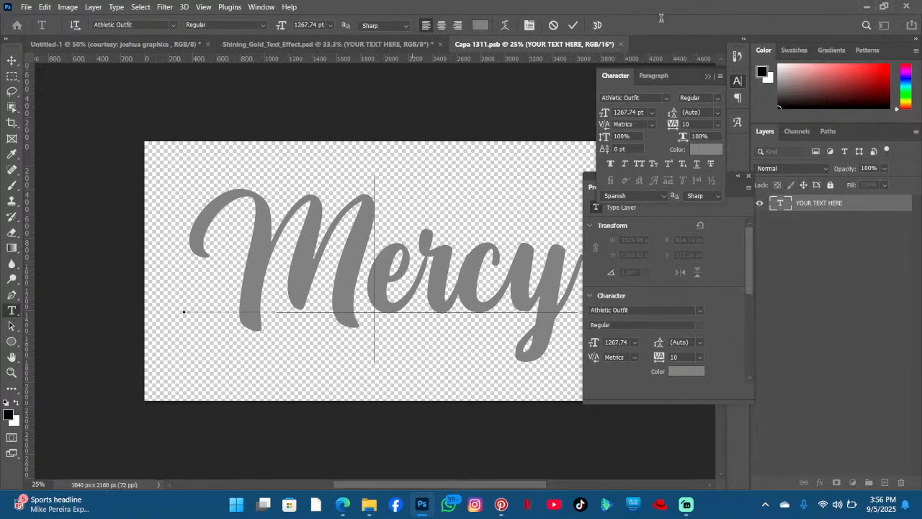
{"action": "left_click", "coordinate": [573, 26]}
{"action": "key", "text": "v"}
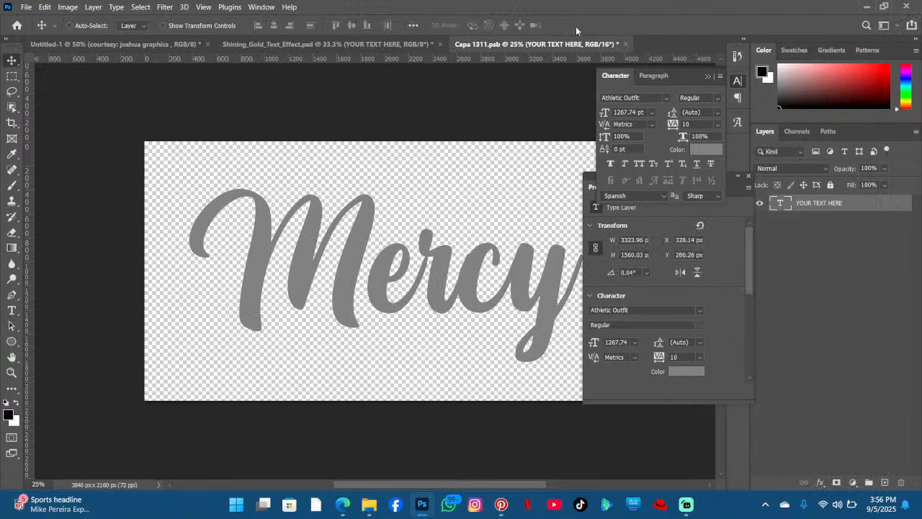
{"action": "key", "text": "ctrl+s"}
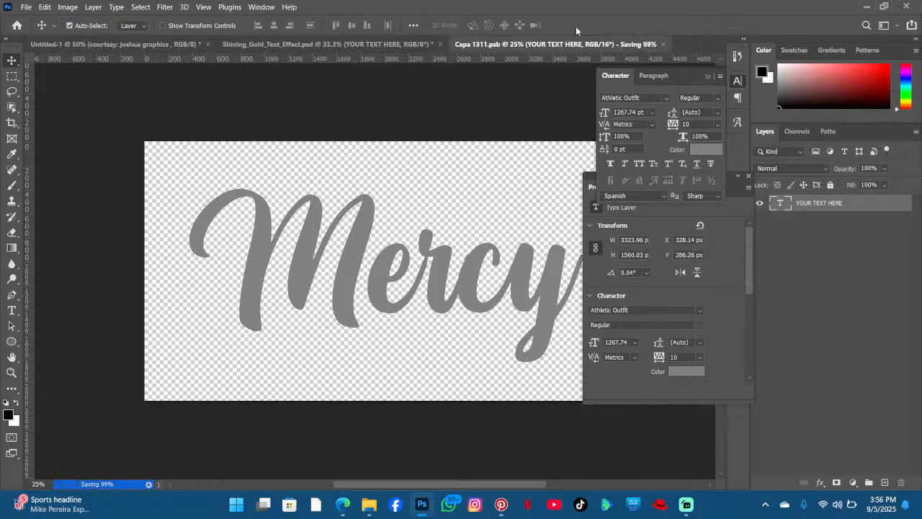
{"action": "left_click", "coordinate": [621, 44]}
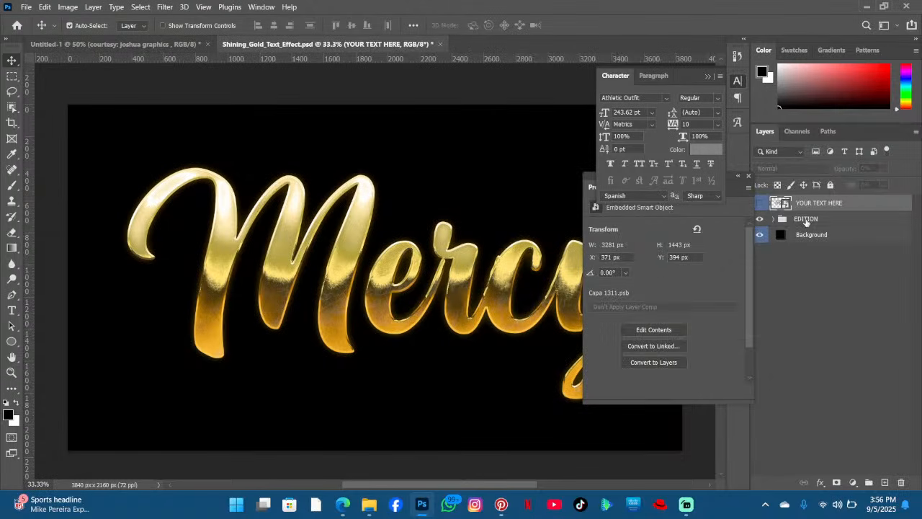
- Copy the gold EDITION layer from the effect document into the poster document
{"action": "right_click", "coordinate": [805, 218]}
{"action": "left_click", "coordinate": [731, 161]}
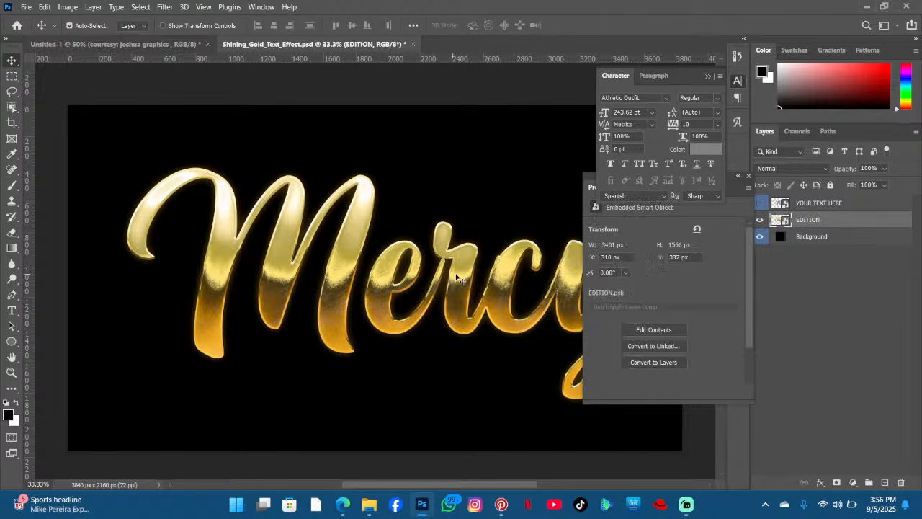
{"action": "left_click_drag", "start_coordinate": [461, 280], "coordinate": [281, 246]}
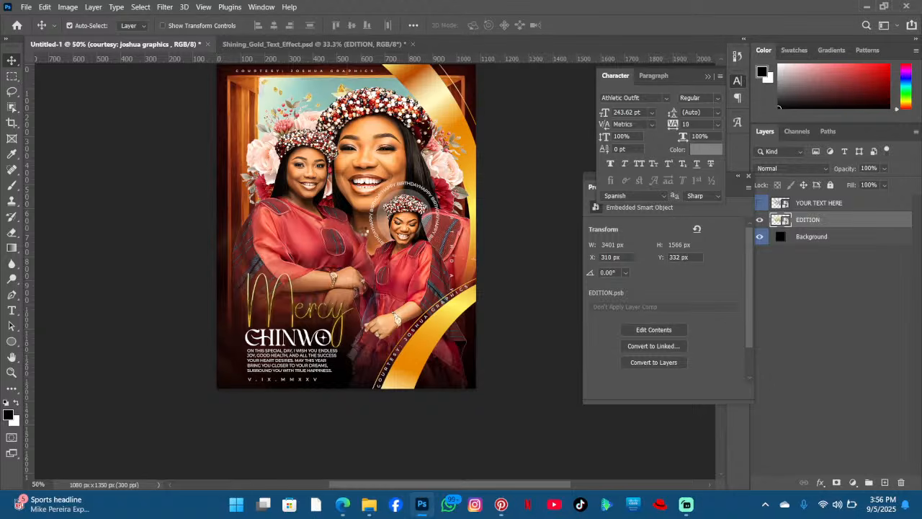
{"action": "left_click_drag", "start_coordinate": [362, 230], "coordinate": [365, 235]}
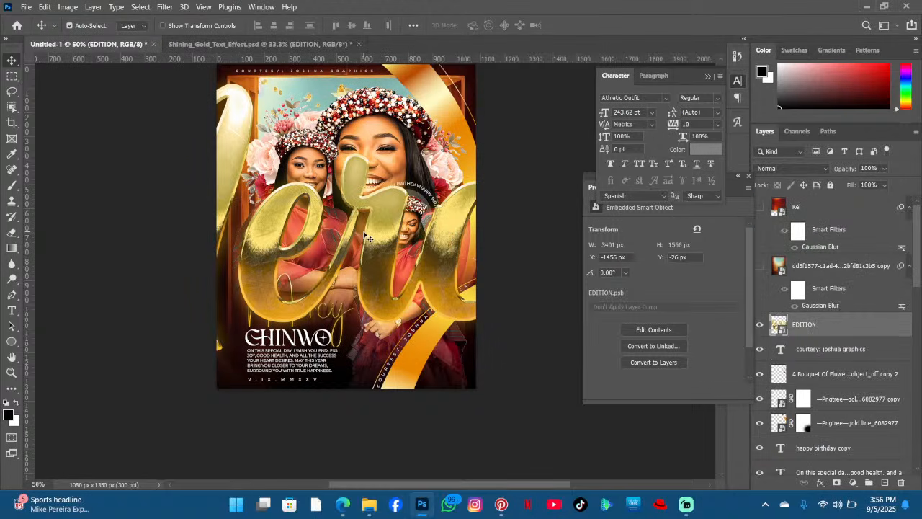
- Free-transform the gold Mercy layer, scaling it to about 4% and placing it over the Mercy script above CHINWO
{"action": "key", "text": "ctrl+t"}
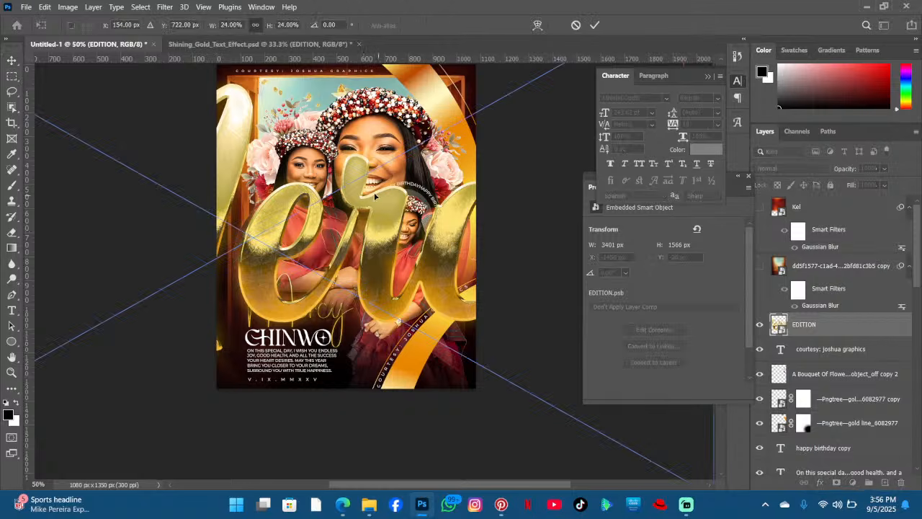
{"action": "left_click_drag", "start_coordinate": [362, 244], "coordinate": [338, 377]}
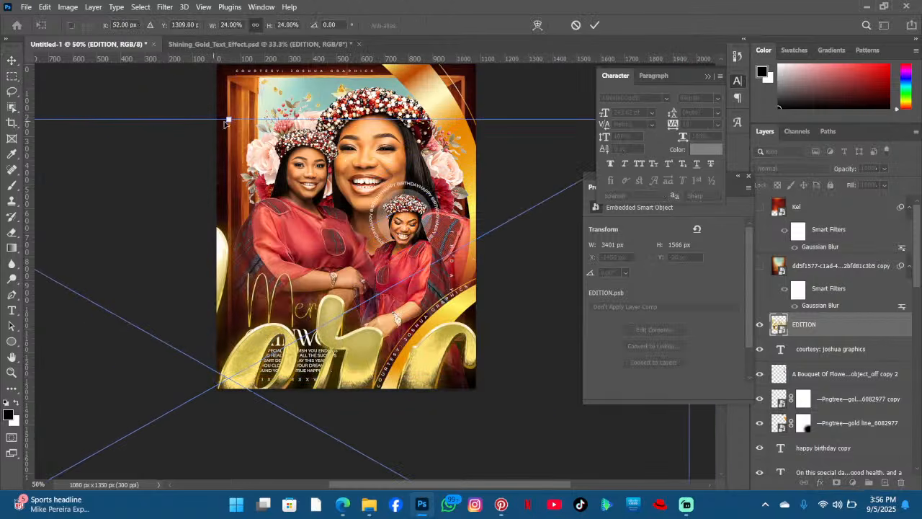
{"action": "left_click_drag", "start_coordinate": [227, 121], "coordinate": [231, 279]}
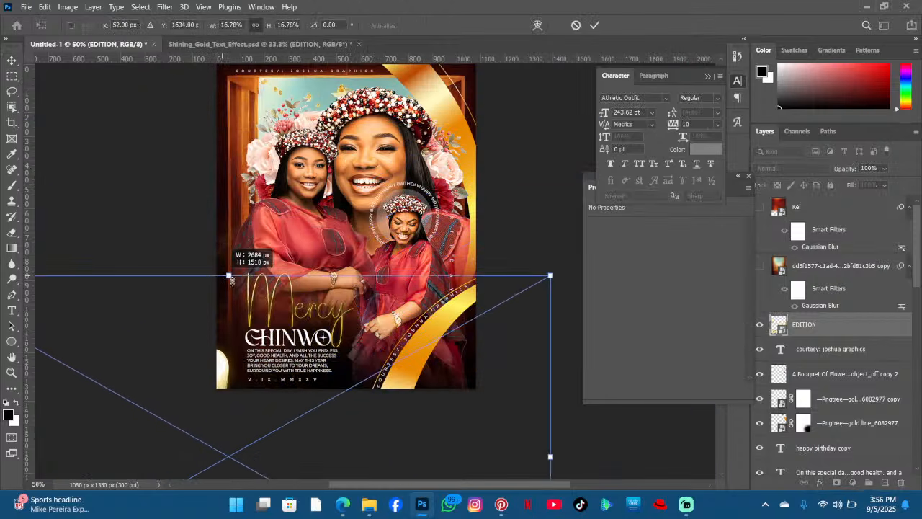
{"action": "left_click_drag", "start_coordinate": [267, 330], "coordinate": [365, 144]}
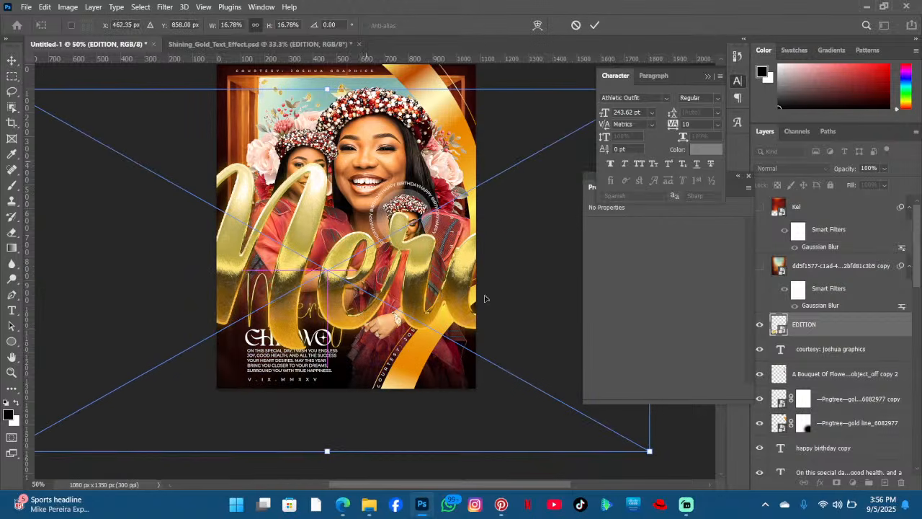
{"action": "left_click_drag", "start_coordinate": [649, 451], "coordinate": [159, 224]}
{"action": "left_click_drag", "start_coordinate": [124, 174], "coordinate": [329, 321]}
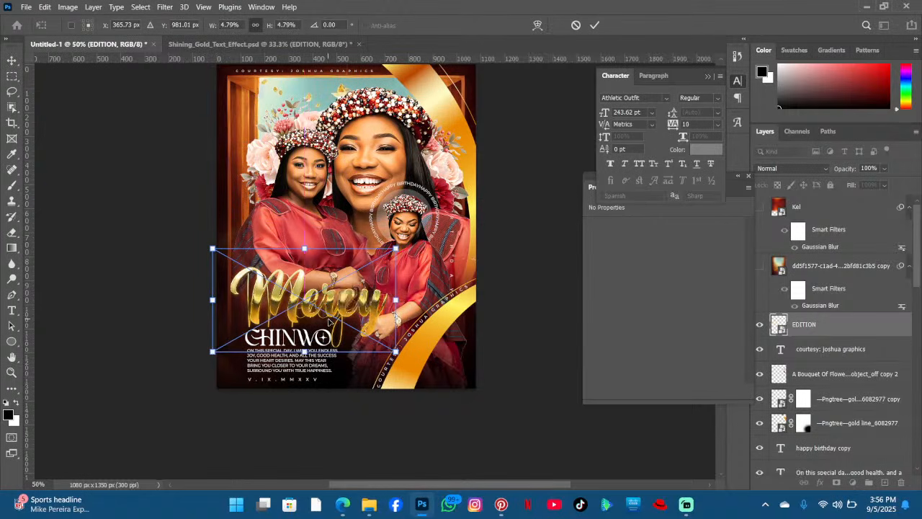
{"action": "left_click_drag", "start_coordinate": [396, 300], "coordinate": [338, 303]}
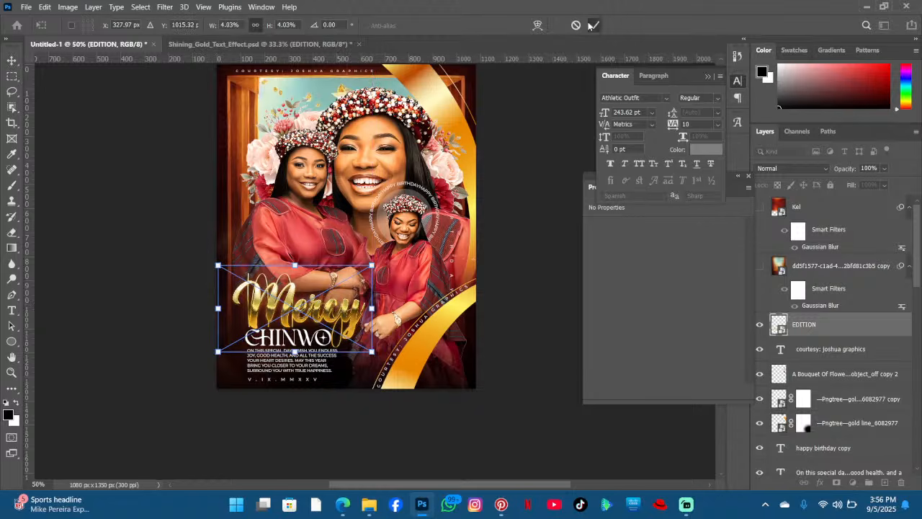
{"action": "left_click", "coordinate": [594, 25]}
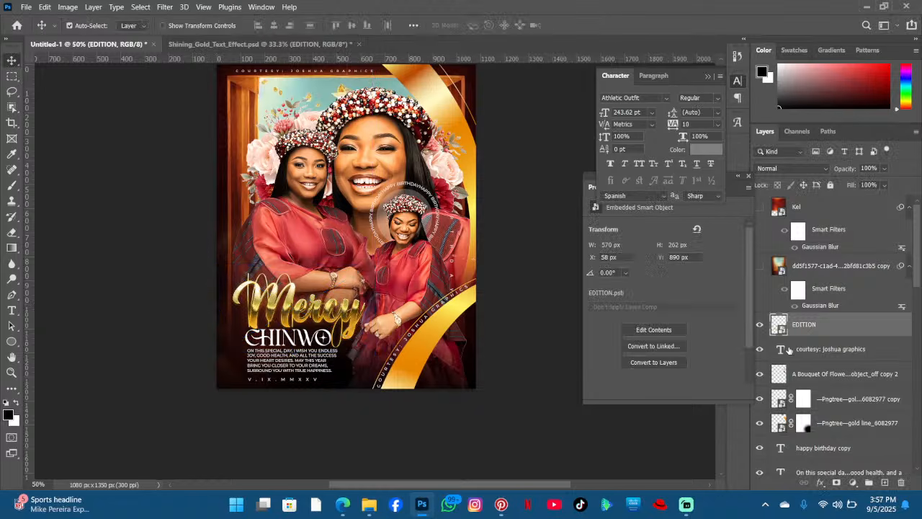
- Nudge the gold Mercy text and the CHINWO text into alignment with each other
{"action": "scroll", "coordinate": [796, 316], "scroll_direction": "down", "scroll_amount": 5}
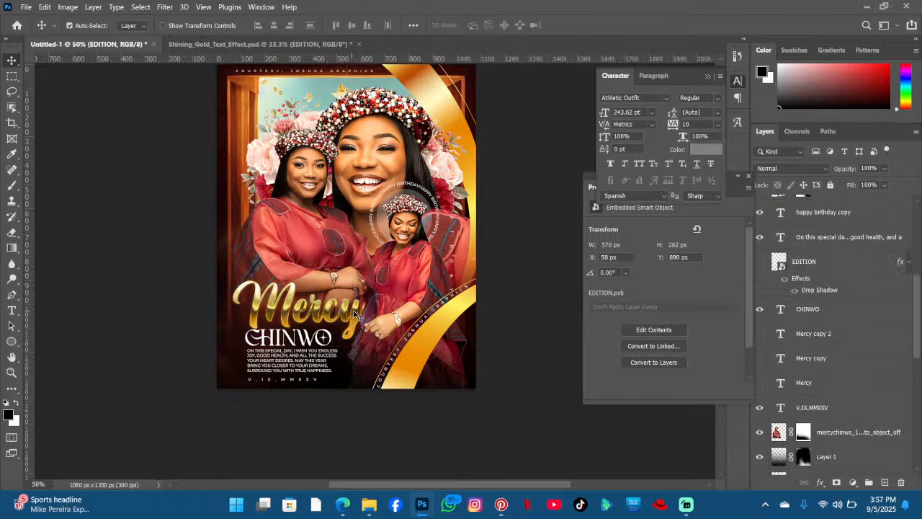
{"action": "left_click_drag", "start_coordinate": [355, 315], "coordinate": [341, 335]}
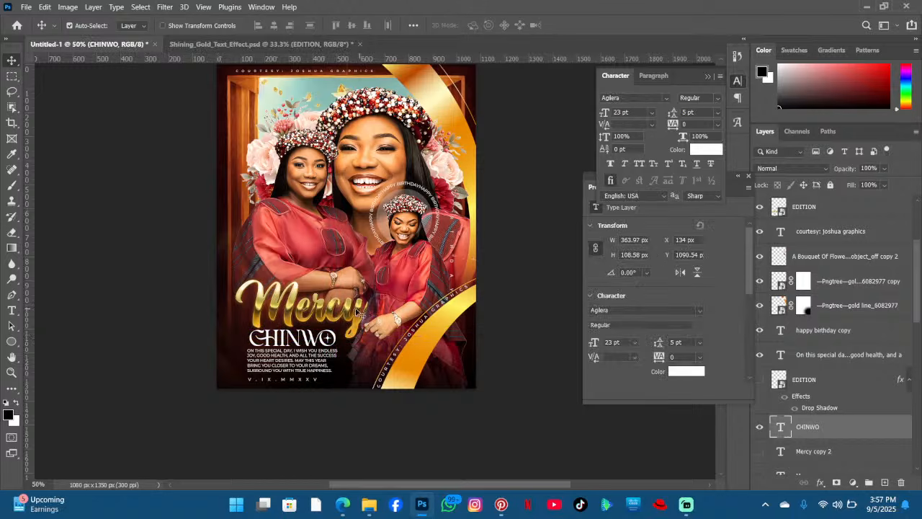
{"action": "left_click", "coordinate": [354, 312]}
{"action": "left_click_drag", "start_coordinate": [354, 311], "coordinate": [327, 315]}
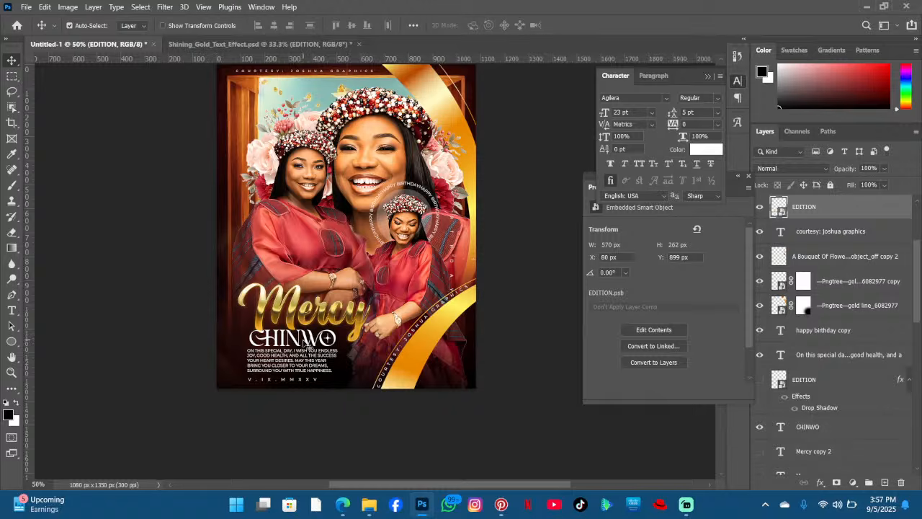
{"action": "left_click_drag", "start_coordinate": [308, 344], "coordinate": [322, 344]}
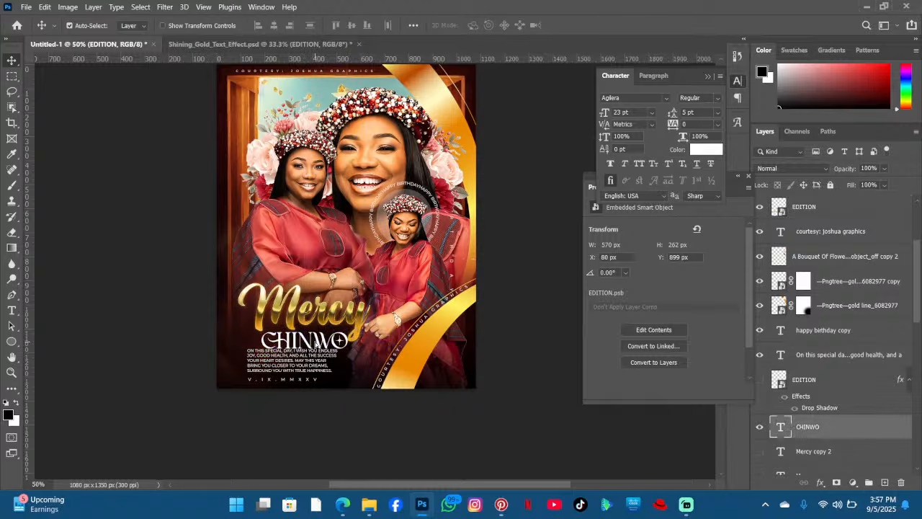
- Reduce the CHINWO text to 20 pt, reposition it beneath the gold Mercy, and reselect the gold Mercy layer
{"action": "double_click", "coordinate": [310, 338]}
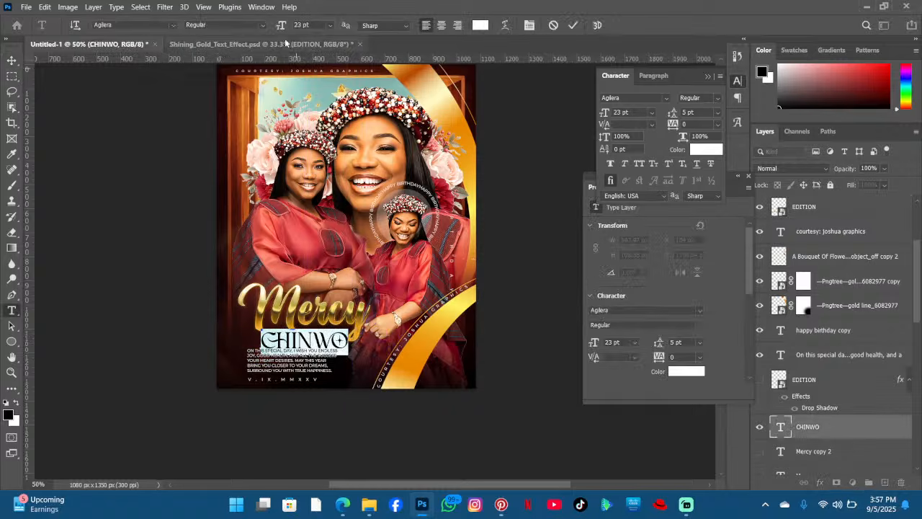
{"action": "left_click_drag", "start_coordinate": [287, 27], "coordinate": [283, 26]}
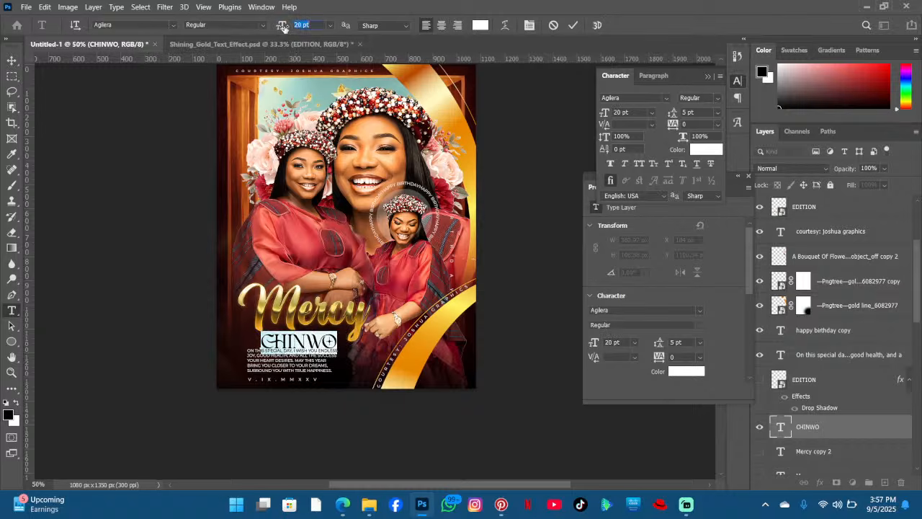
{"action": "left_click", "coordinate": [345, 191]}
{"action": "left_click", "coordinate": [311, 344]}
{"action": "mouse_move", "coordinate": [346, 373]}
{"action": "left_mouse_down"}
{"action": "mouse_move", "coordinate": [359, 371]}
{"action": "mouse_move", "coordinate": [339, 379]}
{"action": "mouse_move", "coordinate": [344, 362]}
{"action": "mouse_move", "coordinate": [354, 363]}
{"action": "left_mouse_up"}
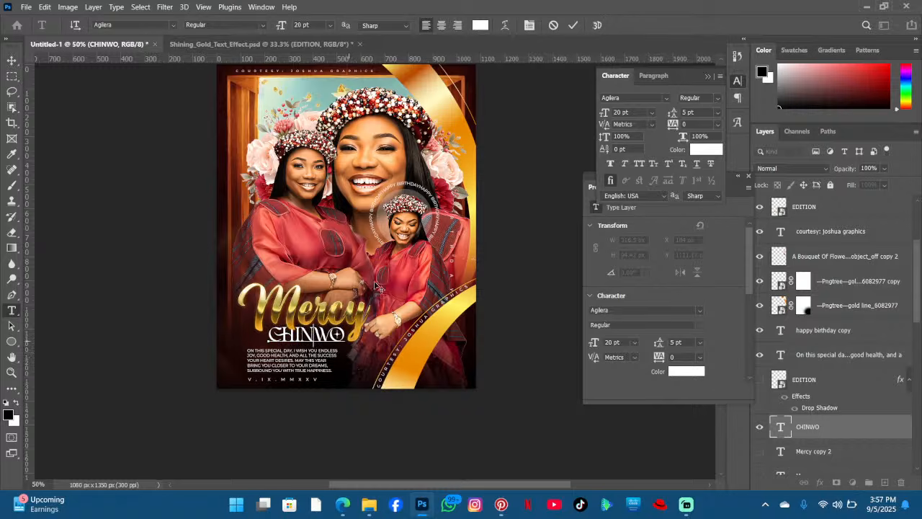
{"action": "left_click", "coordinate": [571, 25]}
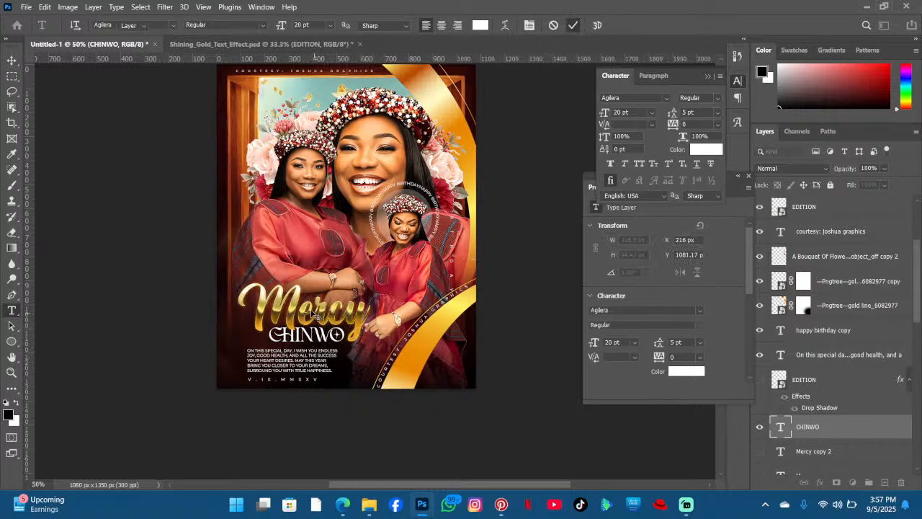
{"action": "left_click", "coordinate": [807, 207]}
{"action": "key", "text": "v"}
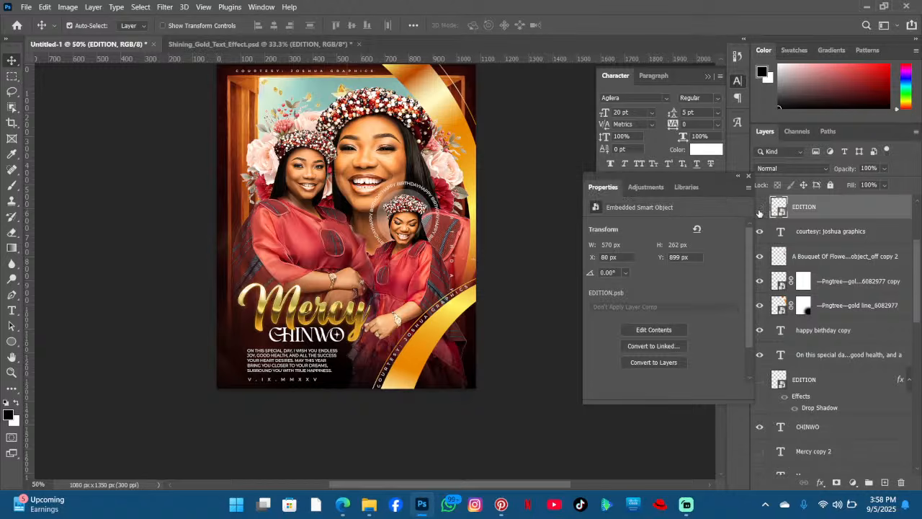
- Hide the gold Mercy layer and start a new text layer on the poster with the Type tool
{"action": "left_click", "coordinate": [760, 208]}
{"action": "left_click", "coordinate": [11, 309]}
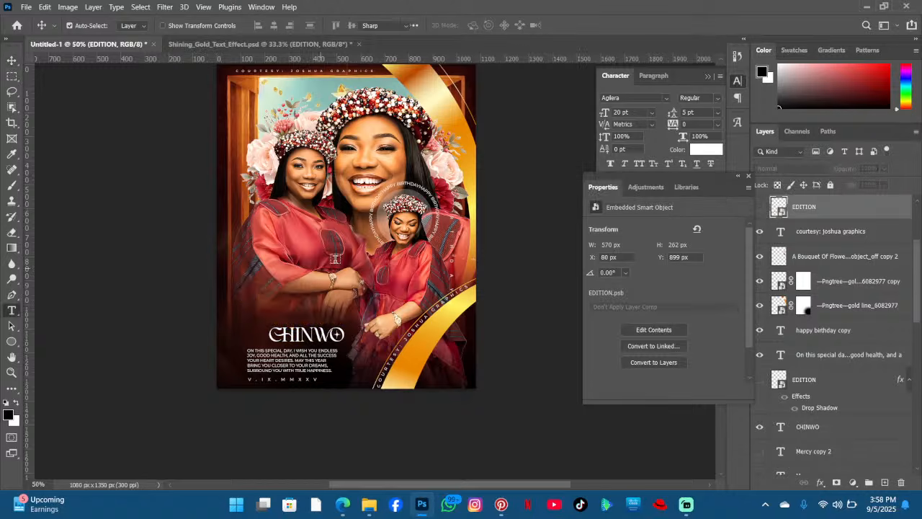
{"action": "left_click", "coordinate": [337, 260]}
- Type Mercy in the new text layer using The Sunset font at 54 pt
{"action": "left_click", "coordinate": [173, 25]}
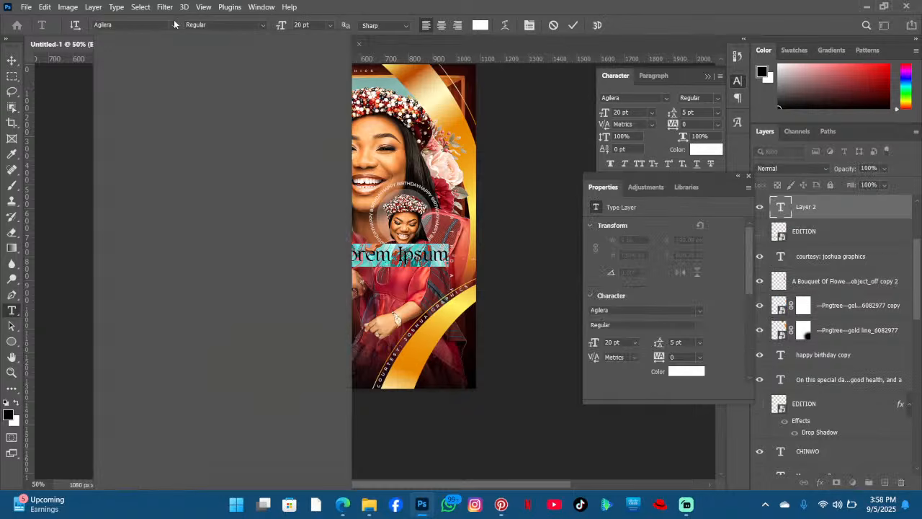
{"action": "type", "text": "sun"}
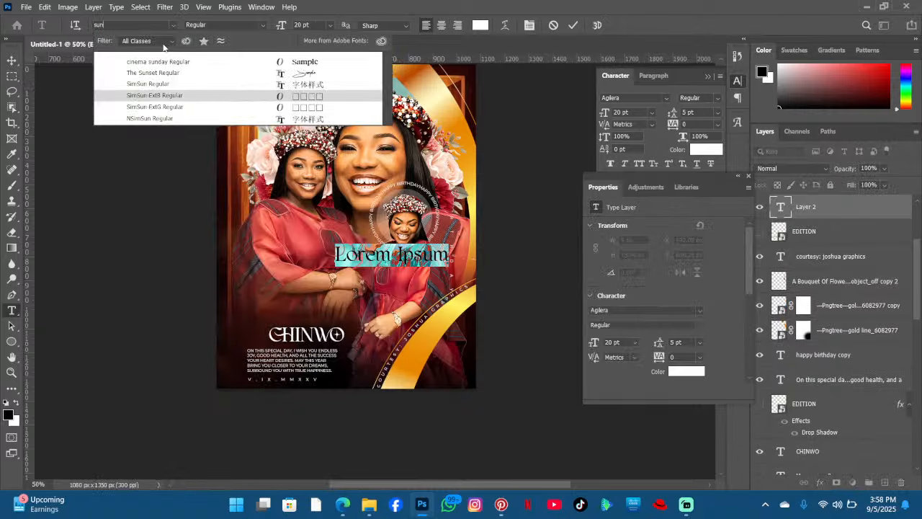
{"action": "left_click", "coordinate": [282, 75]}
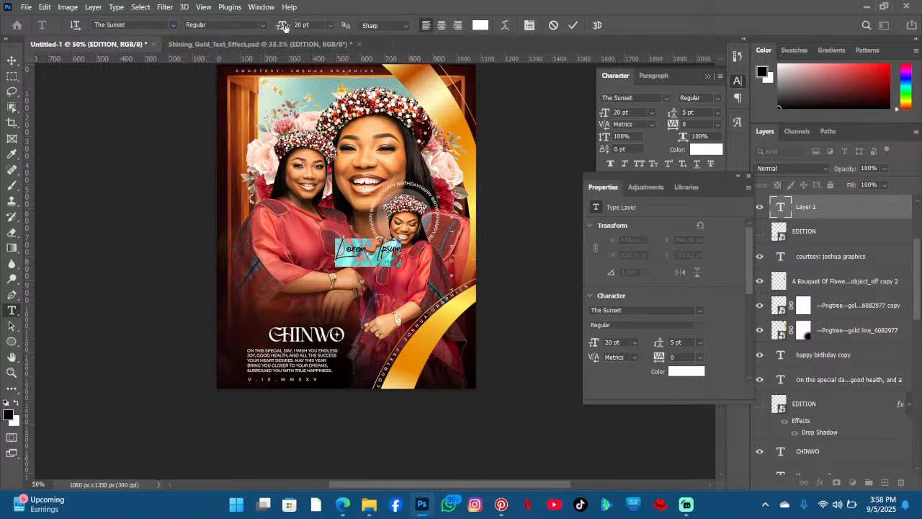
{"action": "left_click_drag", "start_coordinate": [285, 26], "coordinate": [304, 25]}
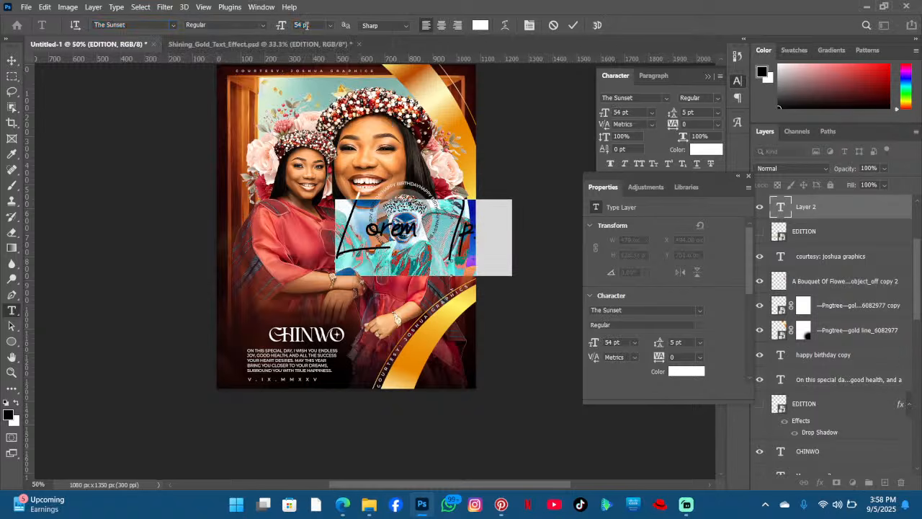
{"action": "type", "text": "Me"}
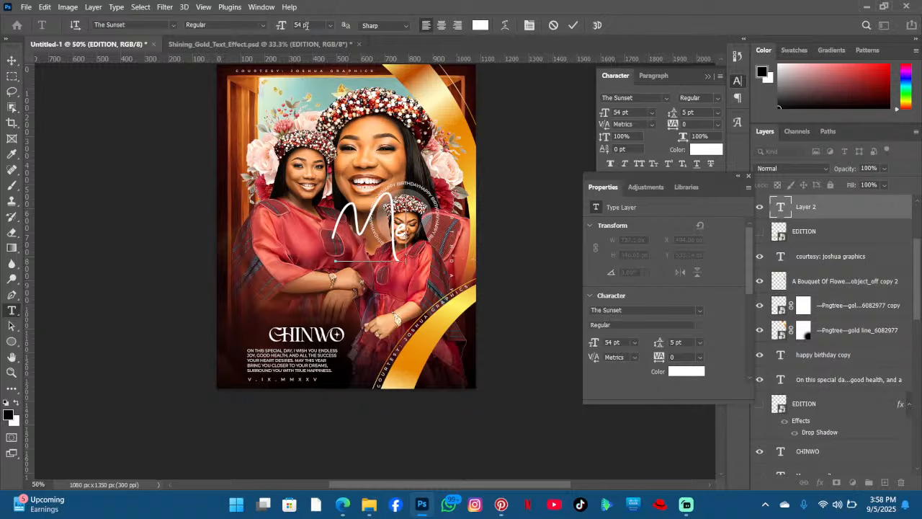
{"action": "type", "text": "rcy"}
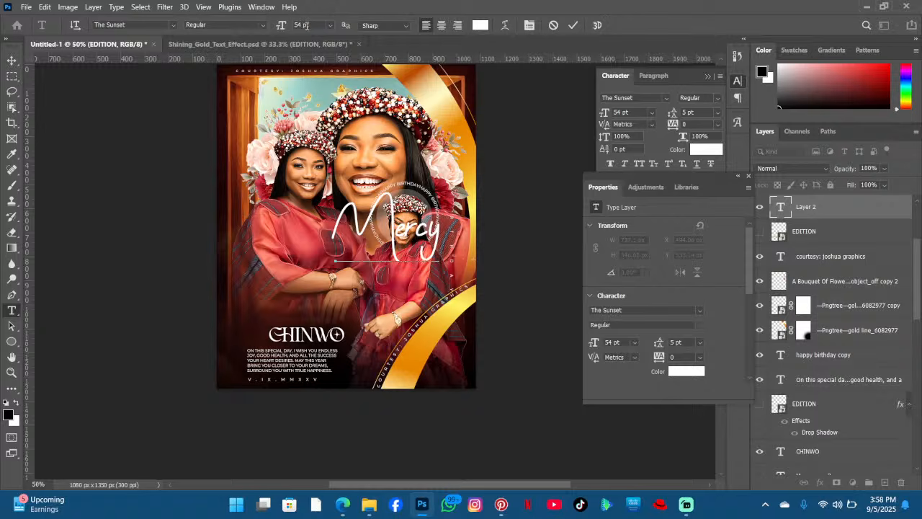
- Move the Mercy text down above CHINWO and try it in the Manhattan Signature font
{"action": "left_click_drag", "start_coordinate": [389, 338], "coordinate": [317, 398]}
{"action": "key", "text": "ctrl+a"}
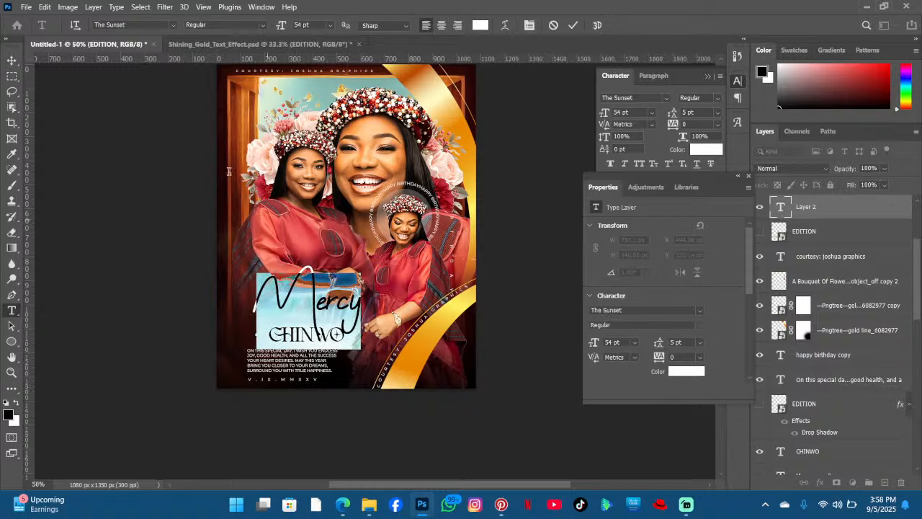
{"action": "left_click", "coordinate": [171, 26]}
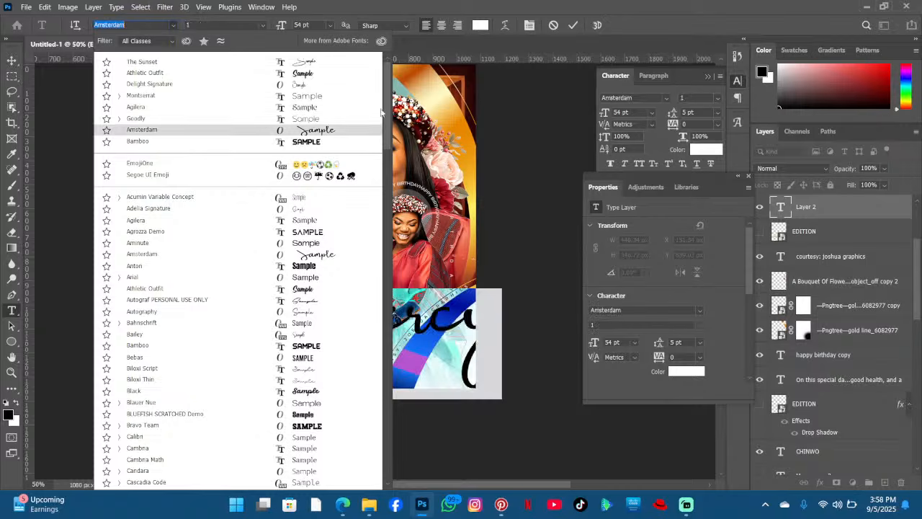
{"action": "left_click_drag", "start_coordinate": [387, 108], "coordinate": [386, 259]}
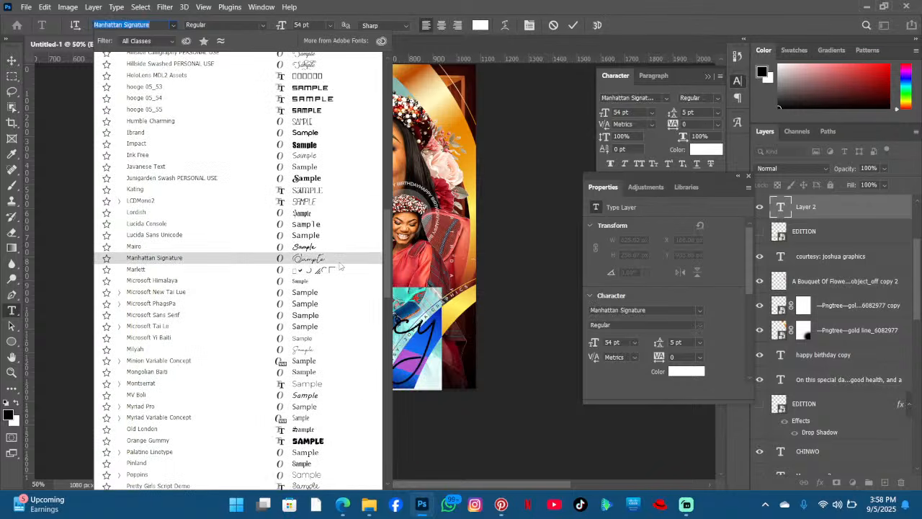
{"action": "left_click", "coordinate": [338, 261]}
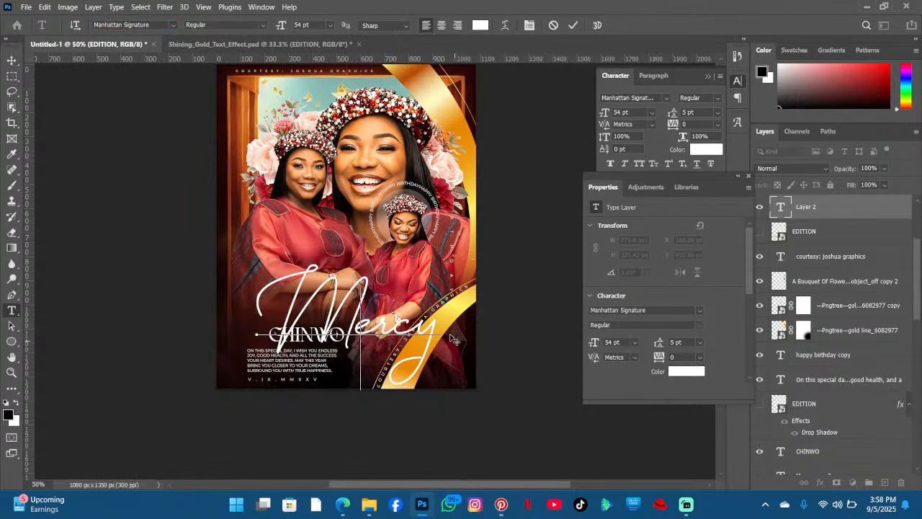
{"action": "left_click_drag", "start_coordinate": [453, 338], "coordinate": [249, 264]}
- Switch the Mercy text to Junigarden Swash PERSONAL USE at 32 pt and reposition it above CHINWO
{"action": "left_click", "coordinate": [173, 25]}
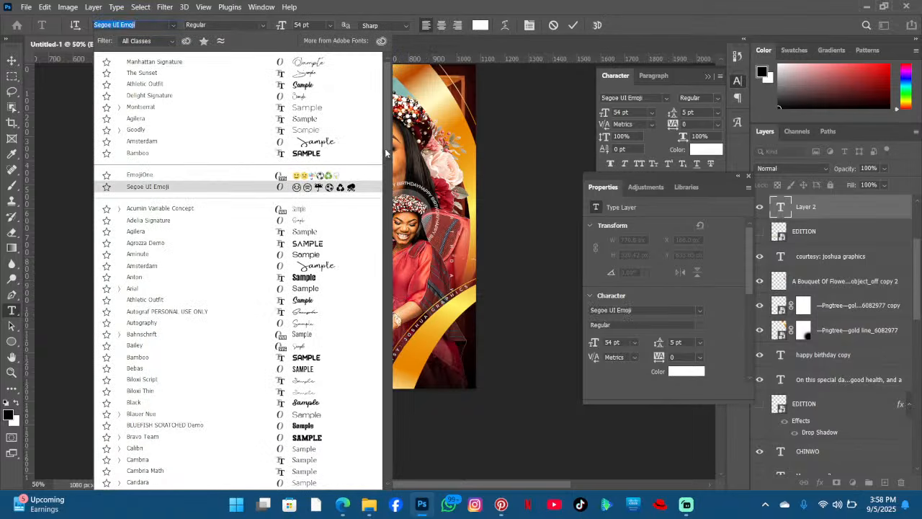
{"action": "left_click_drag", "start_coordinate": [385, 153], "coordinate": [385, 179]}
{"action": "scroll", "coordinate": [373, 252], "scroll_direction": "down", "scroll_amount": 10}
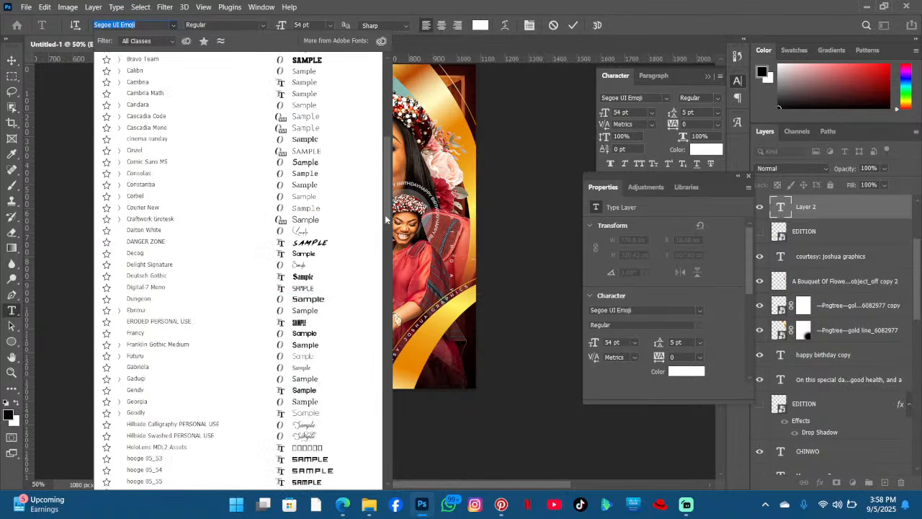
{"action": "key", "text": "Down"}
{"action": "key", "text": "Down"}
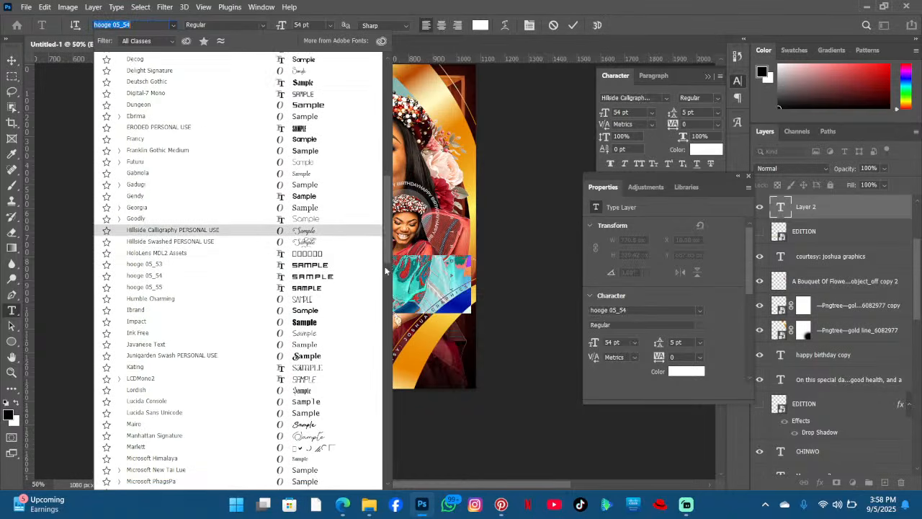
{"action": "left_click", "coordinate": [342, 363]}
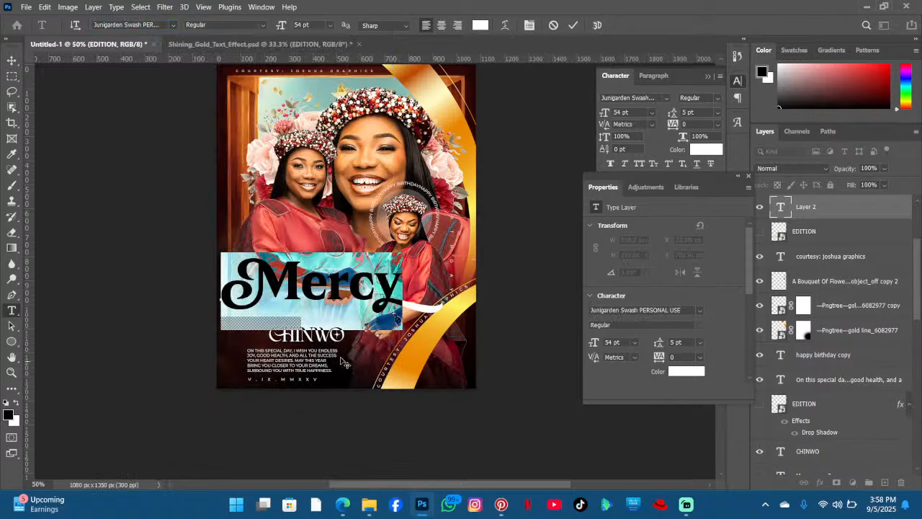
{"action": "left_click", "coordinate": [349, 291]}
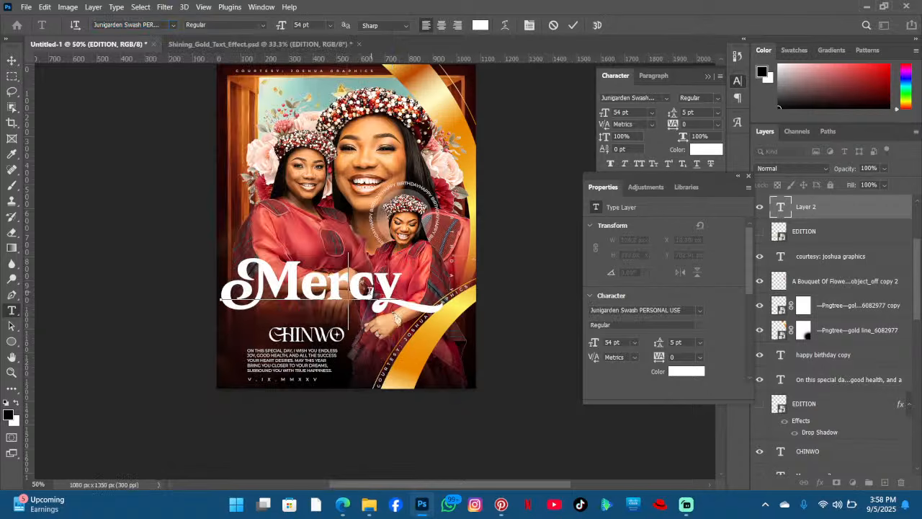
{"action": "key", "text": "ctrl+a"}
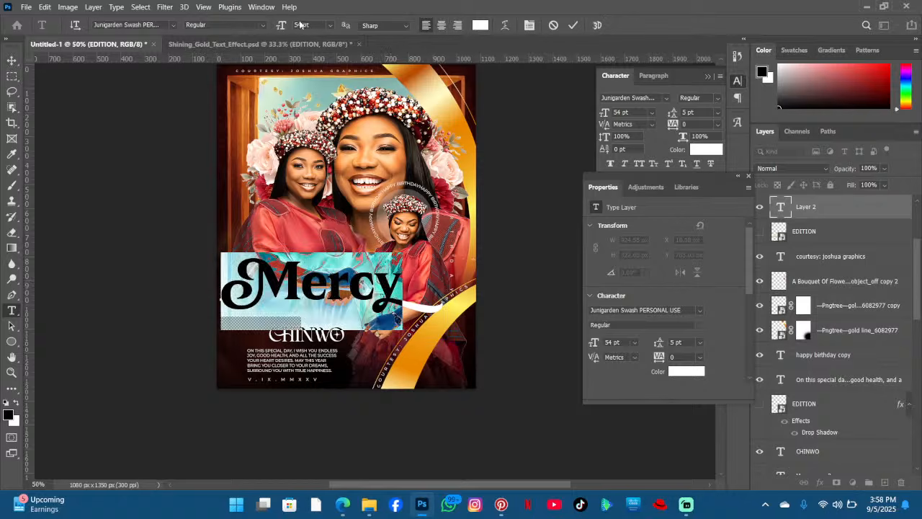
{"action": "left_click_drag", "start_coordinate": [277, 30], "coordinate": [263, 31]}
{"action": "left_click", "coordinate": [270, 275]}
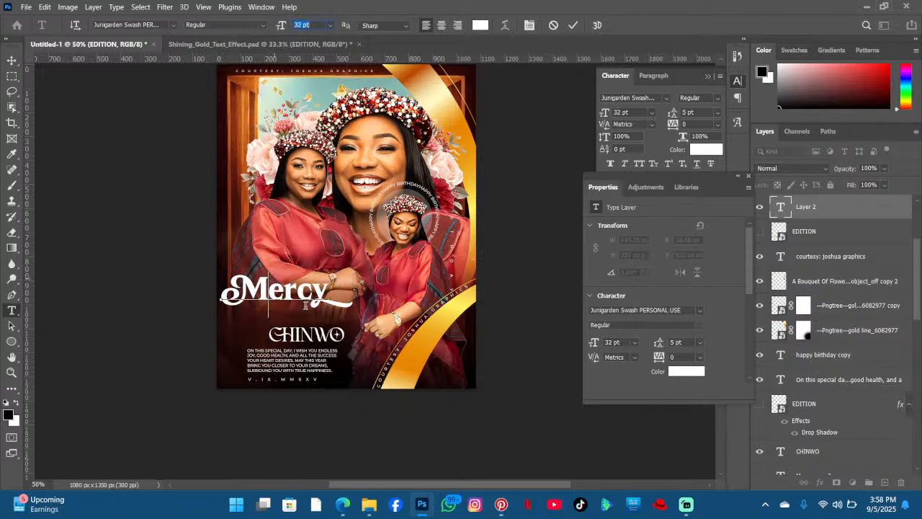
{"action": "left_click_drag", "start_coordinate": [387, 402], "coordinate": [375, 407]}
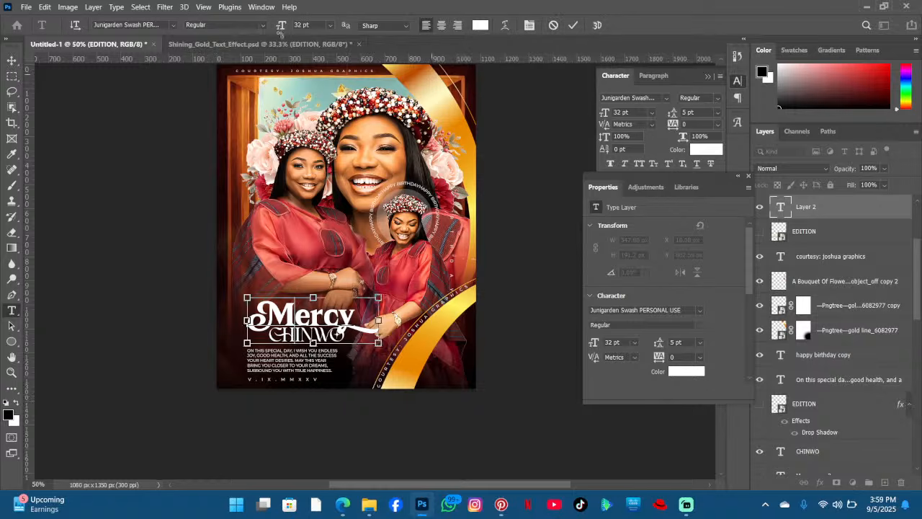
- Set the Mercy text to the Delight Signature font at 70 pt and commit the edit
{"action": "key", "text": "ctrl+a"}
{"action": "left_click", "coordinate": [172, 25]}
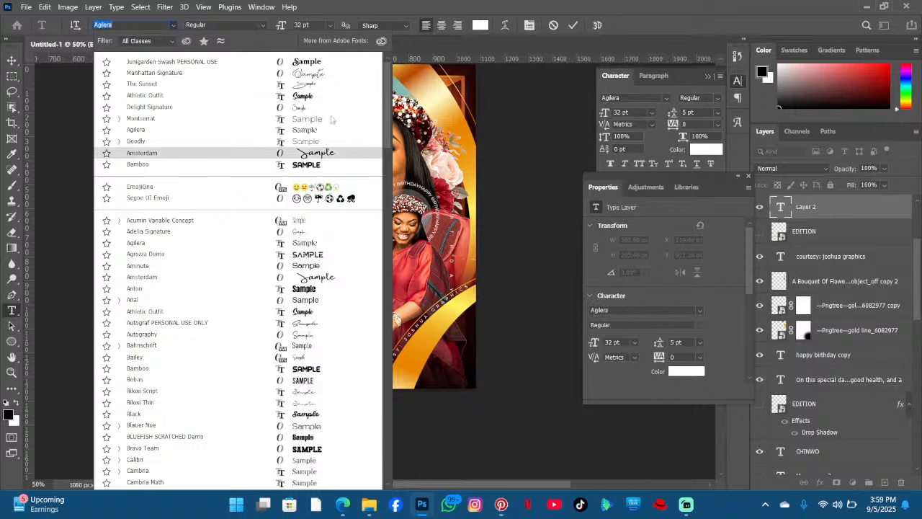
{"action": "left_click", "coordinate": [328, 108]}
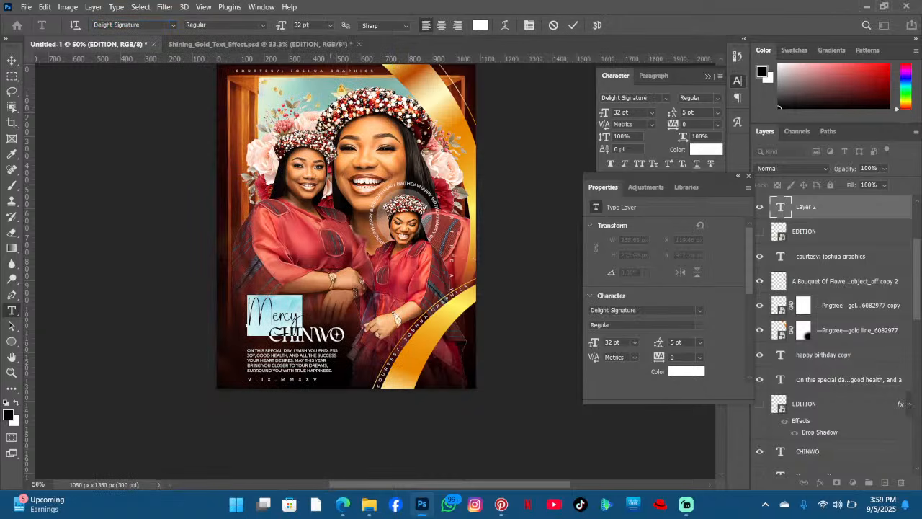
{"action": "left_click_drag", "start_coordinate": [280, 25], "coordinate": [302, 25]}
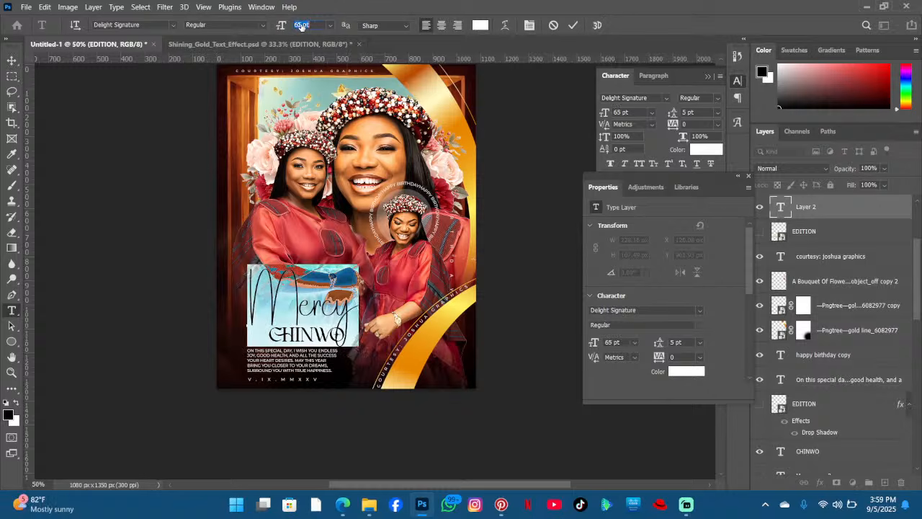
{"action": "left_click", "coordinate": [301, 286]}
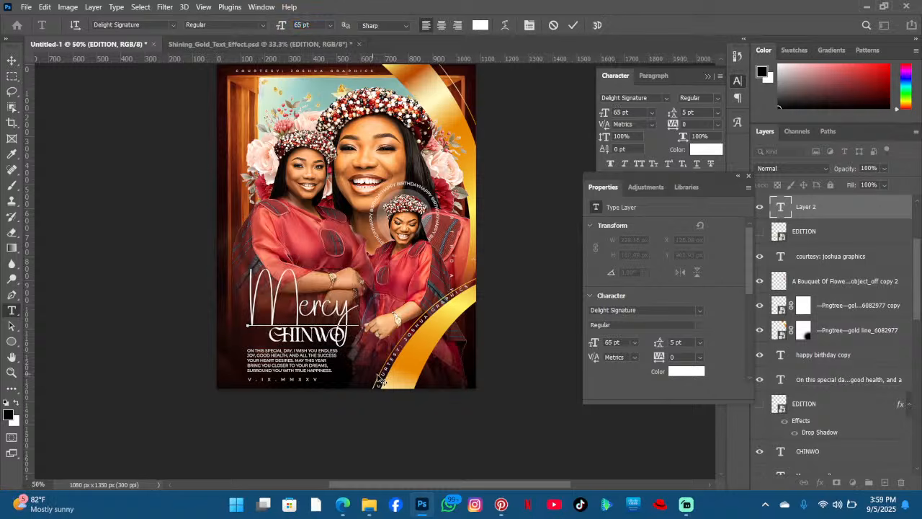
{"action": "mouse_move", "coordinate": [374, 375]}
{"action": "left_mouse_down"}
{"action": "mouse_move", "coordinate": [393, 379]}
{"action": "mouse_move", "coordinate": [374, 375]}
{"action": "left_mouse_up"}
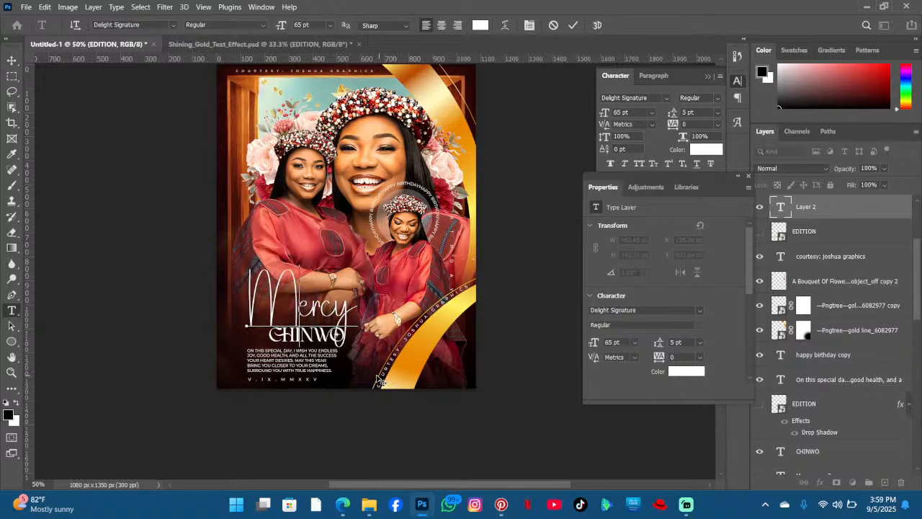
{"action": "key", "text": "ctrl+a"}
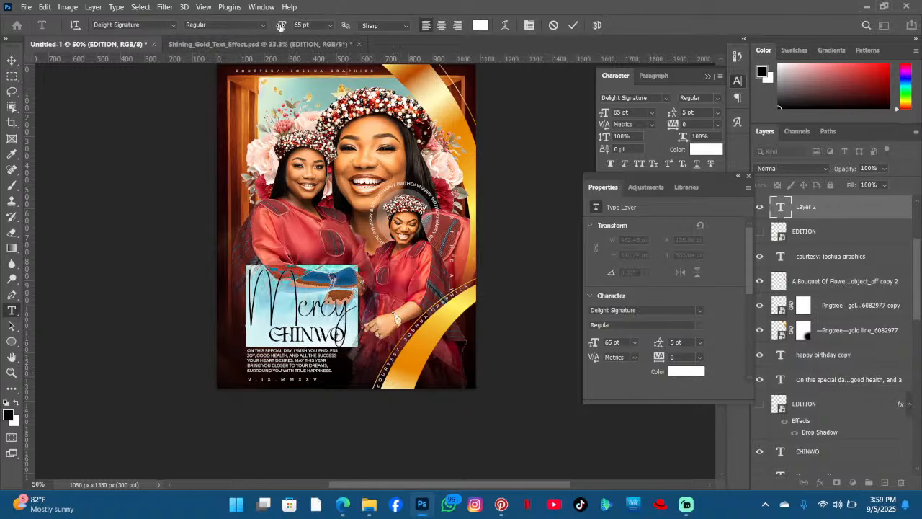
{"action": "left_click_drag", "start_coordinate": [281, 25], "coordinate": [283, 26]}
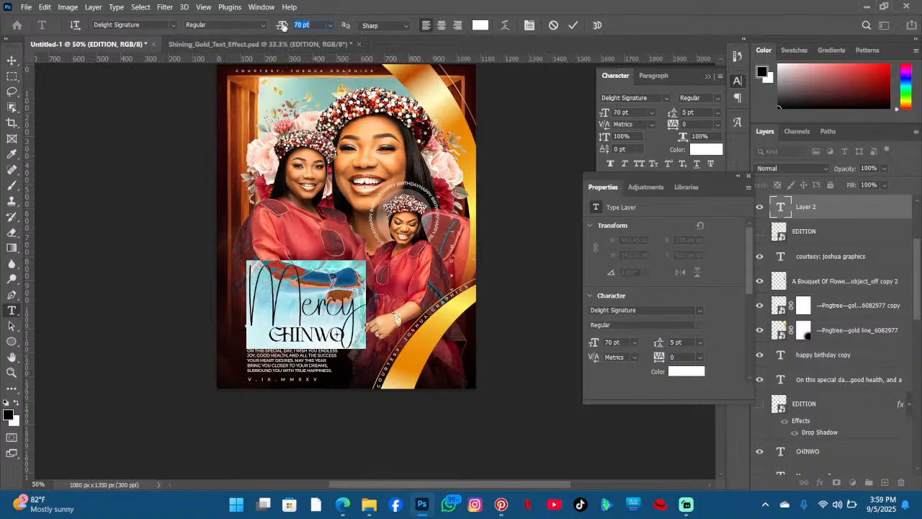
{"action": "left_click", "coordinate": [312, 310]}
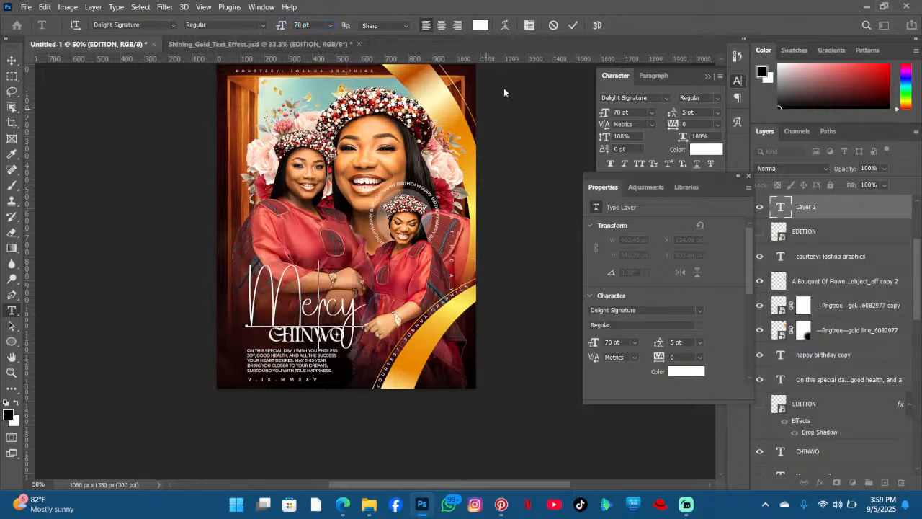
{"action": "left_click", "coordinate": [572, 25]}
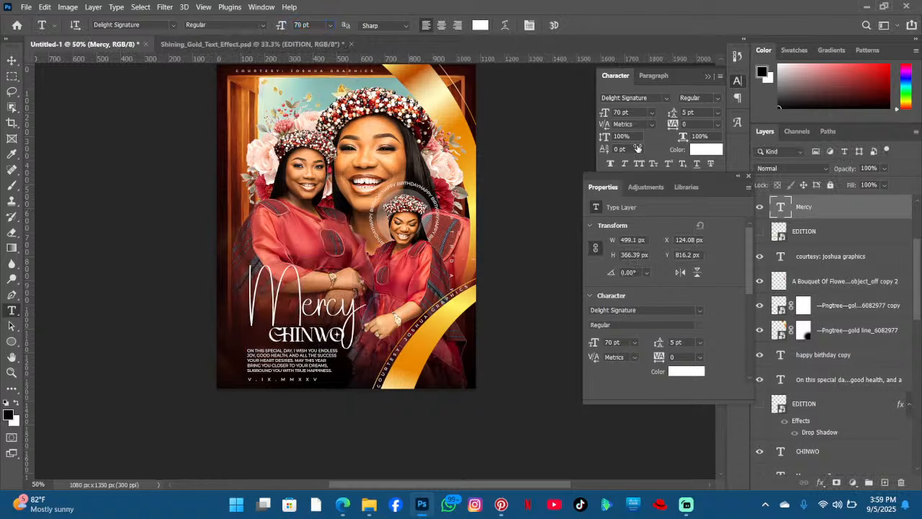
- Close the Properties panel and clear the canvas selection
{"action": "key", "text": "ctrl+a"}
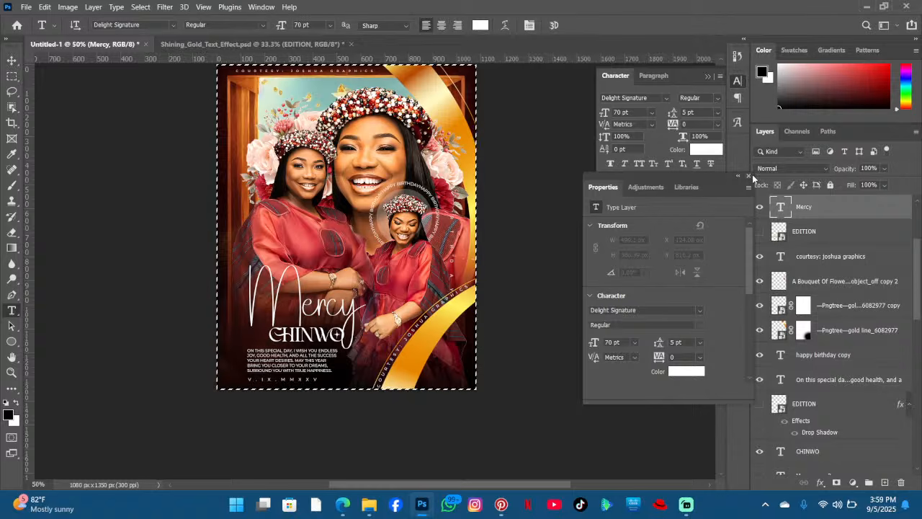
{"action": "left_click", "coordinate": [752, 174]}
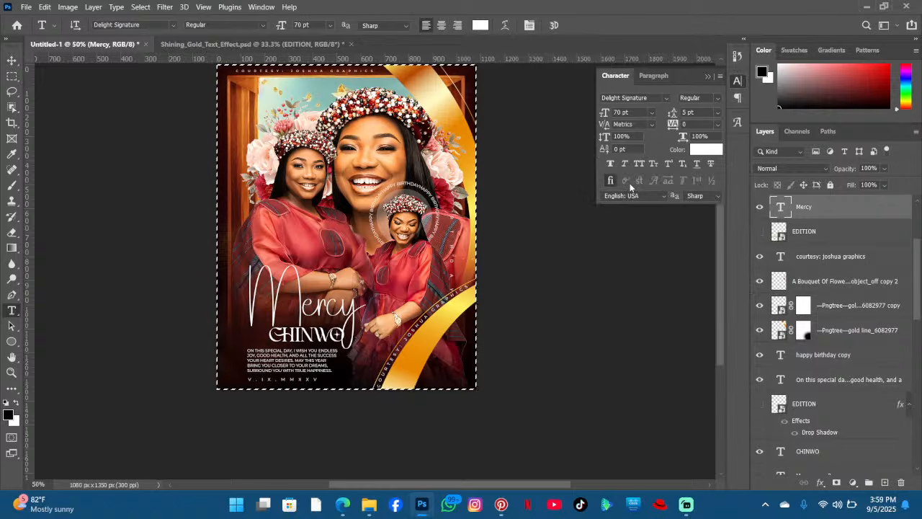
{"action": "key", "text": "ctrl+d"}
- Apply faux bold to the Mercy text, remove it again, and commit
{"action": "left_click", "coordinate": [325, 306]}
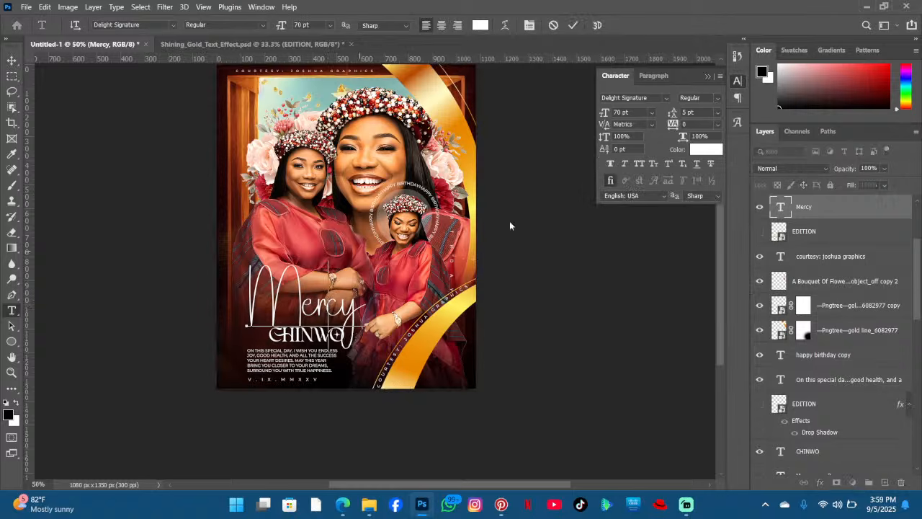
{"action": "key", "text": "ctrl+a"}
{"action": "left_click", "coordinate": [610, 164]}
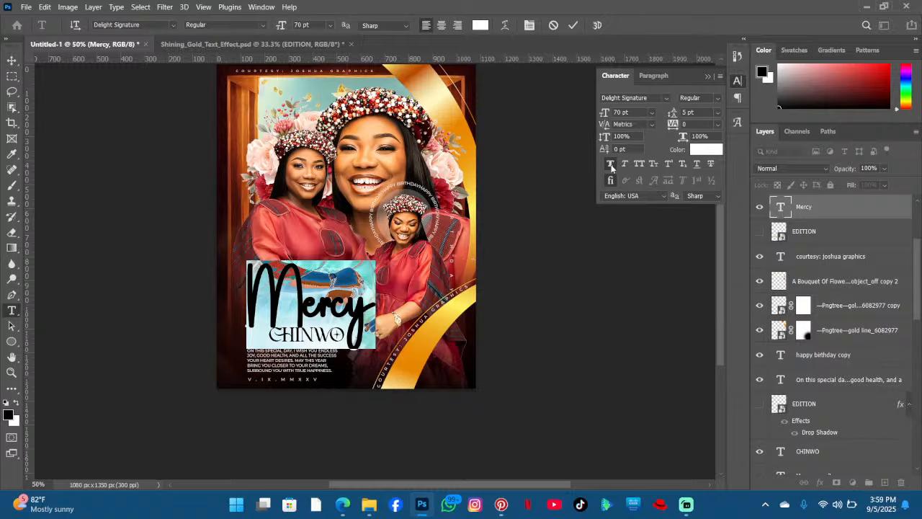
{"action": "left_click", "coordinate": [611, 165]}
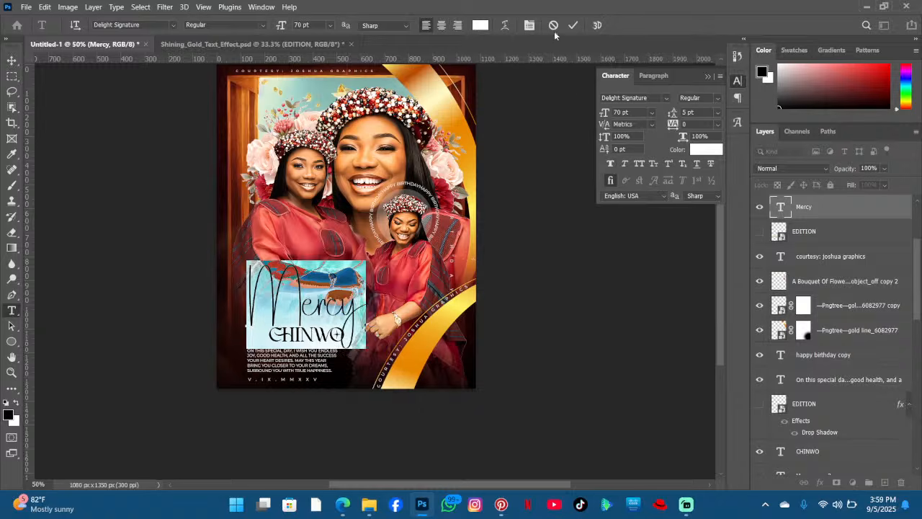
{"action": "left_click", "coordinate": [573, 26]}
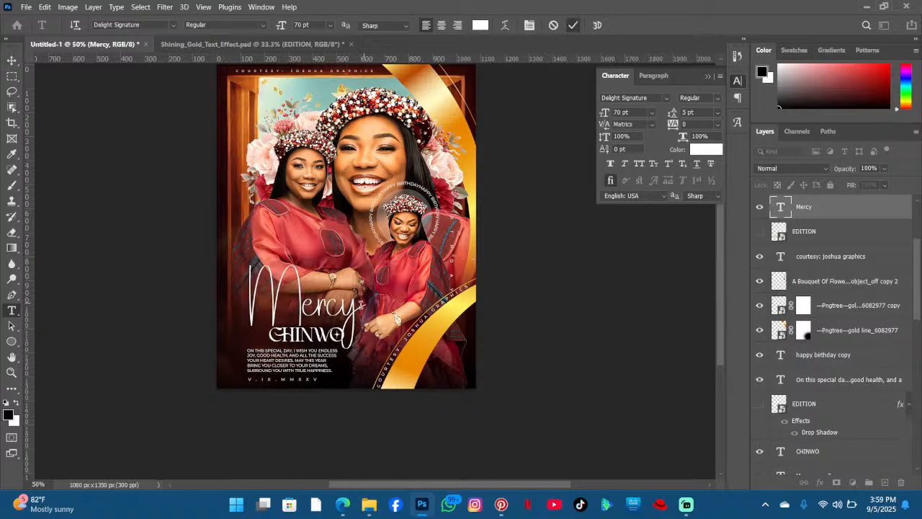
- Enter and commit the Mercy text, then duplicate the Mercy text layer seven times
{"action": "left_click", "coordinate": [359, 316]}
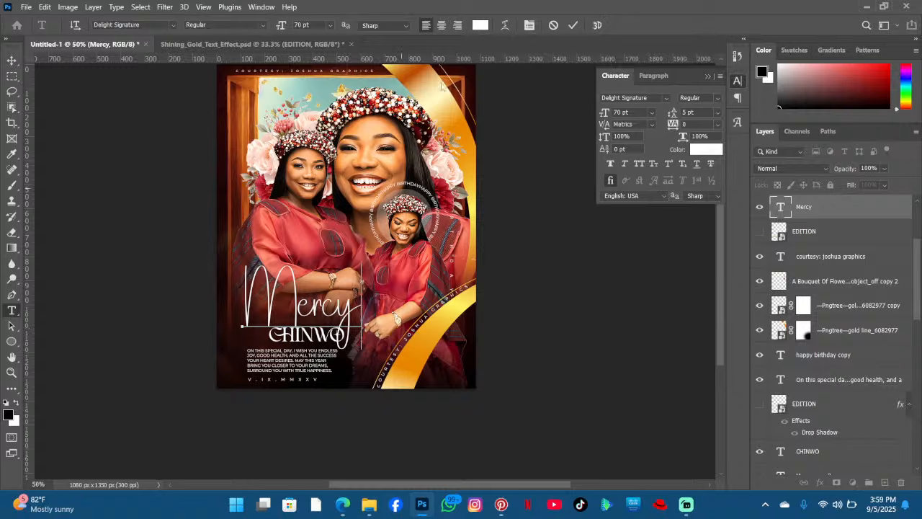
{"action": "left_click", "coordinate": [566, 24]}
{"action": "key", "text": "ctrl+j"}
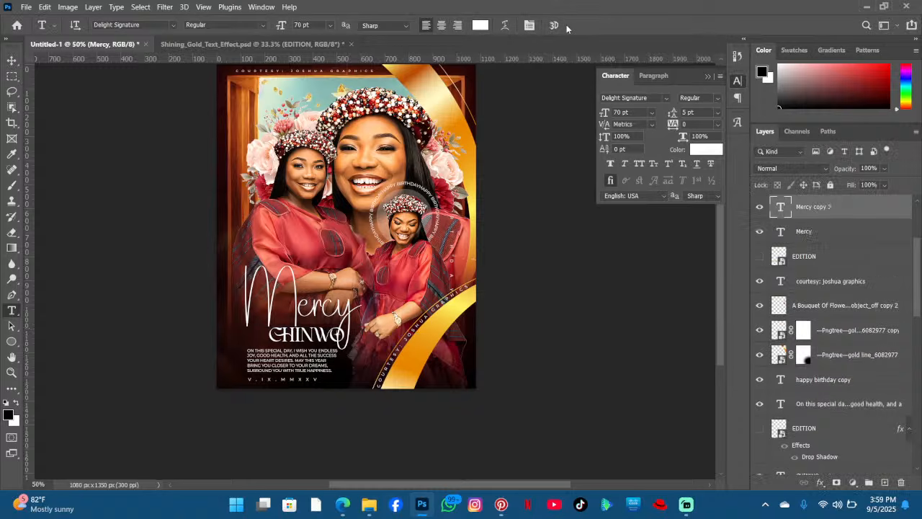
{"action": "key", "text": "ctrl+j"}
{"action": "key", "text": "ctrl+j"}
{"action": "key", "text": "ctrl+j"}
{"action": "key", "text": "ctrl+j"}
{"action": "key", "text": "ctrl+j"}
{"action": "key", "text": "ctrl+j"}
{"action": "key", "text": "ctrl+j"}
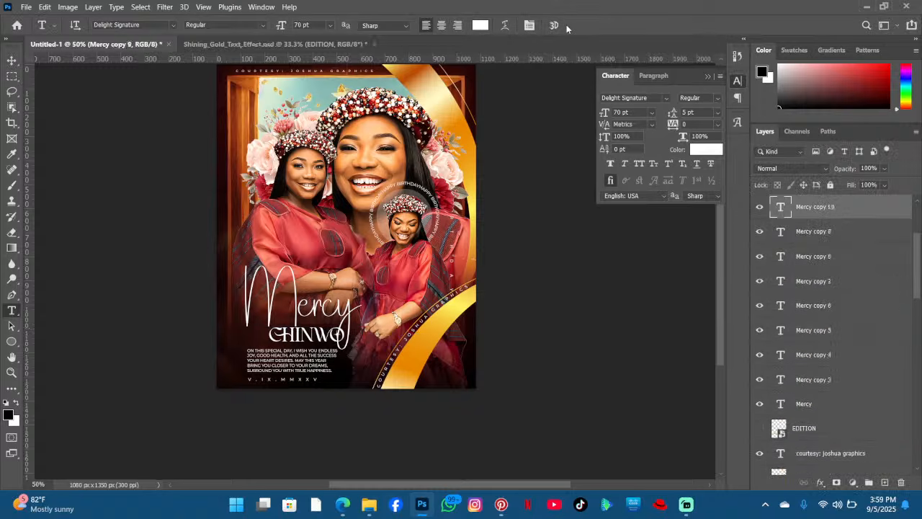
{"action": "key", "text": "ctrl+j"}
{"action": "key", "text": "ctrl+j"}
{"action": "key", "text": "ctrl+j"}
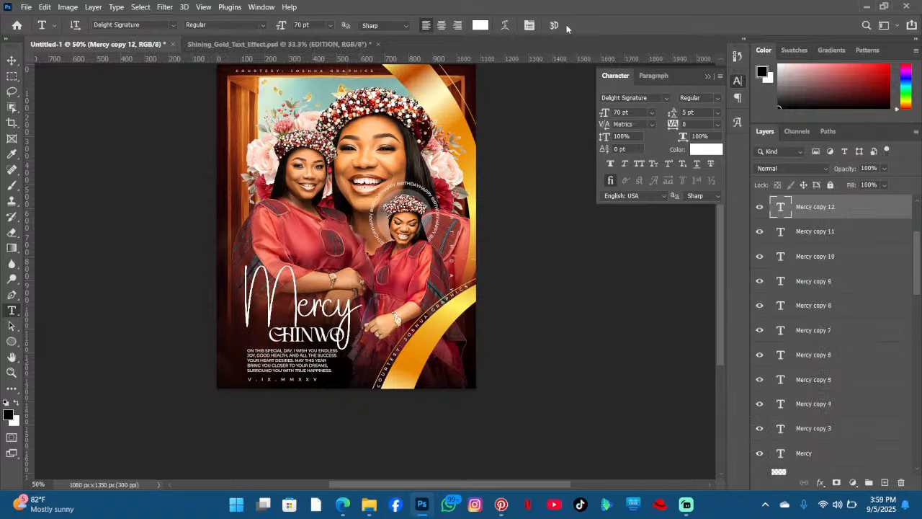
- Zoom in and out to inspect the Mercy script lettering over CHINWO
{"action": "key", "text": "ctrl+plus"}
{"action": "key", "text": "ctrl+plus"}
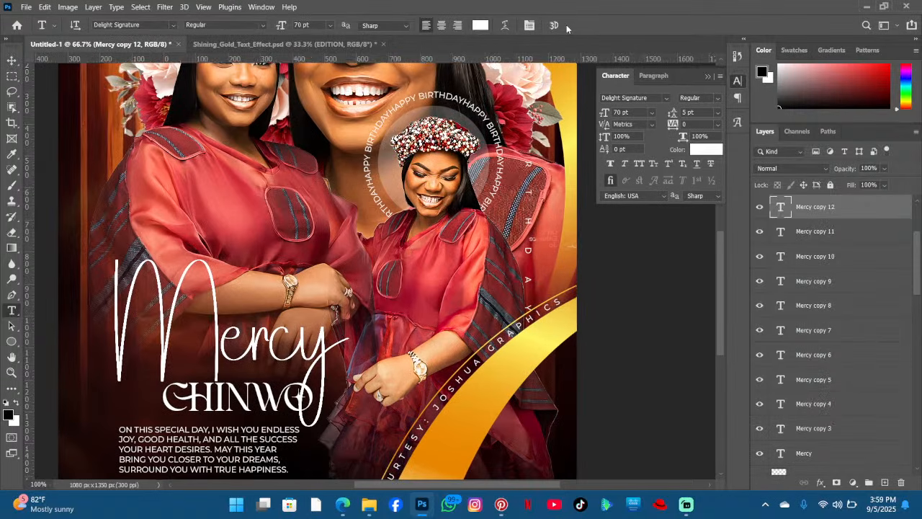
{"action": "key", "text": "ctrl+plus"}
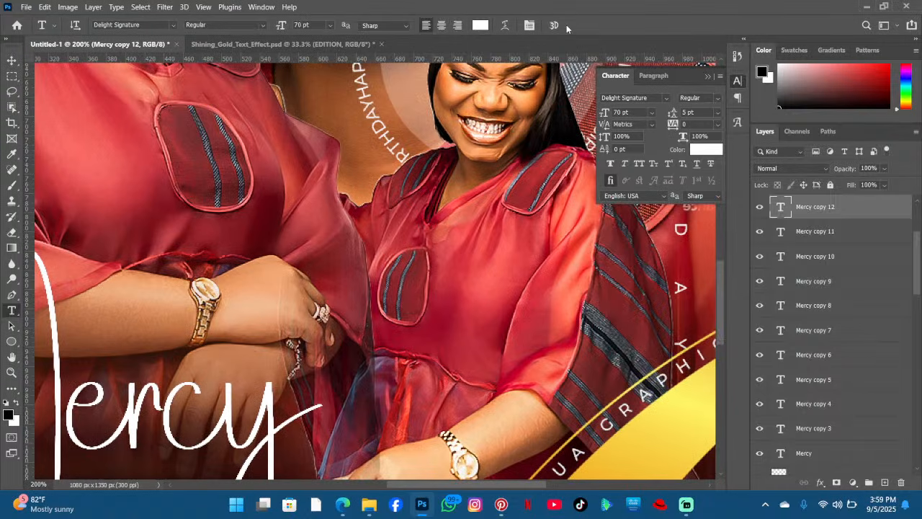
{"action": "scroll", "coordinate": [367, 139], "scroll_direction": "down", "scroll_amount": 5}
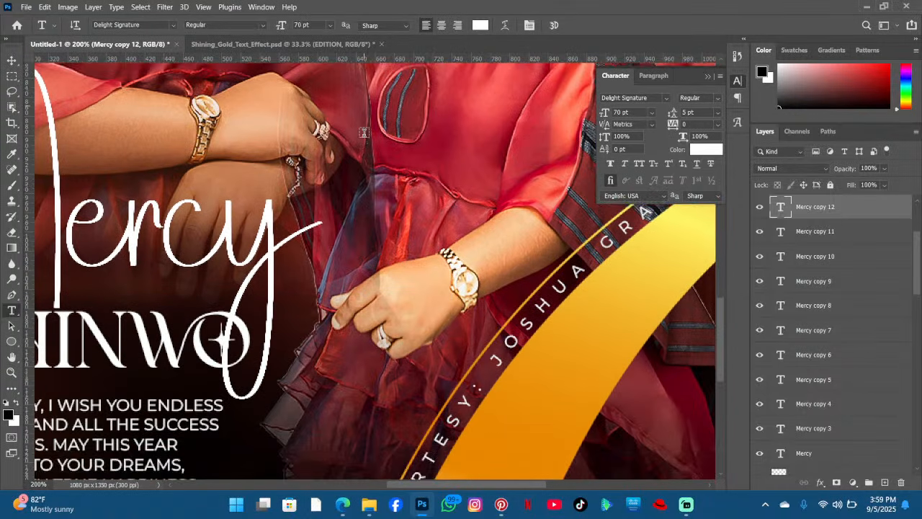
{"action": "key", "text": "ctrl+minus"}
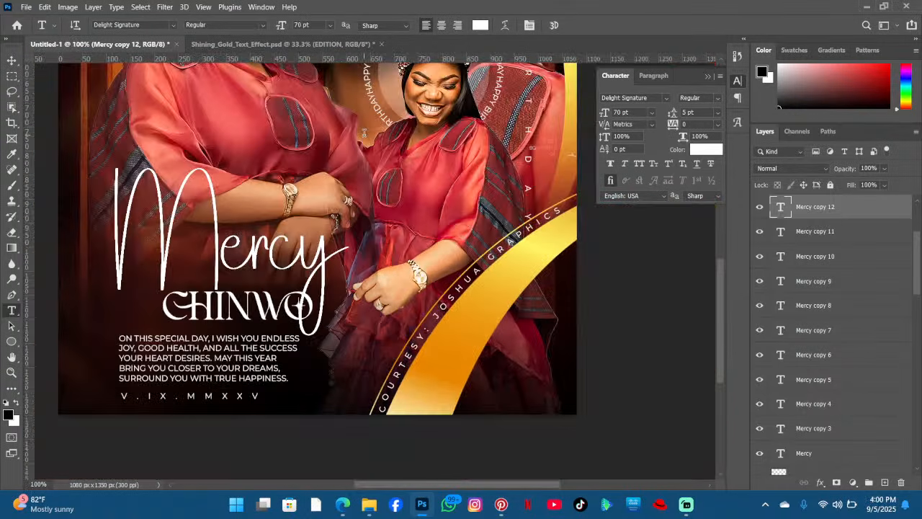
{"action": "key", "text": "ctrl+plus"}
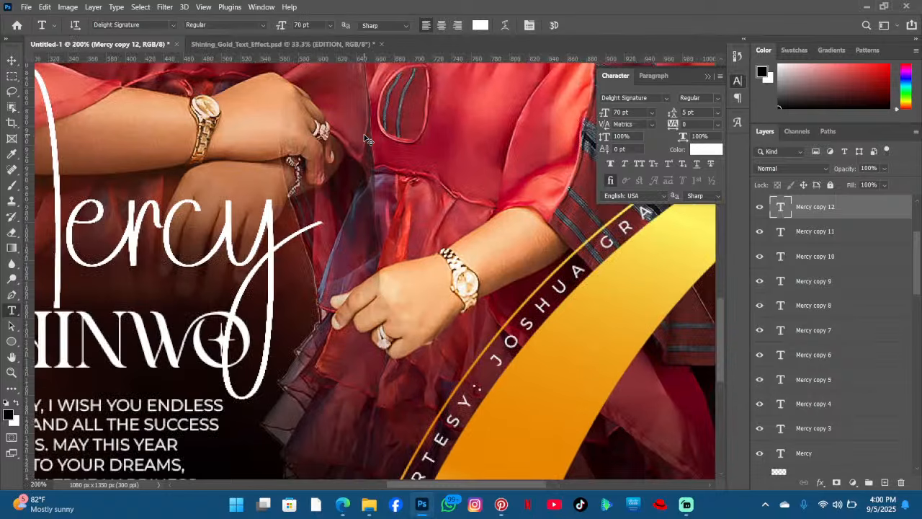
{"action": "key", "text": "ctrl+minus"}
{"action": "key", "text": "ctrl+plus"}
{"action": "key", "text": "ctrl+minus"}
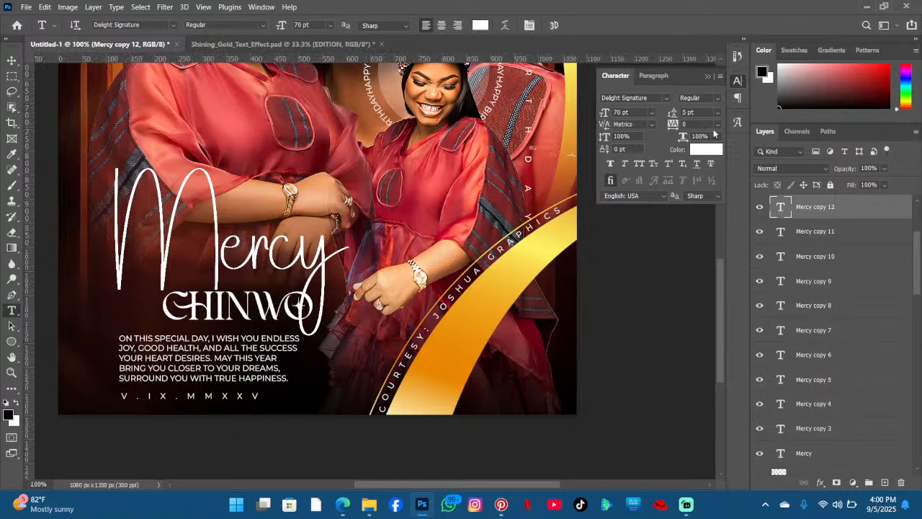
- Delete the duplicated Mercy text layers
{"action": "left_click", "coordinate": [840, 405], "text": "shift"}
{"action": "key", "text": "Delete"}
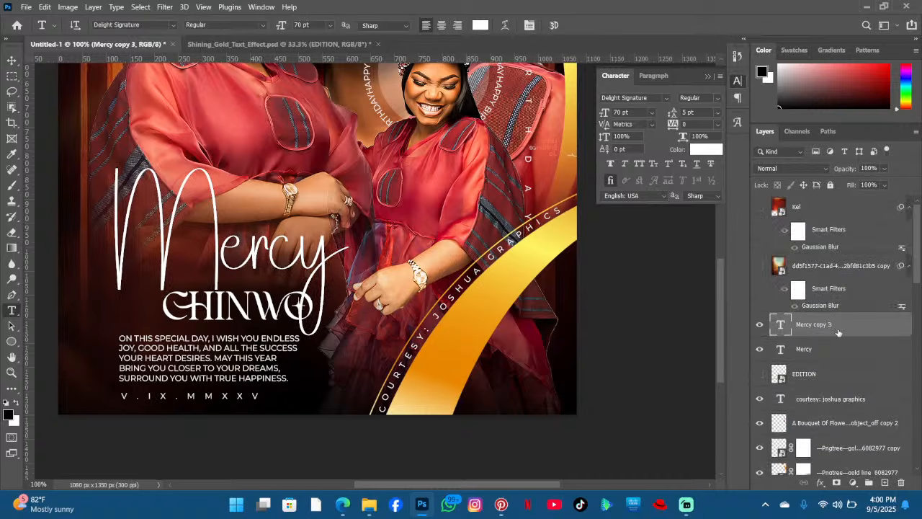
{"action": "key", "text": "Delete"}
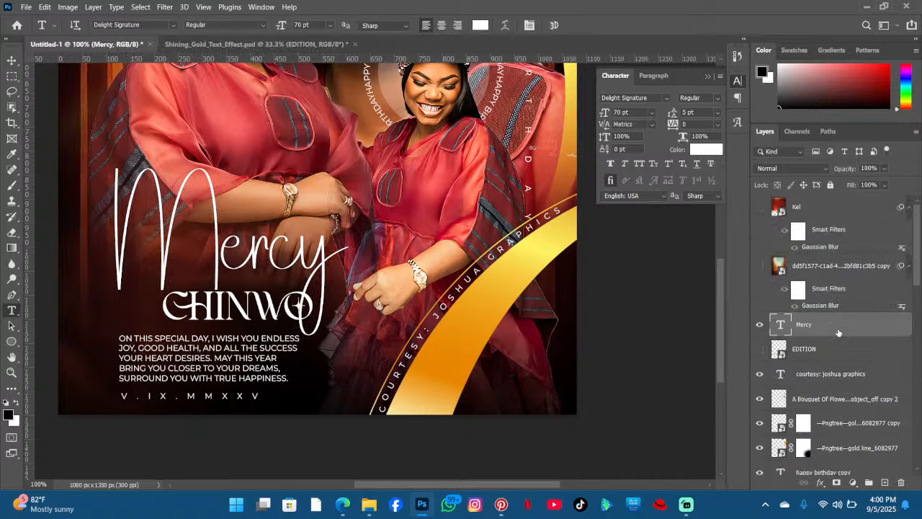
- Duplicate the Mercy text layer twice and convert the Mercy layers into a single smart object
{"action": "key", "text": "ctrl+j"}
{"action": "key", "text": "ctrl+j"}
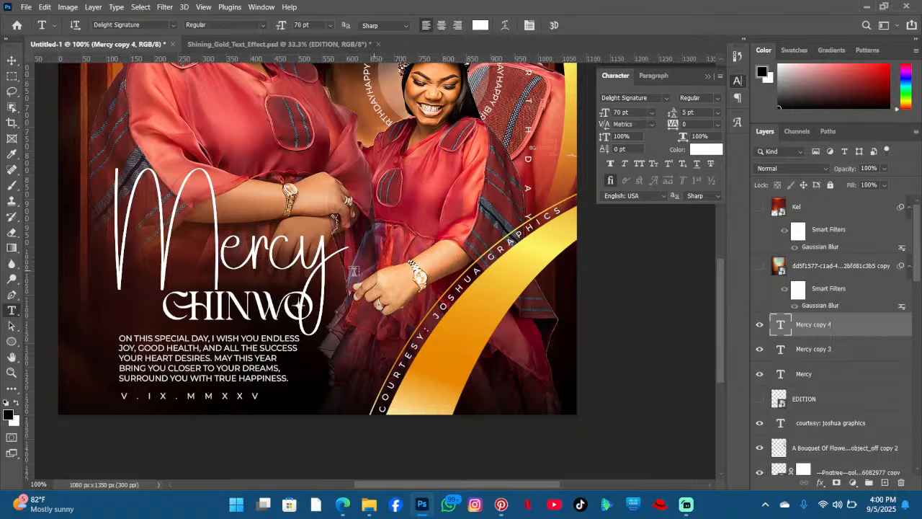
{"action": "left_click", "coordinate": [230, 311]}
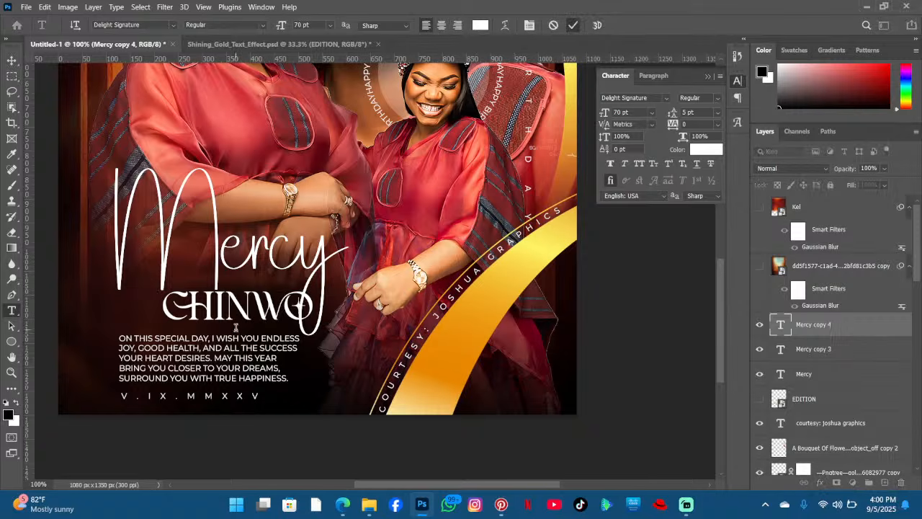
{"action": "left_click", "coordinate": [573, 26]}
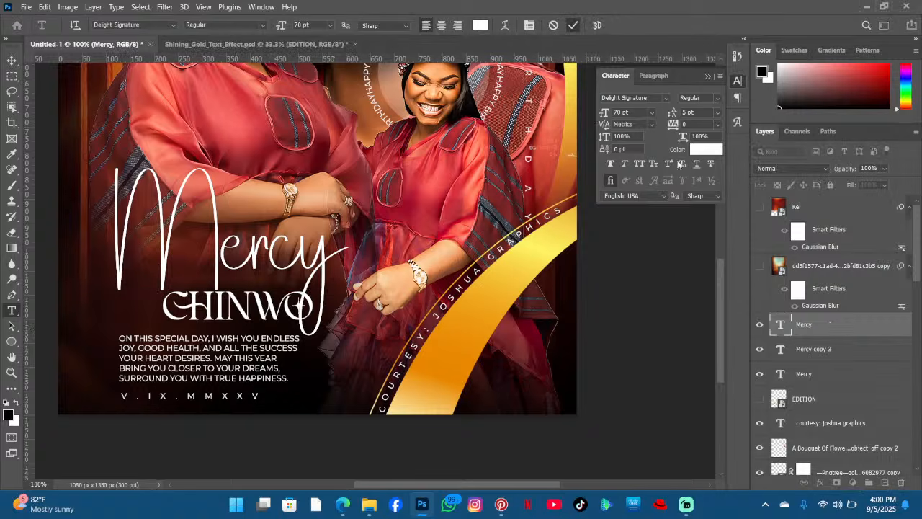
{"action": "right_click", "coordinate": [830, 371]}
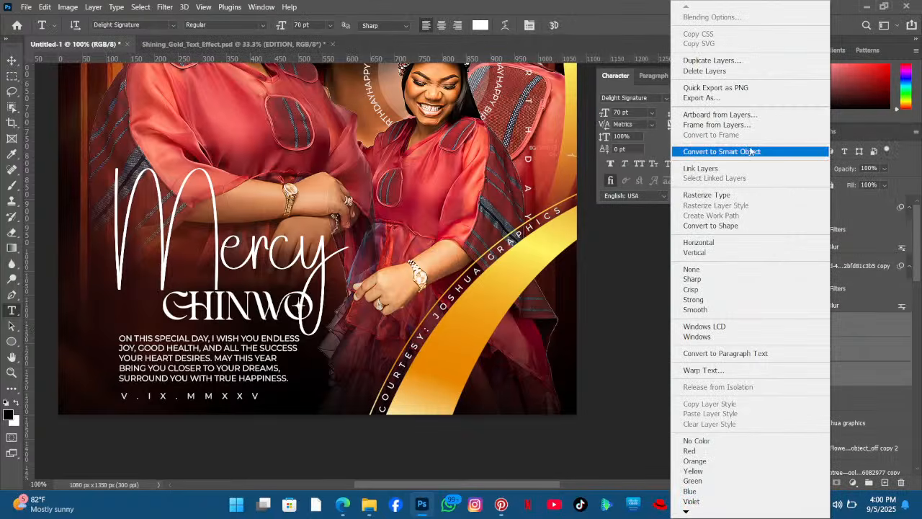
{"action": "left_click", "coordinate": [746, 152]}
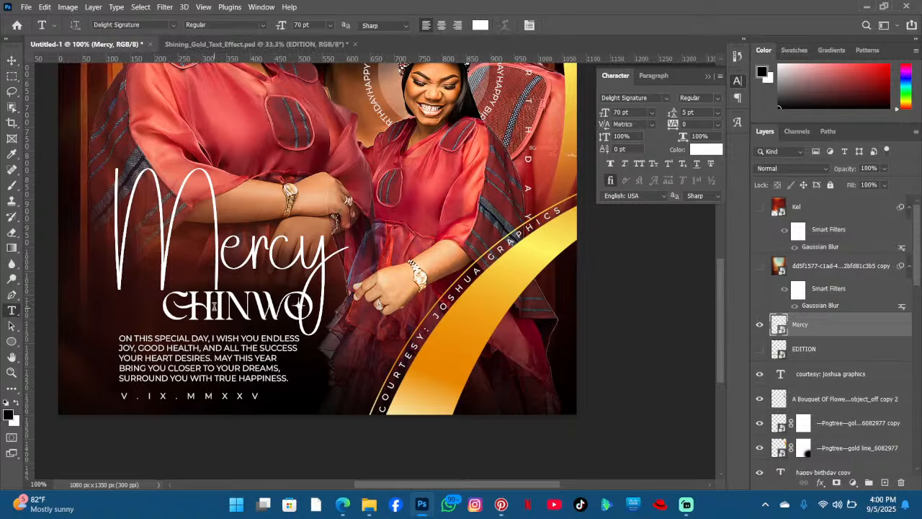
- Select all of the CHINWO text, set it to 23 pt, shift it into place, and commit
{"action": "left_click", "coordinate": [214, 303]}
{"action": "left_click_drag", "start_coordinate": [319, 386], "coordinate": [280, 393]}
{"action": "key", "text": "ctrl+a"}
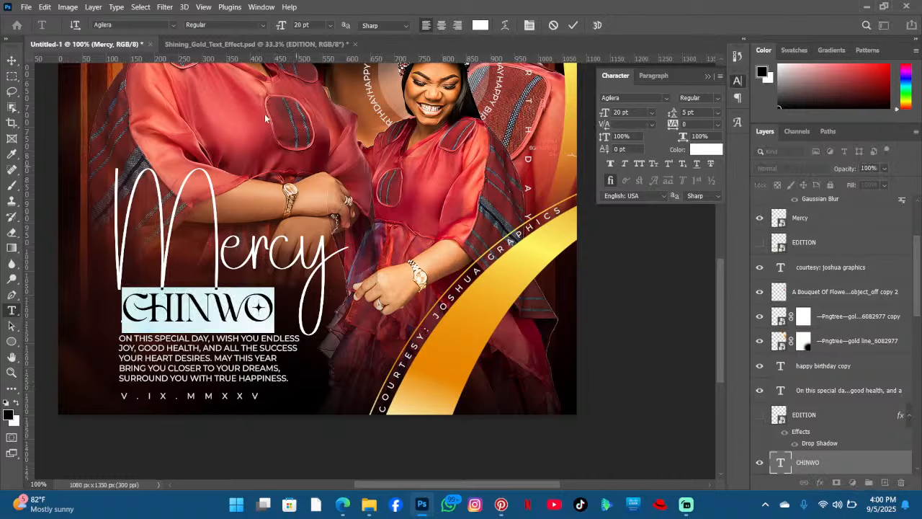
{"action": "left_click_drag", "start_coordinate": [280, 27], "coordinate": [281, 26]}
{"action": "left_click", "coordinate": [286, 336]}
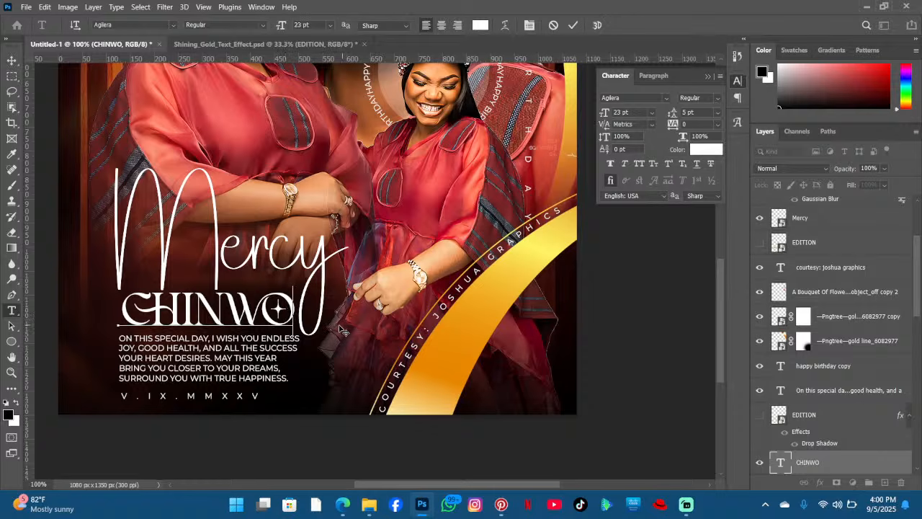
{"action": "left_click_drag", "start_coordinate": [344, 329], "coordinate": [337, 328]}
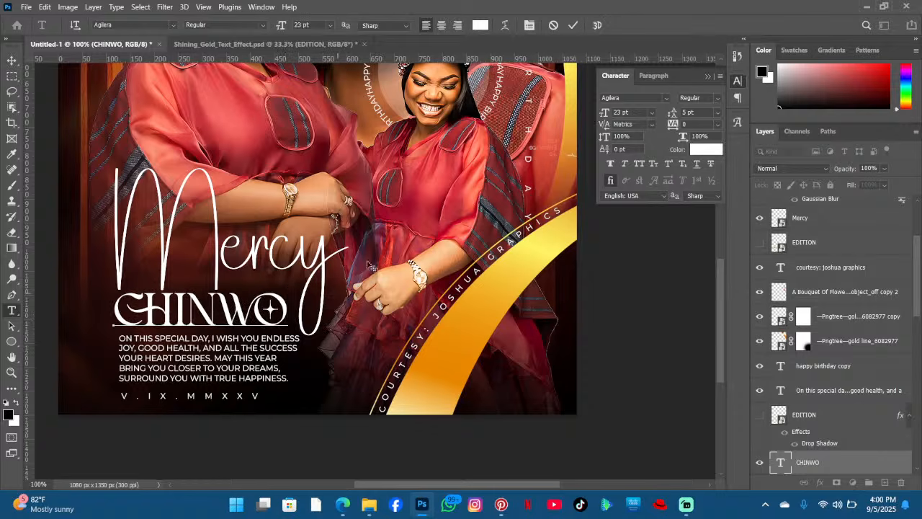
{"action": "left_click", "coordinate": [574, 26]}
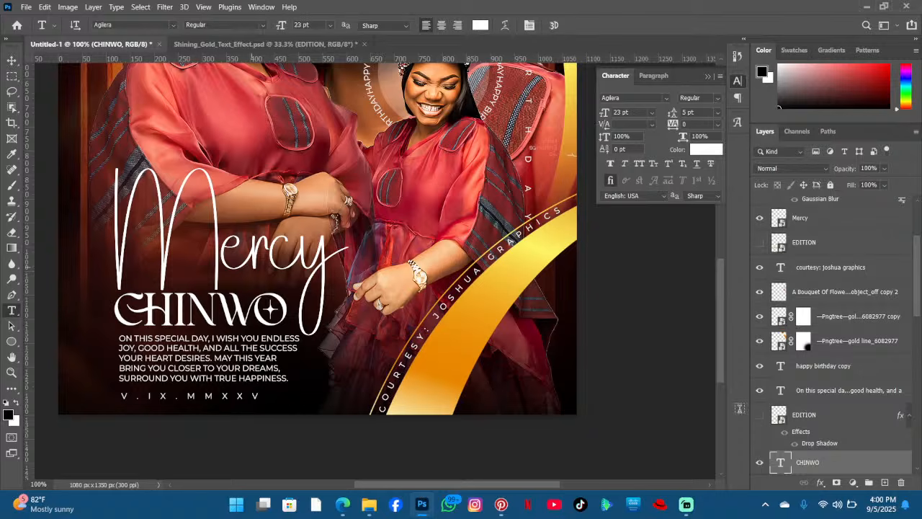
- Add a Stroke layer style to the Mercy smart object and set the stroke colour to white
{"action": "scroll", "coordinate": [822, 429], "scroll_direction": "down", "scroll_amount": 3}
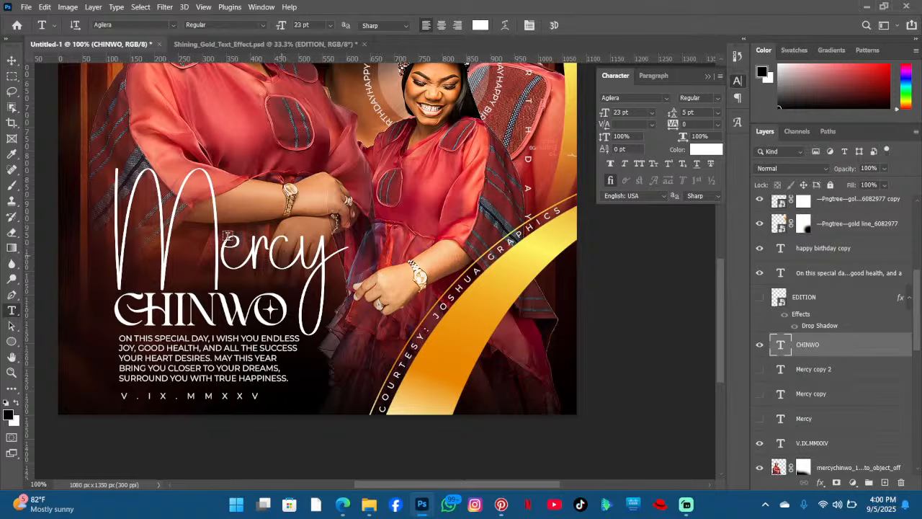
{"action": "key", "text": "v"}
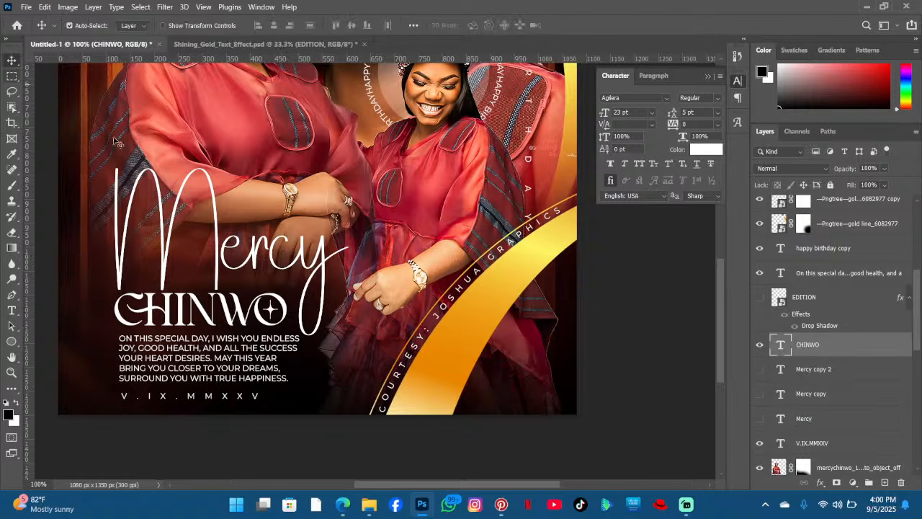
{"action": "left_click", "coordinate": [165, 272]}
{"action": "left_click", "coordinate": [822, 484]}
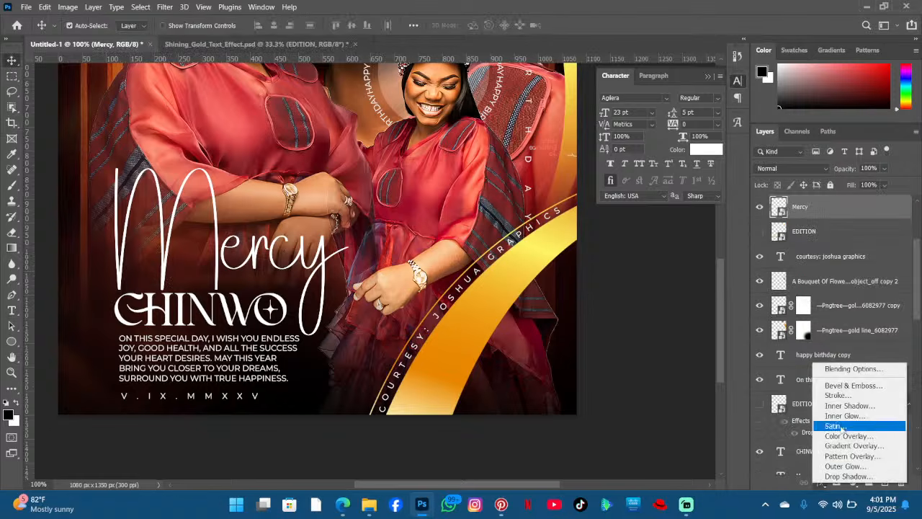
{"action": "left_click", "coordinate": [853, 396]}
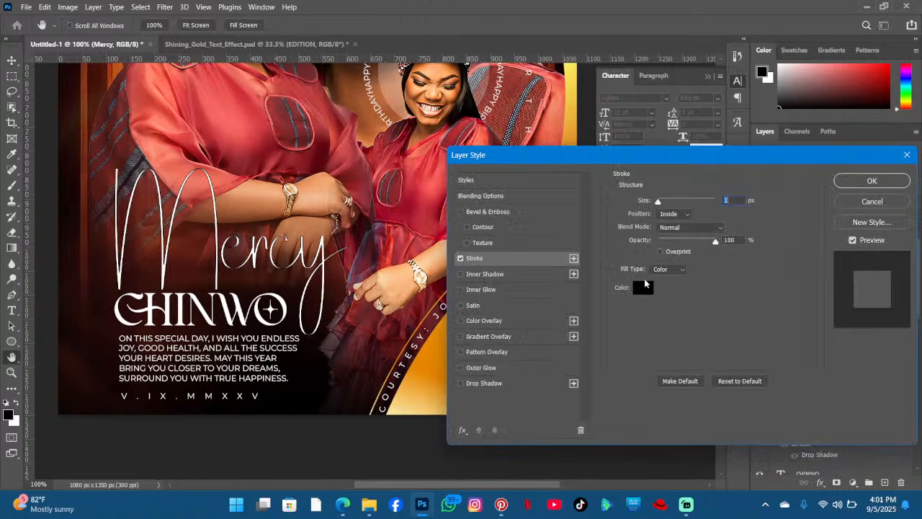
{"action": "left_click", "coordinate": [644, 286]}
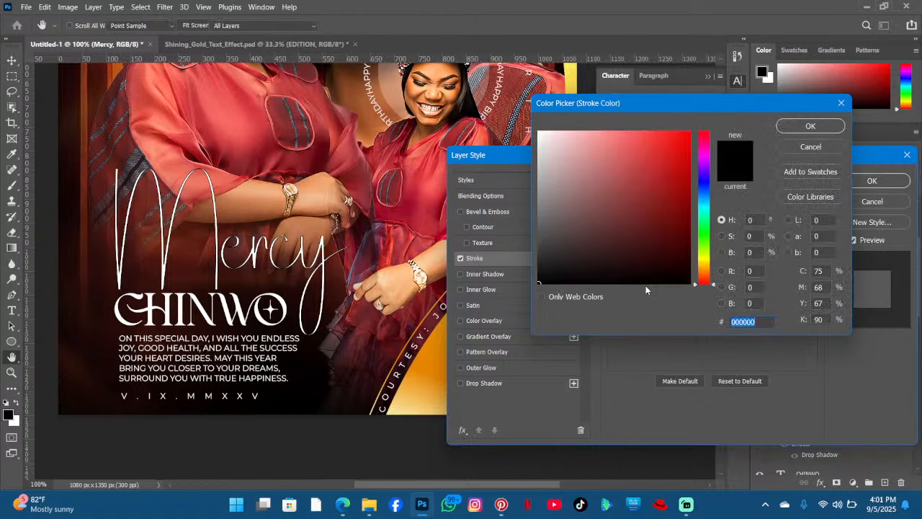
{"action": "left_click_drag", "start_coordinate": [637, 273], "coordinate": [539, 116]}
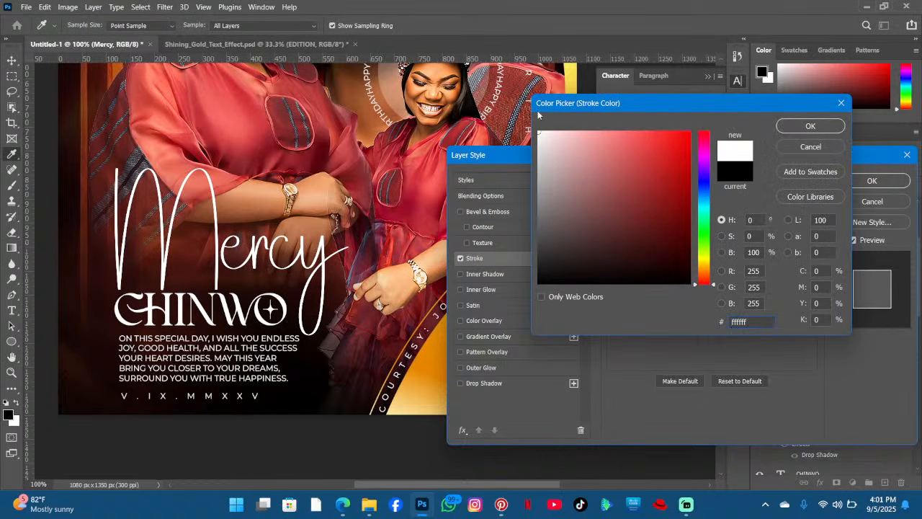
{"action": "left_click", "coordinate": [801, 127]}
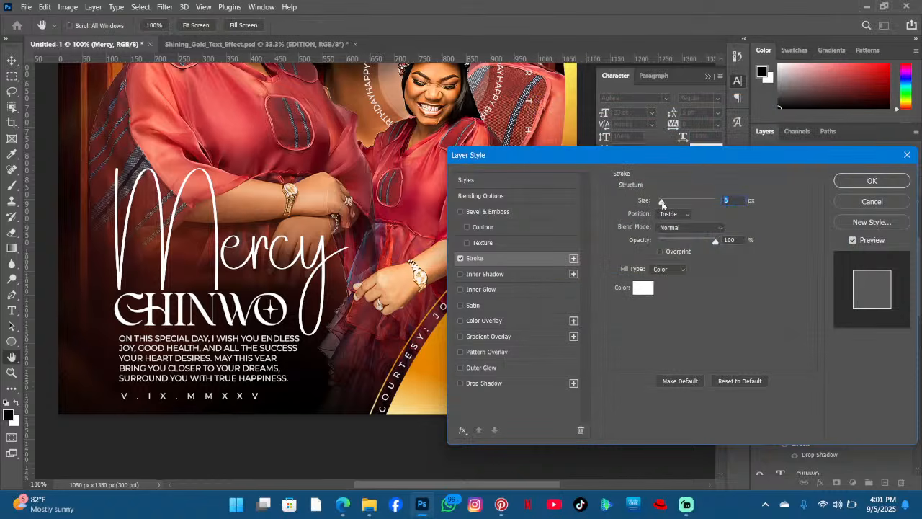
- Set the stroke size to 2 px with Outside position and apply the layer style
{"action": "left_click_drag", "start_coordinate": [662, 202], "coordinate": [660, 202]}
{"action": "left_click", "coordinate": [674, 214]}
{"action": "left_click", "coordinate": [670, 225]}
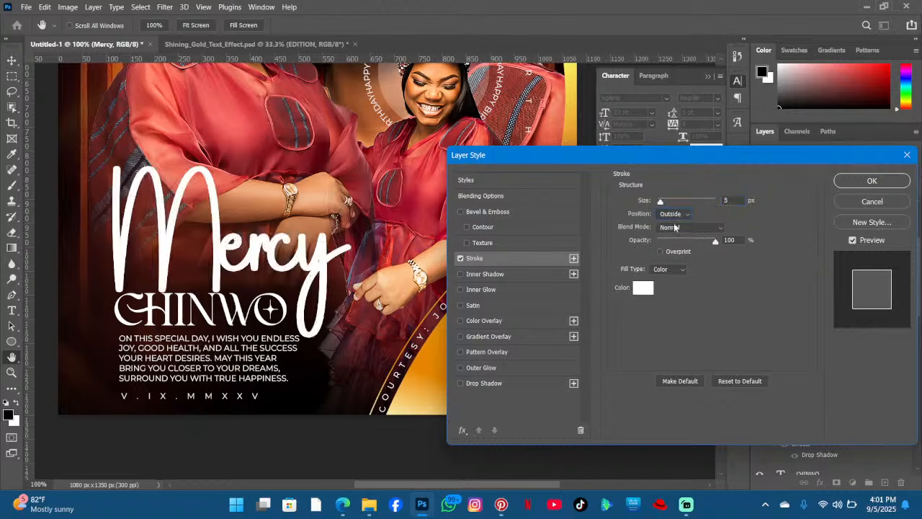
{"action": "left_click_drag", "start_coordinate": [661, 201], "coordinate": [658, 203]}
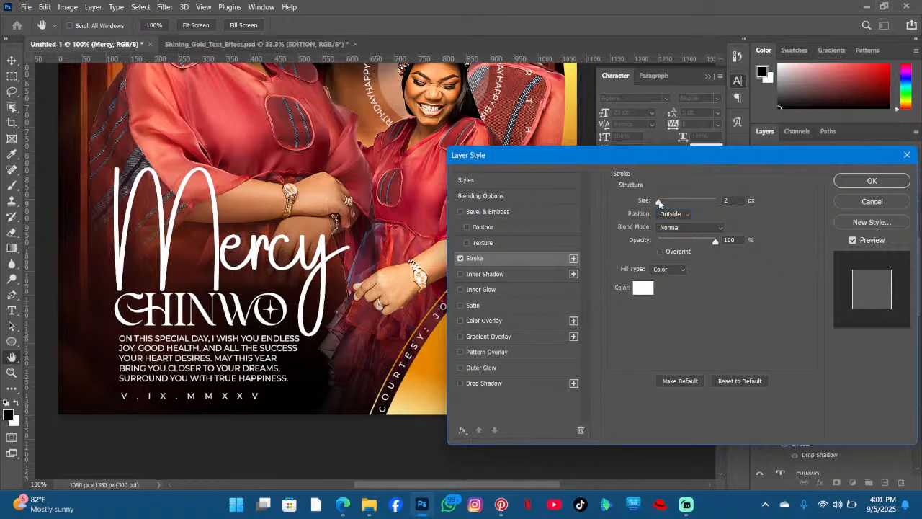
{"action": "left_click", "coordinate": [871, 181]}
- Review the stroked Mercy title on the poster at different zoom levels
{"action": "scroll", "coordinate": [349, 249], "scroll_direction": "up", "scroll_amount": 3}
{"action": "scroll", "coordinate": [351, 248], "scroll_direction": "up", "scroll_amount": 2}
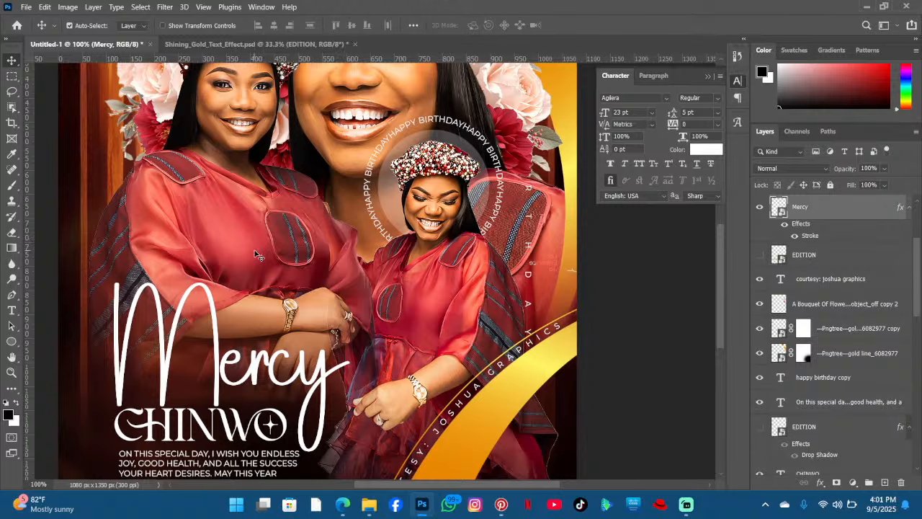
{"action": "scroll", "coordinate": [257, 254], "scroll_direction": "down", "scroll_amount": 1}
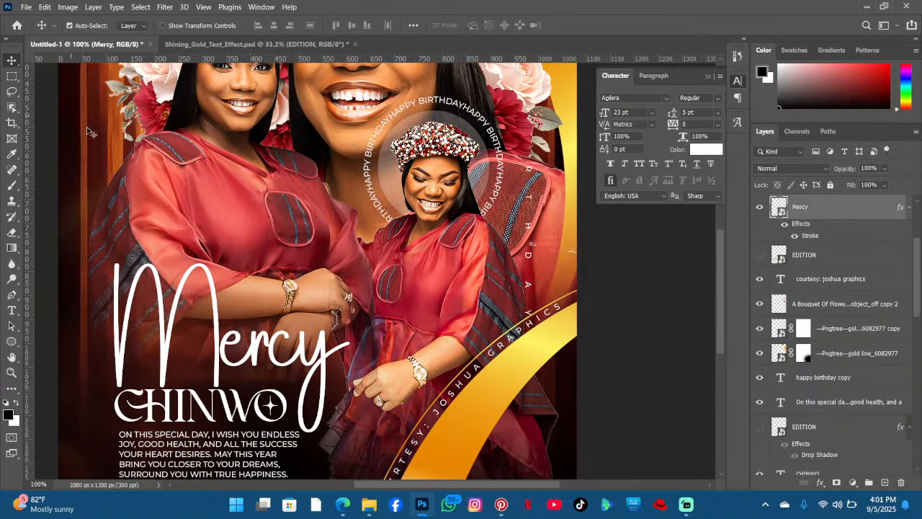
{"action": "key", "text": "ctrl"}
{"action": "key", "text": "ctrl+minus"}
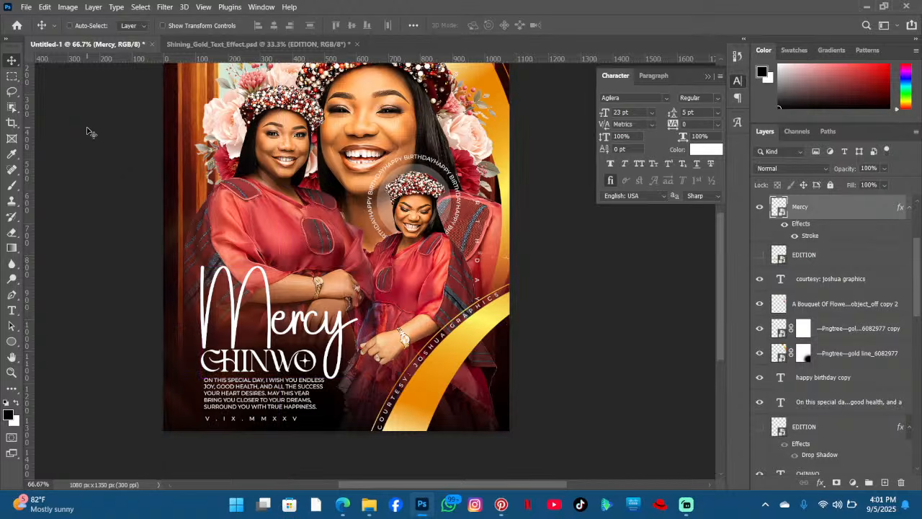
{"action": "key", "text": "ctrl+plus"}
{"action": "scroll", "coordinate": [312, 208], "scroll_direction": "down", "scroll_amount": 1}
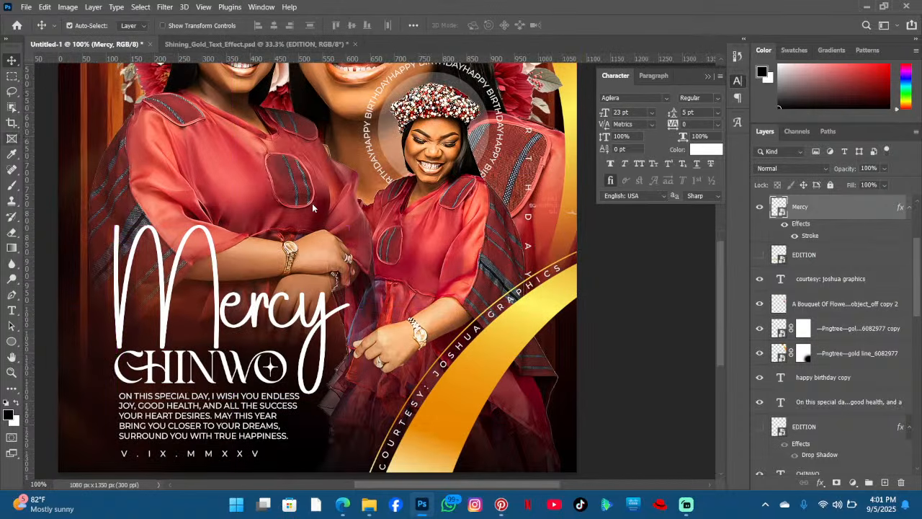
{"action": "scroll", "coordinate": [317, 216], "scroll_direction": "down", "scroll_amount": 1}
{"action": "key", "text": "t"}
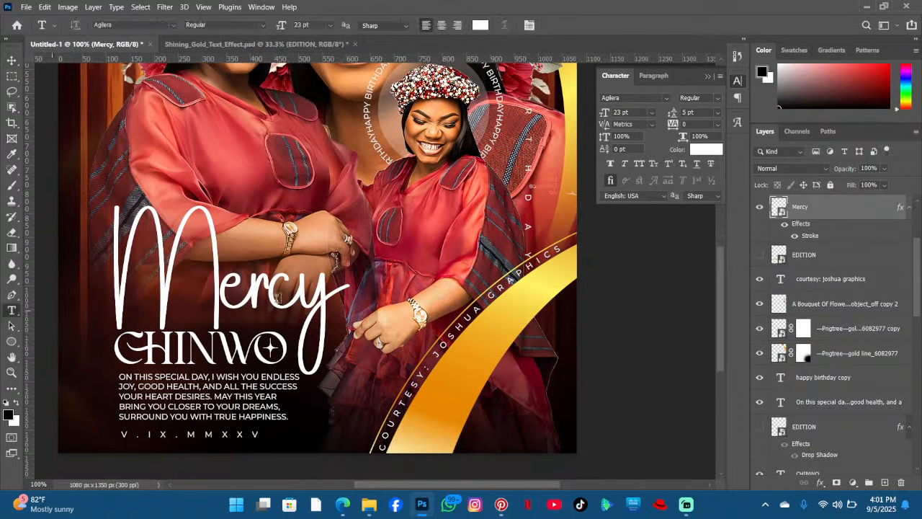
- Select all of the CHINWO text and set its tracking to 40, then commit the edit
{"action": "scroll", "coordinate": [327, 370], "scroll_direction": "down", "scroll_amount": 1}
{"action": "left_click_drag", "start_coordinate": [384, 488], "coordinate": [358, 487]}
{"action": "left_click", "coordinate": [324, 315]}
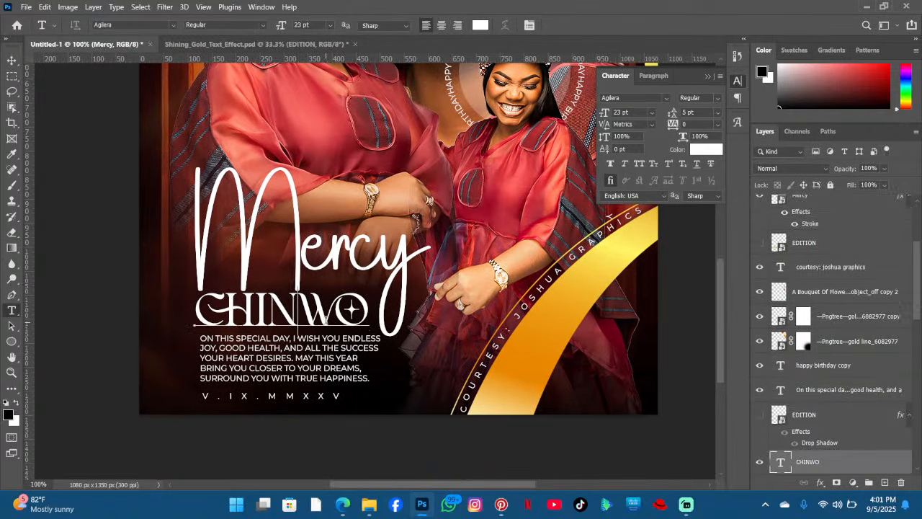
{"action": "left_click_drag", "start_coordinate": [373, 380], "coordinate": [374, 381]}
{"action": "left_click", "coordinate": [573, 28]}
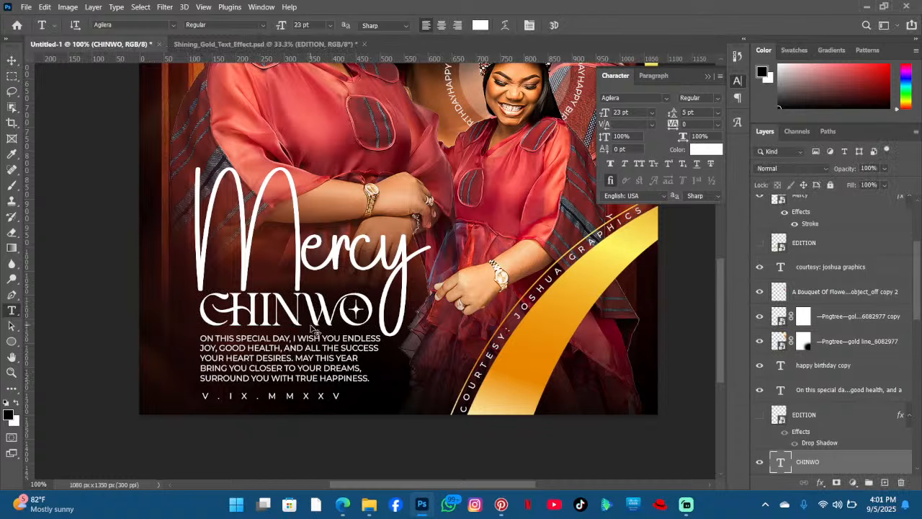
{"action": "key", "text": "ctrl+a"}
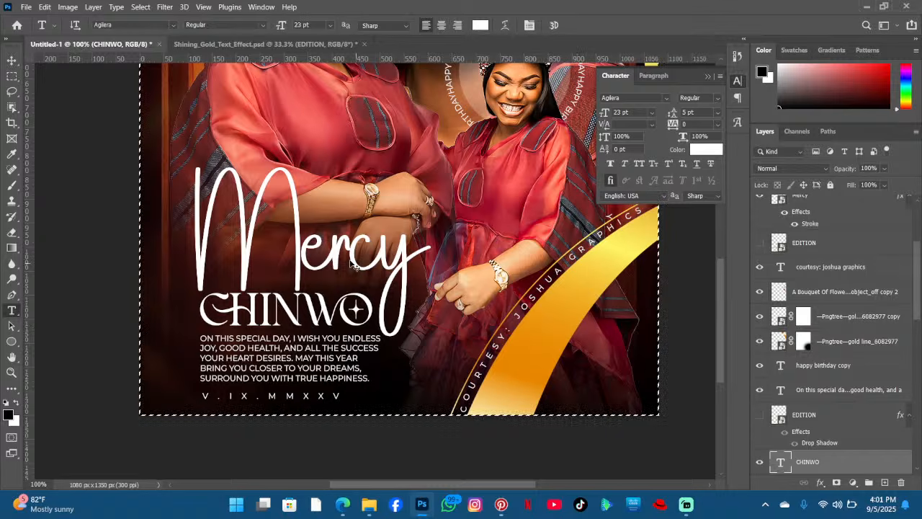
{"action": "left_click", "coordinate": [286, 311]}
{"action": "key", "text": "ctrl+a"}
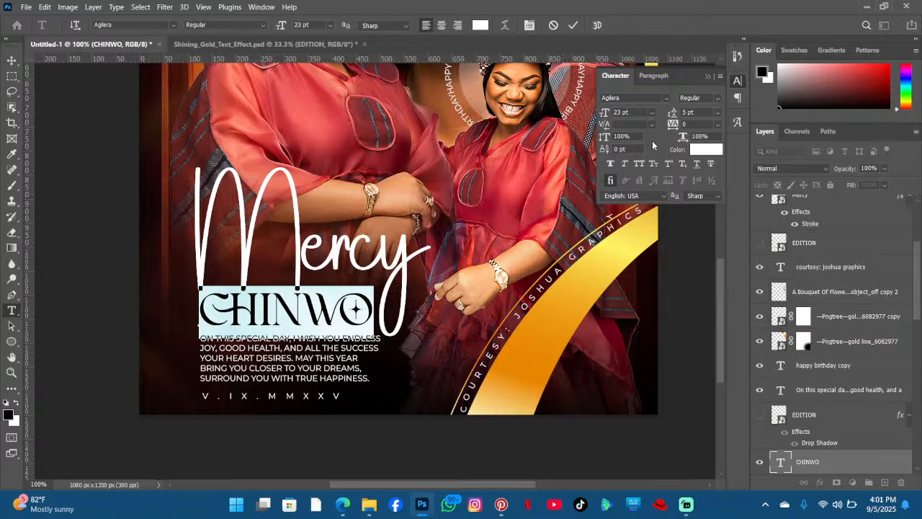
{"action": "left_click", "coordinate": [671, 124]}
{"action": "type", "text": "40"}
{"action": "key", "text": "Return"}
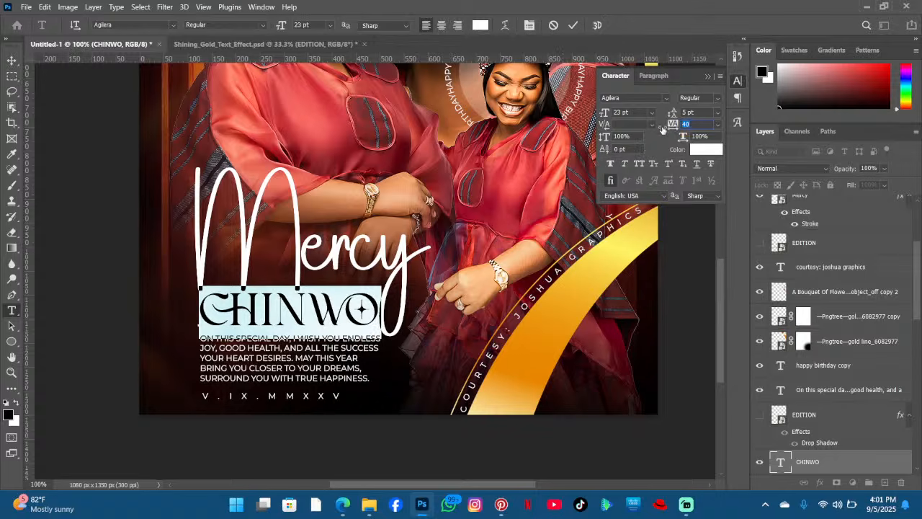
{"action": "left_click", "coordinate": [323, 323]}
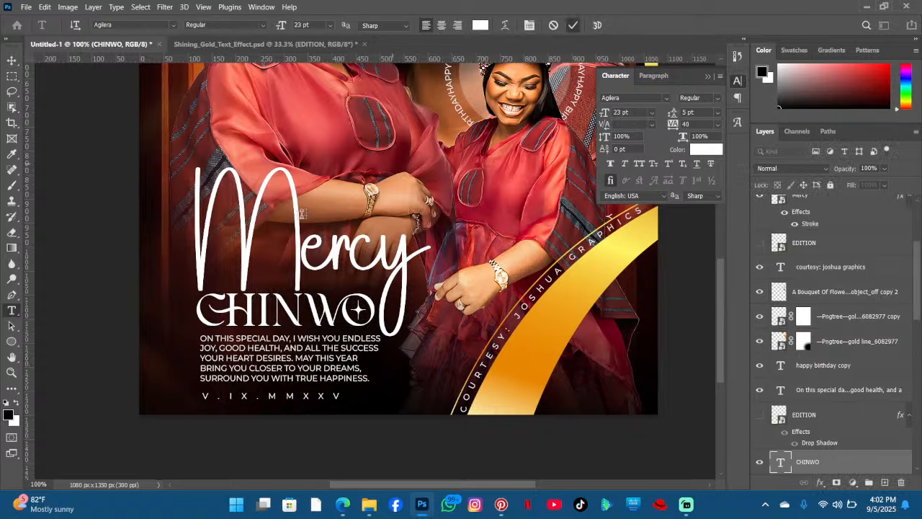
{"action": "left_click", "coordinate": [574, 24]}
- Review the whole poster layout at different zoom levels and scroll through the layer stack
{"action": "scroll", "coordinate": [286, 227], "scroll_direction": "up", "scroll_amount": 2}
{"action": "scroll", "coordinate": [284, 228], "scroll_direction": "up", "scroll_amount": 3}
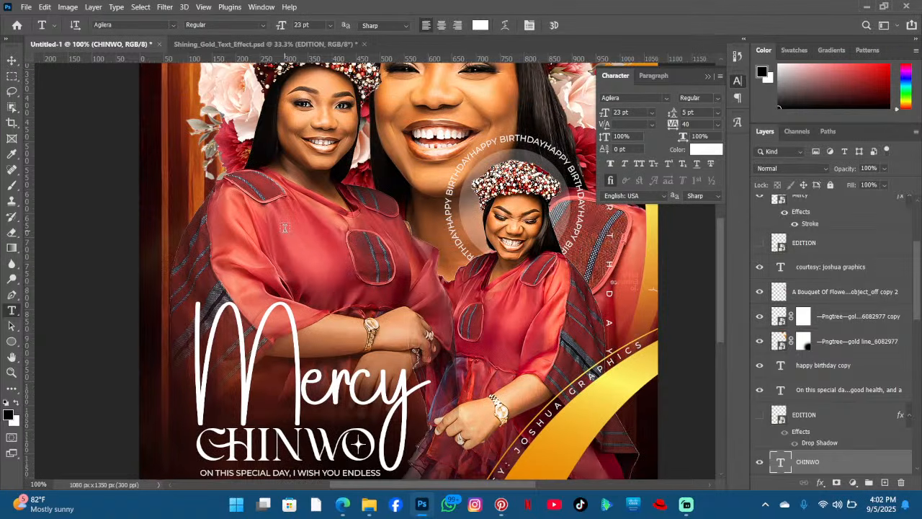
{"action": "scroll", "coordinate": [285, 227], "scroll_direction": "down", "scroll_amount": 3}
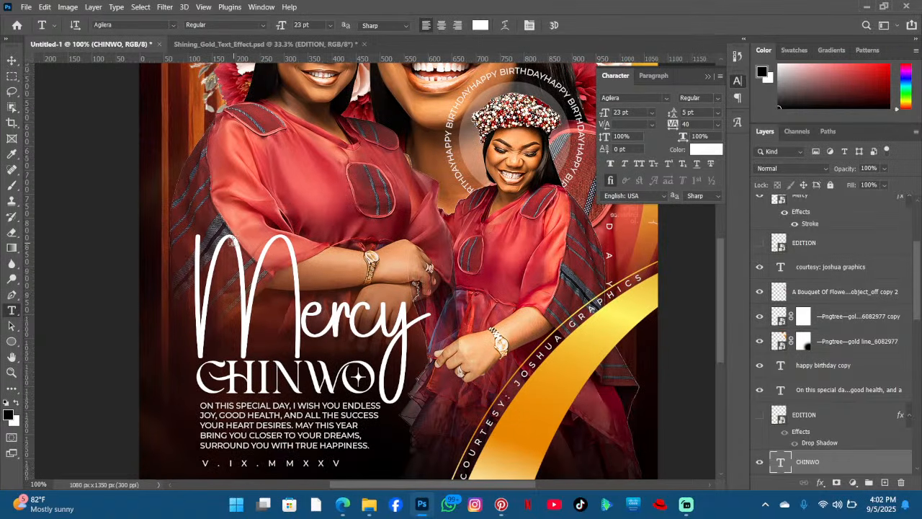
{"action": "scroll", "coordinate": [231, 242], "scroll_direction": "down", "scroll_amount": 1}
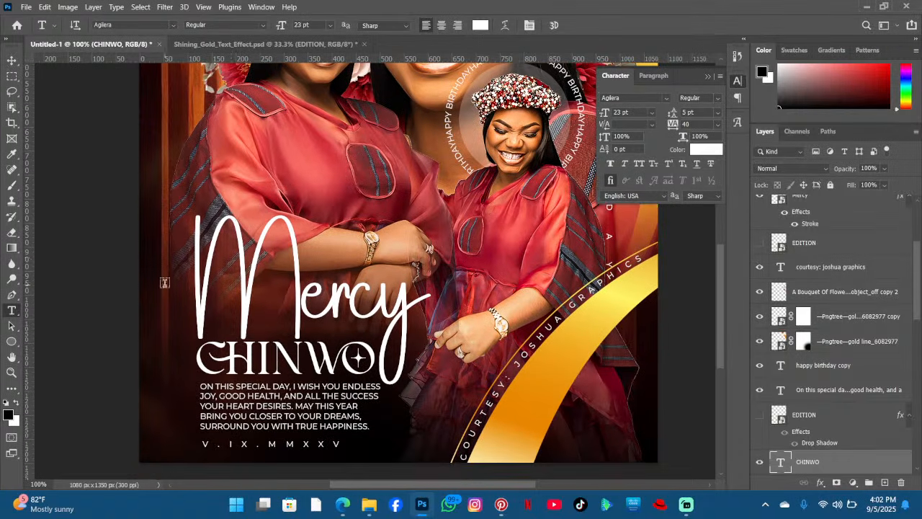
{"action": "scroll", "coordinate": [165, 289], "scroll_direction": "down", "scroll_amount": 3}
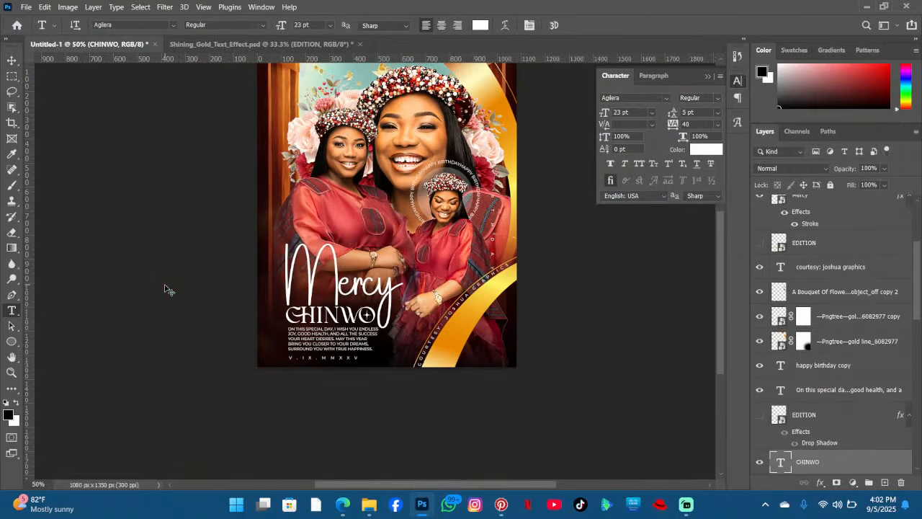
{"action": "key", "text": "ctrl+1"}
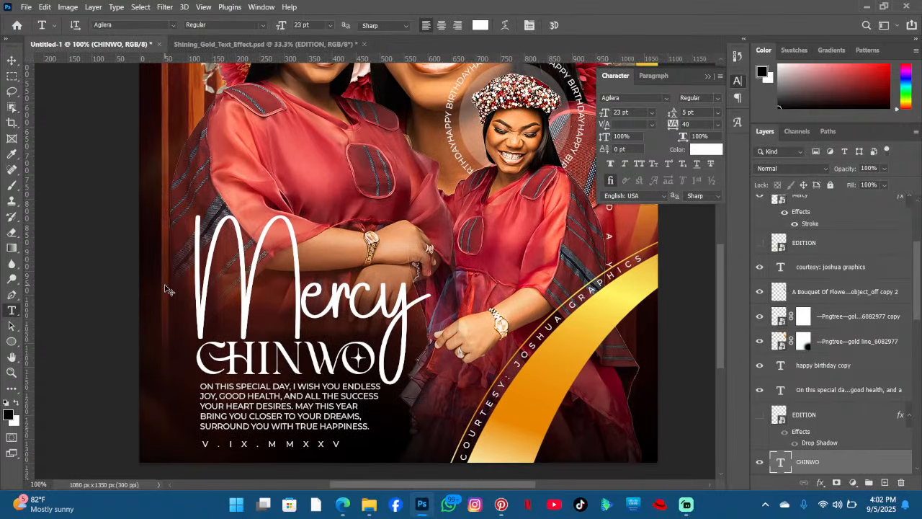
{"action": "key", "text": "ctrl+plus"}
{"action": "key", "text": "ctrl+minus"}
{"action": "scroll", "coordinate": [248, 318], "scroll_direction": "down", "scroll_amount": 1}
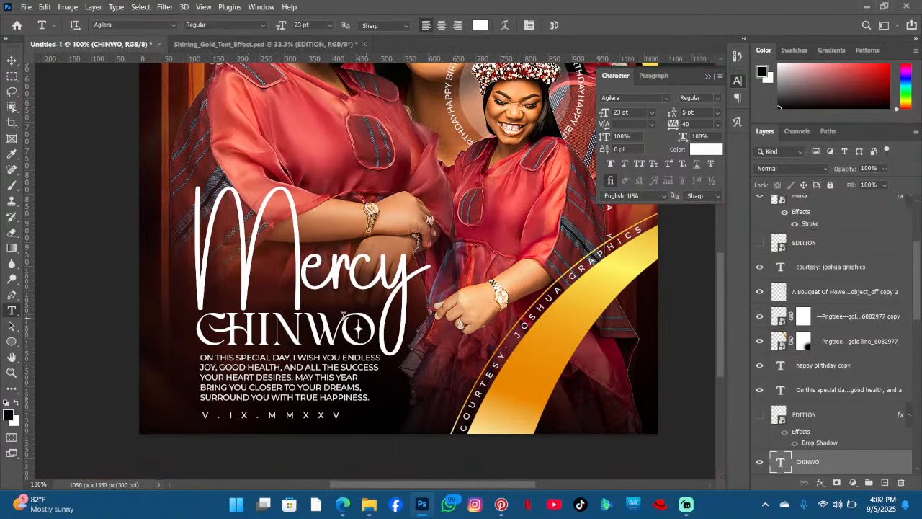
{"action": "scroll", "coordinate": [330, 308], "scroll_direction": "down", "scroll_amount": 1}
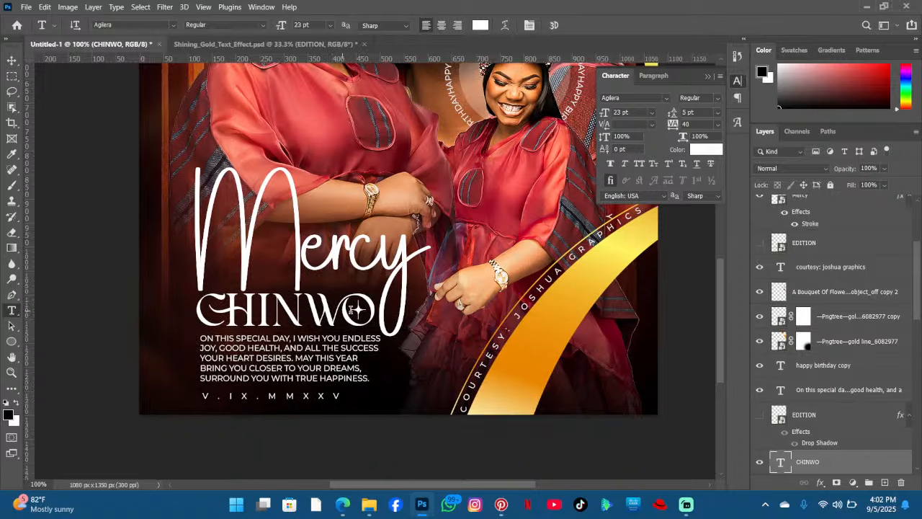
{"action": "scroll", "coordinate": [828, 346], "scroll_direction": "down", "scroll_amount": 5}
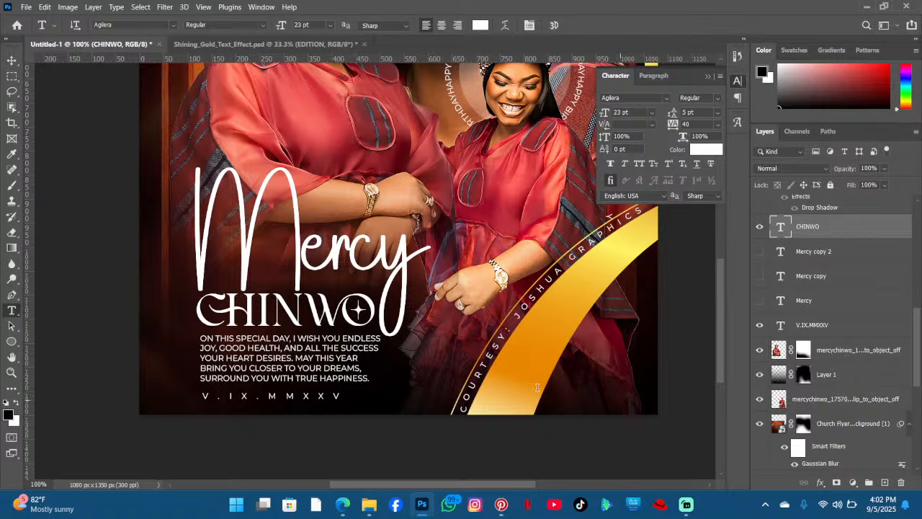
{"action": "scroll", "coordinate": [473, 381], "scroll_direction": "down", "scroll_amount": 1}
{"action": "scroll", "coordinate": [415, 367], "scroll_direction": "up", "scroll_amount": 1}
- Nudge the CHINWO title and the wish paragraph slightly left so their edges line up
{"action": "left_click", "coordinate": [308, 328]}
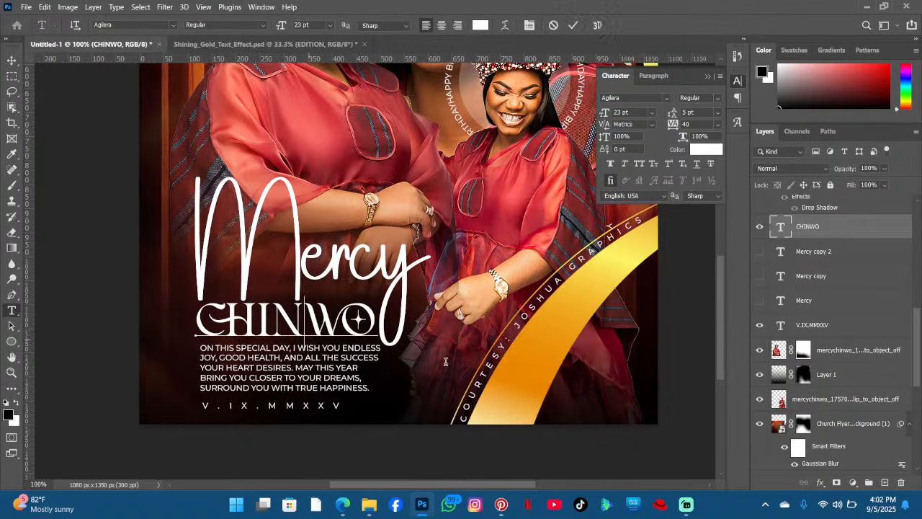
{"action": "left_click_drag", "start_coordinate": [445, 364], "coordinate": [444, 366]}
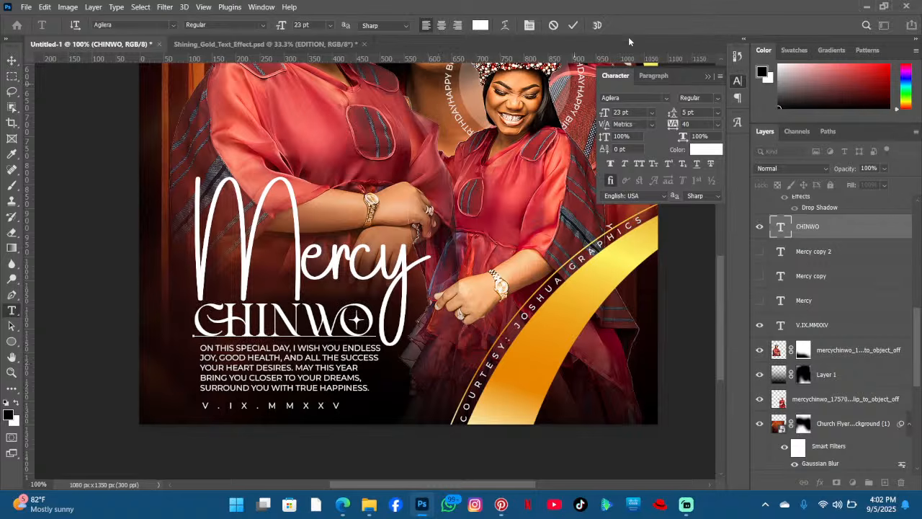
{"action": "left_click", "coordinate": [573, 24]}
{"action": "left_click", "coordinate": [287, 361]}
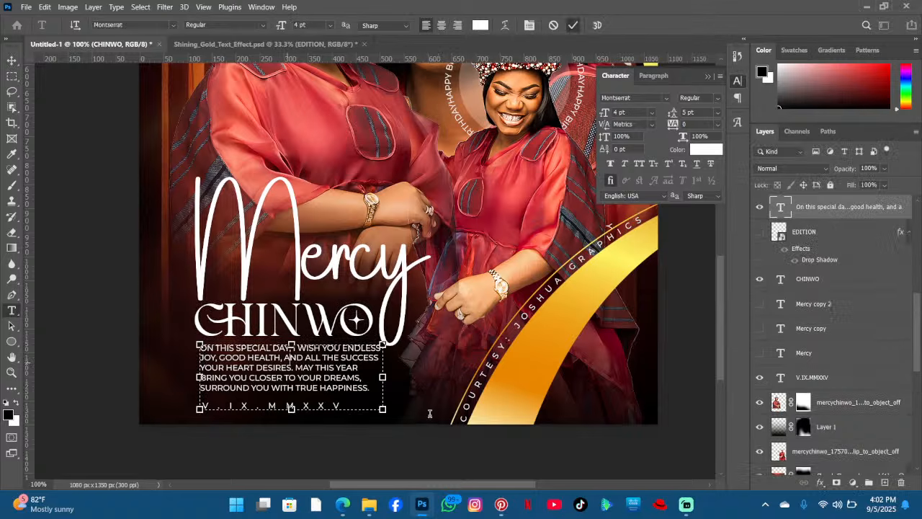
{"action": "left_click_drag", "start_coordinate": [429, 415], "coordinate": [432, 416]}
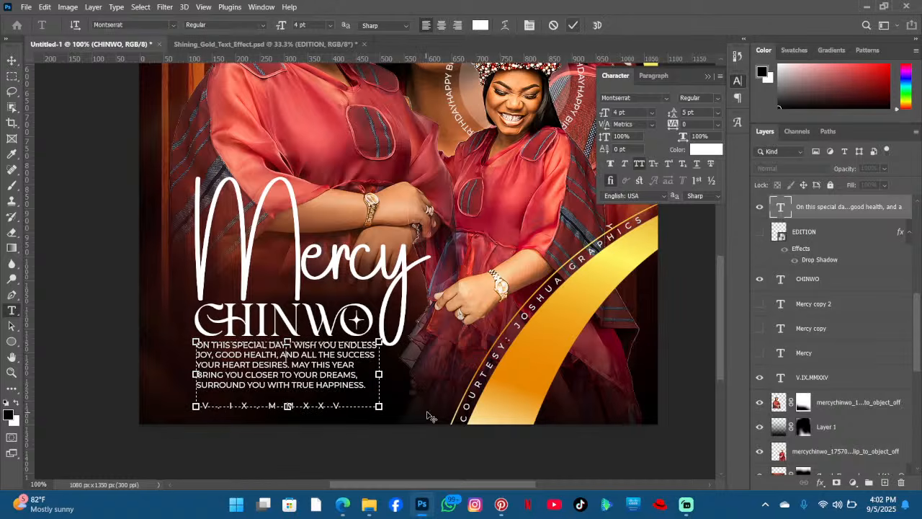
{"action": "left_click", "coordinate": [573, 25]}
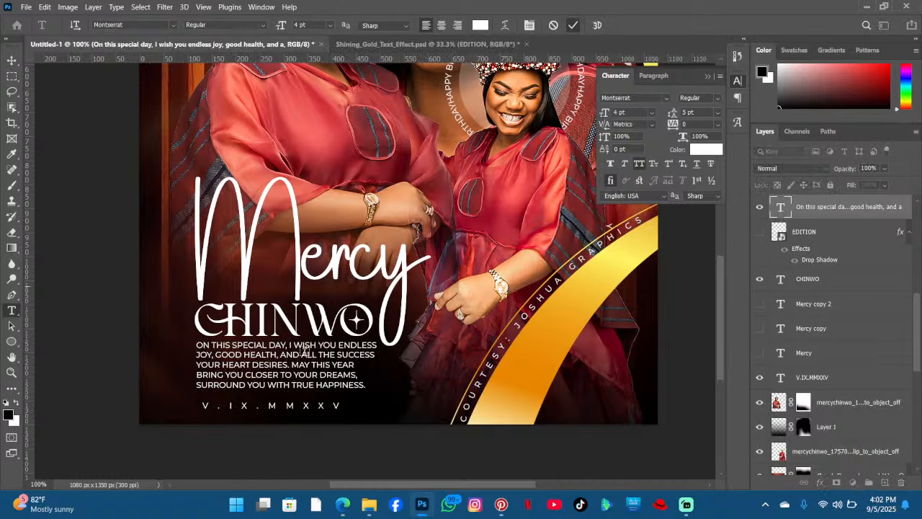
- Nudge the V.IX.MMXXV date line slightly left to align with the paragraph above
{"action": "left_click", "coordinate": [294, 405]}
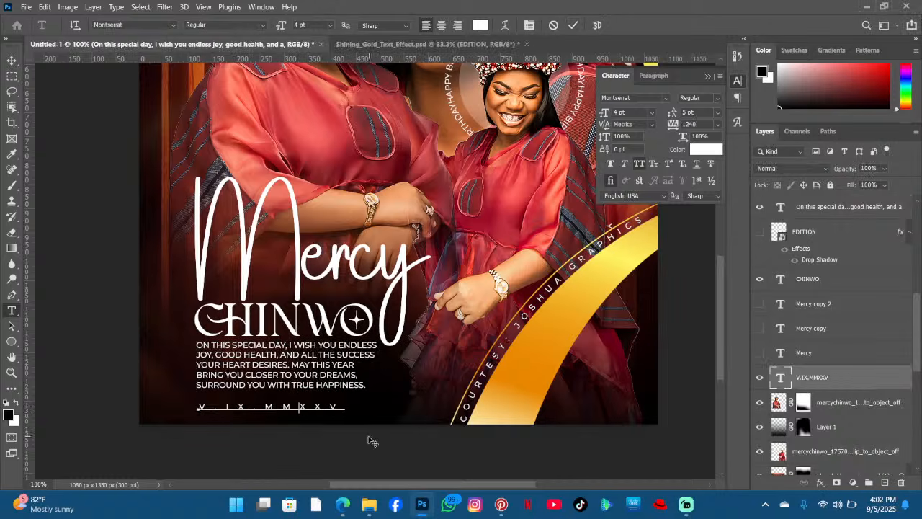
{"action": "left_click_drag", "start_coordinate": [368, 436], "coordinate": [367, 434]}
{"action": "left_click", "coordinate": [574, 25]}
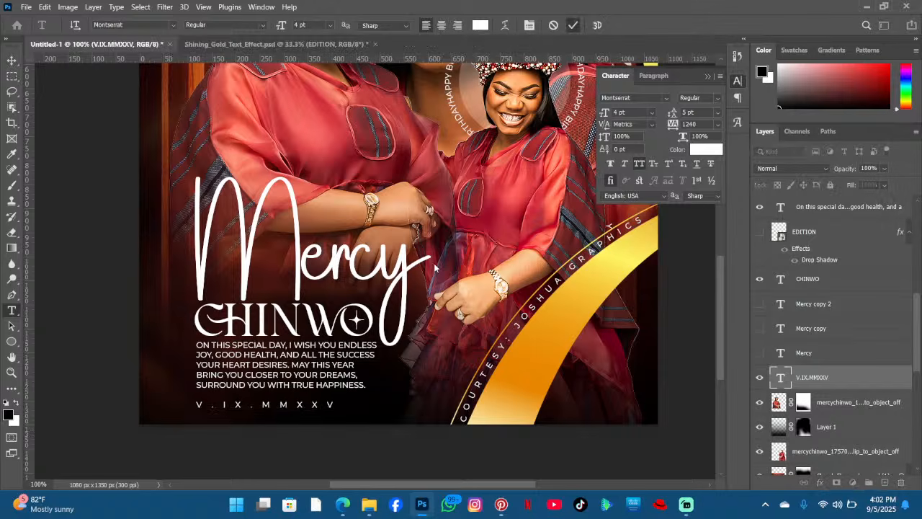
{"action": "scroll", "coordinate": [435, 268], "scroll_direction": "up", "scroll_amount": 2}
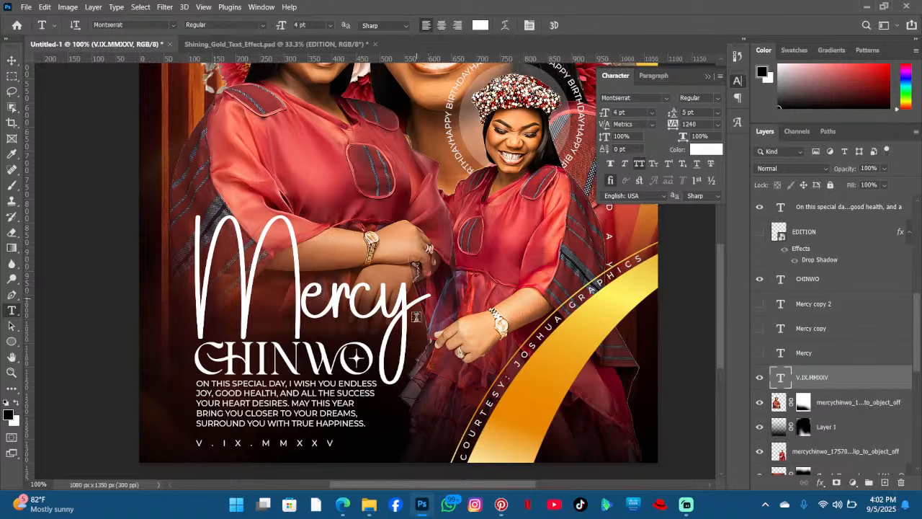
- Switch to Pinterest and search for yellow abstract backgrounds
{"action": "left_click", "coordinate": [502, 504]}
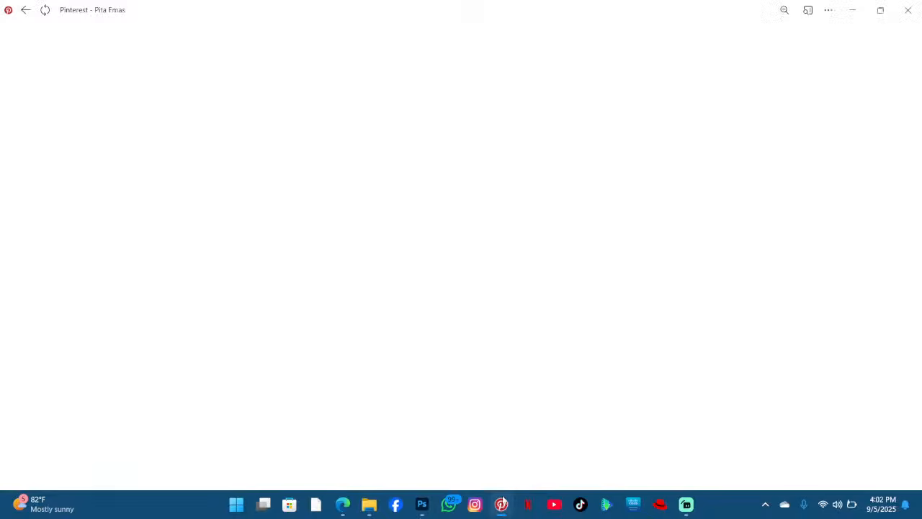
{"action": "left_click", "coordinate": [791, 43]}
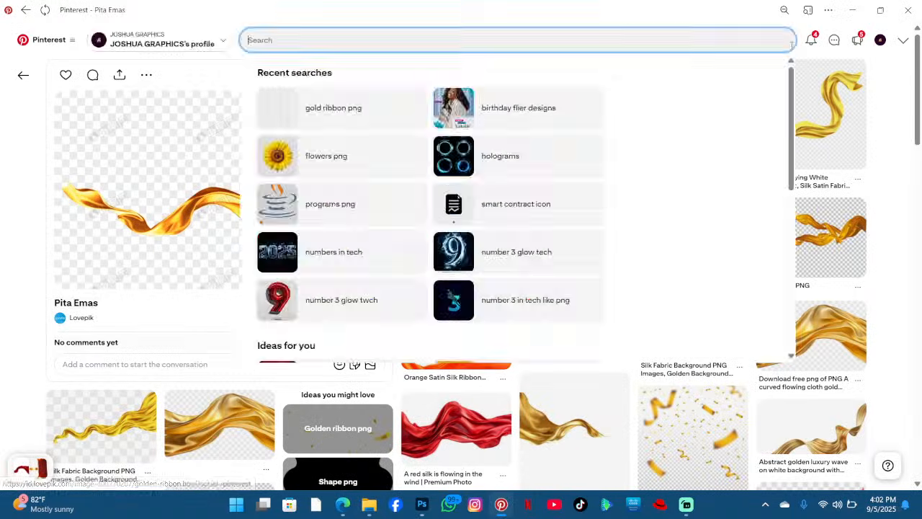
{"action": "type", "text": "yellow"}
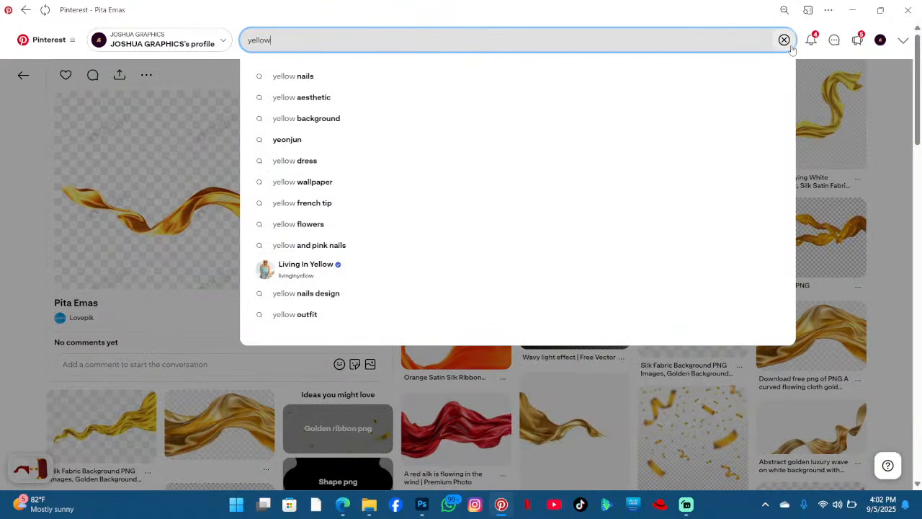
{"action": "type", "text": " ab"}
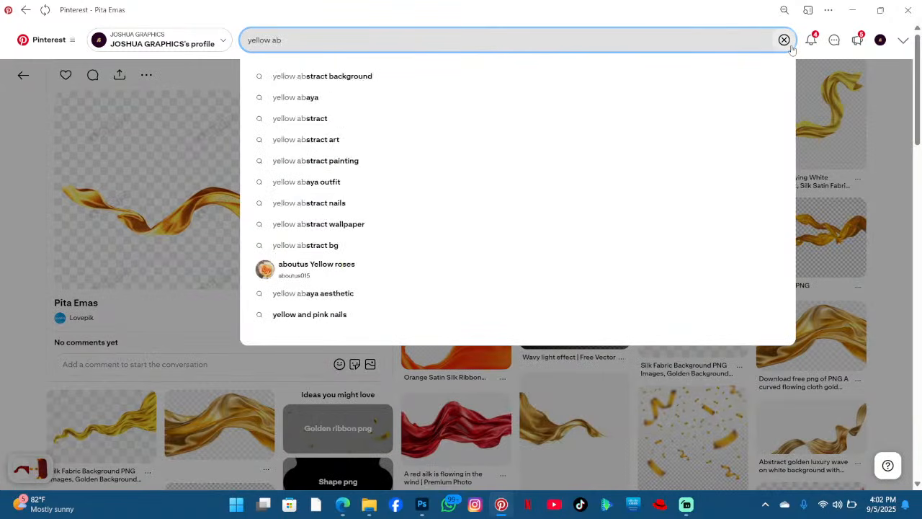
{"action": "type", "text": "str"}
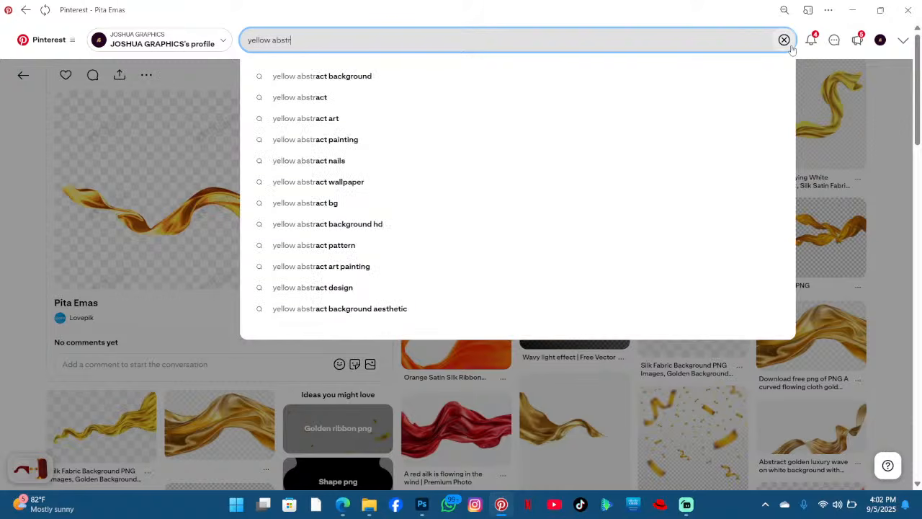
{"action": "type", "text": "act bac"}
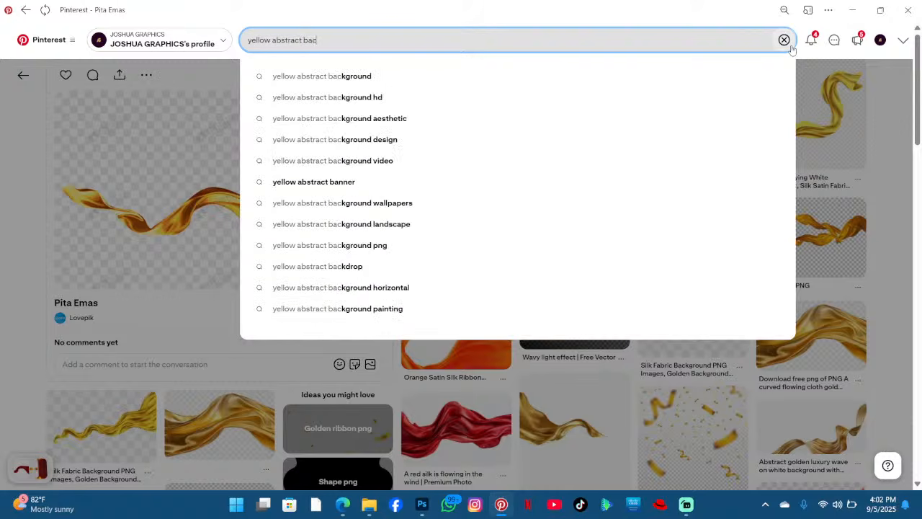
{"action": "type", "text": "grounds \\"}
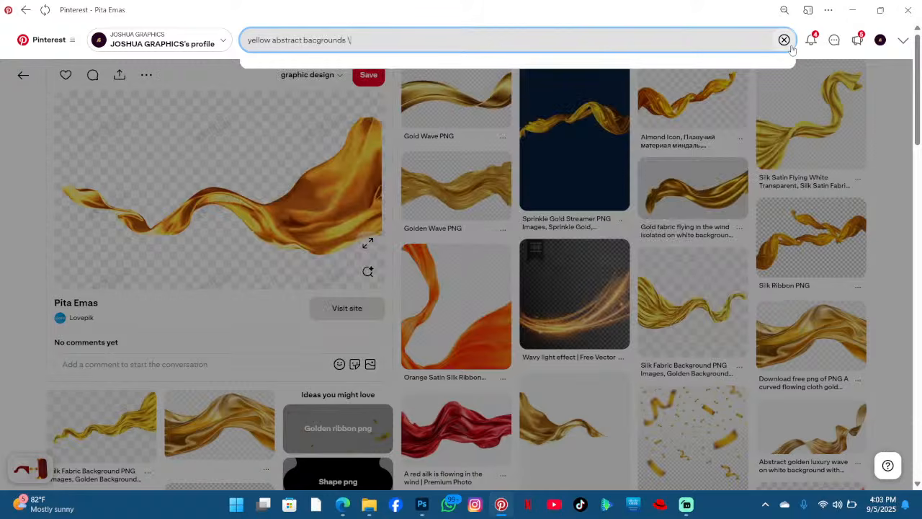
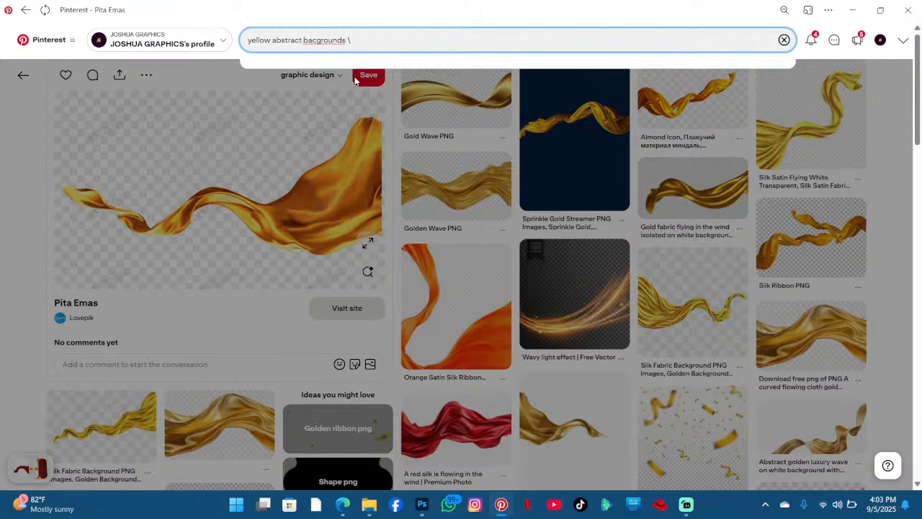
- Search Pinterest for yellow abstract backgrounds and browse through the results
{"action": "scroll", "coordinate": [405, 167], "scroll_direction": "down", "scroll_amount": 1}
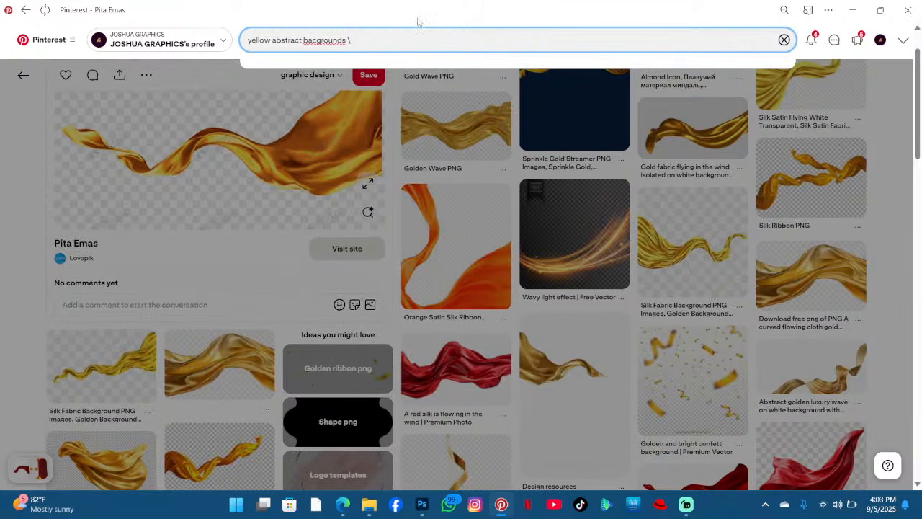
{"action": "key", "text": "Return"}
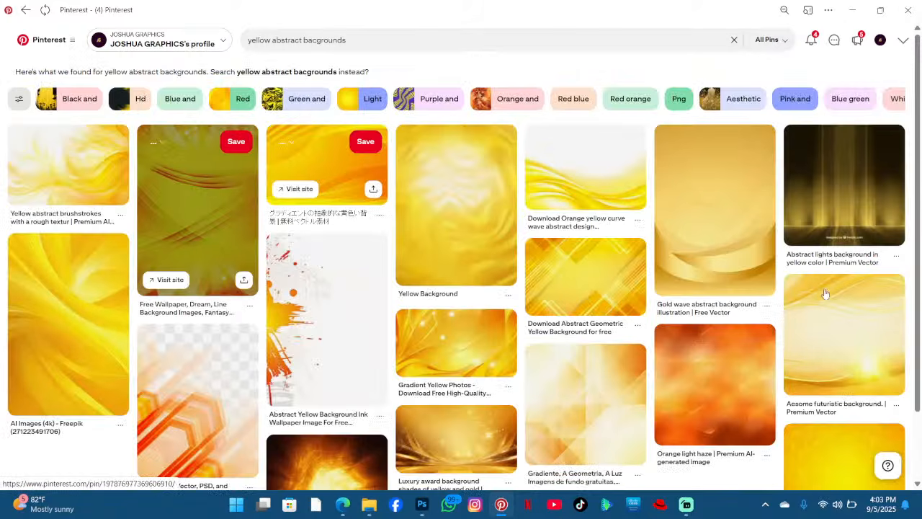
{"action": "scroll", "coordinate": [730, 223], "scroll_direction": "down", "scroll_amount": 2}
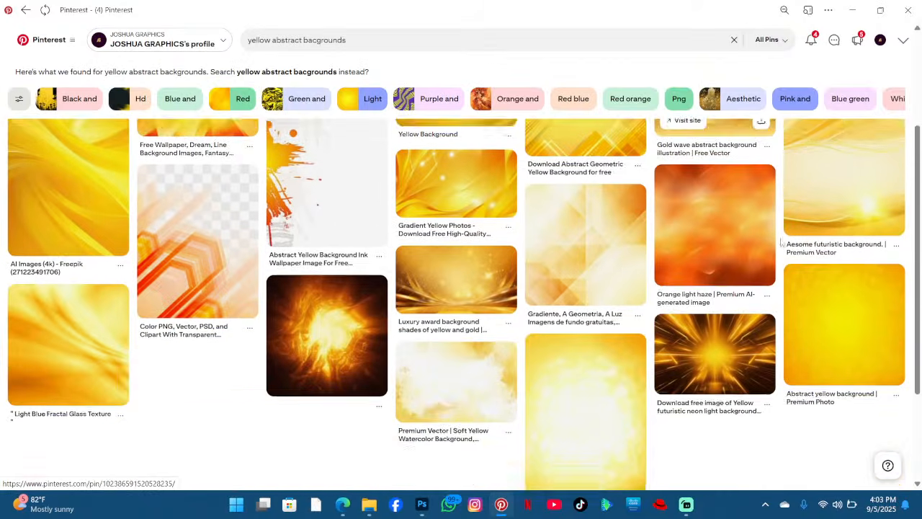
{"action": "scroll", "coordinate": [620, 241], "scroll_direction": "down", "scroll_amount": 3}
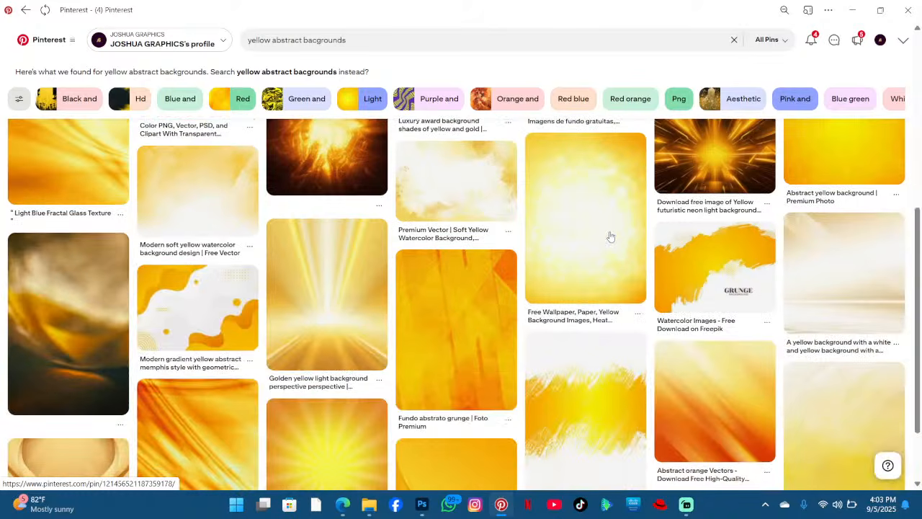
{"action": "scroll", "coordinate": [609, 237], "scroll_direction": "down", "scroll_amount": 3}
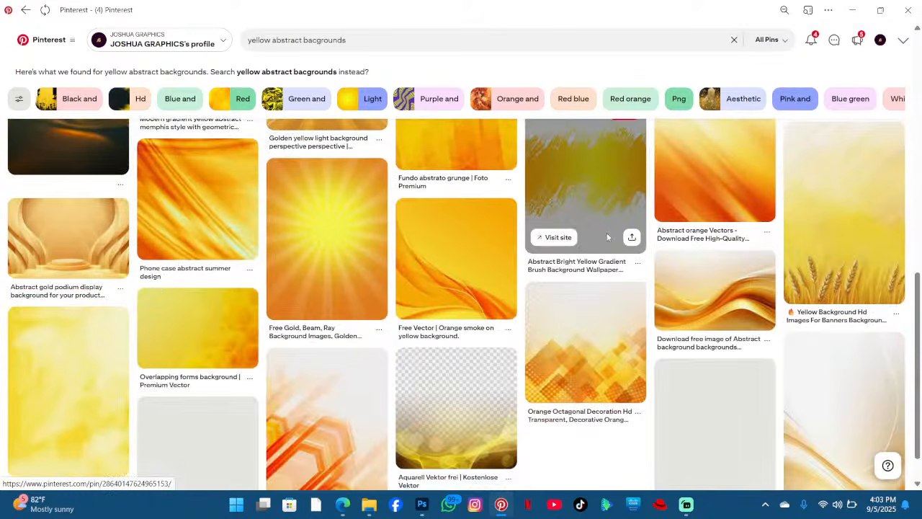
{"action": "scroll", "coordinate": [607, 233], "scroll_direction": "down", "scroll_amount": 1}
{"action": "scroll", "coordinate": [607, 234], "scroll_direction": "up", "scroll_amount": 6}
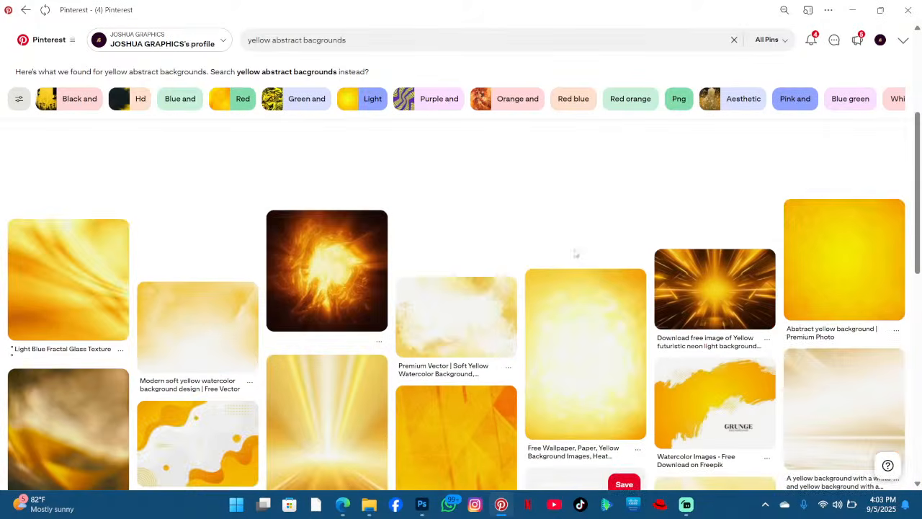
{"action": "scroll", "coordinate": [577, 256], "scroll_direction": "up", "scroll_amount": 3}
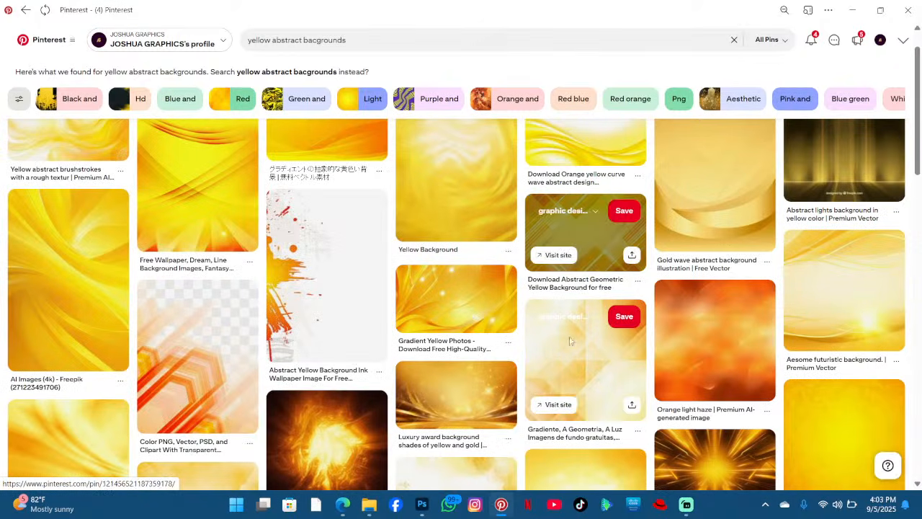
- Open the yellow geometric gradient pin, download its image, and minimize the browser
{"action": "left_click", "coordinate": [569, 340]}
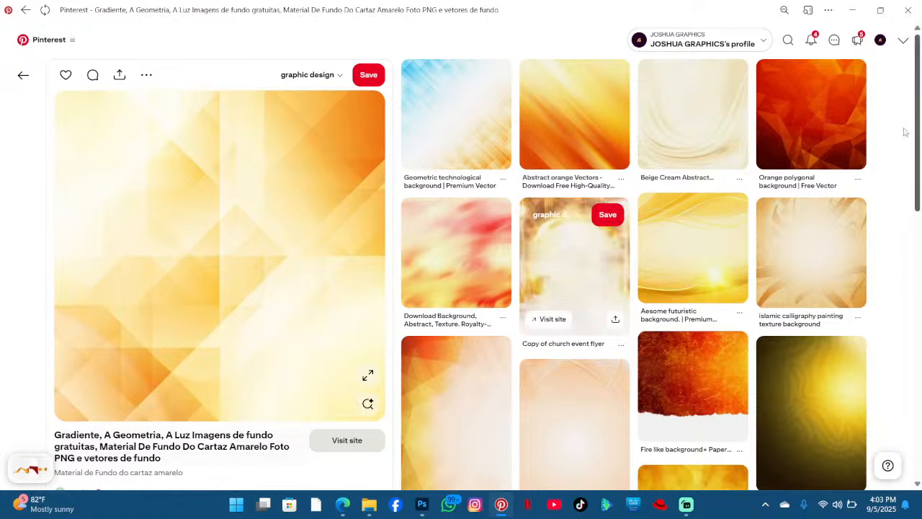
{"action": "left_click", "coordinate": [149, 84]}
{"action": "left_click", "coordinate": [163, 107]}
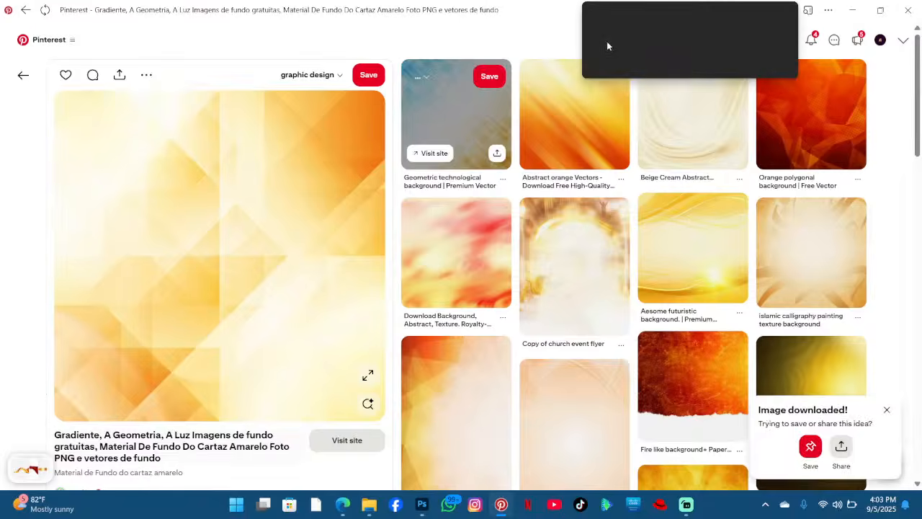
{"action": "left_click", "coordinate": [852, 8]}
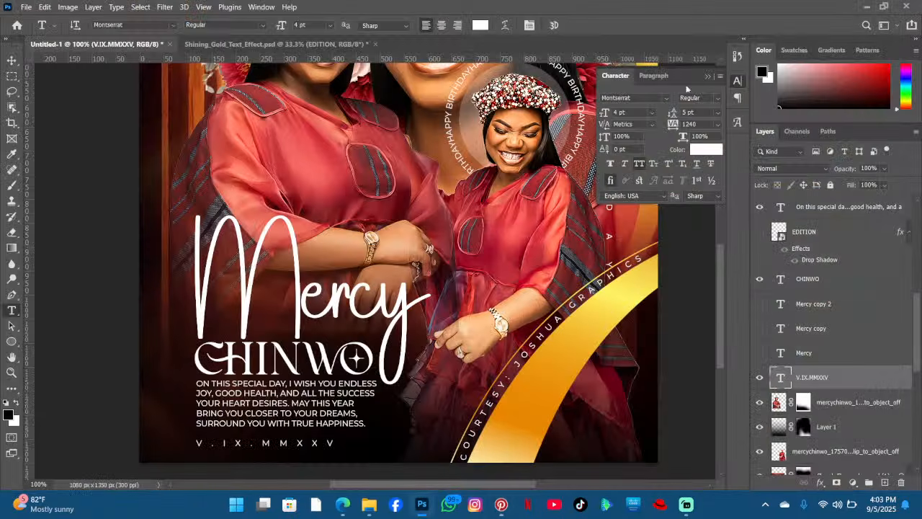
- Place the downloaded gradient image into the poster, scaled down to about 34% over the CHINWO title
{"action": "left_click", "coordinate": [10, 59]}
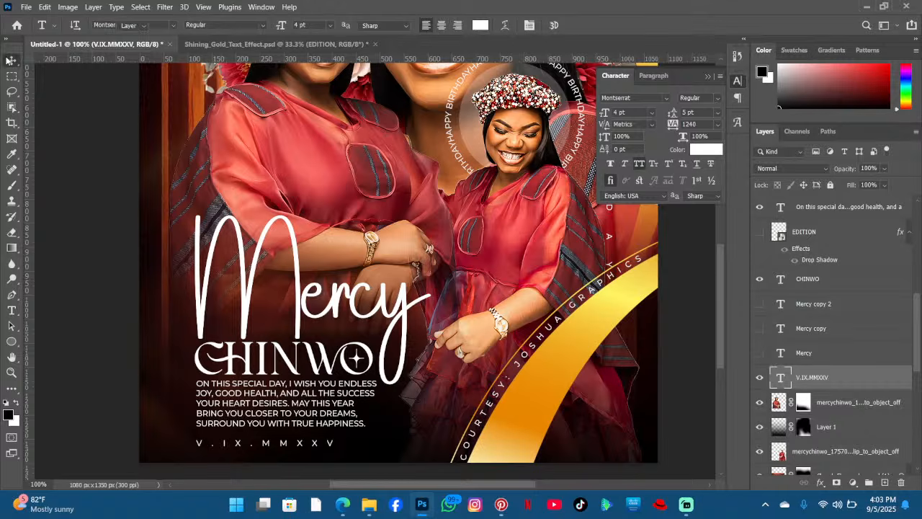
{"action": "left_click", "coordinate": [370, 506]}
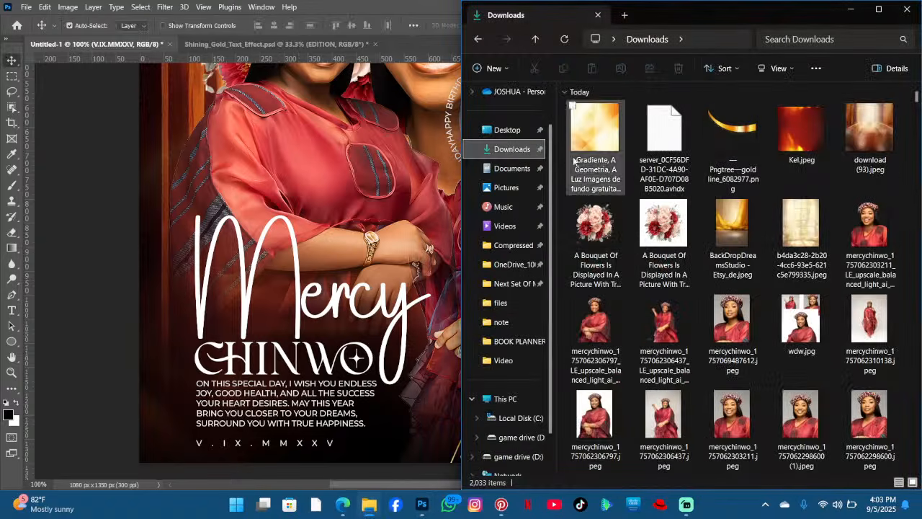
{"action": "left_click_drag", "start_coordinate": [595, 144], "coordinate": [328, 258]}
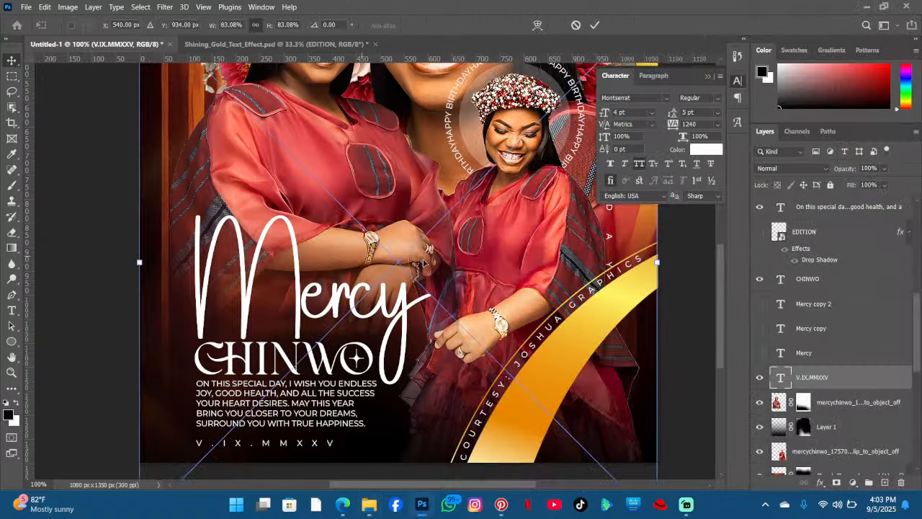
{"action": "left_click_drag", "start_coordinate": [650, 267], "coordinate": [347, 302]}
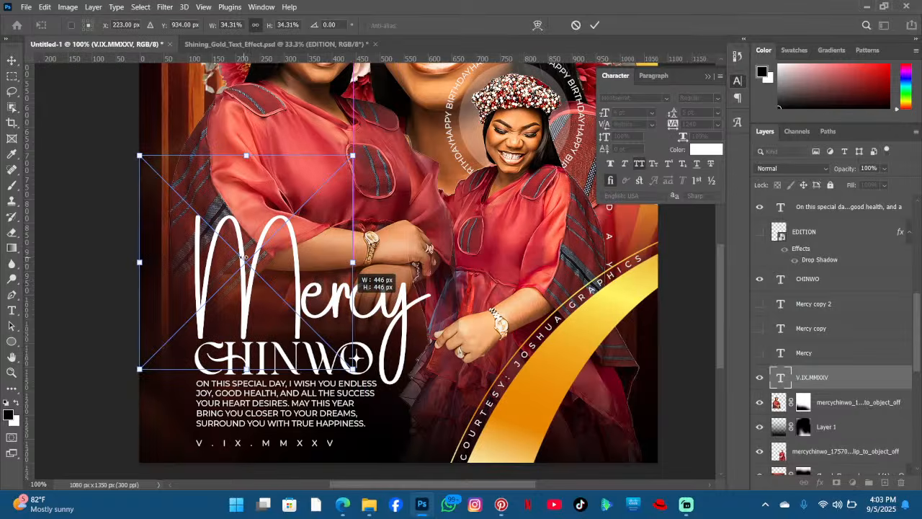
{"action": "left_click_drag", "start_coordinate": [245, 257], "coordinate": [299, 333]}
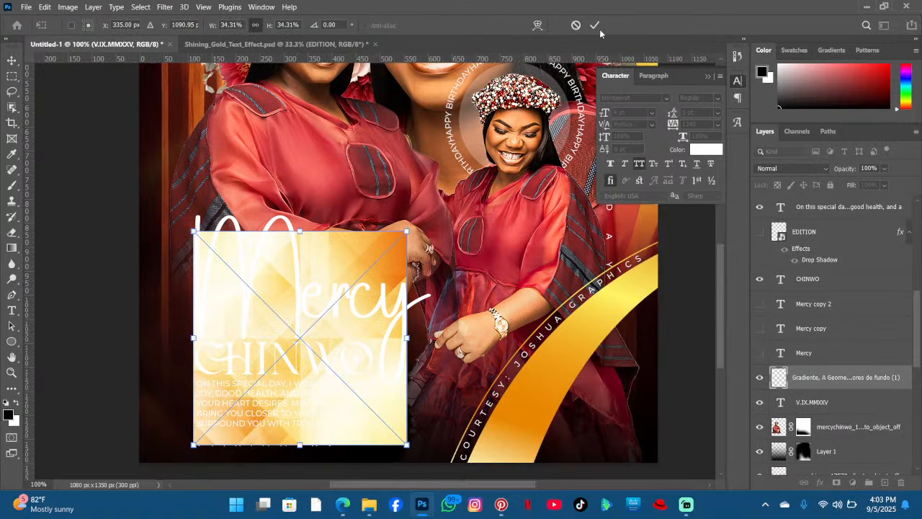
{"action": "left_click", "coordinate": [595, 25]}
- Move the gradient layer above CHINWO, clip it to the CHINWO text, and reposition it within the letters
{"action": "left_click_drag", "start_coordinate": [834, 382], "coordinate": [827, 281]}
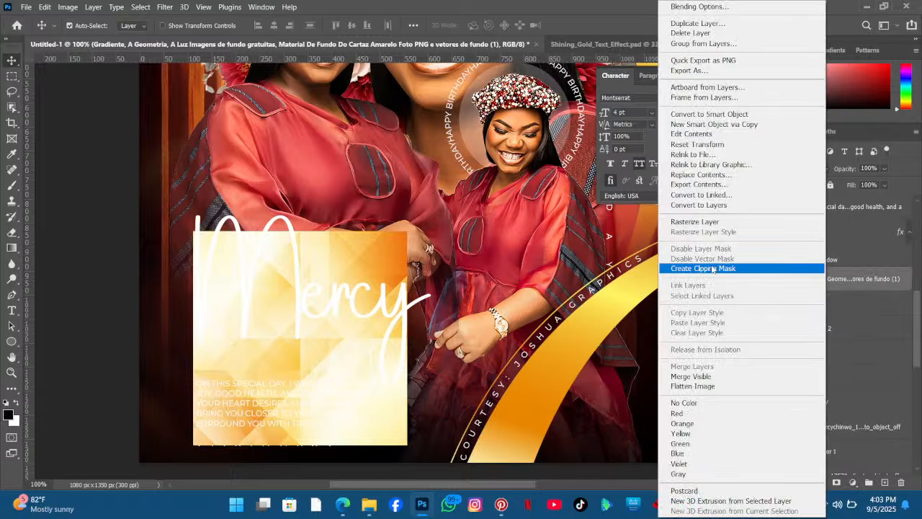
{"action": "left_click", "coordinate": [666, 267]}
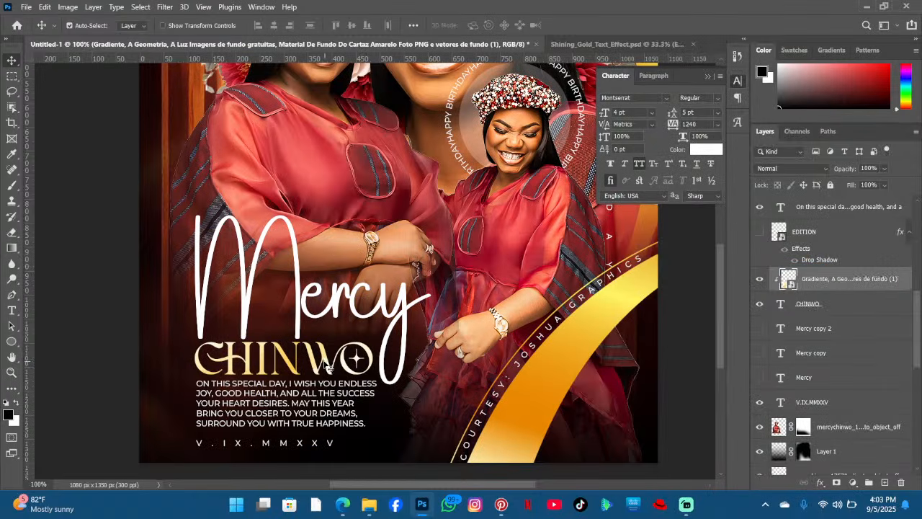
{"action": "left_click_drag", "start_coordinate": [330, 363], "coordinate": [294, 308]}
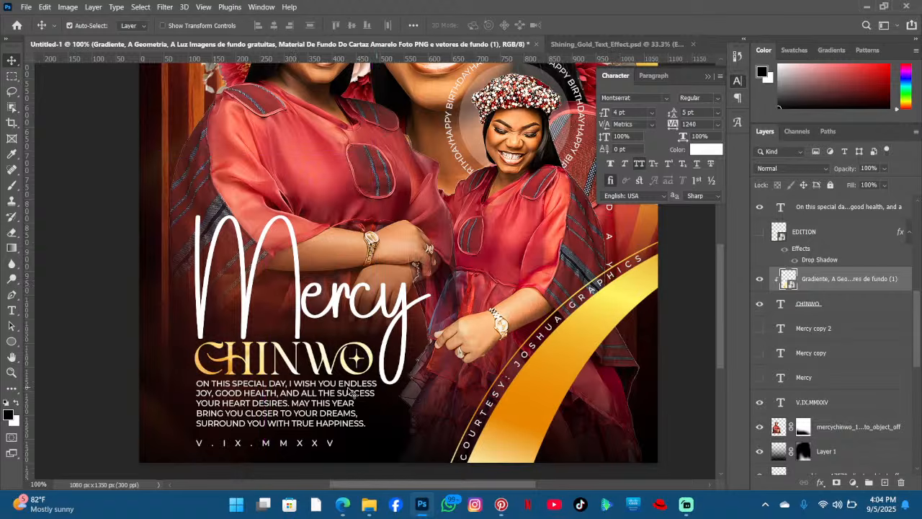
{"action": "left_click_drag", "start_coordinate": [324, 363], "coordinate": [329, 378]}
- Draw a rectangle about 159 × 24 px below the Mercy title and fill it with yellow
{"action": "scroll", "coordinate": [368, 333], "scroll_direction": "up", "scroll_amount": 3}
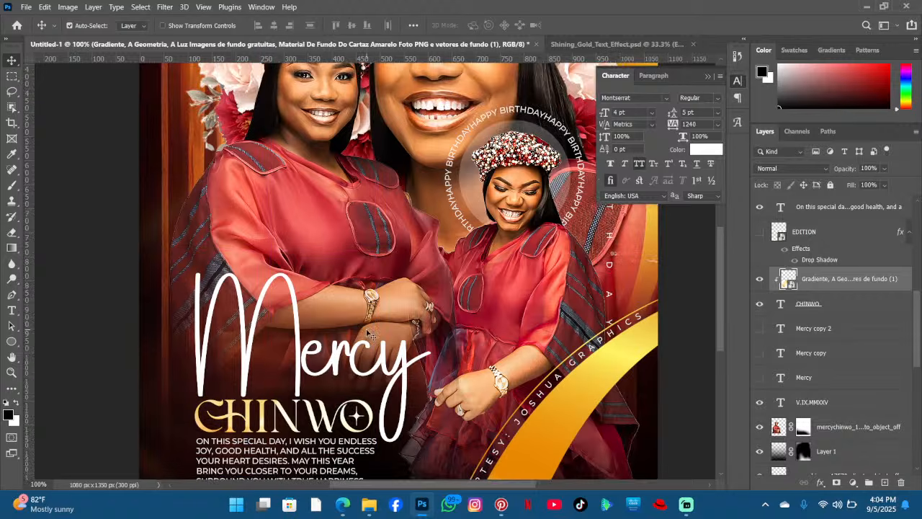
{"action": "scroll", "coordinate": [367, 333], "scroll_direction": "down", "scroll_amount": 3}
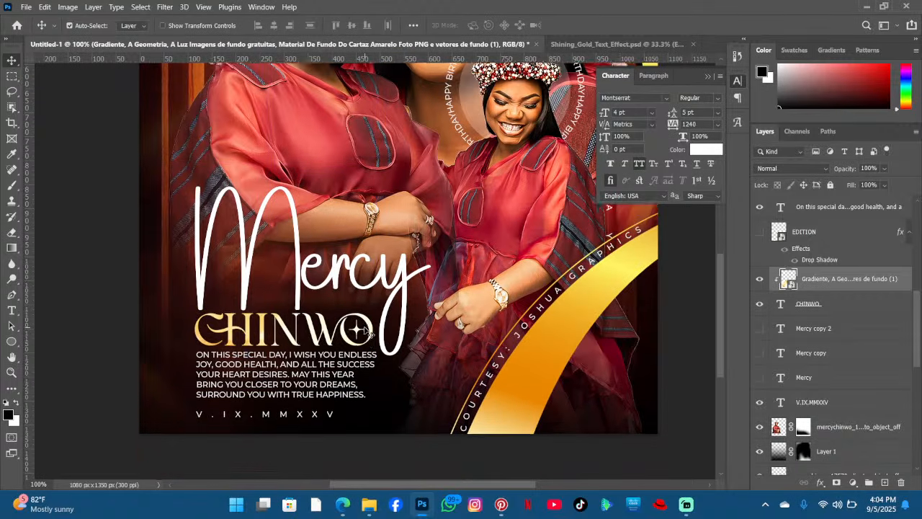
{"action": "scroll", "coordinate": [366, 332], "scroll_direction": "up", "scroll_amount": 1}
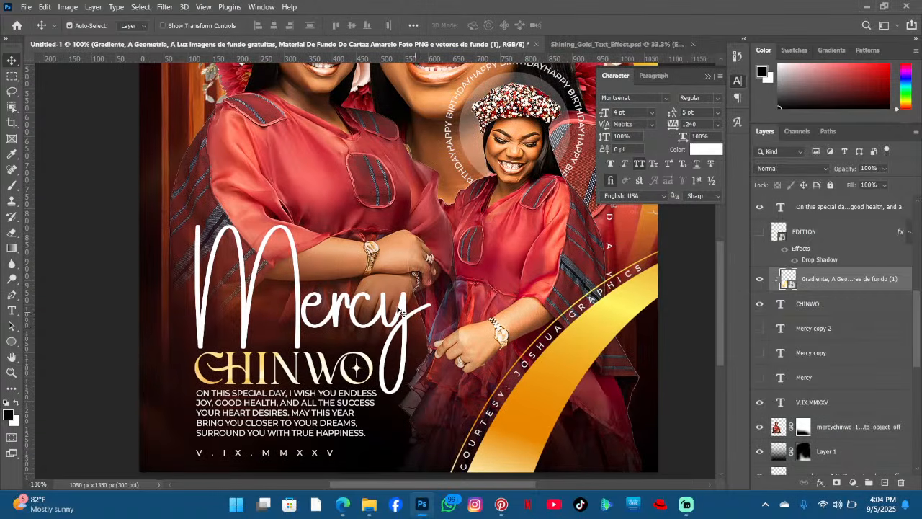
{"action": "scroll", "coordinate": [399, 312], "scroll_direction": "down", "scroll_amount": 1}
{"action": "left_click", "coordinate": [11, 342]}
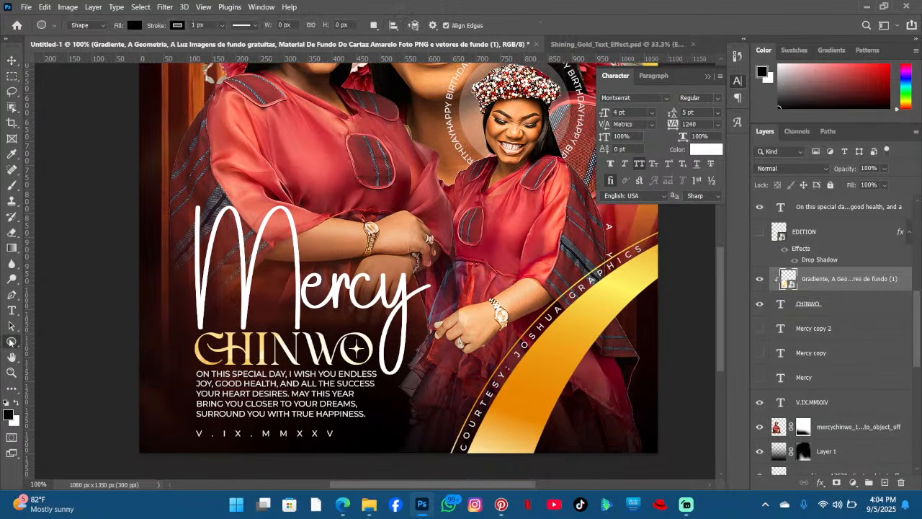
{"action": "right_click", "coordinate": [11, 341]}
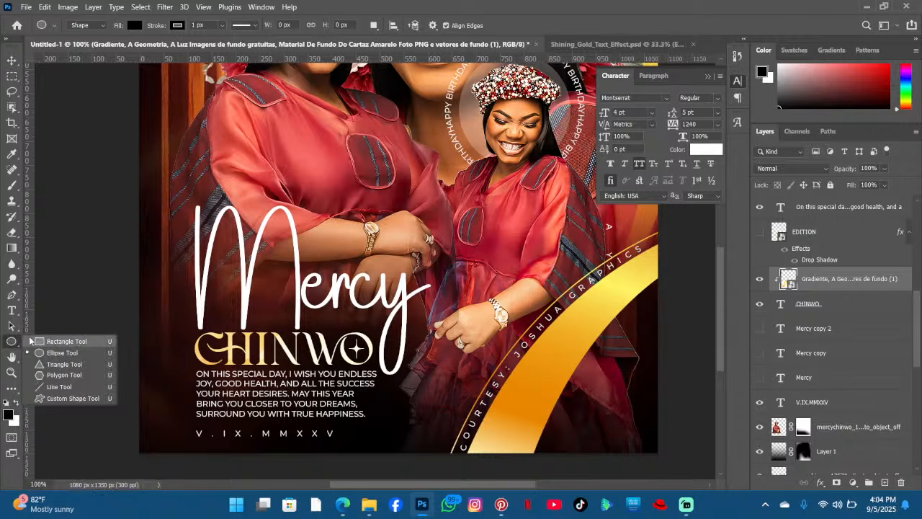
{"action": "left_click", "coordinate": [57, 341]}
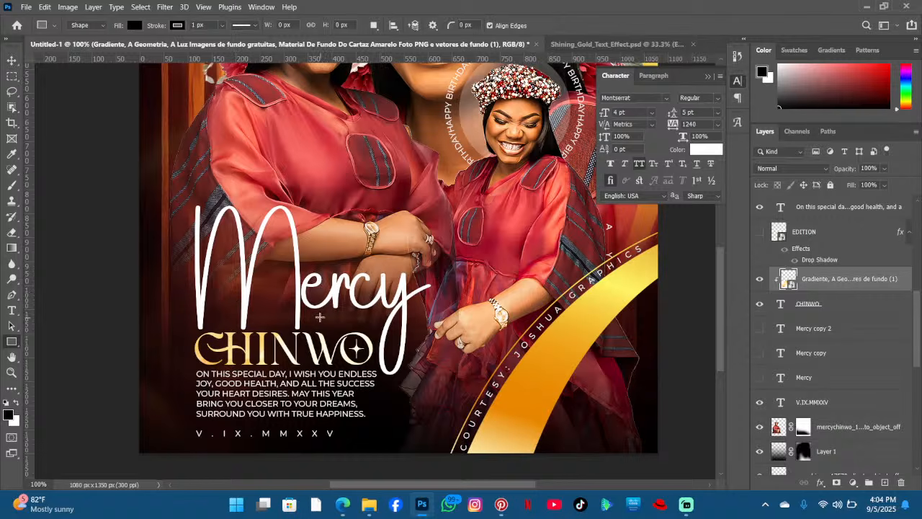
{"action": "left_click_drag", "start_coordinate": [317, 314], "coordinate": [384, 324]}
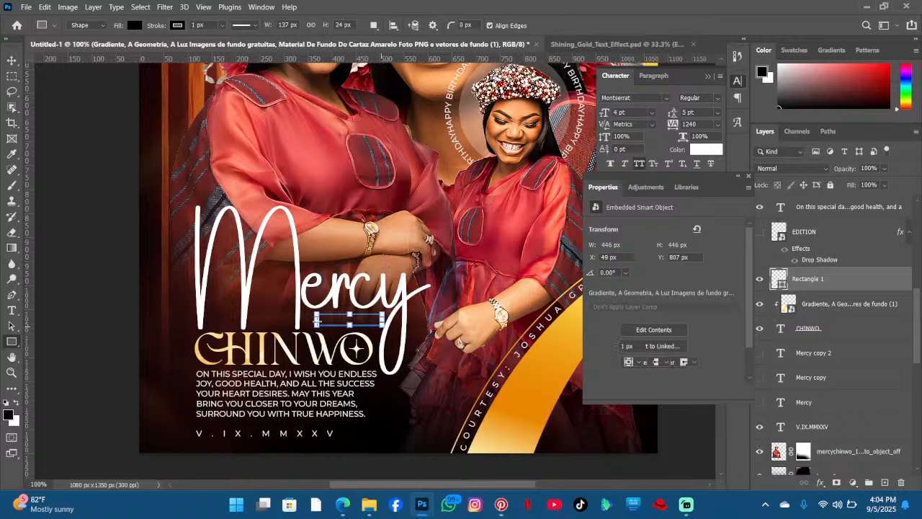
{"action": "left_click_drag", "start_coordinate": [316, 321], "coordinate": [306, 321]}
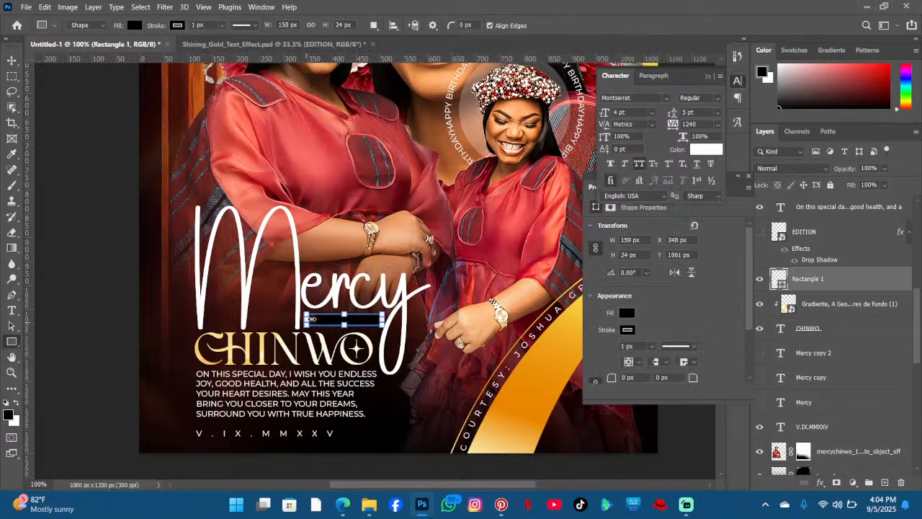
{"action": "left_click", "coordinate": [135, 25]}
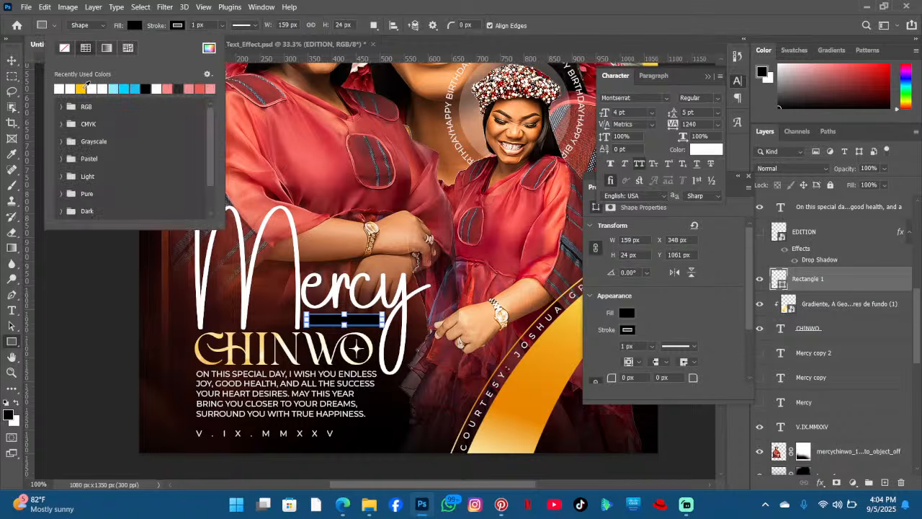
{"action": "left_click", "coordinate": [82, 88]}
{"action": "key", "text": "Escape"}
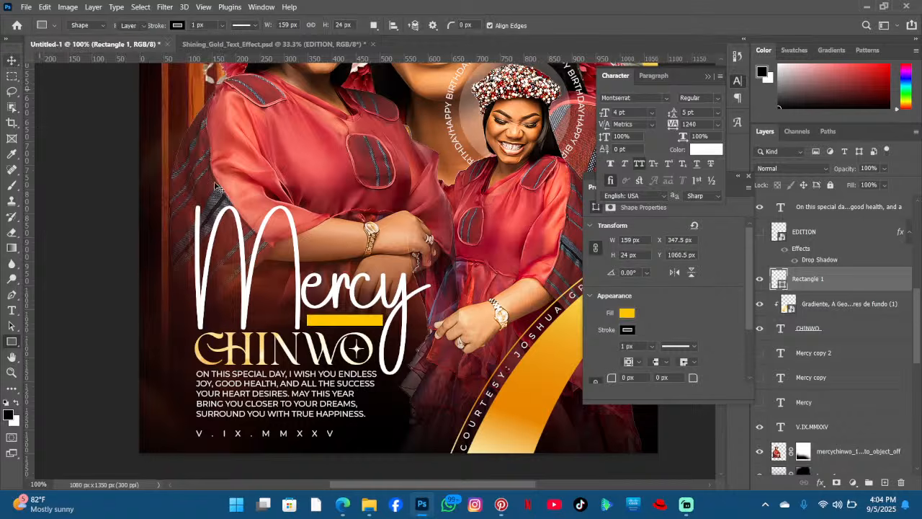
- Scale the yellow bar's width to about 78% and nudge it into place under Mercy
{"action": "key", "text": "v"}
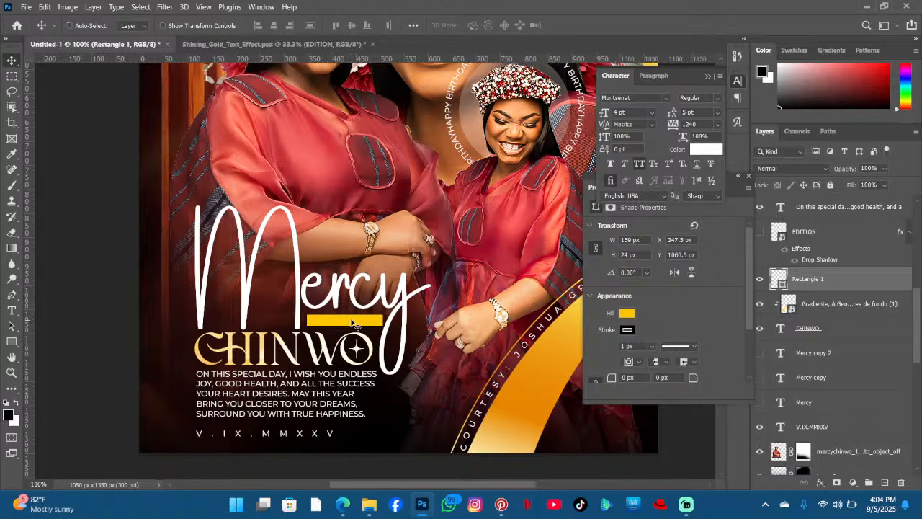
{"action": "key", "text": "ctrl+t"}
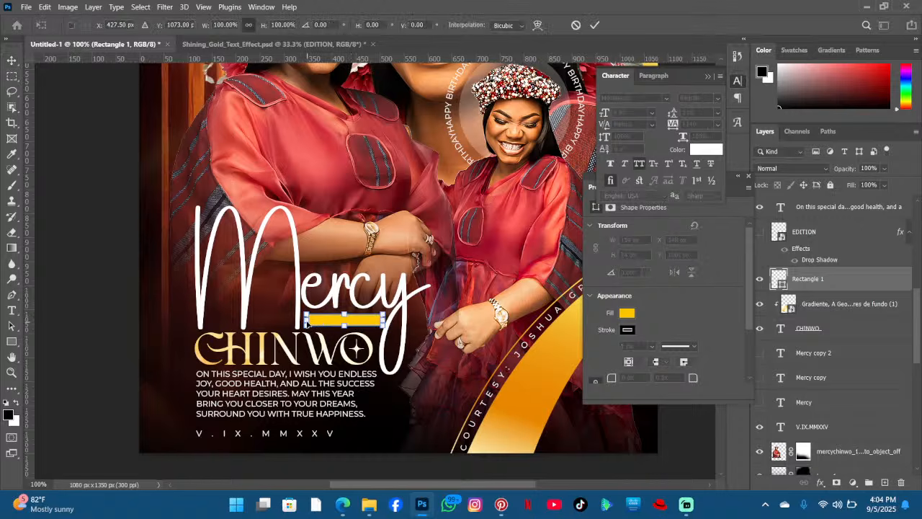
{"action": "left_click_drag", "start_coordinate": [305, 321], "coordinate": [322, 322]}
{"action": "key", "text": "Left"}
{"action": "key", "text": "Left"}
{"action": "key", "text": "Left"}
{"action": "key", "text": "Left"}
{"action": "key", "text": "Left"}
{"action": "key", "text": "Left"}
{"action": "key", "text": "Left"}
{"action": "key", "text": "Left"}
{"action": "key", "text": "Left"}
{"action": "key", "text": "Left"}
{"action": "key", "text": "Left"}
{"action": "key", "text": "Left"}
{"action": "key", "text": "Left"}
{"action": "key", "text": "Left"}
{"action": "key", "text": "Left"}
{"action": "key", "text": "Left"}
{"action": "key", "text": "Left"}
{"action": "key", "text": "Left"}
{"action": "key", "text": "Left"}
{"action": "key", "text": "Left"}
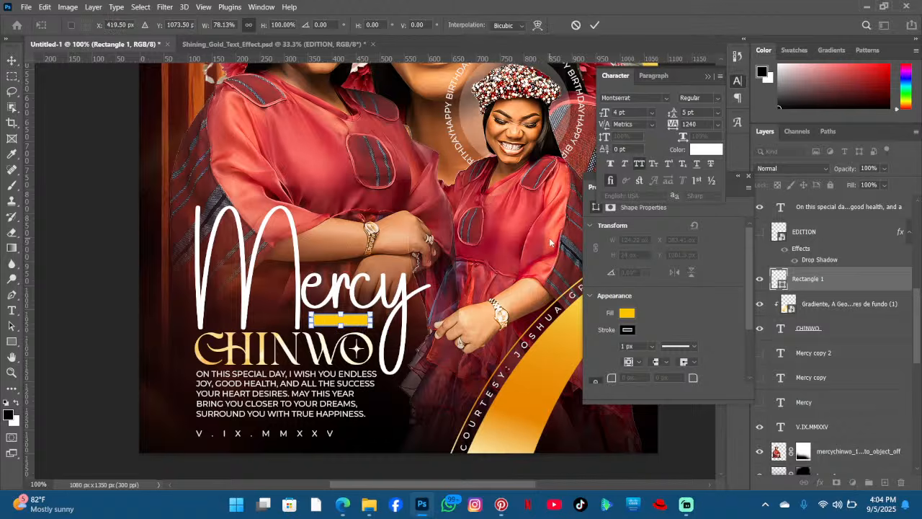
{"action": "key", "text": "Down"}
{"action": "key", "text": "Return"}
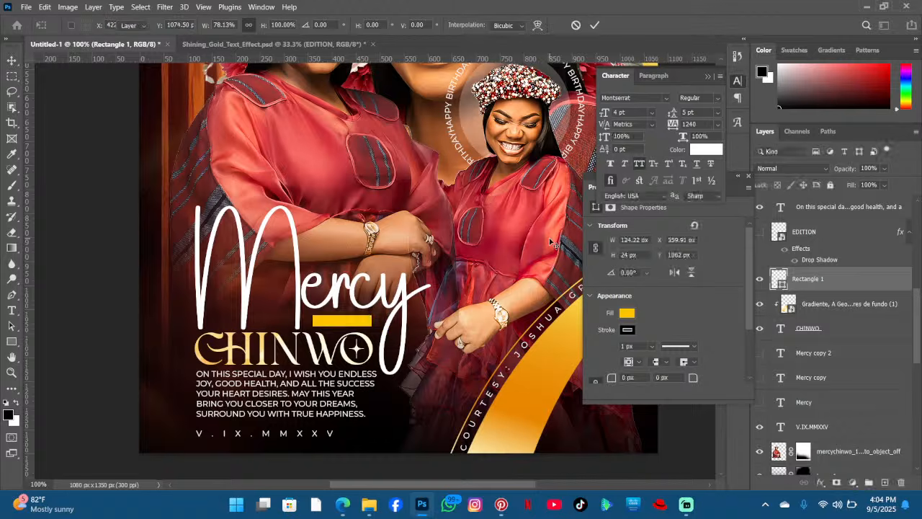
{"action": "left_click_drag", "start_coordinate": [356, 320], "coordinate": [360, 321]}
- Duplicate the yellow bar onto the M of Mercy and rotate the copy about -8 degrees
{"action": "key", "text": "ctrl+t"}
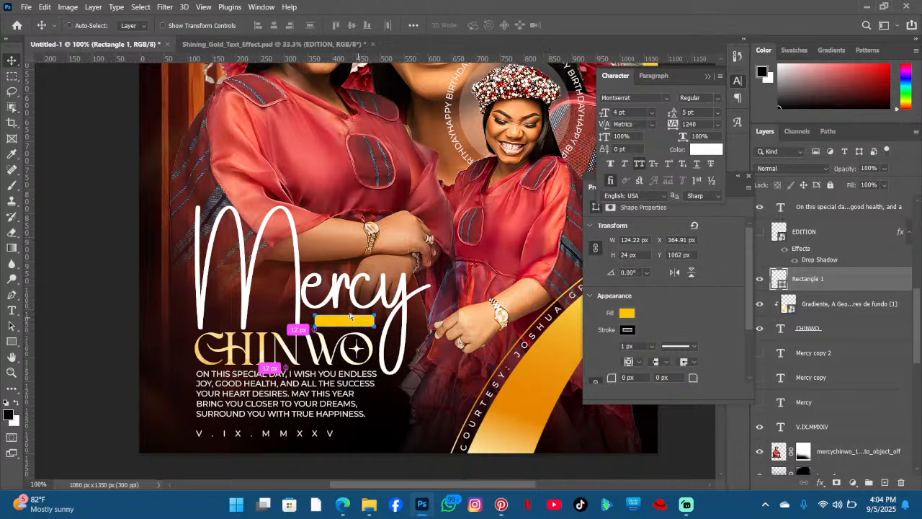
{"action": "mouse_move", "coordinate": [350, 316]}
{"action": "left_mouse_down"}
{"action": "mouse_move", "coordinate": [297, 243]}
{"action": "mouse_move", "coordinate": [273, 232]}
{"action": "mouse_move", "coordinate": [429, 348]}
{"action": "mouse_move", "coordinate": [420, 362]}
{"action": "mouse_move", "coordinate": [272, 257]}
{"action": "mouse_move", "coordinate": [248, 261]}
{"action": "mouse_move", "coordinate": [244, 281]}
{"action": "mouse_move", "coordinate": [254, 293]}
{"action": "mouse_move", "coordinate": [279, 273]}
{"action": "left_mouse_up"}
{"action": "key", "text": "ctrl+t"}
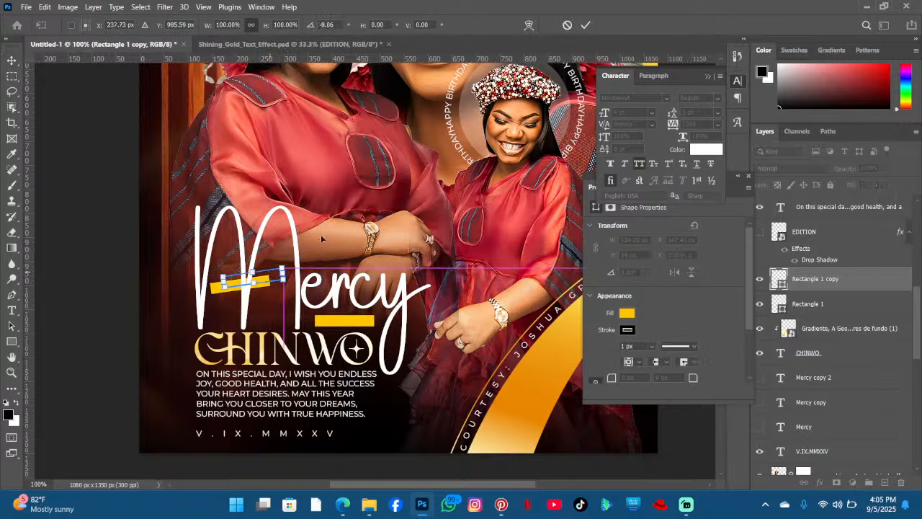
{"action": "left_click", "coordinate": [584, 26]}
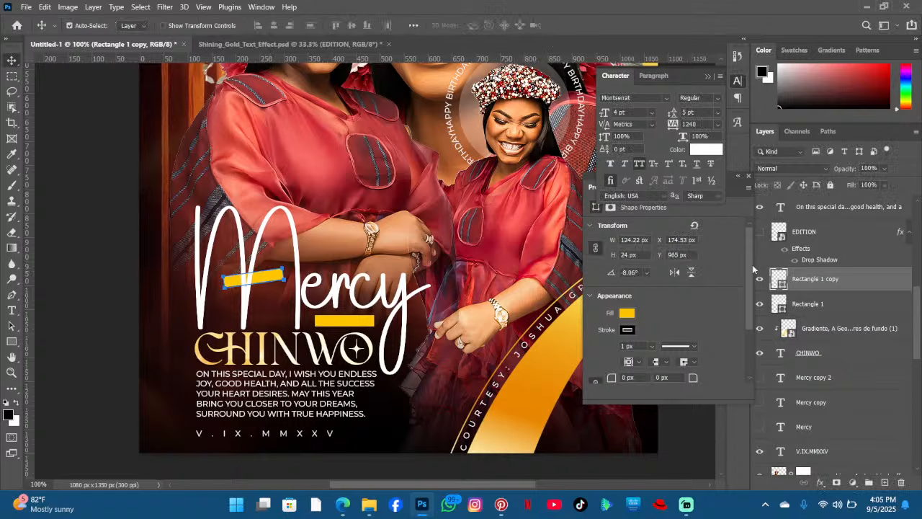
- Move the bar copy's layer above the Mercy text layer
{"action": "scroll", "coordinate": [837, 289], "scroll_direction": "up", "scroll_amount": 3}
{"action": "left_click_drag", "start_coordinate": [823, 400], "coordinate": [829, 320]}
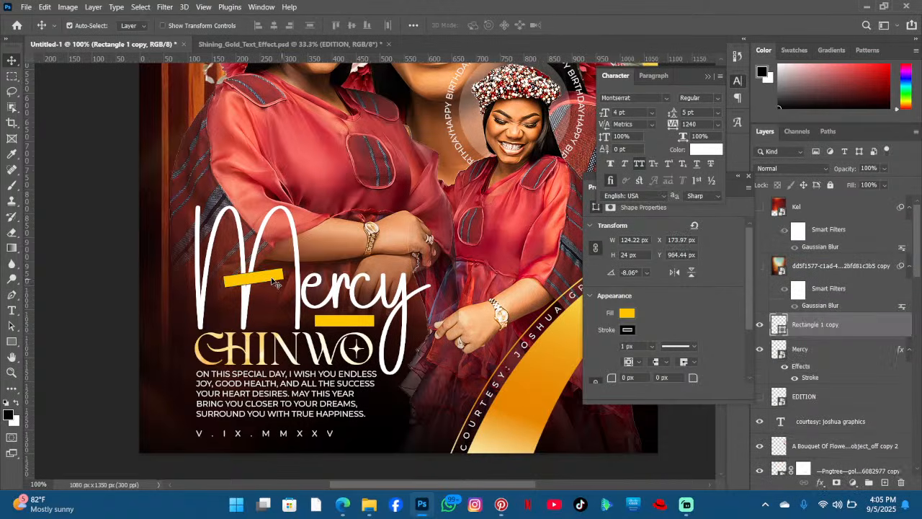
- Remove the stroke from both bars by setting the stroke width to 0 px
{"action": "left_click", "coordinate": [12, 341]}
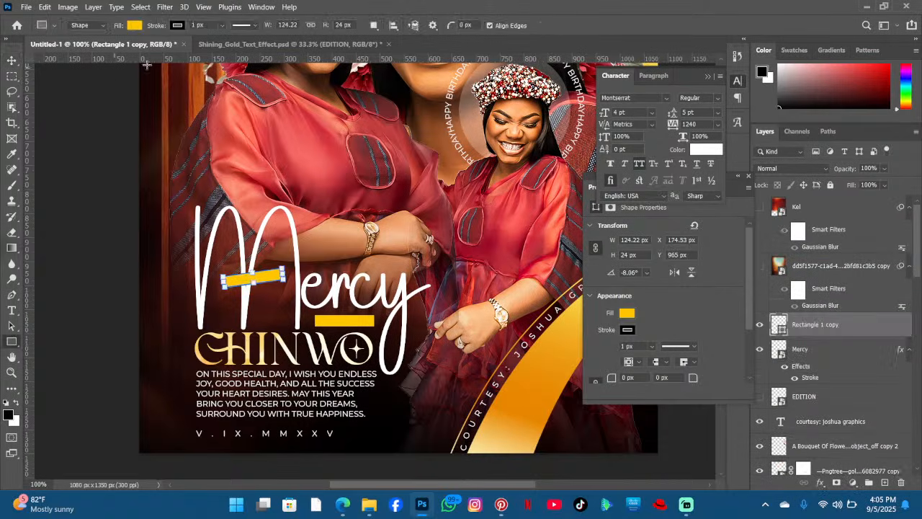
{"action": "left_click", "coordinate": [224, 27]}
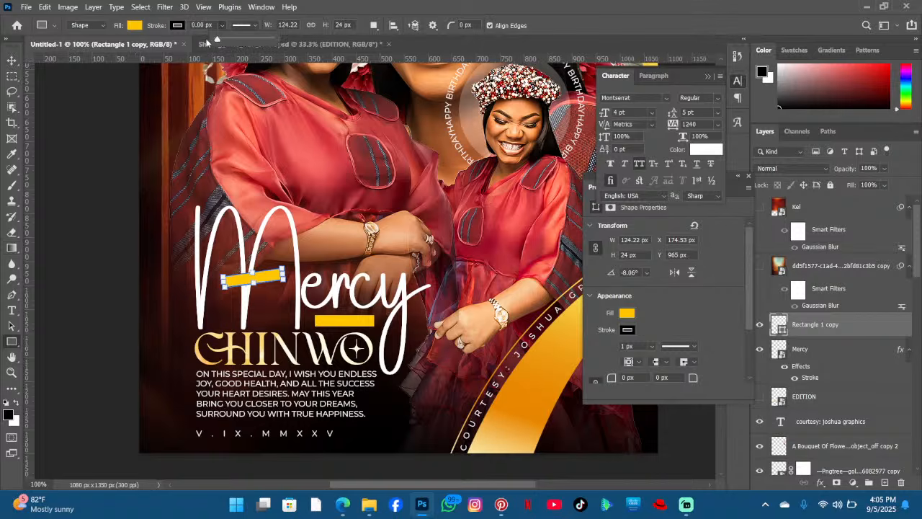
{"action": "left_click", "coordinate": [12, 62]}
{"action": "left_click", "coordinate": [333, 323]}
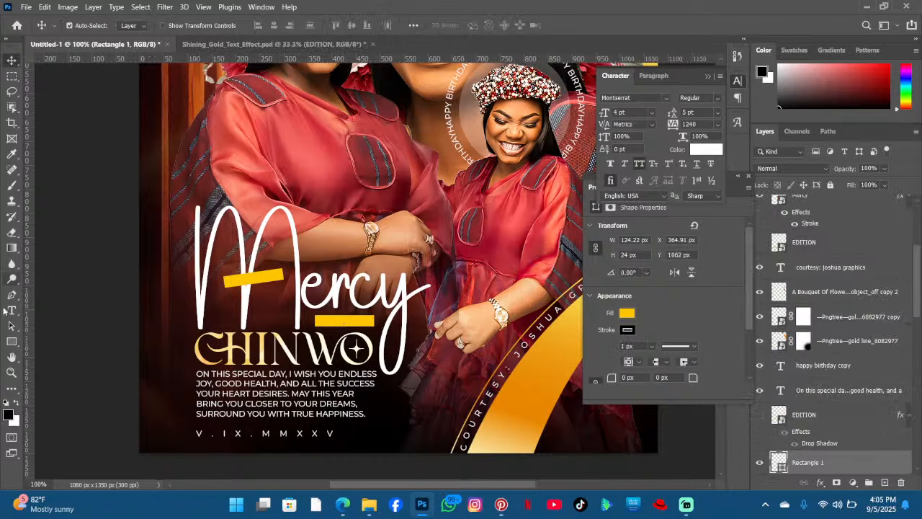
{"action": "left_click", "coordinate": [12, 341]}
{"action": "left_click", "coordinate": [222, 25]}
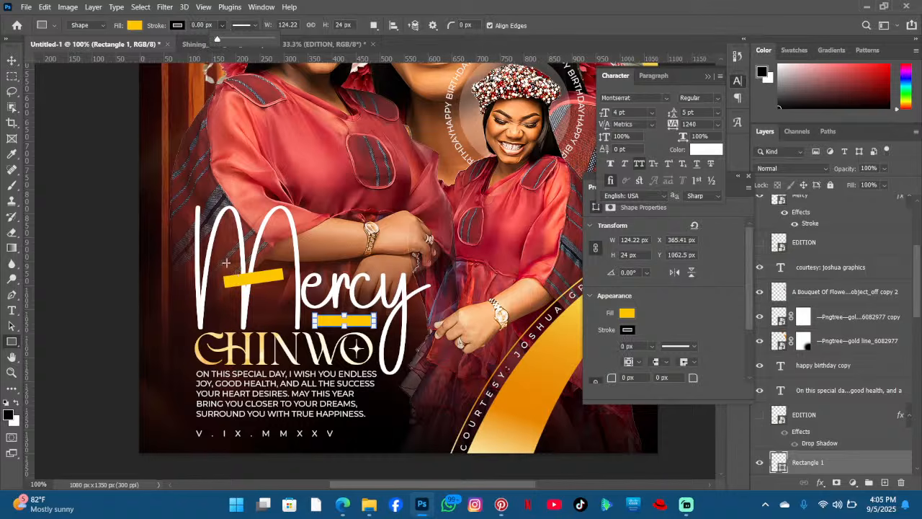
- Select the bar on the M and change its fill to red fc1915
{"action": "left_click", "coordinate": [13, 62]}
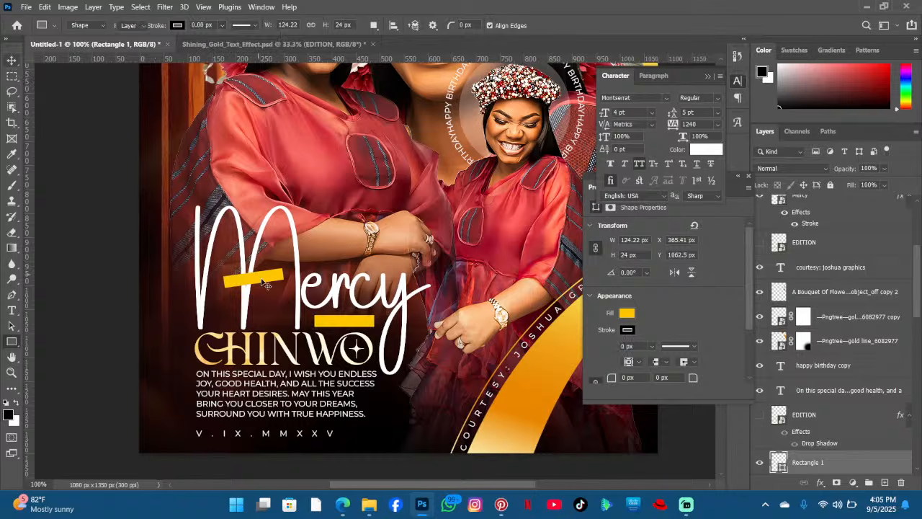
{"action": "left_click_drag", "start_coordinate": [265, 284], "coordinate": [265, 279]}
{"action": "left_click", "coordinate": [12, 342]}
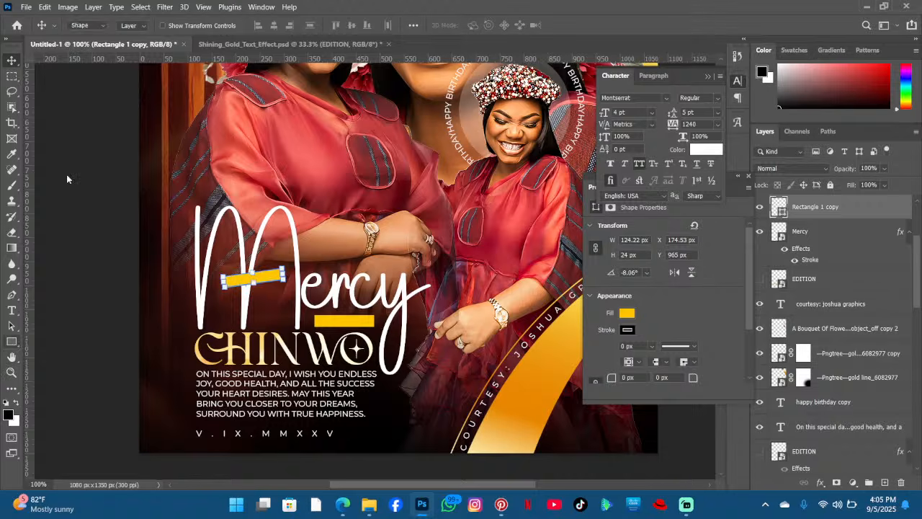
{"action": "left_click", "coordinate": [134, 25]}
{"action": "left_click", "coordinate": [209, 48]}
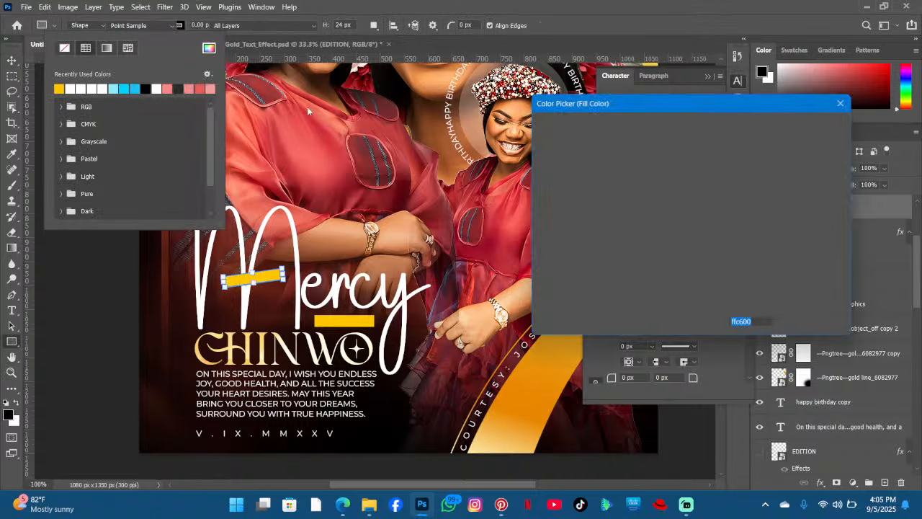
{"action": "left_click", "coordinate": [317, 148]}
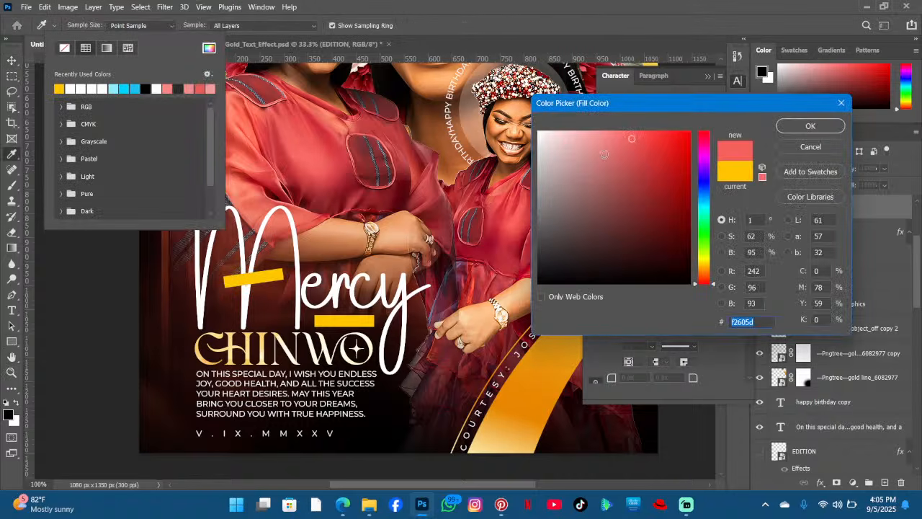
{"action": "mouse_move", "coordinate": [675, 146]}
{"action": "left_mouse_down"}
{"action": "mouse_move", "coordinate": [718, 114]}
{"action": "mouse_move", "coordinate": [678, 133]}
{"action": "left_mouse_up"}
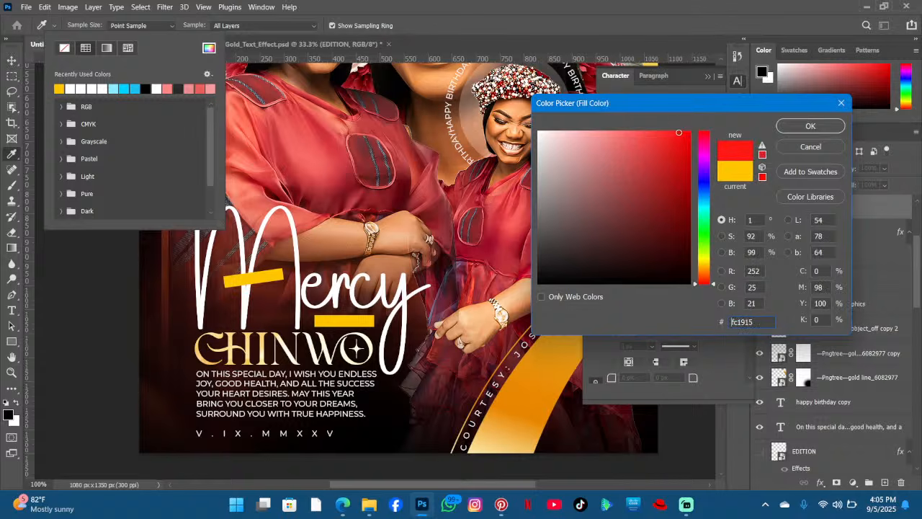
{"action": "left_click", "coordinate": [790, 133]}
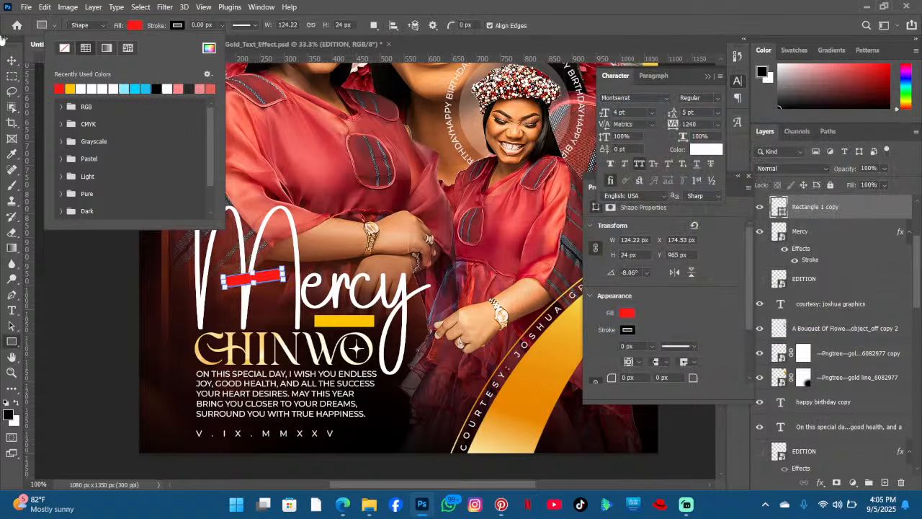
{"action": "left_click", "coordinate": [10, 60]}
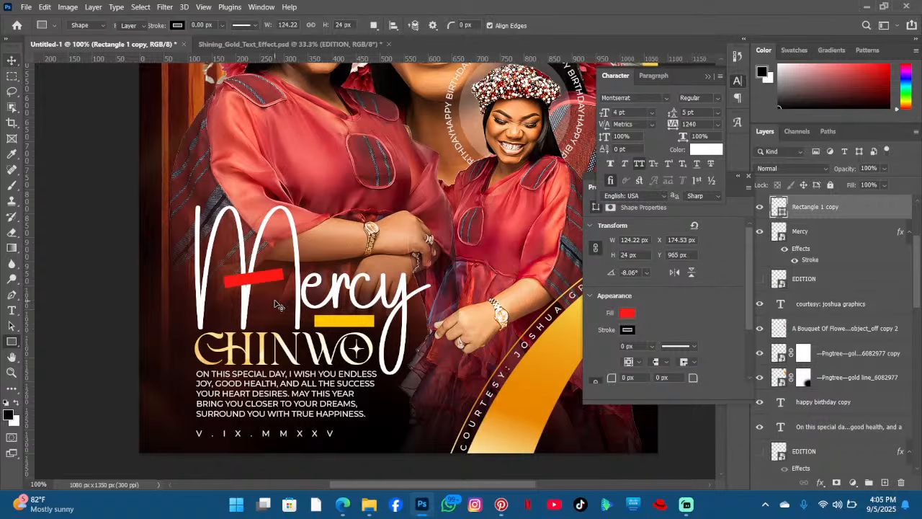
- Round the corners of the red bar and the yellow bar with a 12 px radius
{"action": "scroll", "coordinate": [277, 304], "scroll_direction": "down", "scroll_amount": 2}
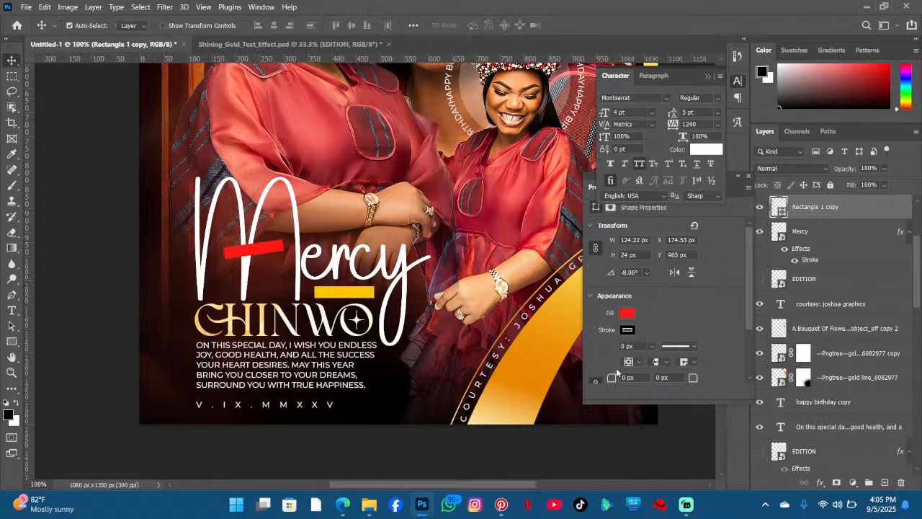
{"action": "left_click", "coordinate": [630, 376]}
{"action": "type", "text": "12"}
{"action": "key", "text": "Return"}
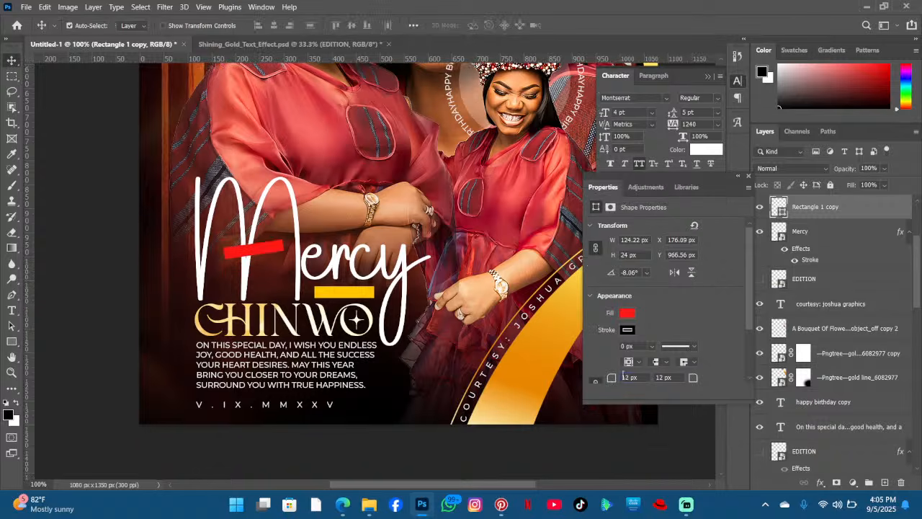
{"action": "left_click", "coordinate": [362, 296]}
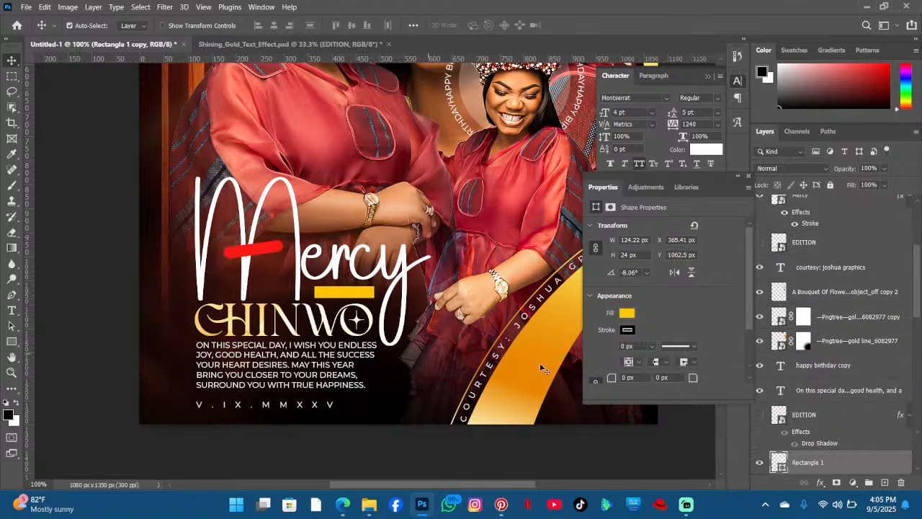
{"action": "left_click", "coordinate": [629, 377]}
{"action": "type", "text": "12"}
{"action": "key", "text": "Return"}
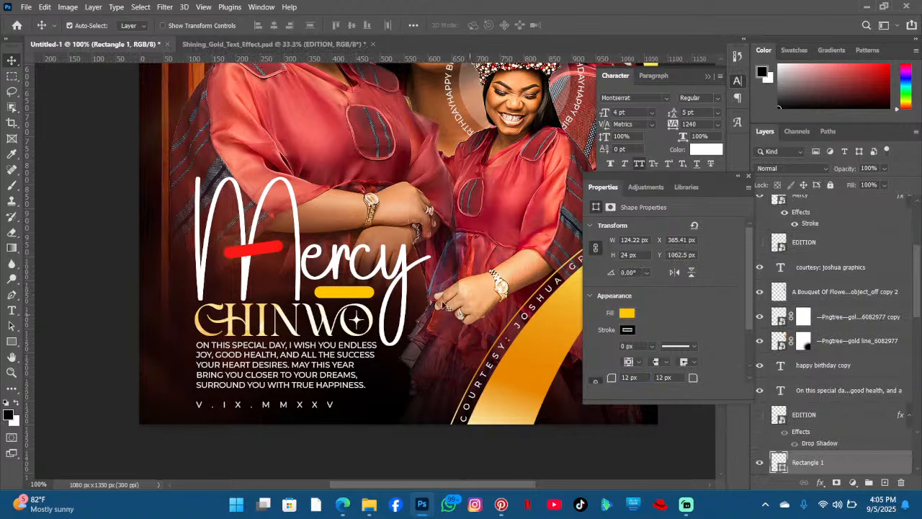
- Scale the yellow bar to about 85%, rotate it about 15 degrees beside CHINWO's O, and move its layer to the top
{"action": "scroll", "coordinate": [324, 241], "scroll_direction": "up", "scroll_amount": 2}
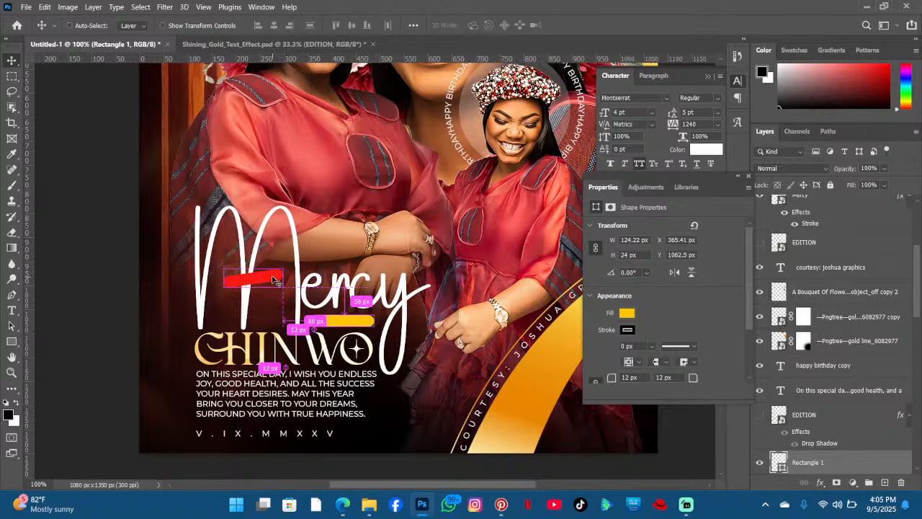
{"action": "key", "text": "ctrl+t"}
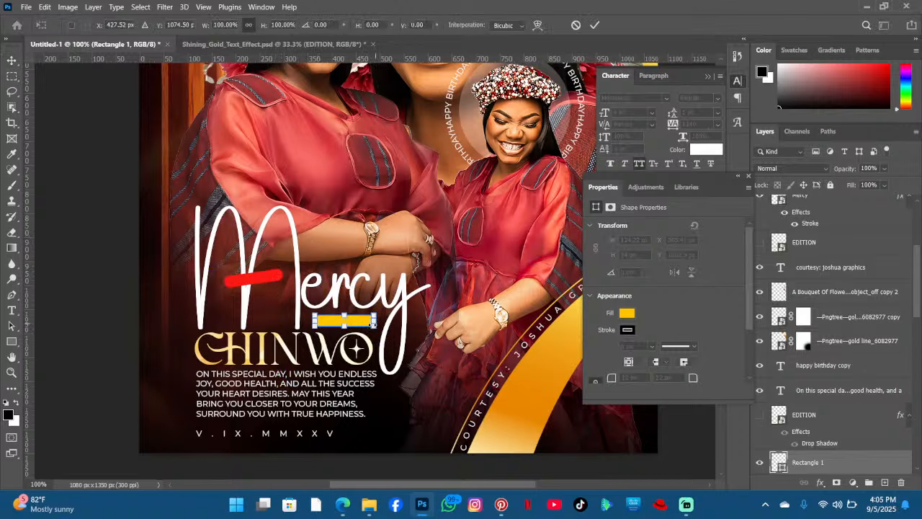
{"action": "left_click_drag", "start_coordinate": [374, 326], "coordinate": [437, 347]}
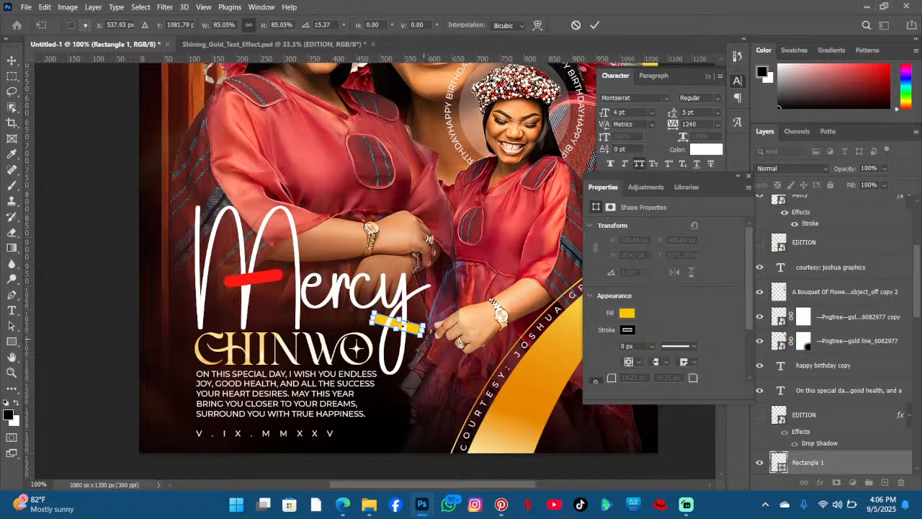
{"action": "left_click", "coordinate": [595, 25]}
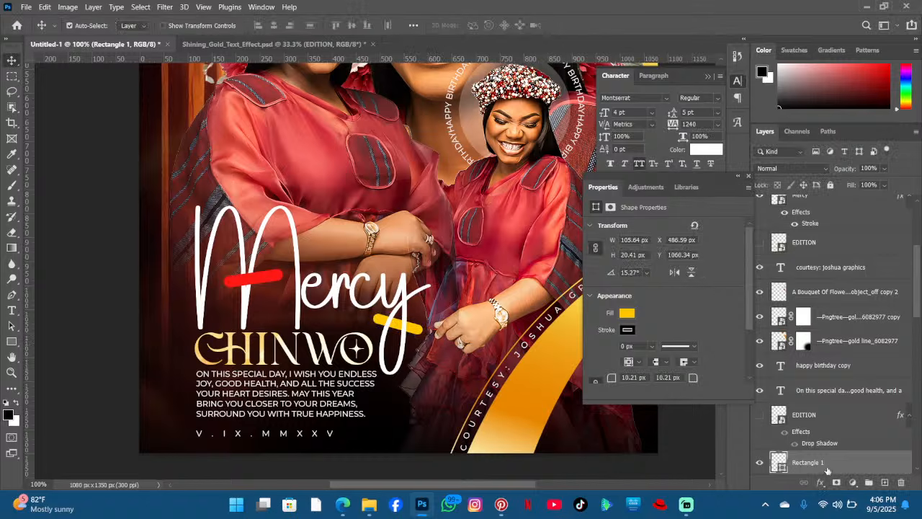
{"action": "left_click_drag", "start_coordinate": [827, 470], "coordinate": [803, 294]}
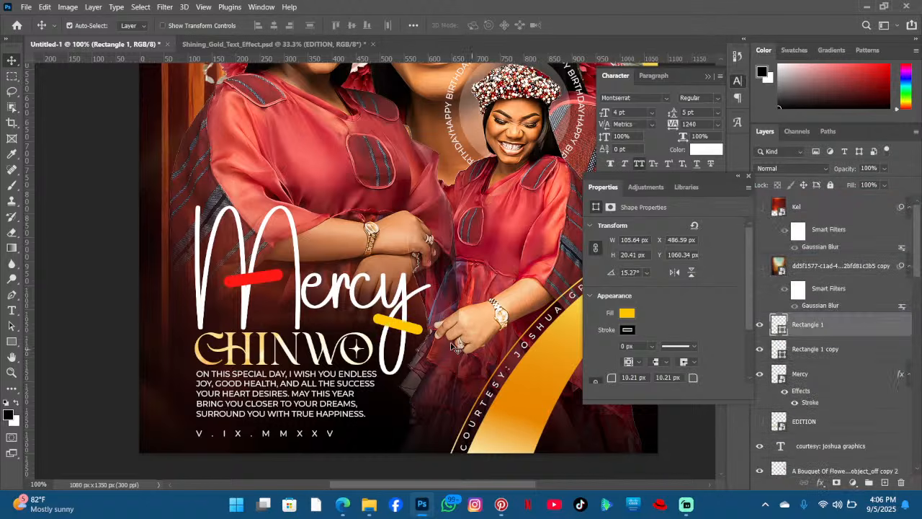
{"action": "left_click_drag", "start_coordinate": [410, 329], "coordinate": [405, 332]}
- Shrink the red bar to about 92 × 18 px and reposition it across the M's stem
{"action": "left_click_drag", "start_coordinate": [265, 281], "coordinate": [269, 276]}
{"action": "key", "text": "ctrl+t"}
{"action": "key", "text": "Return"}
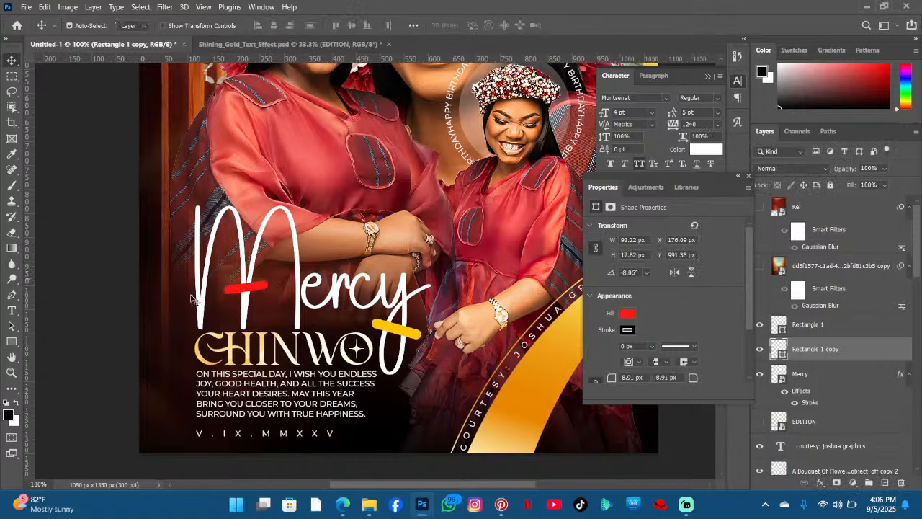
{"action": "left_click_drag", "start_coordinate": [254, 290], "coordinate": [256, 290]}
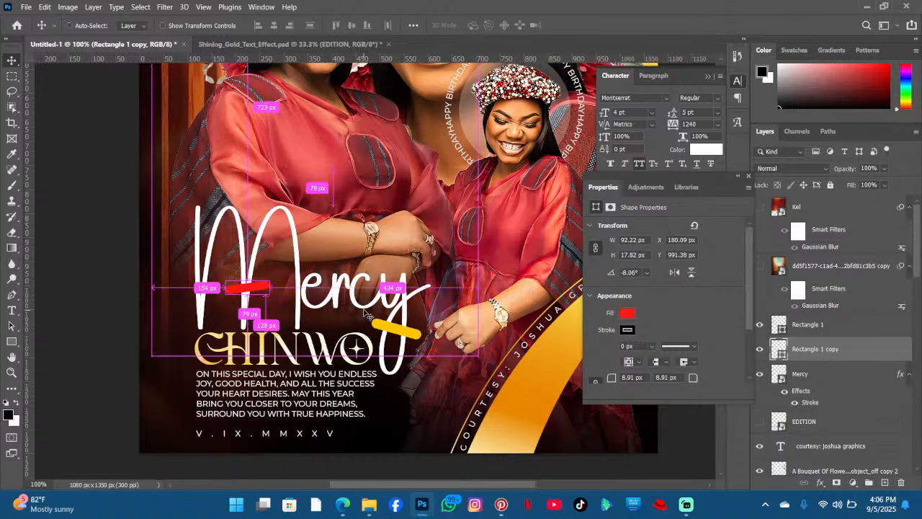
- Duplicate the red bar, move the copy to the top of the M, and rotate it about 16.6 degrees
{"action": "key", "text": "ctrl+j"}
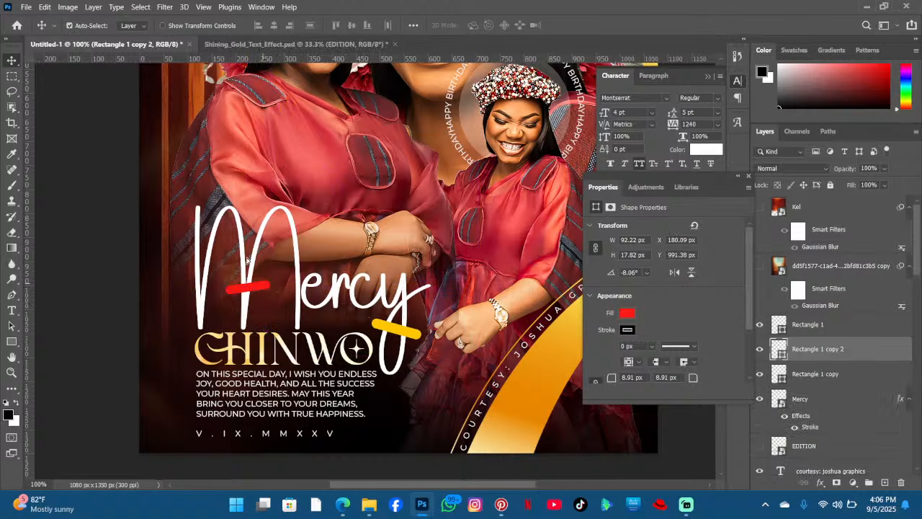
{"action": "left_click_drag", "start_coordinate": [266, 285], "coordinate": [217, 229]}
{"action": "key", "text": "ctrl+t"}
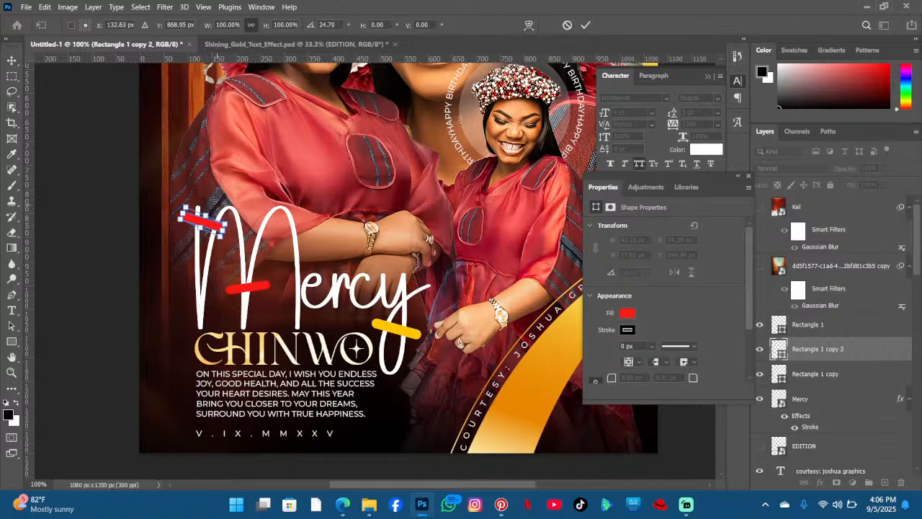
{"action": "left_click", "coordinate": [586, 25]}
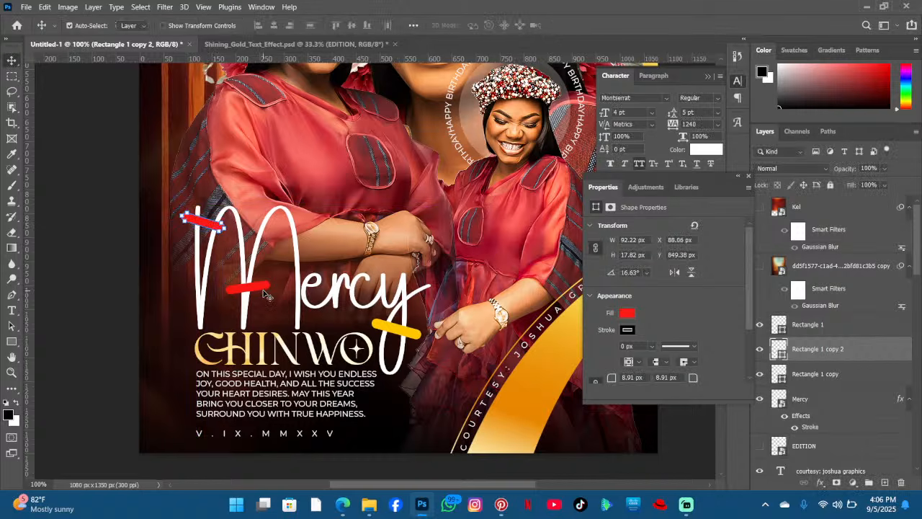
- Delete the duplicated red bar
{"action": "left_click", "coordinate": [264, 291]}
{"action": "scroll", "coordinate": [503, 208], "scroll_direction": "down", "scroll_amount": 3}
{"action": "scroll", "coordinate": [502, 207], "scroll_direction": "up", "scroll_amount": 1}
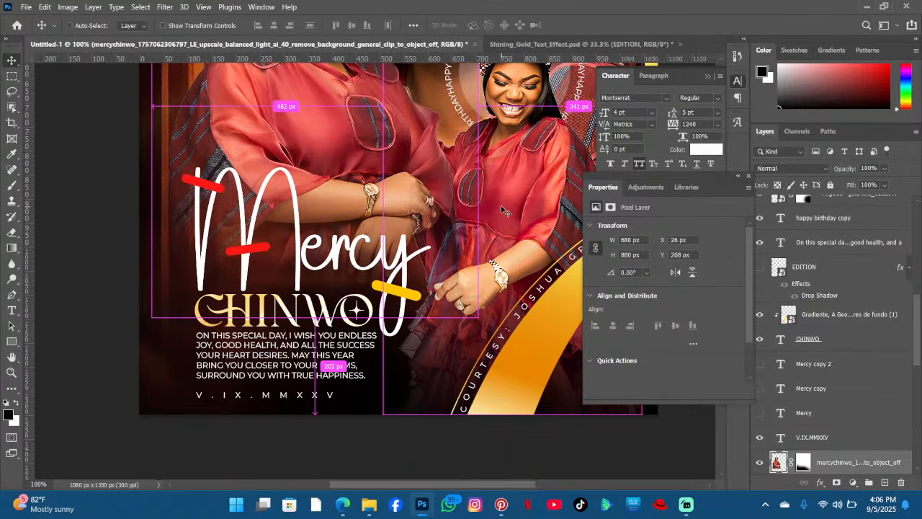
{"action": "key", "text": "ctrl+minus"}
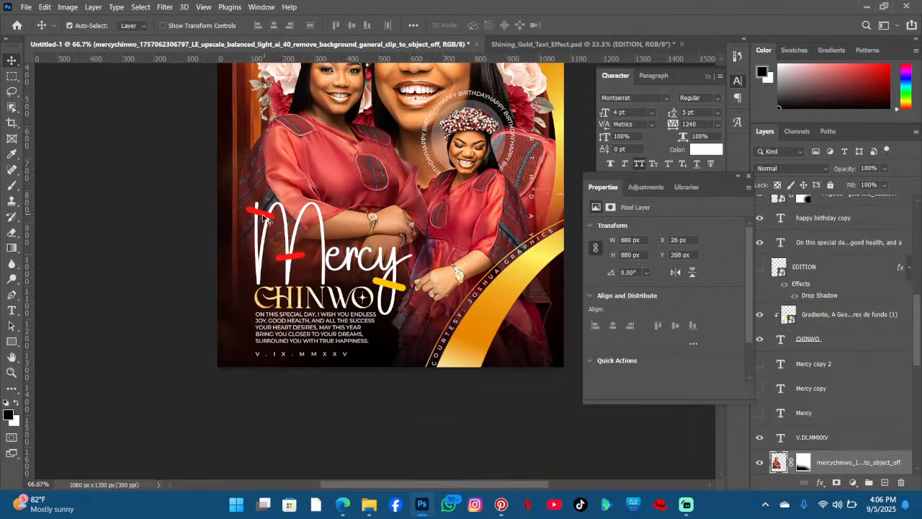
{"action": "left_click", "coordinate": [263, 216]}
{"action": "key", "text": "Delete"}
- Move the red bar up onto the top of the M's left stroke
{"action": "scroll", "coordinate": [304, 191], "scroll_direction": "down", "scroll_amount": 1}
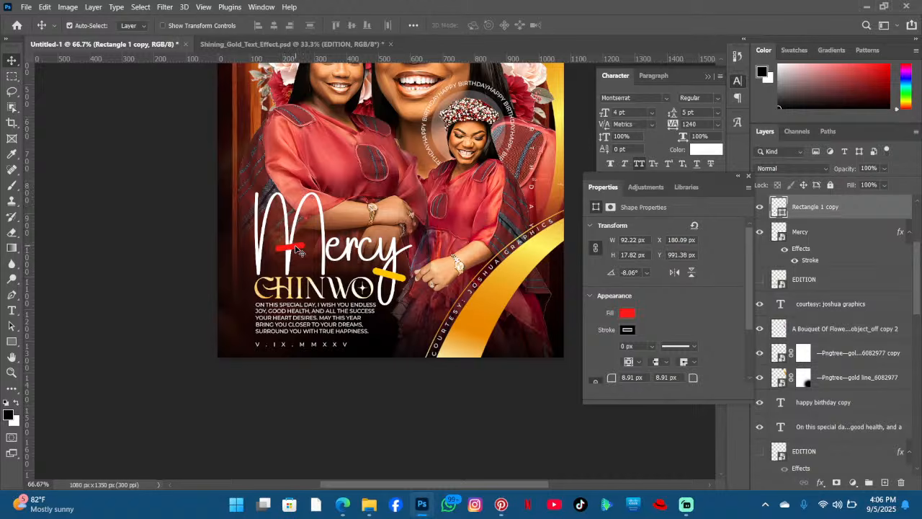
{"action": "left_click_drag", "start_coordinate": [294, 247], "coordinate": [263, 214]}
{"action": "scroll", "coordinate": [404, 219], "scroll_direction": "up", "scroll_amount": 8}
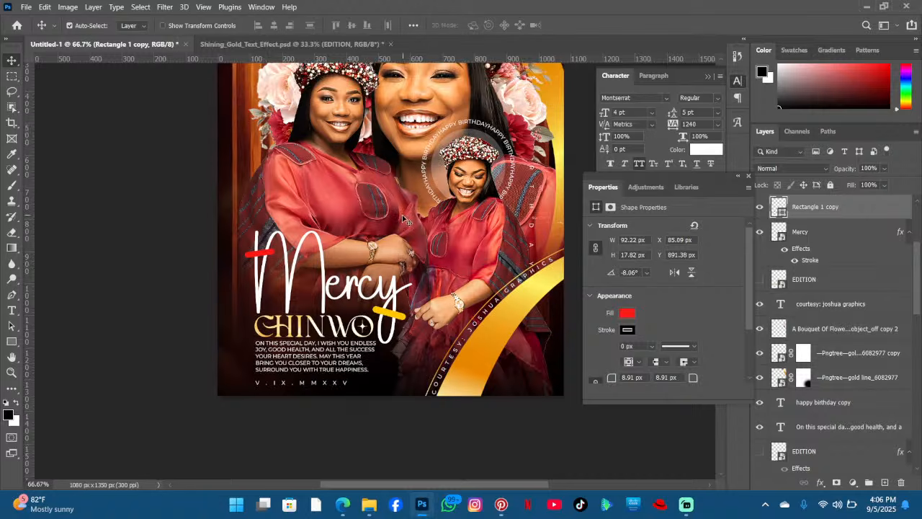
{"action": "scroll", "coordinate": [402, 219], "scroll_direction": "down", "scroll_amount": 5}
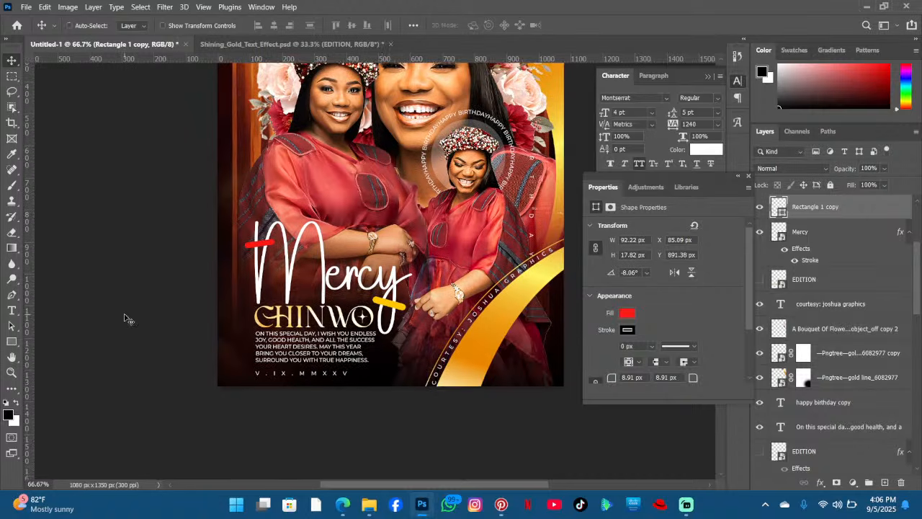
{"action": "key", "text": "ctrl+plus"}
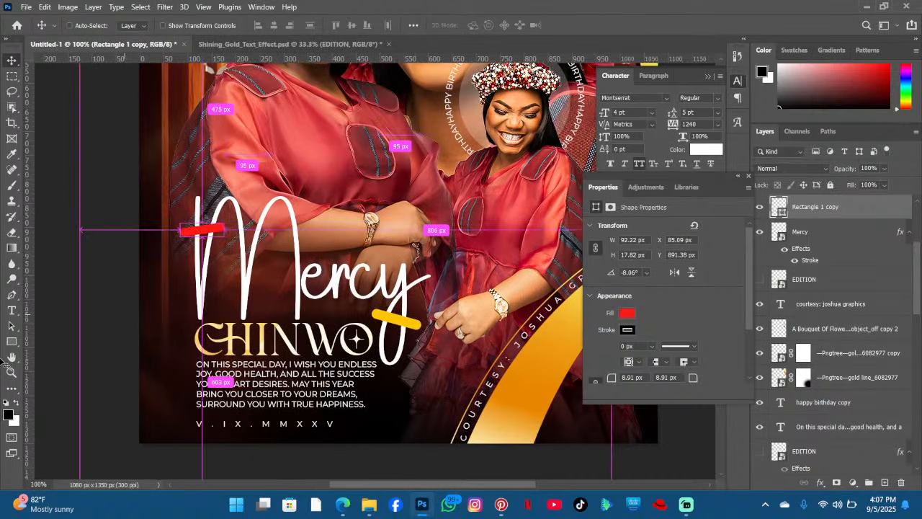
- Add white Montserrat text "LONG LIFE" at 2 pt with 120 tracking on the red bar
{"action": "left_click", "coordinate": [11, 309]}
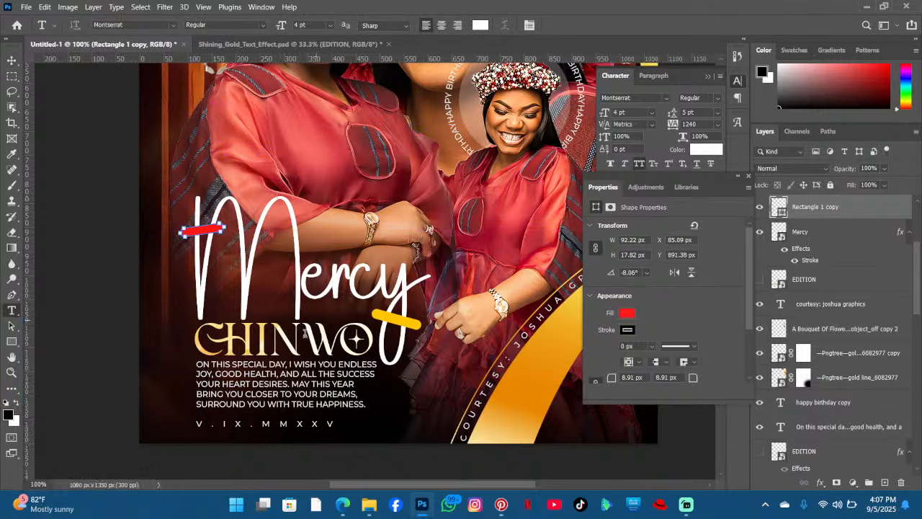
{"action": "left_click", "coordinate": [267, 296]}
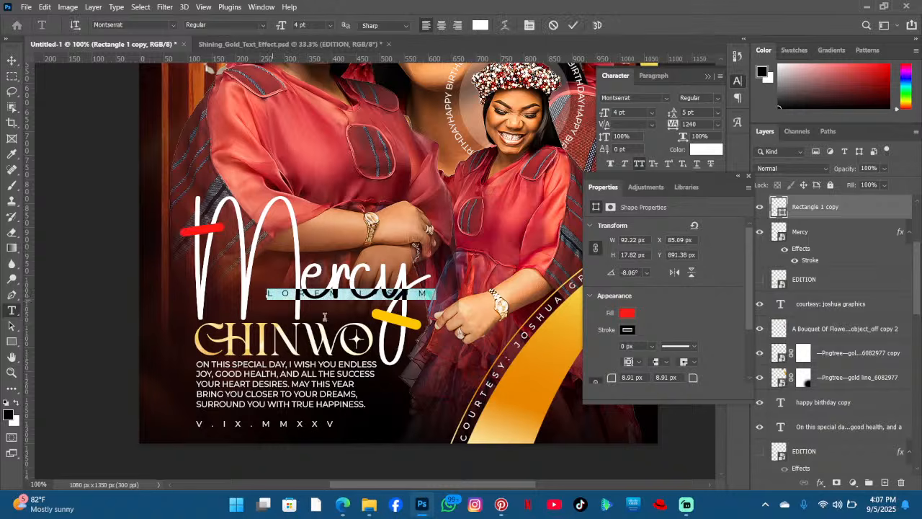
{"action": "left_click_drag", "start_coordinate": [288, 297], "coordinate": [181, 230]}
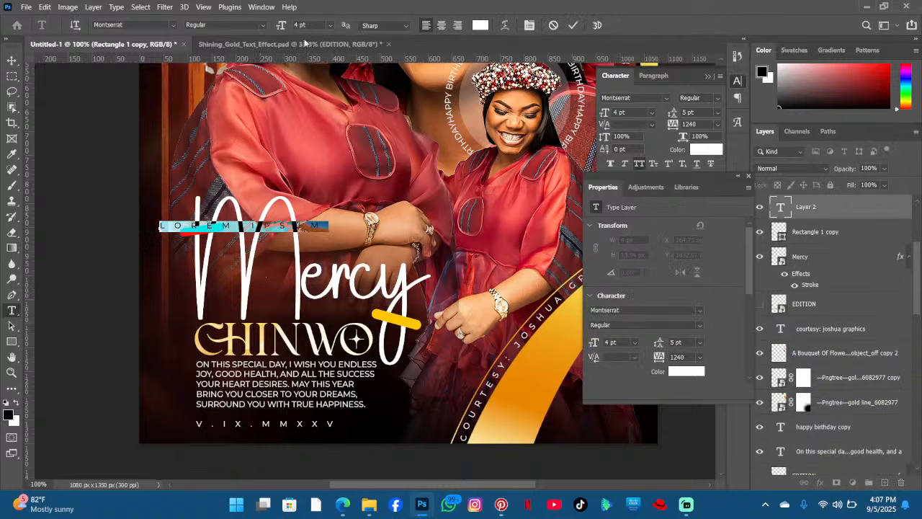
{"action": "left_click_drag", "start_coordinate": [280, 25], "coordinate": [269, 28]}
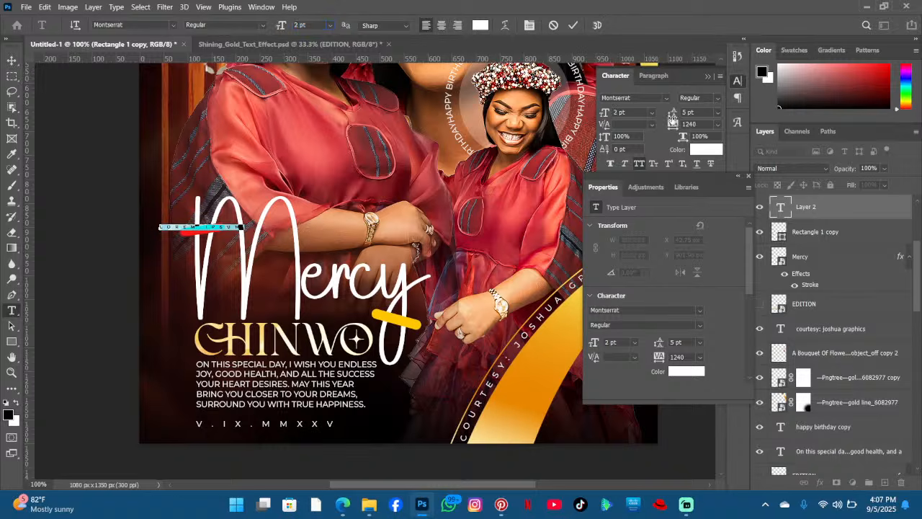
{"action": "left_click_drag", "start_coordinate": [673, 124], "coordinate": [637, 126]}
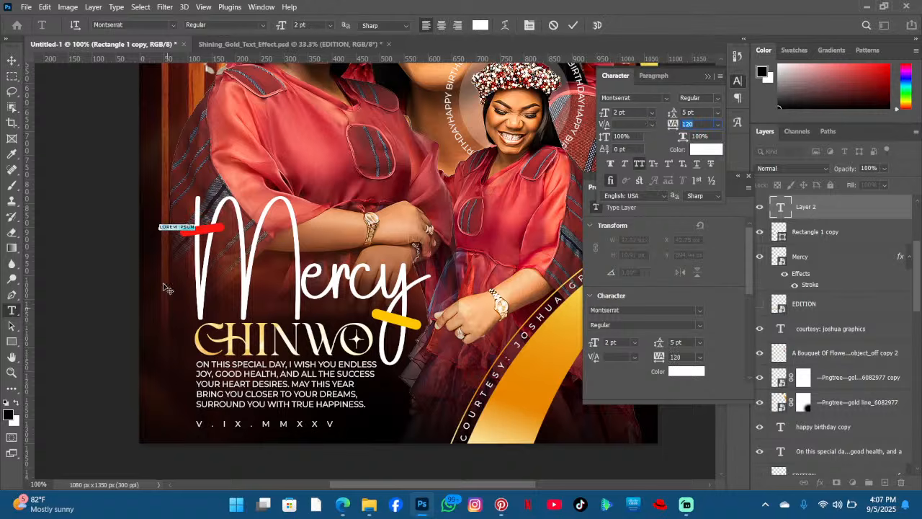
{"action": "left_click_drag", "start_coordinate": [202, 257], "coordinate": [222, 252]}
{"action": "key", "text": "Right"}
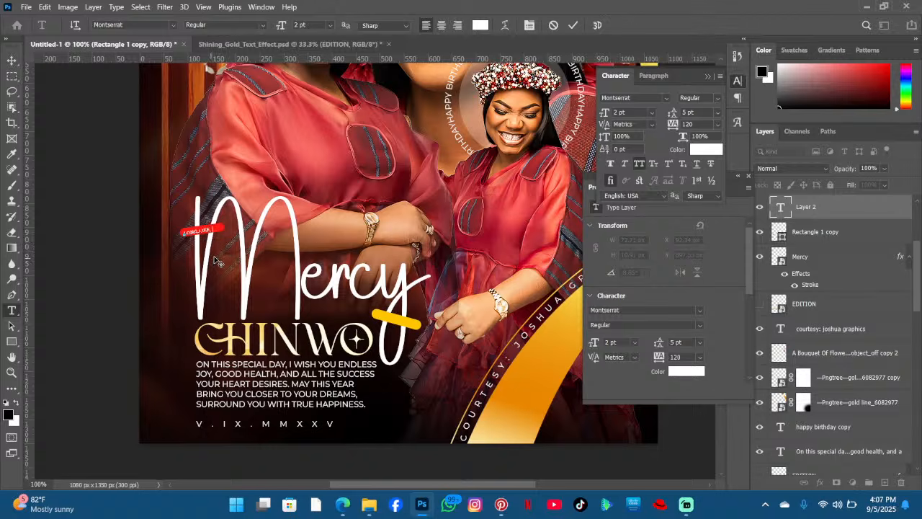
{"action": "left_click_drag", "start_coordinate": [215, 258], "coordinate": [215, 256]}
{"action": "left_click_drag", "start_coordinate": [240, 248], "coordinate": [239, 248]}
{"action": "left_click", "coordinate": [573, 25]}
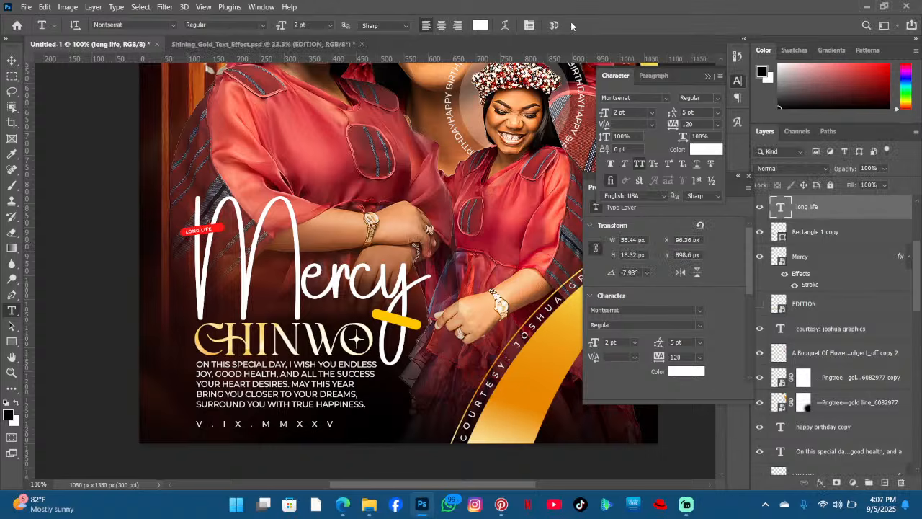
- Add black 2 pt text "PROSPERITY" on the yellow bar
{"action": "key", "text": "ctrl+t"}
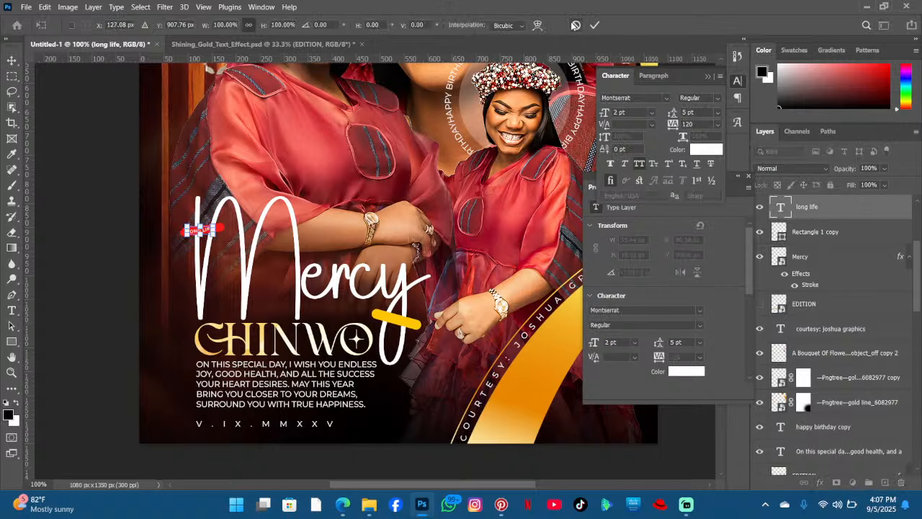
{"action": "left_click", "coordinate": [576, 26]}
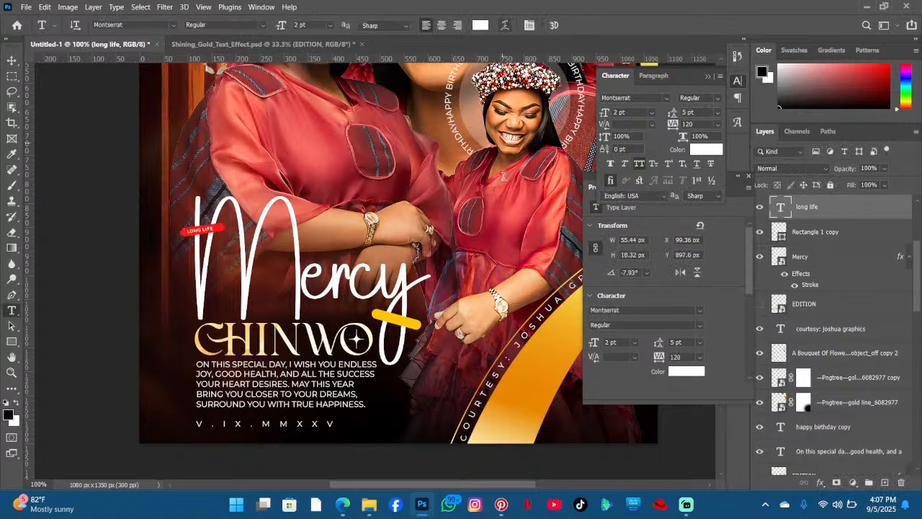
{"action": "key", "text": "ctrl+minus"}
{"action": "key", "text": "ctrl+plus"}
{"action": "left_click", "coordinate": [384, 315]}
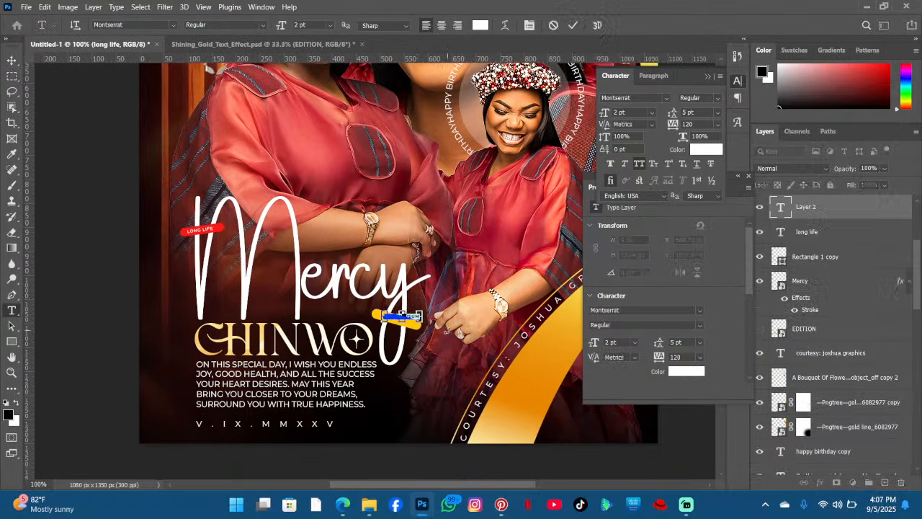
{"action": "left_click_drag", "start_coordinate": [447, 328], "coordinate": [441, 348]}
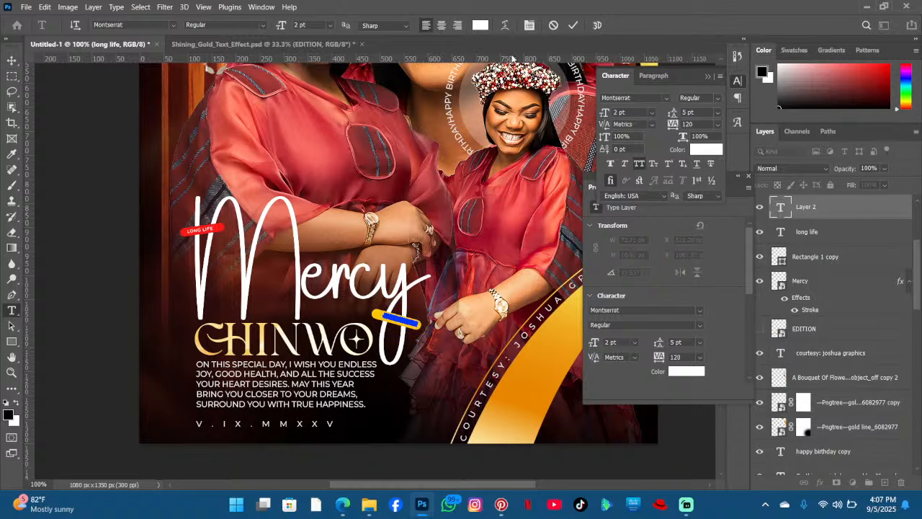
{"action": "left_click", "coordinate": [477, 25]}
{"action": "left_click_drag", "start_coordinate": [569, 231], "coordinate": [597, 283]}
{"action": "left_click", "coordinate": [808, 124]}
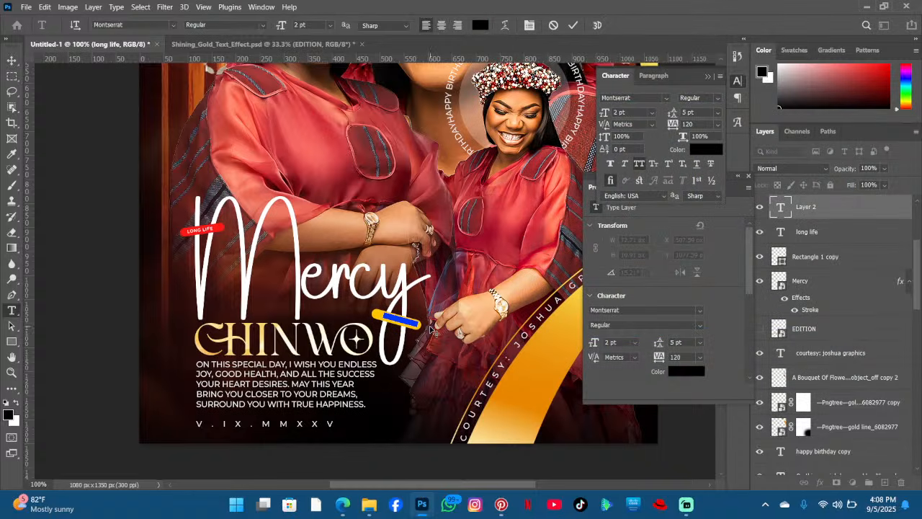
{"action": "key", "text": "BackSpace"}
{"action": "left_click", "coordinate": [572, 25]}
- Move the PROSPERITY text layer above the yellow bar's rectangle layer
{"action": "left_click_drag", "start_coordinate": [806, 207], "coordinate": [836, 337]}
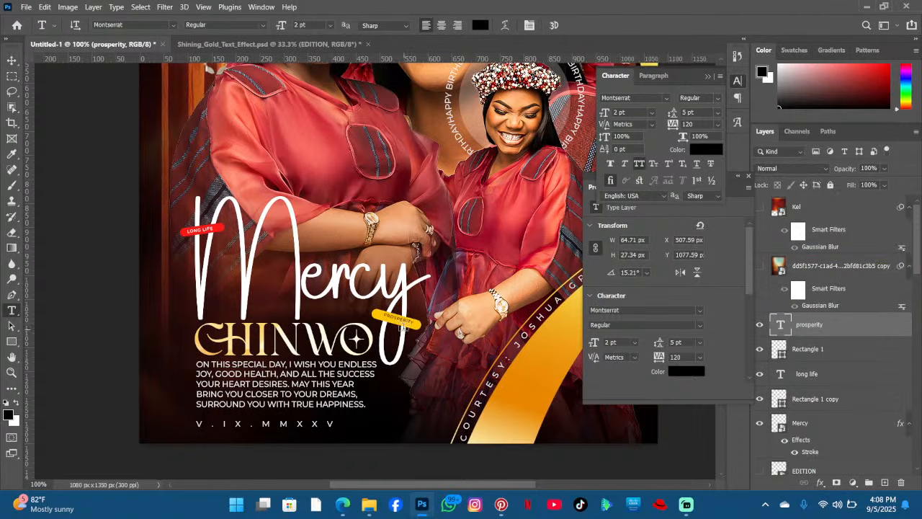
{"action": "left_click", "coordinate": [407, 320]}
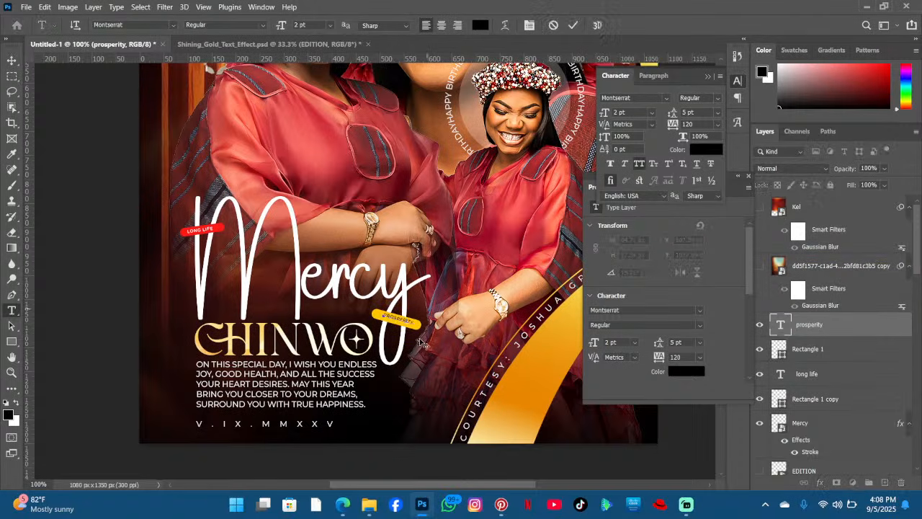
{"action": "left_click", "coordinate": [573, 27]}
{"action": "key", "text": "ctrl+t"}
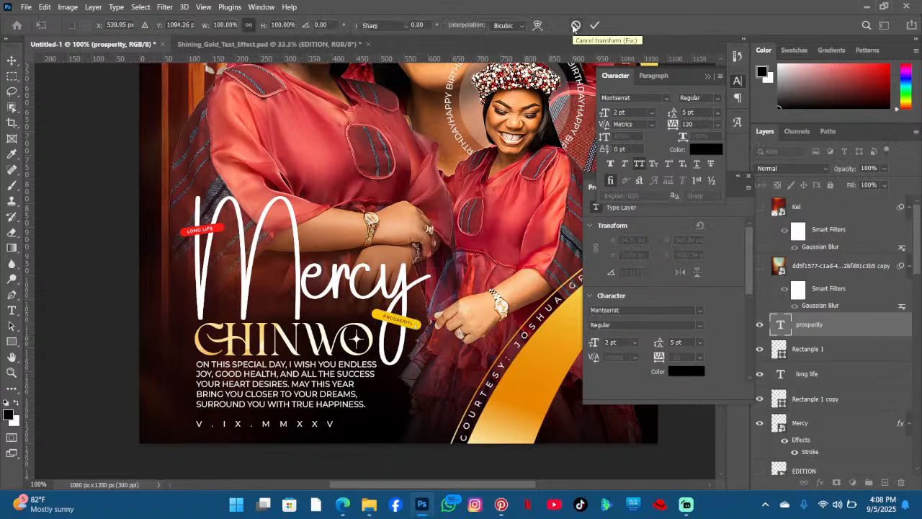
{"action": "left_click", "coordinate": [574, 26]}
- Narrow the yellow bar to about 76% width so it fits the PROSPERITY text
{"action": "left_click", "coordinate": [11, 60]}
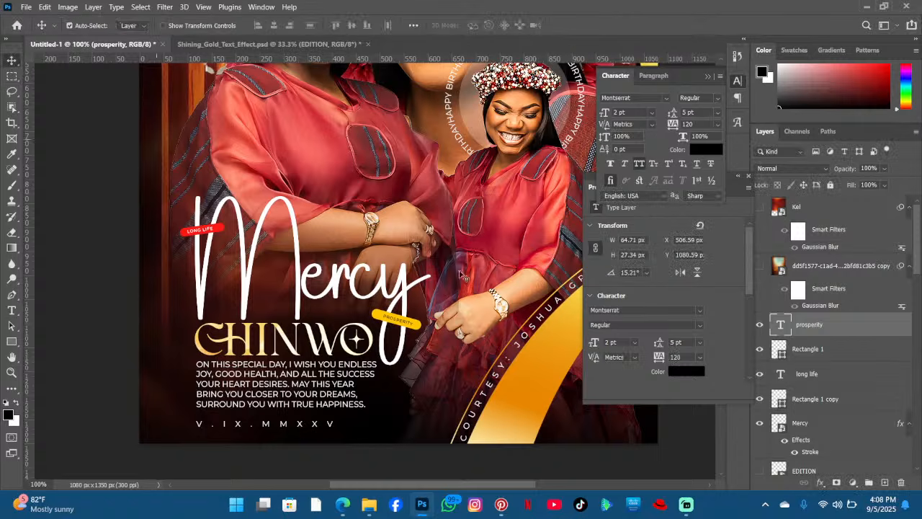
{"action": "left_click", "coordinate": [382, 317]}
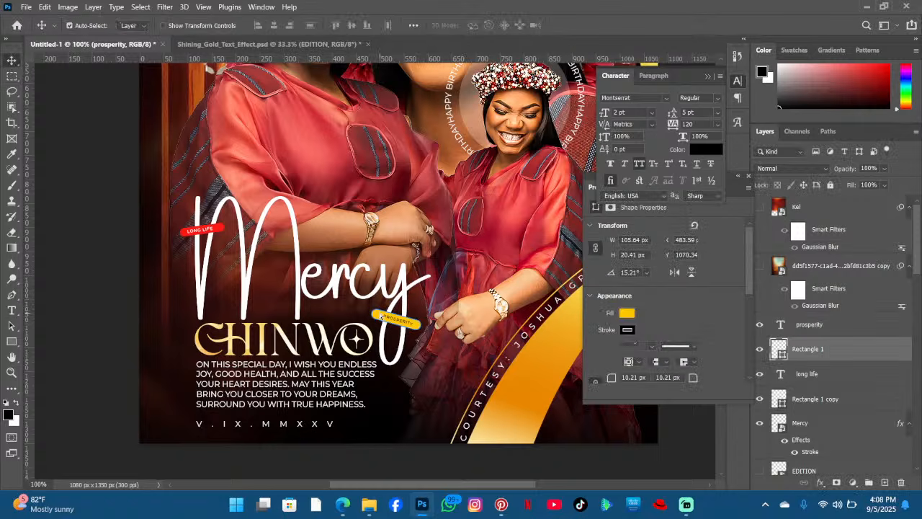
{"action": "key", "text": "ctrl+t"}
{"action": "left_click_drag", "start_coordinate": [419, 326], "coordinate": [378, 307]}
{"action": "key", "text": "ctrl+z"}
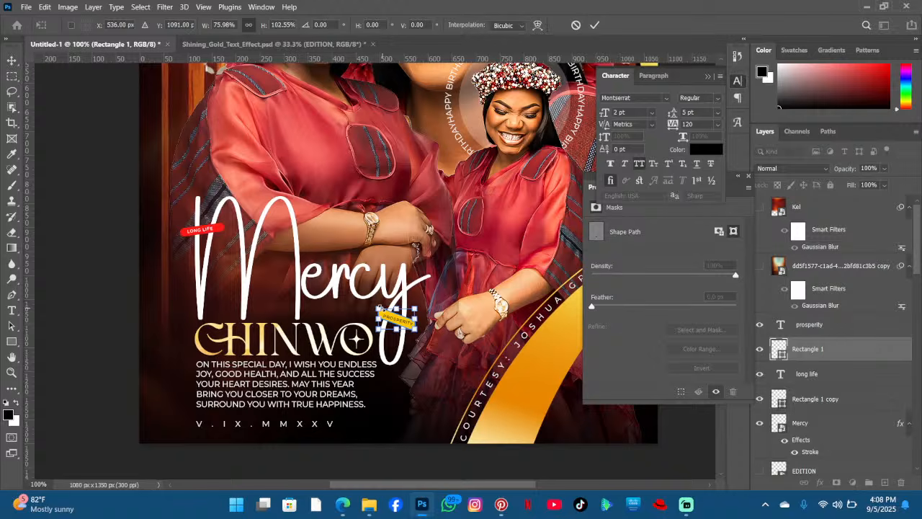
{"action": "left_click_drag", "start_coordinate": [444, 365], "coordinate": [453, 364]}
{"action": "key", "text": "Return"}
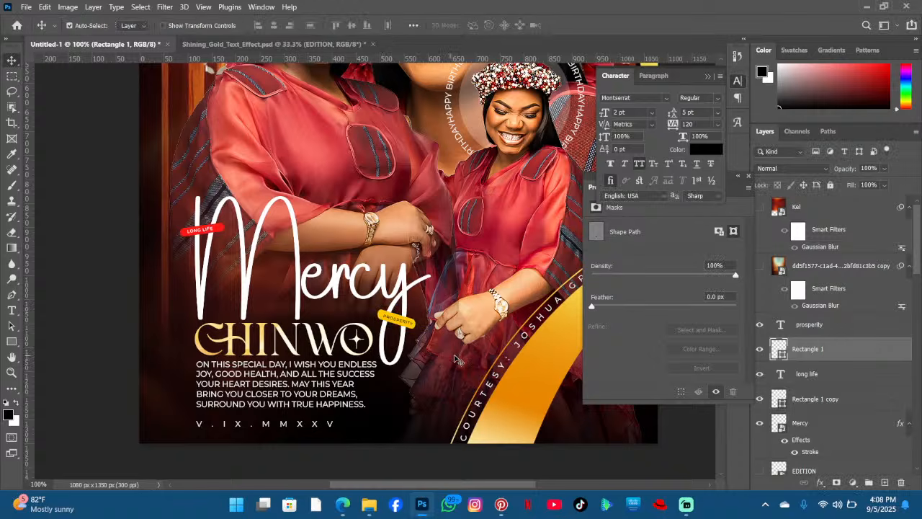
- Nudge the PROSPERITY text slightly to center it on the yellow bar
{"action": "left_click", "coordinate": [401, 323]}
{"action": "key", "text": "ctrl+t"}
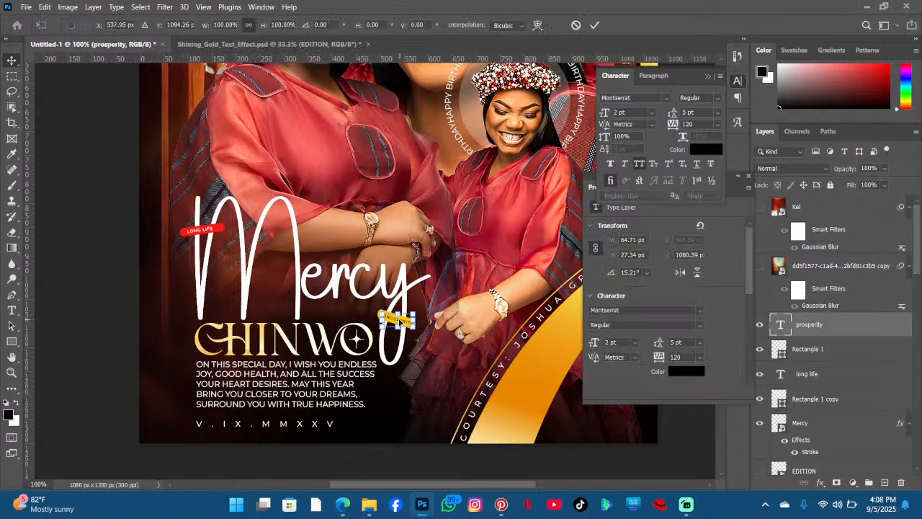
{"action": "left_click_drag", "start_coordinate": [401, 321], "coordinate": [400, 321]}
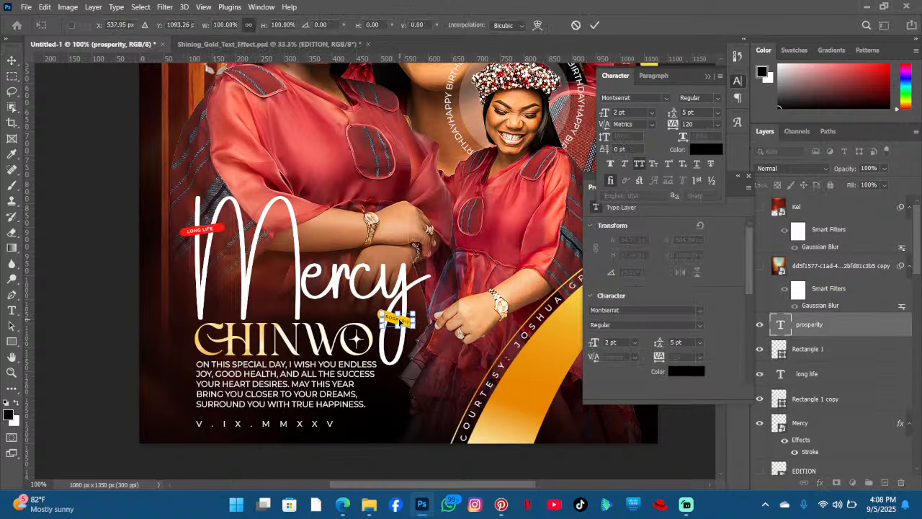
{"action": "key", "text": "Return"}
- Turn on visibility of the Kel layer
{"action": "scroll", "coordinate": [475, 282], "scroll_direction": "down", "scroll_amount": 1}
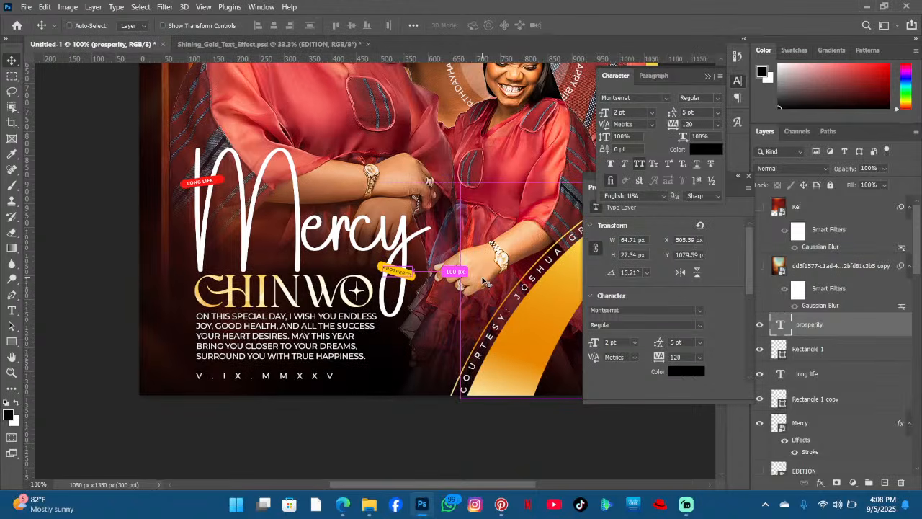
{"action": "scroll", "coordinate": [486, 283], "scroll_direction": "down", "scroll_amount": 3}
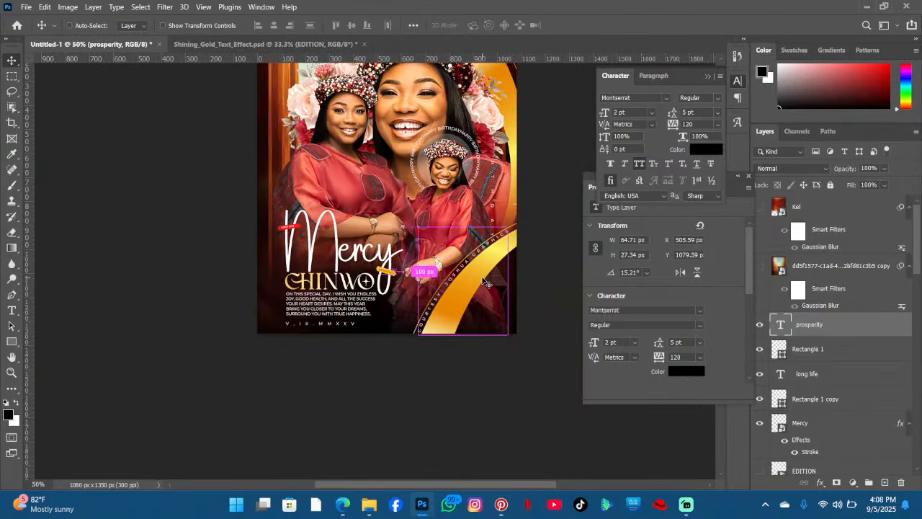
{"action": "scroll", "coordinate": [486, 283], "scroll_direction": "up", "scroll_amount": 1}
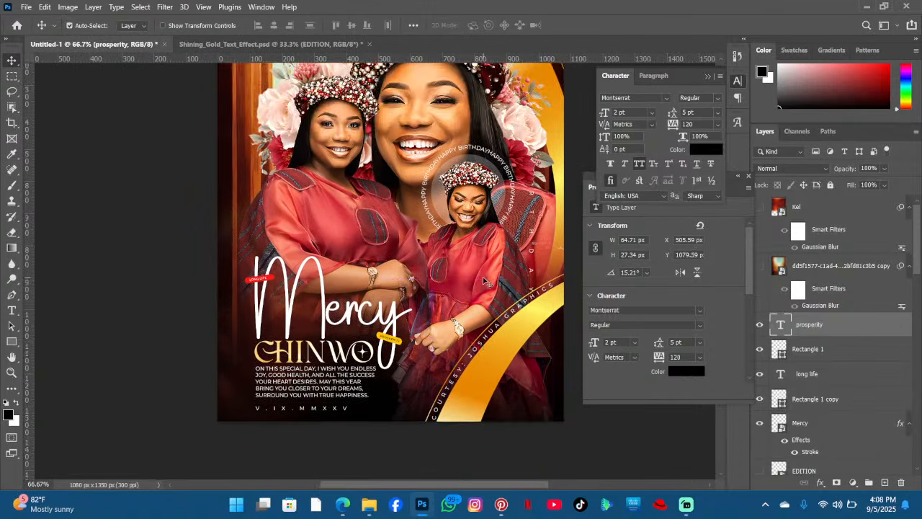
{"action": "left_click", "coordinate": [760, 207]}
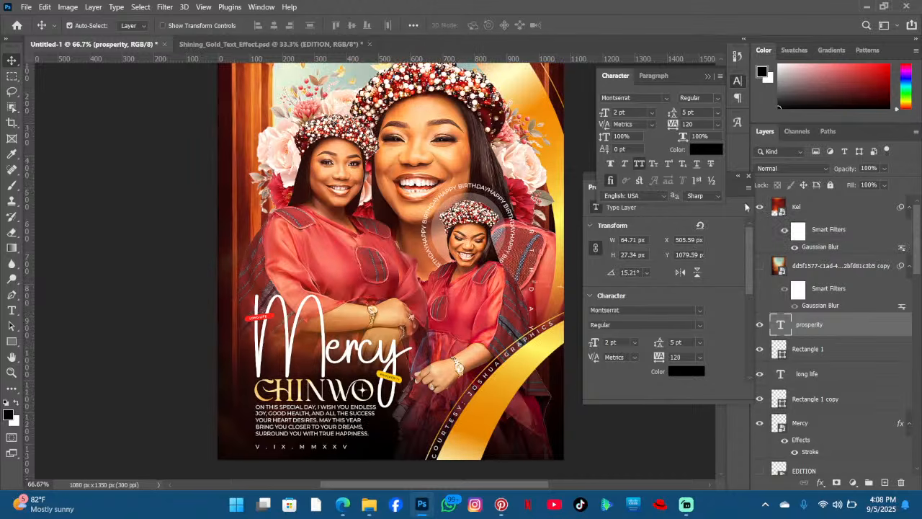
- Replace the top courtesy line with "HAPPY BIRTHDAY" at 3 pt with 2260 tracking
{"action": "key", "text": "ctrl+minus"}
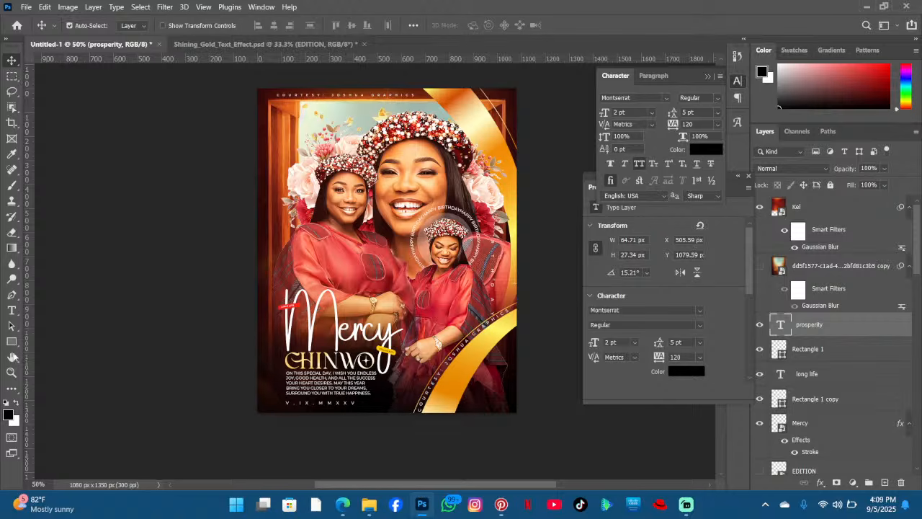
{"action": "left_click", "coordinate": [11, 310]}
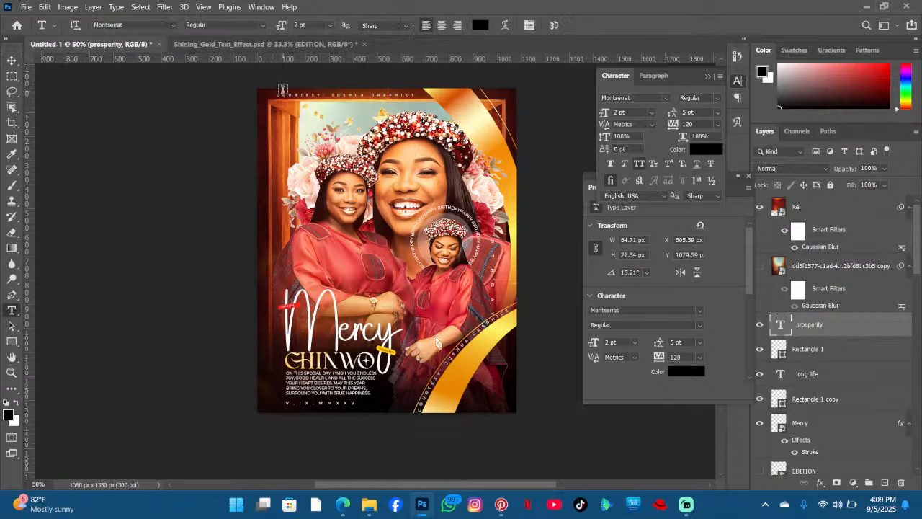
{"action": "left_click", "coordinate": [319, 93]}
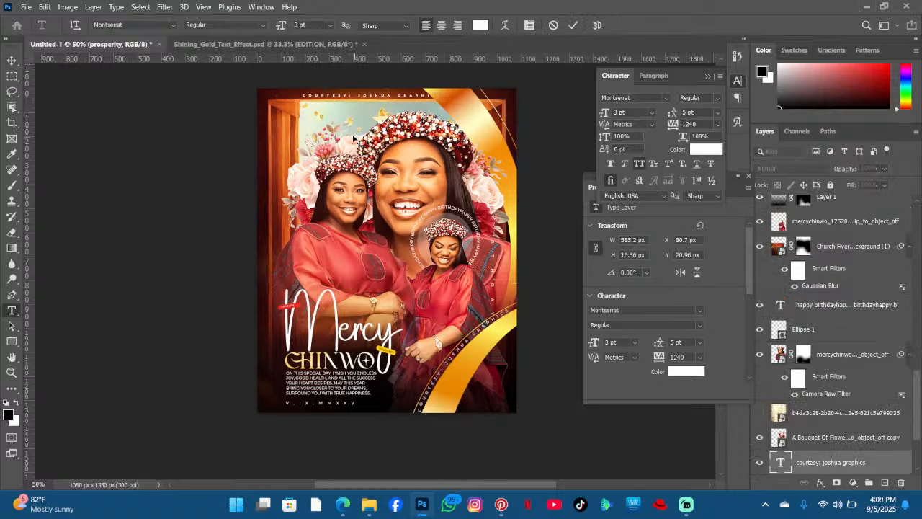
{"action": "left_click_drag", "start_coordinate": [355, 138], "coordinate": [339, 139]}
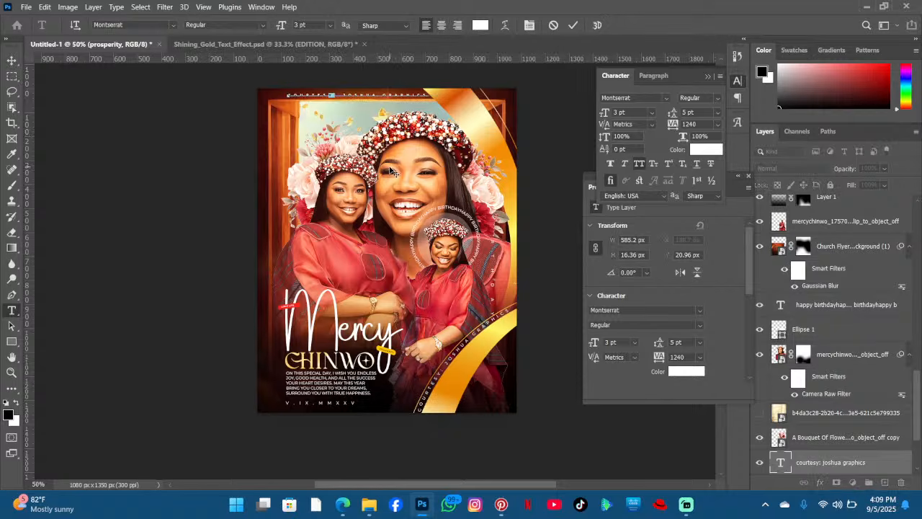
{"action": "left_click_drag", "start_coordinate": [388, 168], "coordinate": [386, 168]}
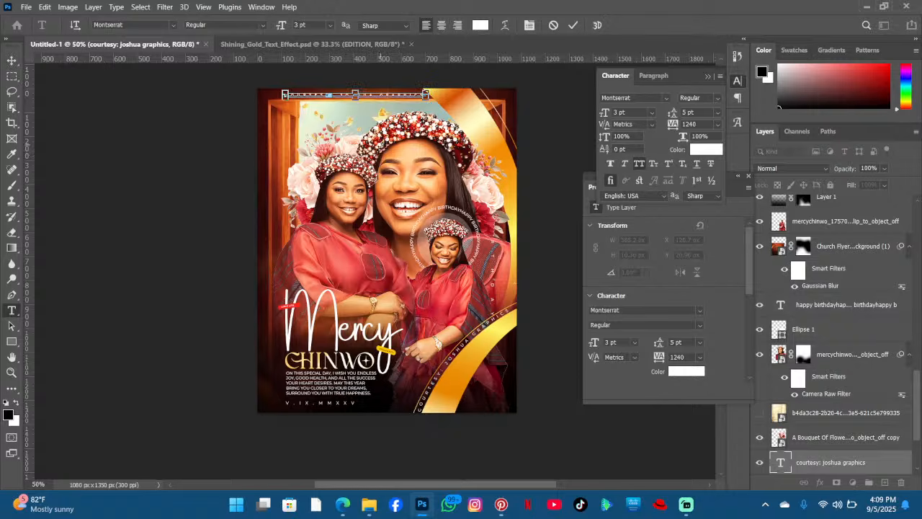
{"action": "key", "text": "ctrl+a"}
{"action": "type", "text": "gosp"}
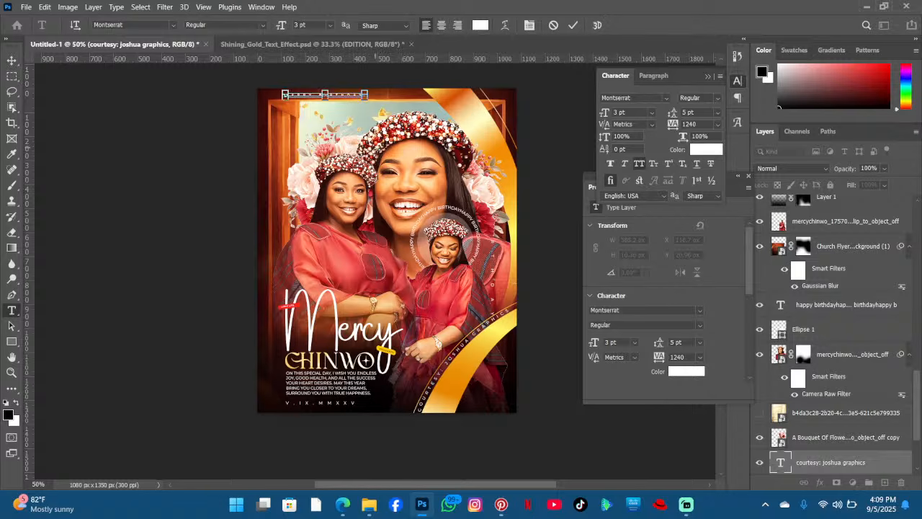
{"action": "key", "text": "ctrl+a"}
{"action": "left_click_drag", "start_coordinate": [673, 124], "coordinate": [703, 132]}
{"action": "left_click", "coordinate": [401, 103]}
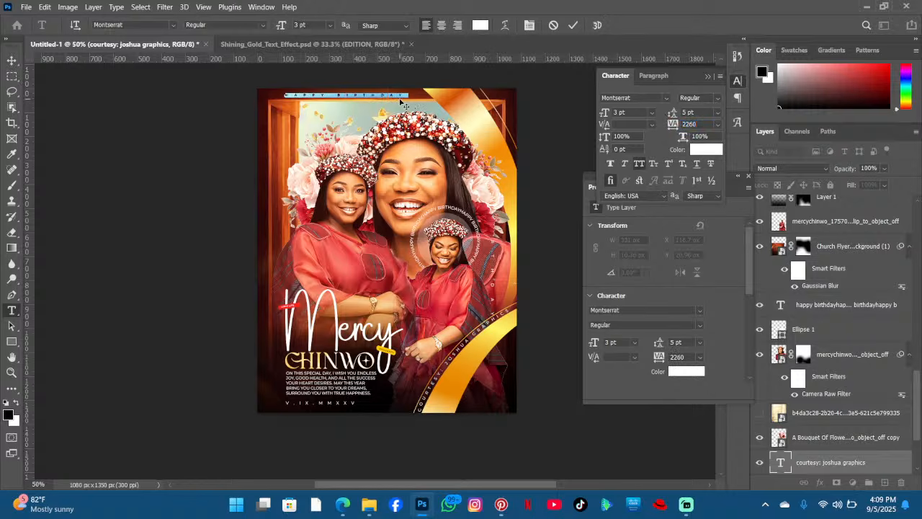
{"action": "double_click", "coordinate": [402, 96]}
{"action": "left_click_drag", "start_coordinate": [414, 151], "coordinate": [413, 154]}
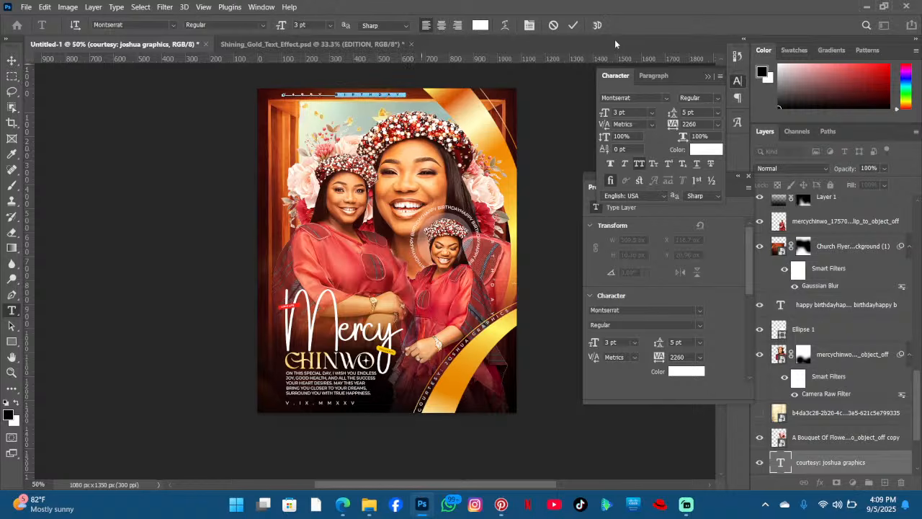
{"action": "left_click", "coordinate": [571, 26]}
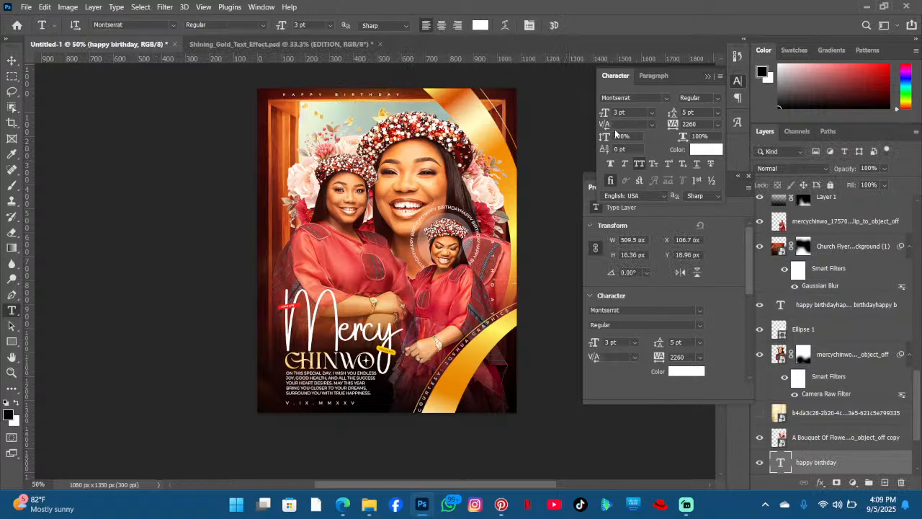
- Shift the HAPPY BIRTHDAY line slightly lower with a free transform
{"action": "key", "text": "ctrl+t"}
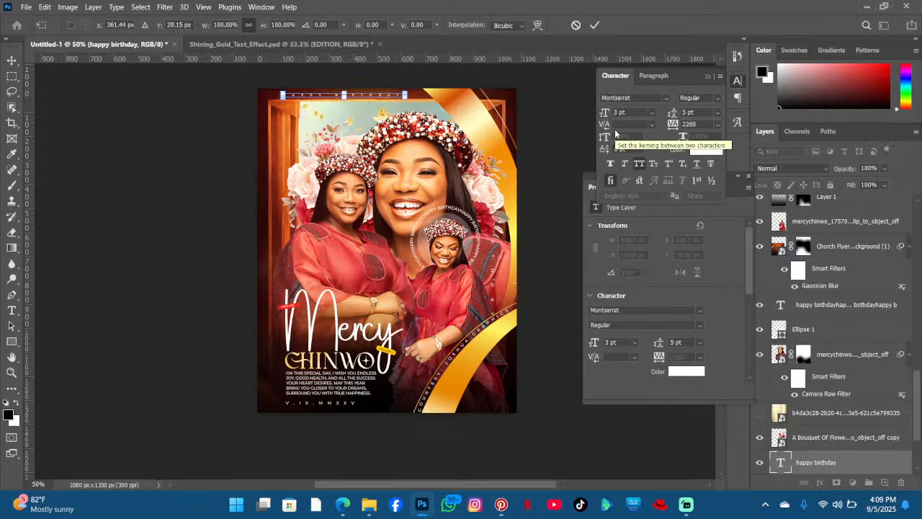
{"action": "key", "text": "Return"}
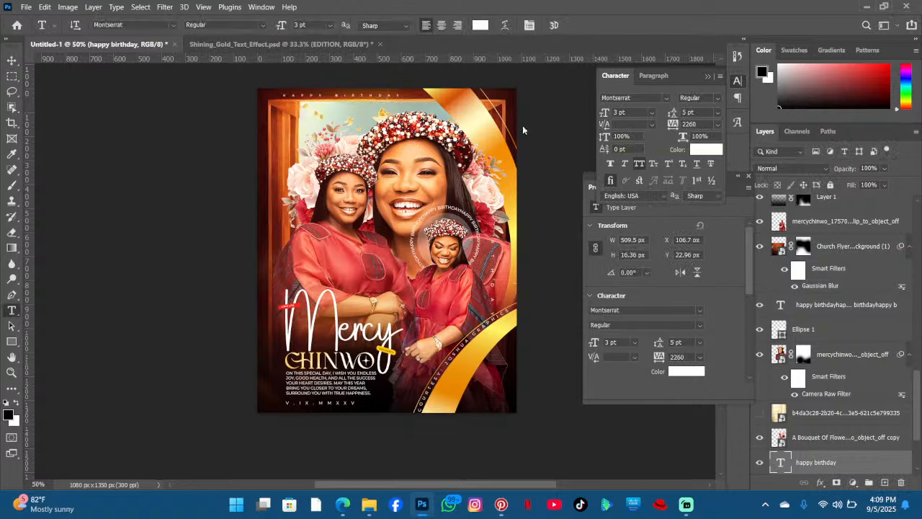
{"action": "scroll", "coordinate": [387, 250], "scroll_direction": "down", "scroll_amount": 1}
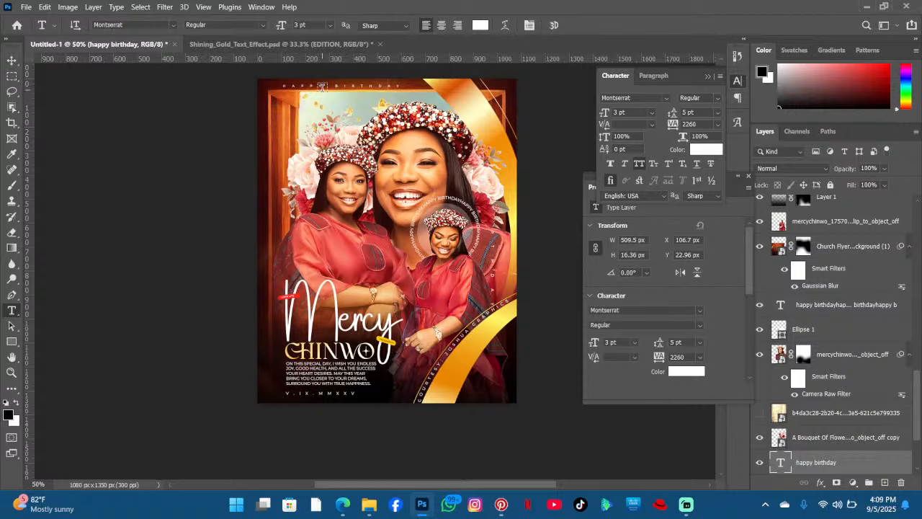
{"action": "scroll", "coordinate": [324, 86], "scroll_direction": "down", "scroll_amount": 3}
{"action": "scroll", "coordinate": [155, 67], "scroll_direction": "up", "scroll_amount": 3}
{"action": "left_click", "coordinate": [11, 59]}
- Drag the Albeswood (1) image from the Downloads folder onto the poster and place it
{"action": "left_click", "coordinate": [369, 504]}
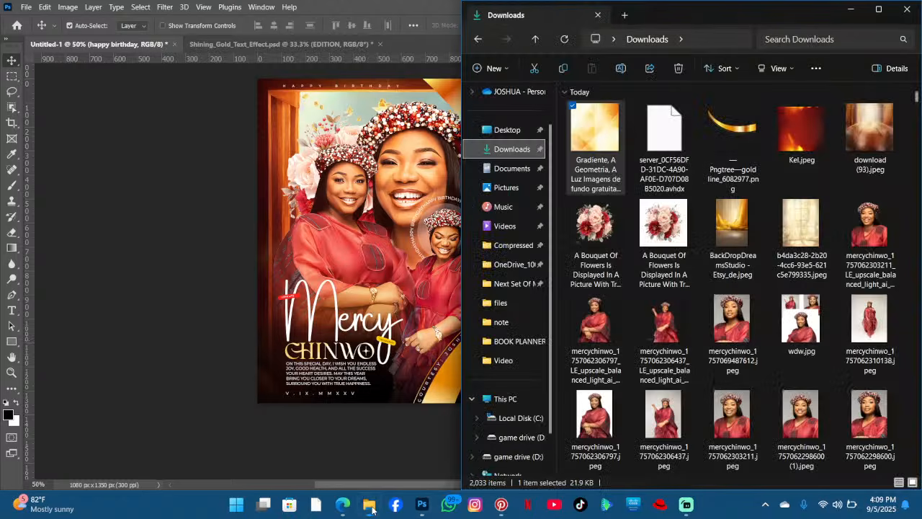
{"action": "scroll", "coordinate": [692, 200], "scroll_direction": "down", "scroll_amount": 15}
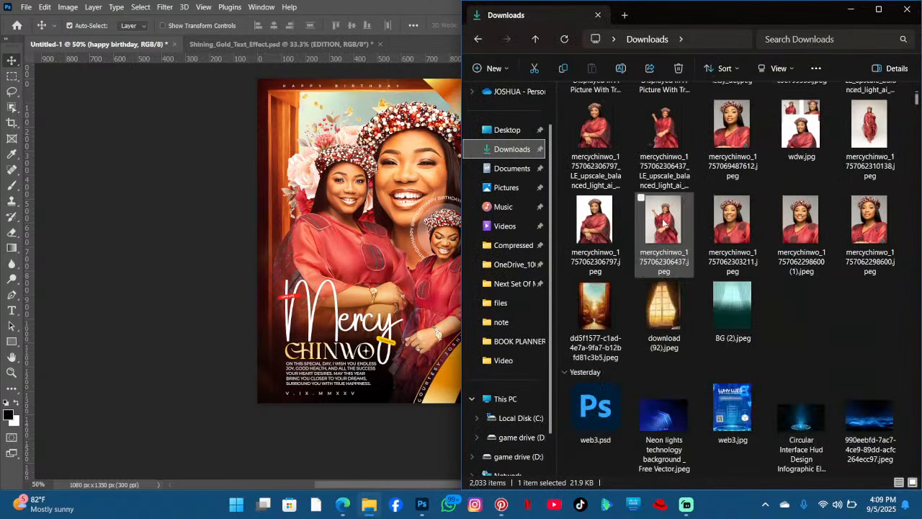
{"action": "scroll", "coordinate": [692, 200], "scroll_direction": "down", "scroll_amount": 3}
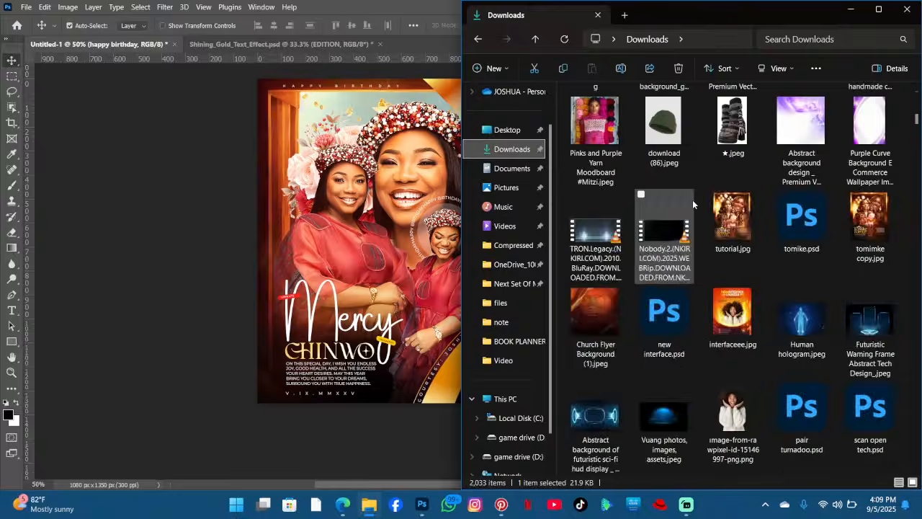
{"action": "scroll", "coordinate": [692, 199], "scroll_direction": "up", "scroll_amount": 3}
{"action": "scroll", "coordinate": [695, 197], "scroll_direction": "down", "scroll_amount": 3}
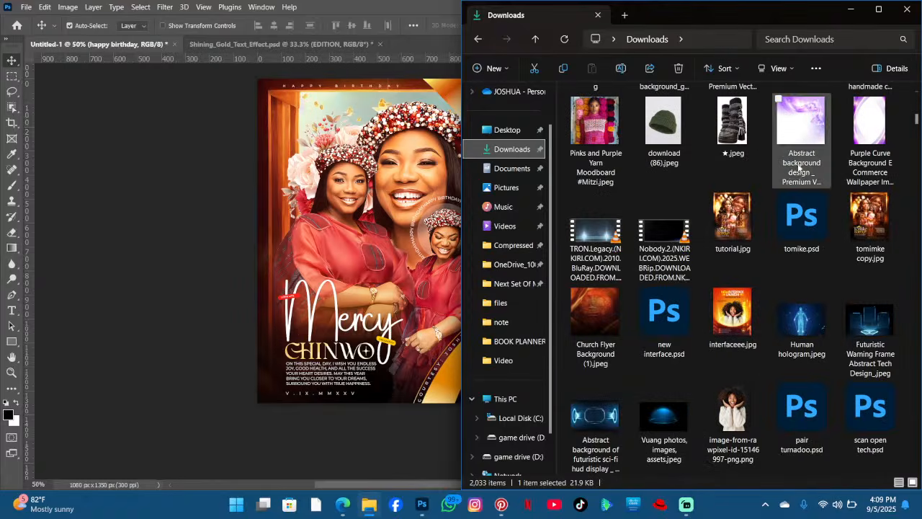
{"action": "scroll", "coordinate": [801, 170], "scroll_direction": "up", "scroll_amount": 3}
{"action": "left_click_drag", "start_coordinate": [805, 206], "coordinate": [229, 296]}
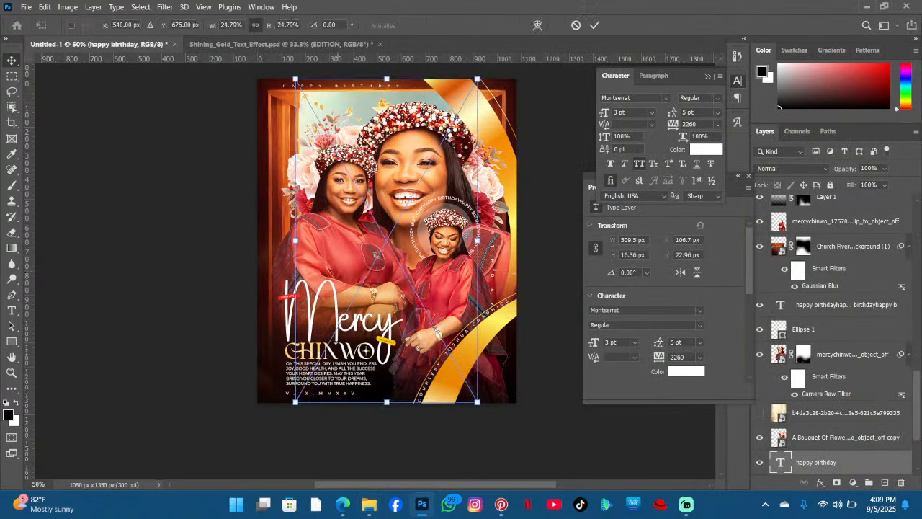
{"action": "left_click_drag", "start_coordinate": [423, 237], "coordinate": [393, 256]}
{"action": "left_click", "coordinate": [595, 24]}
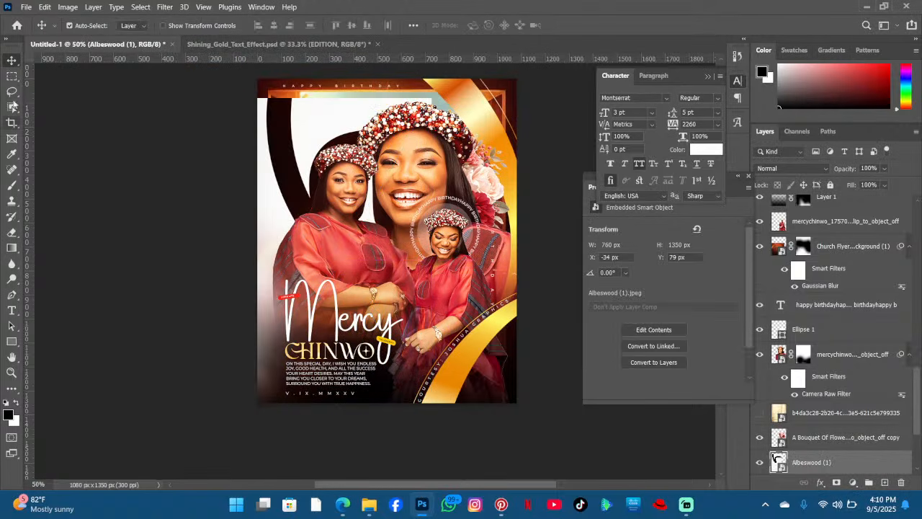
- Mask the Albeswood image to its subject with Select Subject and convert it to a smart object
{"action": "left_click", "coordinate": [11, 78]}
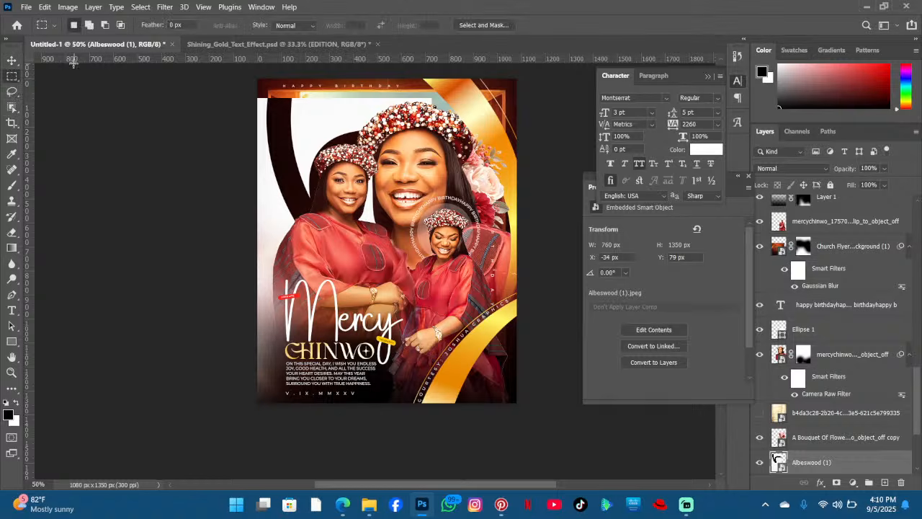
{"action": "right_click", "coordinate": [12, 108]}
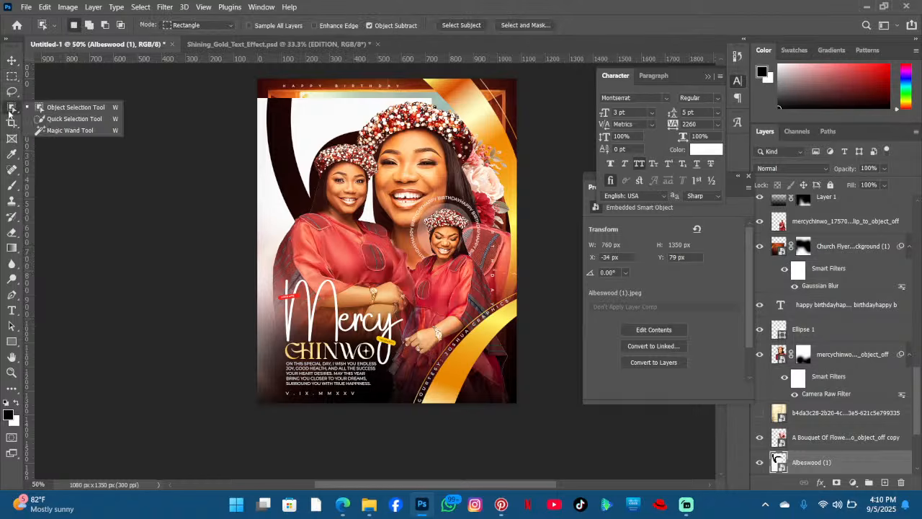
{"action": "left_click", "coordinate": [57, 119]}
{"action": "left_click", "coordinate": [328, 26]}
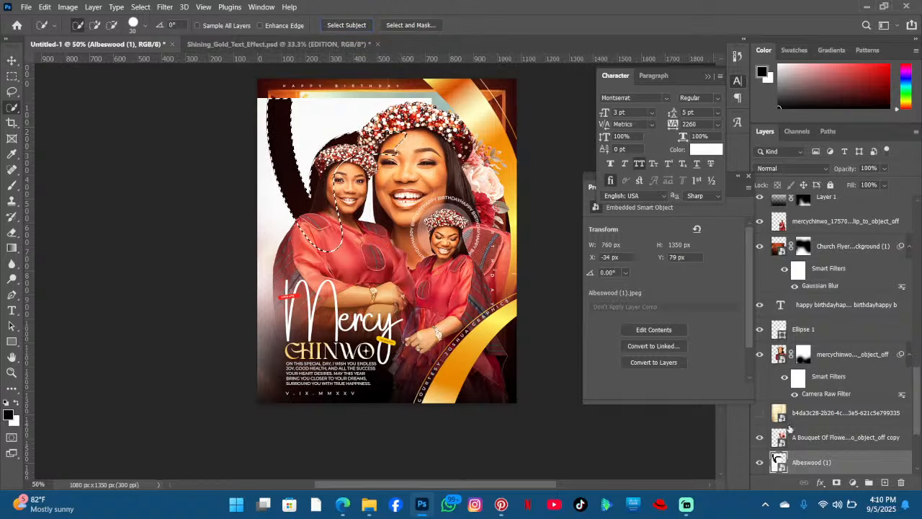
{"action": "left_click", "coordinate": [836, 481]}
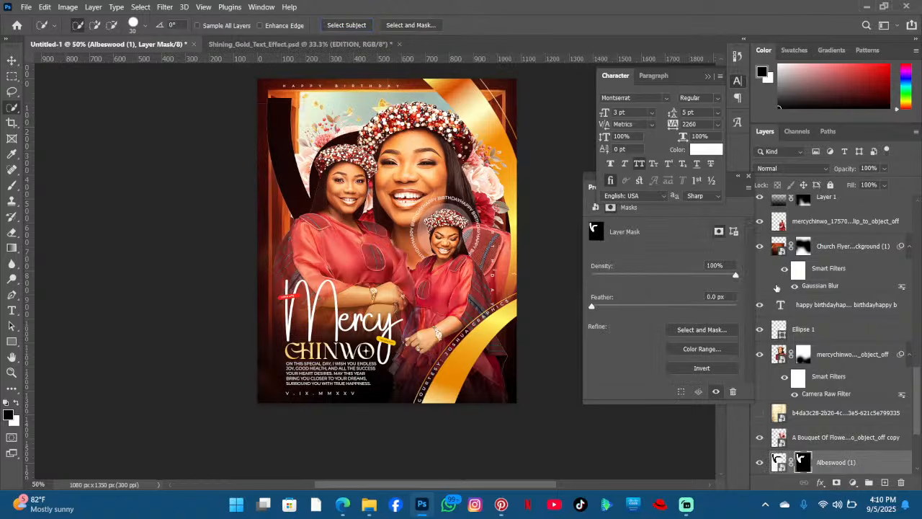
{"action": "right_click", "coordinate": [847, 474]}
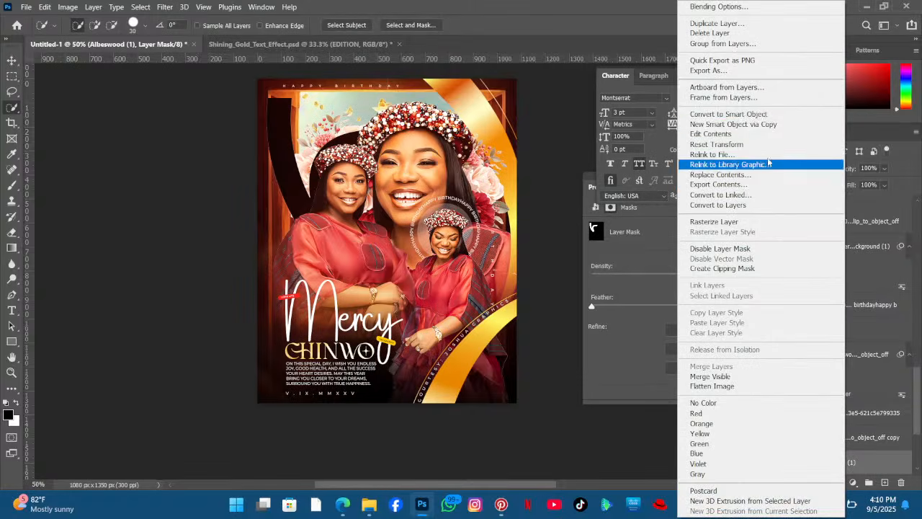
{"action": "left_click", "coordinate": [691, 114]}
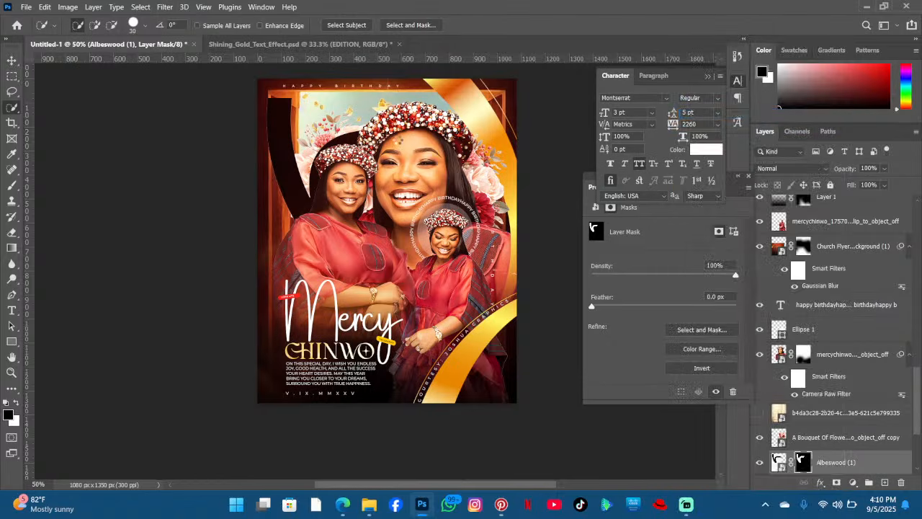
- Hide the Kel layer
{"action": "left_click", "coordinate": [13, 63]}
{"action": "left_click", "coordinate": [276, 164]}
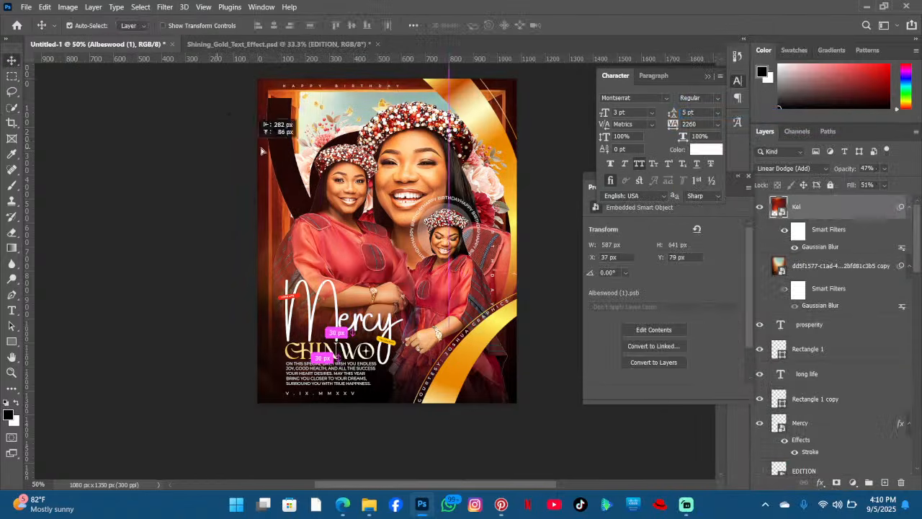
{"action": "left_click", "coordinate": [425, 137]}
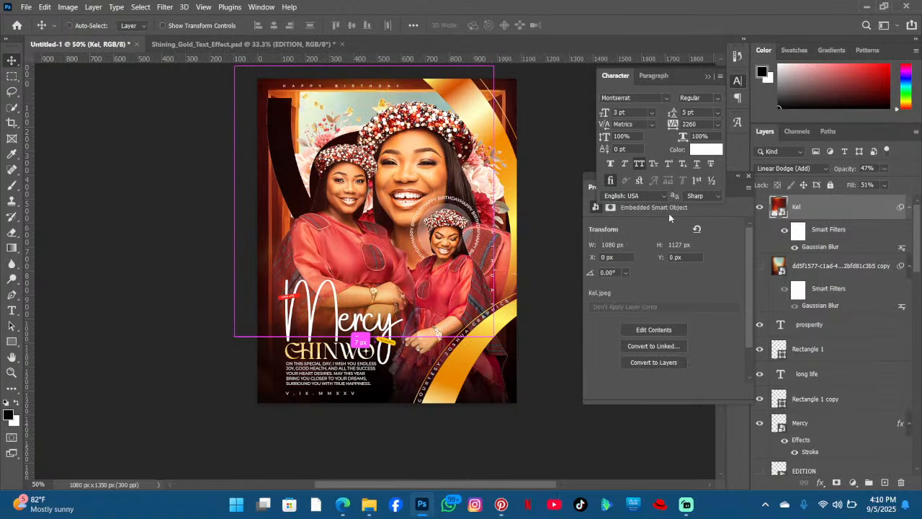
{"action": "left_click", "coordinate": [760, 206]}
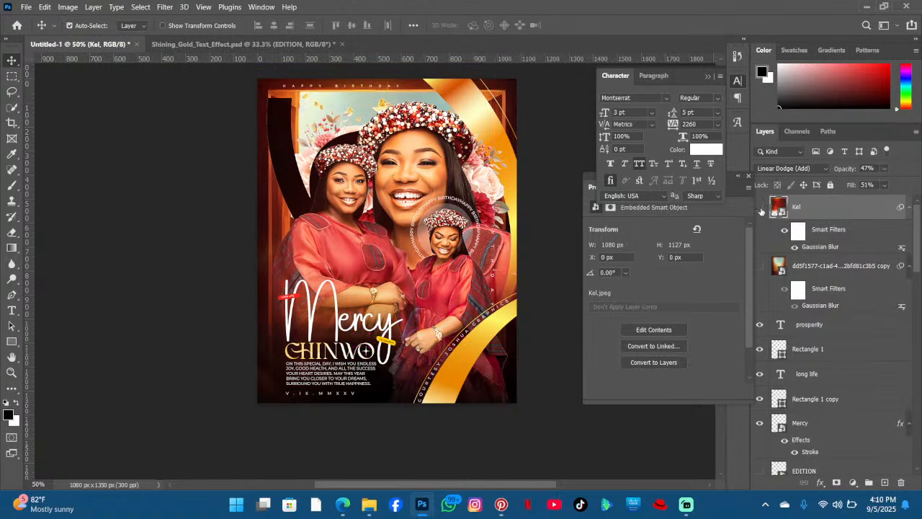
- Rotate and reposition the Albeswood graphic near the top-left, then delete its layer
{"action": "left_click", "coordinate": [285, 137]}
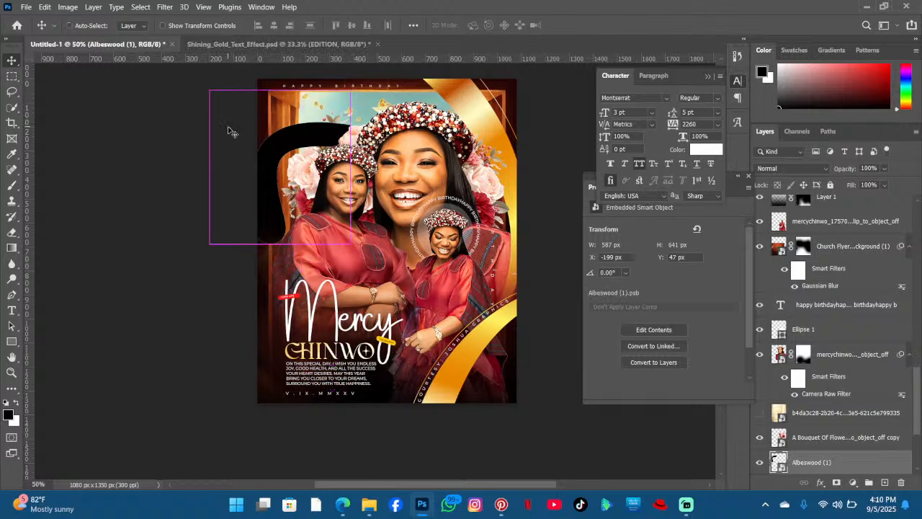
{"action": "key", "text": "ctrl+t"}
{"action": "left_click_drag", "start_coordinate": [414, 158], "coordinate": [394, 97]}
{"action": "left_click_drag", "start_coordinate": [285, 176], "coordinate": [297, 219]}
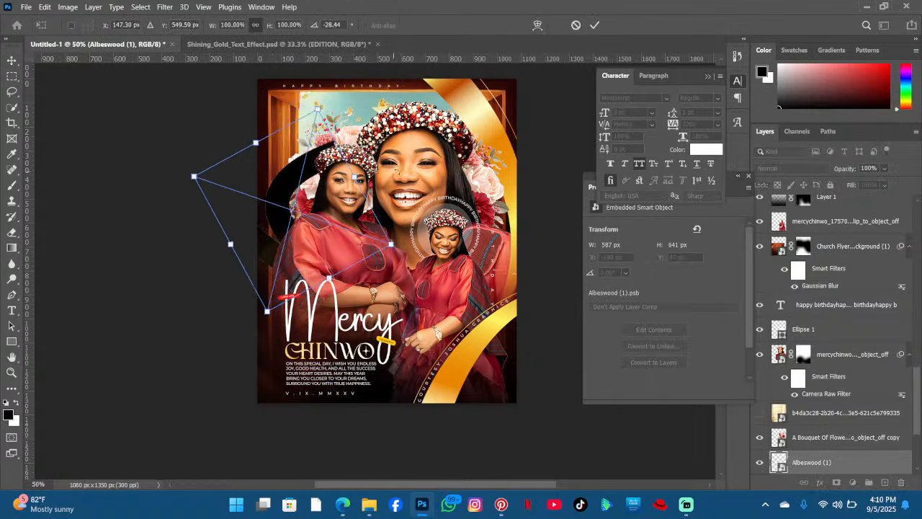
{"action": "left_click_drag", "start_coordinate": [472, 228], "coordinate": [174, 109]}
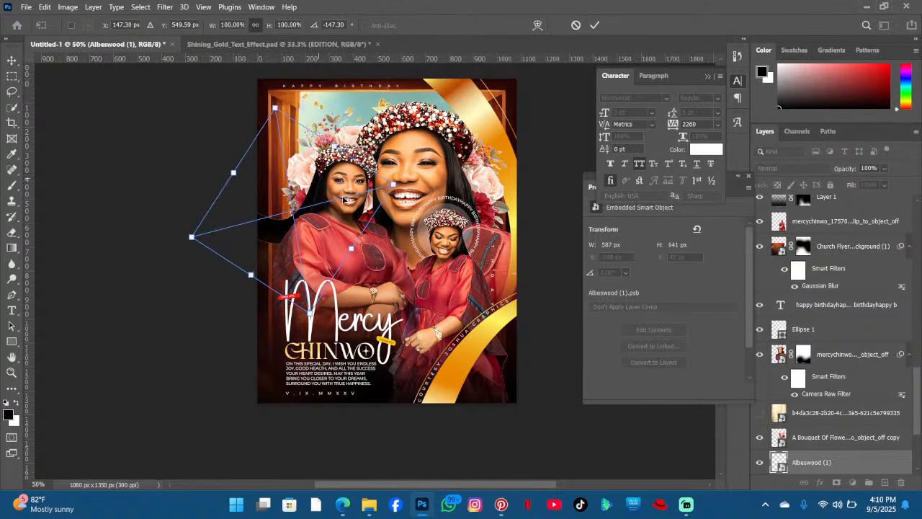
{"action": "left_click_drag", "start_coordinate": [343, 199], "coordinate": [314, 172]}
{"action": "left_click_drag", "start_coordinate": [454, 165], "coordinate": [369, 33]}
{"action": "key", "text": "Return"}
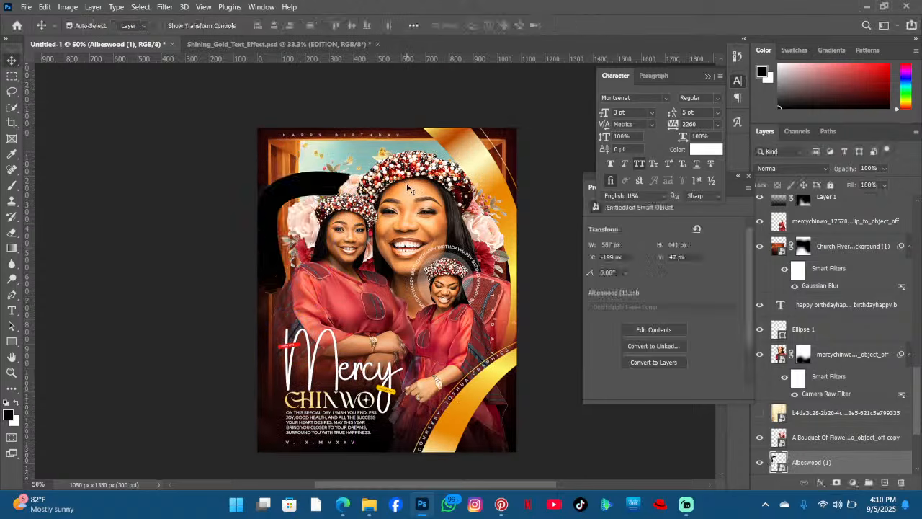
{"action": "key", "text": "Delete"}
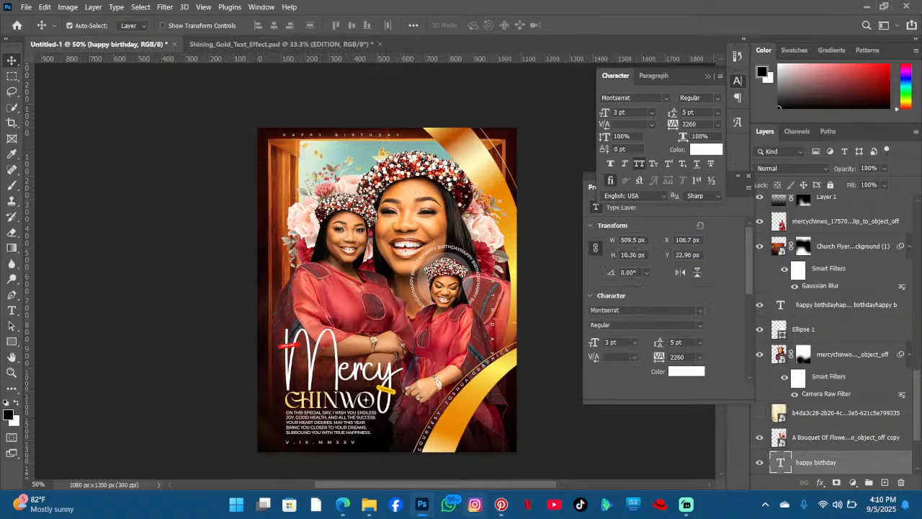
- Switch to Pinterest and open the saved boards on the profile page
{"action": "left_click", "coordinate": [499, 509]}
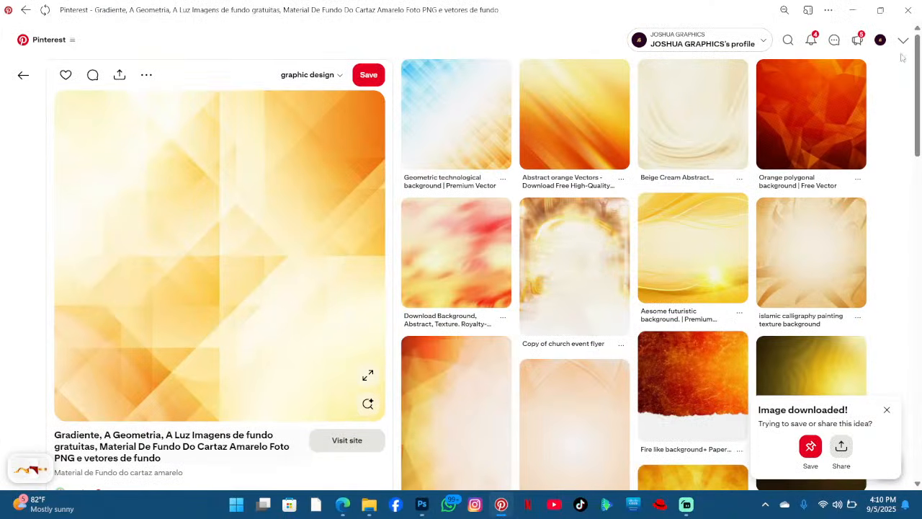
{"action": "left_click", "coordinate": [880, 40]}
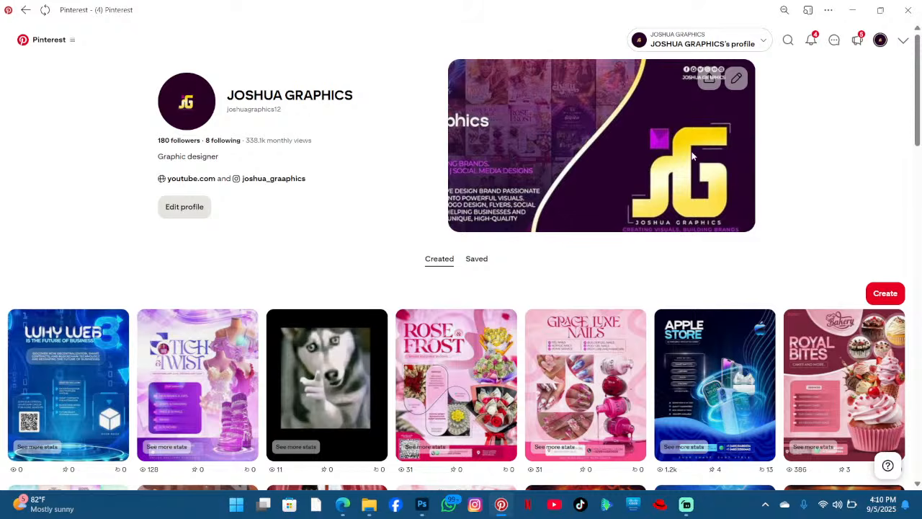
{"action": "scroll", "coordinate": [481, 211], "scroll_direction": "down", "scroll_amount": 1}
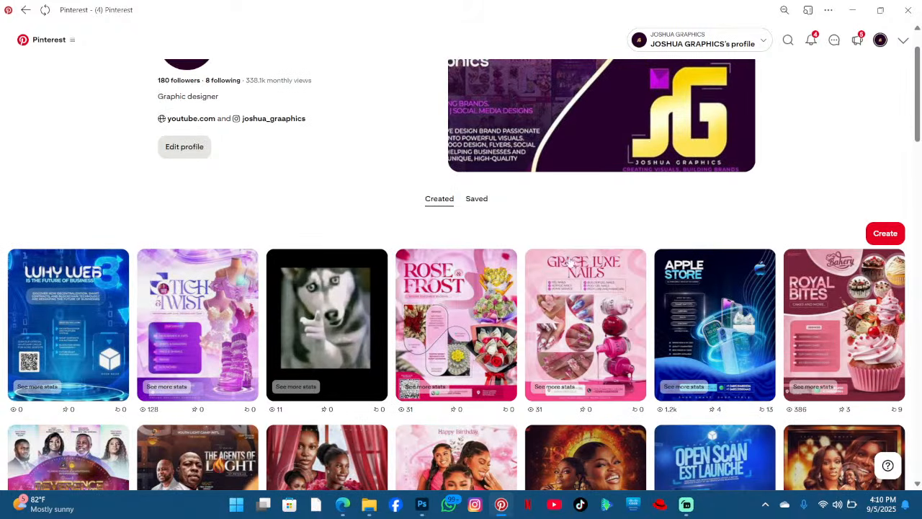
{"action": "left_click", "coordinate": [487, 203]}
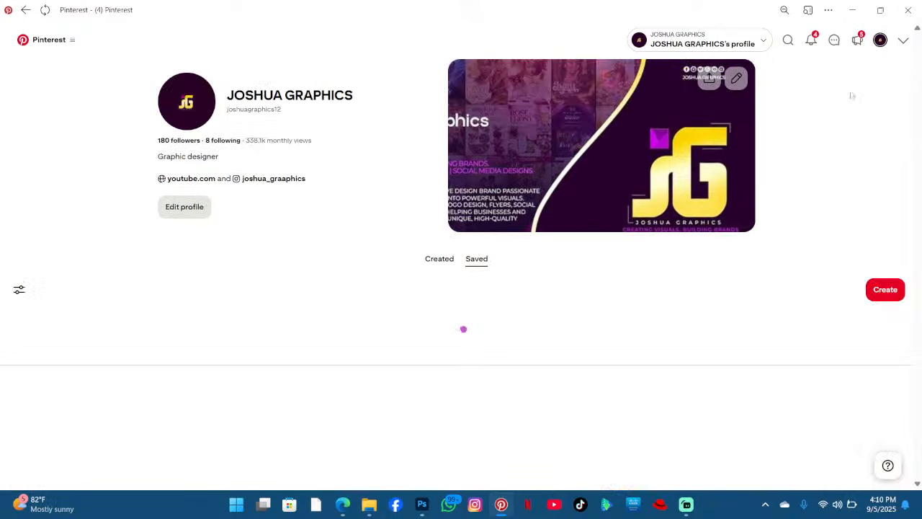
{"action": "left_click", "coordinate": [853, 11]}
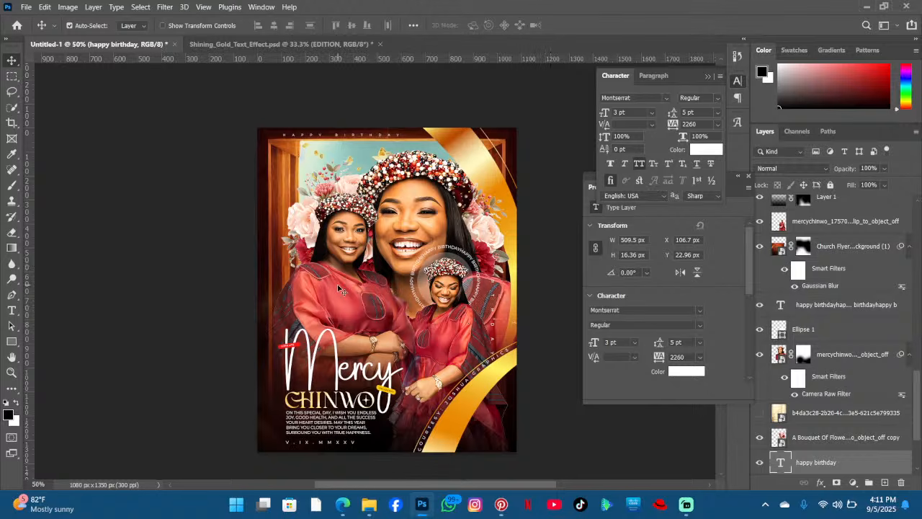
{"action": "left_click", "coordinate": [868, 6]}
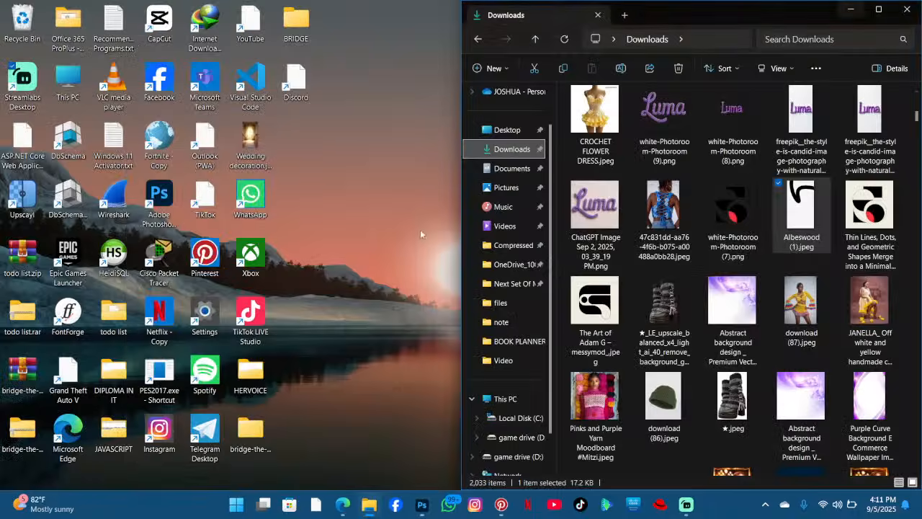
{"action": "left_click", "coordinate": [501, 505]}
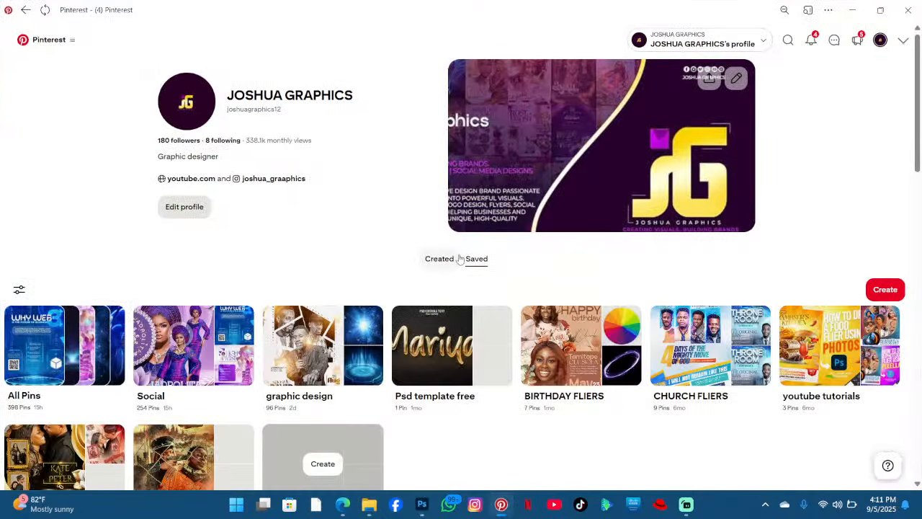
- Browse All Pins and the related ideas of The Art of Adam G pin for shape references
{"action": "scroll", "coordinate": [460, 259], "scroll_direction": "down", "scroll_amount": 2}
{"action": "left_click", "coordinate": [63, 226]}
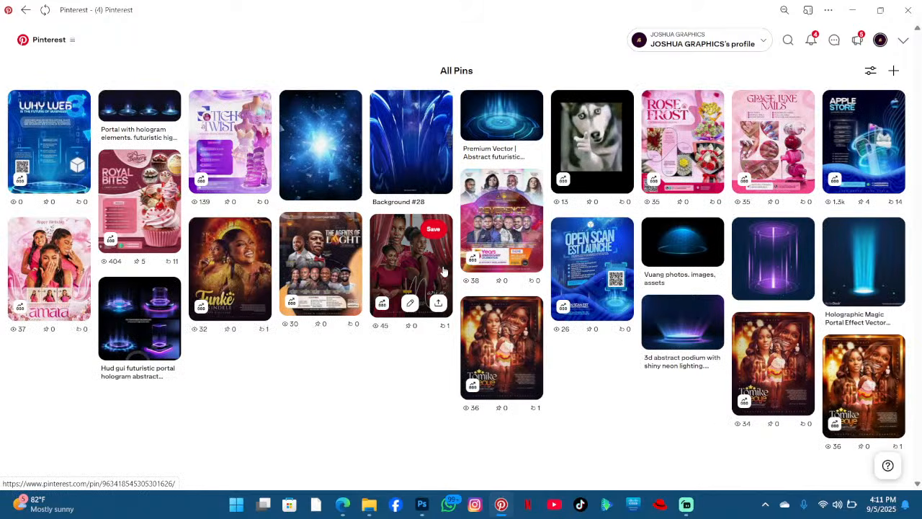
{"action": "scroll", "coordinate": [443, 272], "scroll_direction": "down", "scroll_amount": 2}
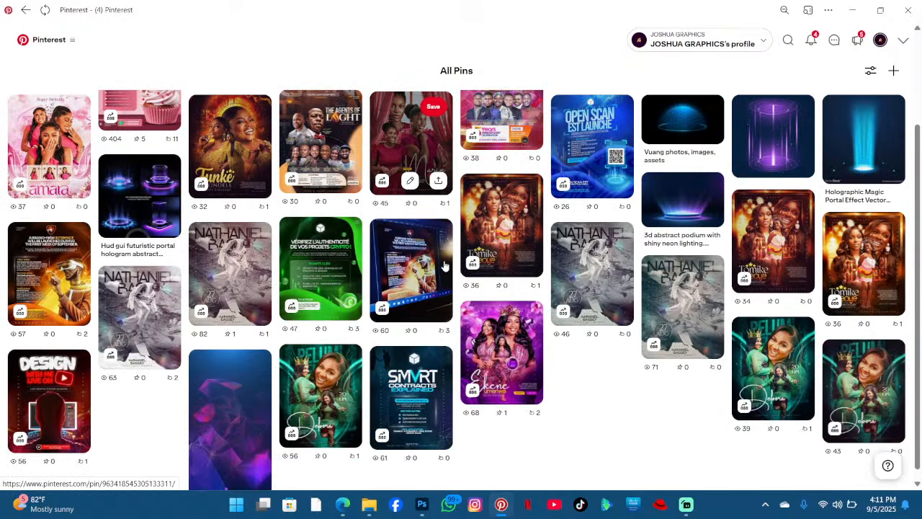
{"action": "scroll", "coordinate": [447, 263], "scroll_direction": "down", "scroll_amount": 1}
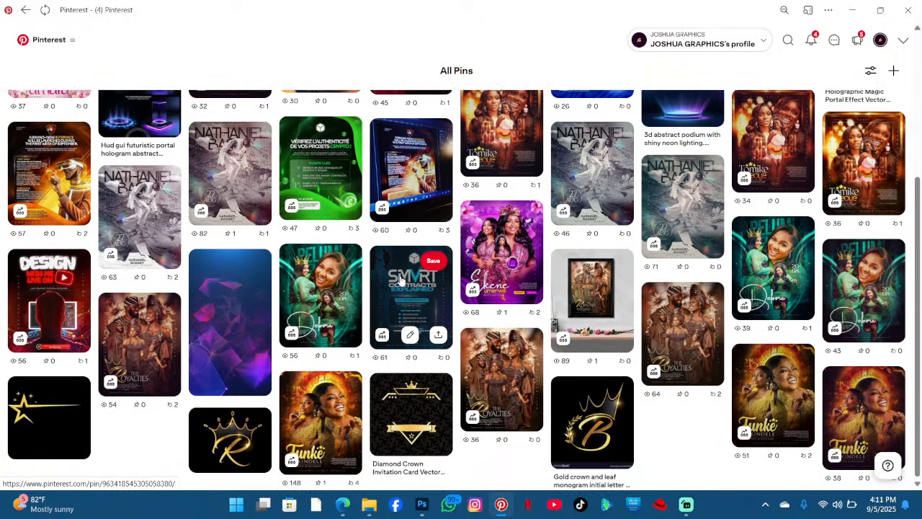
{"action": "scroll", "coordinate": [395, 281], "scroll_direction": "down", "scroll_amount": 3}
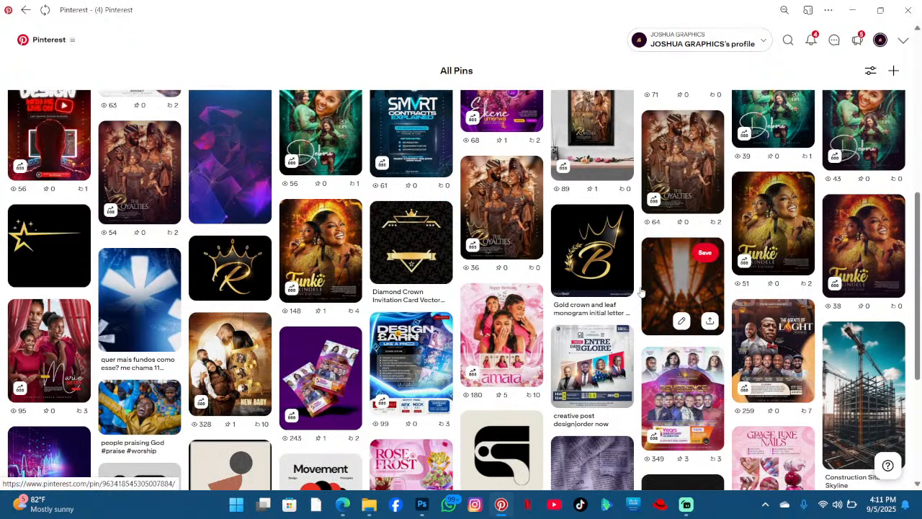
{"action": "scroll", "coordinate": [660, 290], "scroll_direction": "down", "scroll_amount": 4}
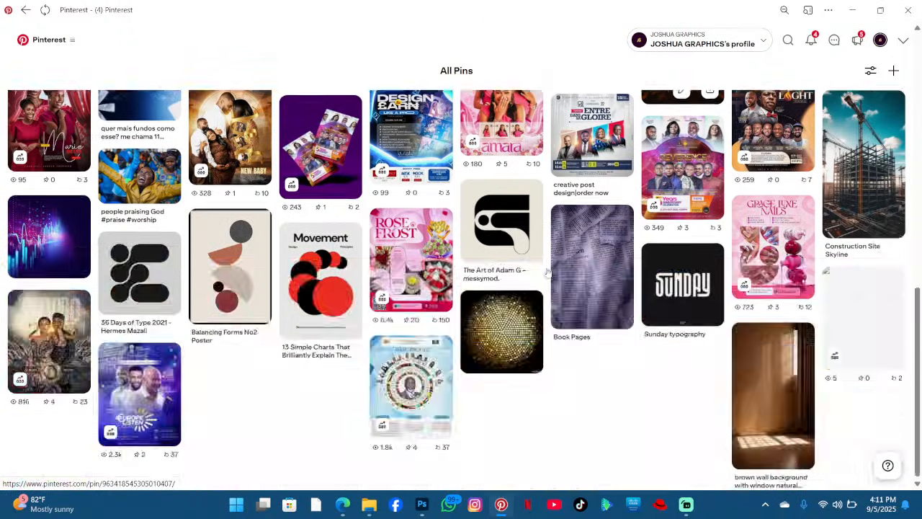
{"action": "left_click", "coordinate": [505, 226]}
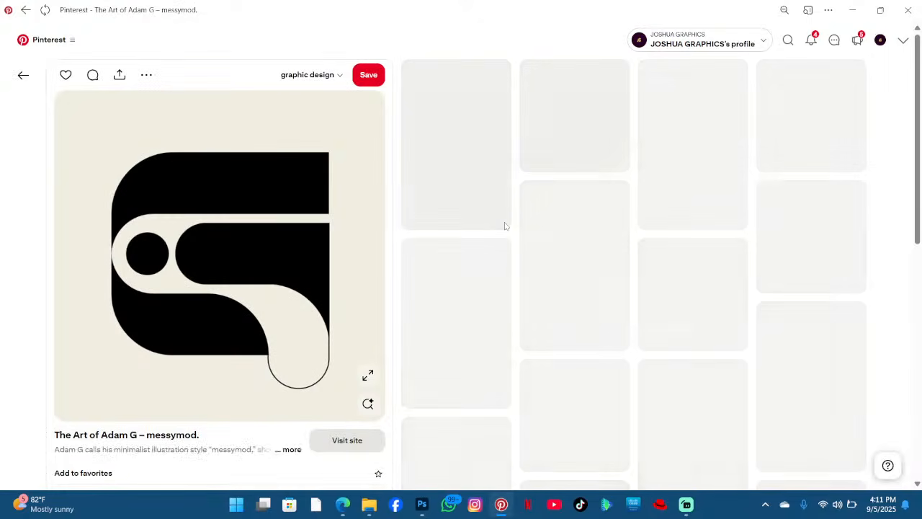
{"action": "scroll", "coordinate": [660, 200], "scroll_direction": "down", "scroll_amount": 4}
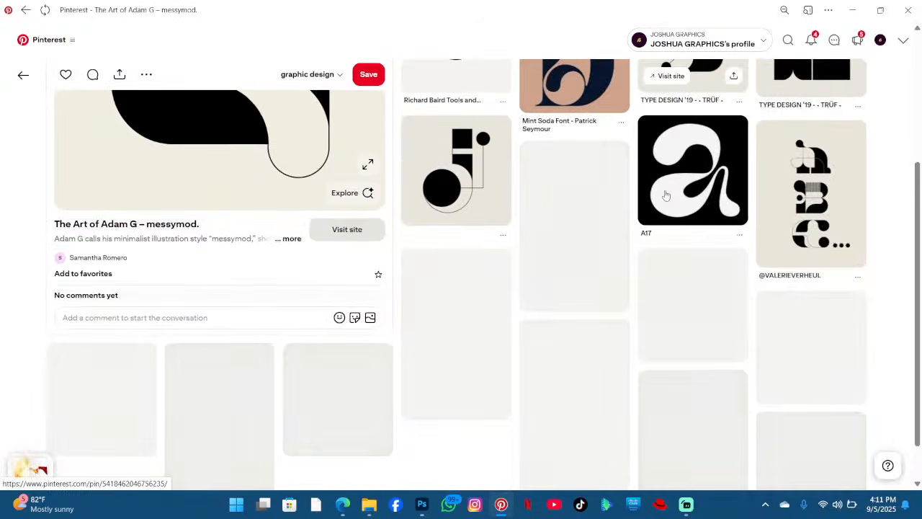
{"action": "scroll", "coordinate": [617, 209], "scroll_direction": "down", "scroll_amount": 2}
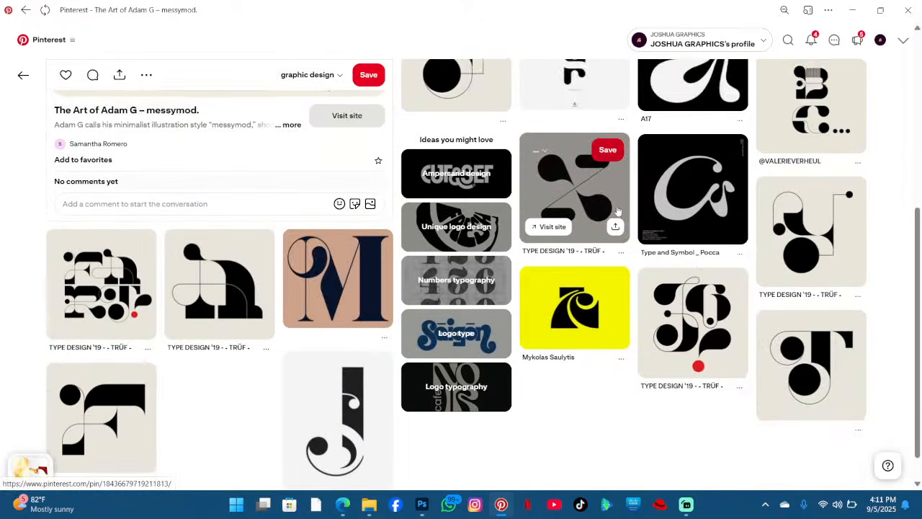
{"action": "scroll", "coordinate": [617, 209], "scroll_direction": "down", "scroll_amount": 3}
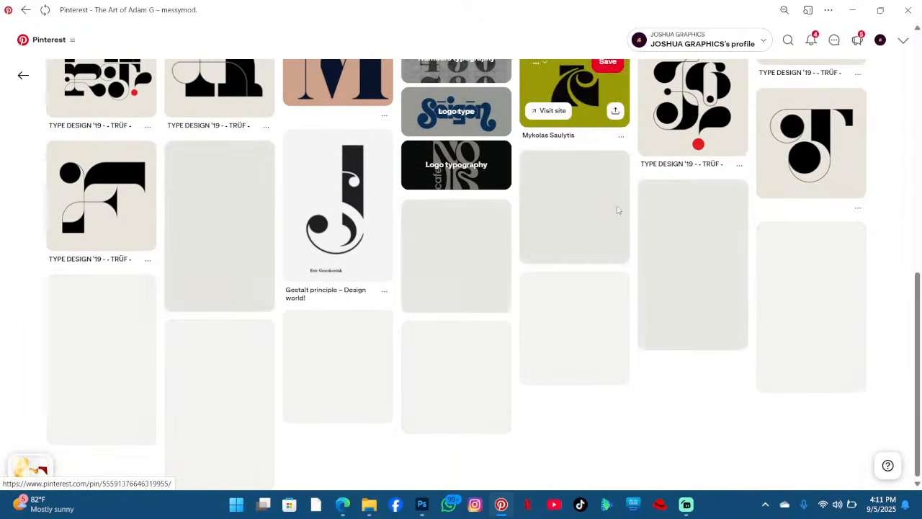
{"action": "scroll", "coordinate": [384, 239], "scroll_direction": "down", "scroll_amount": 2}
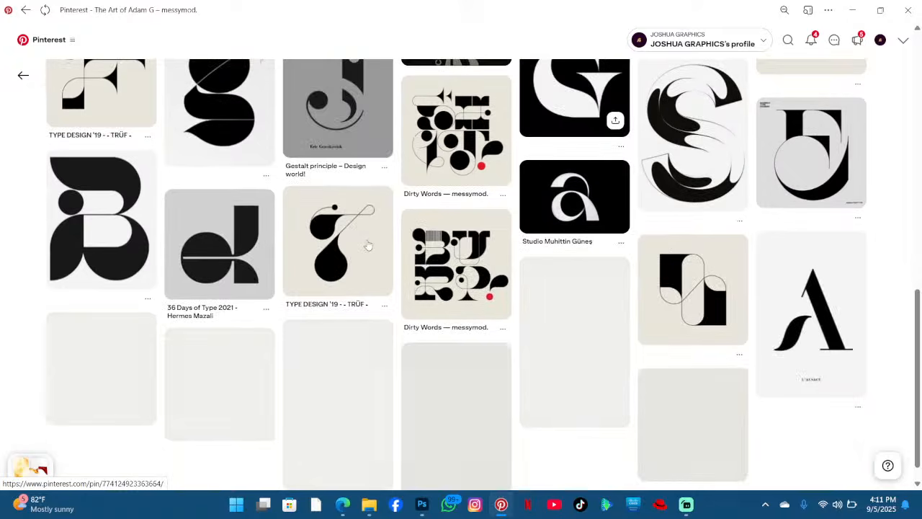
{"action": "scroll", "coordinate": [611, 206], "scroll_direction": "down", "scroll_amount": 2}
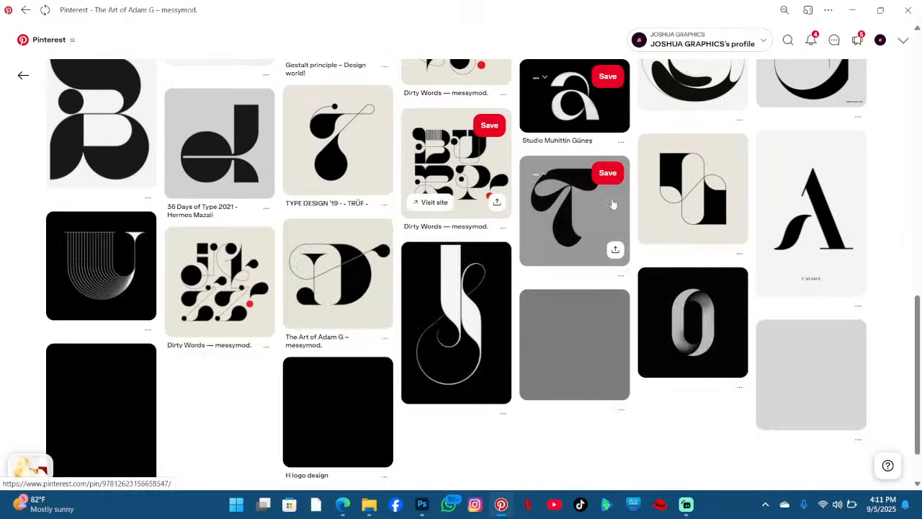
{"action": "scroll", "coordinate": [612, 205], "scroll_direction": "down", "scroll_amount": 2}
{"action": "scroll", "coordinate": [509, 221], "scroll_direction": "down", "scroll_amount": 2}
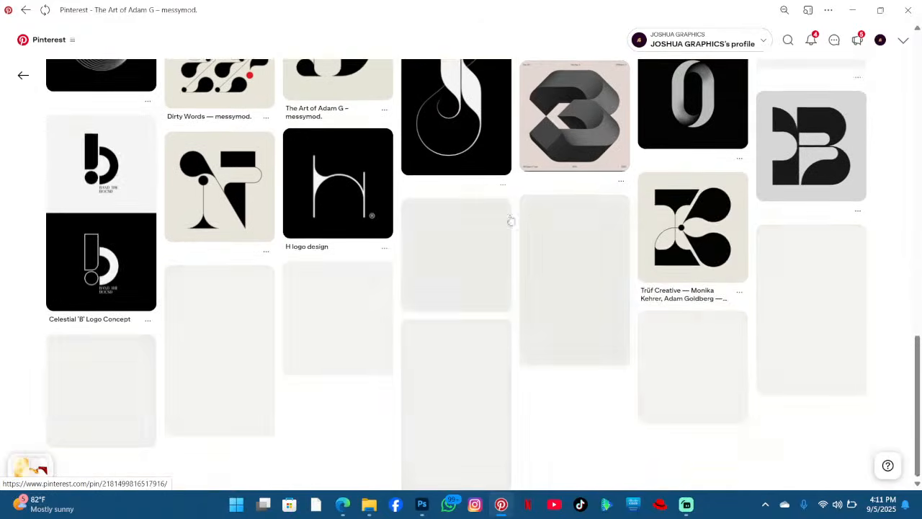
{"action": "scroll", "coordinate": [420, 207], "scroll_direction": "down", "scroll_amount": 1}
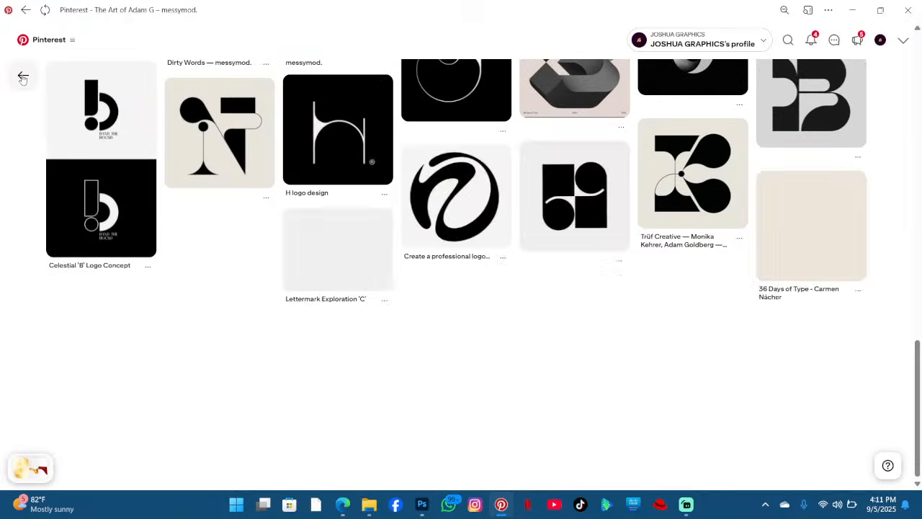
{"action": "left_click", "coordinate": [22, 77]}
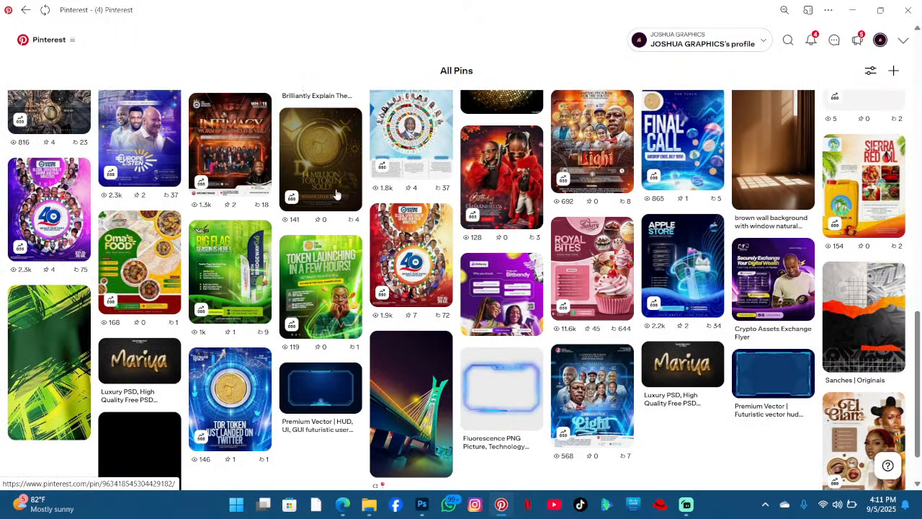
- Open a black-and-white abstract shape pin and save a related ring-segment shape pin to the profile
{"action": "scroll", "coordinate": [335, 194], "scroll_direction": "down", "scroll_amount": 3}
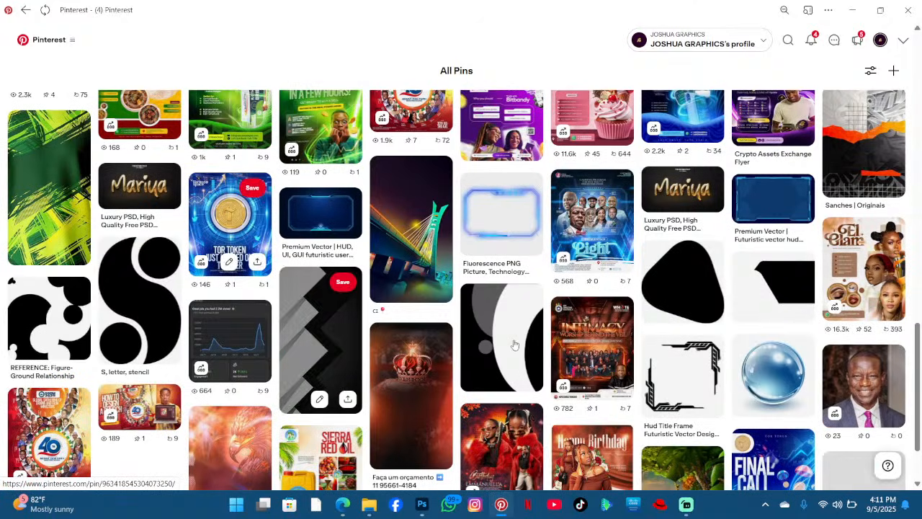
{"action": "left_click", "coordinate": [515, 345]}
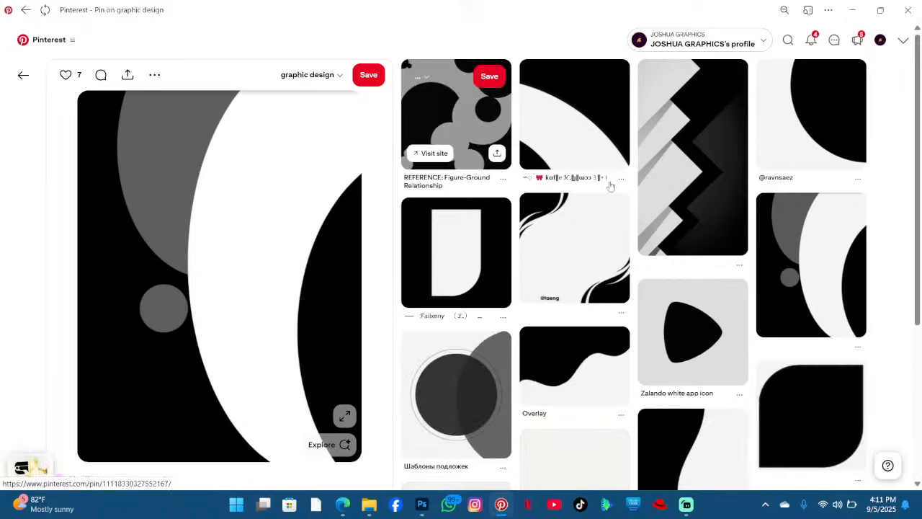
{"action": "scroll", "coordinate": [609, 184], "scroll_direction": "down", "scroll_amount": 5}
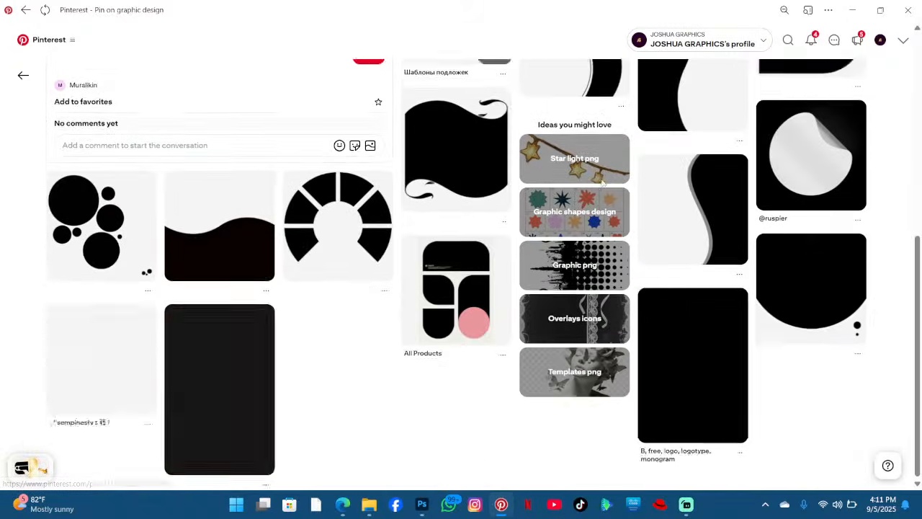
{"action": "scroll", "coordinate": [381, 213], "scroll_direction": "down", "scroll_amount": 2}
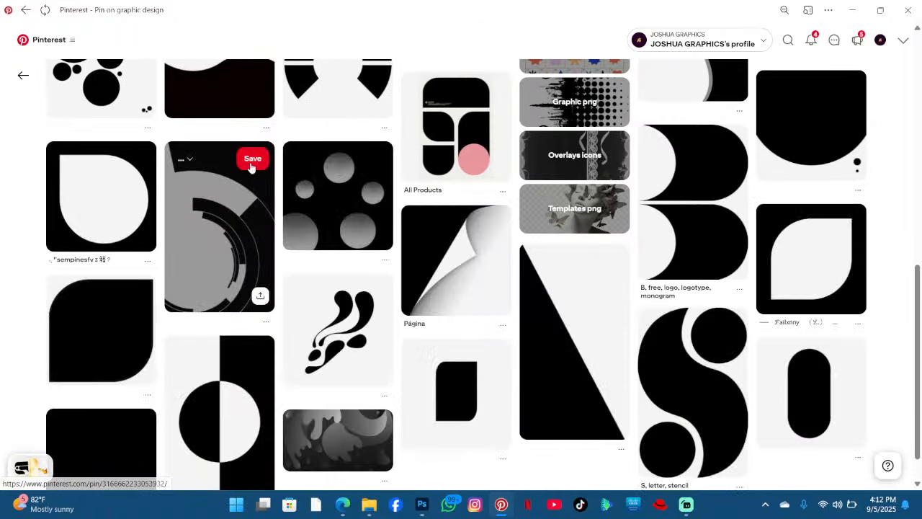
{"action": "left_click", "coordinate": [252, 173]}
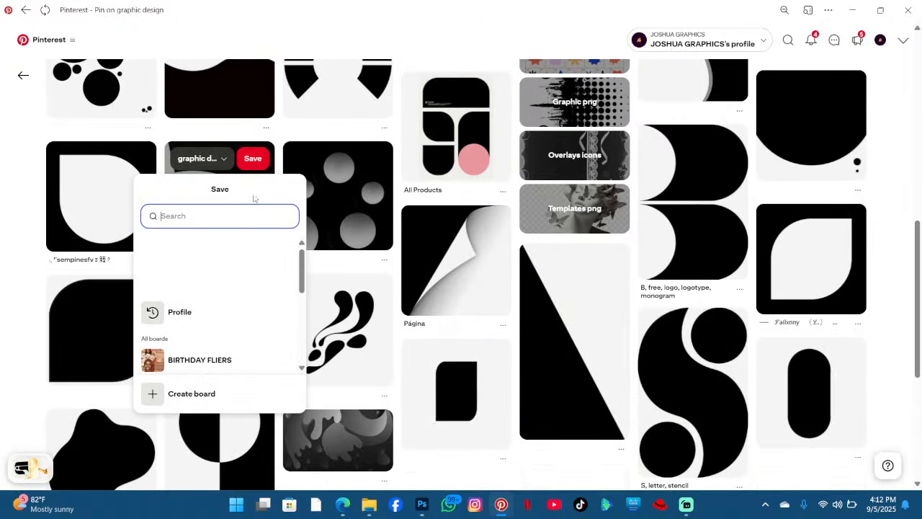
{"action": "left_click", "coordinate": [221, 260]}
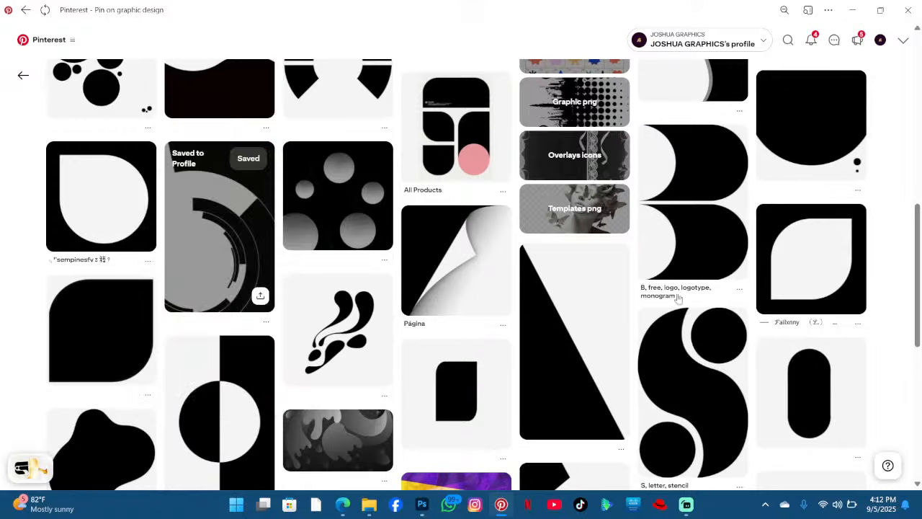
- Save the black teardrop shape with arc outline pin to the profile
{"action": "scroll", "coordinate": [720, 309], "scroll_direction": "down", "scroll_amount": 6}
{"action": "scroll", "coordinate": [526, 291], "scroll_direction": "down", "scroll_amount": 1}
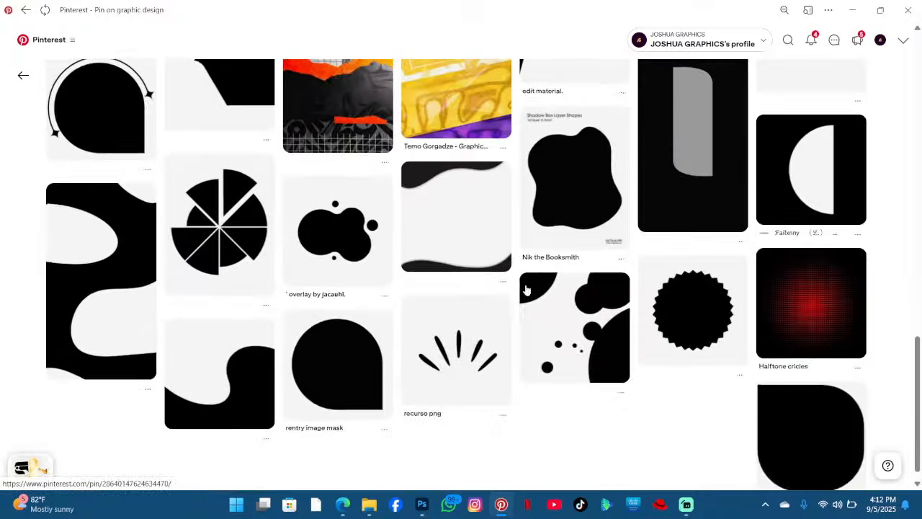
{"action": "scroll", "coordinate": [471, 245], "scroll_direction": "up", "scroll_amount": 2}
{"action": "scroll", "coordinate": [470, 245], "scroll_direction": "down", "scroll_amount": 2}
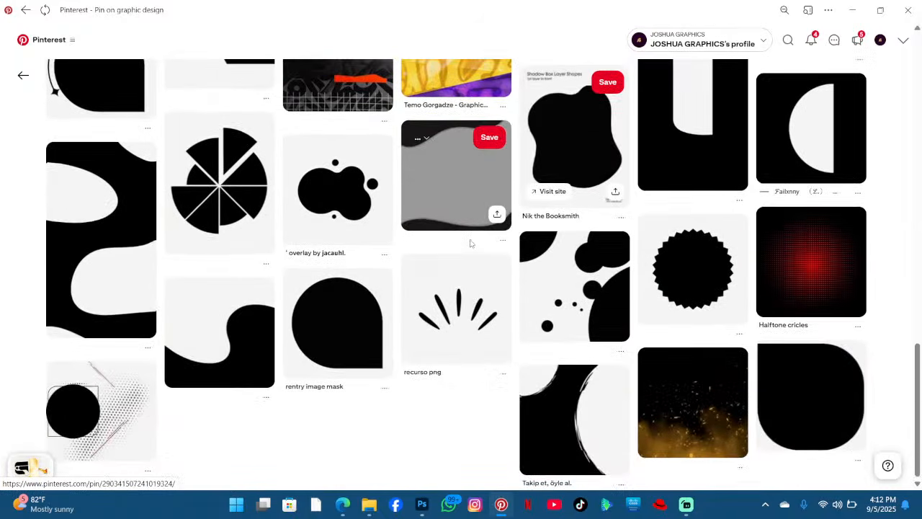
{"action": "scroll", "coordinate": [470, 244], "scroll_direction": "up", "scroll_amount": 3}
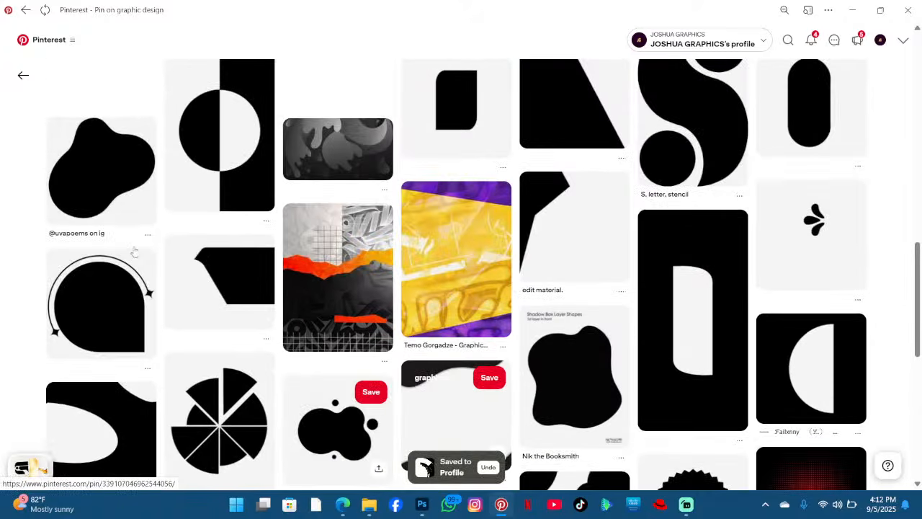
{"action": "left_click", "coordinate": [135, 267]}
{"action": "scroll", "coordinate": [479, 279], "scroll_direction": "down", "scroll_amount": 4}
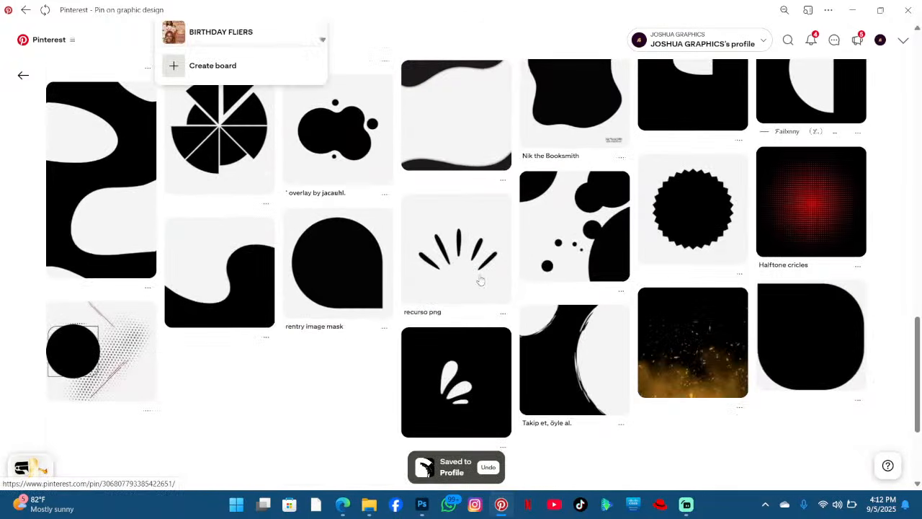
{"action": "scroll", "coordinate": [480, 281], "scroll_direction": "up", "scroll_amount": 3}
{"action": "left_click", "coordinate": [480, 281]}
{"action": "scroll", "coordinate": [480, 281], "scroll_direction": "down", "scroll_amount": 2}
{"action": "scroll", "coordinate": [315, 230], "scroll_direction": "up", "scroll_amount": 3}
{"action": "left_click", "coordinate": [137, 265]}
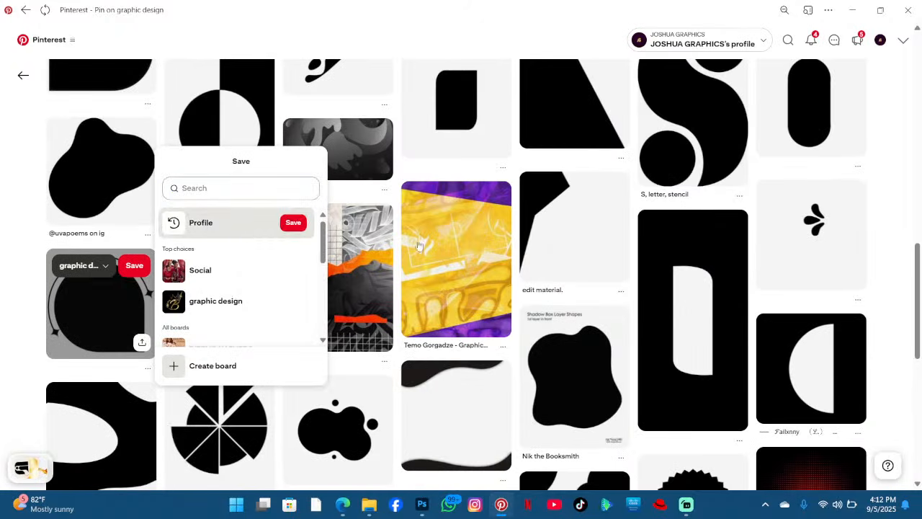
{"action": "scroll", "coordinate": [419, 246], "scroll_direction": "down", "scroll_amount": 10}
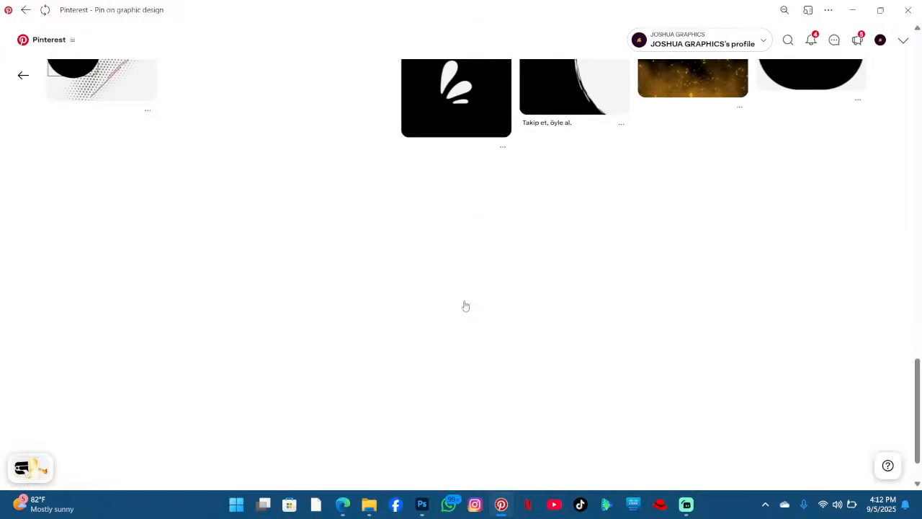
{"action": "scroll", "coordinate": [467, 288], "scroll_direction": "up", "scroll_amount": 3}
{"action": "scroll", "coordinate": [469, 290], "scroll_direction": "down", "scroll_amount": 5}
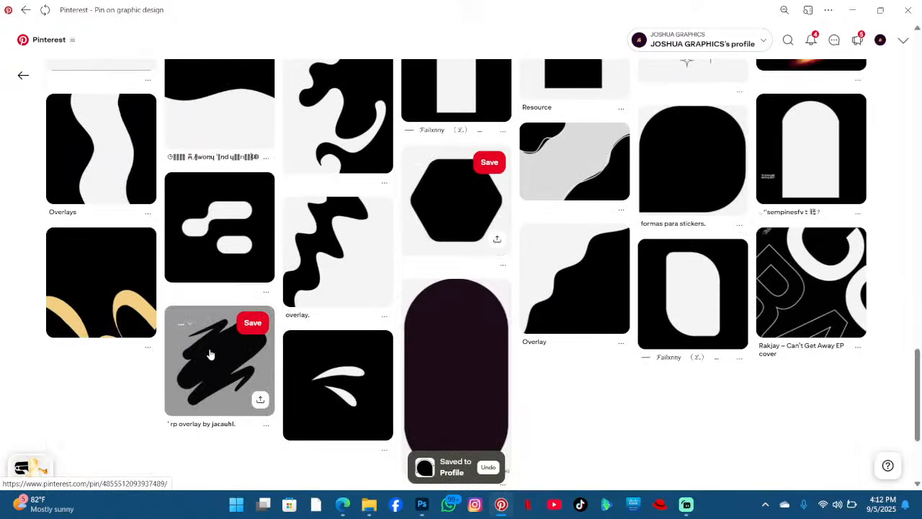
{"action": "left_click", "coordinate": [210, 353]}
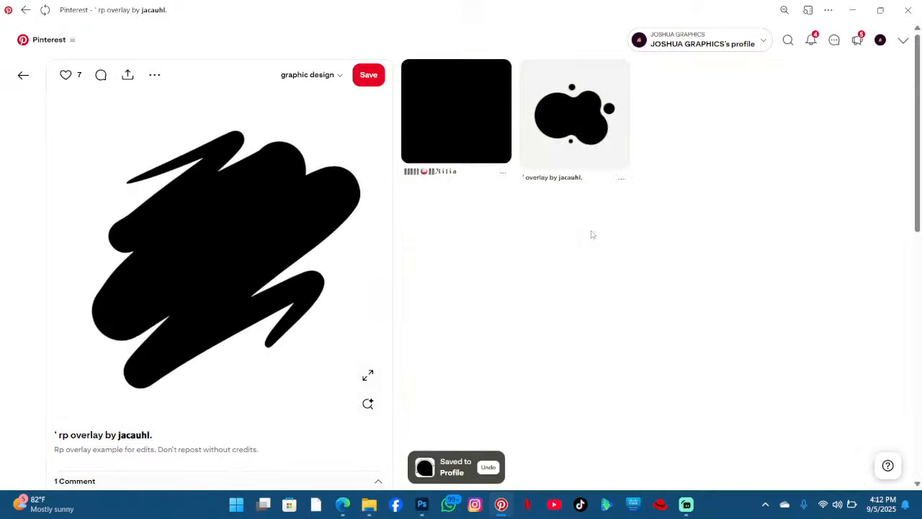
- Open the Albeswood wavy black line pin from the related shapes and download its image
{"action": "scroll", "coordinate": [685, 220], "scroll_direction": "down", "scroll_amount": 3}
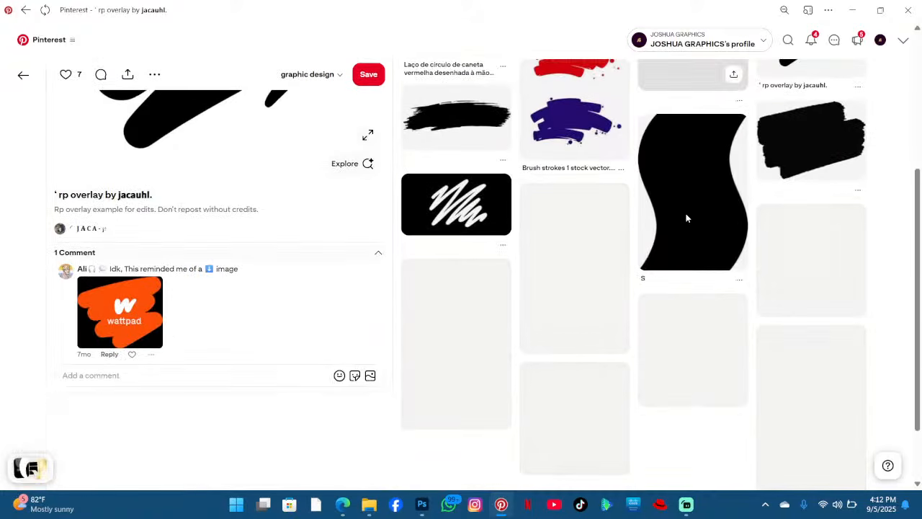
{"action": "scroll", "coordinate": [690, 220], "scroll_direction": "down", "scroll_amount": 2}
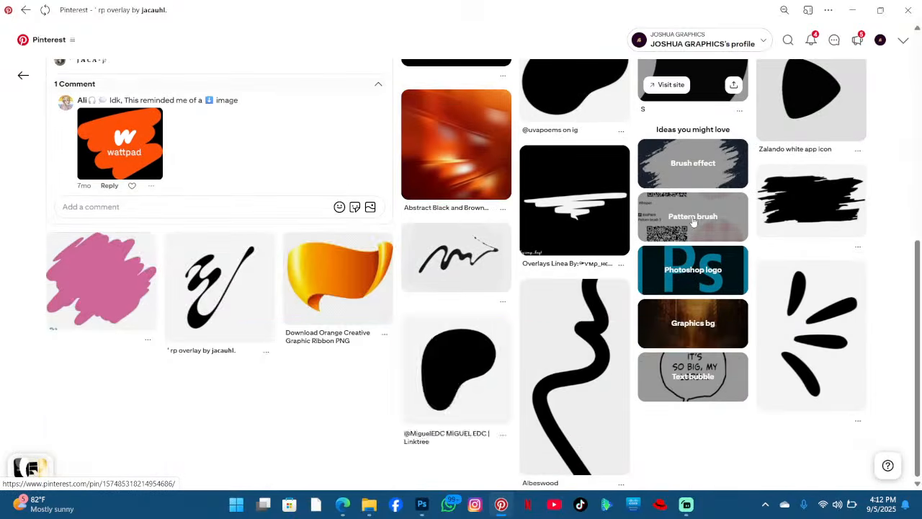
{"action": "left_click", "coordinate": [568, 354]}
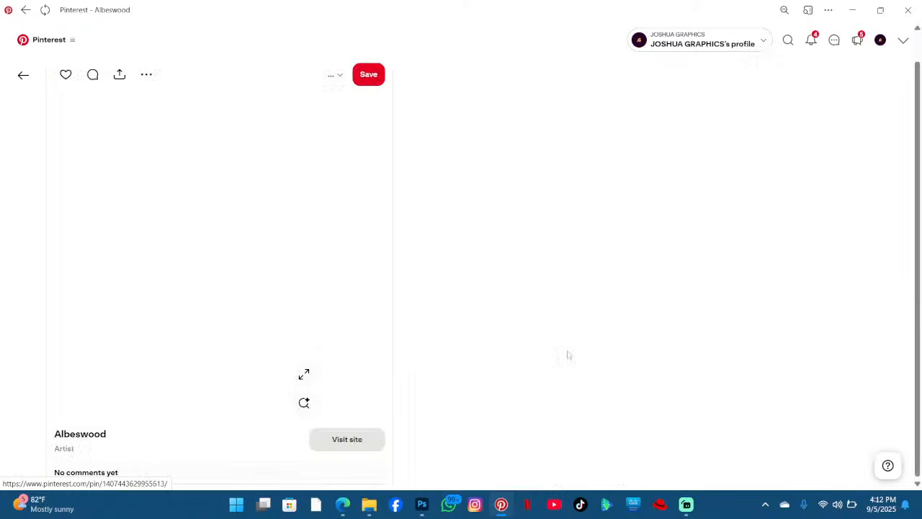
{"action": "left_click", "coordinate": [158, 78]}
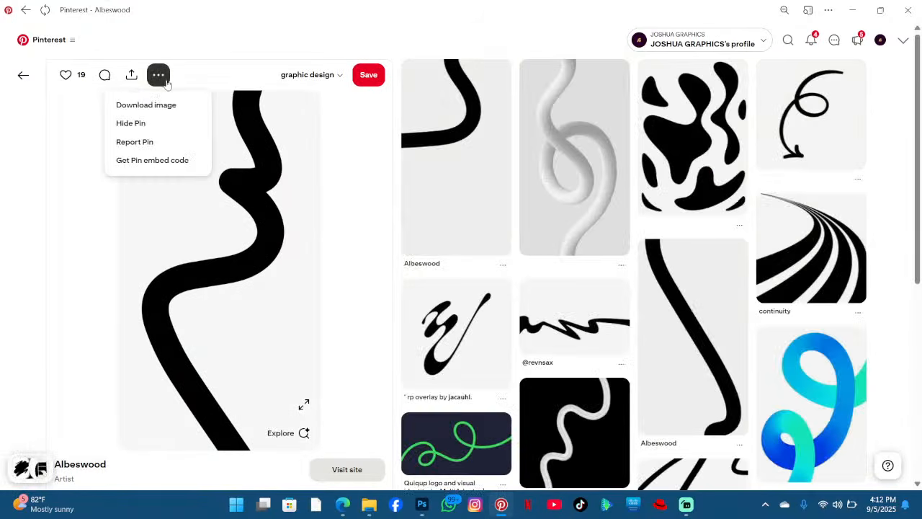
{"action": "left_click", "coordinate": [192, 110]}
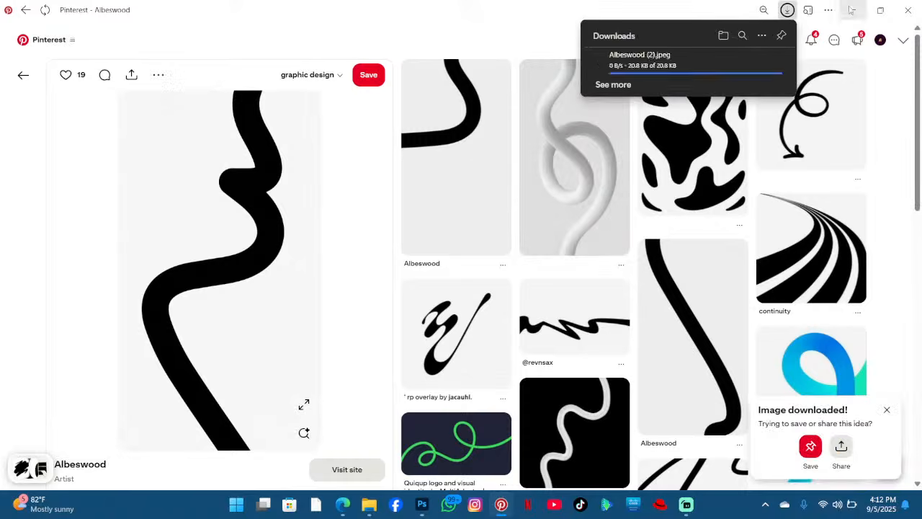
- Place the downloaded Albeswood (2) image from the Downloads folder into the poster document
{"action": "left_click", "coordinate": [853, 10]}
{"action": "left_click", "coordinate": [422, 504]}
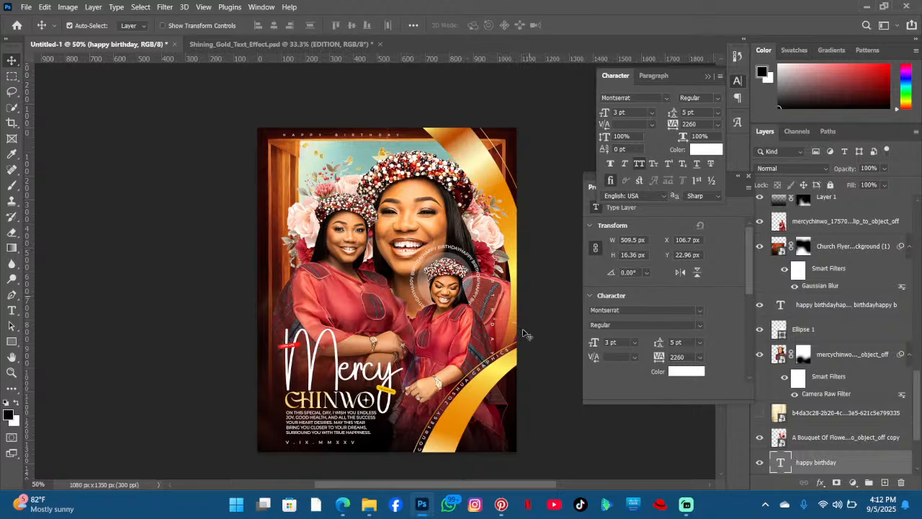
{"action": "left_click", "coordinate": [11, 311]}
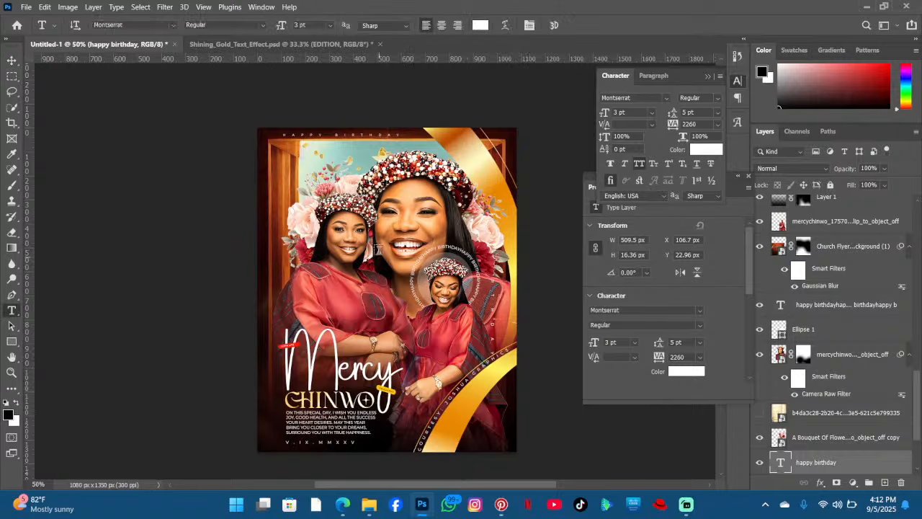
{"action": "left_click", "coordinate": [370, 504]}
{"action": "left_click", "coordinate": [528, 152]}
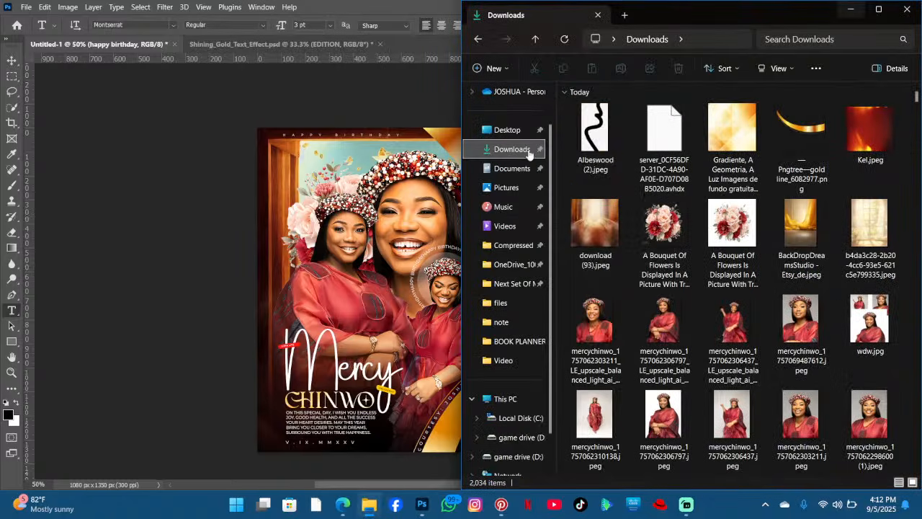
{"action": "left_click_drag", "start_coordinate": [598, 132], "coordinate": [356, 266]}
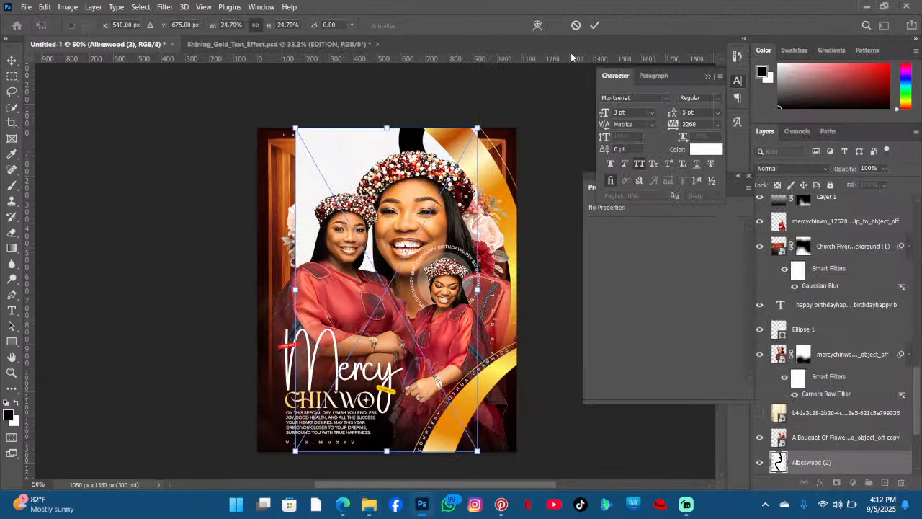
{"action": "left_click", "coordinate": [596, 26]}
- Mask the Albeswood layer to keep only the black wavy line and apply the mask
{"action": "key", "text": "w"}
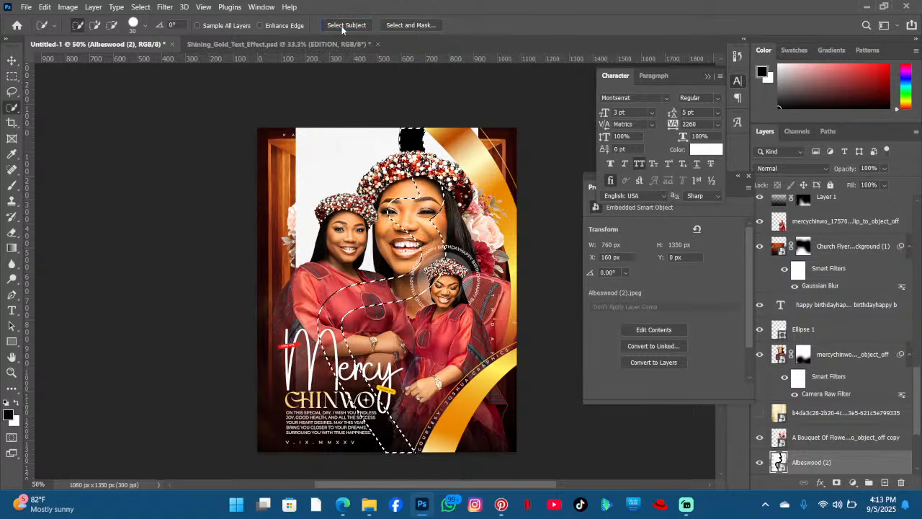
{"action": "left_click", "coordinate": [836, 482]}
{"action": "right_click", "coordinate": [865, 456]}
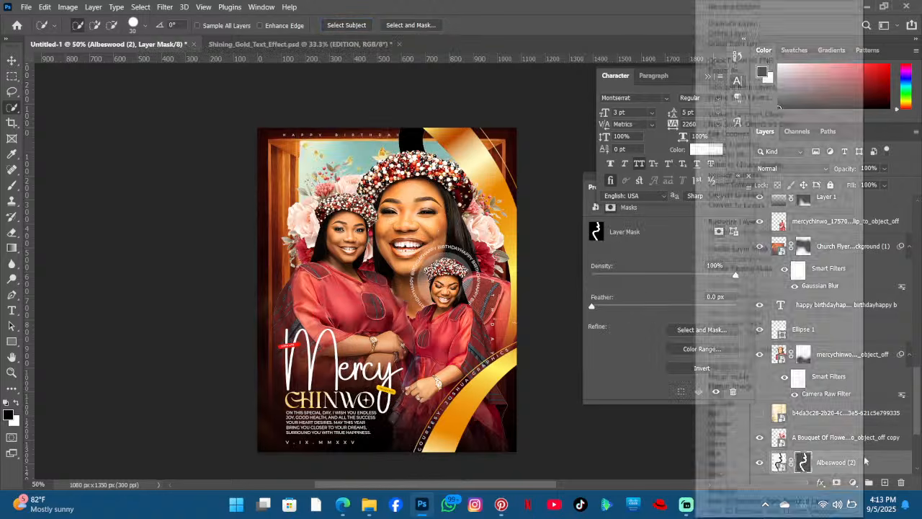
{"action": "left_click", "coordinate": [760, 115]}
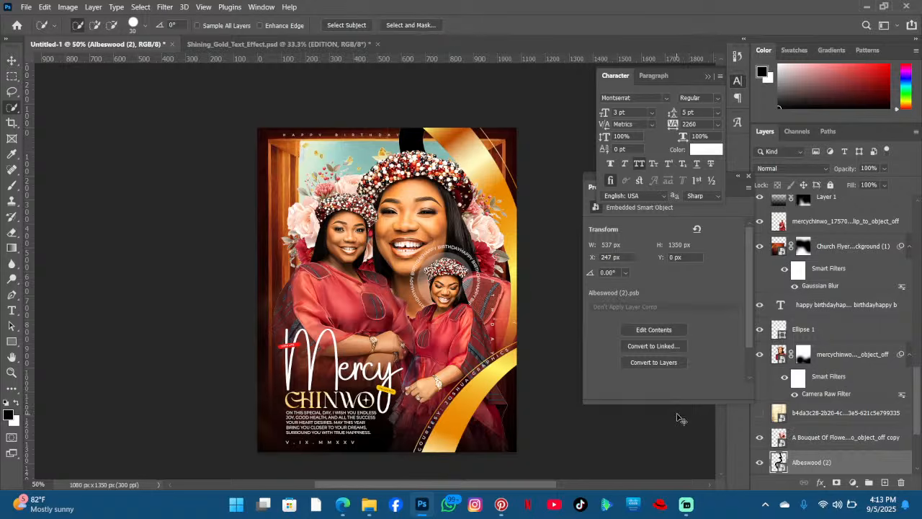
- Rotate the wavy line about -22.5° and move it along the poster's left edge
{"action": "key", "text": "ctrl+t"}
{"action": "left_click_drag", "start_coordinate": [418, 244], "coordinate": [294, 245]}
{"action": "left_click_drag", "start_coordinate": [314, 433], "coordinate": [366, 401]}
{"action": "left_click_drag", "start_coordinate": [293, 257], "coordinate": [307, 254]}
{"action": "left_click", "coordinate": [595, 26]}
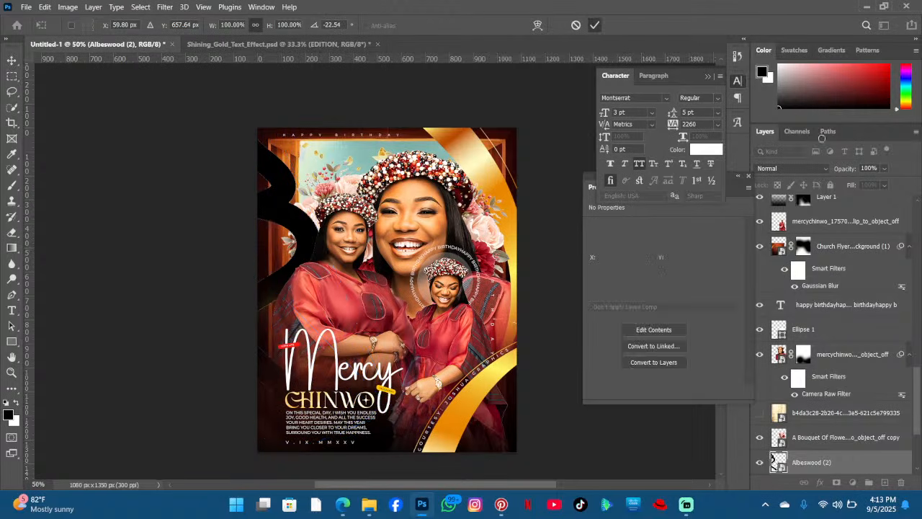
- Invert the wavy line's colours so it becomes white
{"action": "left_click", "coordinate": [792, 168]}
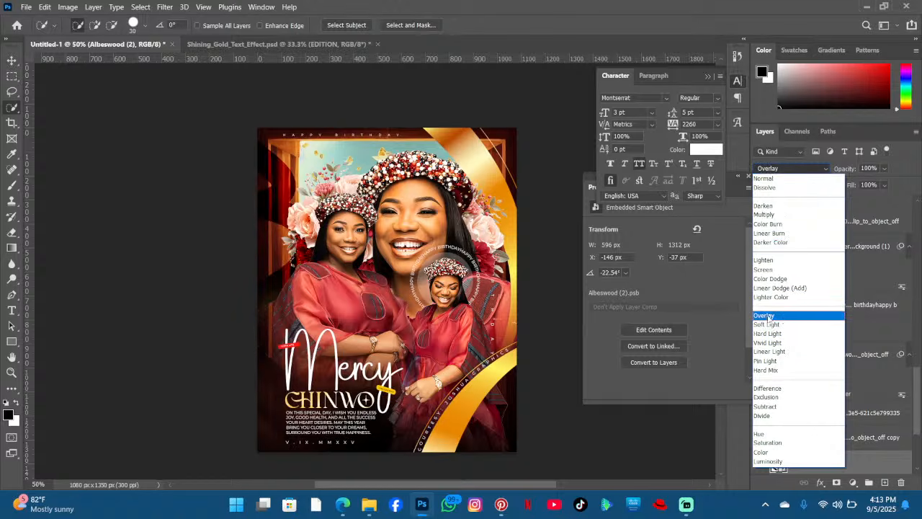
{"action": "key", "text": "Escape"}
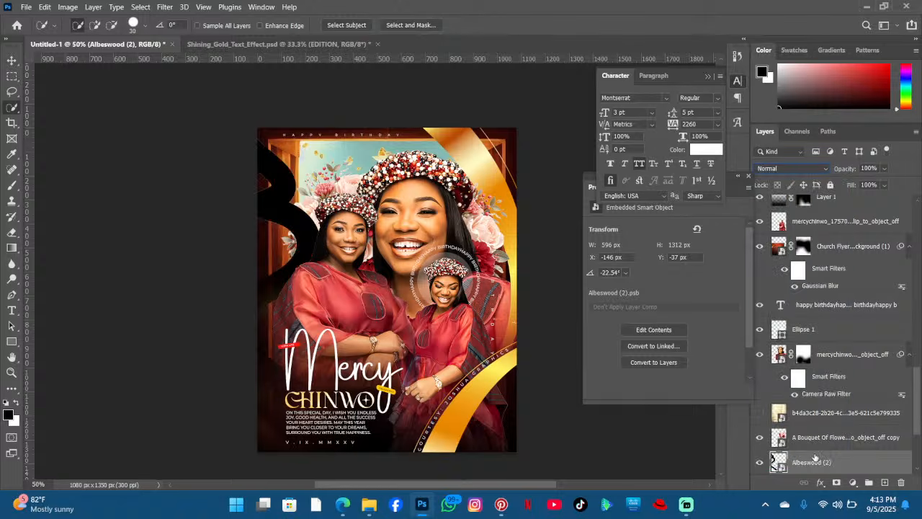
{"action": "key", "text": "ctrl+i"}
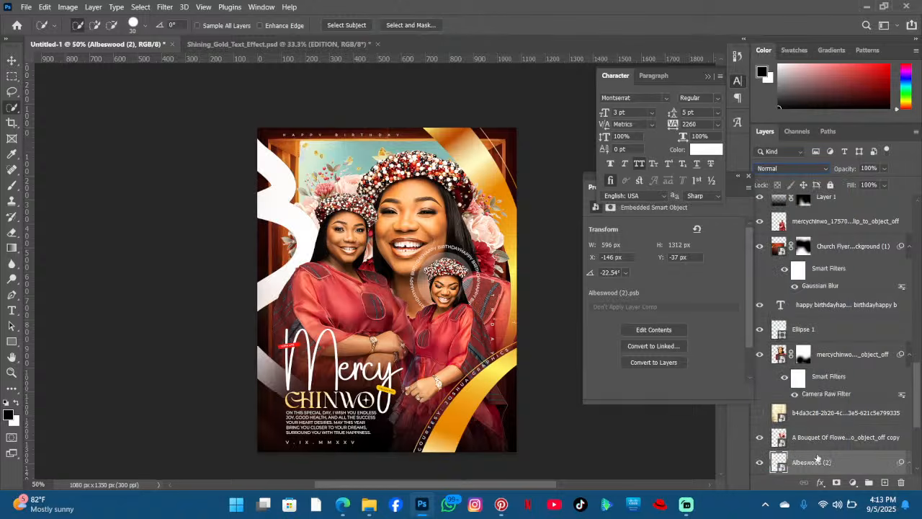
- Convert the line layer to a smart object and set its blend mode to Overlay
{"action": "right_click", "coordinate": [819, 464]}
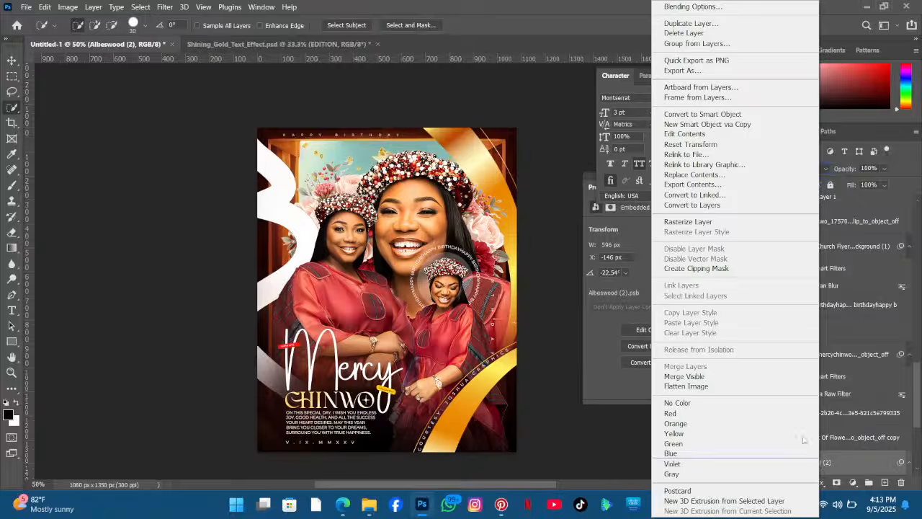
{"action": "left_click", "coordinate": [688, 114]}
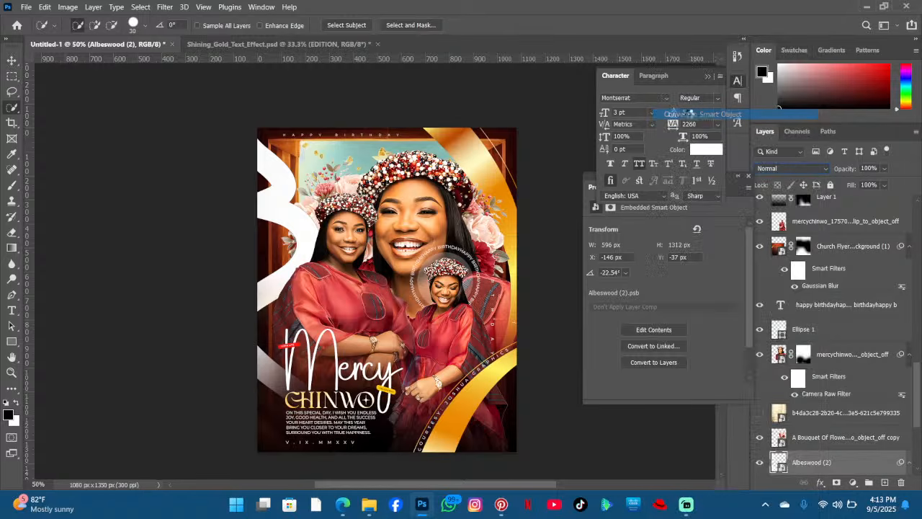
{"action": "left_click", "coordinate": [790, 170]}
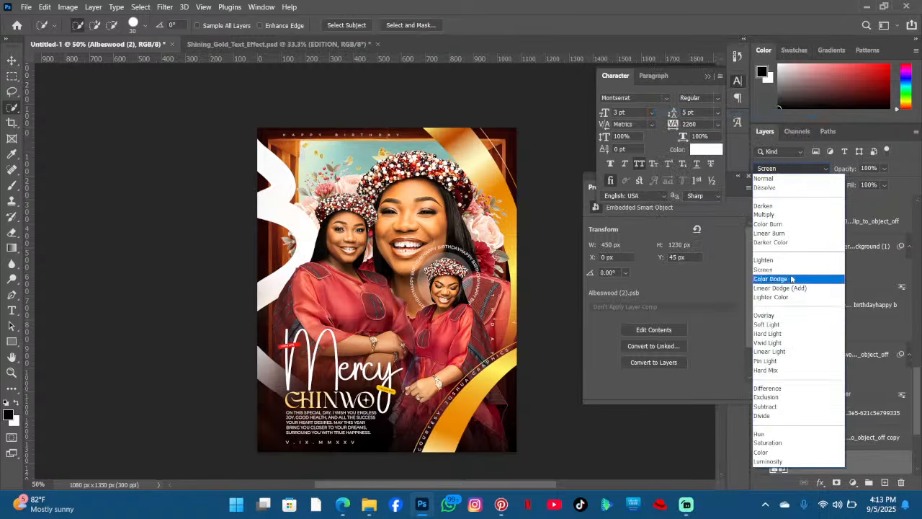
{"action": "left_click", "coordinate": [775, 315]}
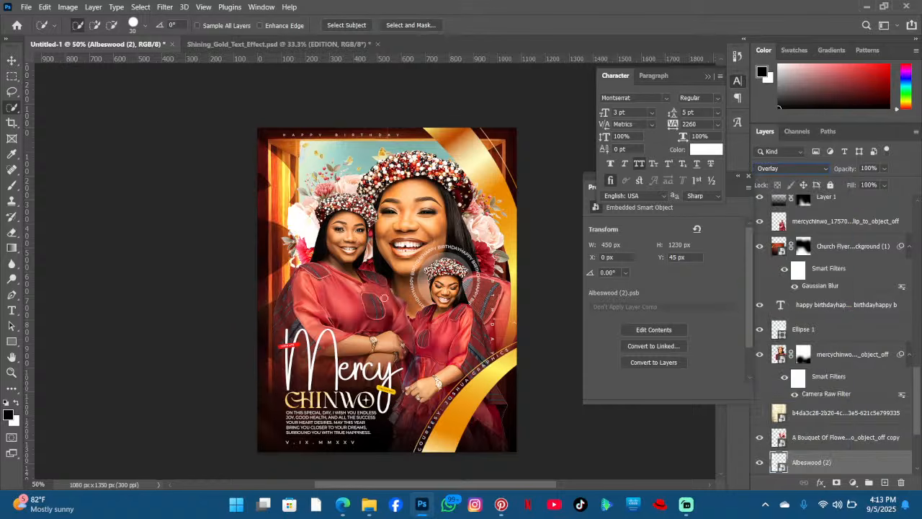
- Enlarge the wavy line and rotate it about -9.6° across the poster's upper left area
{"action": "left_click", "coordinate": [17, 63]}
{"action": "left_click_drag", "start_coordinate": [273, 293], "coordinate": [255, 269]}
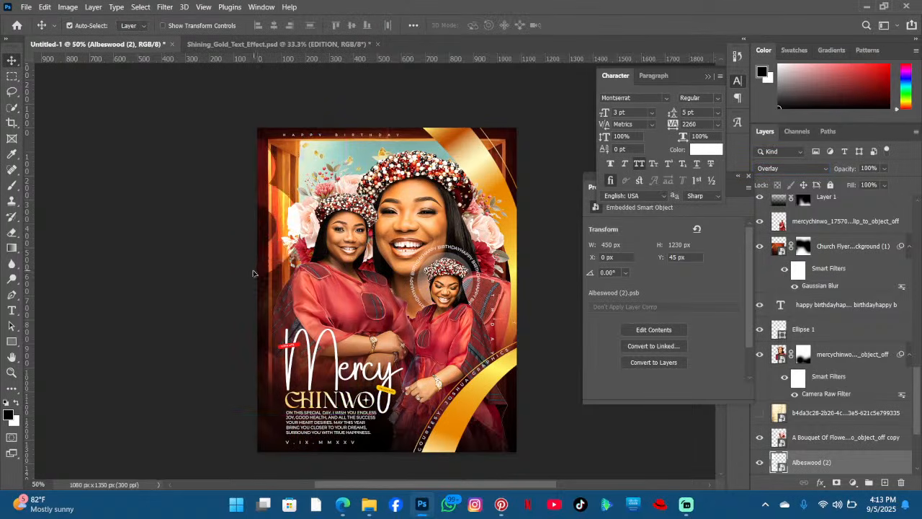
{"action": "key", "text": "ctrl+t"}
{"action": "left_click_drag", "start_coordinate": [545, 254], "coordinate": [500, 115]}
{"action": "left_click_drag", "start_coordinate": [344, 259], "coordinate": [427, 244]}
{"action": "left_click_drag", "start_coordinate": [552, 157], "coordinate": [581, 220]}
{"action": "left_click_drag", "start_coordinate": [397, 256], "coordinate": [391, 305]}
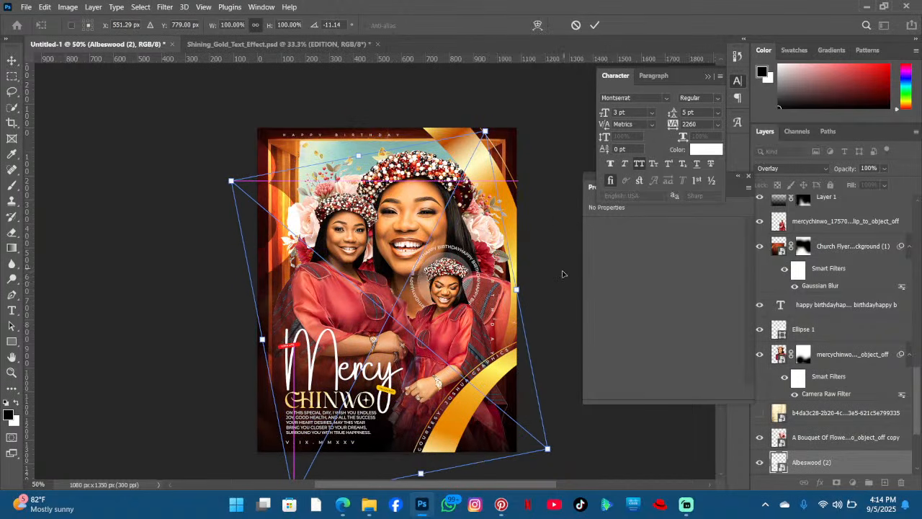
{"action": "left_click_drag", "start_coordinate": [560, 268], "coordinate": [550, 188]}
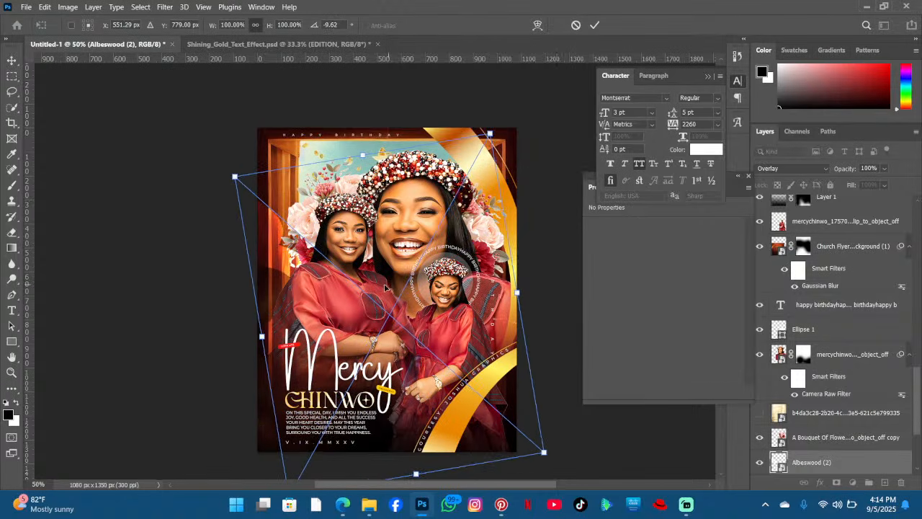
{"action": "left_click_drag", "start_coordinate": [386, 287], "coordinate": [360, 259]}
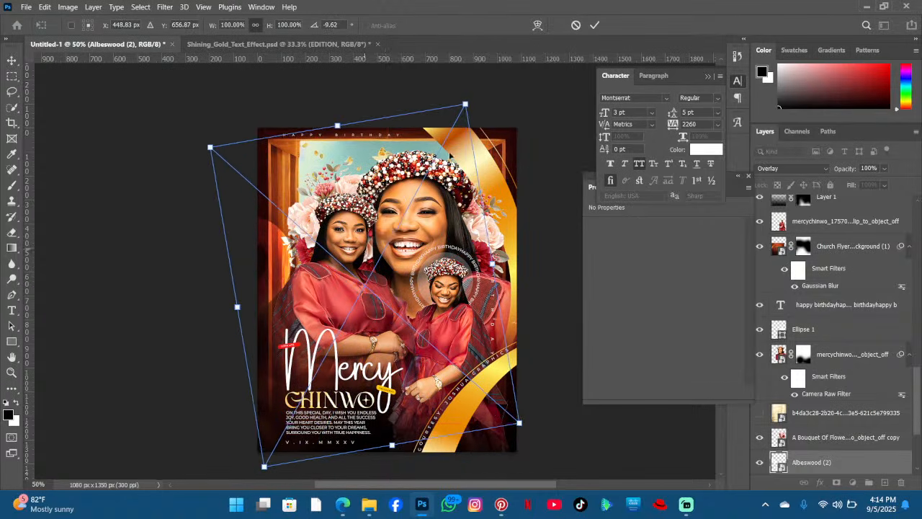
{"action": "left_click", "coordinate": [596, 25]}
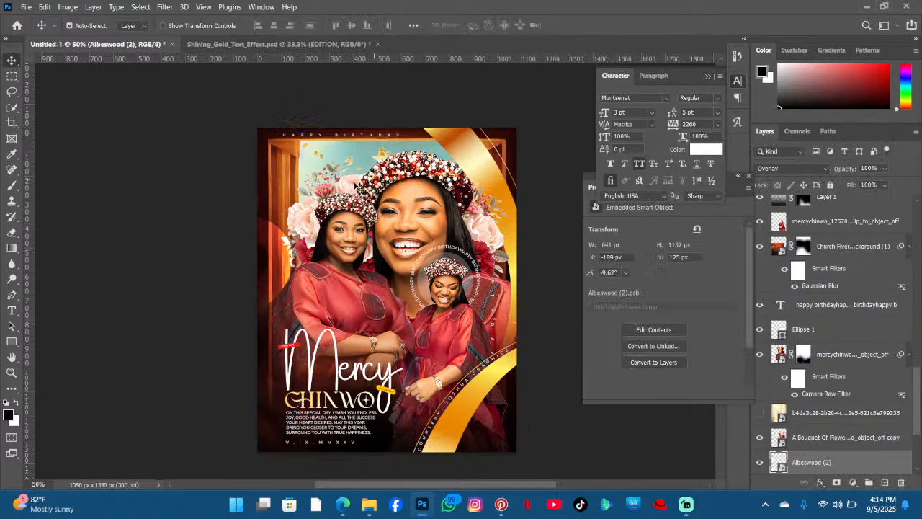
- Duplicate the wavy line layer and move the copy above the poster's top edge
{"action": "key", "text": "ctrl"}
{"action": "left_click_drag", "start_coordinate": [300, 198], "coordinate": [276, 195]}
{"action": "left_click_drag", "start_coordinate": [276, 247], "coordinate": [283, 115]}
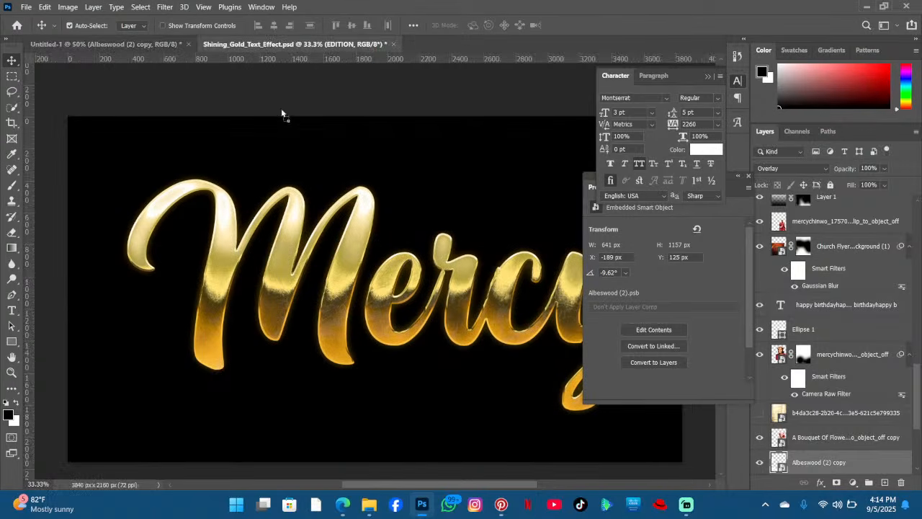
{"action": "left_click_drag", "start_coordinate": [178, 47], "coordinate": [290, 93]}
{"action": "scroll", "coordinate": [302, 141], "scroll_direction": "up", "scroll_amount": 2}
{"action": "scroll", "coordinate": [303, 144], "scroll_direction": "up", "scroll_amount": 1}
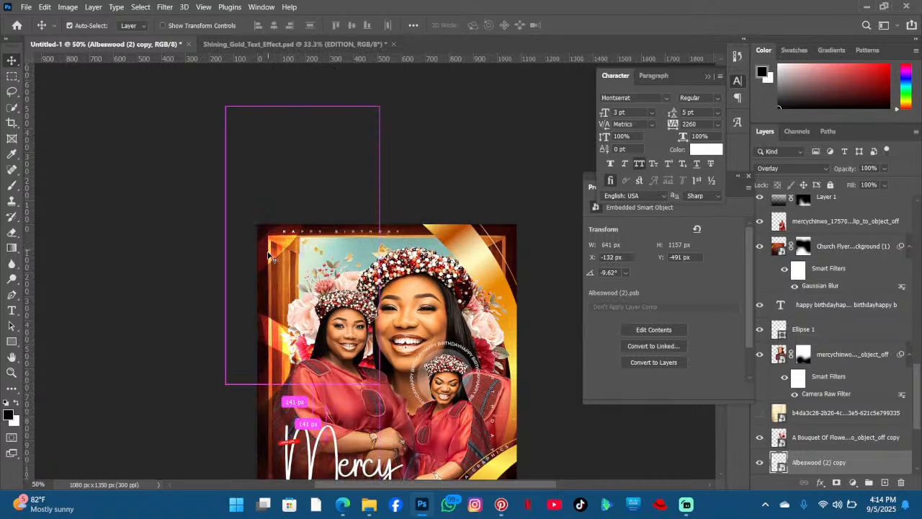
- Rotate the copied line about 50° and position it across the poster's upper area
{"action": "key", "text": "ctrl+t"}
{"action": "left_click_drag", "start_coordinate": [537, 158], "coordinate": [470, 285]}
{"action": "left_click_drag", "start_coordinate": [358, 239], "coordinate": [336, 285]}
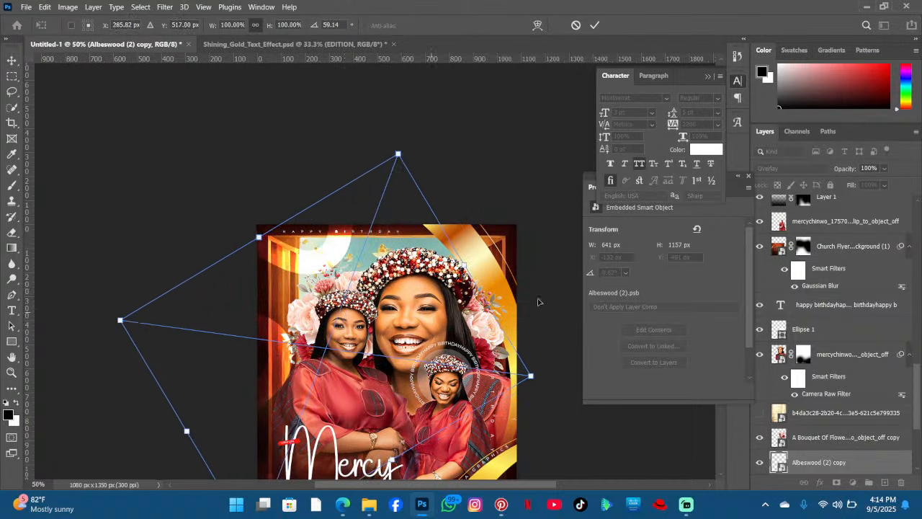
{"action": "left_click_drag", "start_coordinate": [535, 292], "coordinate": [438, 222]}
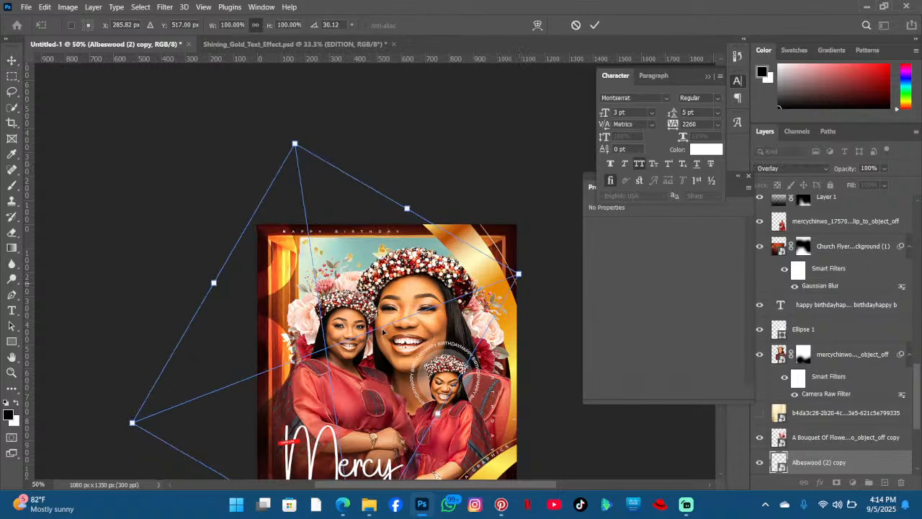
{"action": "left_click_drag", "start_coordinate": [333, 327], "coordinate": [410, 301]}
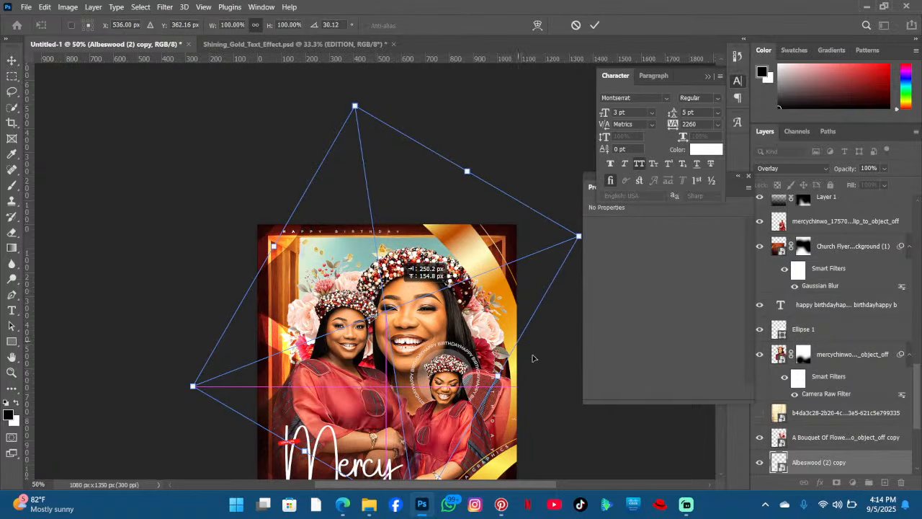
{"action": "left_click_drag", "start_coordinate": [552, 347], "coordinate": [552, 319]}
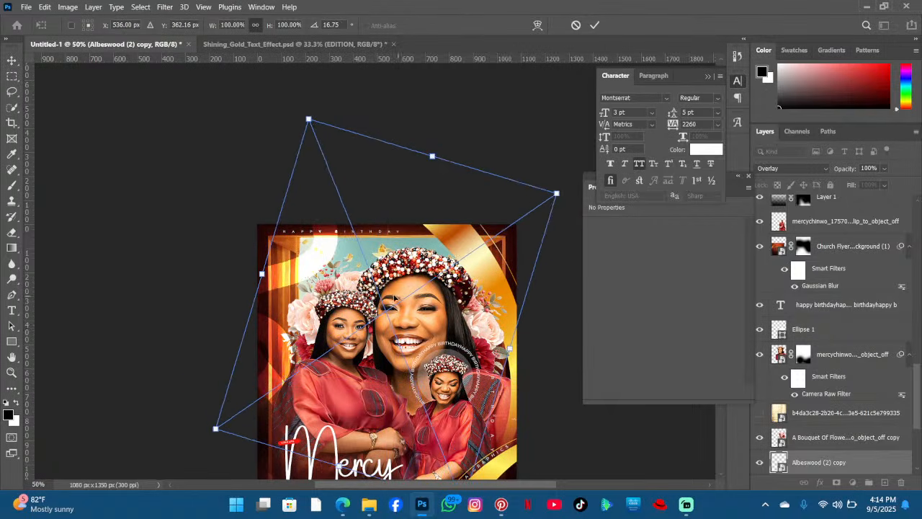
{"action": "left_click_drag", "start_coordinate": [431, 277], "coordinate": [384, 291]}
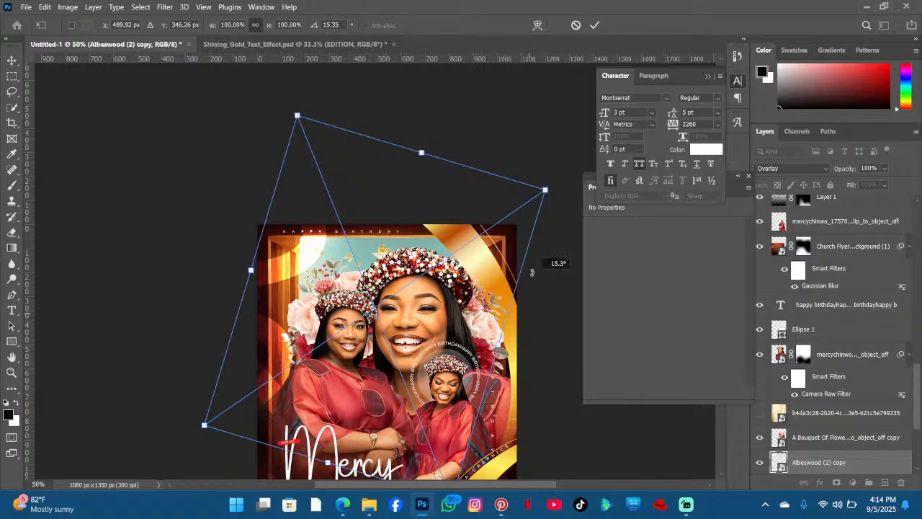
{"action": "left_click_drag", "start_coordinate": [532, 273], "coordinate": [476, 176]}
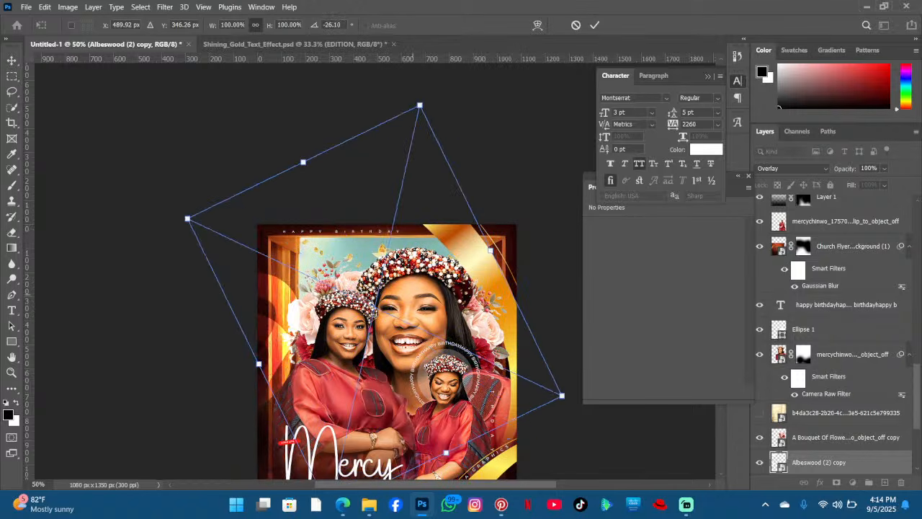
{"action": "left_click_drag", "start_coordinate": [397, 289], "coordinate": [364, 138]}
{"action": "left_click_drag", "start_coordinate": [514, 176], "coordinate": [451, 295]}
{"action": "left_click_drag", "start_coordinate": [365, 157], "coordinate": [374, 333]}
{"action": "left_click_drag", "start_coordinate": [469, 176], "coordinate": [531, 245]}
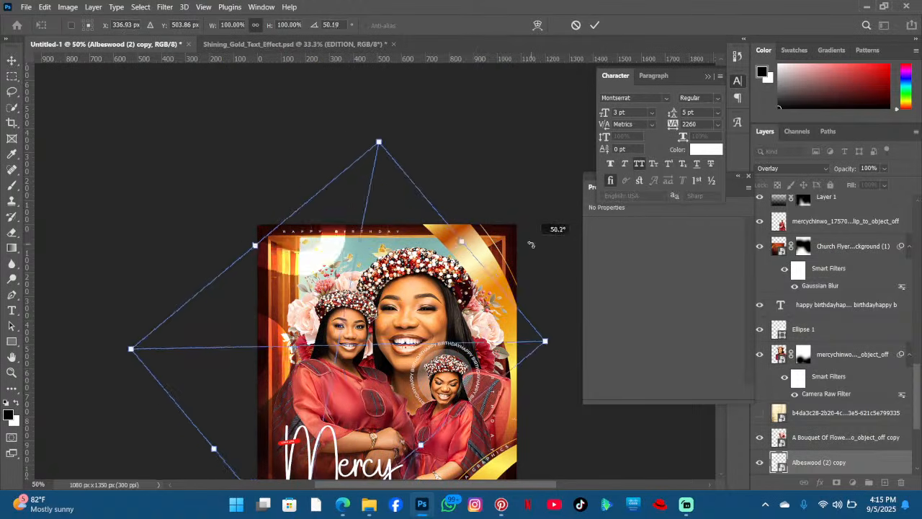
{"action": "left_click", "coordinate": [596, 25]}
{"action": "scroll", "coordinate": [514, 130], "scroll_direction": "down", "scroll_amount": 2}
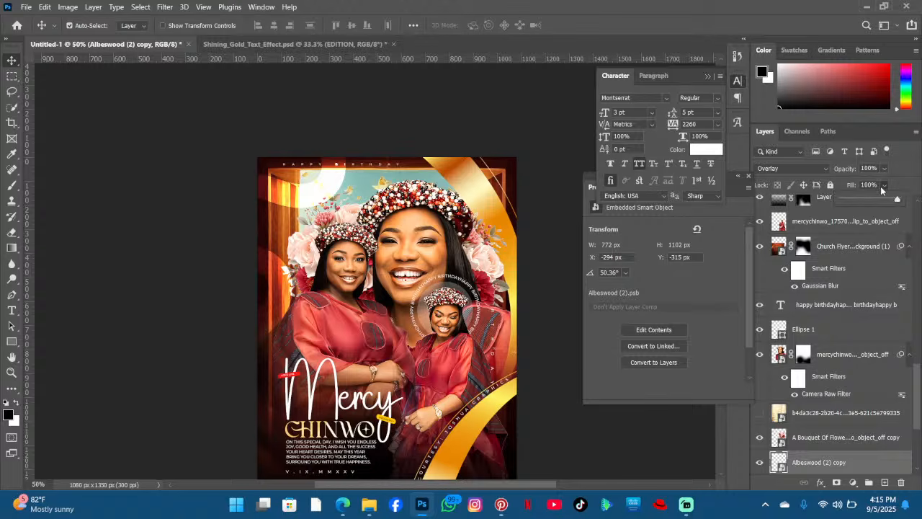
- Set the copied wavy line layer's fill to 51% and its opacity to 86%
{"action": "left_click_drag", "start_coordinate": [872, 201], "coordinate": [870, 201]}
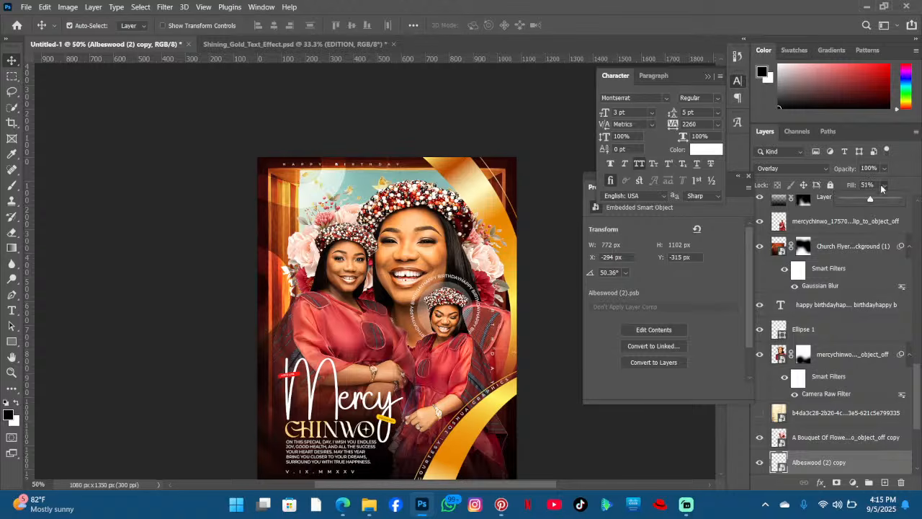
{"action": "left_click", "coordinate": [884, 169]}
{"action": "left_click", "coordinate": [908, 175]}
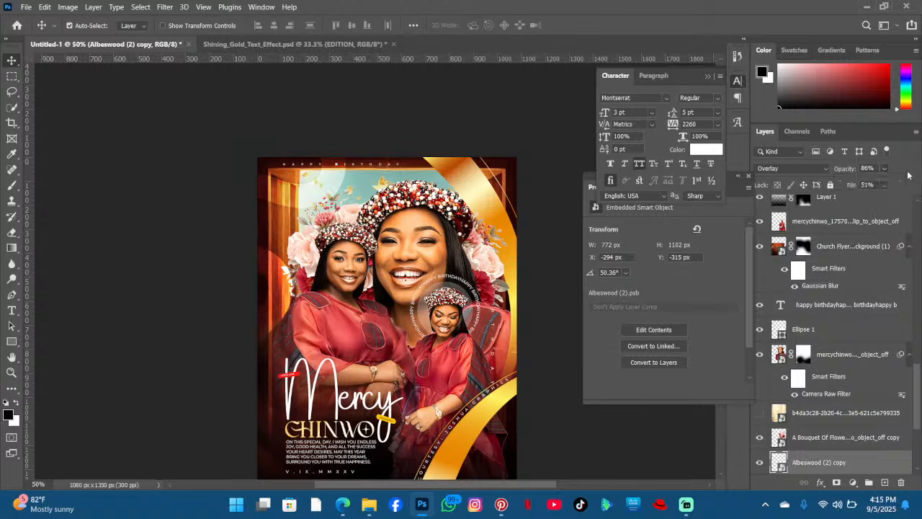
- Select the original wavy line layer and set its fill to 85% and opacity to 88%
{"action": "key", "text": "alt+bracketleft"}
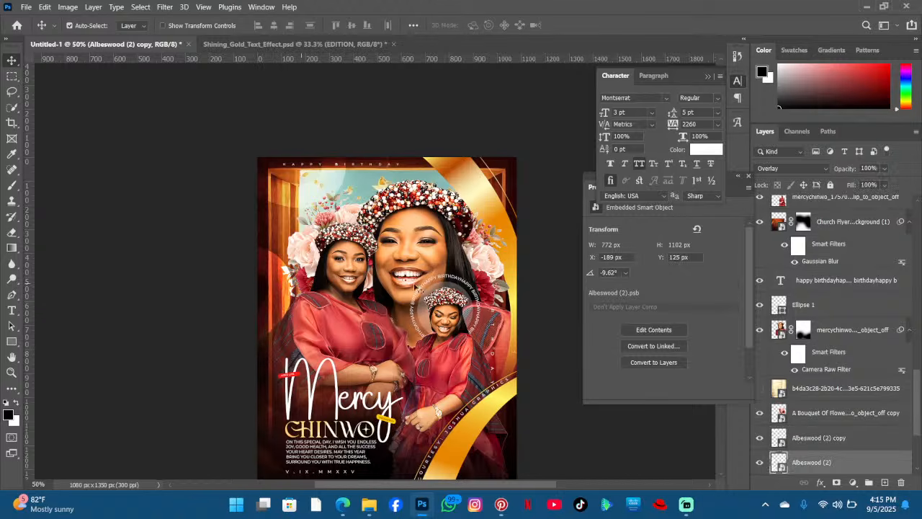
{"action": "left_click", "coordinate": [885, 185]}
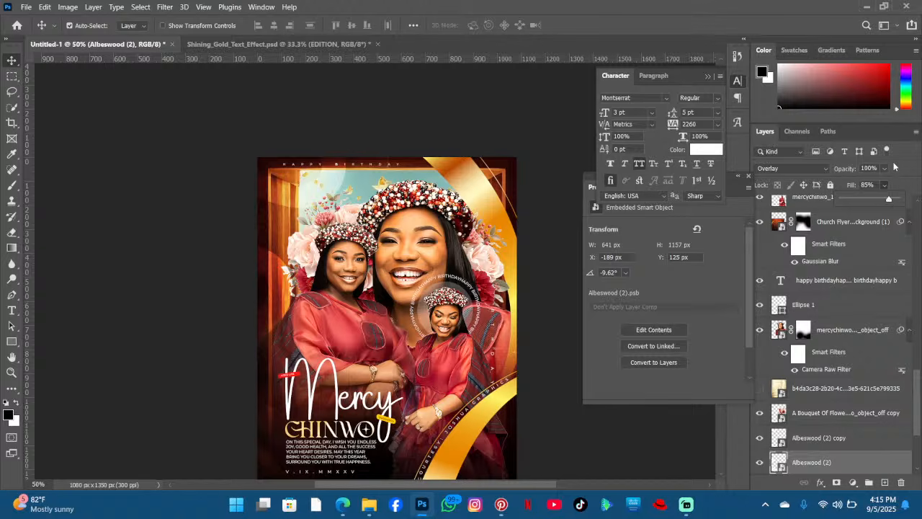
{"action": "left_click", "coordinate": [892, 182]}
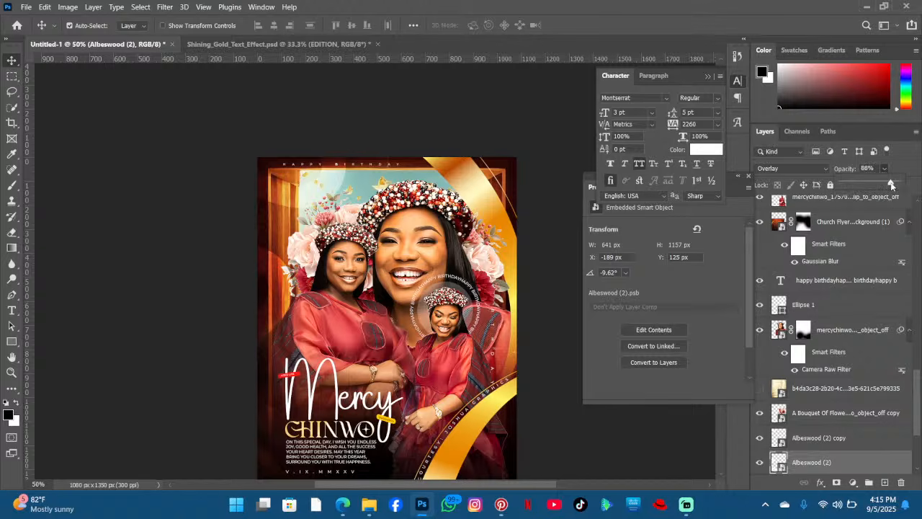
{"action": "left_click", "coordinate": [914, 171]}
- Duplicate the curved "courtesy: joshua graphics" text and rotate the copy about 51°, moving it toward the poster's upper left
{"action": "scroll", "coordinate": [426, 186], "scroll_direction": "down", "scroll_amount": 2}
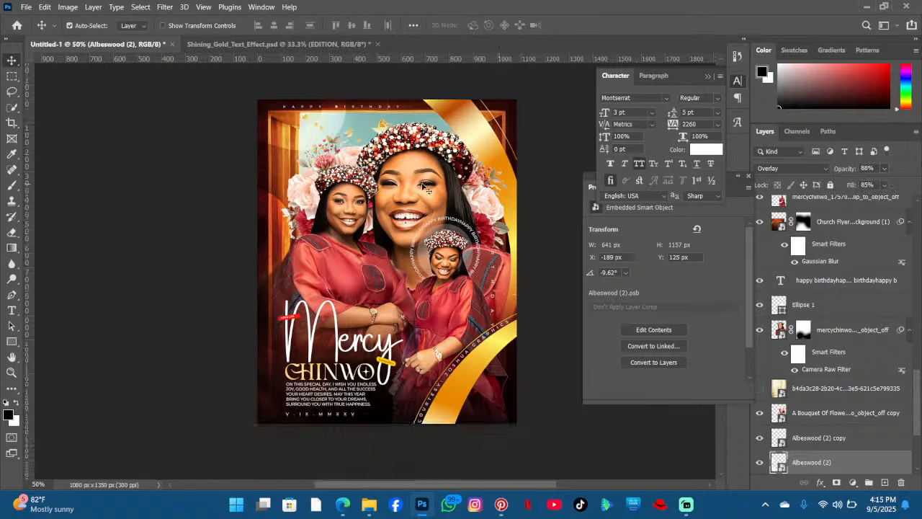
{"action": "scroll", "coordinate": [219, 197], "scroll_direction": "up", "scroll_amount": 1}
{"action": "scroll", "coordinate": [235, 192], "scroll_direction": "down", "scroll_amount": 2}
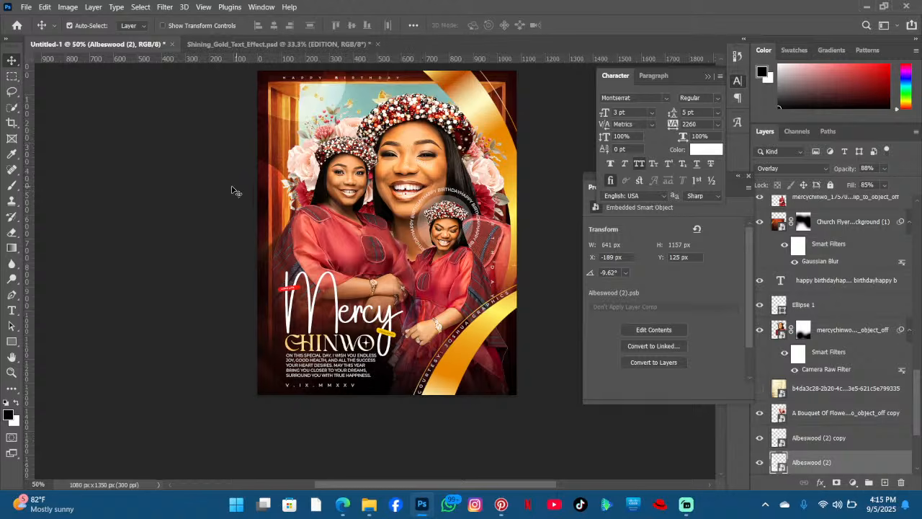
{"action": "scroll", "coordinate": [335, 215], "scroll_direction": "down", "scroll_amount": 1}
{"action": "scroll", "coordinate": [407, 224], "scroll_direction": "up", "scroll_amount": 2}
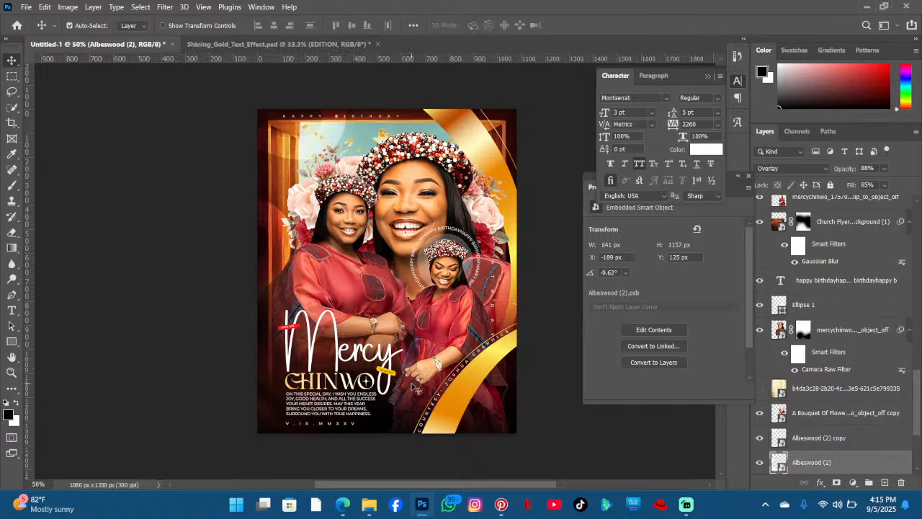
{"action": "left_click", "coordinate": [456, 382]}
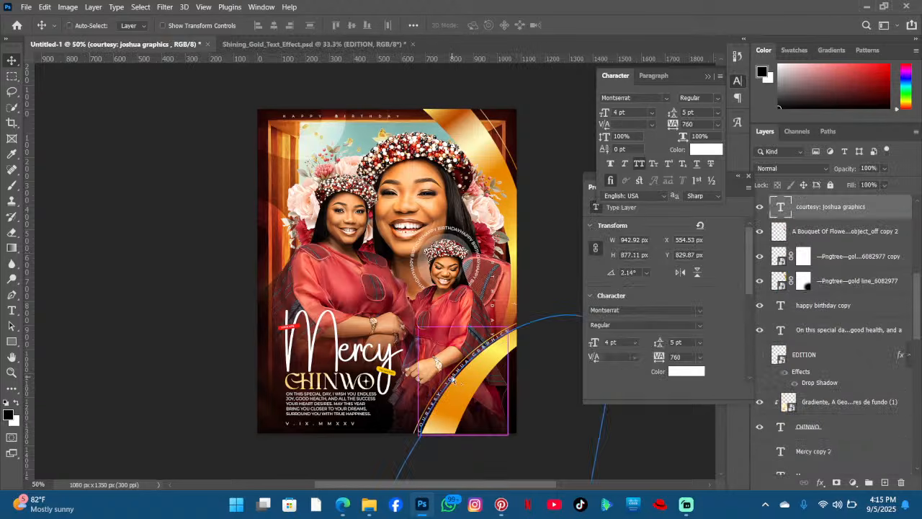
{"action": "key", "text": "ctrl+j"}
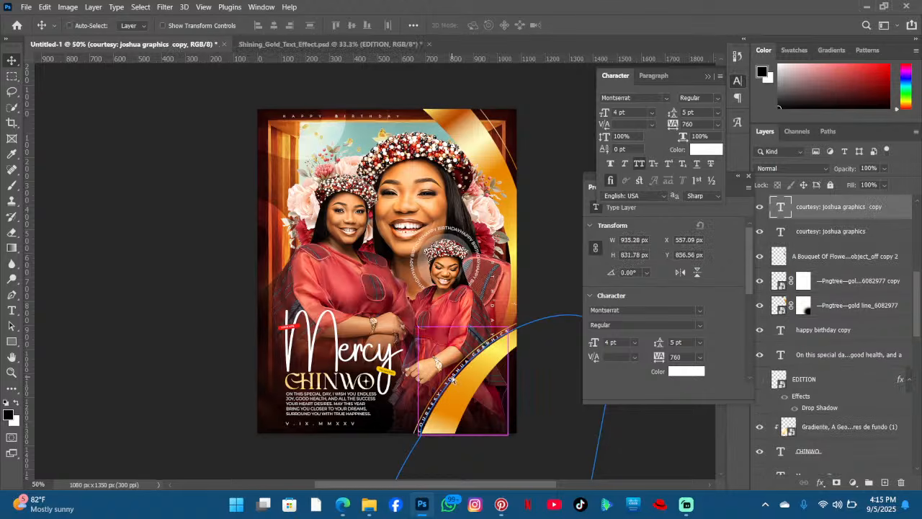
{"action": "key", "text": "ctrl+t"}
{"action": "left_click_drag", "start_coordinate": [448, 405], "coordinate": [444, 193]}
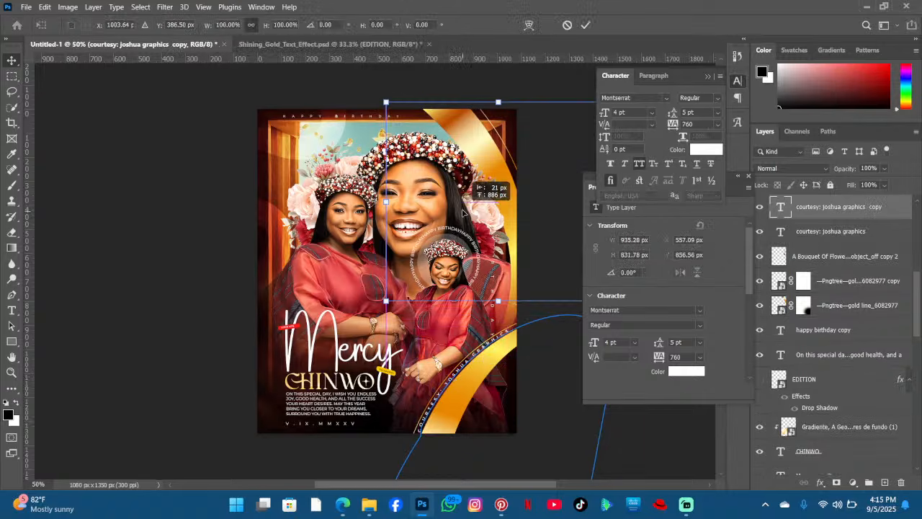
{"action": "left_click_drag", "start_coordinate": [452, 328], "coordinate": [266, 273]}
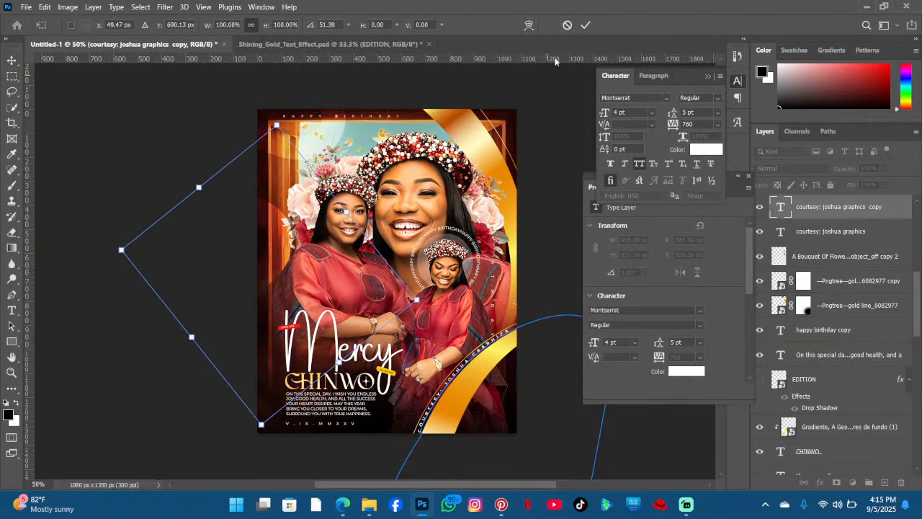
{"action": "left_click", "coordinate": [584, 25]}
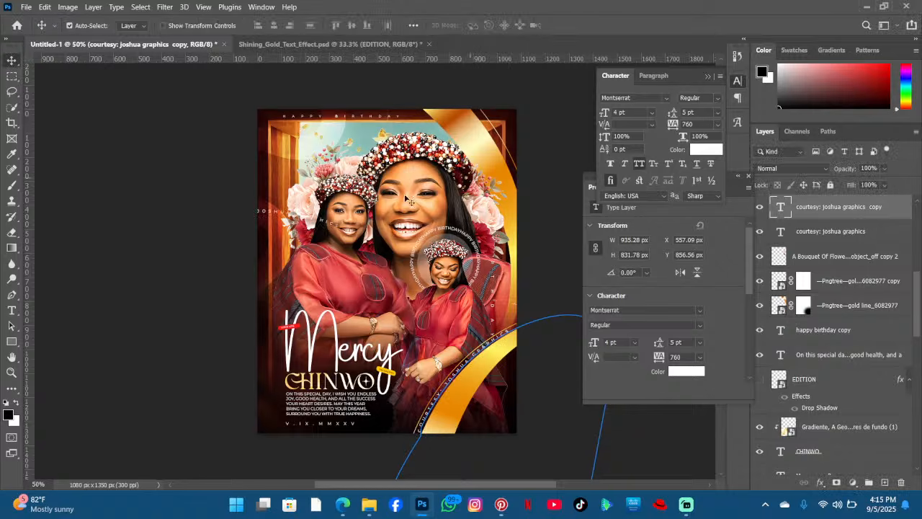
{"action": "key", "text": "ctrl+t"}
{"action": "left_click", "coordinate": [448, 209]}
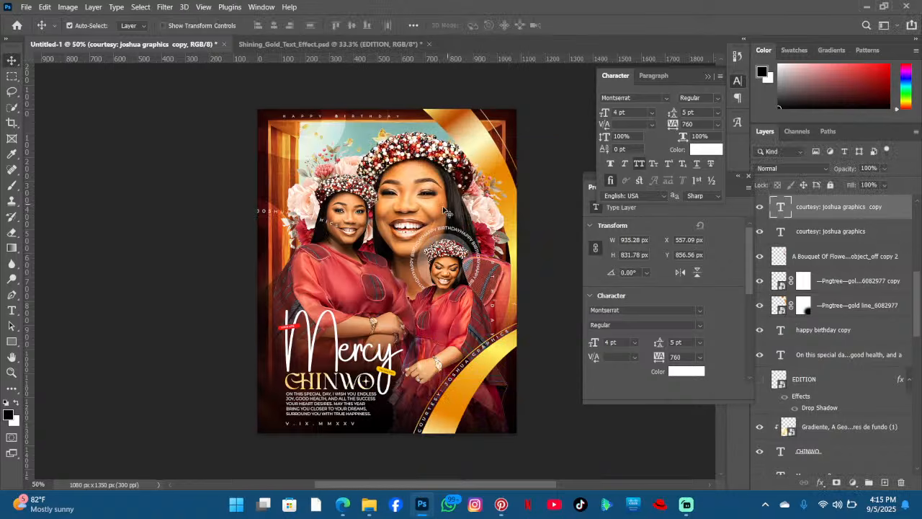
{"action": "right_click", "coordinate": [818, 213]}
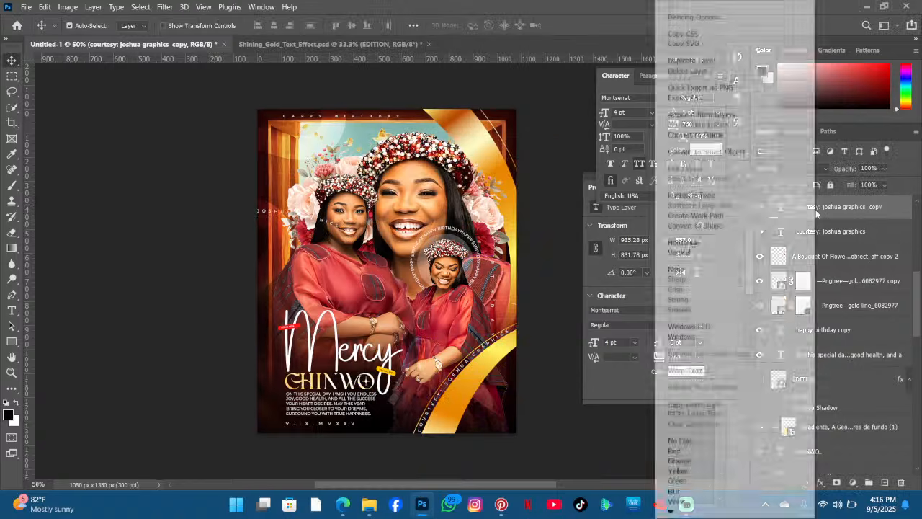
{"action": "left_click", "coordinate": [842, 208]}
{"action": "key", "text": "ctrl+t"}
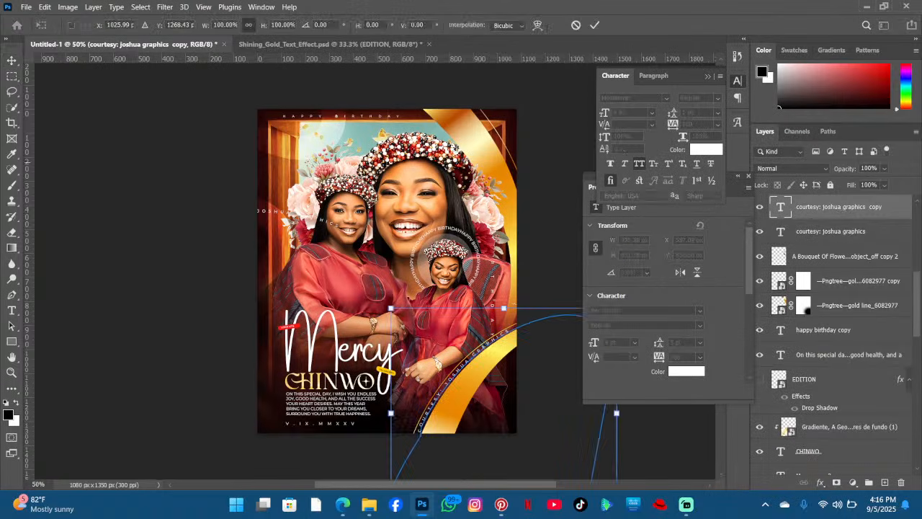
{"action": "left_click", "coordinate": [576, 25]}
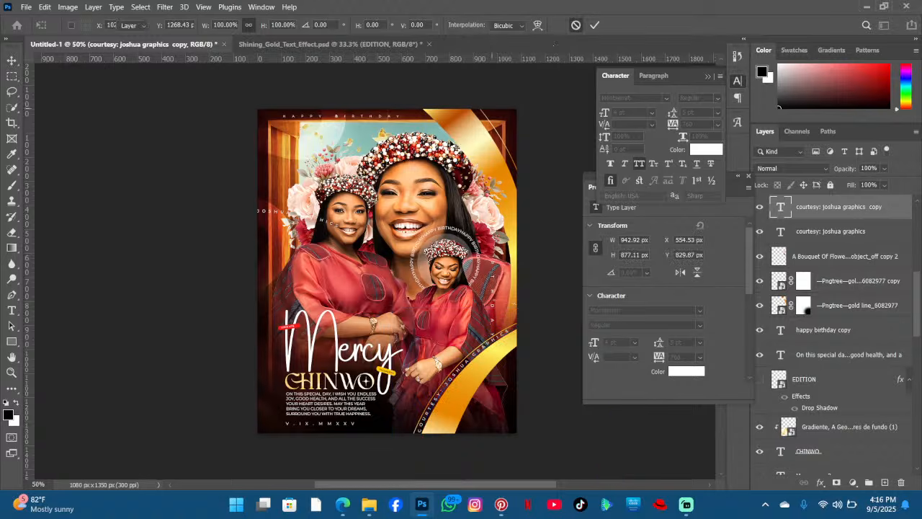
- Move the original courtesy text to the poster's top right and rotate it about 55° to follow the gold ribbon
{"action": "left_click", "coordinate": [325, 222]}
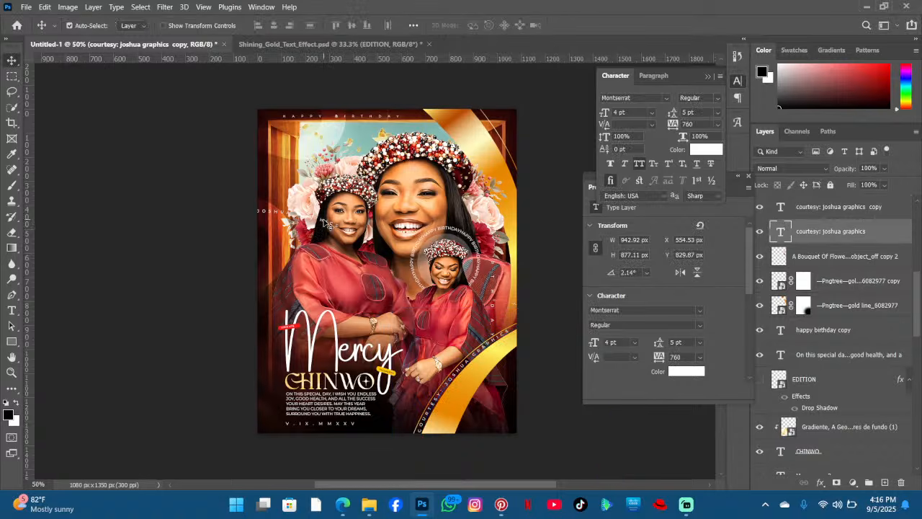
{"action": "left_click_drag", "start_coordinate": [324, 222], "coordinate": [567, 207]}
{"action": "key", "text": "ctrl+t"}
{"action": "left_click_drag", "start_coordinate": [493, 215], "coordinate": [570, 137]}
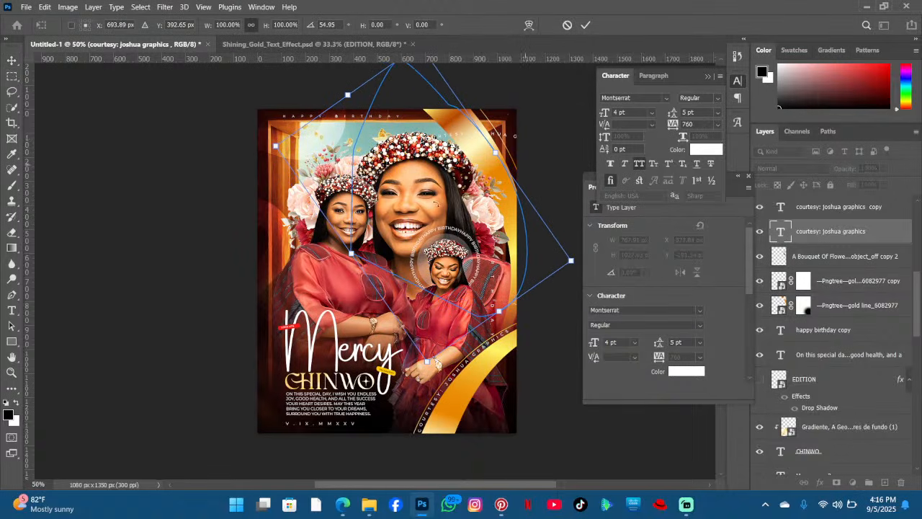
{"action": "left_click_drag", "start_coordinate": [434, 212], "coordinate": [438, 190]}
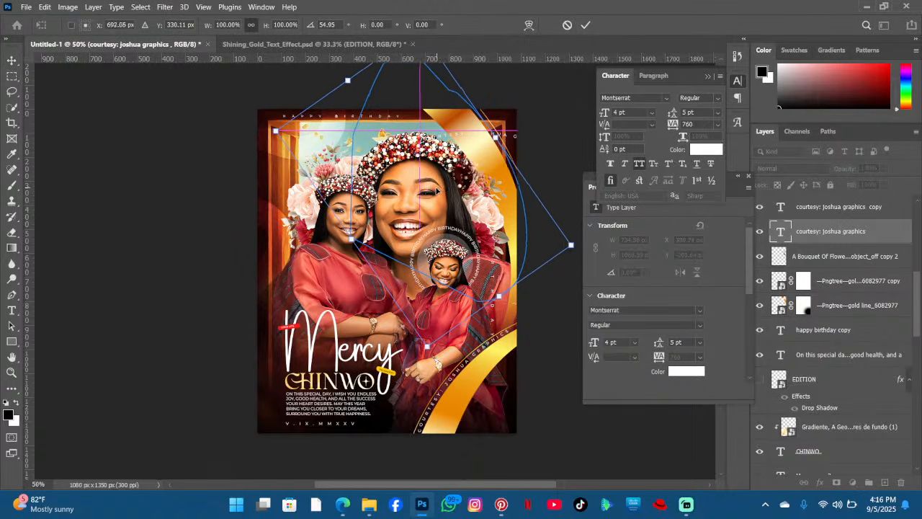
{"action": "left_click", "coordinate": [587, 25]}
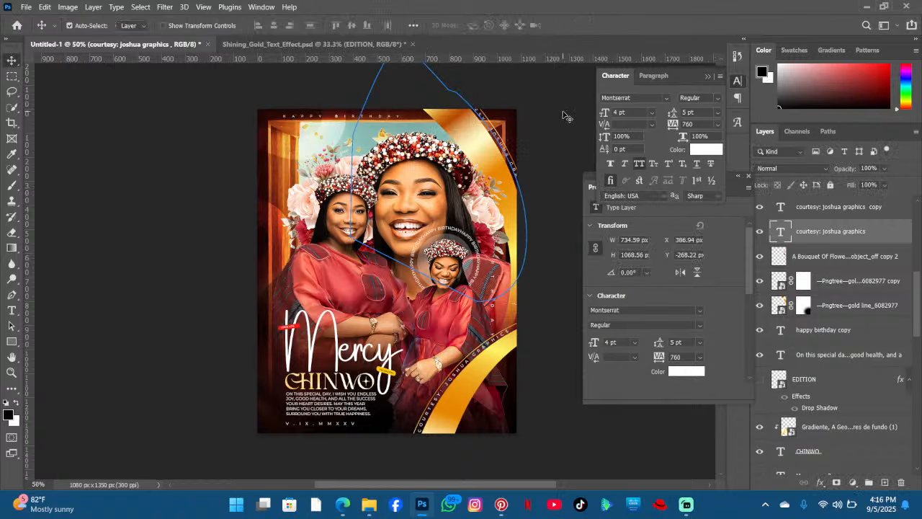
- Edit the moved curved text so it reads "hapy birthday" and commit the change
{"action": "left_click", "coordinate": [12, 311]}
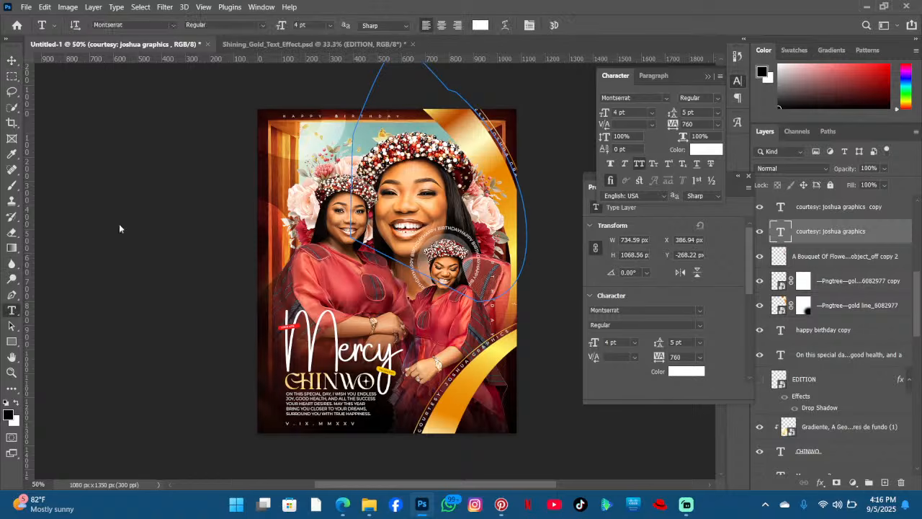
{"action": "left_click", "coordinate": [478, 111]}
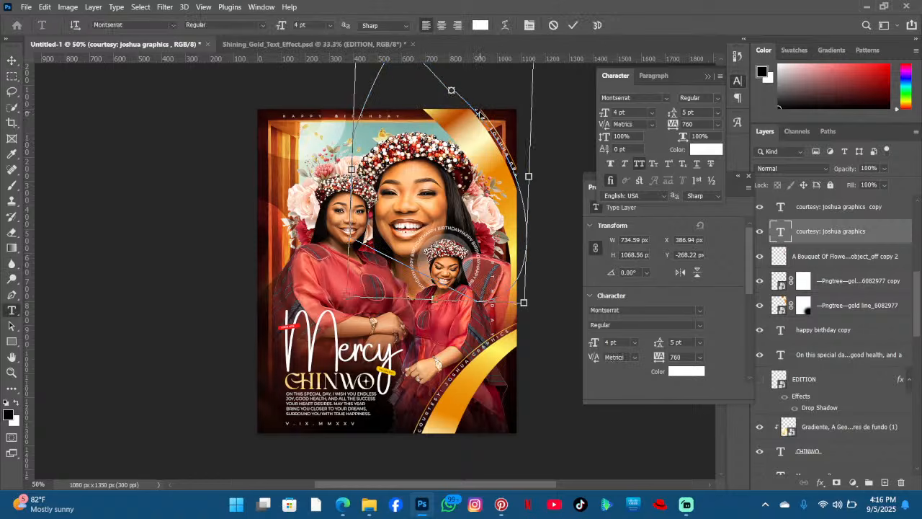
{"action": "left_click", "coordinate": [479, 110]}
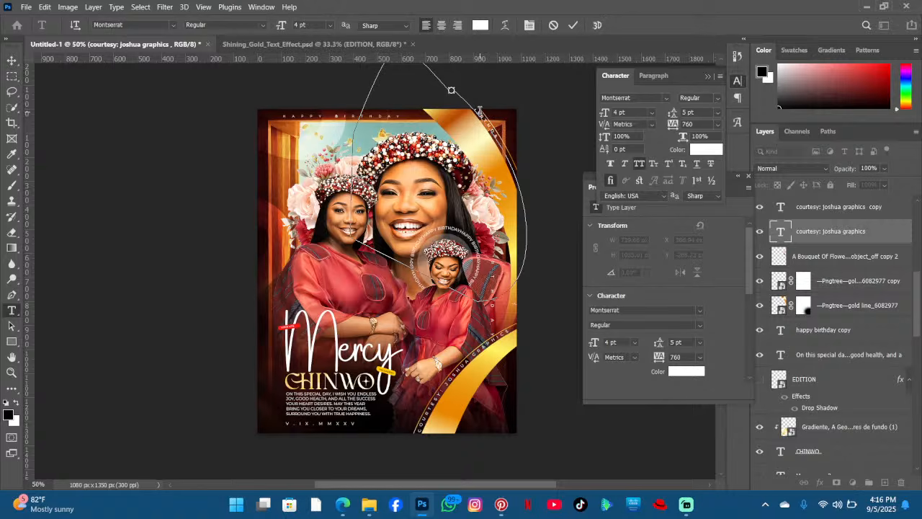
{"action": "left_click", "coordinate": [574, 26]}
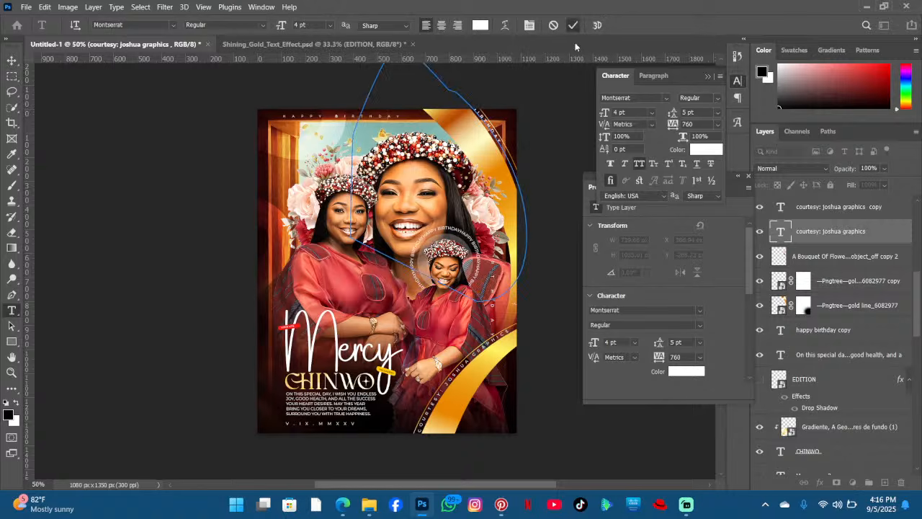
{"action": "left_click", "coordinate": [11, 59]}
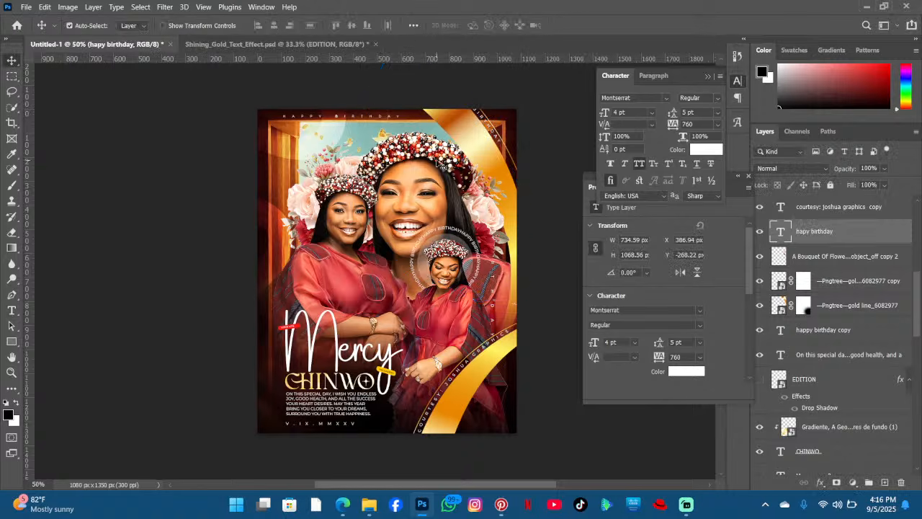
- Rotate the curved birthday text about 13° and nudge it up along the gold ribbon's top right edge
{"action": "key", "text": "ctrl+t"}
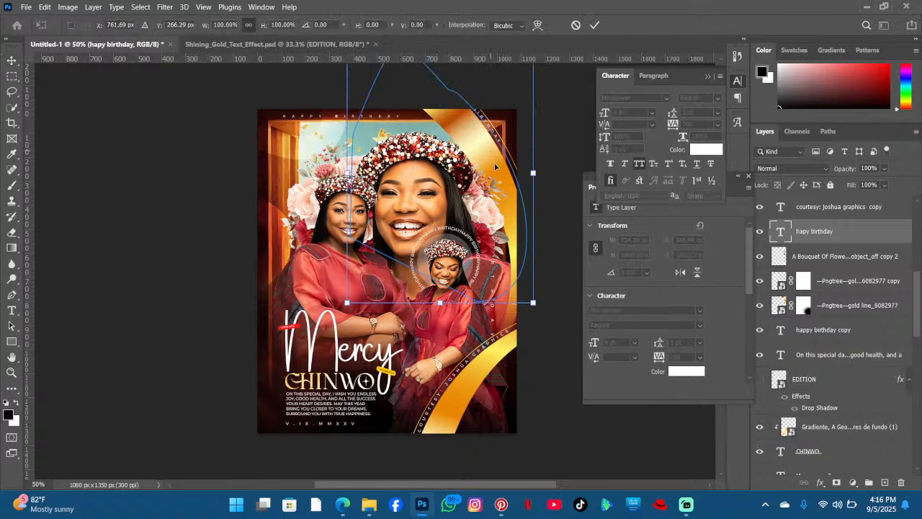
{"action": "left_click_drag", "start_coordinate": [495, 168], "coordinate": [571, 245]}
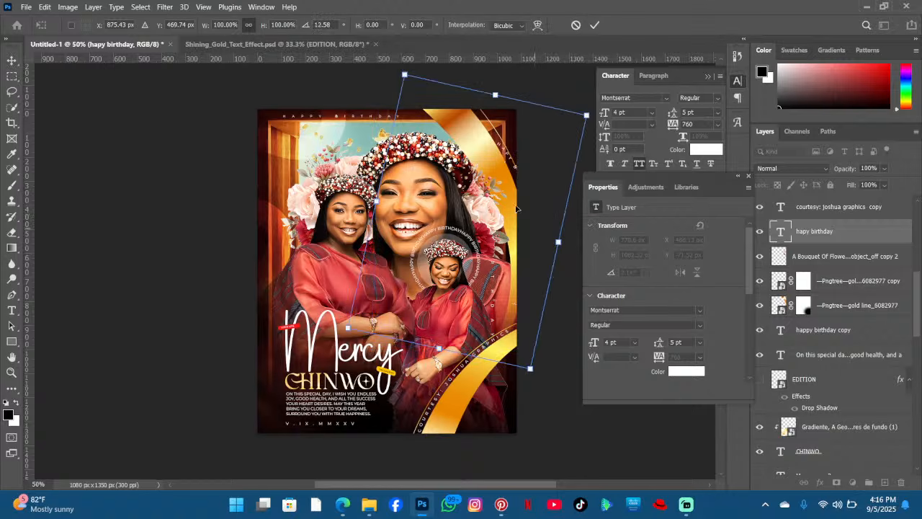
{"action": "left_click_drag", "start_coordinate": [512, 204], "coordinate": [490, 172]}
{"action": "left_click_drag", "start_coordinate": [569, 222], "coordinate": [523, 207]}
{"action": "key", "text": "Up"}
{"action": "key", "text": "Up"}
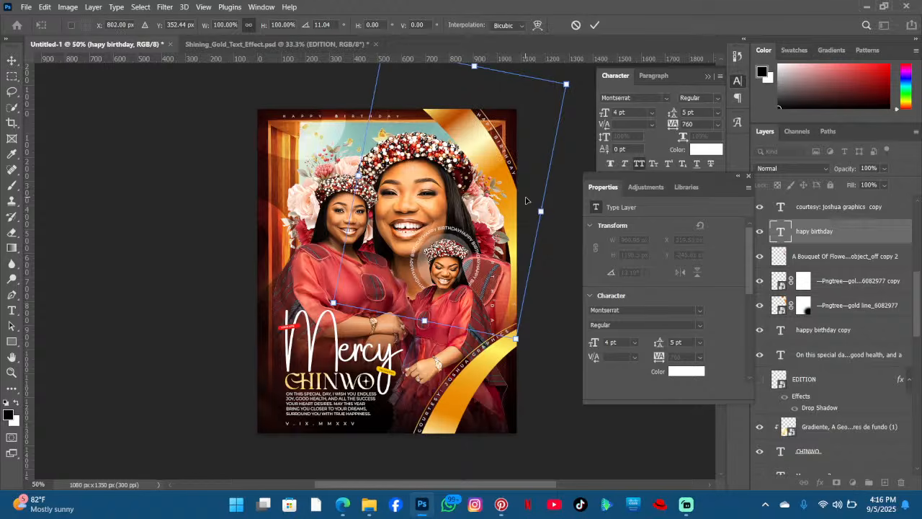
{"action": "key", "text": "Return"}
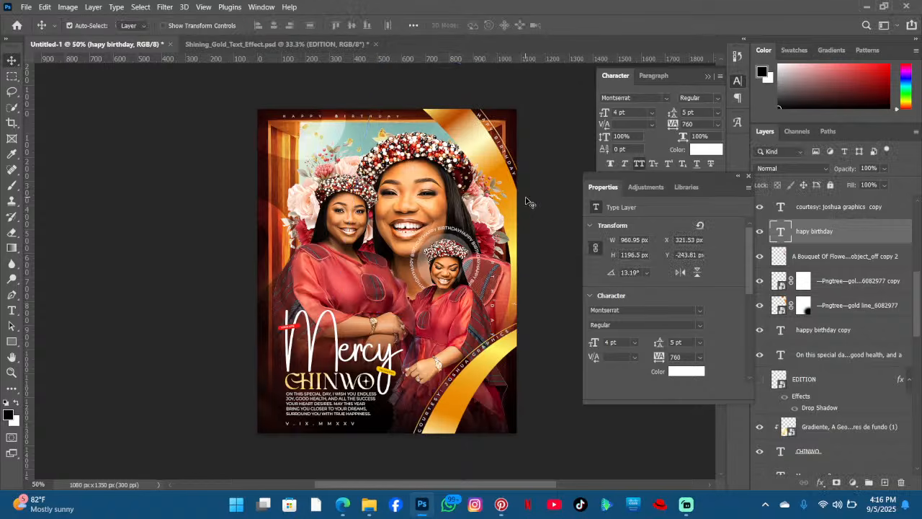
{"action": "scroll", "coordinate": [166, 247], "scroll_direction": "down", "scroll_amount": 2}
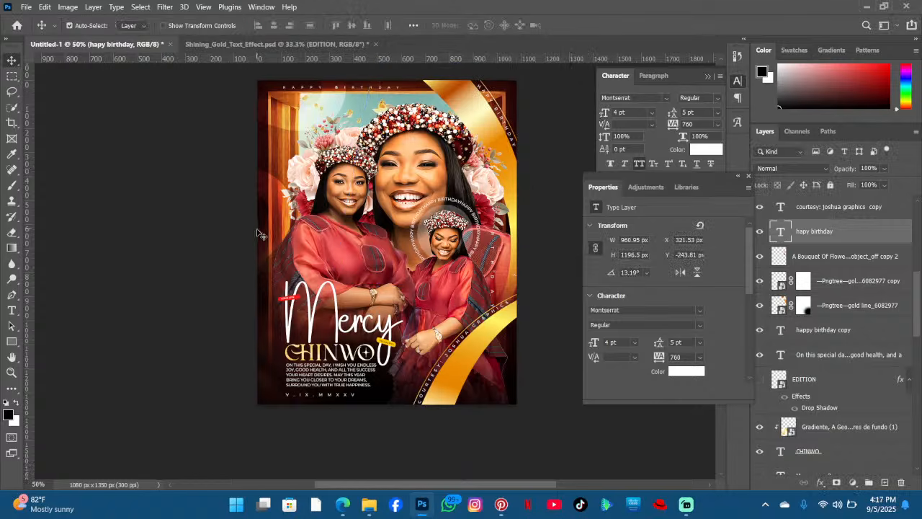
{"action": "scroll", "coordinate": [452, 195], "scroll_direction": "down", "scroll_amount": 1}
{"action": "scroll", "coordinate": [445, 205], "scroll_direction": "up", "scroll_amount": 2}
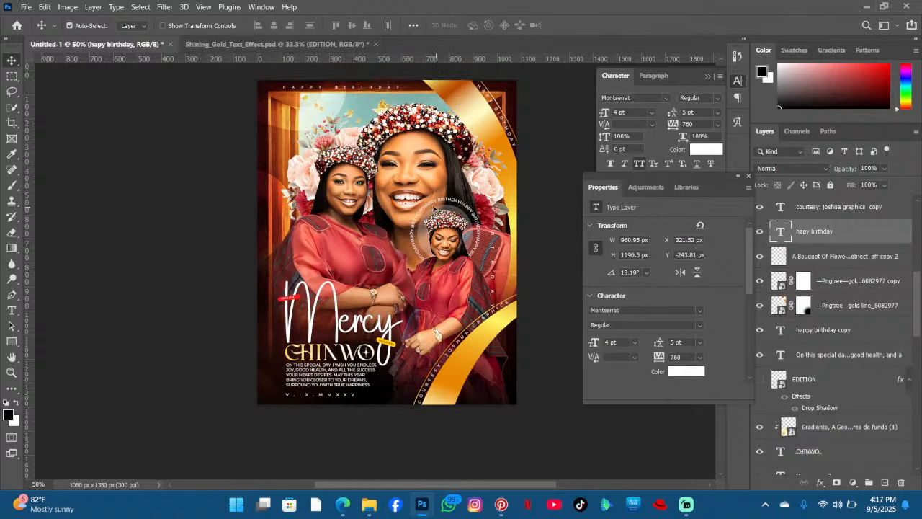
{"action": "scroll", "coordinate": [447, 208], "scroll_direction": "down", "scroll_amount": 1}
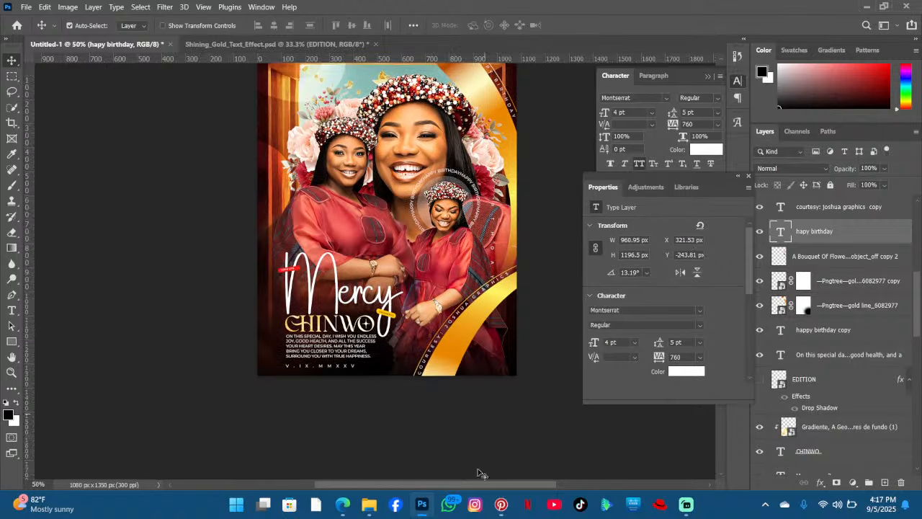
- Switch to Pinterest and open the white looping 3D tube pin
{"action": "left_click", "coordinate": [500, 510]}
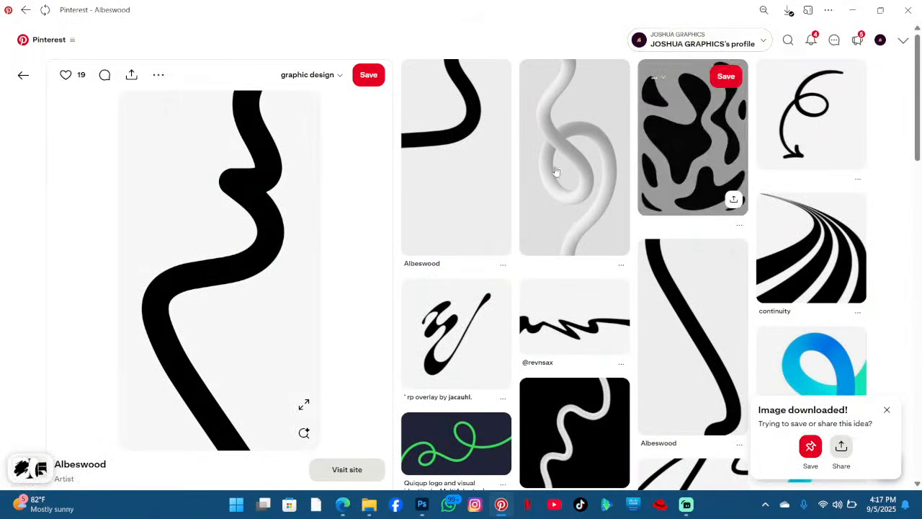
{"action": "left_click", "coordinate": [569, 145]}
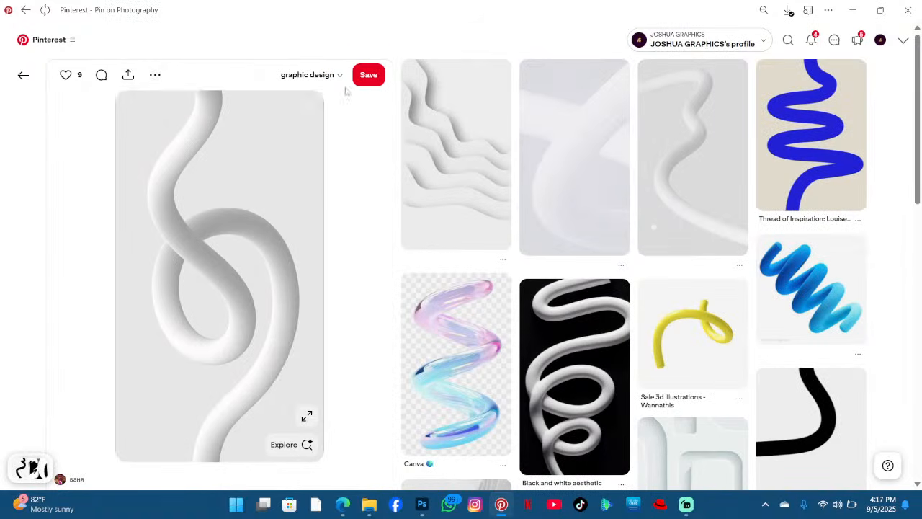
- Save the white looping tube pin and the neighbouring white swirl pin to the graphic design board
{"action": "left_click", "coordinate": [367, 76]}
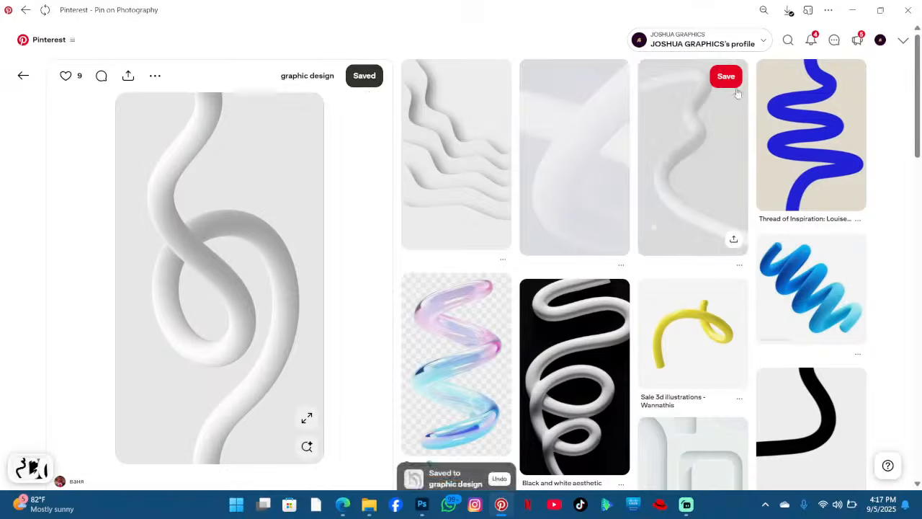
{"action": "left_click", "coordinate": [603, 76]}
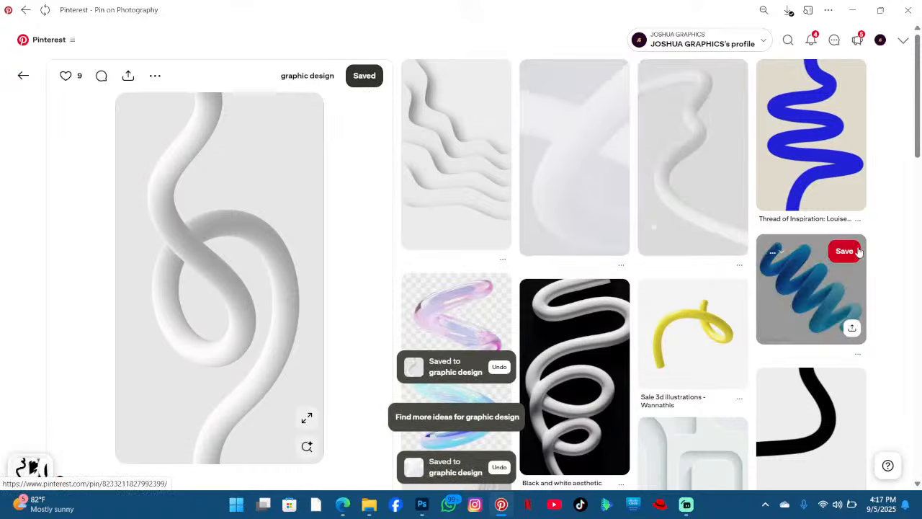
{"action": "left_click", "coordinate": [776, 251]}
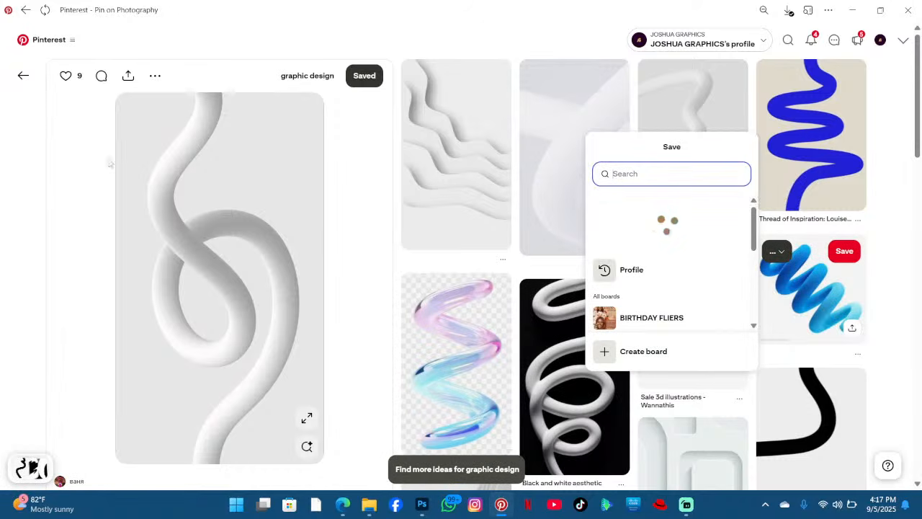
{"action": "left_click", "coordinate": [24, 78]}
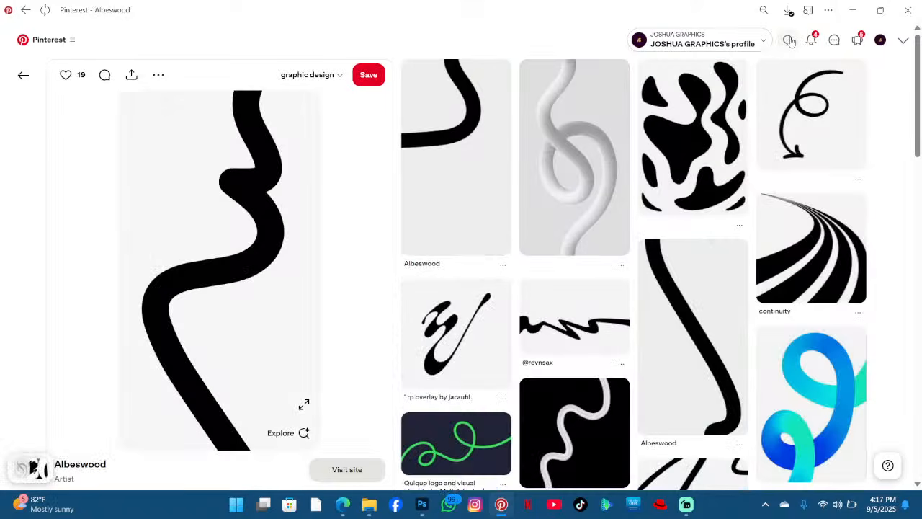
- Search Pinterest for "metalic gold eclipse png" and browse the eclipse results
{"action": "left_click", "coordinate": [788, 39]}
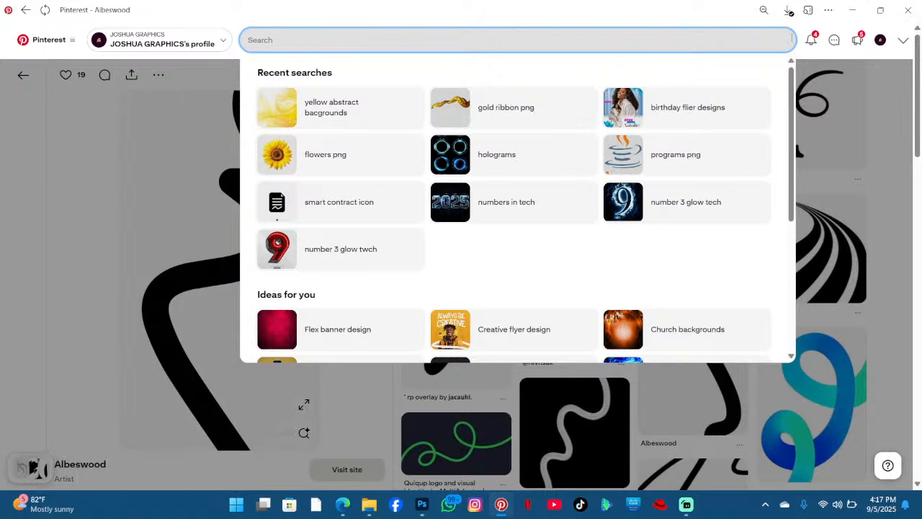
{"action": "type", "text": "mett"}
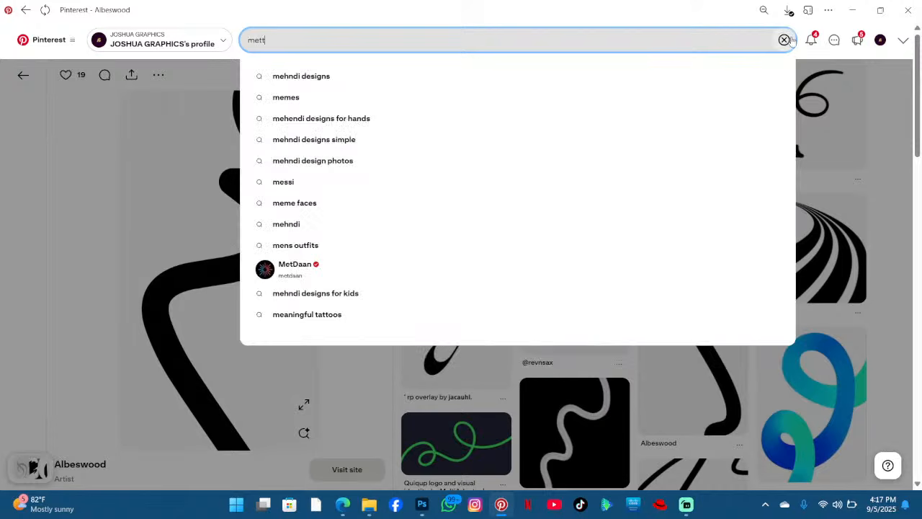
{"action": "type", "text": "alic "}
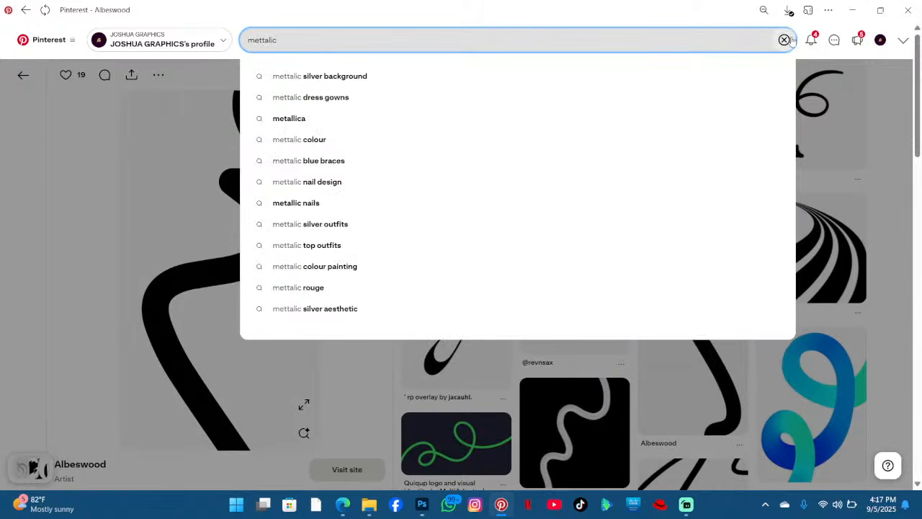
{"action": "type", "text": "eclip"}
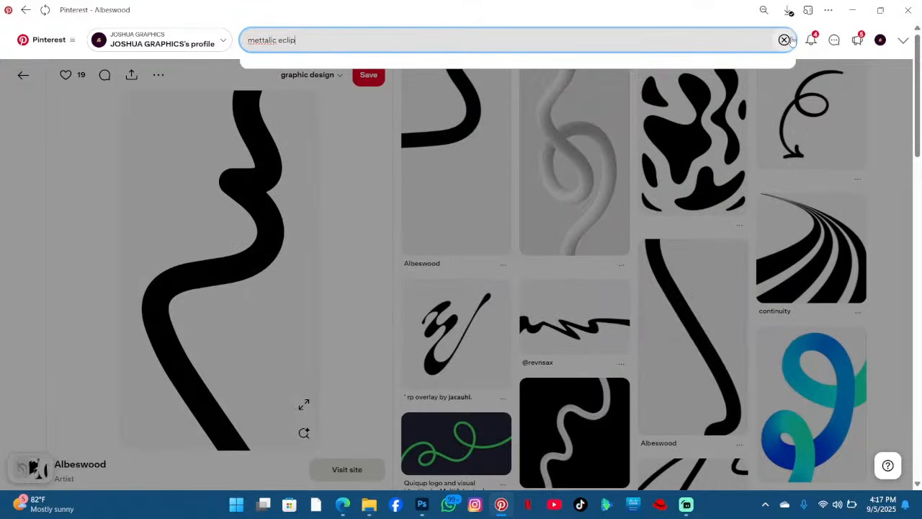
{"action": "type", "text": "se"}
{"action": "key", "text": "Return"}
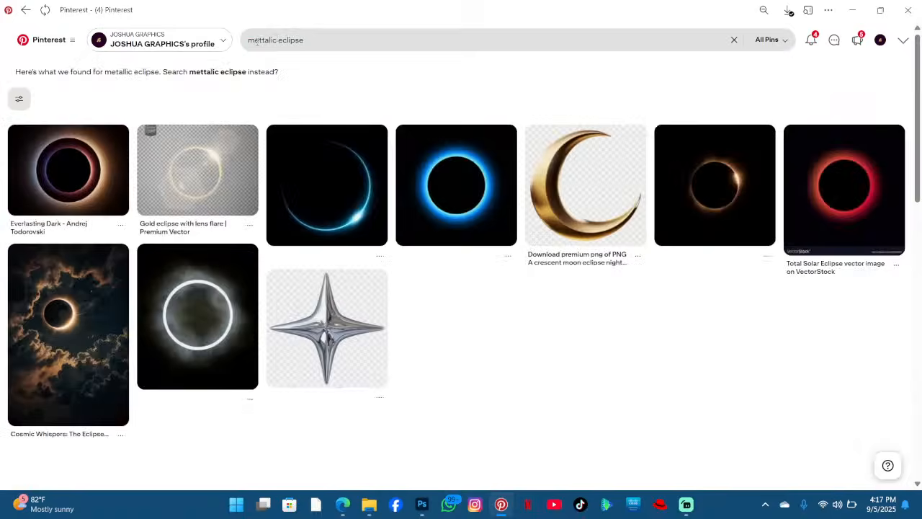
{"action": "left_click", "coordinate": [256, 41]}
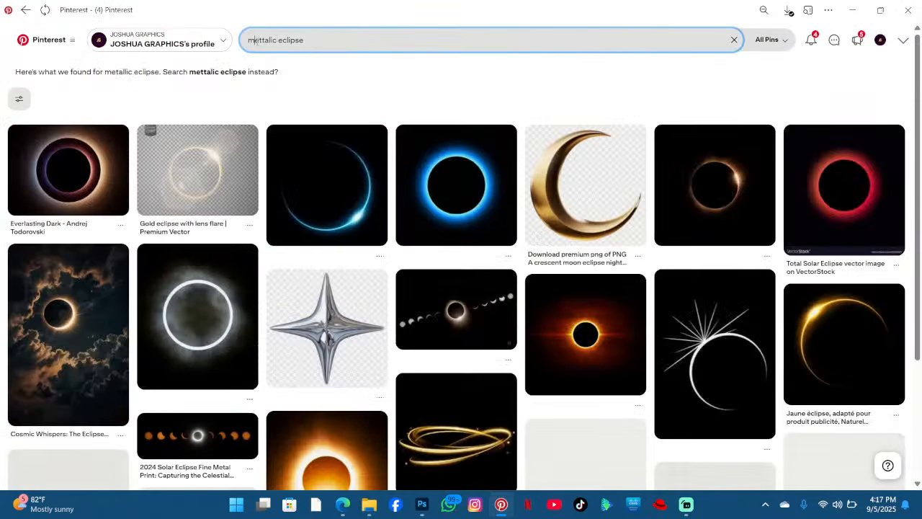
{"action": "key", "text": "BackSpace"}
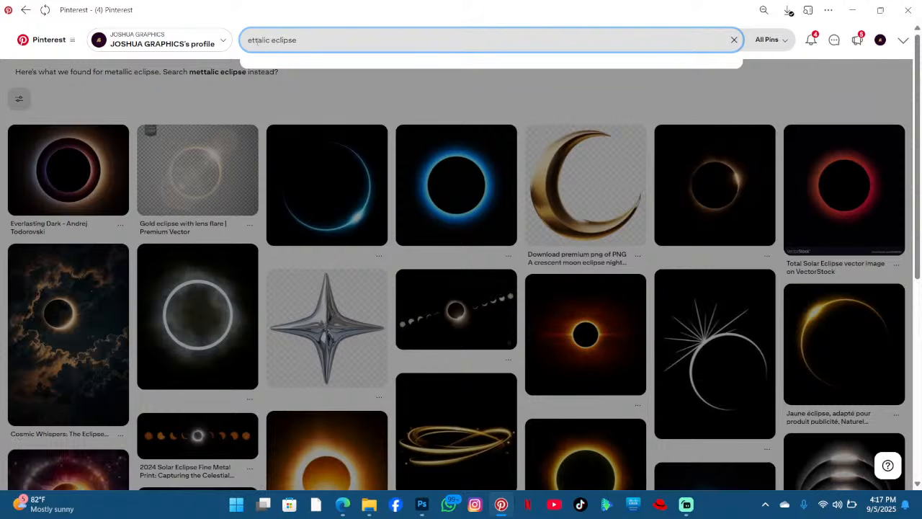
{"action": "key", "text": "BackSpace"}
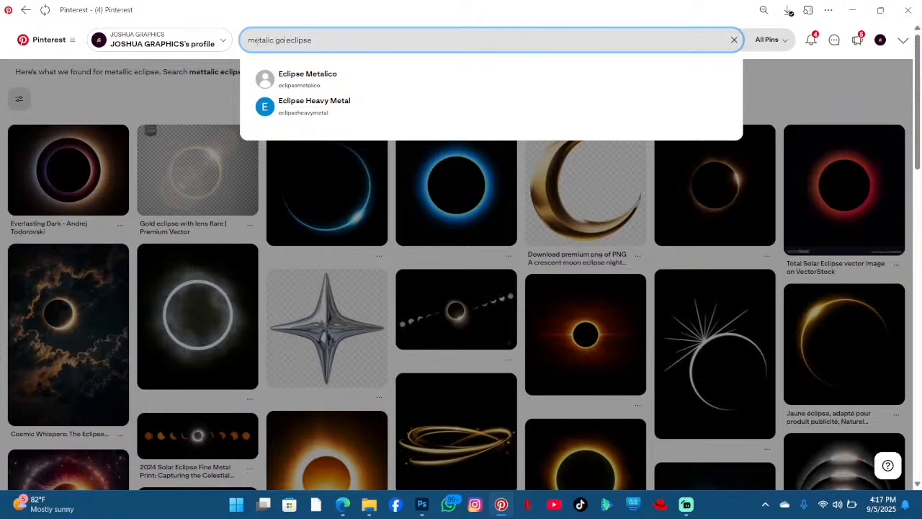
{"action": "type", "text": "ld"}
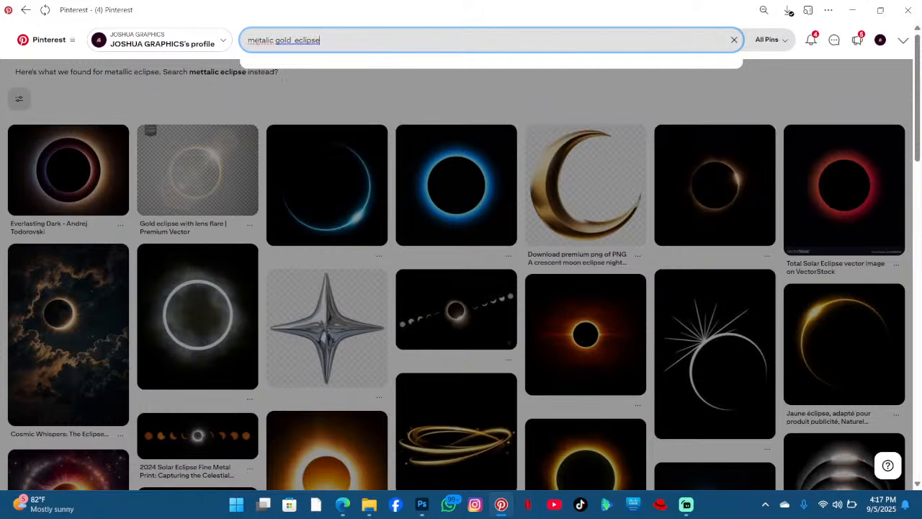
{"action": "key", "text": "Return"}
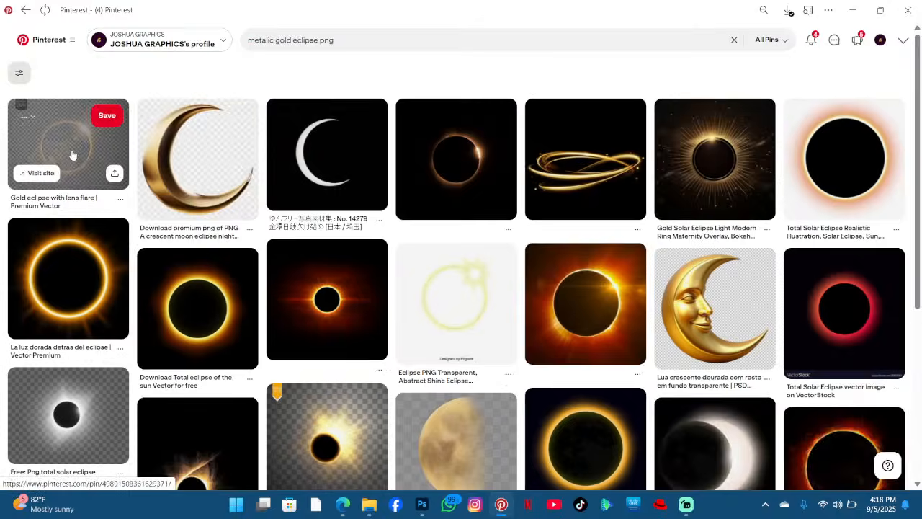
{"action": "scroll", "coordinate": [272, 206], "scroll_direction": "down", "scroll_amount": 8}
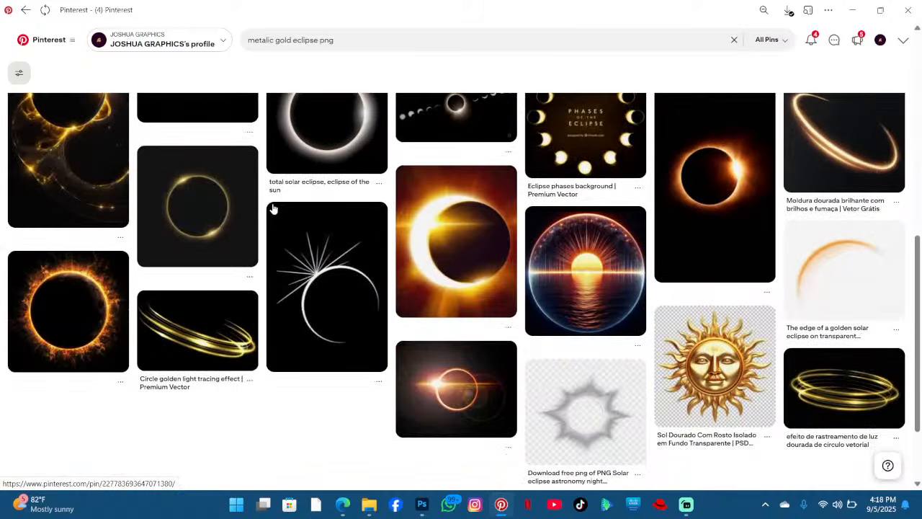
{"action": "scroll", "coordinate": [565, 260], "scroll_direction": "down", "scroll_amount": 2}
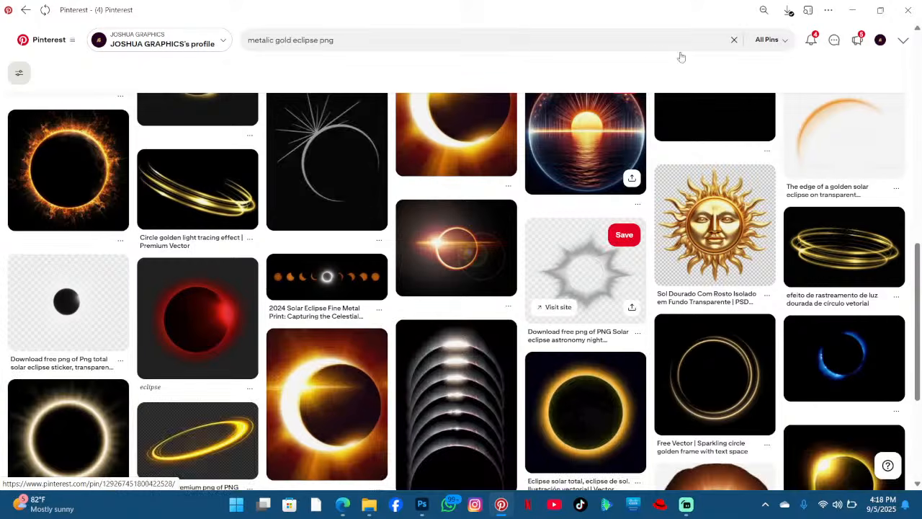
{"action": "scroll", "coordinate": [451, 65], "scroll_direction": "down", "scroll_amount": 4}
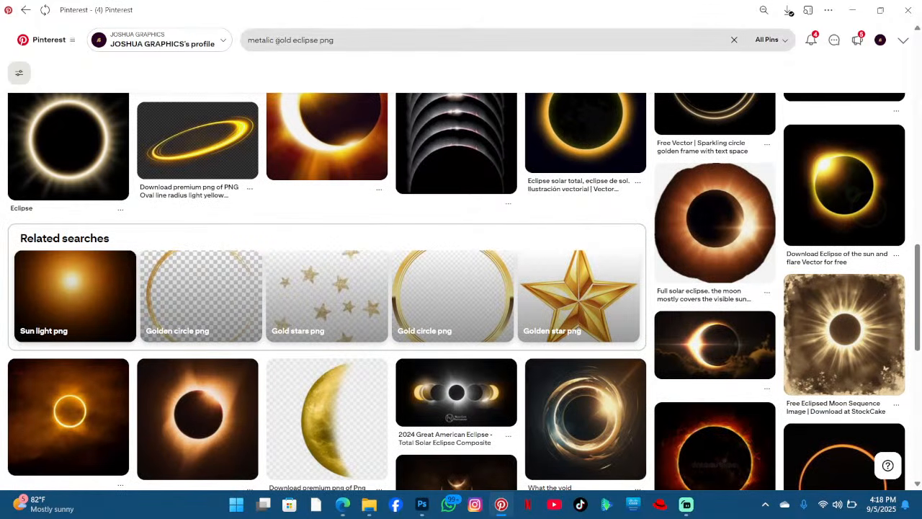
- Change the search to "metalic circle png" and browse the metallic ring results
{"action": "double_click", "coordinate": [278, 40]}
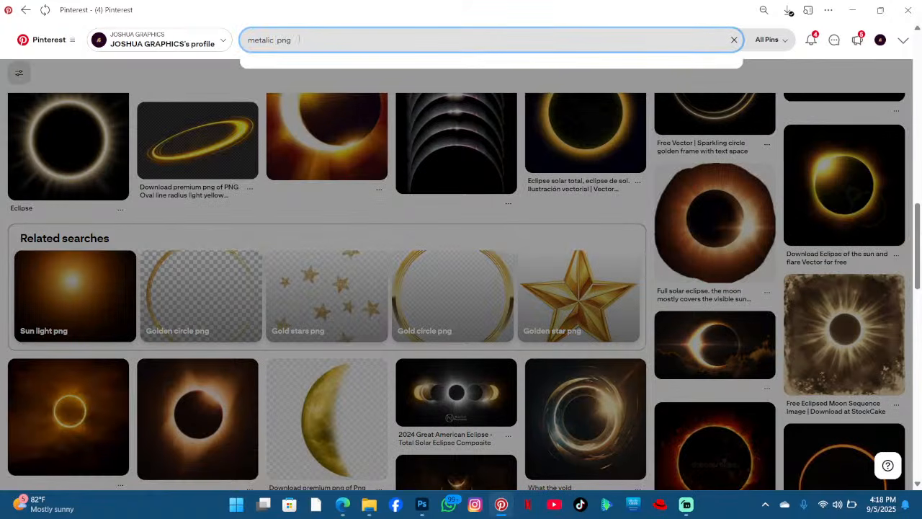
{"action": "type", "text": "cie"}
{"action": "key", "text": "BackSpace"}
{"action": "type", "text": "rcle"}
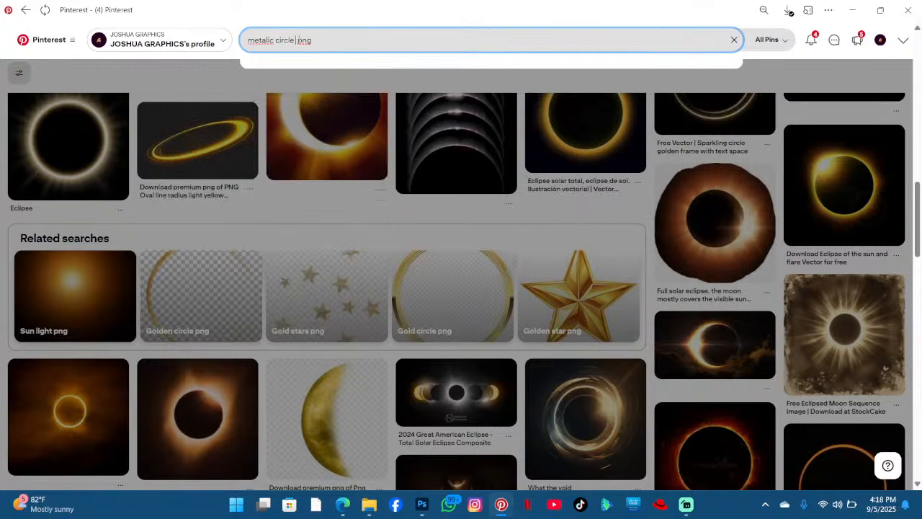
{"action": "key", "text": "Return"}
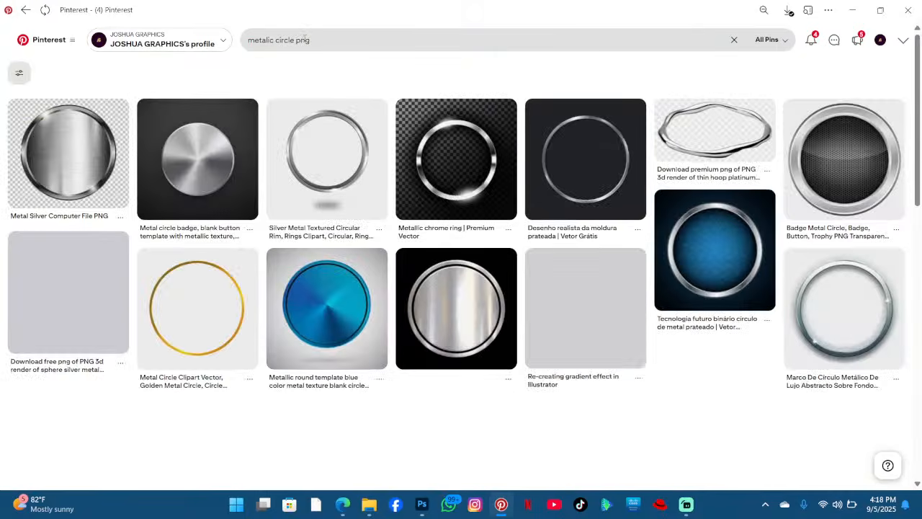
{"action": "scroll", "coordinate": [588, 158], "scroll_direction": "down", "scroll_amount": 3}
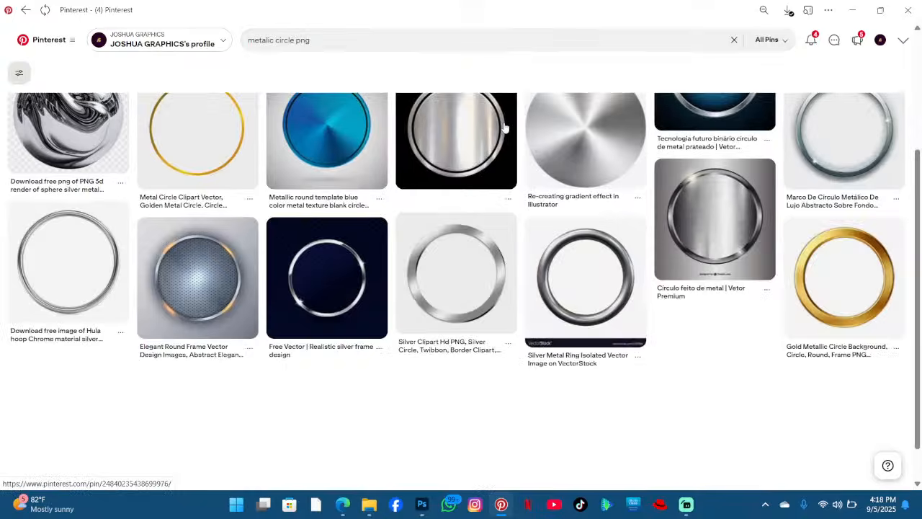
{"action": "scroll", "coordinate": [589, 158], "scroll_direction": "down", "scroll_amount": 3}
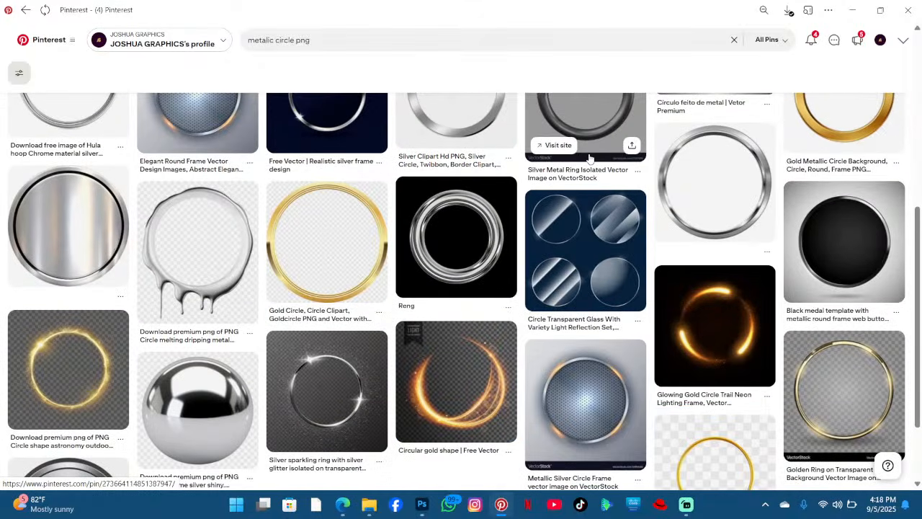
{"action": "scroll", "coordinate": [588, 158], "scroll_direction": "down", "scroll_amount": 3}
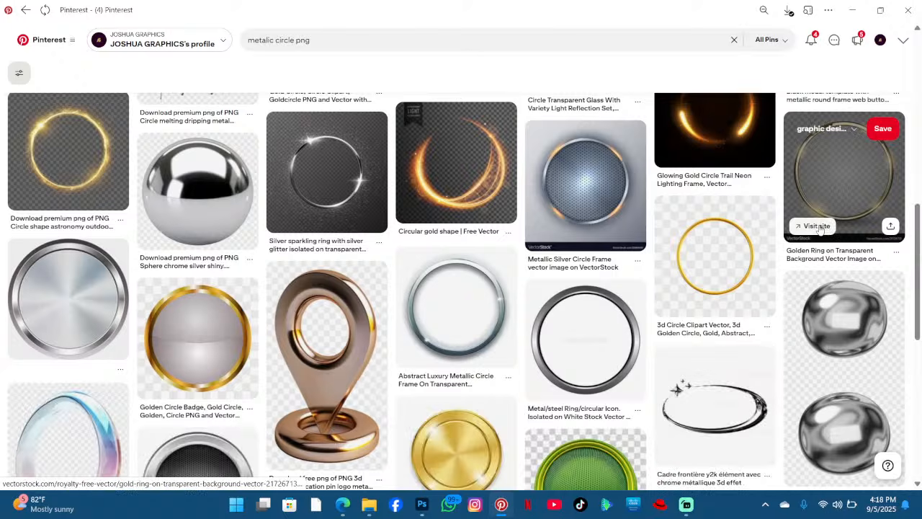
- Check the source sites of the golden ring and silver sparkling ring pins, returning to Pinterest each time
{"action": "left_click", "coordinate": [819, 228]}
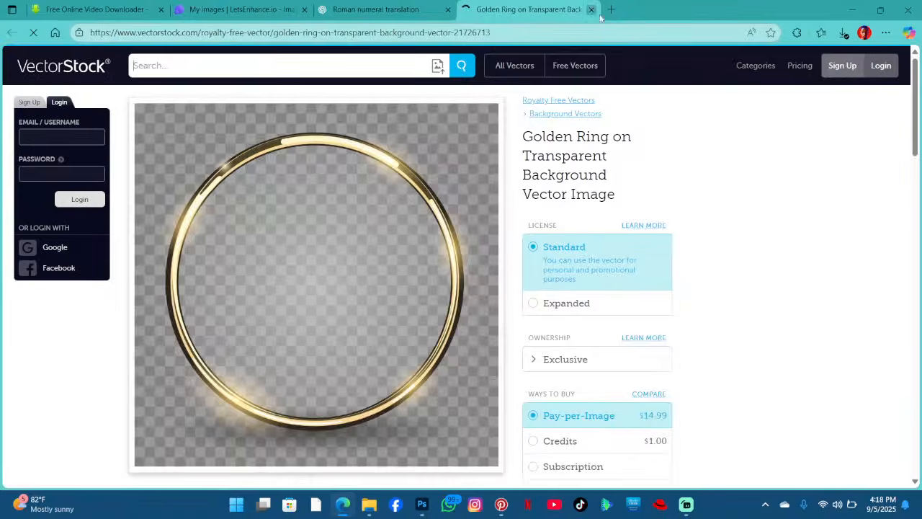
{"action": "left_click", "coordinate": [591, 10]}
{"action": "left_click", "coordinate": [854, 9]}
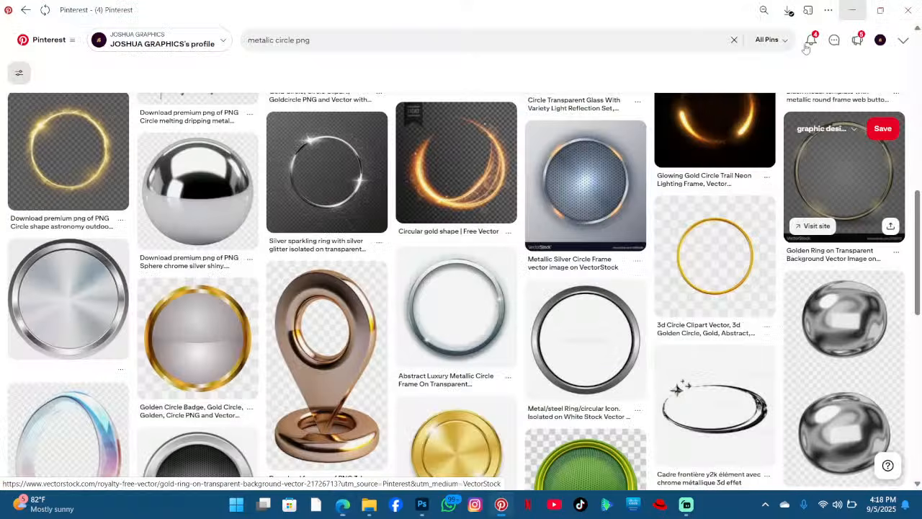
{"action": "scroll", "coordinate": [333, 236], "scroll_direction": "up", "scroll_amount": 3}
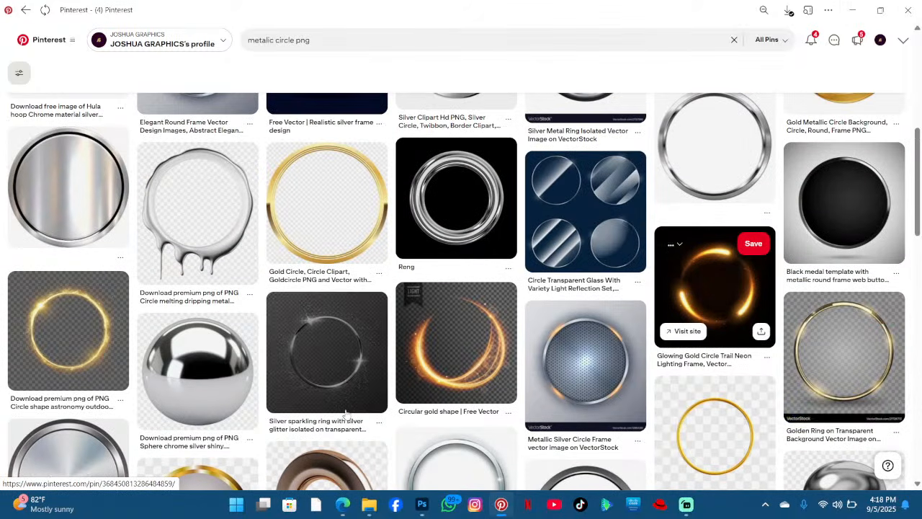
{"action": "left_click", "coordinate": [299, 396]}
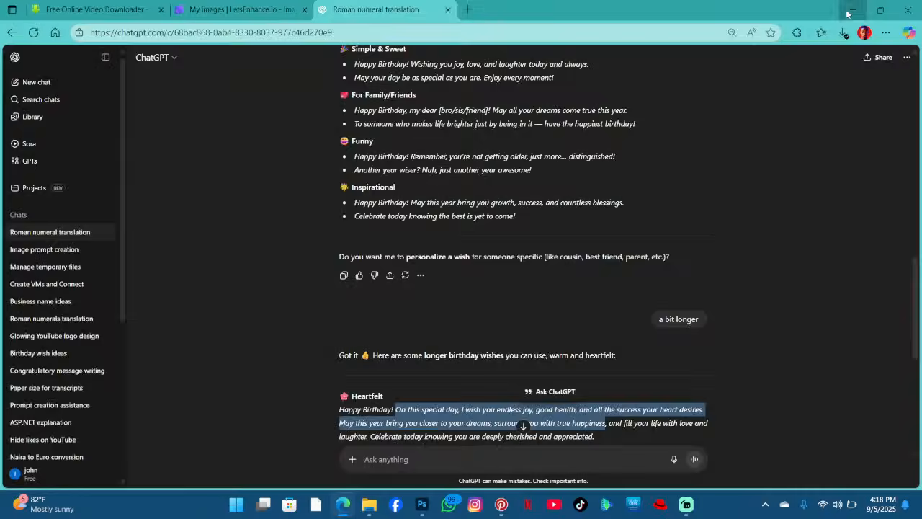
{"action": "left_click", "coordinate": [851, 10]}
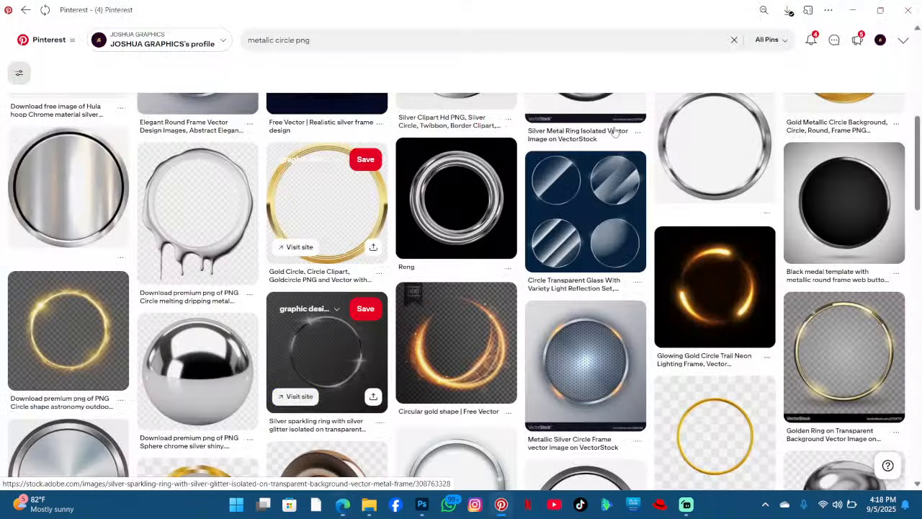
- Open the circle transparent glass pin and its source site, then return to Pinterest
{"action": "scroll", "coordinate": [364, 206], "scroll_direction": "up", "scroll_amount": 3}
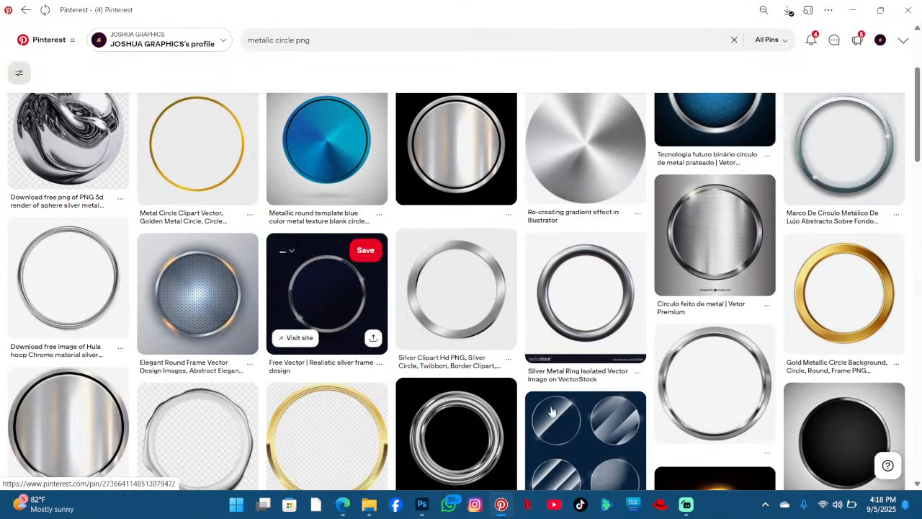
{"action": "left_click", "coordinate": [558, 430]}
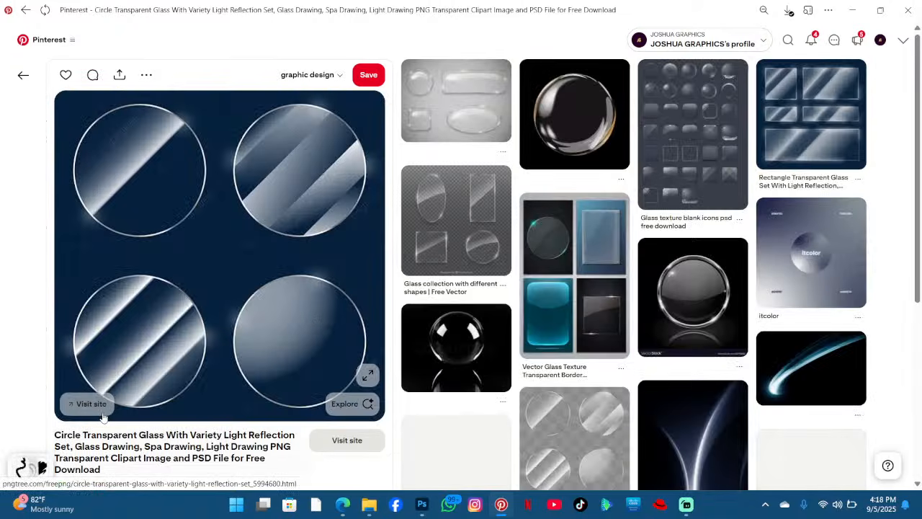
{"action": "left_click", "coordinate": [102, 412]}
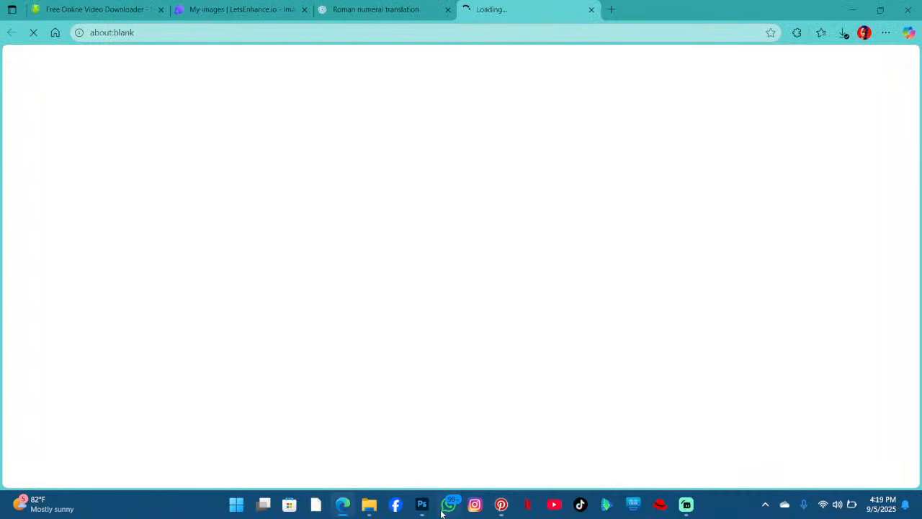
{"action": "left_click", "coordinate": [501, 505]}
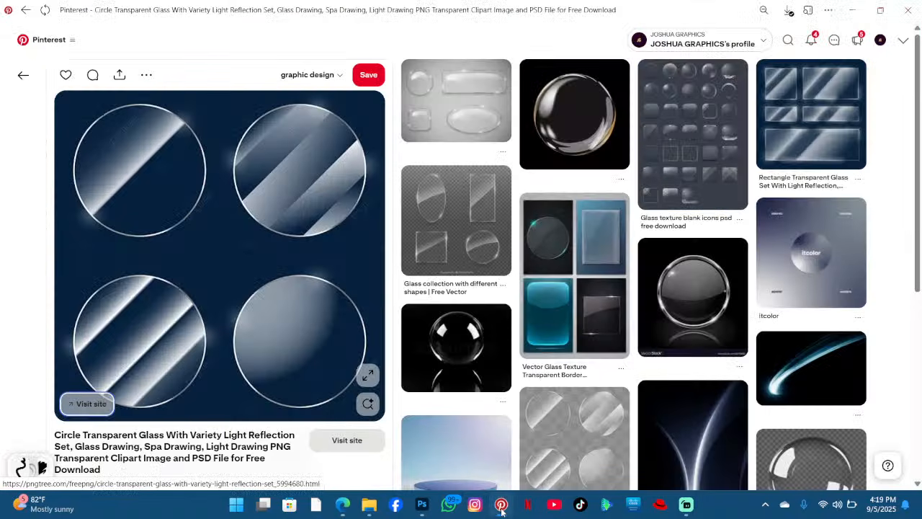
- Open the black glass sphere pin and download its image
{"action": "left_click", "coordinate": [455, 349]}
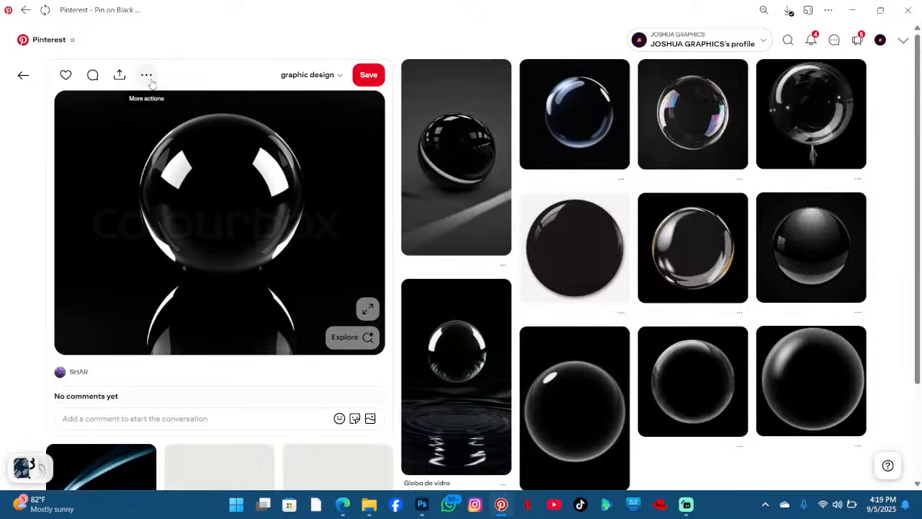
{"action": "left_click", "coordinate": [146, 75]}
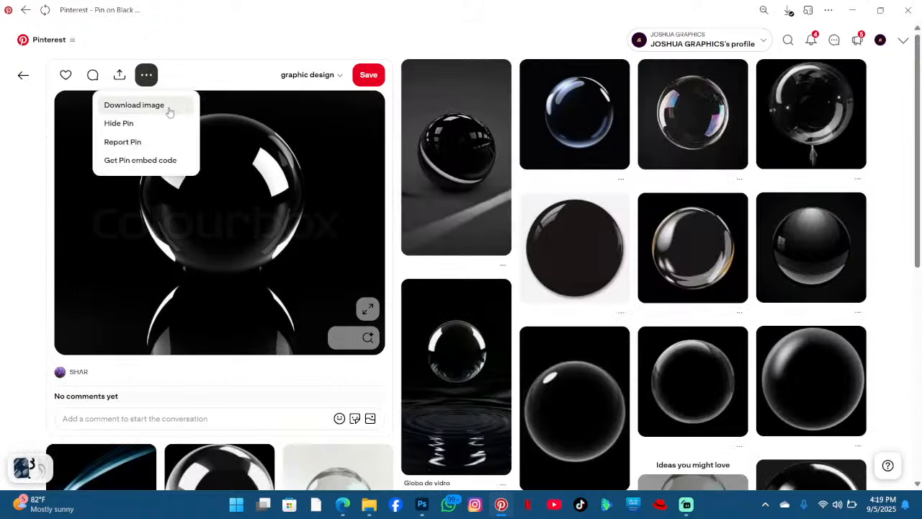
{"action": "left_click", "coordinate": [170, 108]}
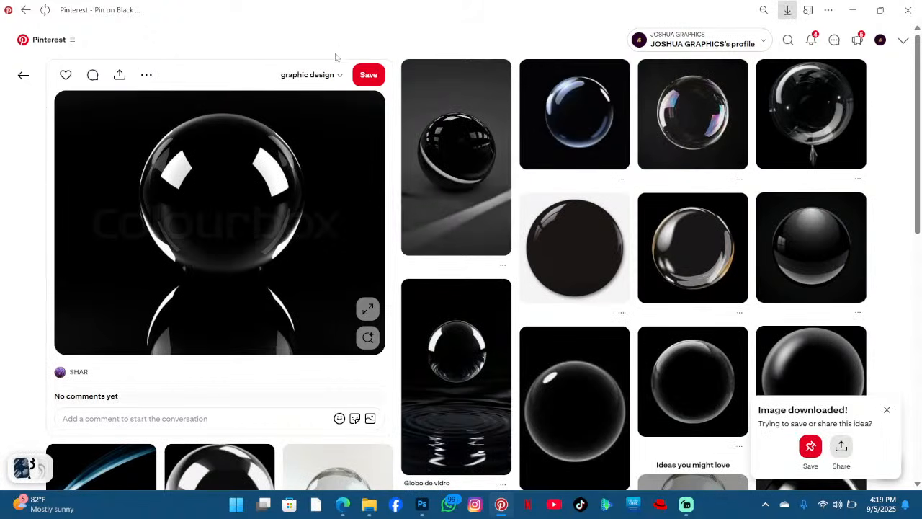
- Save the black glass sphere pin to the graphic design board and go back to the previous pin
{"action": "scroll", "coordinate": [336, 57], "scroll_direction": "down", "scroll_amount": 8}
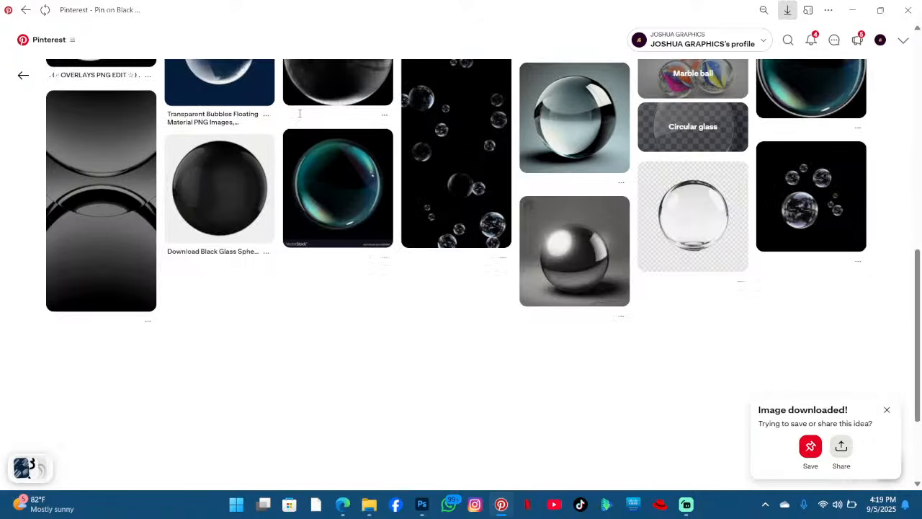
{"action": "scroll", "coordinate": [243, 116], "scroll_direction": "up", "scroll_amount": 10}
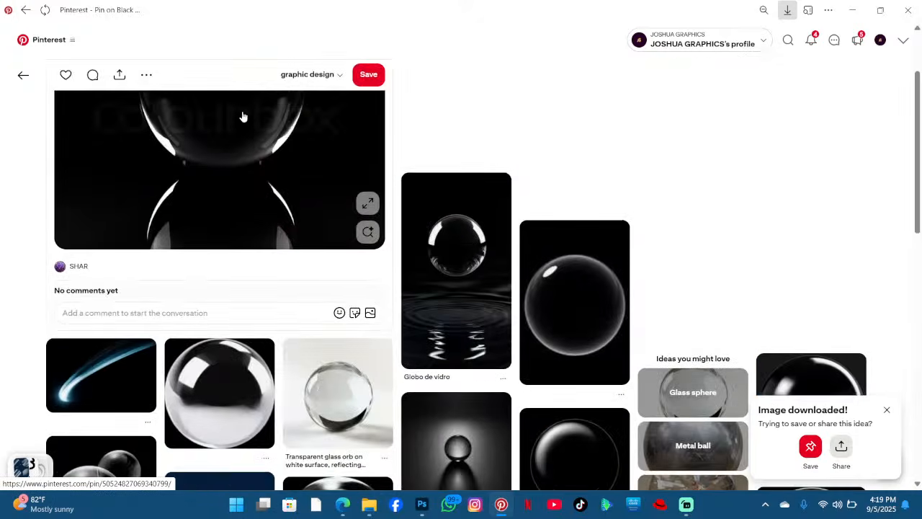
{"action": "scroll", "coordinate": [243, 117], "scroll_direction": "up", "scroll_amount": 3}
{"action": "left_click", "coordinate": [358, 77]}
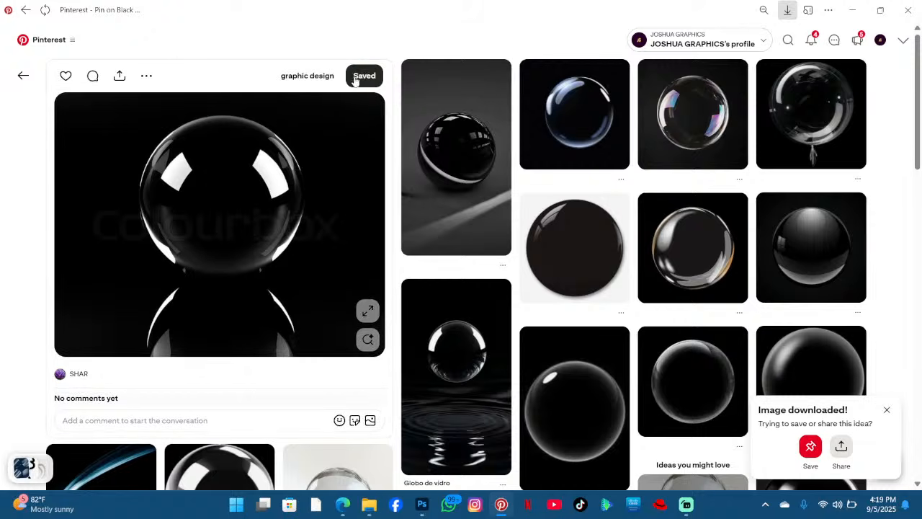
{"action": "left_click", "coordinate": [26, 76]}
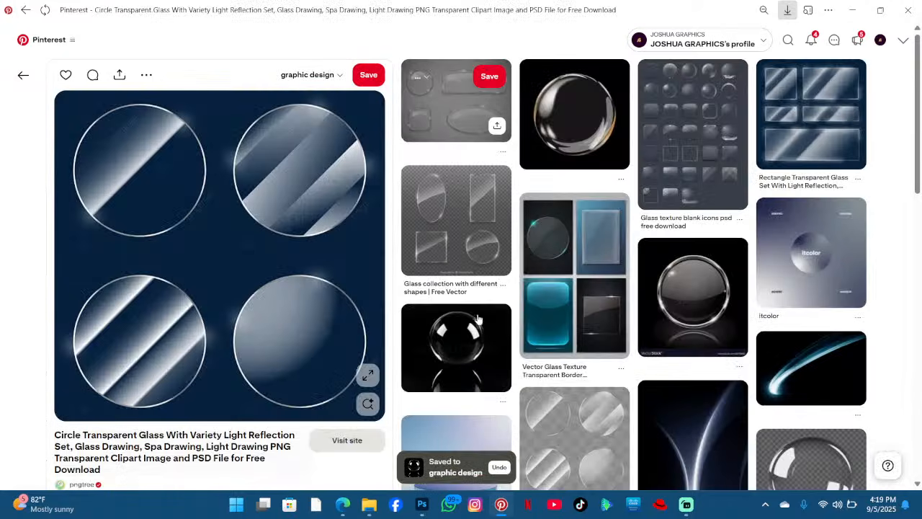
- Open the clear balloon sphere pin, then switch to the pngtree page of the circle transparent glass set
{"action": "left_click", "coordinate": [461, 340]}
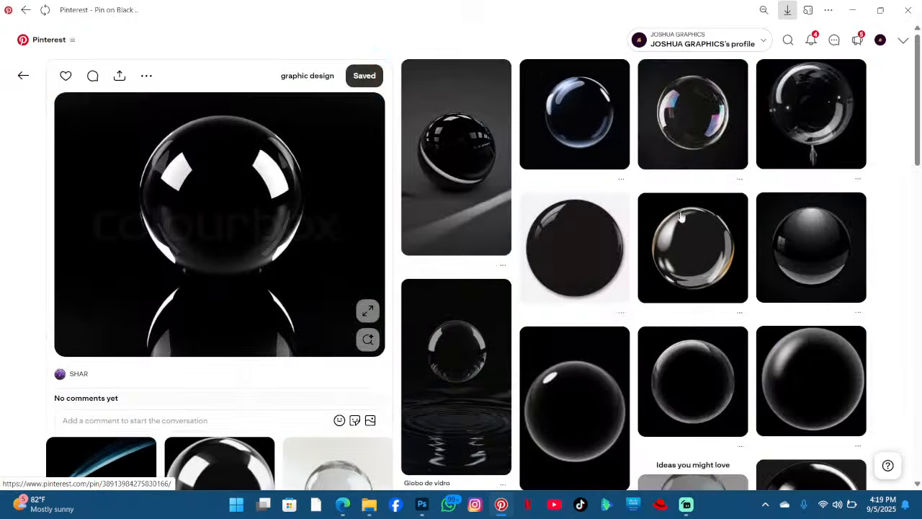
{"action": "left_click", "coordinate": [791, 117]}
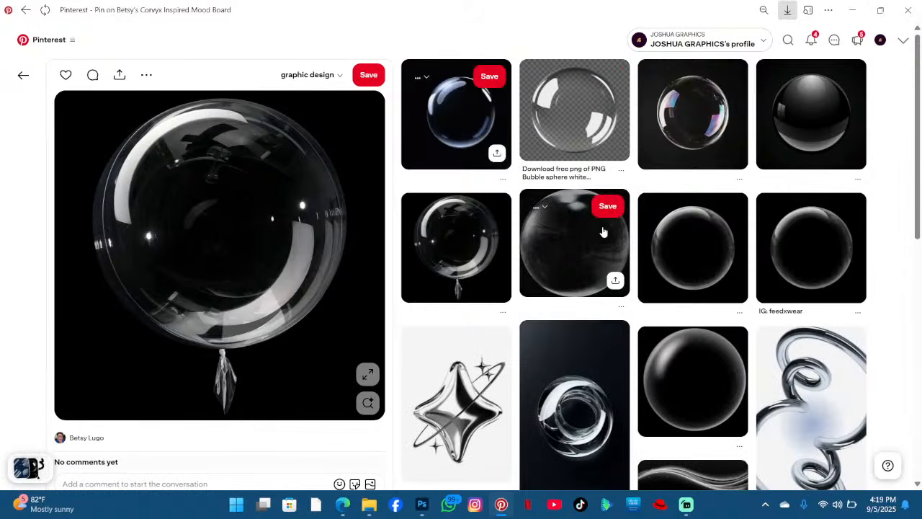
{"action": "left_click", "coordinate": [553, 144]}
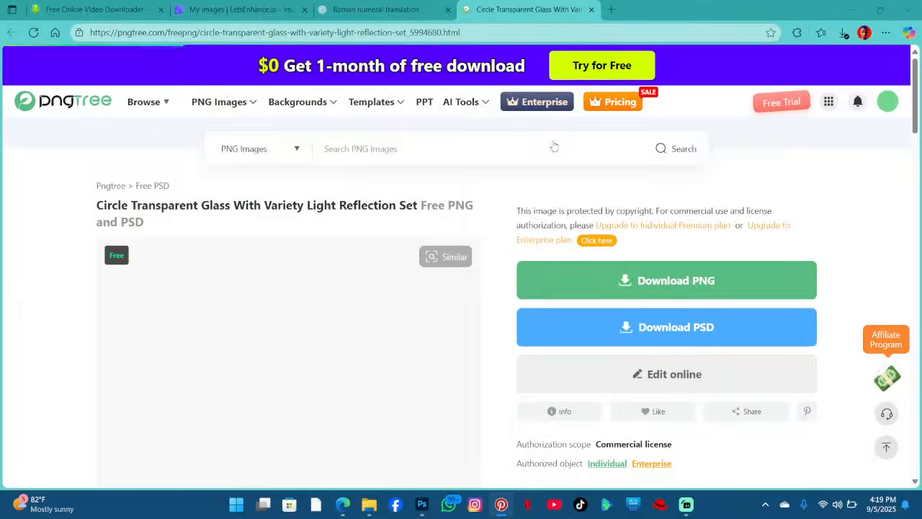
- Start the free PNG download of the circle transparent glass set on pngtree, closing the extra loading tab
{"action": "scroll", "coordinate": [559, 154], "scroll_direction": "down", "scroll_amount": 6}
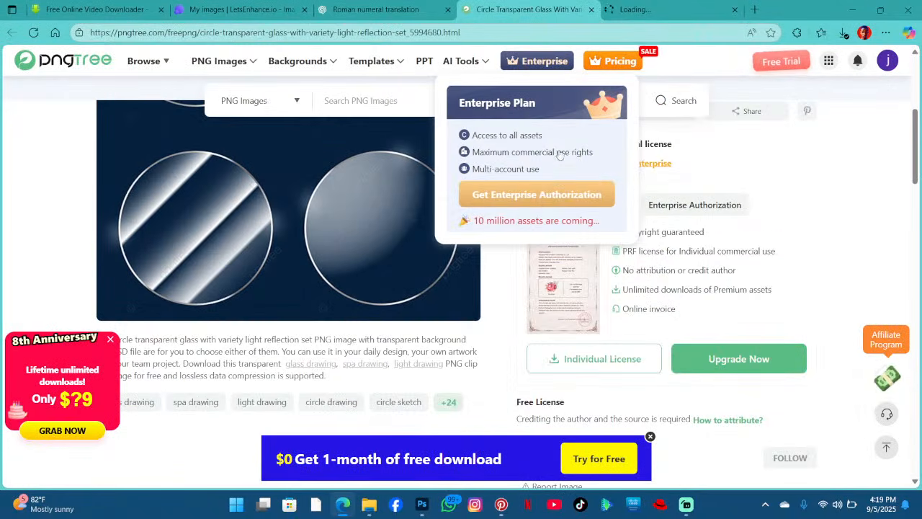
{"action": "scroll", "coordinate": [560, 155], "scroll_direction": "up", "scroll_amount": 4}
{"action": "left_click", "coordinate": [660, 173]}
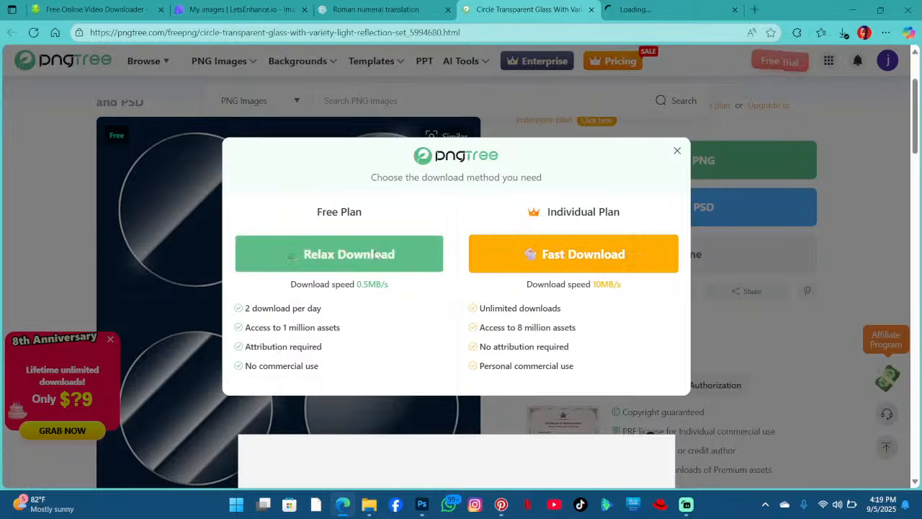
{"action": "left_click", "coordinate": [377, 254]}
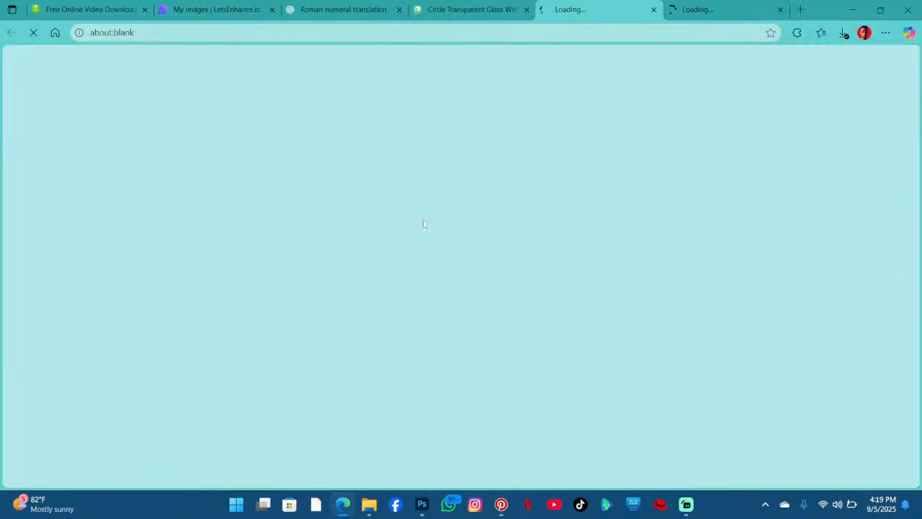
{"action": "left_click", "coordinate": [734, 9]}
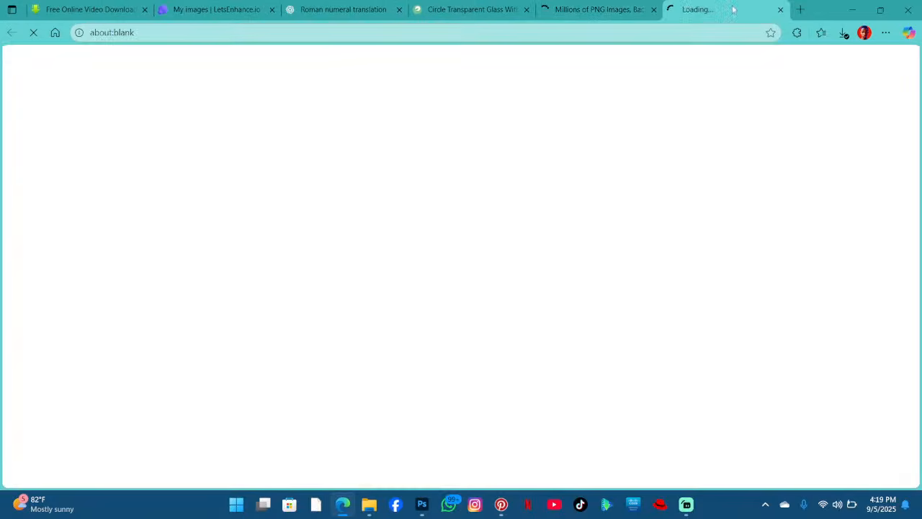
{"action": "left_click", "coordinate": [564, 5]}
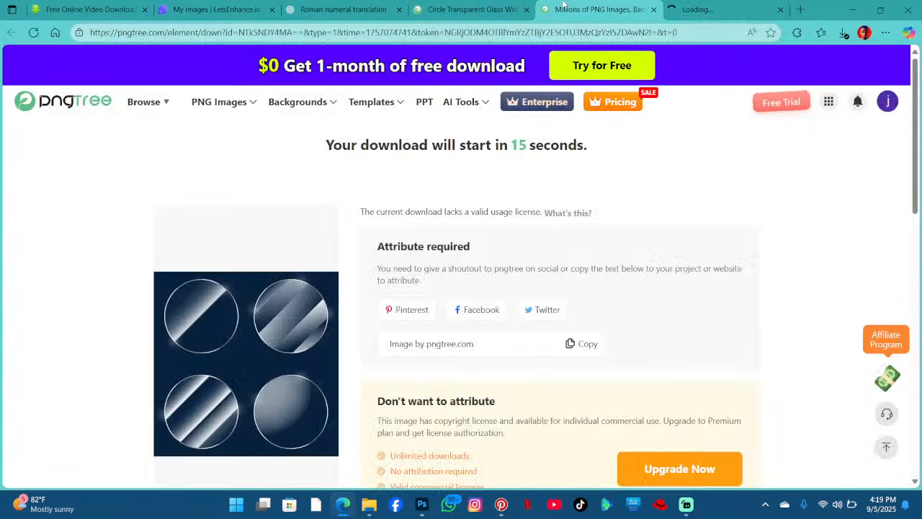
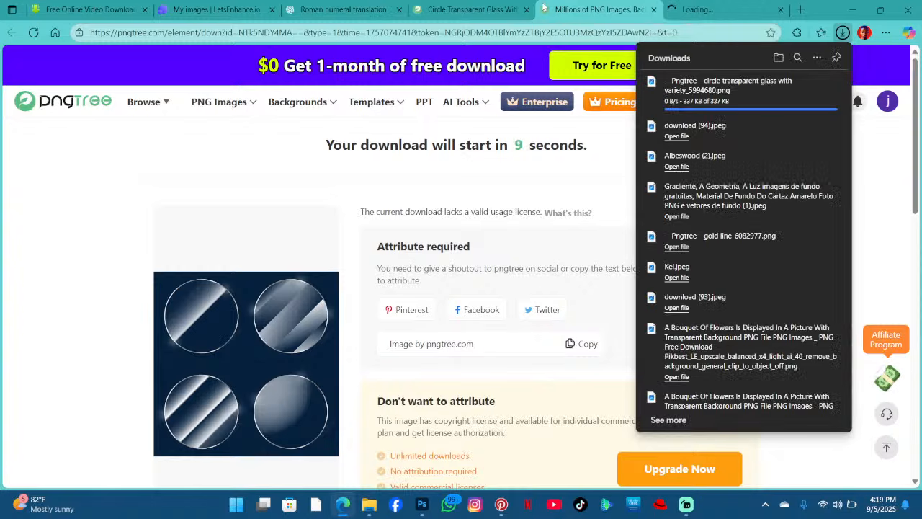
- Close the pngtree tab, download the bubble sphere PNG from rawpixel, and return to the poster document
{"action": "left_click", "coordinate": [654, 9]}
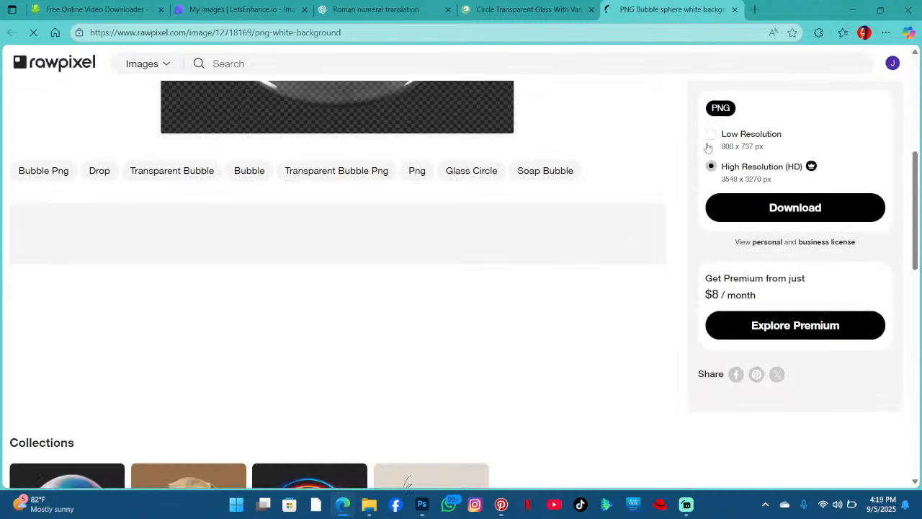
{"action": "scroll", "coordinate": [708, 147], "scroll_direction": "up", "scroll_amount": 3}
{"action": "scroll", "coordinate": [675, 316], "scroll_direction": "down", "scroll_amount": 2}
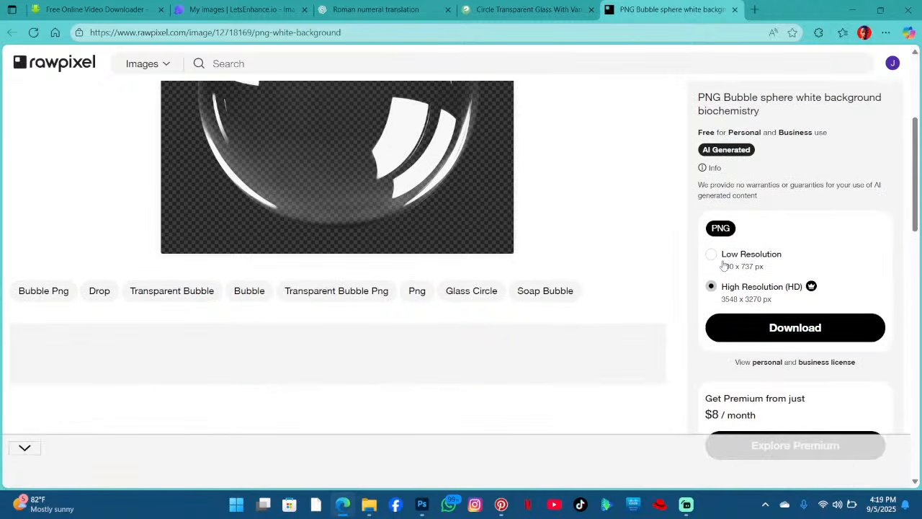
{"action": "left_click", "coordinate": [761, 328]}
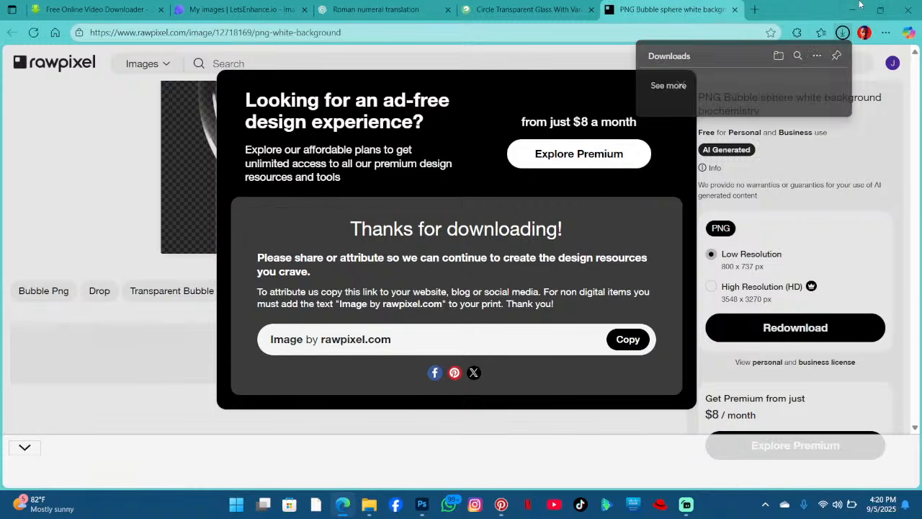
{"action": "left_click", "coordinate": [851, 9]}
{"action": "left_click", "coordinate": [852, 10]}
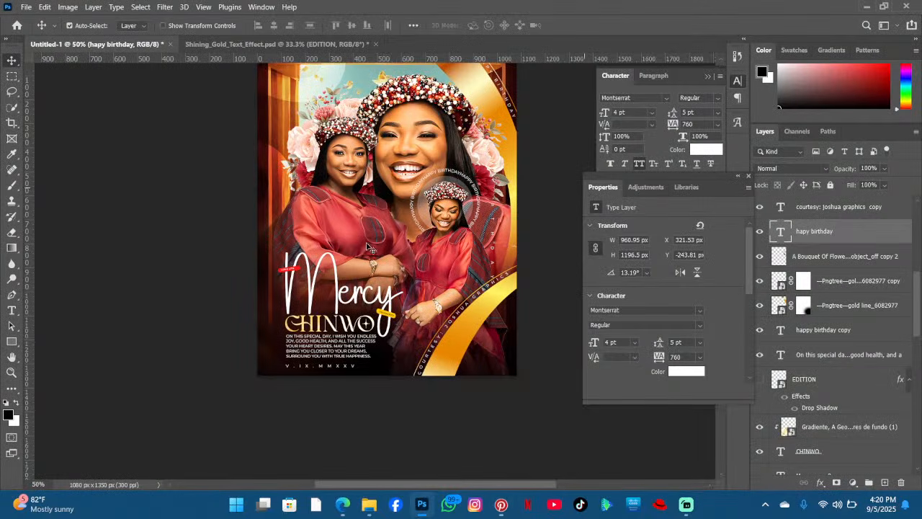
{"action": "scroll", "coordinate": [359, 482], "scroll_direction": "down", "scroll_amount": 1}
{"action": "left_click", "coordinate": [368, 504]}
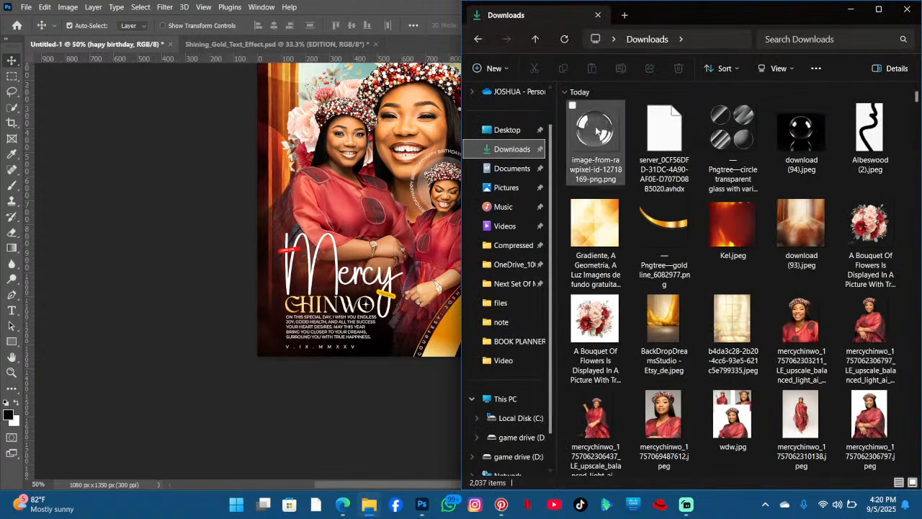
{"action": "left_click_drag", "start_coordinate": [595, 130], "coordinate": [391, 180]}
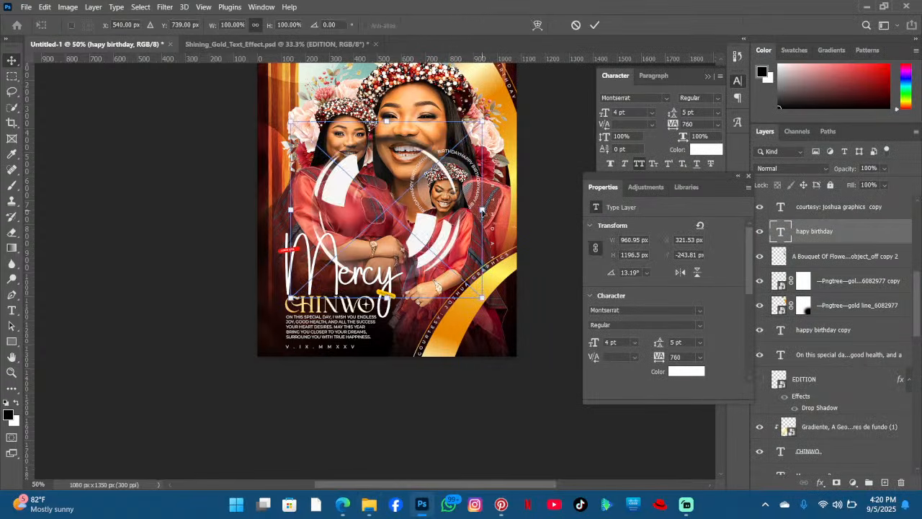
{"action": "left_click_drag", "start_coordinate": [481, 210], "coordinate": [417, 243]}
- Place the pngtree circle transparent glass set on the poster's left edge, scaled to about 8.5%
{"action": "left_click", "coordinate": [369, 505]}
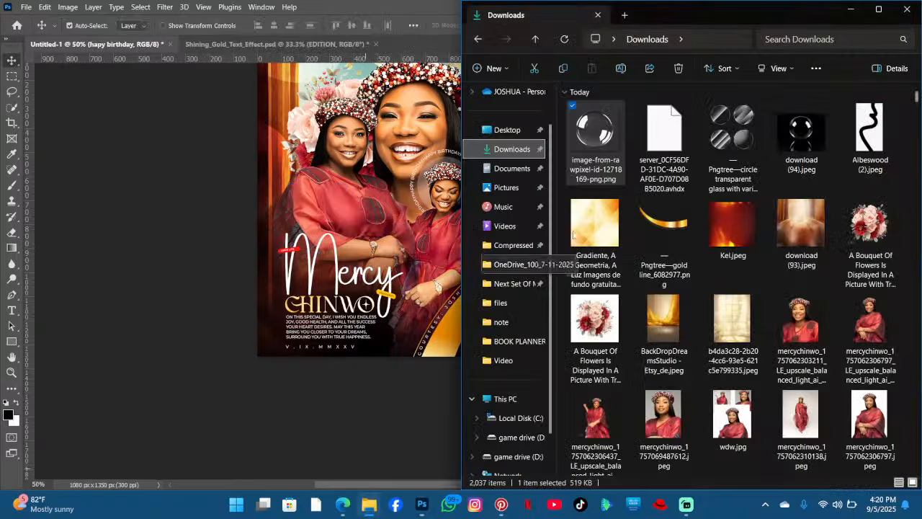
{"action": "left_click_drag", "start_coordinate": [733, 134], "coordinate": [332, 200]}
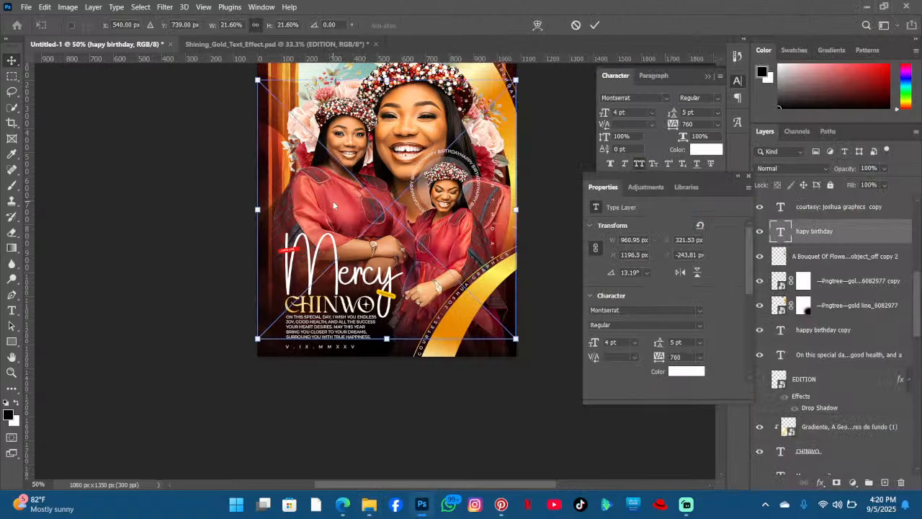
{"action": "left_click_drag", "start_coordinate": [515, 209], "coordinate": [308, 182]}
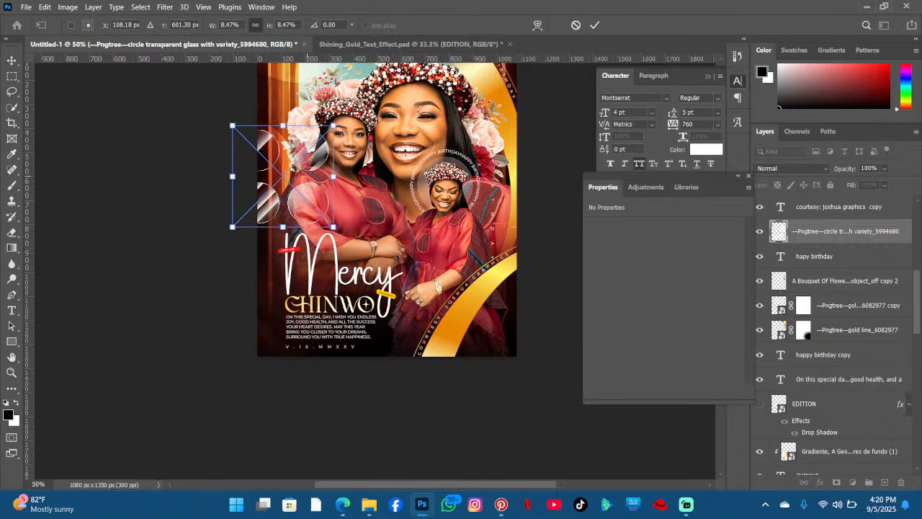
{"action": "left_click", "coordinate": [595, 24]}
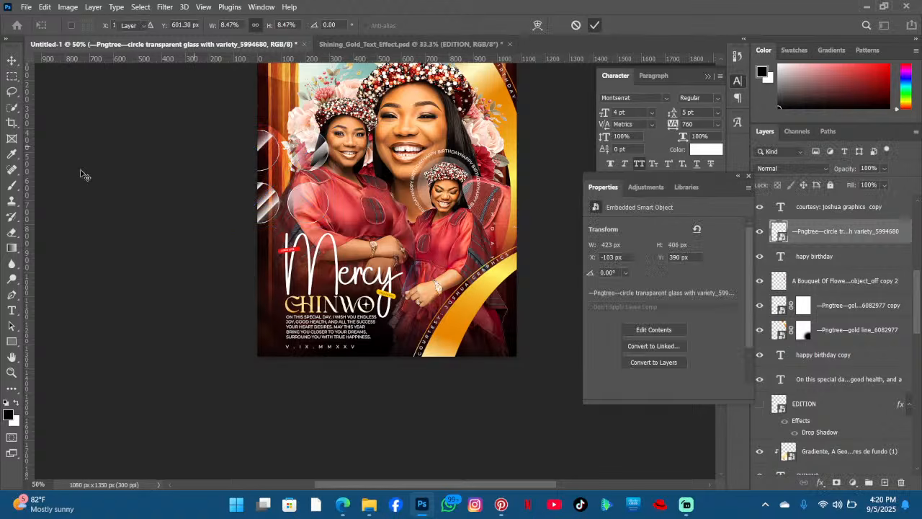
- Rasterize the glass set layer and erase all but one of its glass circles with the Eraser
{"action": "left_click", "coordinate": [11, 232]}
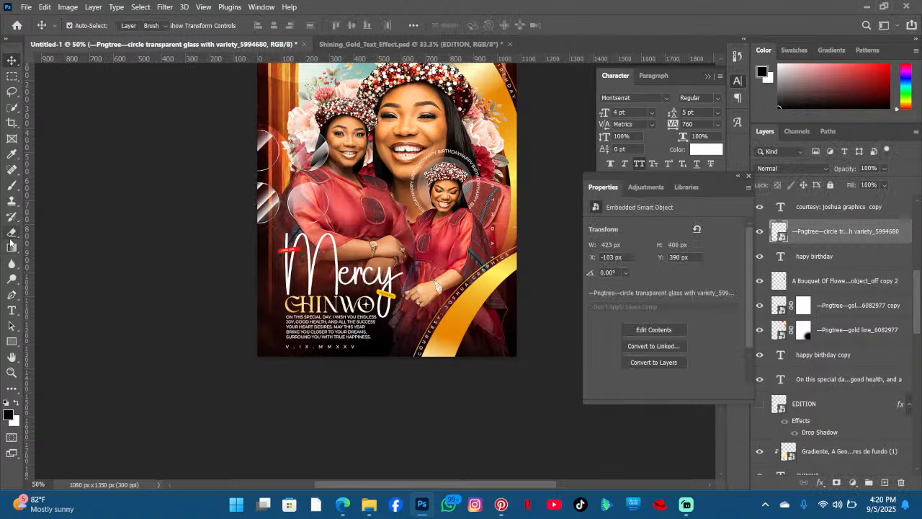
{"action": "left_click", "coordinate": [244, 214]}
{"action": "left_click", "coordinate": [465, 204]}
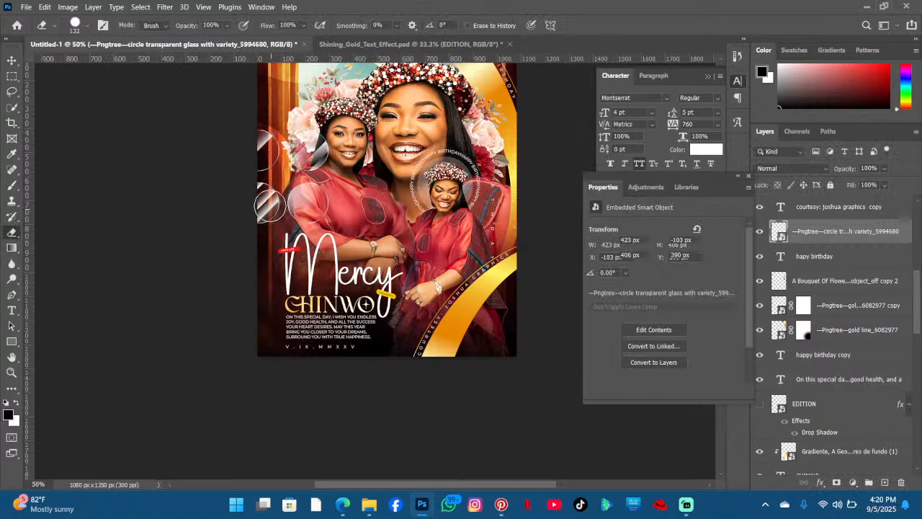
{"action": "mouse_move", "coordinate": [265, 202]}
{"action": "left_mouse_down"}
{"action": "mouse_move", "coordinate": [276, 227]}
{"action": "mouse_move", "coordinate": [257, 148]}
{"action": "mouse_move", "coordinate": [249, 185]}
{"action": "left_mouse_up"}
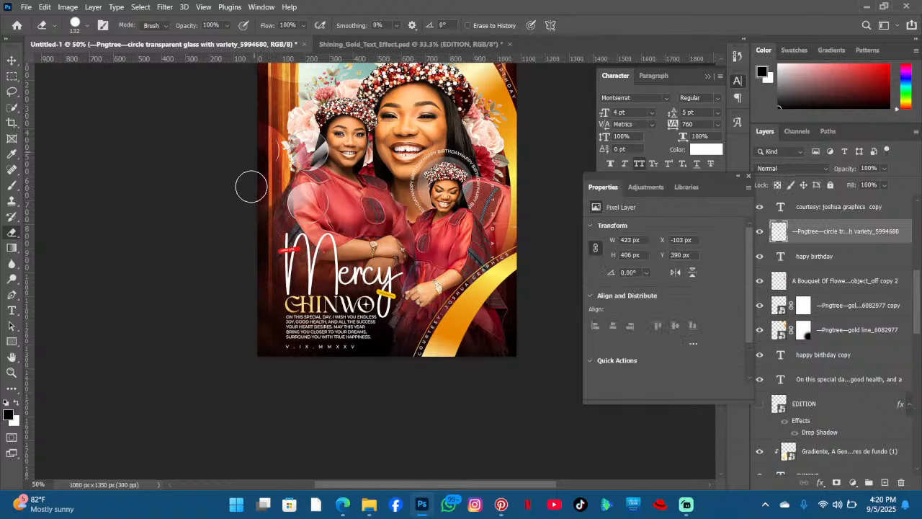
{"action": "left_click_drag", "start_coordinate": [322, 147], "coordinate": [288, 139]}
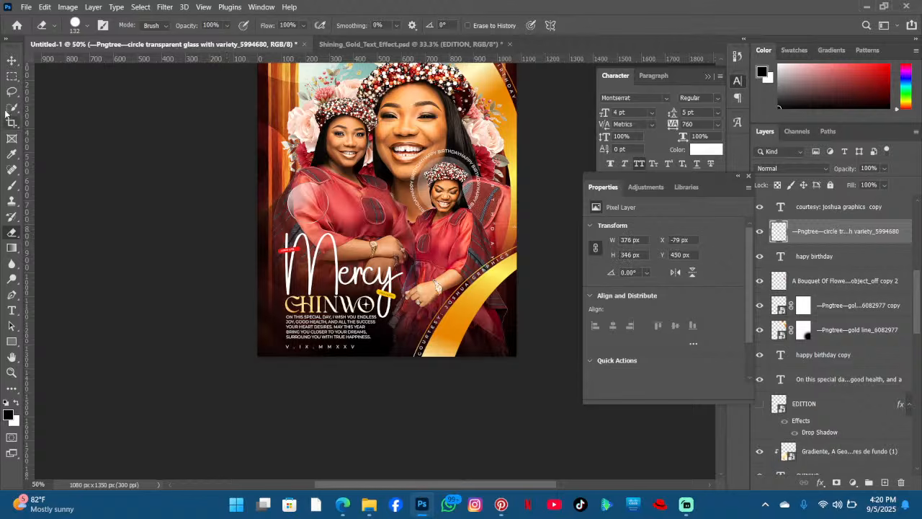
- Move the remaining glass circle over the small inset portrait and enlarge it to about 146%
{"action": "left_click", "coordinate": [11, 62]}
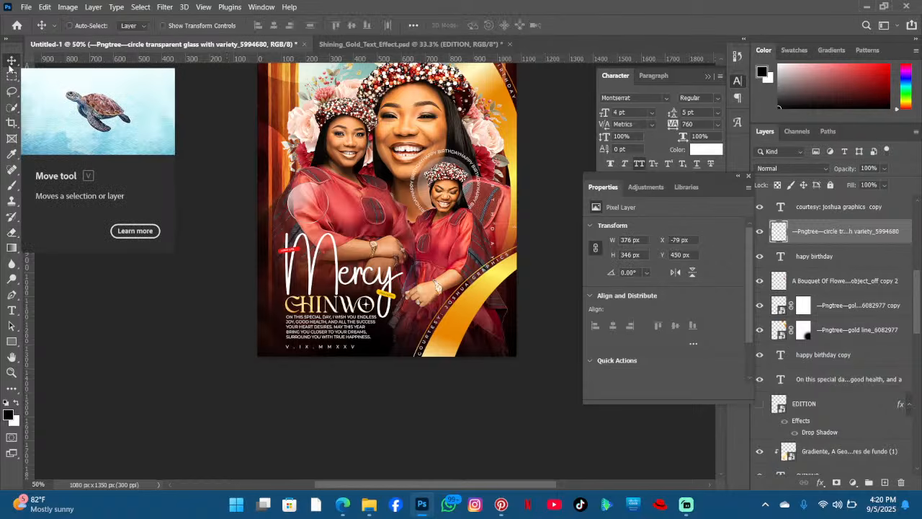
{"action": "key", "text": "ctrl+t"}
{"action": "left_click_drag", "start_coordinate": [305, 192], "coordinate": [407, 209]}
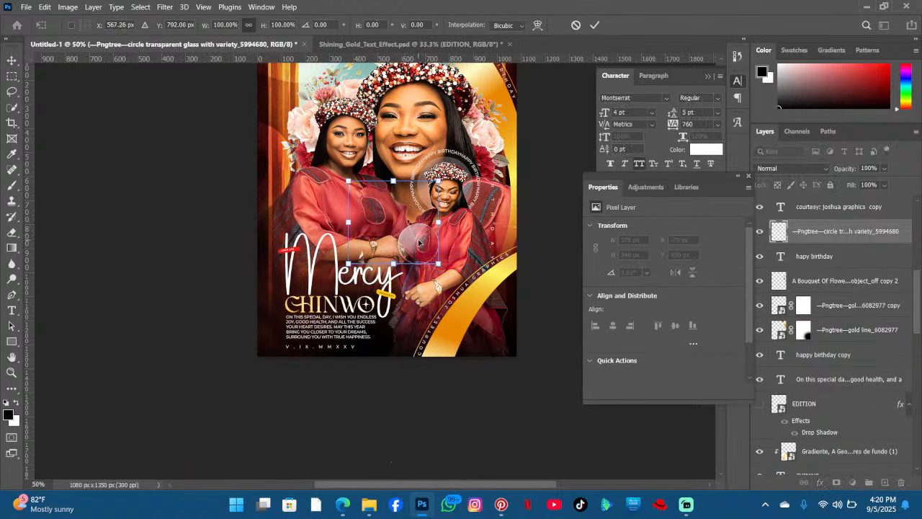
{"action": "left_click_drag", "start_coordinate": [419, 243], "coordinate": [476, 210]}
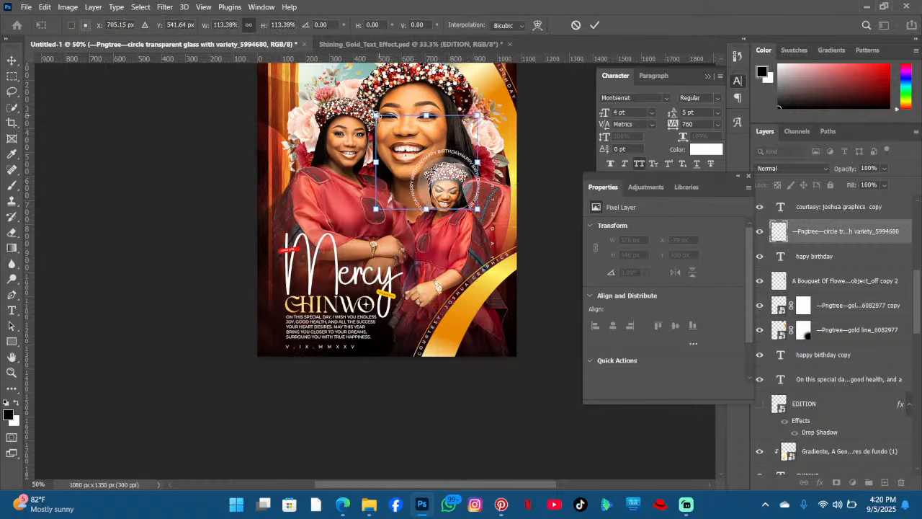
{"action": "left_click_drag", "start_coordinate": [375, 115], "coordinate": [345, 88]}
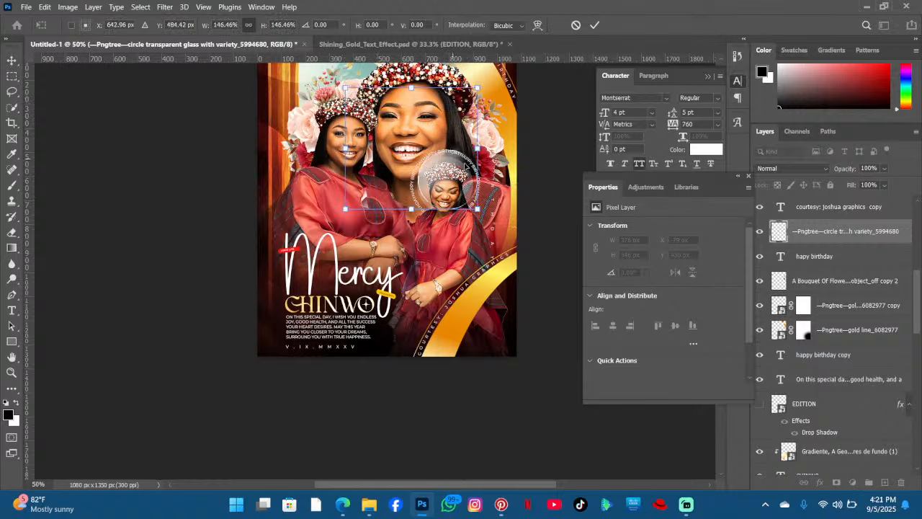
{"action": "left_click_drag", "start_coordinate": [467, 167], "coordinate": [464, 174]}
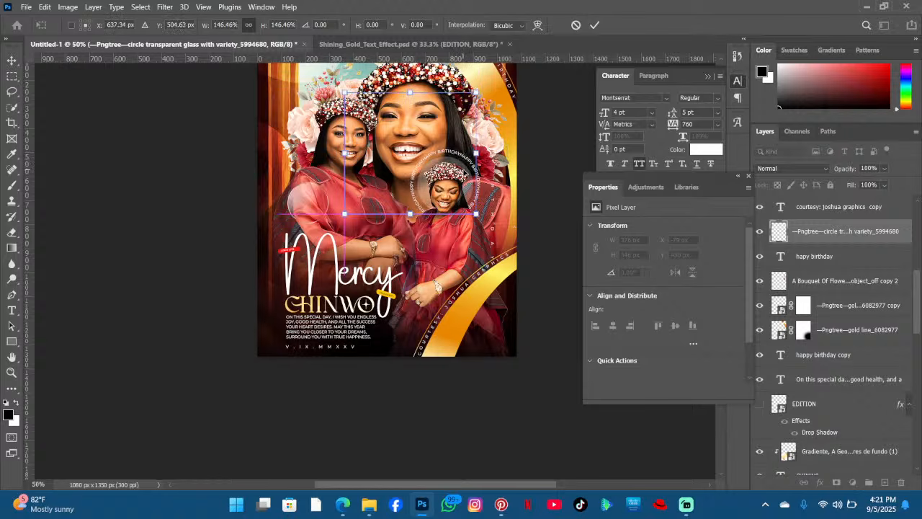
{"action": "left_click", "coordinate": [594, 24]}
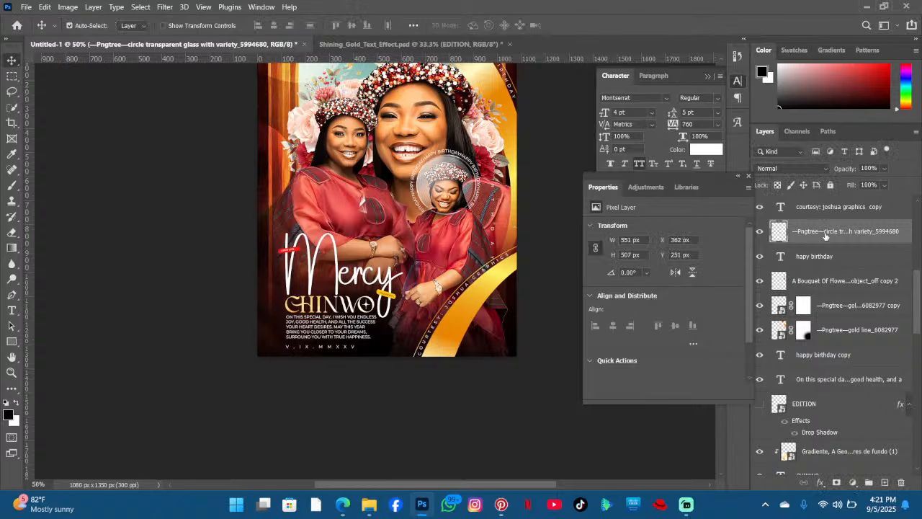
- Move the glass circle layer down the stack, just above the church flyer background layer
{"action": "scroll", "coordinate": [825, 236], "scroll_direction": "down", "scroll_amount": 5}
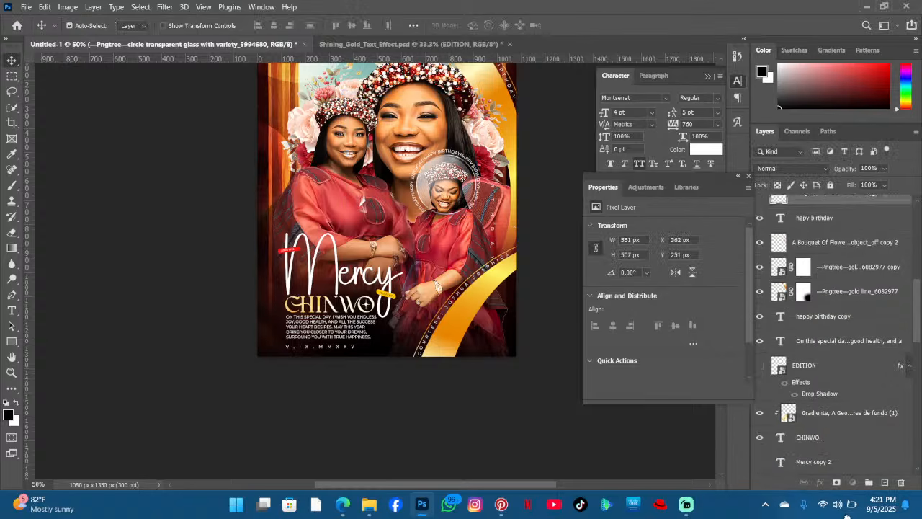
{"action": "left_click_drag", "start_coordinate": [847, 517], "coordinate": [850, 290]}
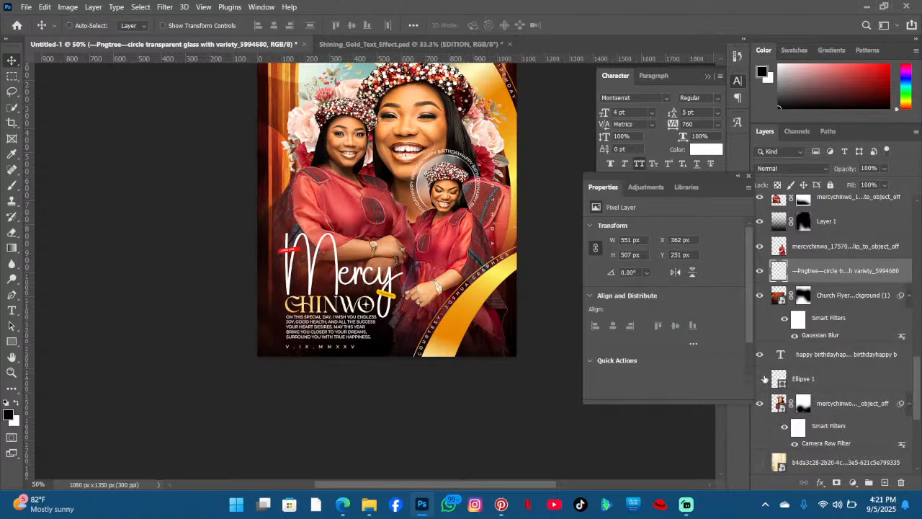
{"action": "key", "text": "ctrl+t"}
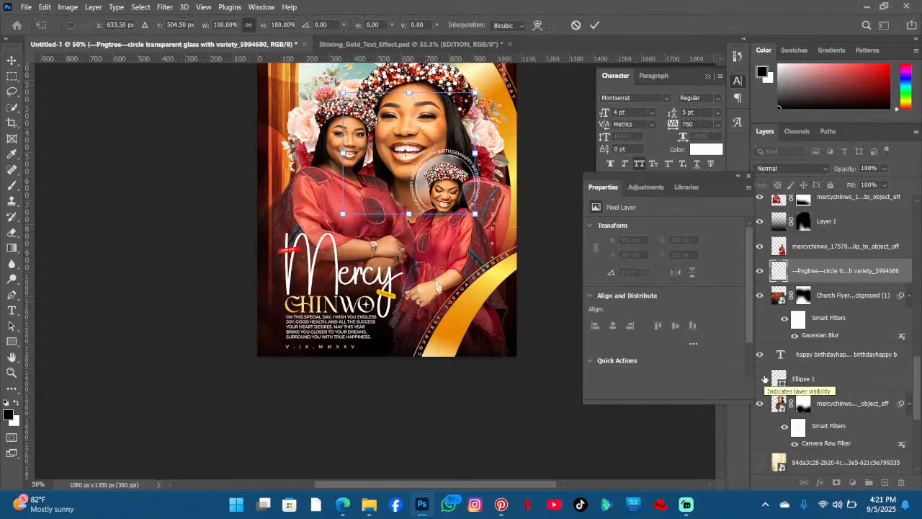
{"action": "key", "text": "Return"}
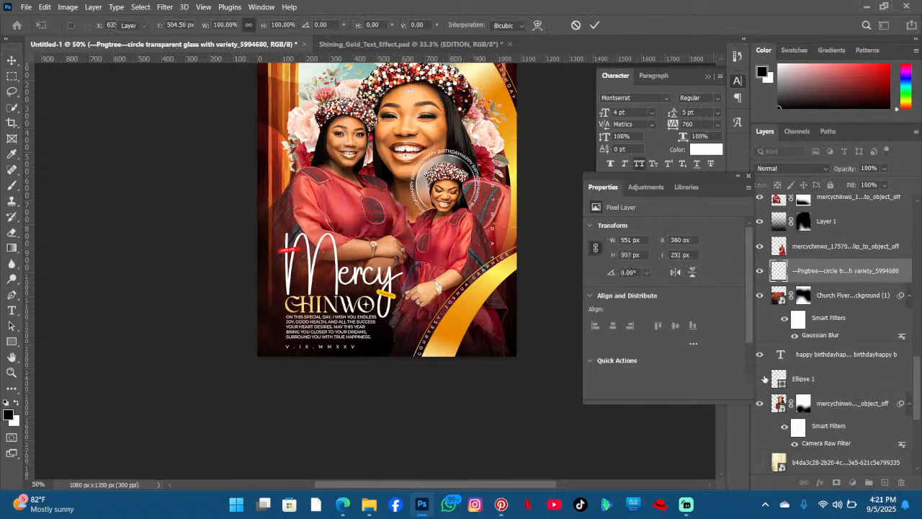
- Add a placeholder text layer on the left figure's chest with tracking set to -60
{"action": "scroll", "coordinate": [492, 247], "scroll_direction": "up", "scroll_amount": 2}
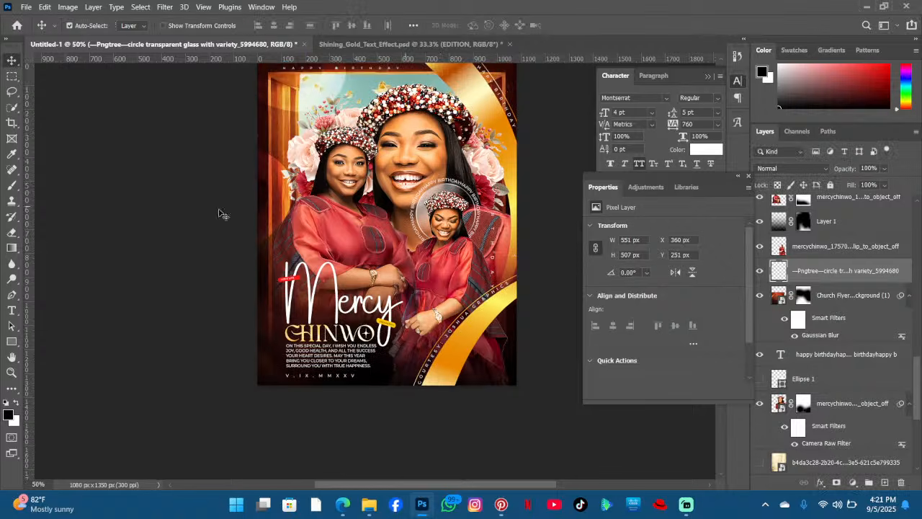
{"action": "left_click", "coordinate": [11, 310]}
{"action": "left_click", "coordinate": [282, 217]}
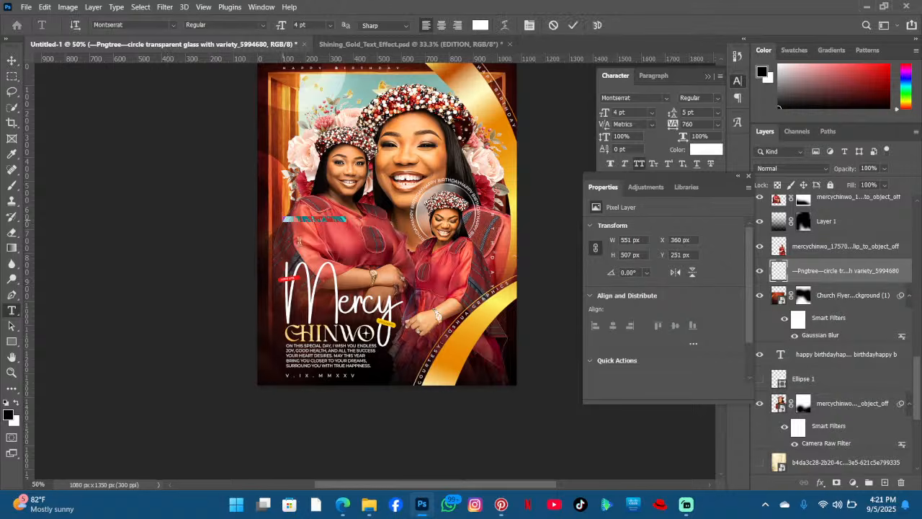
{"action": "left_click_drag", "start_coordinate": [672, 126], "coordinate": [646, 126]}
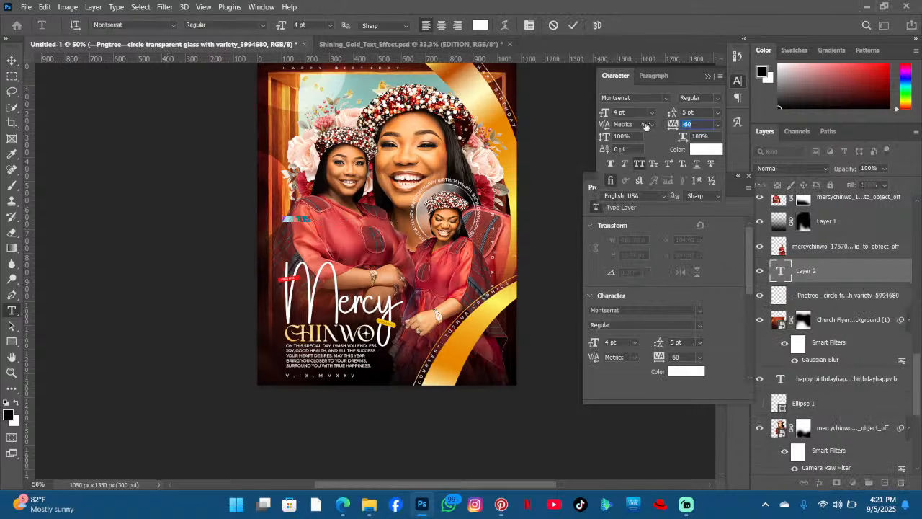
{"action": "left_click_drag", "start_coordinate": [323, 250], "coordinate": [420, 269]}
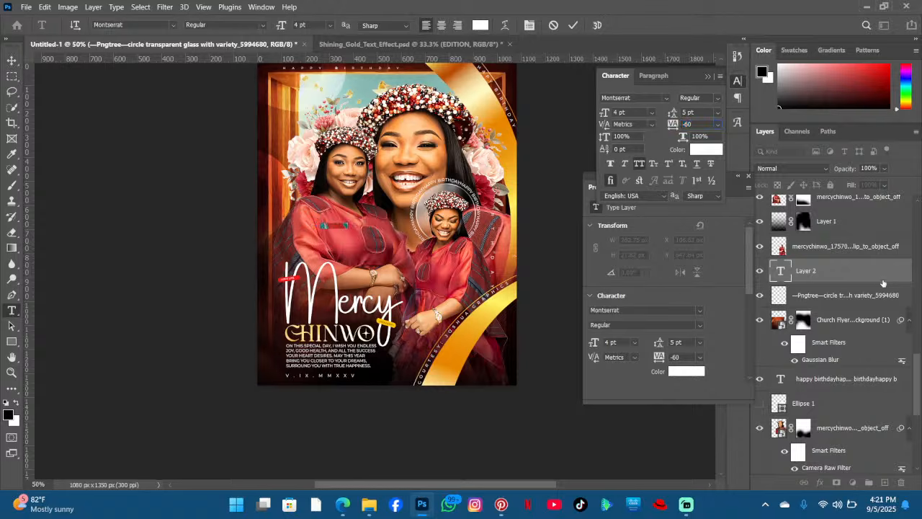
{"action": "left_click_drag", "start_coordinate": [868, 269], "coordinate": [829, 318]}
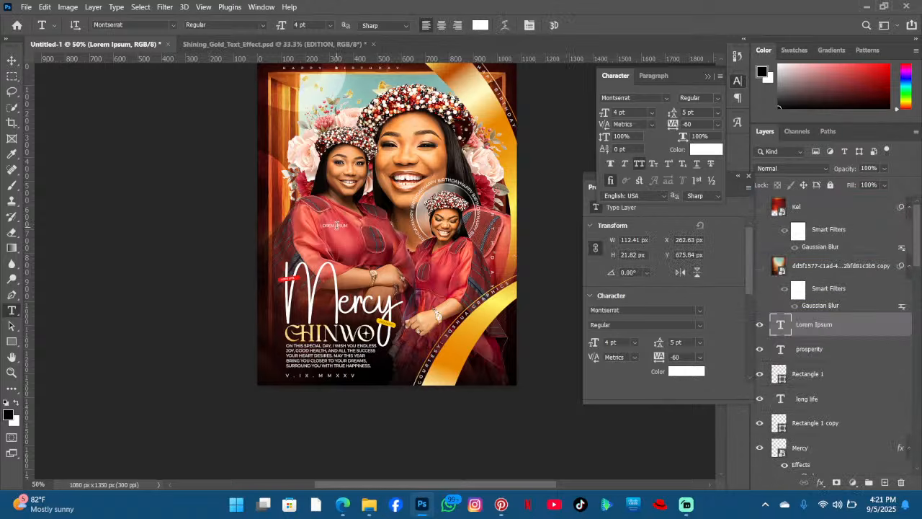
- Set the placeholder text's font to Cinzel and its size to 12 pt
{"action": "left_click", "coordinate": [335, 226]}
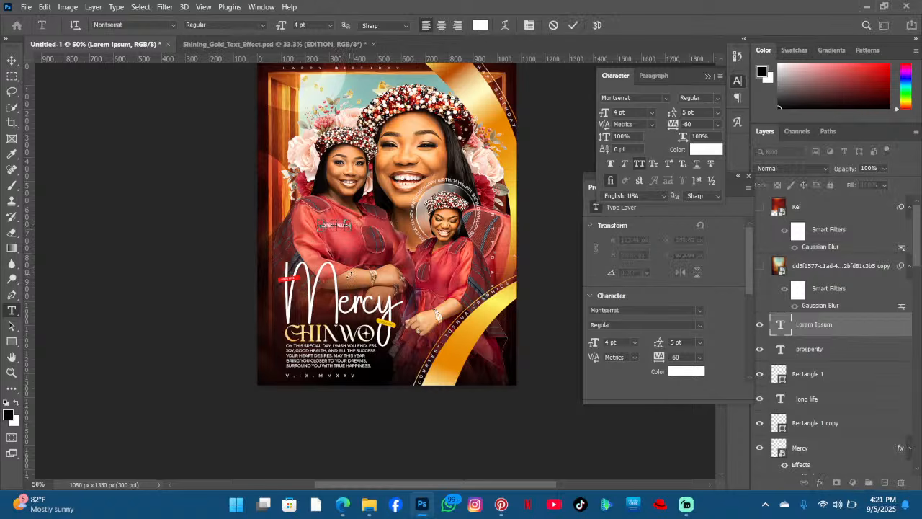
{"action": "key", "text": "ctrl+a"}
{"action": "left_click", "coordinate": [172, 25]}
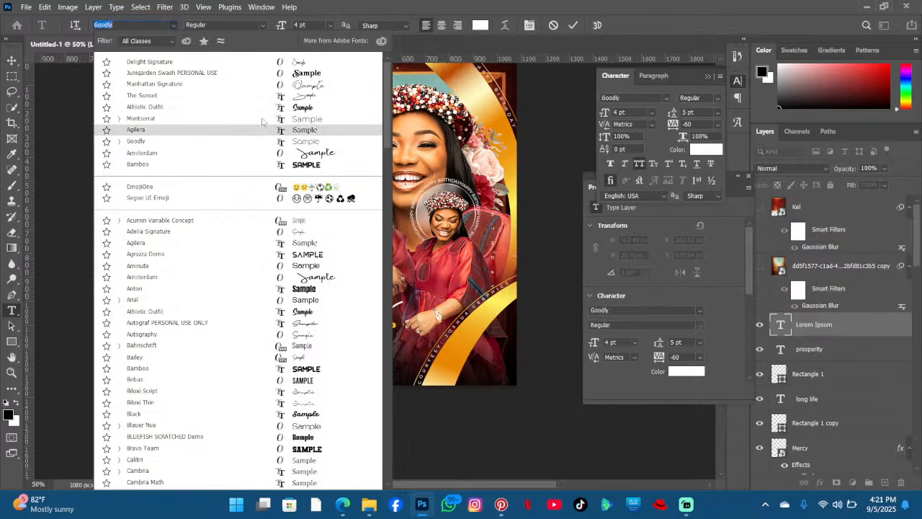
{"action": "type", "text": "cin"}
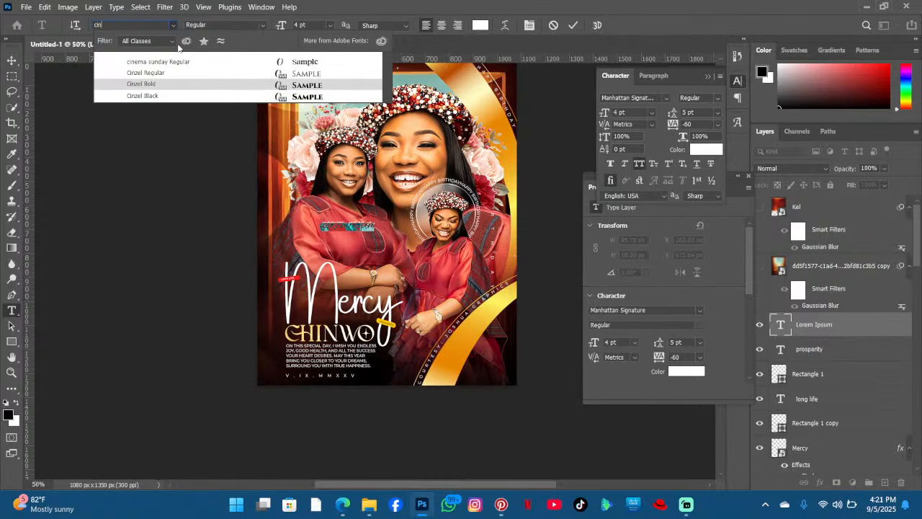
{"action": "left_click", "coordinate": [212, 72]}
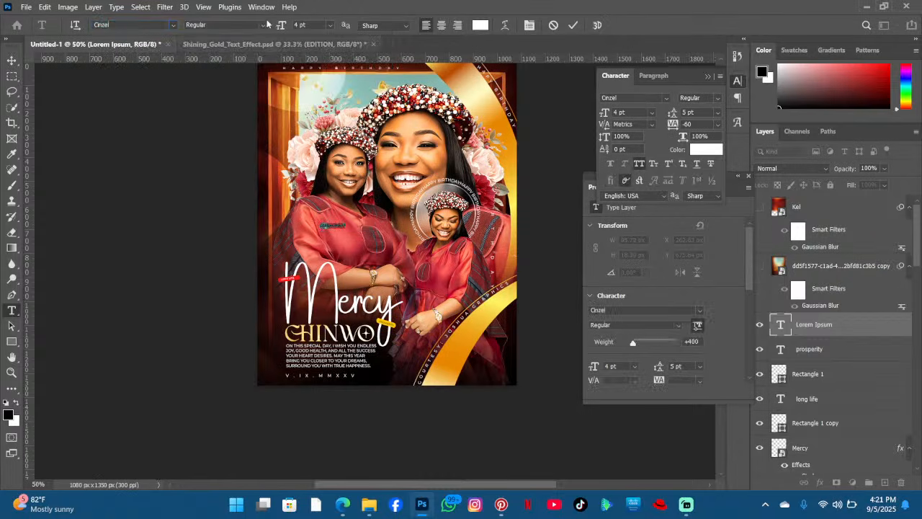
{"action": "mouse_move", "coordinate": [281, 25]}
{"action": "left_mouse_down"}
{"action": "mouse_move", "coordinate": [297, 25]}
{"action": "mouse_move", "coordinate": [285, 26]}
{"action": "left_mouse_up"}
- Replace the placeholder text with 5TH SEPT
{"action": "left_click_drag", "start_coordinate": [419, 268], "coordinate": [395, 272]}
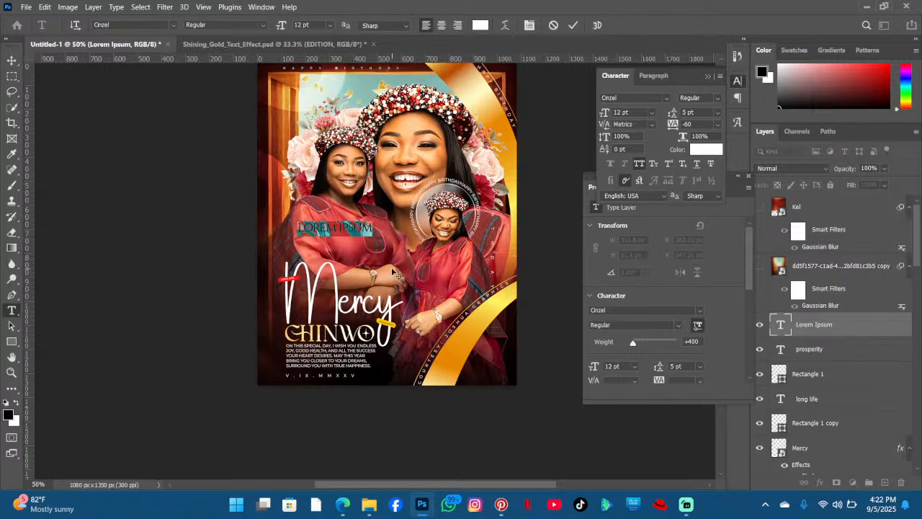
{"action": "type", "text": "5TH"}
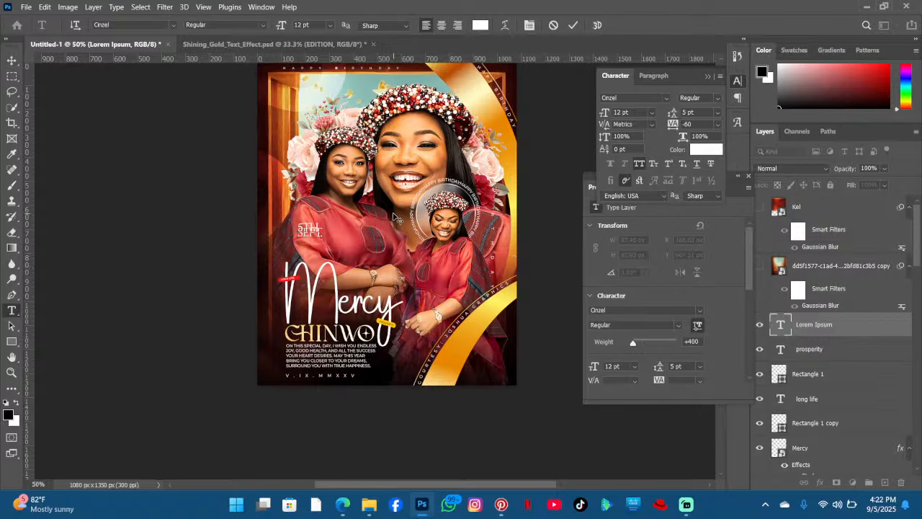
- Set the date text to 14 pt with 11 pt leading and move it slightly right and down on the chest
{"action": "key", "text": "ctrl+a"}
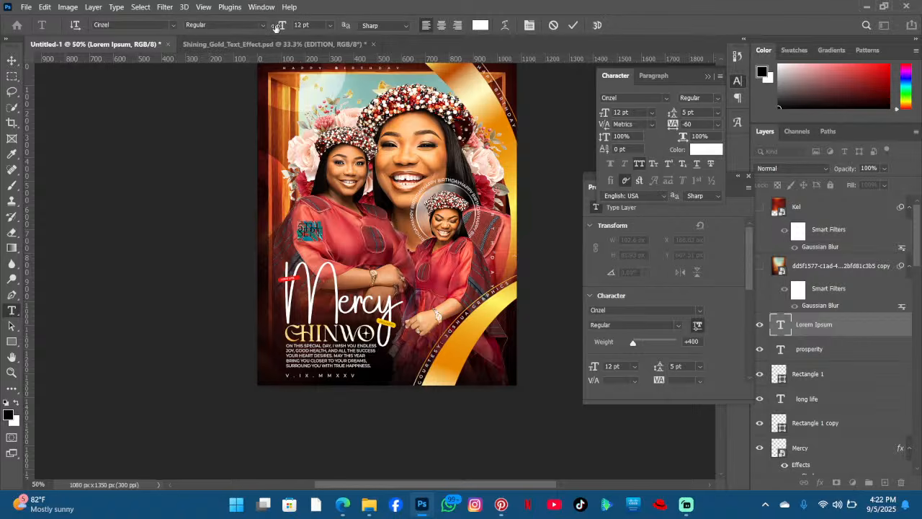
{"action": "left_click_drag", "start_coordinate": [281, 26], "coordinate": [281, 27]}
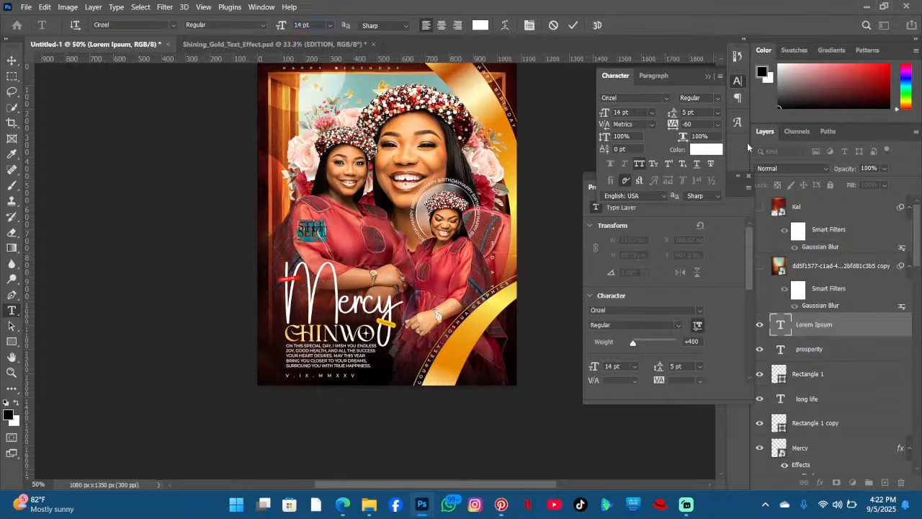
{"action": "left_click_drag", "start_coordinate": [675, 115], "coordinate": [677, 116]}
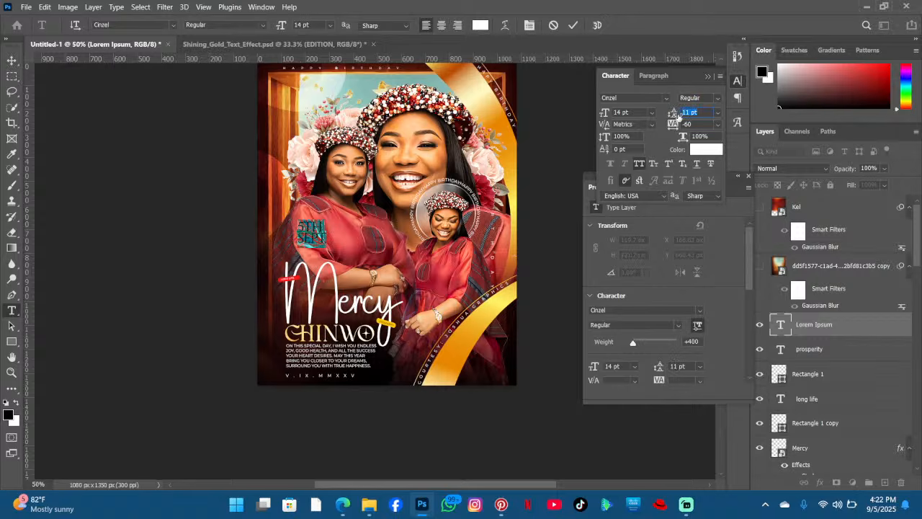
{"action": "left_click", "coordinate": [320, 228]}
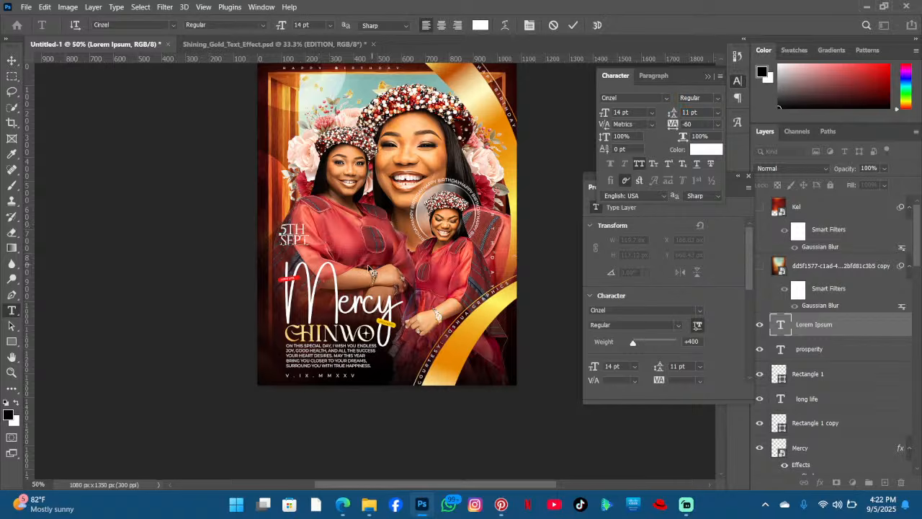
{"action": "left_click_drag", "start_coordinate": [371, 269], "coordinate": [419, 273]}
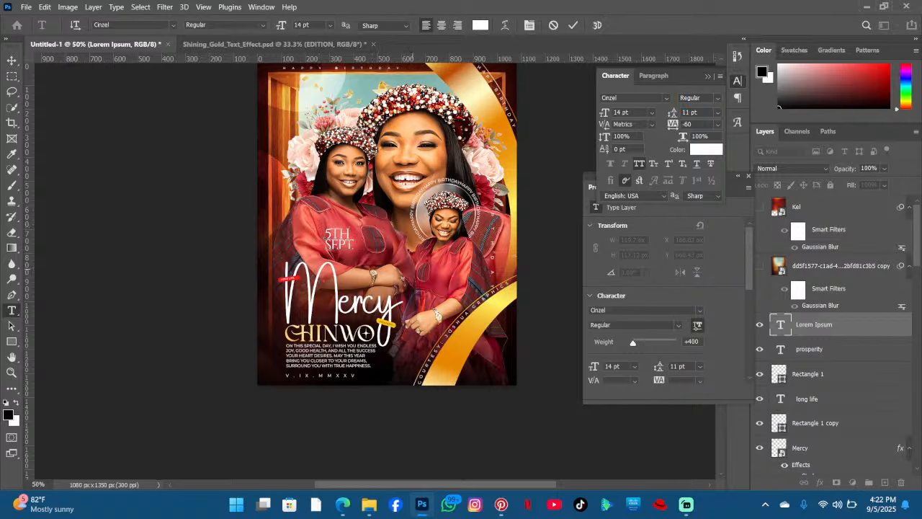
- Browse back through the Pinterest pins and the metallic circle png search results
{"action": "left_click", "coordinate": [507, 503]}
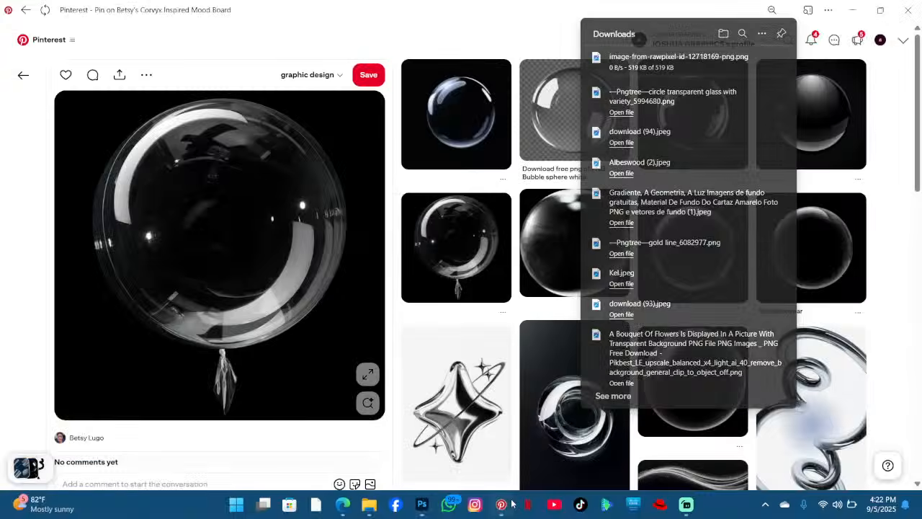
{"action": "left_click", "coordinate": [24, 76]}
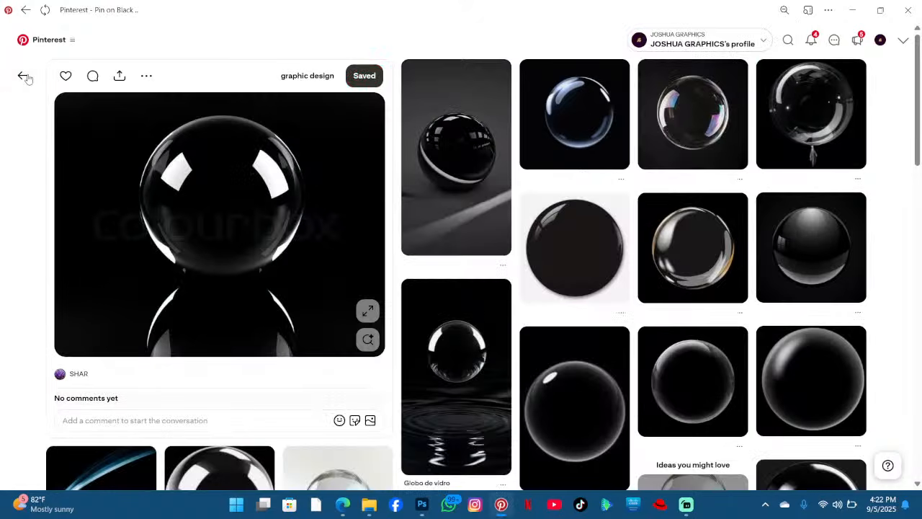
{"action": "left_click", "coordinate": [24, 76]}
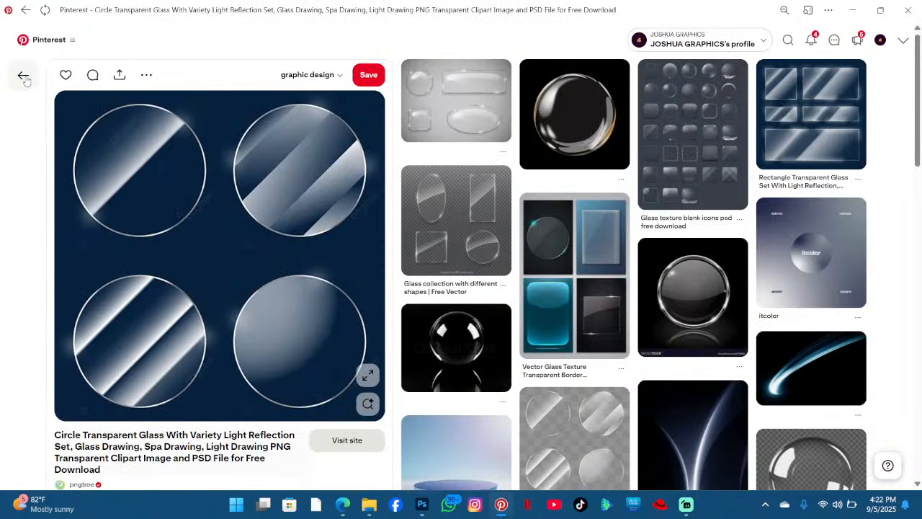
{"action": "left_click", "coordinate": [24, 76]}
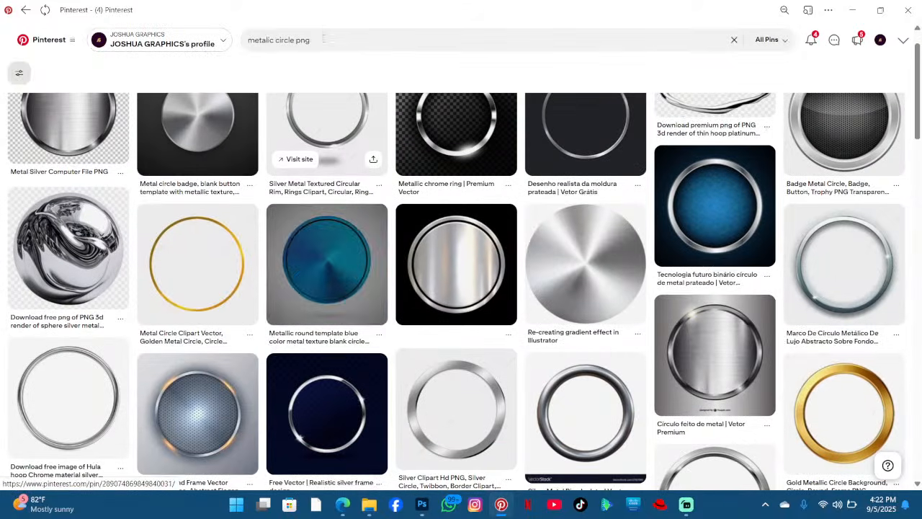
{"action": "left_click", "coordinate": [248, 48]}
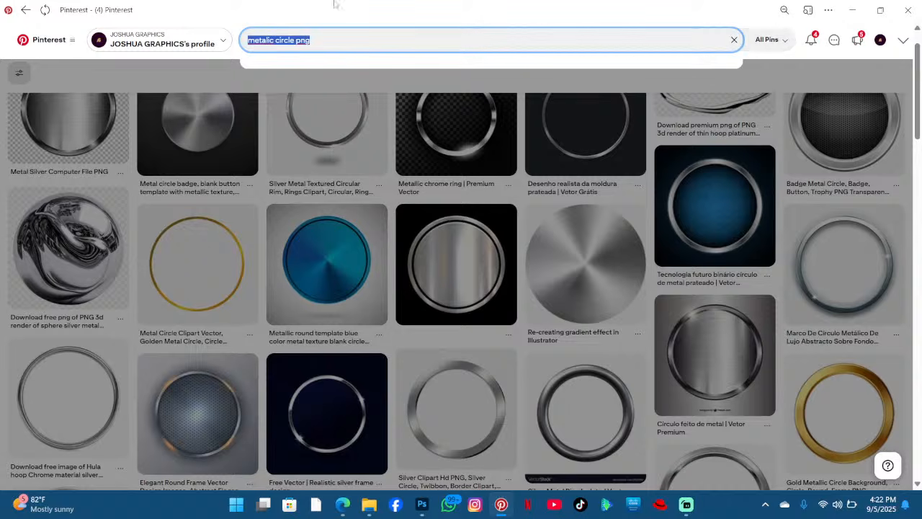
{"action": "left_click", "coordinate": [851, 11]}
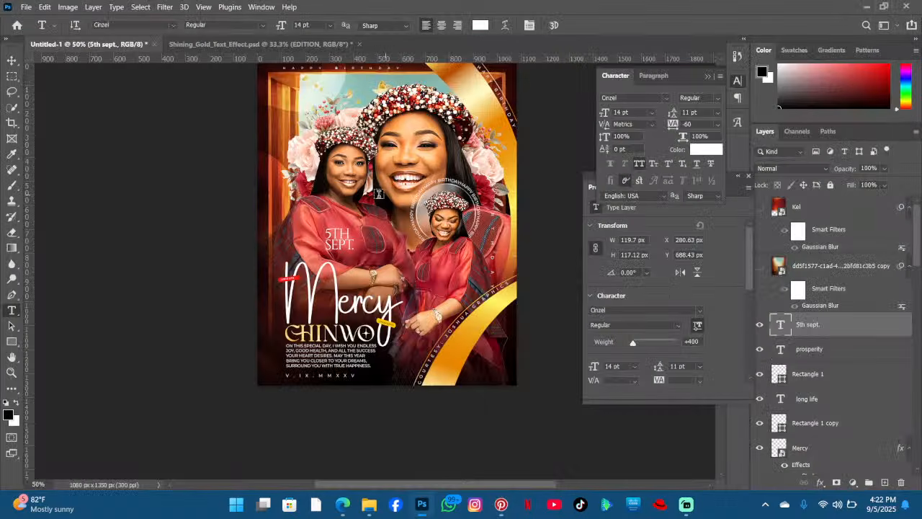
- Set the date text layer's blend mode to Overlay and shift the text slightly right
{"action": "left_click", "coordinate": [827, 167]}
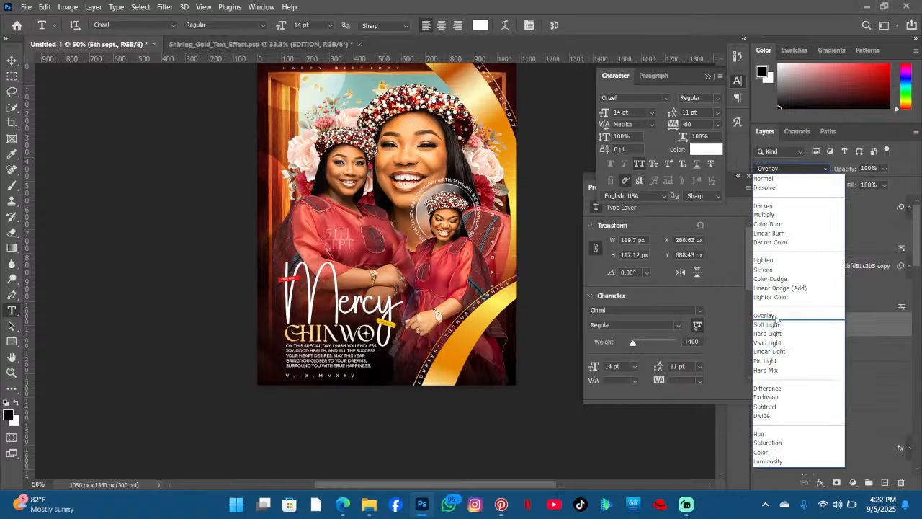
{"action": "left_click", "coordinate": [765, 316]}
{"action": "left_click", "coordinate": [344, 236]}
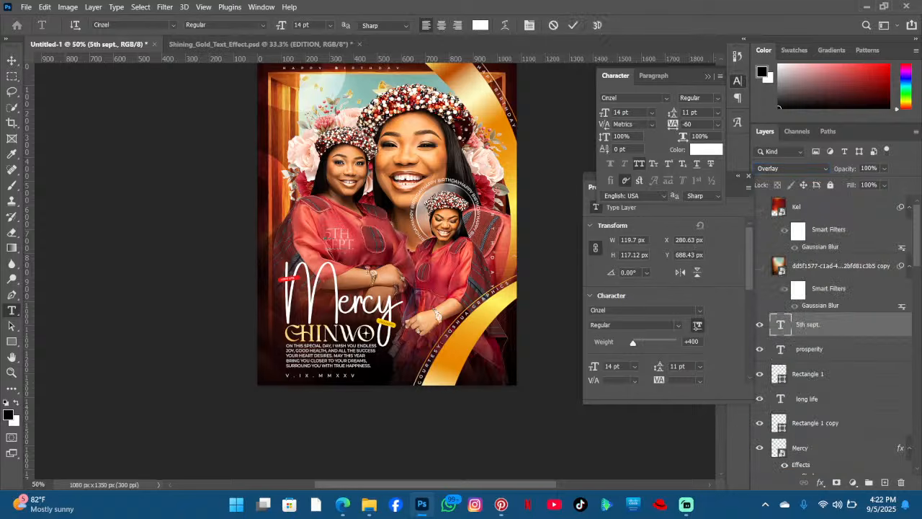
{"action": "left_click_drag", "start_coordinate": [360, 282], "coordinate": [386, 286]}
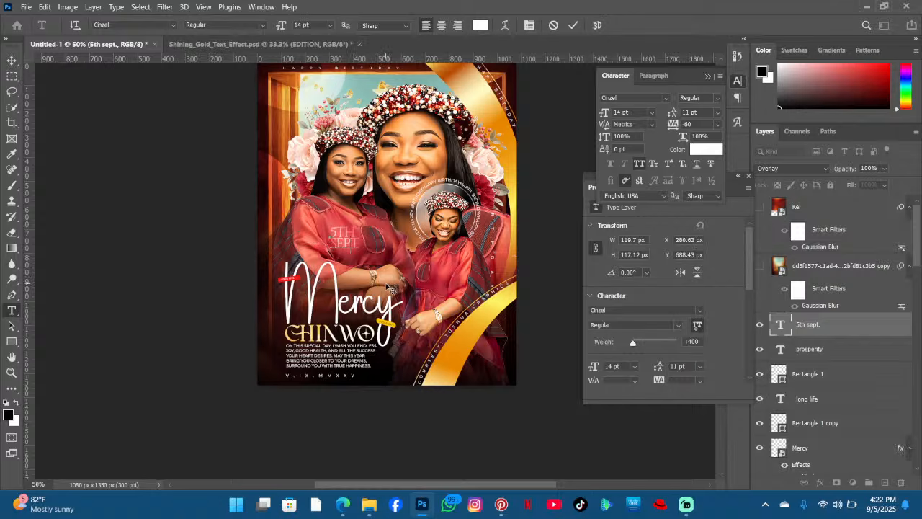
{"action": "left_click", "coordinate": [573, 26]}
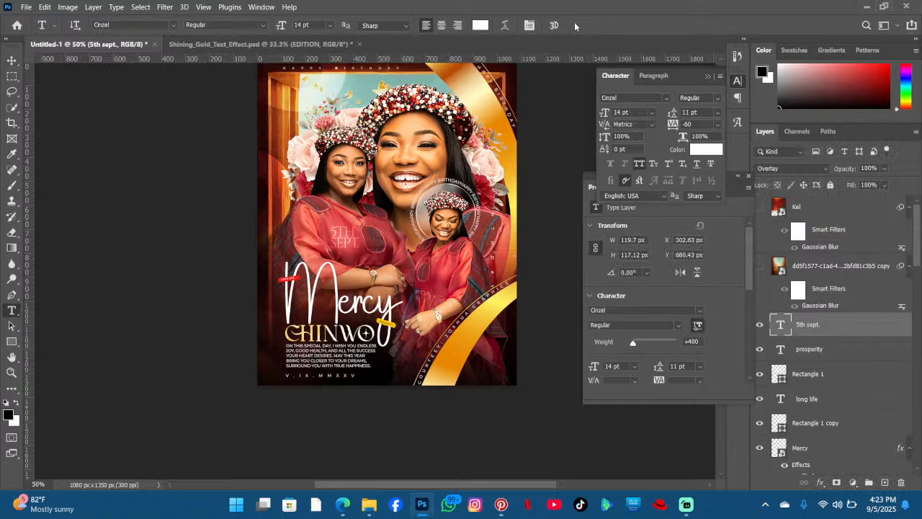
- Scale the date text down to about 69% with Free Transform and nudge it right
{"action": "key", "text": "ctrl+t"}
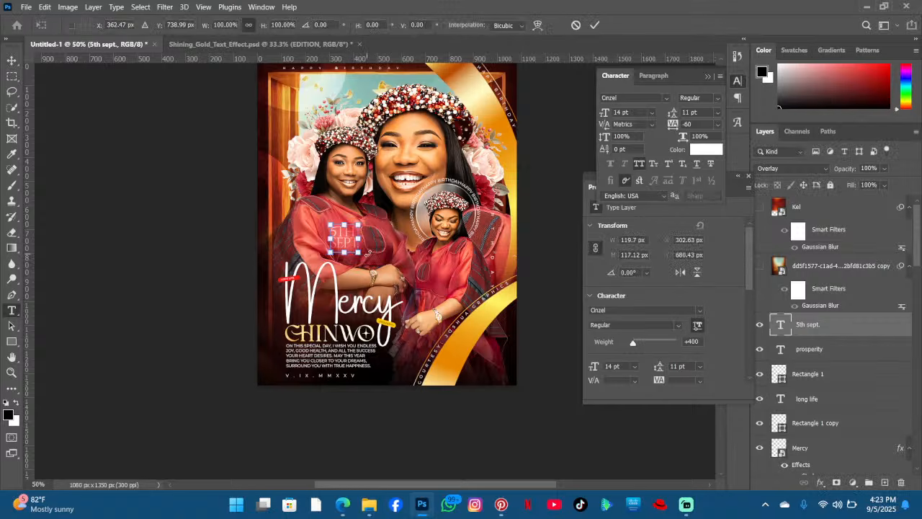
{"action": "left_click_drag", "start_coordinate": [360, 253], "coordinate": [352, 246]}
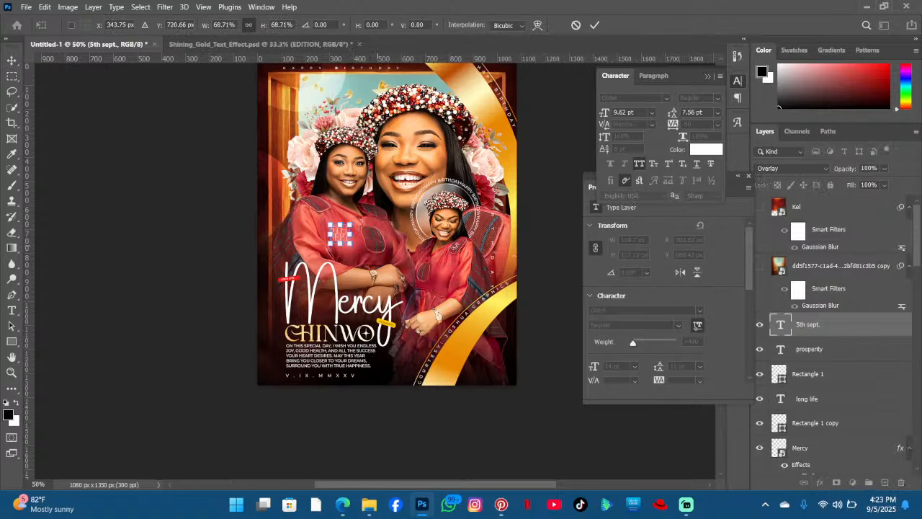
{"action": "key", "text": "Right"}
{"action": "key", "text": "Right"}
{"action": "key", "text": "Right"}
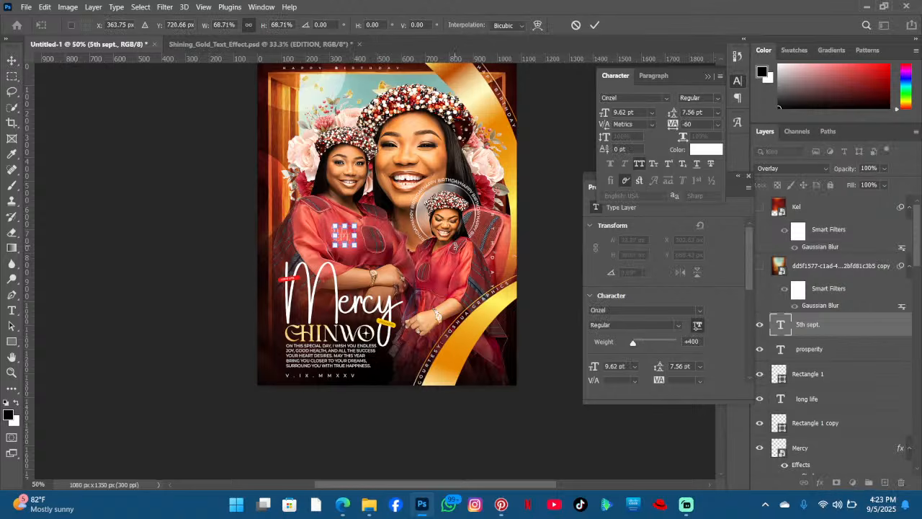
{"action": "key", "text": "Return"}
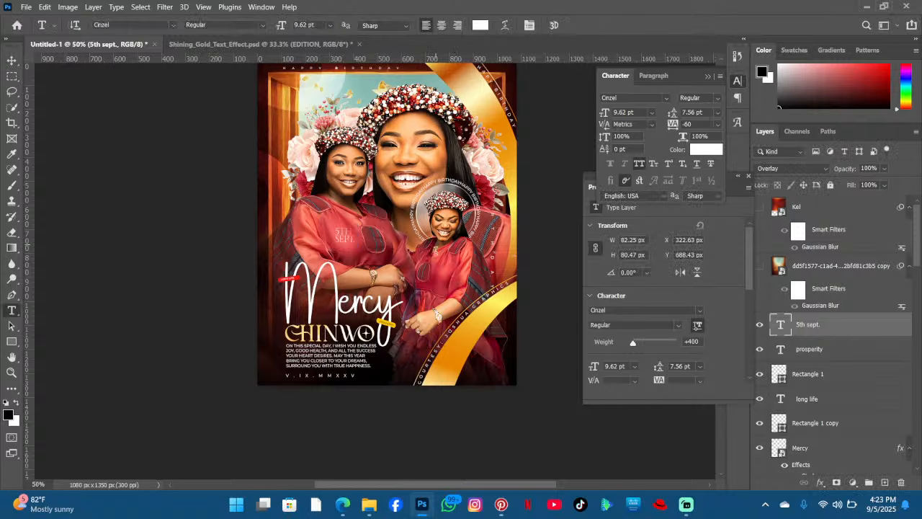
- Look up Mercy Chinwo's Instagram profile and view her birthday post, then close the window
{"action": "left_click", "coordinate": [474, 504]}
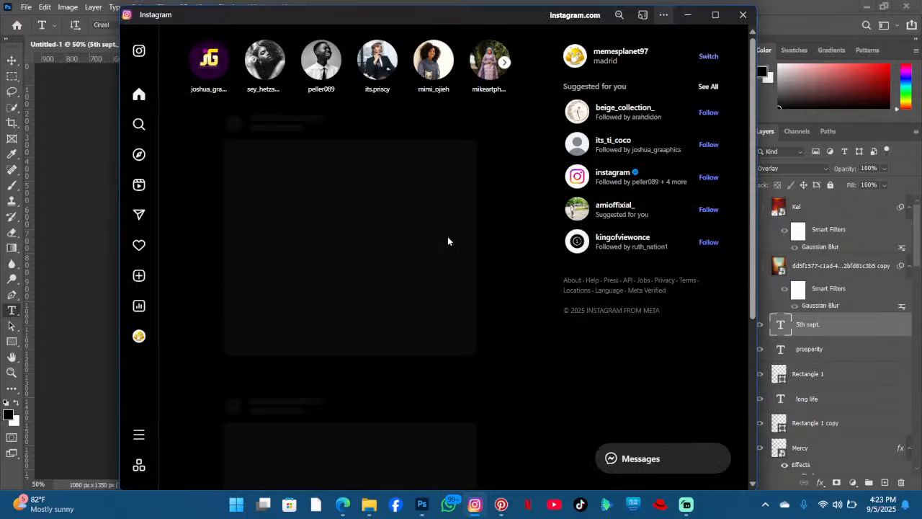
{"action": "scroll", "coordinate": [330, 281], "scroll_direction": "down", "scroll_amount": 4}
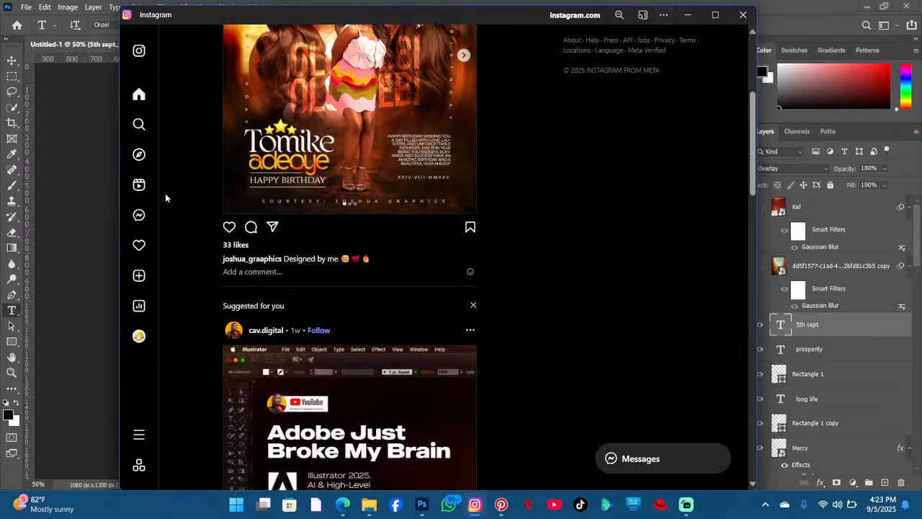
{"action": "scroll", "coordinate": [165, 193], "scroll_direction": "up", "scroll_amount": 4}
{"action": "left_click", "coordinate": [140, 123]}
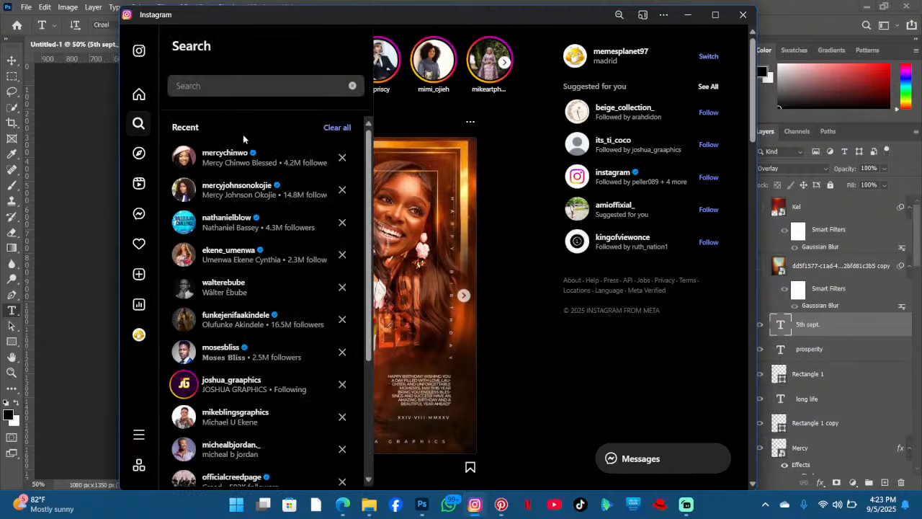
{"action": "left_click", "coordinate": [233, 157]}
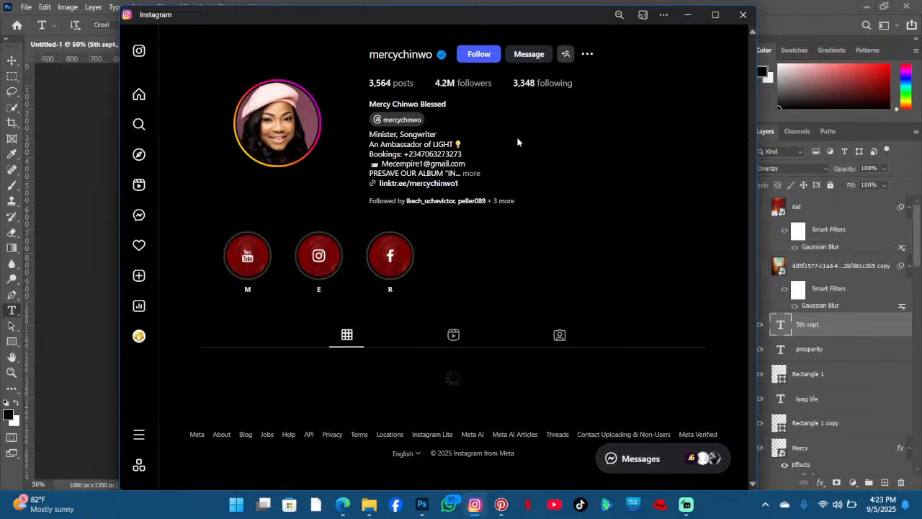
{"action": "scroll", "coordinate": [514, 150], "scroll_direction": "down", "scroll_amount": 6}
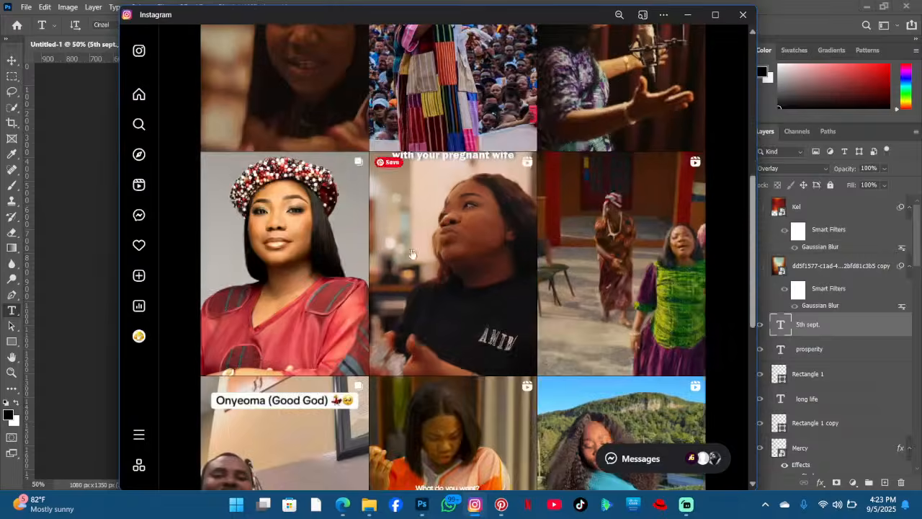
{"action": "left_click", "coordinate": [288, 248]}
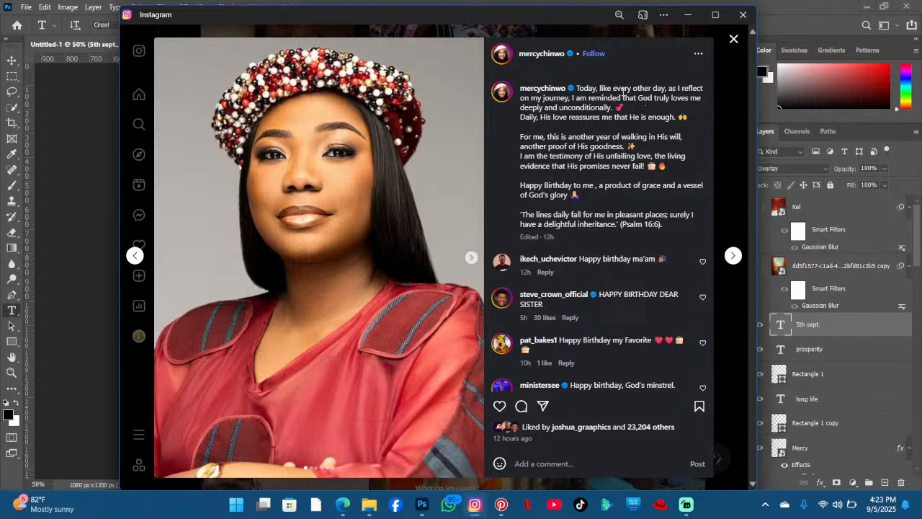
{"action": "scroll", "coordinate": [616, 121], "scroll_direction": "up", "scroll_amount": 3}
{"action": "scroll", "coordinate": [549, 214], "scroll_direction": "down", "scroll_amount": 5}
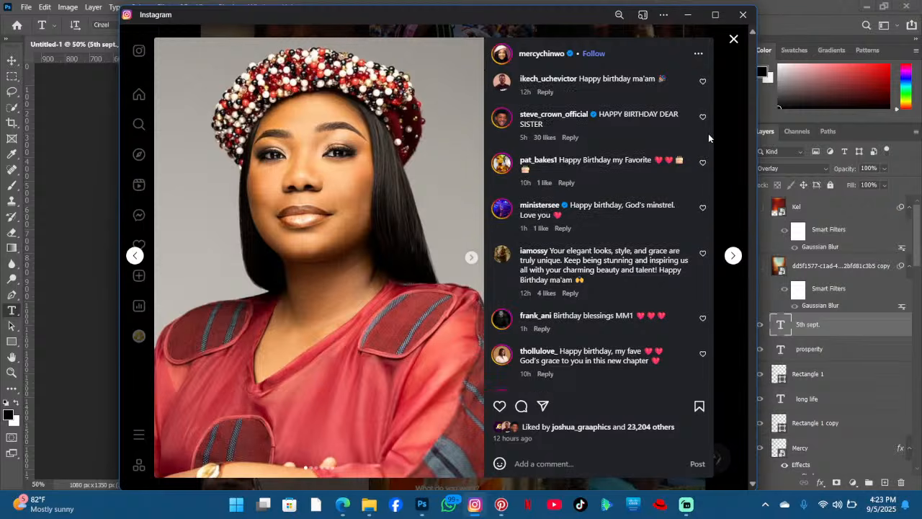
{"action": "left_click", "coordinate": [732, 40]}
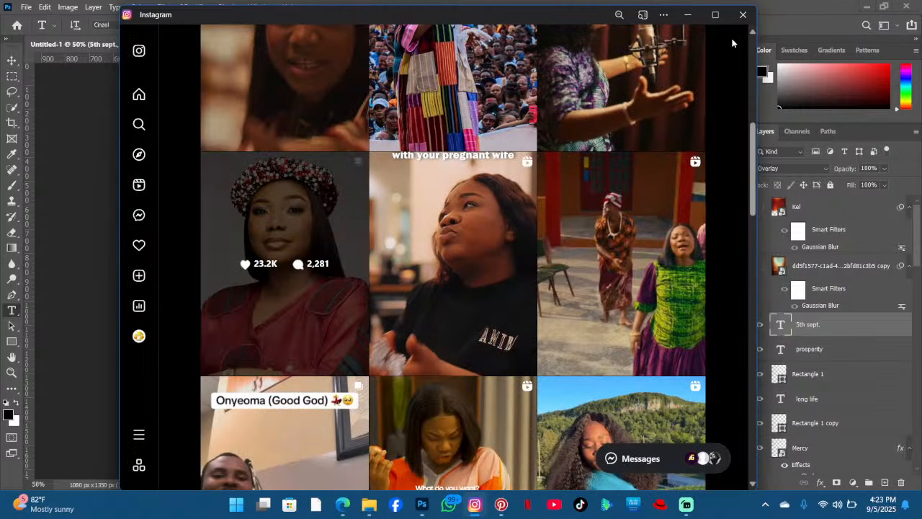
{"action": "left_click", "coordinate": [743, 14]}
- Add a large placeholder text layer across the poster's top with the size set to 157 pt
{"action": "scroll", "coordinate": [325, 277], "scroll_direction": "up", "scroll_amount": 3}
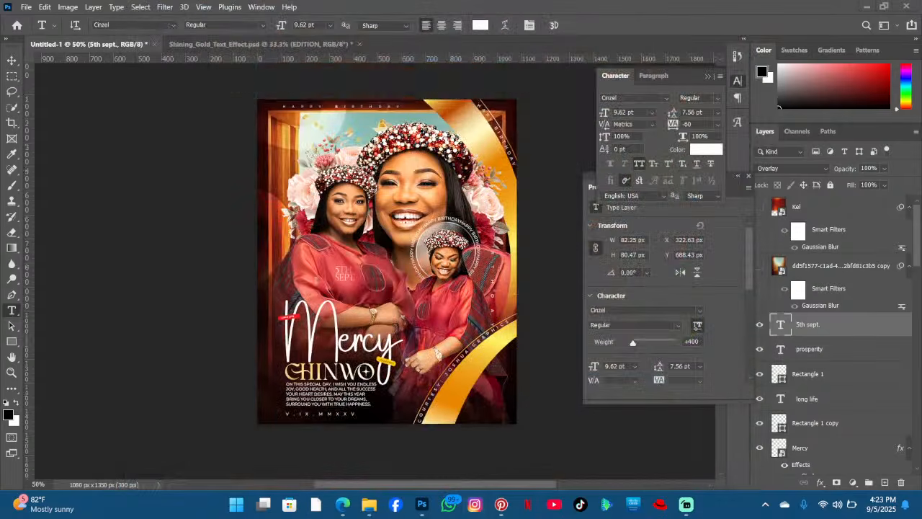
{"action": "scroll", "coordinate": [387, 288], "scroll_direction": "up", "scroll_amount": 3}
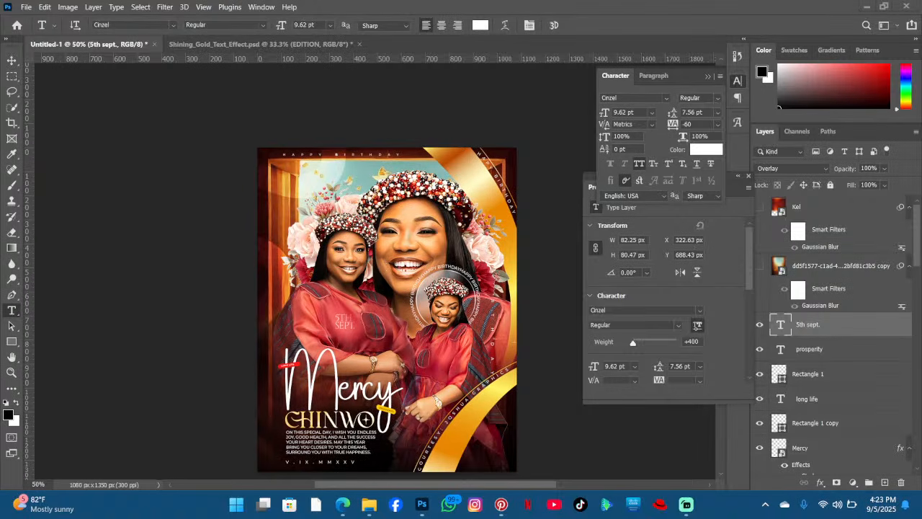
{"action": "scroll", "coordinate": [376, 287], "scroll_direction": "down", "scroll_amount": 5}
{"action": "scroll", "coordinate": [375, 287], "scroll_direction": "up", "scroll_amount": 5}
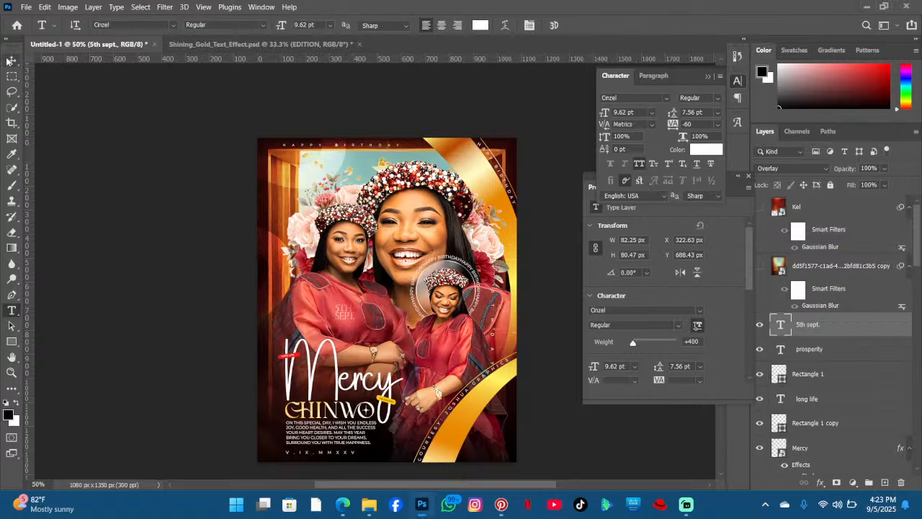
{"action": "scroll", "coordinate": [577, 336], "scroll_direction": "up", "scroll_amount": 1}
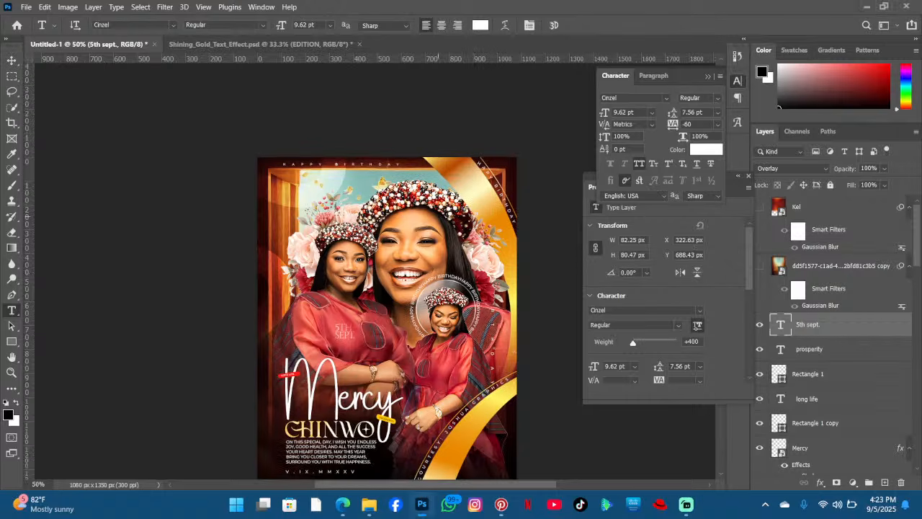
{"action": "left_click", "coordinate": [310, 192]}
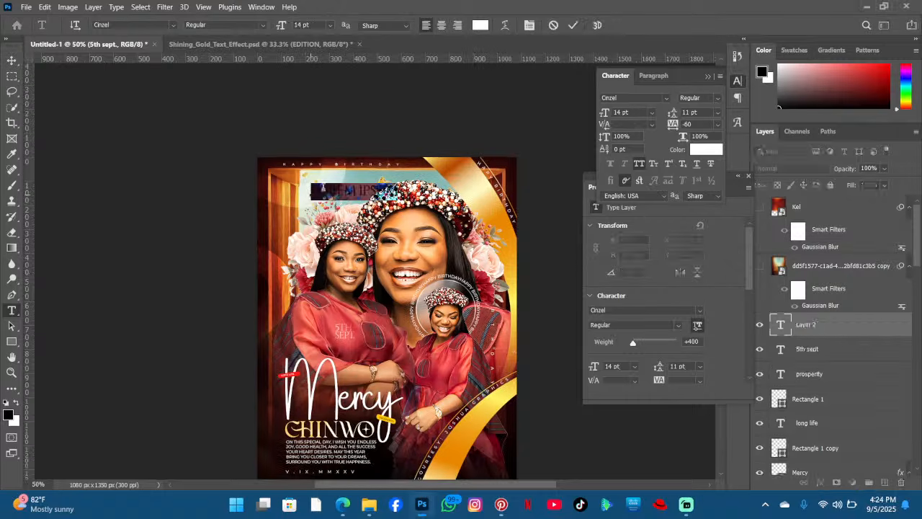
{"action": "left_click_drag", "start_coordinate": [280, 29], "coordinate": [365, 55]}
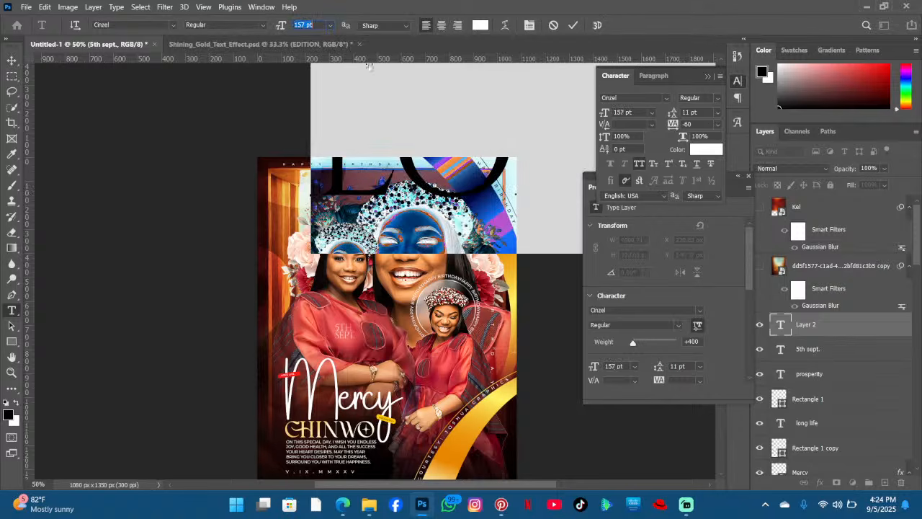
{"action": "left_click_drag", "start_coordinate": [437, 299], "coordinate": [366, 365]}
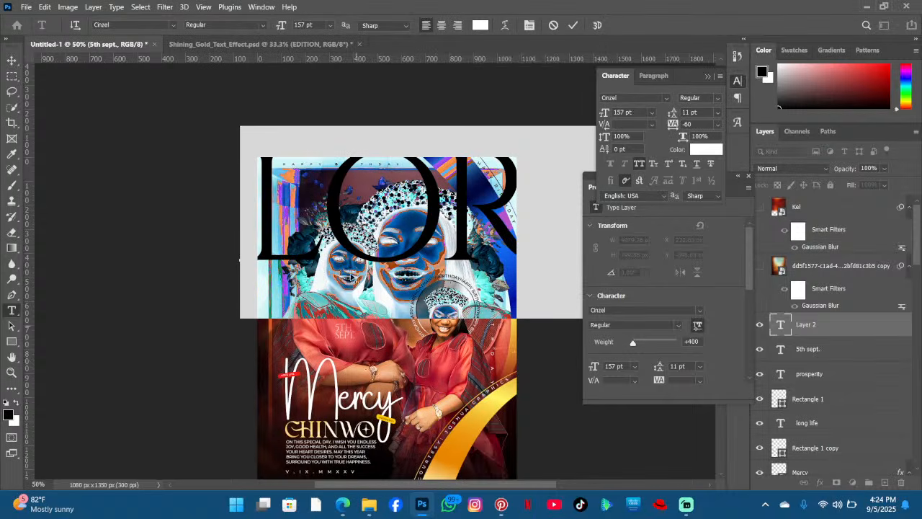
{"action": "left_click", "coordinate": [353, 263]}
{"action": "left_click", "coordinate": [571, 29]}
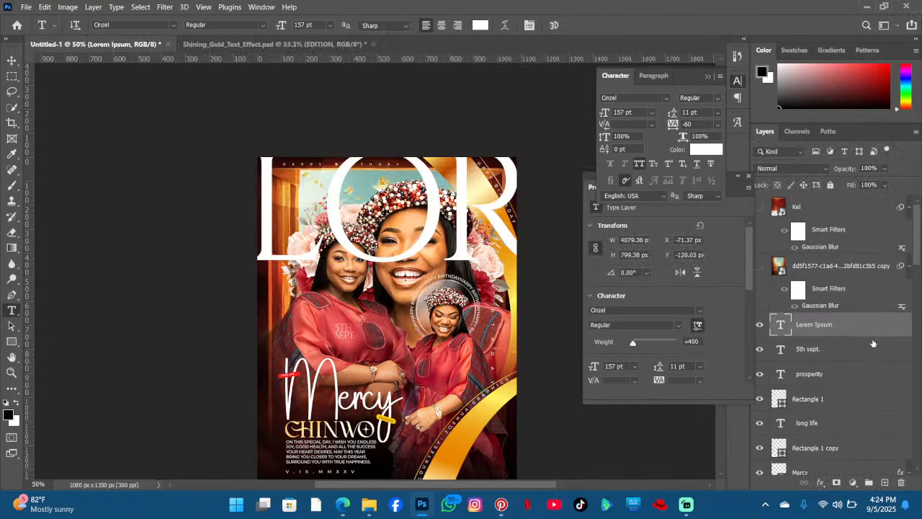
- Move the placeholder text layer beneath the cutout photo of Mercy and reposition the text behind her head
{"action": "left_click_drag", "start_coordinate": [877, 323], "coordinate": [905, 395]}
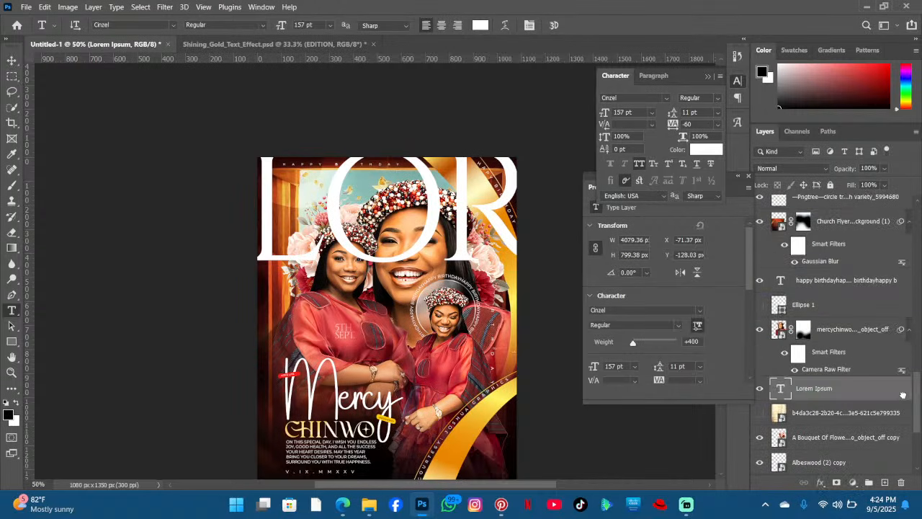
{"action": "left_click", "coordinate": [277, 208]}
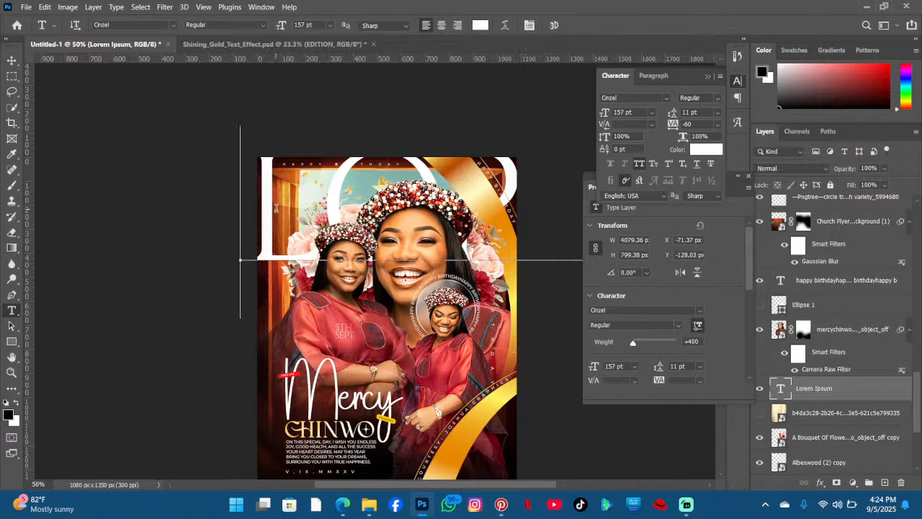
{"action": "left_click", "coordinate": [458, 322]}
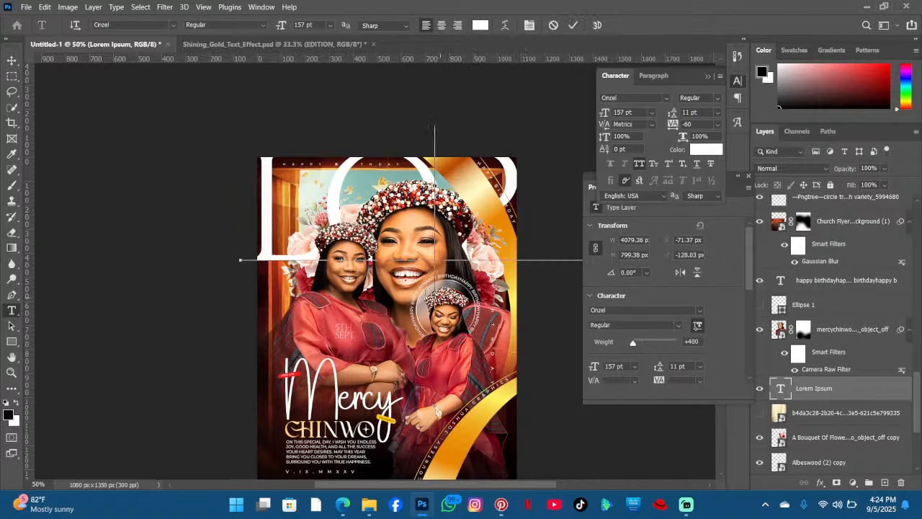
{"action": "left_click_drag", "start_coordinate": [348, 349], "coordinate": [395, 375]}
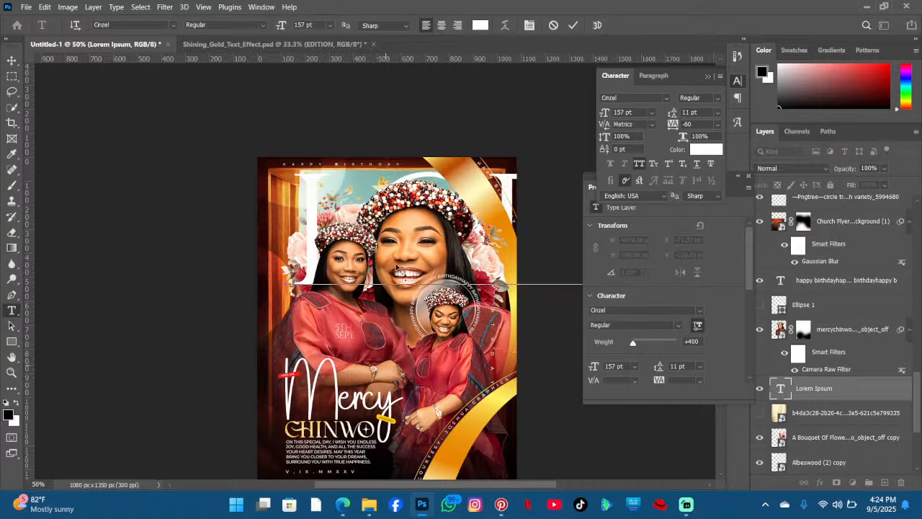
{"action": "left_click", "coordinate": [572, 25]}
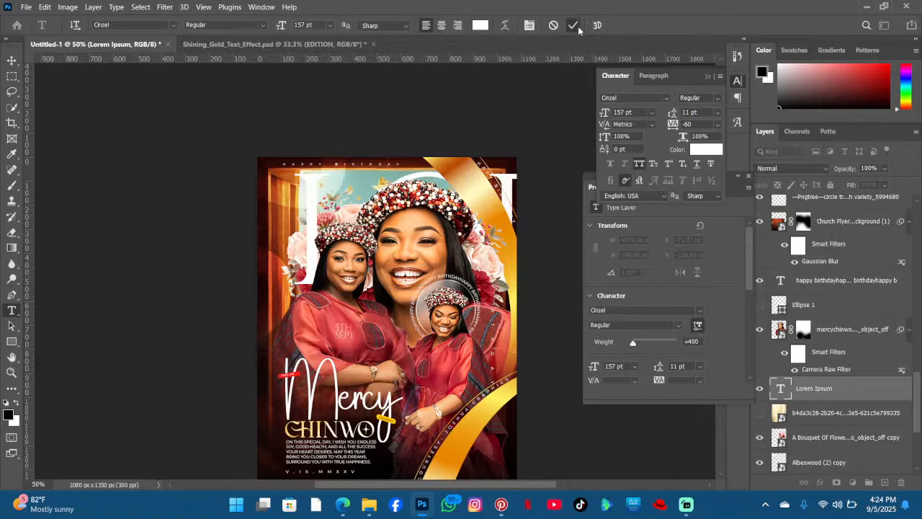
- Switch to ChatGPT in the browser and ask how old Mercy Chinwo is now, then return to Photoshop
{"action": "left_click", "coordinate": [346, 508]}
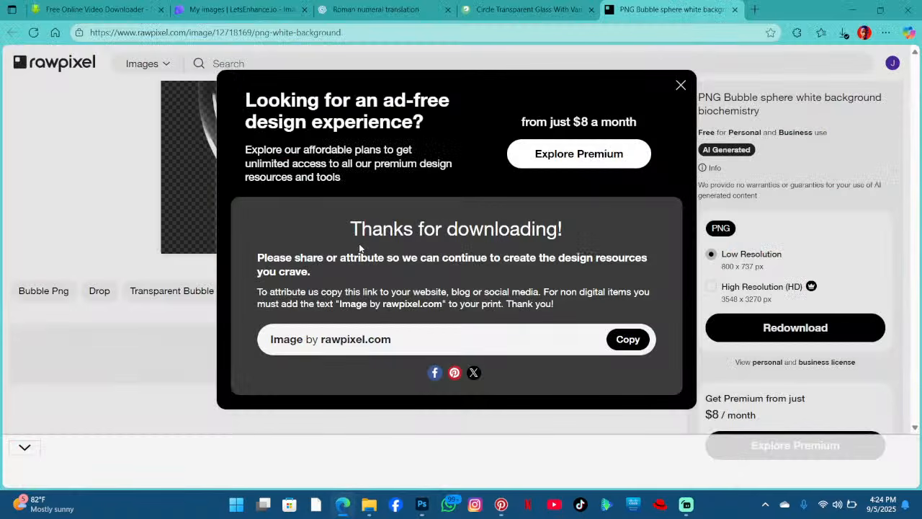
{"action": "left_click", "coordinate": [374, 9]}
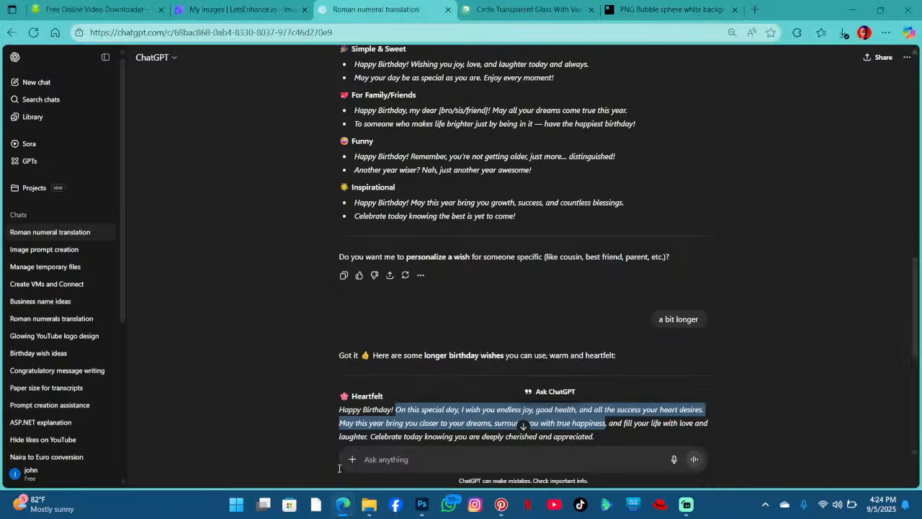
{"action": "left_click", "coordinate": [397, 465]}
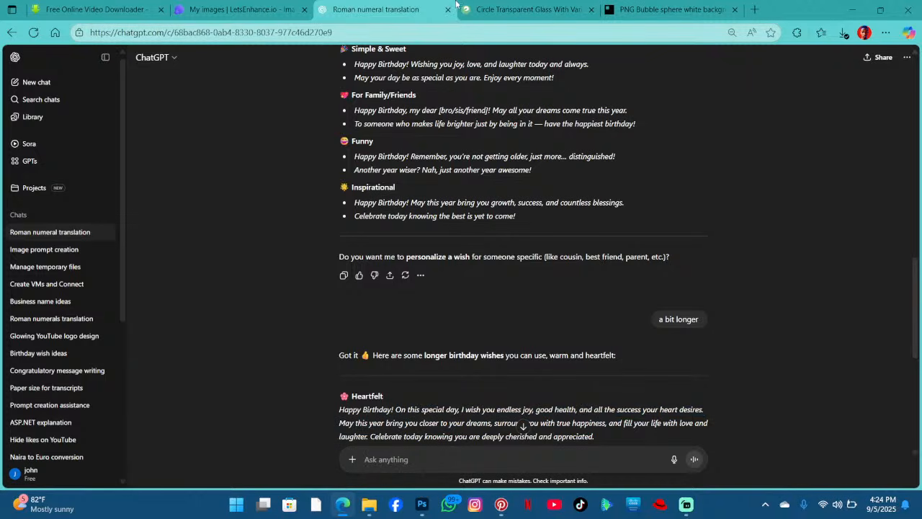
{"action": "type", "text": "h"}
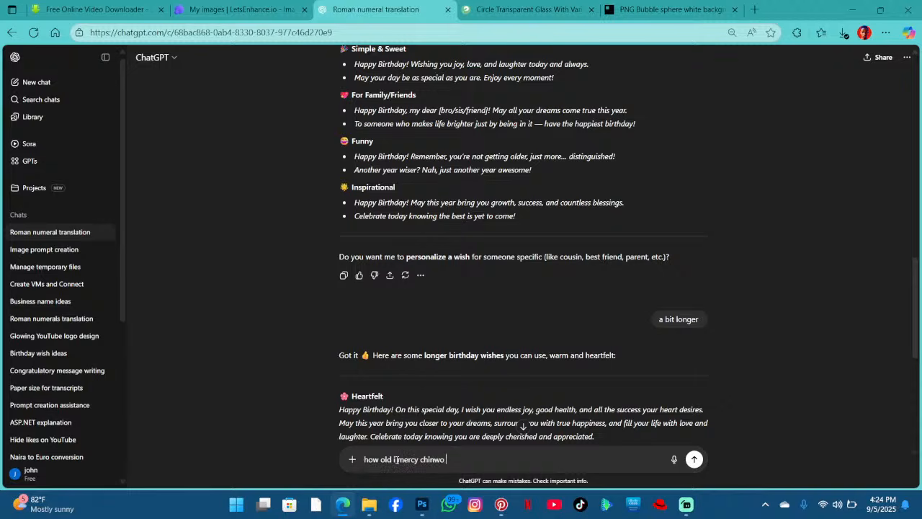
{"action": "type", "text": "ow old is mercy chinwo now"}
{"action": "key", "text": "Return"}
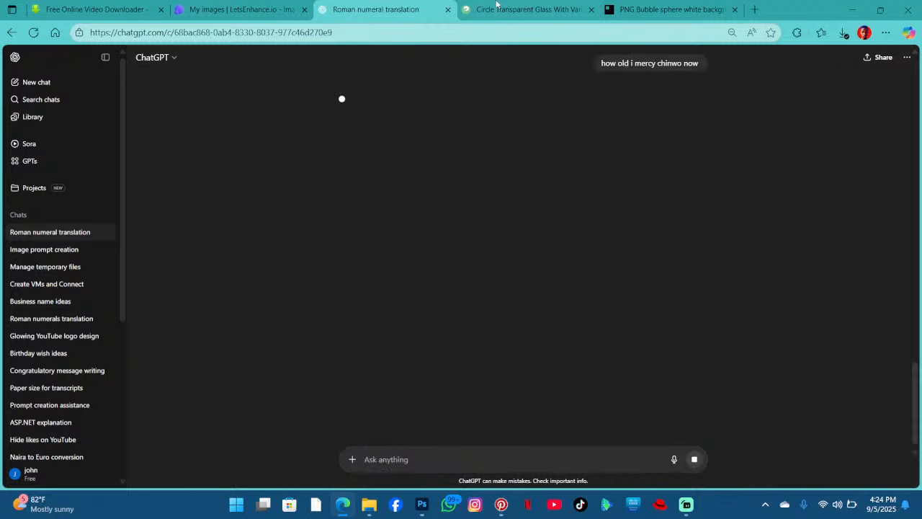
{"action": "left_click", "coordinate": [490, 13]}
{"action": "left_click", "coordinate": [407, 12]}
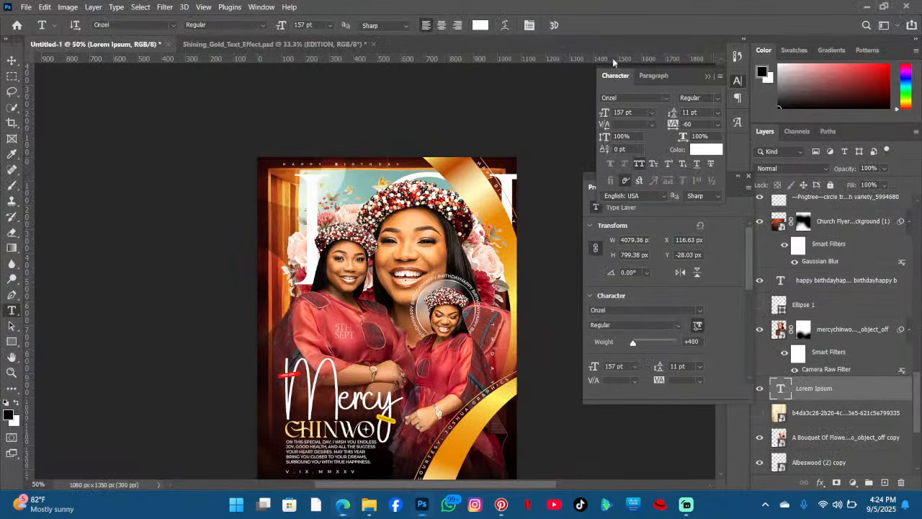
{"action": "left_click", "coordinate": [852, 9]}
- Replace the placeholder text with the number 35 and shift it slightly into place behind the portrait
{"action": "left_click", "coordinate": [315, 184]}
{"action": "key", "text": "ctrl+a"}
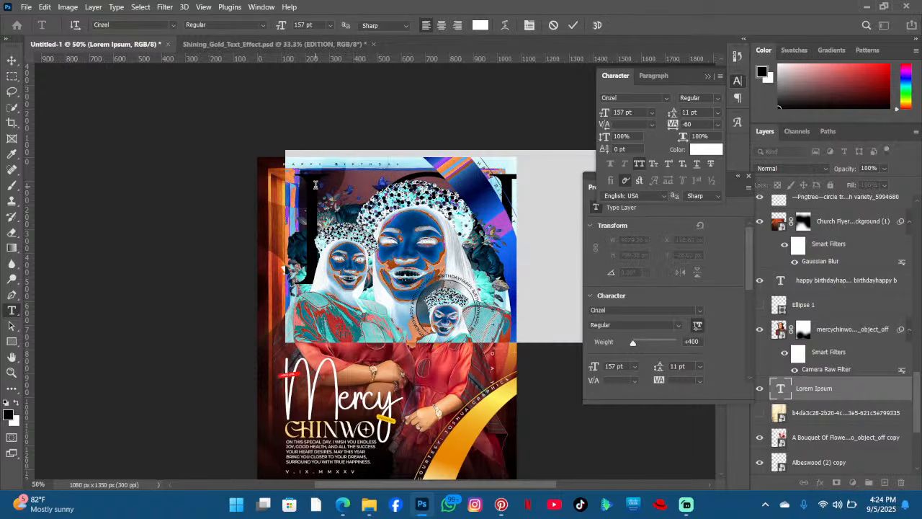
{"action": "key", "text": "BackSpace"}
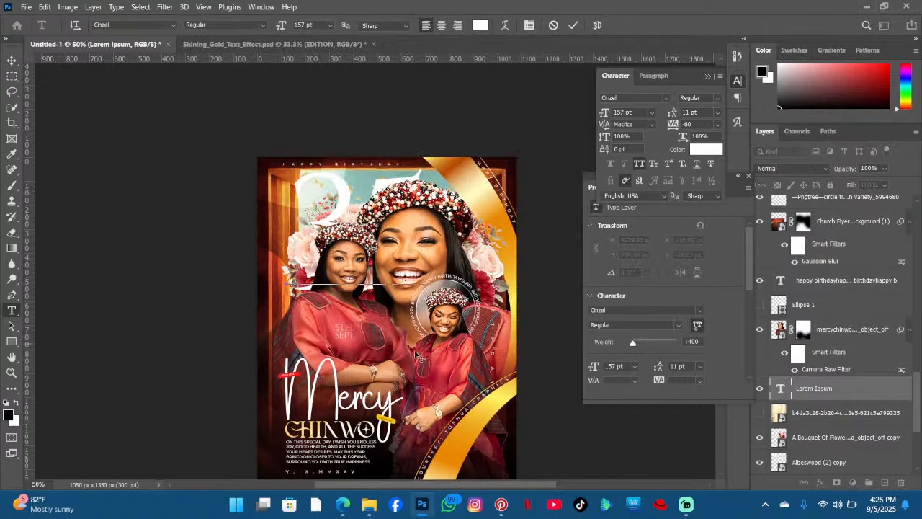
{"action": "mouse_move", "coordinate": [448, 346]}
{"action": "left_mouse_down"}
{"action": "mouse_move", "coordinate": [431, 348]}
{"action": "mouse_move", "coordinate": [435, 361]}
{"action": "mouse_move", "coordinate": [448, 358]}
{"action": "mouse_move", "coordinate": [440, 352]}
{"action": "left_mouse_up"}
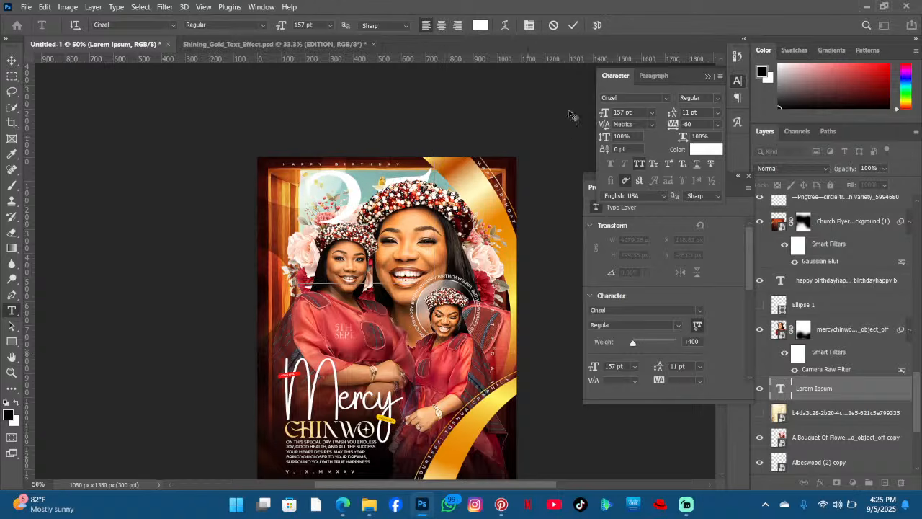
{"action": "left_click", "coordinate": [574, 26]}
{"action": "scroll", "coordinate": [549, 163], "scroll_direction": "down", "scroll_amount": 1}
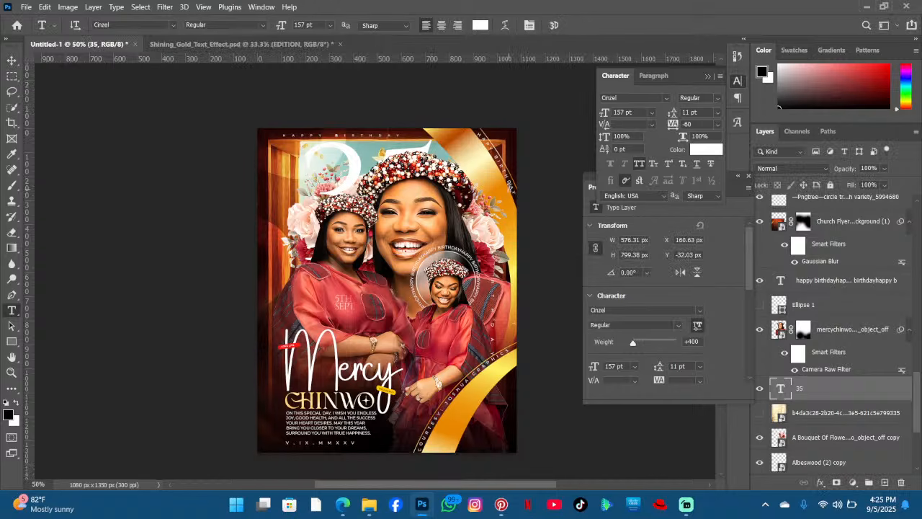
{"action": "scroll", "coordinate": [504, 186], "scroll_direction": "up", "scroll_amount": 1}
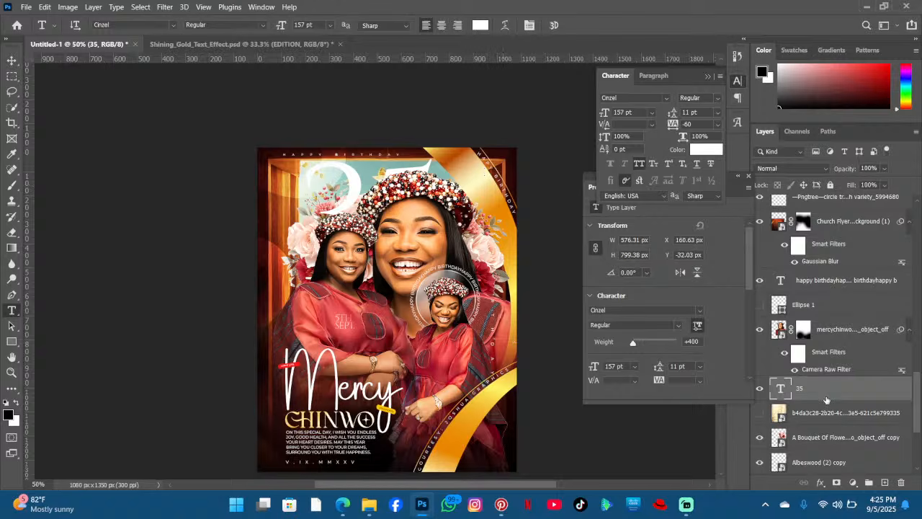
- Duplicate the 35 text layer, convert the copy to a shape, and move it above the portrait layer
{"action": "key", "text": "ctrl+j"}
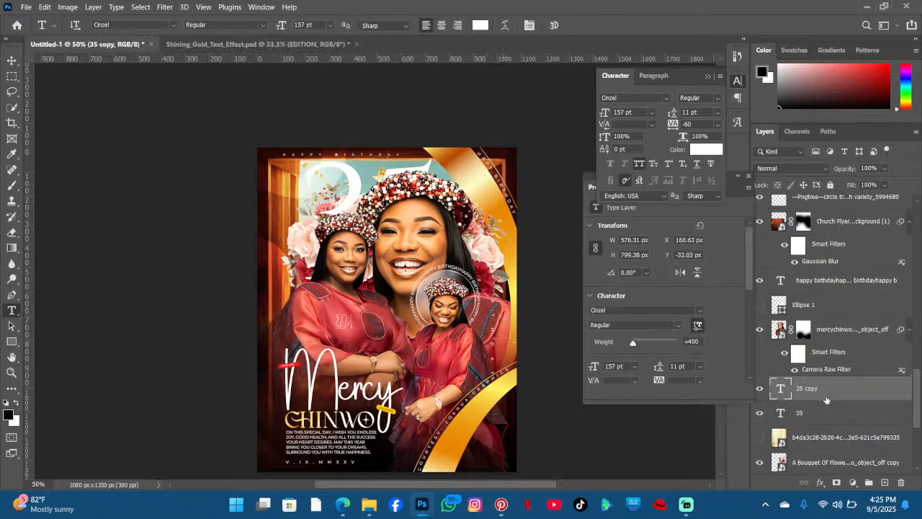
{"action": "right_click", "coordinate": [828, 394]}
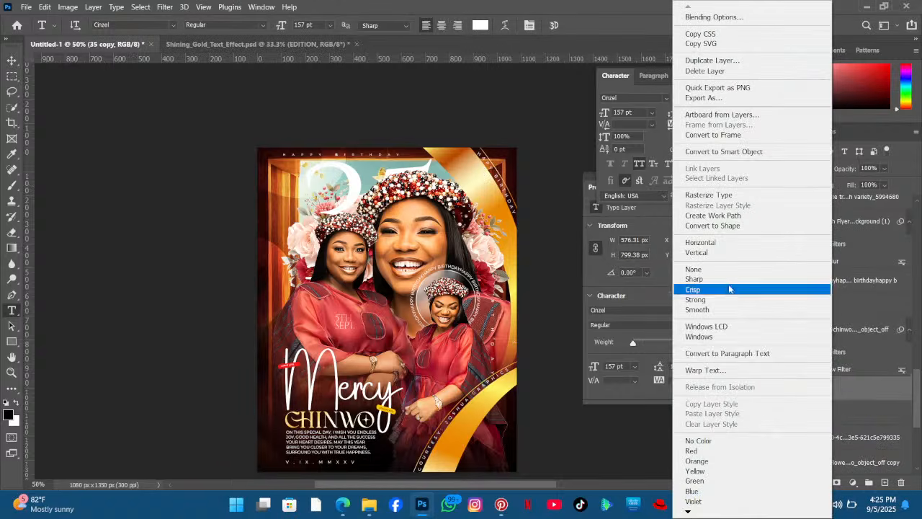
{"action": "left_click", "coordinate": [728, 225]}
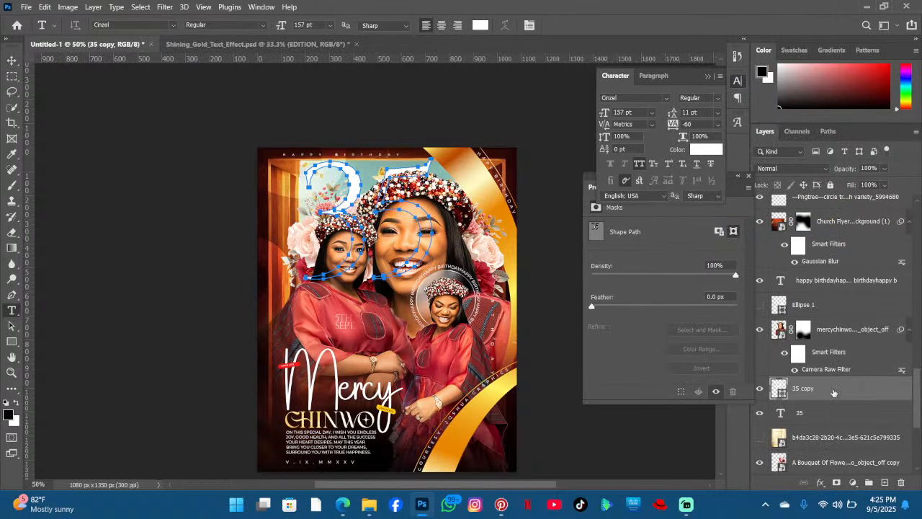
{"action": "left_click_drag", "start_coordinate": [834, 393], "coordinate": [831, 332]}
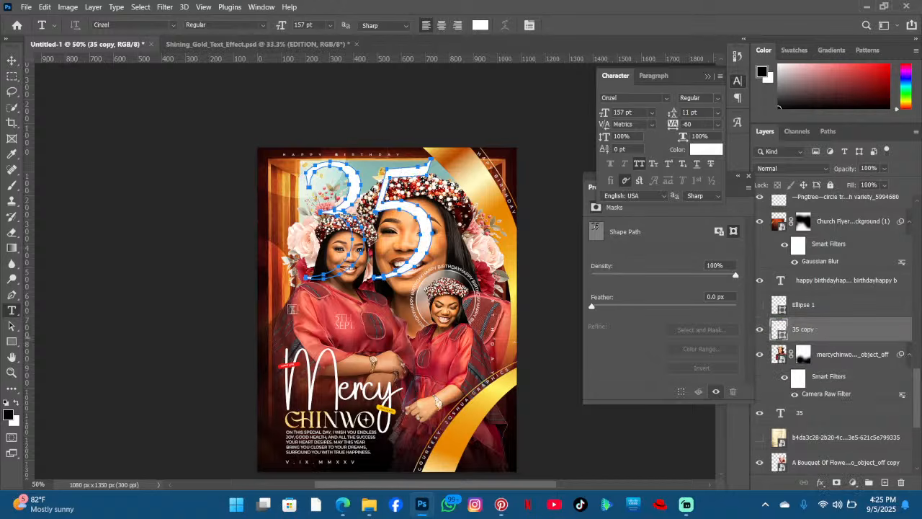
- Give the 35 shape no fill and a white 1 px stroke
{"action": "left_click", "coordinate": [11, 342]}
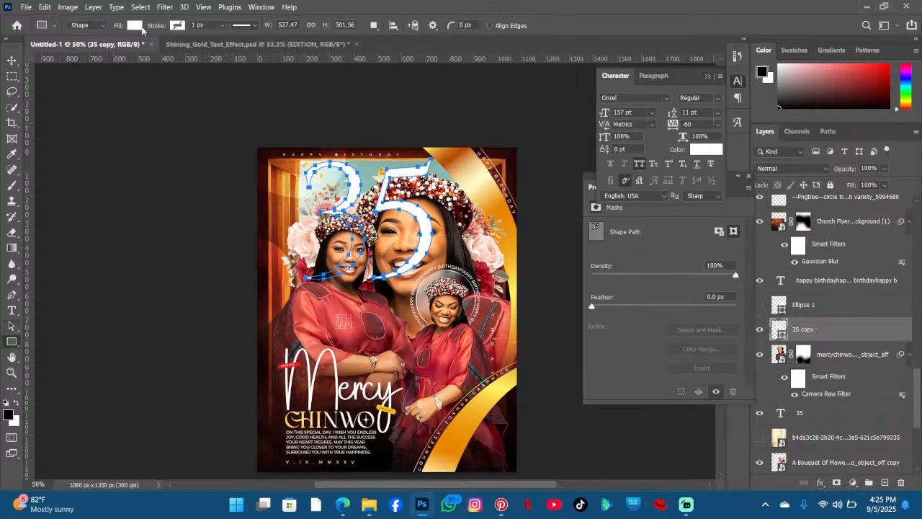
{"action": "left_click", "coordinate": [140, 26]}
{"action": "left_click", "coordinate": [64, 47]}
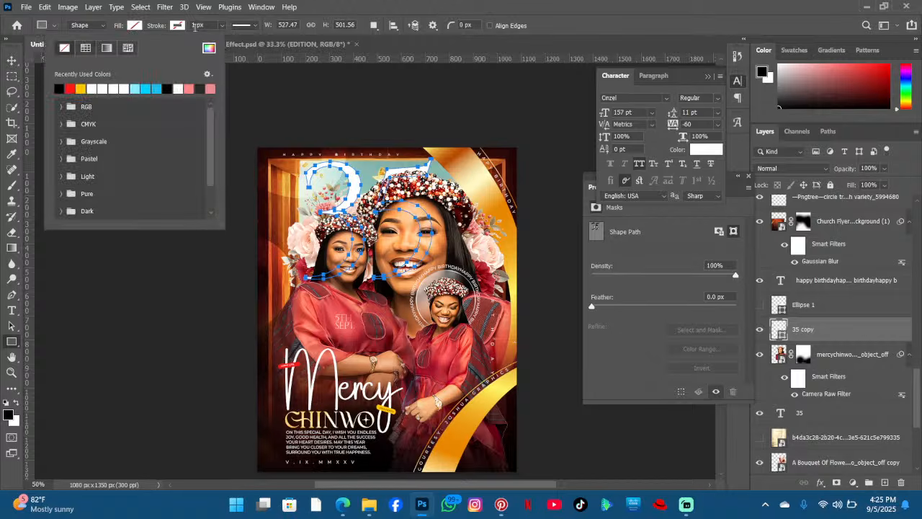
{"action": "left_click", "coordinate": [176, 26]}
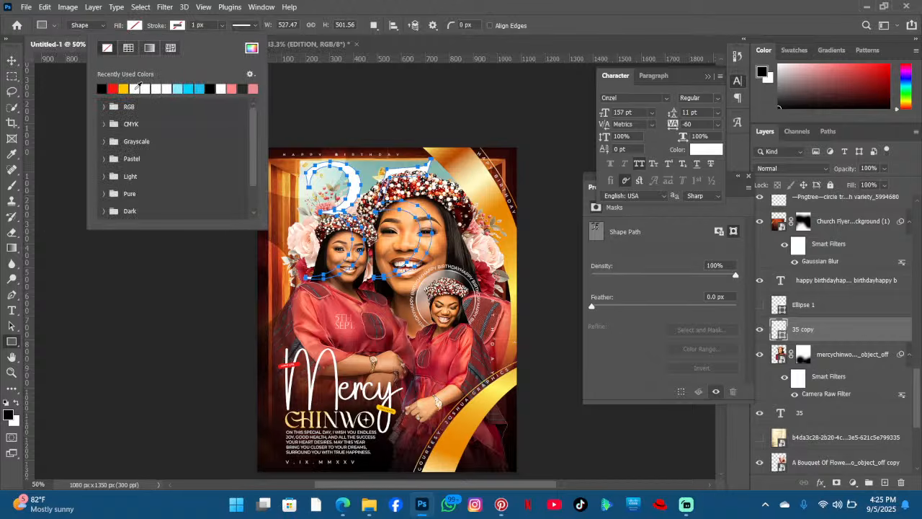
{"action": "left_click", "coordinate": [135, 89]}
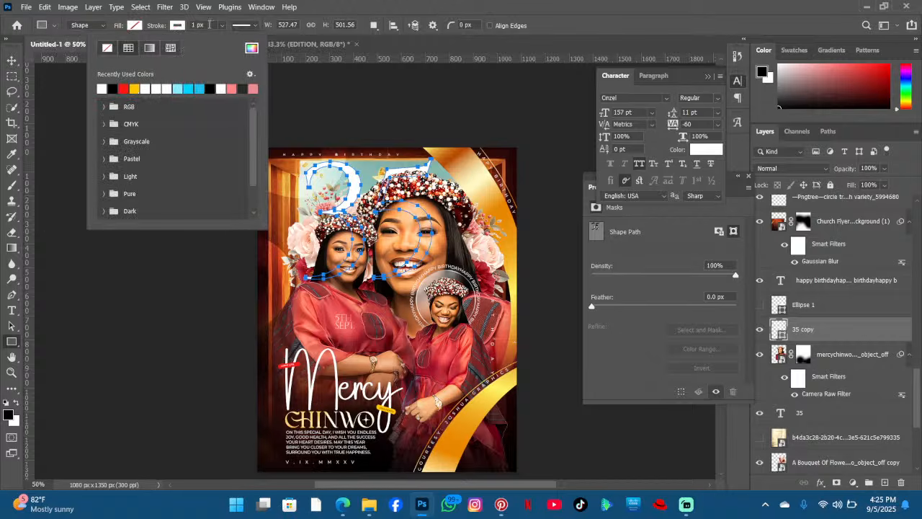
{"action": "left_click", "coordinate": [12, 61]}
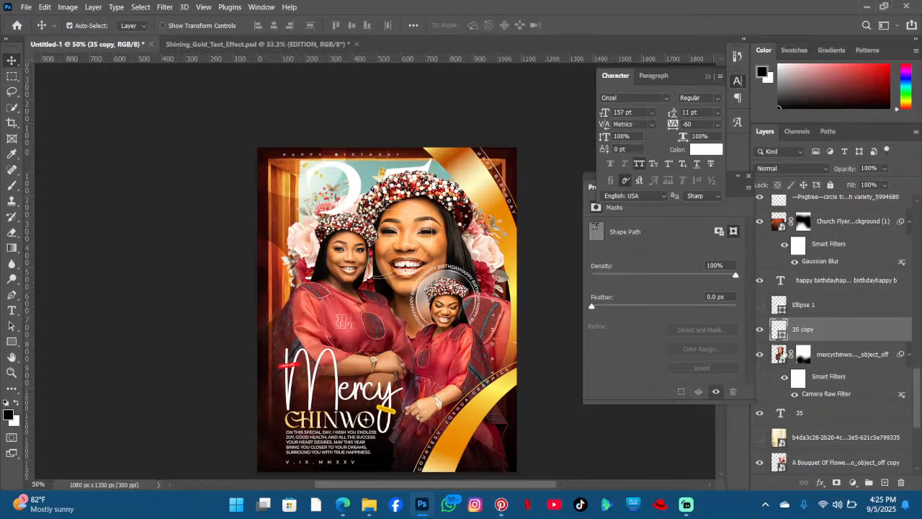
- Move the outlined 35 copy layer higher in the layer stack and set its blend mode to Overlay
{"action": "left_click", "coordinate": [761, 330]}
{"action": "left_click", "coordinate": [761, 329]}
{"action": "scroll", "coordinate": [829, 327], "scroll_direction": "up", "scroll_amount": 3}
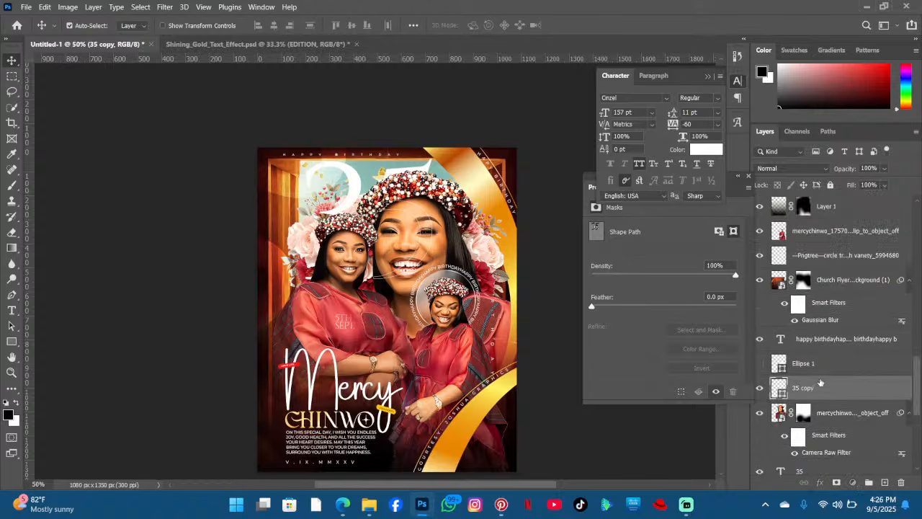
{"action": "left_click_drag", "start_coordinate": [819, 388], "coordinate": [844, 245]}
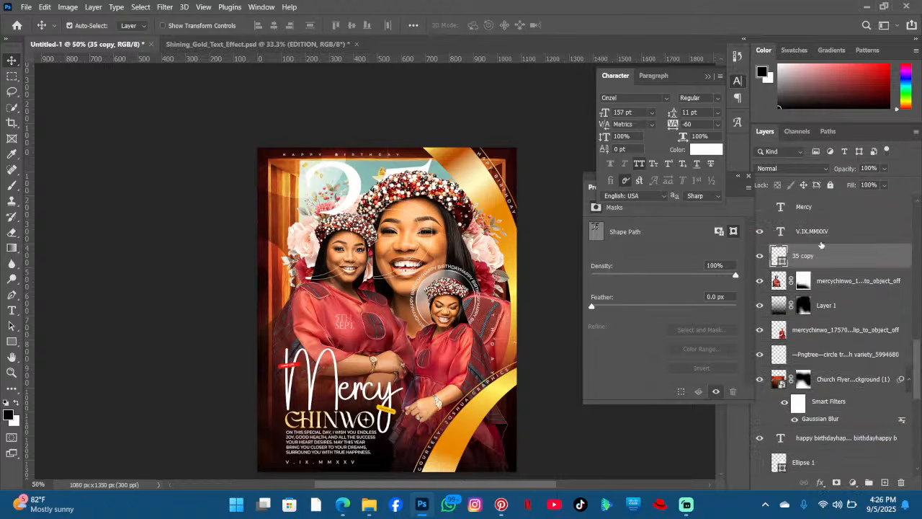
{"action": "scroll", "coordinate": [400, 281], "scroll_direction": "up", "scroll_amount": 1}
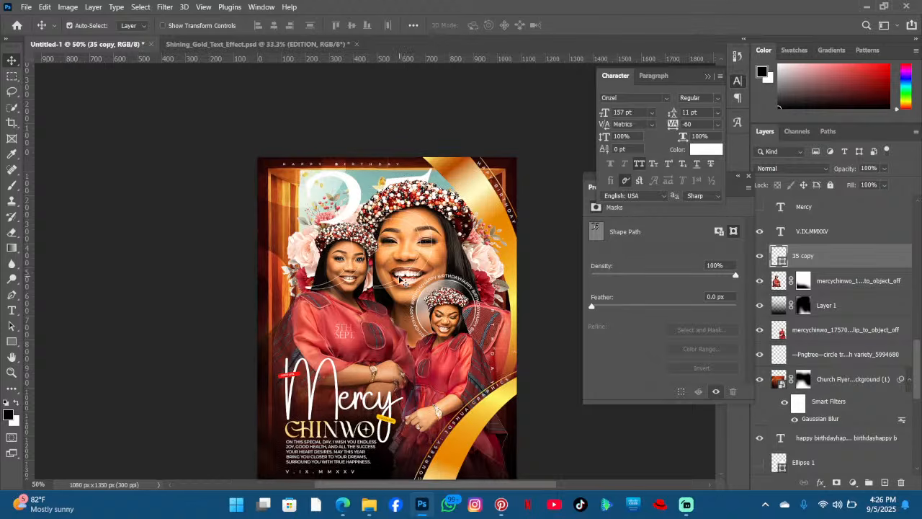
{"action": "scroll", "coordinate": [398, 282], "scroll_direction": "up", "scroll_amount": 1}
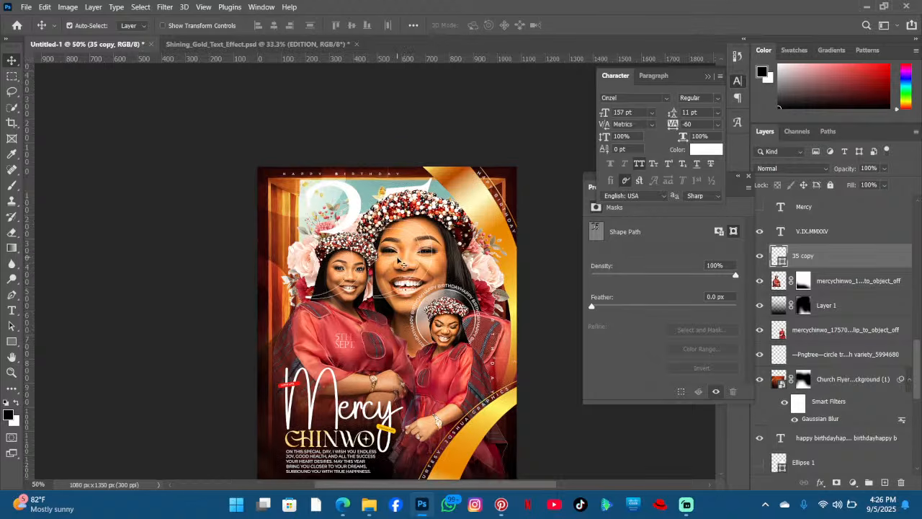
{"action": "left_click", "coordinate": [798, 171]}
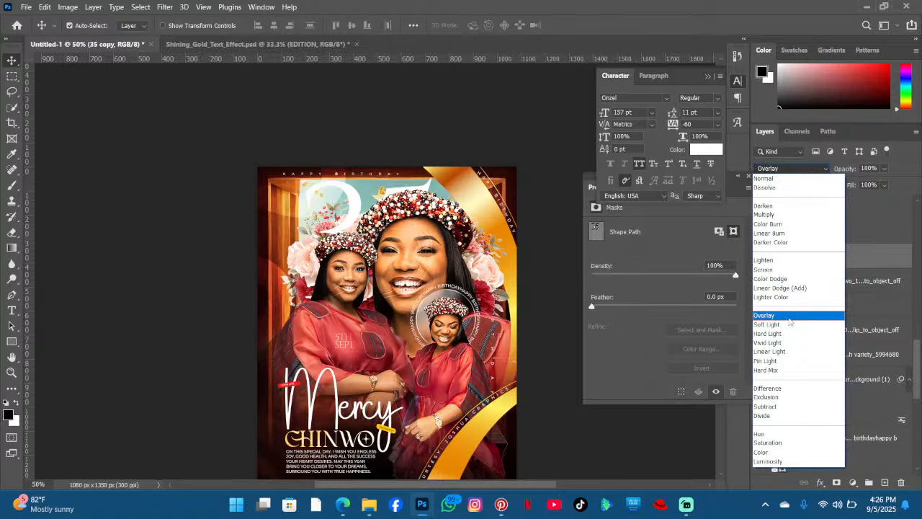
{"action": "left_click", "coordinate": [789, 318]}
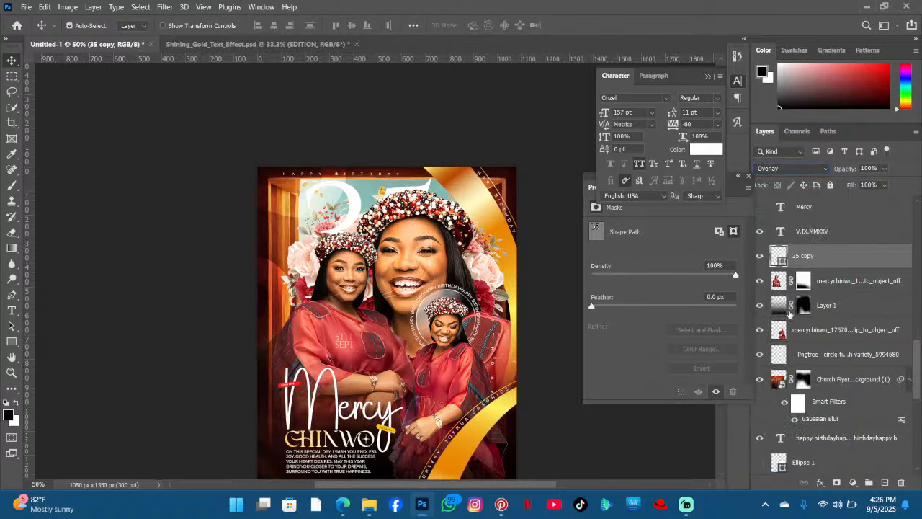
- Try an Overlay blend mode on the original 35 text layer without applying it
{"action": "scroll", "coordinate": [793, 332], "scroll_direction": "down", "scroll_amount": 6}
{"action": "left_click", "coordinate": [801, 311]}
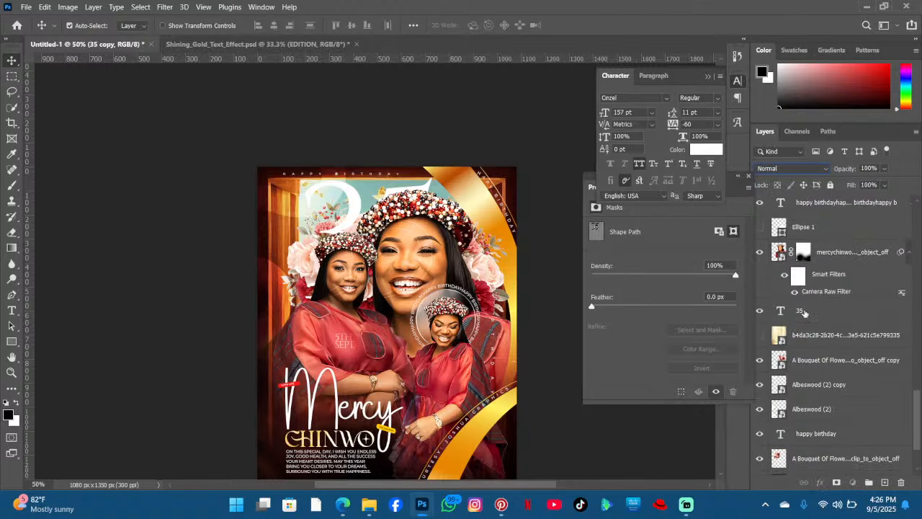
{"action": "left_click", "coordinate": [798, 170]}
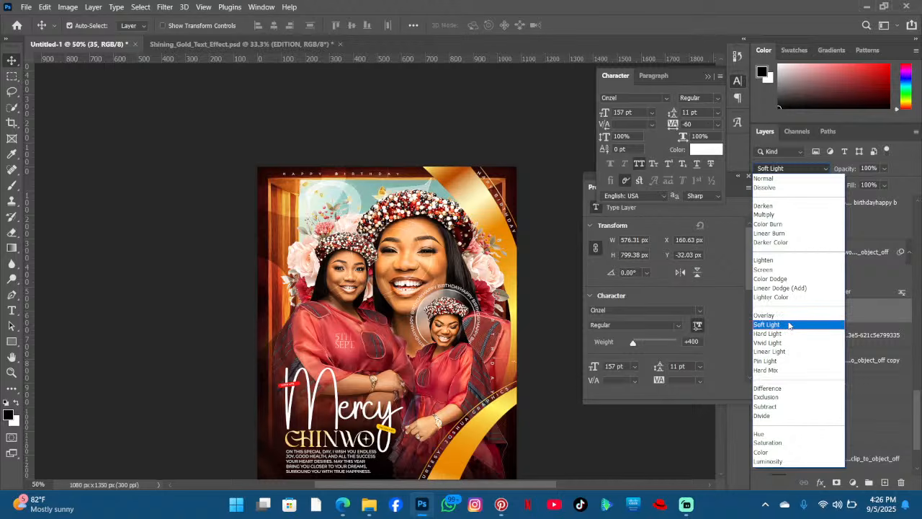
{"action": "key", "text": "Up"}
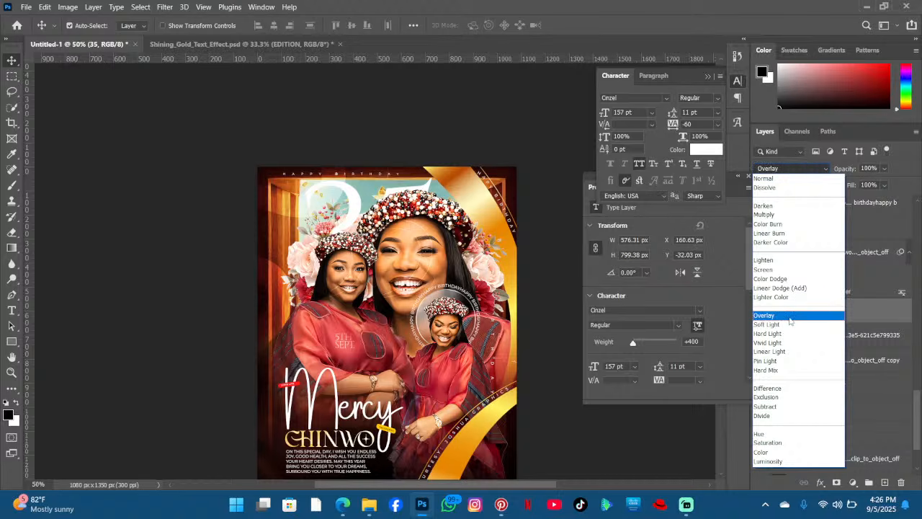
{"action": "key", "text": "Escape"}
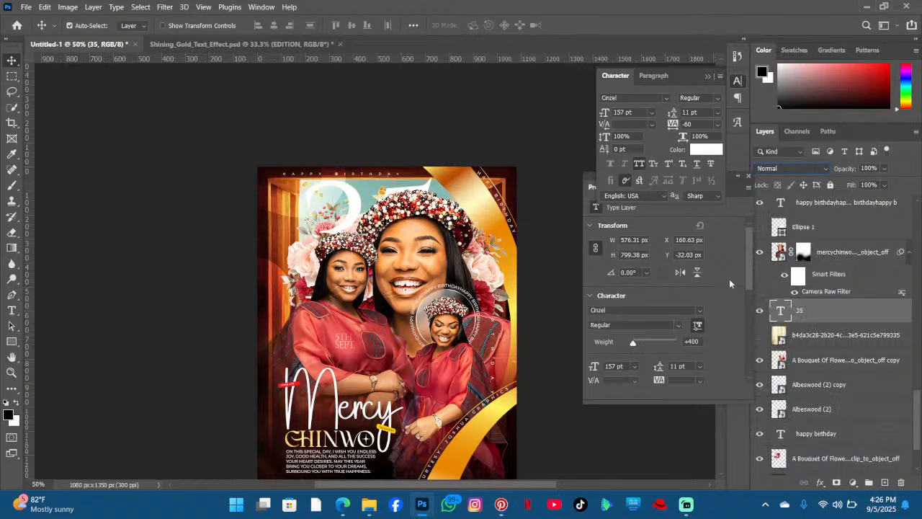
- Recolour the original 35 text in yellow (#ffce08) with the Type tool
{"action": "left_click", "coordinate": [12, 310]}
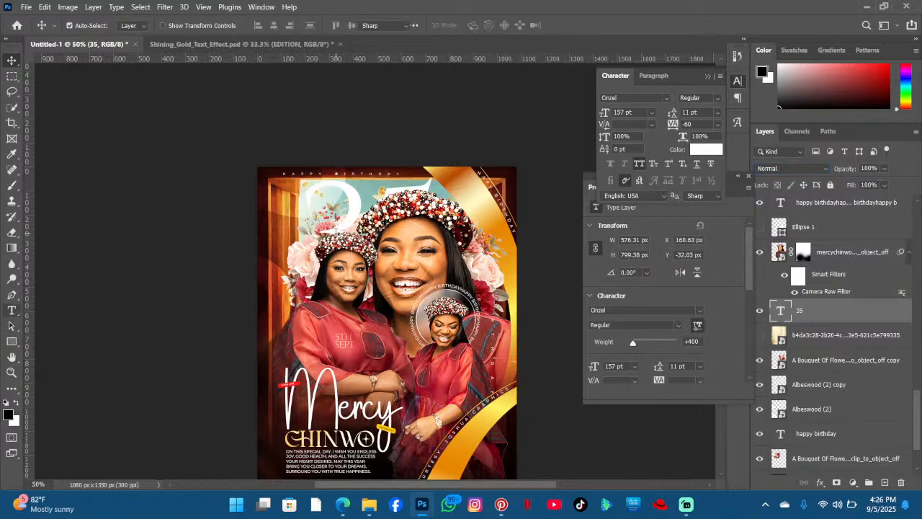
{"action": "left_click", "coordinate": [336, 233]}
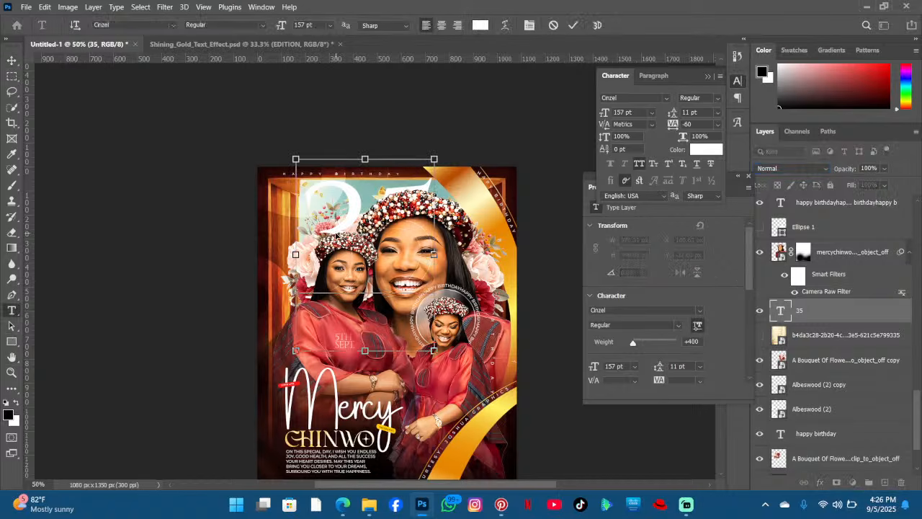
{"action": "key", "text": "ctrl+a"}
{"action": "left_click", "coordinate": [479, 25]}
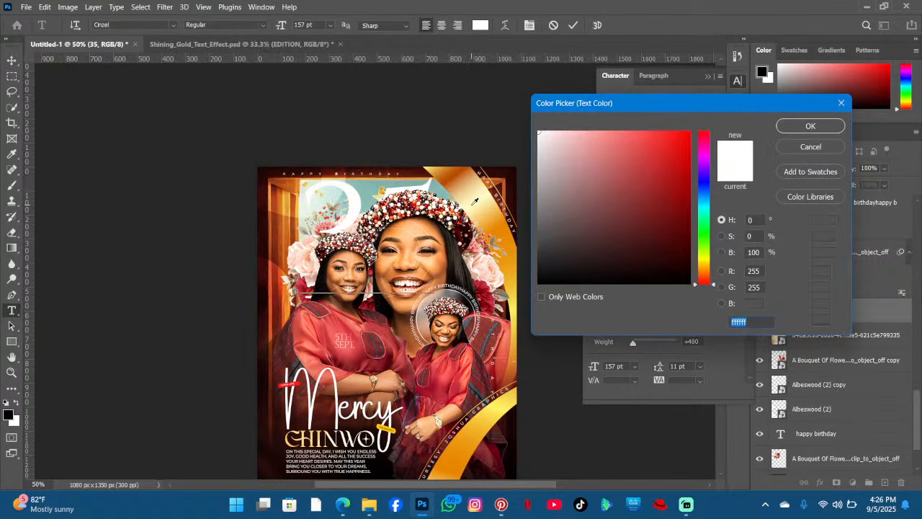
{"action": "left_click", "coordinate": [477, 208]}
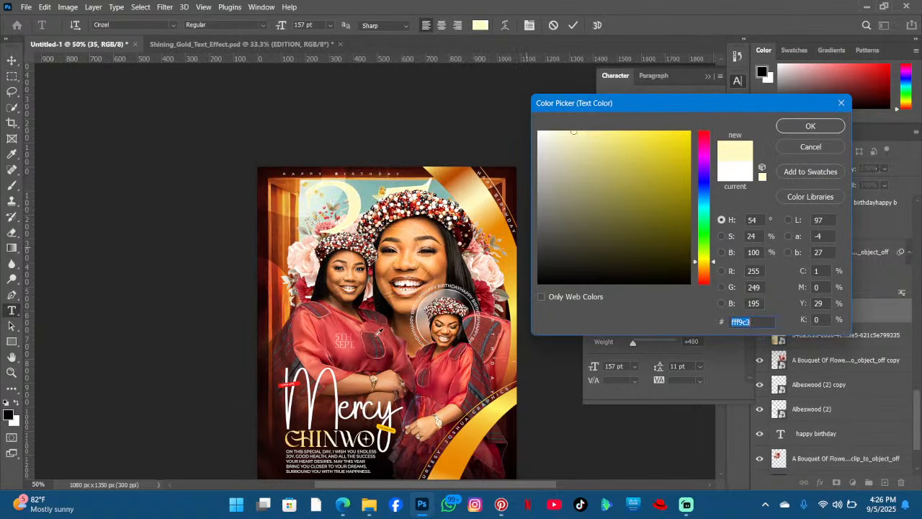
{"action": "left_click", "coordinate": [453, 445]}
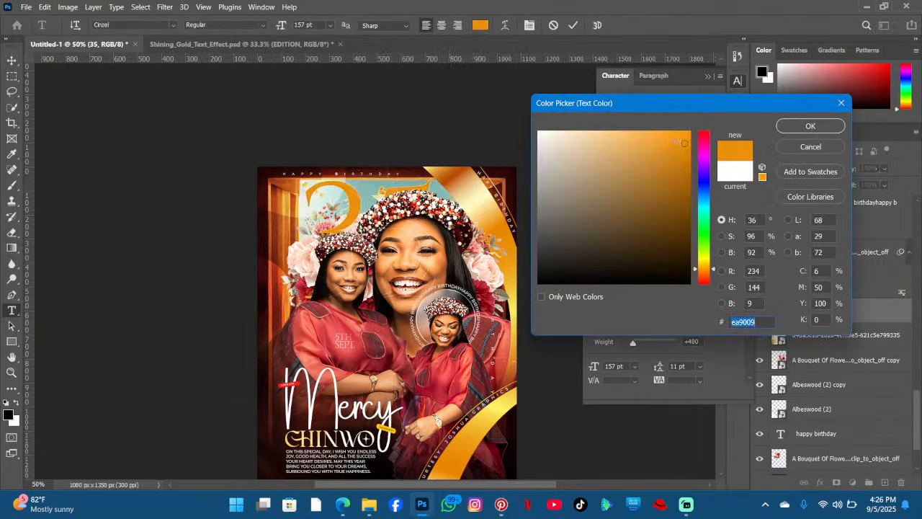
{"action": "left_click", "coordinate": [700, 263]}
{"action": "left_click_drag", "start_coordinate": [685, 138], "coordinate": [685, 131]}
{"action": "left_click", "coordinate": [800, 126]}
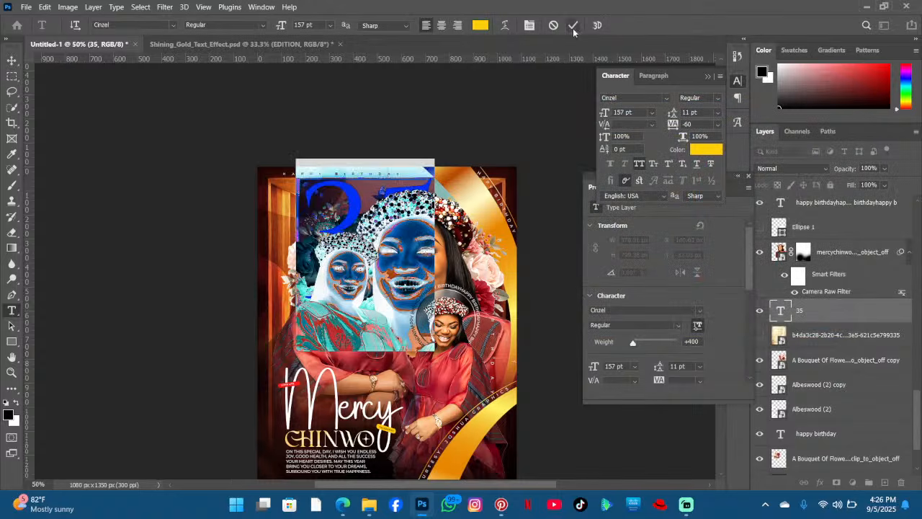
{"action": "left_click", "coordinate": [572, 25]}
- Recolour the original 35 text turquoise and set its blend mode to Soft Light
{"action": "left_click", "coordinate": [792, 168]}
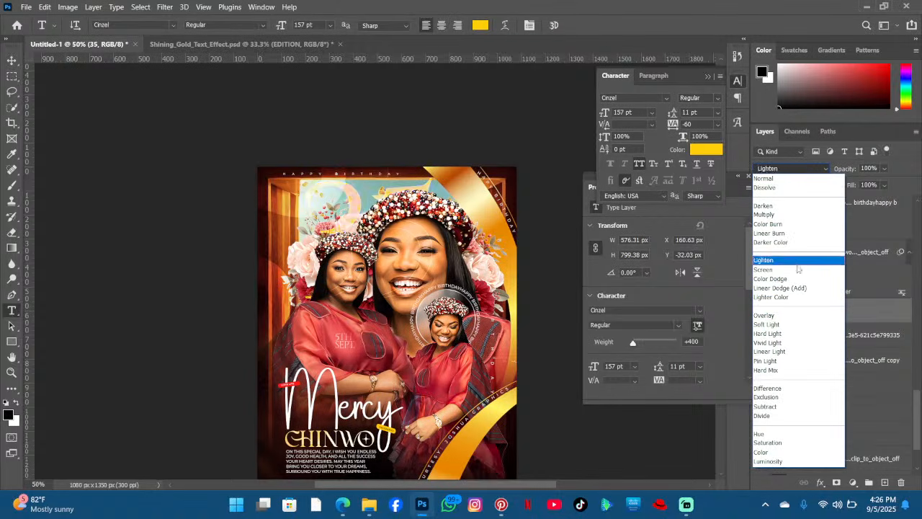
{"action": "left_click", "coordinate": [868, 316]}
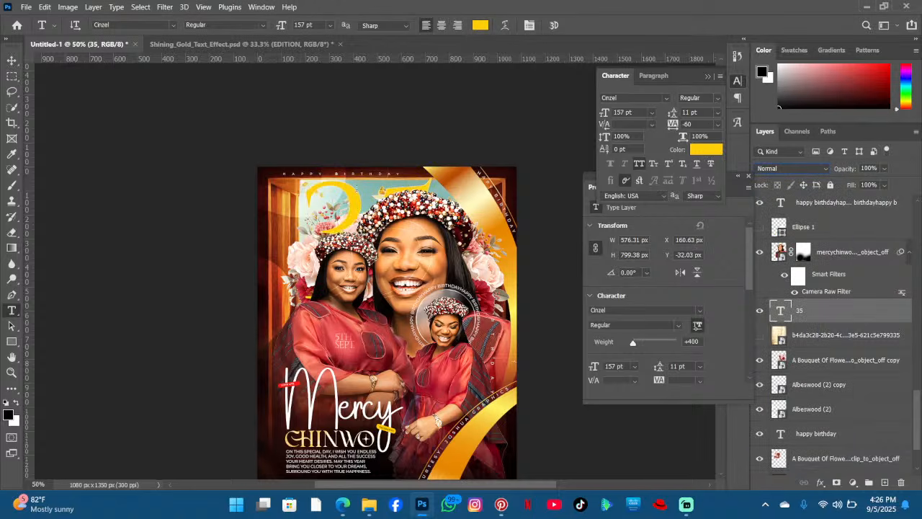
{"action": "left_click", "coordinate": [358, 192]}
{"action": "key", "text": "ctrl+a"}
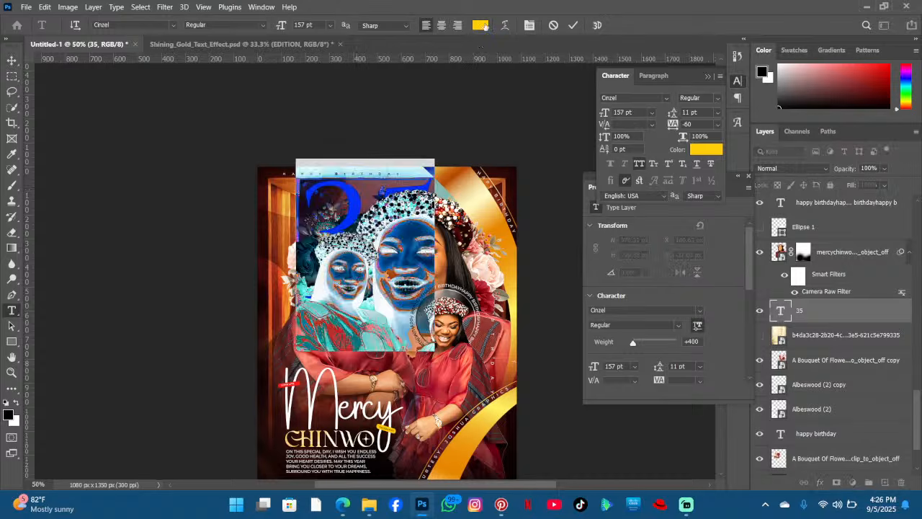
{"action": "left_click", "coordinate": [482, 26]}
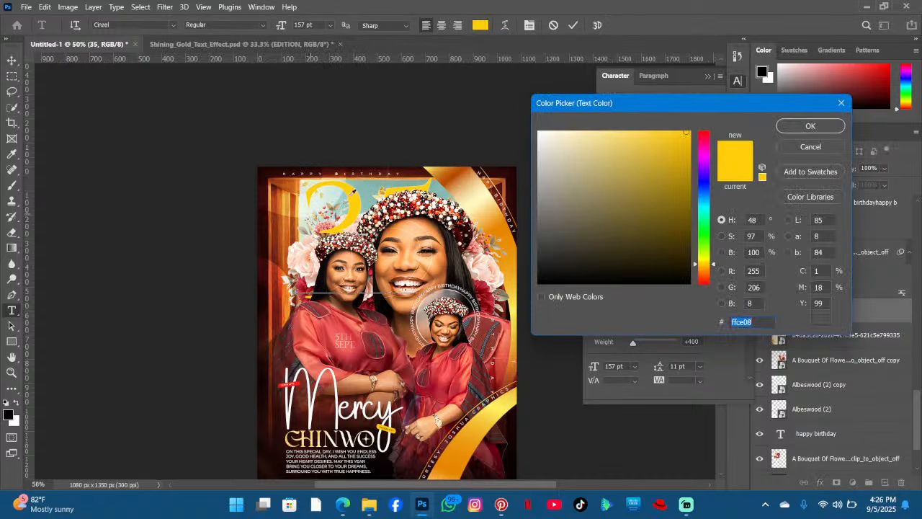
{"action": "left_click", "coordinate": [365, 187]}
{"action": "mouse_move", "coordinate": [665, 180]}
{"action": "left_mouse_down"}
{"action": "mouse_move", "coordinate": [689, 171]}
{"action": "mouse_move", "coordinate": [693, 138]}
{"action": "mouse_move", "coordinate": [654, 131]}
{"action": "left_mouse_up"}
{"action": "left_click", "coordinate": [811, 126]}
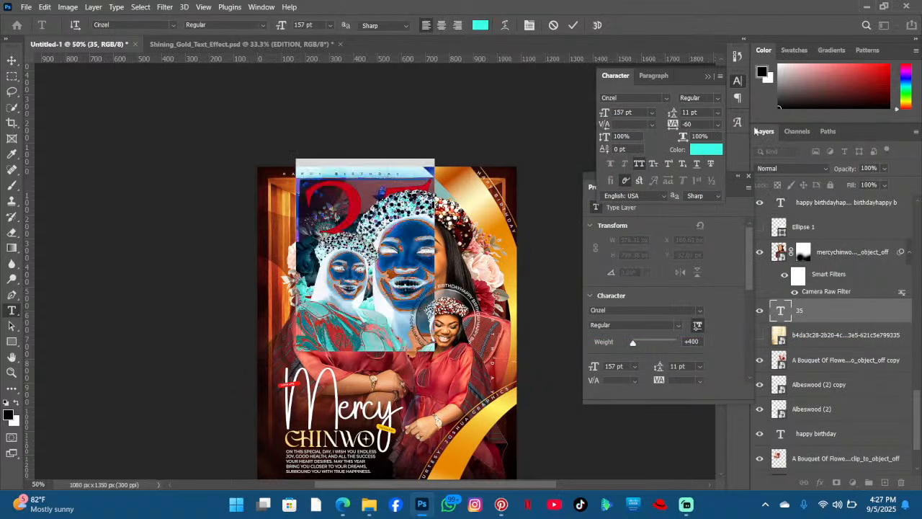
{"action": "left_click", "coordinate": [574, 25]}
{"action": "left_click", "coordinate": [784, 168]}
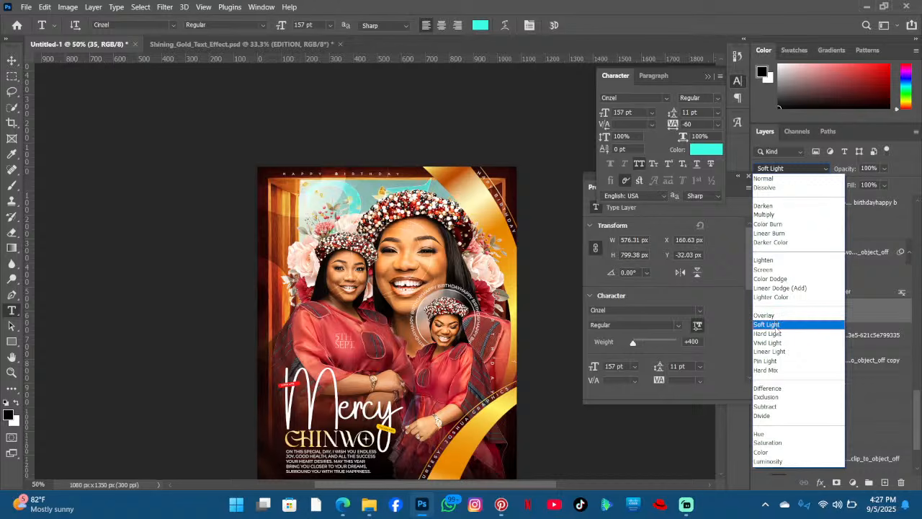
{"action": "left_click", "coordinate": [780, 325]}
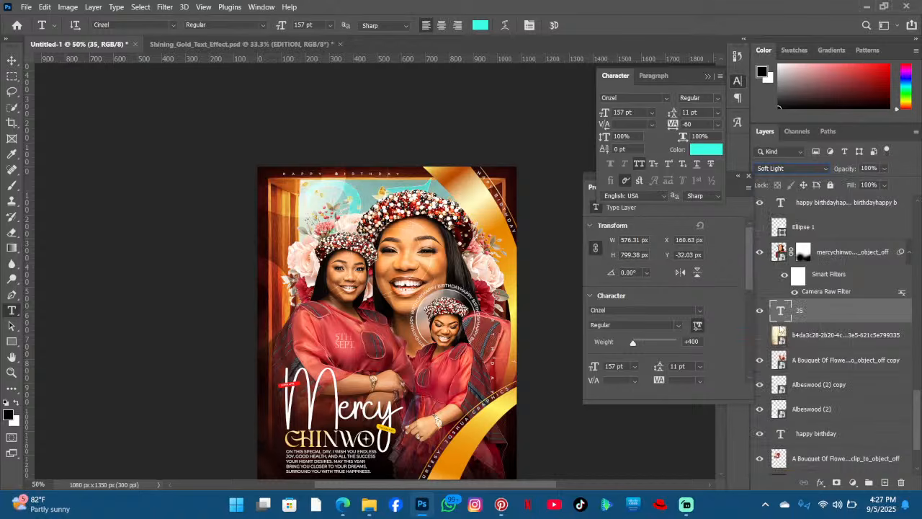
- Scale the outlined 35 copy down toward the top-left of the poster with Free Transform
{"action": "scroll", "coordinate": [855, 309], "scroll_direction": "up", "scroll_amount": 5}
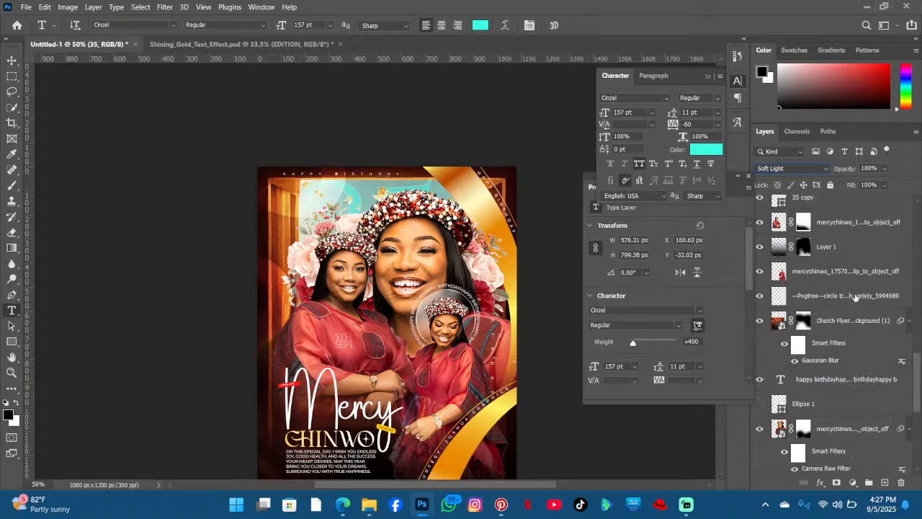
{"action": "scroll", "coordinate": [855, 296], "scroll_direction": "up", "scroll_amount": 5}
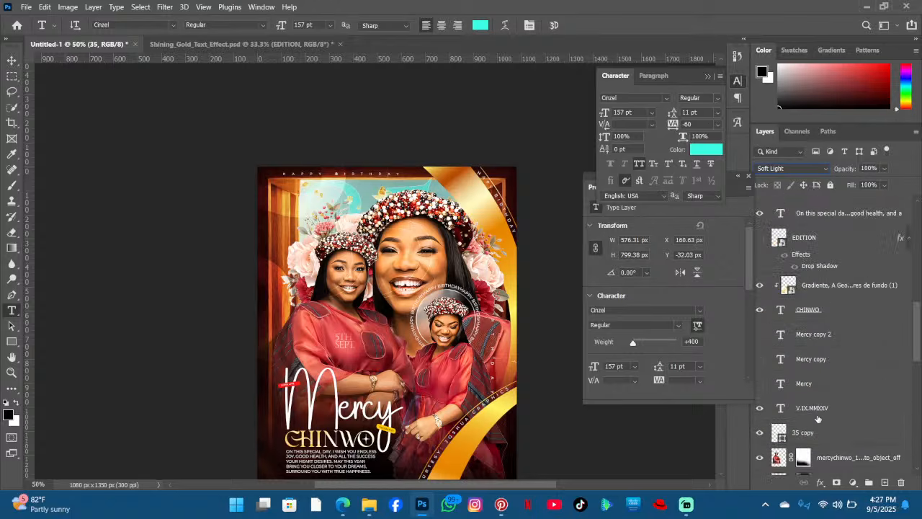
{"action": "left_click", "coordinate": [815, 430]}
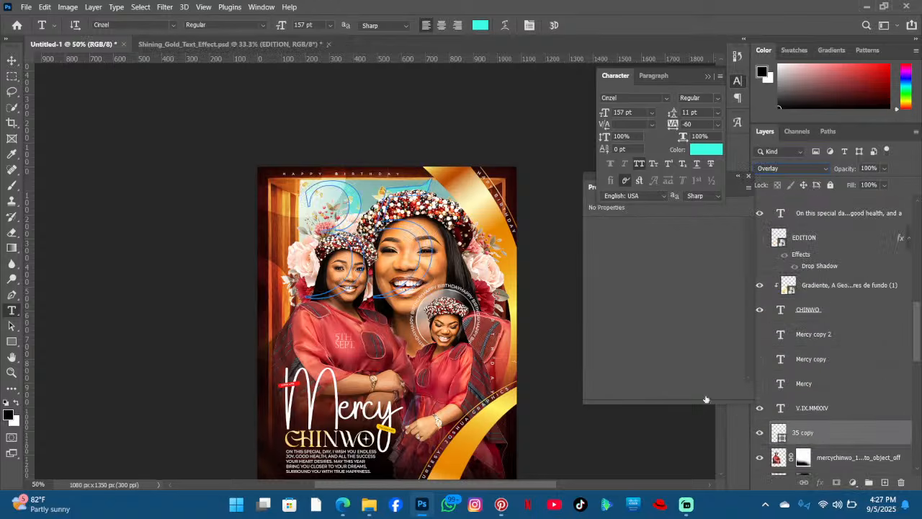
{"action": "key", "text": "ctrl+t"}
{"action": "left_click_drag", "start_coordinate": [432, 296], "coordinate": [386, 252]}
{"action": "left_click", "coordinate": [594, 26]}
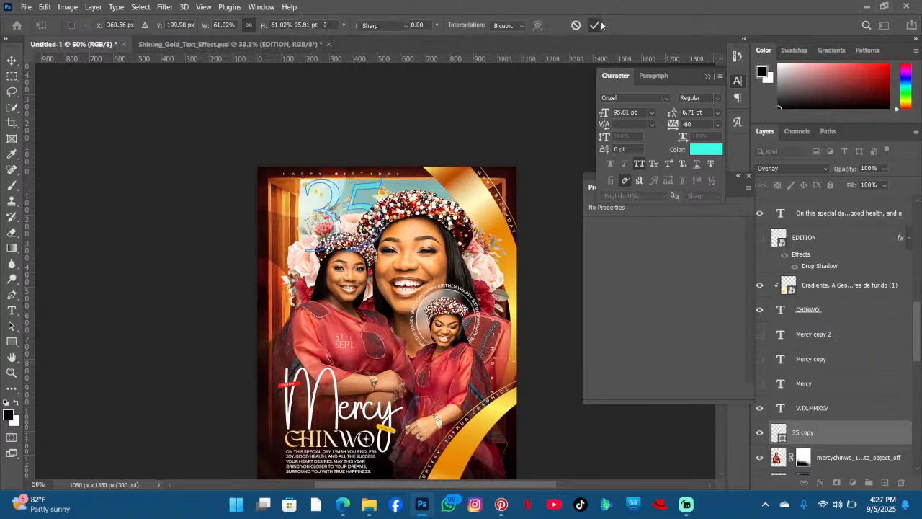
{"action": "left_click", "coordinate": [11, 61]}
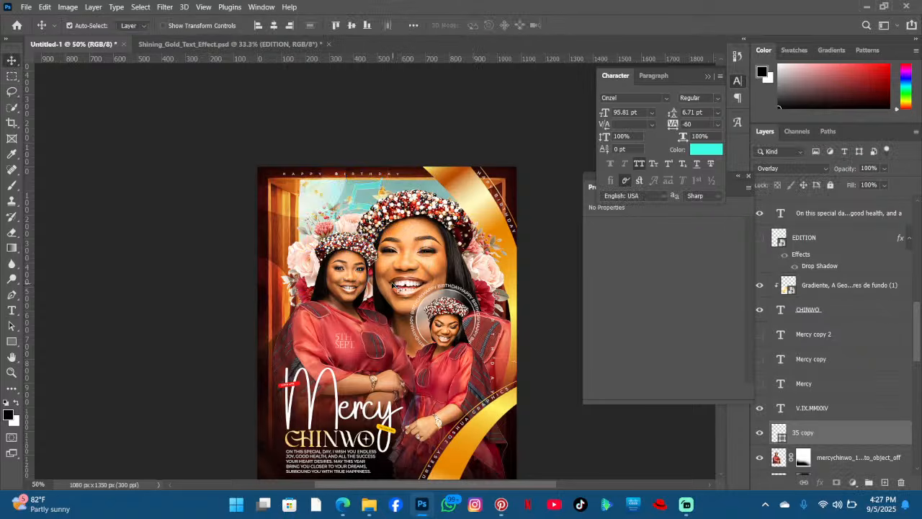
- Increase the outlined 35 copy's stroke width to 1.96 px
{"action": "scroll", "coordinate": [832, 373], "scroll_direction": "down", "scroll_amount": 2}
{"action": "left_click", "coordinate": [824, 373]}
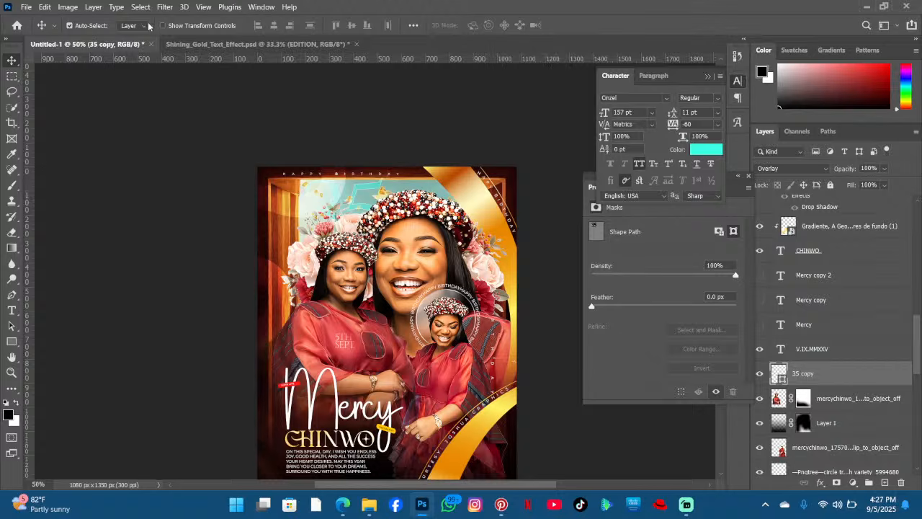
{"action": "left_click", "coordinate": [12, 341]}
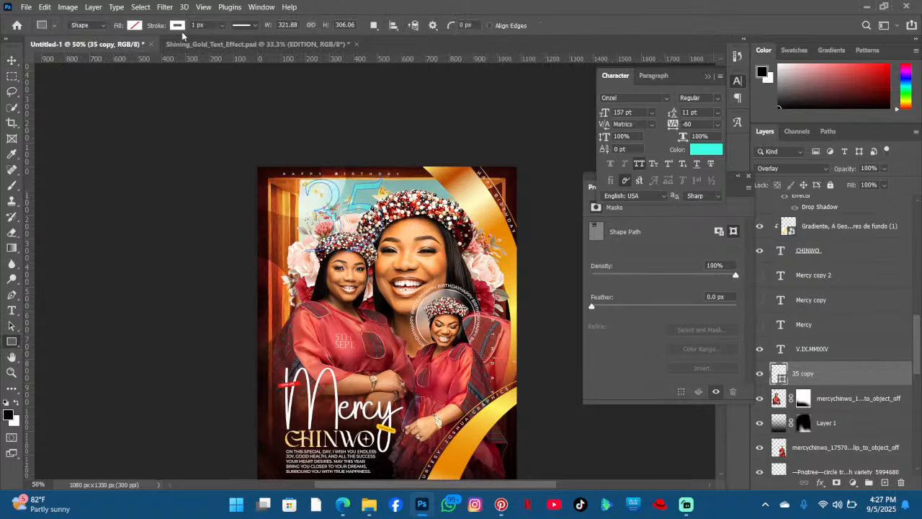
{"action": "left_click_drag", "start_coordinate": [226, 40], "coordinate": [226, 44]}
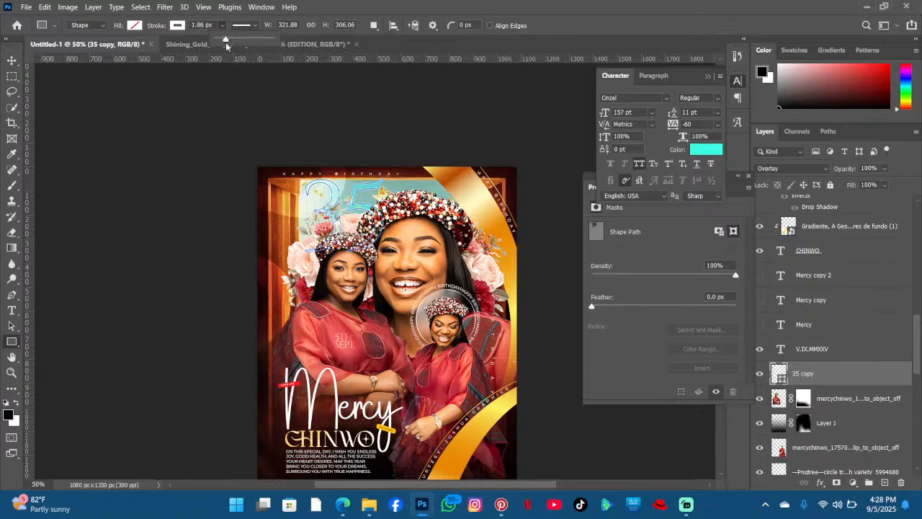
- Try to move and delete the flower bouquet layer near the top of the poster
{"action": "left_click", "coordinate": [12, 59]}
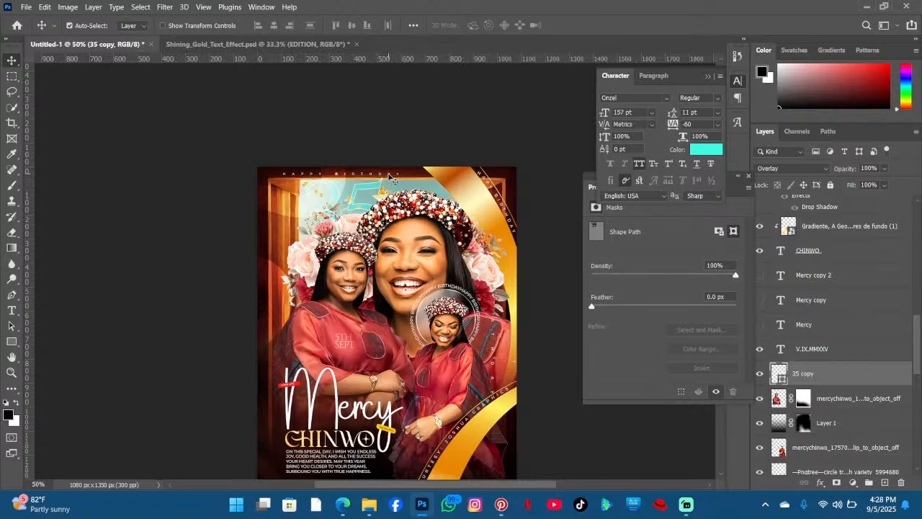
{"action": "left_click_drag", "start_coordinate": [389, 176], "coordinate": [419, 175]}
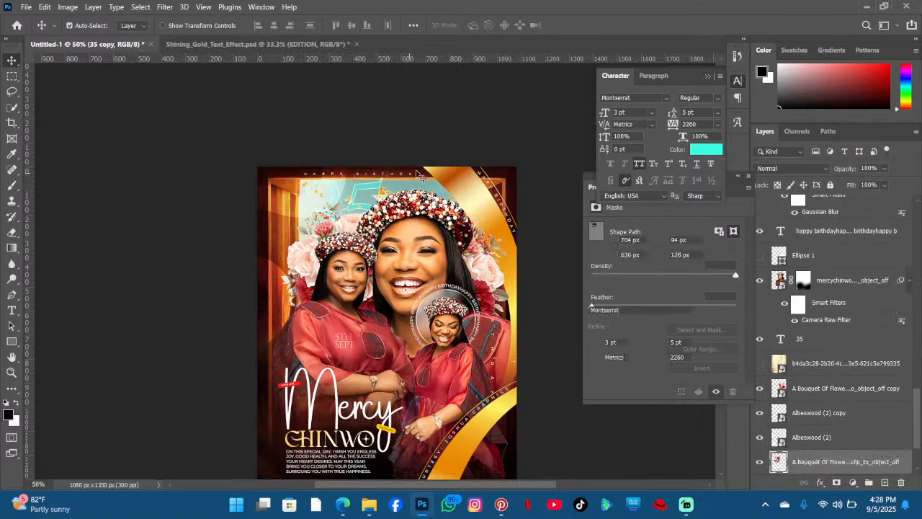
{"action": "key", "text": "Delete"}
- Nudge the gold gradient layer on CHINWO slightly up and to the left
{"action": "scroll", "coordinate": [410, 165], "scroll_direction": "down", "scroll_amount": 3}
{"action": "scroll", "coordinate": [407, 160], "scroll_direction": "up", "scroll_amount": 1}
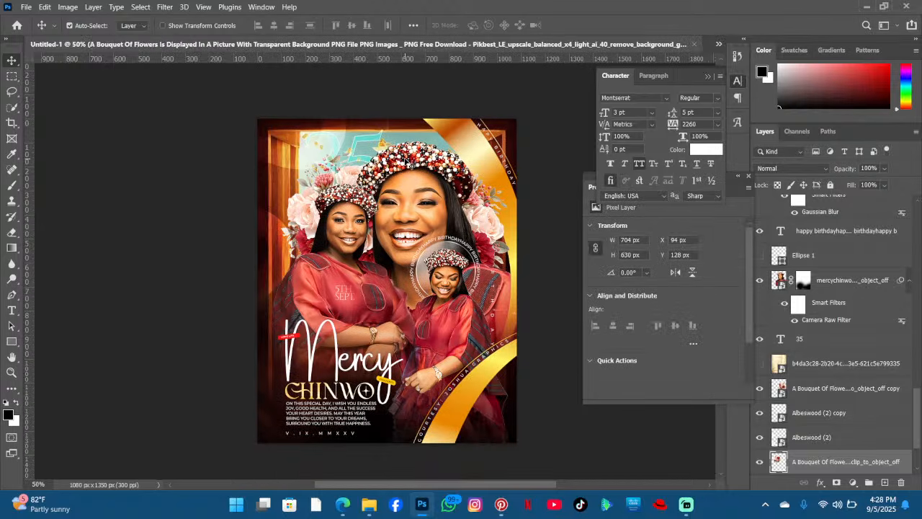
{"action": "scroll", "coordinate": [366, 196], "scroll_direction": "down", "scroll_amount": 3}
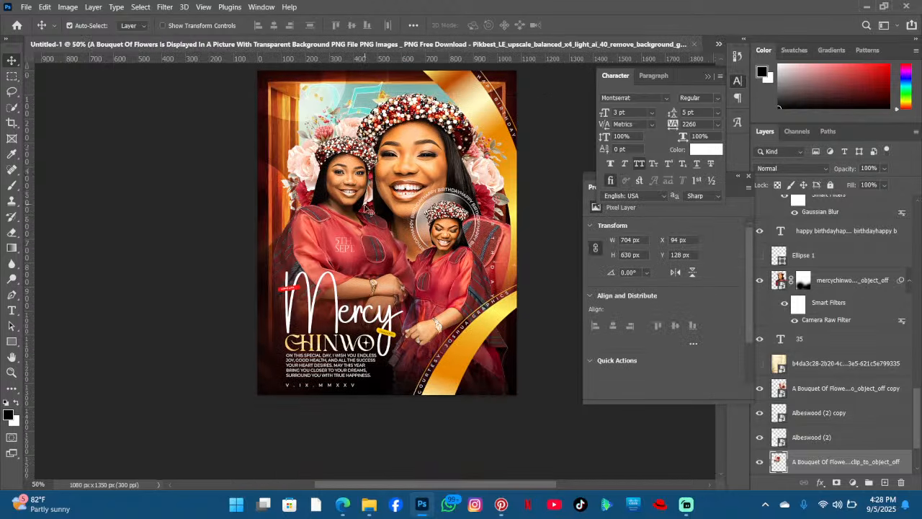
{"action": "scroll", "coordinate": [369, 288], "scroll_direction": "down", "scroll_amount": 1}
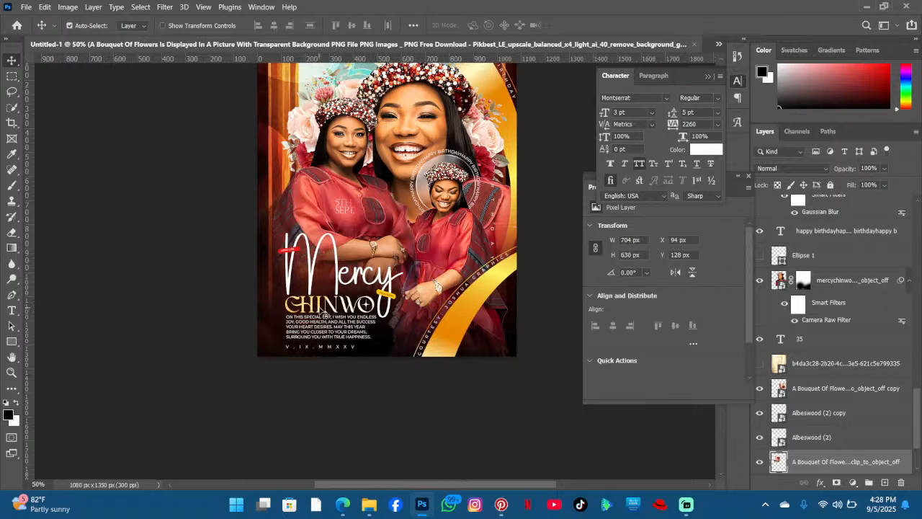
{"action": "mouse_move", "coordinate": [322, 311]}
{"action": "left_mouse_down"}
{"action": "mouse_move", "coordinate": [333, 317]}
{"action": "mouse_move", "coordinate": [347, 304]}
{"action": "mouse_move", "coordinate": [340, 318]}
{"action": "mouse_move", "coordinate": [324, 321]}
{"action": "mouse_move", "coordinate": [325, 311]}
{"action": "left_mouse_up"}
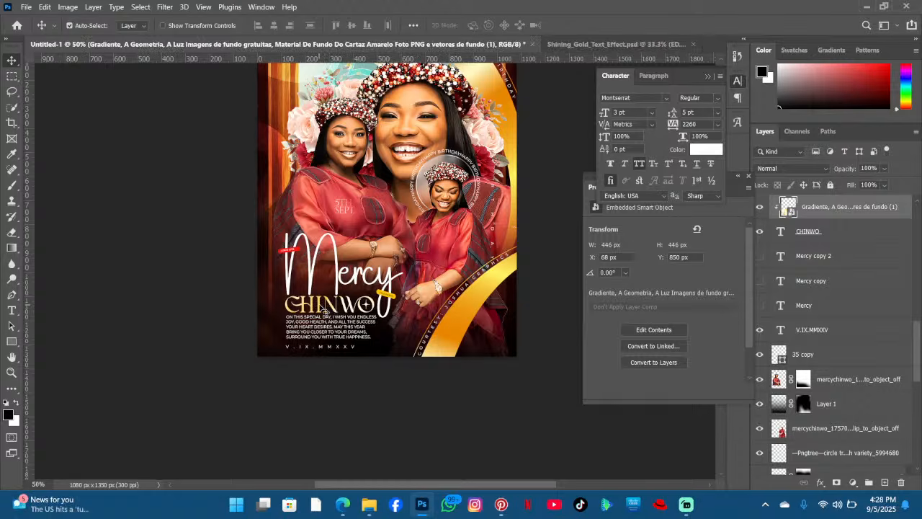
{"action": "mouse_move", "coordinate": [321, 305]}
{"action": "left_mouse_down"}
{"action": "mouse_move", "coordinate": [342, 264]}
{"action": "mouse_move", "coordinate": [321, 276]}
{"action": "mouse_move", "coordinate": [312, 298]}
{"action": "left_mouse_up"}
- Turn on visibility of the Kel layer
{"action": "scroll", "coordinate": [367, 310], "scroll_direction": "up", "scroll_amount": 2}
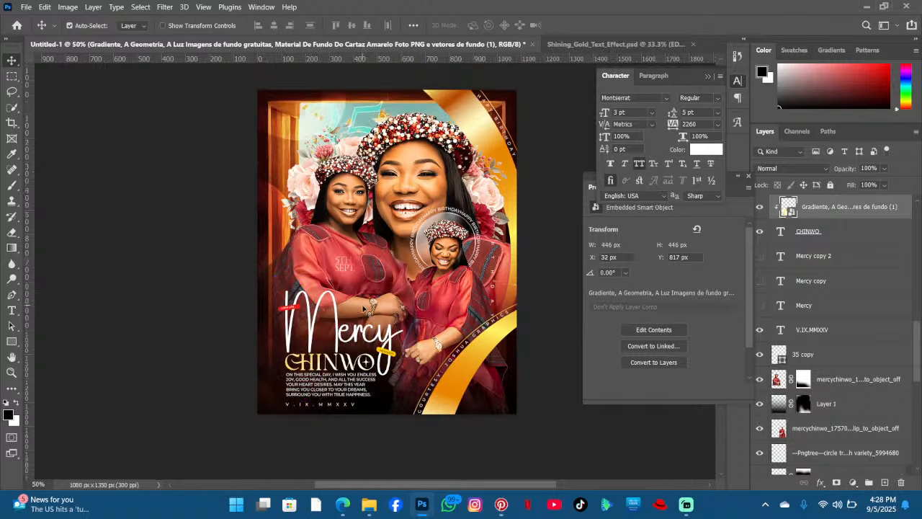
{"action": "scroll", "coordinate": [799, 273], "scroll_direction": "up", "scroll_amount": 5}
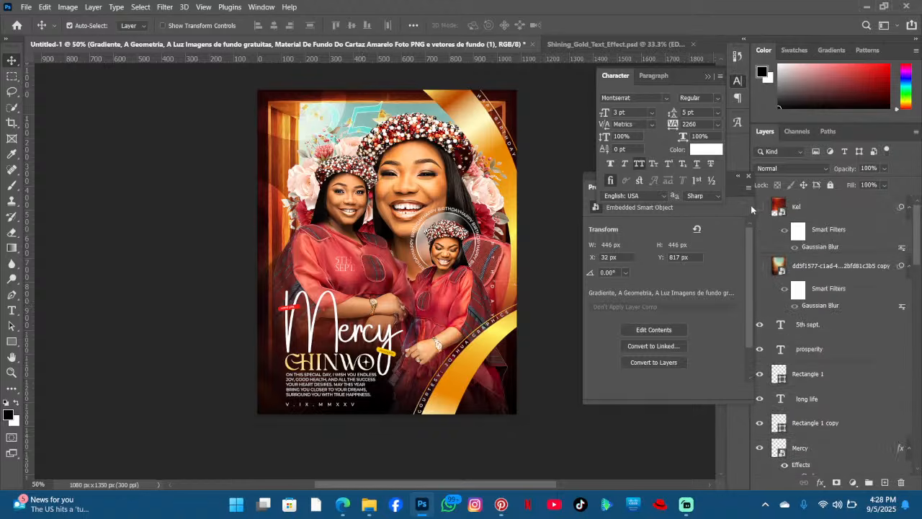
{"action": "left_click", "coordinate": [760, 208]}
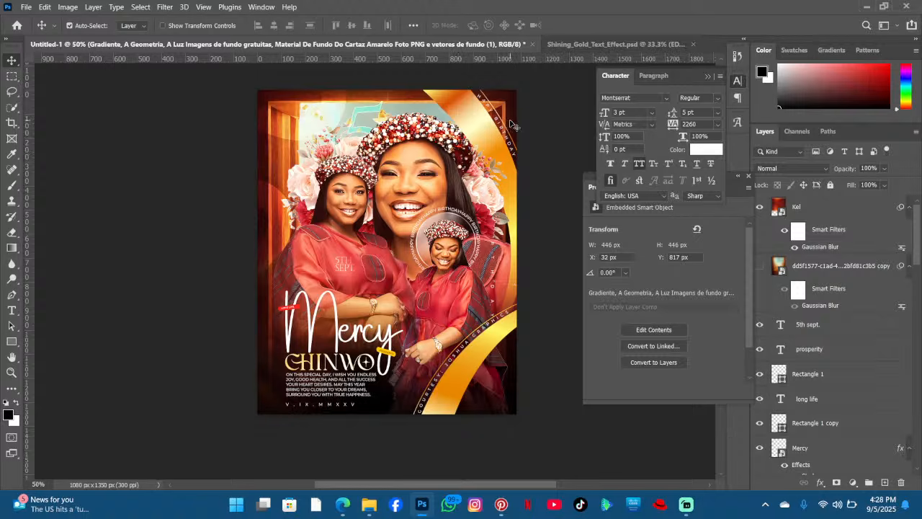
{"action": "scroll", "coordinate": [505, 133], "scroll_direction": "up", "scroll_amount": 2}
{"action": "scroll", "coordinate": [488, 146], "scroll_direction": "down", "scroll_amount": 1}
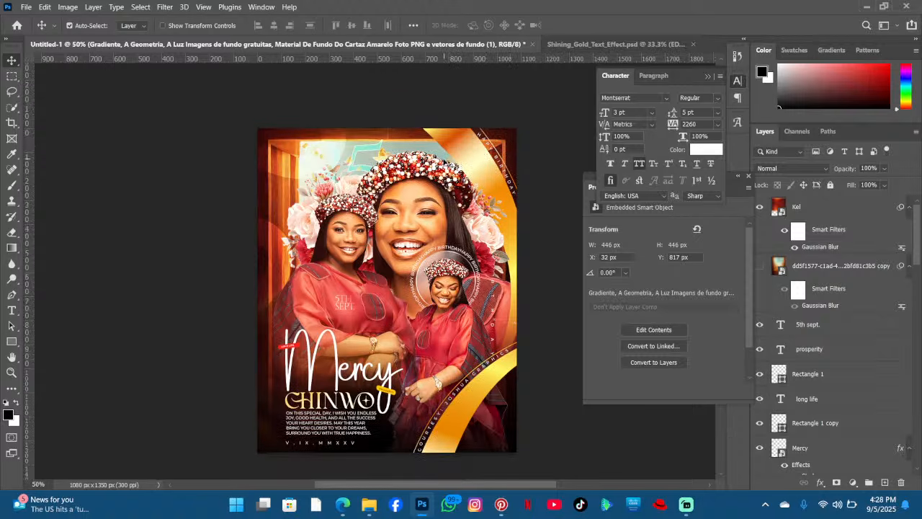
- Duplicate the 5th sept. text layer, then undo the duplicate
{"action": "scroll", "coordinate": [369, 210], "scroll_direction": "up", "scroll_amount": 1}
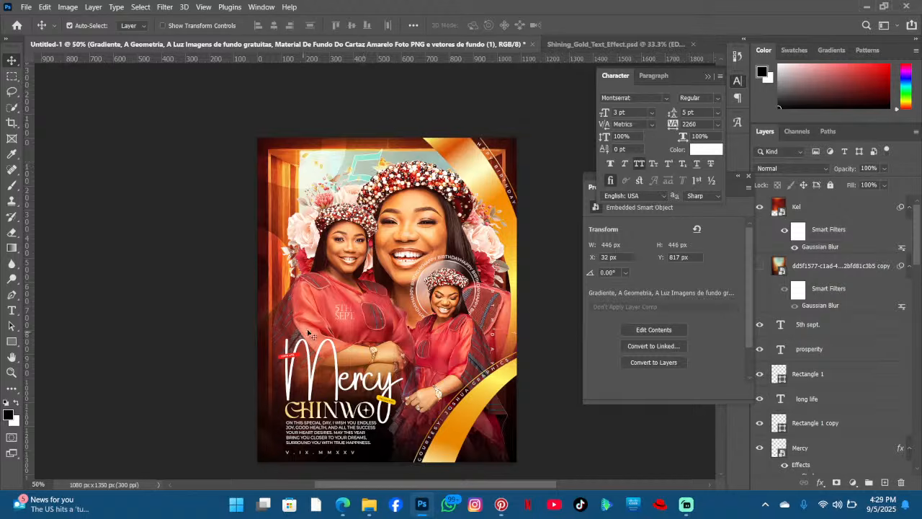
{"action": "left_click", "coordinate": [11, 310]}
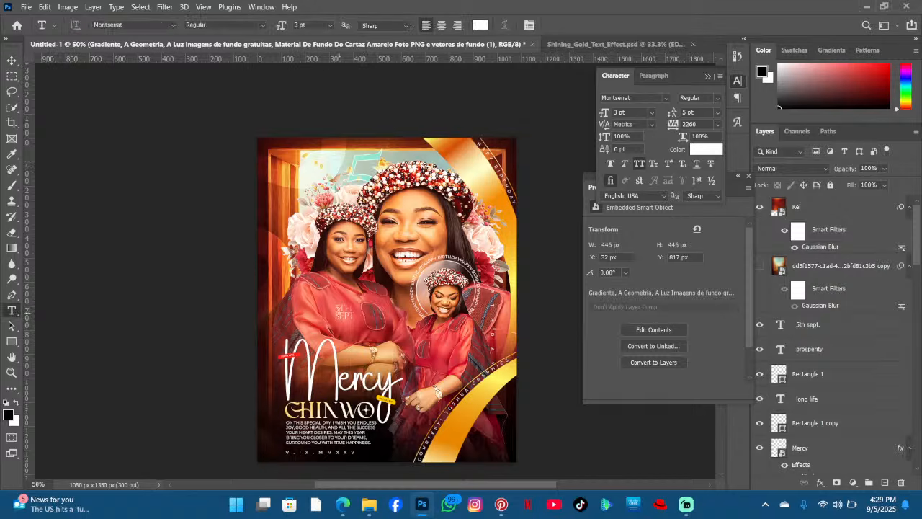
{"action": "left_click", "coordinate": [345, 313]}
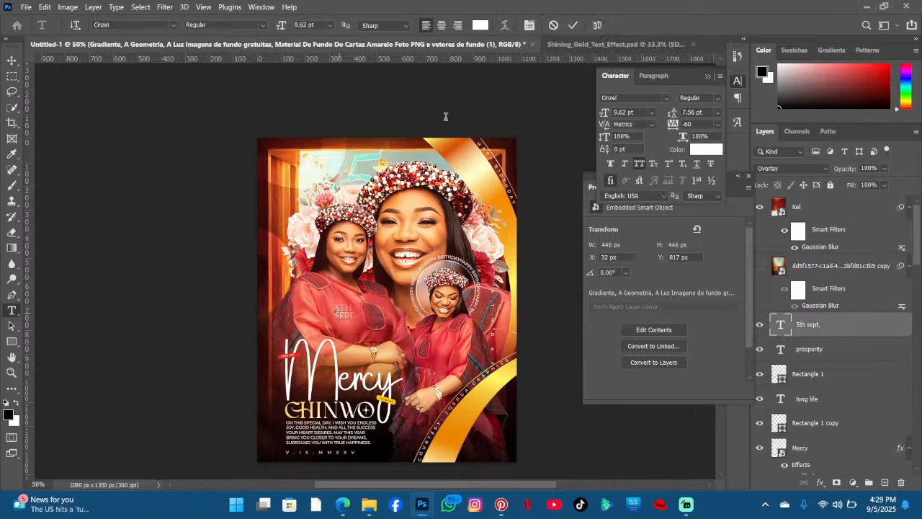
{"action": "left_click", "coordinate": [572, 25]}
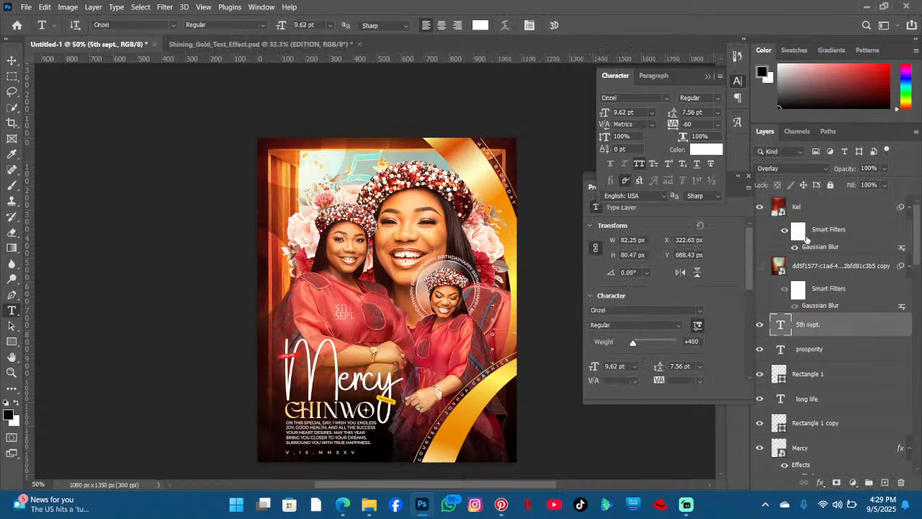
{"action": "key", "text": "ctrl+j"}
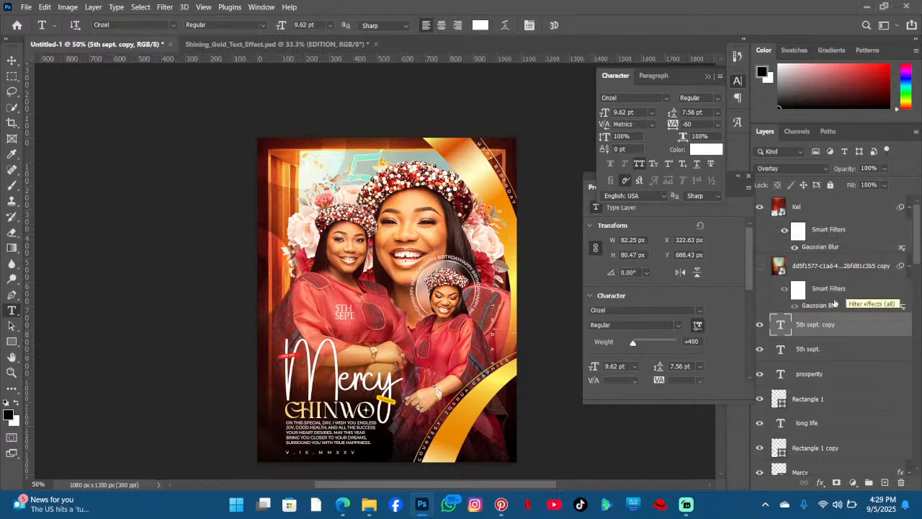
{"action": "key", "text": "ctrl+z"}
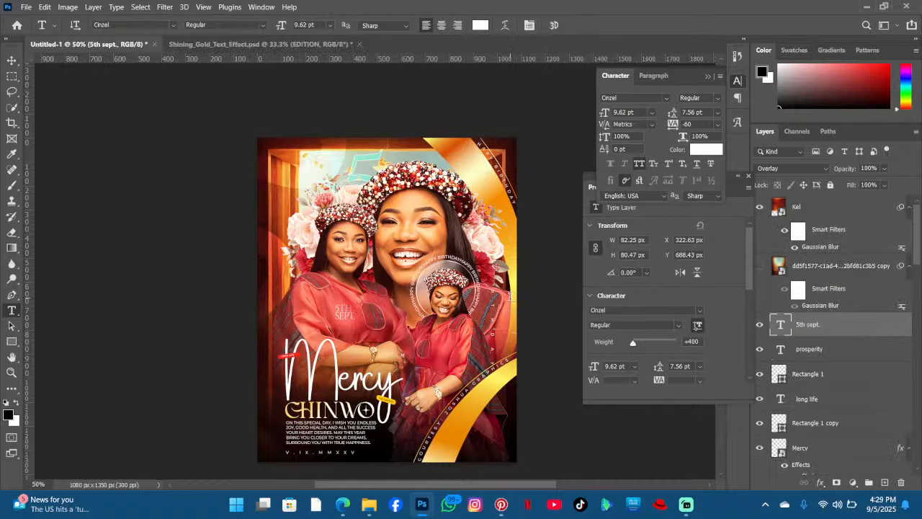
{"action": "scroll", "coordinate": [270, 317], "scroll_direction": "up", "scroll_amount": 3}
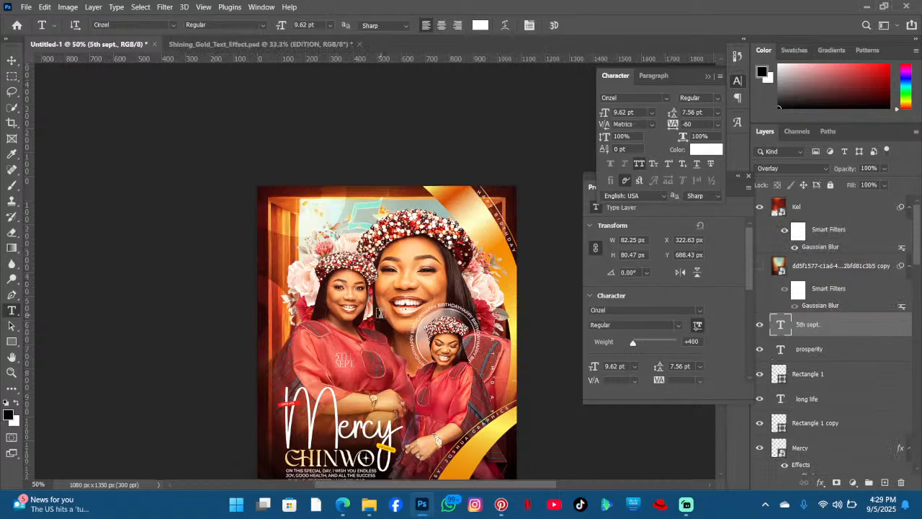
{"action": "scroll", "coordinate": [327, 171], "scroll_direction": "down", "scroll_amount": 3}
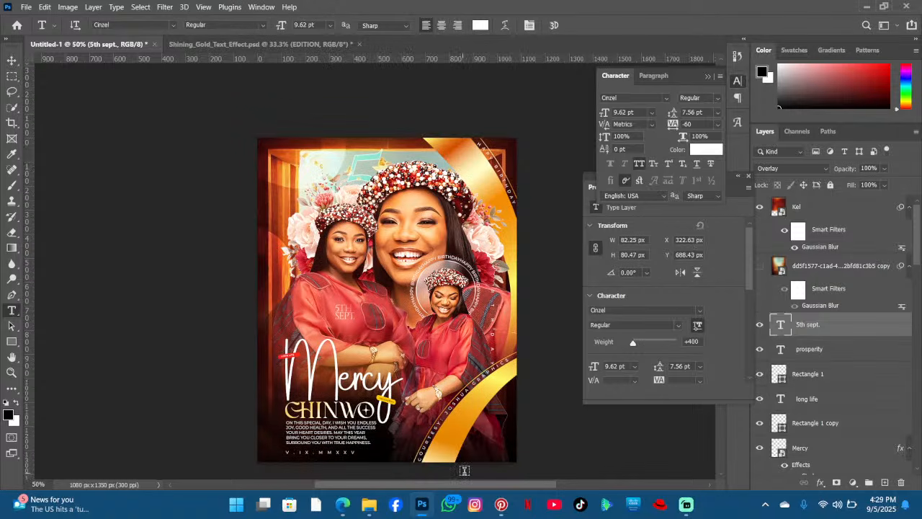
- Search Pinterest for pink petals png images, then return to Photoshop and pick the Move tool
{"action": "left_click", "coordinate": [501, 504]}
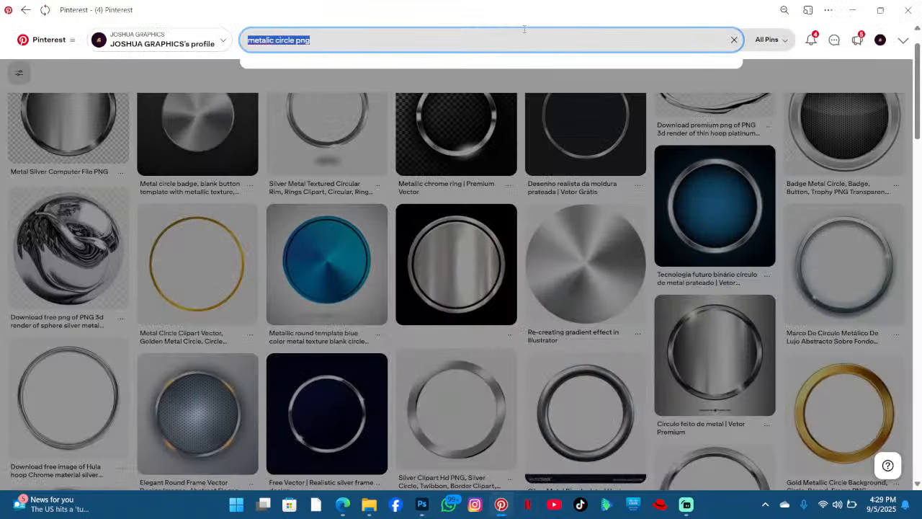
{"action": "key", "text": "BackSpace"}
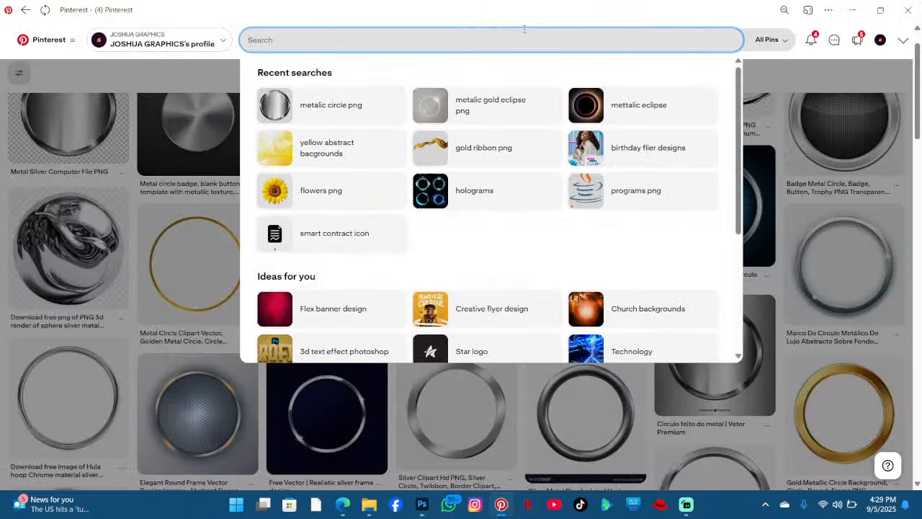
{"action": "type", "text": "png"}
{"action": "key", "text": "BackSpace"}
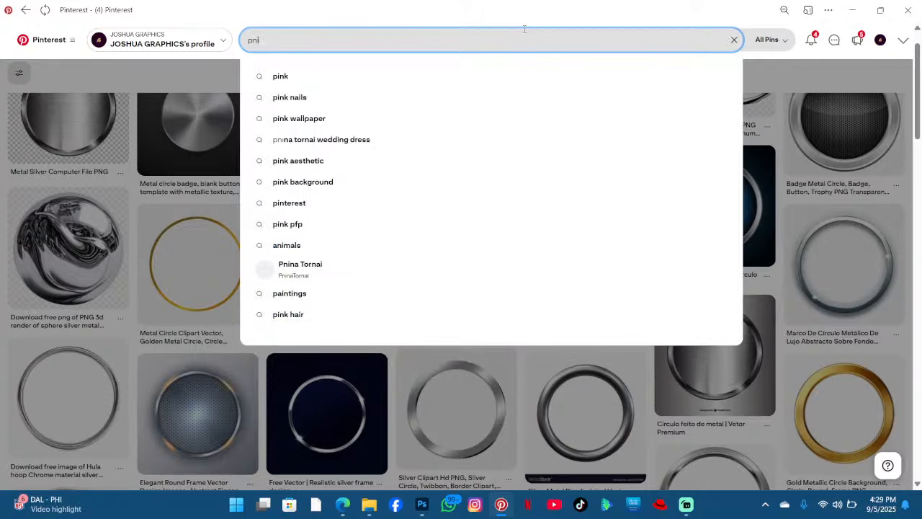
{"action": "key", "text": "BackSpace"}
{"action": "type", "text": "ink"}
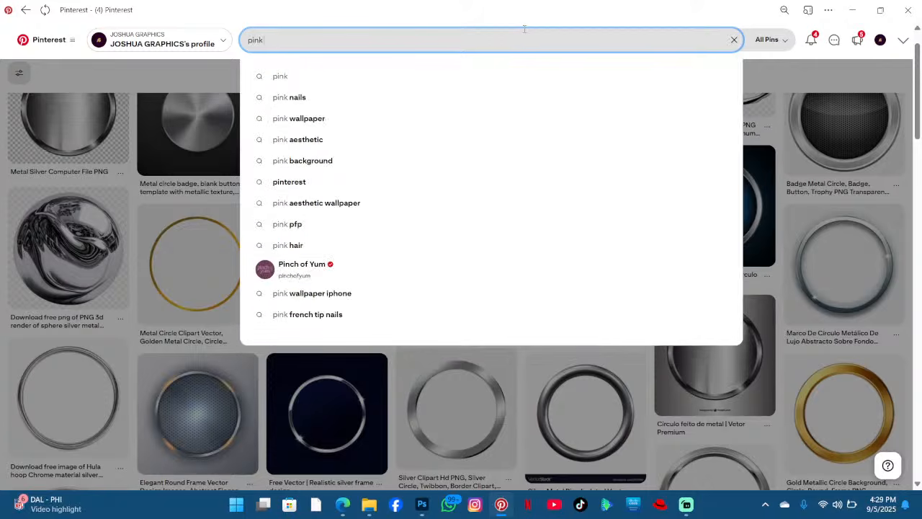
{"action": "type", "text": " petals png"}
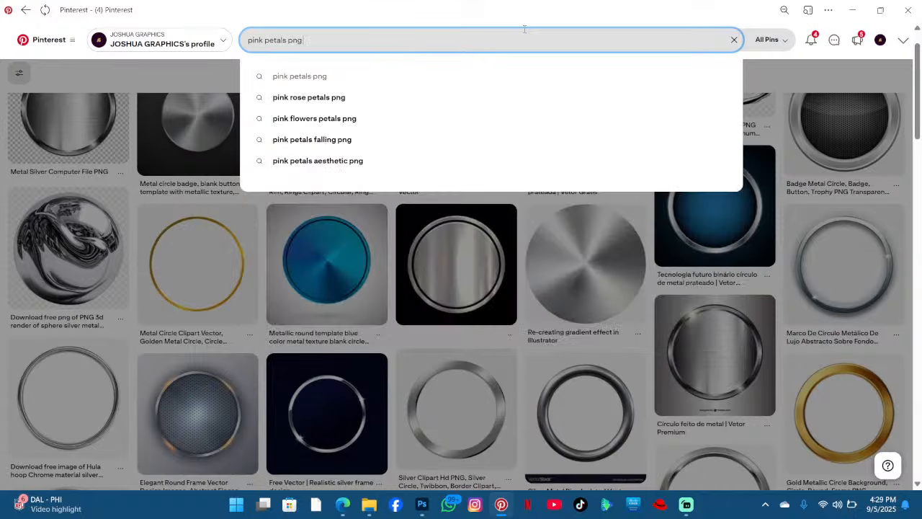
{"action": "key", "text": "Return"}
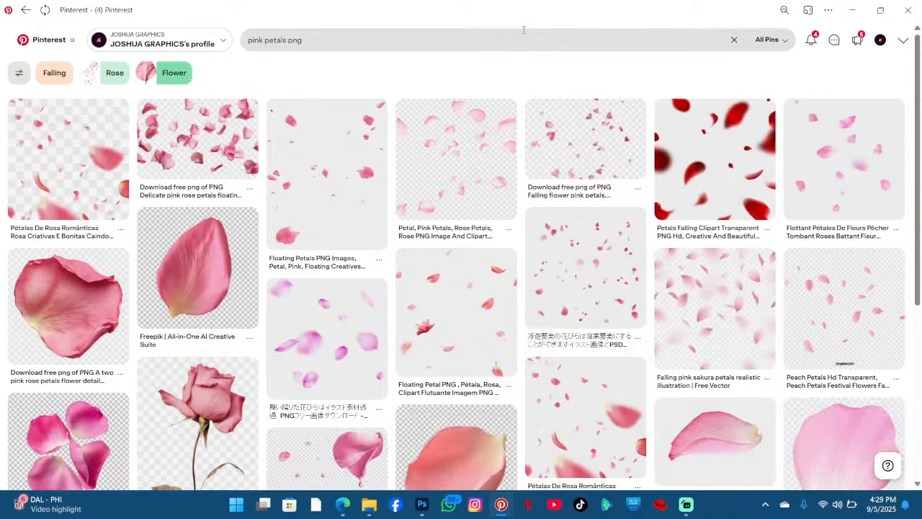
{"action": "left_click", "coordinate": [906, 7]}
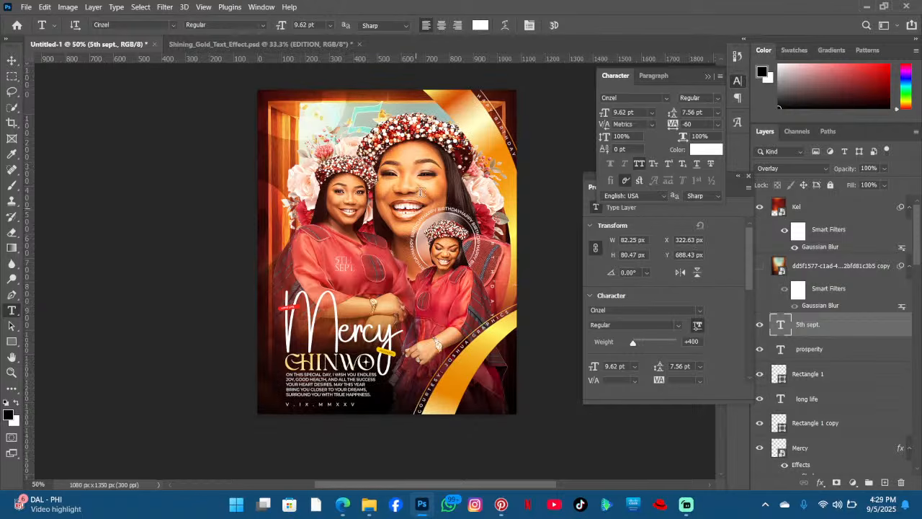
{"action": "left_click", "coordinate": [11, 61]}
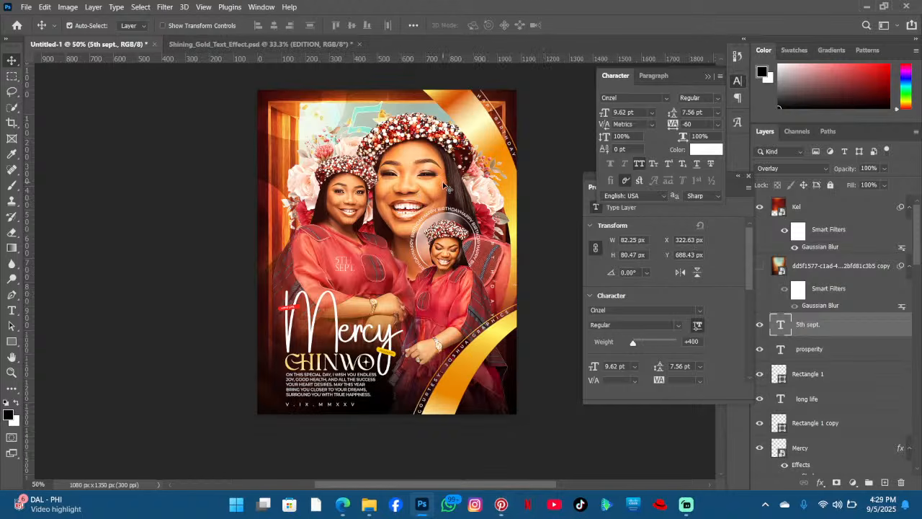
- Open the source site of the first pink petals result, then go back to Photoshop
{"action": "left_click", "coordinate": [501, 504]}
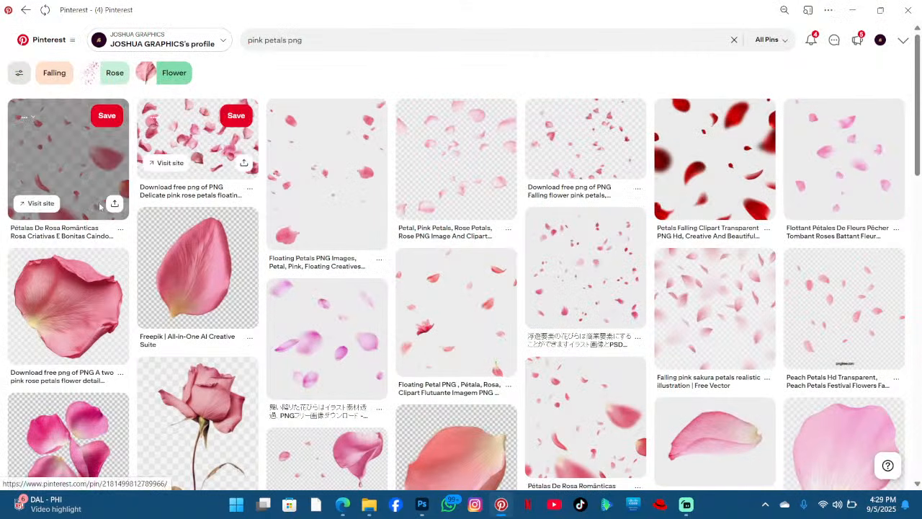
{"action": "left_click", "coordinate": [37, 204]}
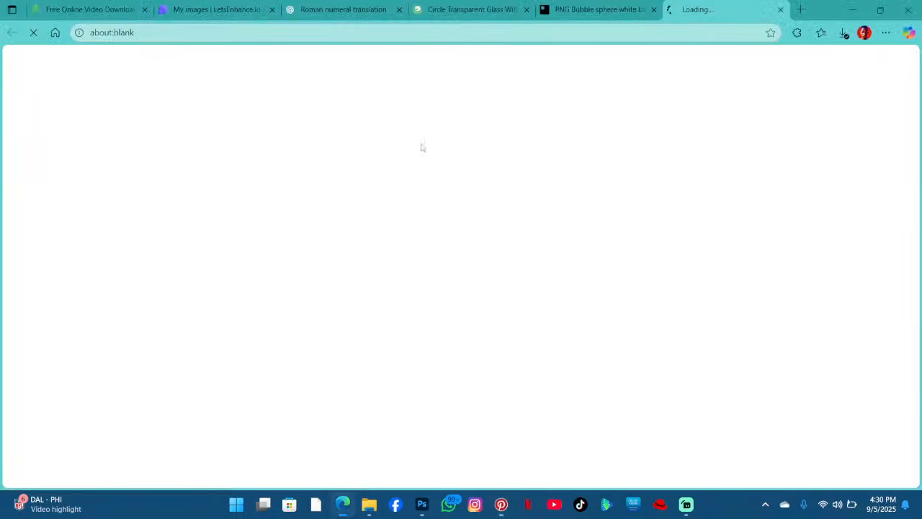
{"action": "key", "text": "alt+Tab"}
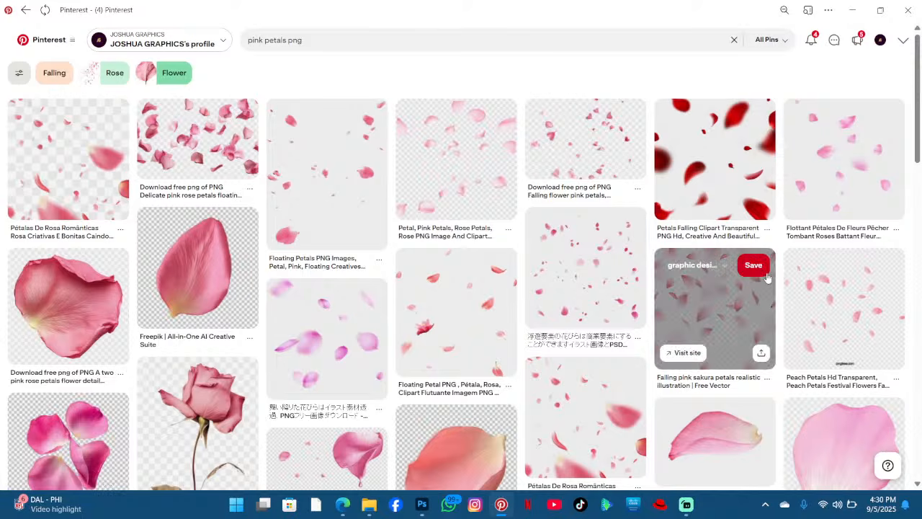
{"action": "left_click", "coordinate": [852, 10]}
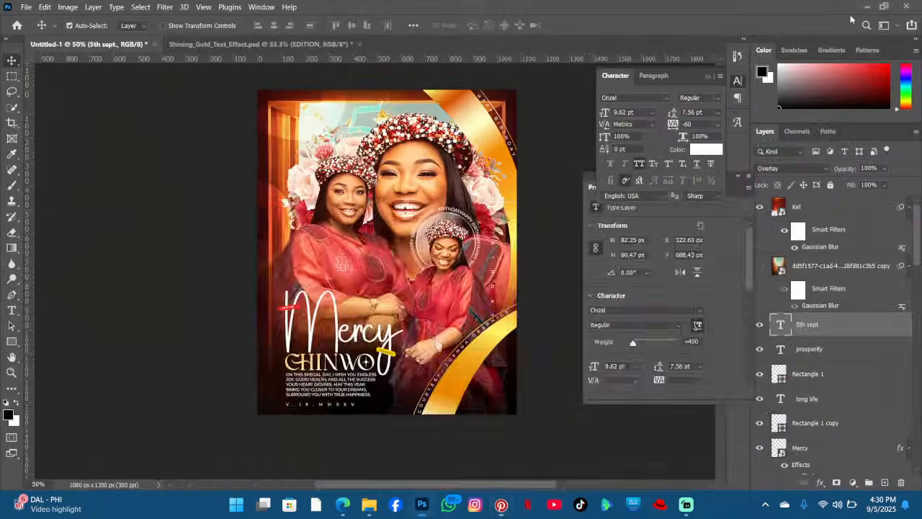